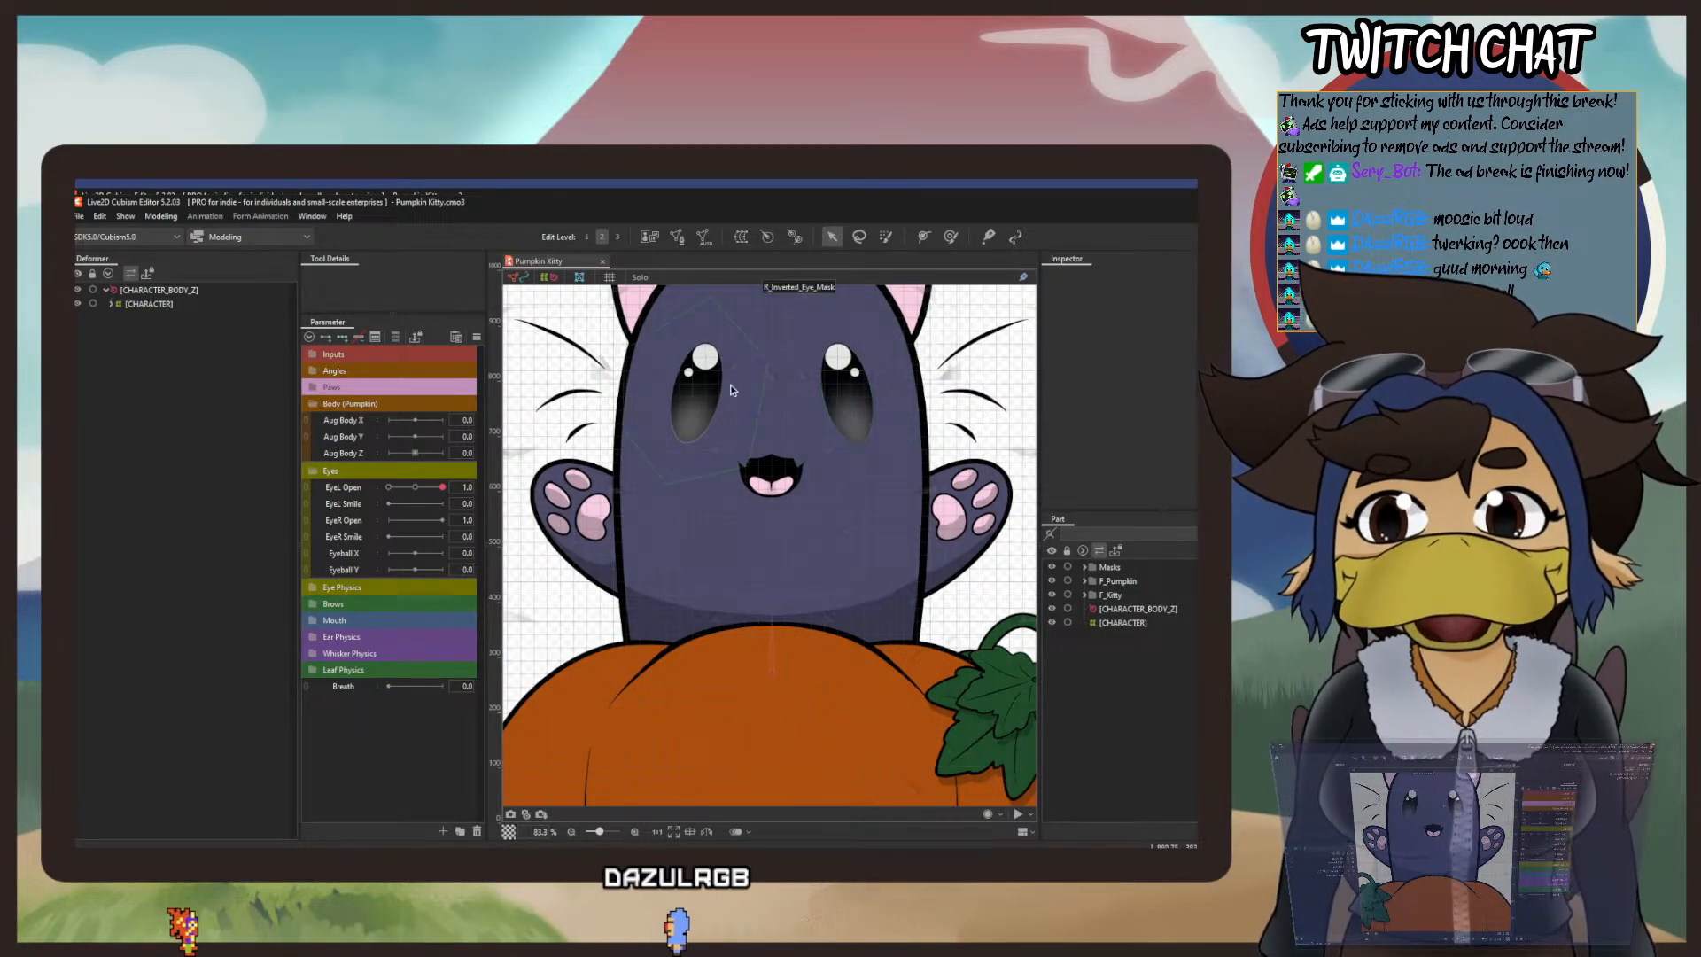
# Step: Generate an automatic mesh for the left eye's Lower_L_Eye_HL using the Standard preset
pyautogui.scroll(3, 675, 556)
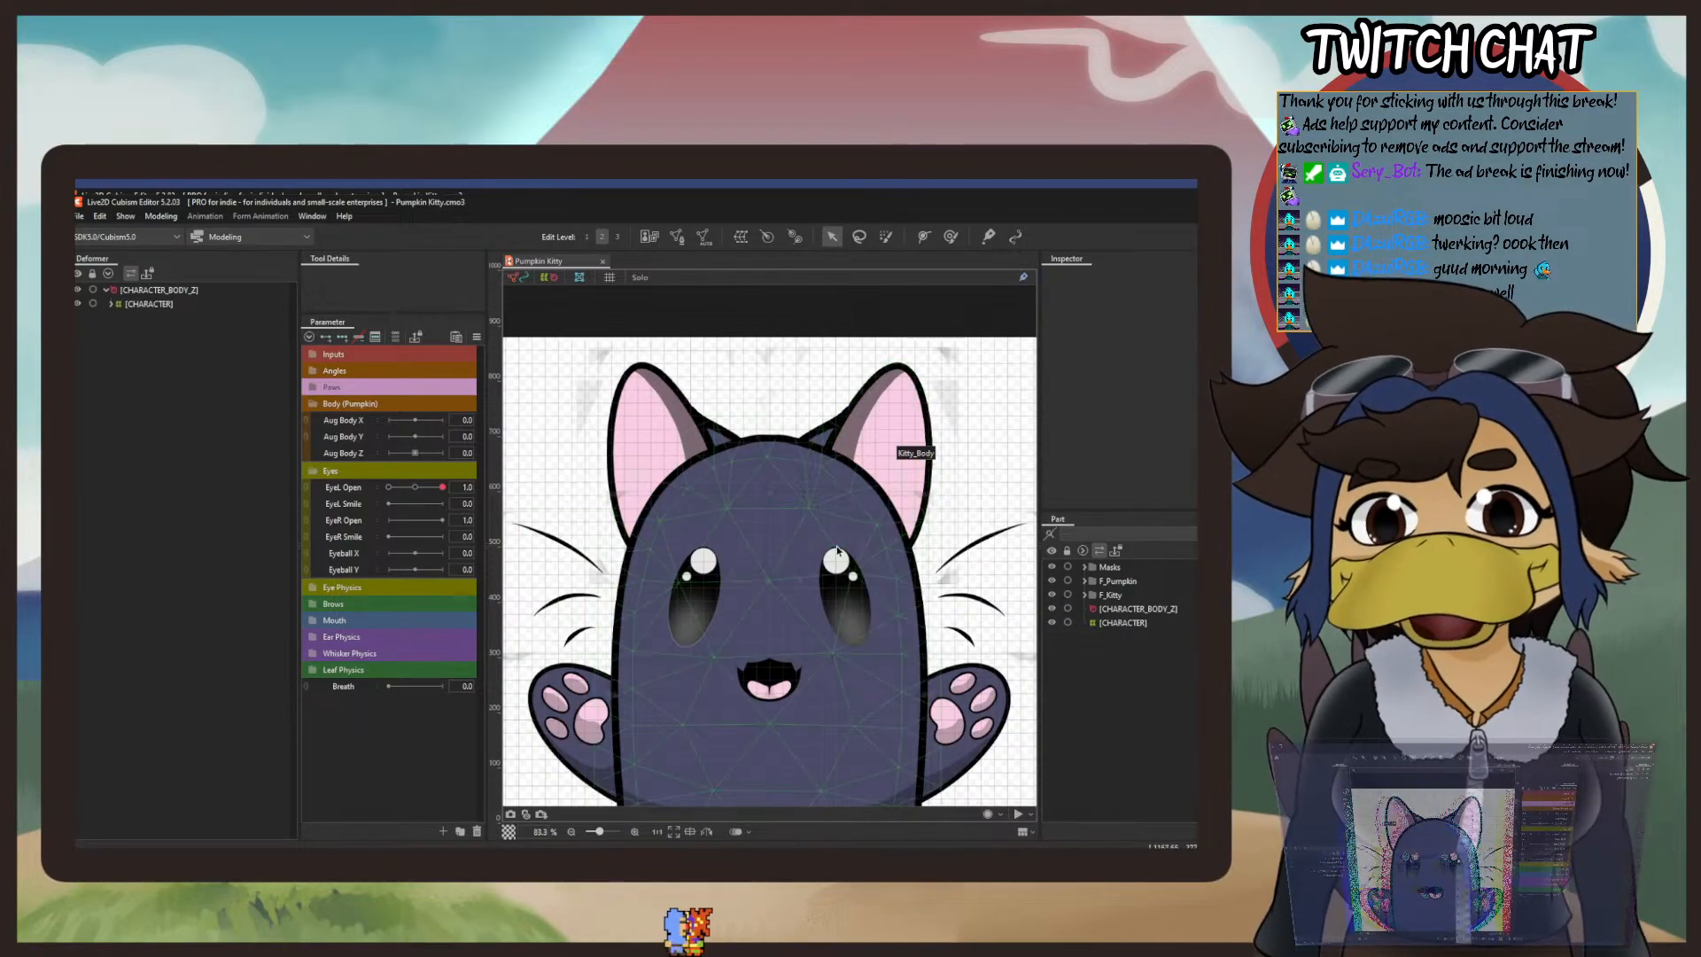
pyautogui.scroll(-3, 837, 551)
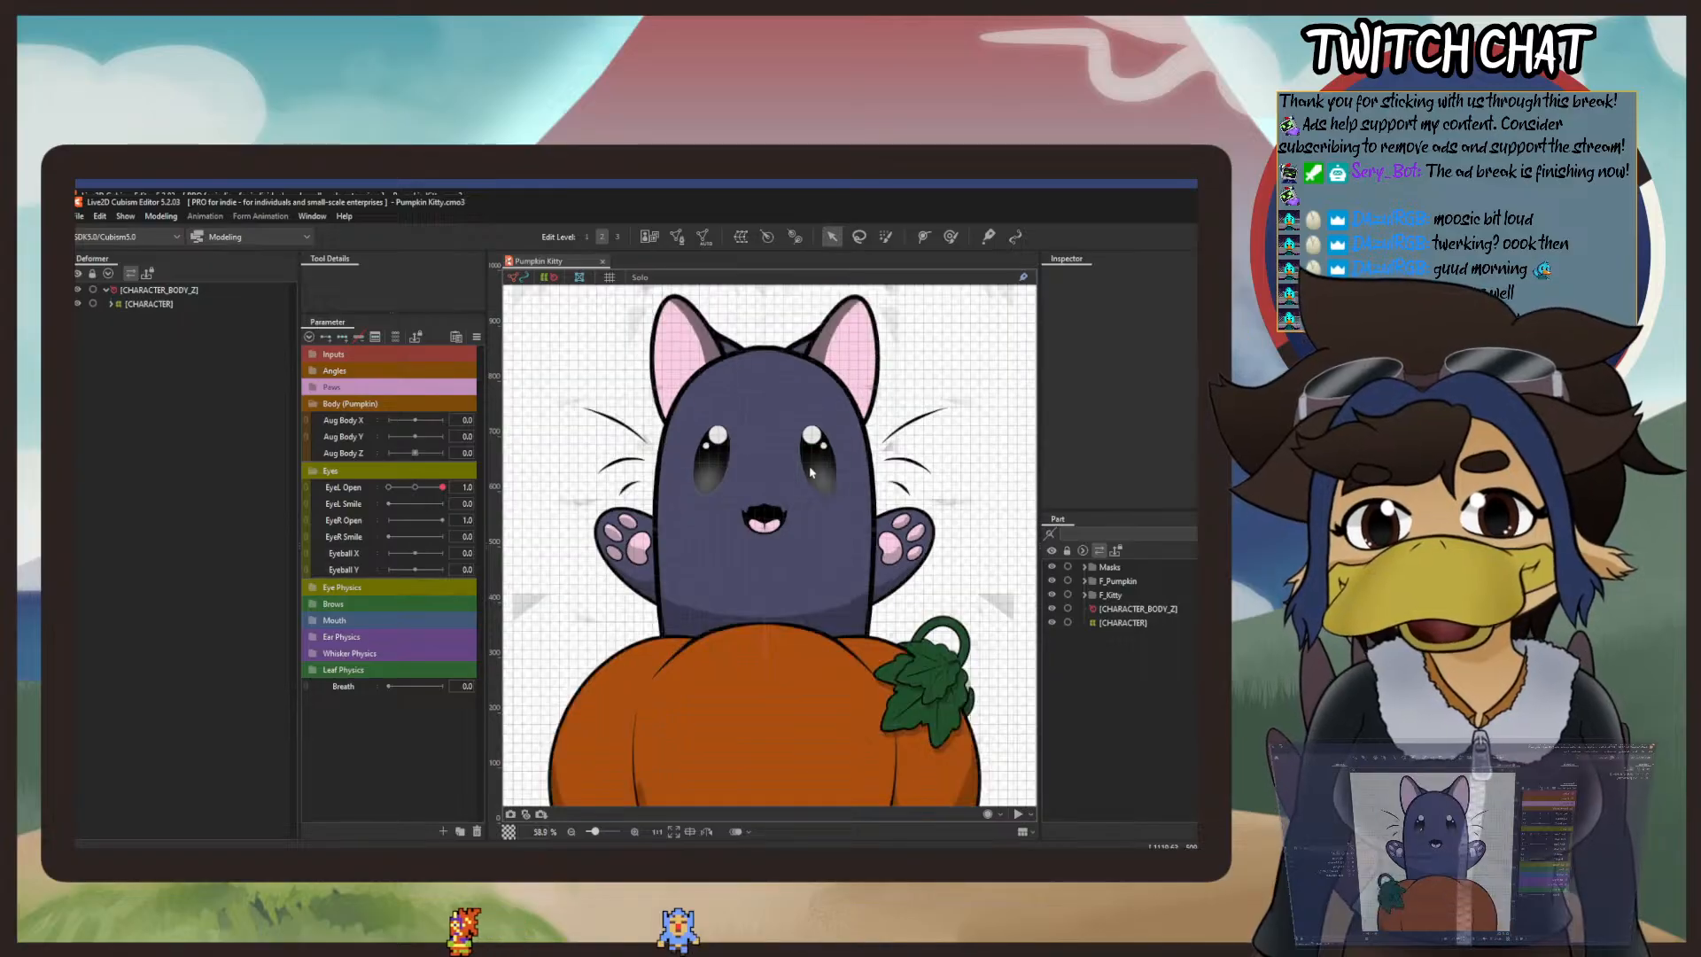
pyautogui.moveTo(811, 468); pyautogui.dragTo(806, 510)
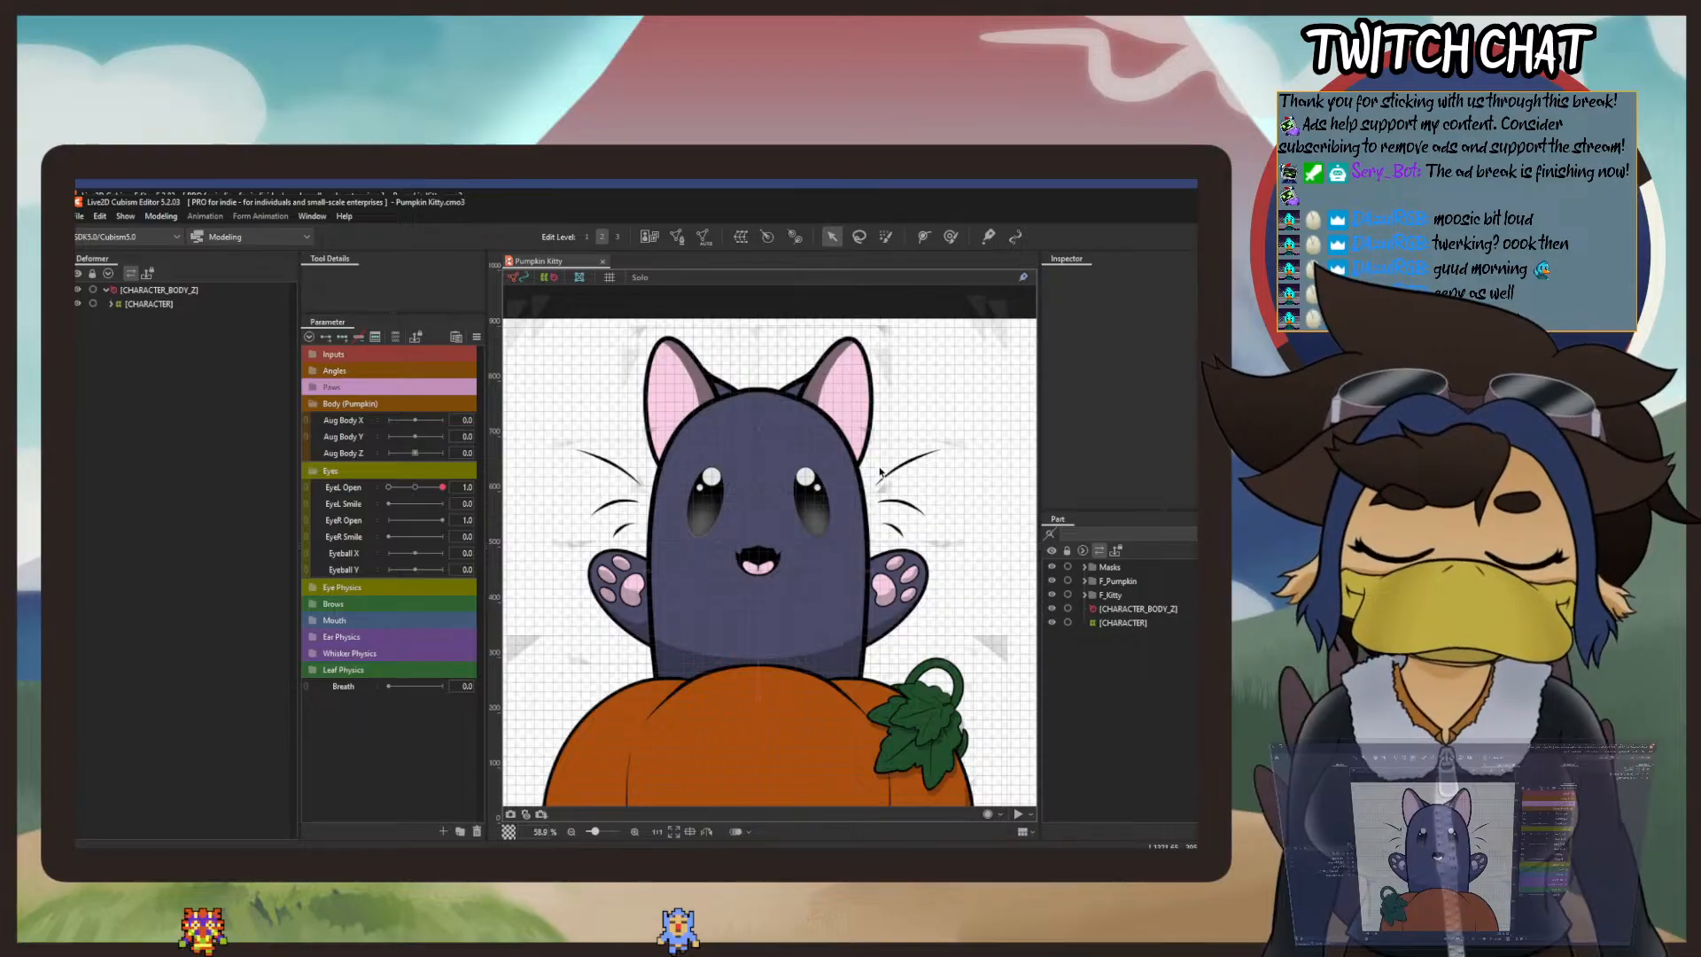
pyautogui.click(815, 505)
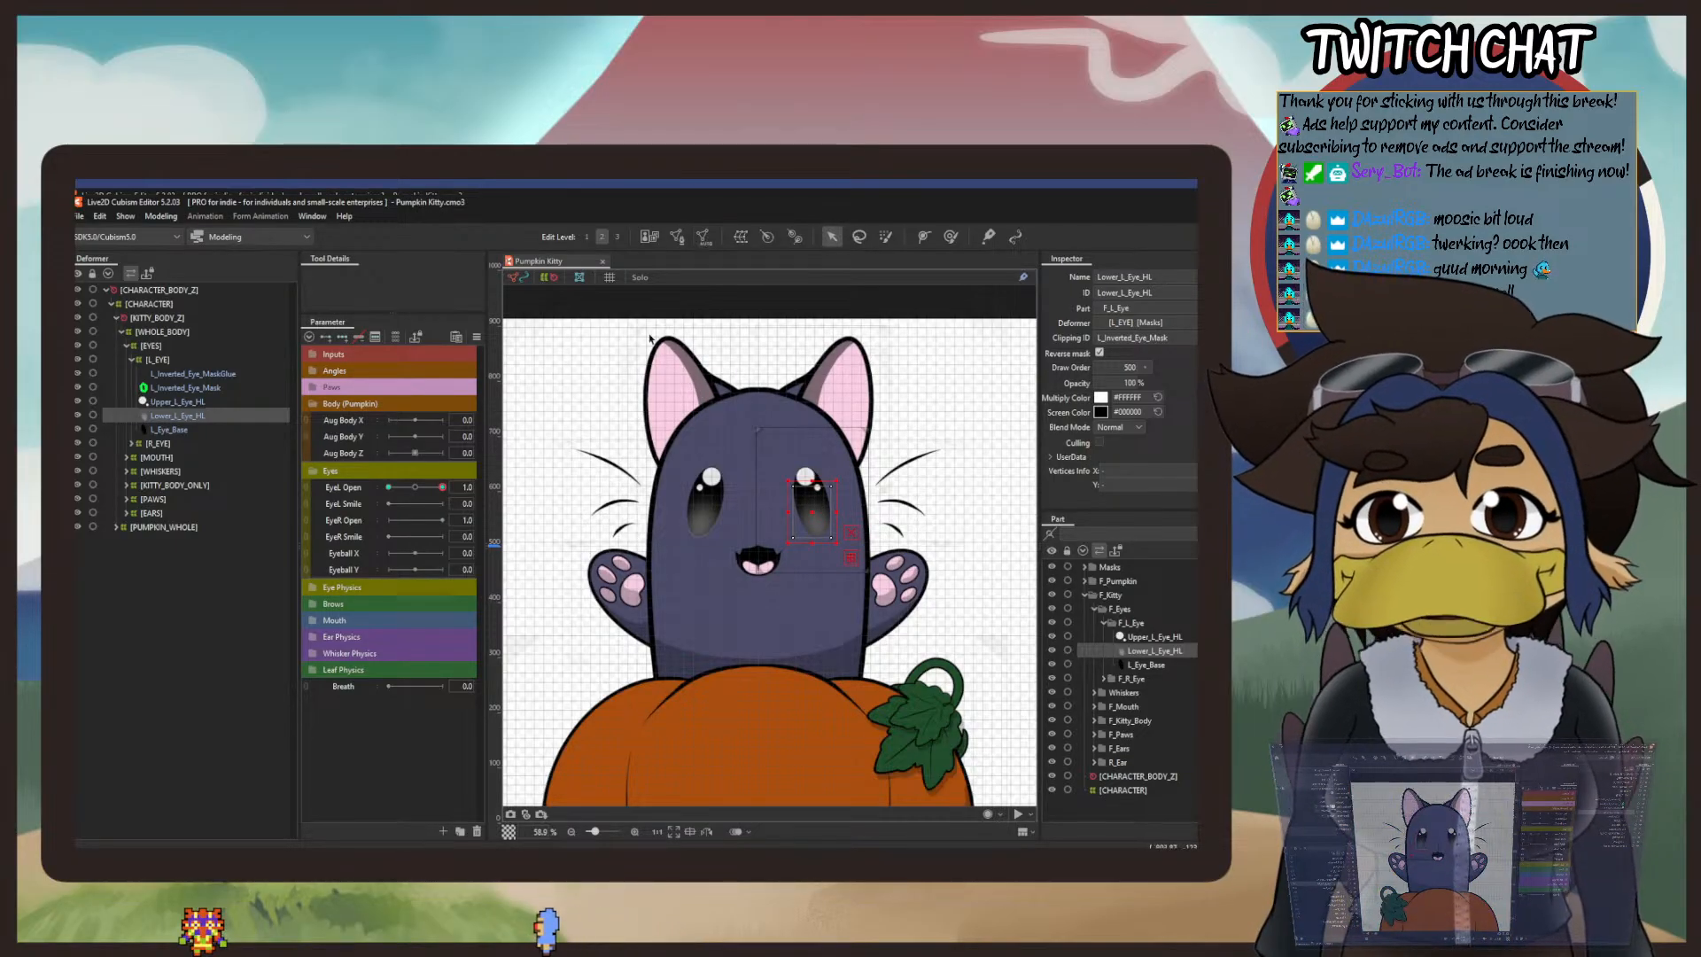
pyautogui.hotkey('ctrl', 'shift', 'a')
pyautogui.click(422, 369)
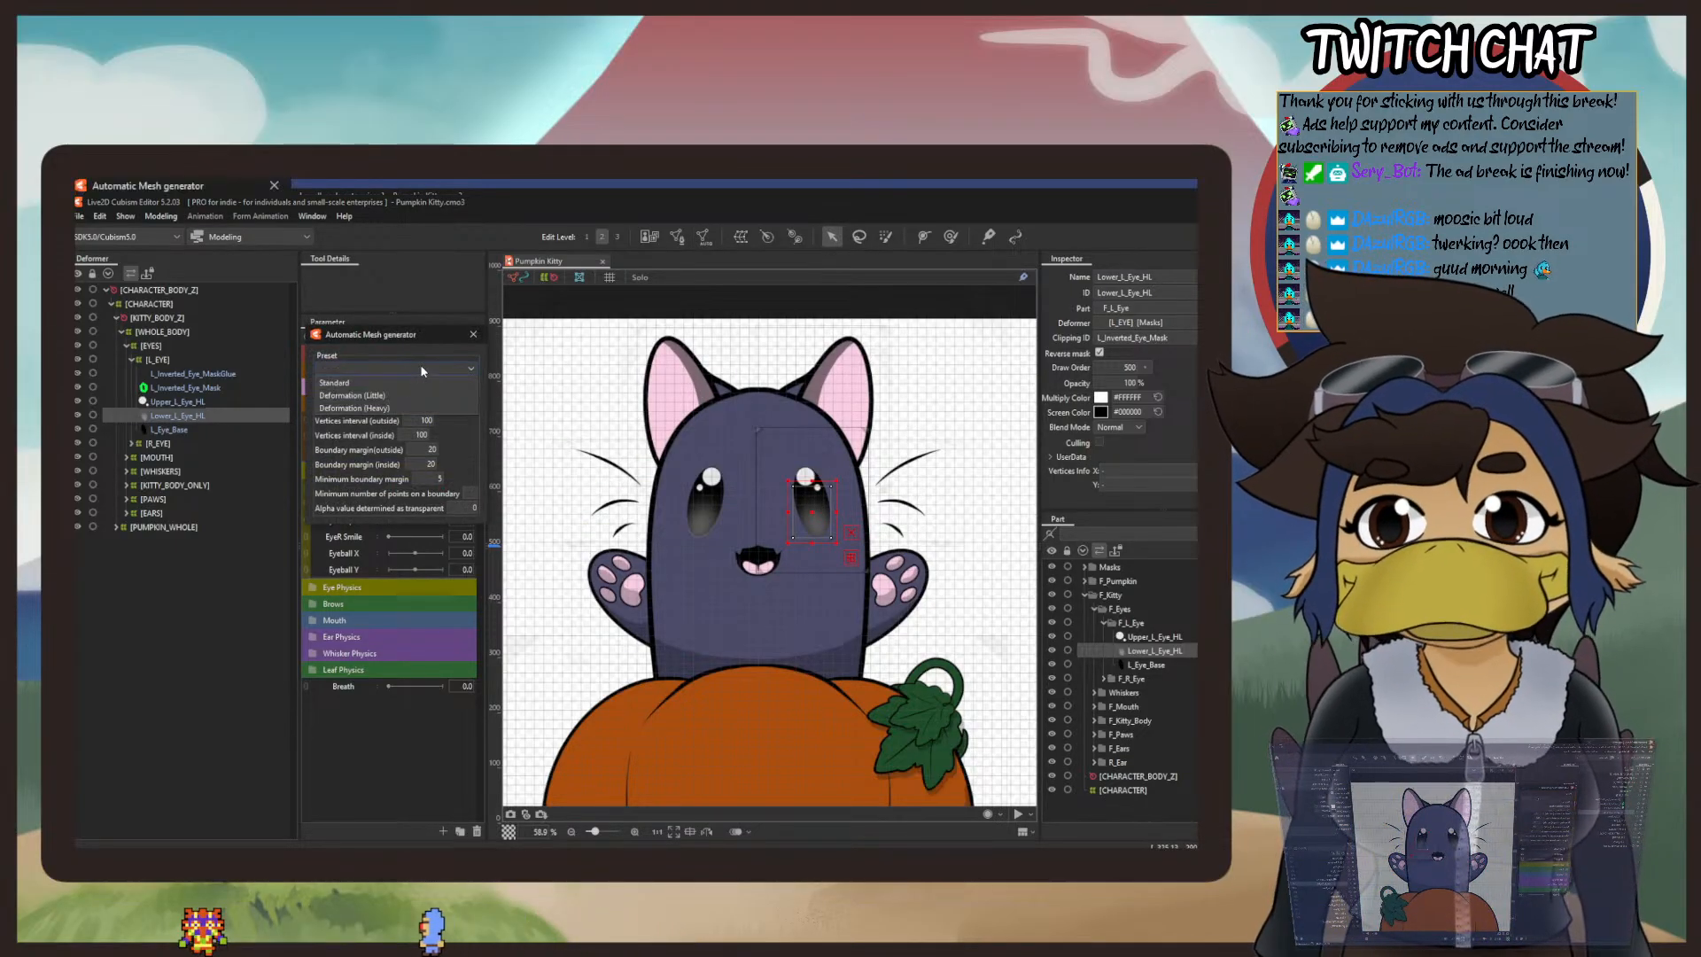
pyautogui.click(359, 381)
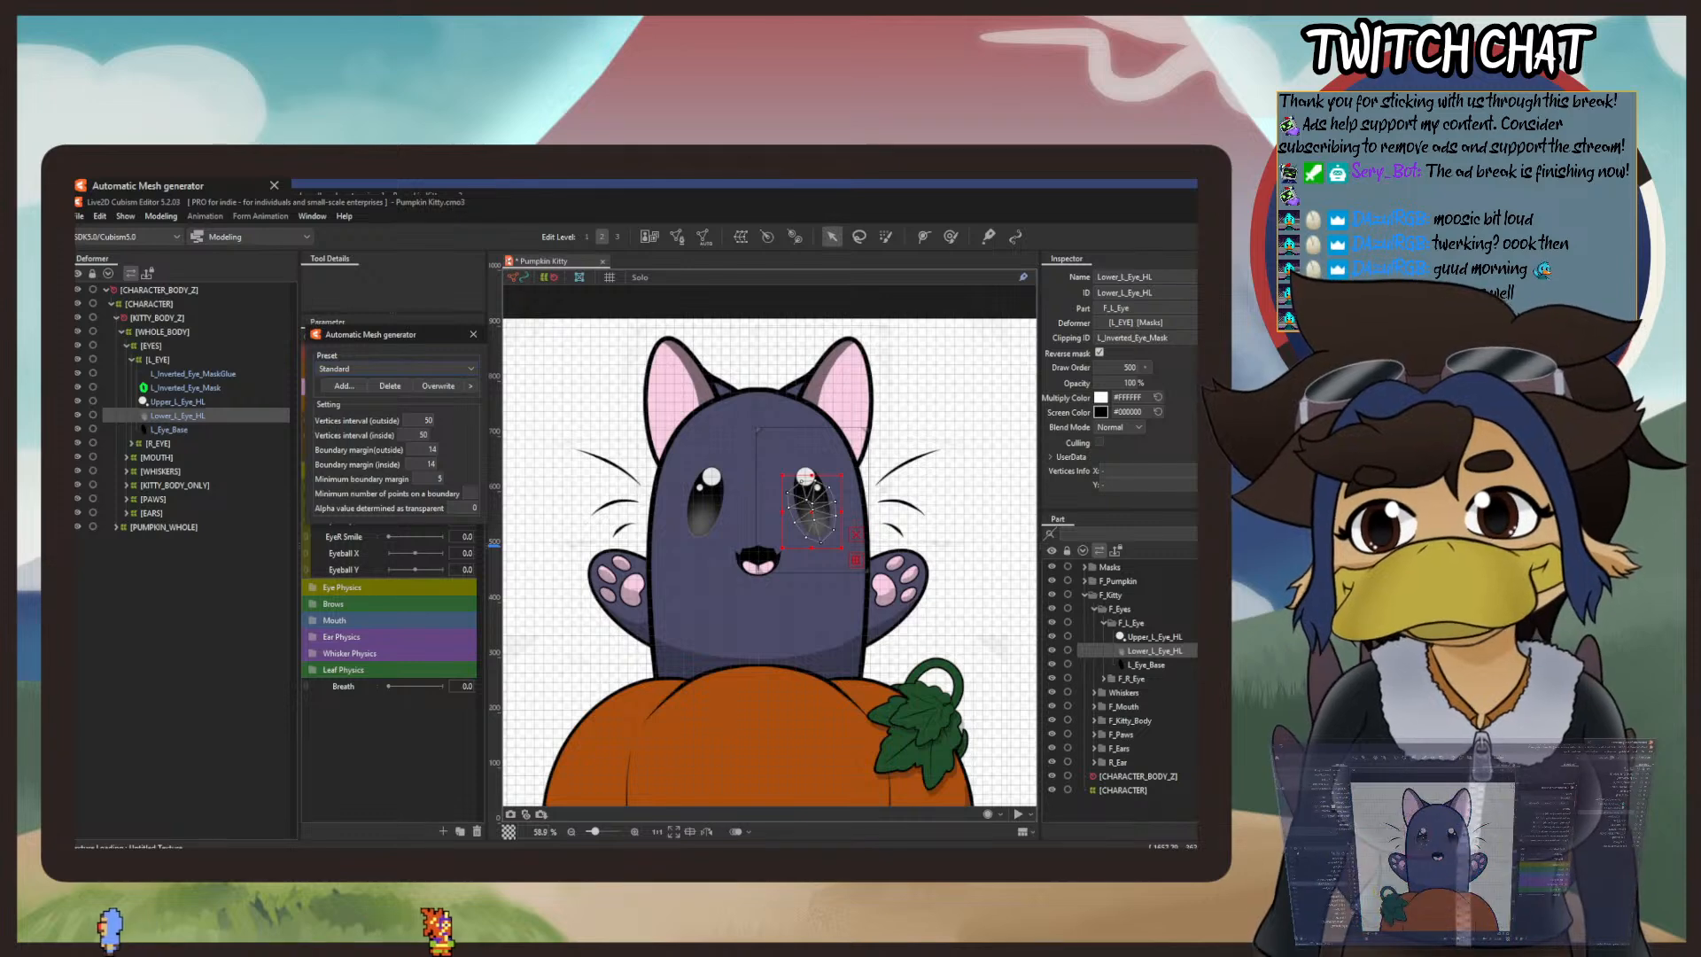
# Step: Generate automatic meshes for Upper_L_Eye_HL and L_Eye_Base, each using the Deformation (Heavy) preset
pyautogui.click(1154, 637)
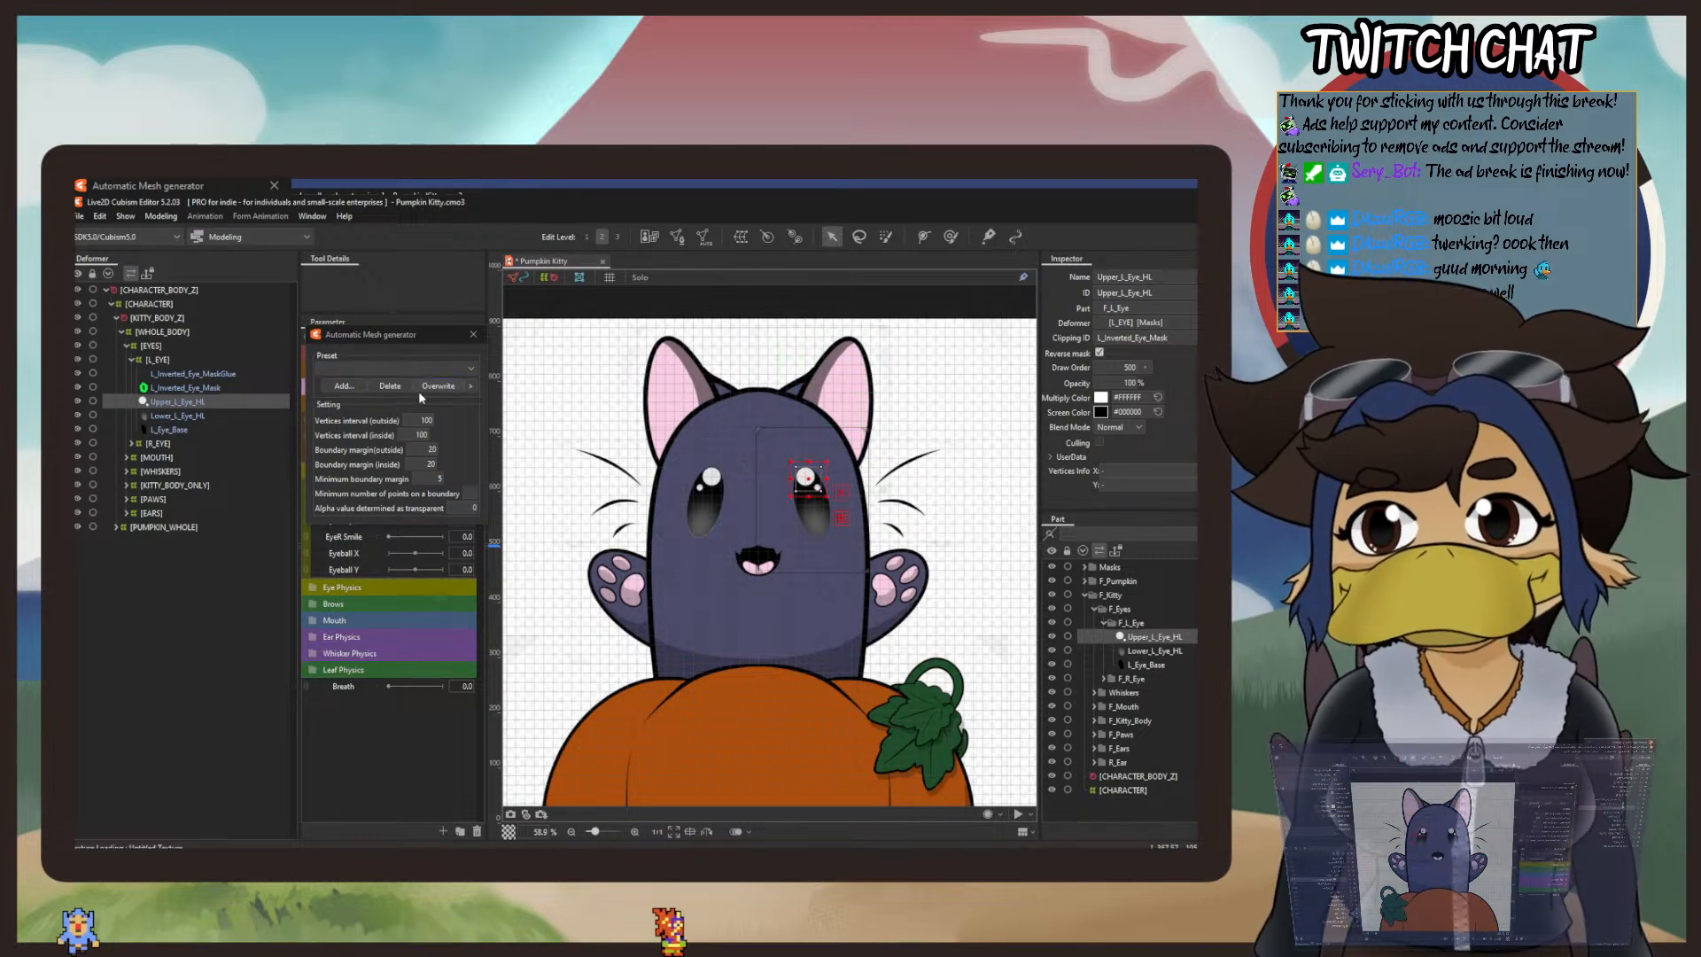
pyautogui.click(392, 369)
pyautogui.click(368, 406)
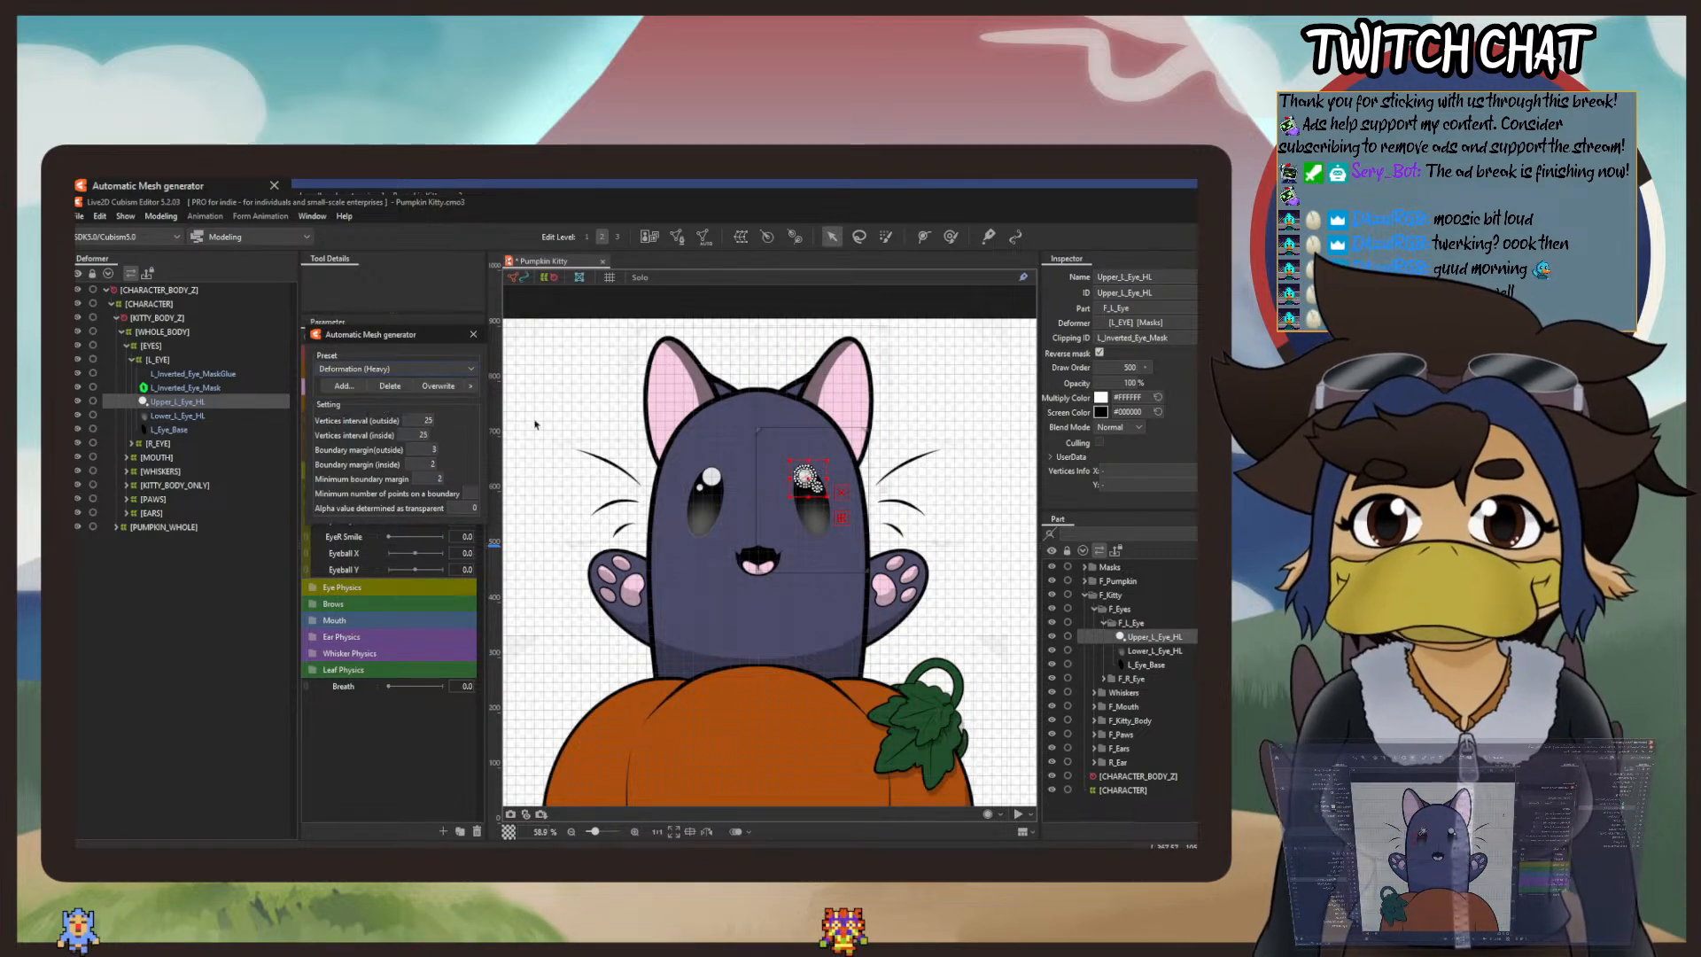
pyautogui.click(1159, 664)
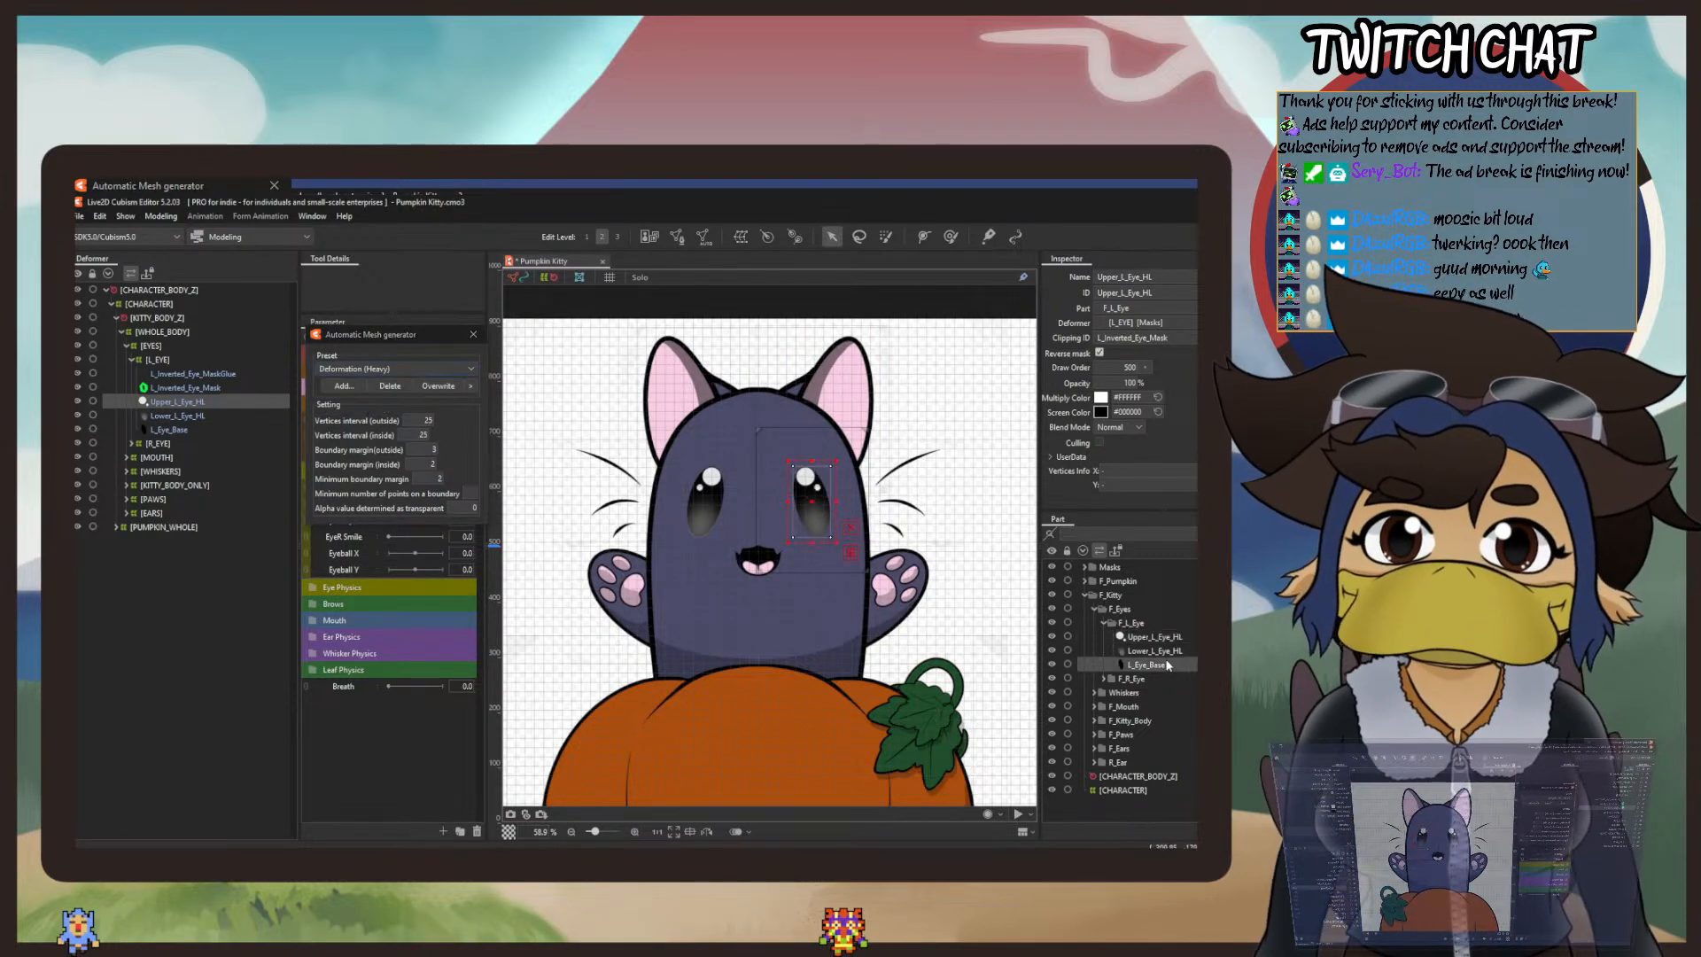
pyautogui.click(396, 368)
pyautogui.click(383, 416)
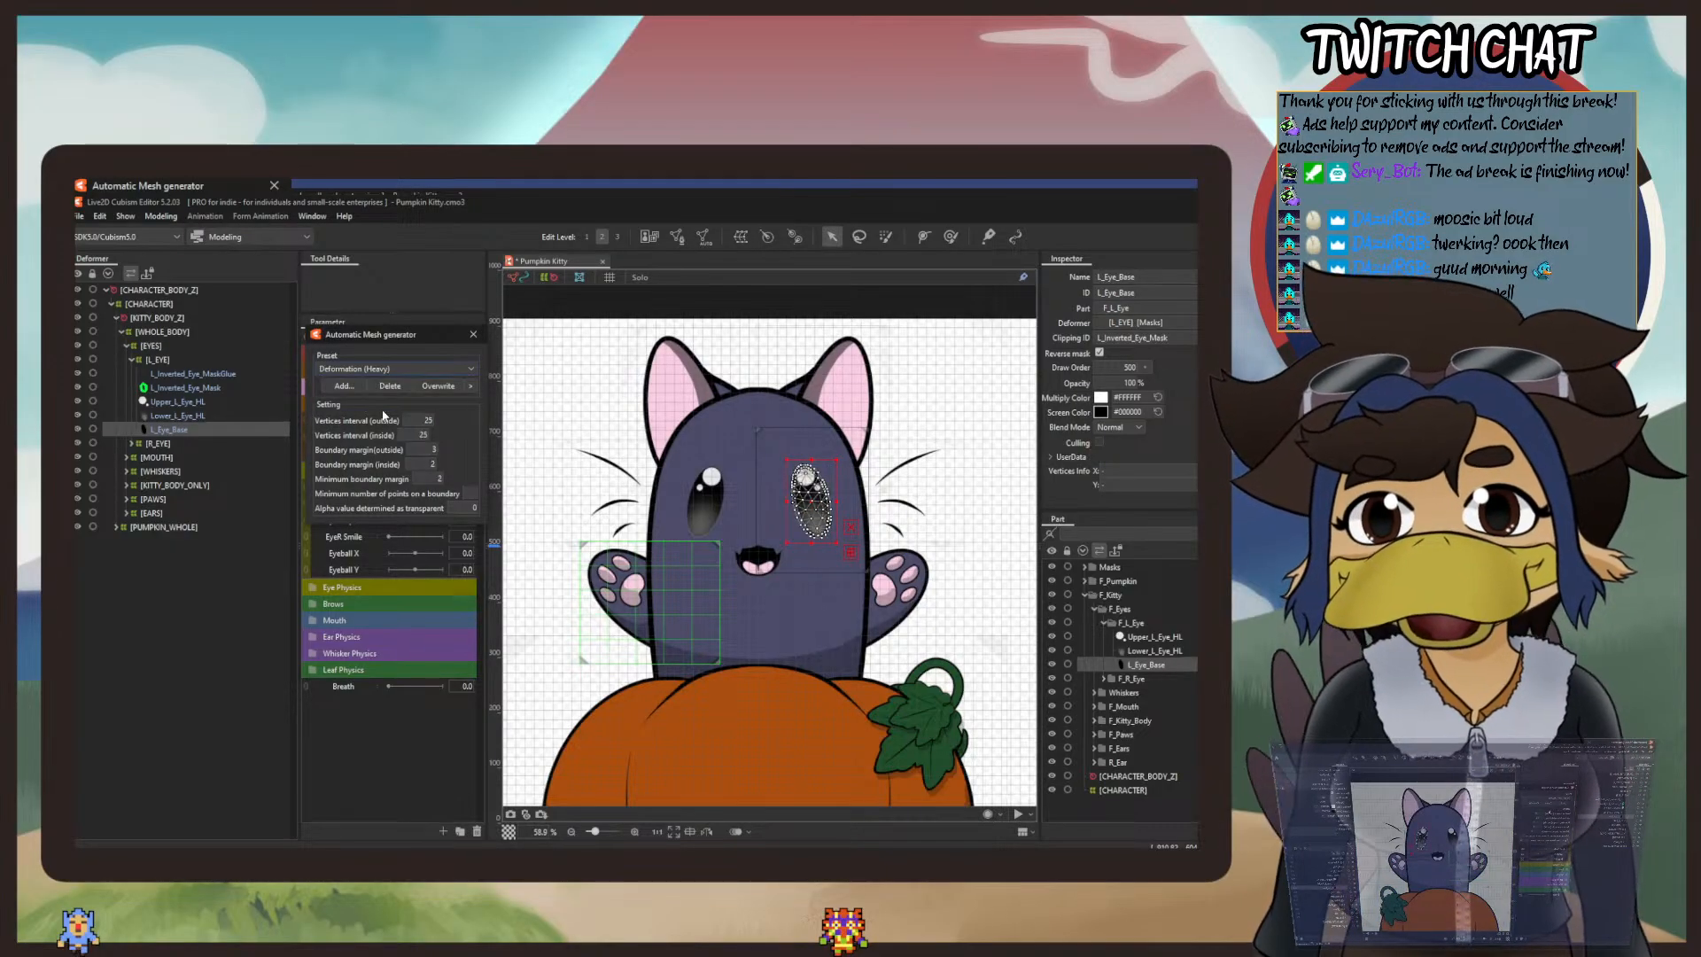
pyautogui.scroll(4, 798, 494)
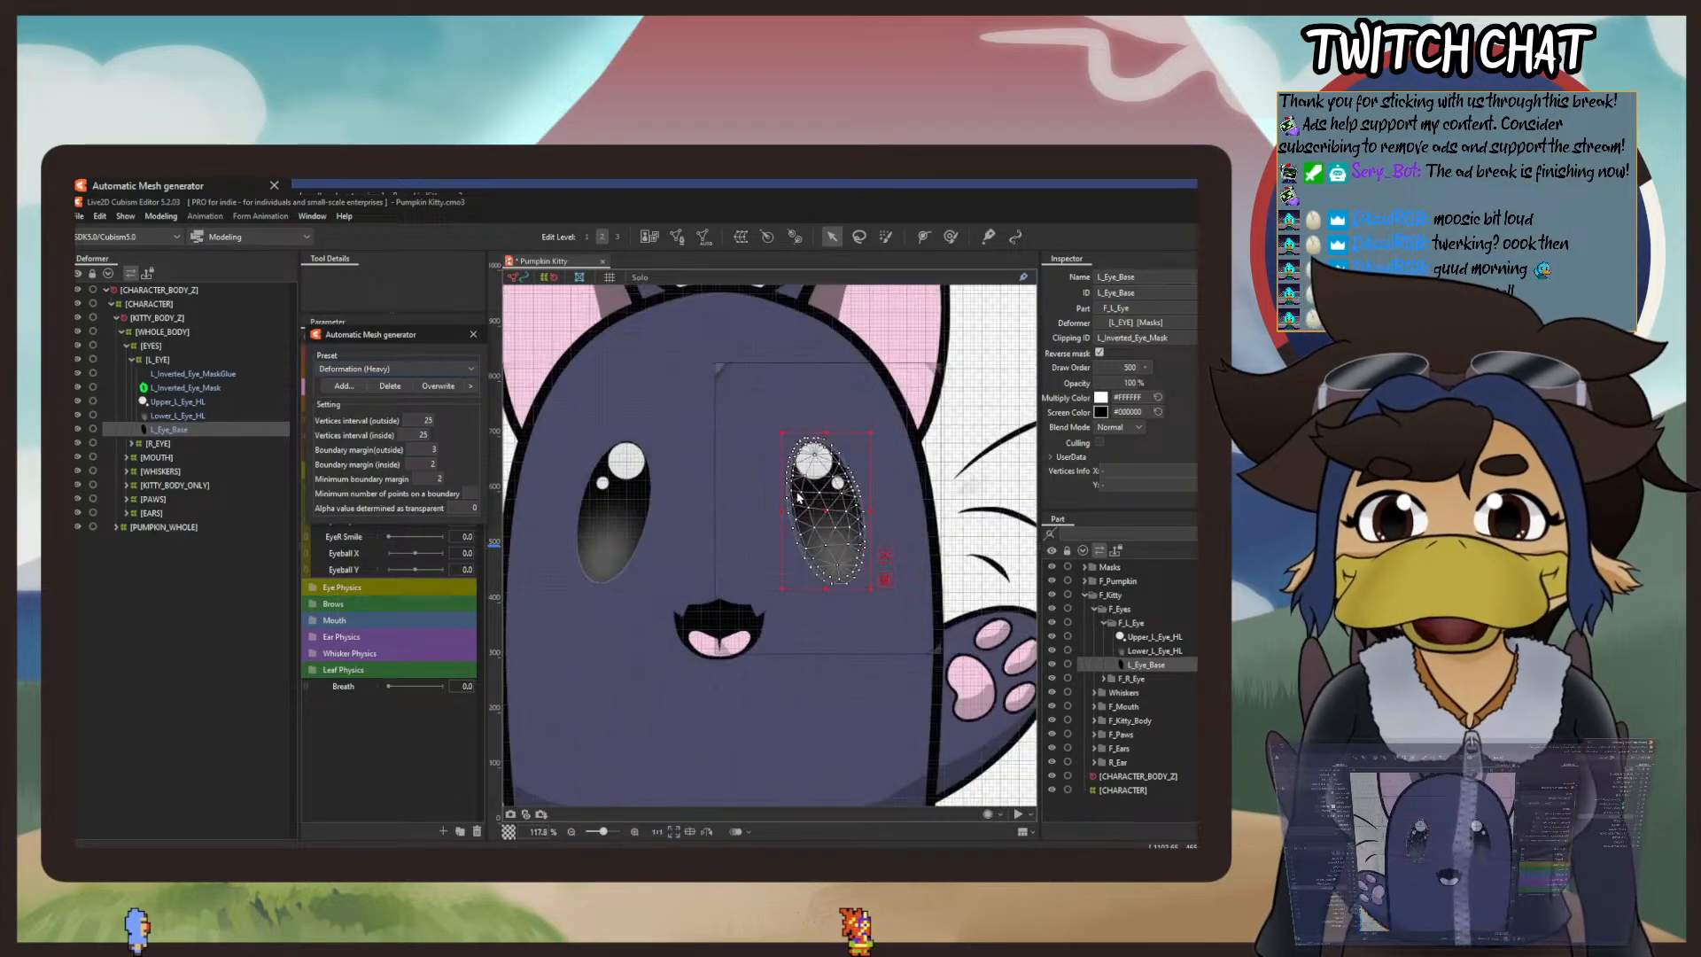
pyautogui.scroll(-1, 798, 494)
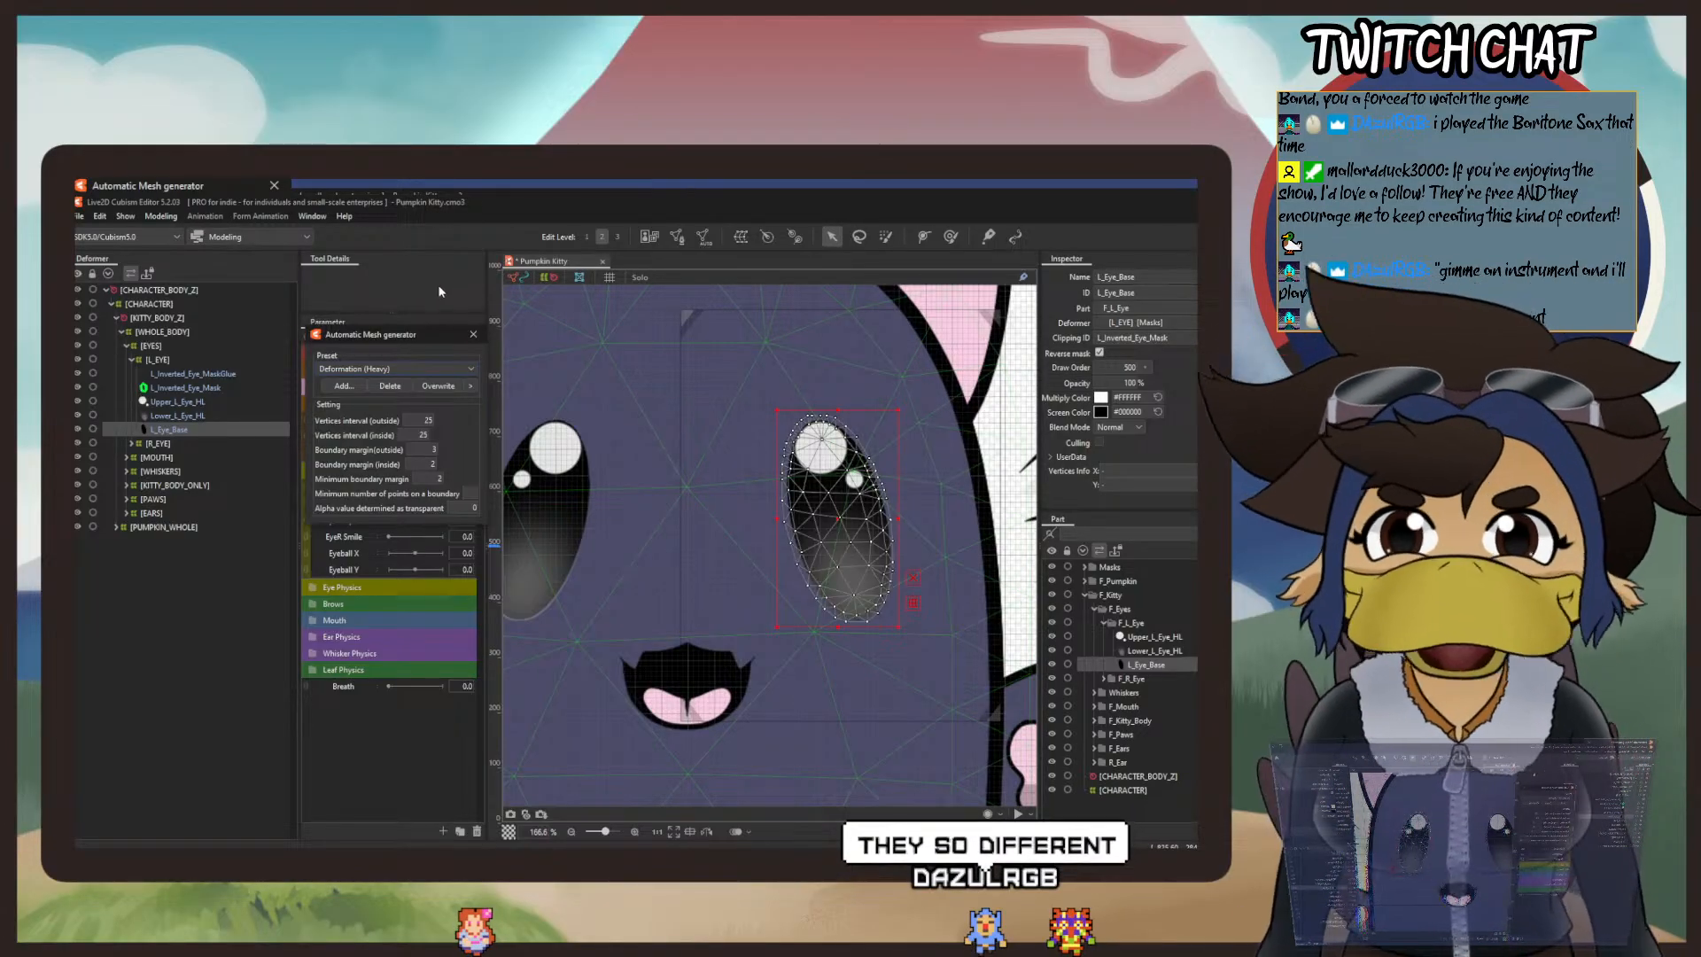
pyautogui.click(473, 334)
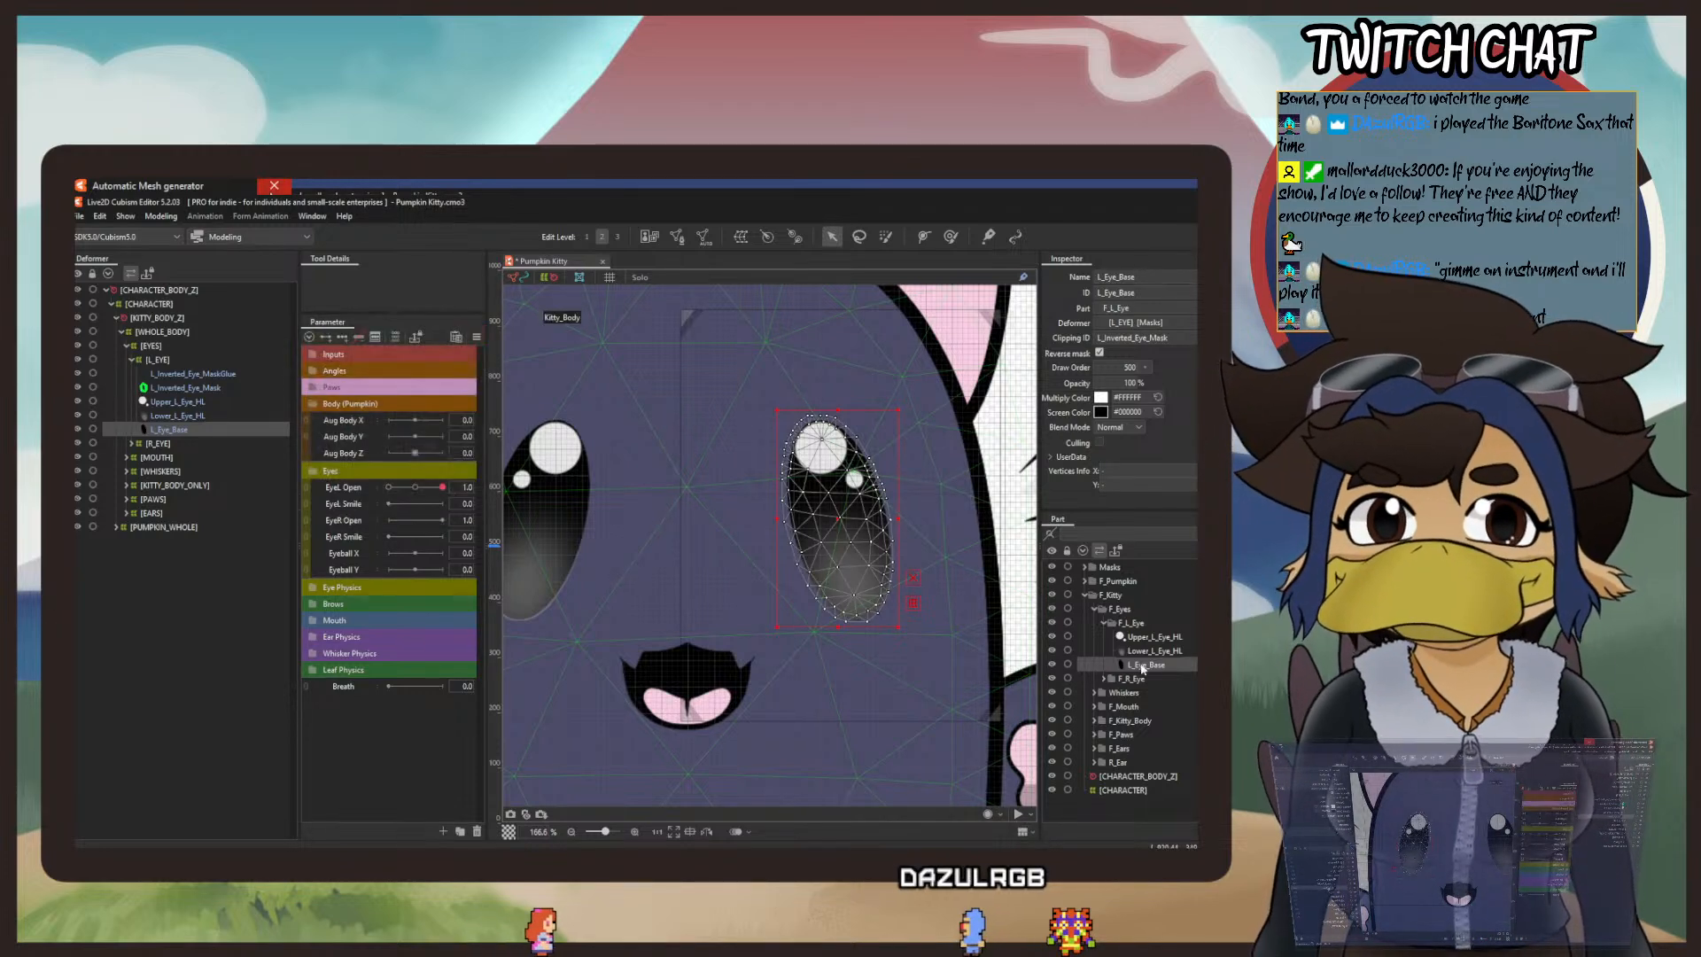
# Step: Generate automatic meshes for Upper_R_Eye_HL, Lower_R_Eye_HL and R_Eye_Base together using the Deformation (Heavy) preset
pyautogui.click(1103, 679)
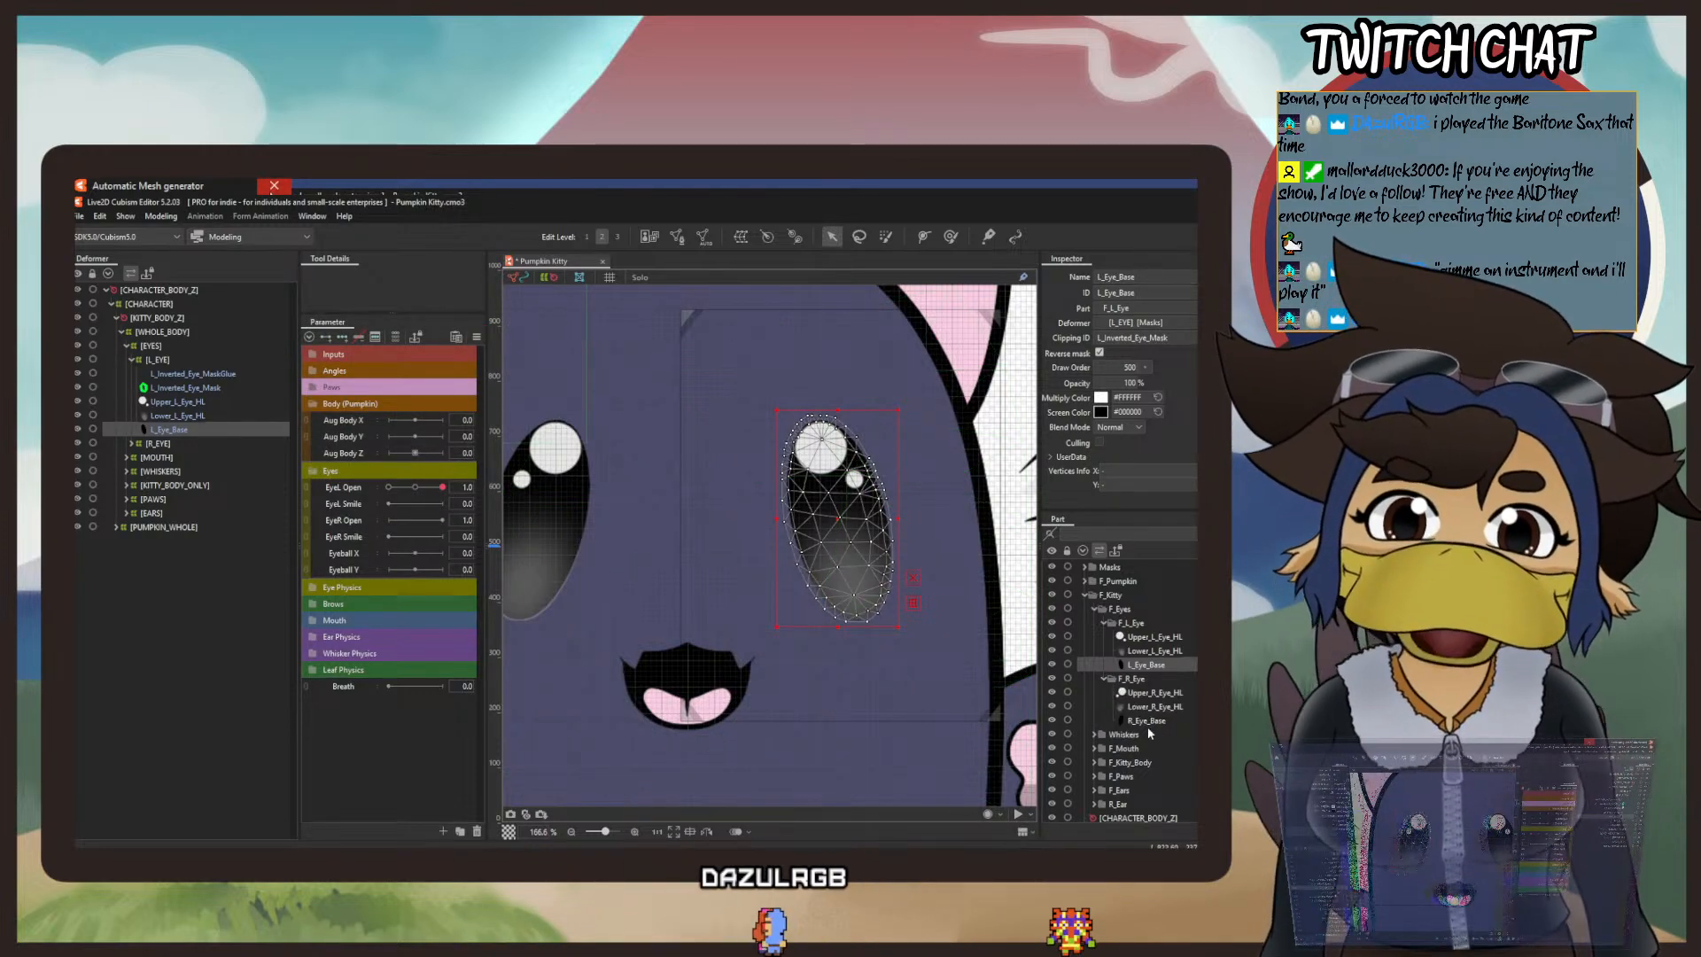
pyautogui.click(1147, 720)
pyautogui.keyDown('shift'); pyautogui.click(1159, 692); pyautogui.keyUp('shift')
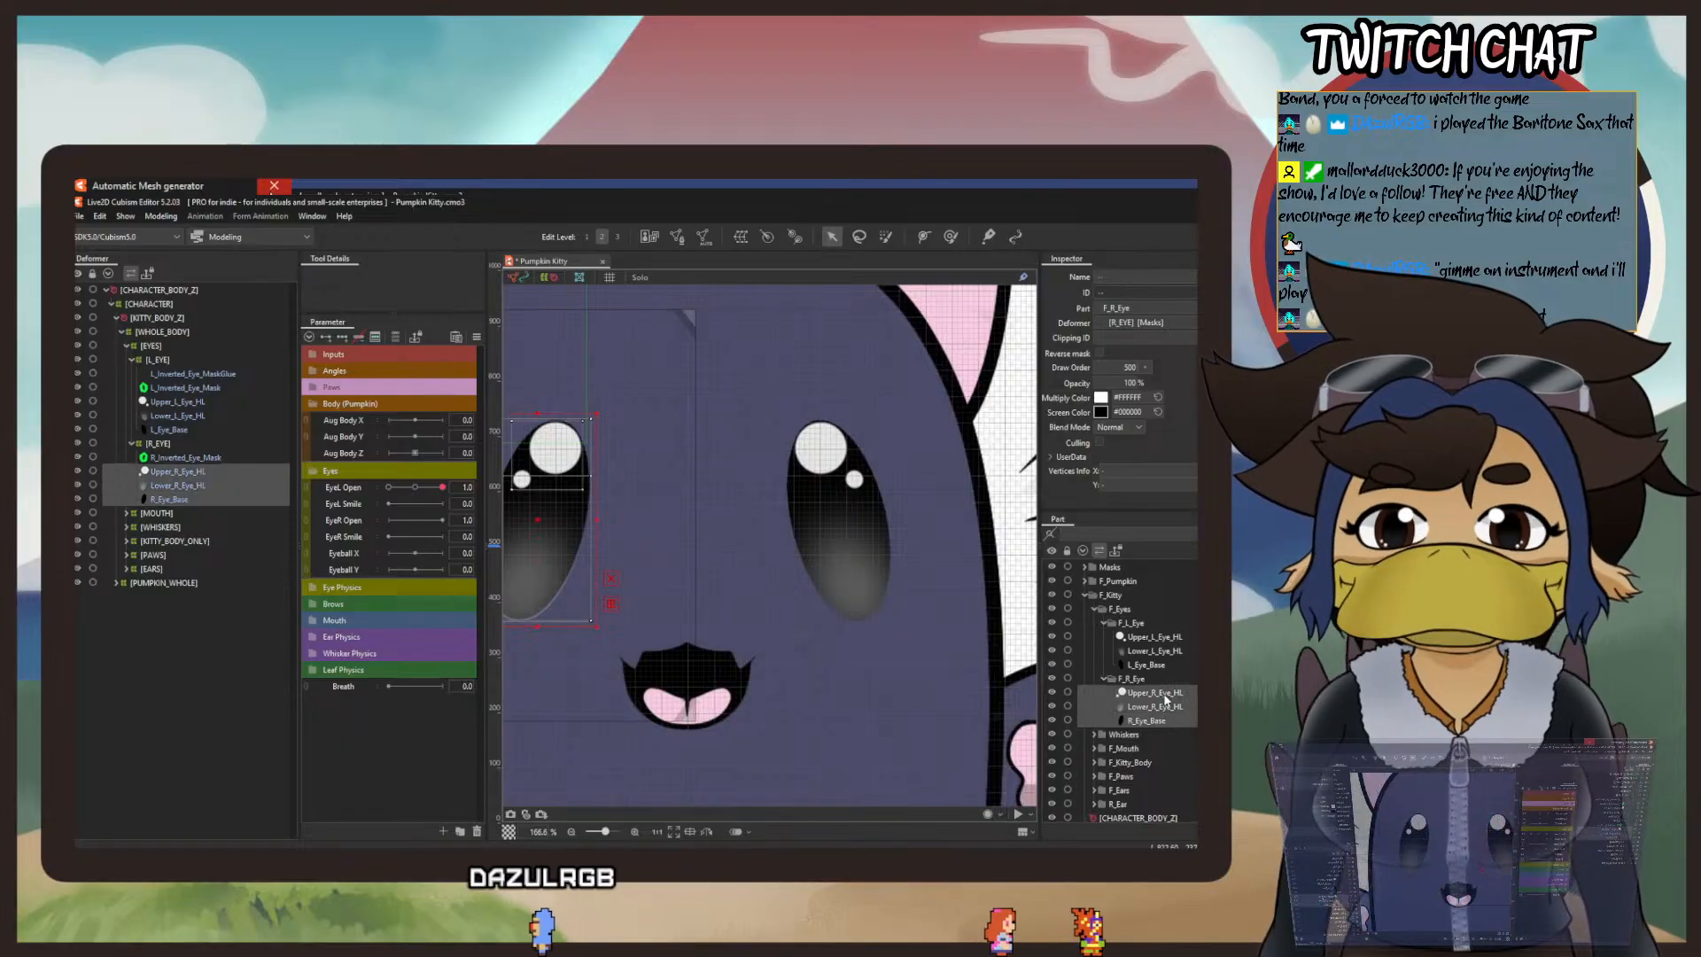
pyautogui.click(704, 236)
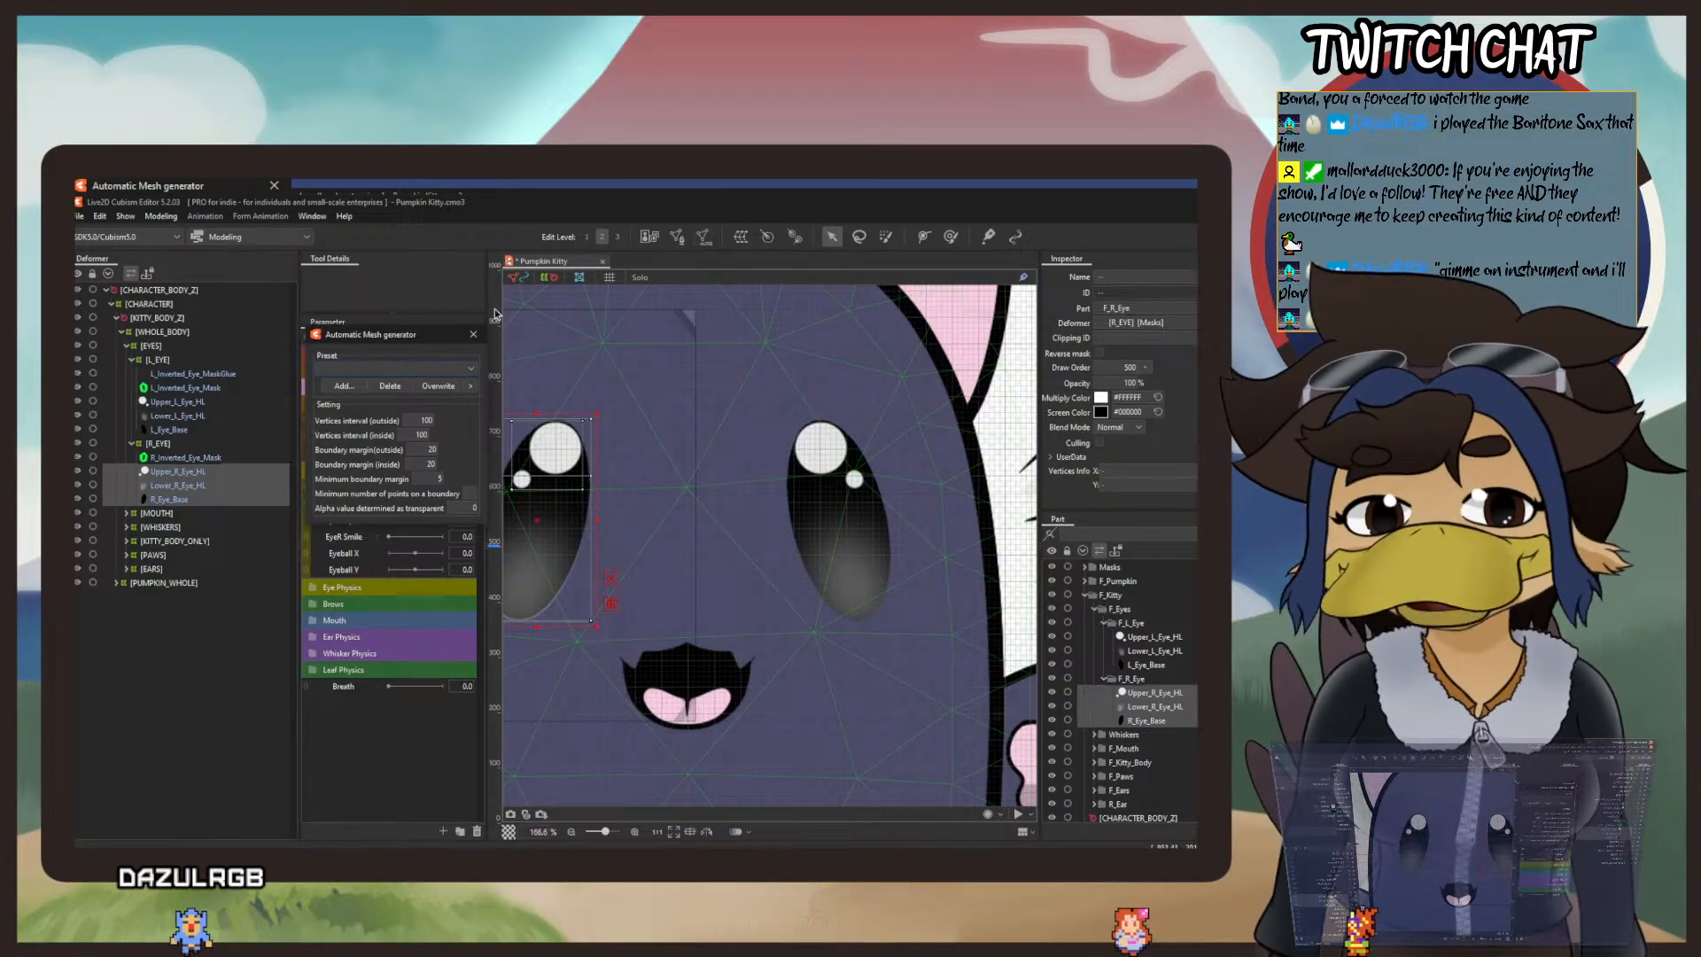
pyautogui.click(374, 368)
pyautogui.click(369, 409)
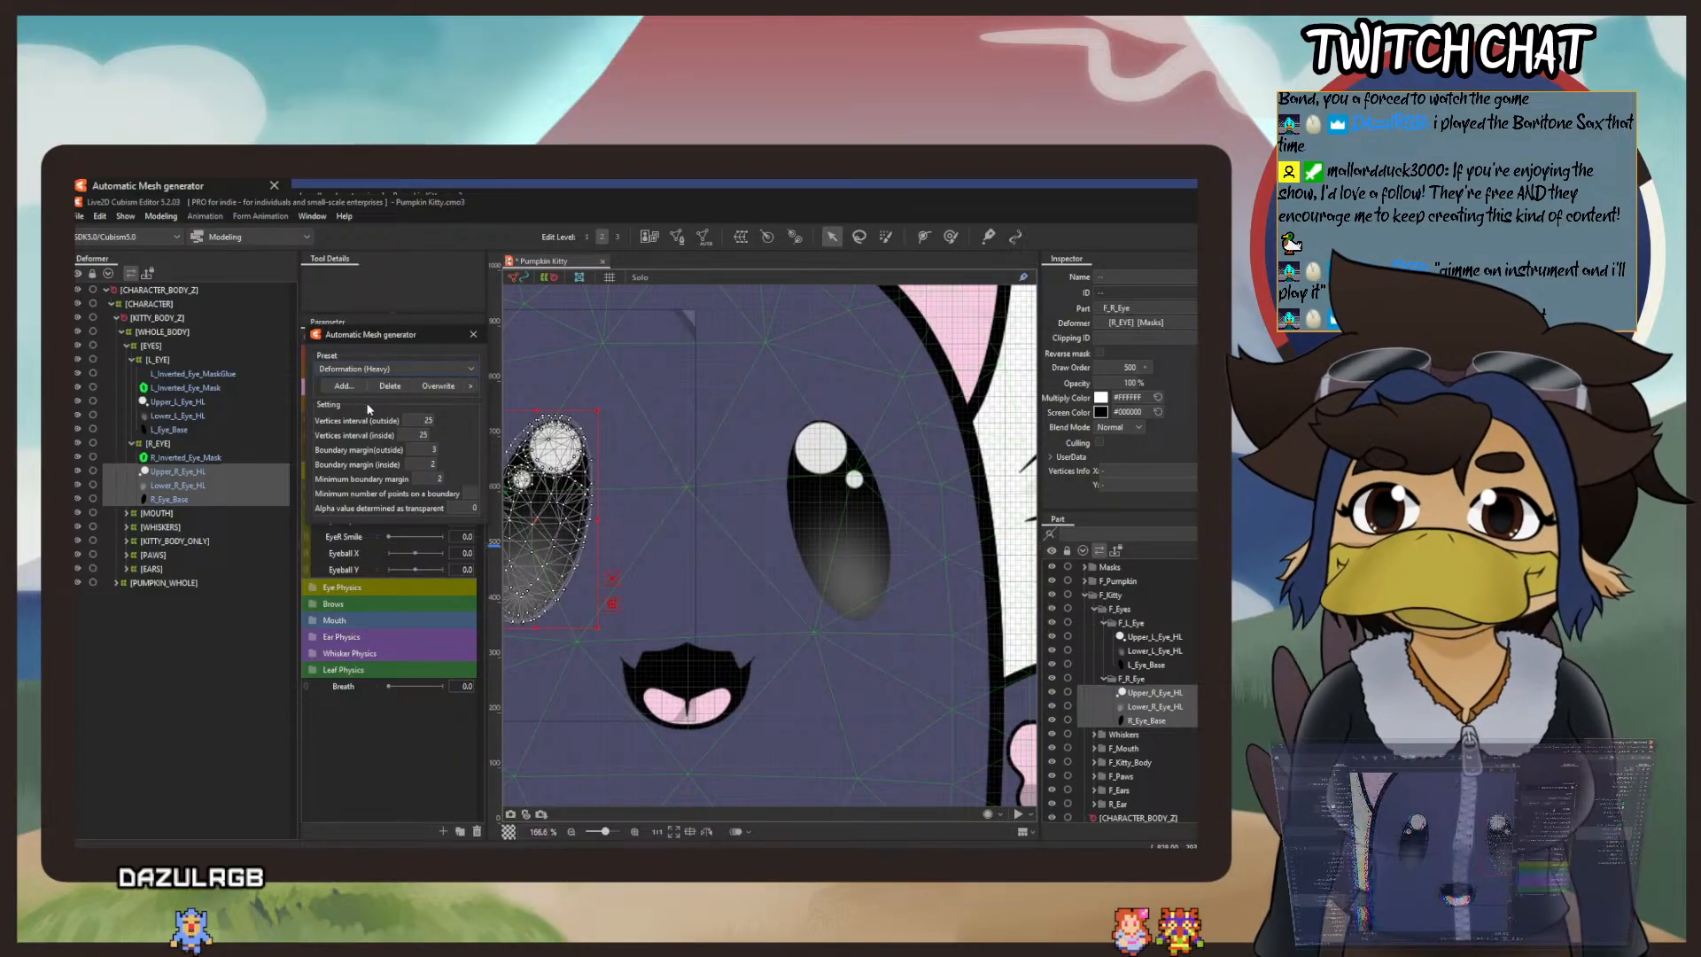
pyautogui.click(473, 334)
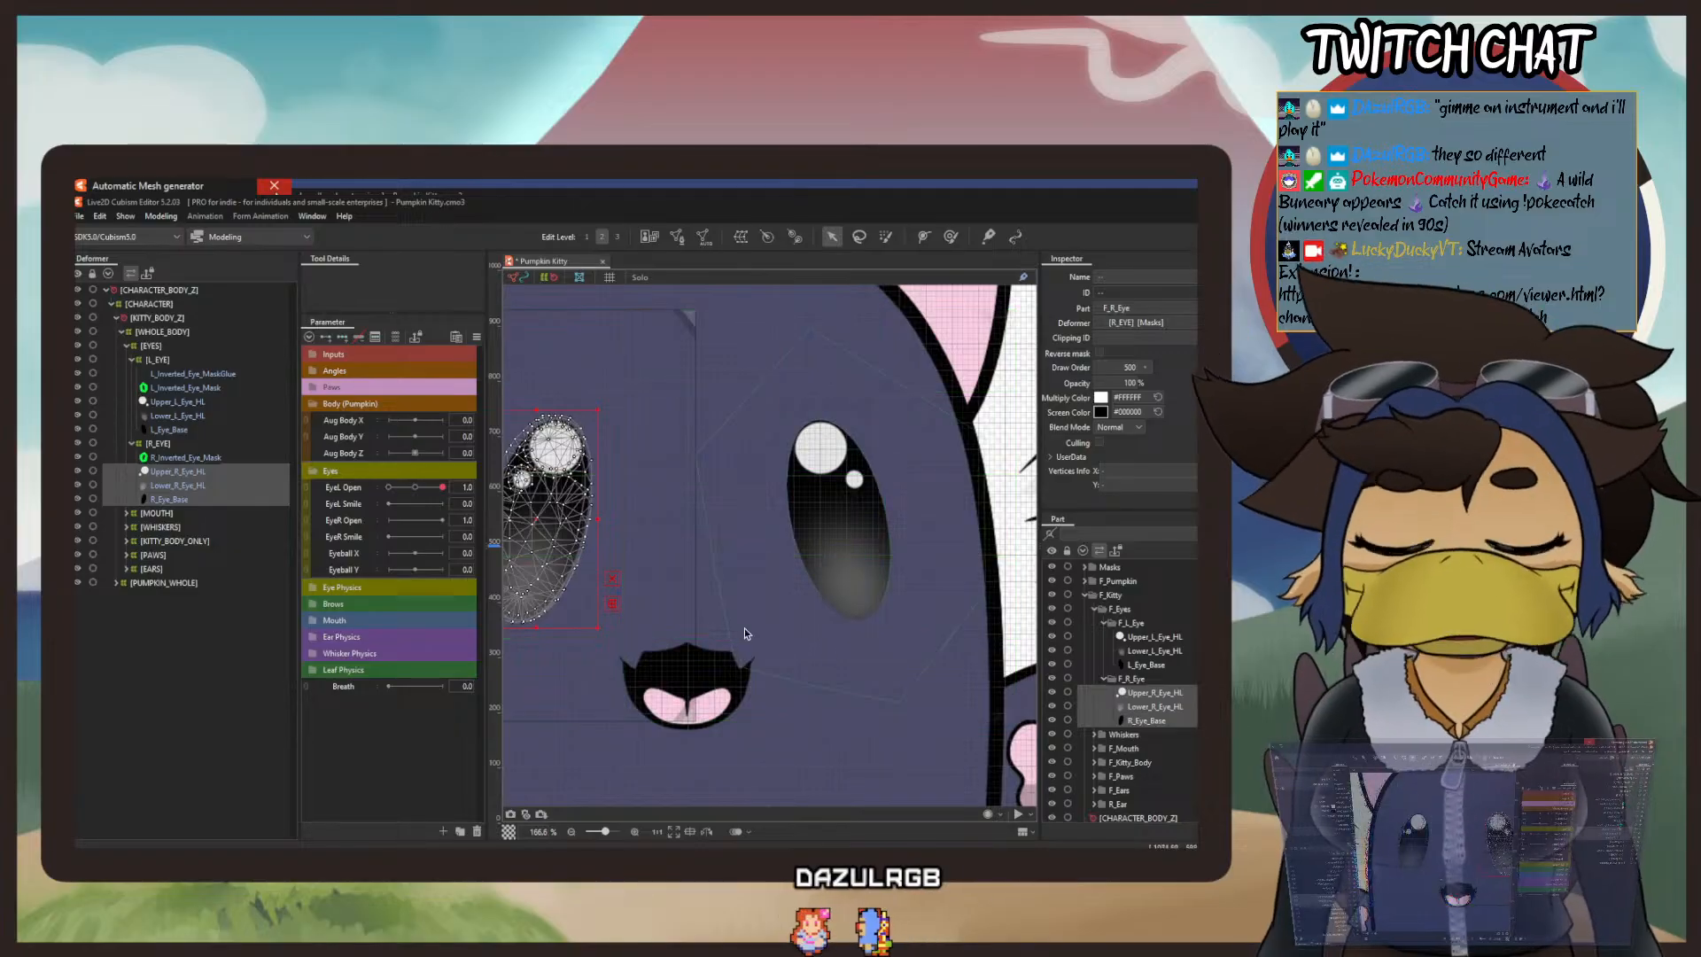
# Step: Duplicate R_Inverted_Eye_Mask, set the copy's name and ID to R_Inverted_Eye_MaskGlue, and select both masks
pyautogui.scroll(-3, 737, 454)
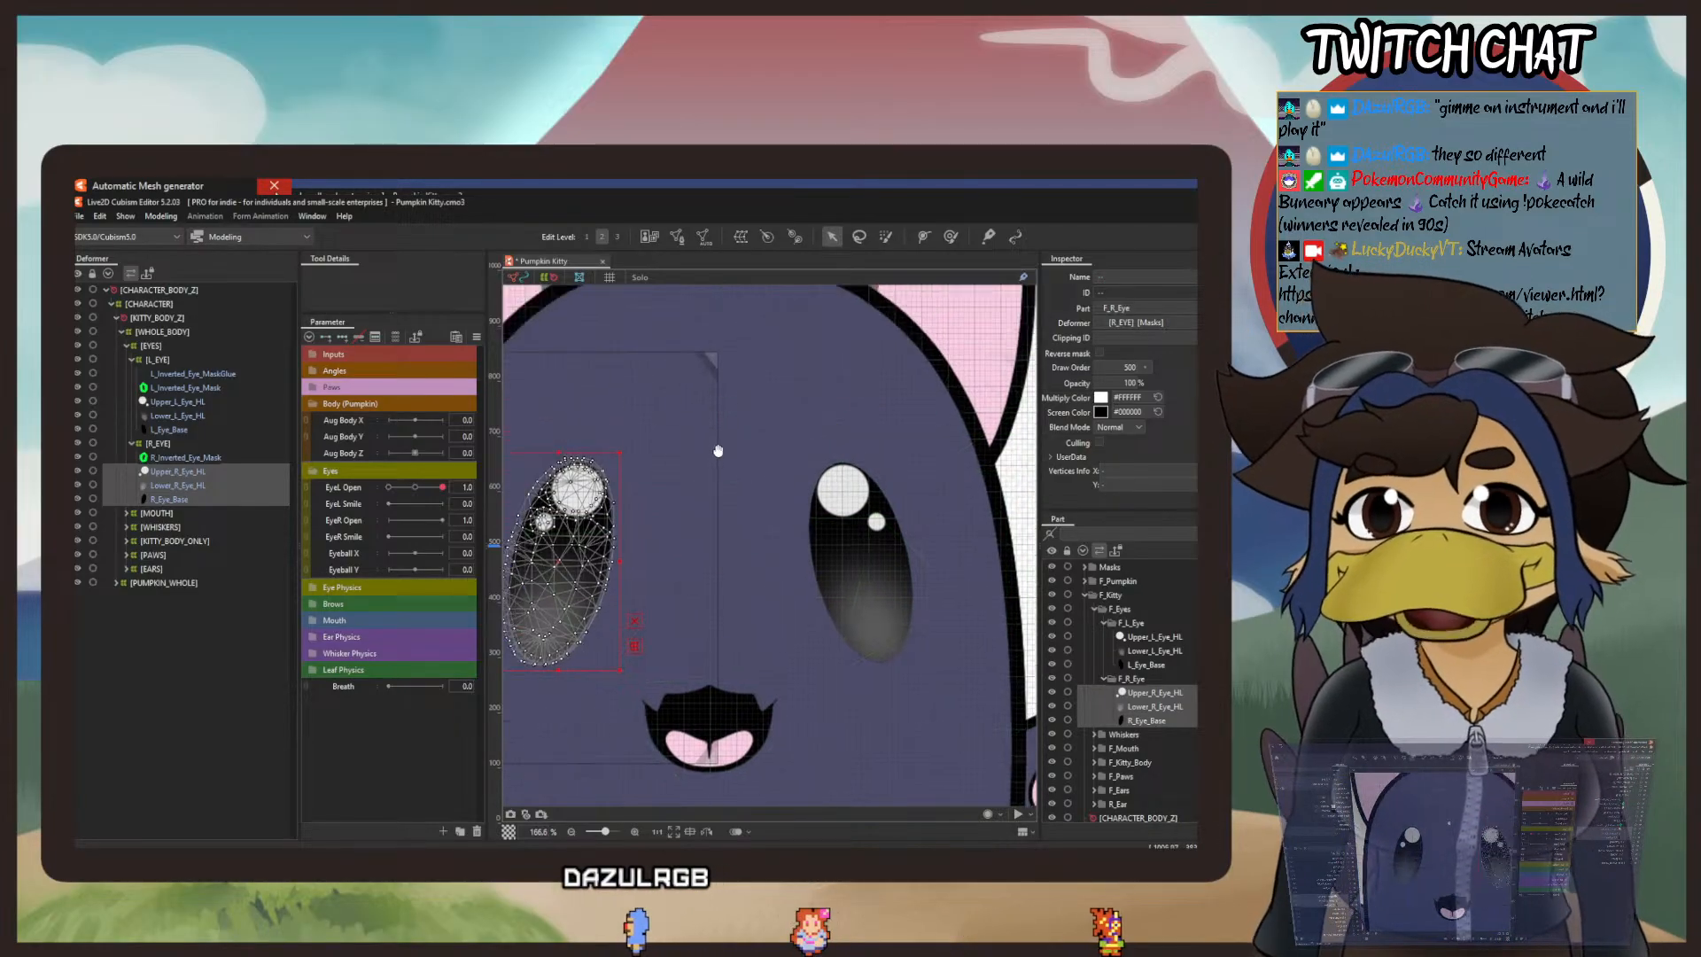
pyautogui.scroll(-2, 727, 478)
pyautogui.scroll(2, 719, 498)
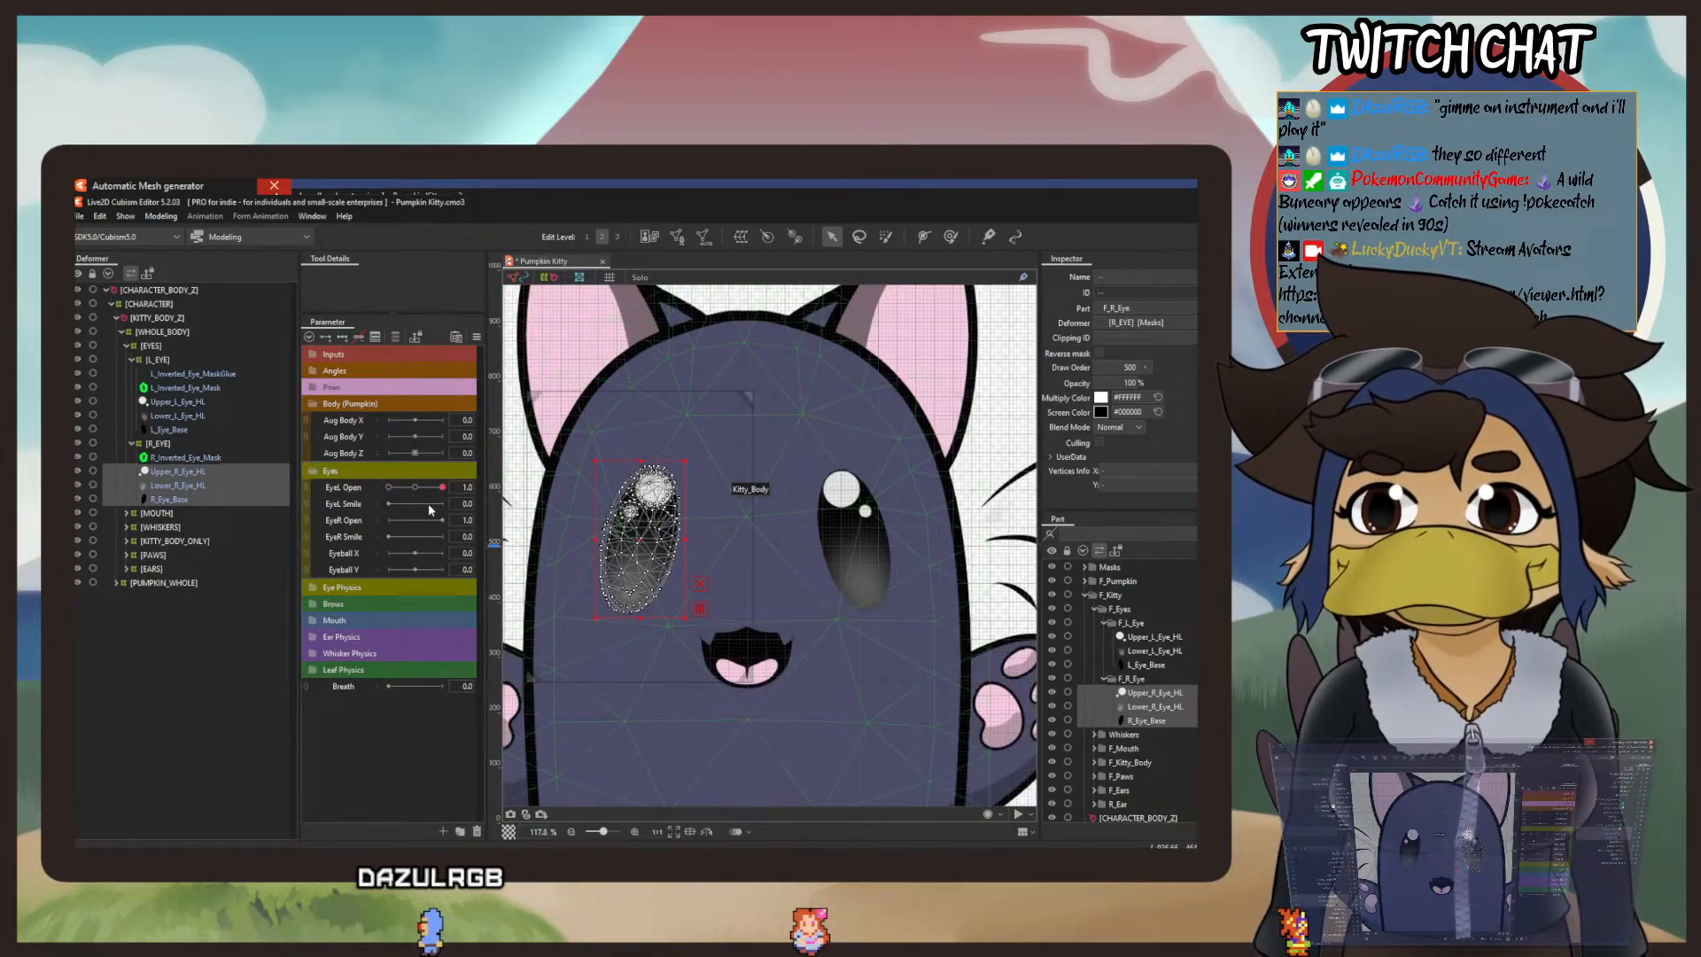
pyautogui.click(172, 458)
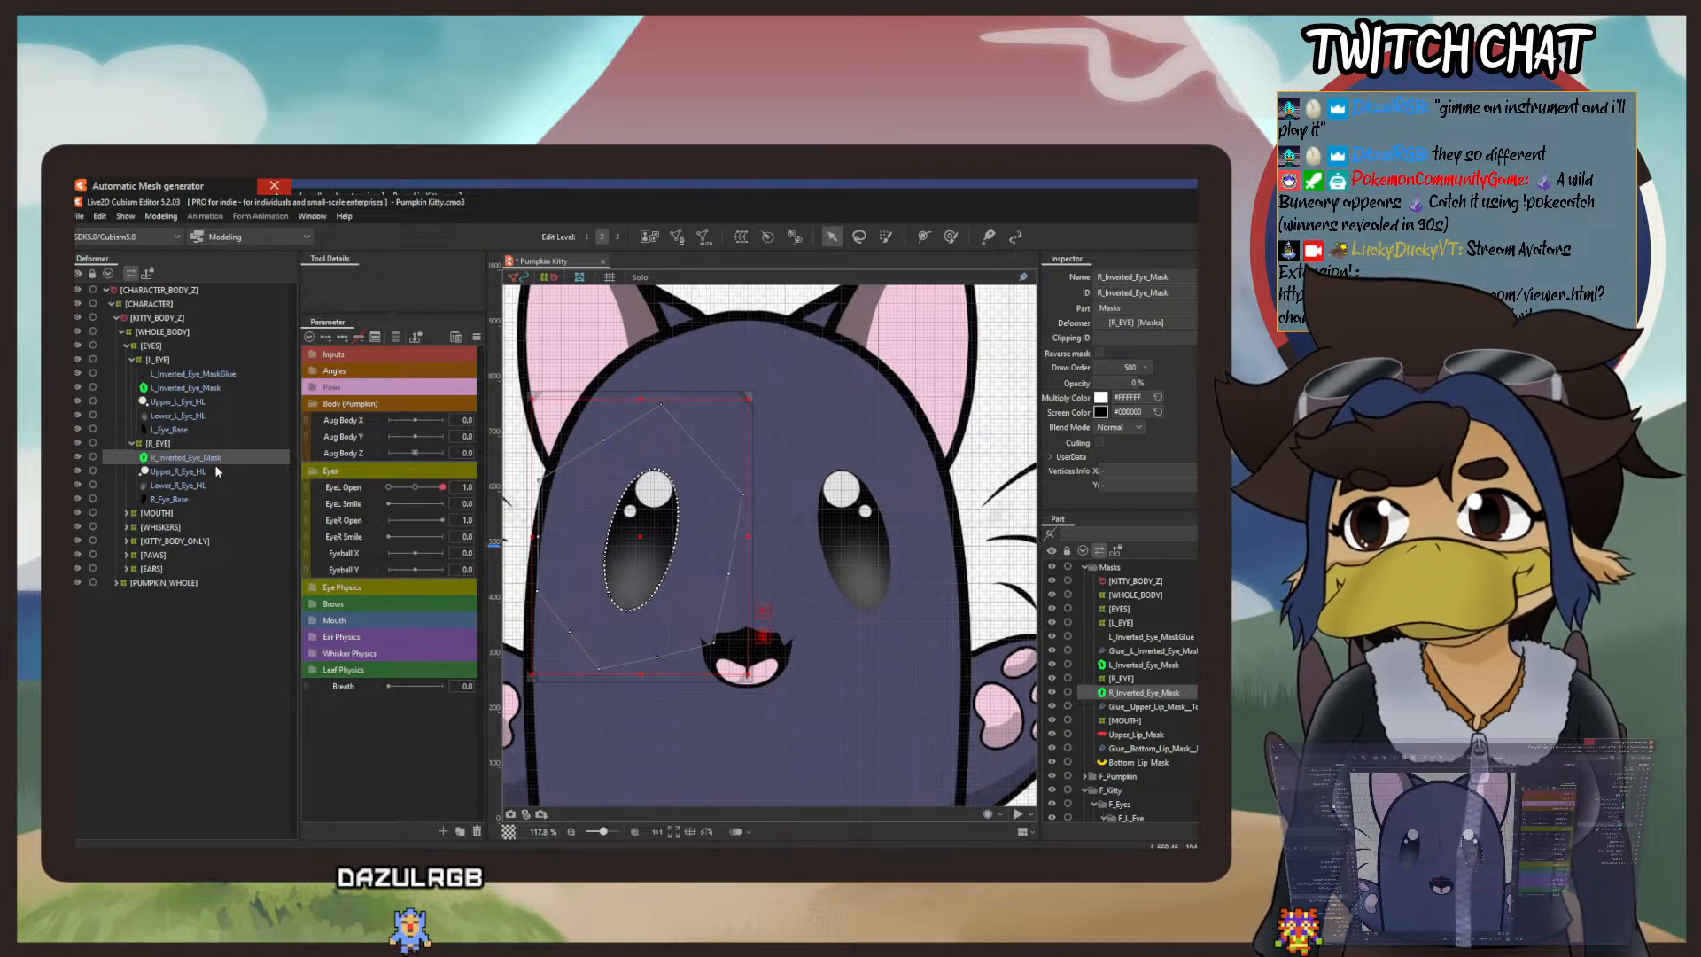
pyautogui.hotkey('ctrl', 'v')
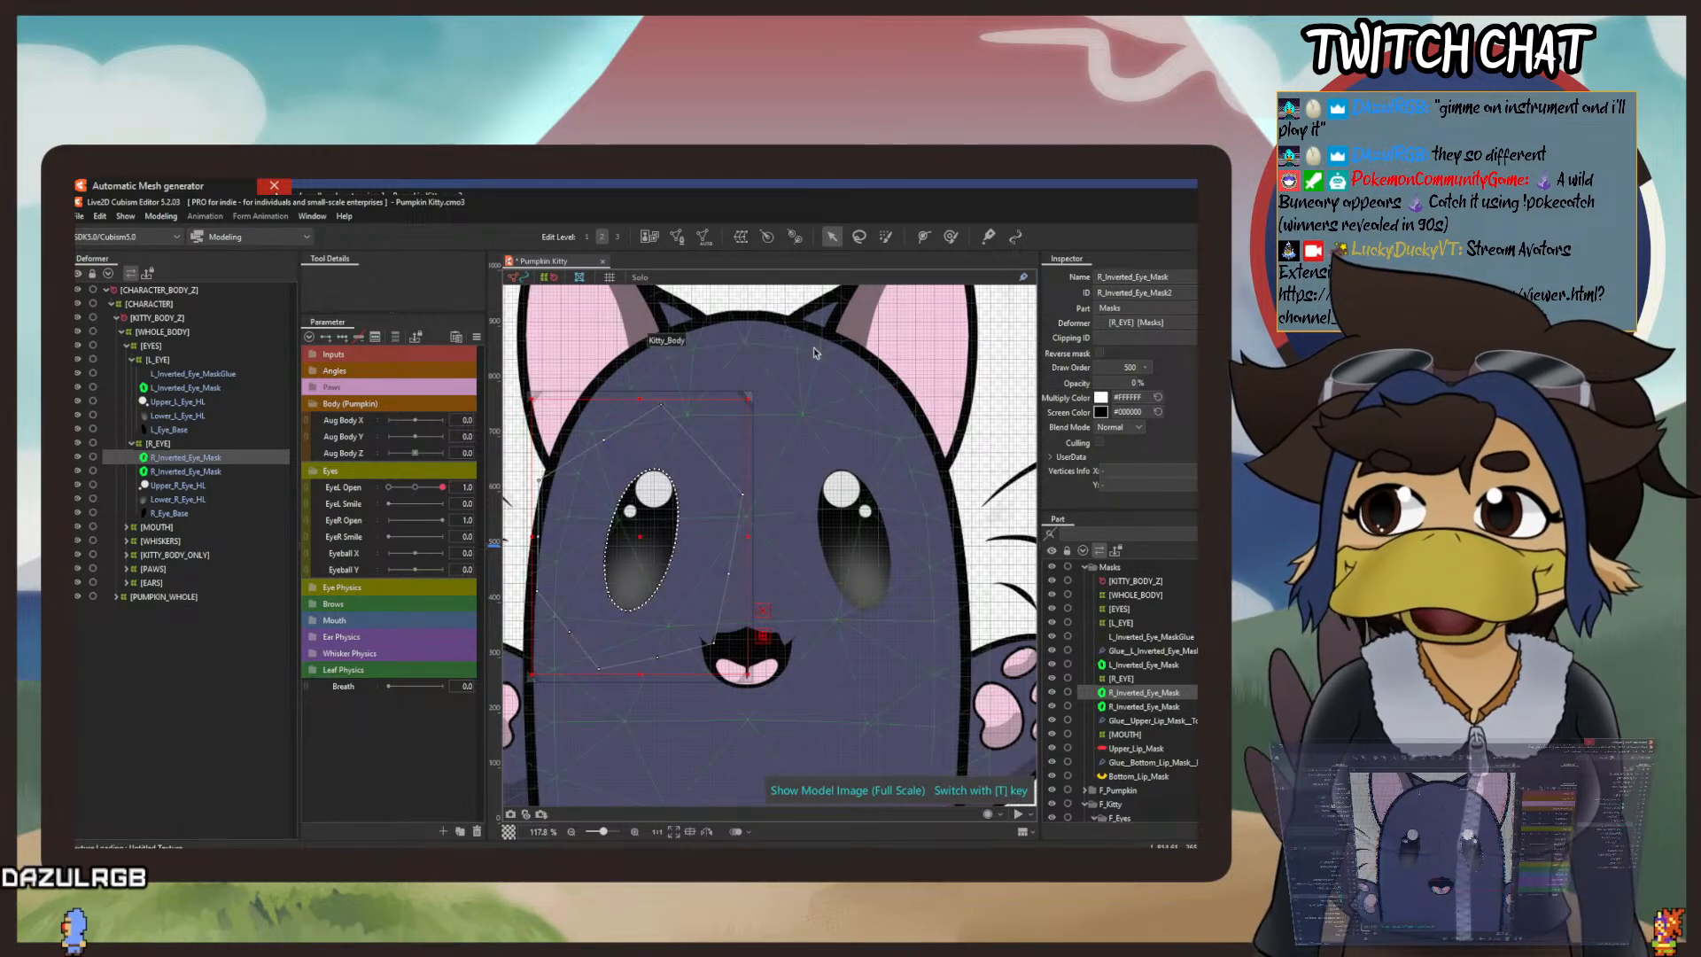
pyautogui.click(1185, 279)
pyautogui.click(1185, 279)
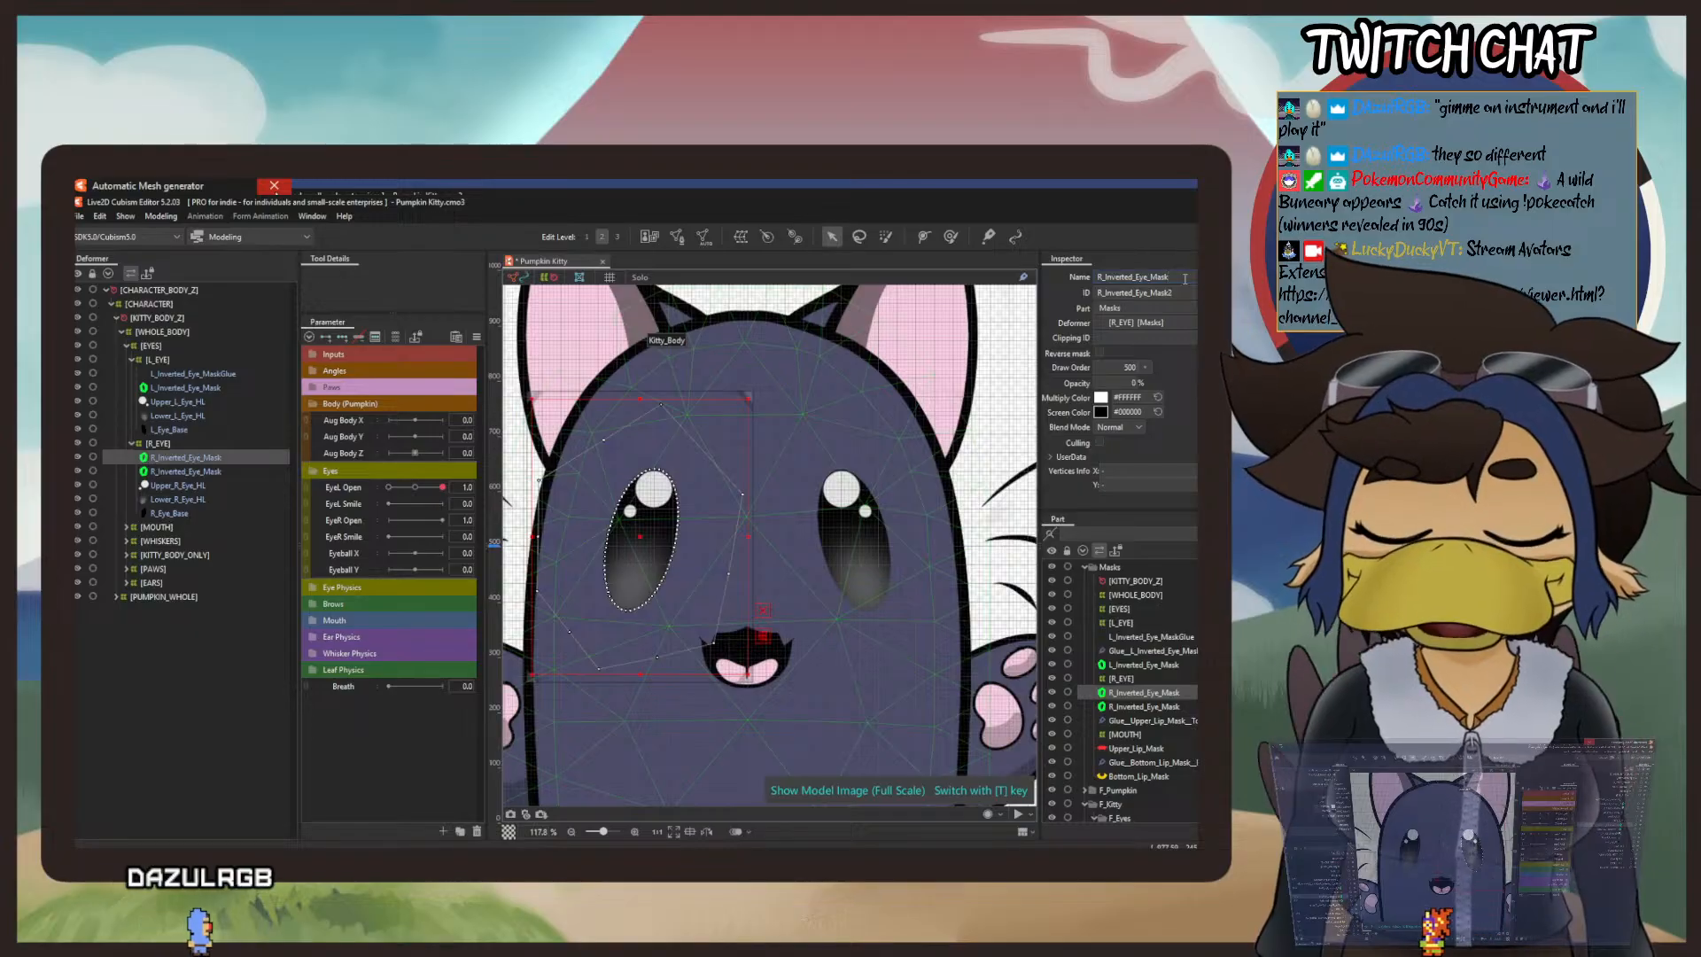
pyautogui.write('Glue')
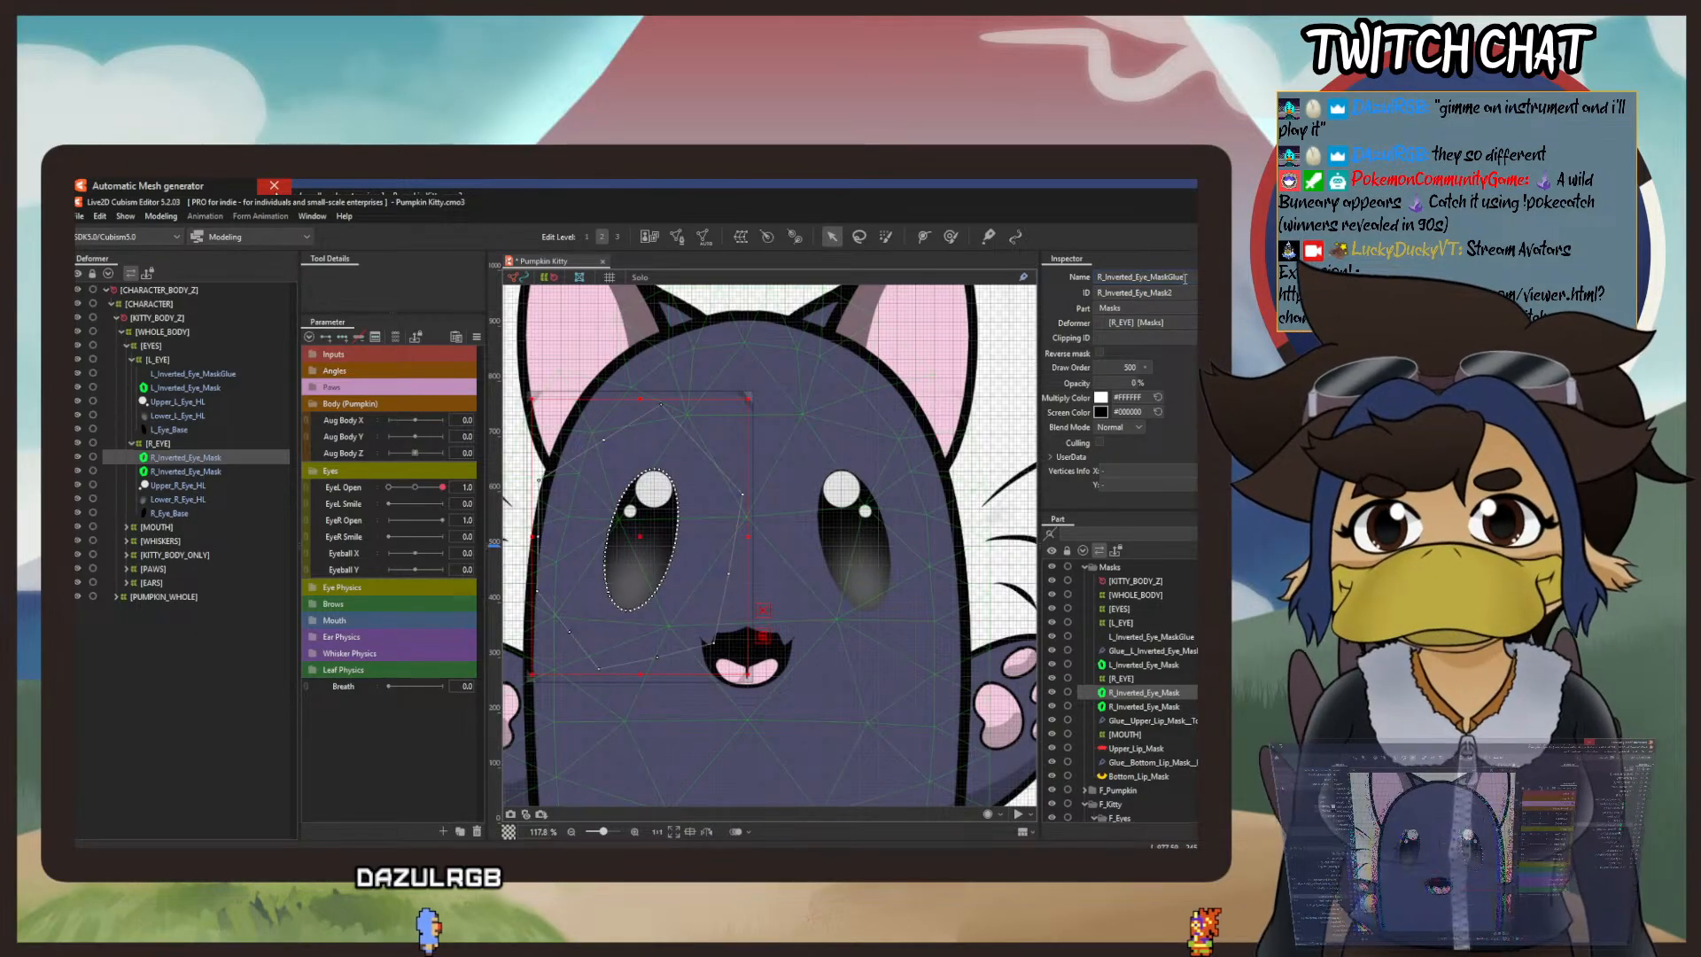
pyautogui.press('Tab')
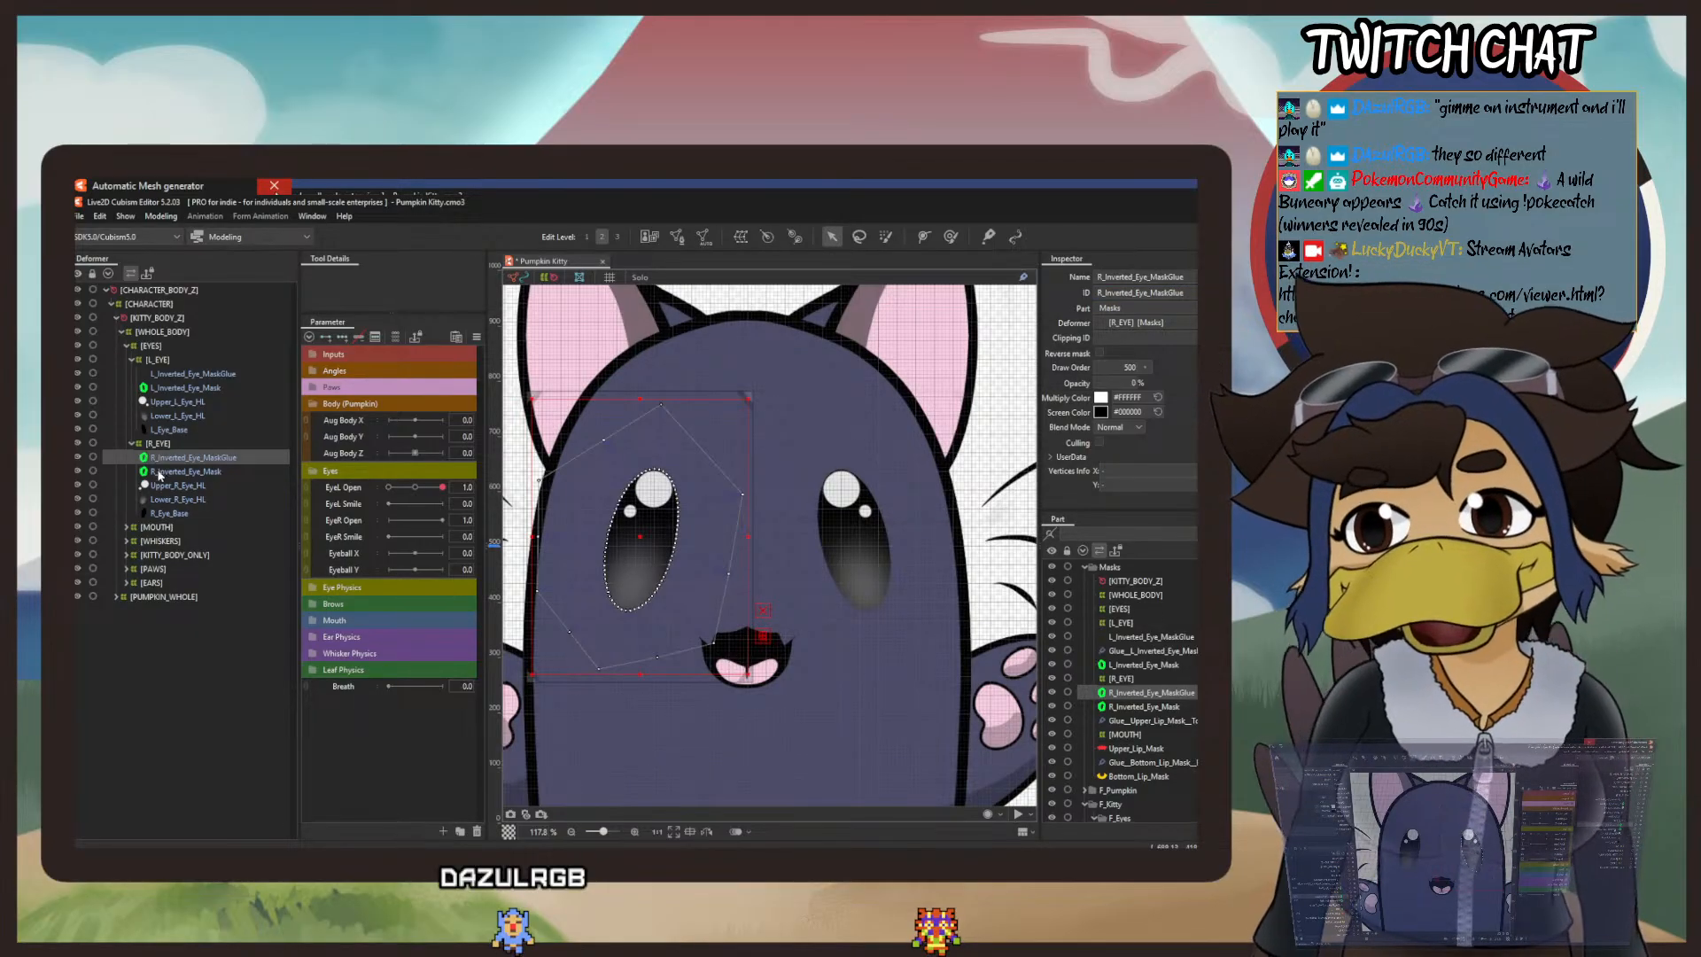
pyautogui.keyDown('ctrl'); pyautogui.click(209, 472); pyautogui.keyUp('ctrl')
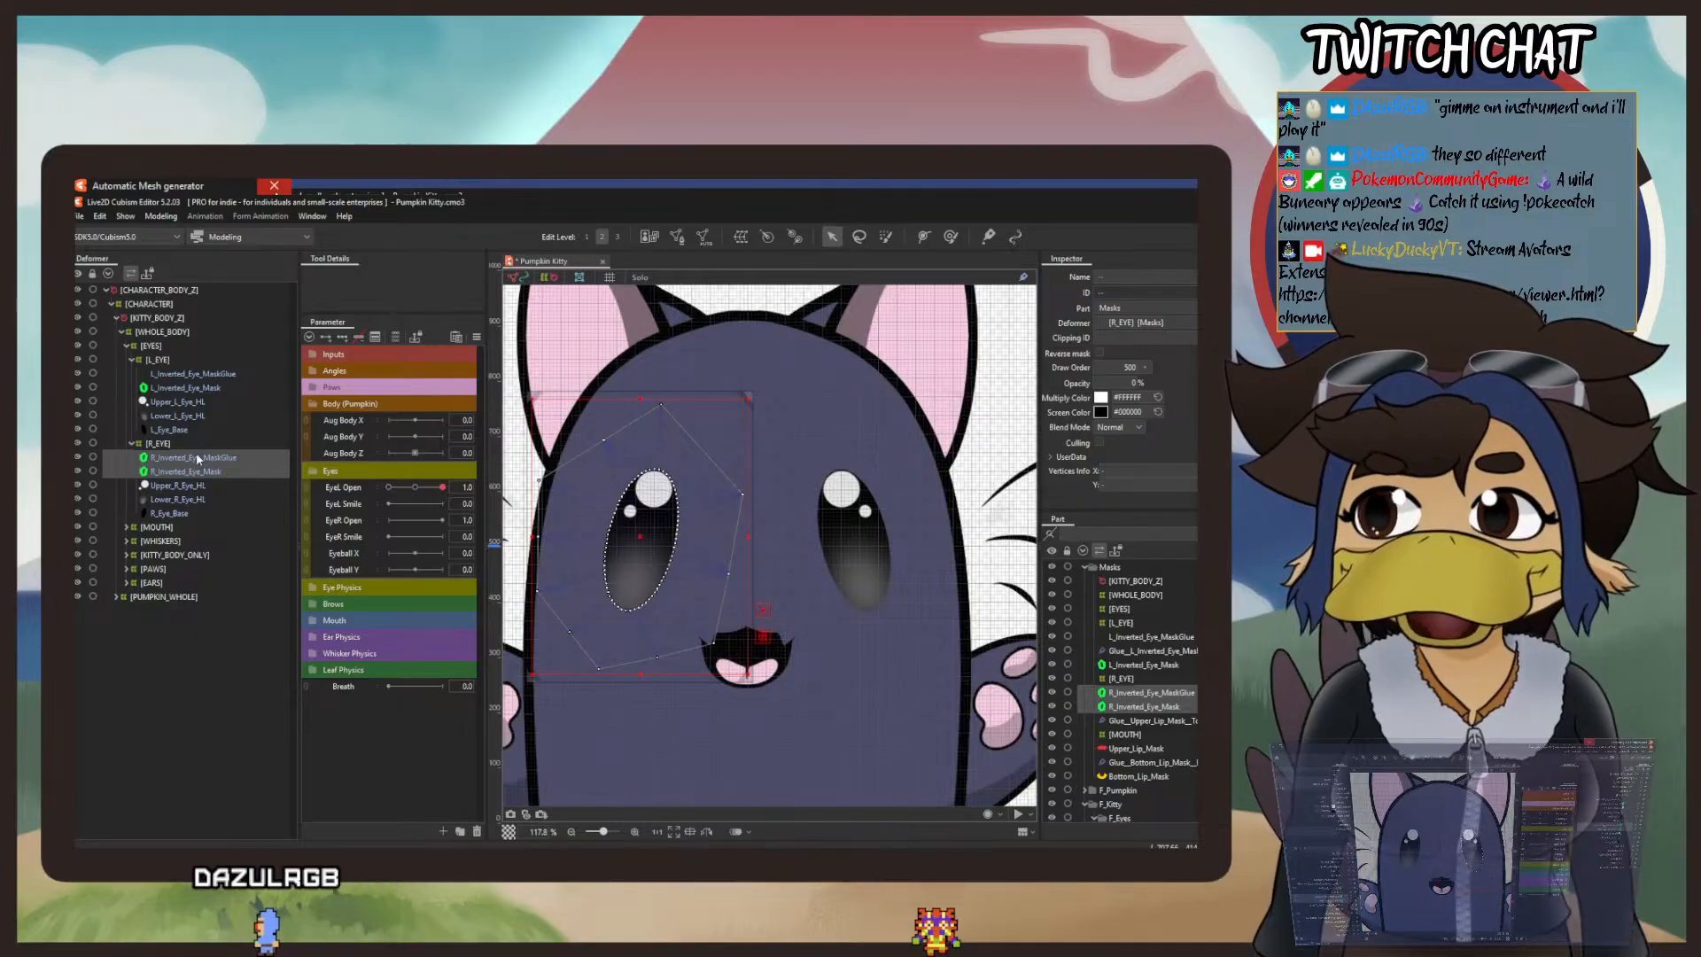
pyautogui.click(677, 237)
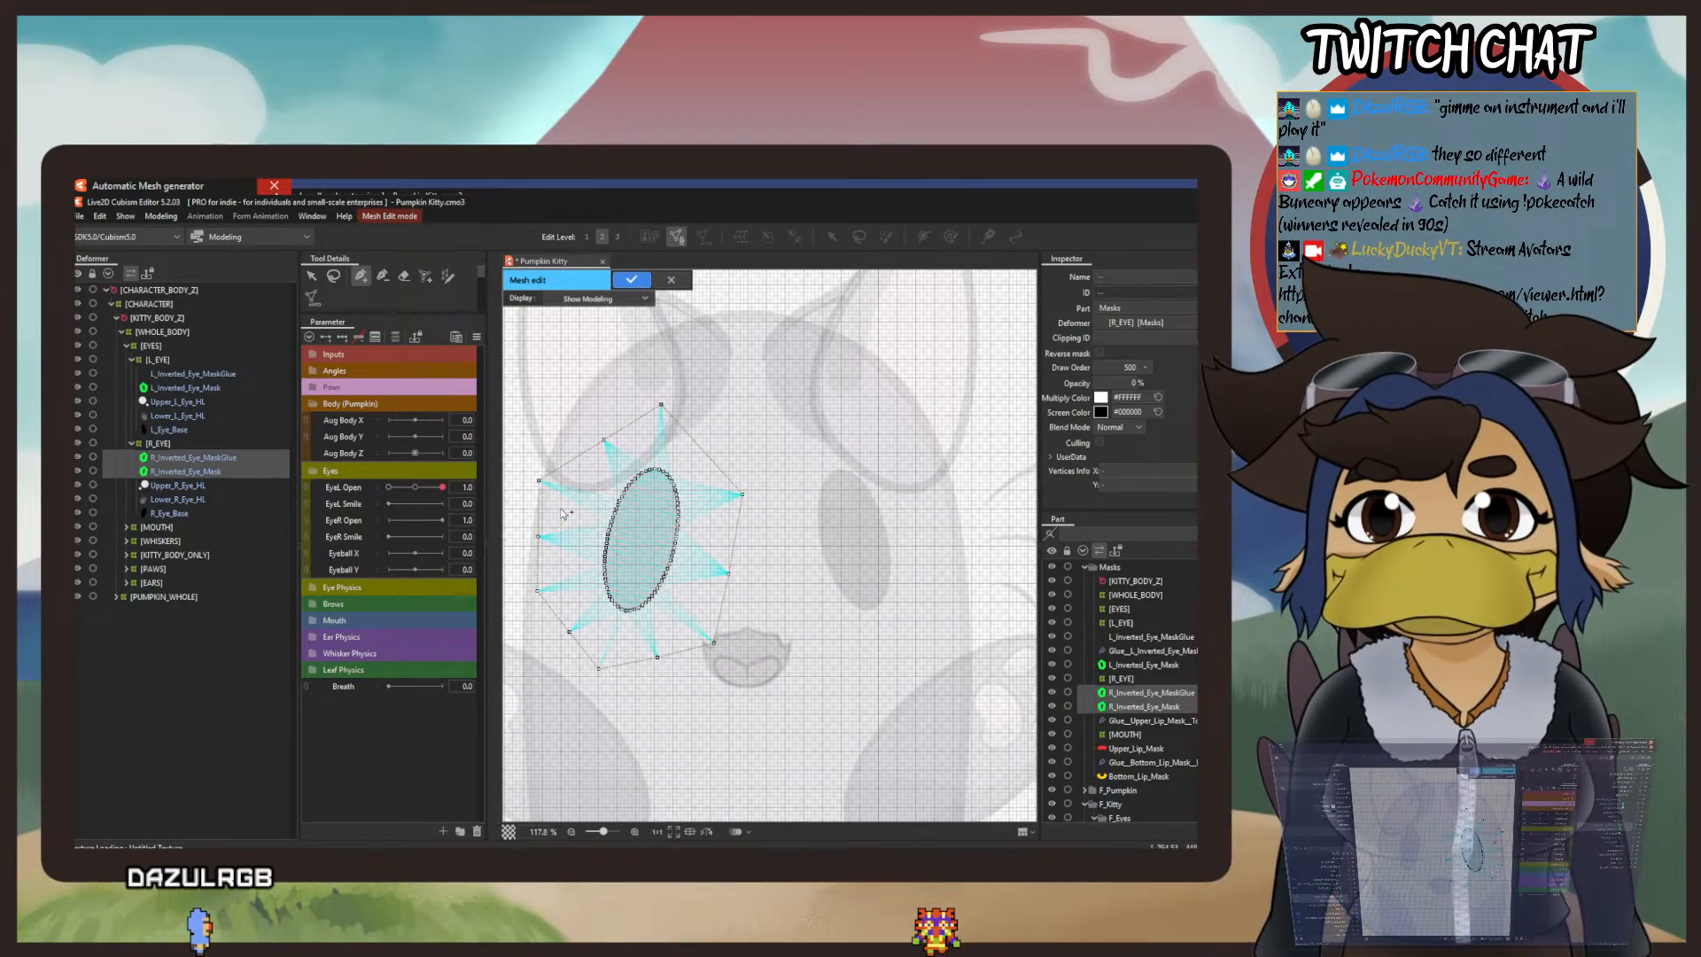
pyautogui.click(319, 279)
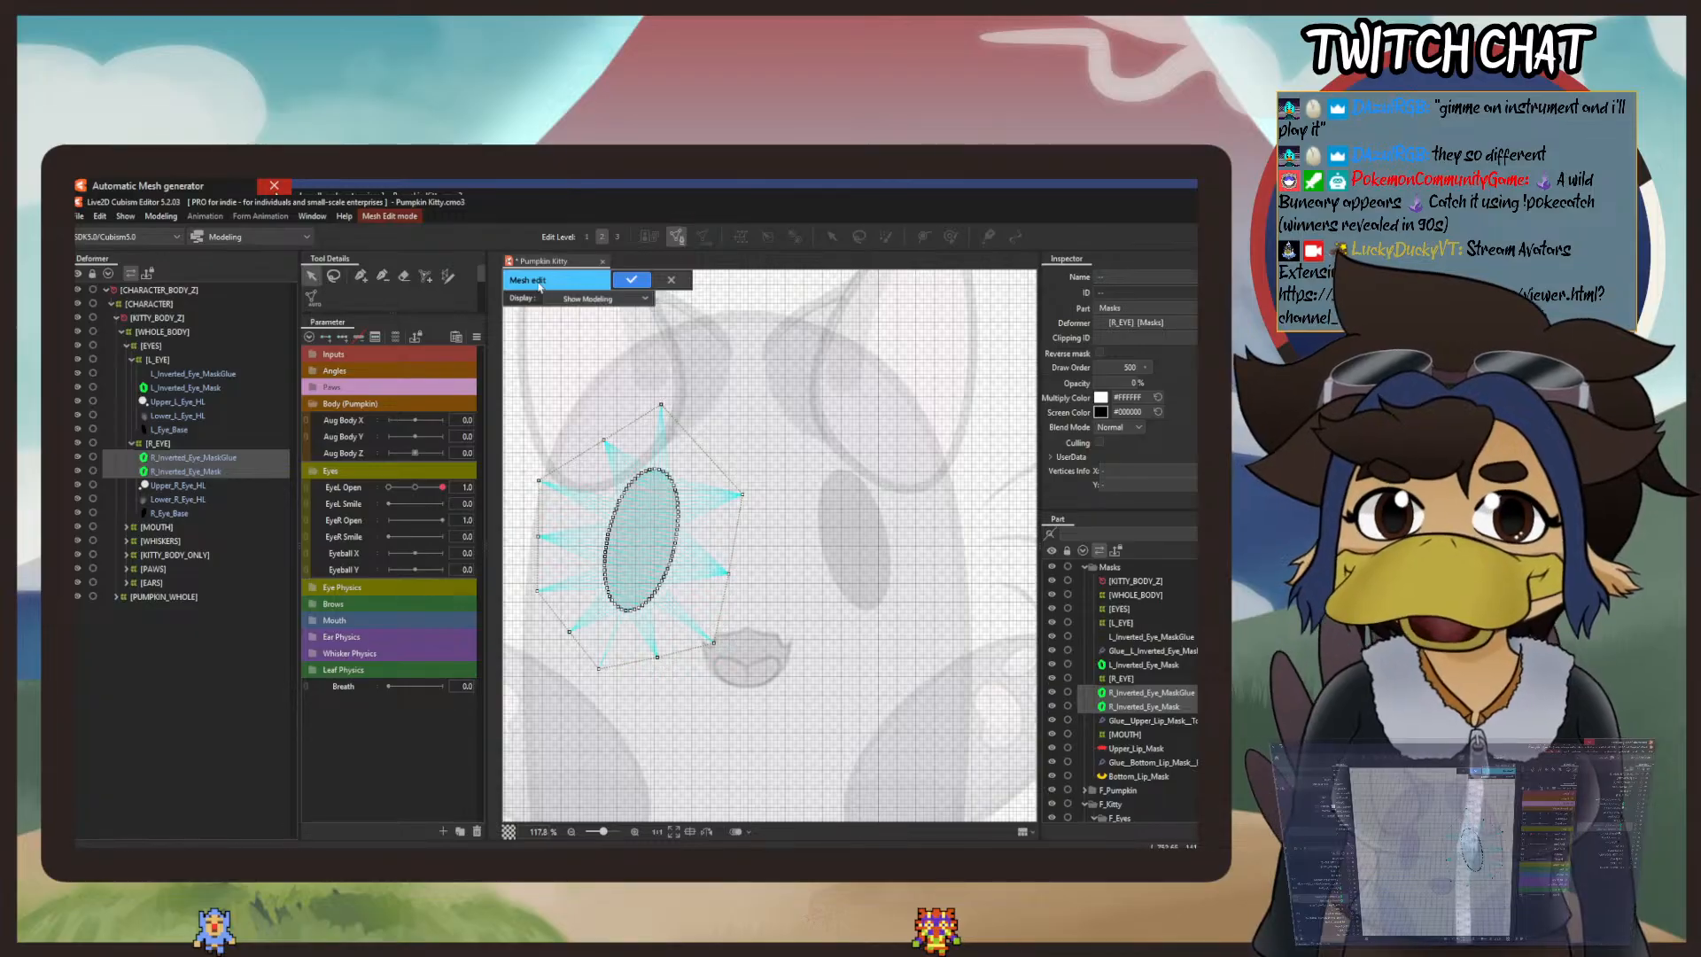
pyautogui.hotkey('ctrl', 'a')
pyautogui.press('Delete')
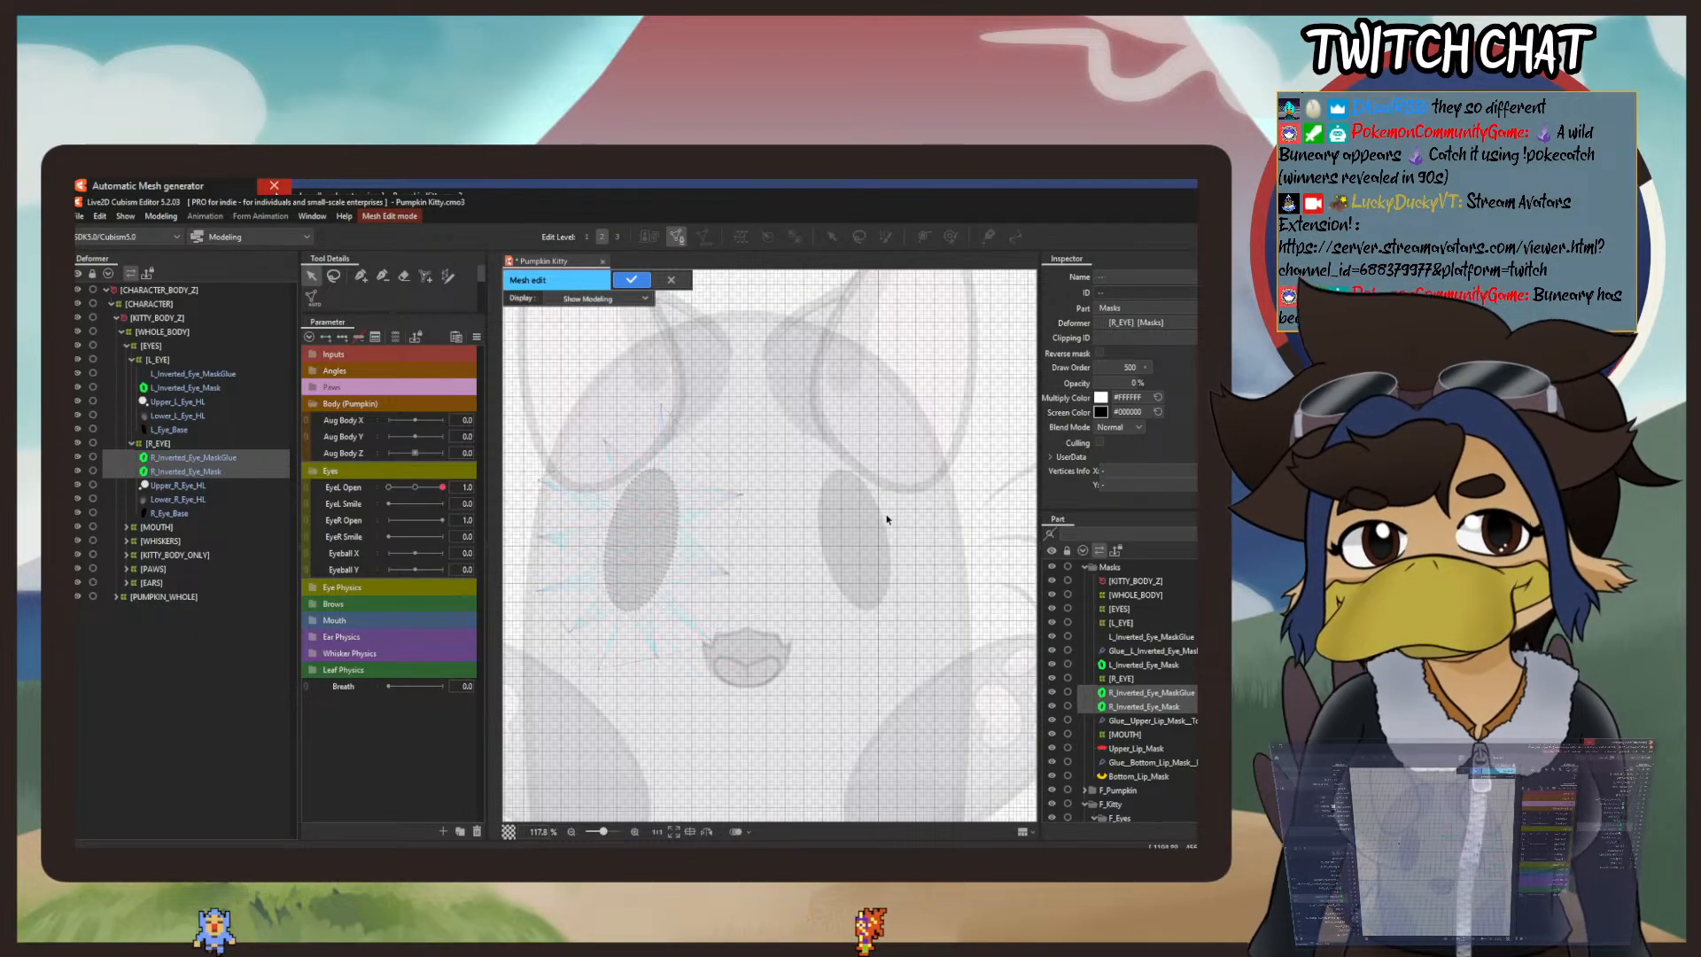
pyautogui.click(669, 280)
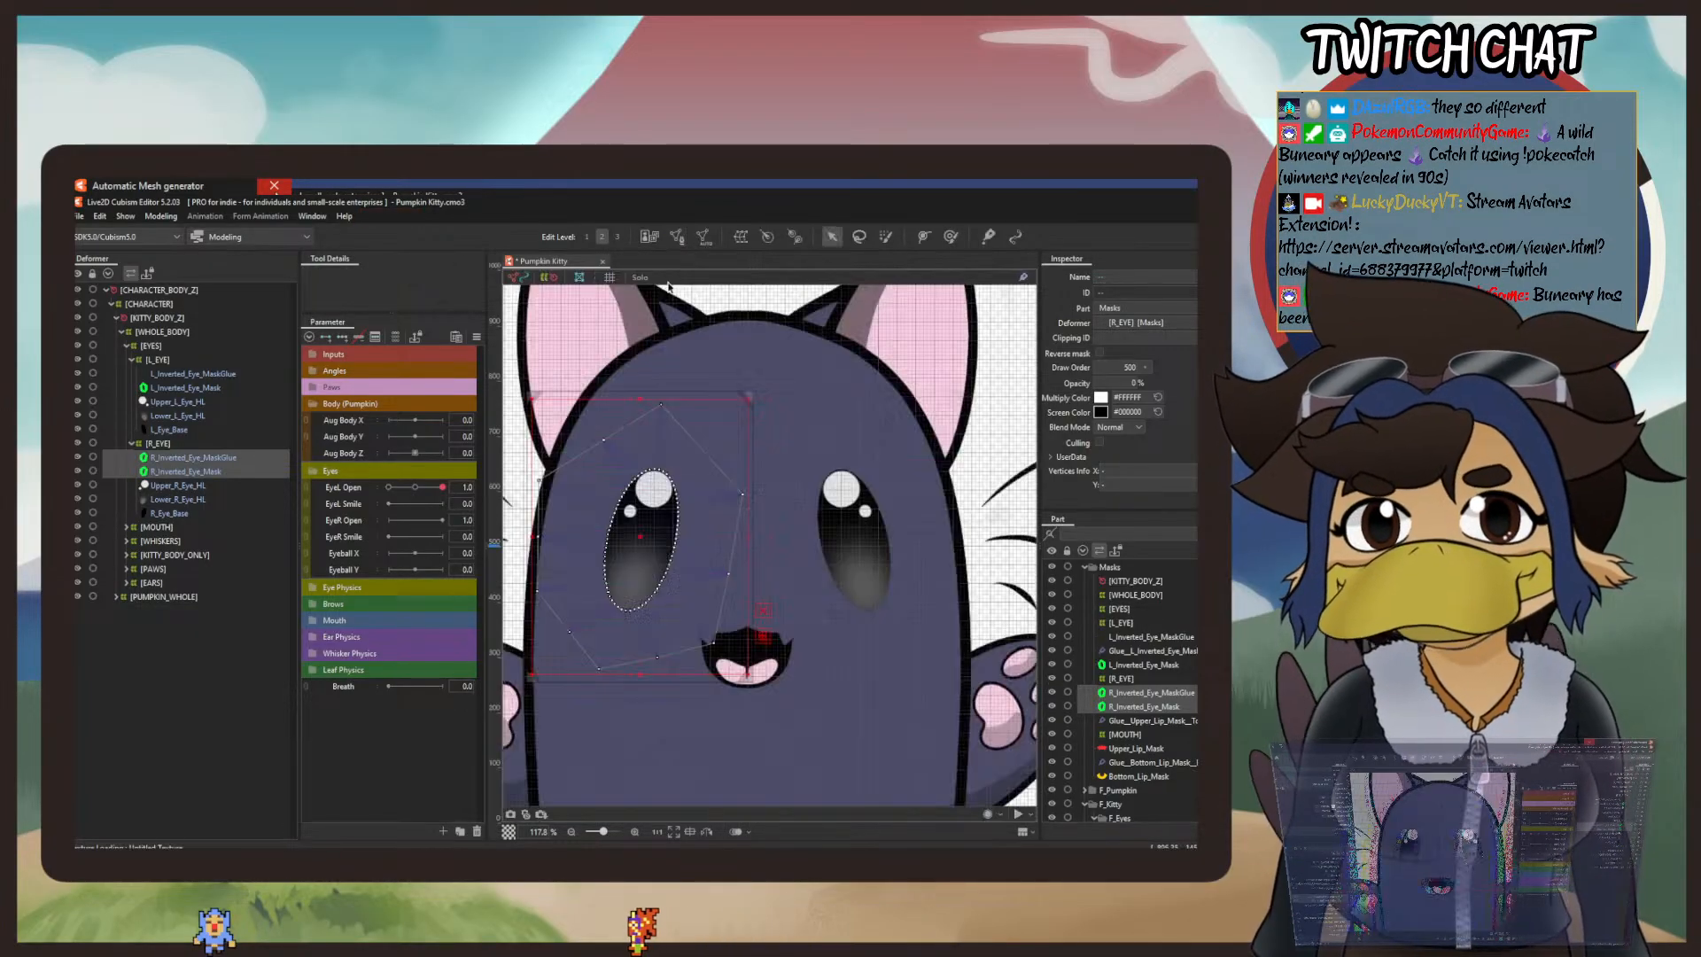
# Step: Edit the meshes of both right inverted eye masks, lasso all vertices along the eye outline, and bind them with glue
pyautogui.click(677, 237)
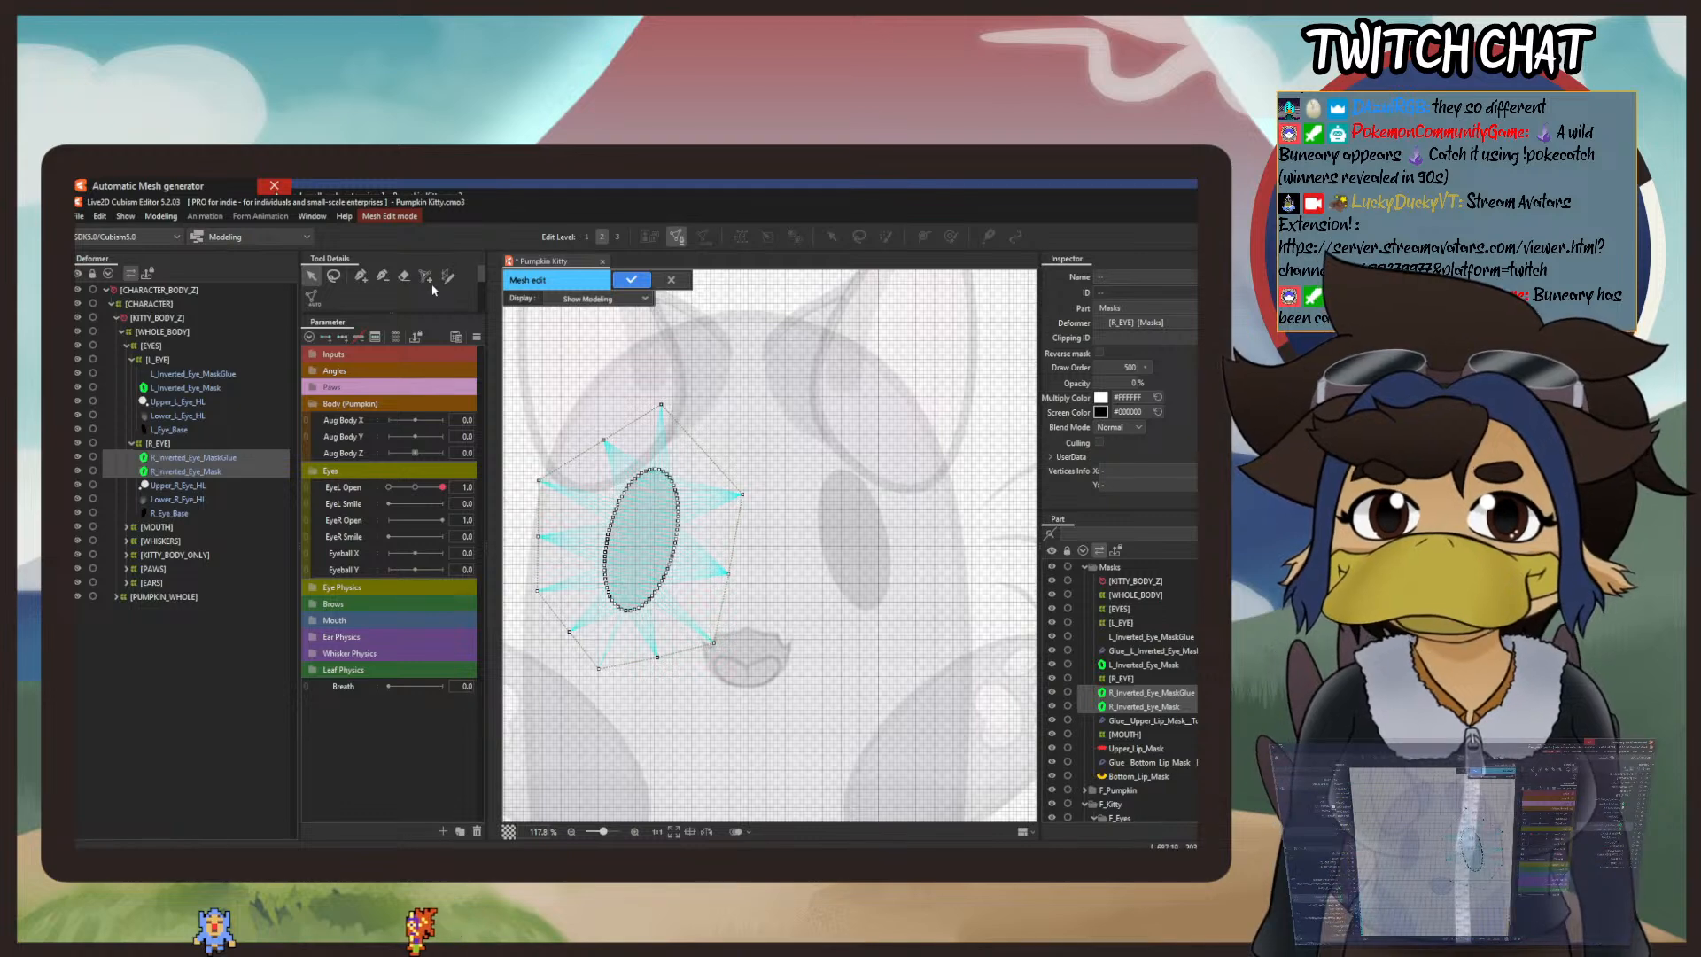
pyautogui.click(333, 276)
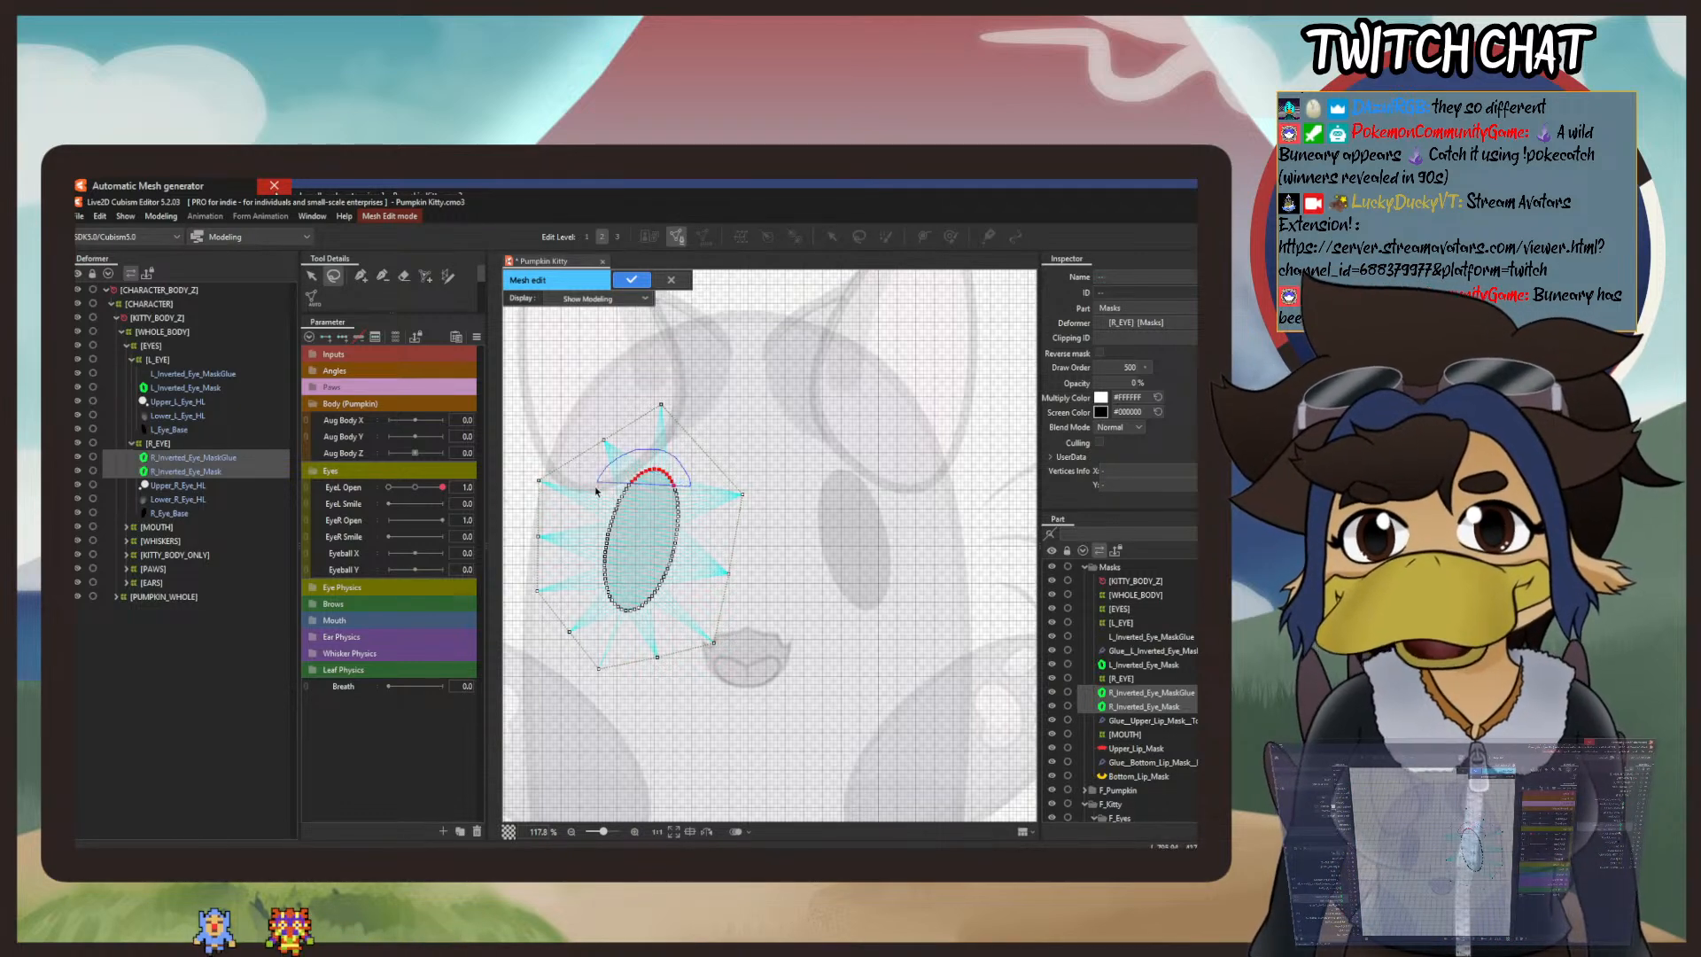
pyautogui.moveTo(694, 593); pyautogui.dragTo(693, 596)
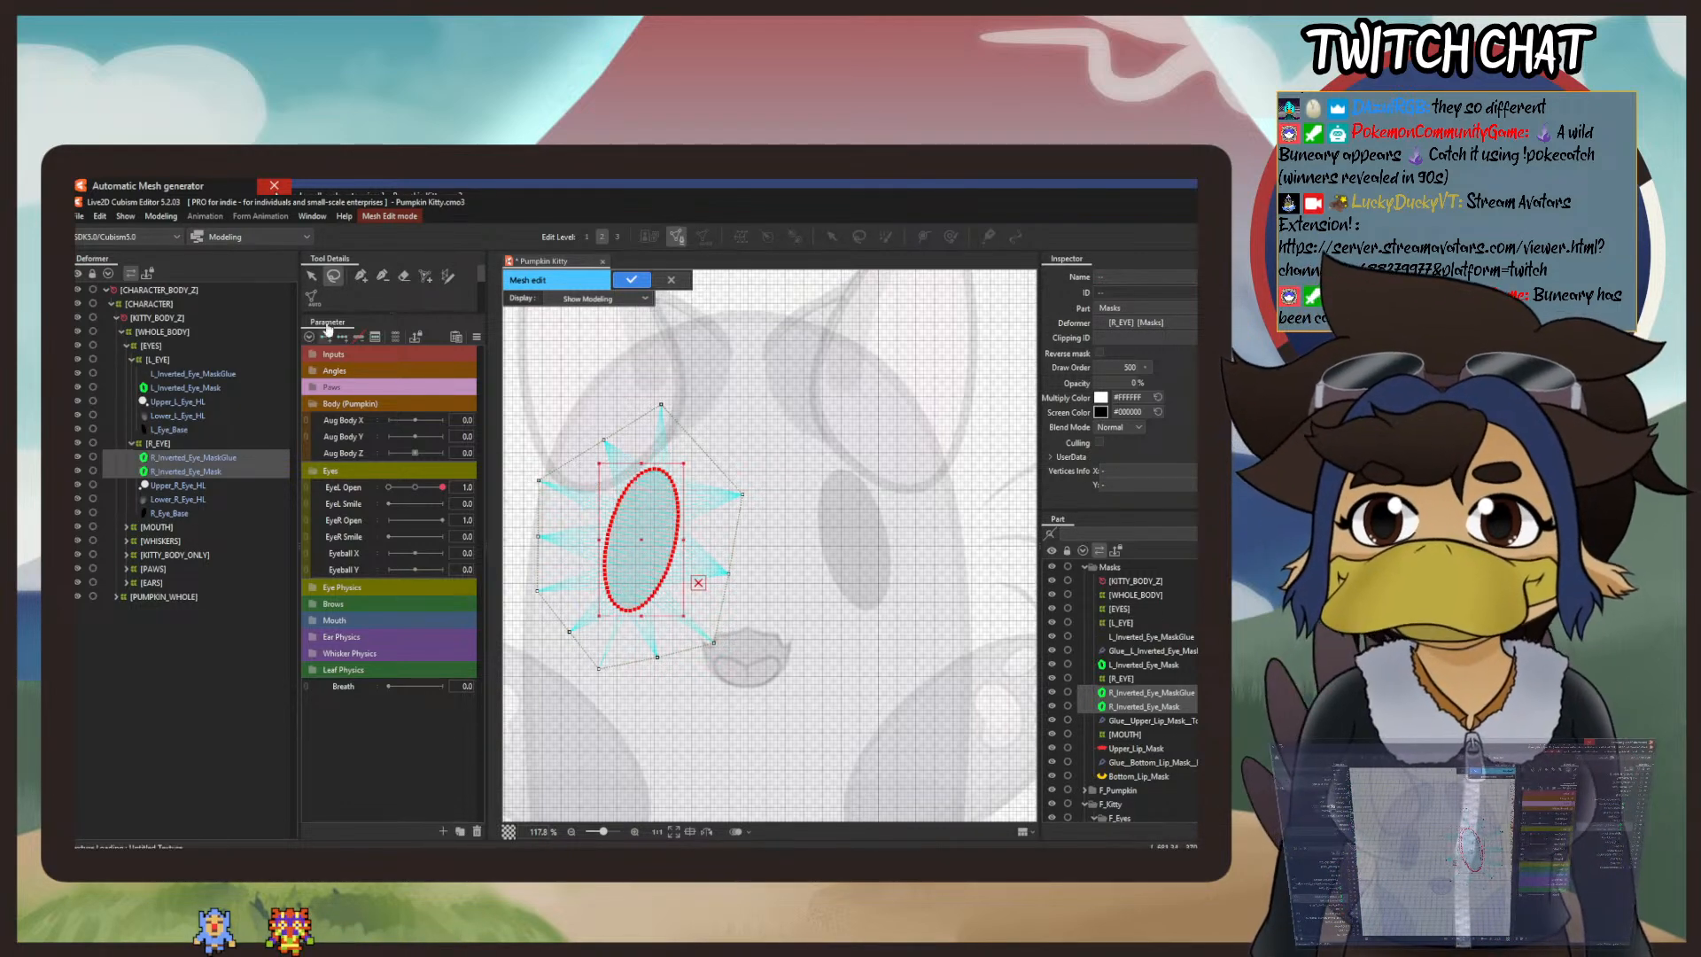
pyautogui.moveTo(390, 312); pyautogui.dragTo(389, 414)
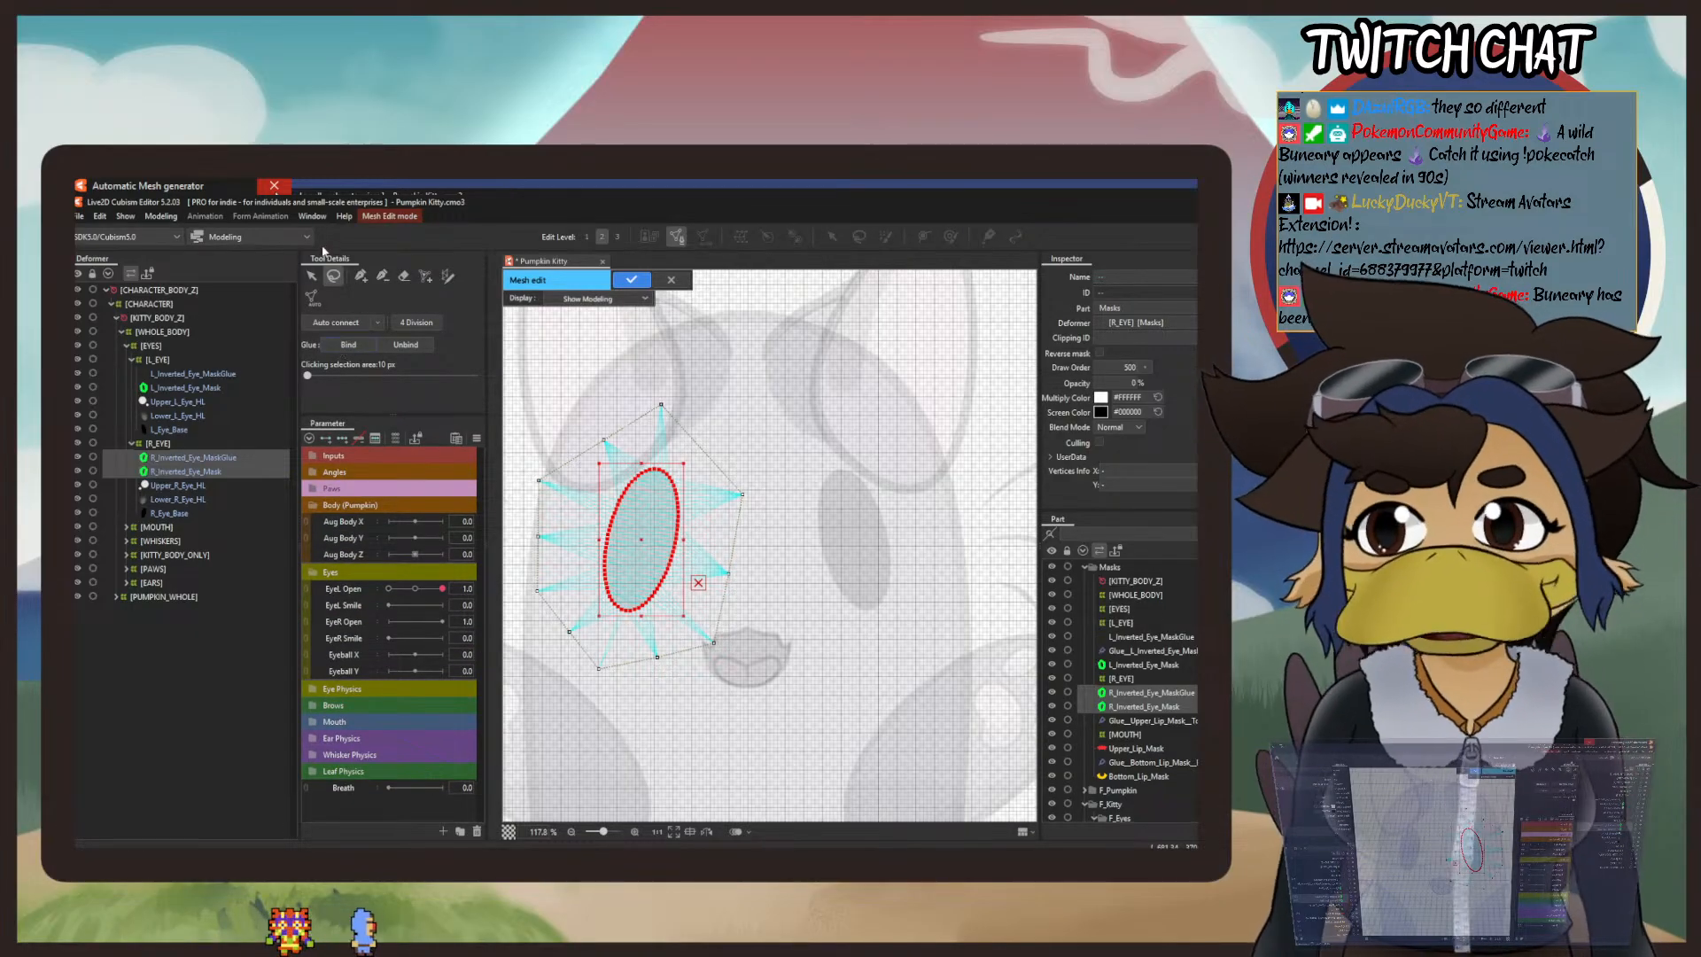
pyautogui.click(344, 216)
pyautogui.click(404, 440)
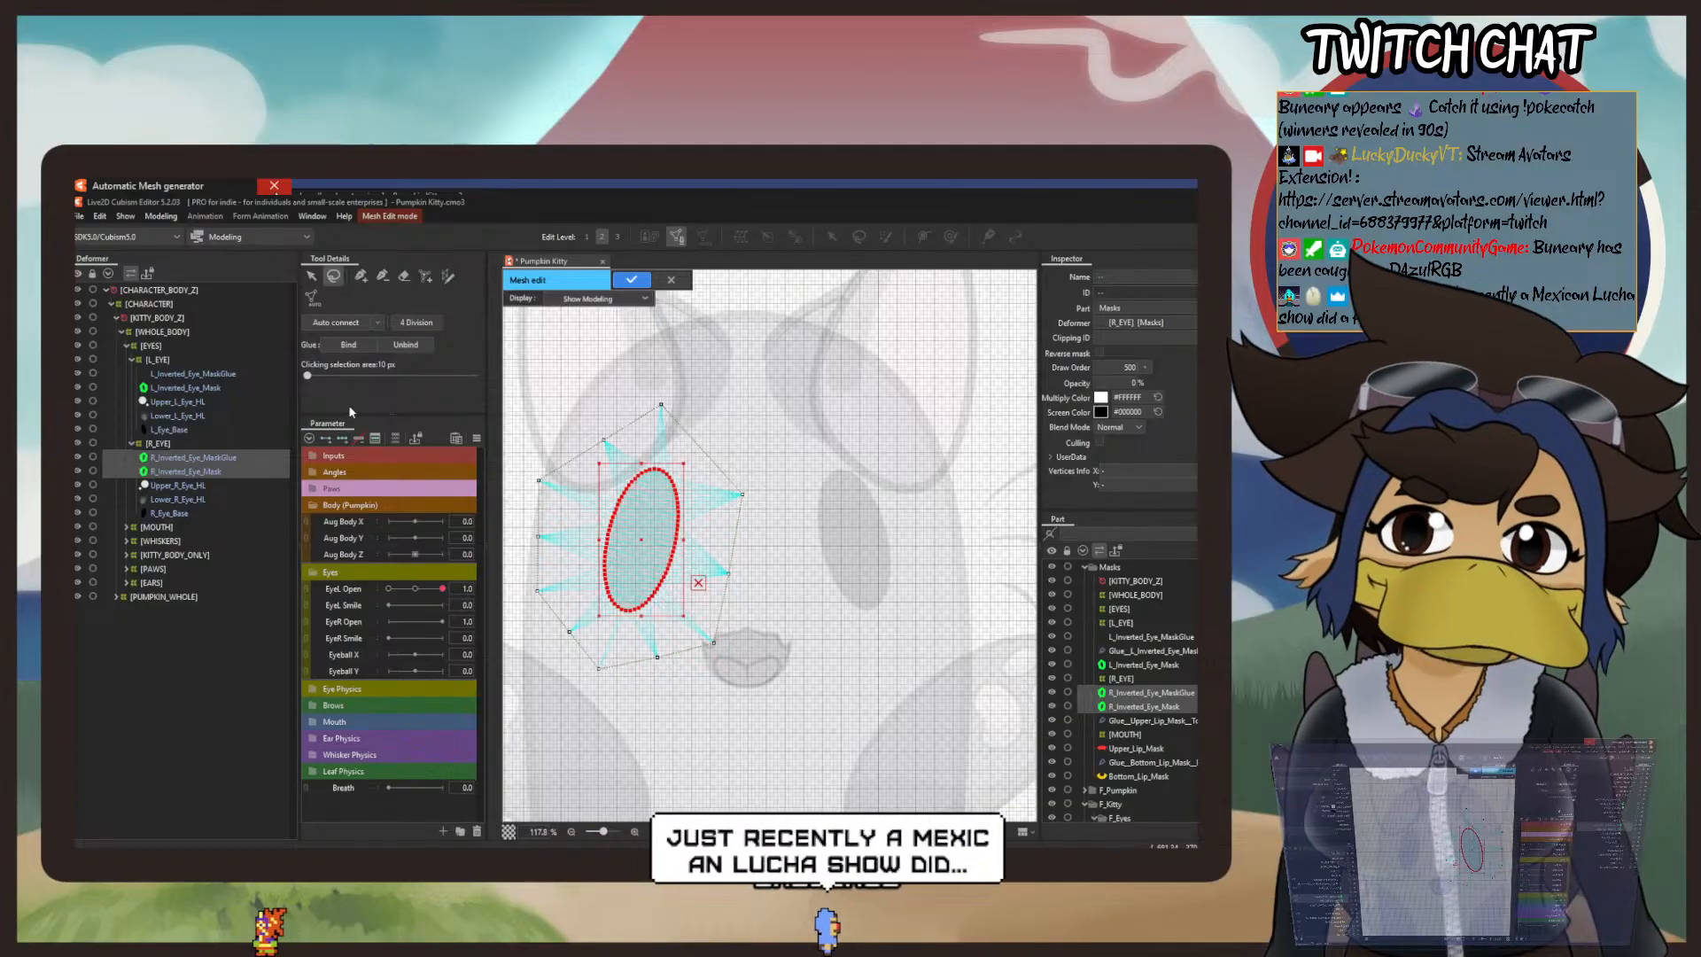
pyautogui.click(345, 350)
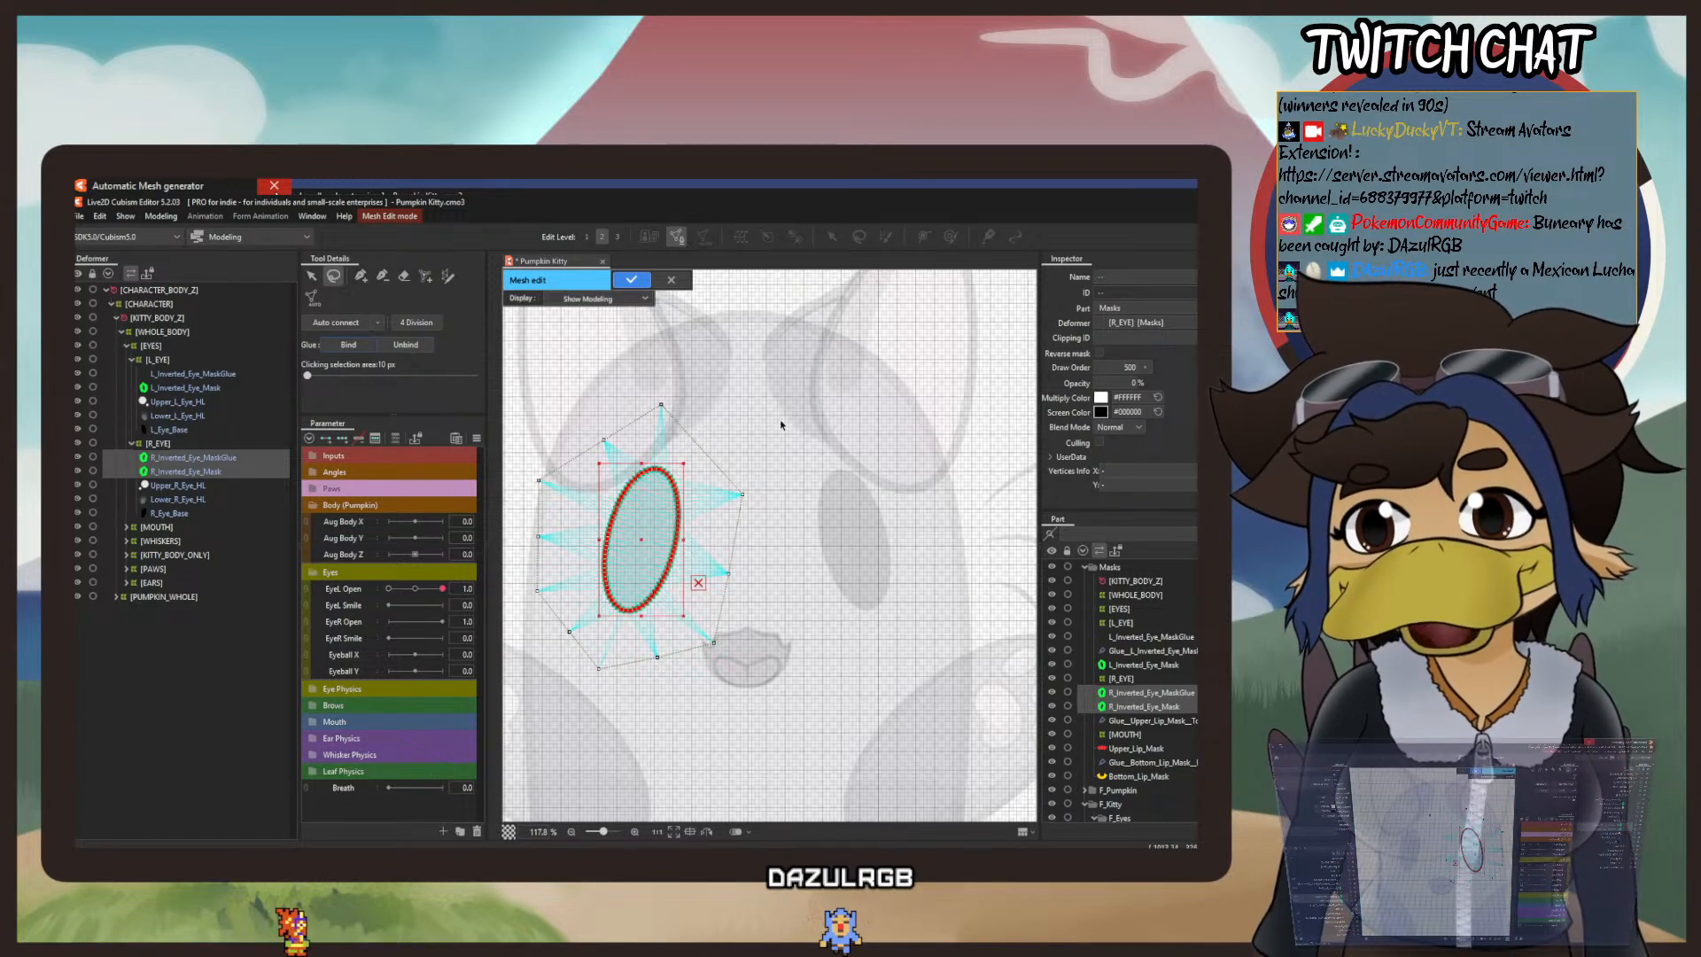
# Step: Erase the outer surrounding vertices from R_Inverted_Eye_MaskGlue's mesh, leaving only the eye outline ring, and apply the mesh edit
pyautogui.click(835, 418)
pyautogui.rightClick(835, 418)
pyautogui.click(874, 431)
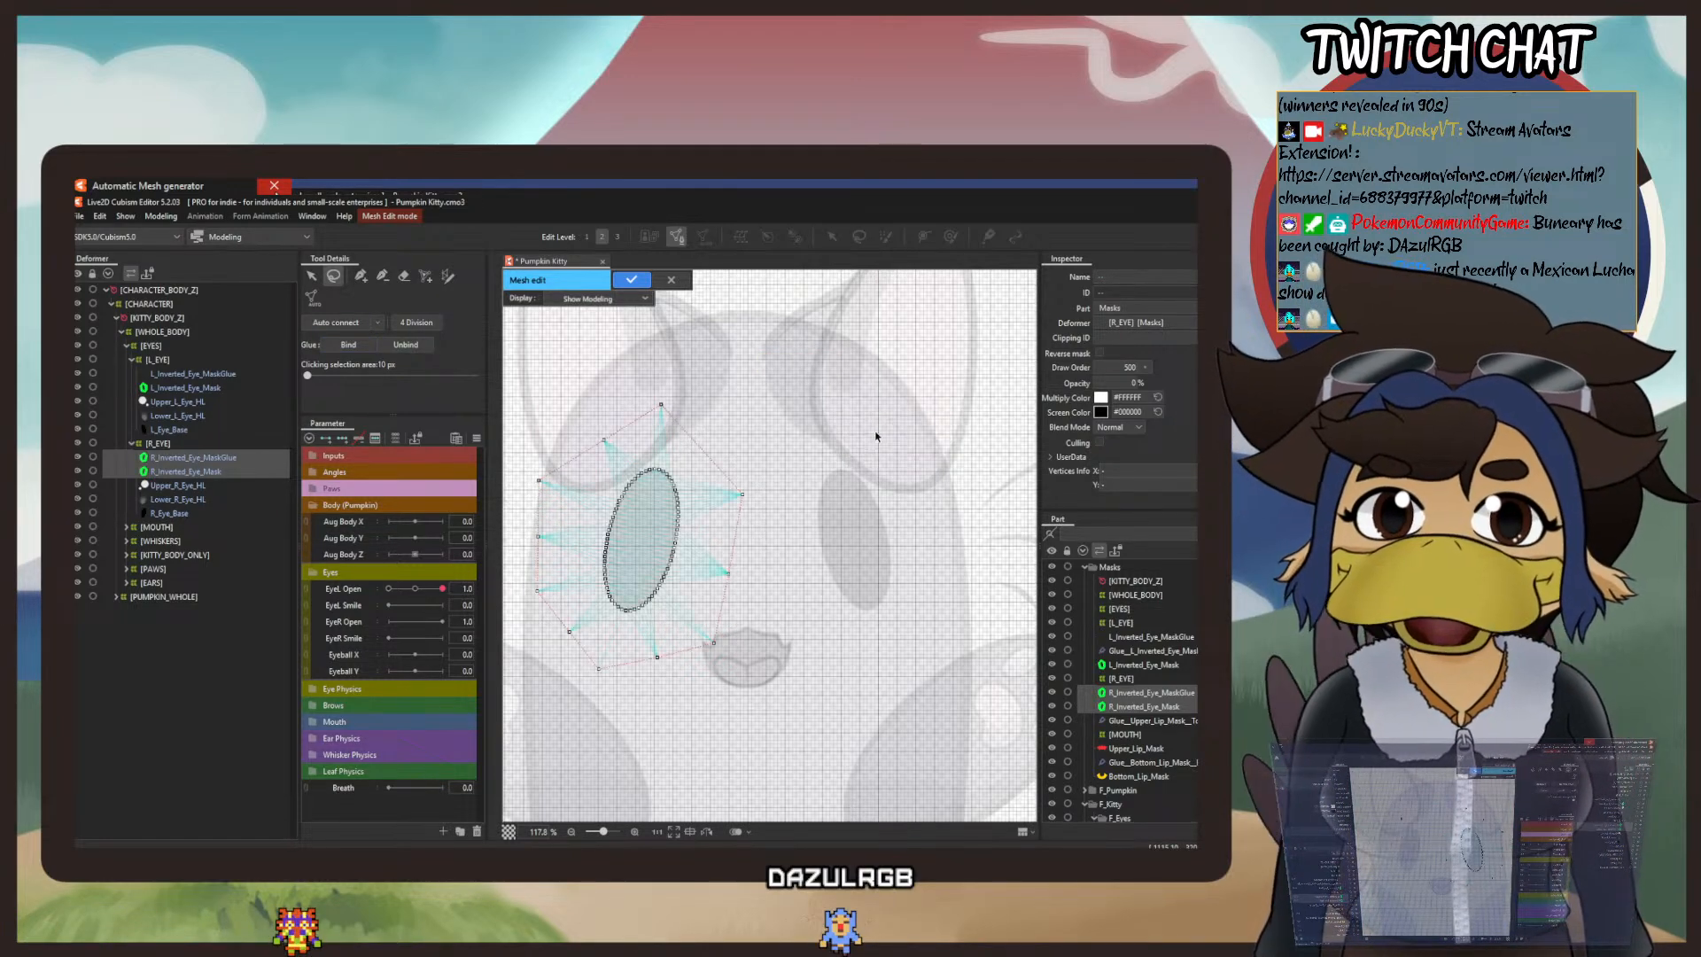
pyautogui.click(404, 276)
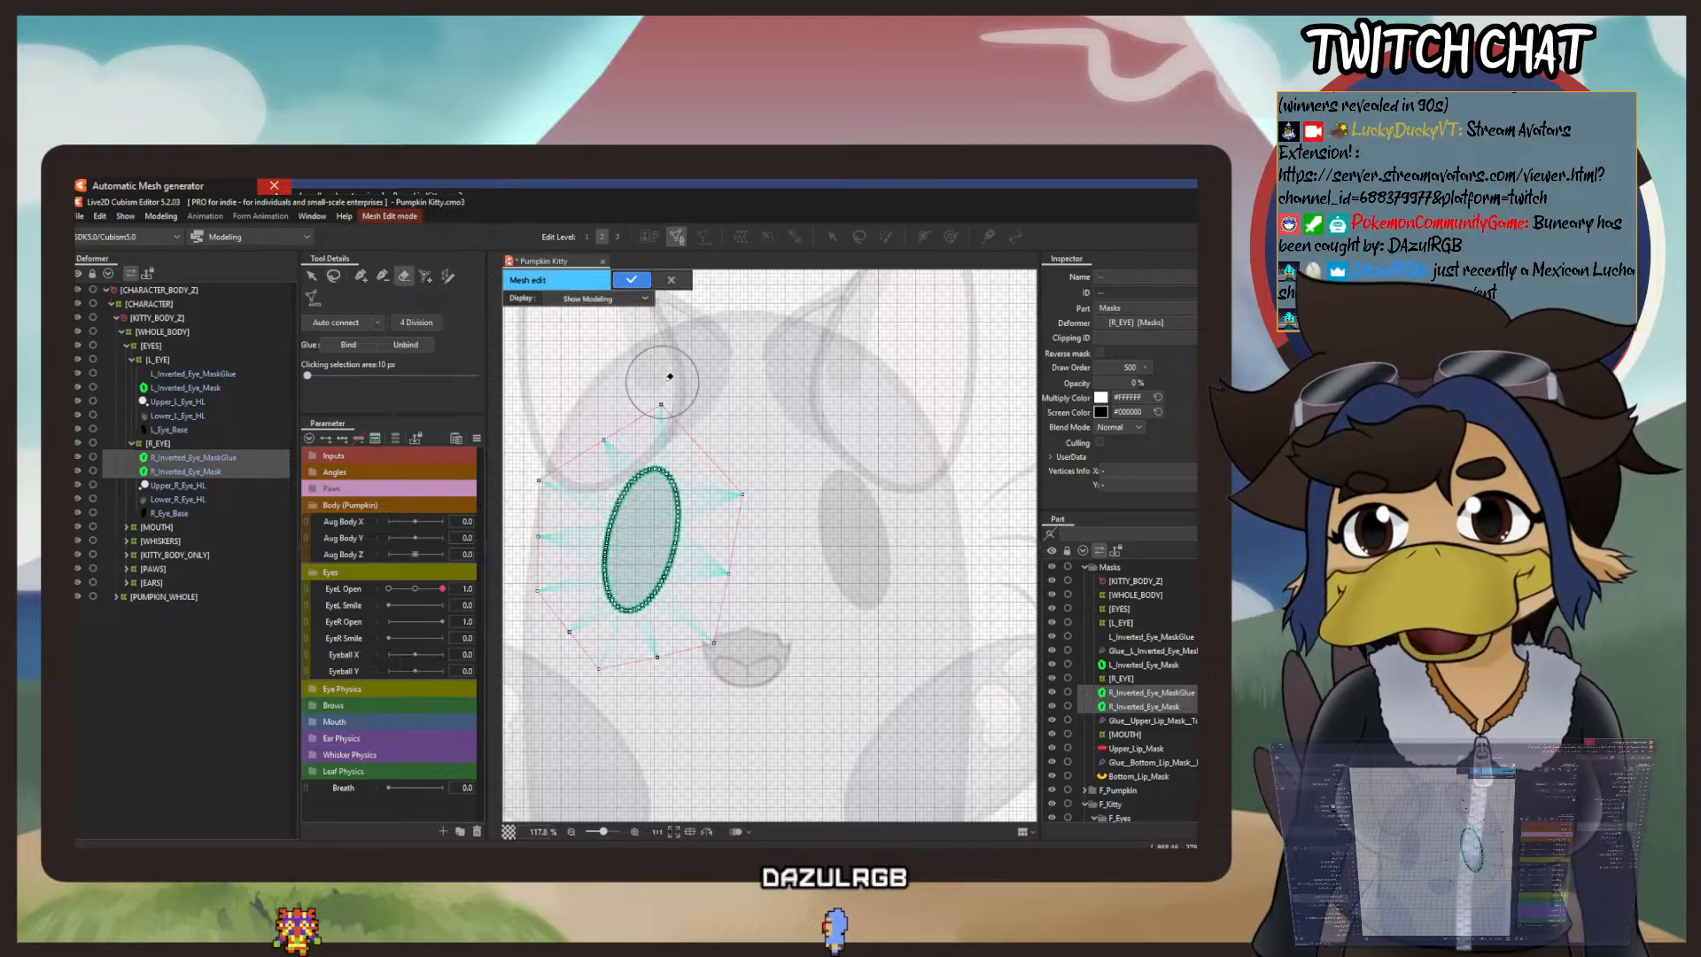
pyautogui.click(664, 377)
pyautogui.moveTo(764, 483)
pyautogui.mouseDown()
pyautogui.moveTo(718, 667)
pyautogui.moveTo(588, 673)
pyautogui.moveTo(543, 642)
pyautogui.moveTo(532, 490)
pyautogui.mouseUp()
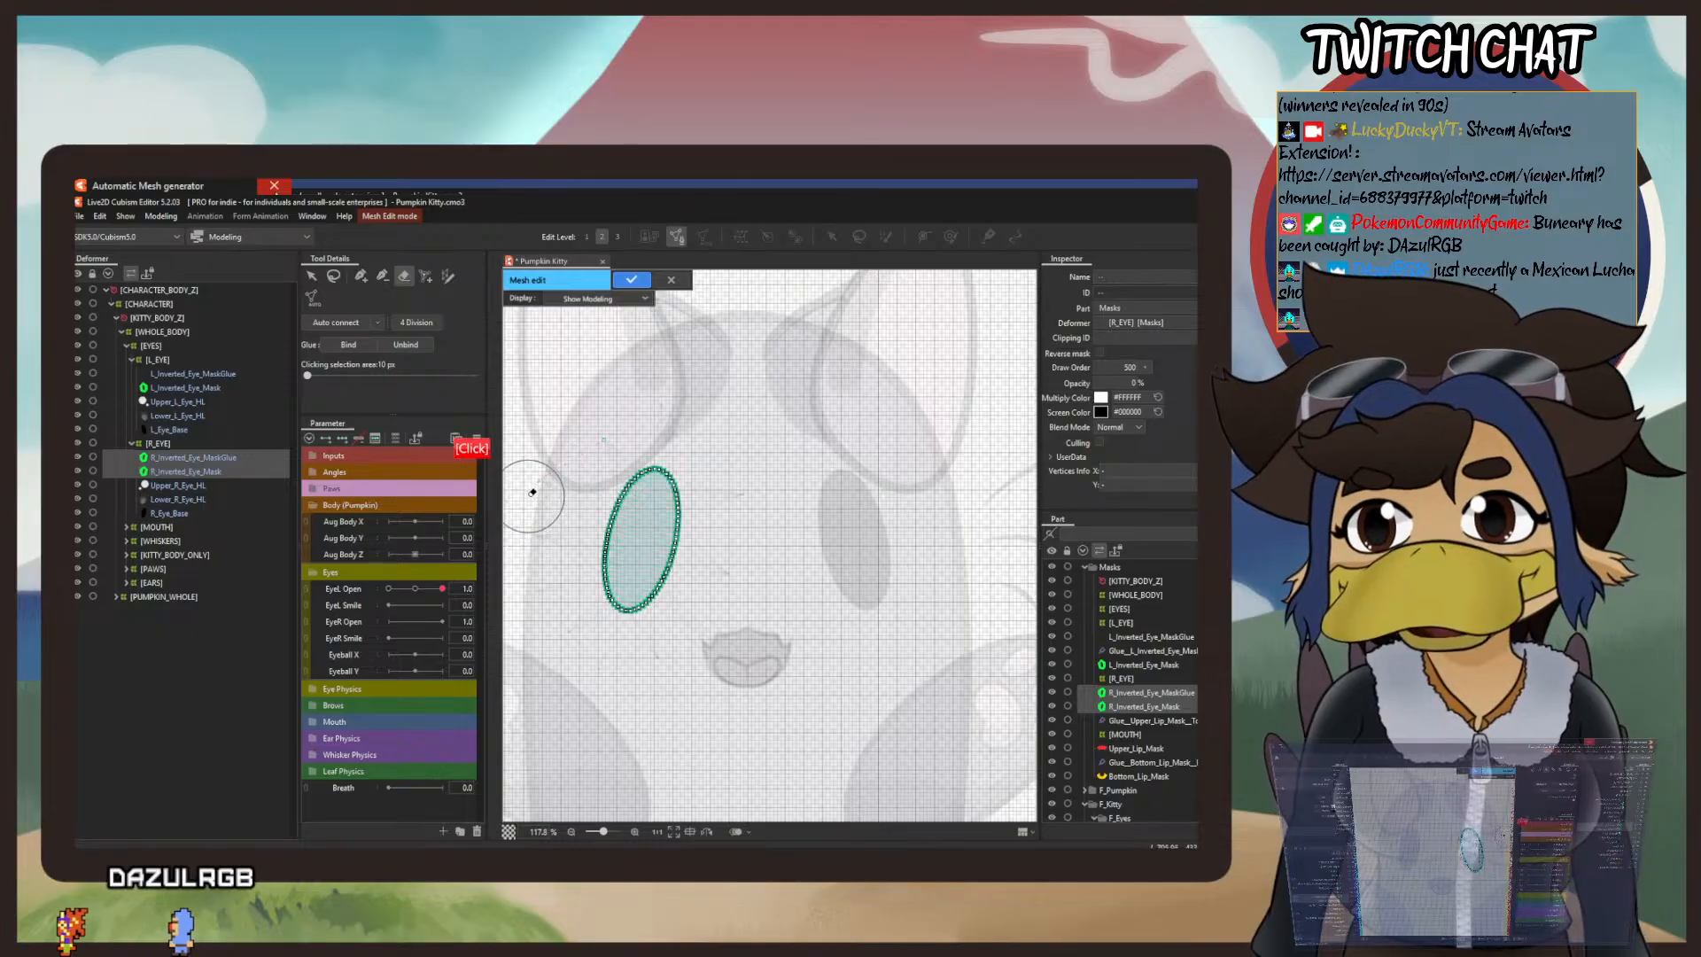
pyautogui.click(581, 429)
pyautogui.click(632, 280)
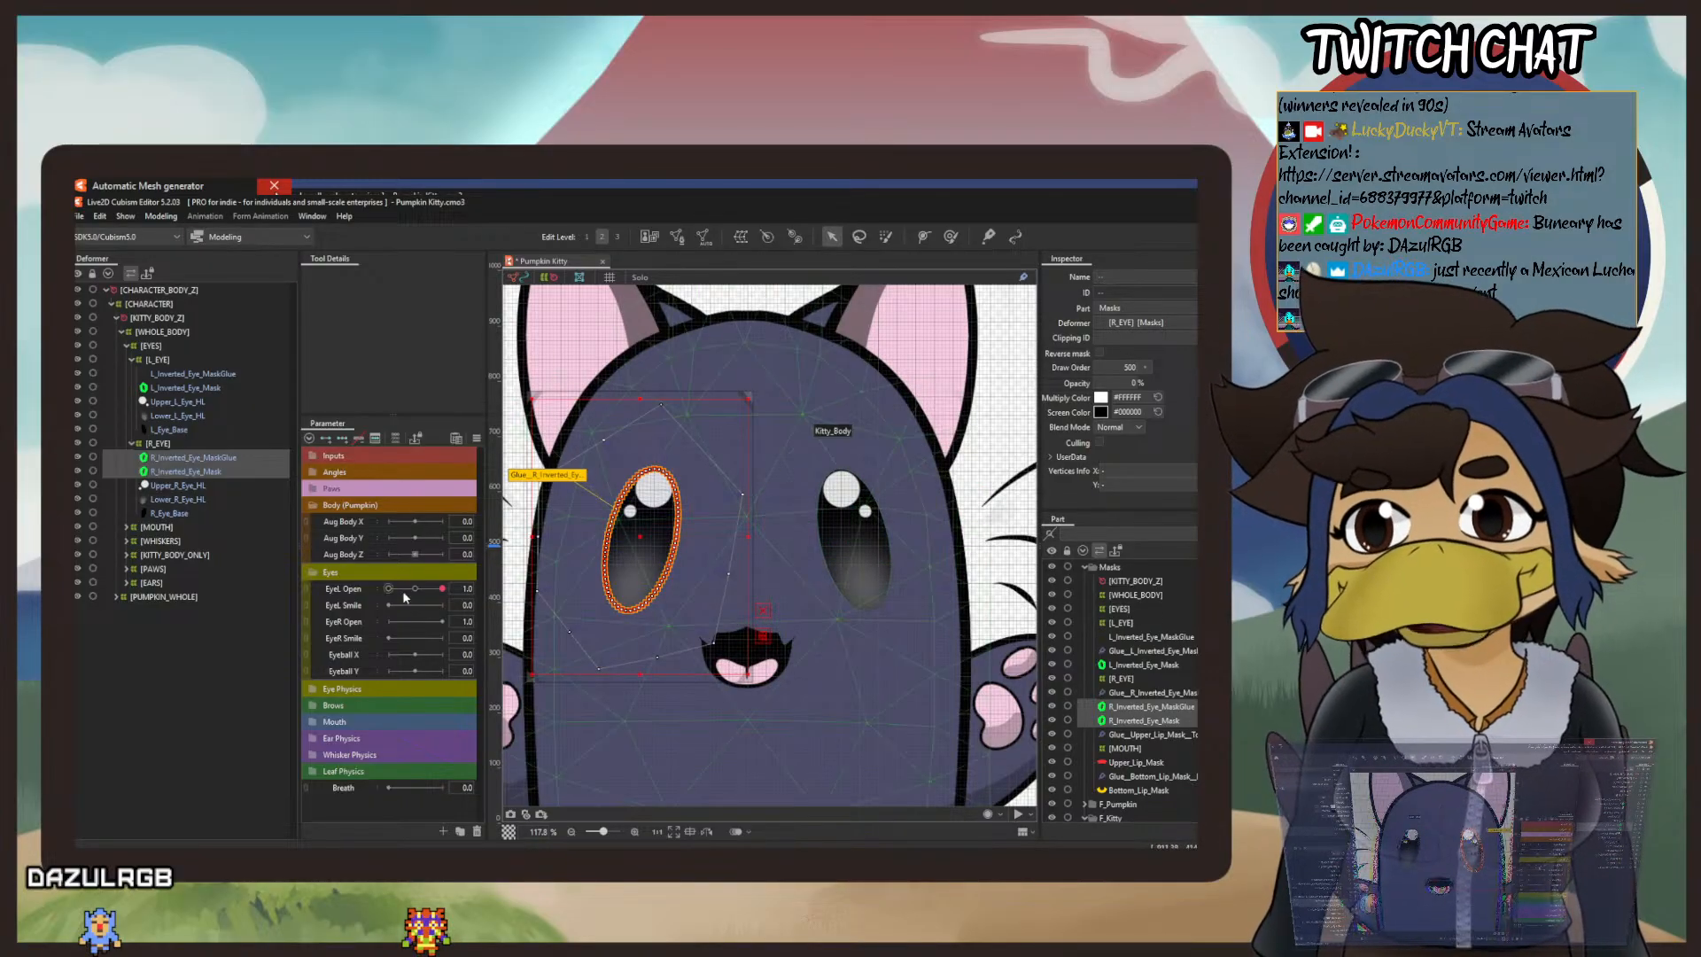
# Step: Set EyeL Open to 0.0, select R_Inverted_Eye_MaskGlue, and start editing the glue that joins the right eye masks
pyautogui.moveTo(404, 598); pyautogui.dragTo(309, 604)
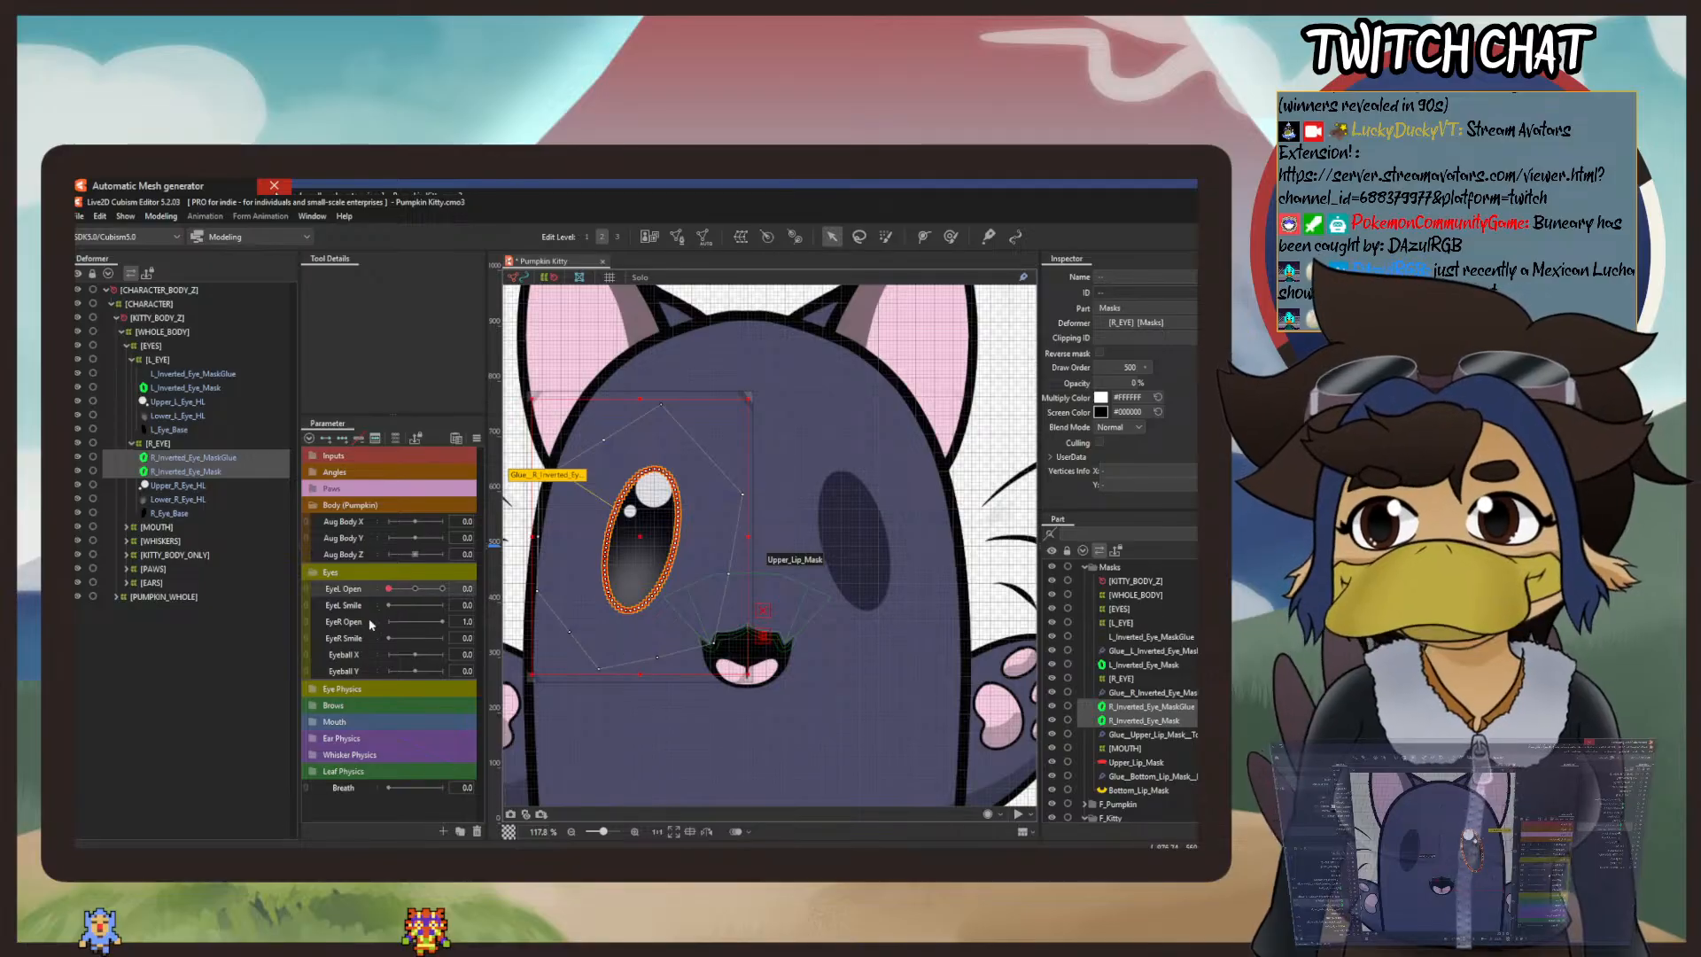
pyautogui.click(225, 464)
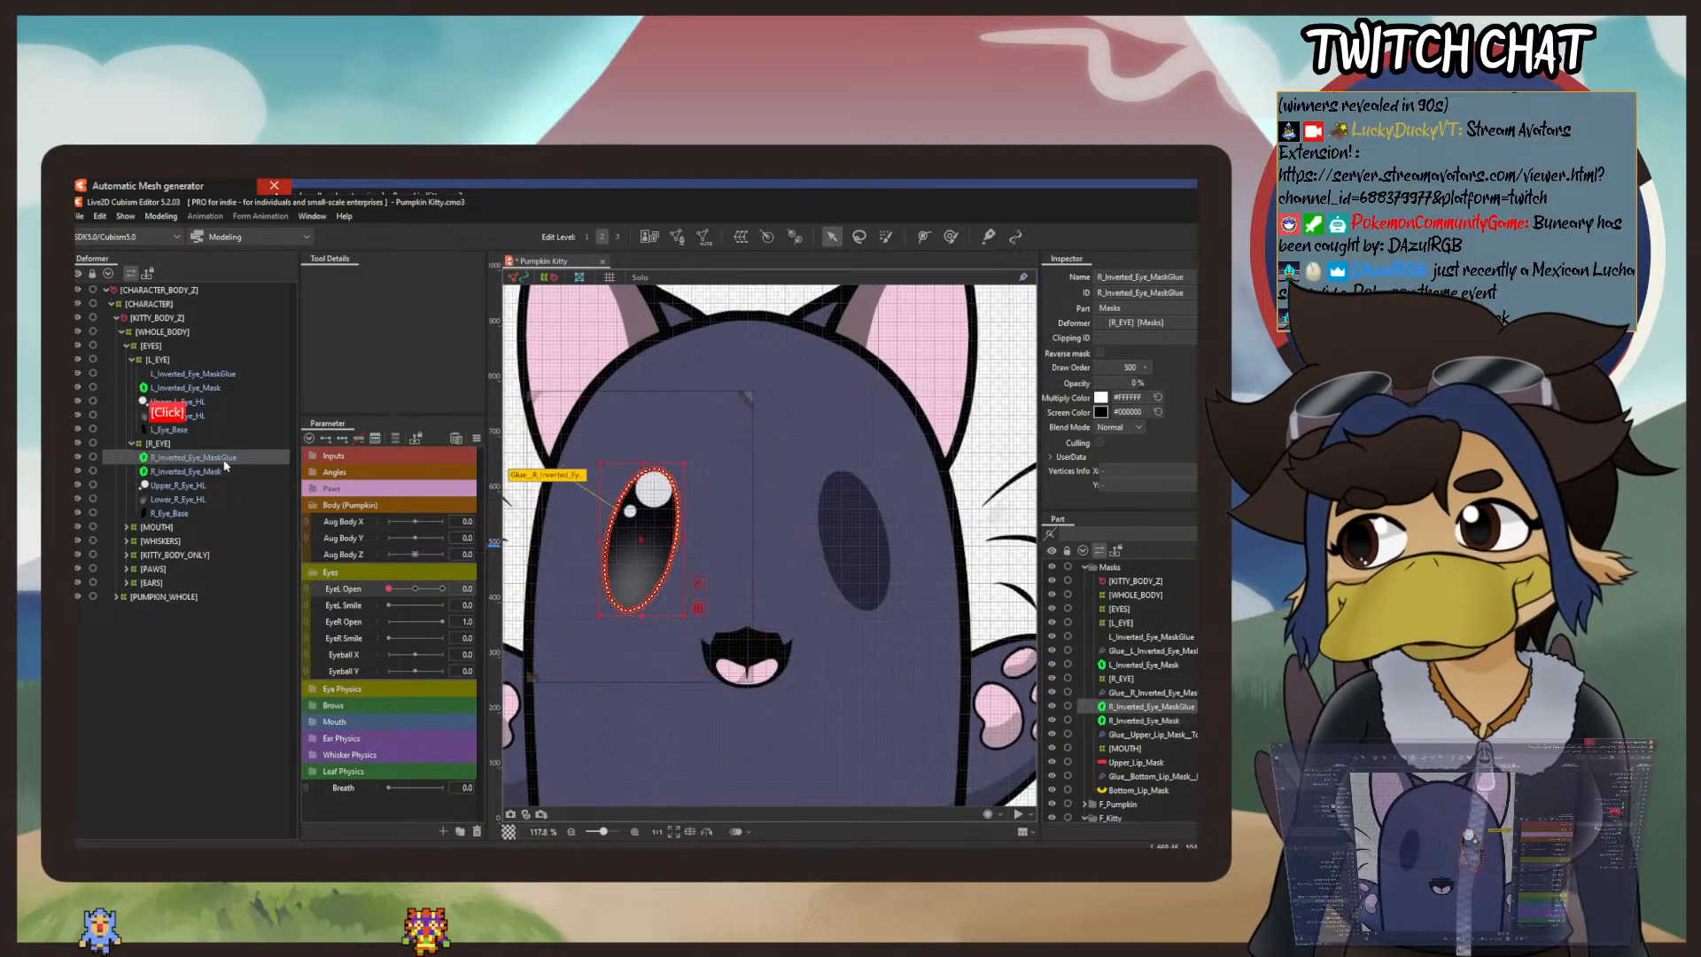
pyautogui.click(347, 624)
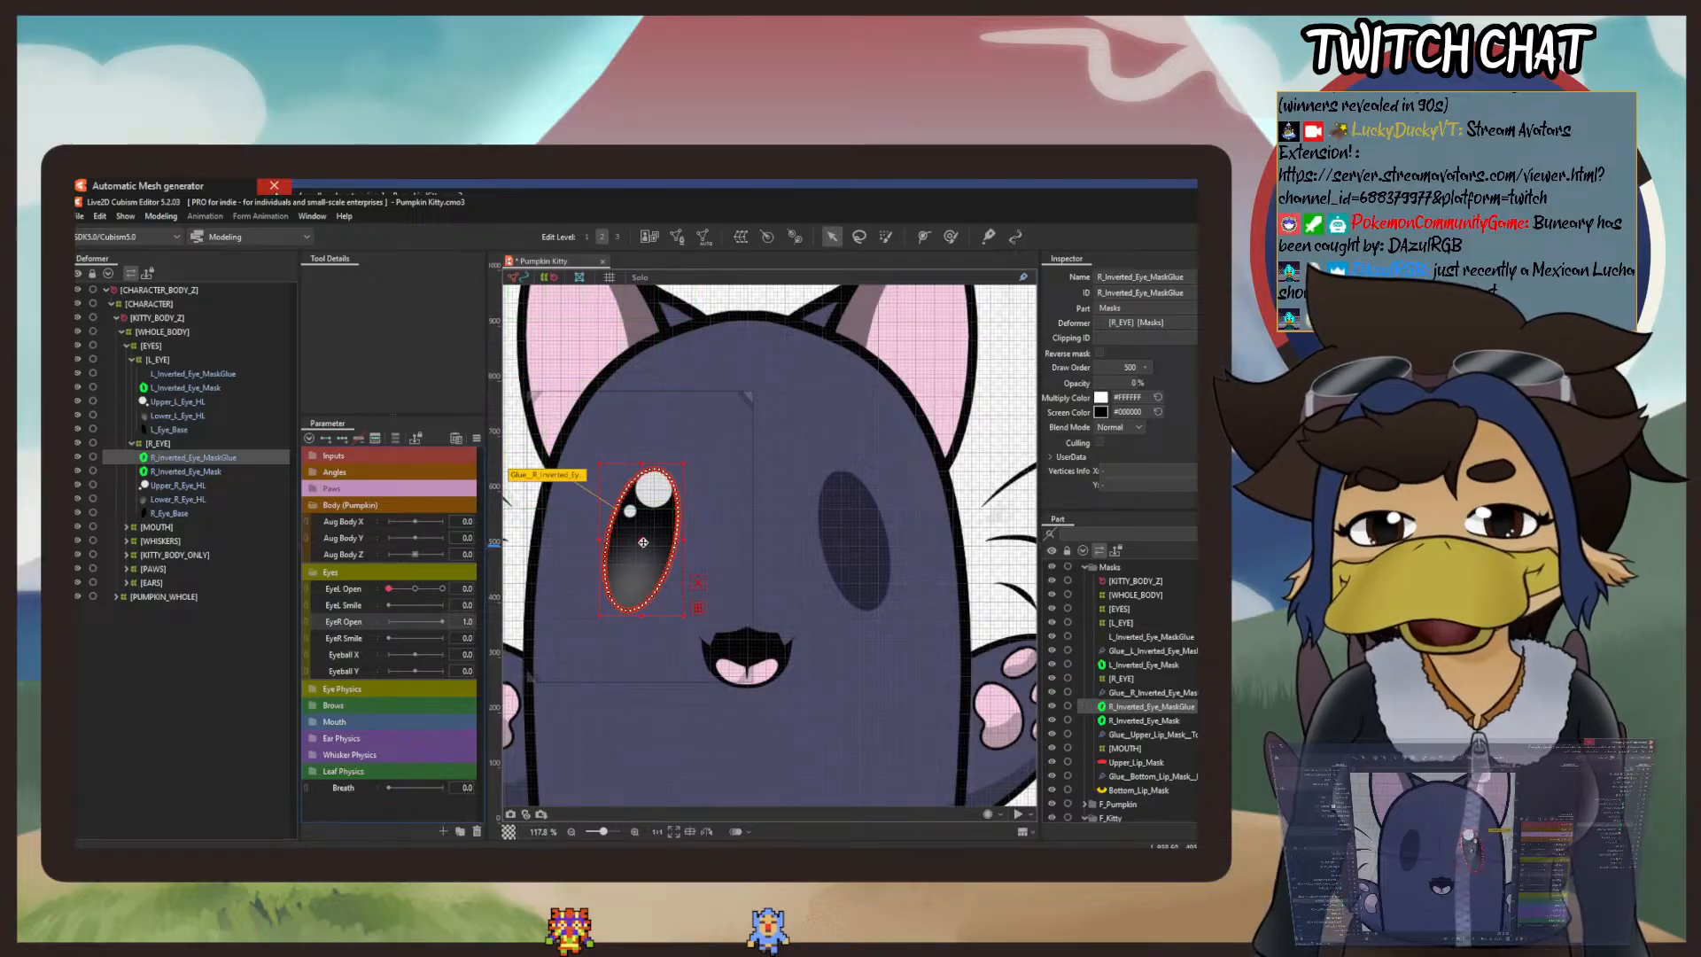
pyautogui.doubleClick(557, 481)
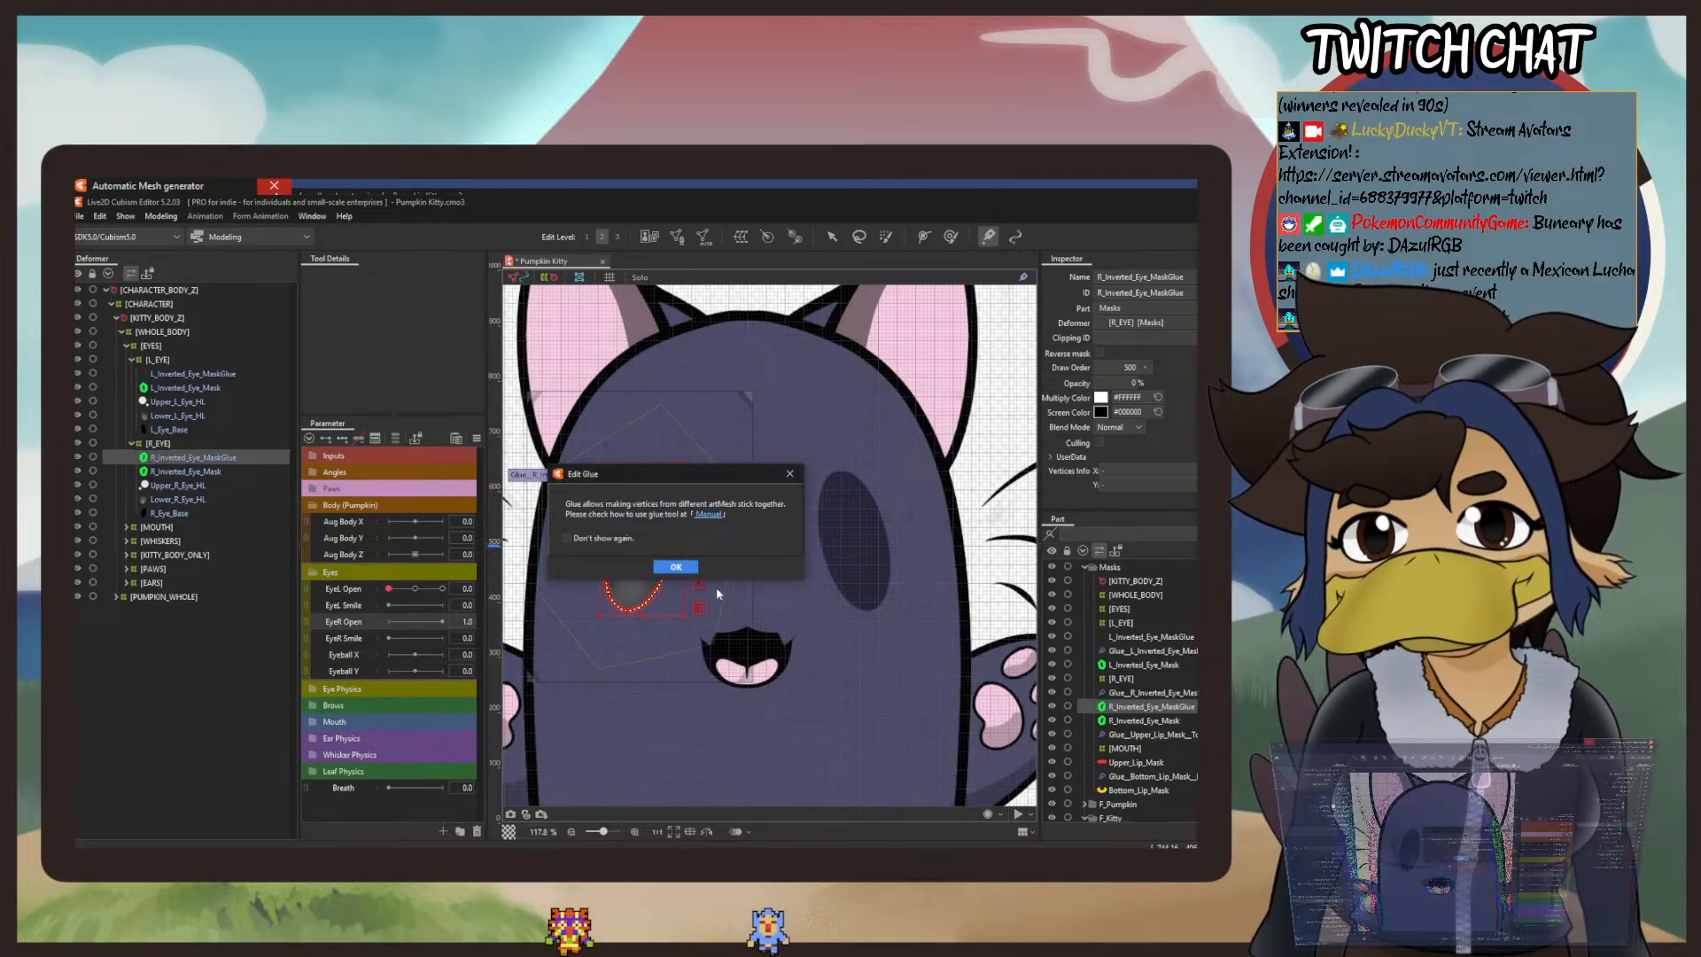
pyautogui.click(676, 567)
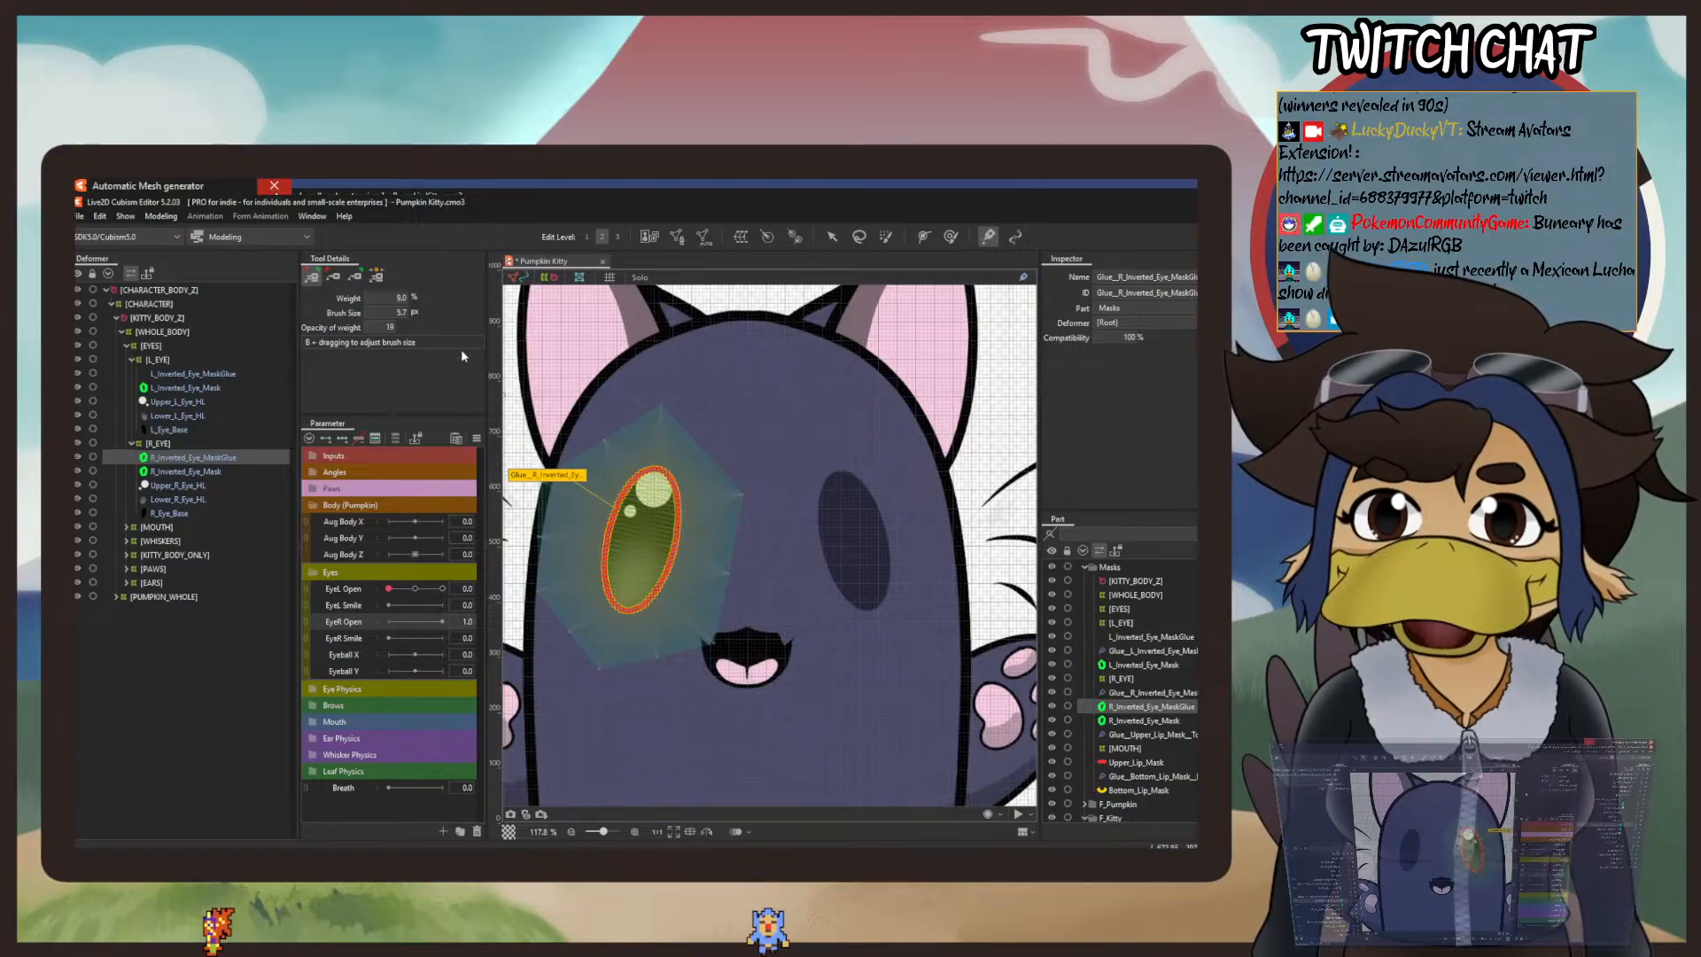
# Step: Set the glue brush size to 110 px and paint the glue weight over the whole right eye outline
pyautogui.click(383, 311)
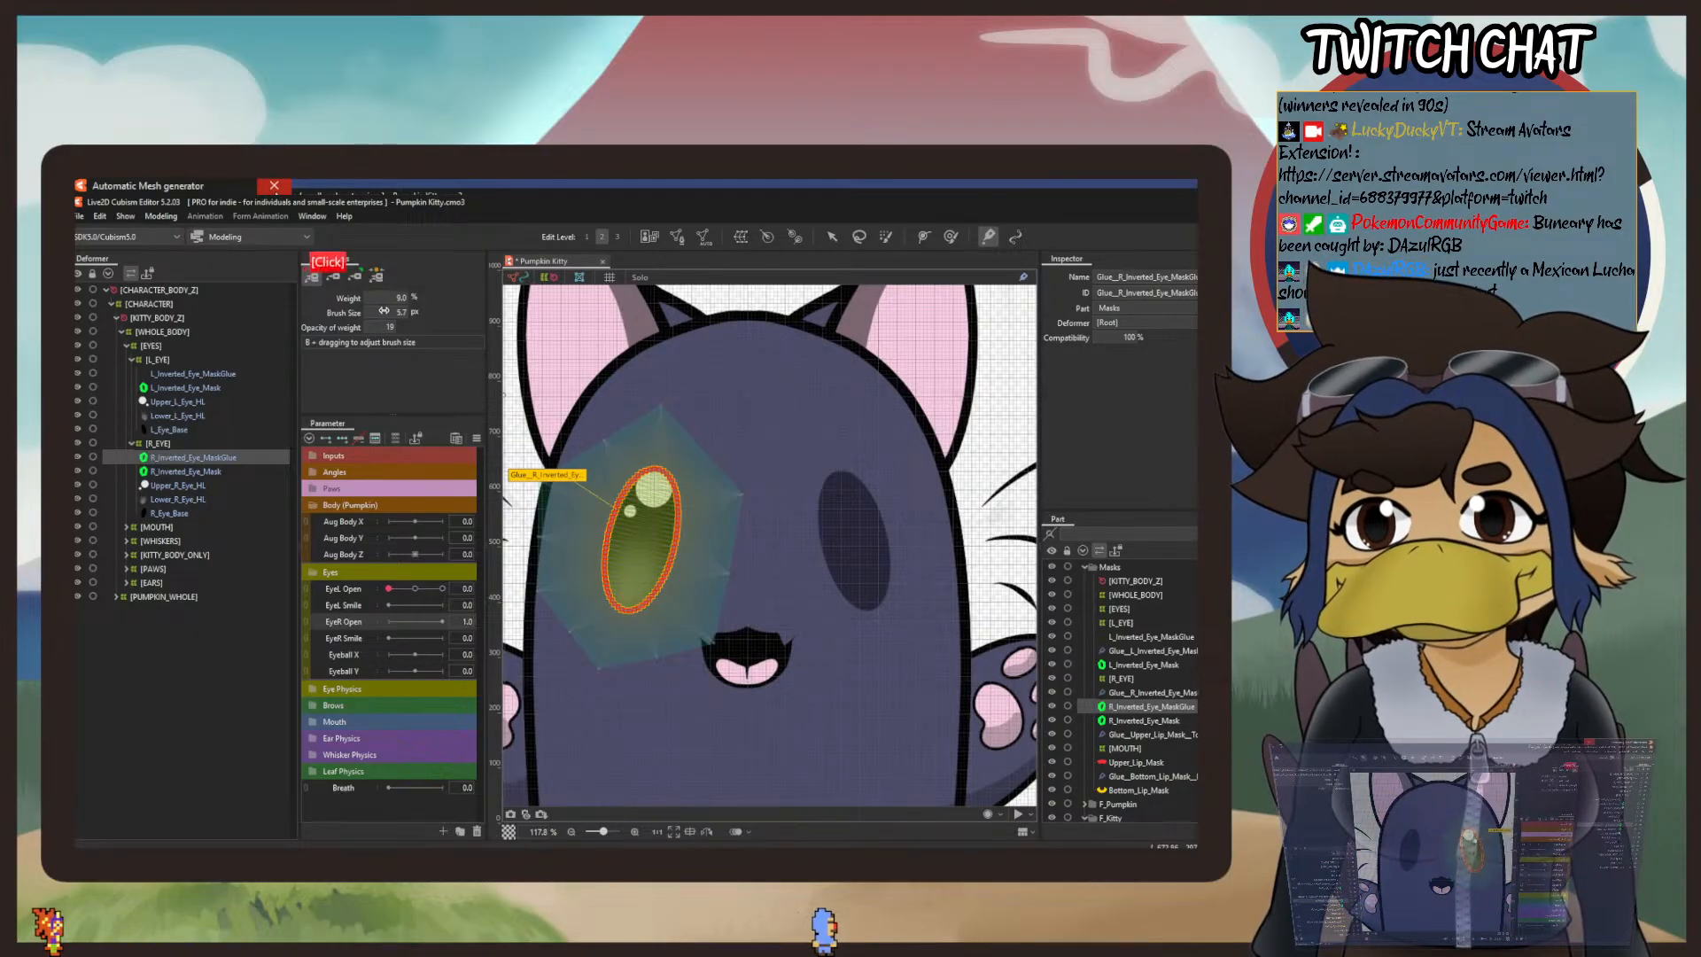
pyautogui.moveTo(384, 311); pyautogui.dragTo(448, 311)
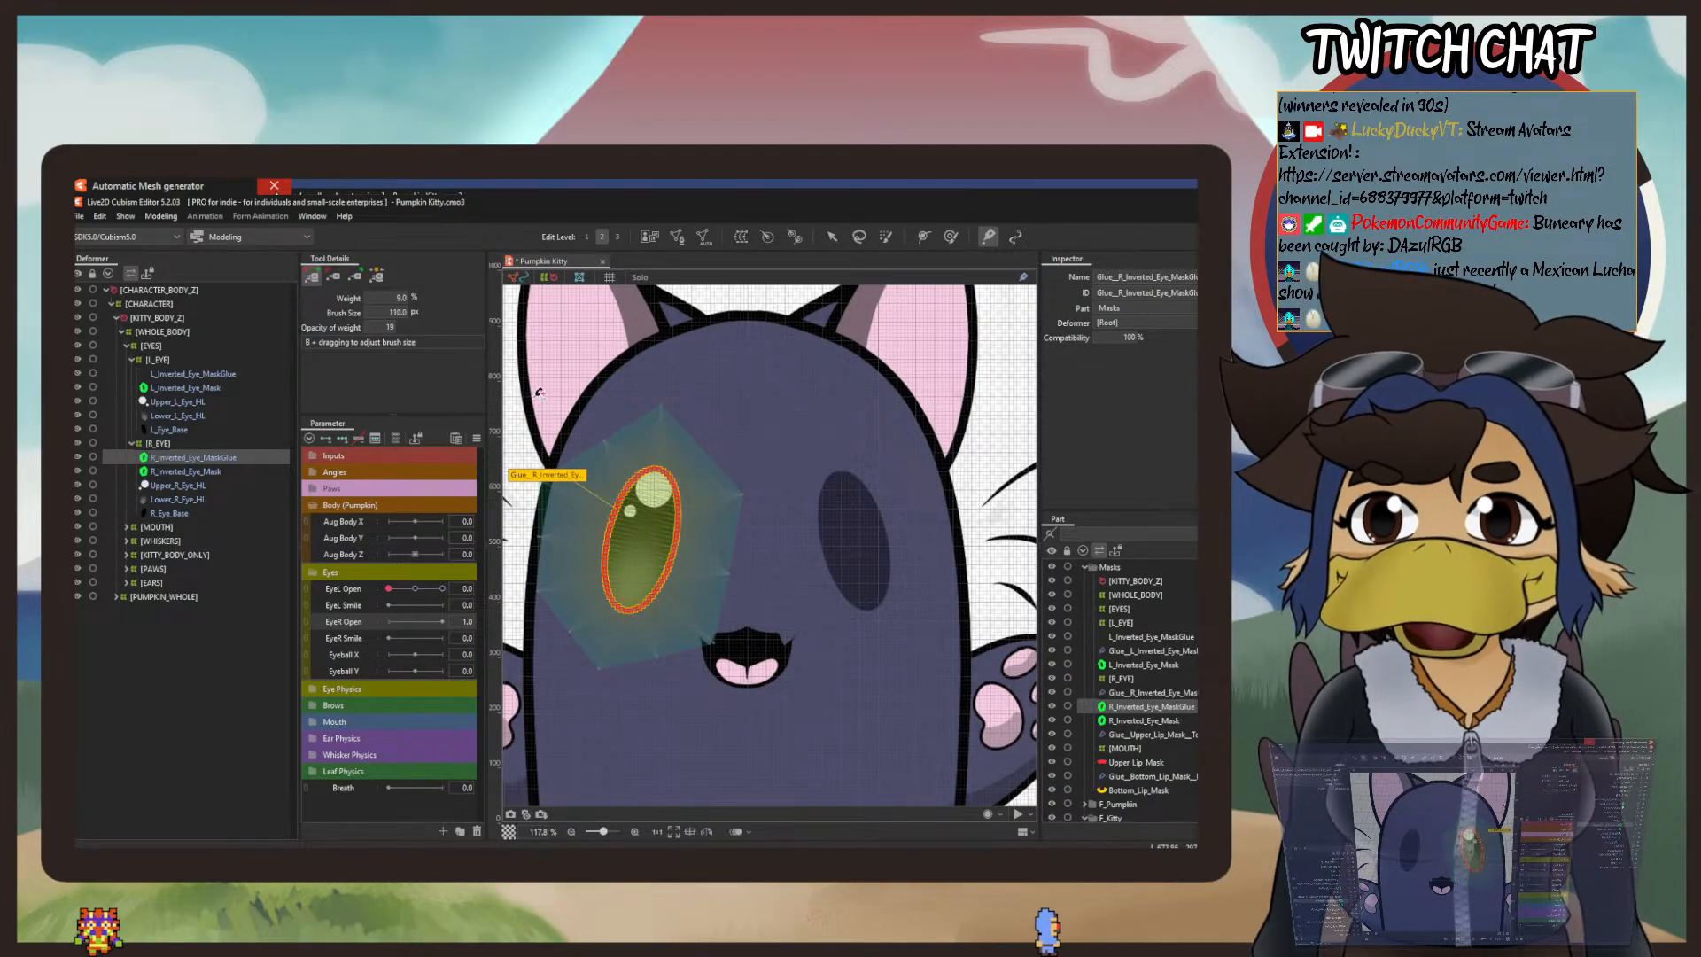
pyautogui.click(662, 473)
pyautogui.moveTo(663, 472); pyautogui.dragTo(636, 520)
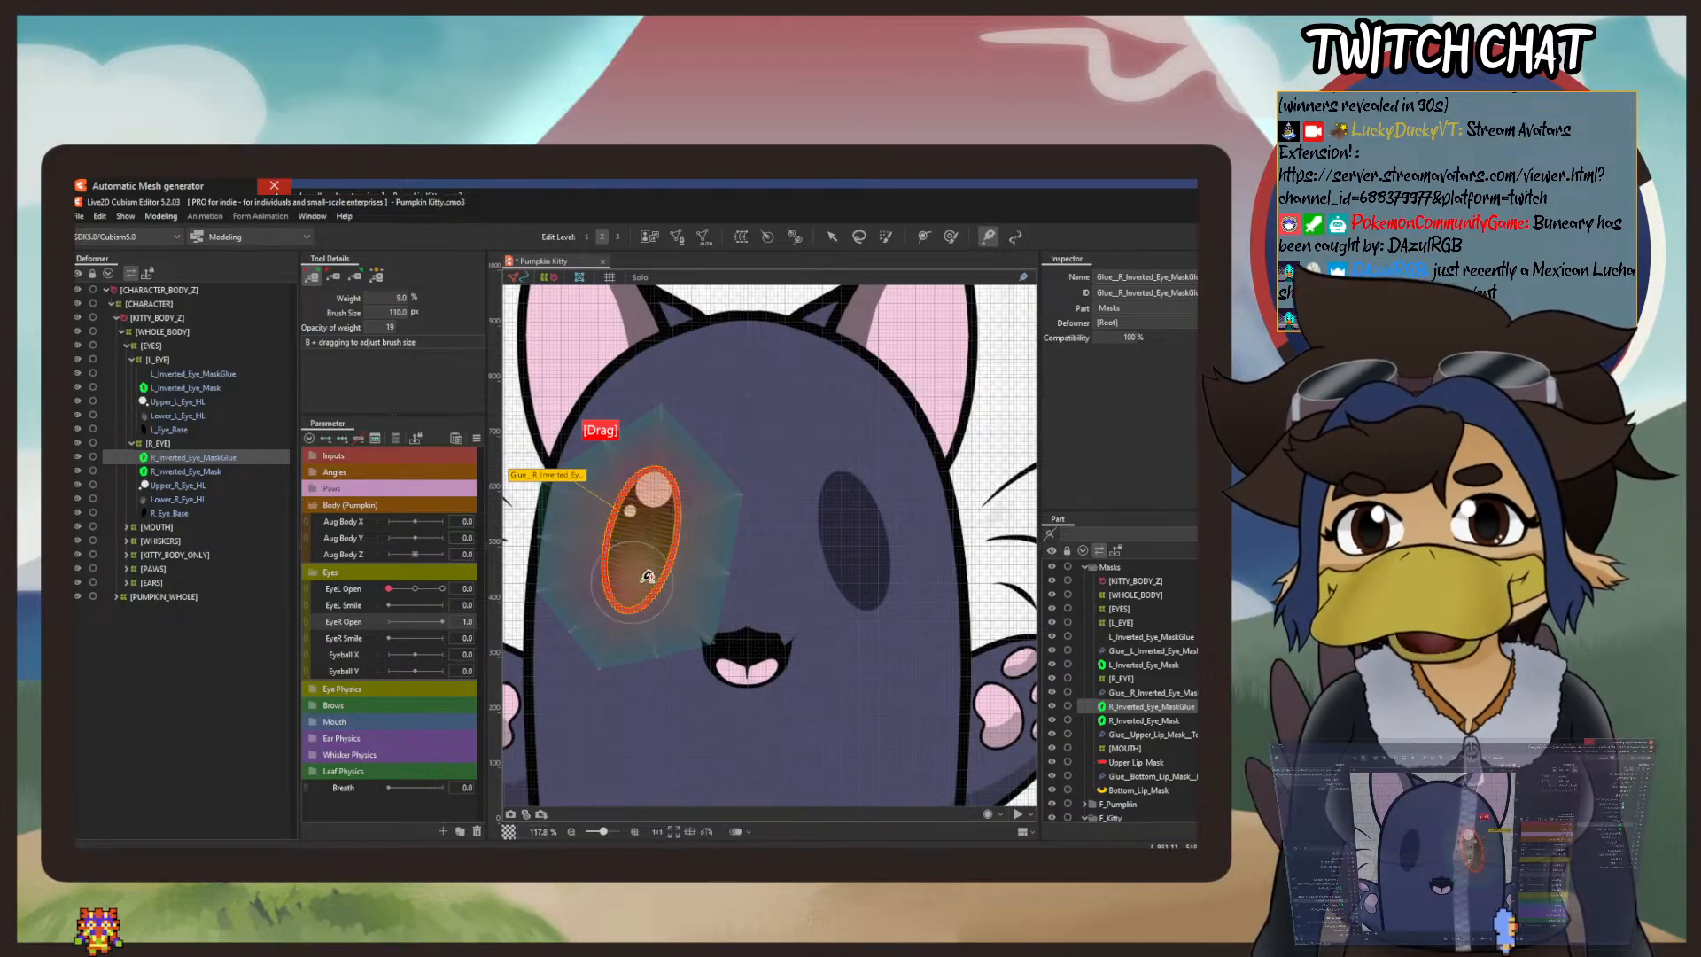
pyautogui.moveTo(642, 586)
pyautogui.mouseDown()
pyautogui.moveTo(660, 580)
pyautogui.moveTo(627, 614)
pyautogui.moveTo(640, 498)
pyautogui.mouseUp()
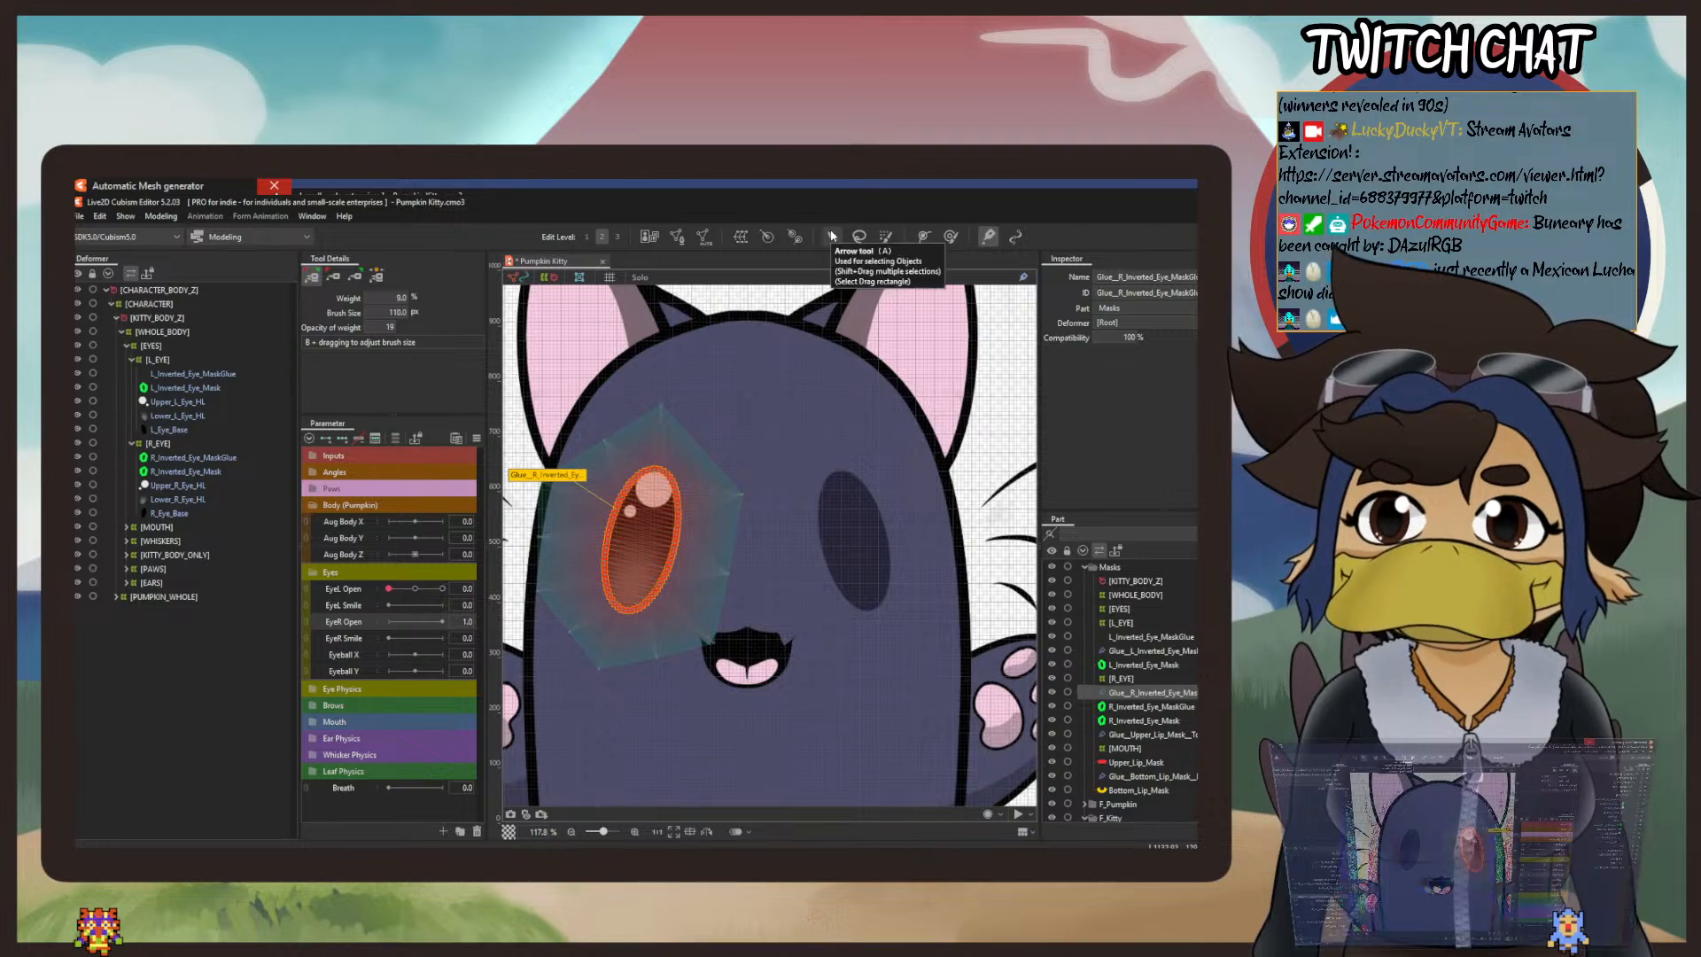
# Step: Test the glue by nudging the top of R_Inverted_Eye_MaskGlue with a 144.6 px deform brush, and undo the deformation
pyautogui.click(952, 237)
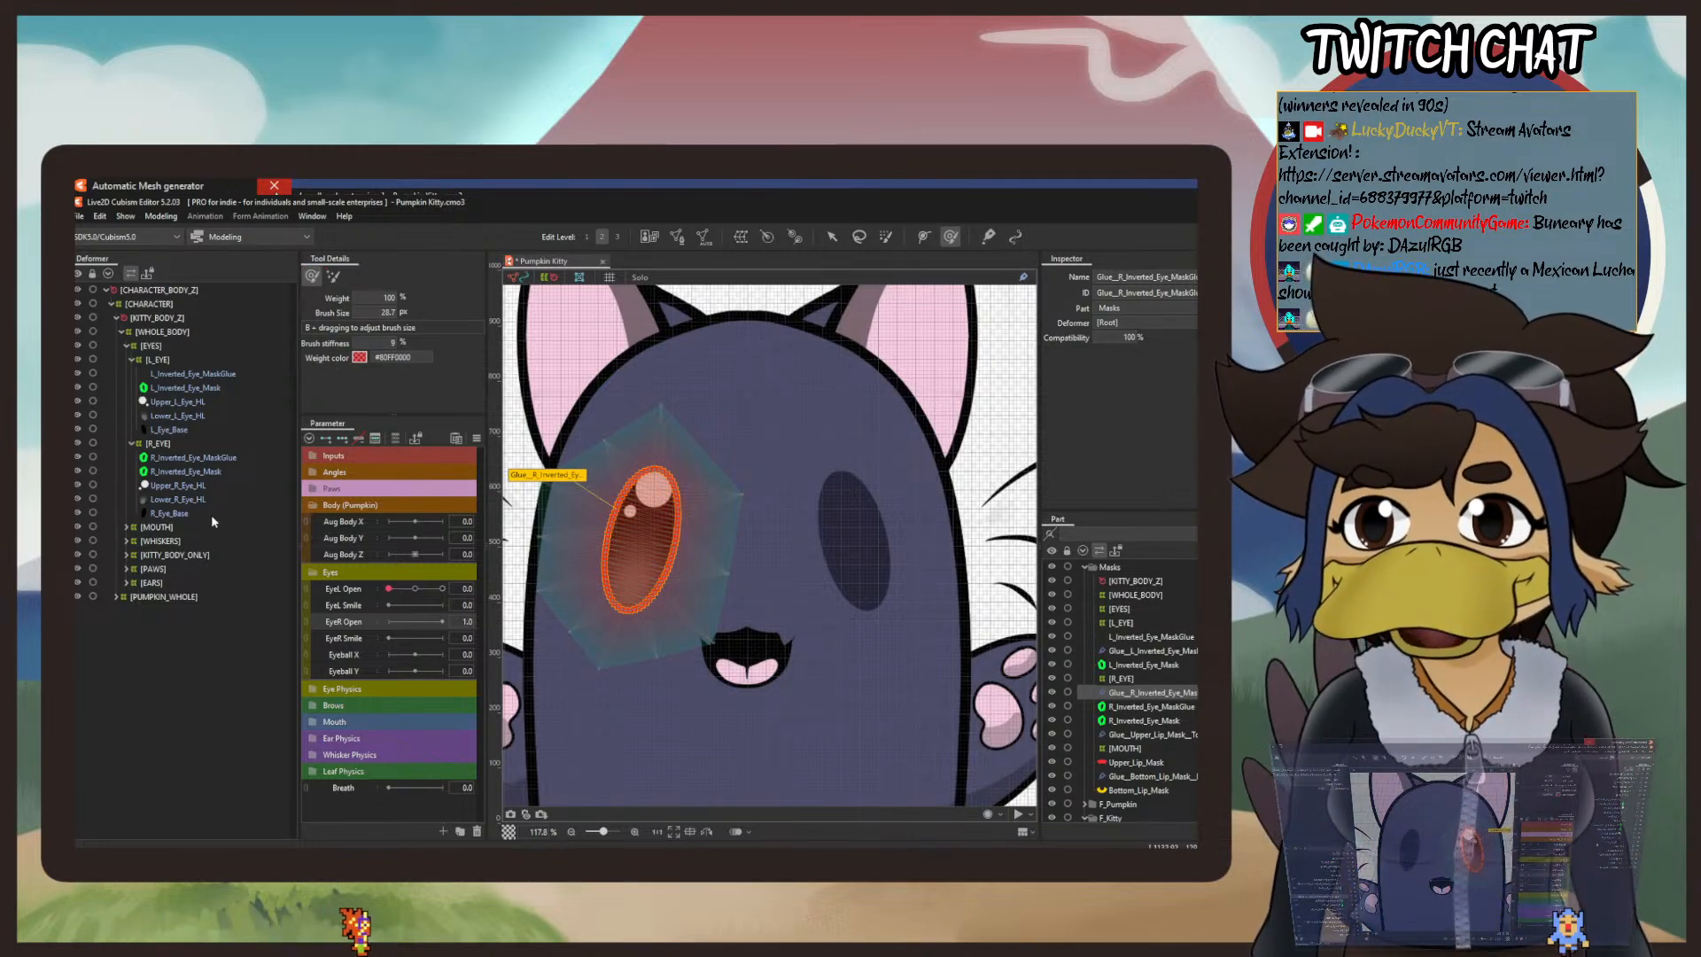
pyautogui.click(183, 458)
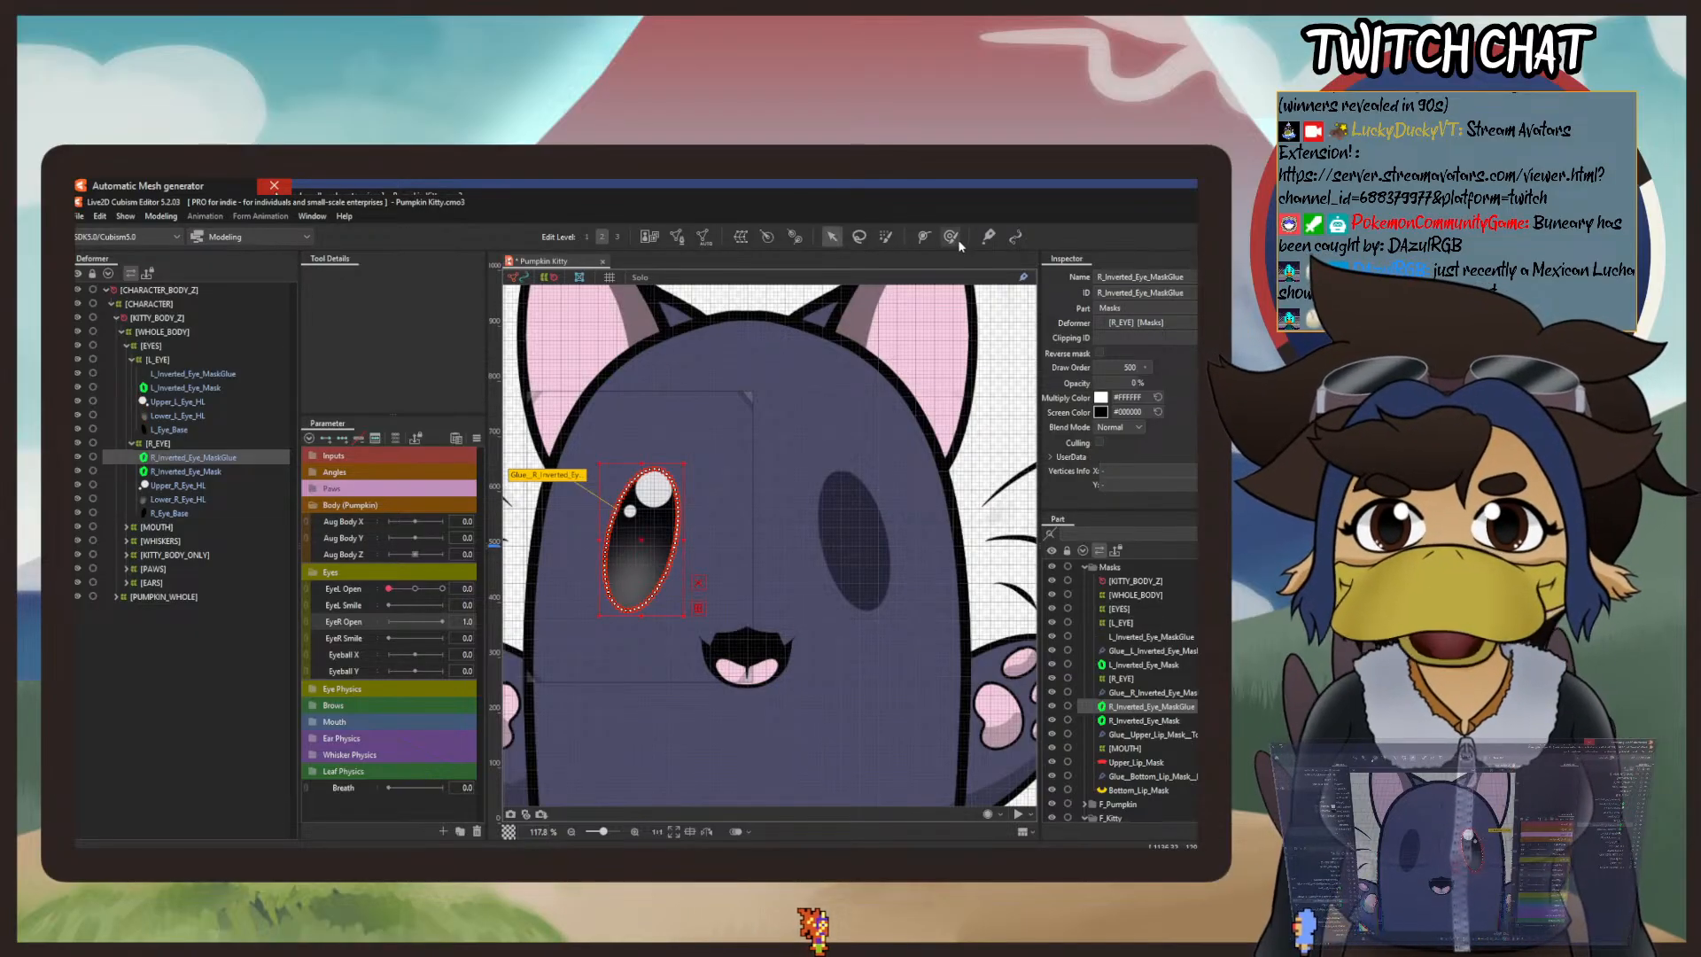
pyautogui.moveTo(370, 311); pyautogui.dragTo(405, 311)
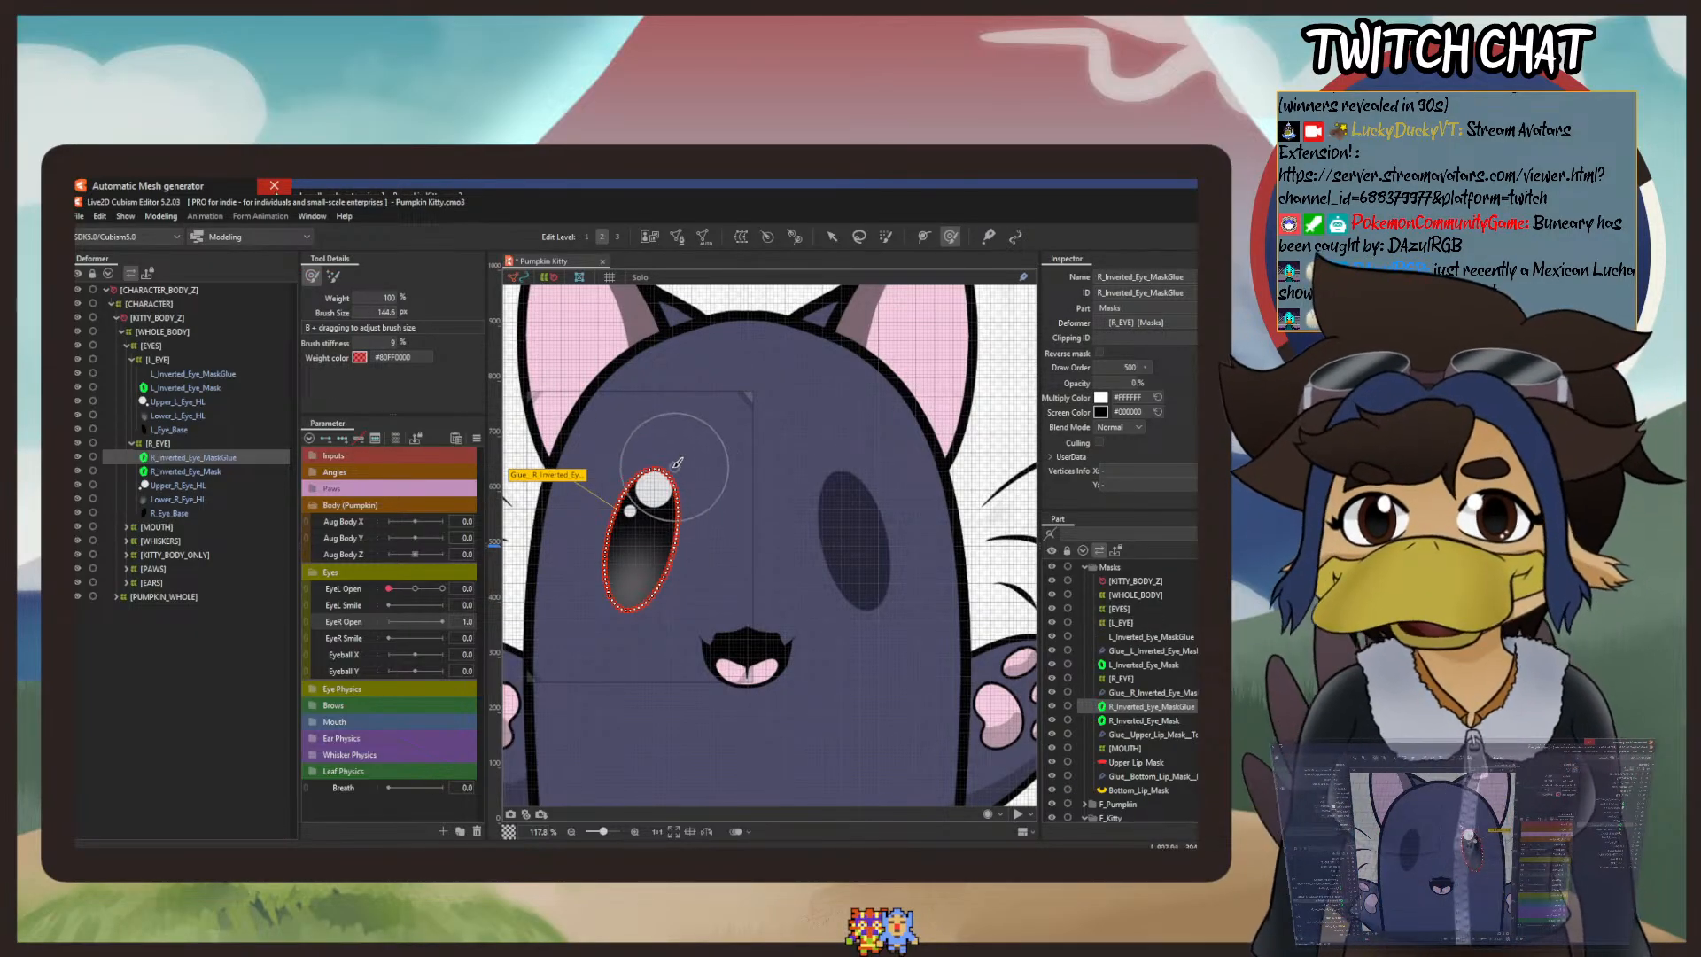
pyautogui.moveTo(653, 465)
pyautogui.mouseDown()
pyautogui.moveTo(651, 542)
pyautogui.moveTo(654, 470)
pyautogui.mouseUp()
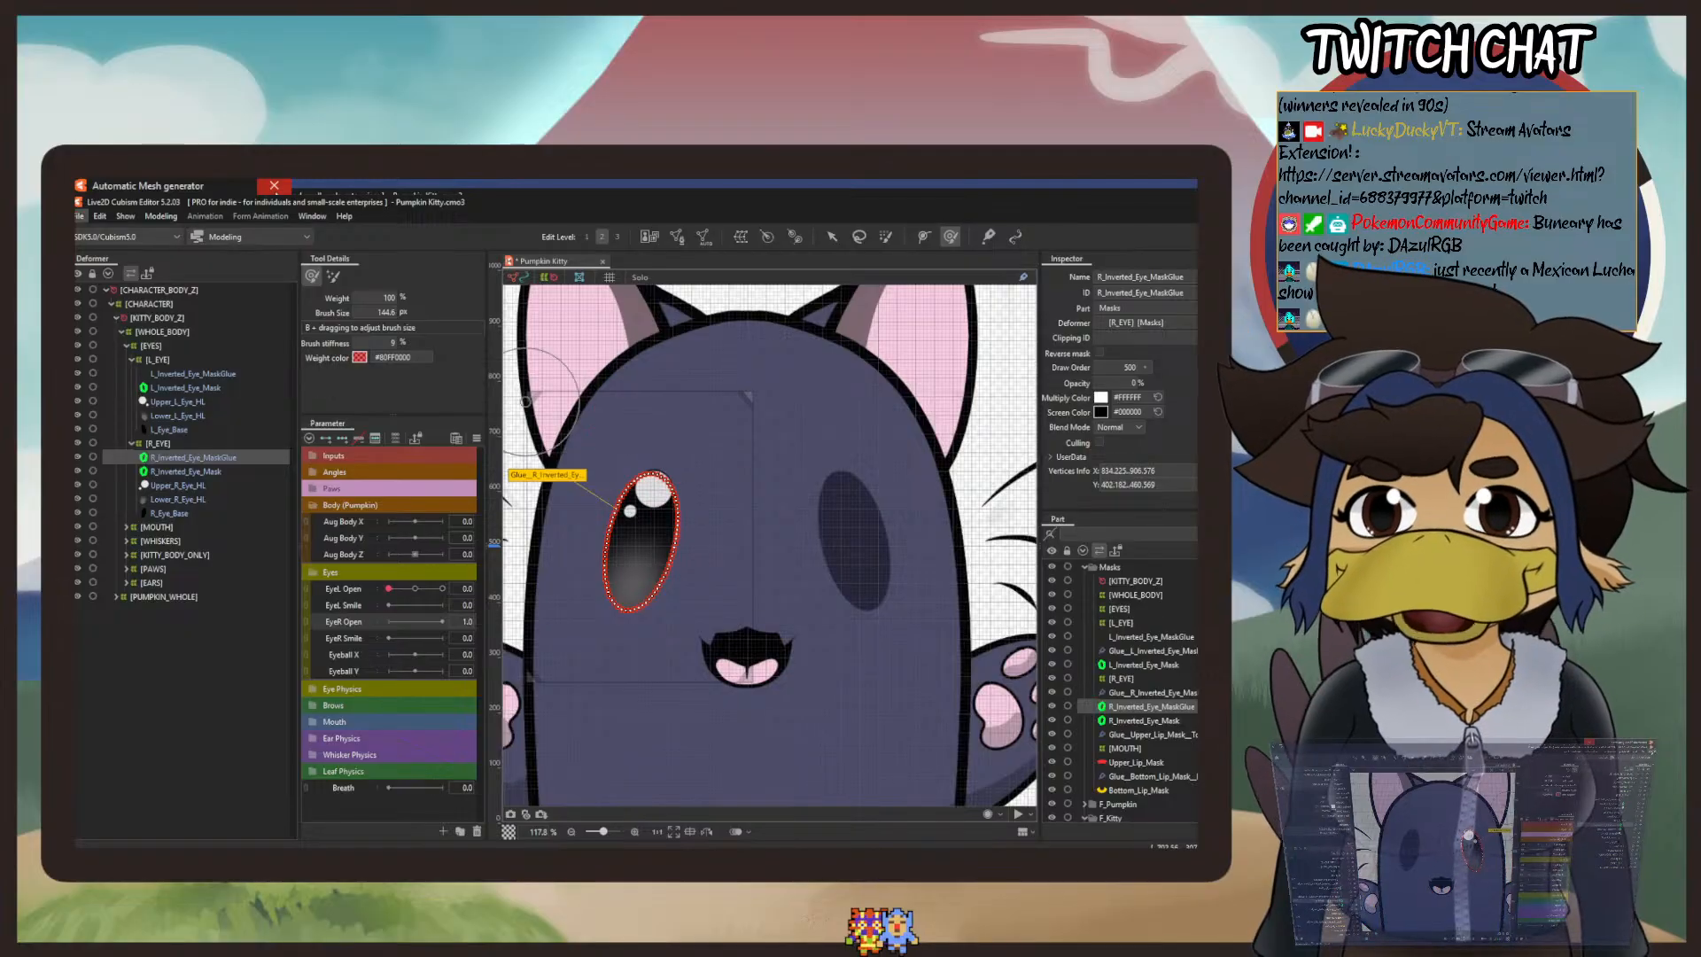
pyautogui.click(100, 216)
pyautogui.click(120, 234)
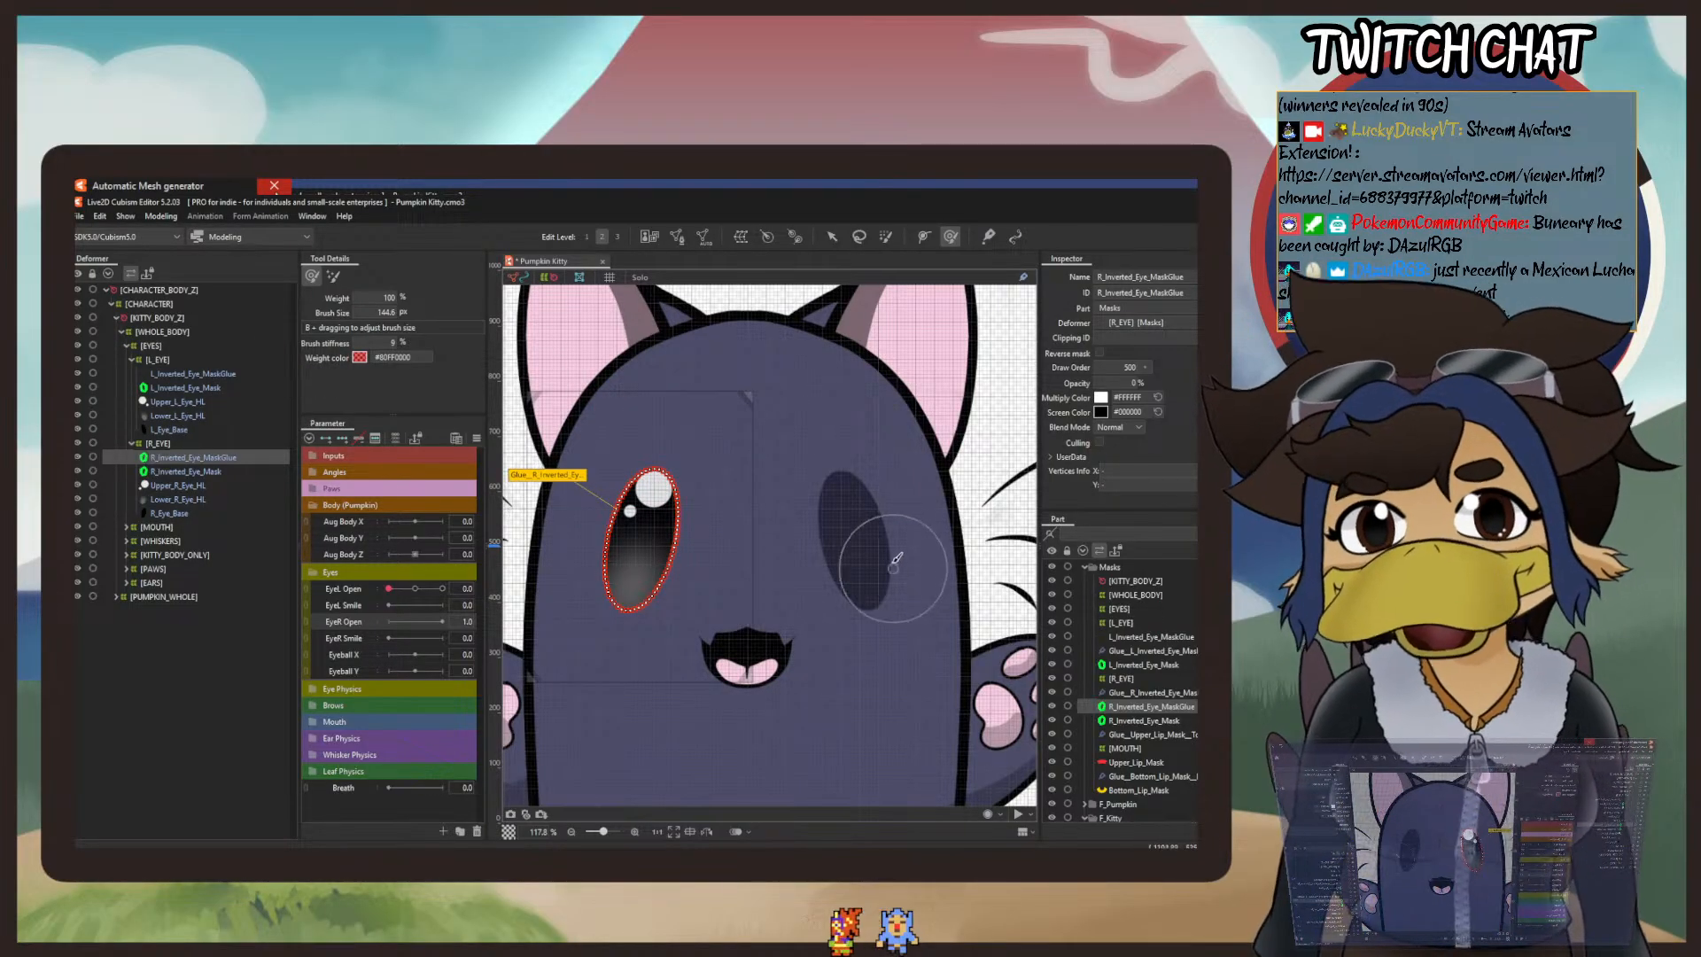
# Step: Select L_Inverted_Eye_MaskGlue and check its shape with EyeL Open at 1.0, 0.5 and 0.0
pyautogui.press('v')
pyautogui.click(195, 373)
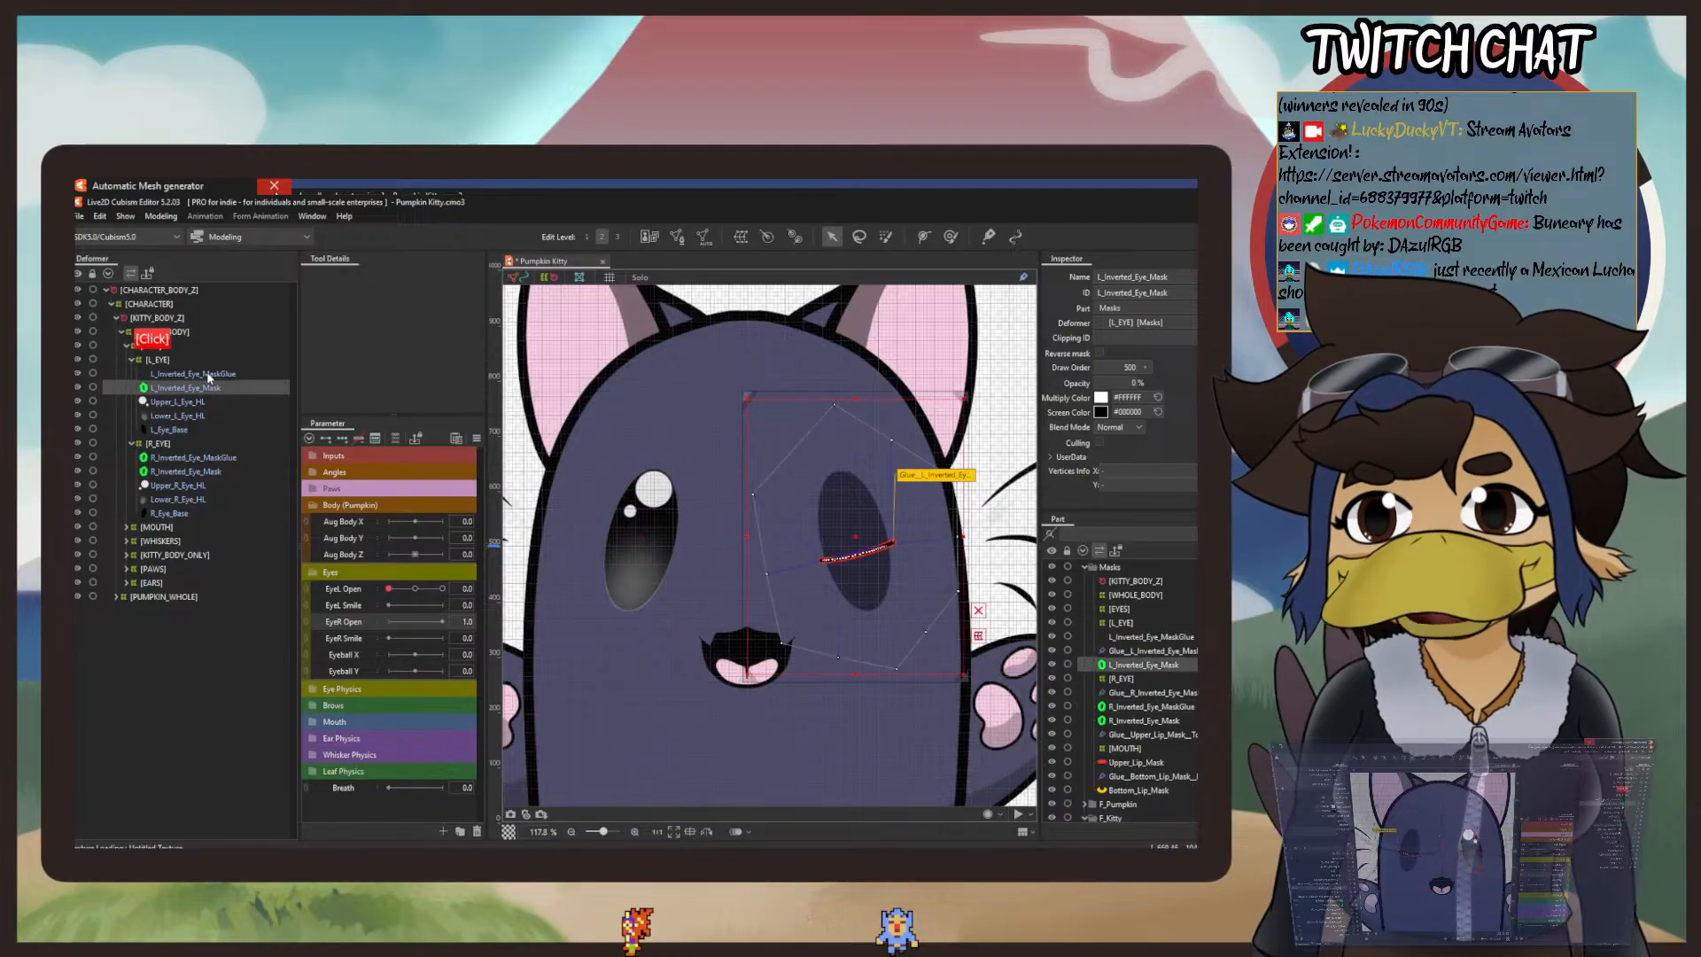
pyautogui.click(442, 589)
pyautogui.click(415, 591)
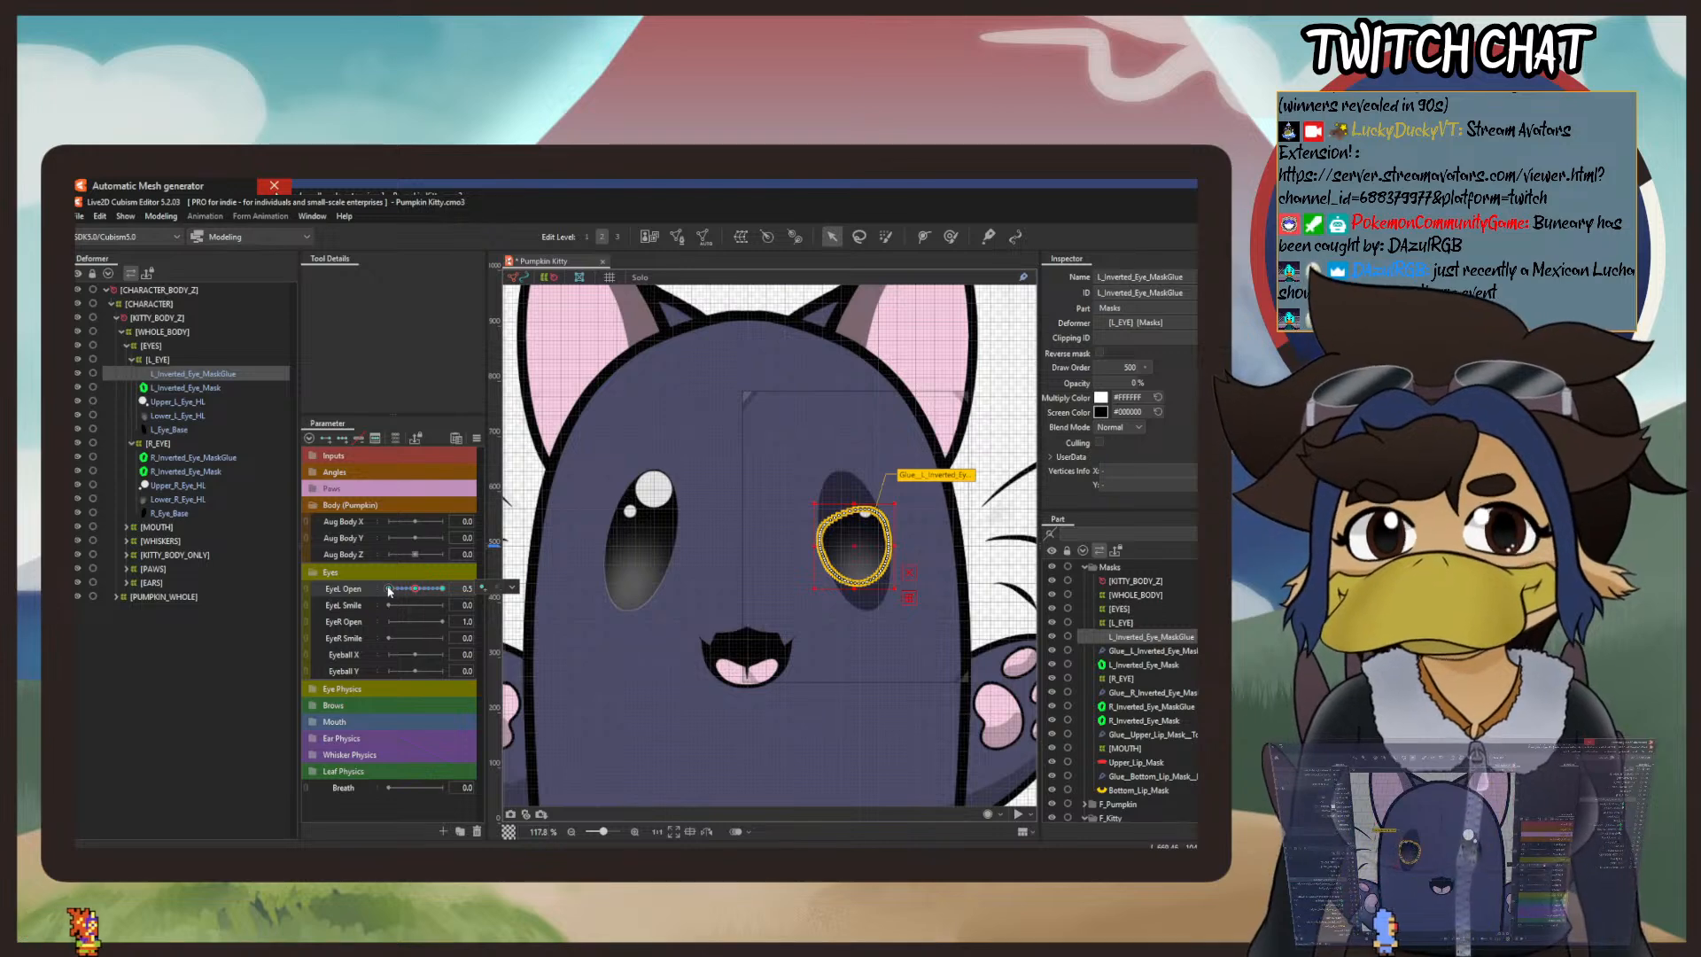
pyautogui.click(388, 591)
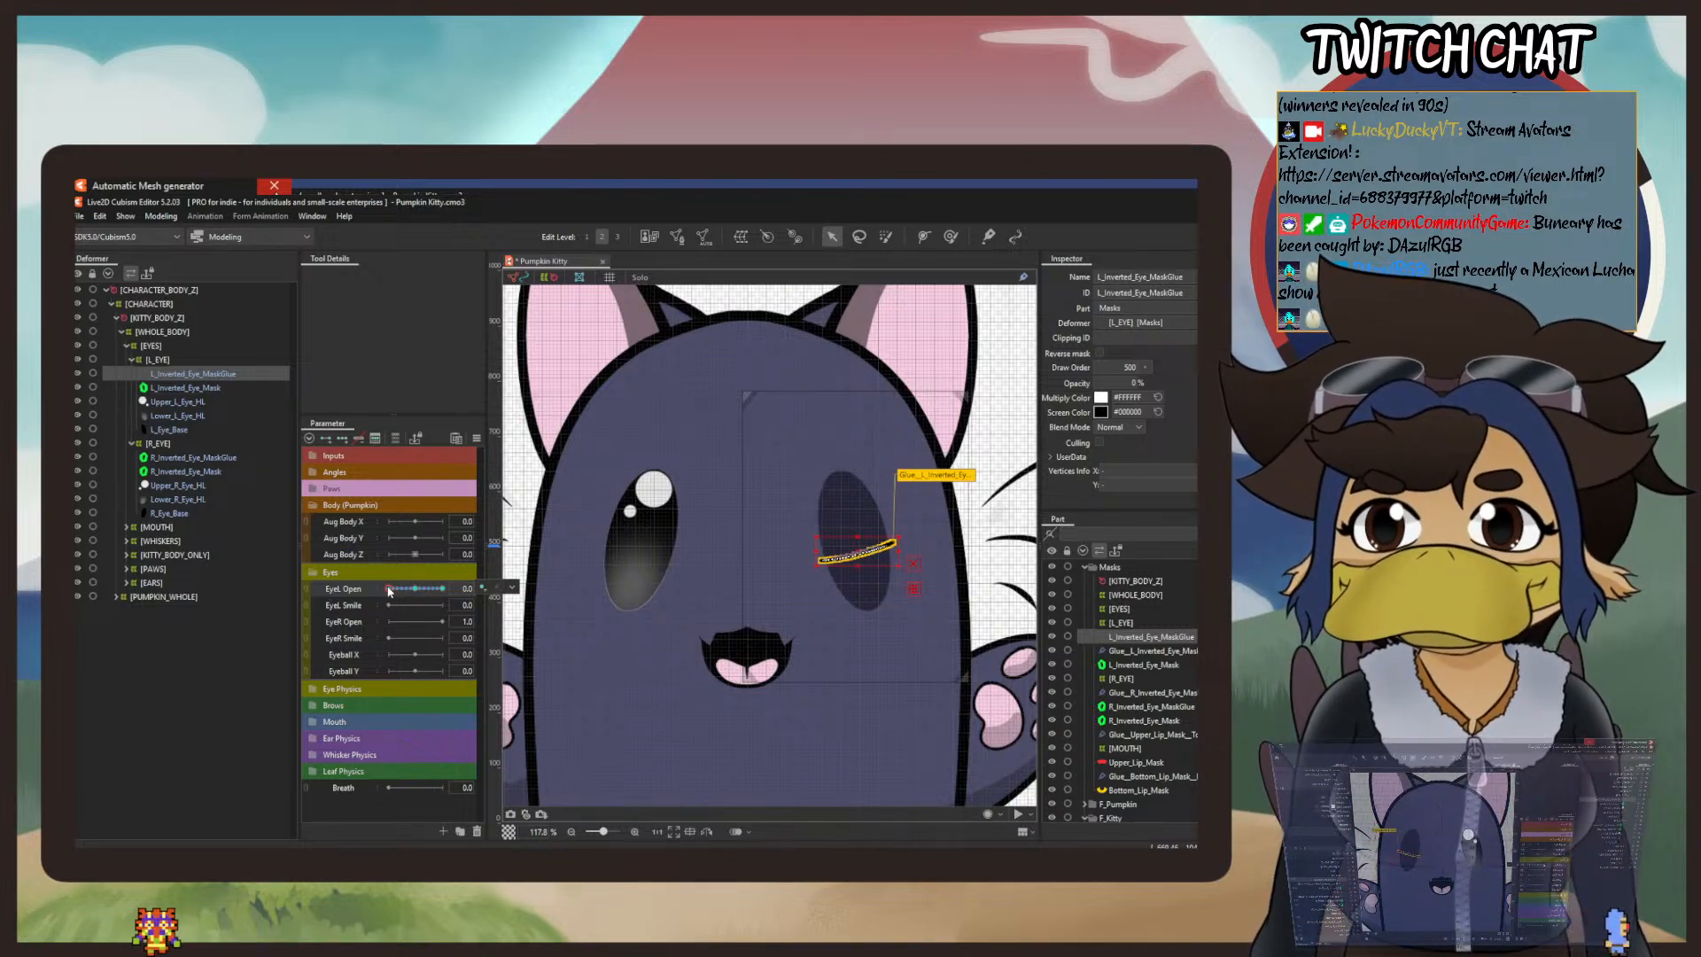
# Step: Change the interpolation method in the Extended Interpolation settings for L_Inverted_Eye_MaskGlue's EyeL Open keys
pyautogui.click(512, 588)
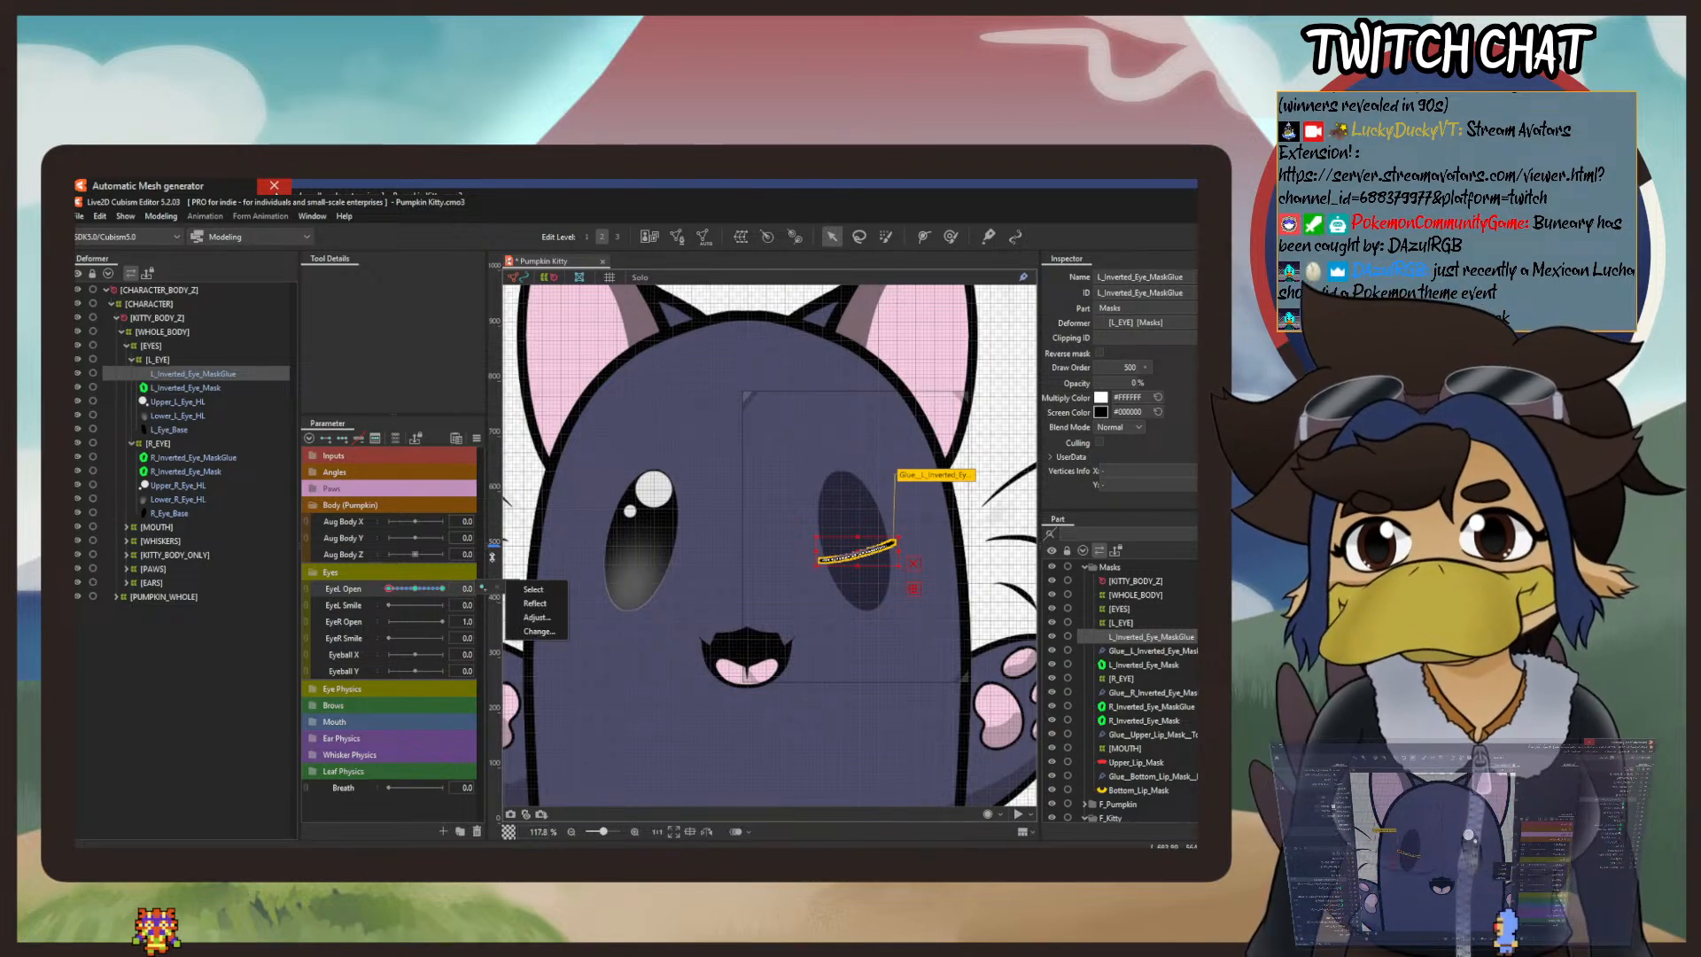
pyautogui.click(477, 439)
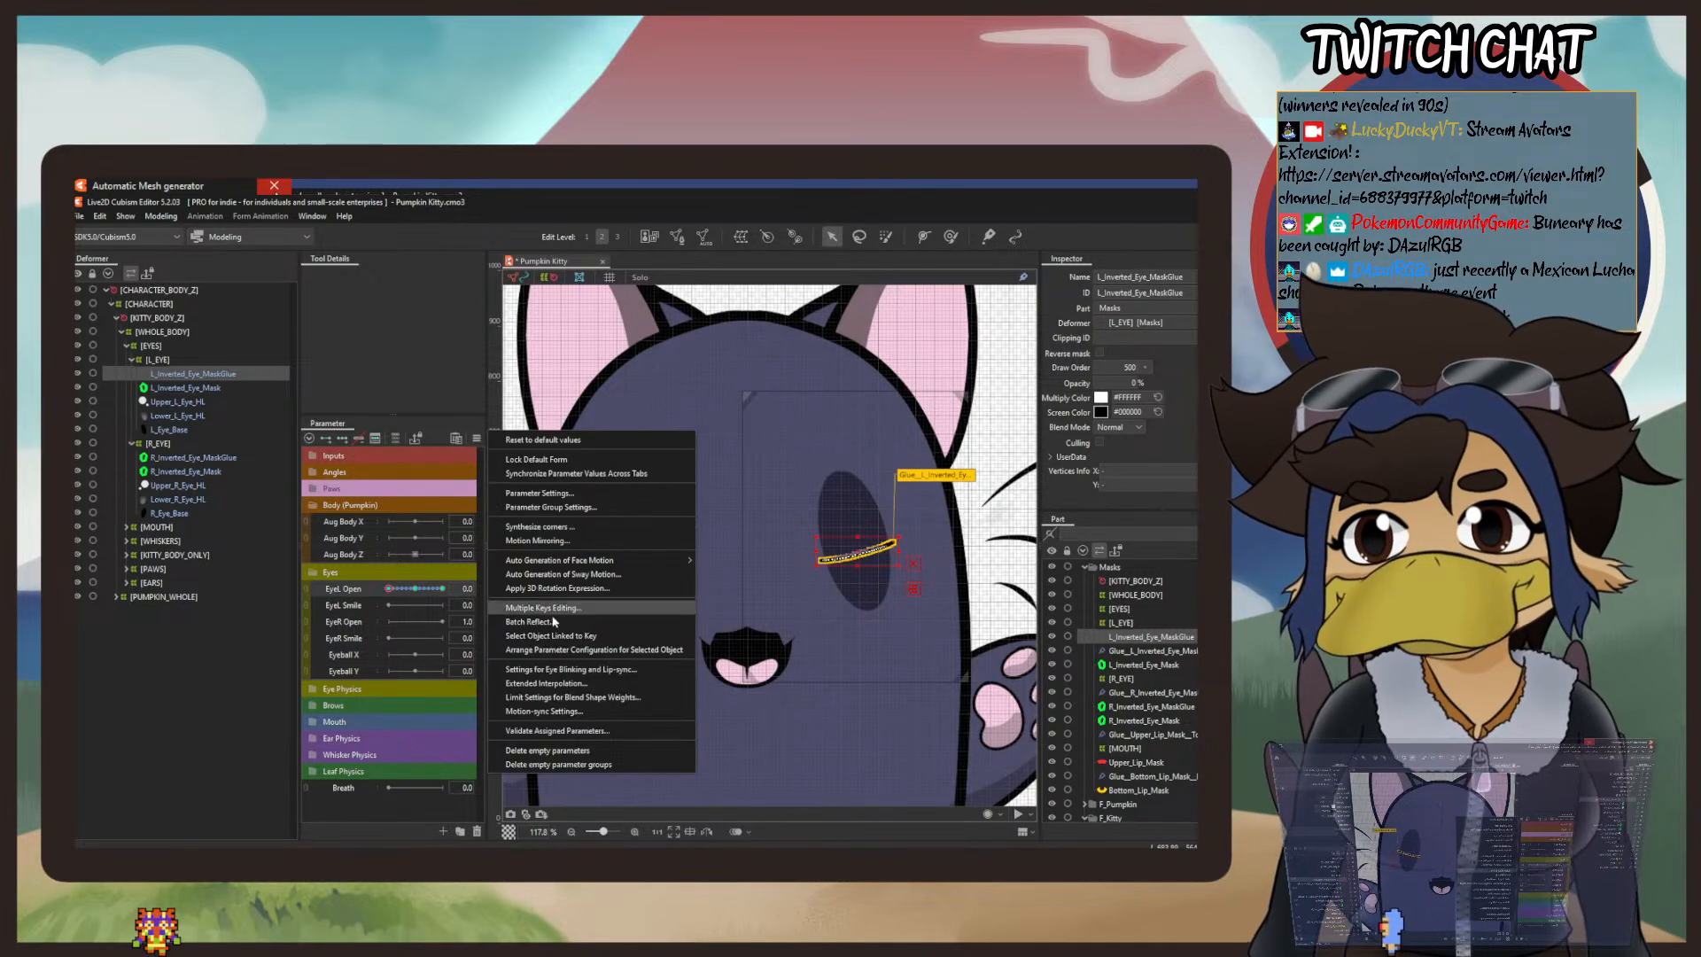
pyautogui.click(577, 683)
pyautogui.click(675, 583)
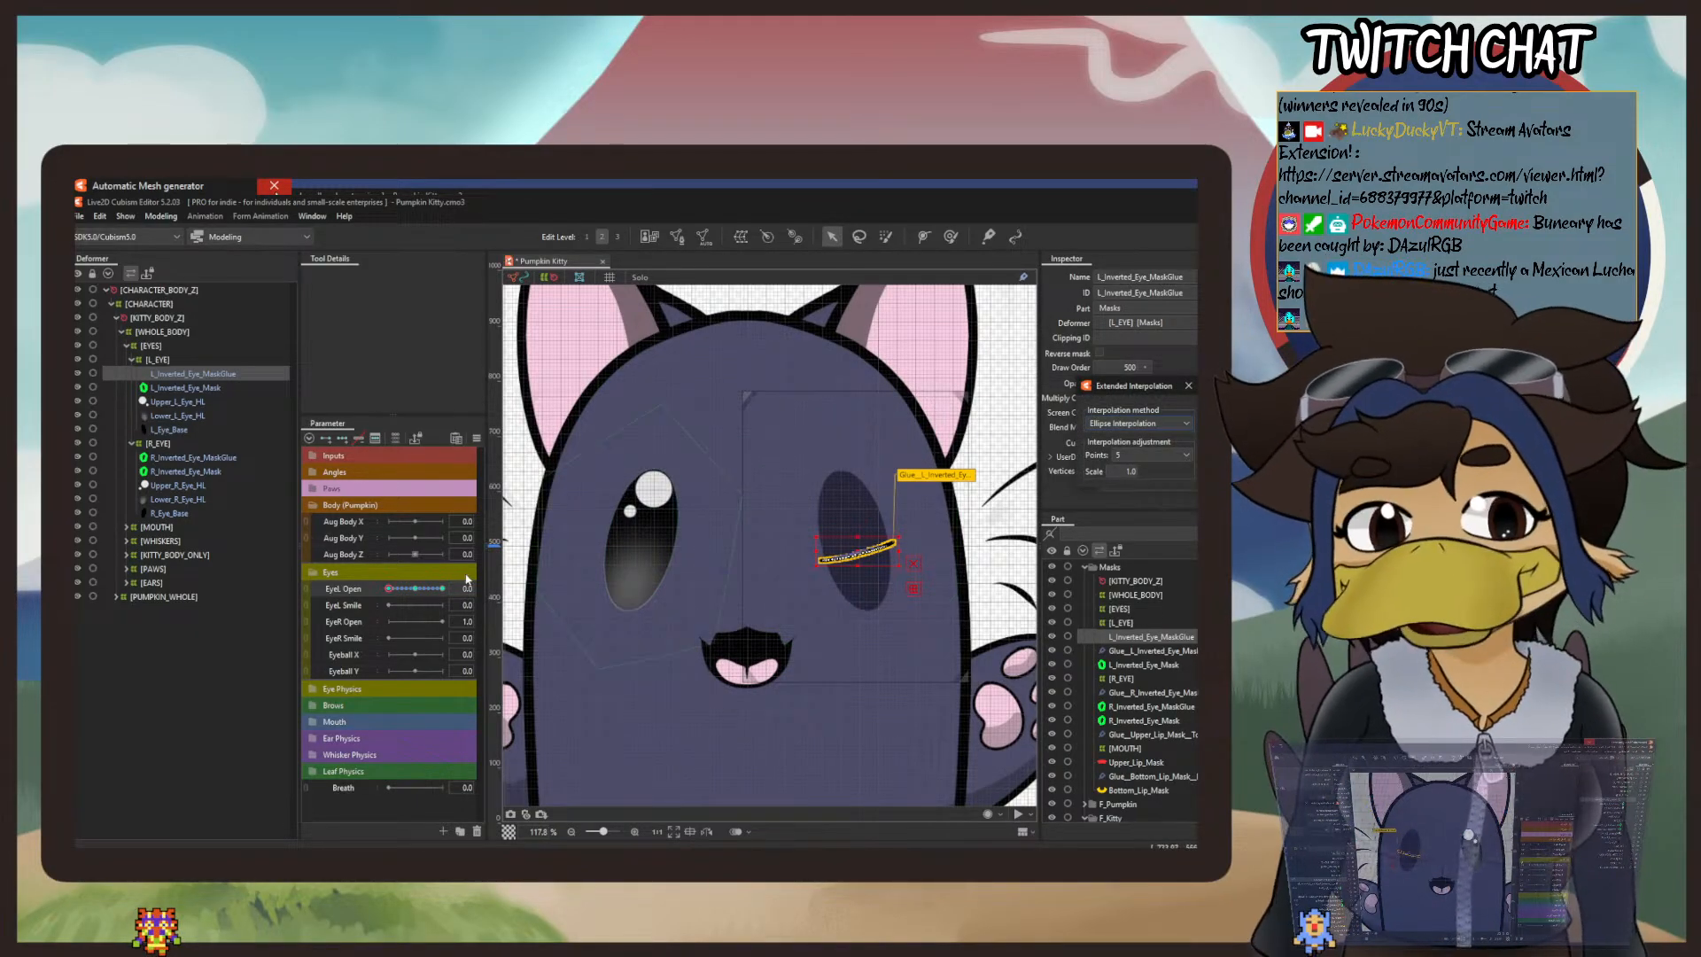
pyautogui.click(477, 438)
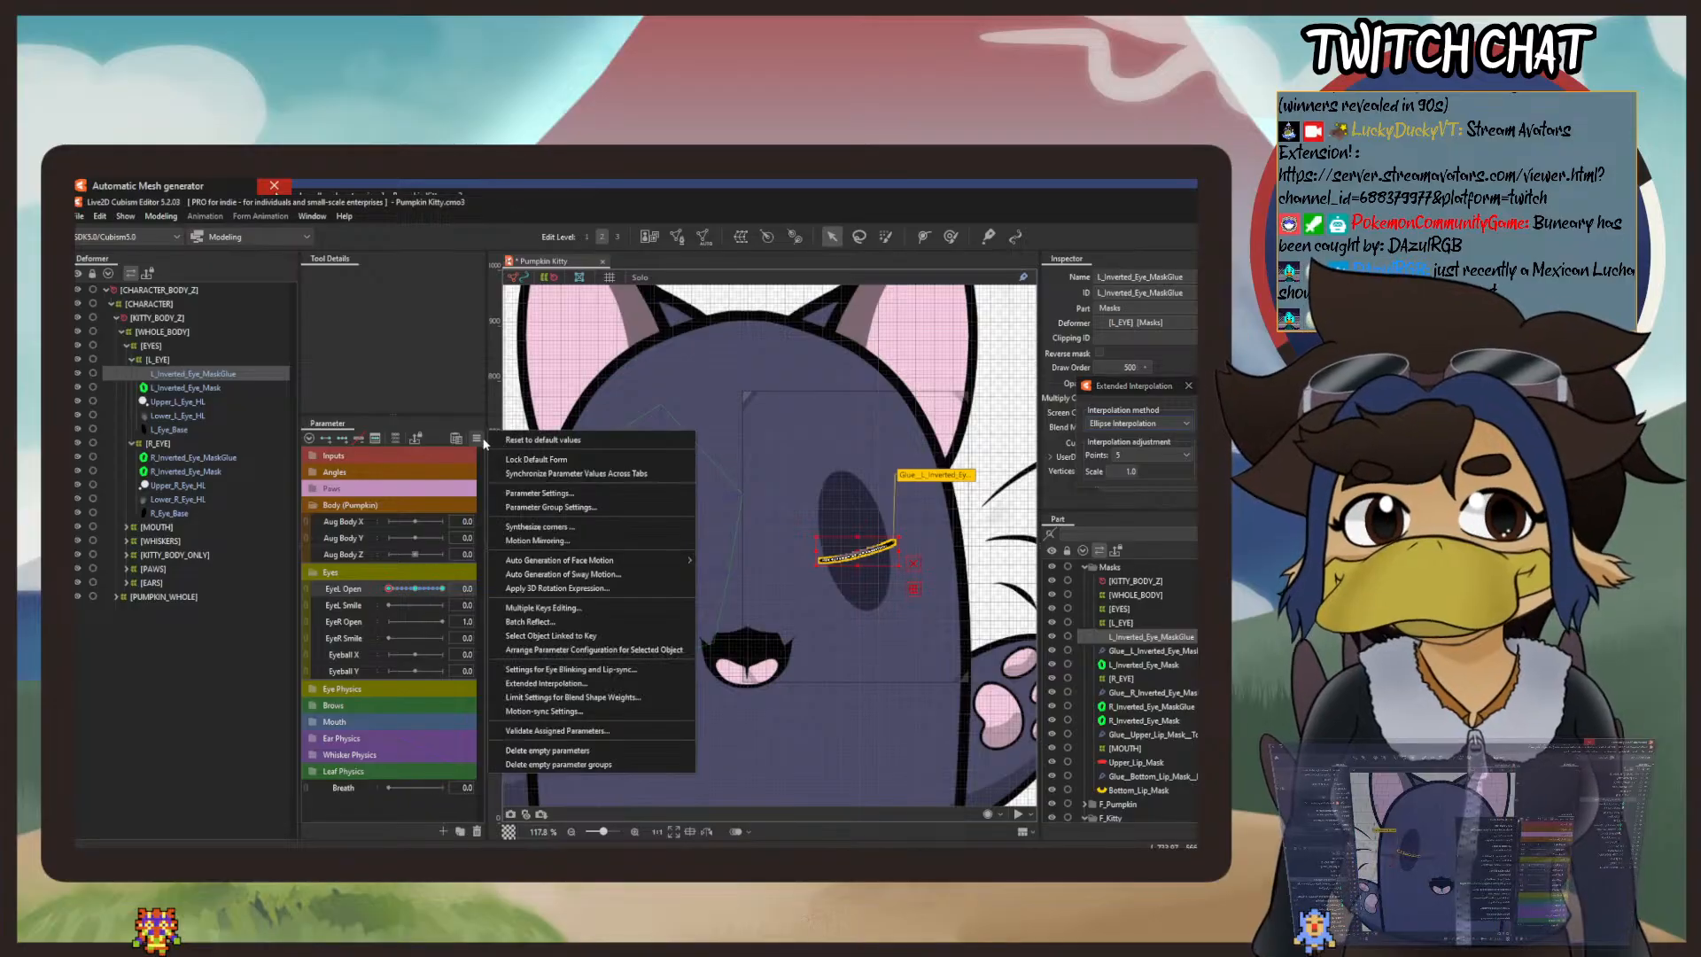
pyautogui.moveTo(1152, 388); pyautogui.dragTo(902, 351)
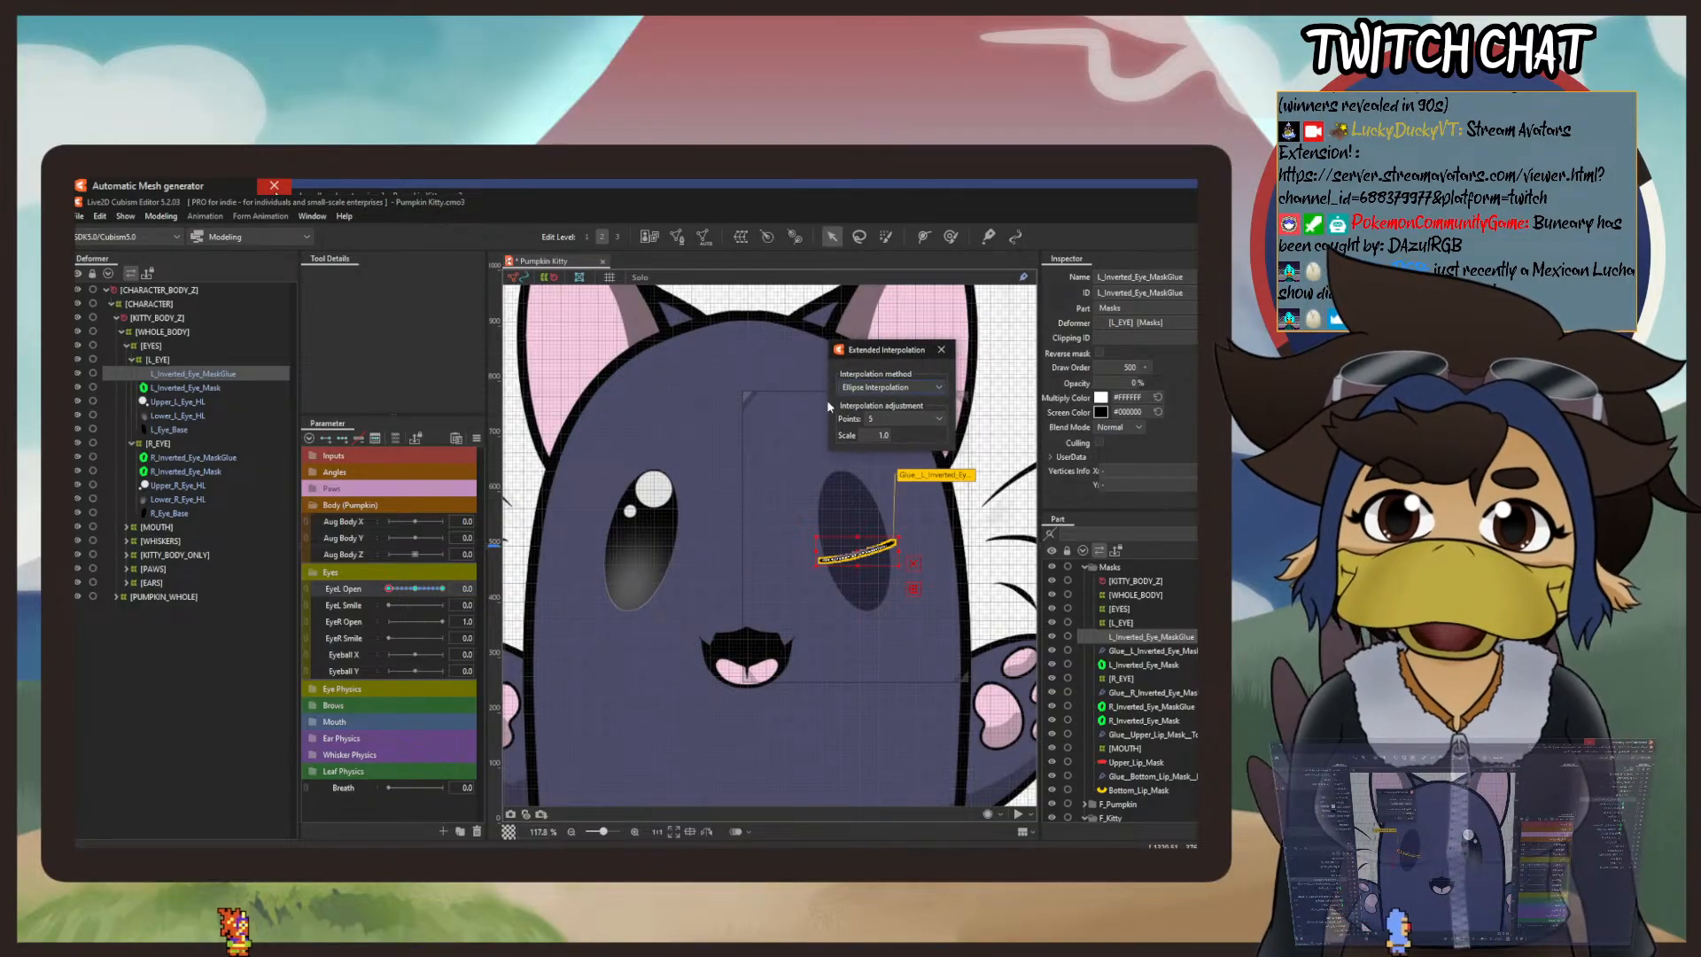
pyautogui.click(888, 387)
pyautogui.click(883, 419)
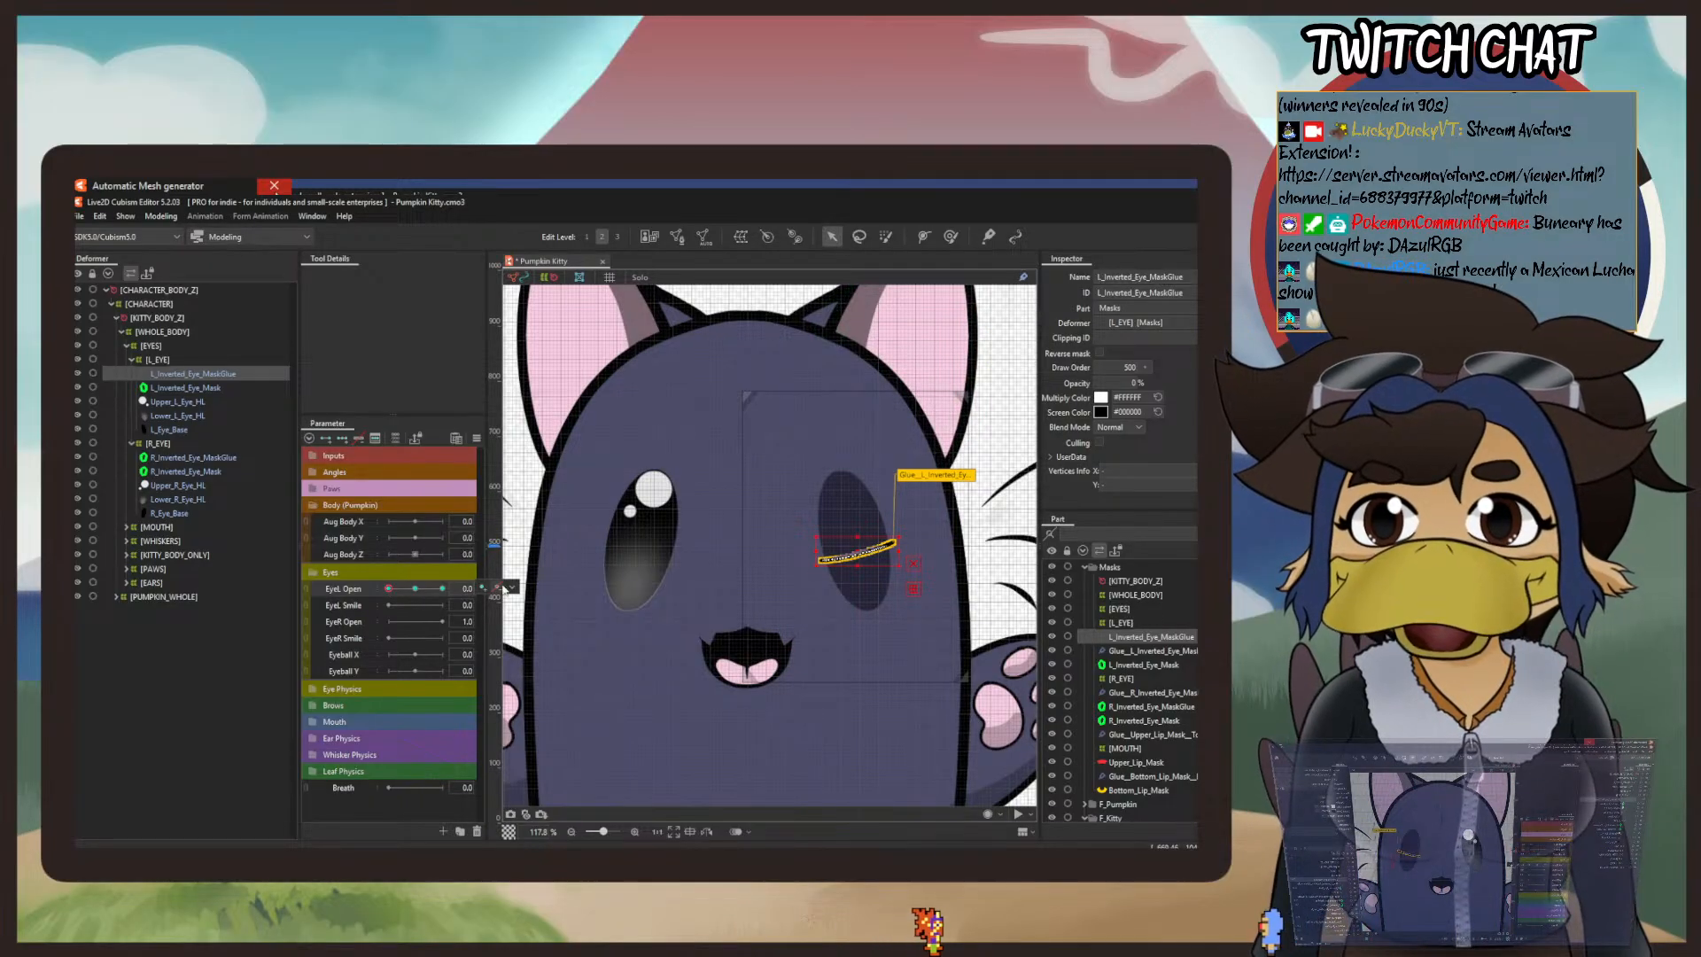
# Step: Compare the shape of L_Inverted_Eye_MaskGlue with EyeL Open at 0.5 and 1.0
pyautogui.click(498, 590)
pyautogui.click(415, 589)
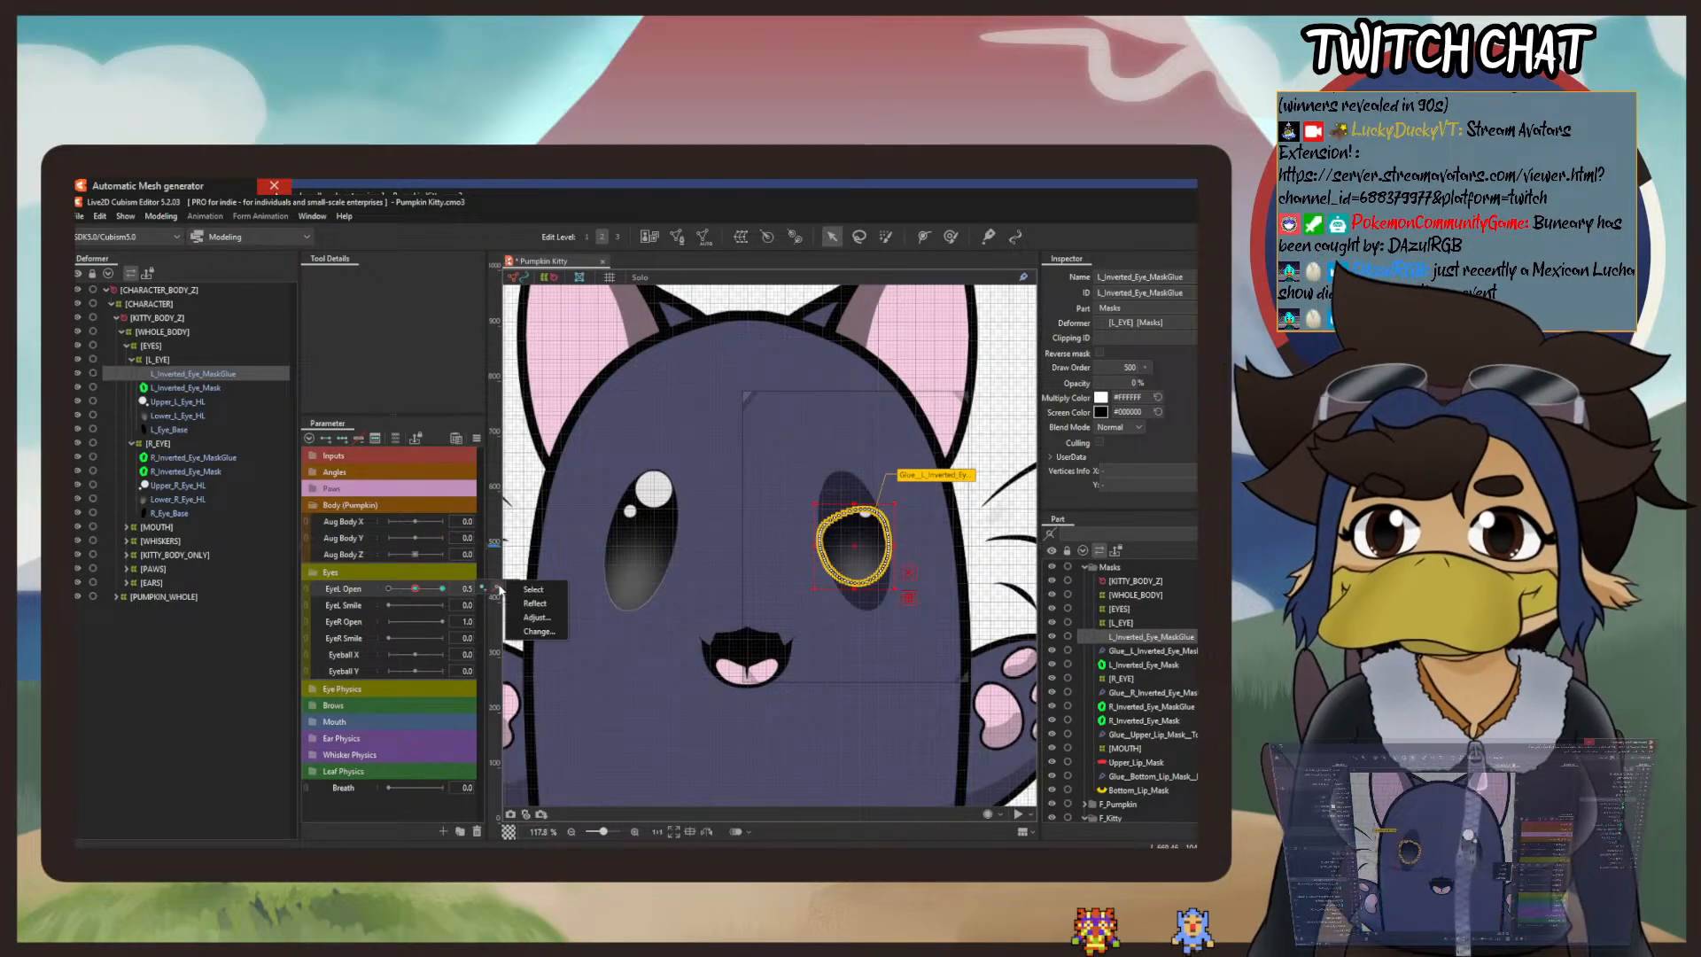
pyautogui.click(498, 589)
pyautogui.rightClick(440, 594)
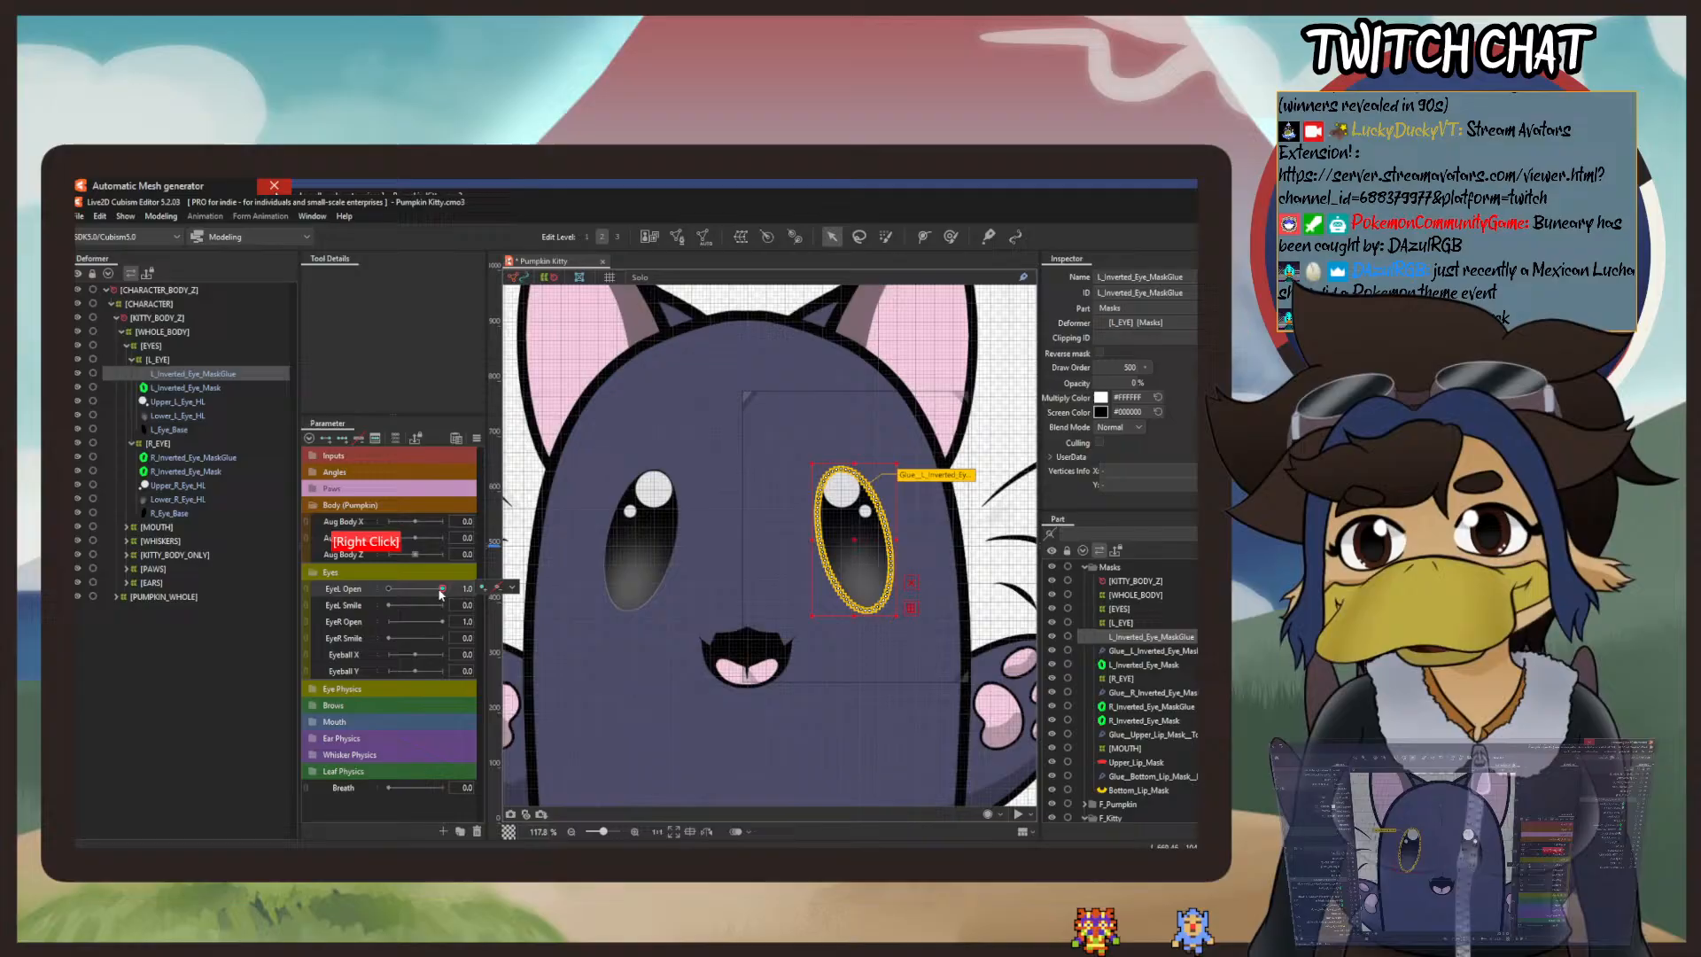
# Step: Try adding three keys to EyeL Open for L_Inverted_Eye_MaskGlue, and undo the key change
pyautogui.rightClick(387, 591)
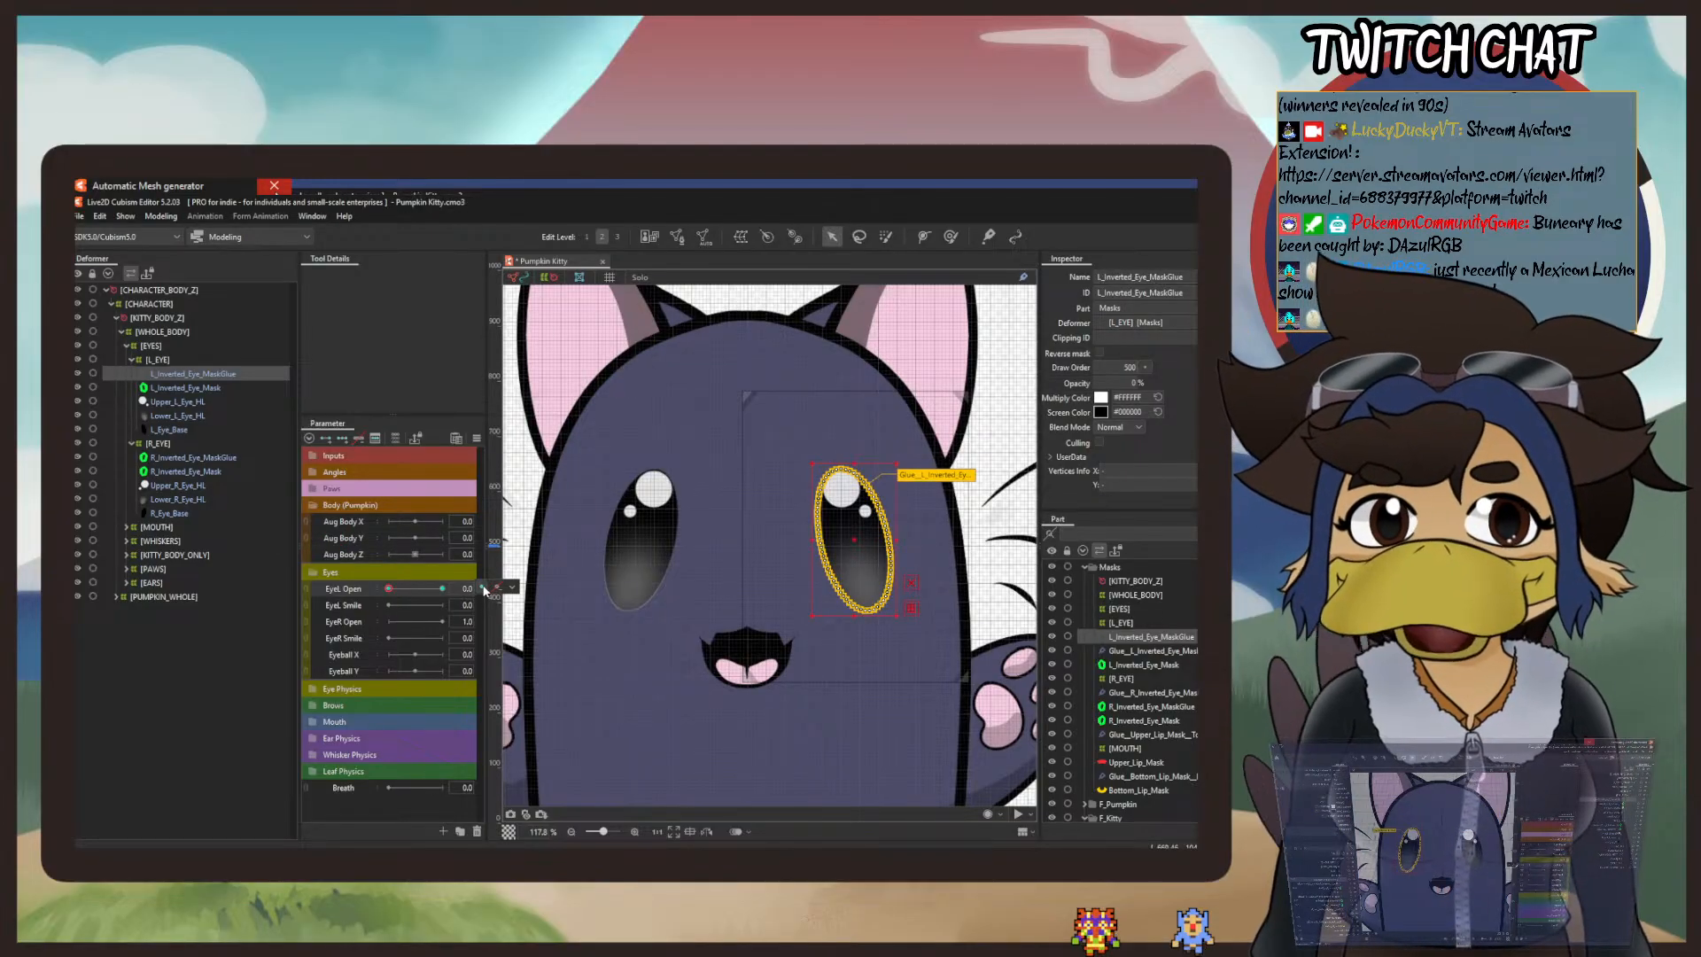
pyautogui.click(512, 587)
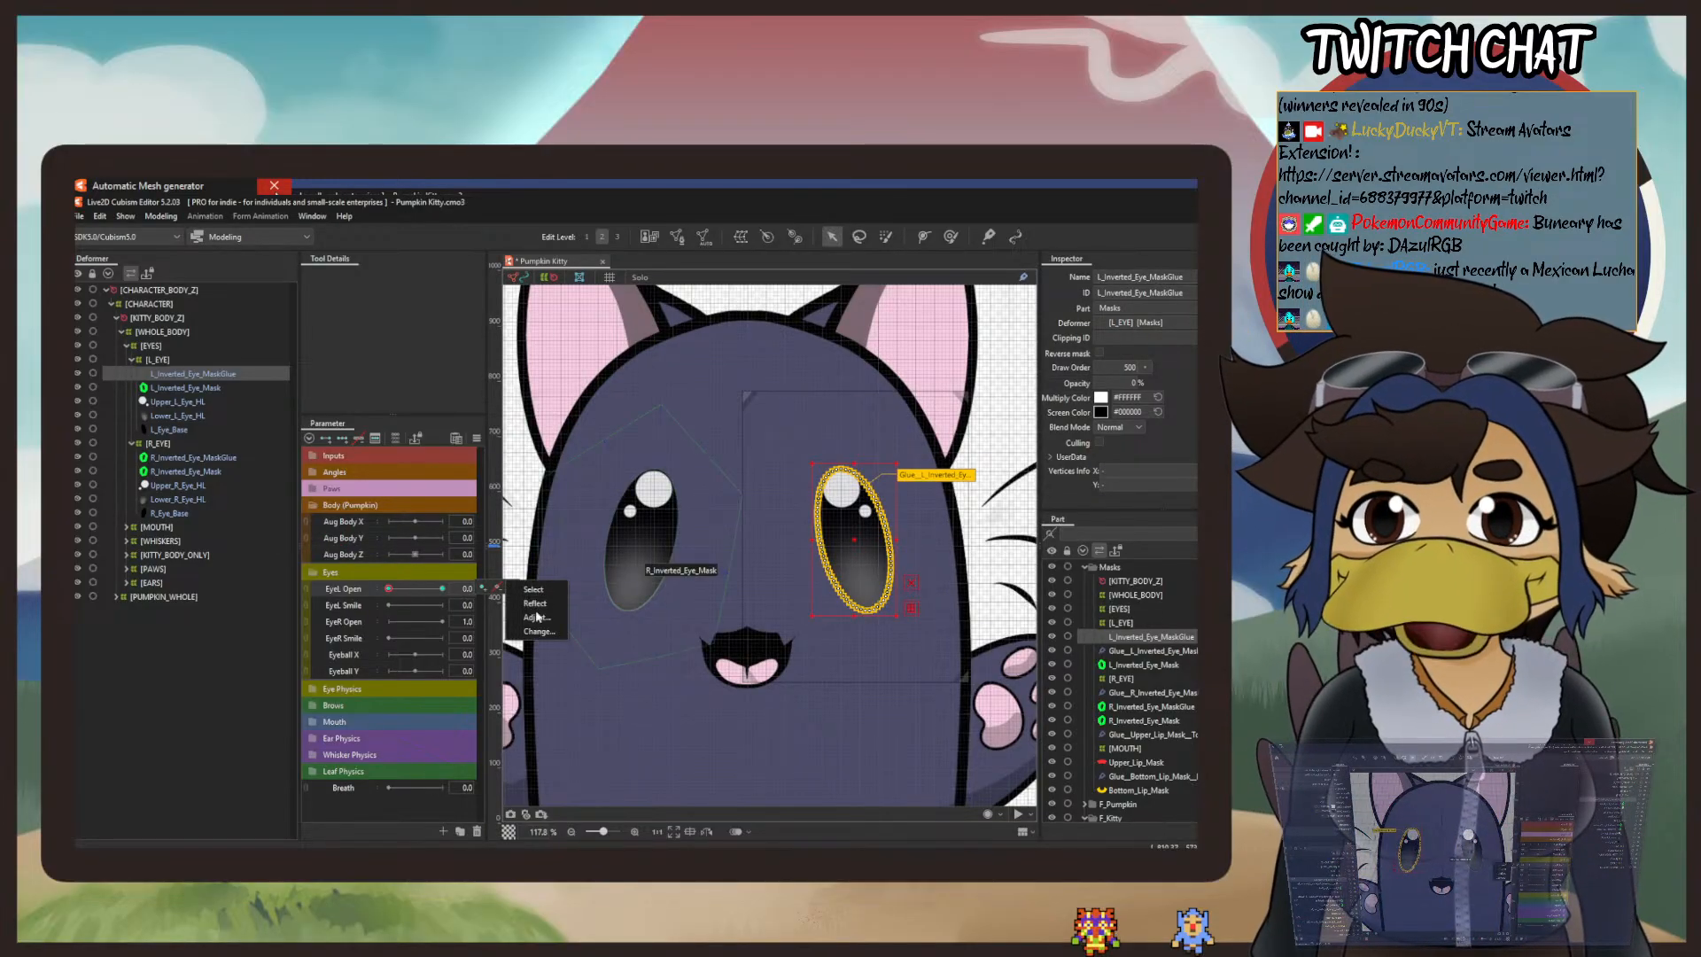
pyautogui.click(344, 441)
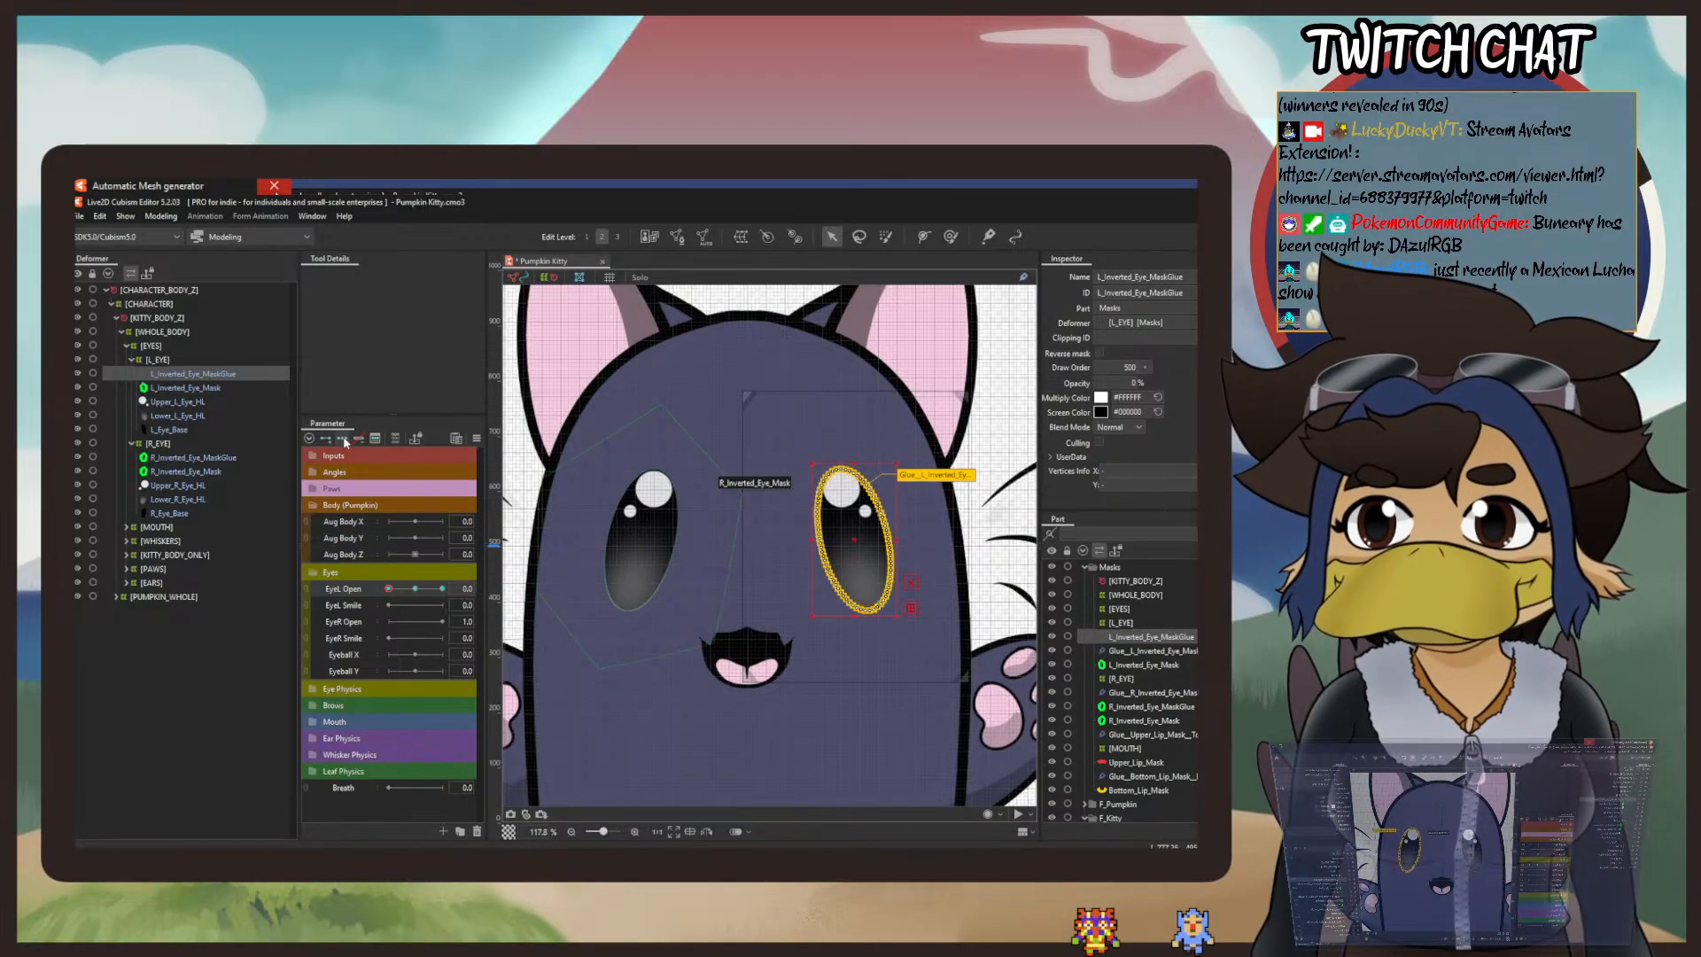
pyautogui.click(101, 217)
pyautogui.click(105, 236)
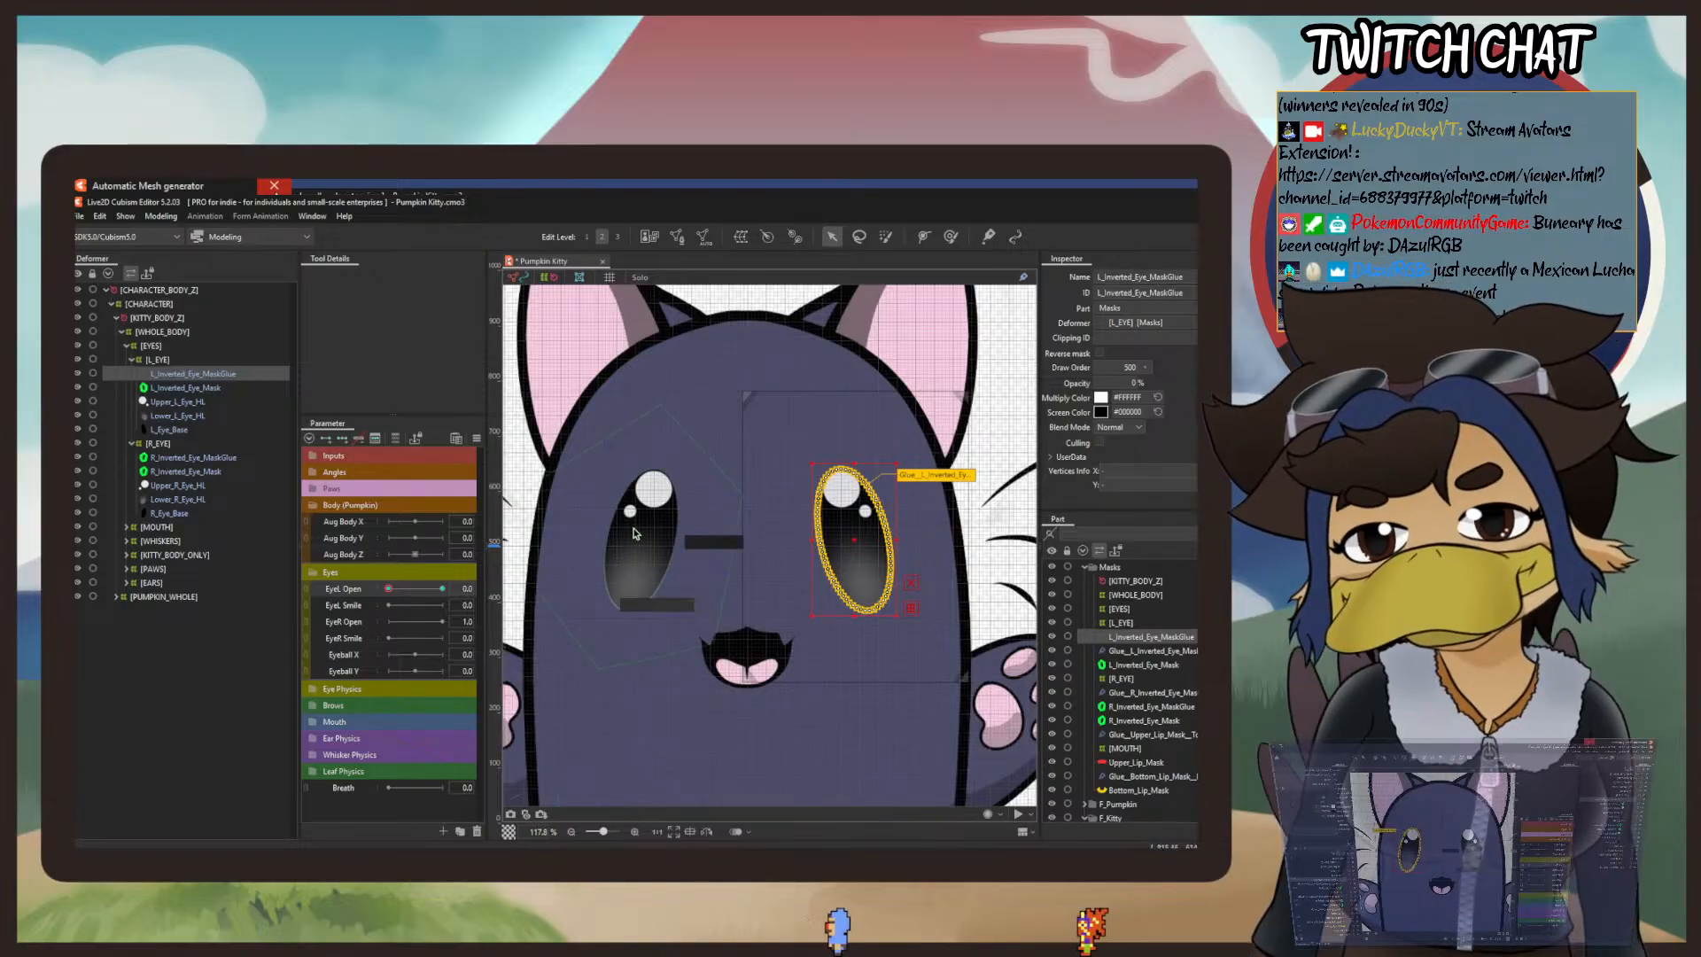
# Step: Compare the glue weights of the left eye mask glue with those of the right eye mask glue
pyautogui.click(950, 236)
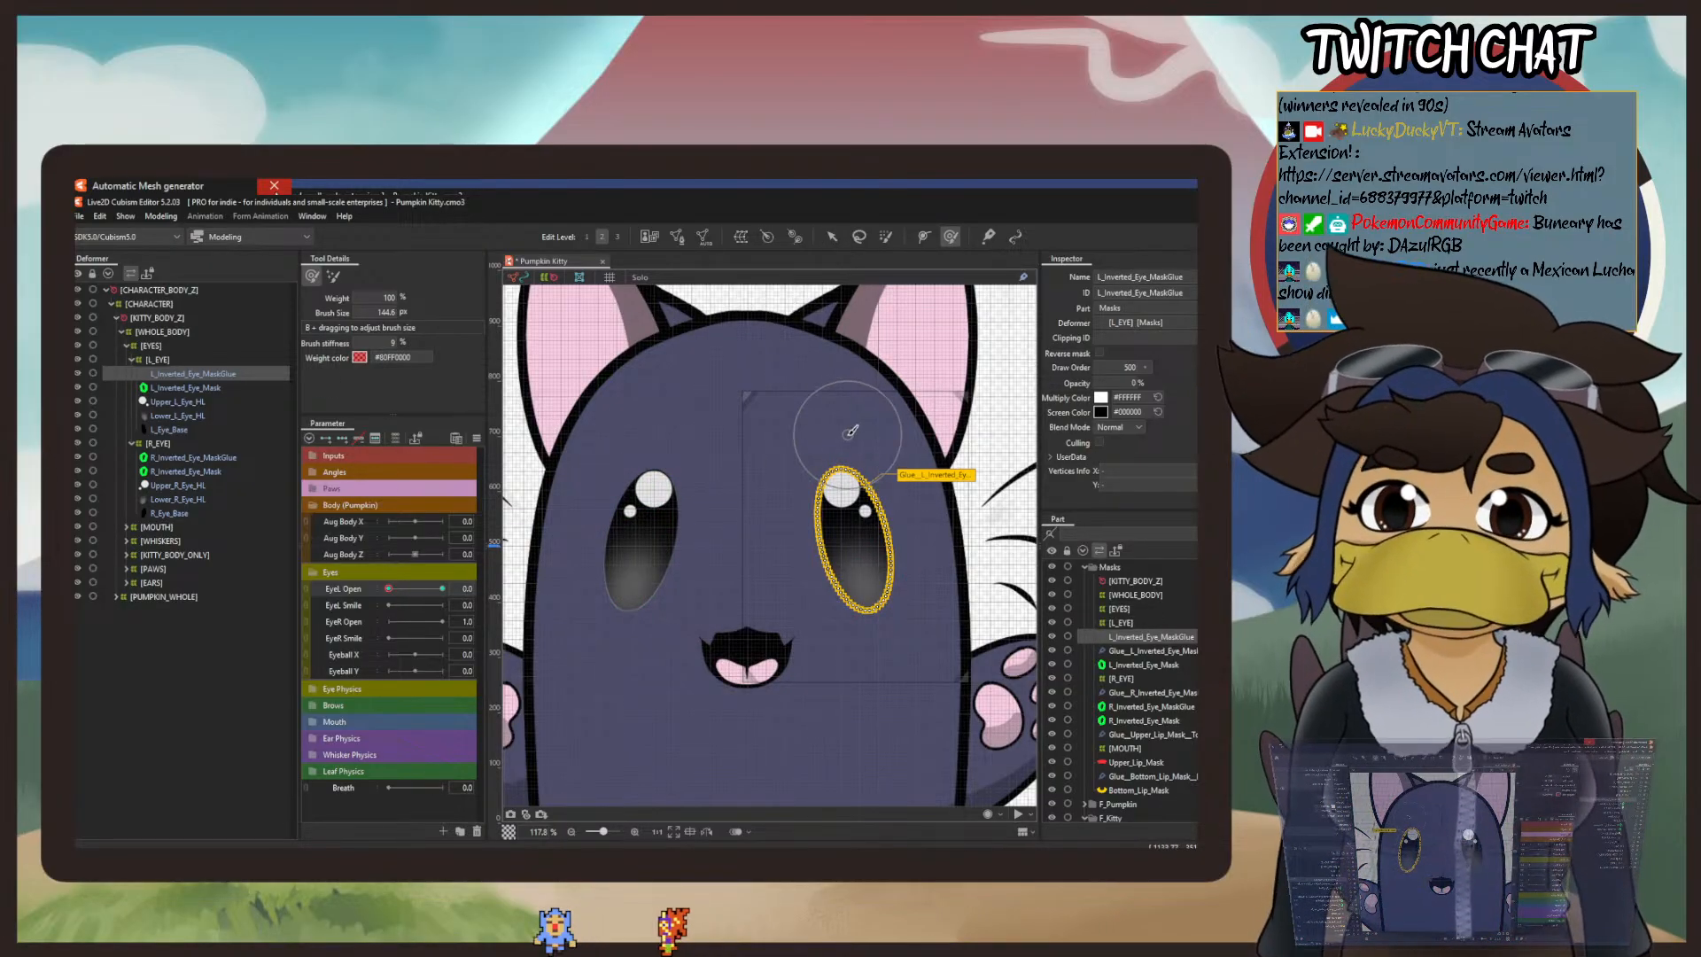
pyautogui.click(988, 237)
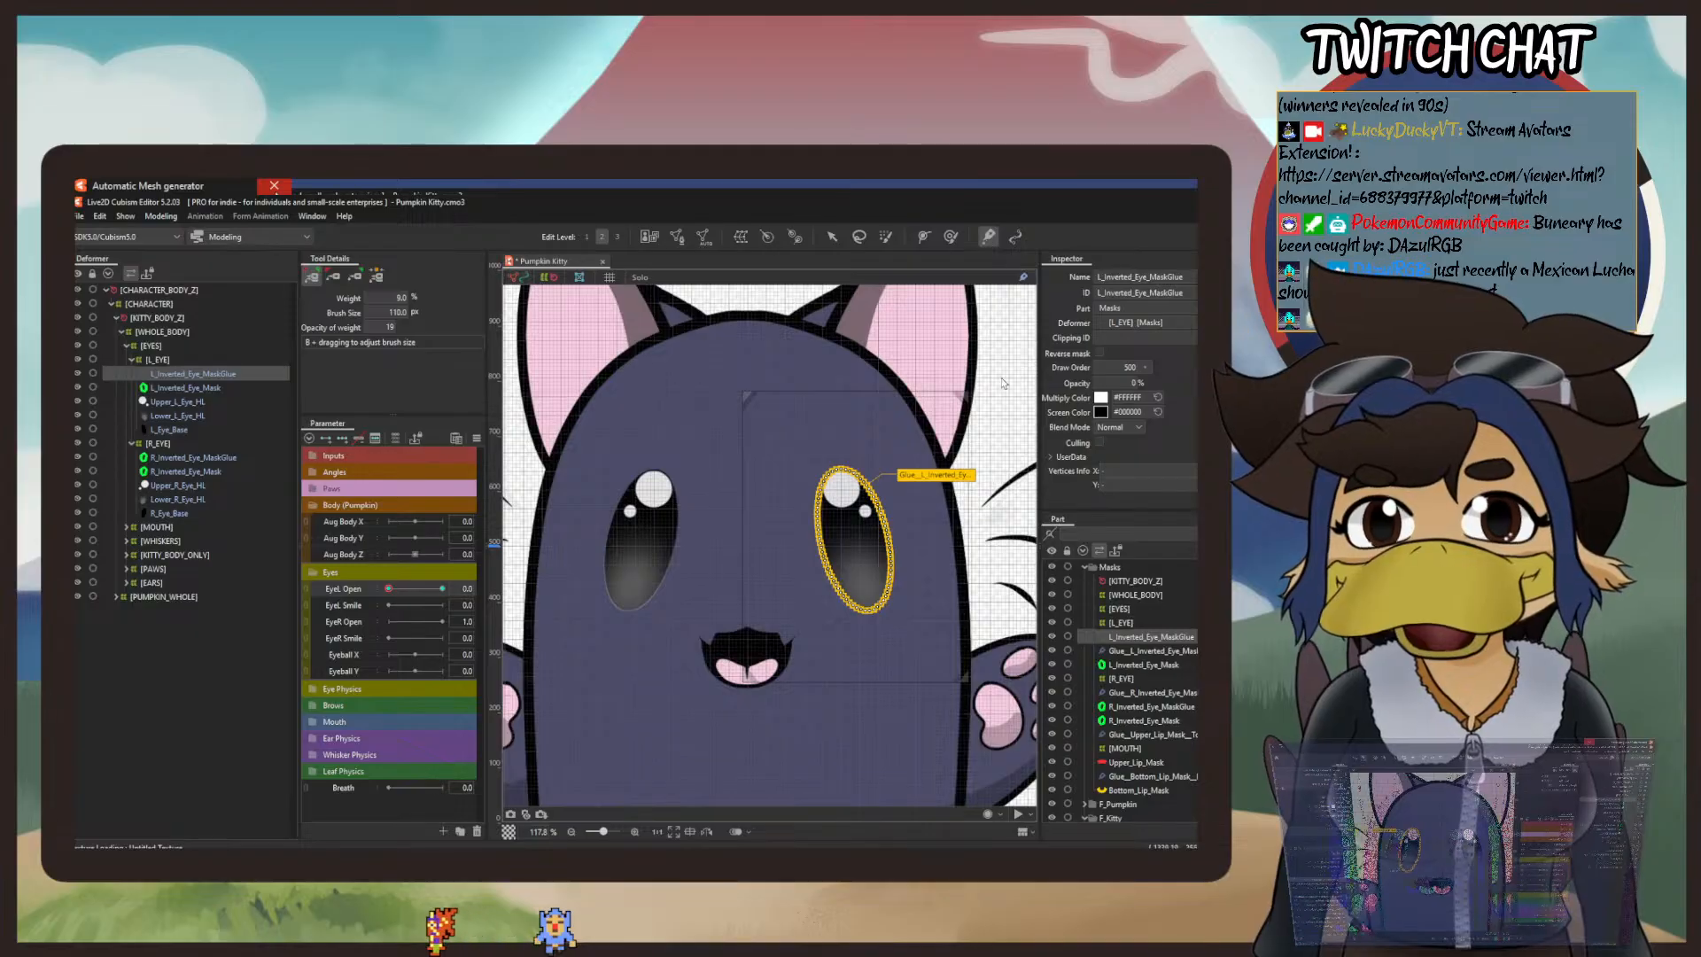
pyautogui.click(948, 471)
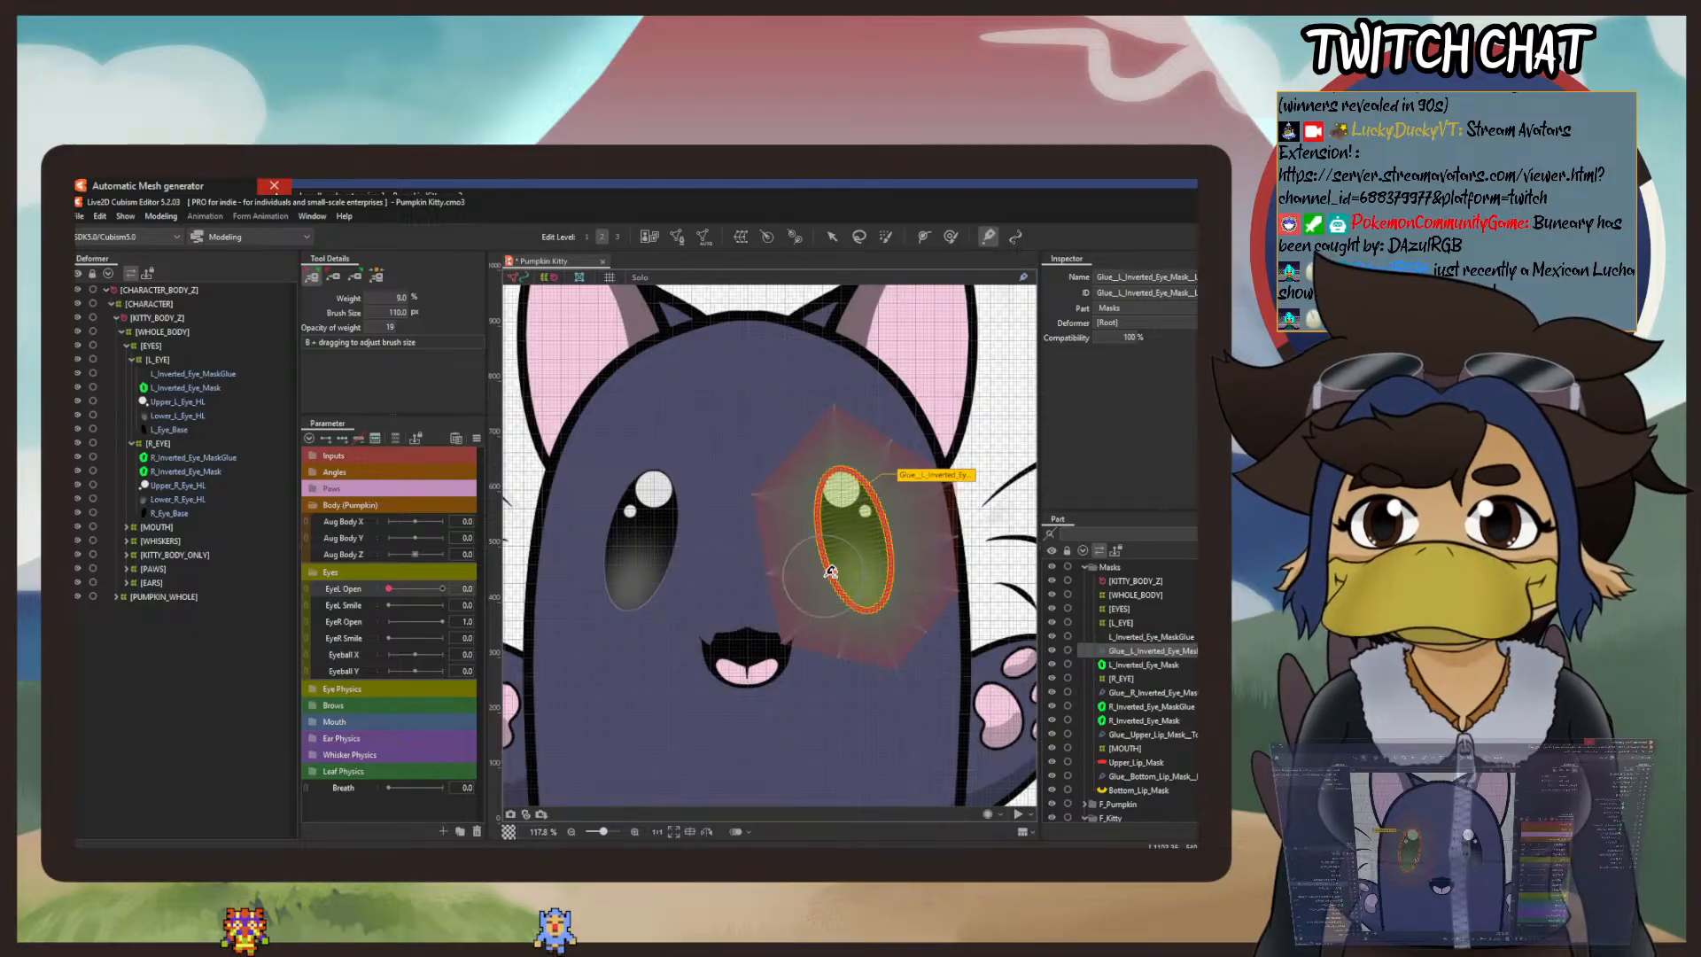
pyautogui.moveTo(904, 560); pyautogui.dragTo(824, 560)
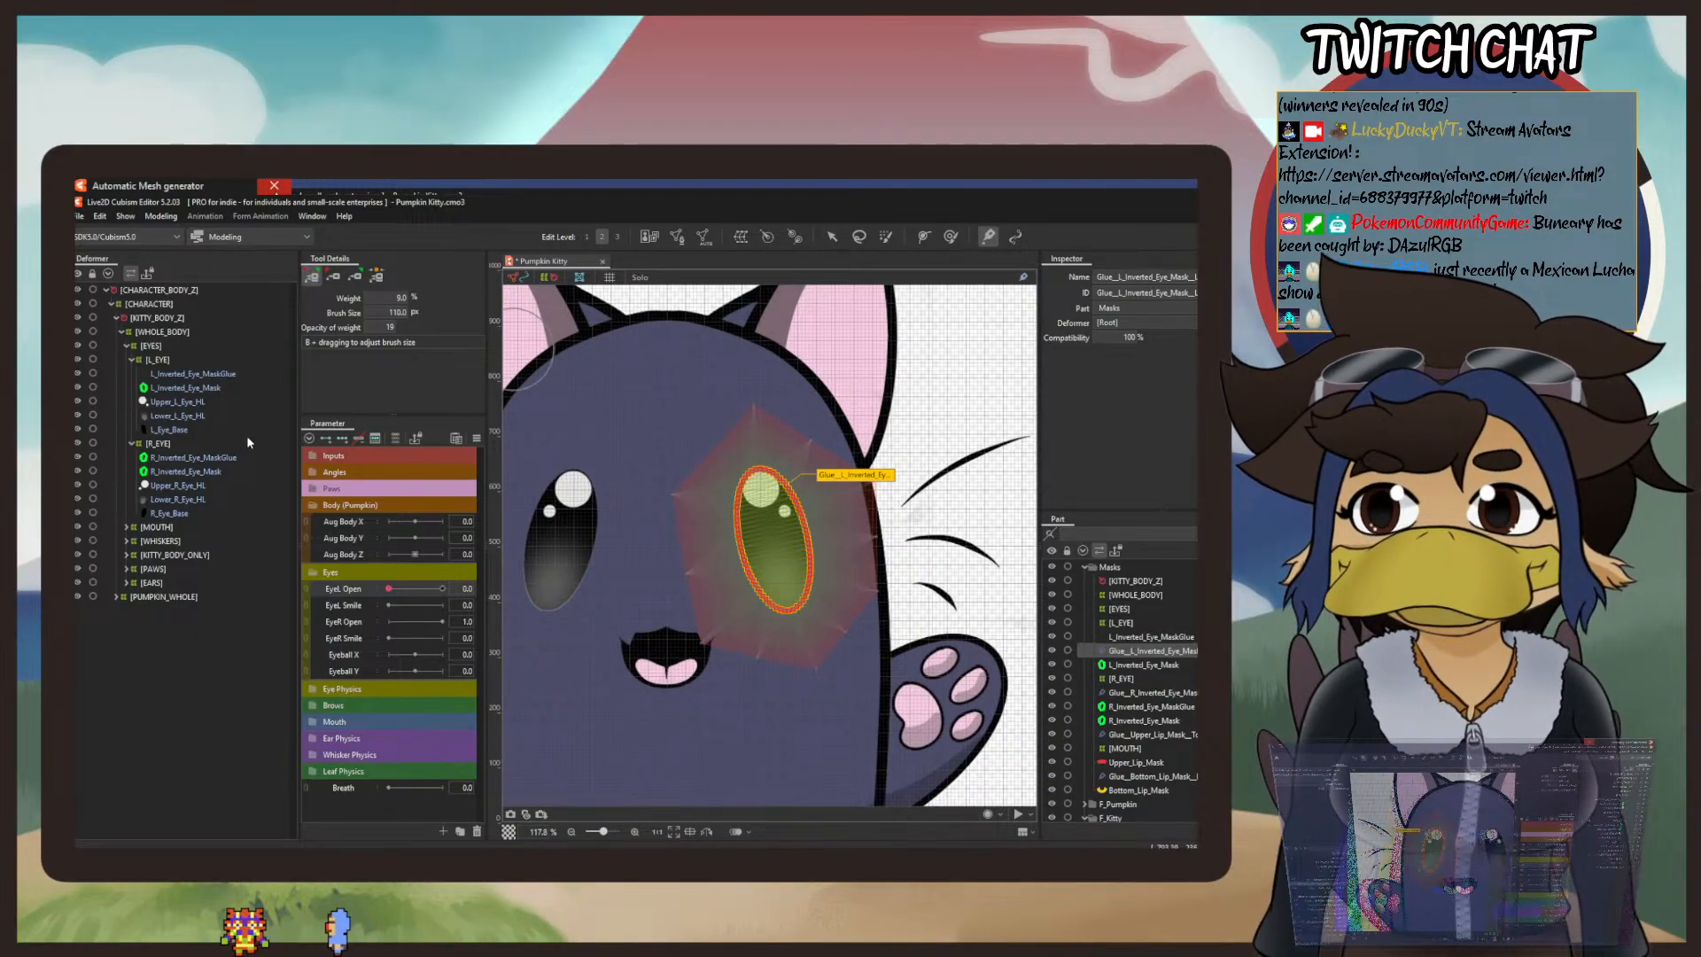
pyautogui.click(1176, 692)
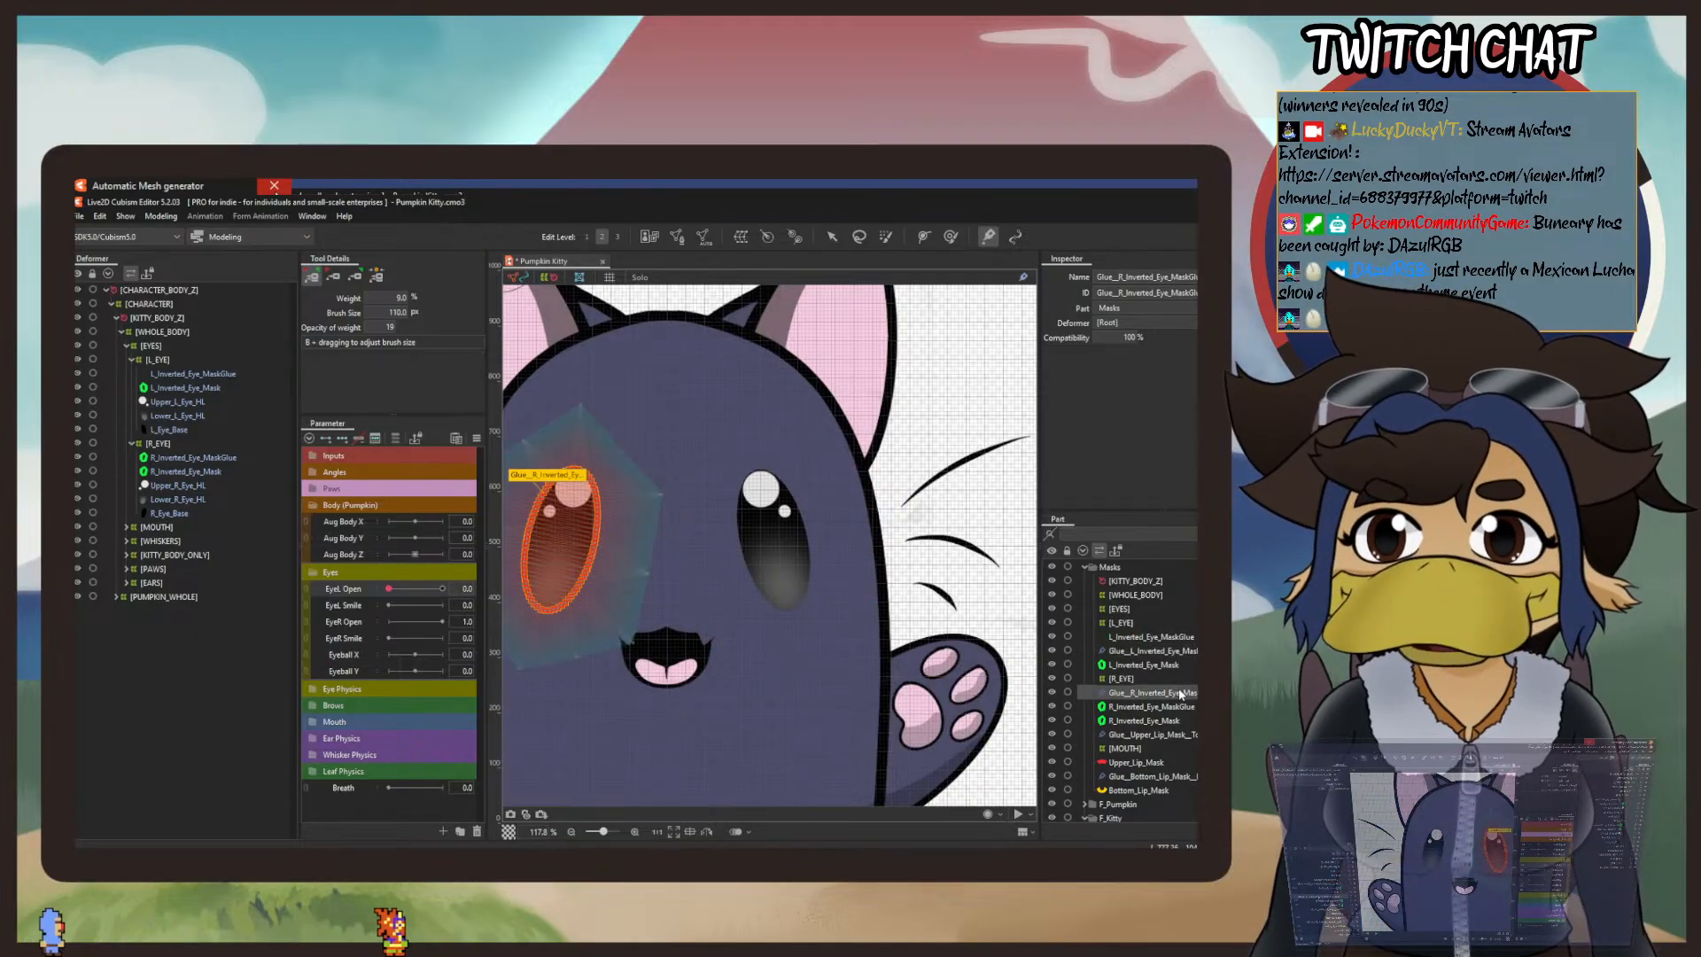
pyautogui.click(1177, 648)
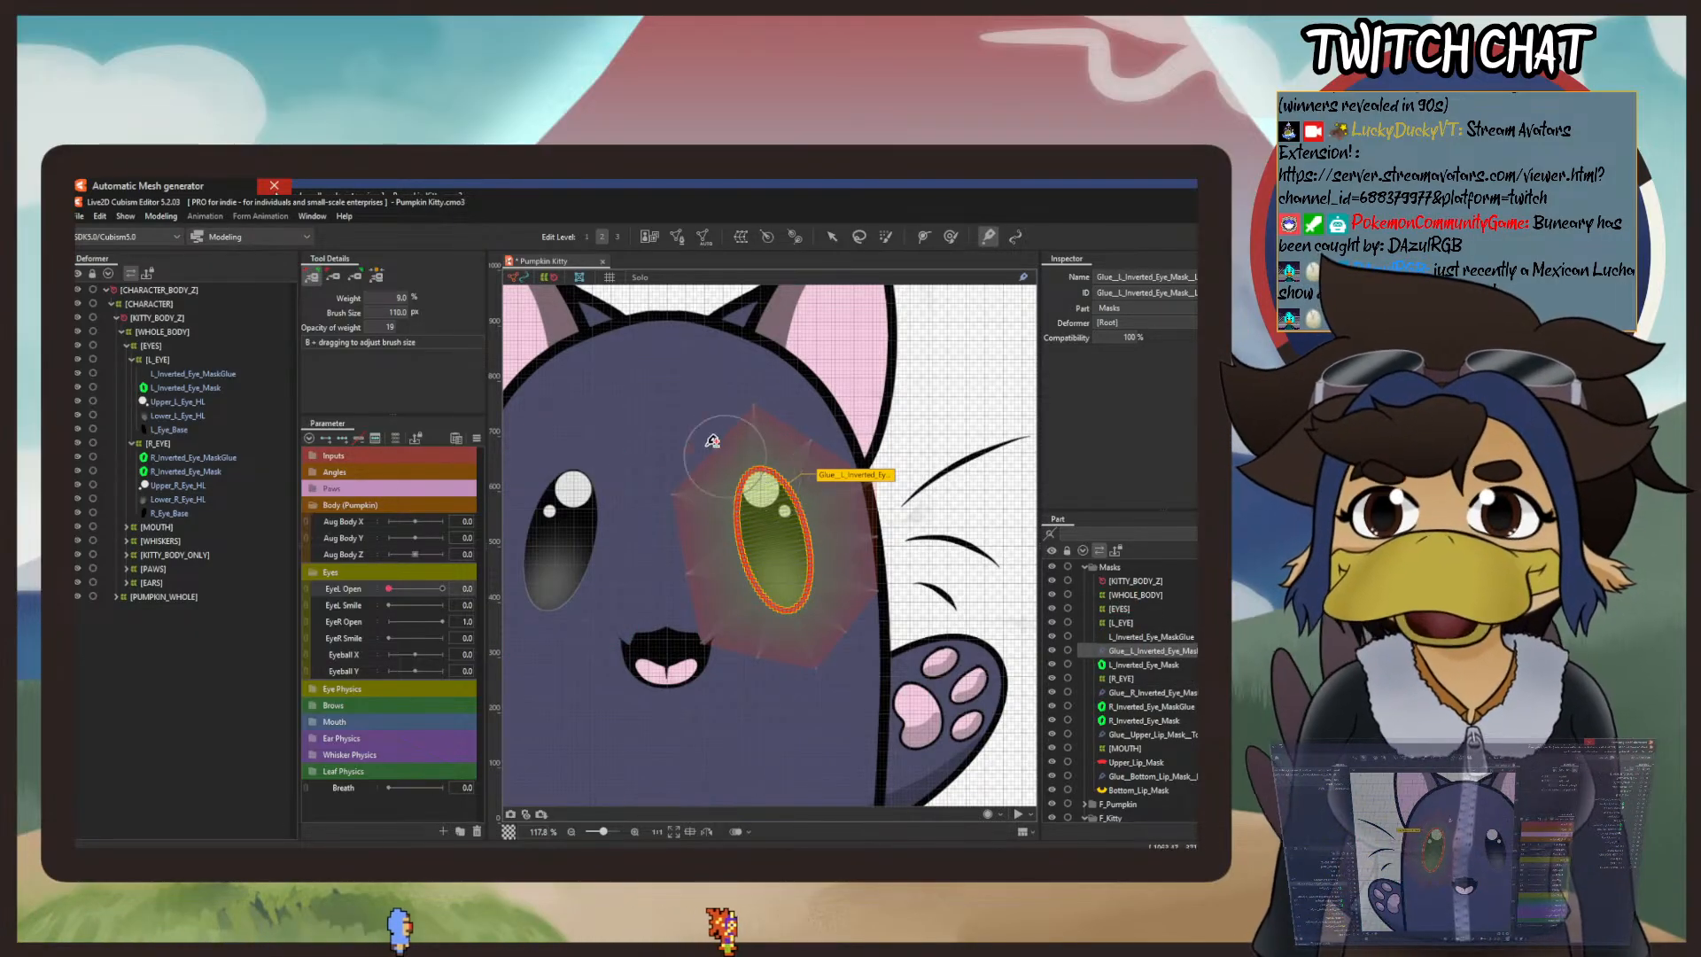
# Step: Paint the left eye mask glue's weights entirely red around the eye with the 110 px glue brush
pyautogui.press('shift')
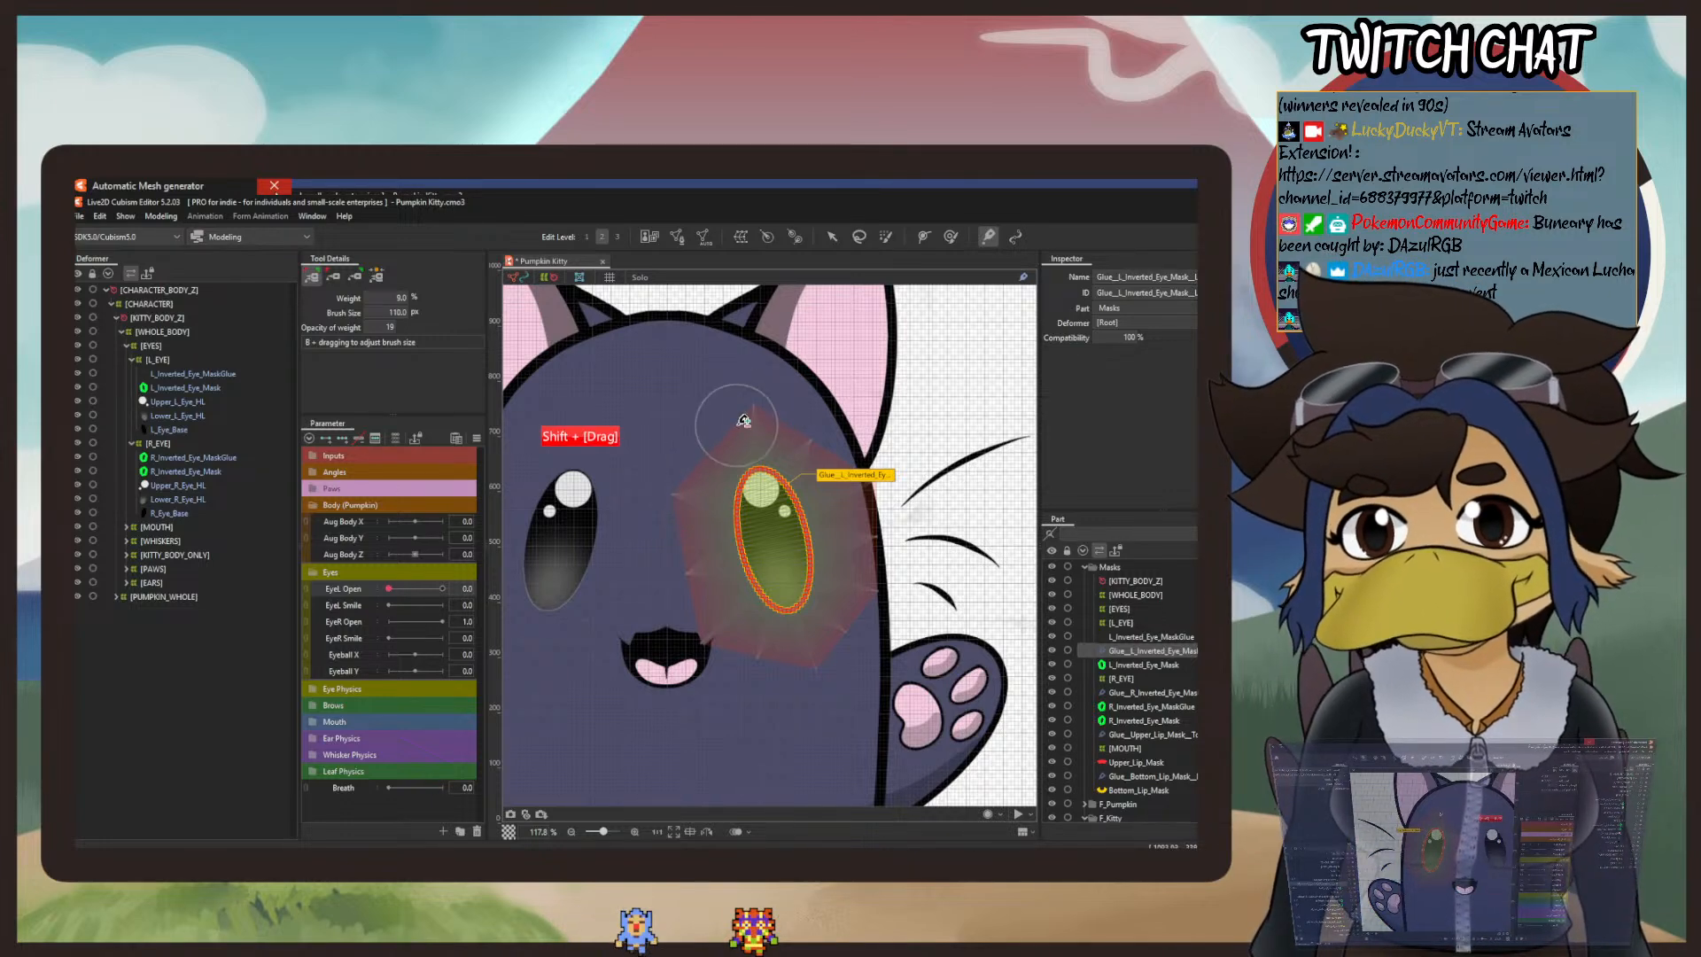
pyautogui.moveTo(759, 464)
pyautogui.mouseDown()
pyautogui.moveTo(764, 576)
pyautogui.moveTo(779, 485)
pyautogui.moveTo(753, 518)
pyautogui.moveTo(785, 515)
pyautogui.moveTo(764, 571)
pyautogui.moveTo(779, 499)
pyautogui.moveTo(806, 594)
pyautogui.moveTo(747, 490)
pyautogui.moveTo(796, 609)
pyautogui.moveTo(766, 509)
pyautogui.moveTo(814, 587)
pyautogui.moveTo(757, 533)
pyautogui.moveTo(812, 519)
pyautogui.moveTo(782, 592)
pyautogui.moveTo(766, 495)
pyautogui.moveTo(775, 603)
pyautogui.moveTo(743, 482)
pyautogui.moveTo(818, 581)
pyautogui.moveTo(747, 493)
pyautogui.moveTo(813, 558)
pyautogui.moveTo(732, 489)
pyautogui.moveTo(797, 579)
pyautogui.moveTo(726, 502)
pyautogui.moveTo(795, 530)
pyautogui.mouseUp()
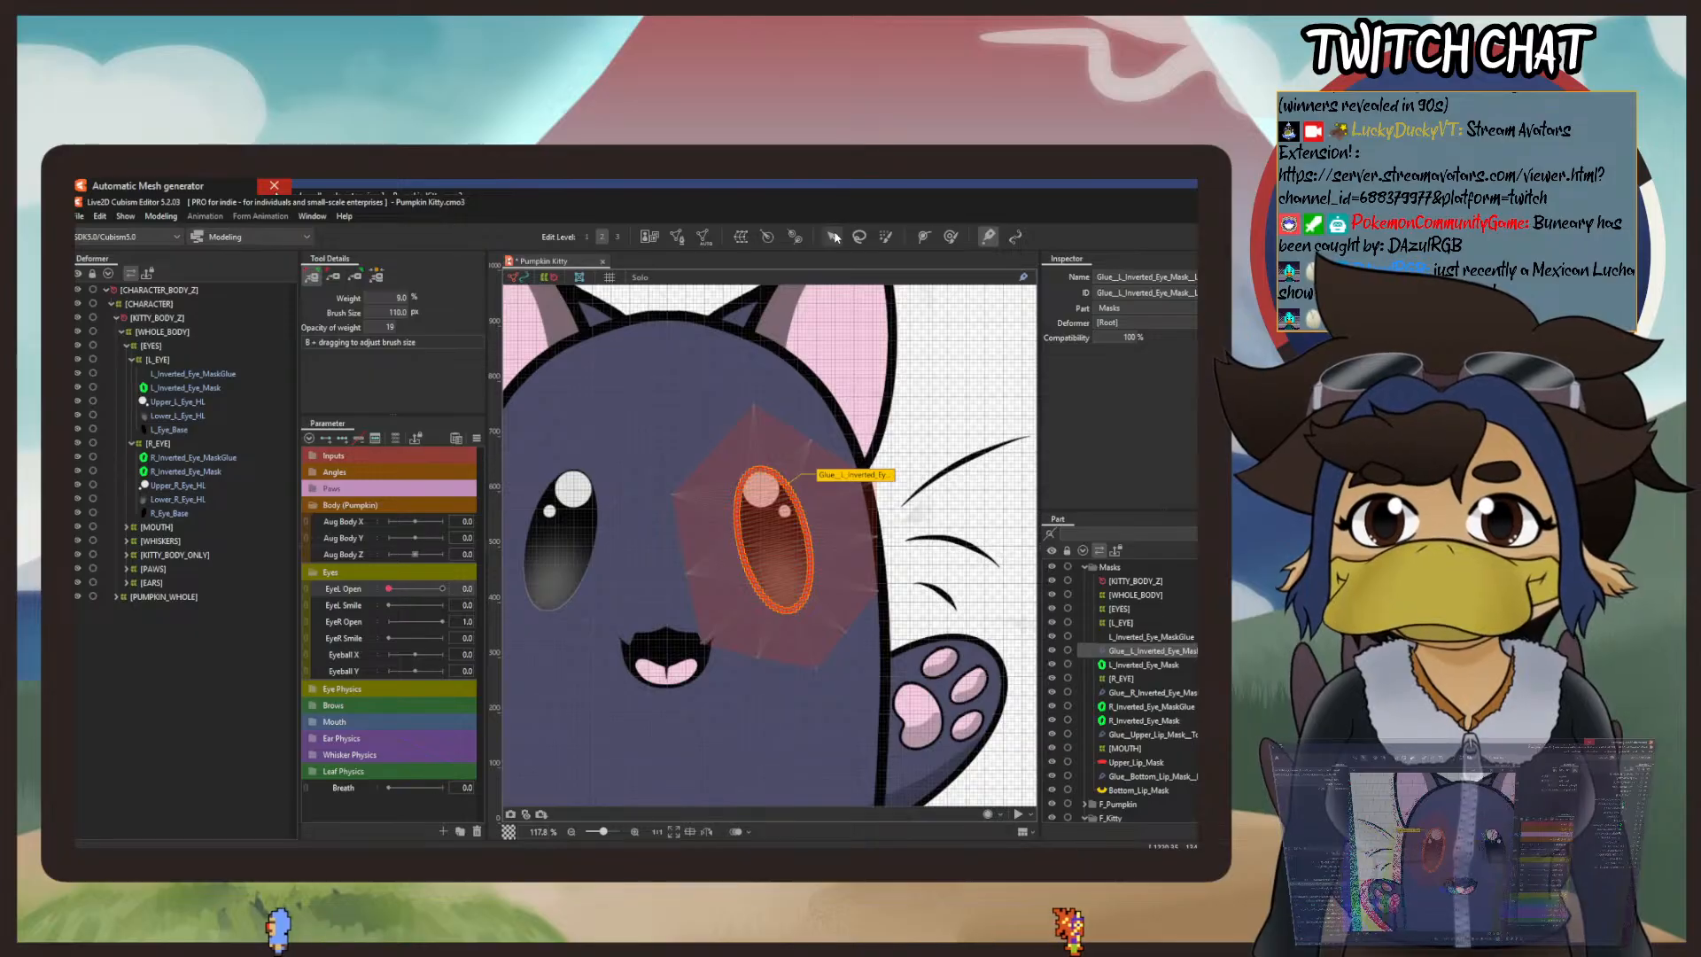
pyautogui.moveTo(681, 489)
pyautogui.mouseDown()
pyautogui.moveTo(671, 527)
pyautogui.moveTo(672, 466)
pyautogui.moveTo(656, 595)
pyautogui.moveTo(661, 459)
pyautogui.moveTo(683, 682)
pyautogui.moveTo(651, 460)
pyautogui.moveTo(699, 677)
pyautogui.moveTo(681, 452)
pyautogui.mouseUp()
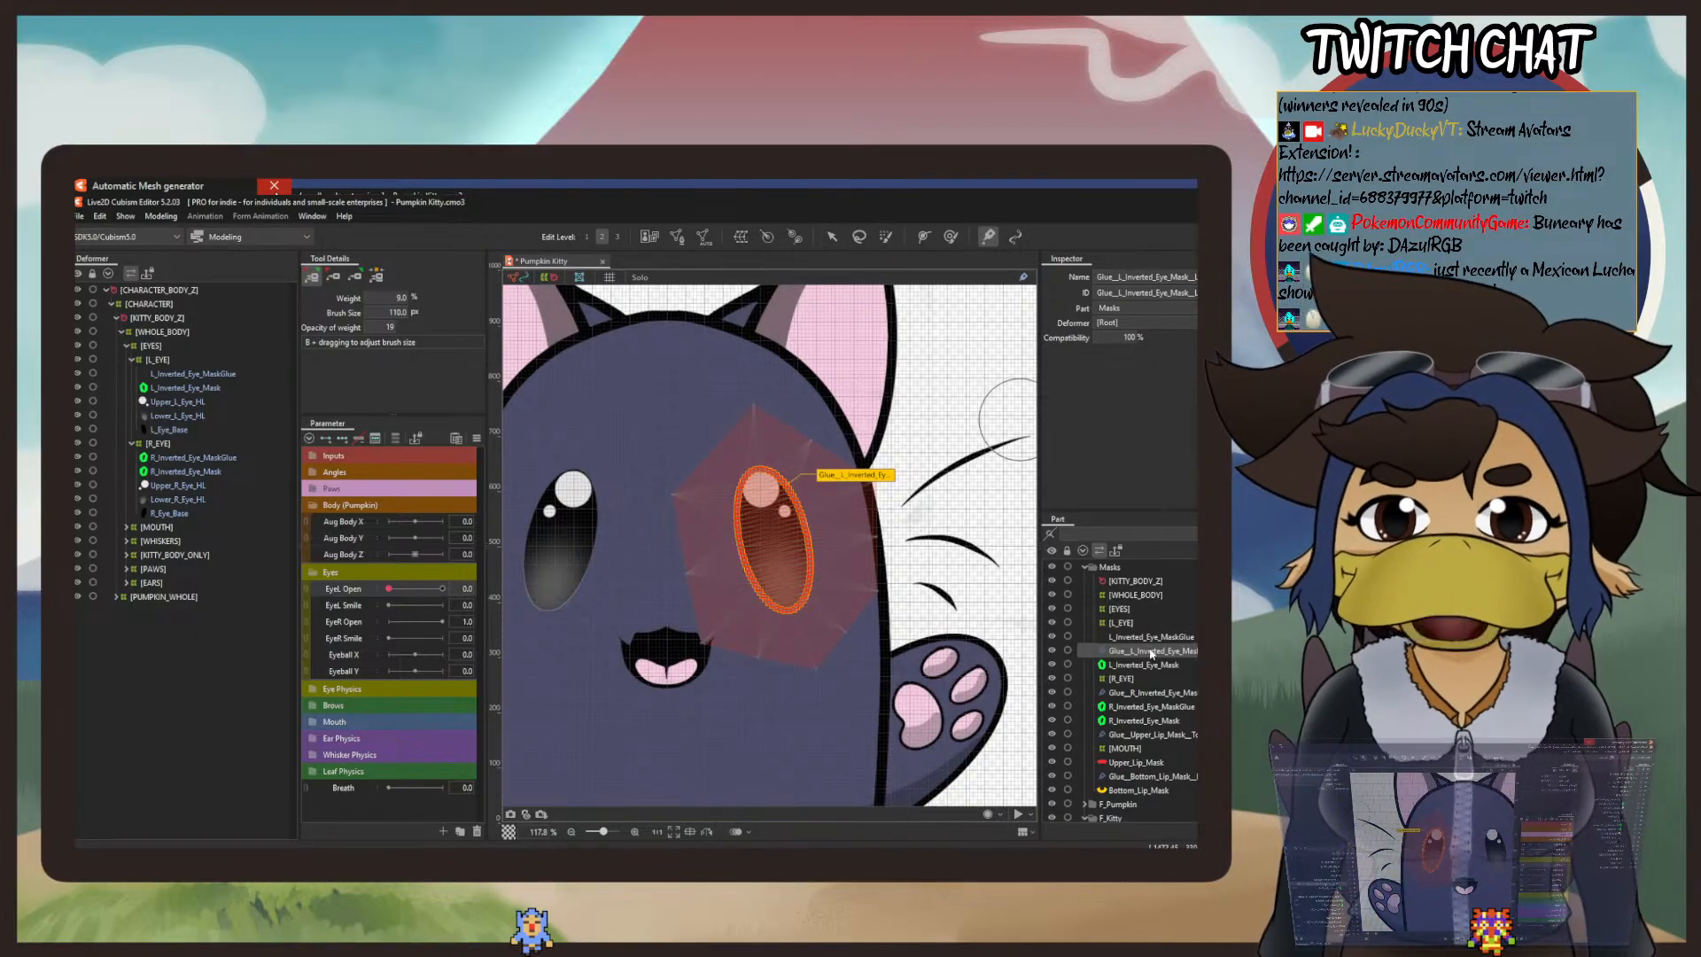
pyautogui.click(832, 238)
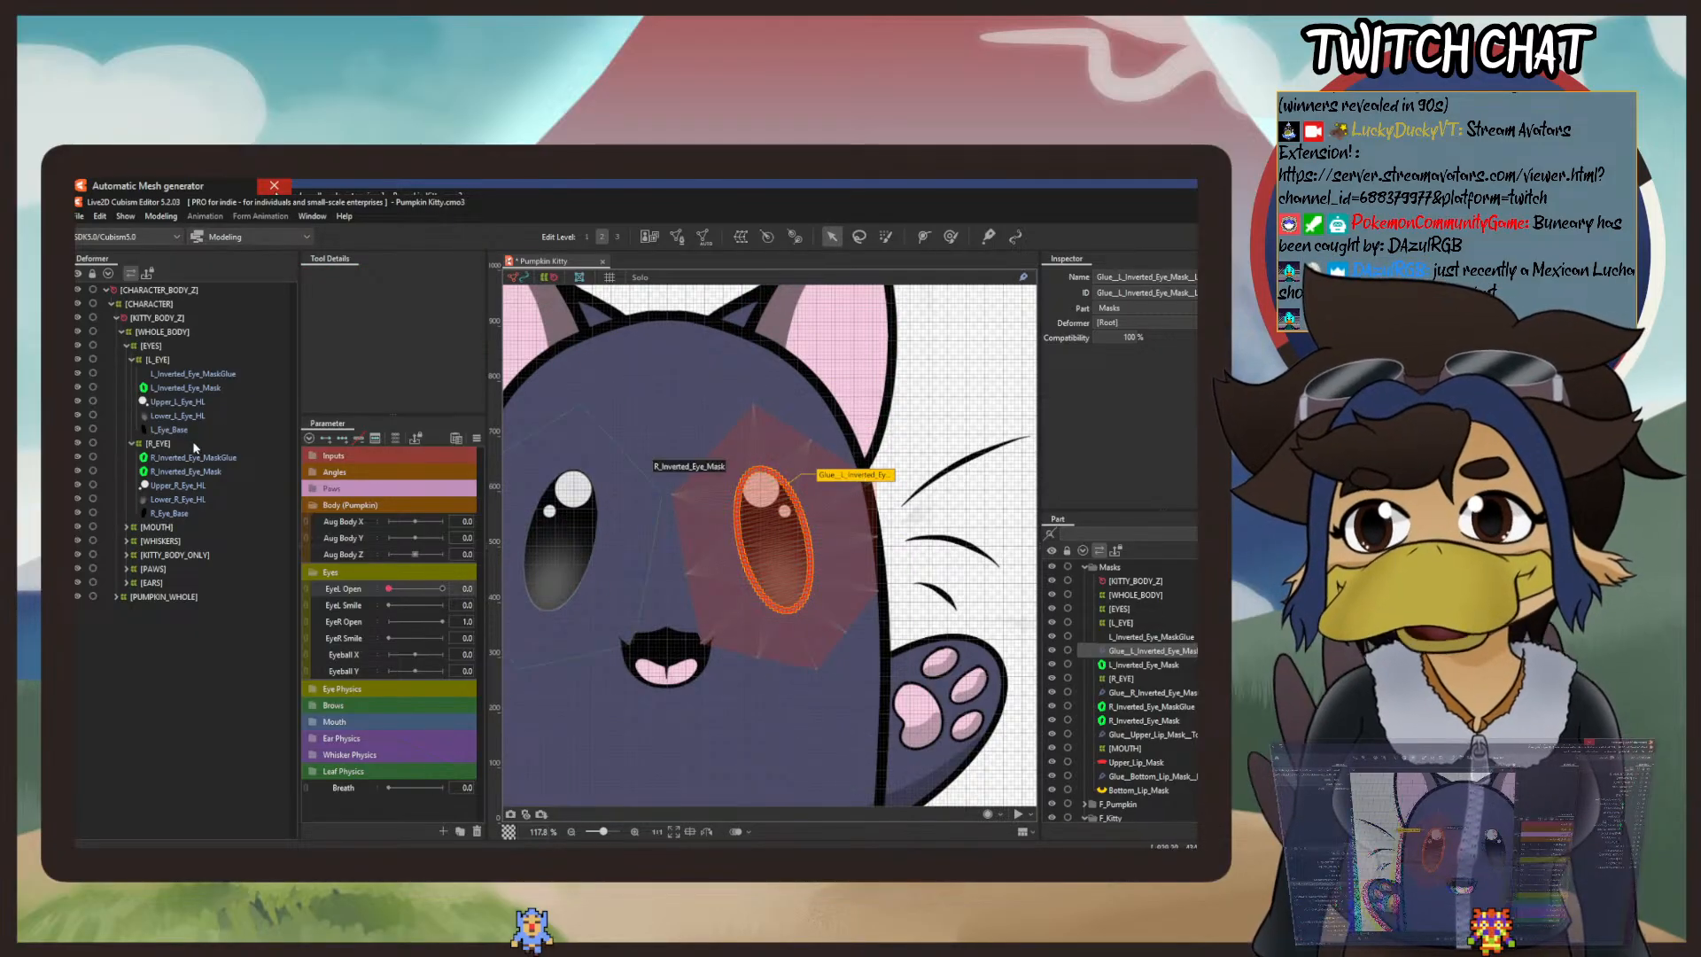
# Step: Test L_Inverted_Eye_MaskGlue with the 144.6 px deform brush, and undo the last changes
pyautogui.click(183, 388)
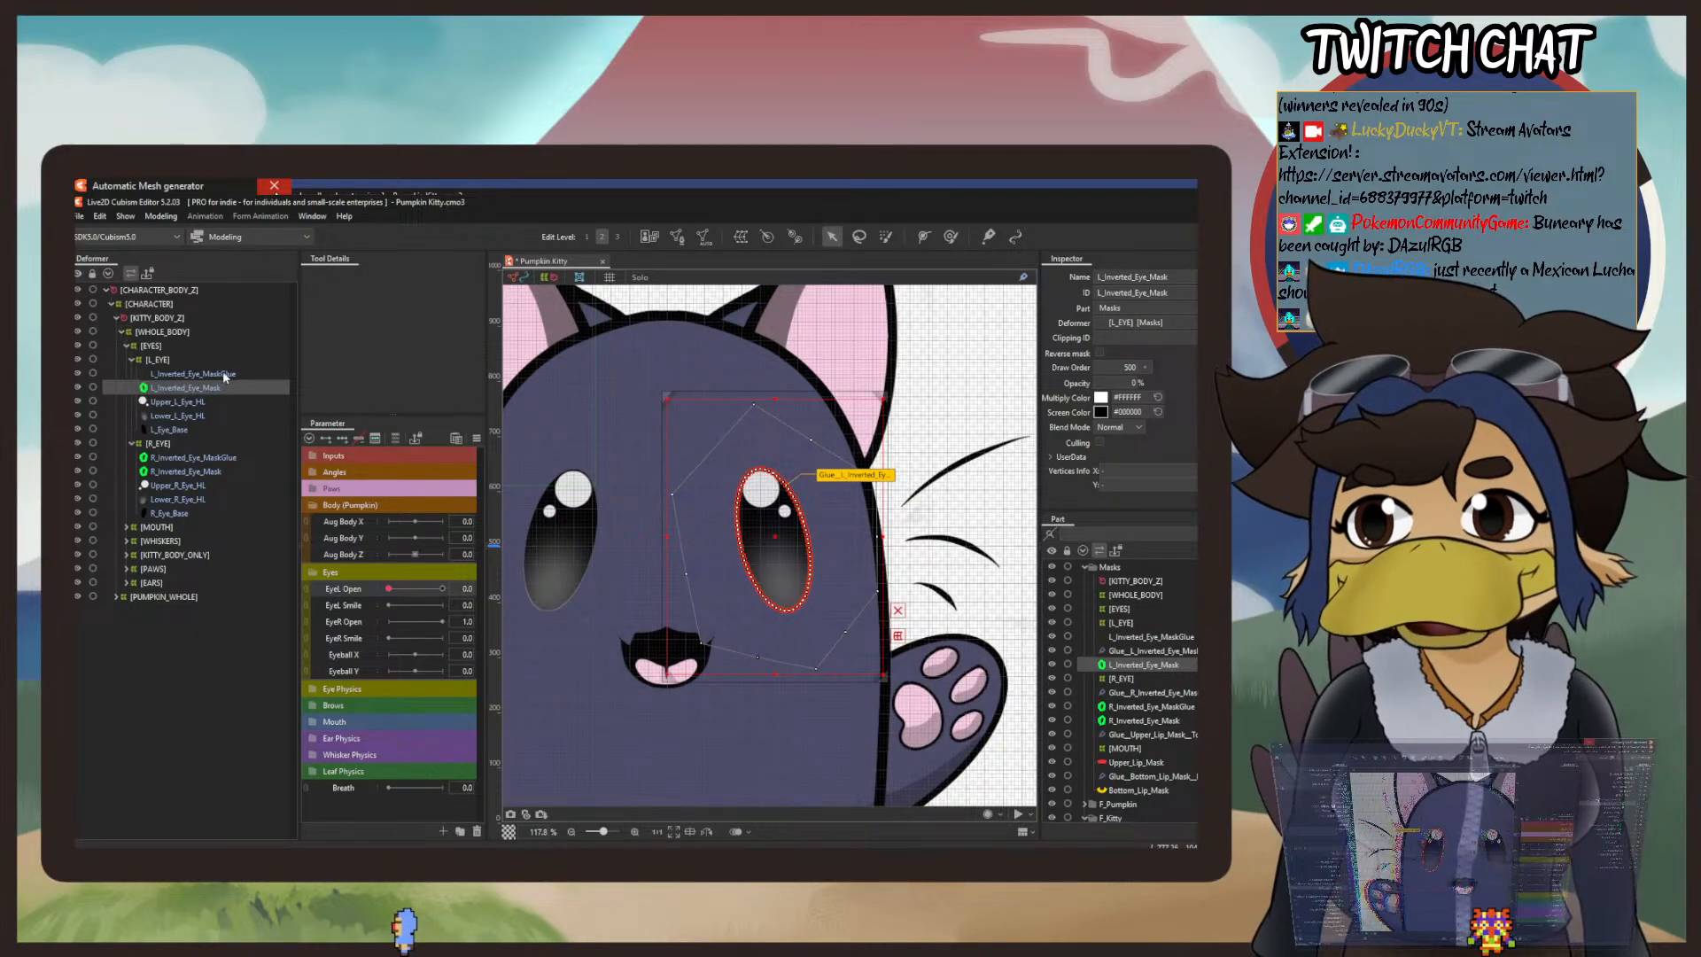
pyautogui.click(224, 374)
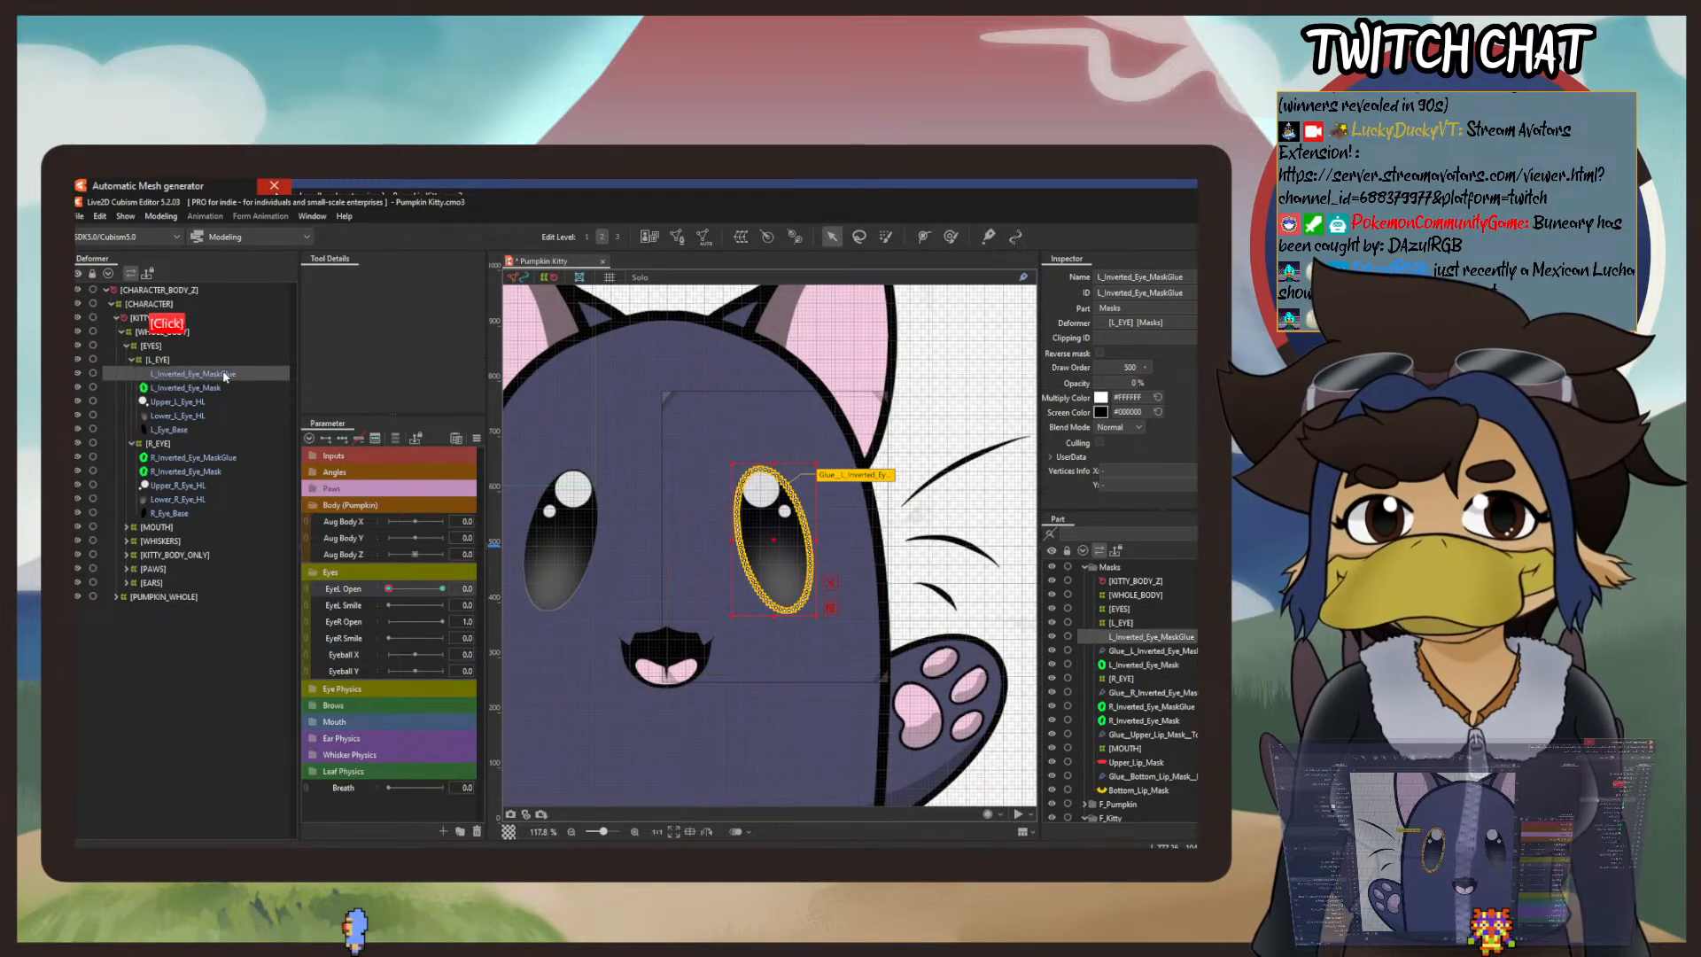
pyautogui.click(952, 236)
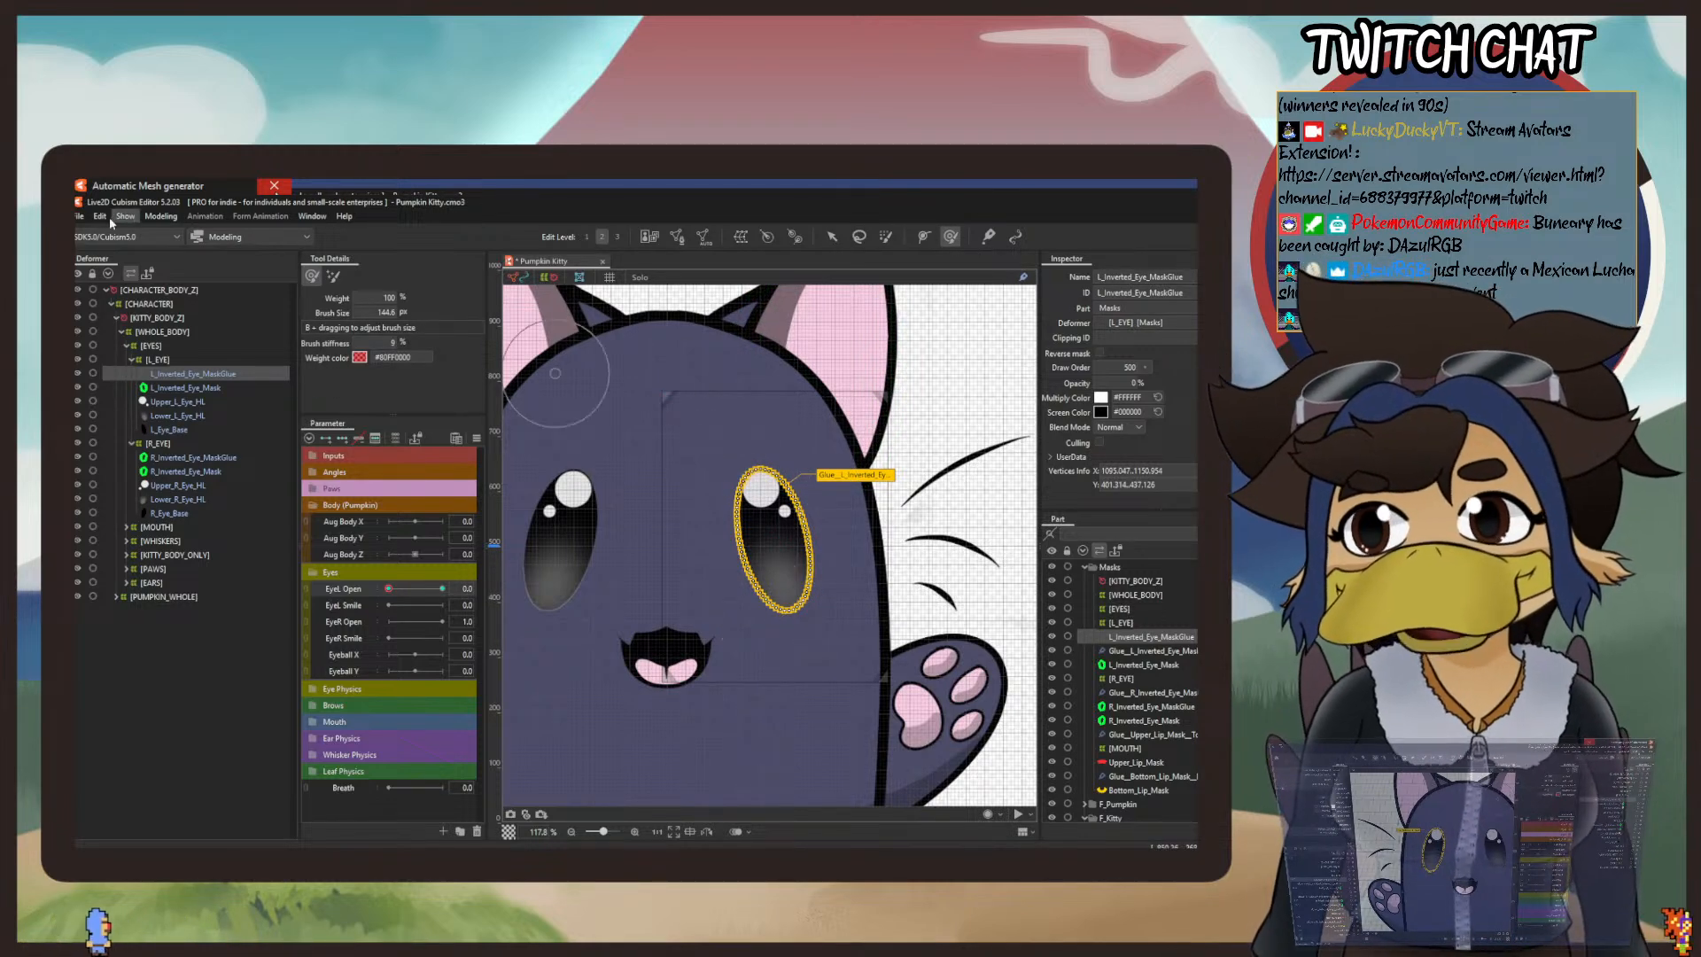
pyautogui.click(100, 218)
pyautogui.click(110, 233)
pyautogui.click(96, 217)
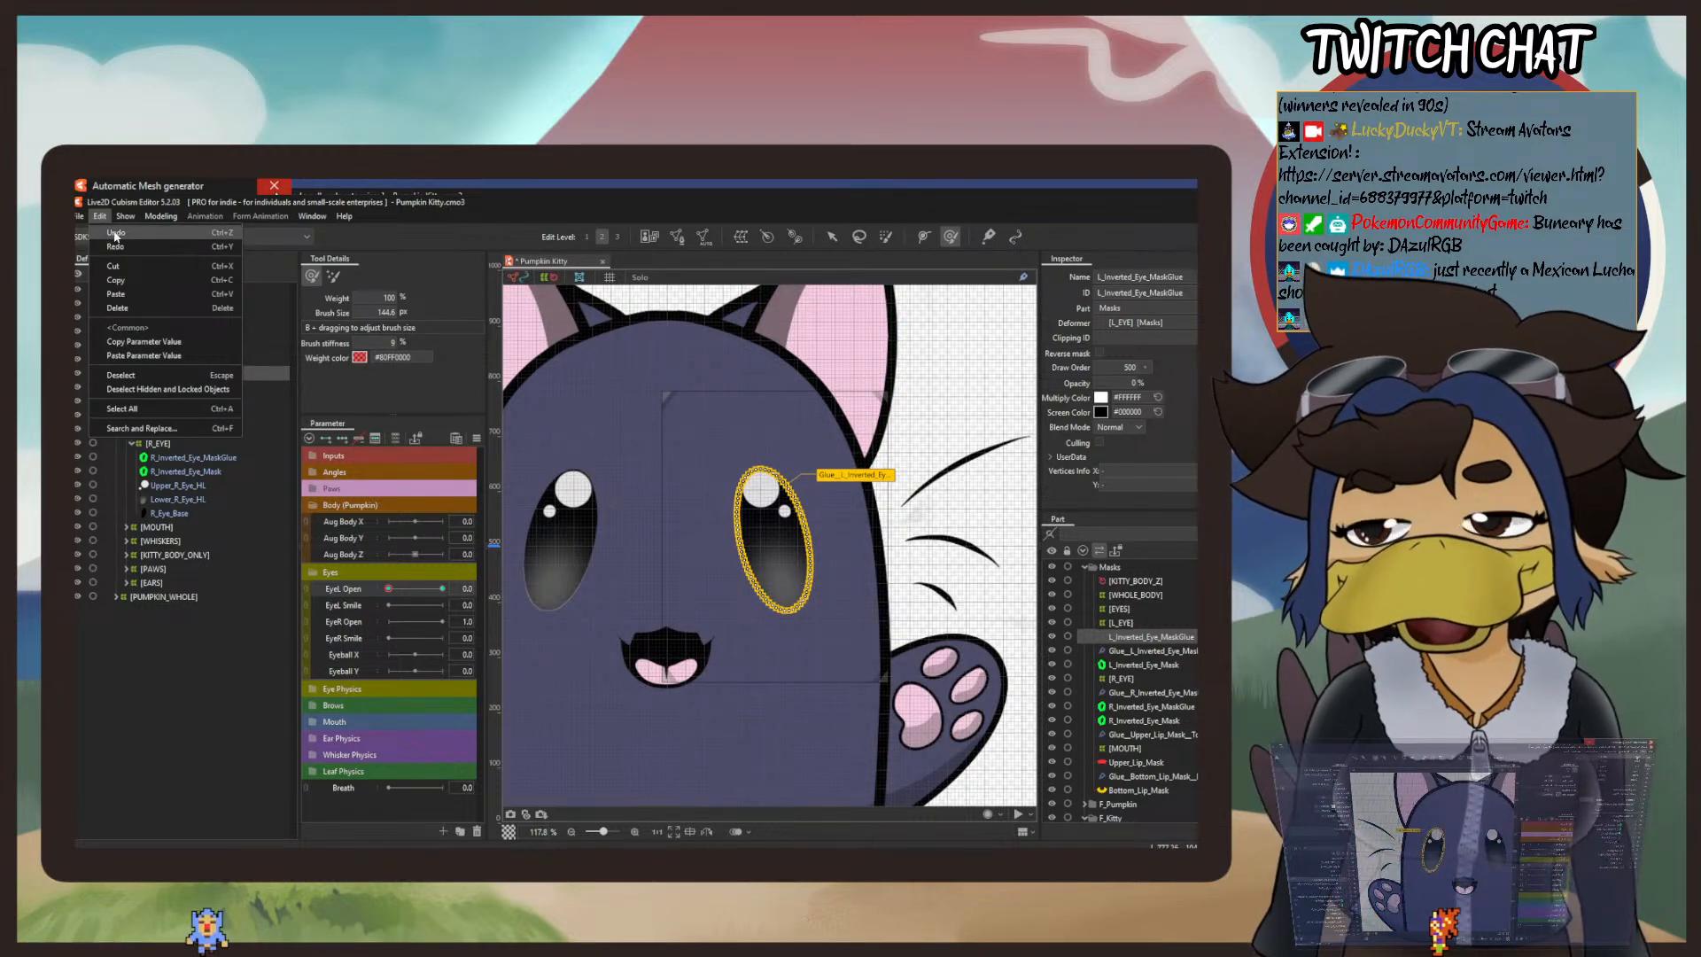
pyautogui.click(116, 234)
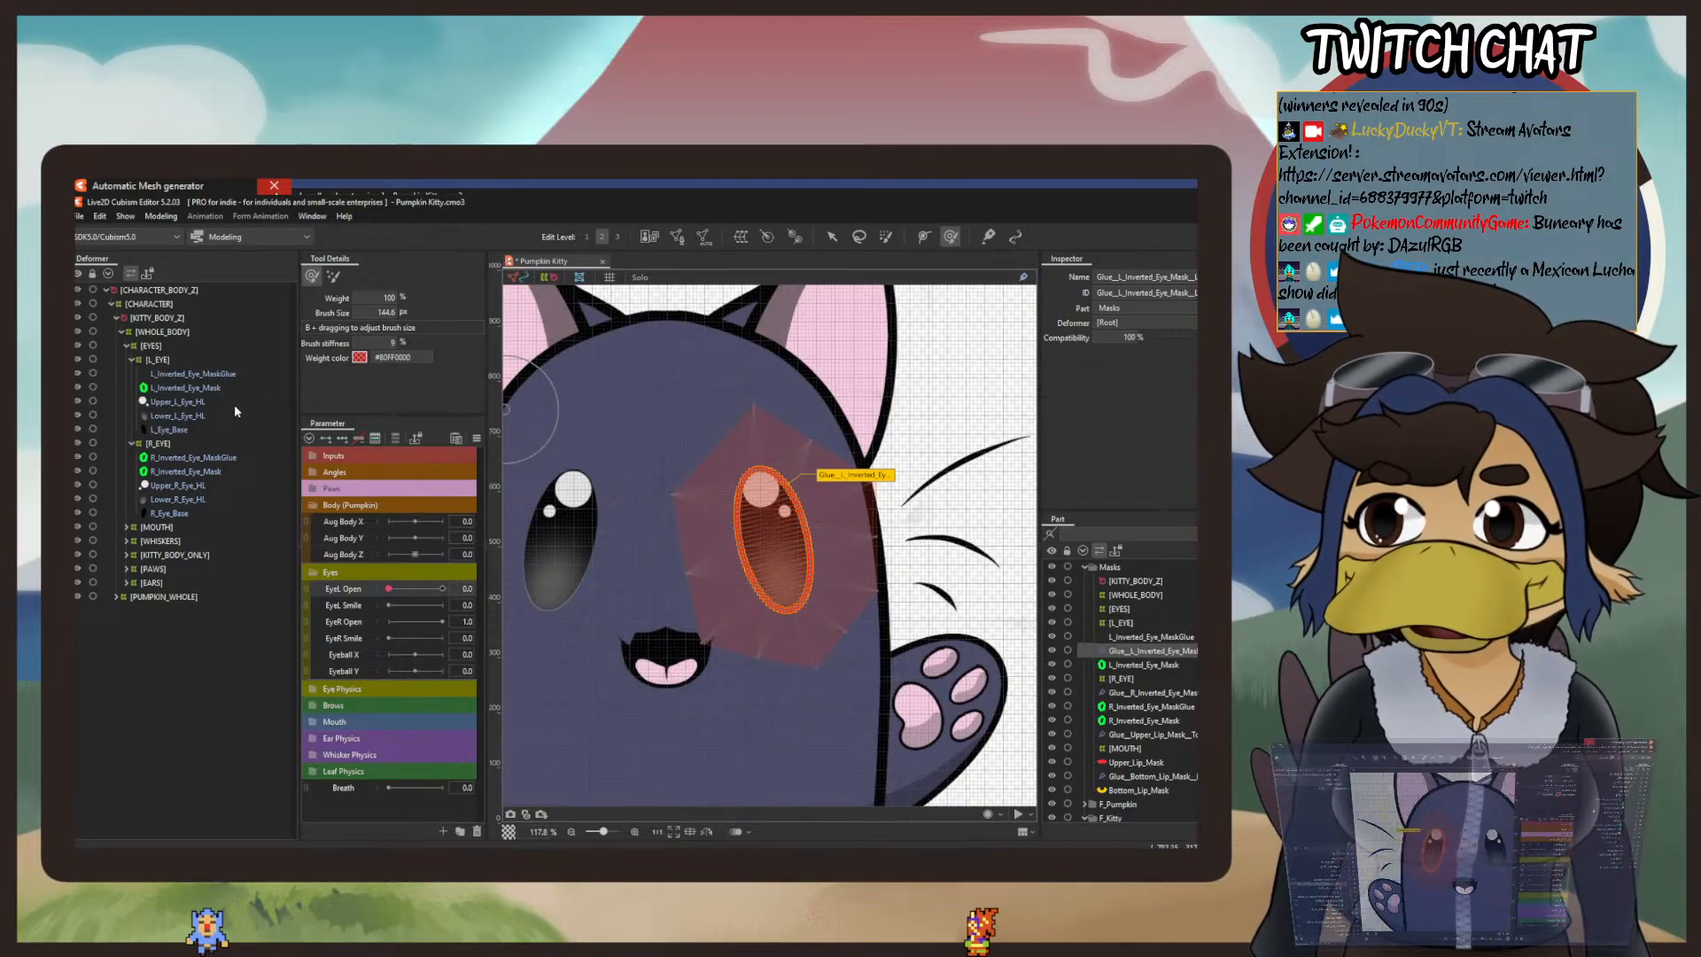
pyautogui.click(831, 235)
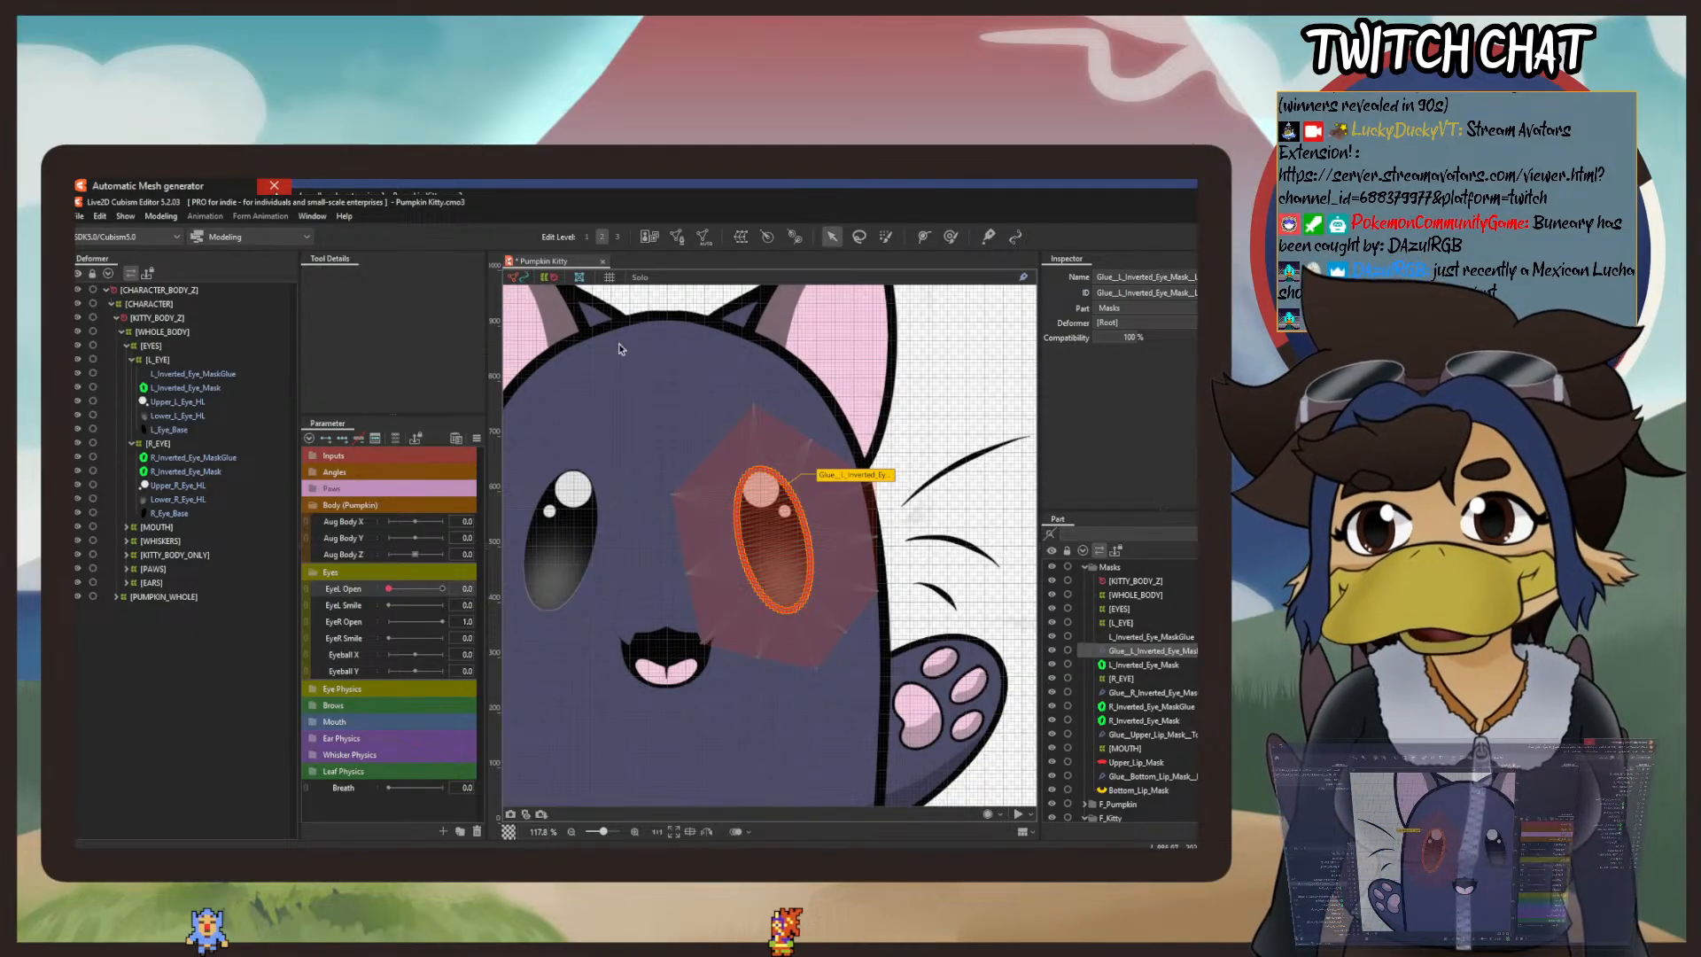
# Step: Compare the left and right inverted eye mask objects, and inspect the mesh of R_Inverted_Eye_MaskGlue without changing it
pyautogui.click(199, 458)
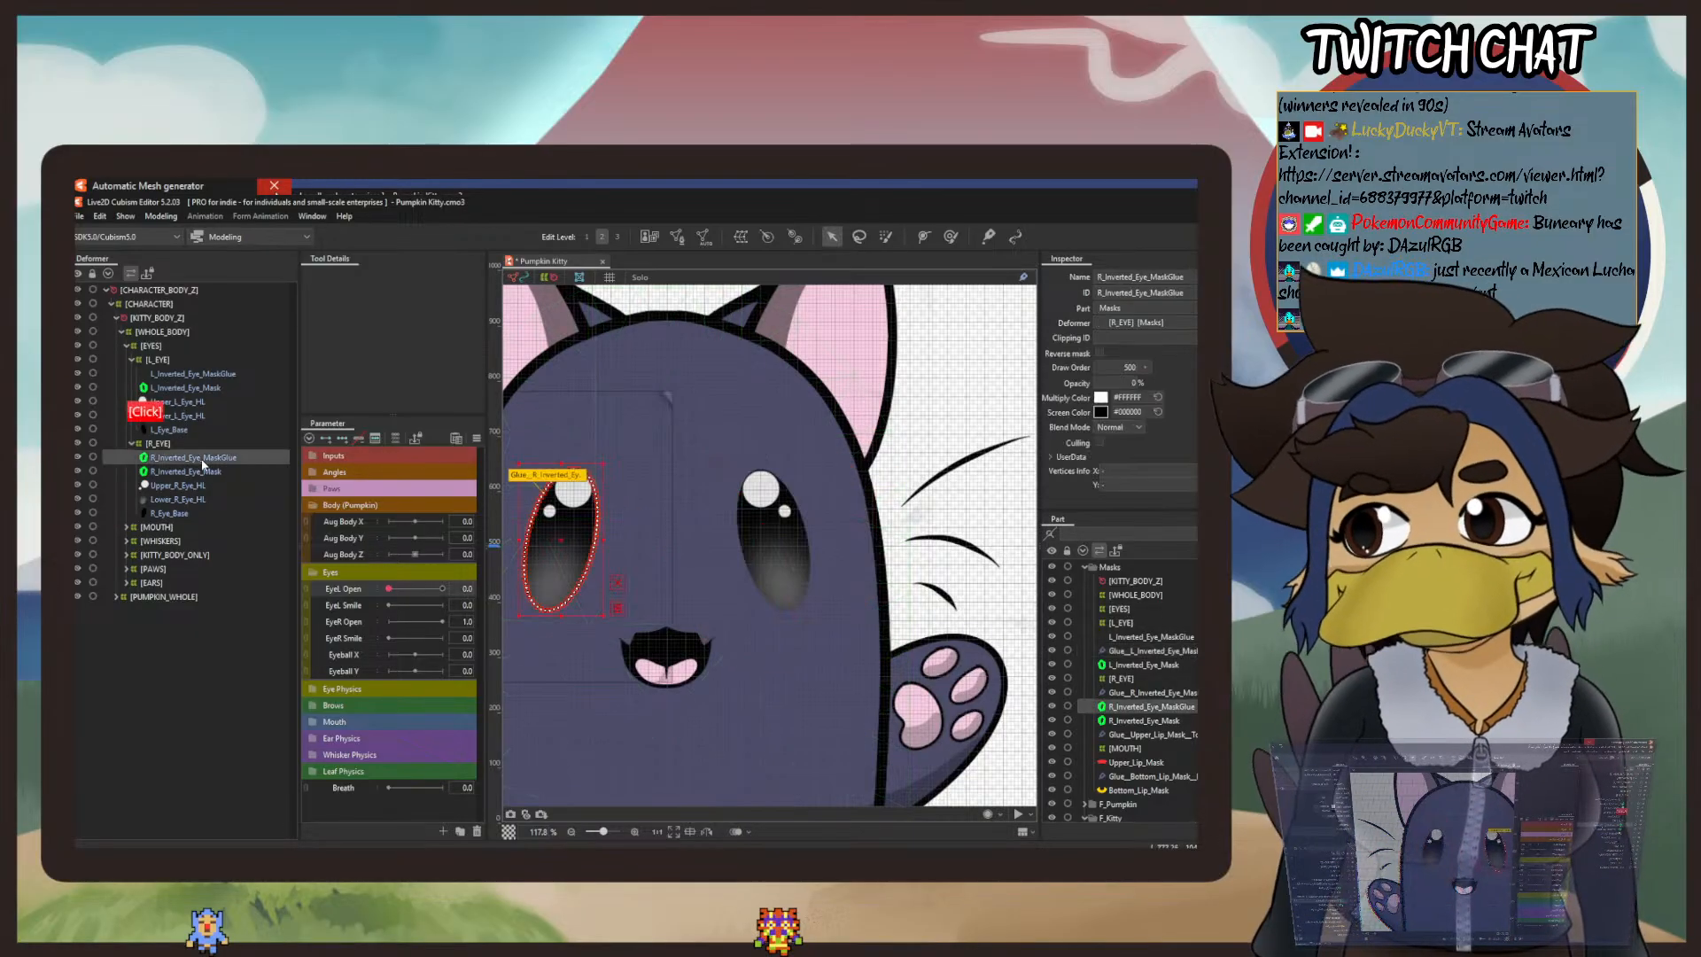
pyautogui.moveTo(298, 390); pyautogui.dragTo(347, 390)
pyautogui.click(194, 375)
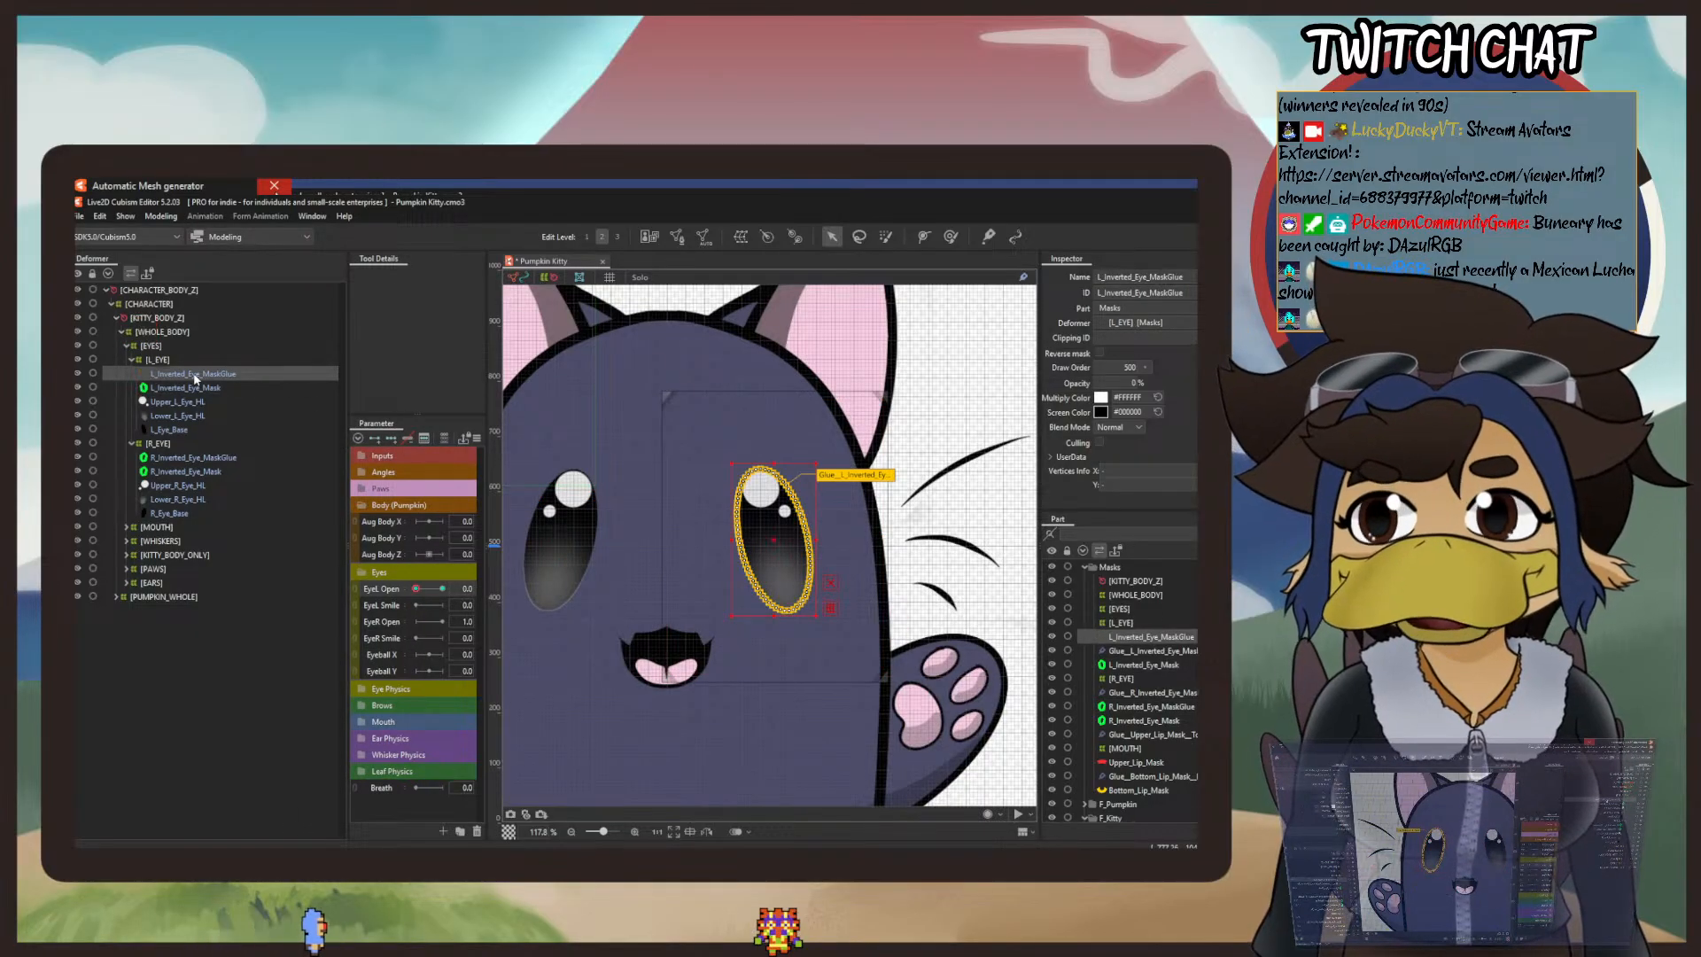
pyautogui.click(191, 388)
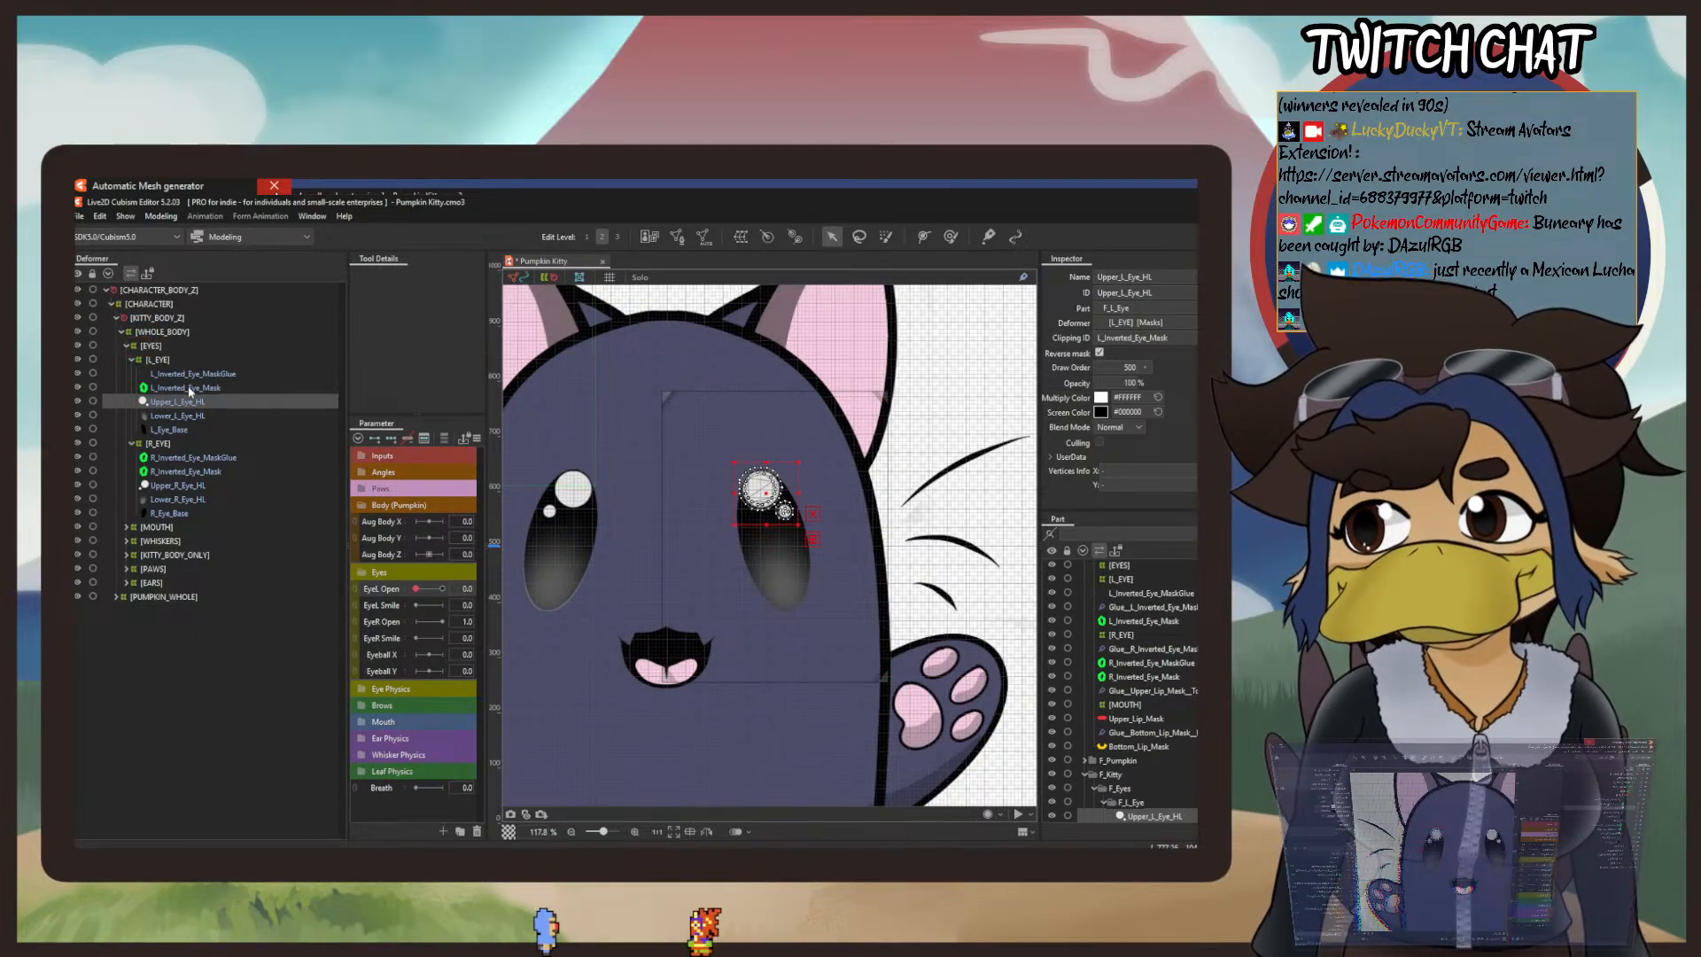
pyautogui.click(190, 375)
pyautogui.click(181, 459)
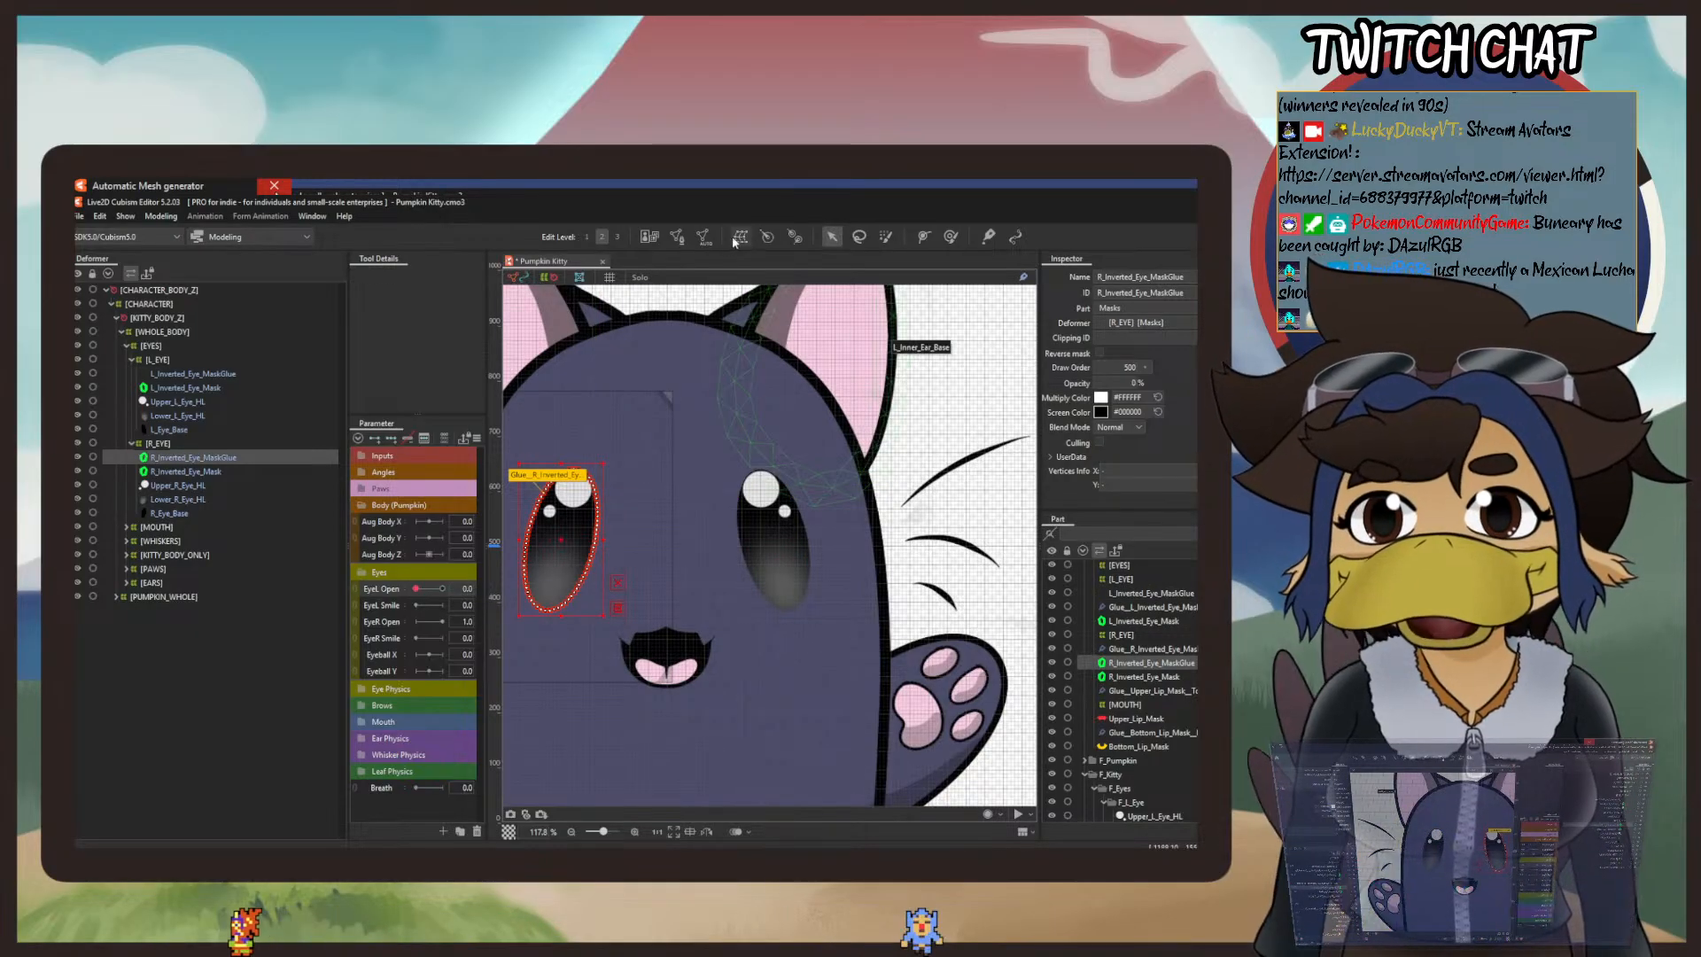
pyautogui.click(674, 237)
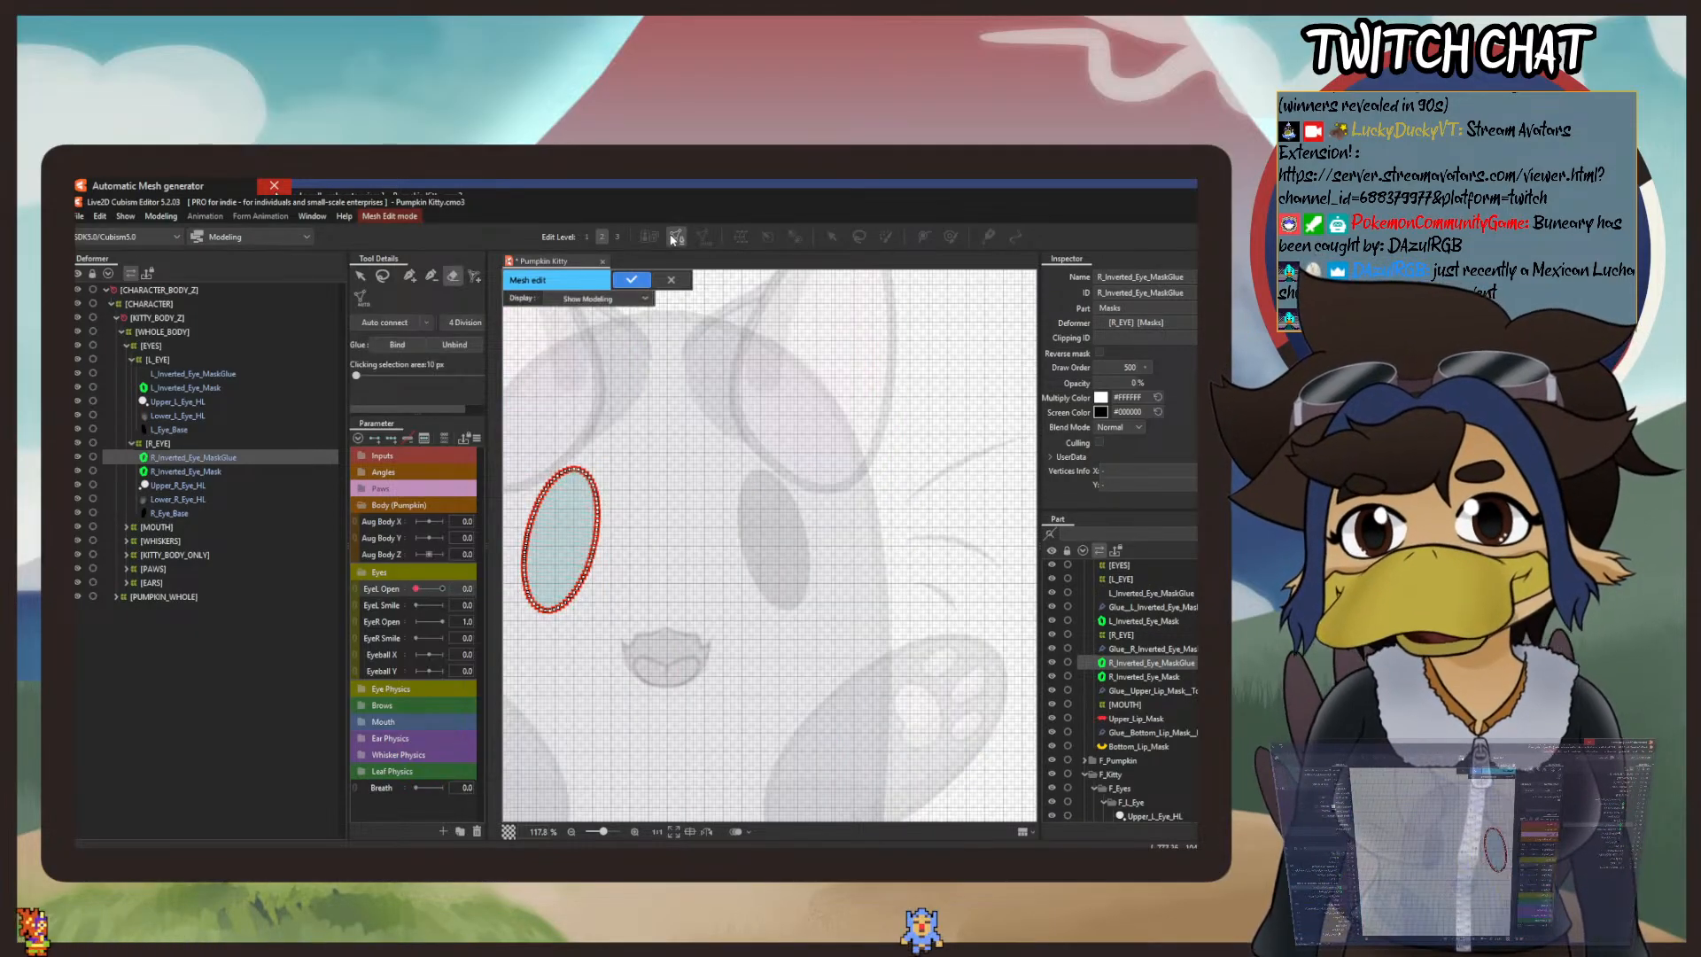
pyautogui.click(672, 282)
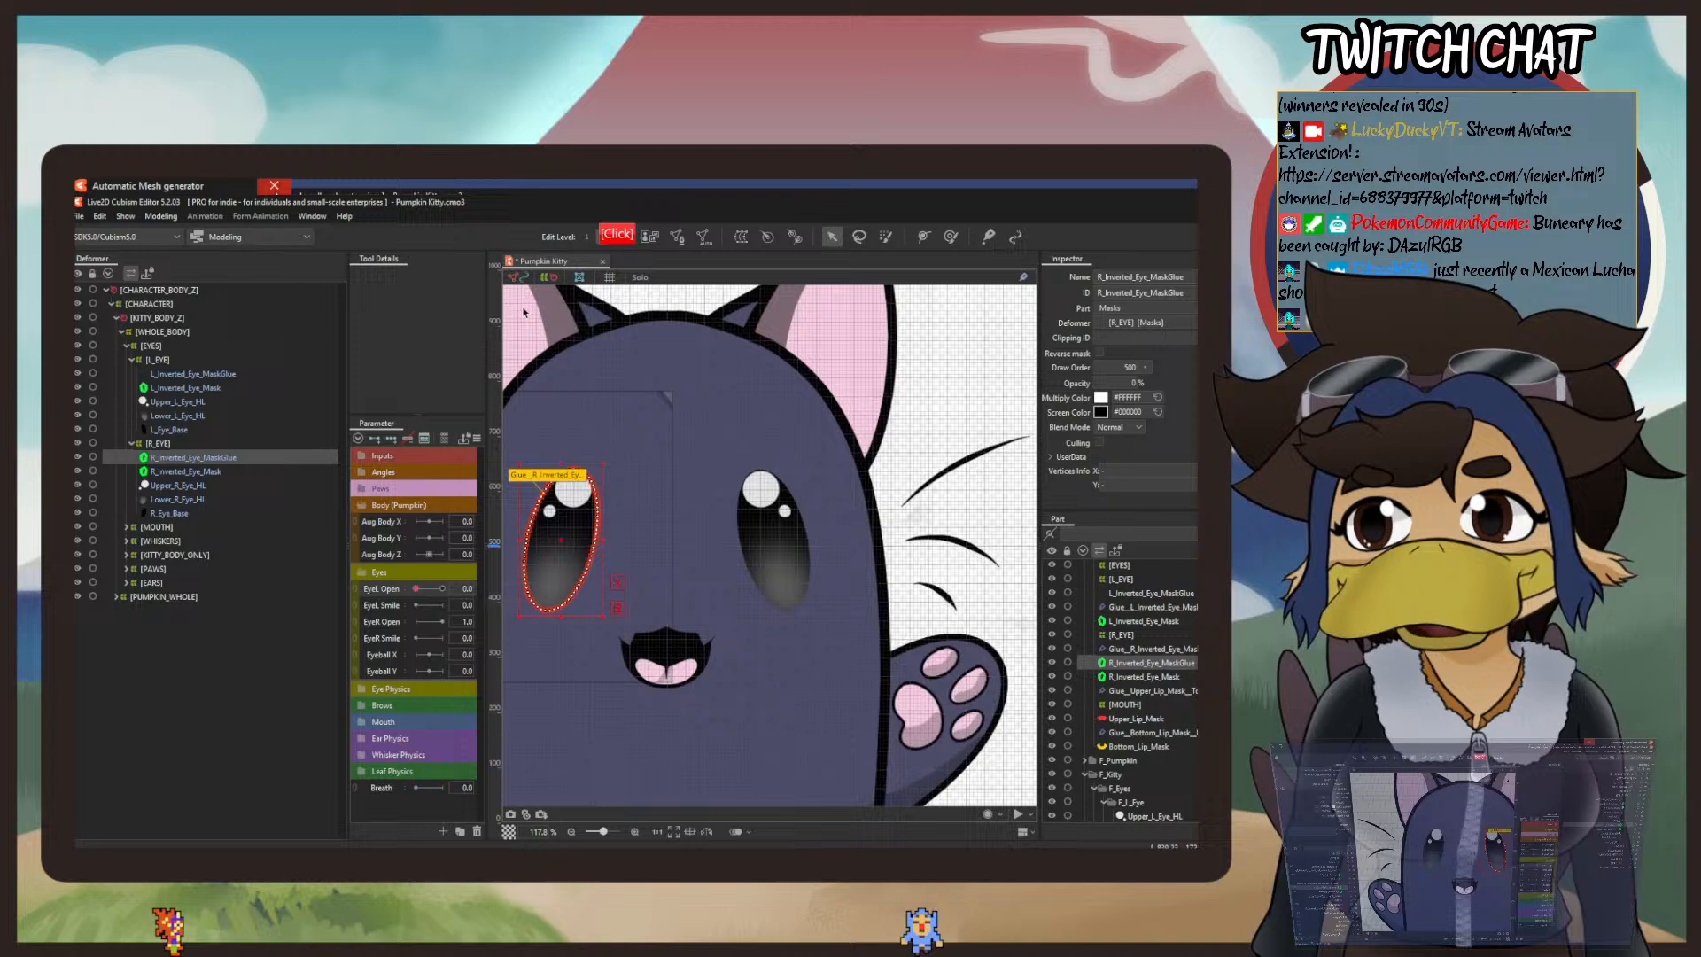
# Step: Delete the L_Inverted_Eye_MaskGlue object from the L_EYE deformer
pyautogui.click(187, 374)
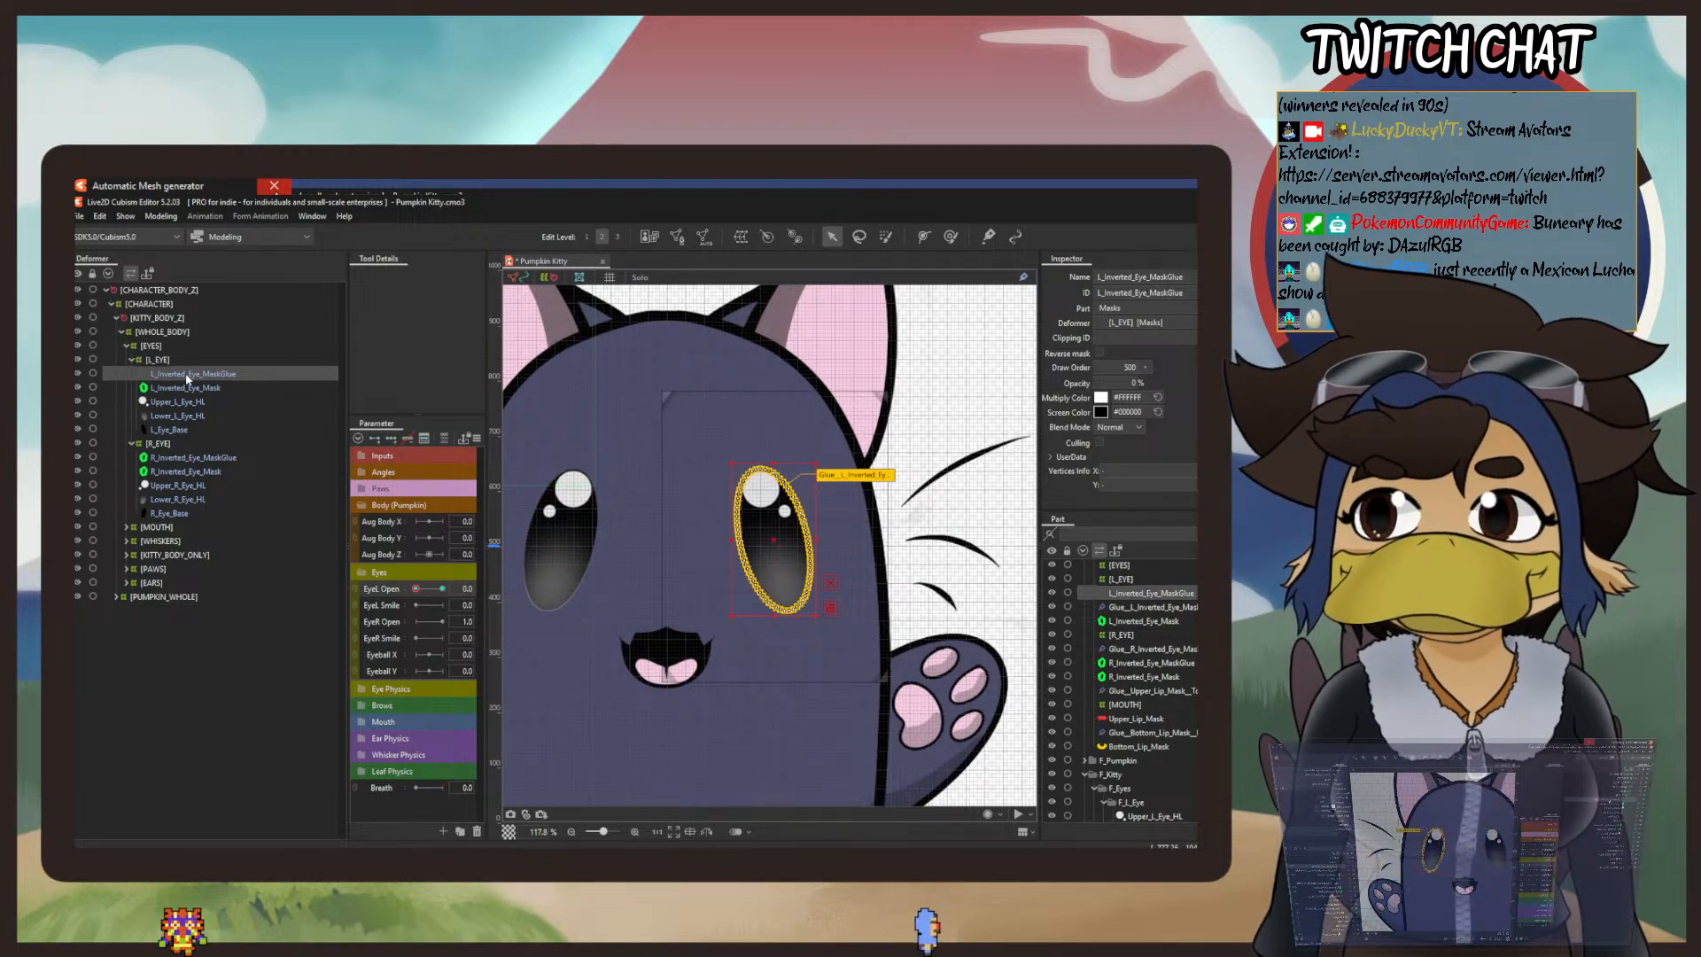
pyautogui.click(187, 389)
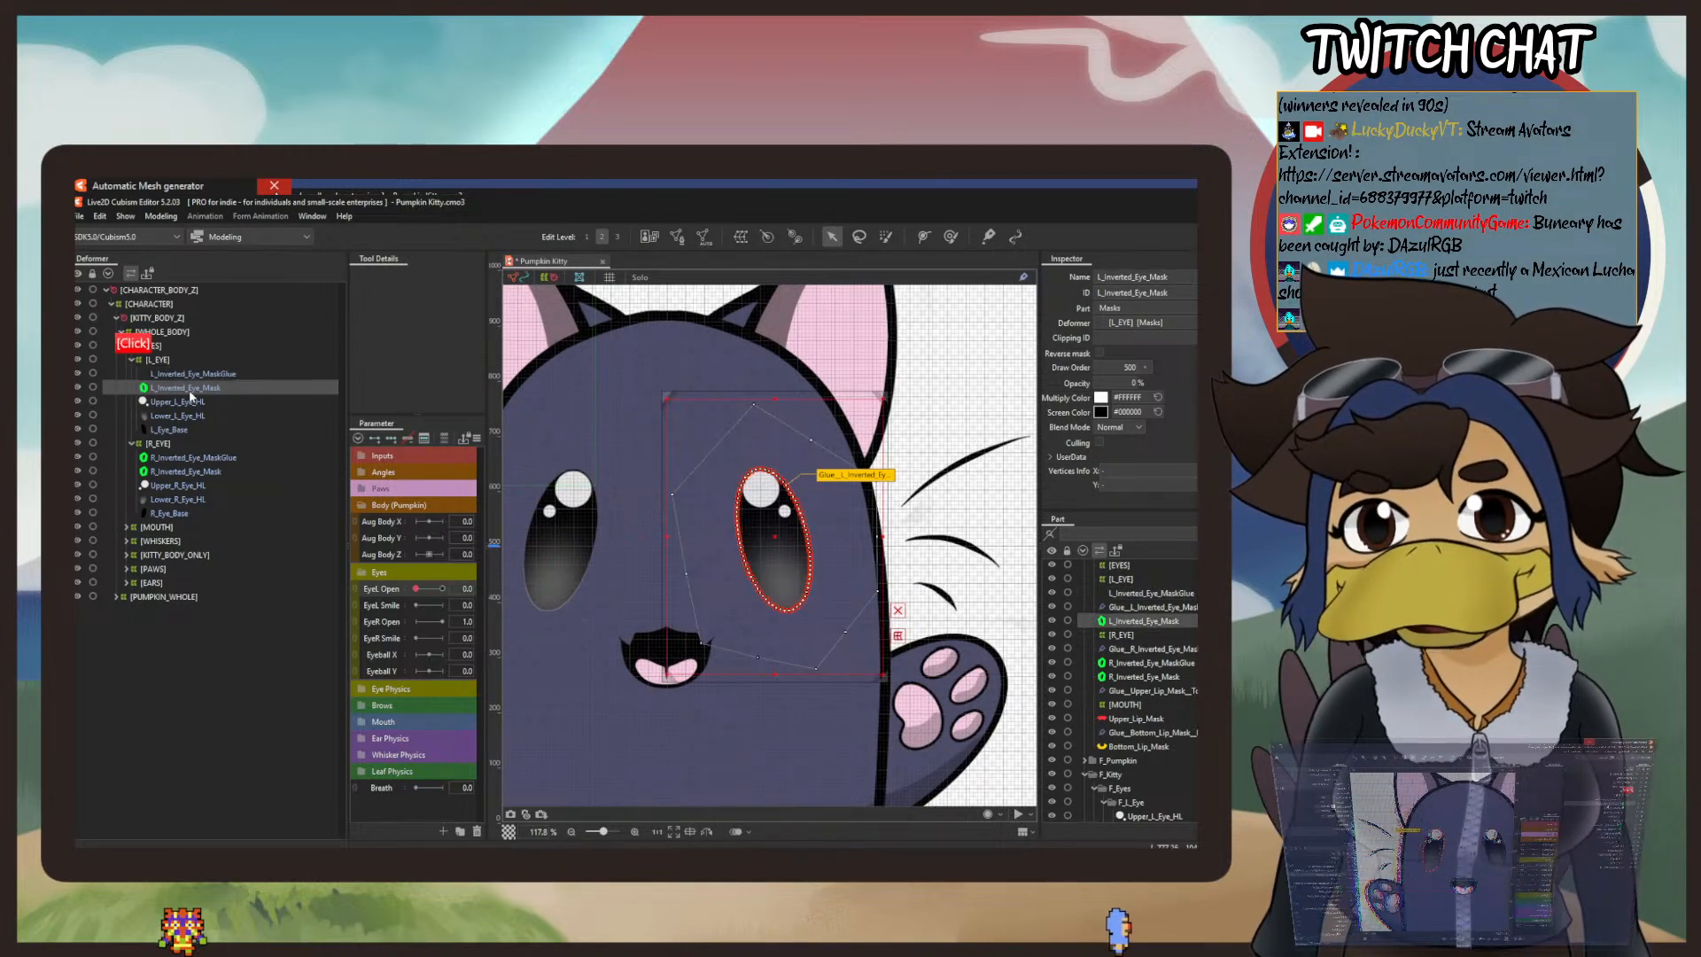
pyautogui.click(218, 373)
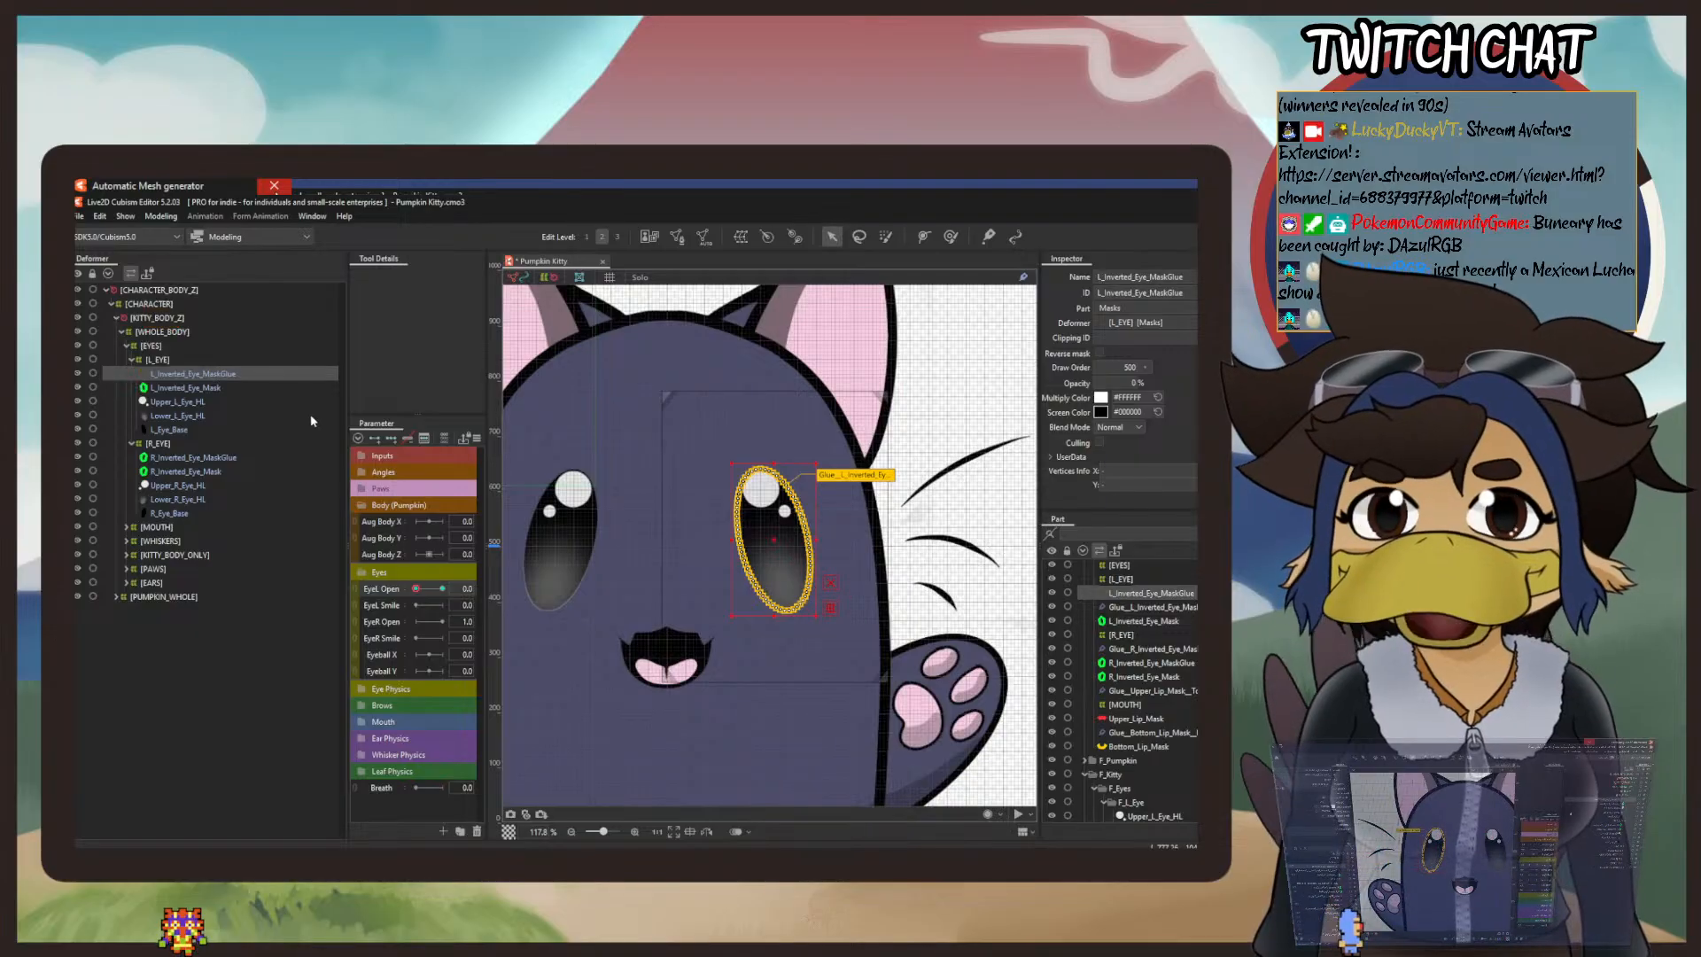
pyautogui.press('Delete')
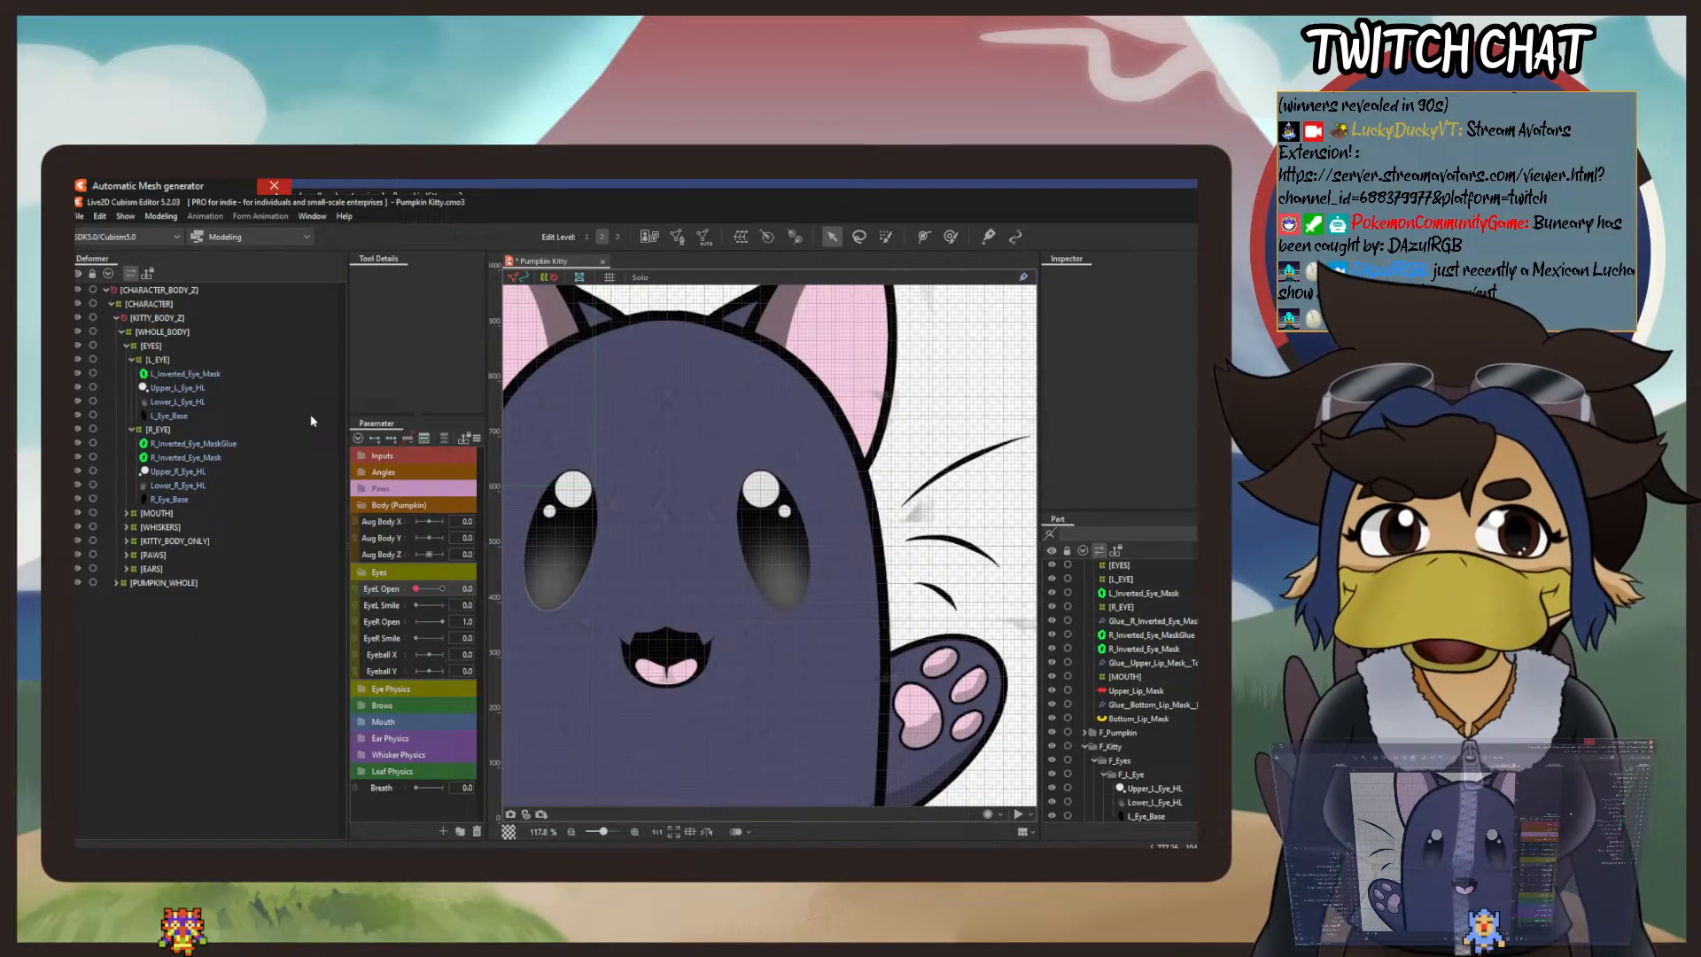
# Step: Duplicate L_Inverted_Eye_Mask, rename the copy L_Inverted_Eye_MaskGlue, and select both masks together
pyautogui.click(156, 372)
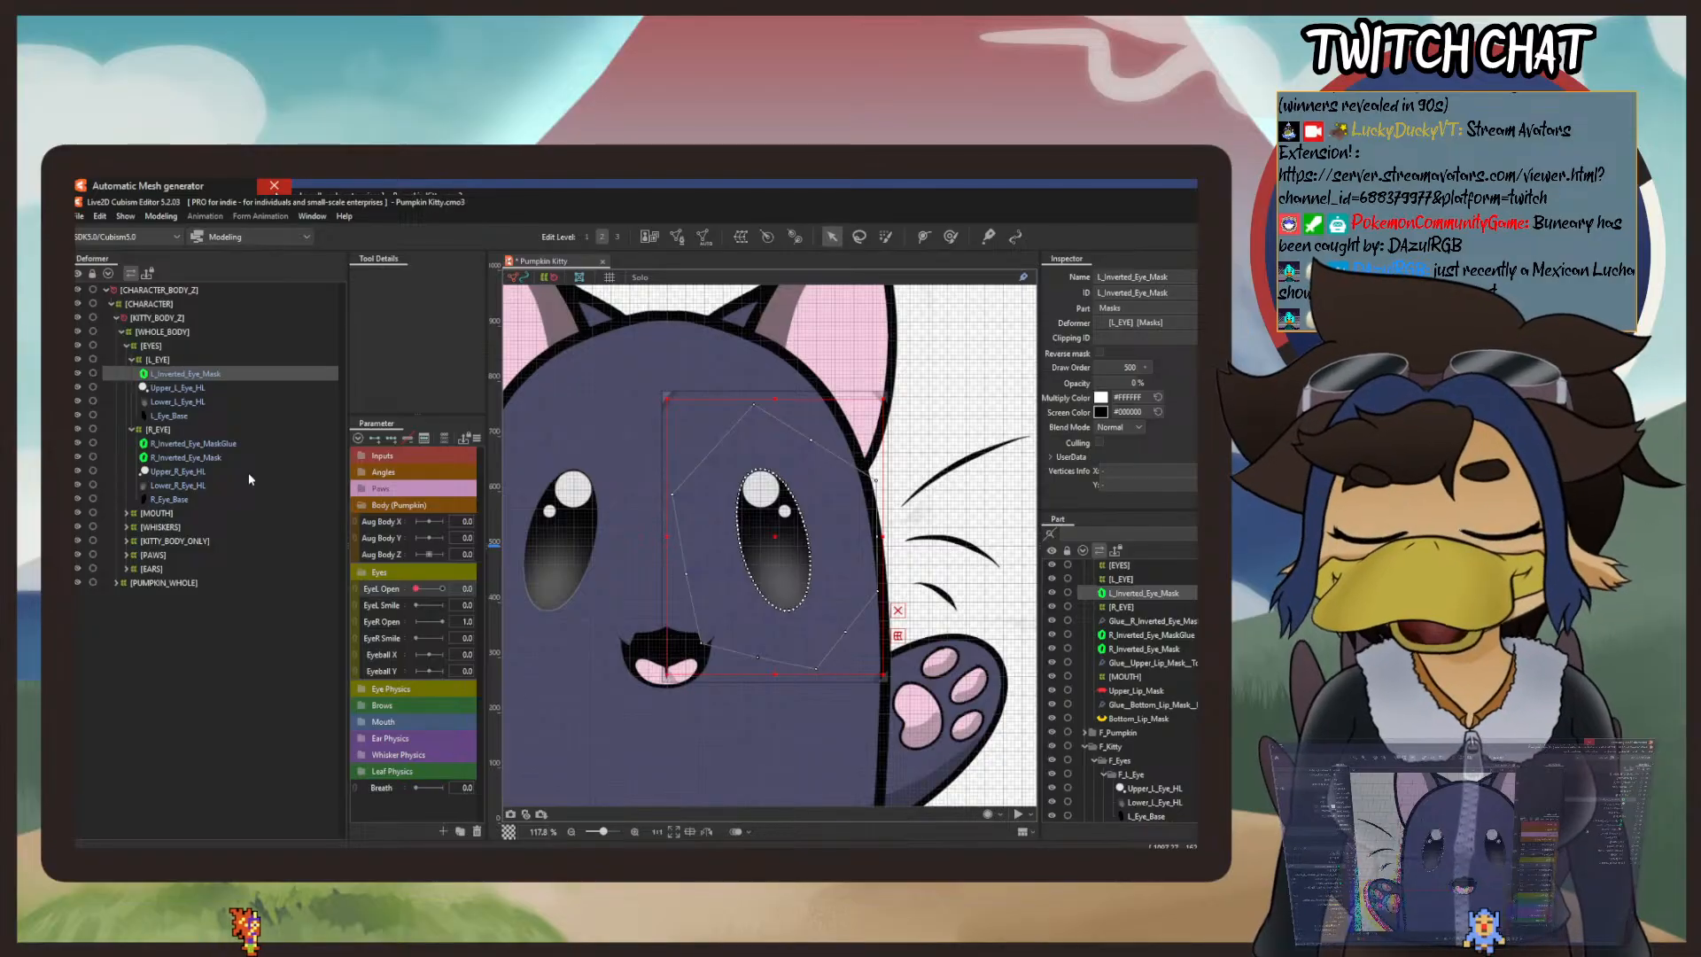
pyautogui.hotkey('ctrl', 'c')
pyautogui.hotkey('ctrl', 'v')
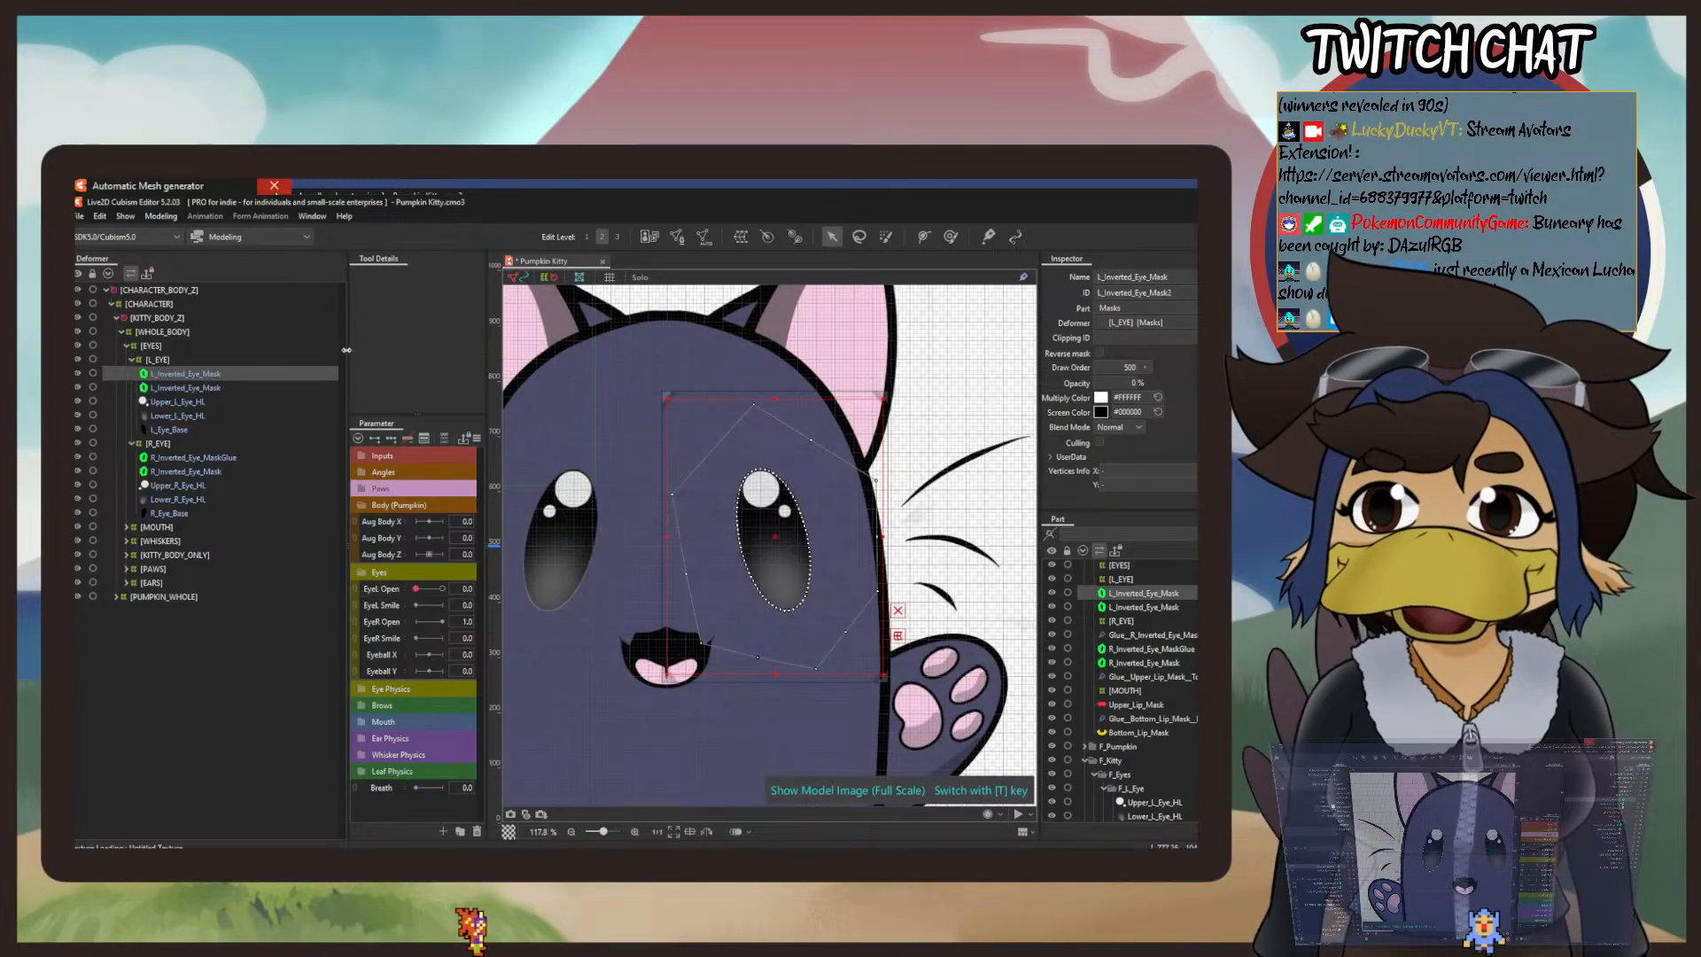
pyautogui.click(1179, 274)
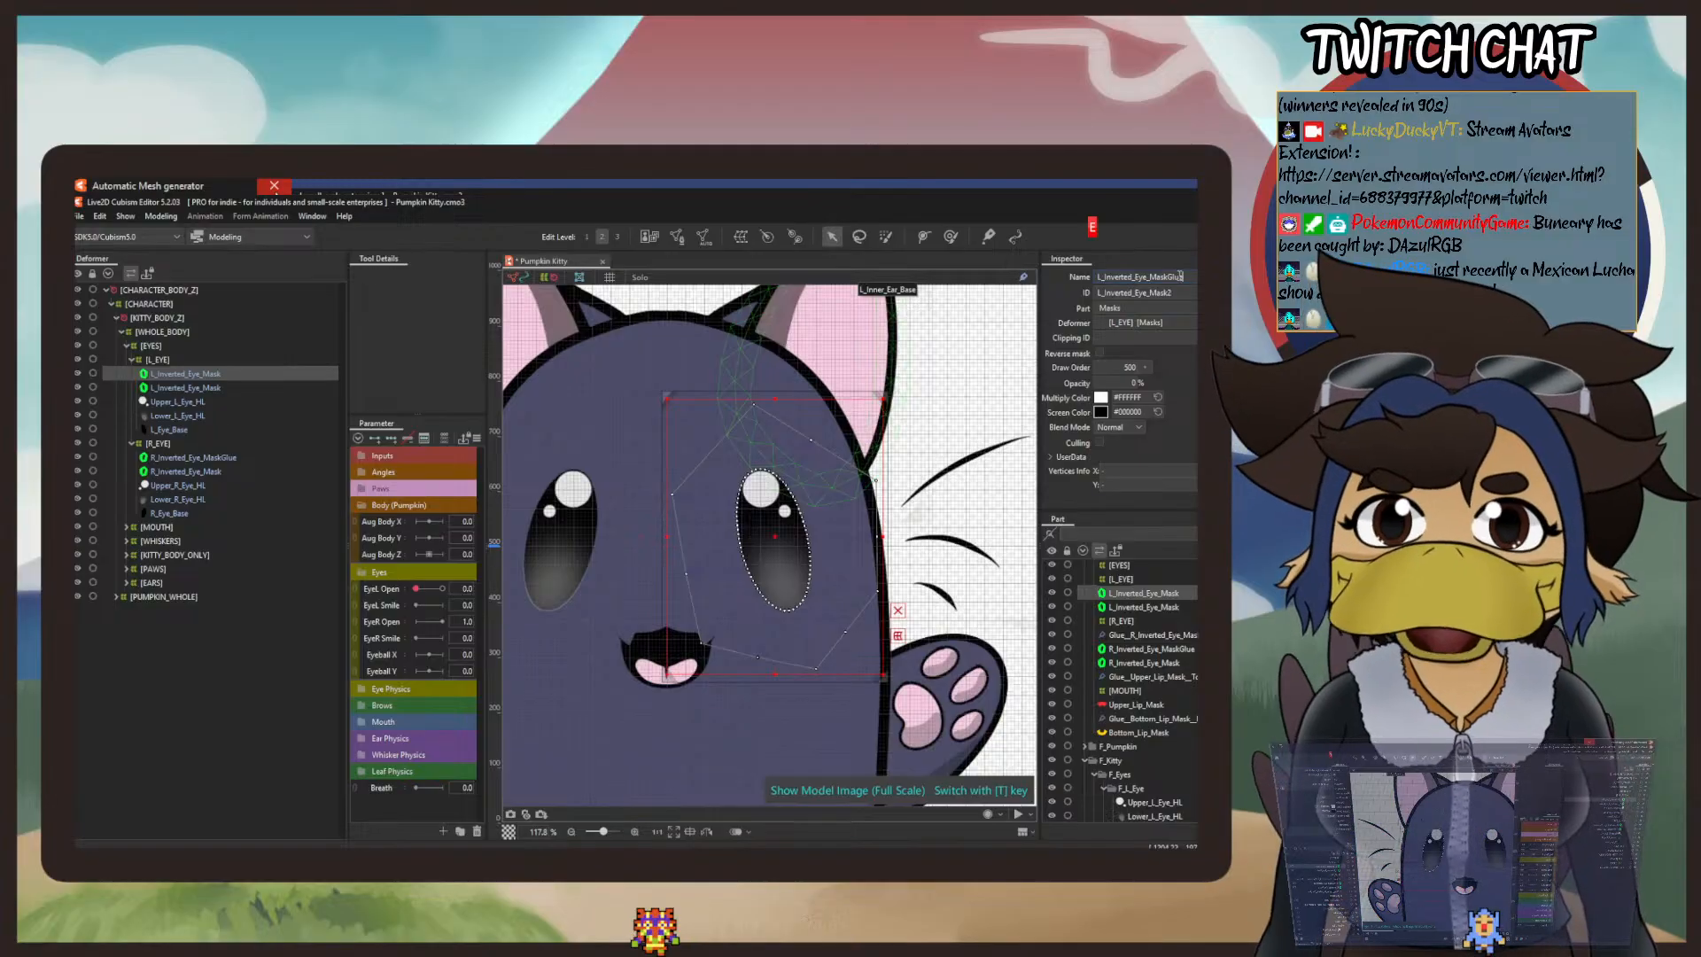
pyautogui.write('Glue')
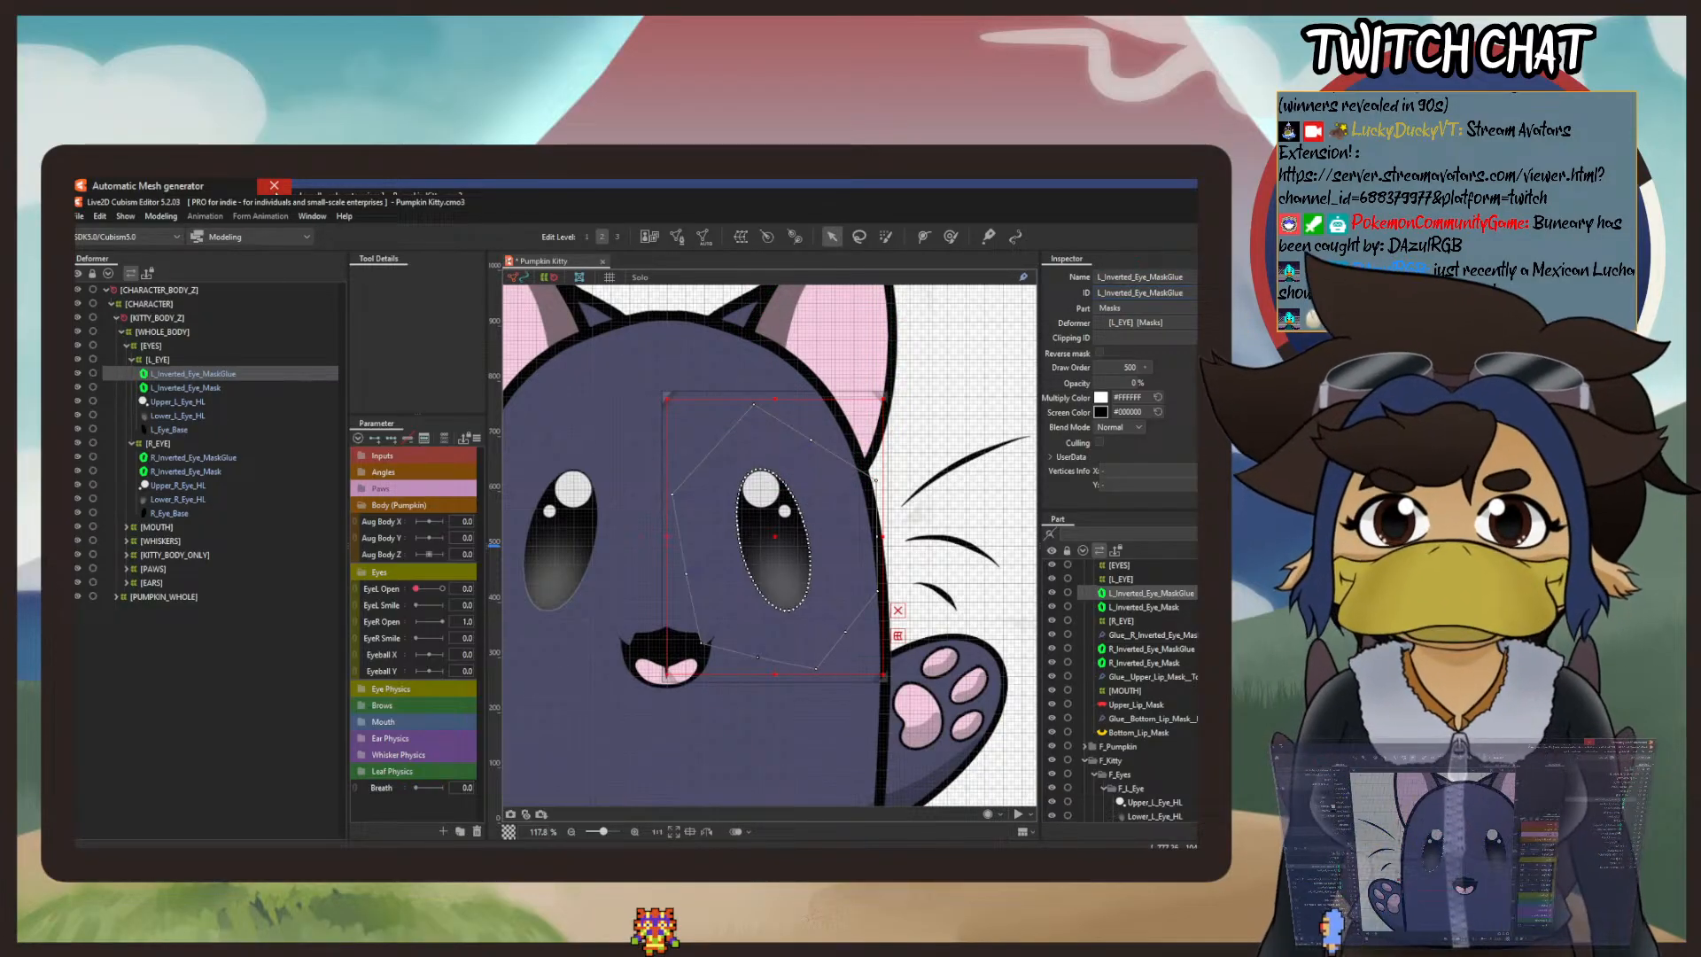
pyautogui.keyDown('ctrl'); pyautogui.click(203, 388); pyautogui.keyUp('ctrl')
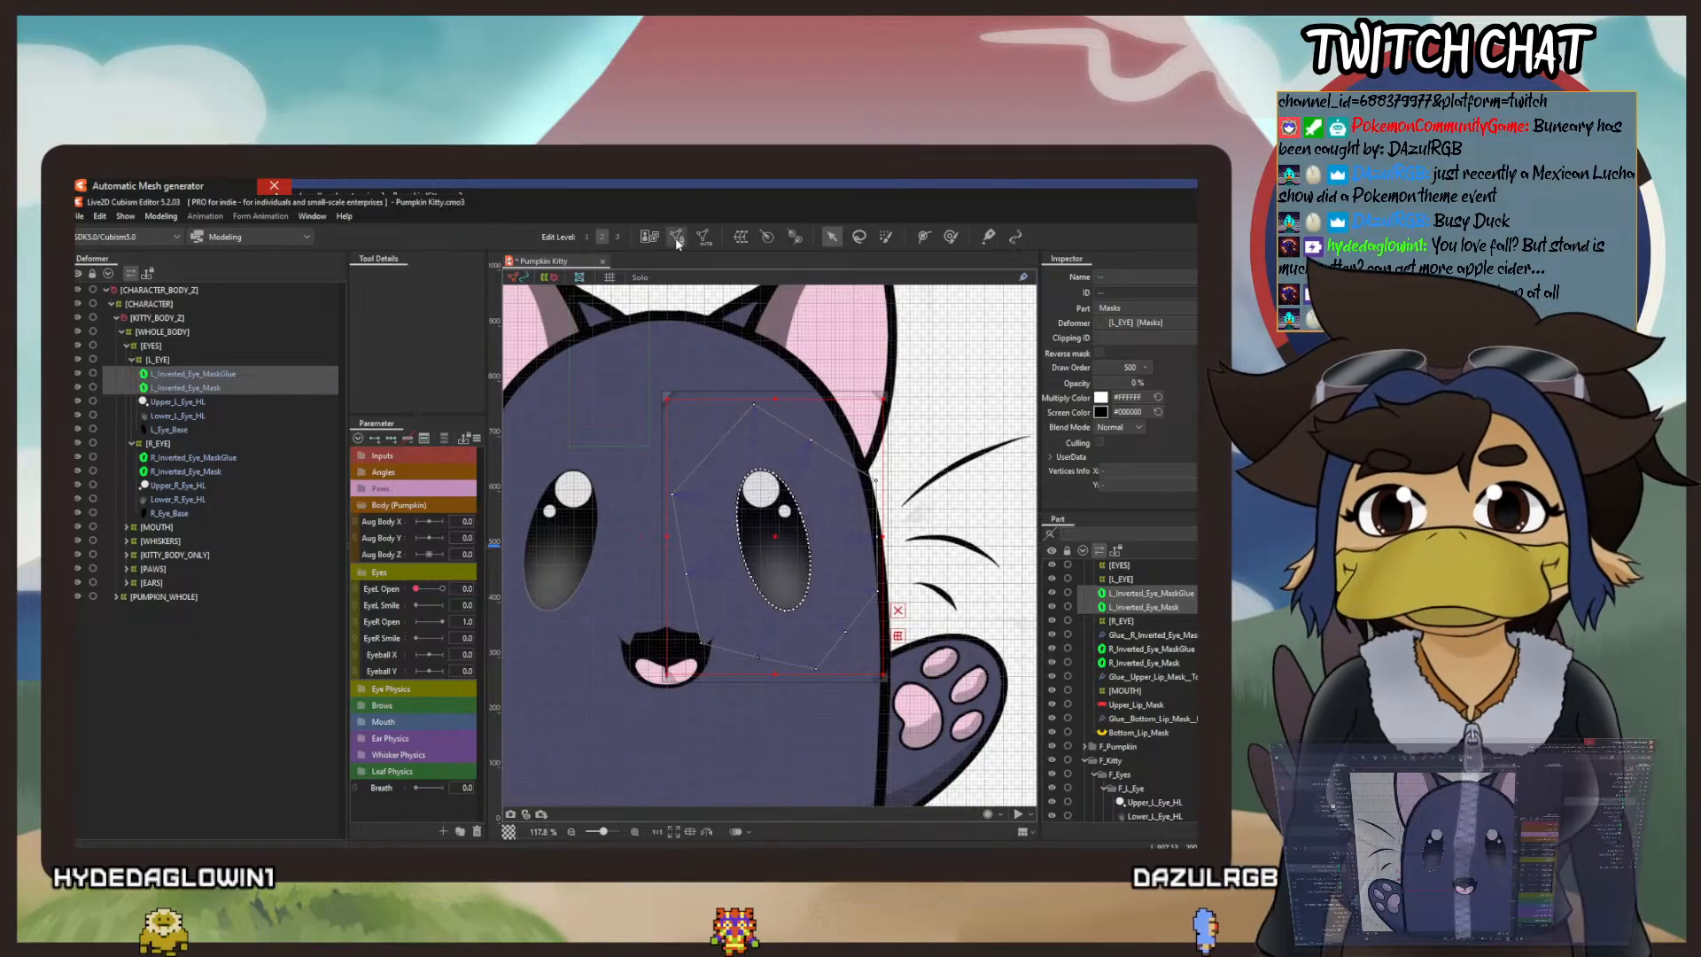
# Step: Bind the eye-outline vertices of L_Inverted_Eye_MaskGlue and L_Inverted_Eye_Mask together with glue in mesh editing
pyautogui.click(650, 237)
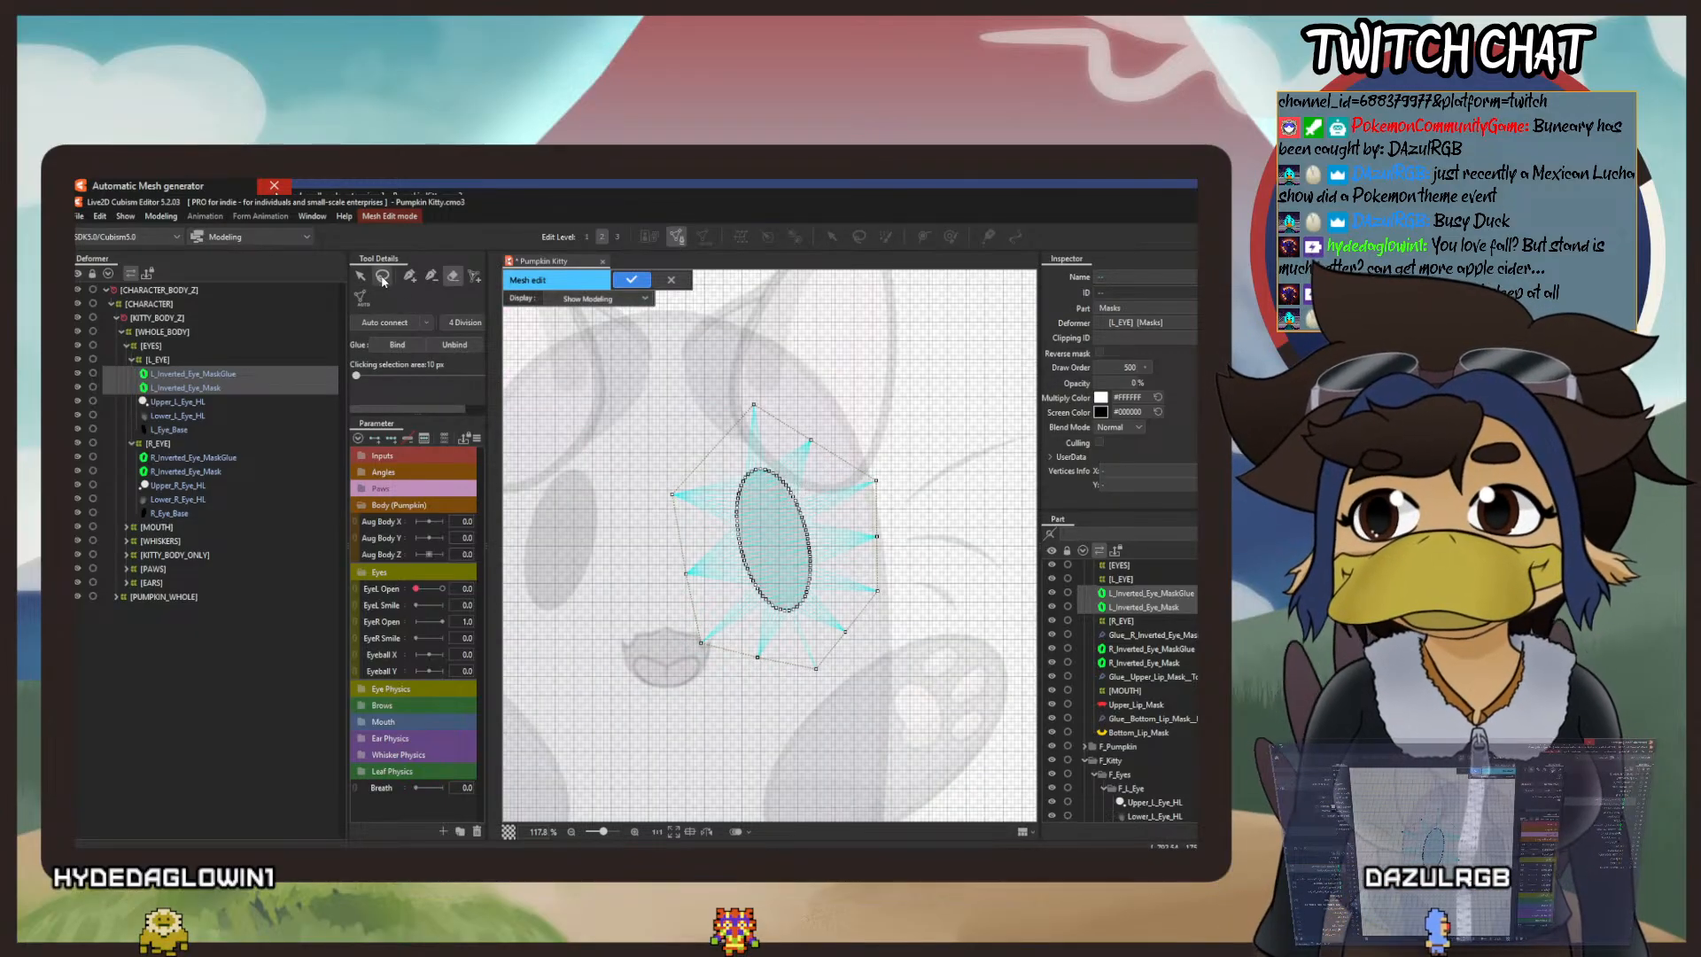
pyautogui.moveTo(823, 499)
pyautogui.mouseDown()
pyautogui.moveTo(745, 463)
pyautogui.moveTo(718, 476)
pyautogui.moveTo(713, 527)
pyautogui.moveTo(742, 611)
pyautogui.moveTo(794, 642)
pyautogui.moveTo(830, 582)
pyautogui.mouseUp()
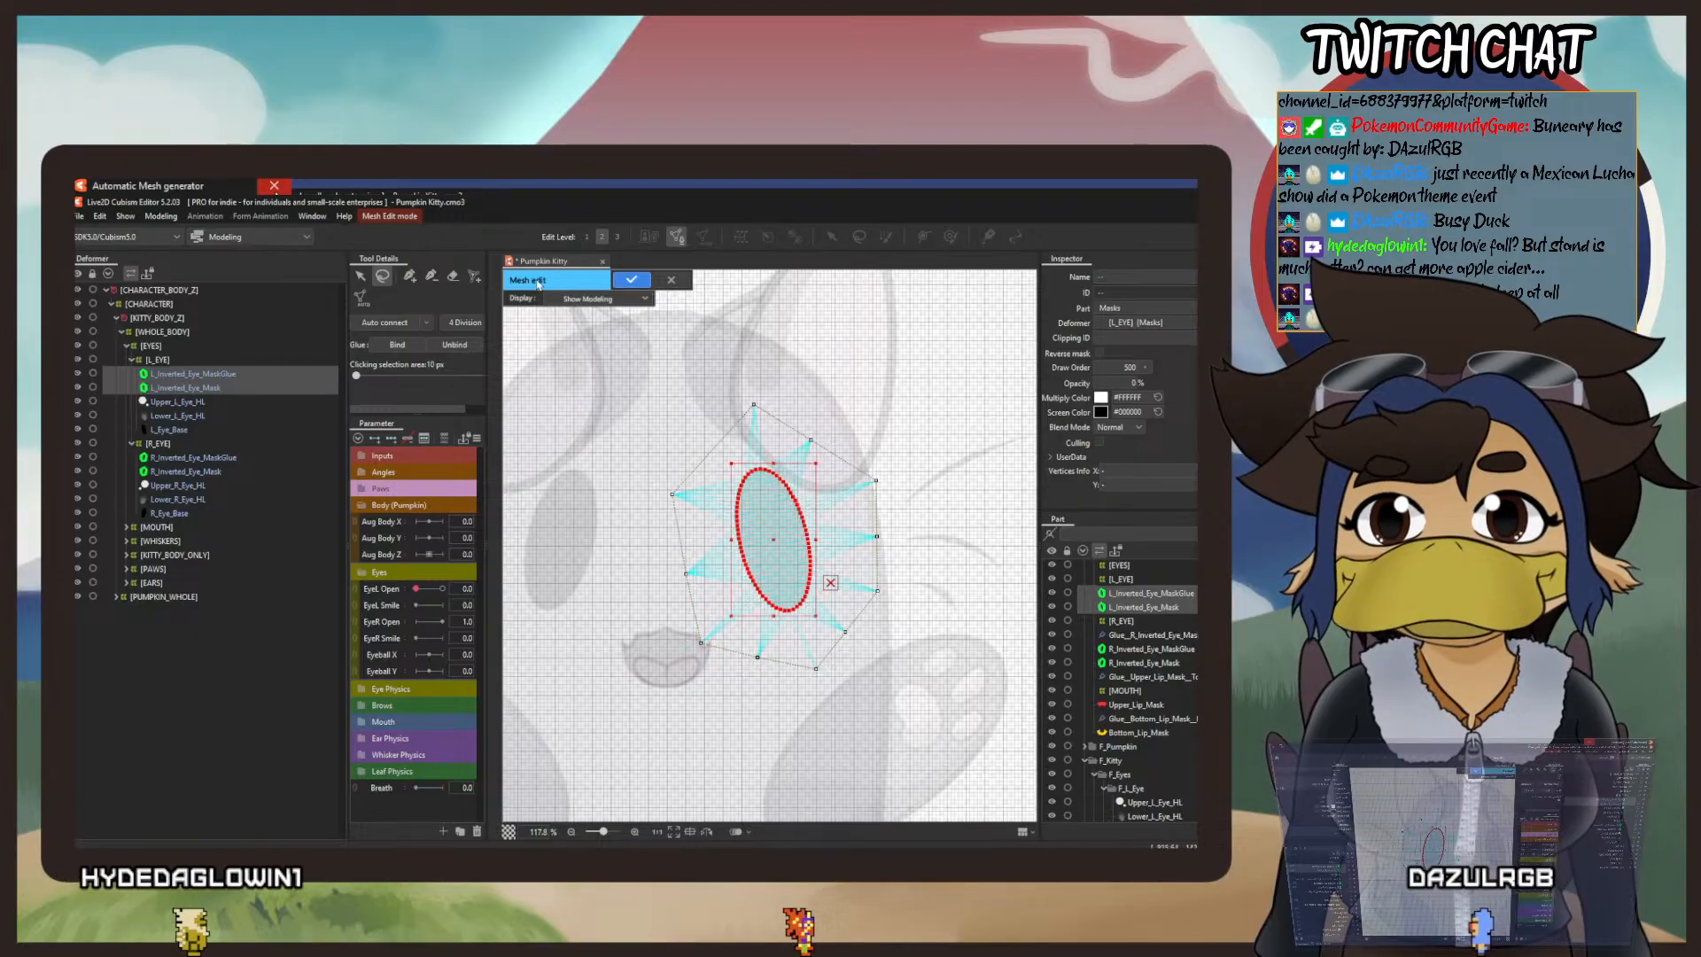
pyautogui.click(400, 345)
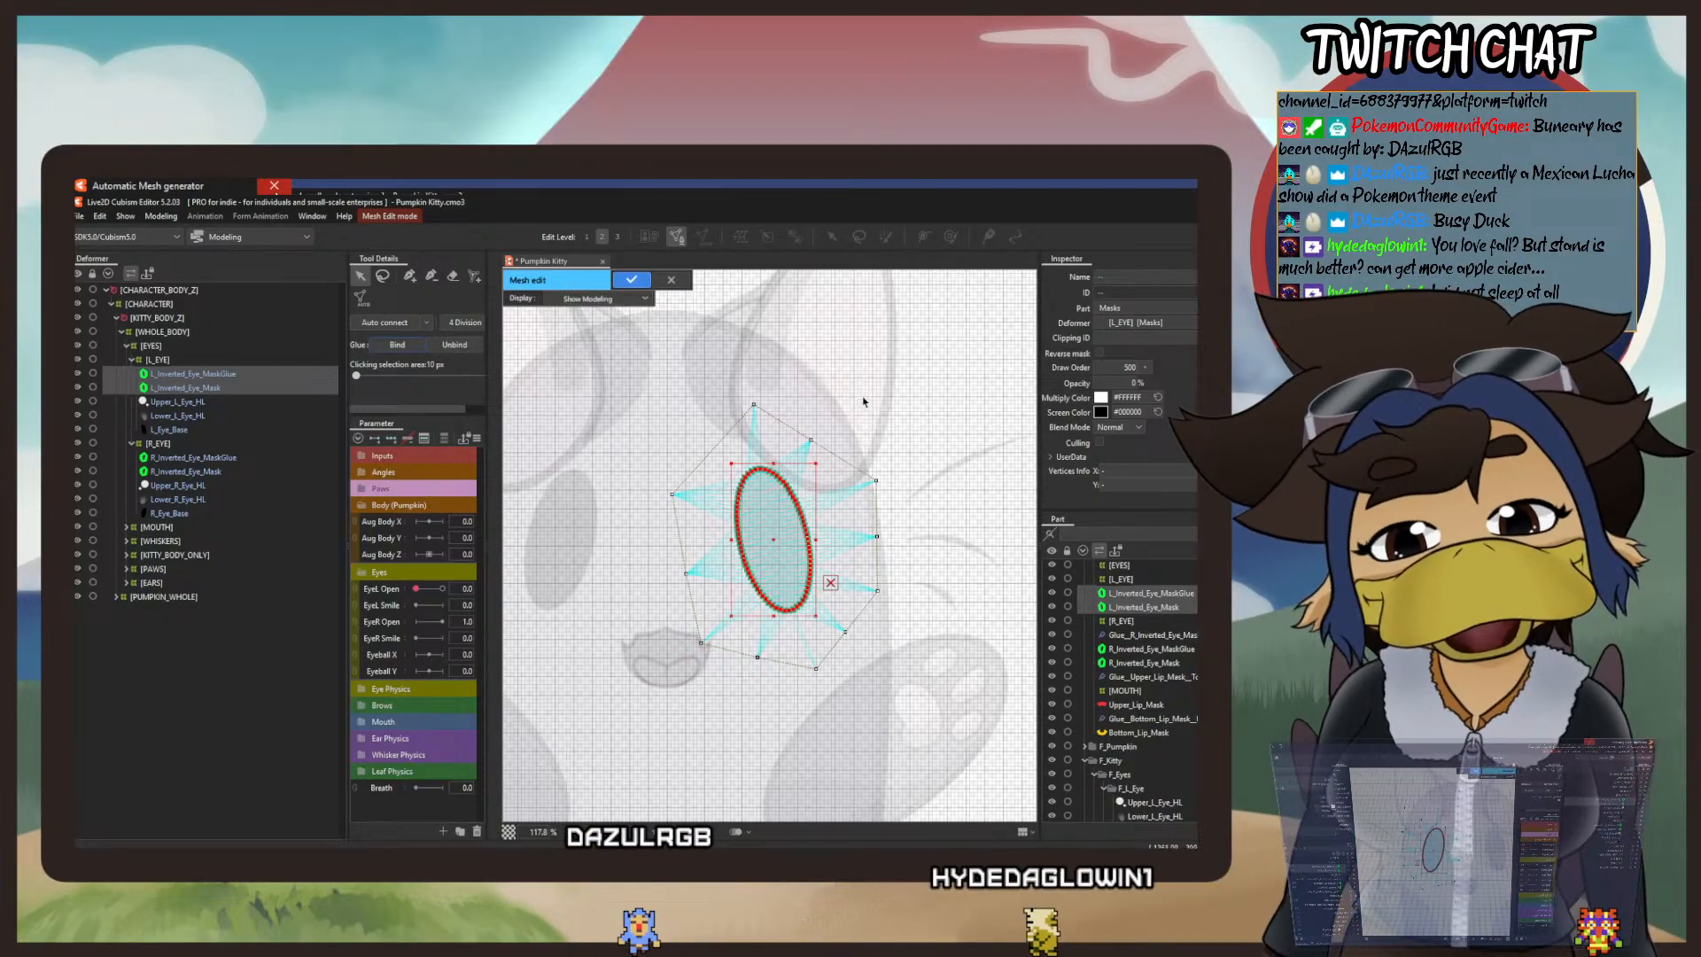
pyautogui.click(632, 279)
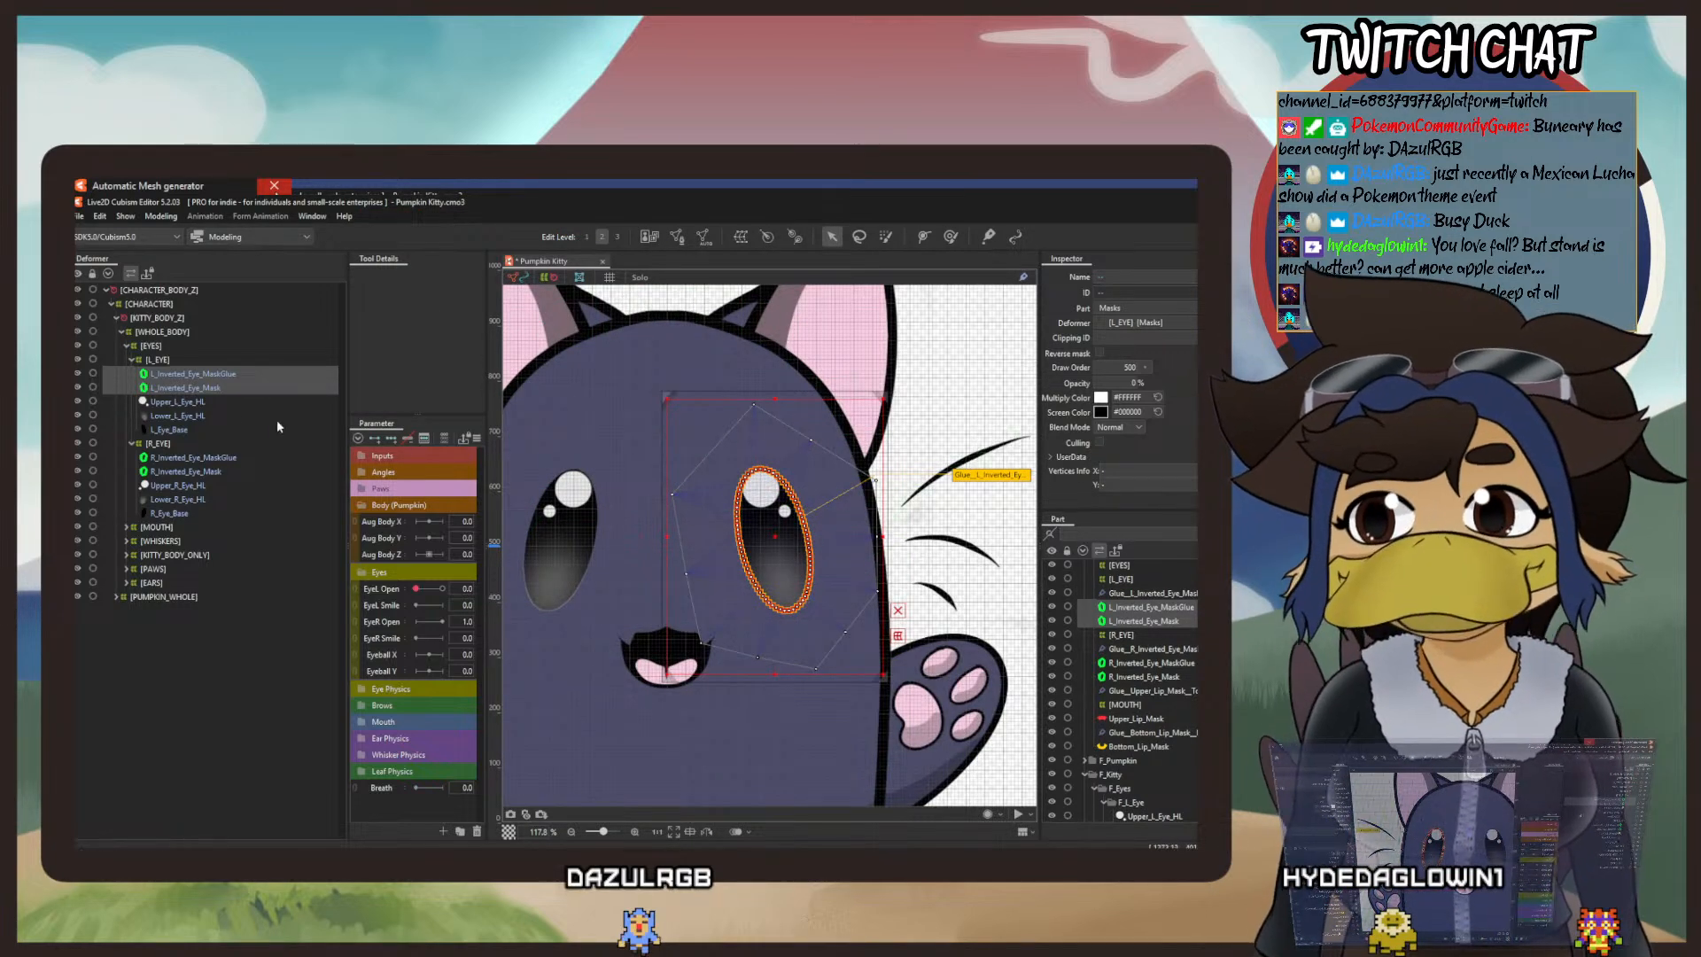
# Step: Paint the new left eye glue's weight over the whole eye outline until it turns fully red
pyautogui.click(1152, 592)
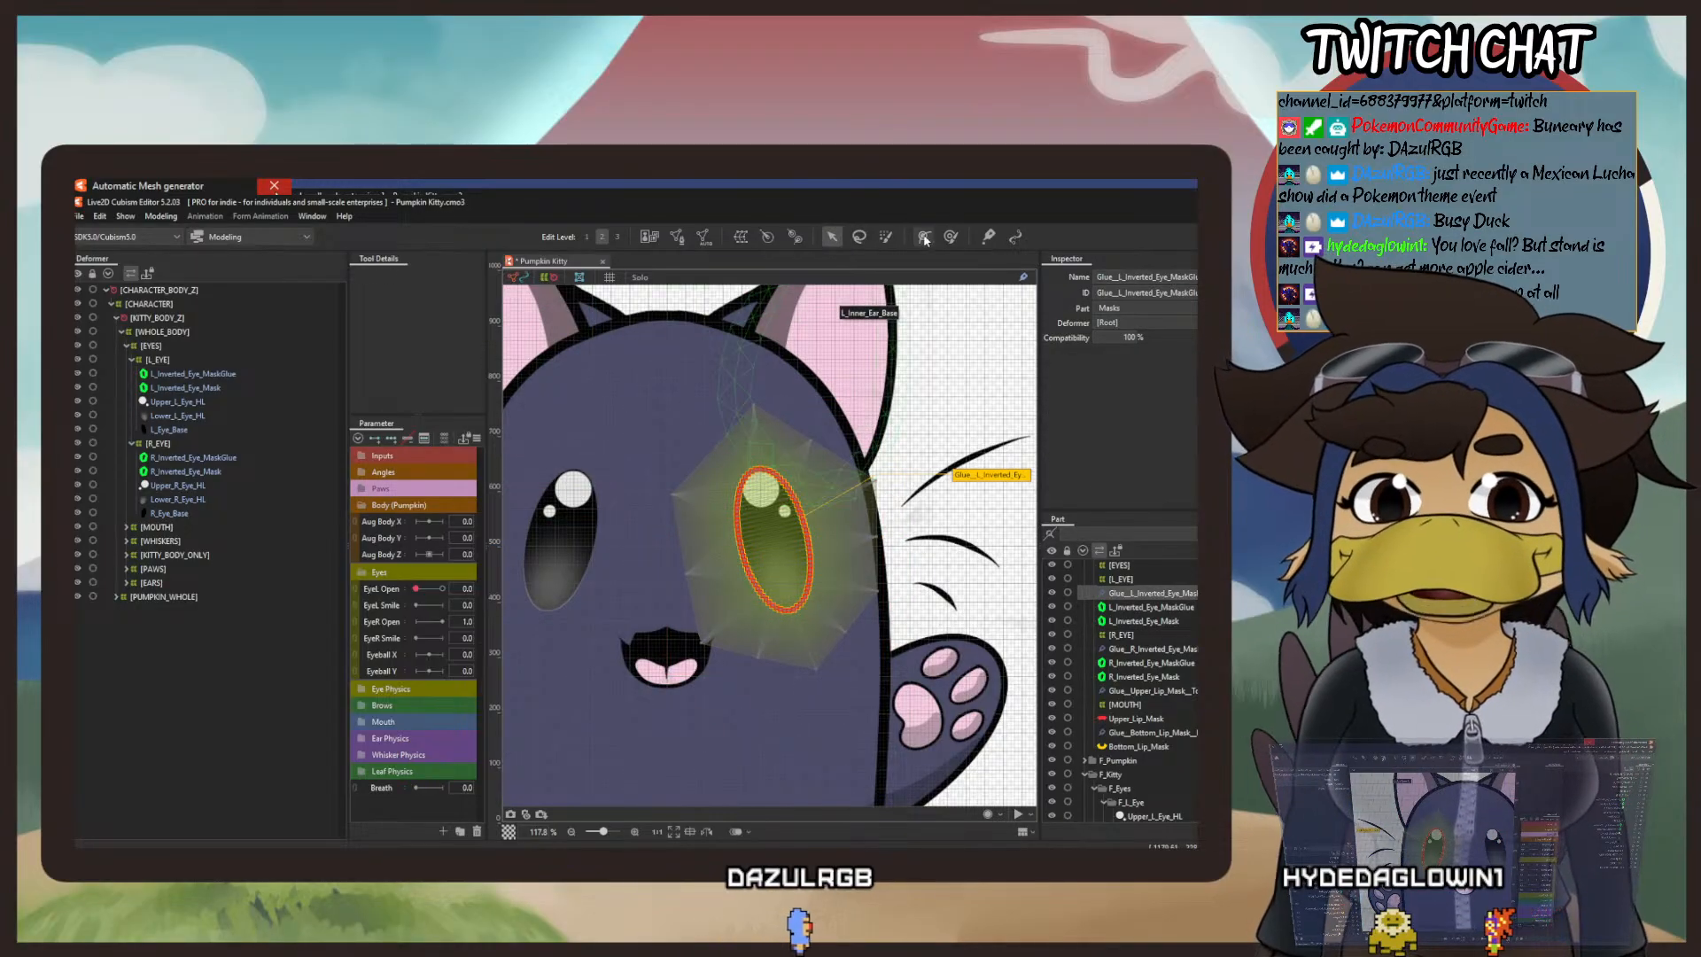
pyautogui.click(987, 237)
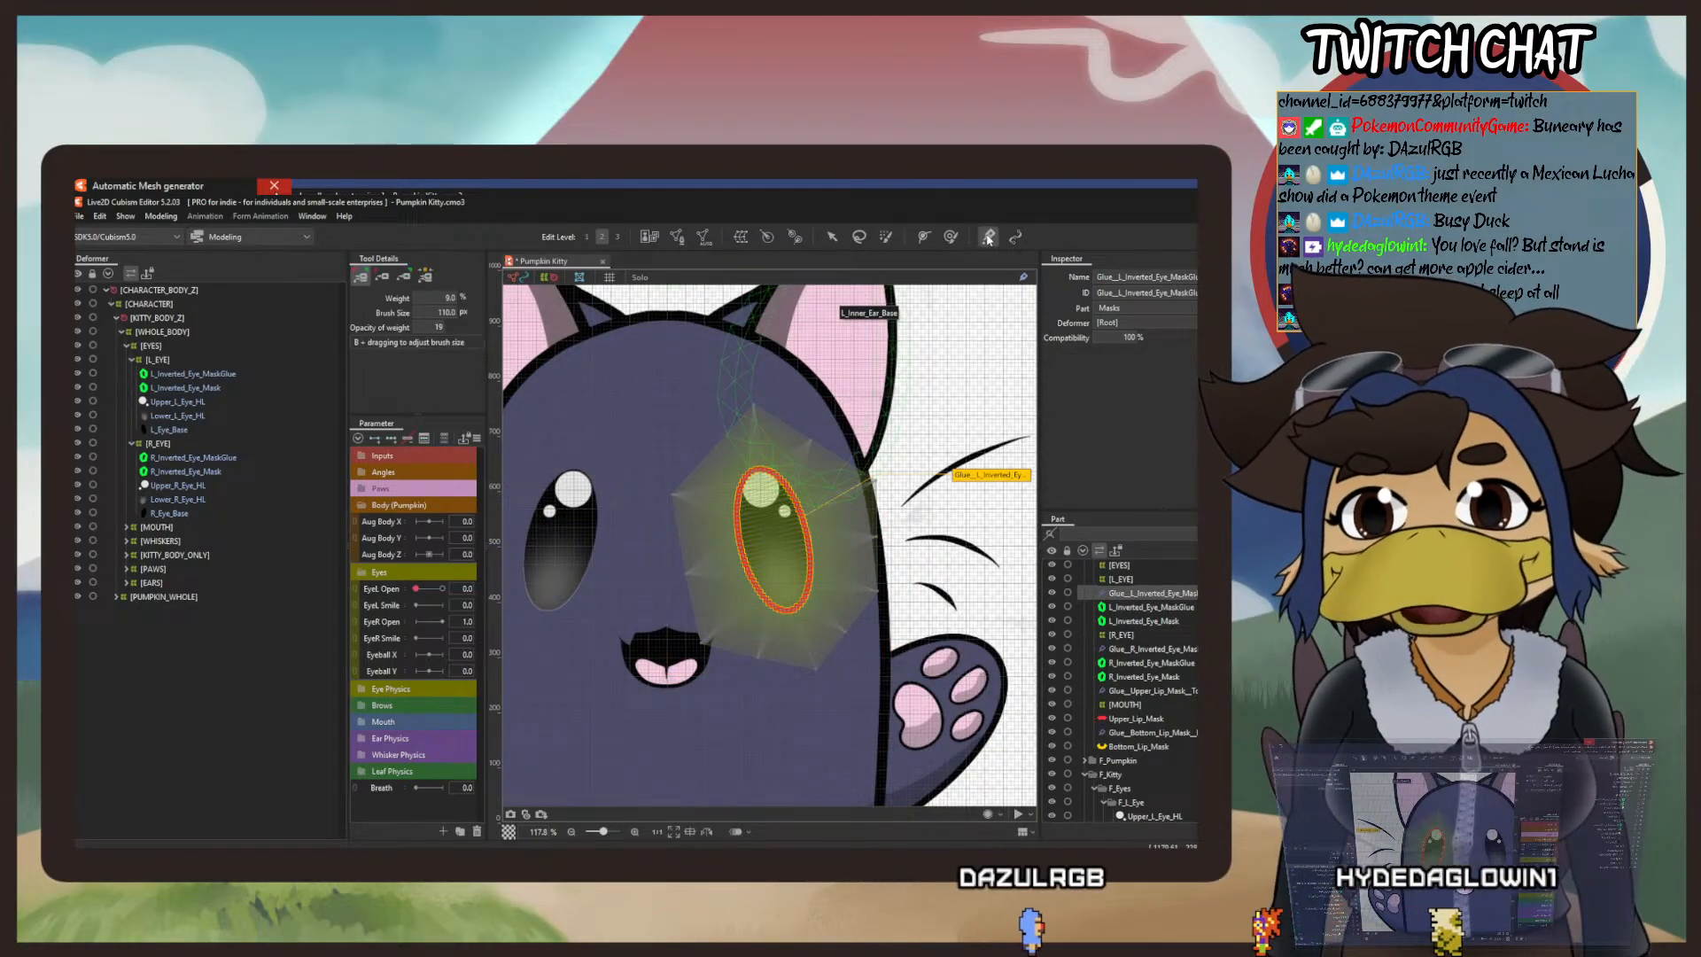
pyautogui.moveTo(772, 598)
pyautogui.mouseDown()
pyautogui.moveTo(762, 487)
pyautogui.moveTo(763, 544)
pyautogui.moveTo(773, 502)
pyautogui.moveTo(796, 495)
pyautogui.moveTo(794, 604)
pyautogui.moveTo(811, 513)
pyautogui.moveTo(802, 528)
pyautogui.moveTo(765, 484)
pyautogui.moveTo(763, 564)
pyautogui.moveTo(803, 514)
pyautogui.moveTo(798, 604)
pyautogui.moveTo(752, 449)
pyautogui.moveTo(782, 577)
pyautogui.moveTo(788, 483)
pyautogui.moveTo(779, 521)
pyautogui.mouseUp()
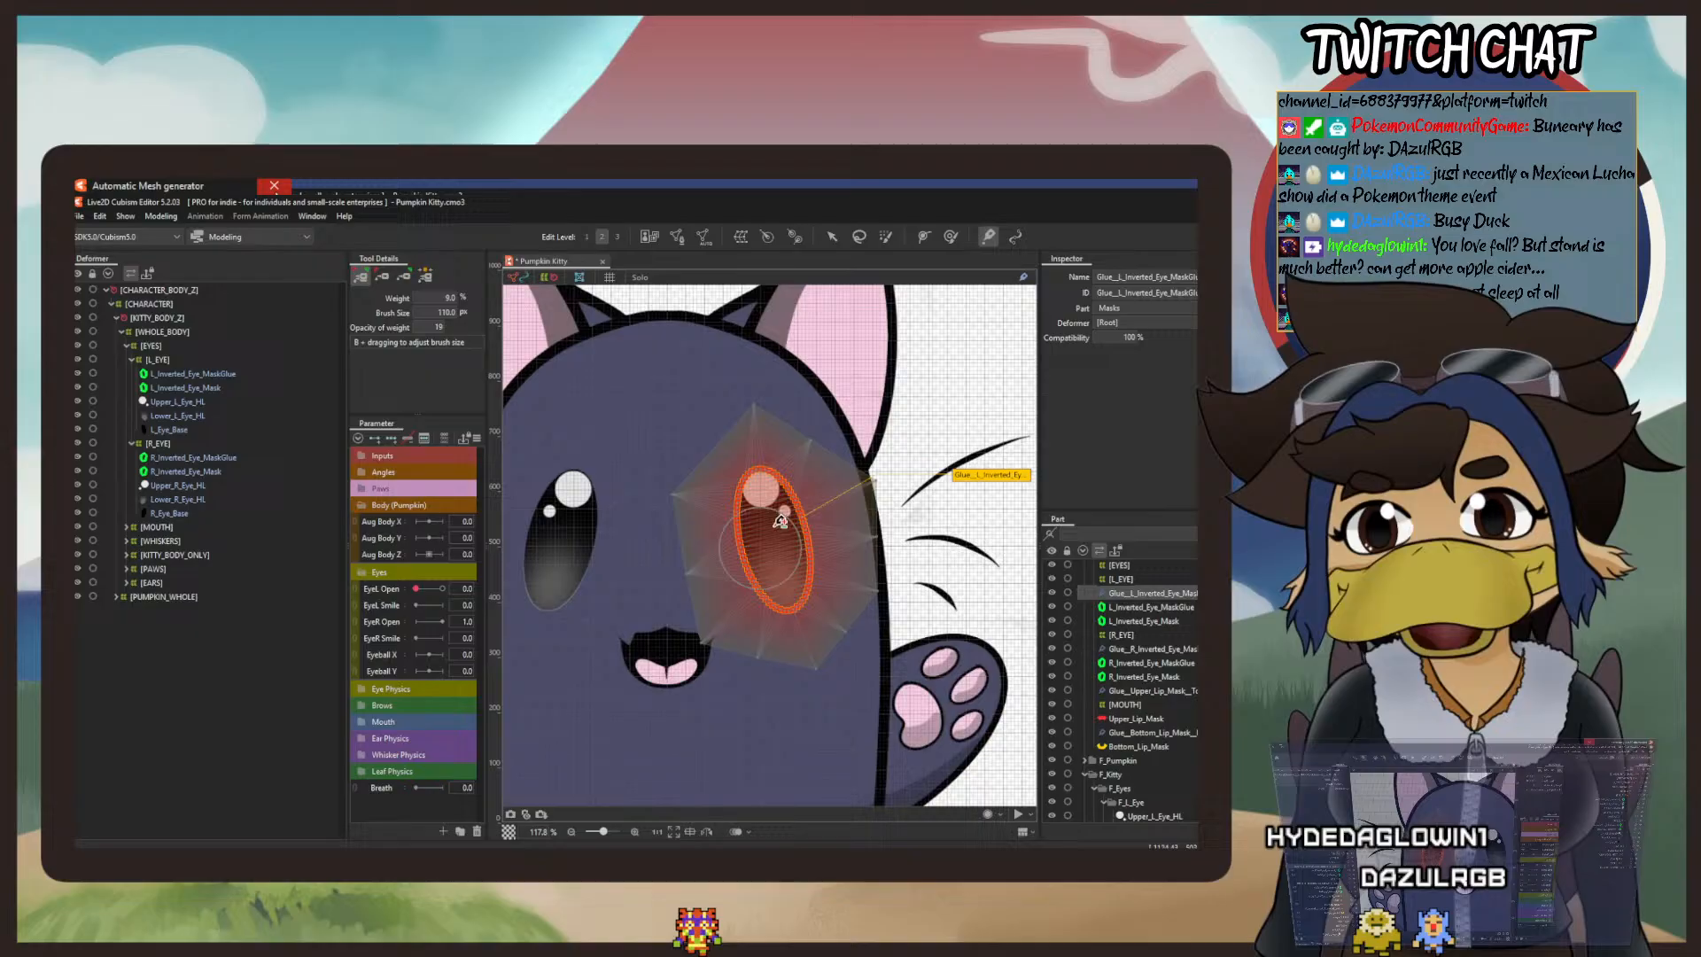
pyautogui.click(833, 236)
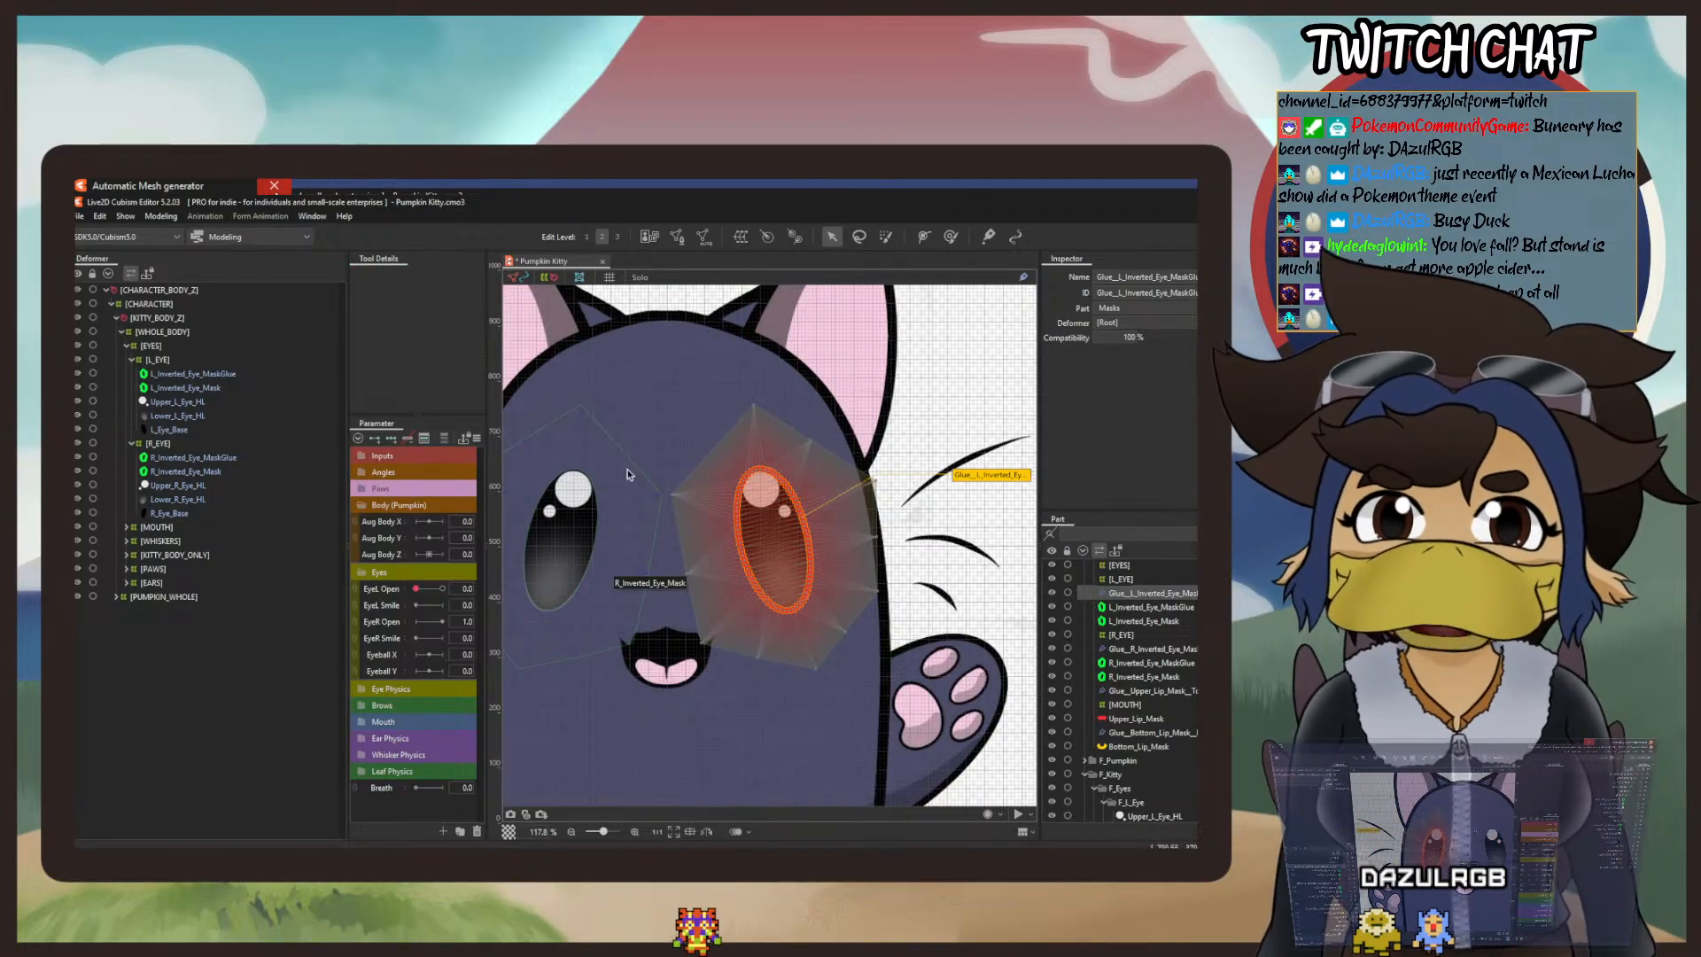
# Step: Select L_Inverted_Eye_MaskGlue, widen the parameter area, and save the Pumpkin Kitty model
pyautogui.click(1178, 609)
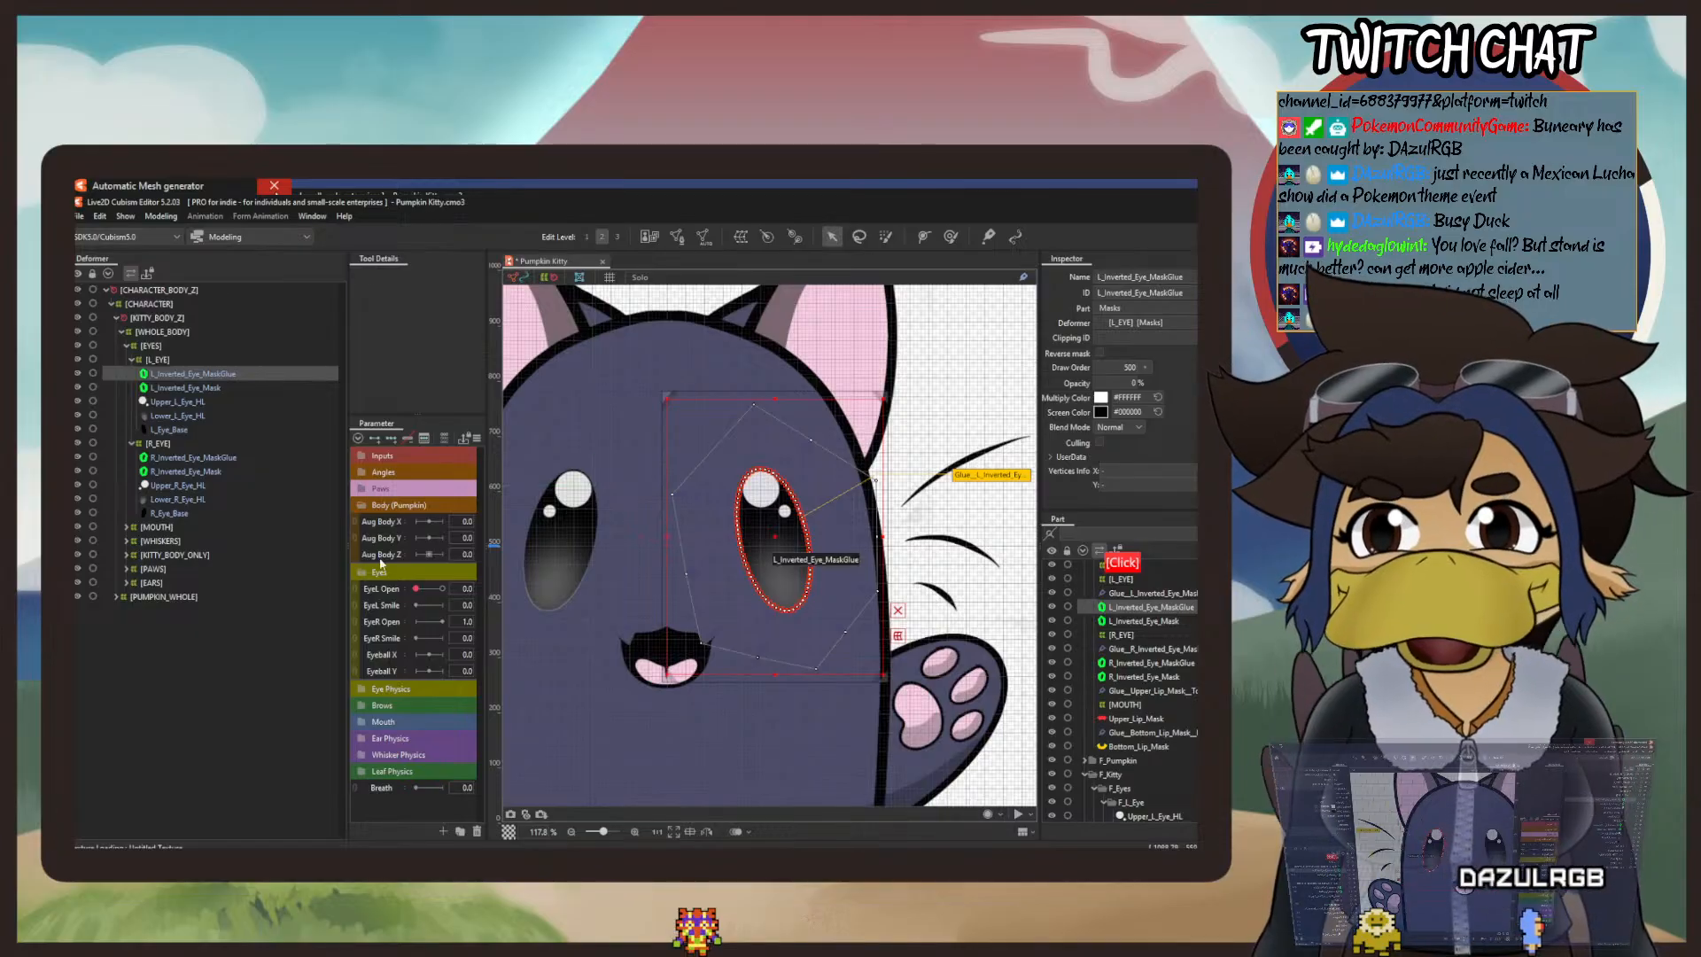
pyautogui.moveTo(348, 532); pyautogui.dragTo(277, 532)
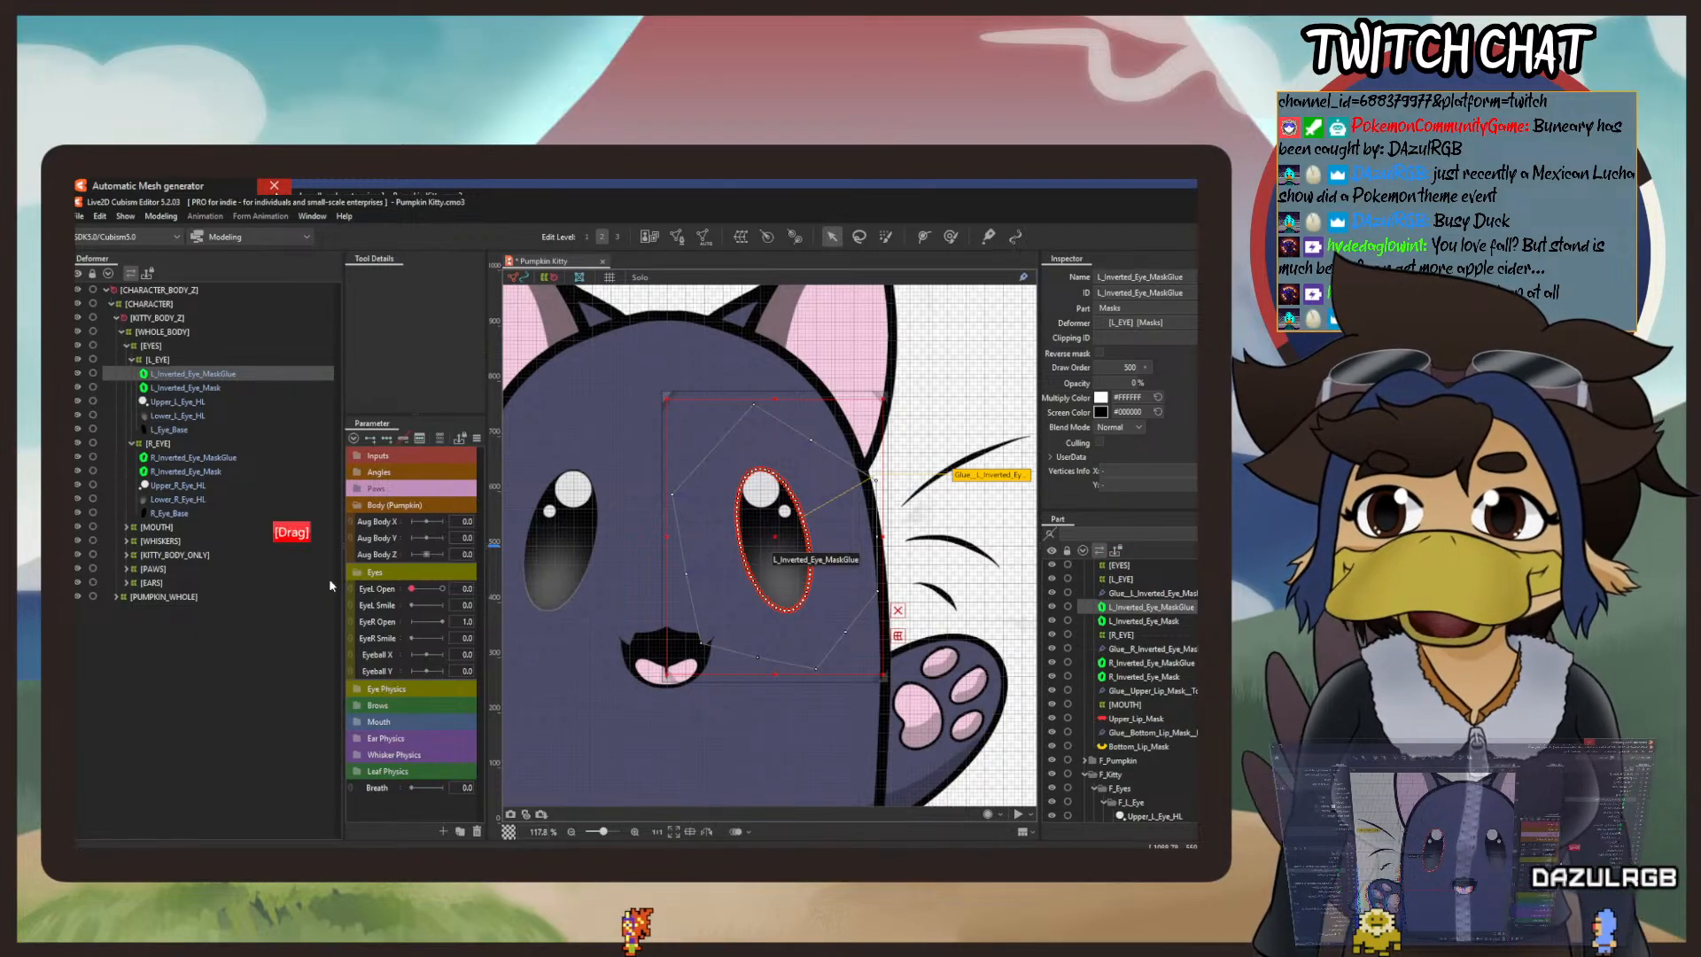
pyautogui.click(316, 574)
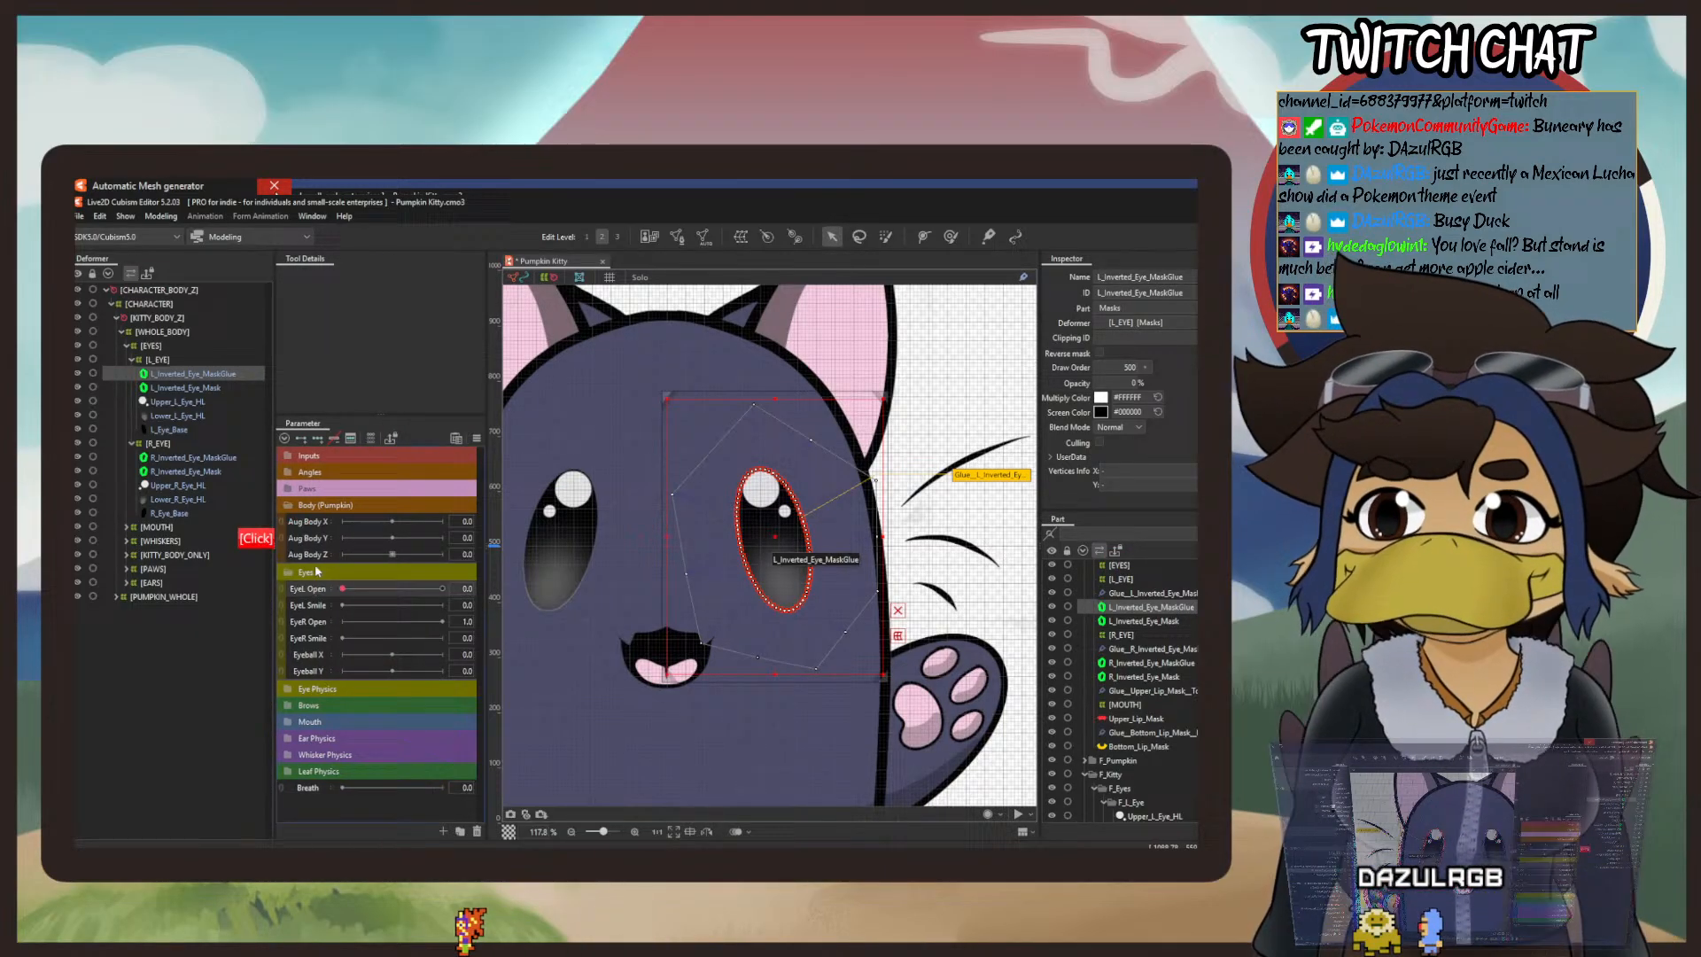
pyautogui.click(87, 219)
pyautogui.click(114, 328)
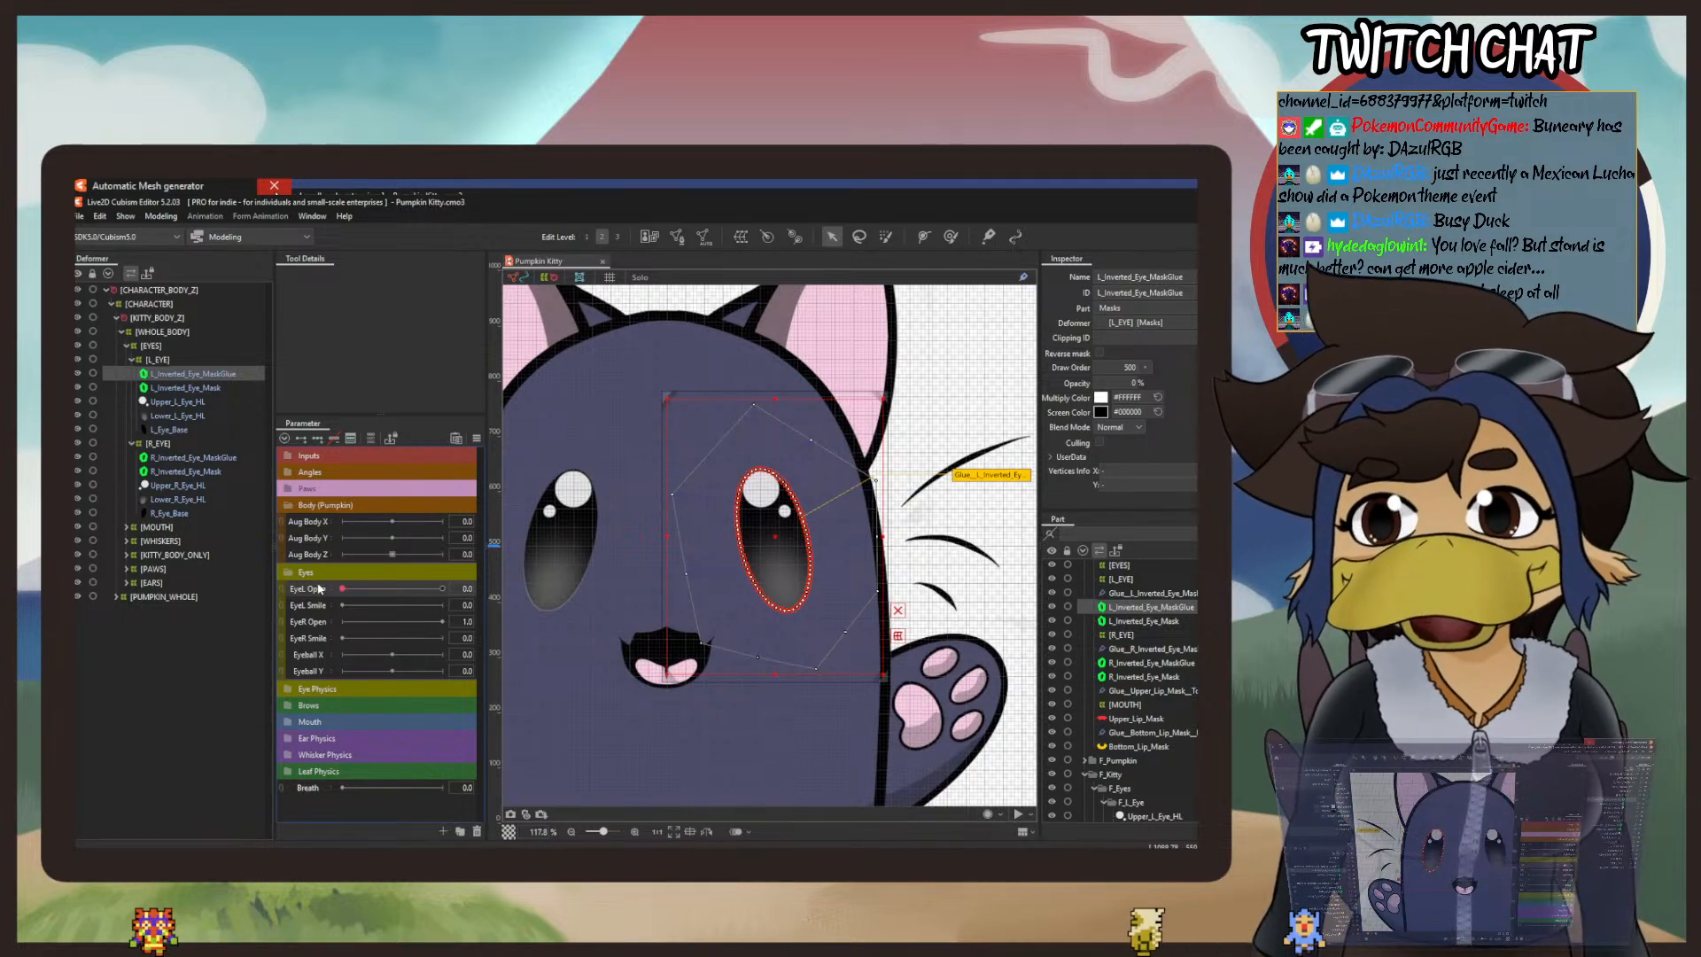
# Step: Select the objects keyed to the EyeL Open parameter at 1.0 to check which ones use it
pyautogui.rightClick(445, 587)
pyautogui.click(513, 588)
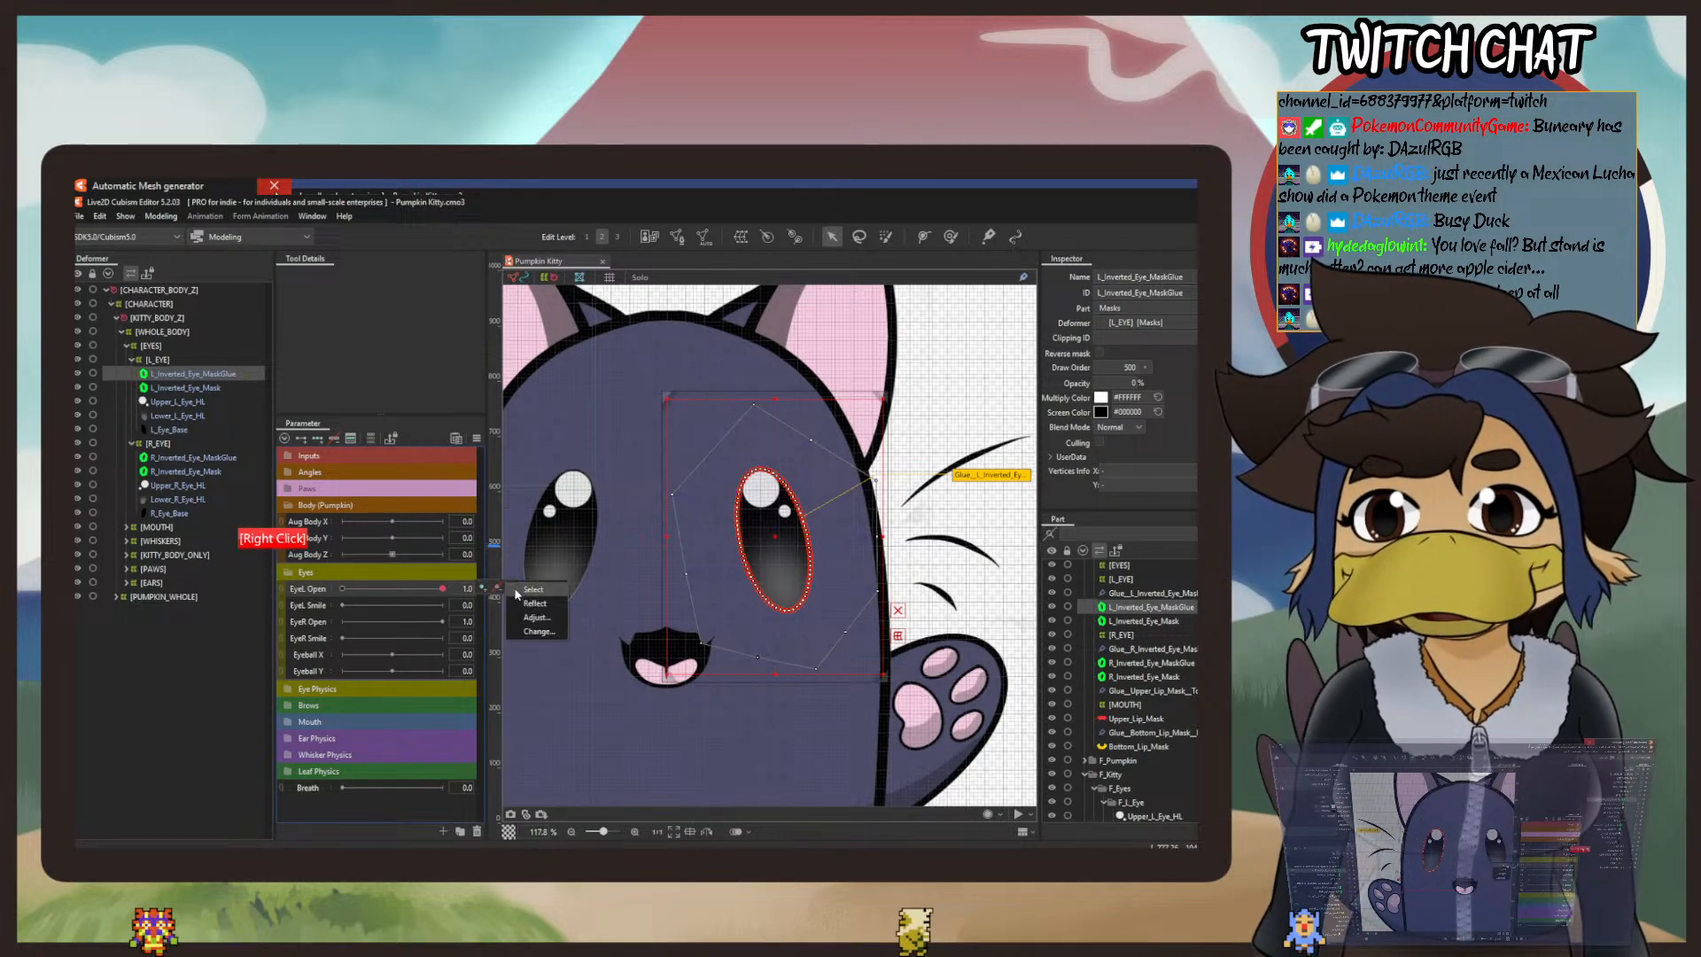
pyautogui.click(524, 588)
pyautogui.click(515, 588)
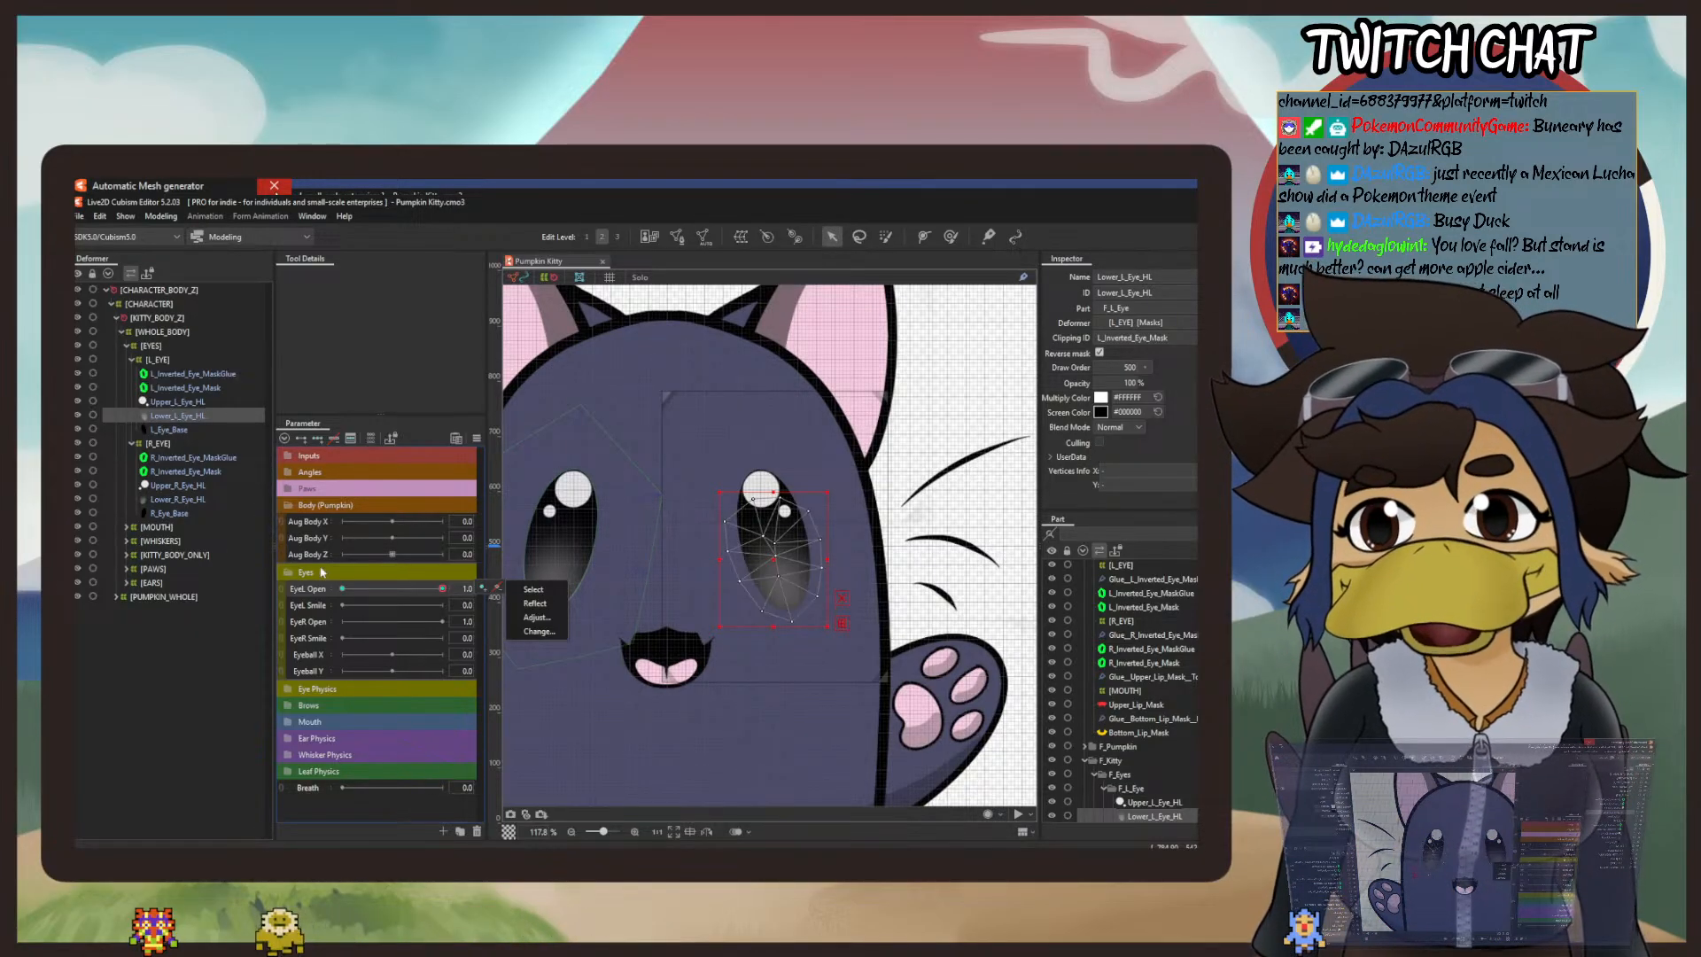
# Step: Add two EyeL Open keys to L_Inverted_Eye_MaskGlue, activate the deform brush, and set EyeL Open to 0.0
pyautogui.click(200, 388)
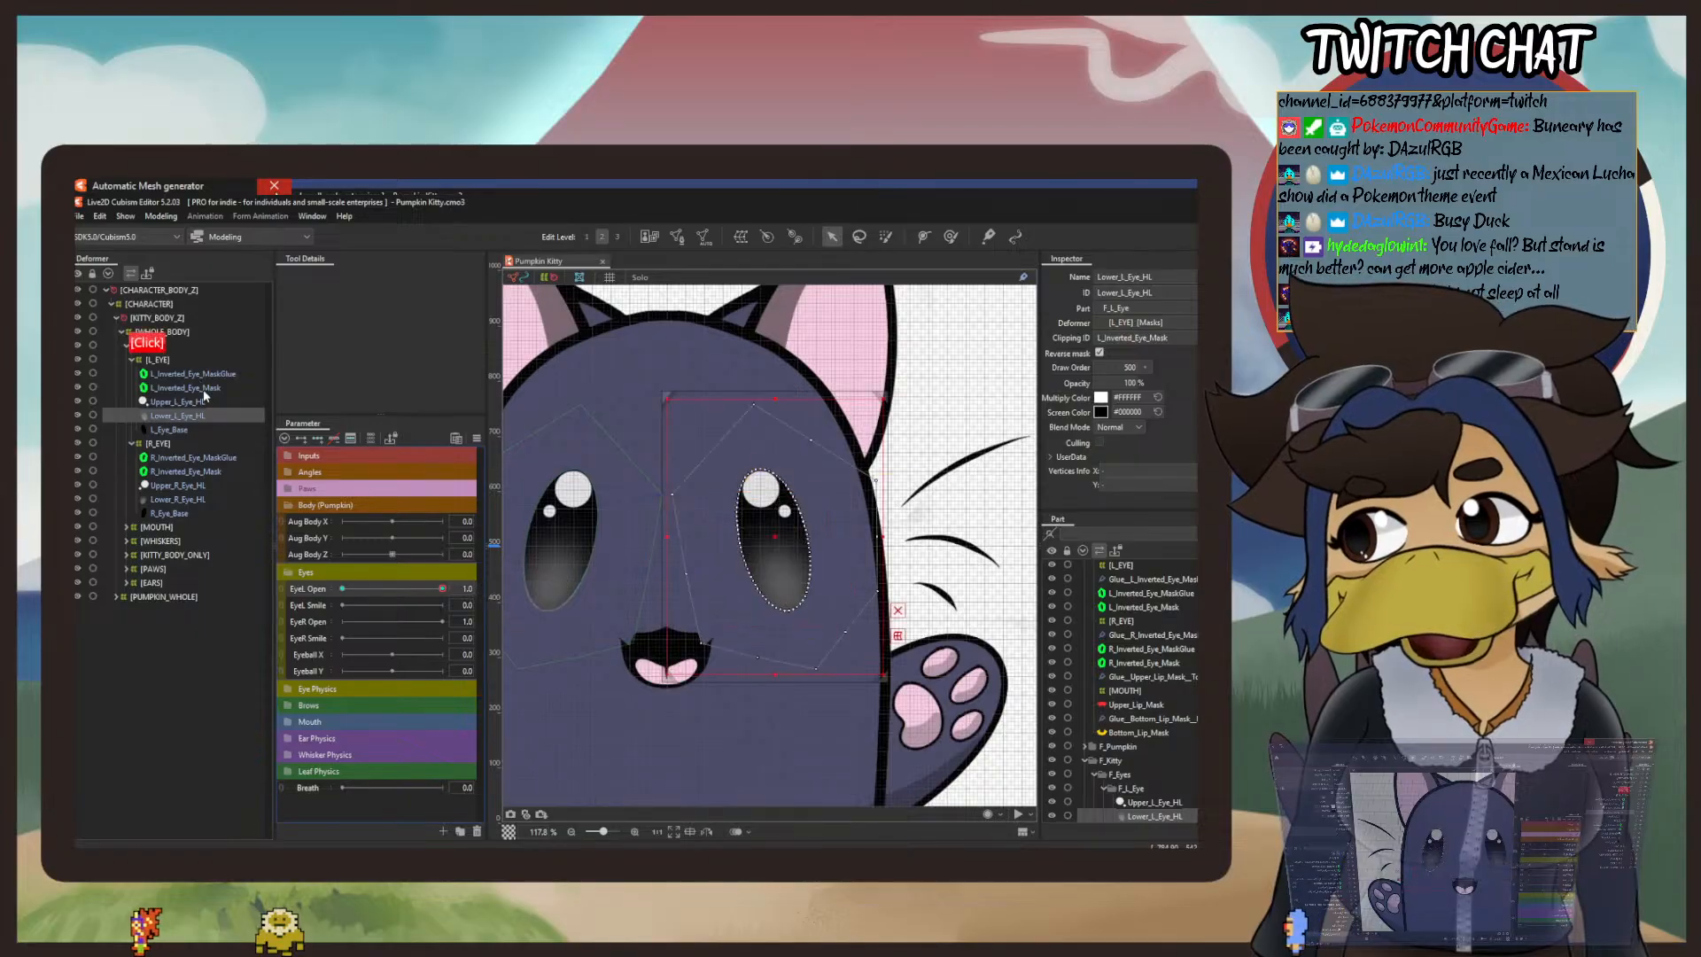
pyautogui.click(205, 374)
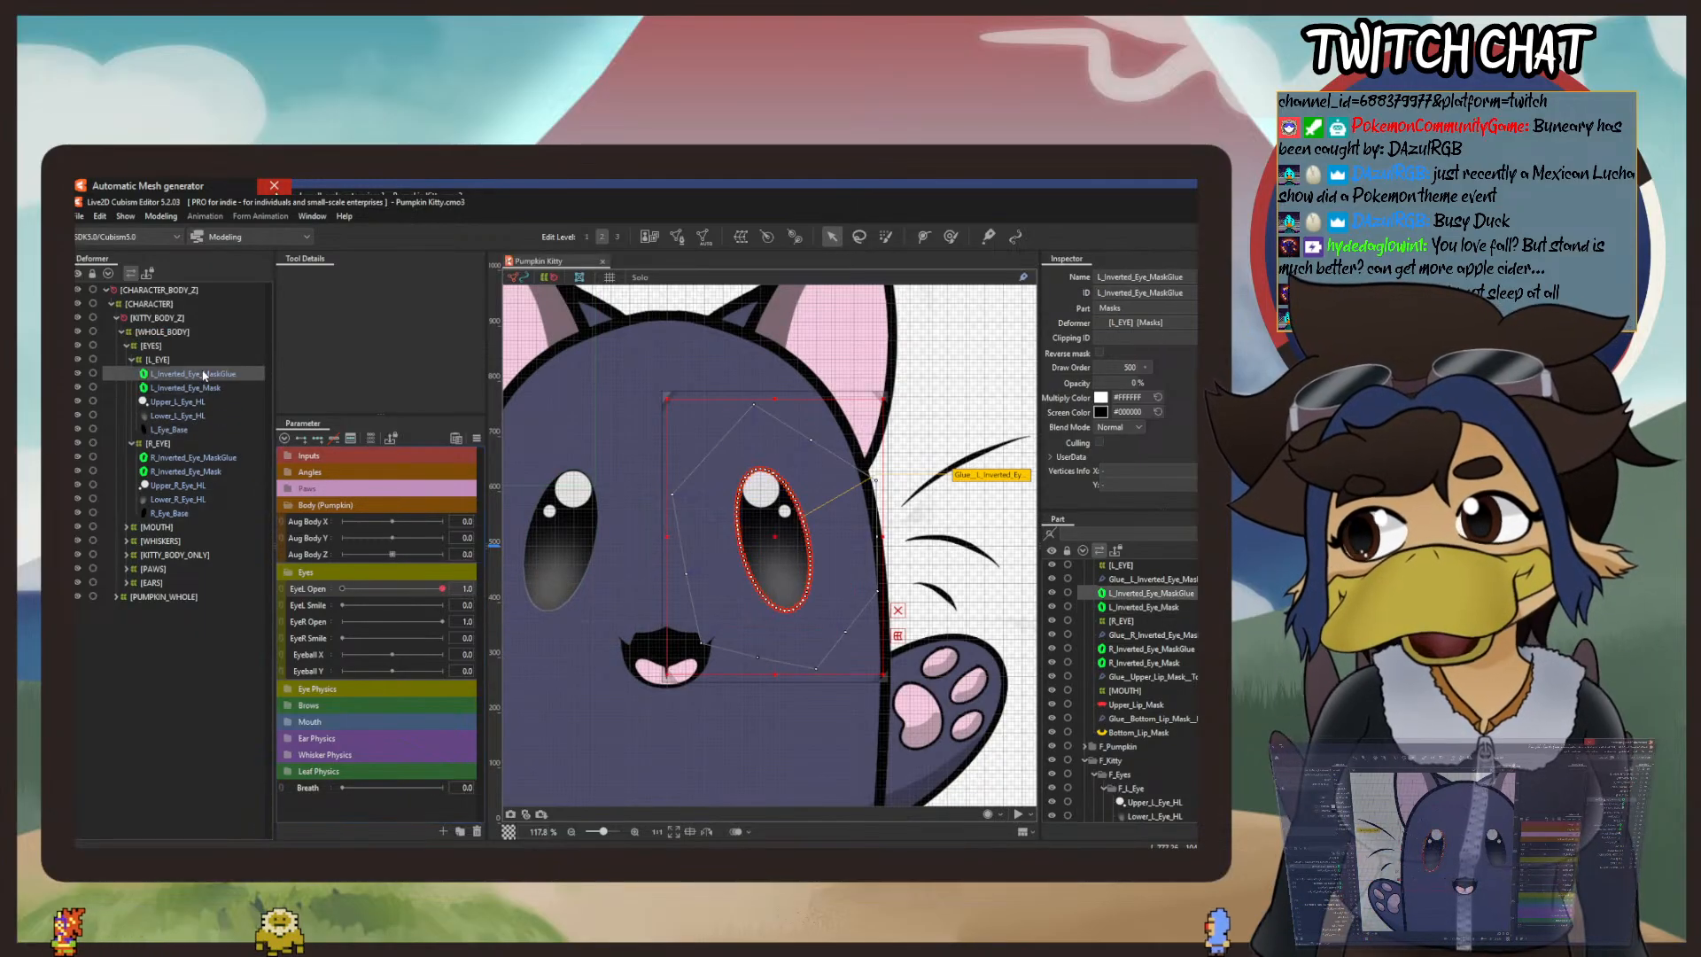
pyautogui.click(319, 439)
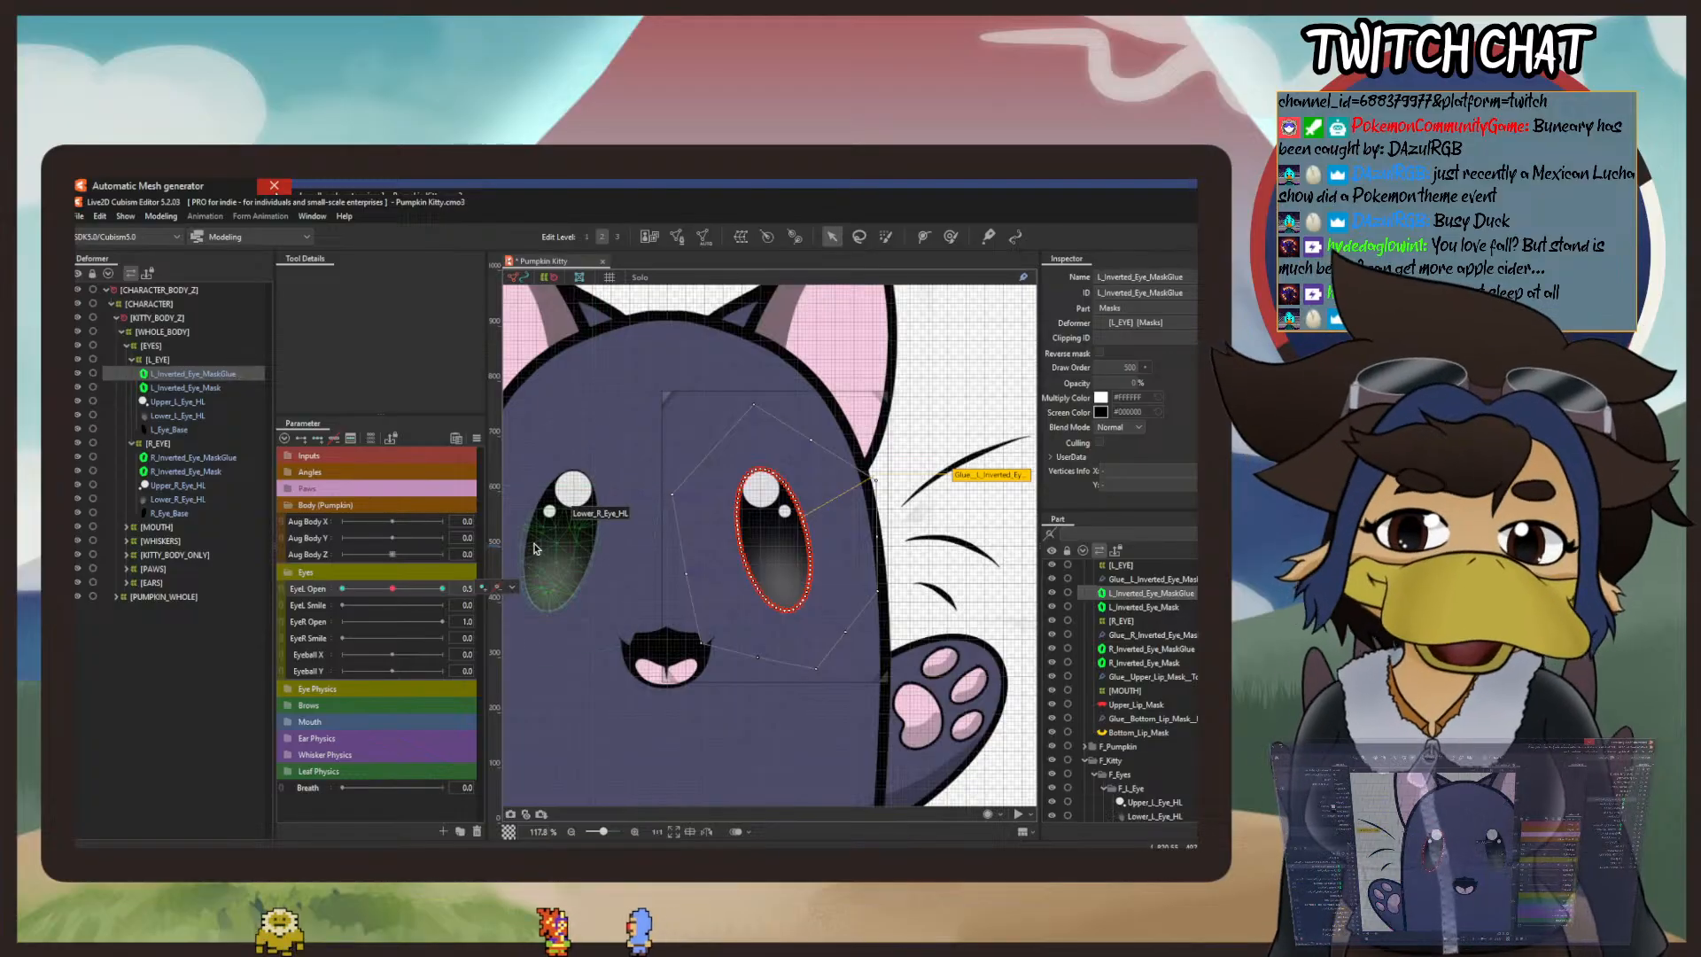
pyautogui.click(951, 237)
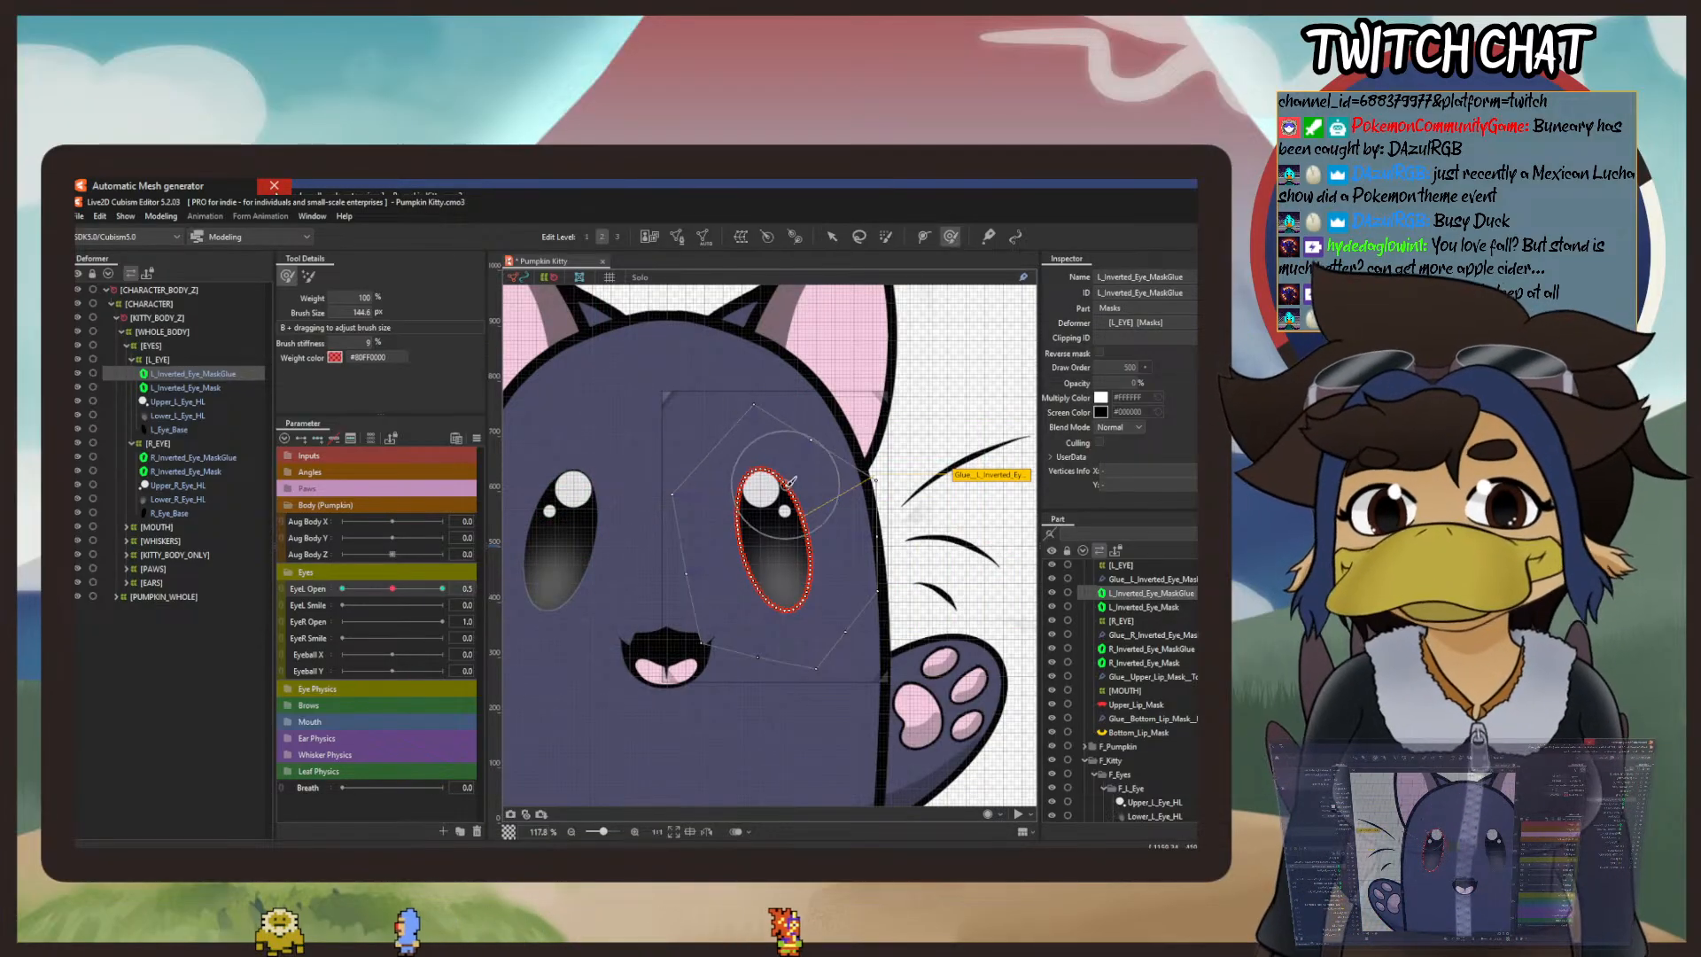
pyautogui.scroll(4, 788, 489)
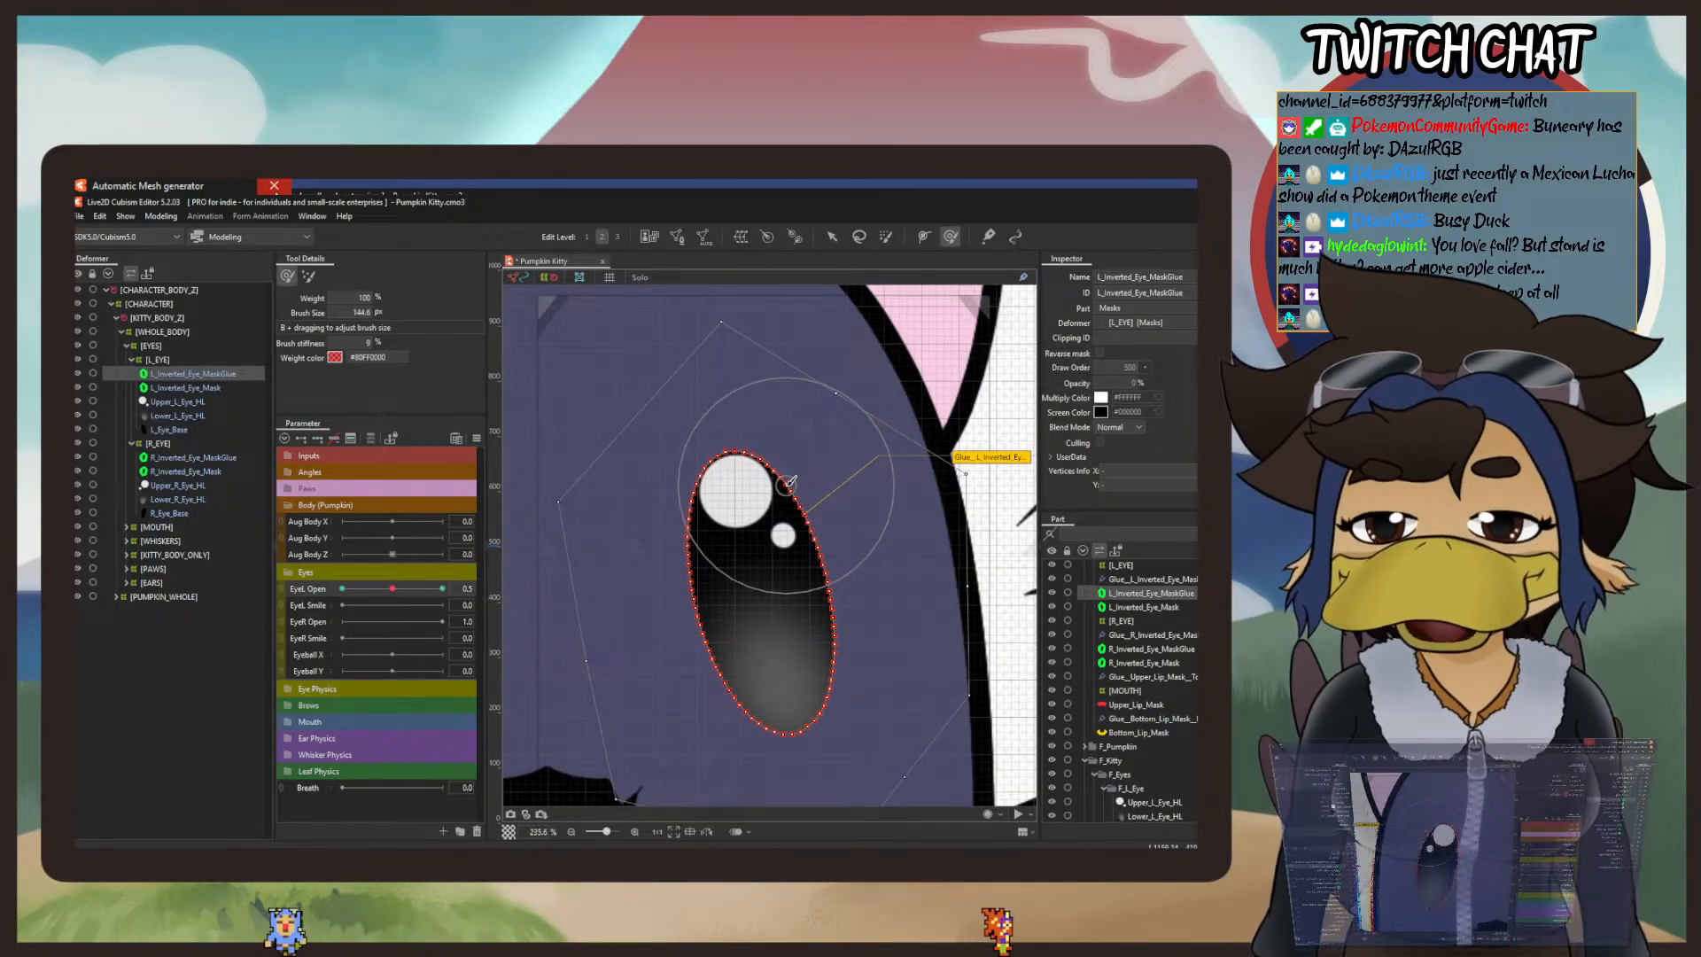
pyautogui.click(343, 588)
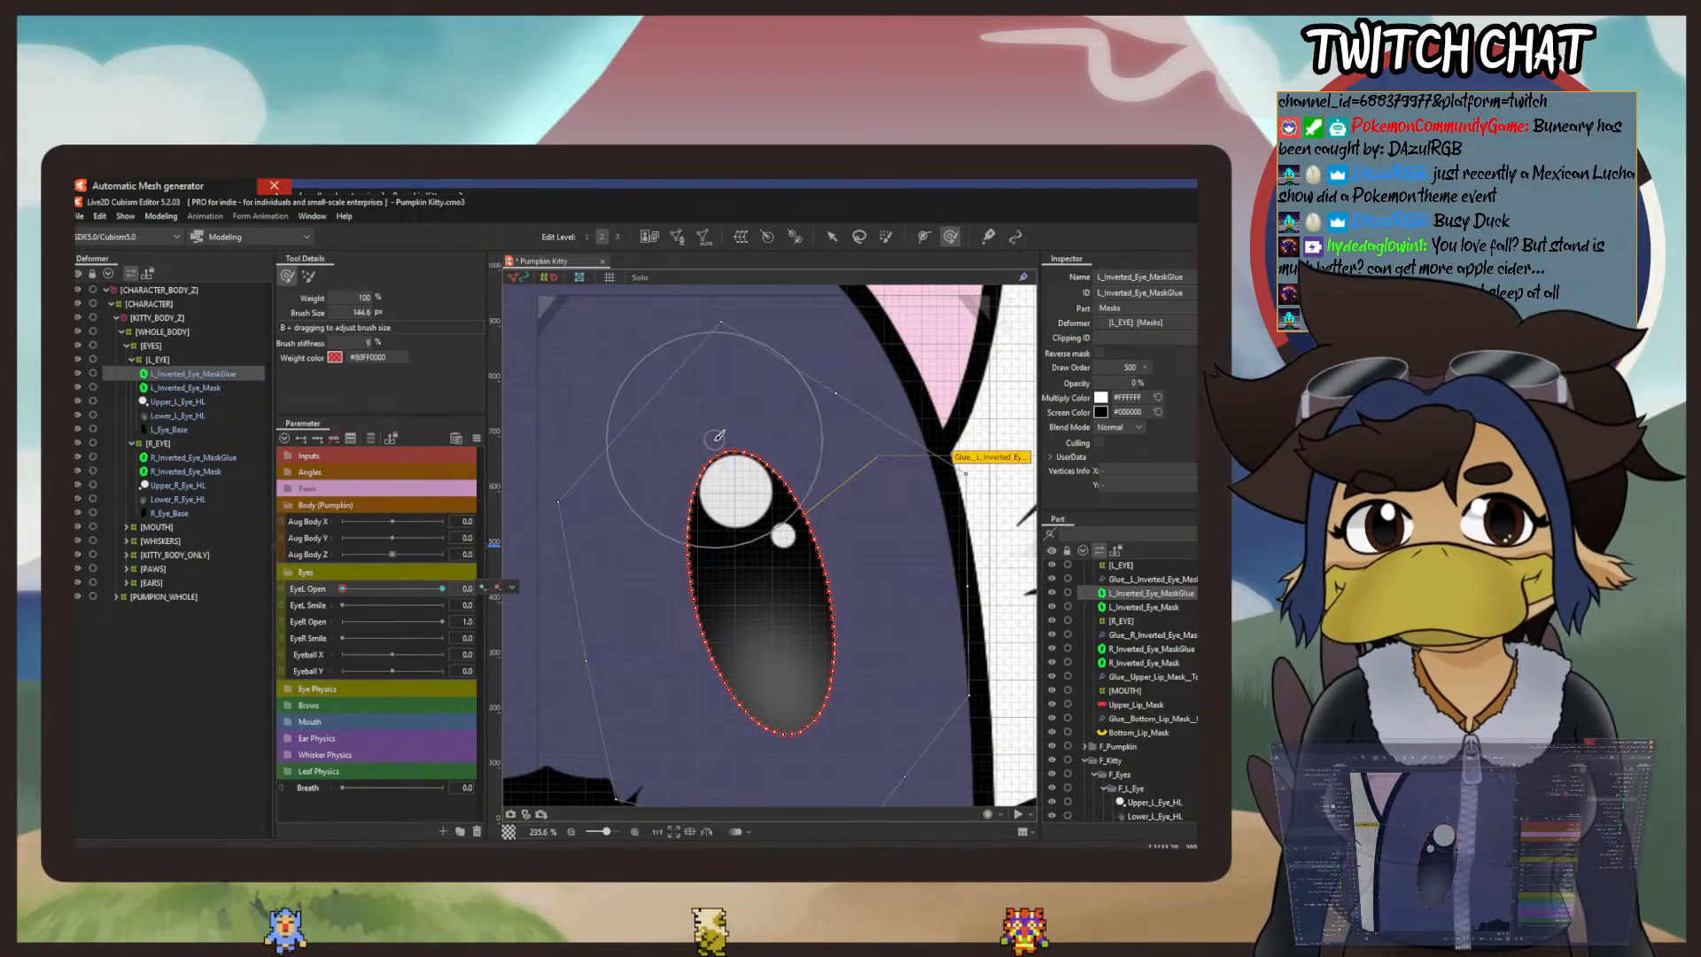
# Step: Try pulling the left mask's upper edge down with the deform brush at 100% weight, and undo the stroke
pyautogui.moveTo(719, 435)
pyautogui.mouseDown()
pyautogui.moveTo(747, 560)
pyautogui.moveTo(742, 501)
pyautogui.mouseUp()
pyautogui.click(100, 217)
pyautogui.click(124, 232)
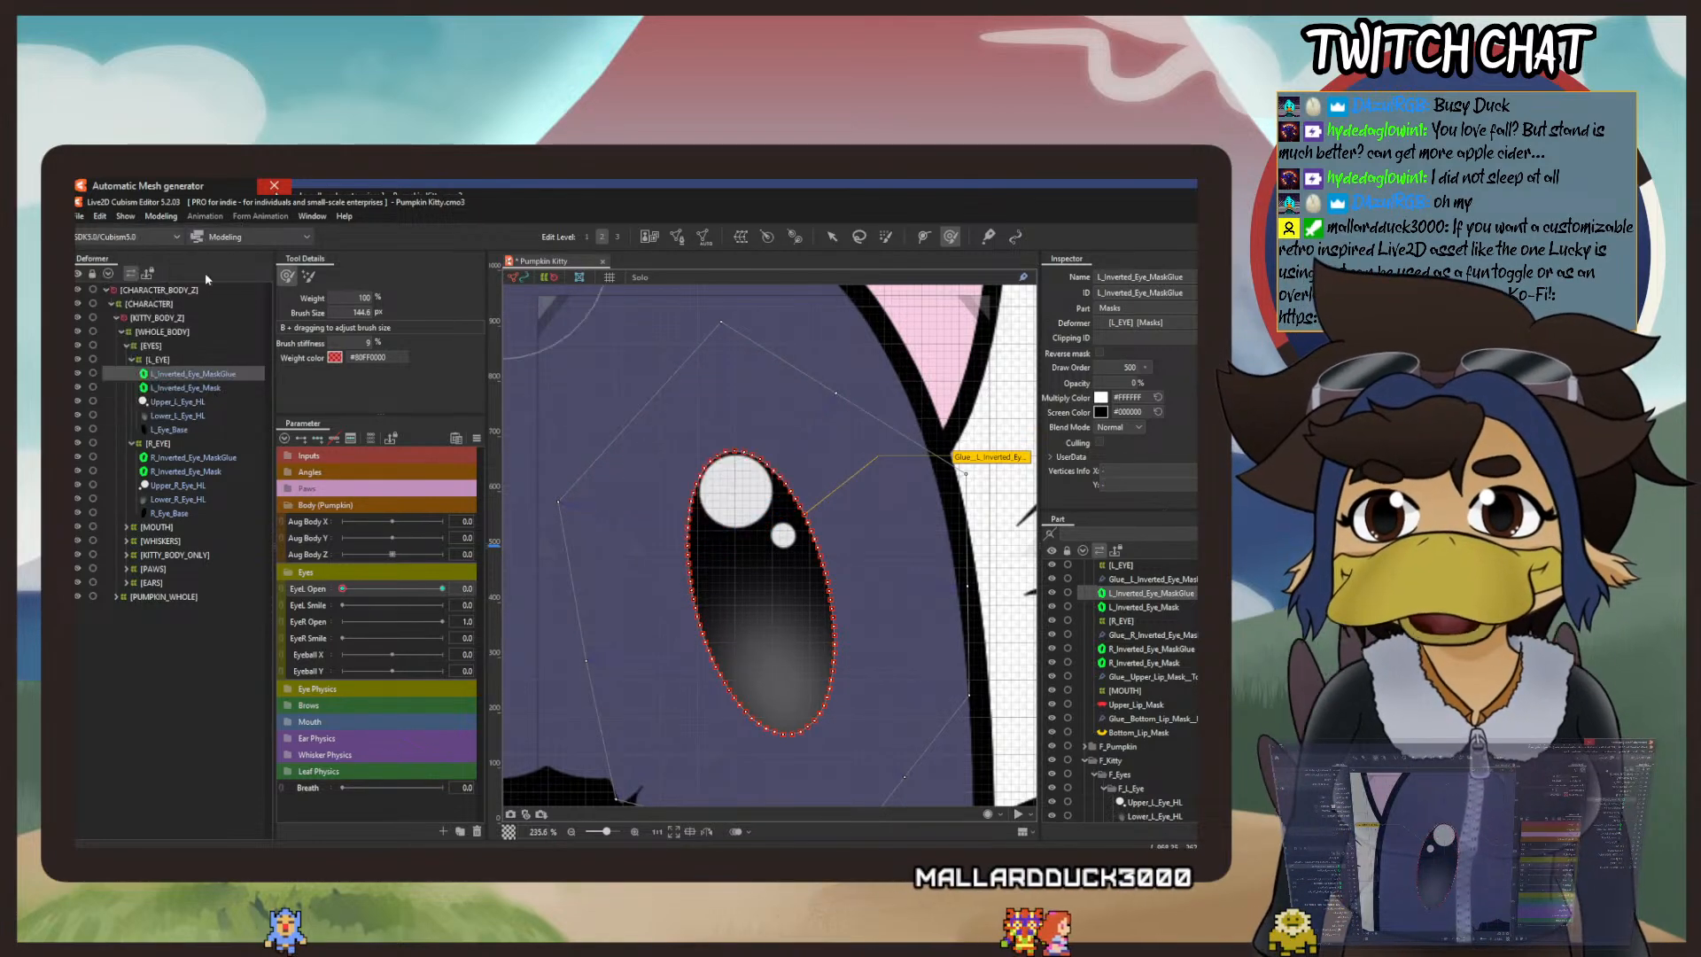
# Step: Set the deform brush weight to 14% and pull the left mask's upper edge down past the middle of the eye as a curved lid line
pyautogui.moveTo(352, 298); pyautogui.dragTo(346, 298)
pyautogui.moveTo(736, 461); pyautogui.dragTo(746, 603)
pyautogui.moveTo(739, 500); pyautogui.dragTo(775, 702)
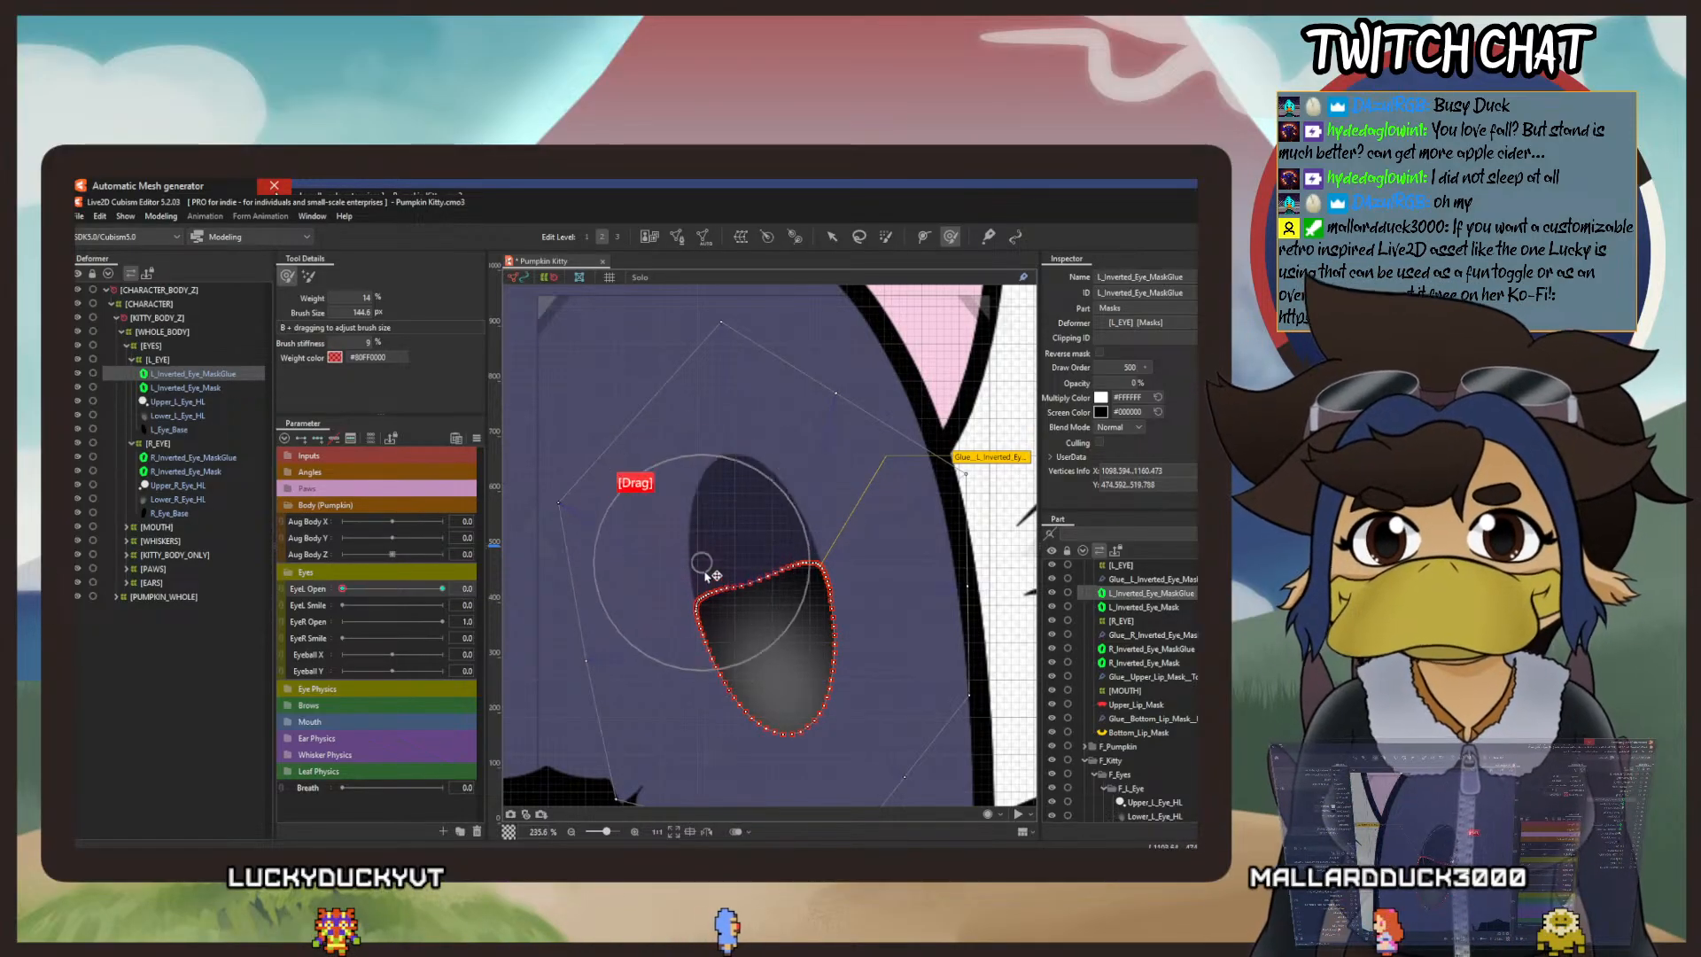
pyautogui.moveTo(785, 559); pyautogui.dragTo(795, 595)
pyautogui.moveTo(700, 562)
pyautogui.mouseDown()
pyautogui.moveTo(723, 599)
pyautogui.moveTo(801, 585)
pyautogui.moveTo(753, 622)
pyautogui.mouseUp()
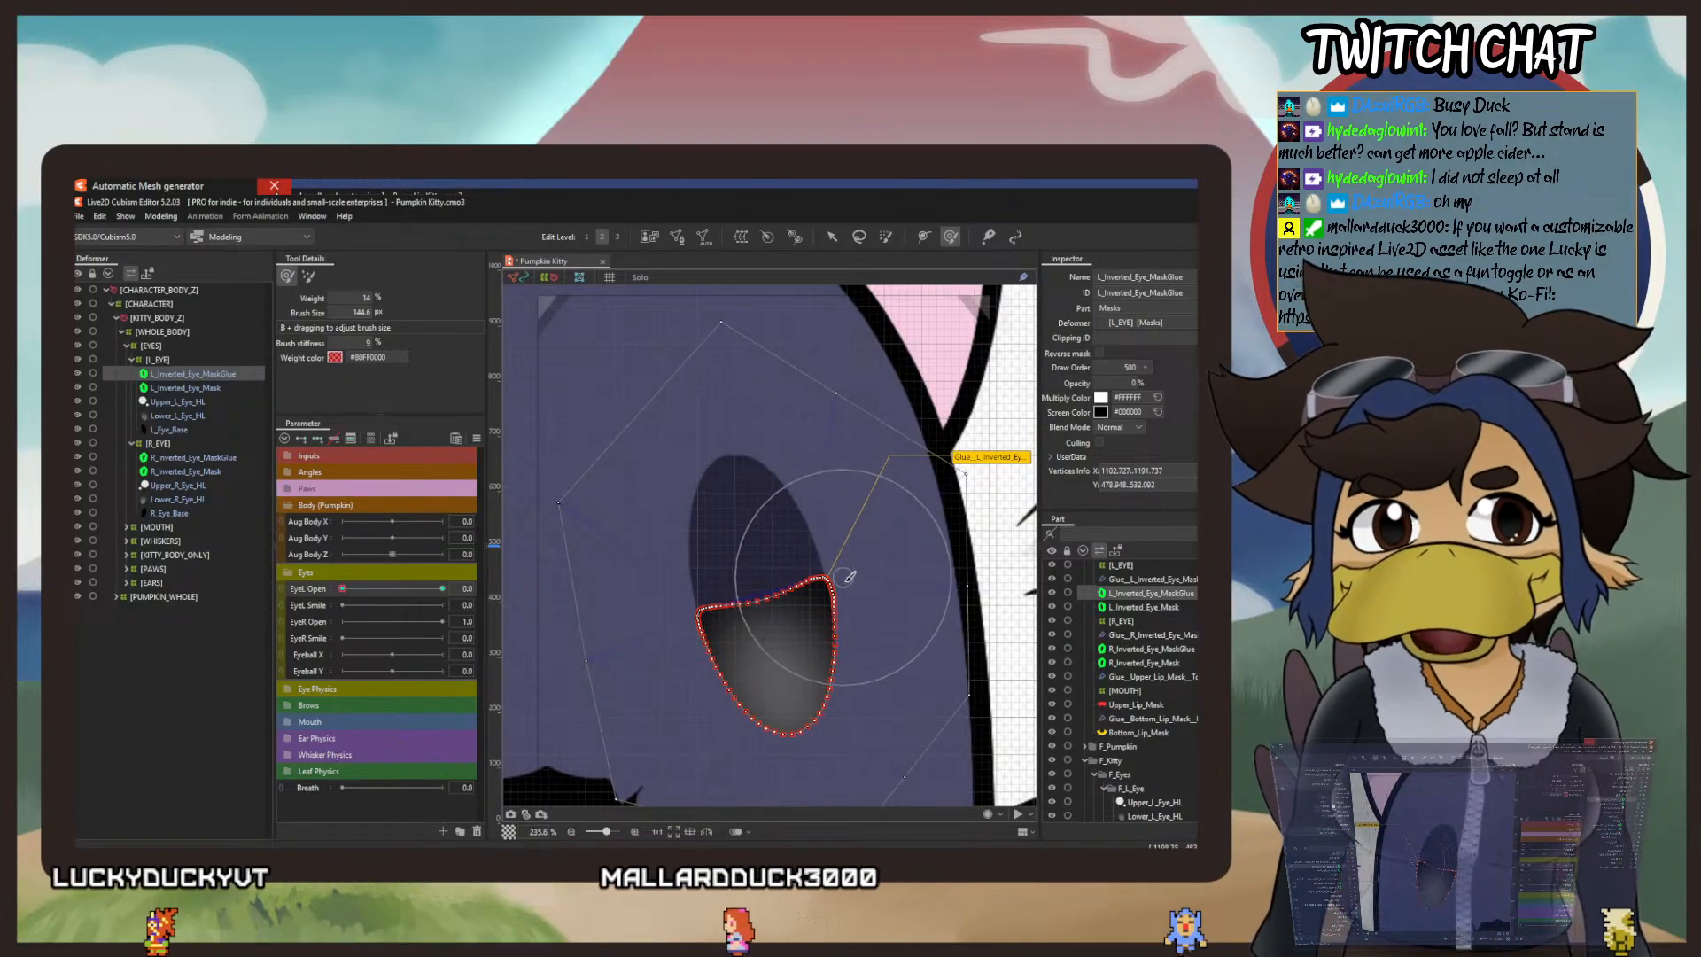
pyautogui.moveTo(803, 563); pyautogui.dragTo(804, 587)
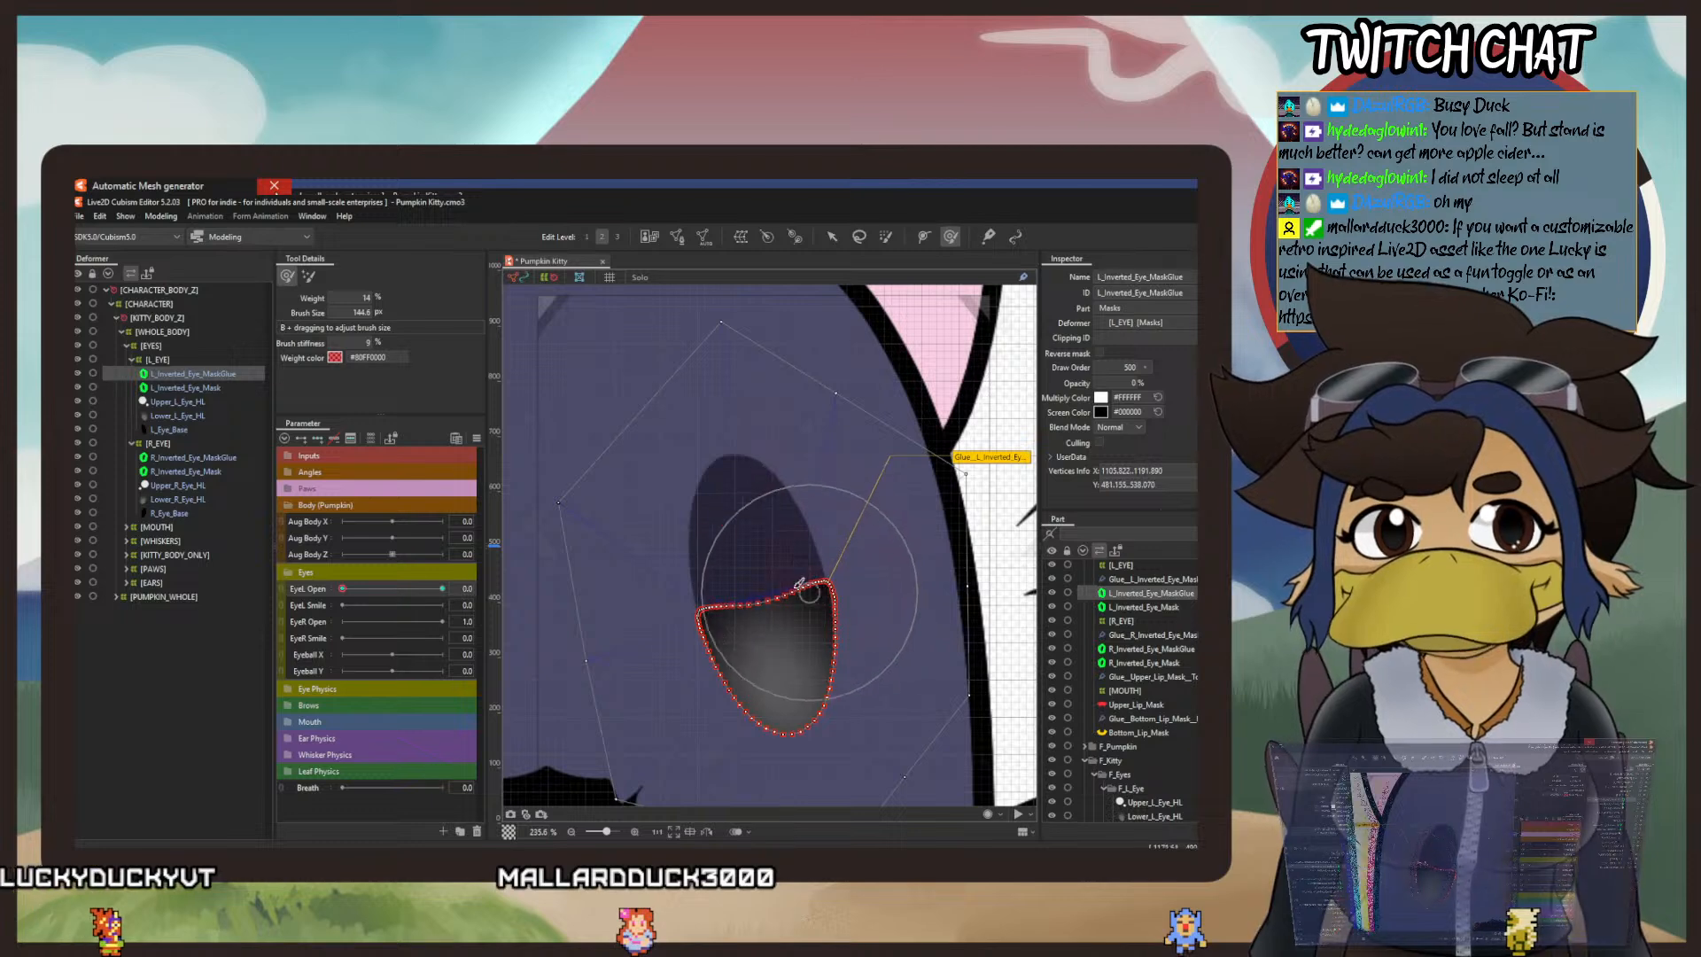
pyautogui.moveTo(710, 564)
pyautogui.mouseDown()
pyautogui.moveTo(713, 609)
pyautogui.moveTo(813, 583)
pyautogui.moveTo(821, 598)
pyautogui.moveTo(716, 581)
pyautogui.mouseUp()
pyautogui.moveTo(817, 565)
pyautogui.mouseDown()
pyautogui.moveTo(754, 569)
pyautogui.moveTo(832, 613)
pyautogui.mouseUp()
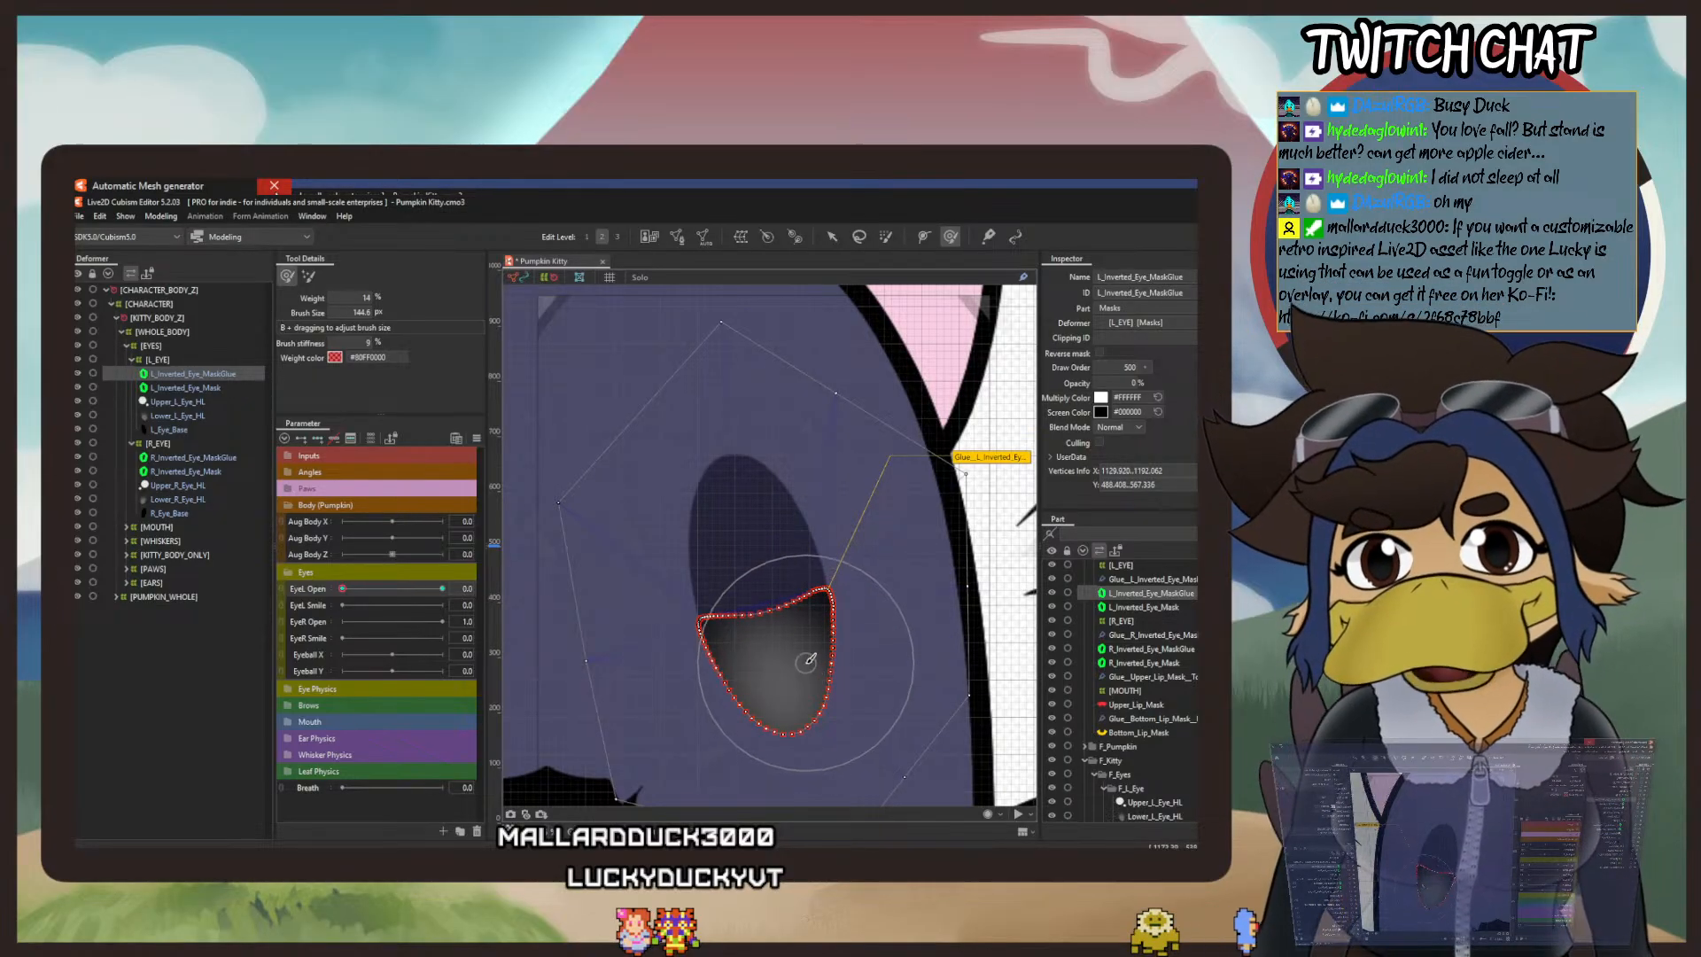
# Step: Remove the outer polygon vertices from L_Inverted_Eye_MaskGlue's mesh, keep the glued eye outline, and apply the mesh edit
pyautogui.moveTo(797, 731); pyautogui.dragTo(793, 587)
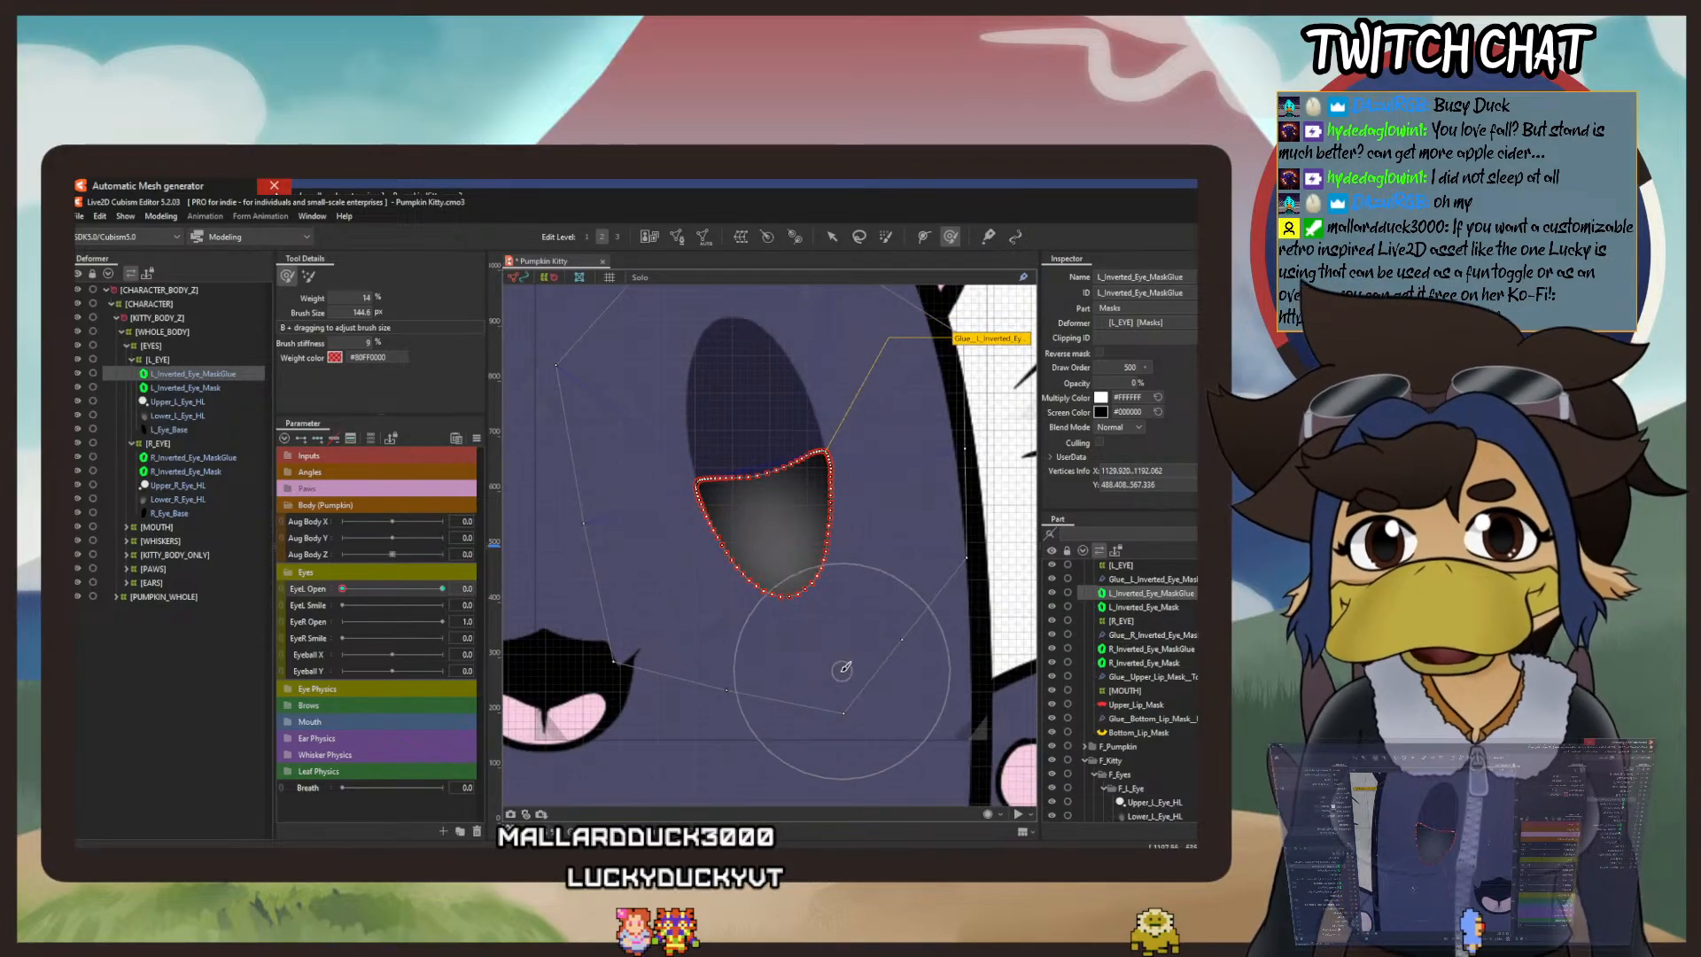
pyautogui.moveTo(823, 665); pyautogui.dragTo(802, 551)
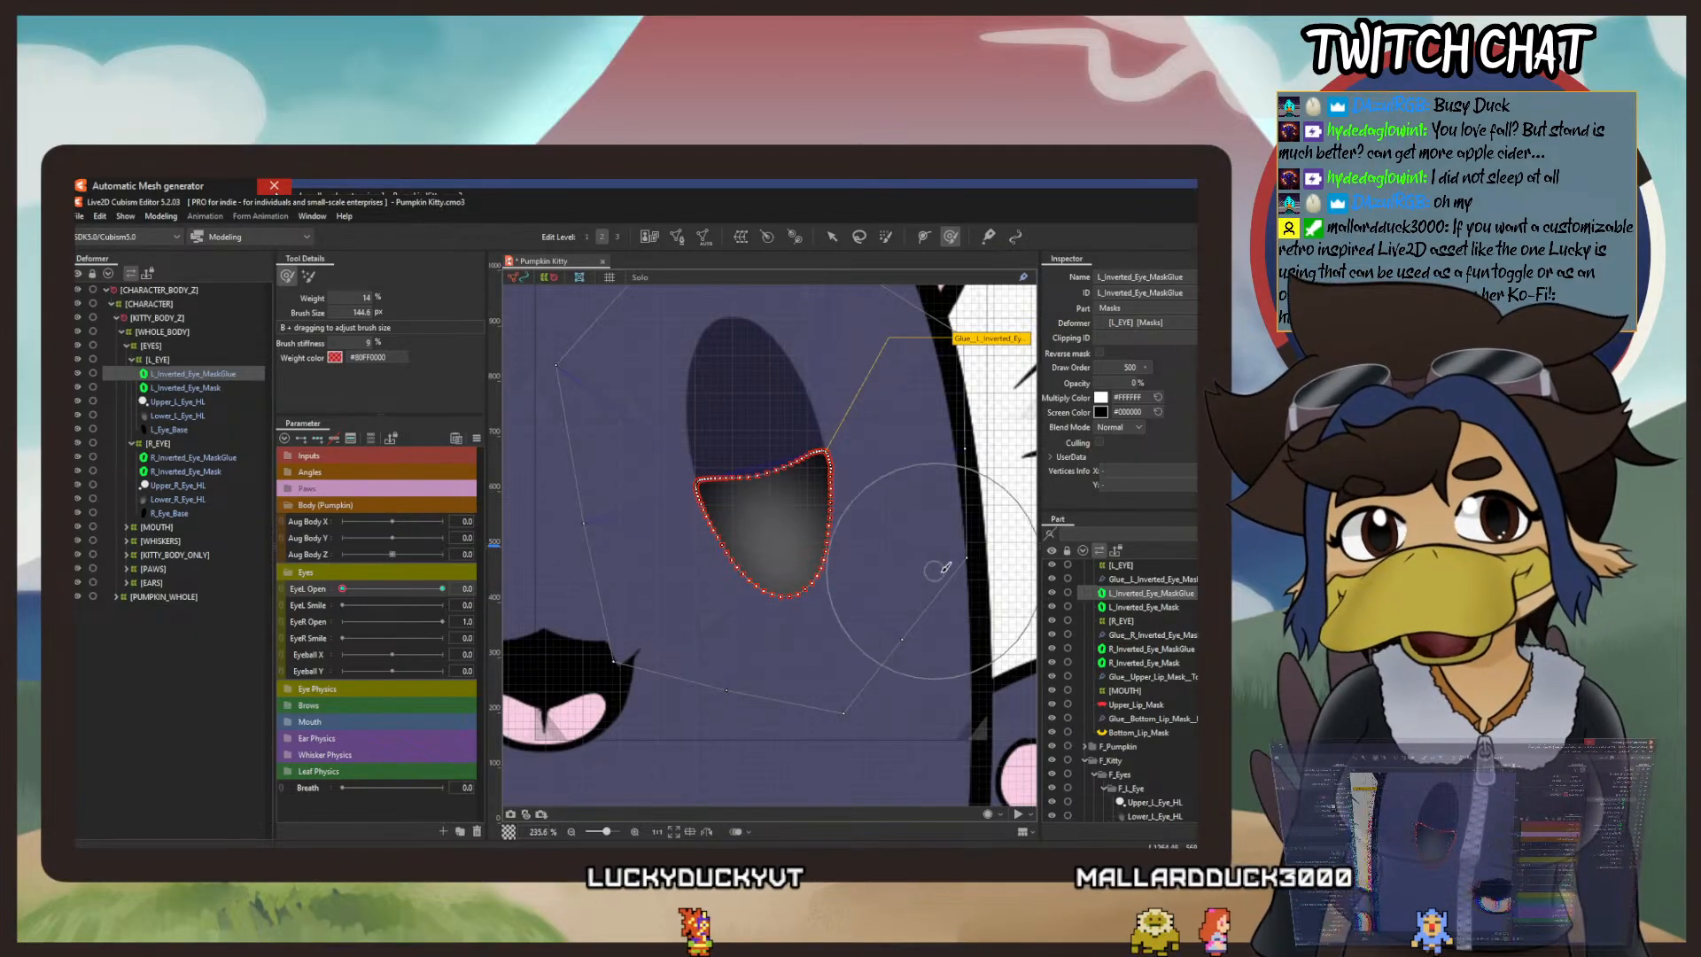
pyautogui.click(679, 237)
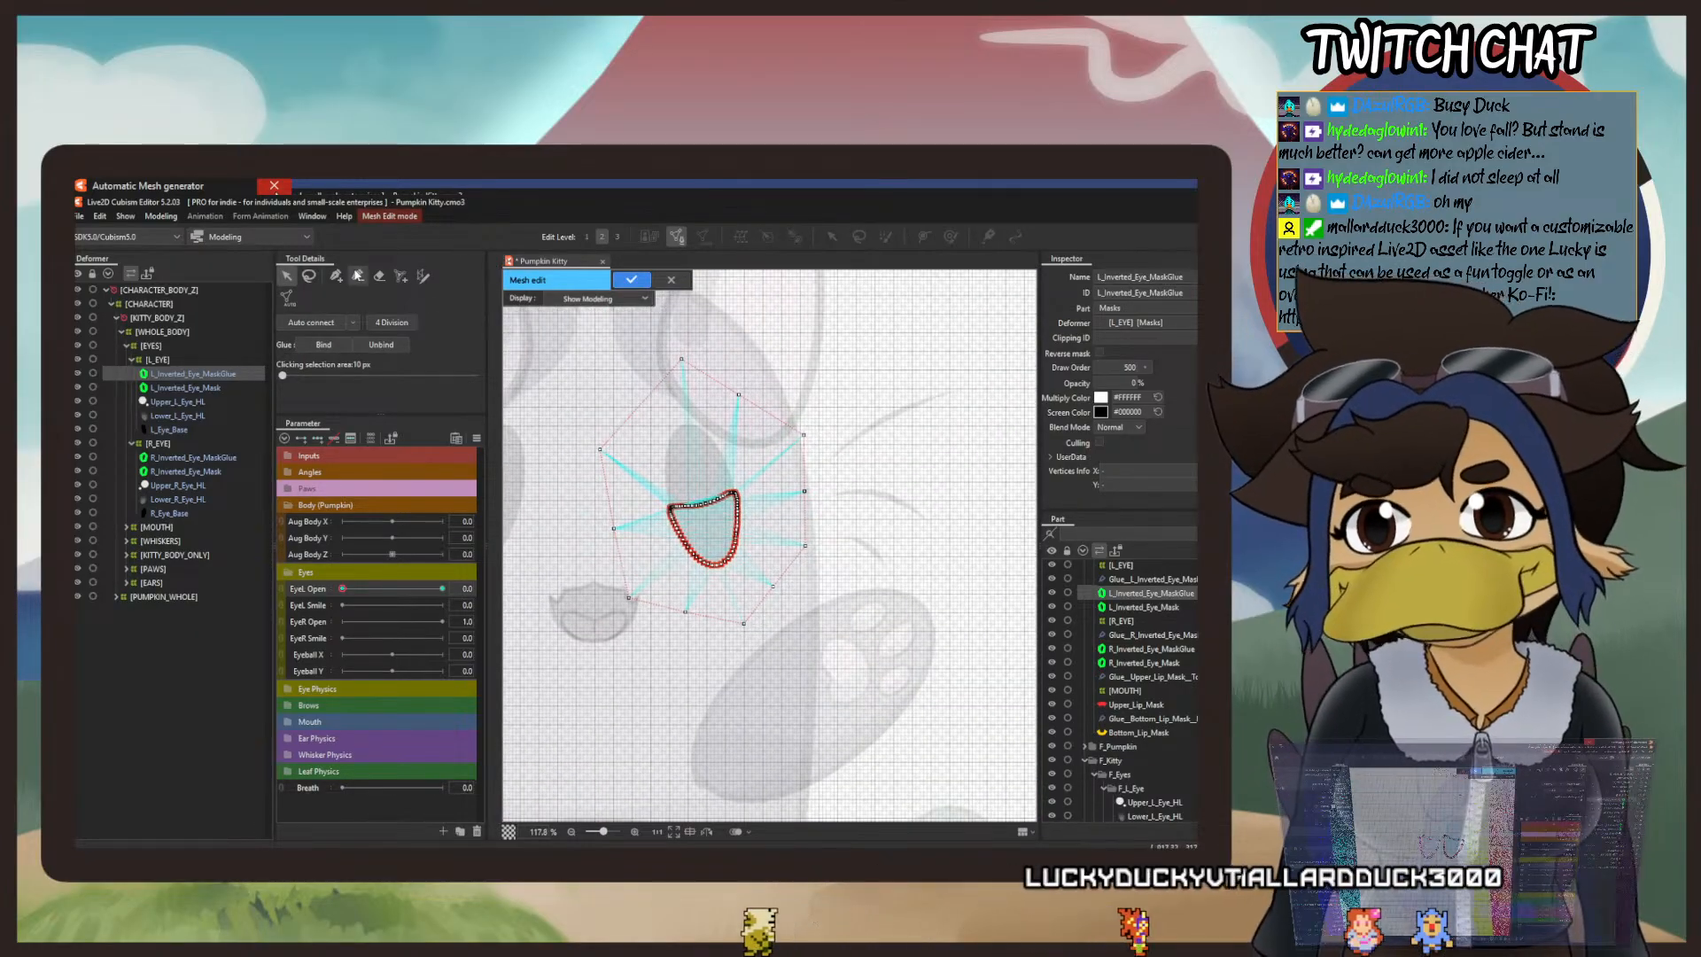
pyautogui.click(357, 275)
pyautogui.click(681, 361)
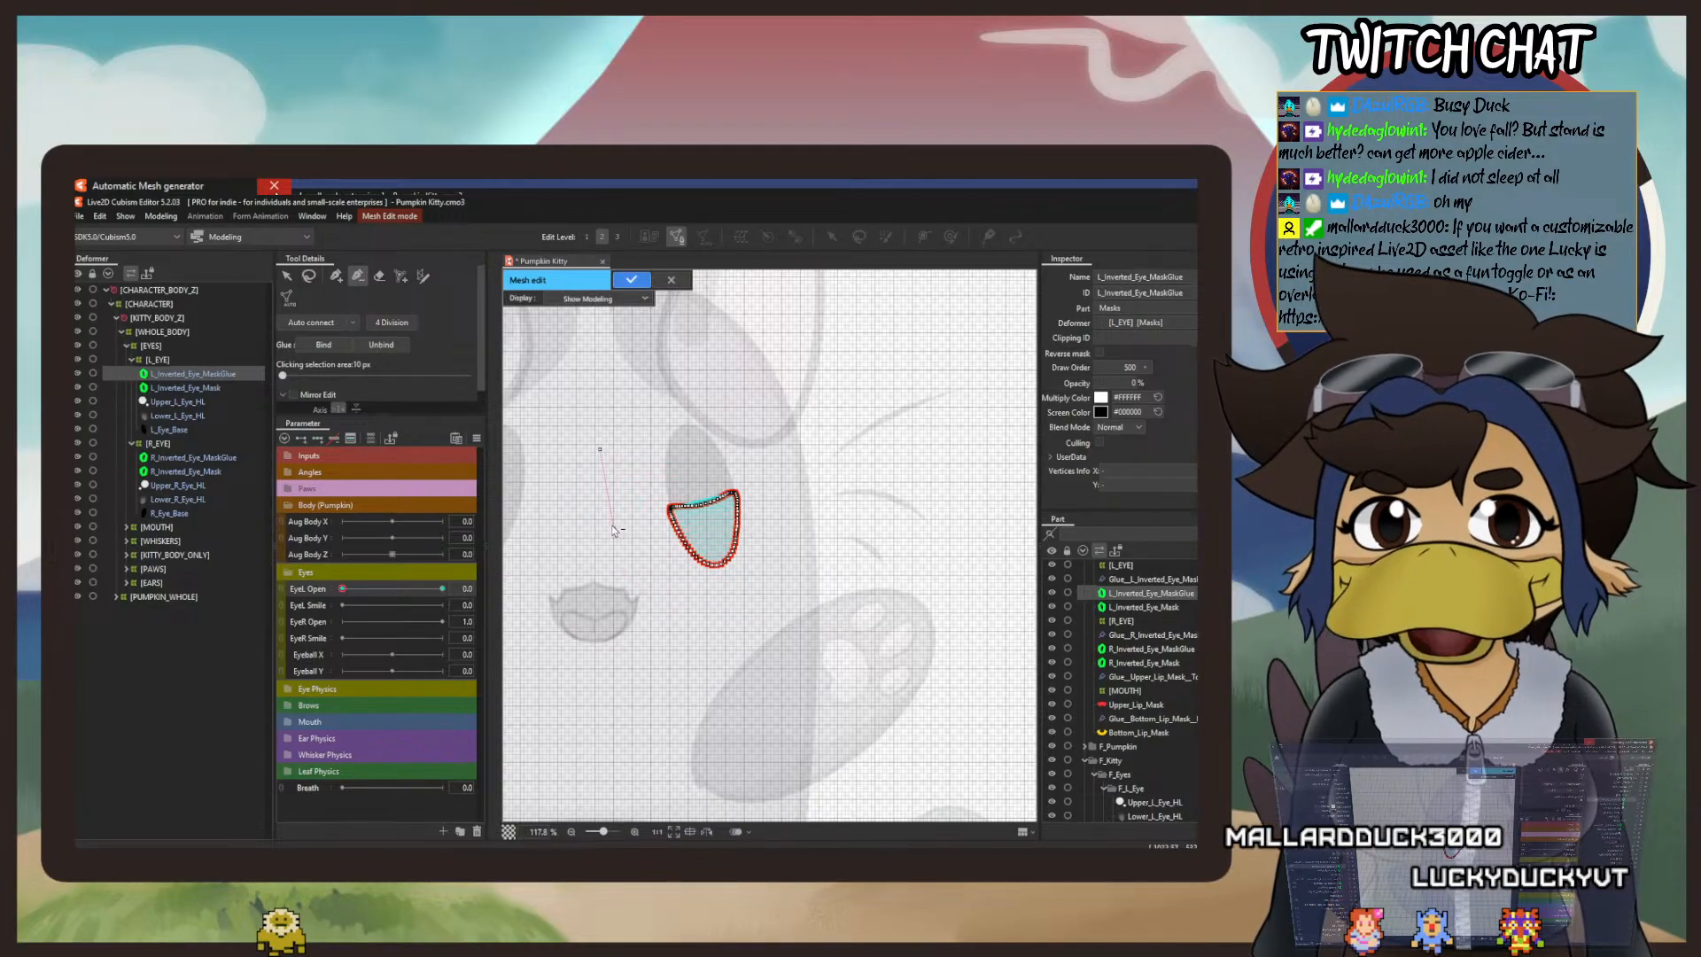
pyautogui.click(634, 280)
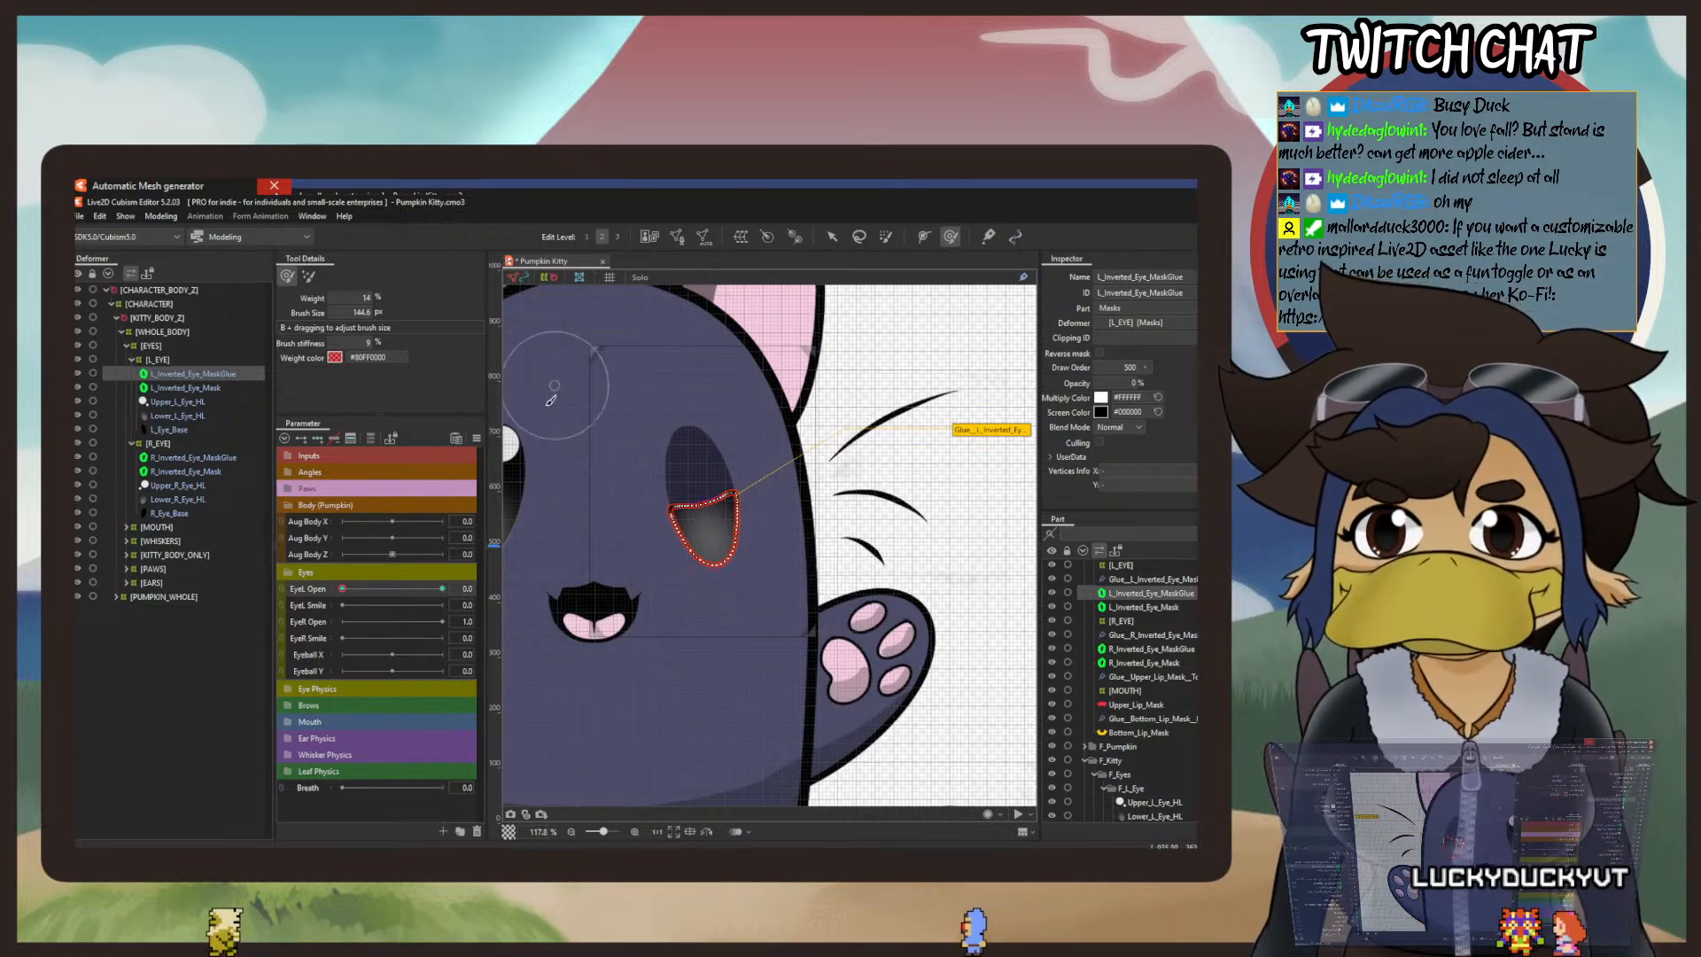
# Step: Push the lower edge of L_Inverted_Eye_MaskGlue up toward the middle of the eye with the deform brush at 14% weight
pyautogui.scroll(5, 686, 496)
pyautogui.moveTo(817, 665)
pyautogui.mouseDown()
pyautogui.moveTo(797, 748)
pyautogui.moveTo(744, 487)
pyautogui.moveTo(717, 564)
pyautogui.mouseUp()
pyautogui.moveTo(751, 734)
pyautogui.mouseDown()
pyautogui.moveTo(714, 677)
pyautogui.moveTo(721, 537)
pyautogui.mouseUp()
pyautogui.moveTo(830, 733); pyautogui.dragTo(809, 561)
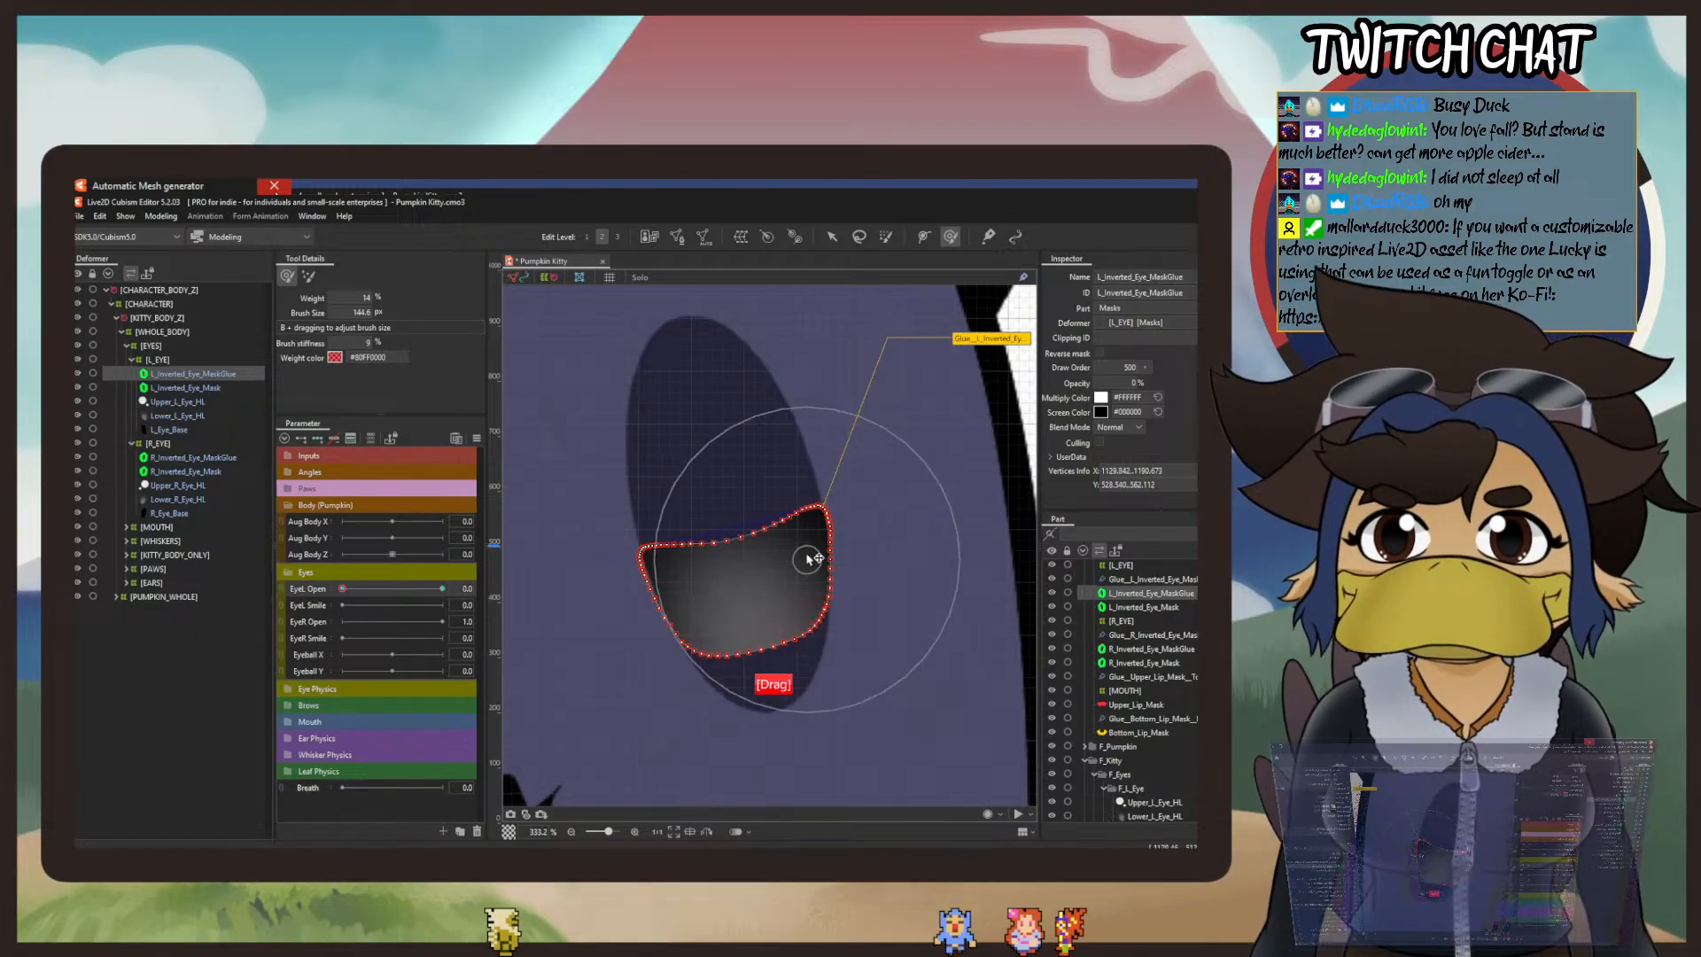
pyautogui.moveTo(714, 729); pyautogui.dragTo(681, 565)
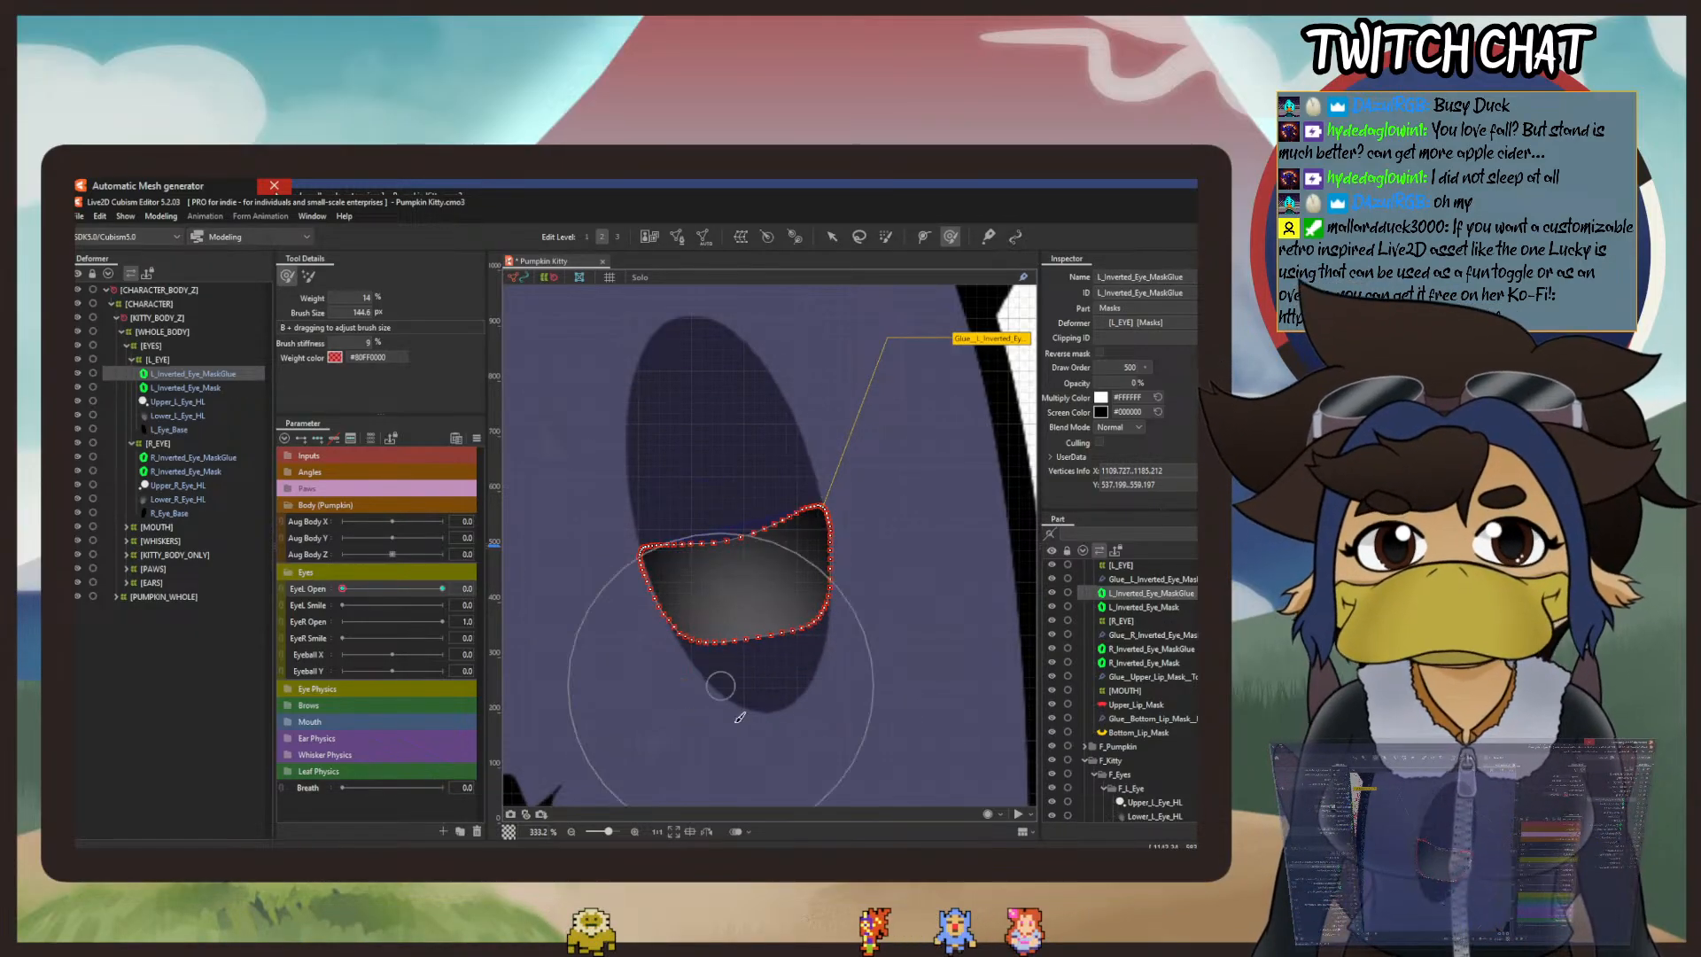
pyautogui.moveTo(721, 696)
pyautogui.mouseDown()
pyautogui.moveTo(709, 660)
pyautogui.moveTo(712, 589)
pyautogui.mouseUp()
pyautogui.moveTo(844, 731); pyautogui.dragTo(849, 594)
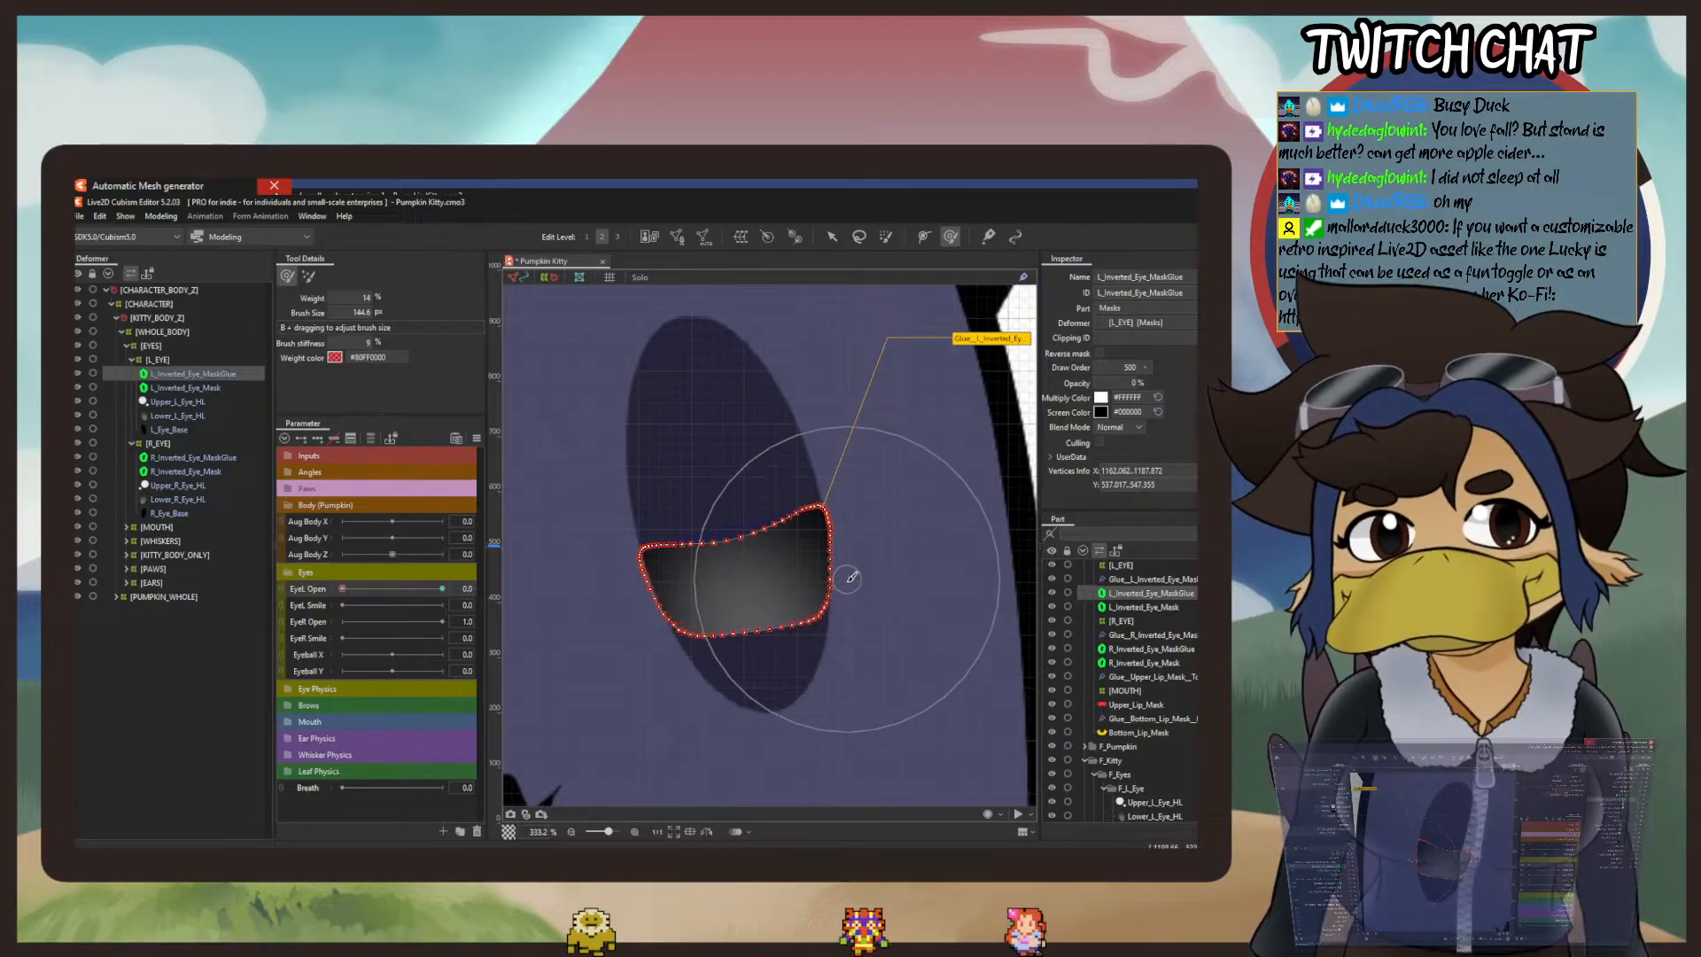
pyautogui.moveTo(811, 656); pyautogui.dragTo(790, 498)
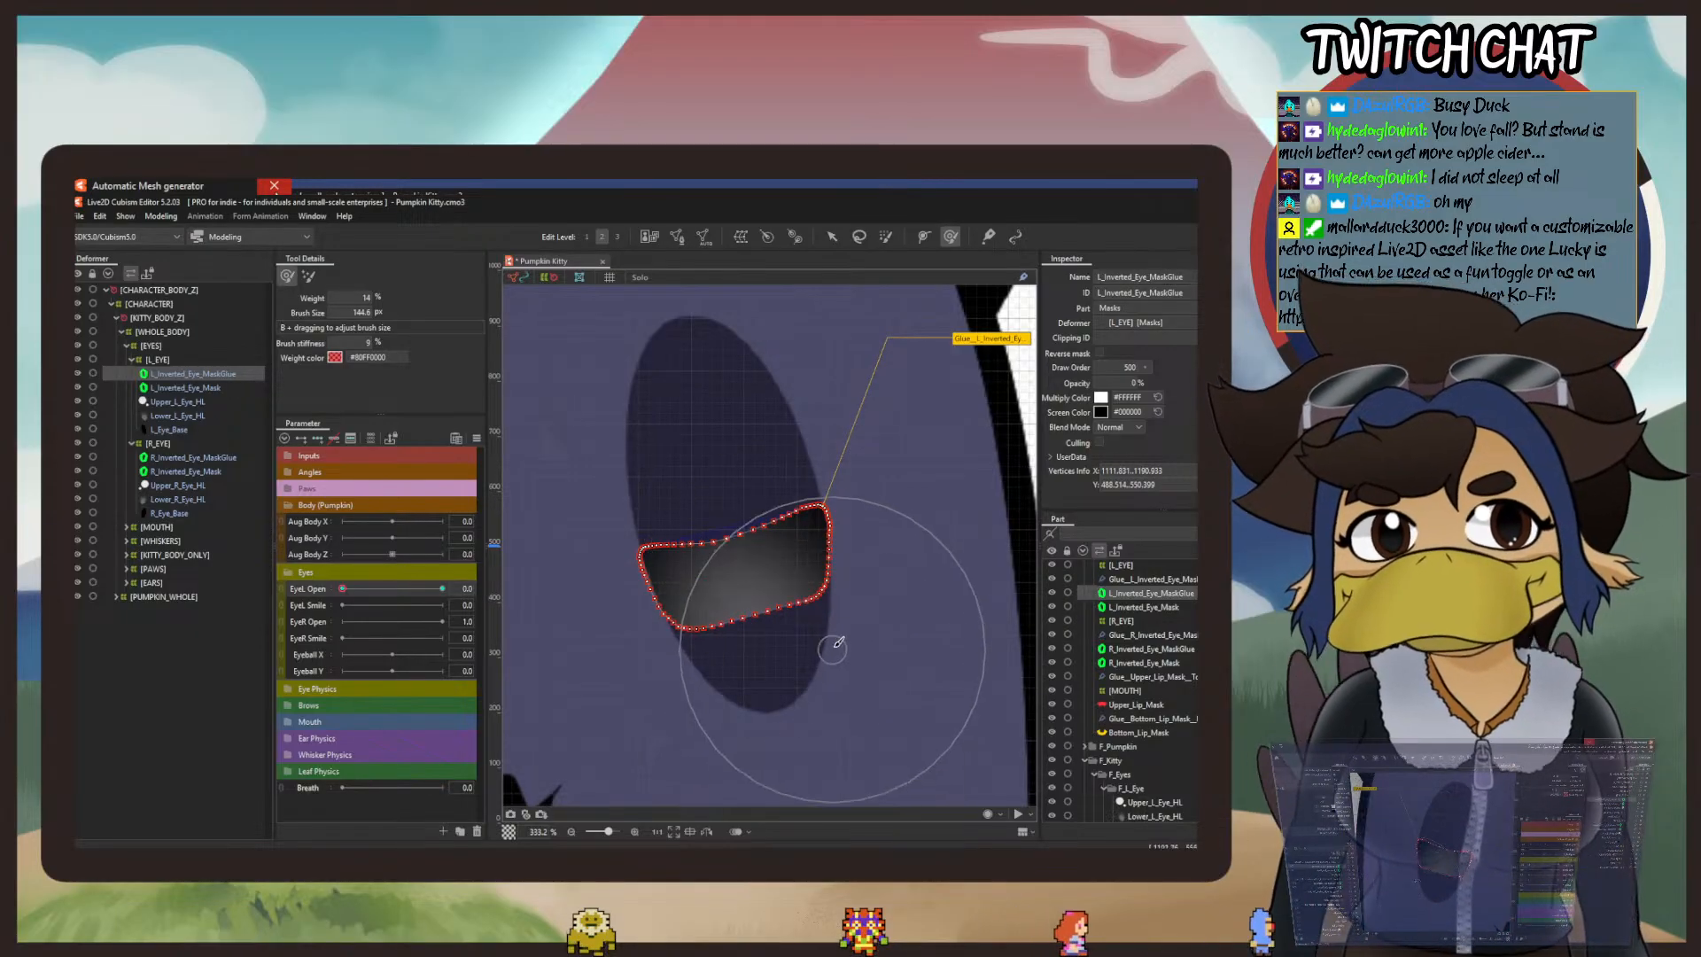
pyautogui.moveTo(833, 647); pyautogui.dragTo(807, 483)
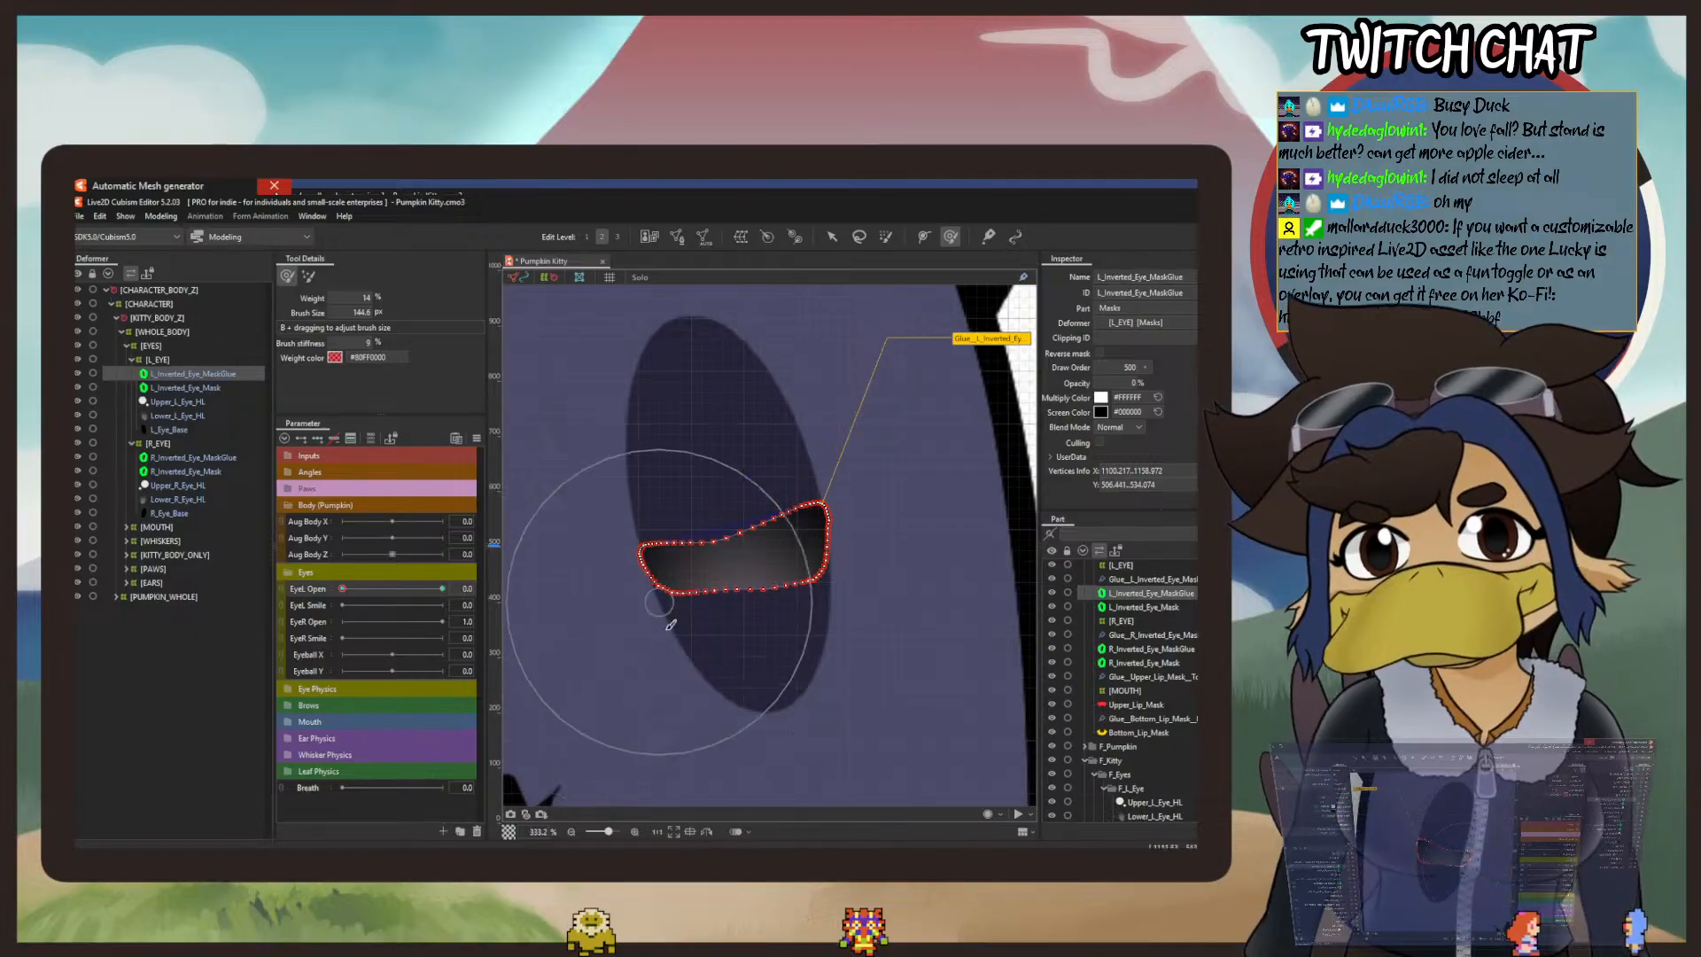
# Step: Narrow the left glue mask into a slanted band across the eye by raising its lower edge and lowering its inner upper edge
pyautogui.moveTo(813, 654)
pyautogui.mouseDown()
pyautogui.moveTo(803, 530)
pyautogui.moveTo(837, 520)
pyautogui.mouseUp()
pyautogui.moveTo(794, 622); pyautogui.dragTo(794, 514)
pyautogui.moveTo(866, 595); pyautogui.dragTo(866, 513)
pyautogui.moveTo(658, 671); pyautogui.dragTo(653, 595)
pyautogui.moveTo(723, 657); pyautogui.dragTo(691, 569)
pyautogui.moveTo(762, 434); pyautogui.dragTo(798, 505)
pyautogui.moveTo(704, 677); pyautogui.dragTo(661, 536)
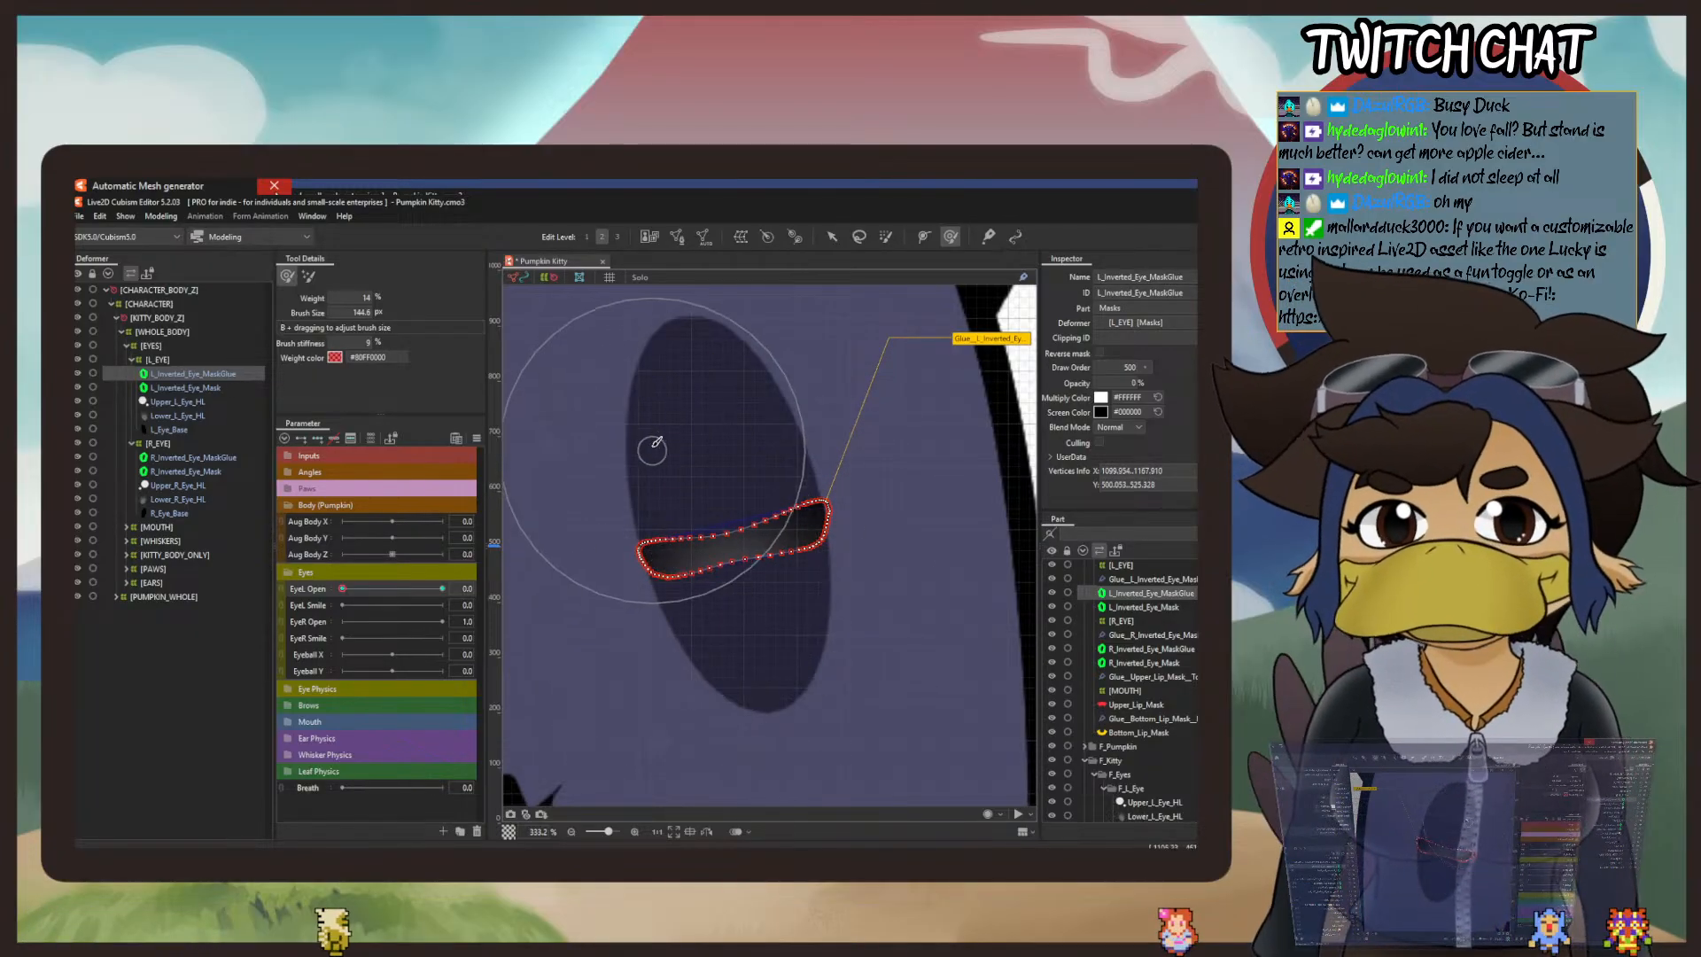
# Step: Bring the left glue mask's upper edge down and its lower edge up until only a thin sliver crosses the eye
pyautogui.moveTo(656, 441)
pyautogui.mouseDown()
pyautogui.moveTo(668, 497)
pyautogui.moveTo(714, 531)
pyautogui.mouseUp()
pyautogui.moveTo(769, 406); pyautogui.dragTo(818, 537)
pyautogui.moveTo(834, 671); pyautogui.dragTo(835, 669)
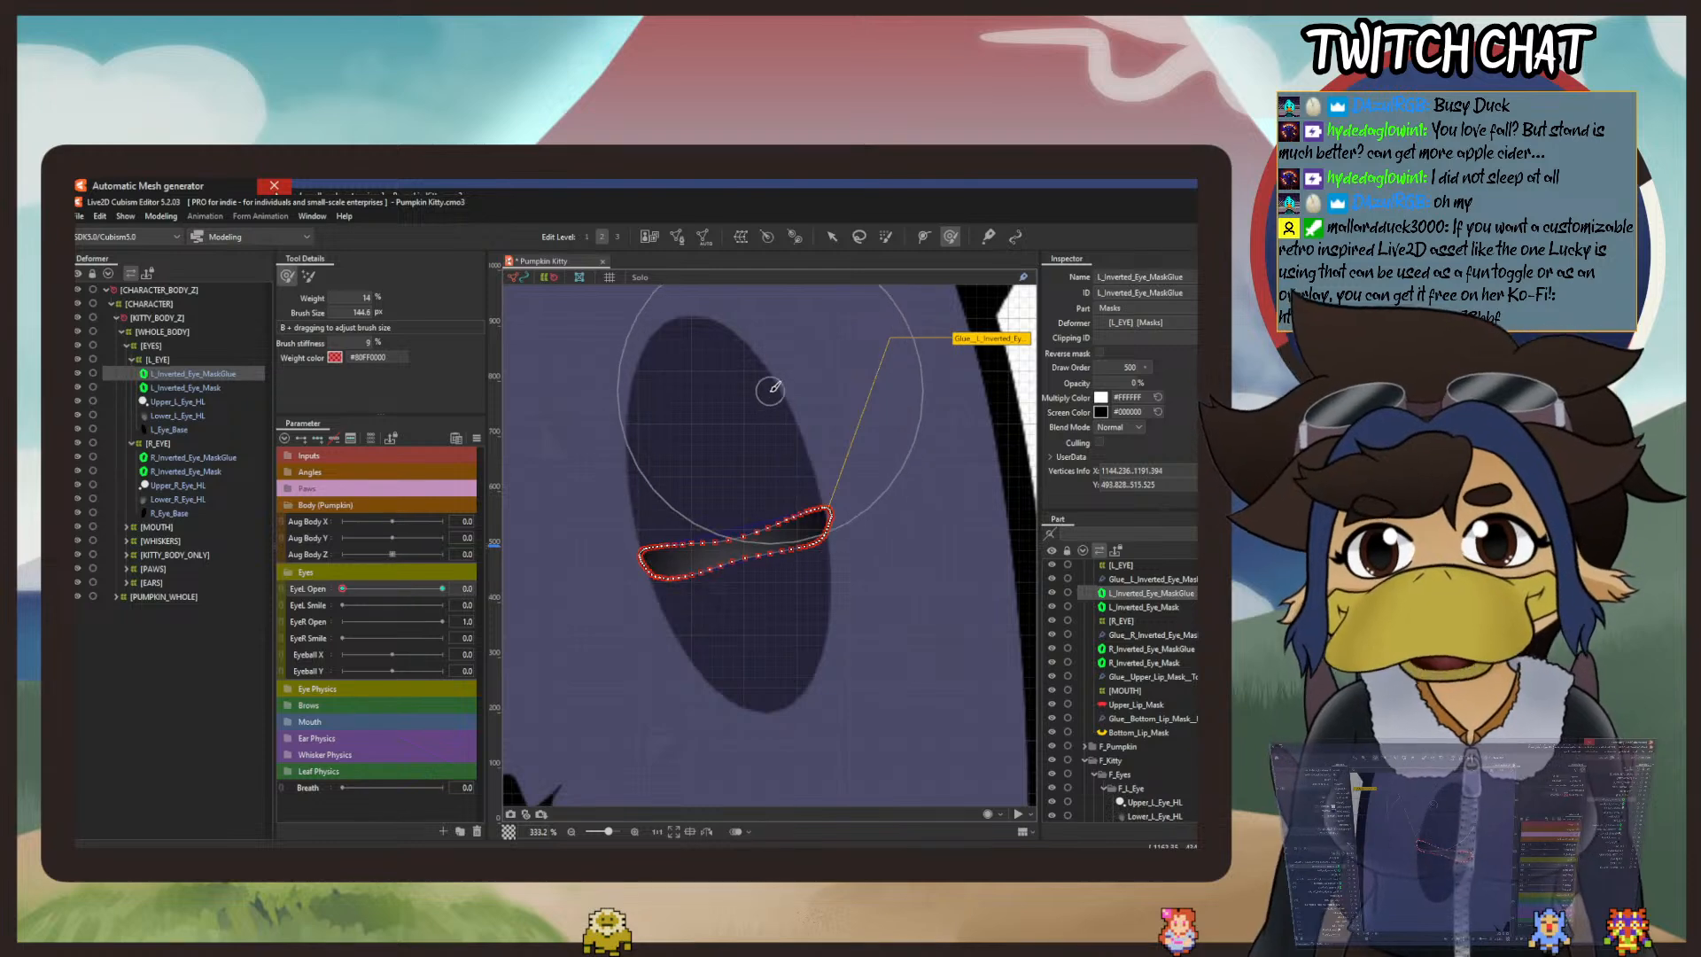
pyautogui.moveTo(771, 389); pyautogui.dragTo(794, 512)
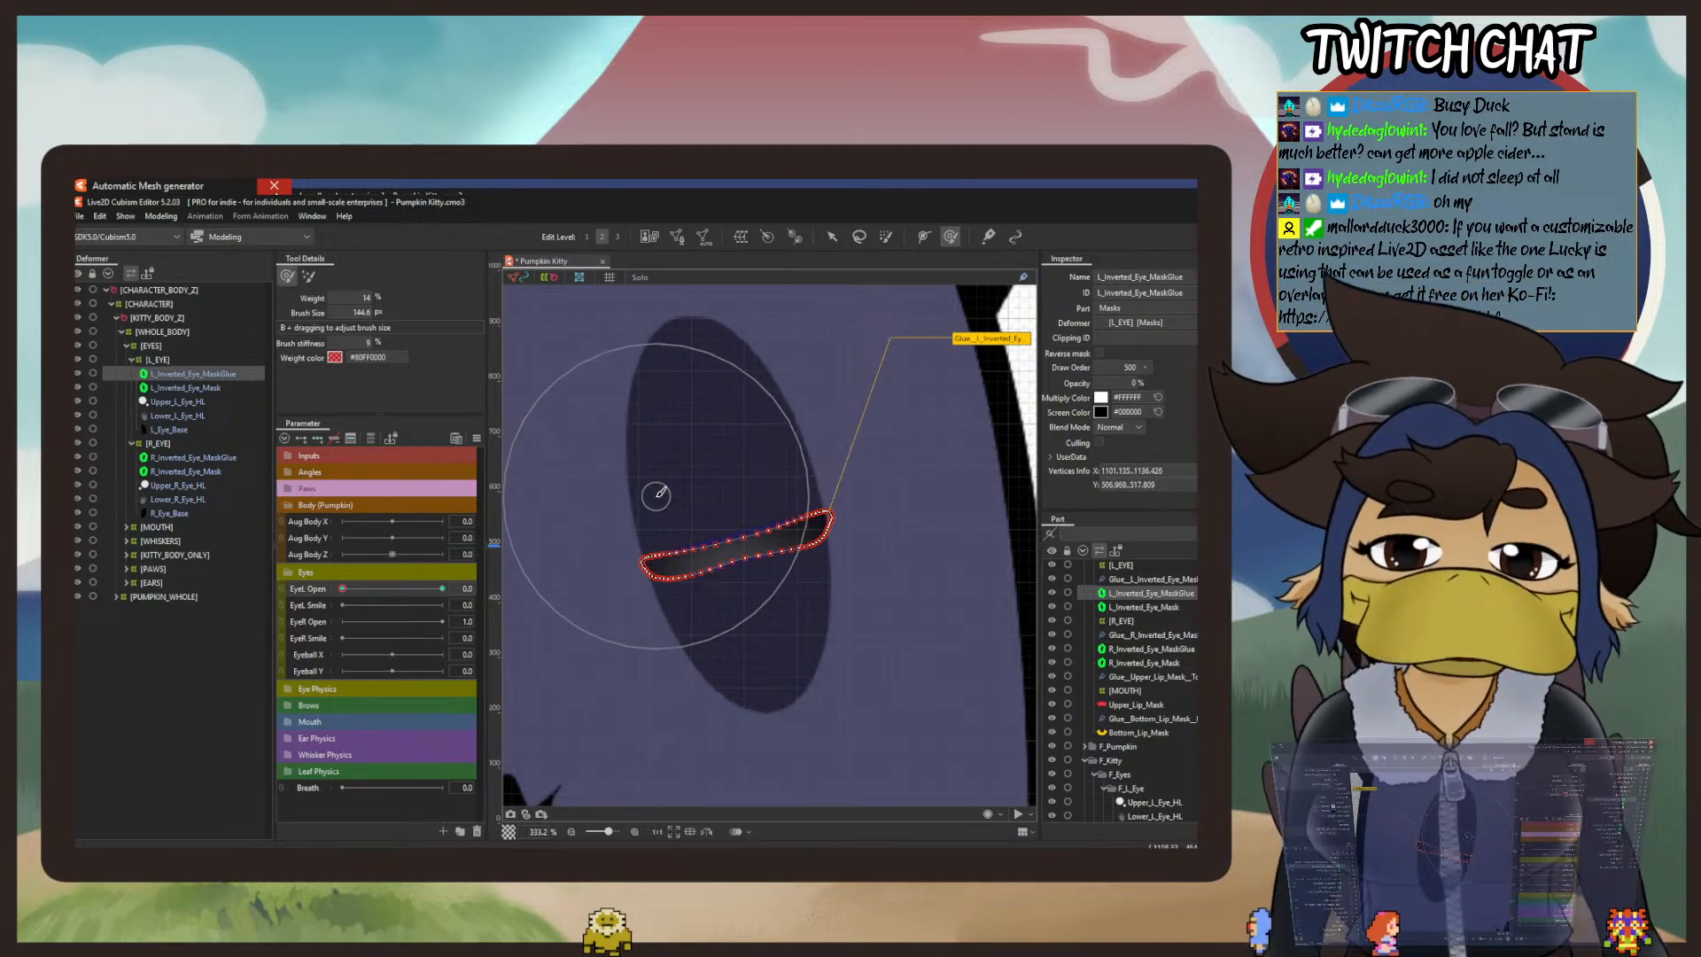
pyautogui.moveTo(660, 496)
pyautogui.mouseDown()
pyautogui.moveTo(663, 554)
pyautogui.moveTo(778, 512)
pyautogui.mouseUp()
pyautogui.moveTo(701, 396); pyautogui.dragTo(720, 508)
pyautogui.moveTo(769, 688)
pyautogui.mouseDown()
pyautogui.moveTo(732, 618)
pyautogui.moveTo(674, 693)
pyautogui.moveTo(647, 561)
pyautogui.mouseUp()
pyautogui.moveTo(703, 684); pyautogui.dragTo(679, 567)
pyautogui.moveTo(868, 659)
pyautogui.mouseDown()
pyautogui.moveTo(857, 585)
pyautogui.moveTo(845, 665)
pyautogui.moveTo(831, 548)
pyautogui.moveTo(816, 620)
pyautogui.moveTo(816, 590)
pyautogui.moveTo(847, 602)
pyautogui.moveTo(844, 577)
pyautogui.mouseUp()
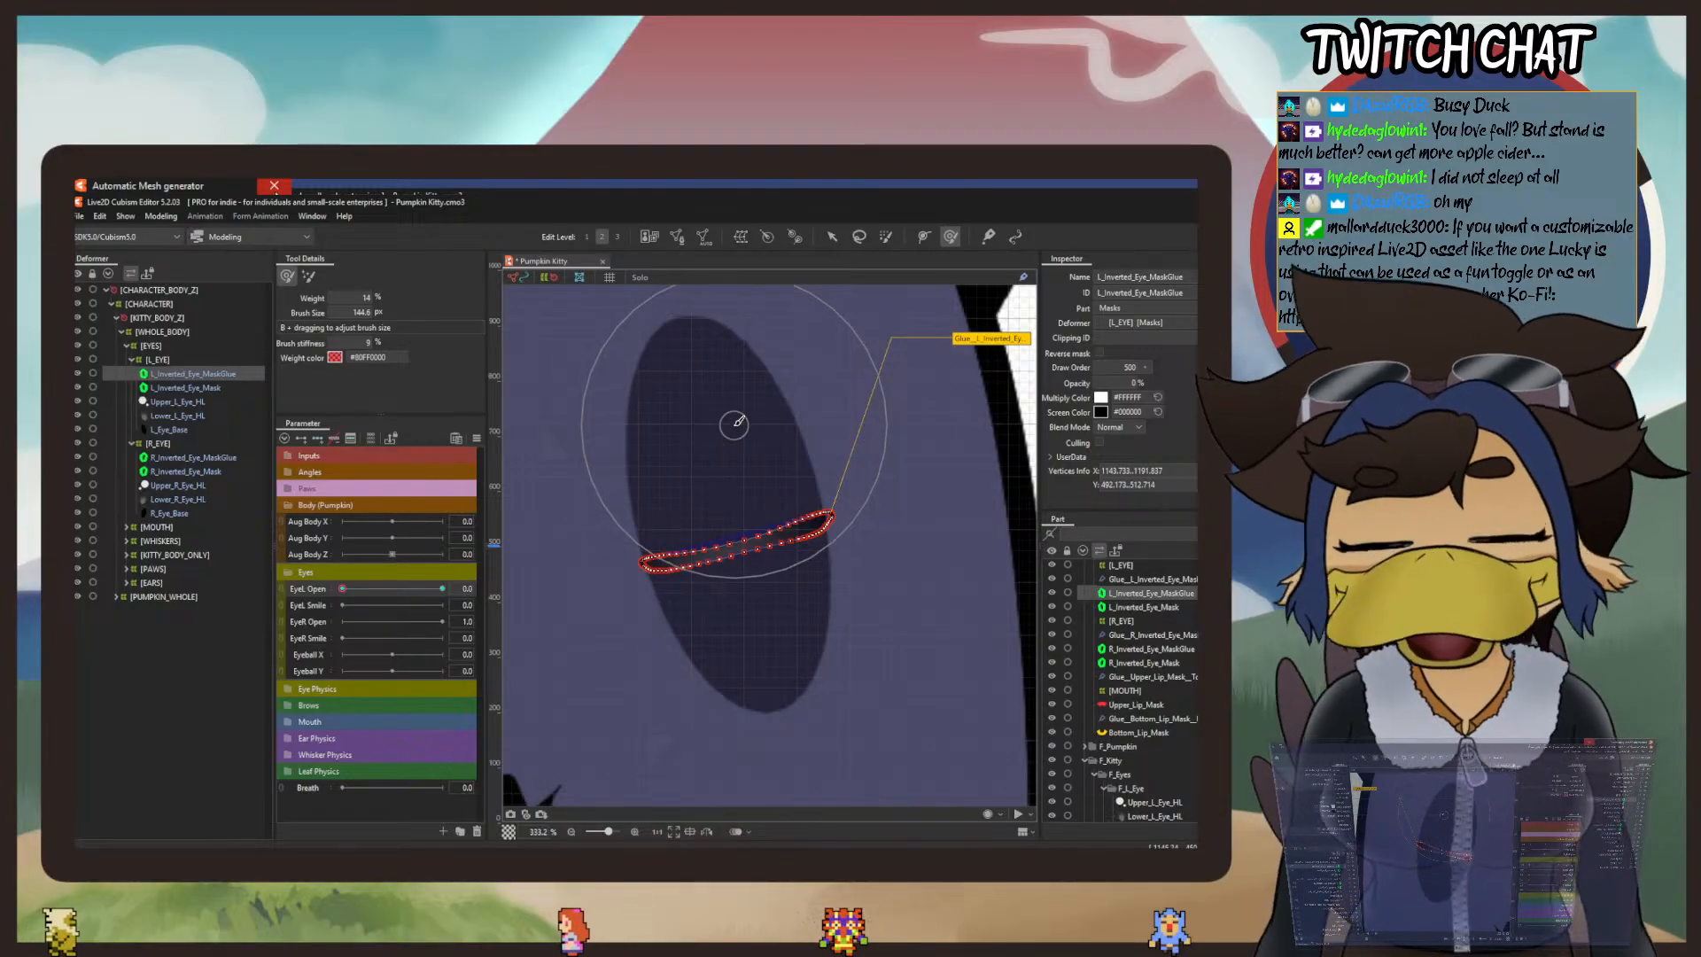
# Step: Squeeze the outer half of the left glue mask's sliver so its two edges run close together
pyautogui.moveTo(734, 394); pyautogui.dragTo(752, 472)
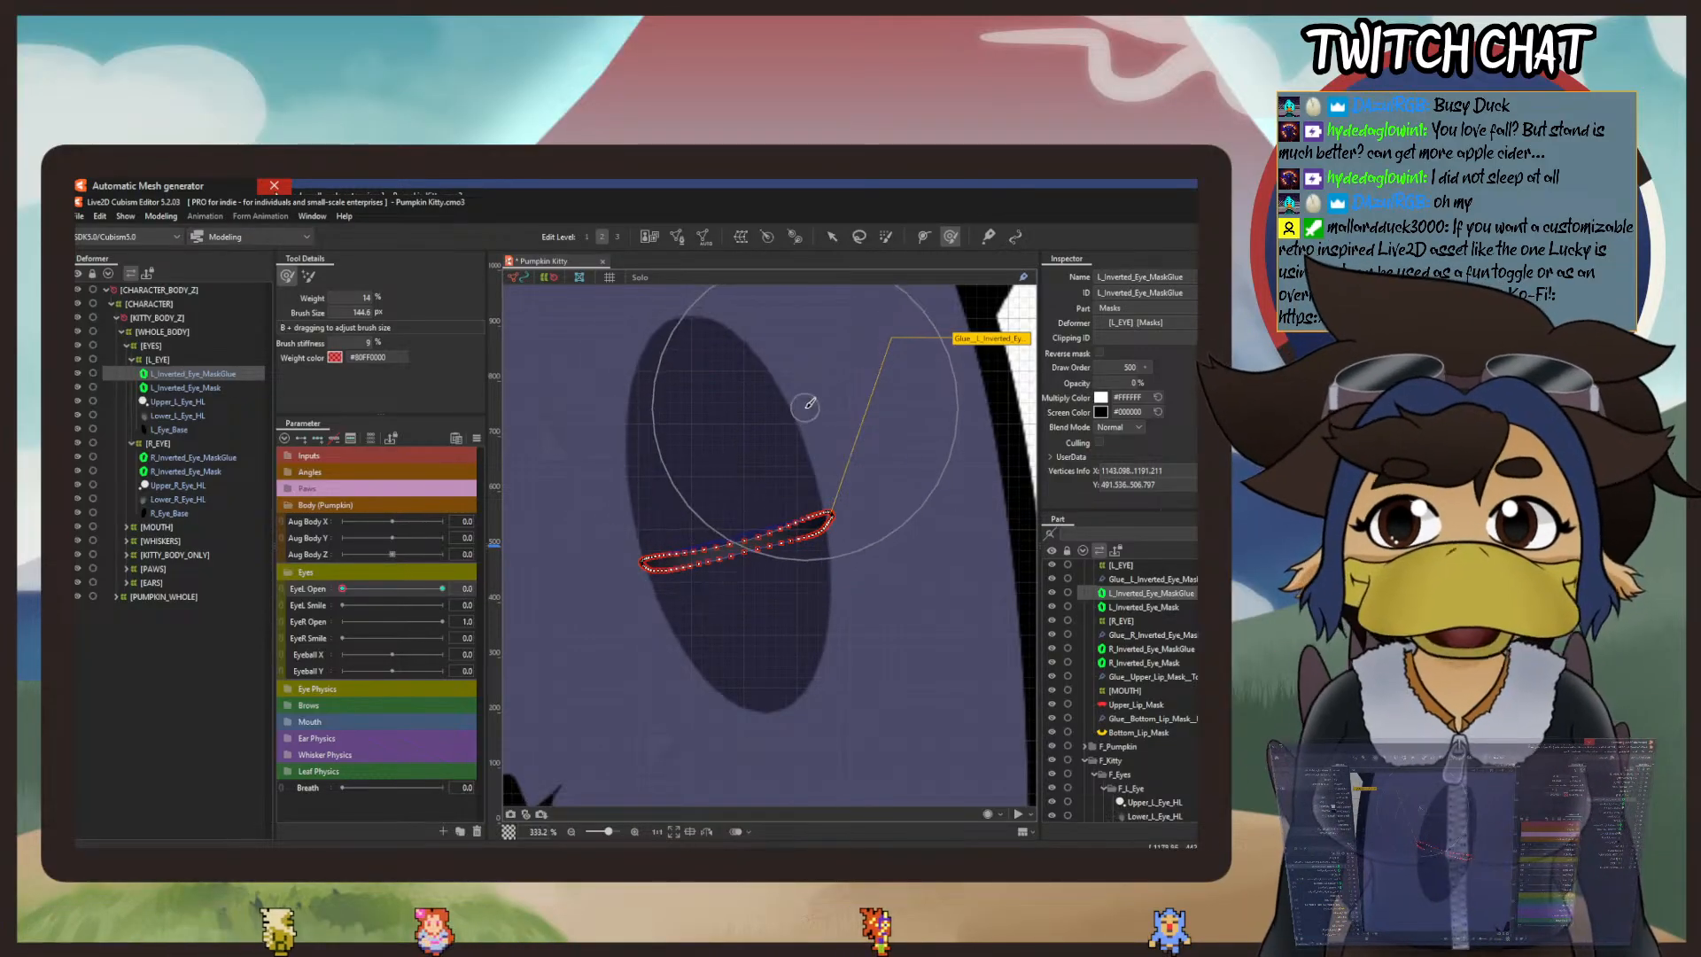
pyautogui.moveTo(807, 408); pyautogui.dragTo(824, 507)
pyautogui.moveTo(832, 616); pyautogui.dragTo(837, 566)
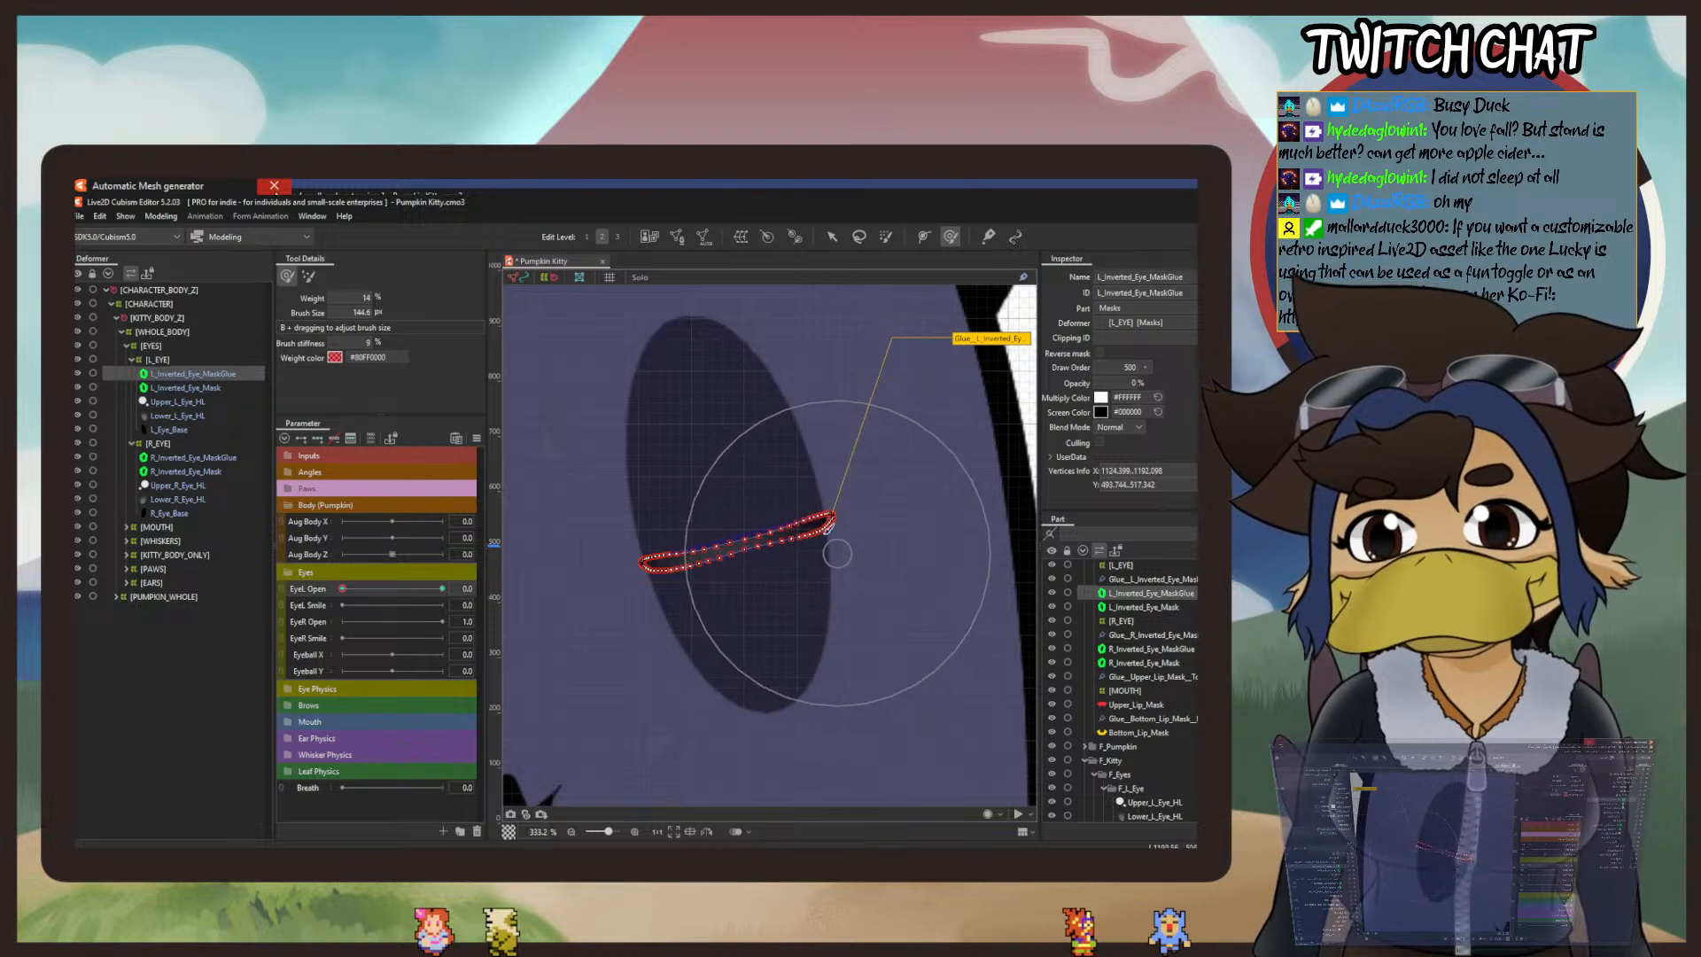
pyautogui.moveTo(809, 417); pyautogui.dragTo(804, 498)
pyautogui.moveTo(850, 619); pyautogui.dragTo(826, 557)
# Step: Set the deform brush to 93.5 px and 57% weight, flatten the left mask's sliver into a closed line, and check it with the mask deselected
pyautogui.moveTo(356, 313); pyautogui.dragTo(305, 313)
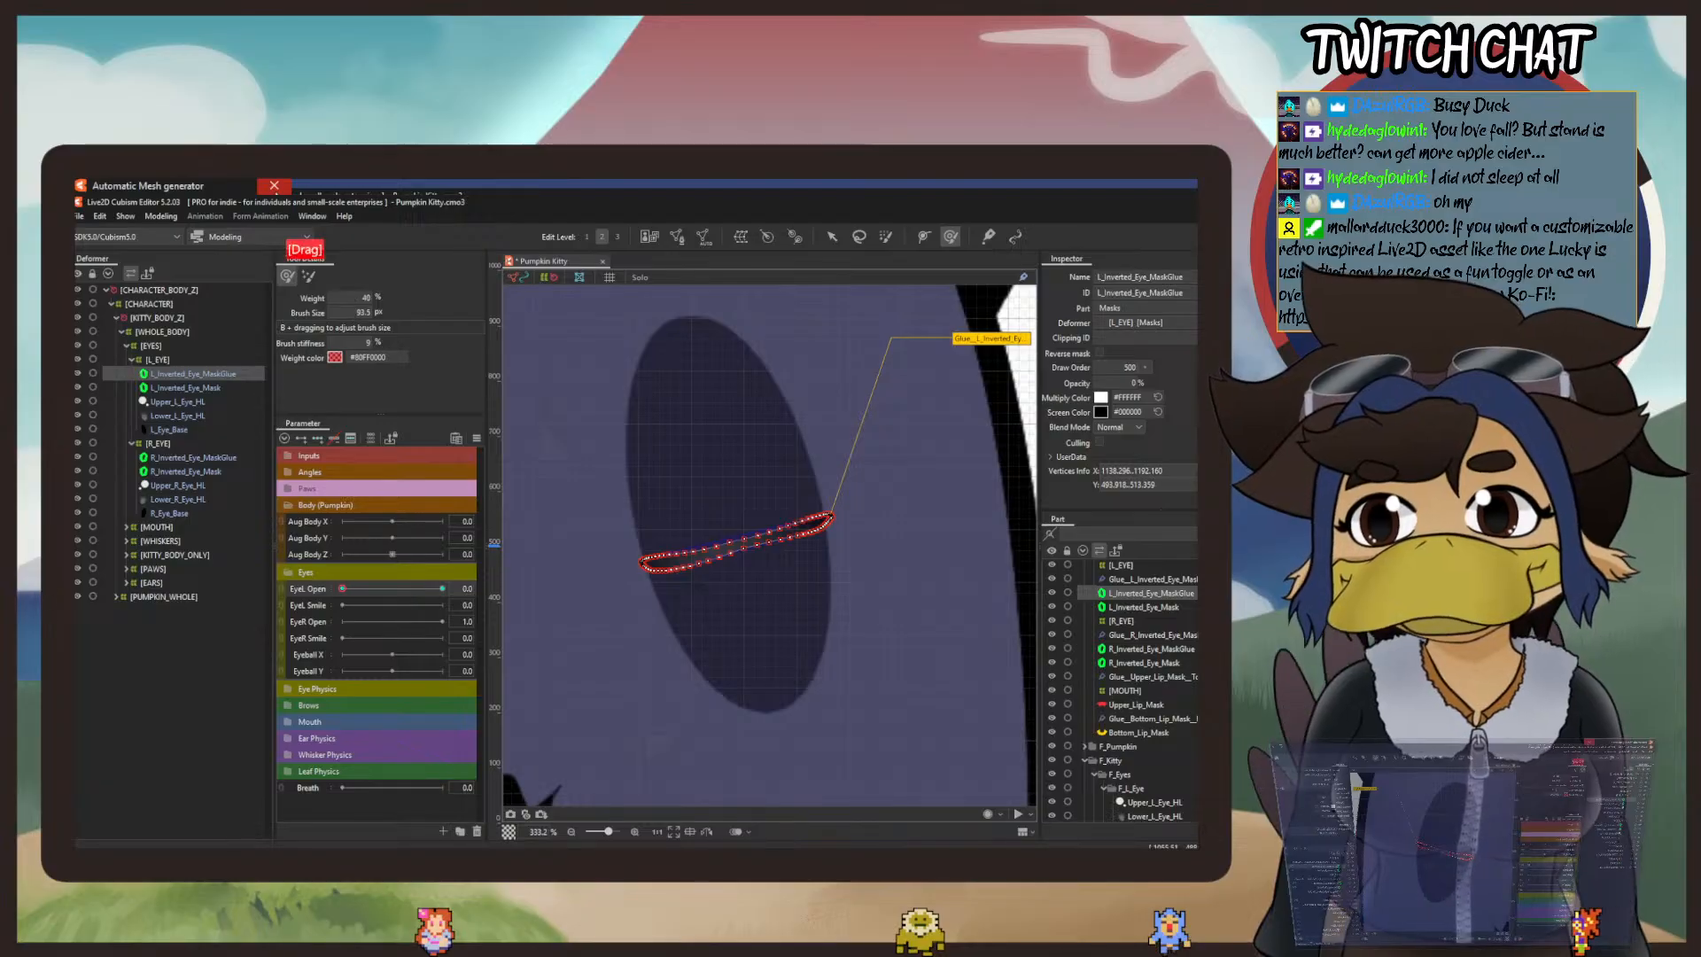
pyautogui.moveTo(689, 642); pyautogui.dragTo(676, 596)
pyautogui.click(655, 456)
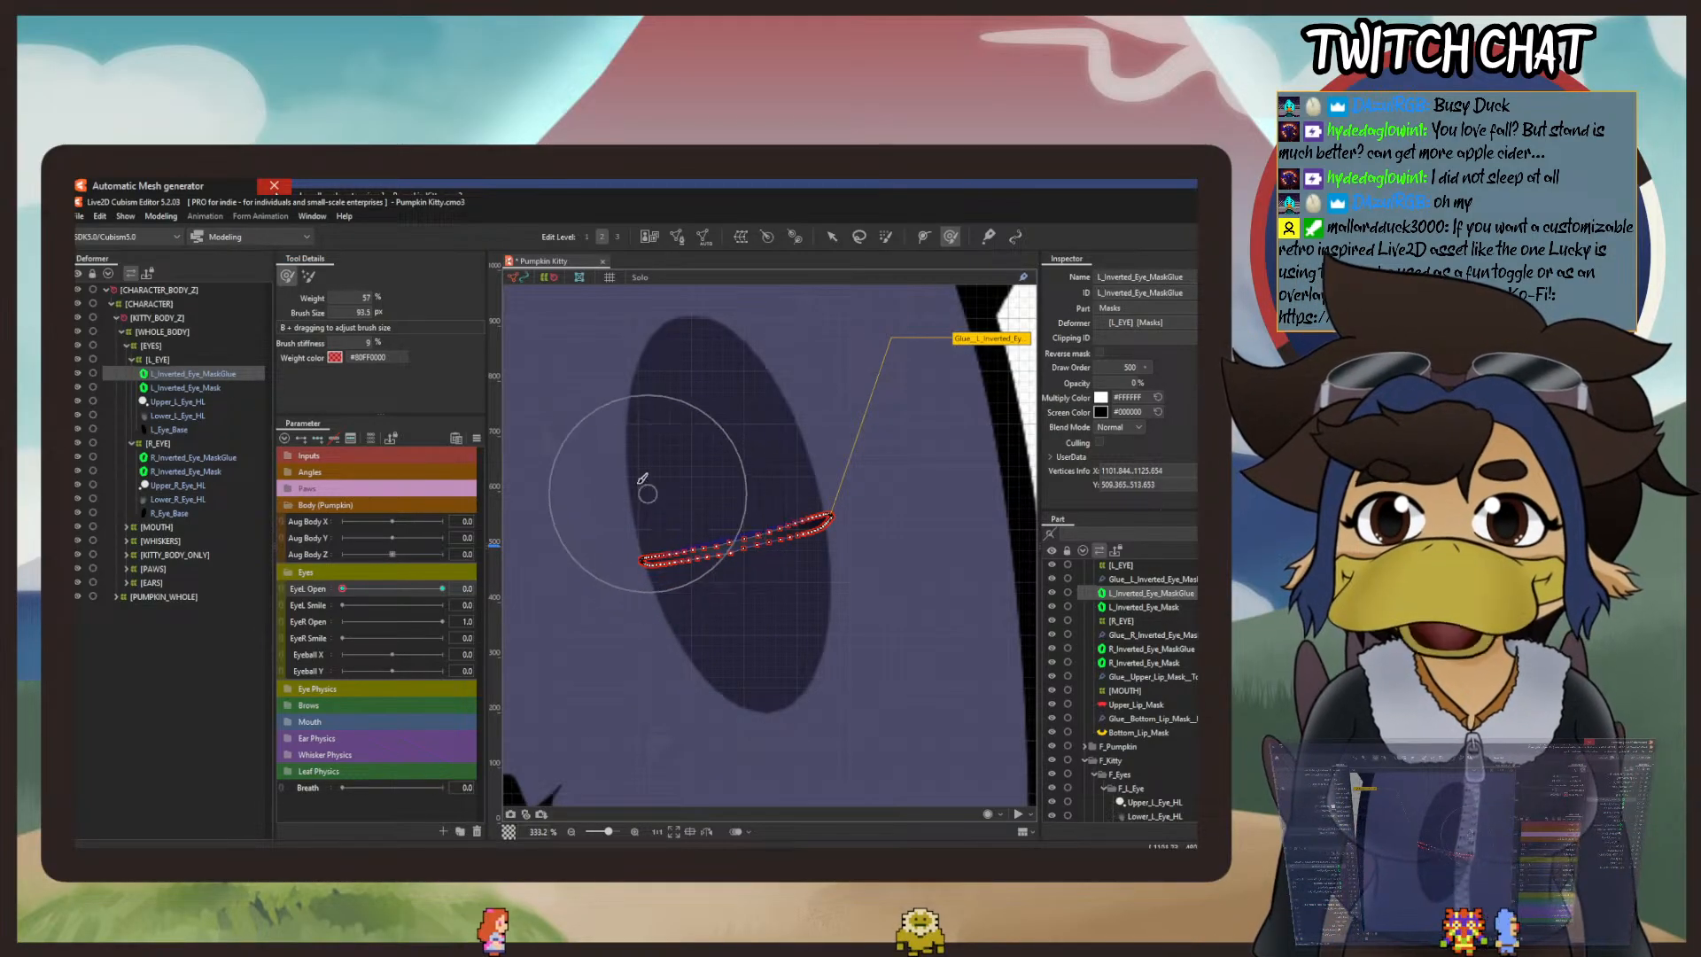
pyautogui.click(637, 478)
pyautogui.moveTo(637, 478); pyautogui.dragTo(648, 498)
pyautogui.moveTo(718, 447); pyautogui.dragTo(723, 471)
pyautogui.moveTo(753, 621)
pyautogui.mouseDown()
pyautogui.moveTo(742, 605)
pyautogui.moveTo(821, 601)
pyautogui.moveTo(817, 582)
pyautogui.moveTo(856, 573)
pyautogui.mouseUp()
pyautogui.moveTo(766, 436)
pyautogui.mouseDown()
pyautogui.moveTo(781, 472)
pyautogui.moveTo(799, 448)
pyautogui.moveTo(732, 504)
pyautogui.mouseUp()
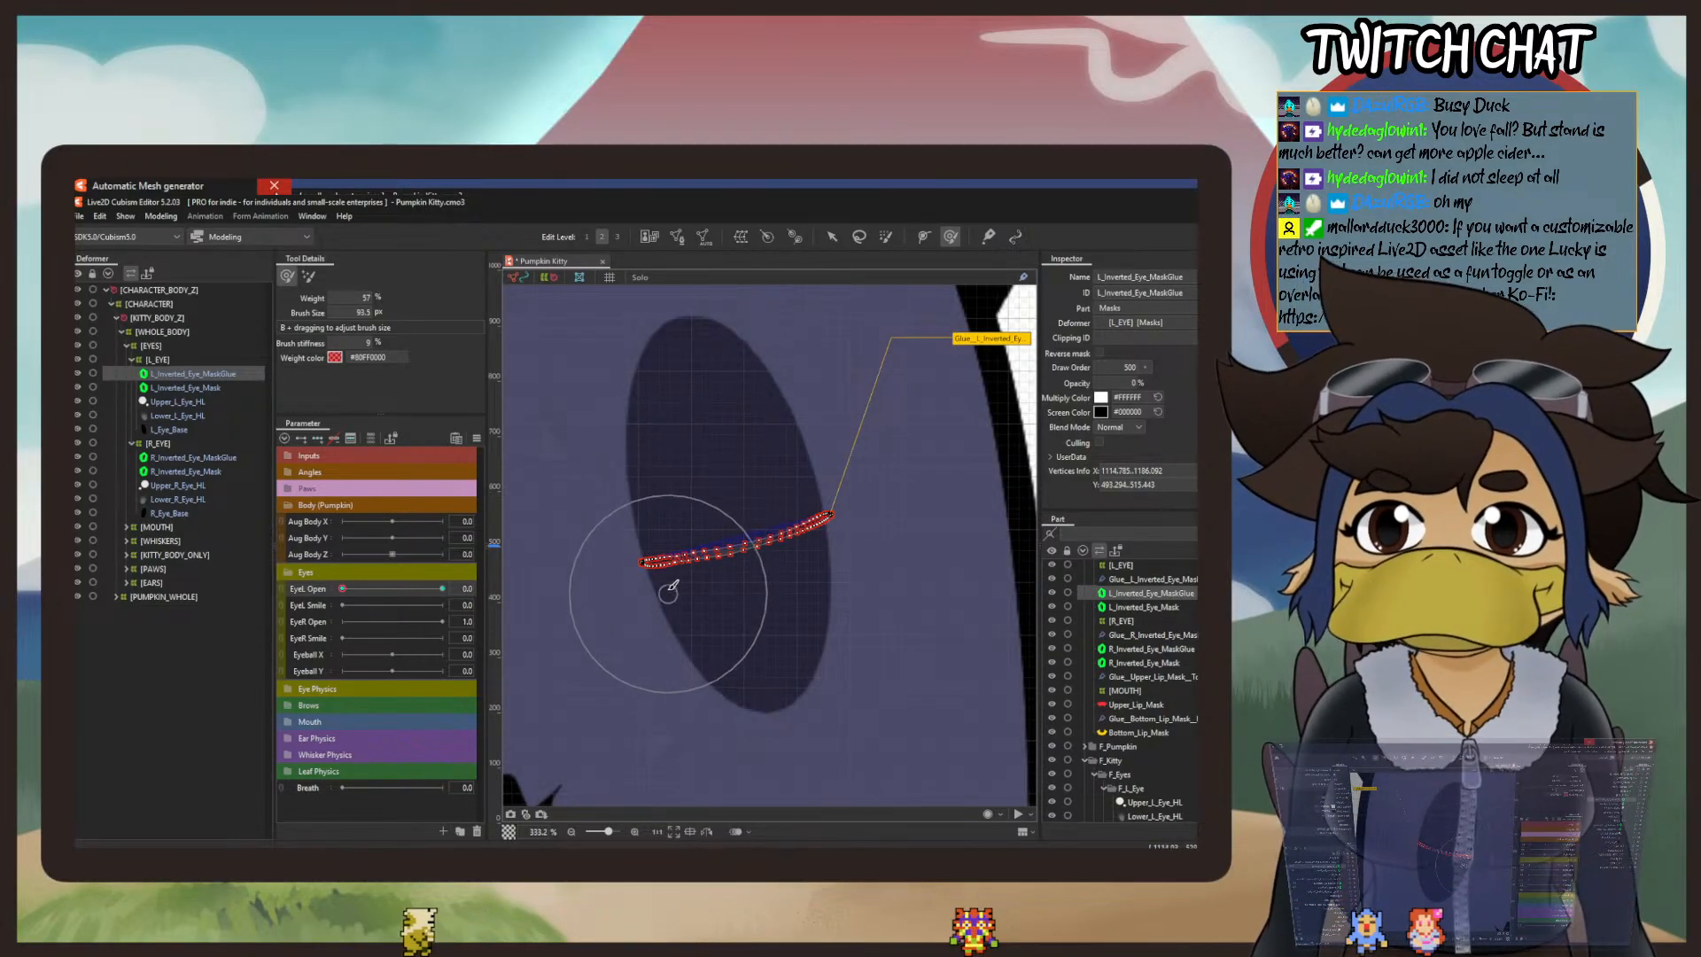
pyautogui.click(831, 238)
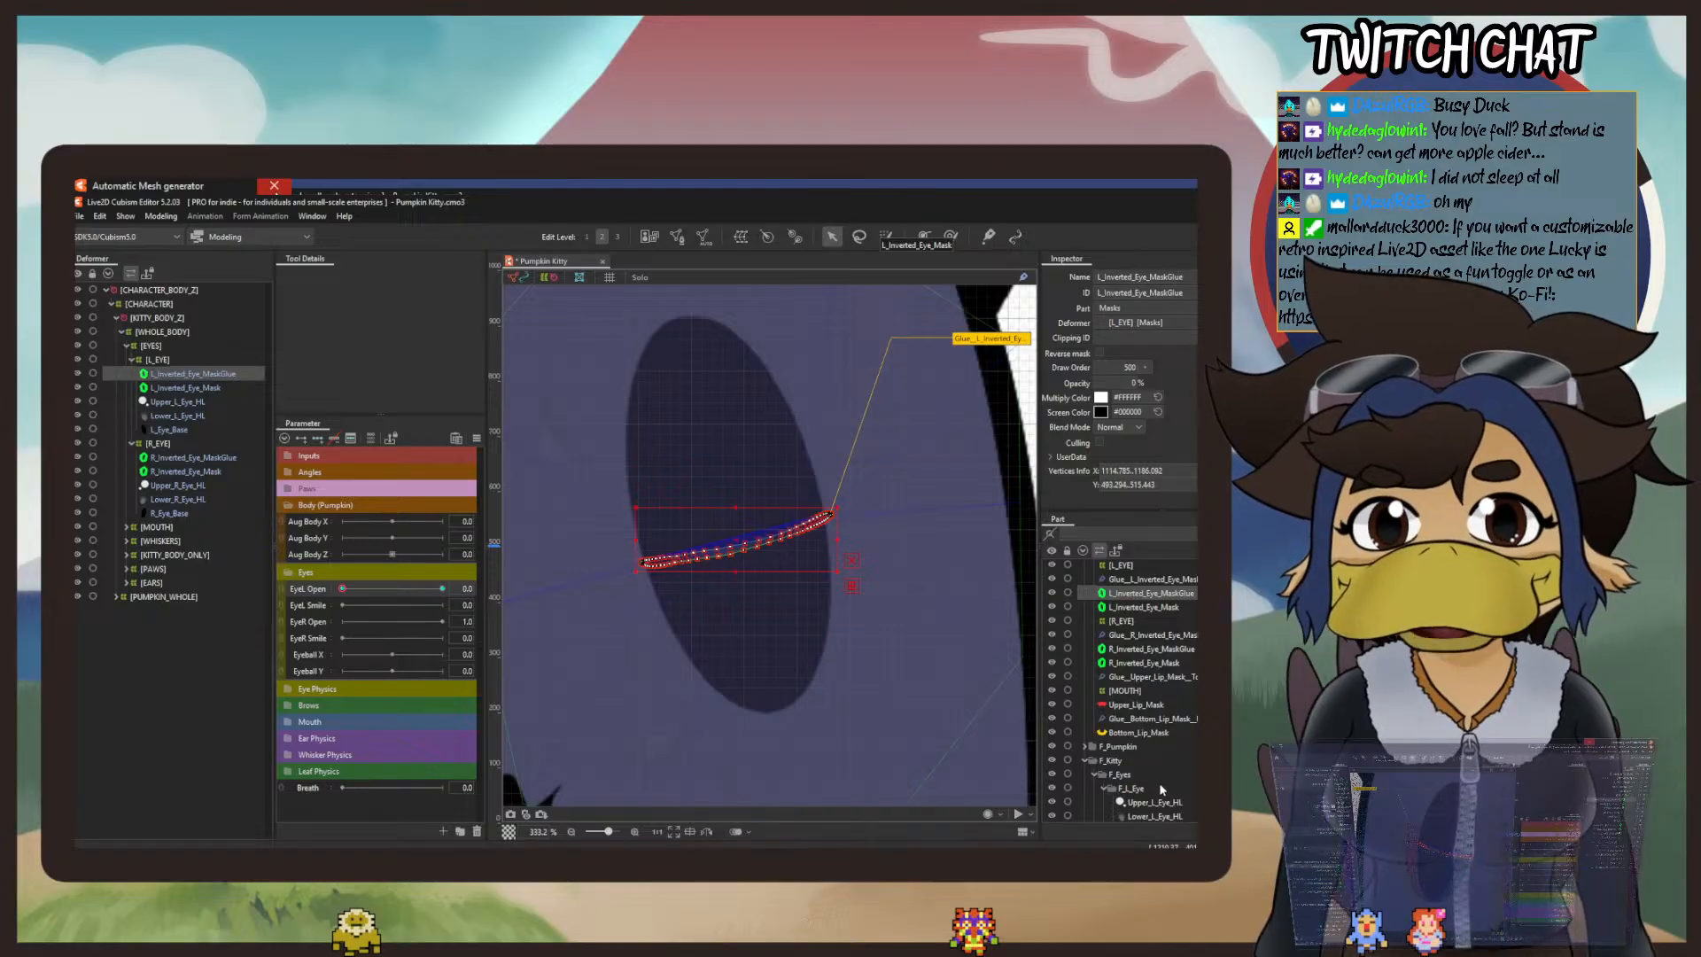
pyautogui.click(1136, 734)
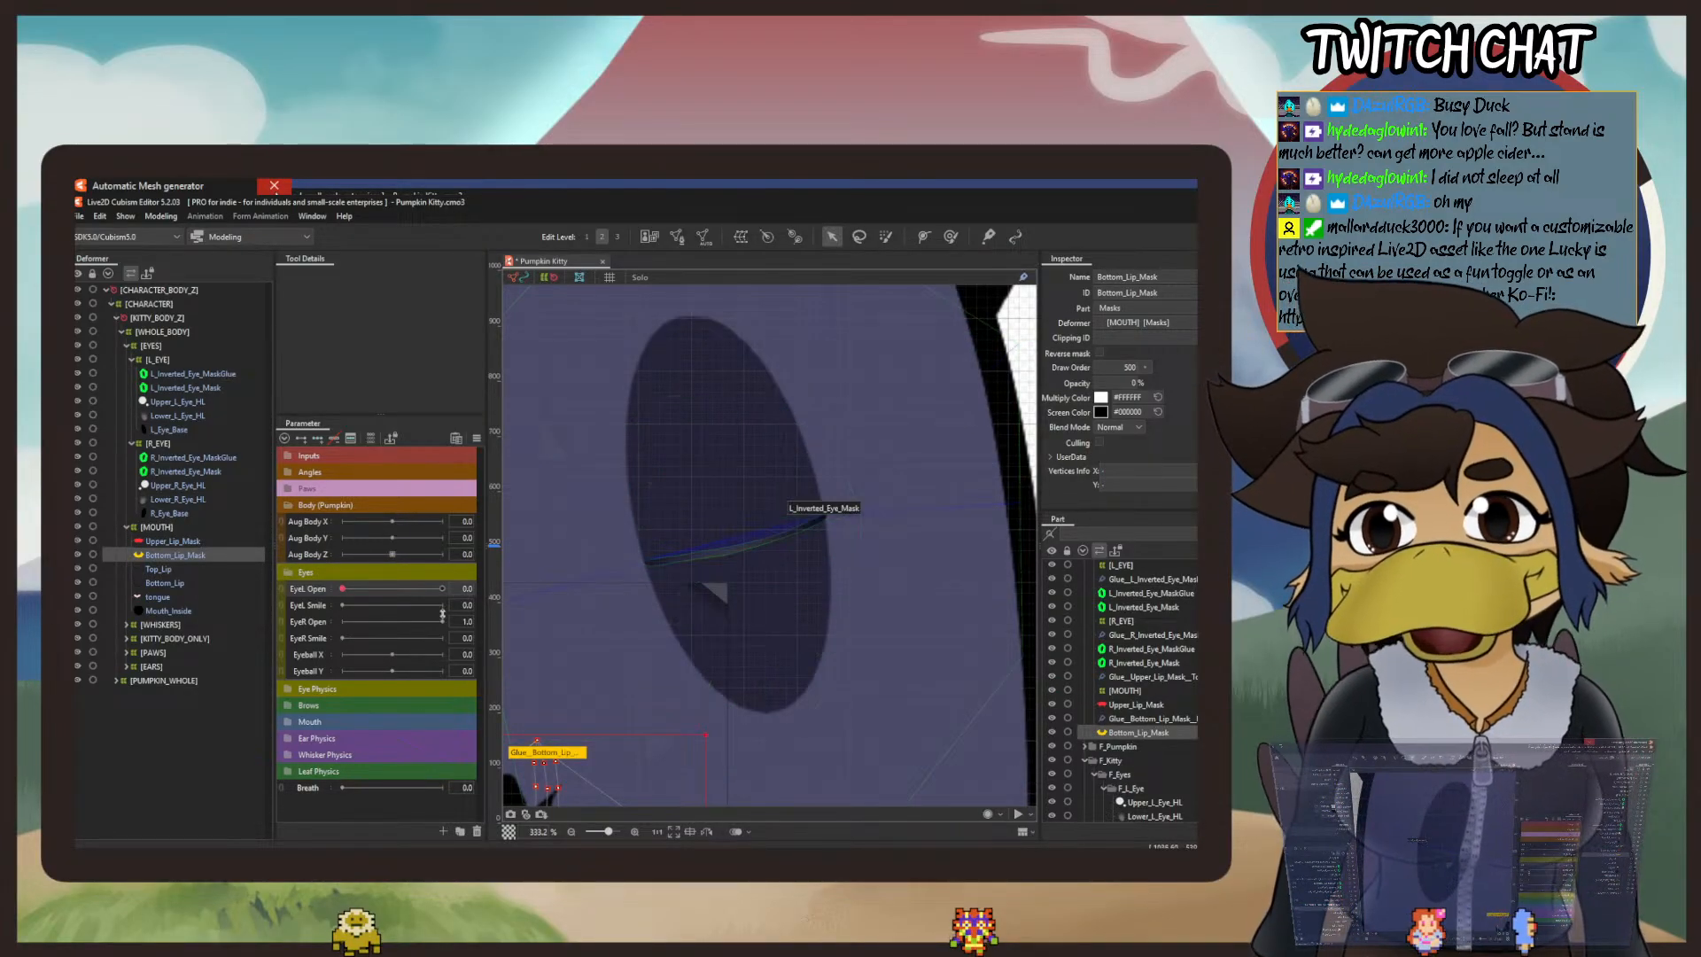
# Step: Reselect L_Inverted_Eye_MaskGlue and bend its closed line into a smooth downward bow with raised ends using the deform brush
pyautogui.click(201, 376)
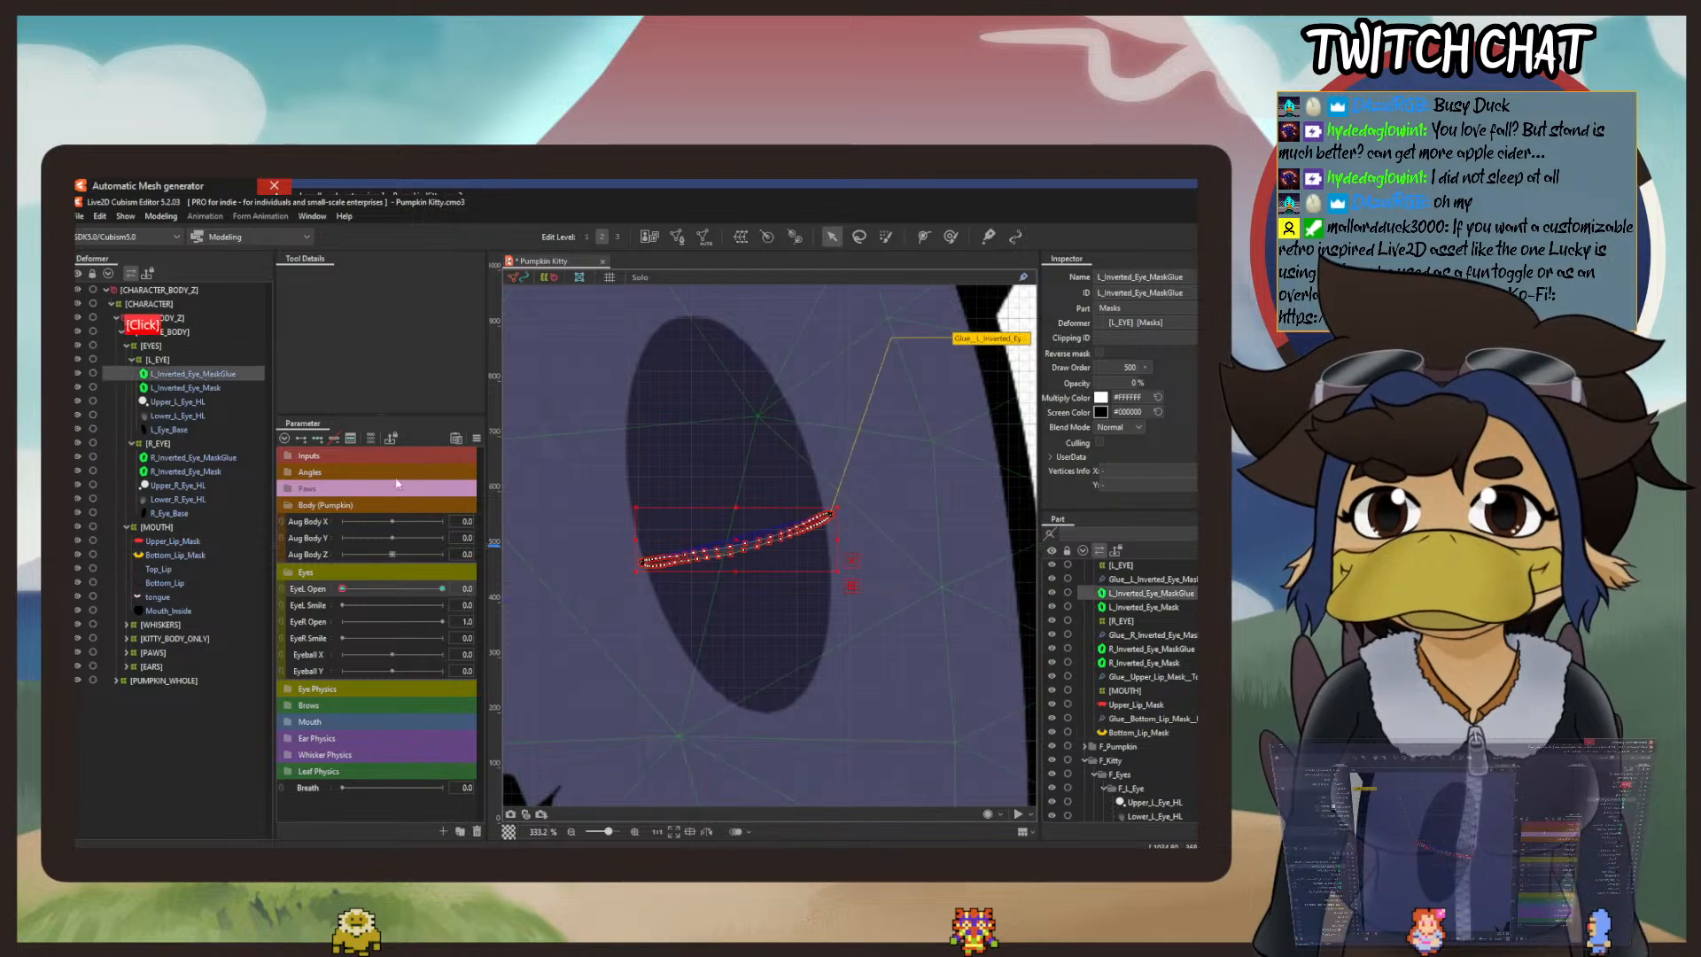
pyautogui.scroll(2, 649, 574)
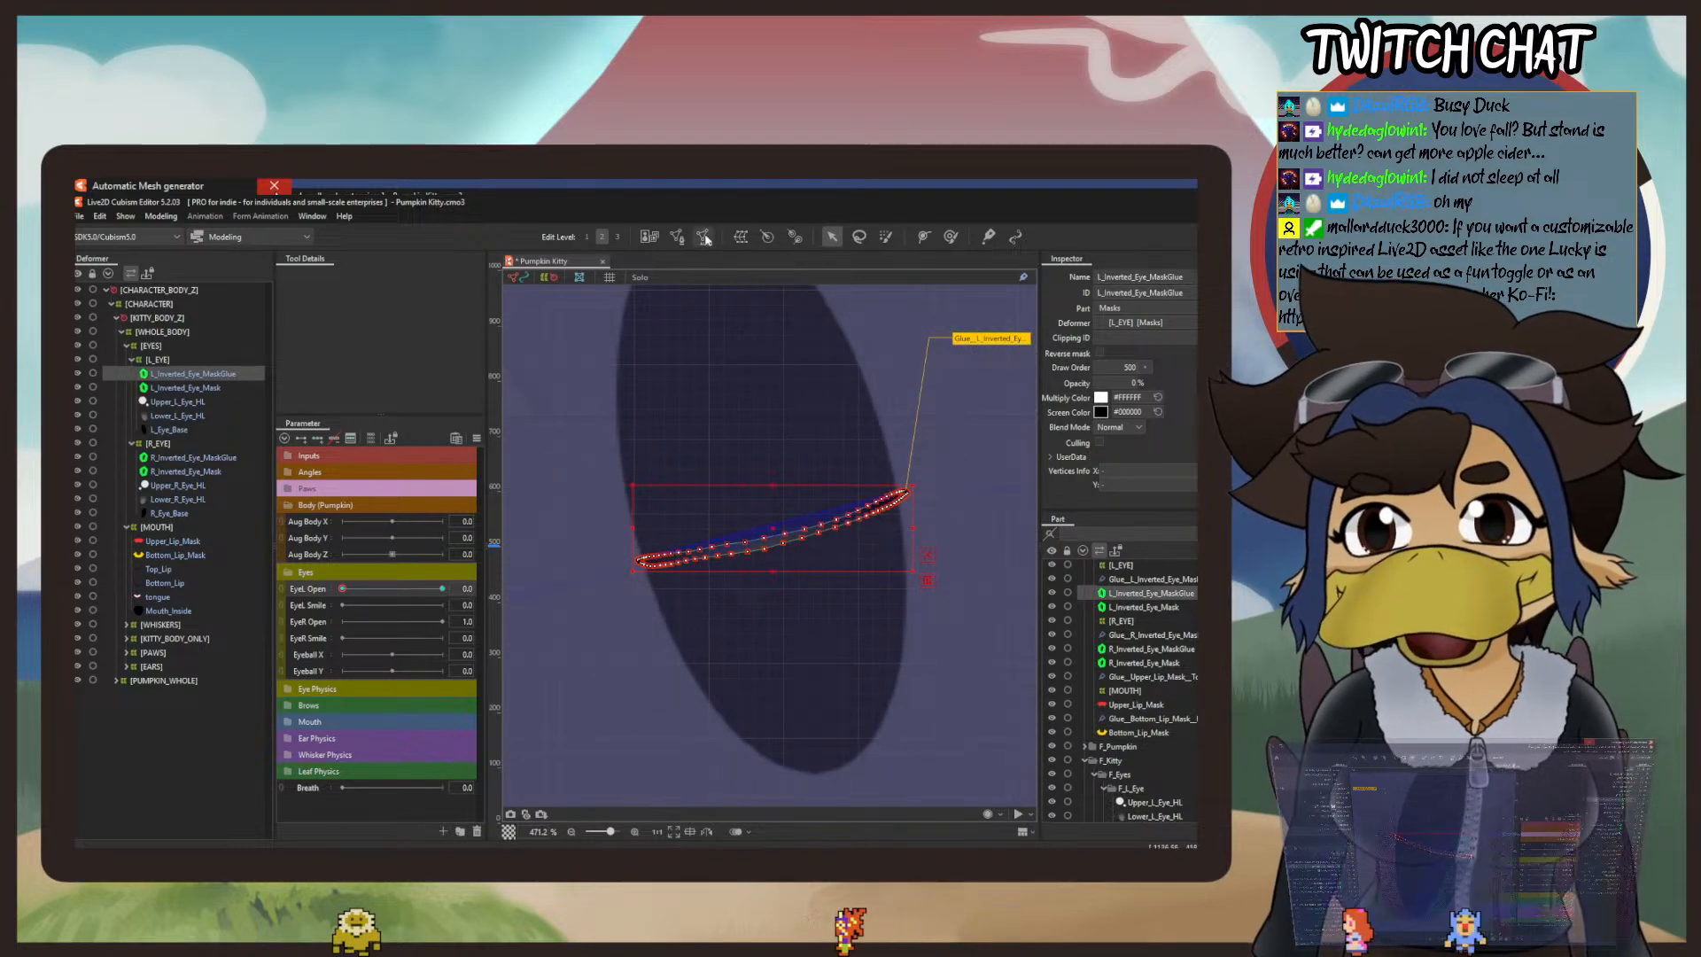
pyautogui.click(949, 238)
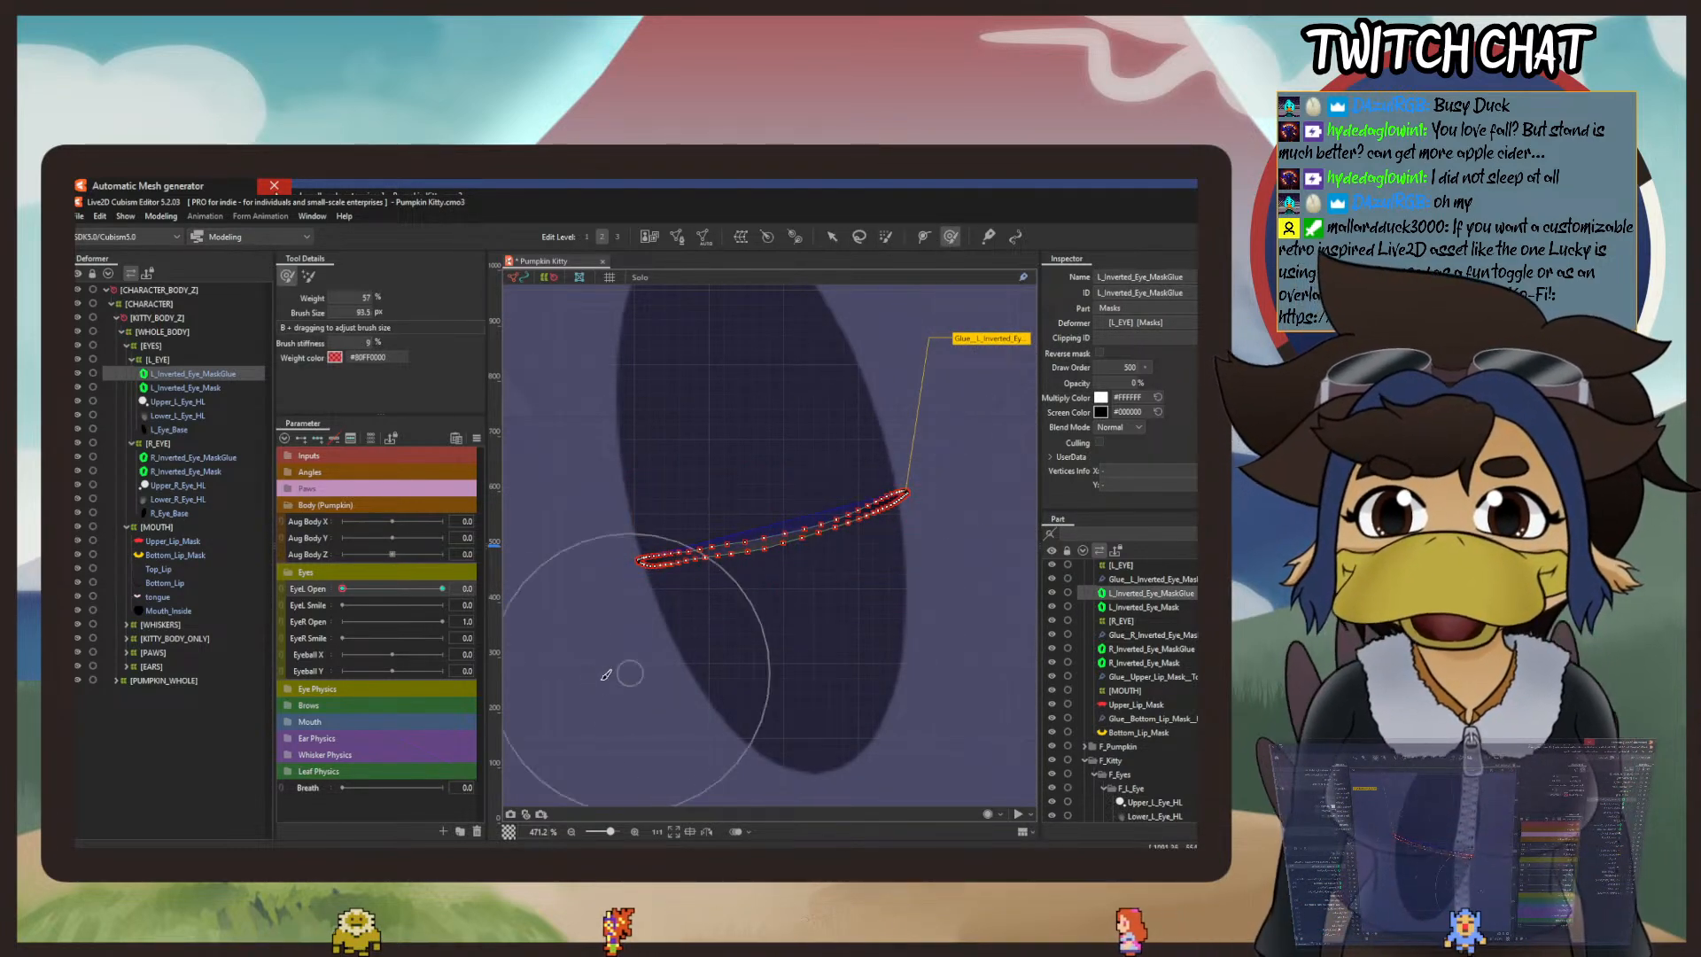
pyautogui.moveTo(624, 655); pyautogui.dragTo(618, 644)
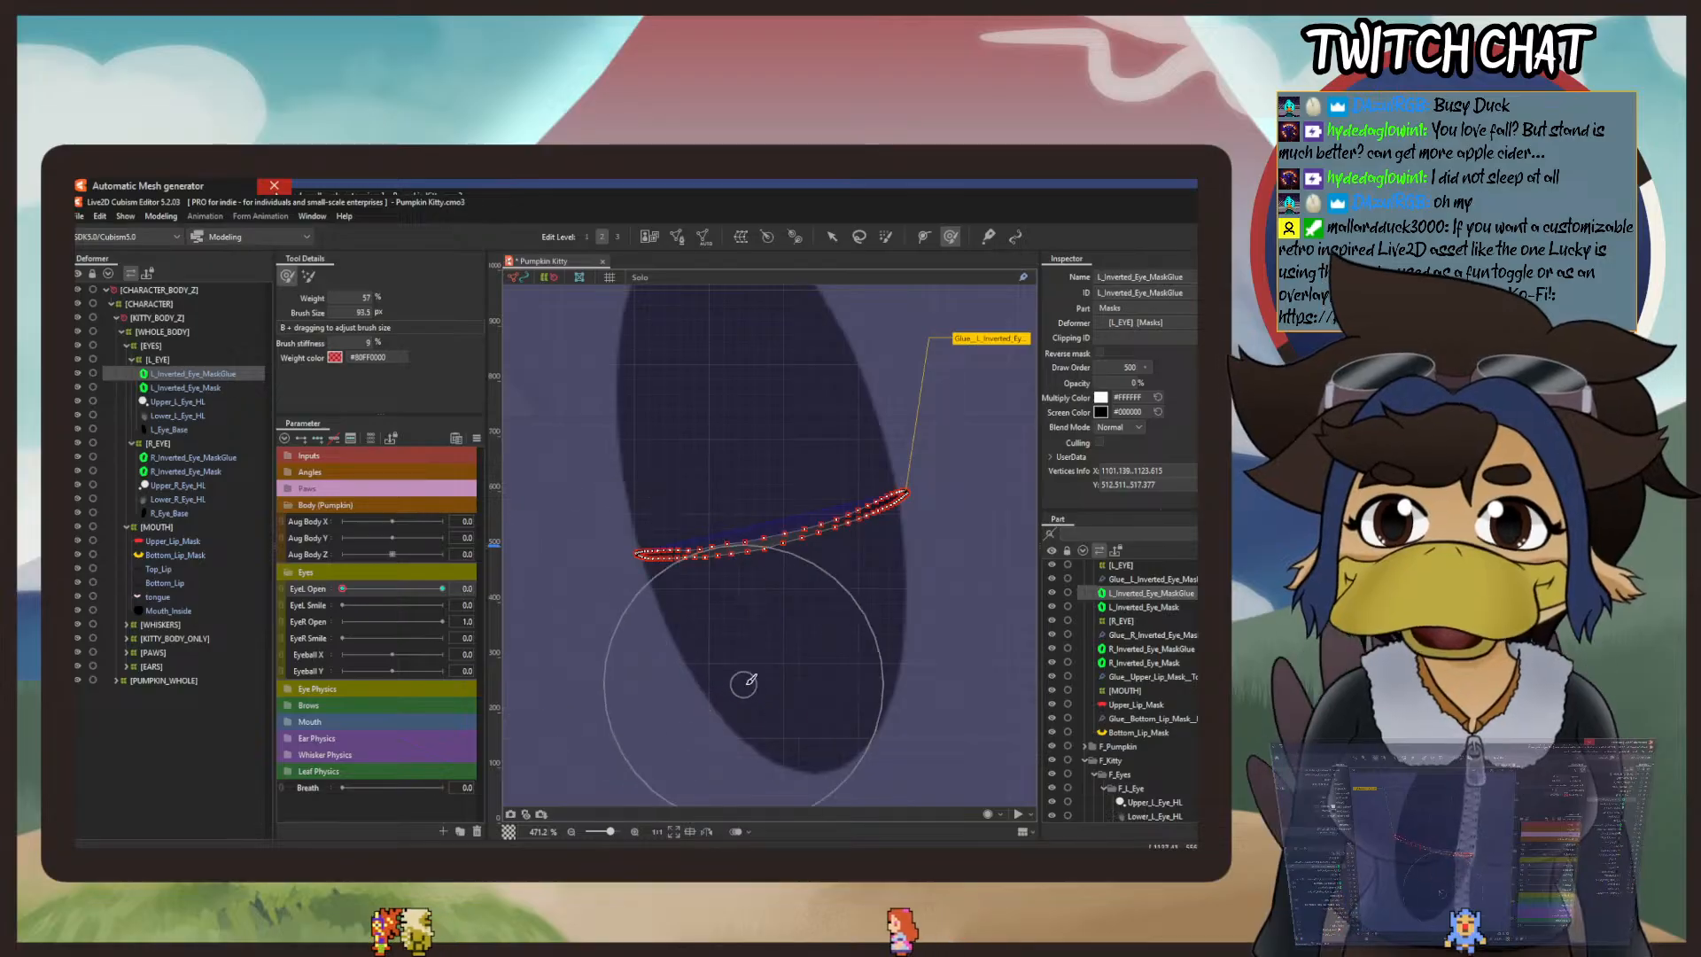
pyautogui.moveTo(723, 454)
pyautogui.mouseDown()
pyautogui.moveTo(809, 695)
pyautogui.moveTo(774, 672)
pyautogui.moveTo(765, 621)
pyautogui.moveTo(756, 645)
pyautogui.moveTo(679, 672)
pyautogui.moveTo(704, 631)
pyautogui.mouseUp()
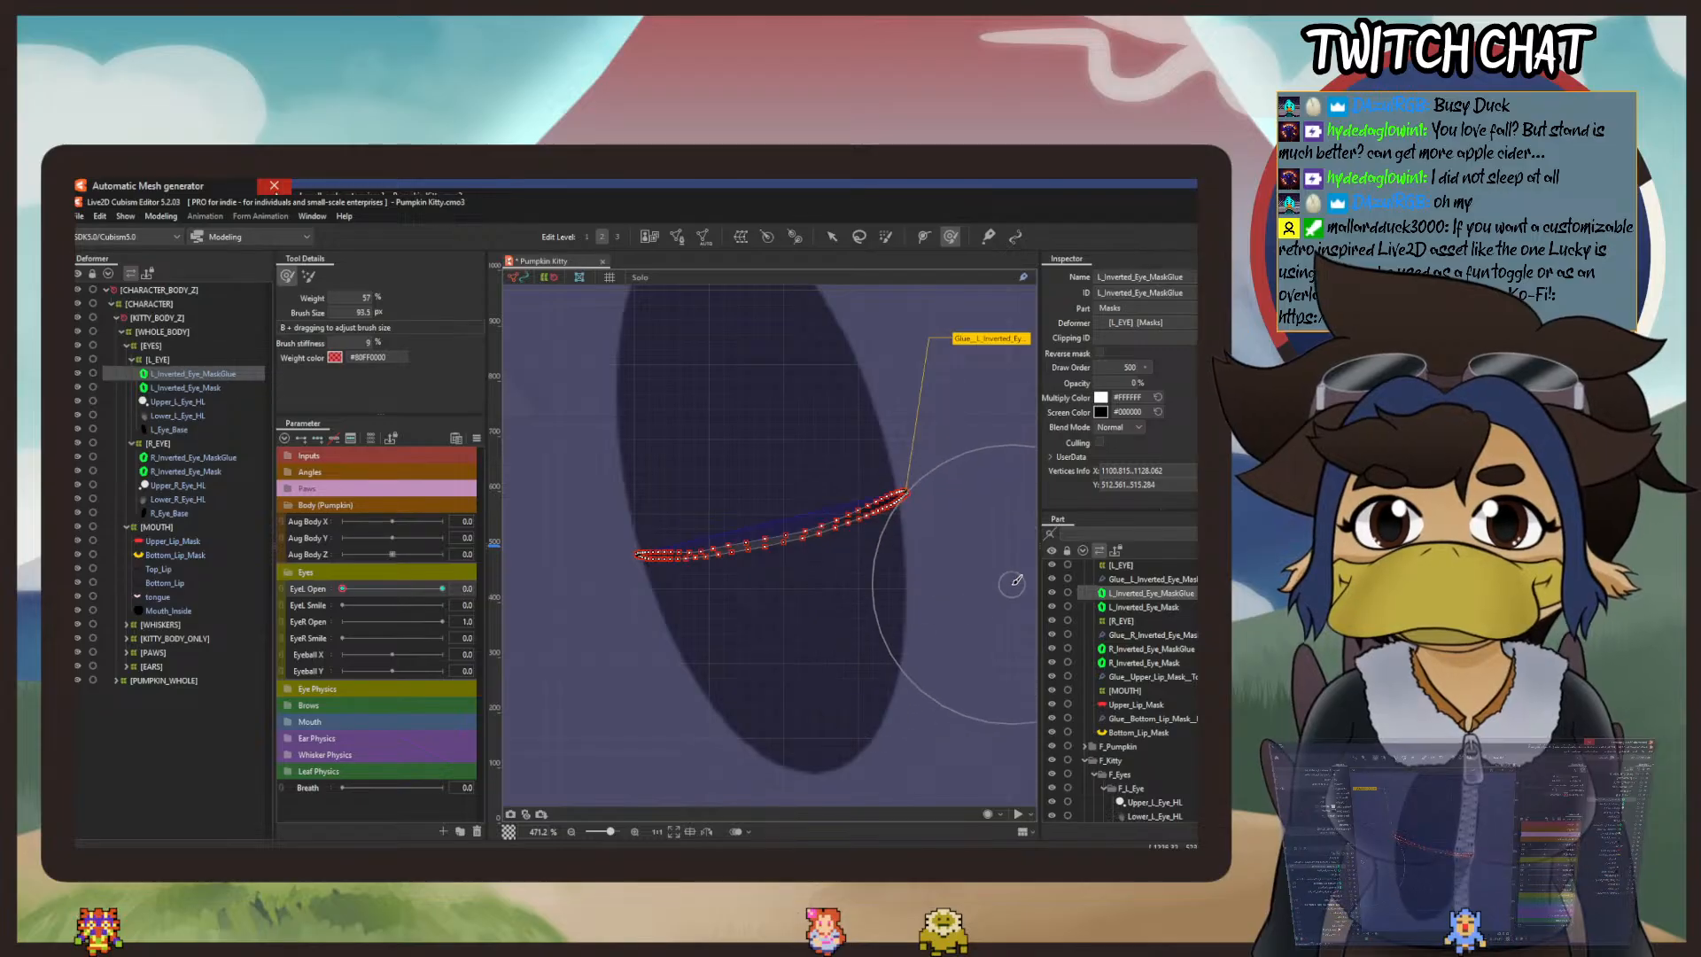
pyautogui.moveTo(1010, 548); pyautogui.dragTo(987, 497)
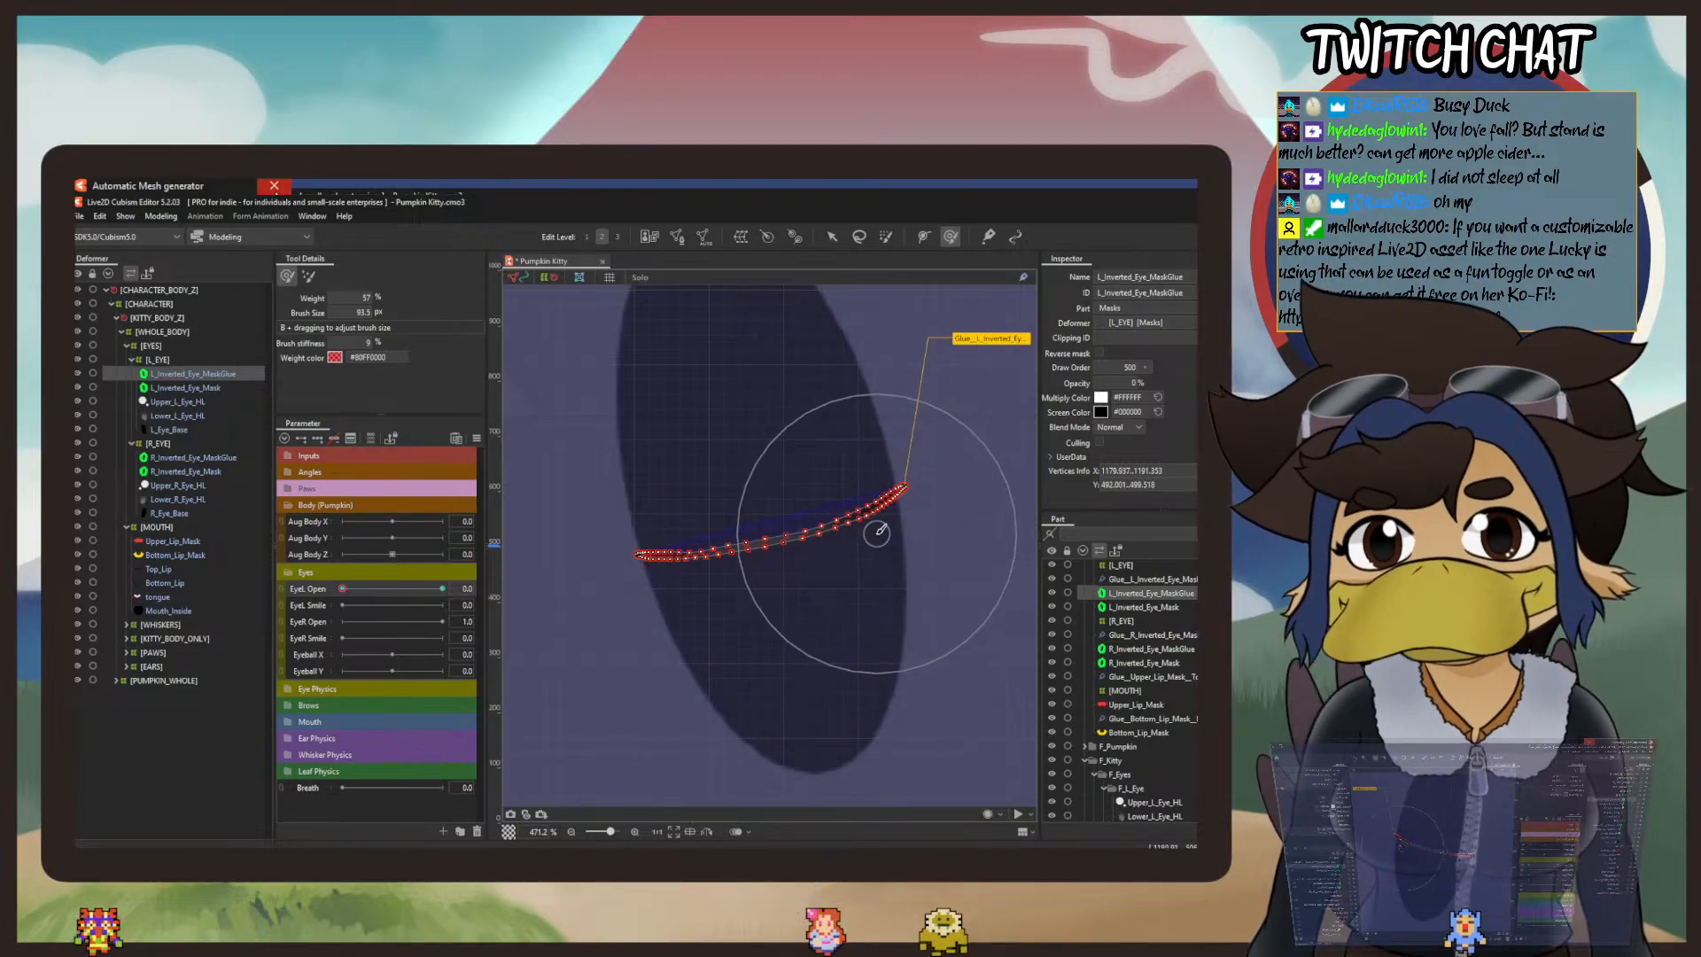
pyautogui.click(808, 503)
pyautogui.moveTo(807, 503)
pyautogui.mouseDown()
pyautogui.moveTo(812, 518)
pyautogui.moveTo(764, 530)
pyautogui.mouseUp()
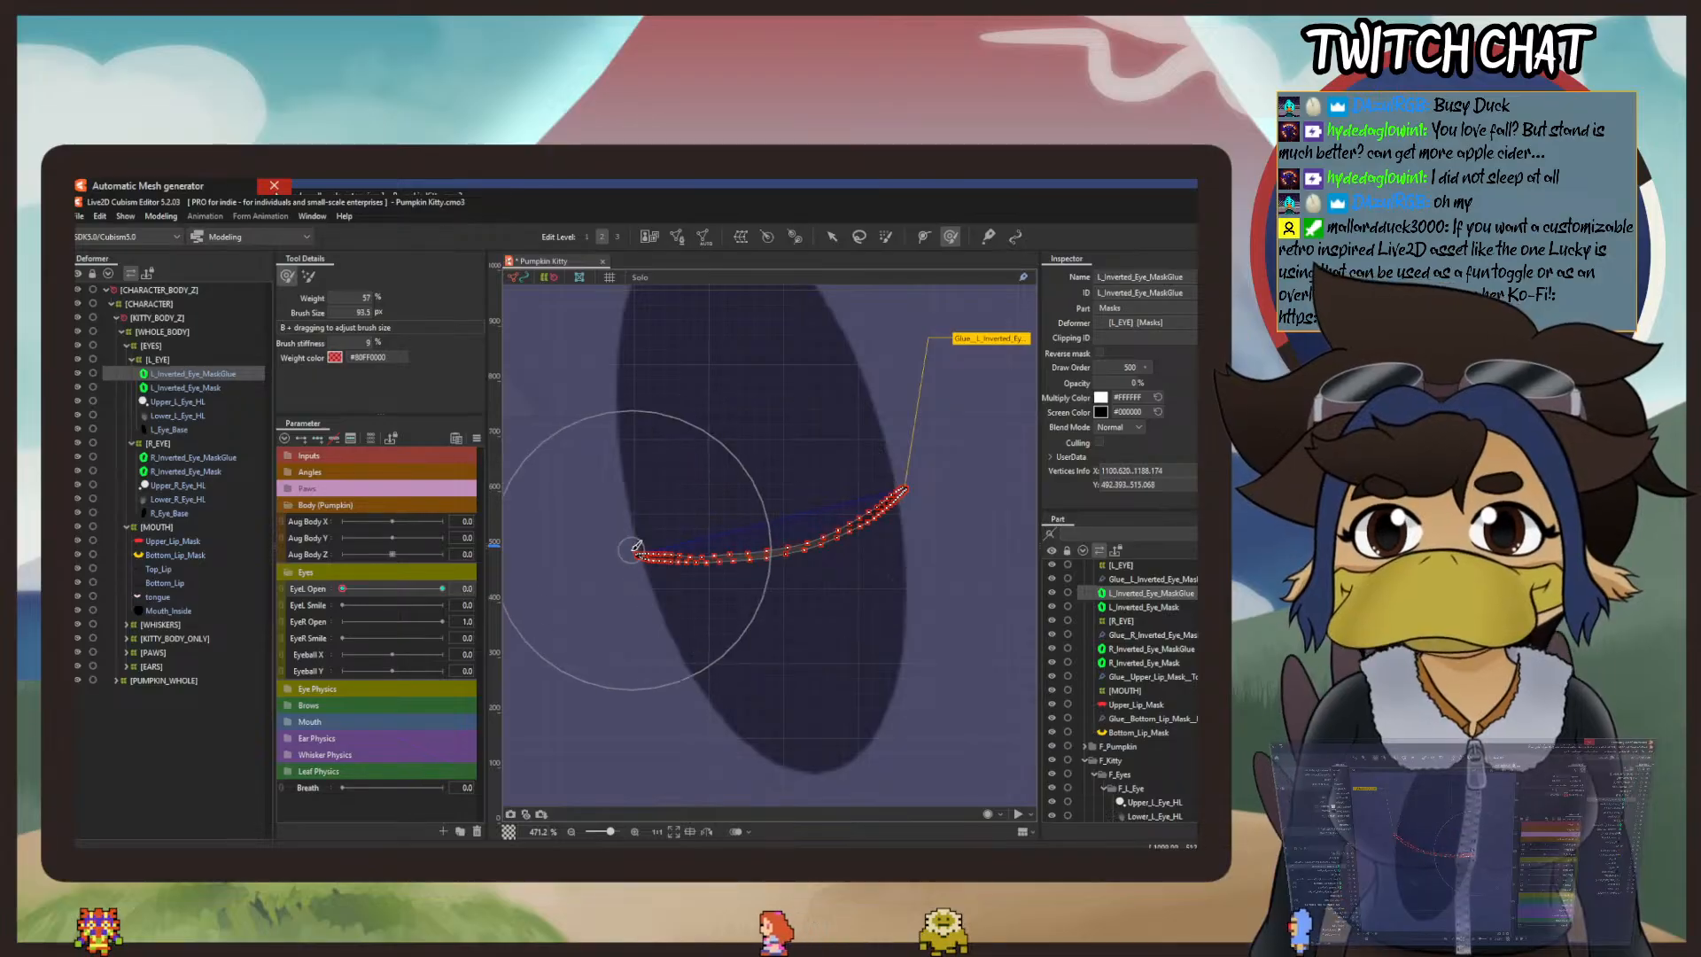
# Step: Deselect the left mask to check the closed eye against the whole face, and save the model file
pyautogui.click(832, 236)
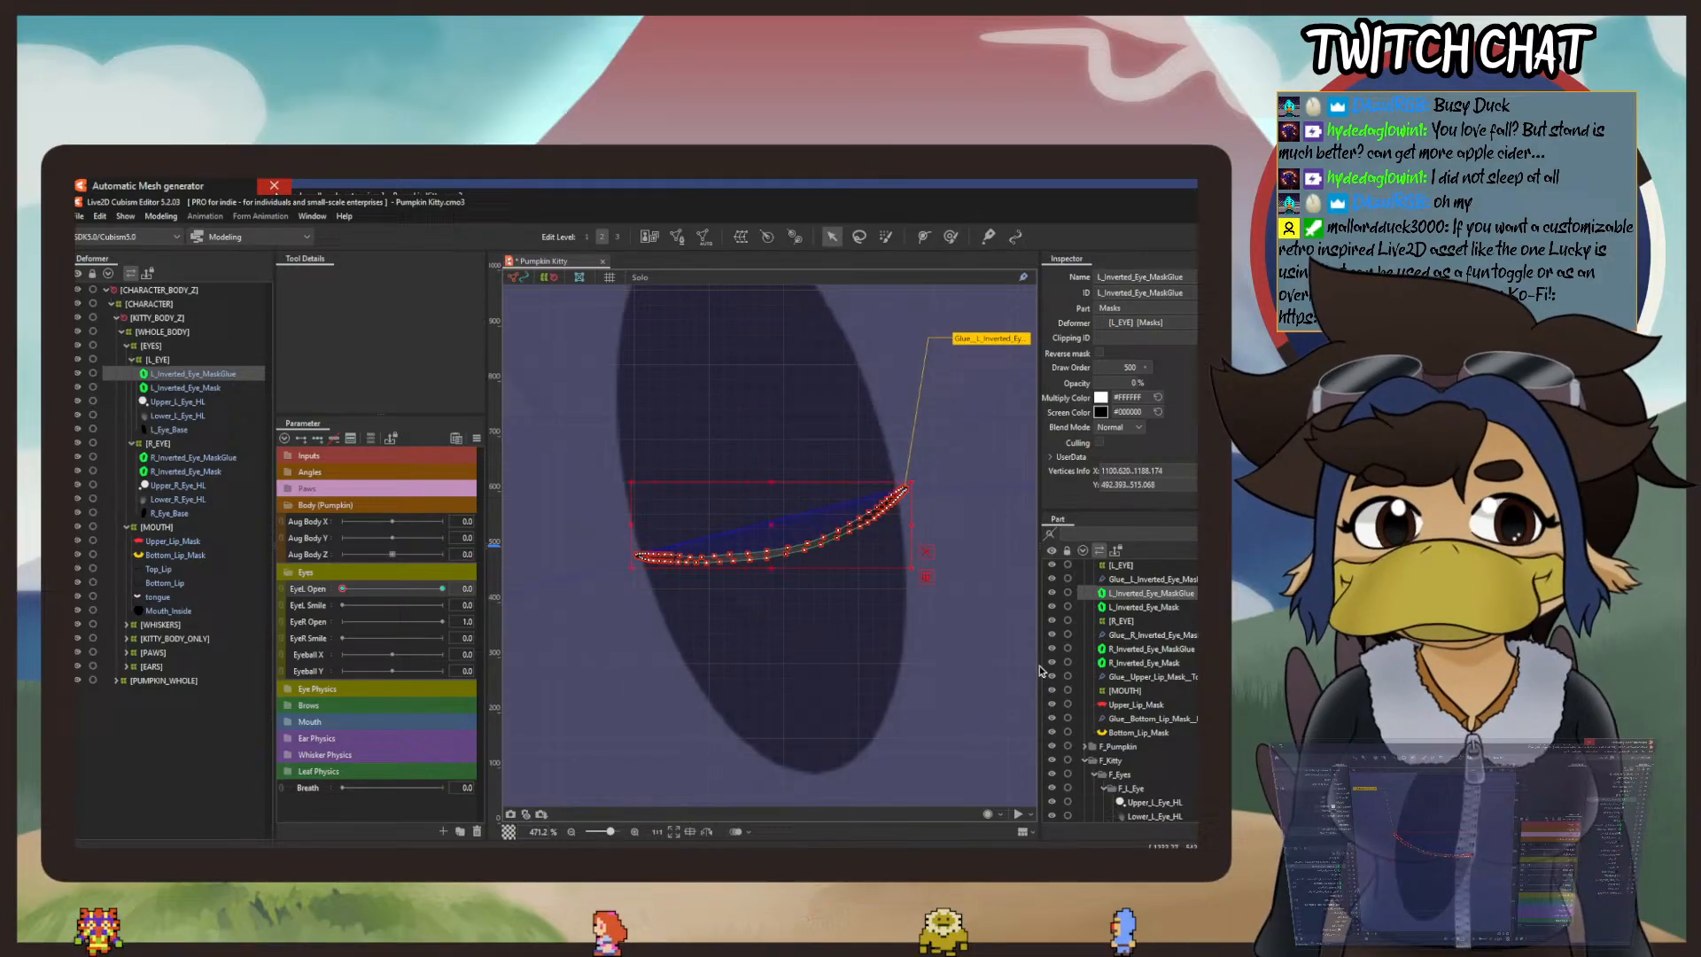
pyautogui.click(1141, 735)
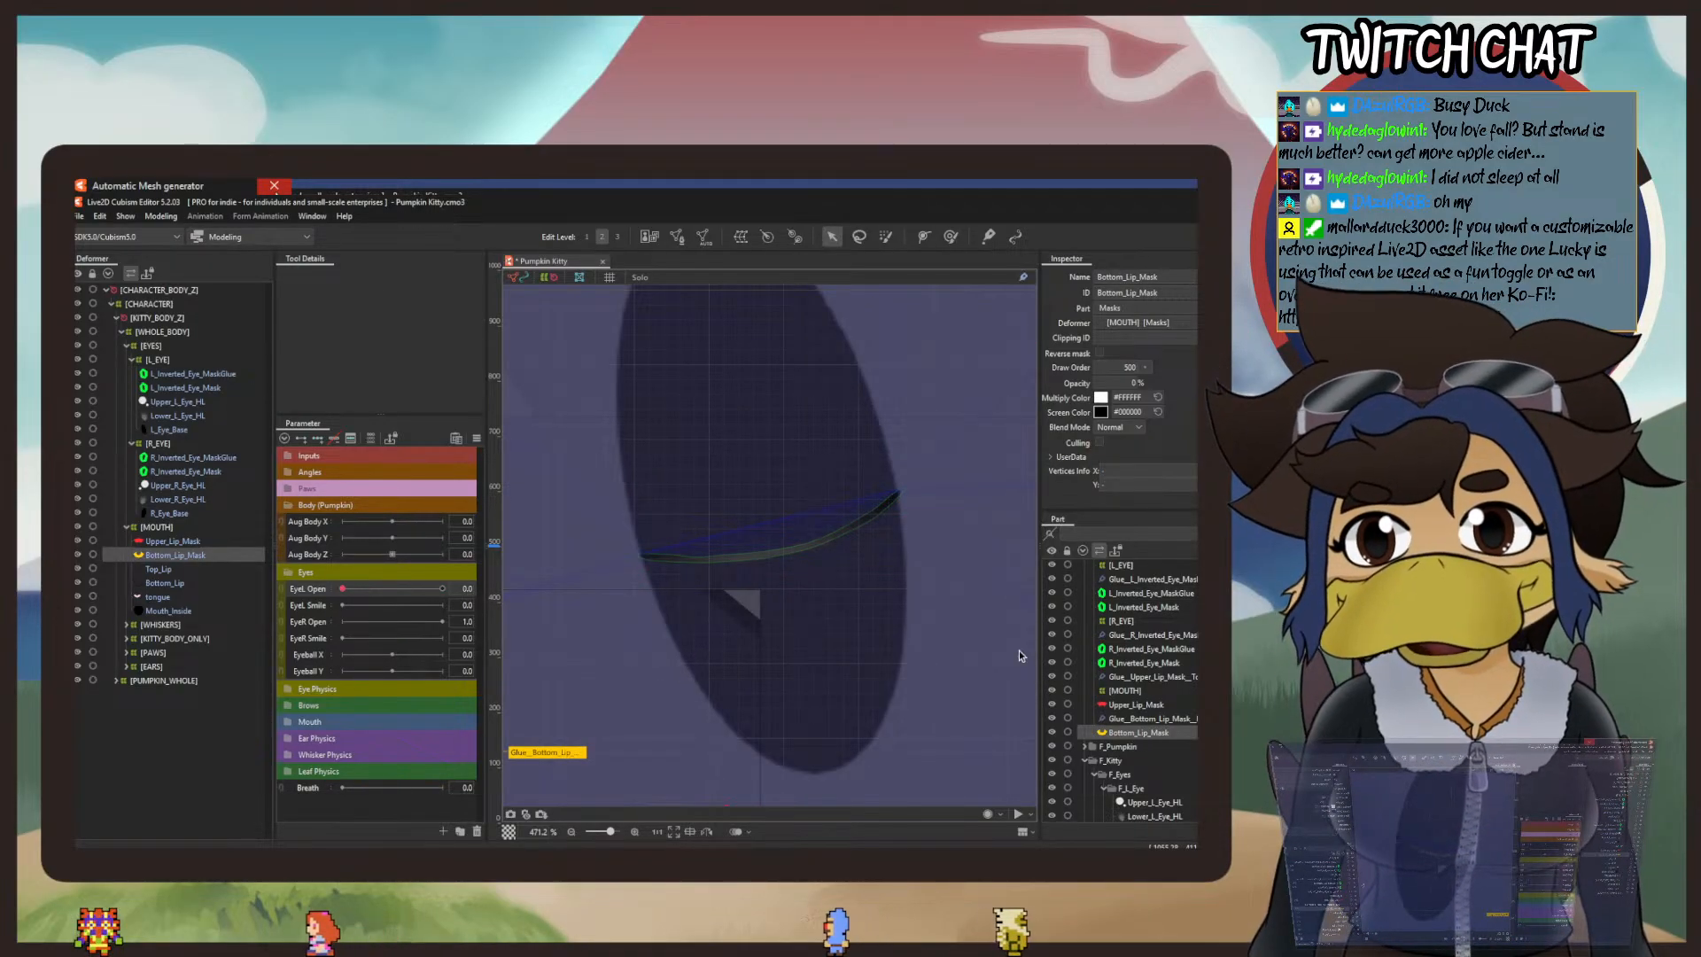
pyautogui.scroll(-5, 590, 470)
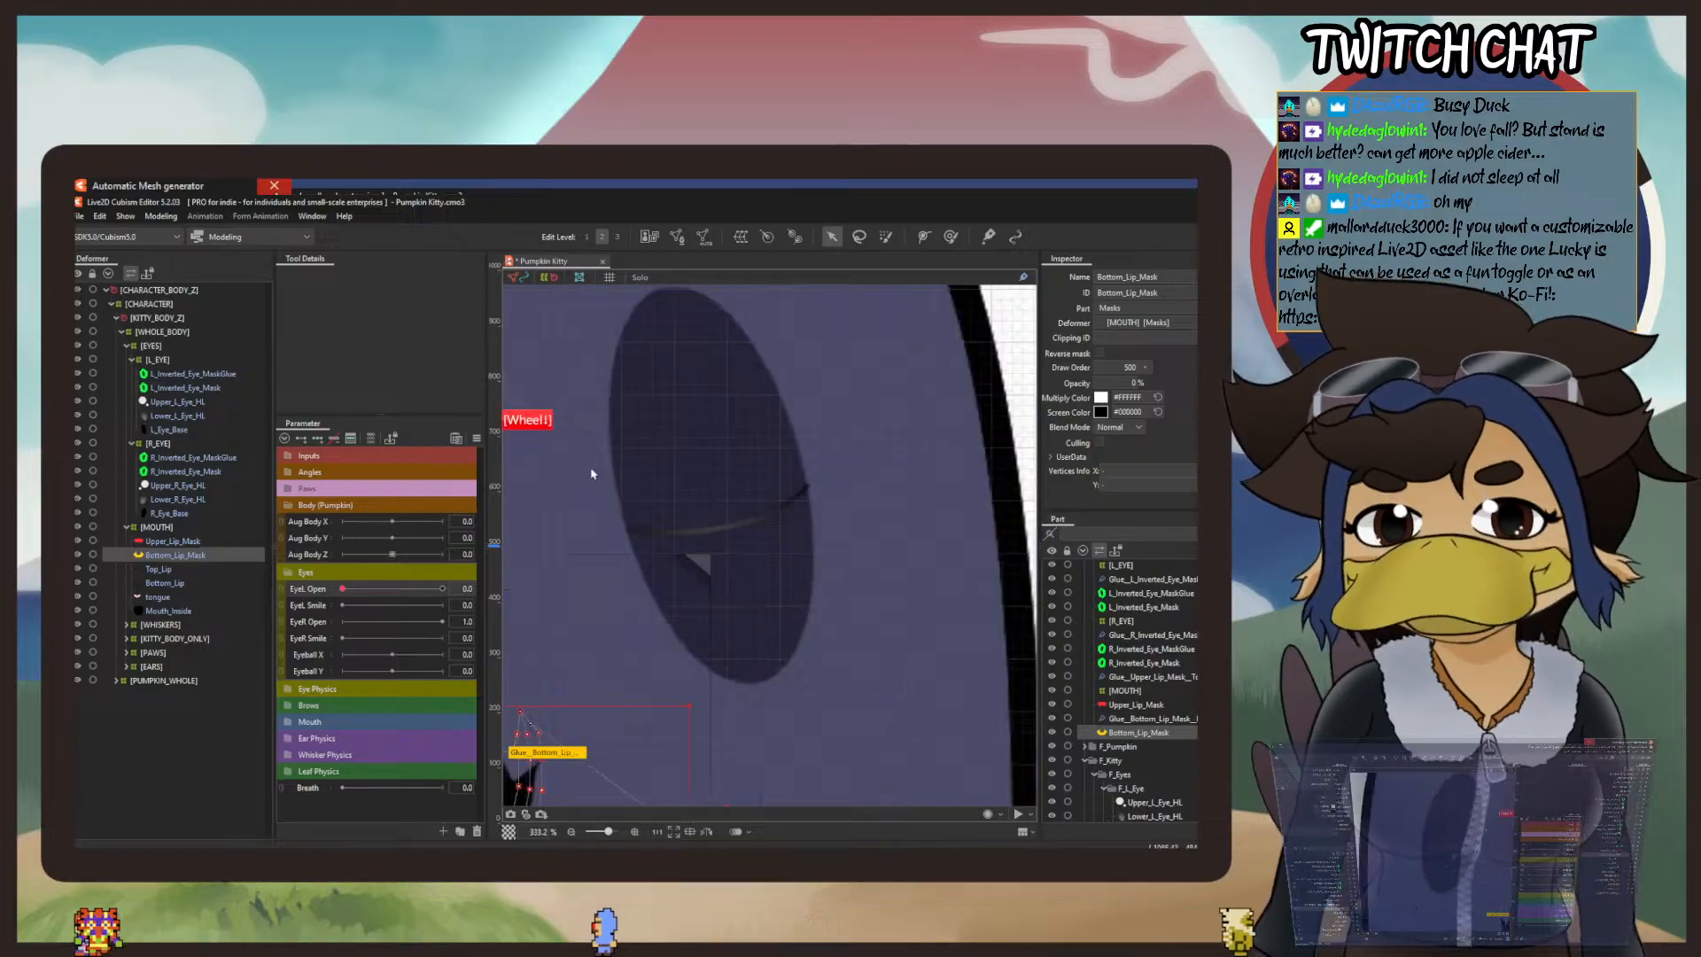
pyautogui.click(941, 319)
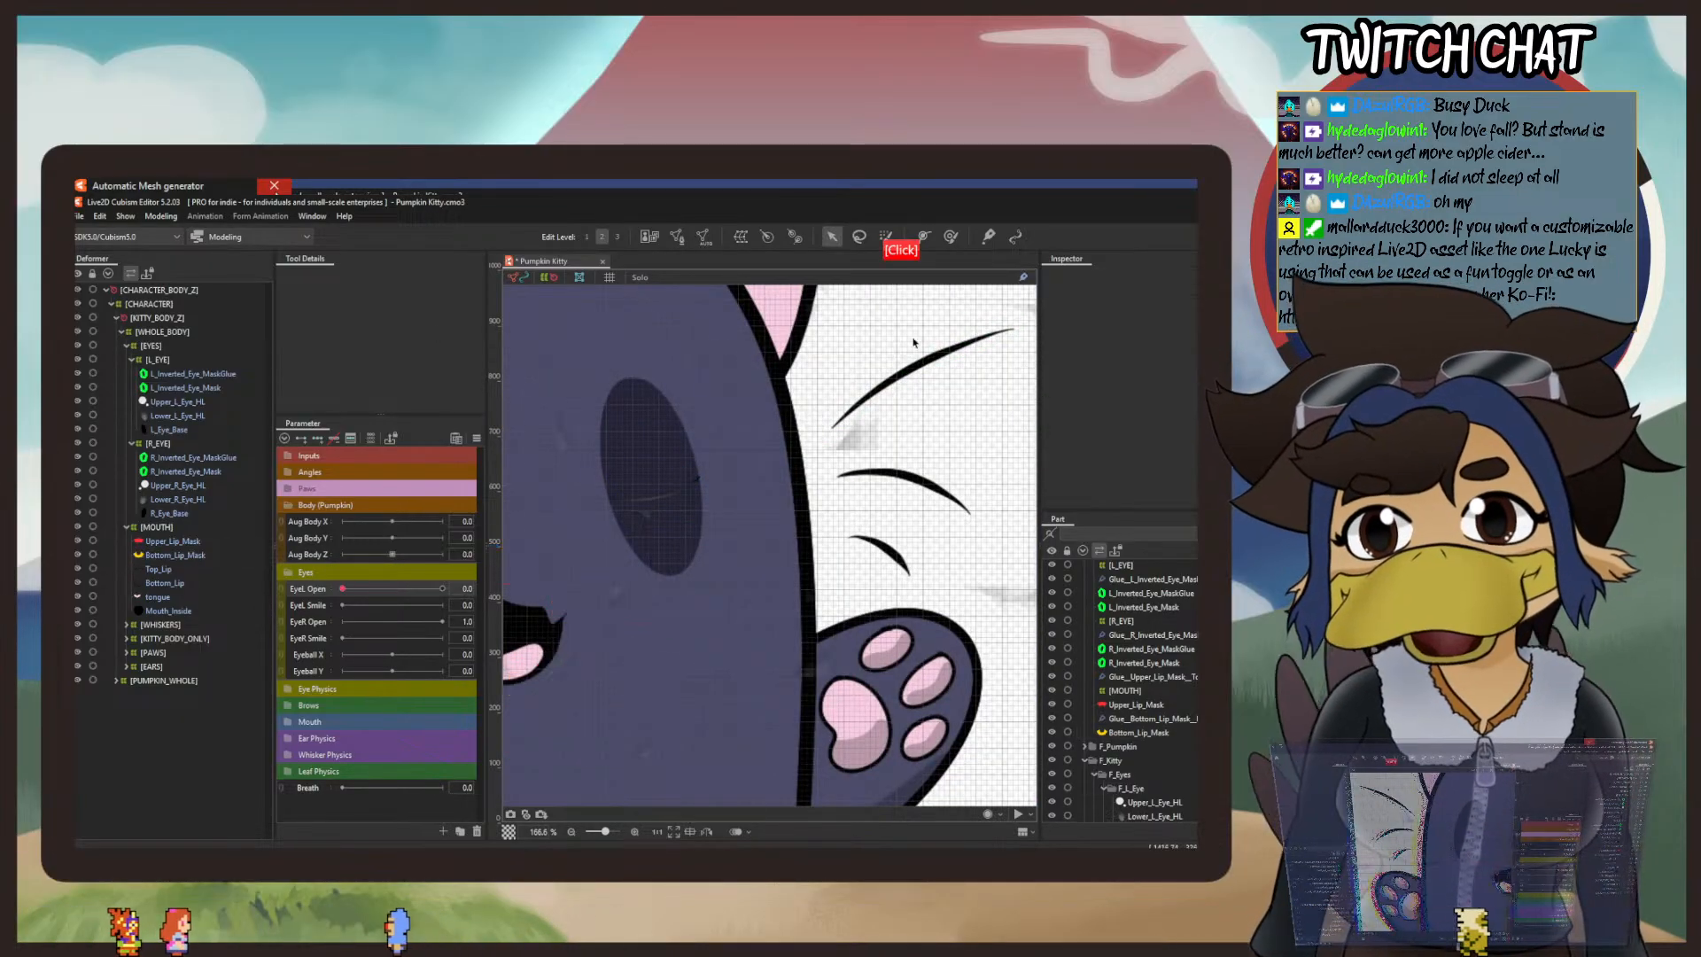
pyautogui.moveTo(655, 497); pyautogui.dragTo(897, 453)
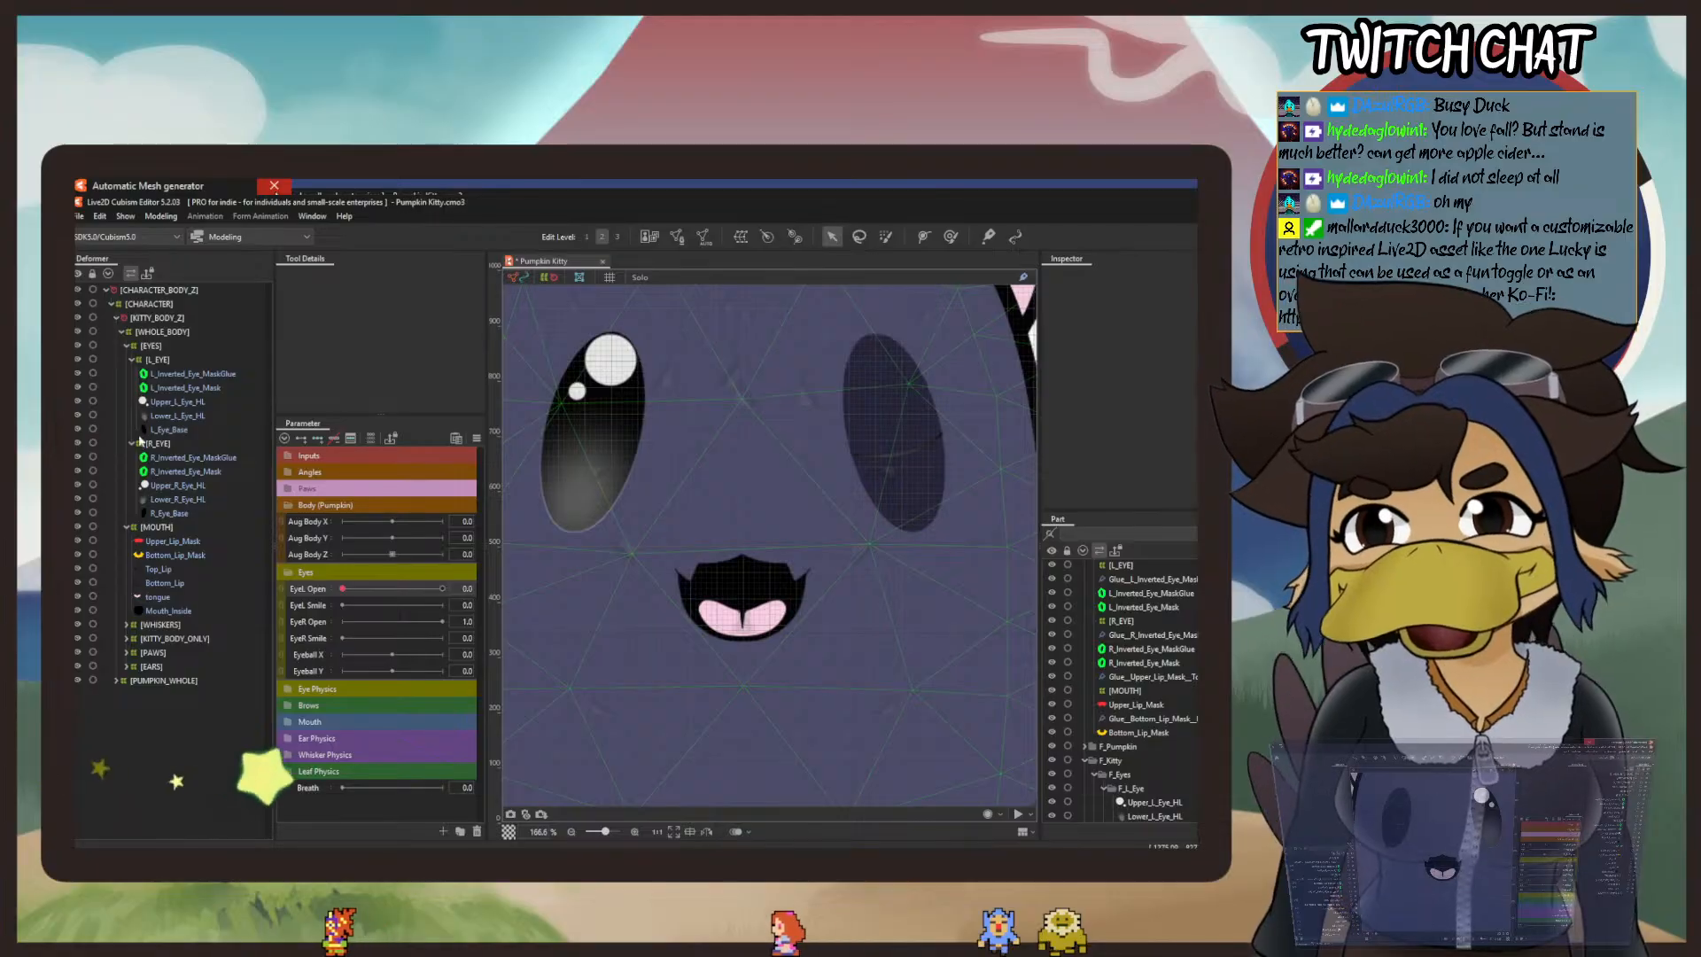
pyautogui.click(79, 216)
pyautogui.click(105, 328)
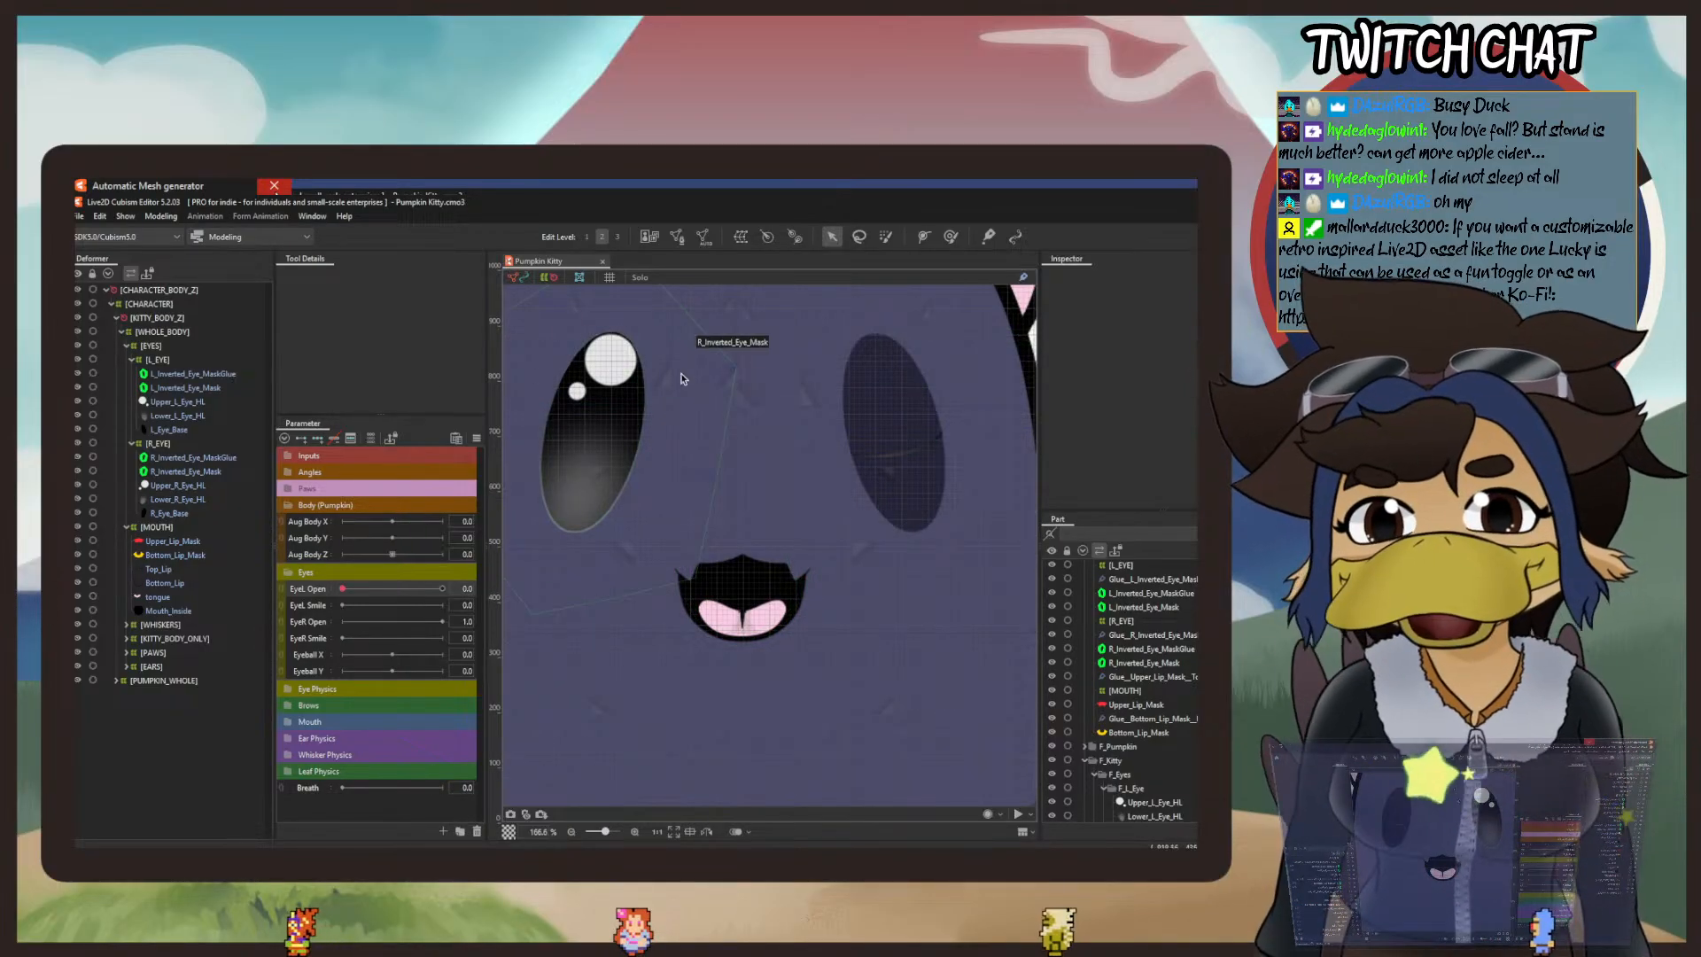
# Step: Add two EyeR Open keys to R_Inverted_Eye_MaskGlue and set EyeR Open to 0.0
pyautogui.moveTo(680, 373); pyautogui.dragTo(742, 507)
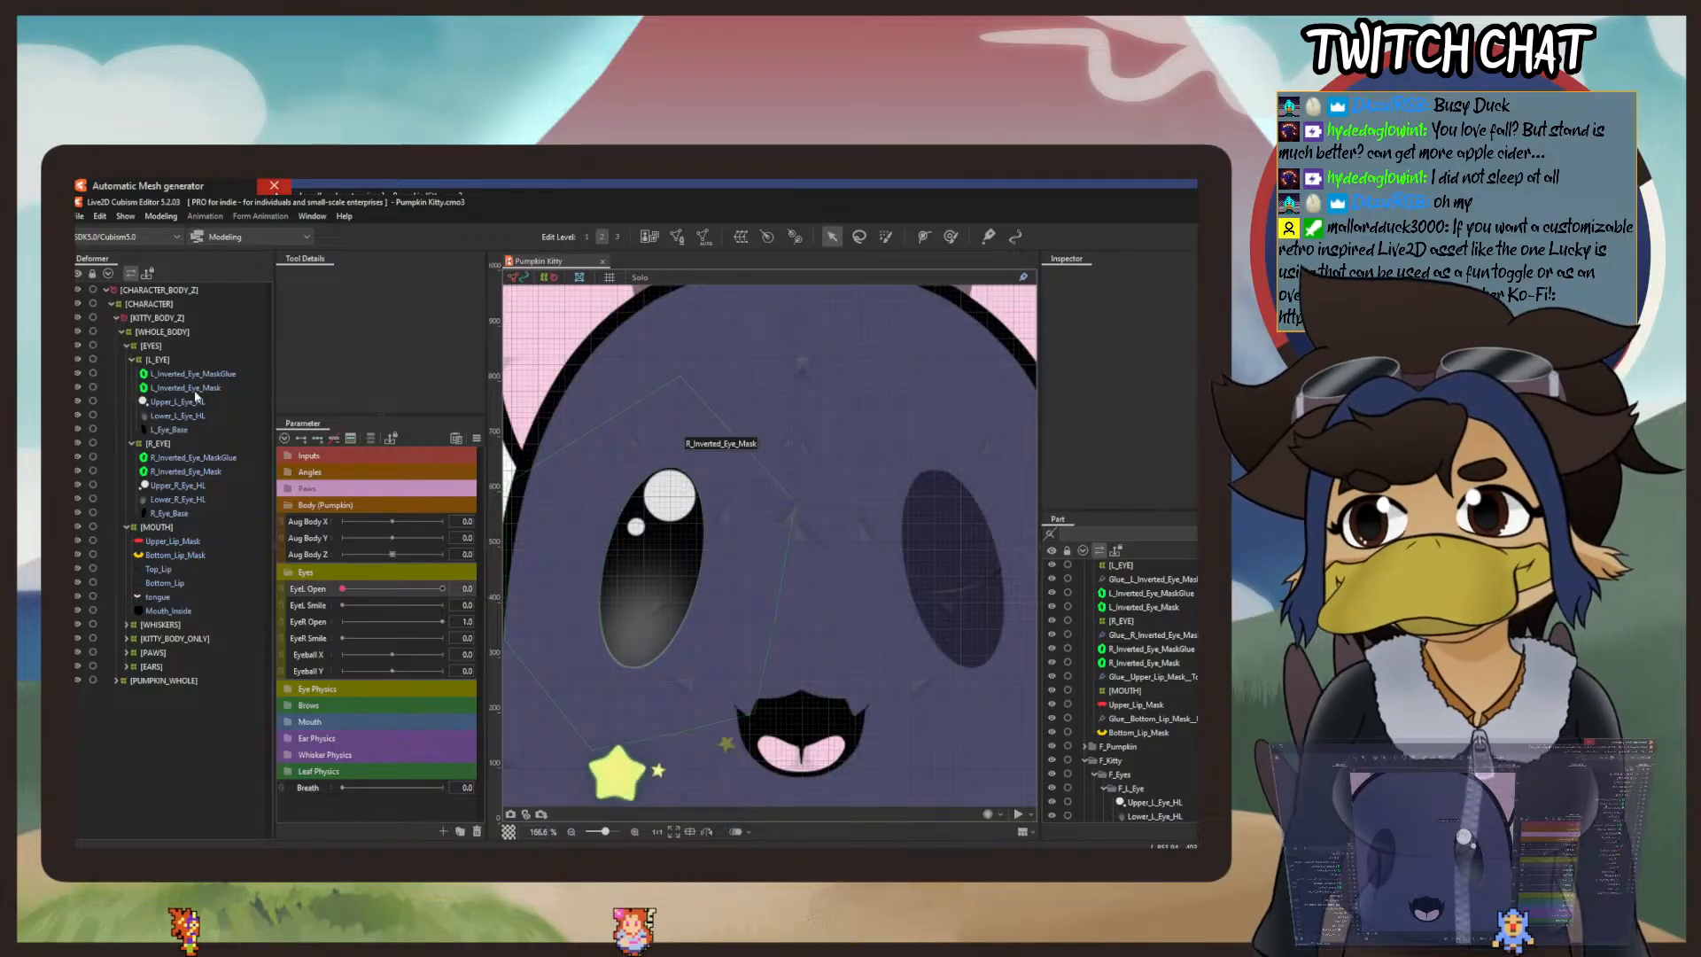
pyautogui.click(209, 458)
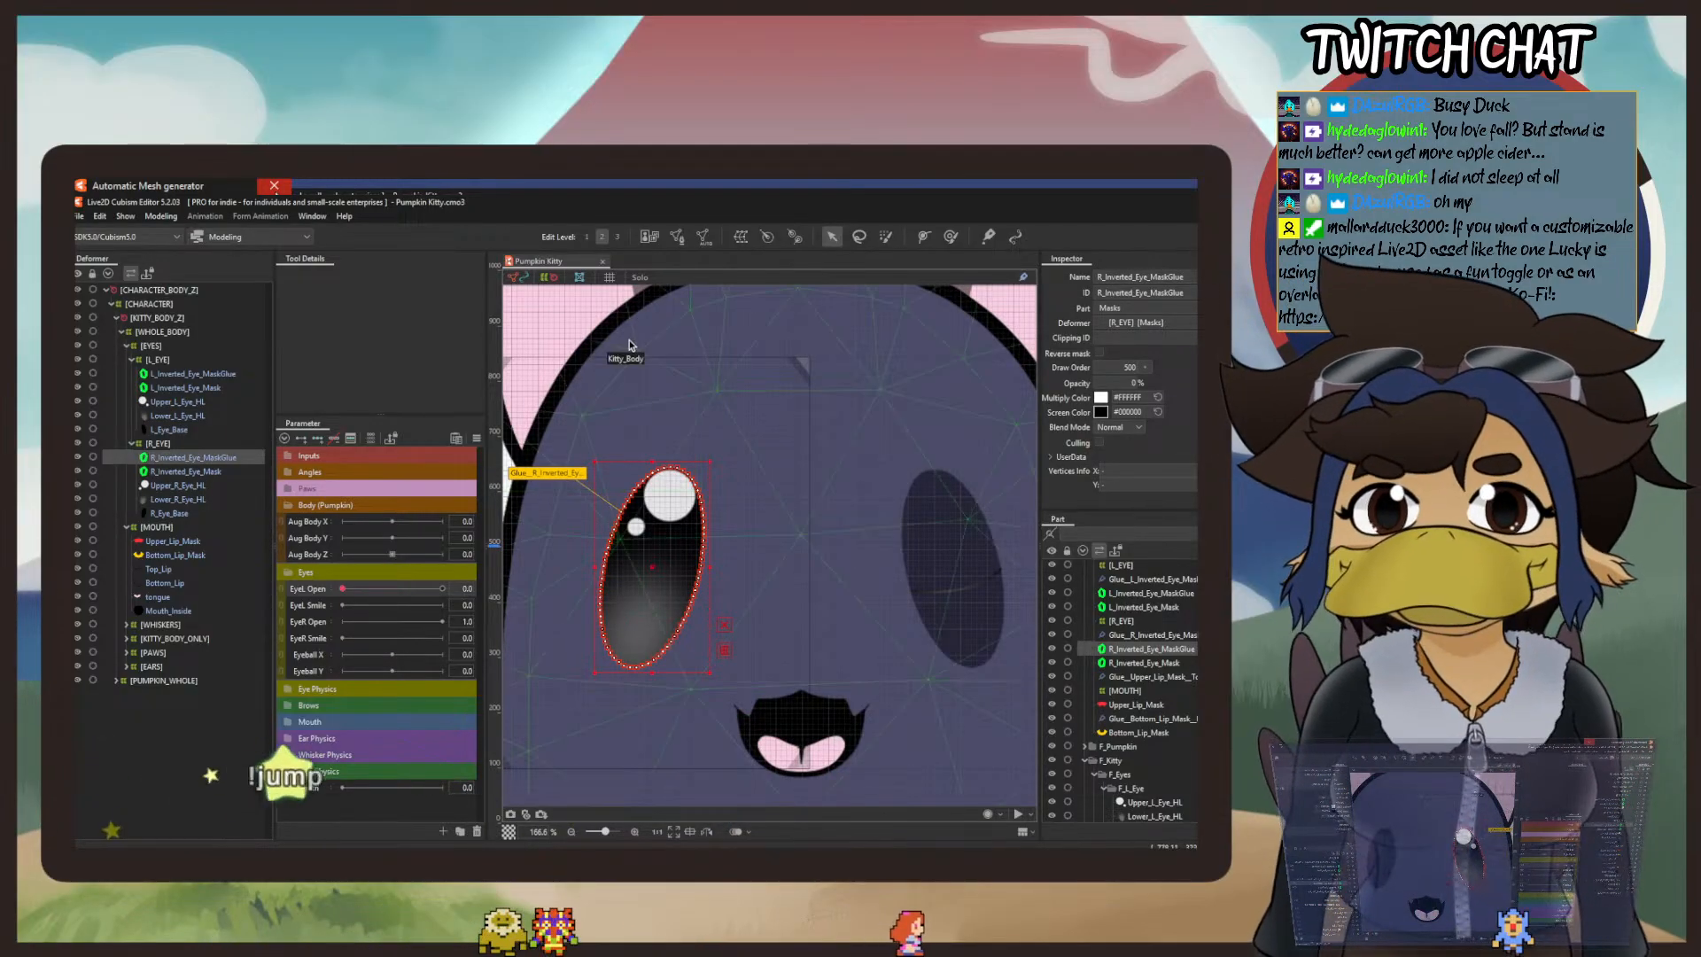
pyautogui.click(304, 627)
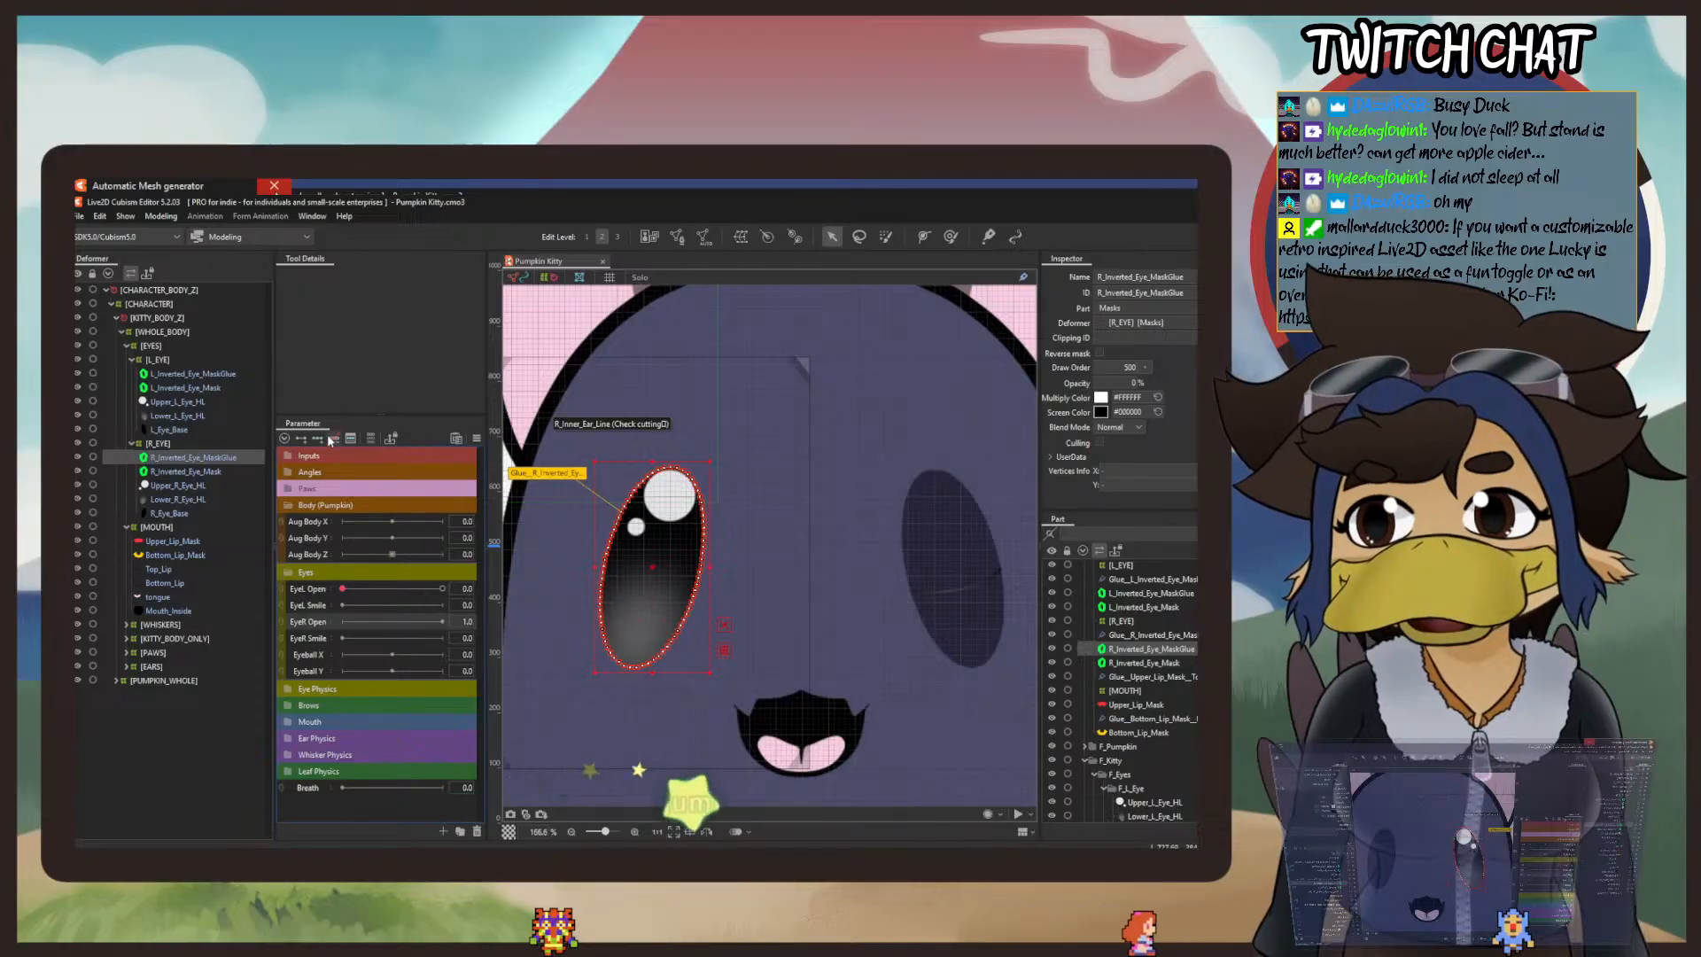
pyautogui.rightClick(342, 624)
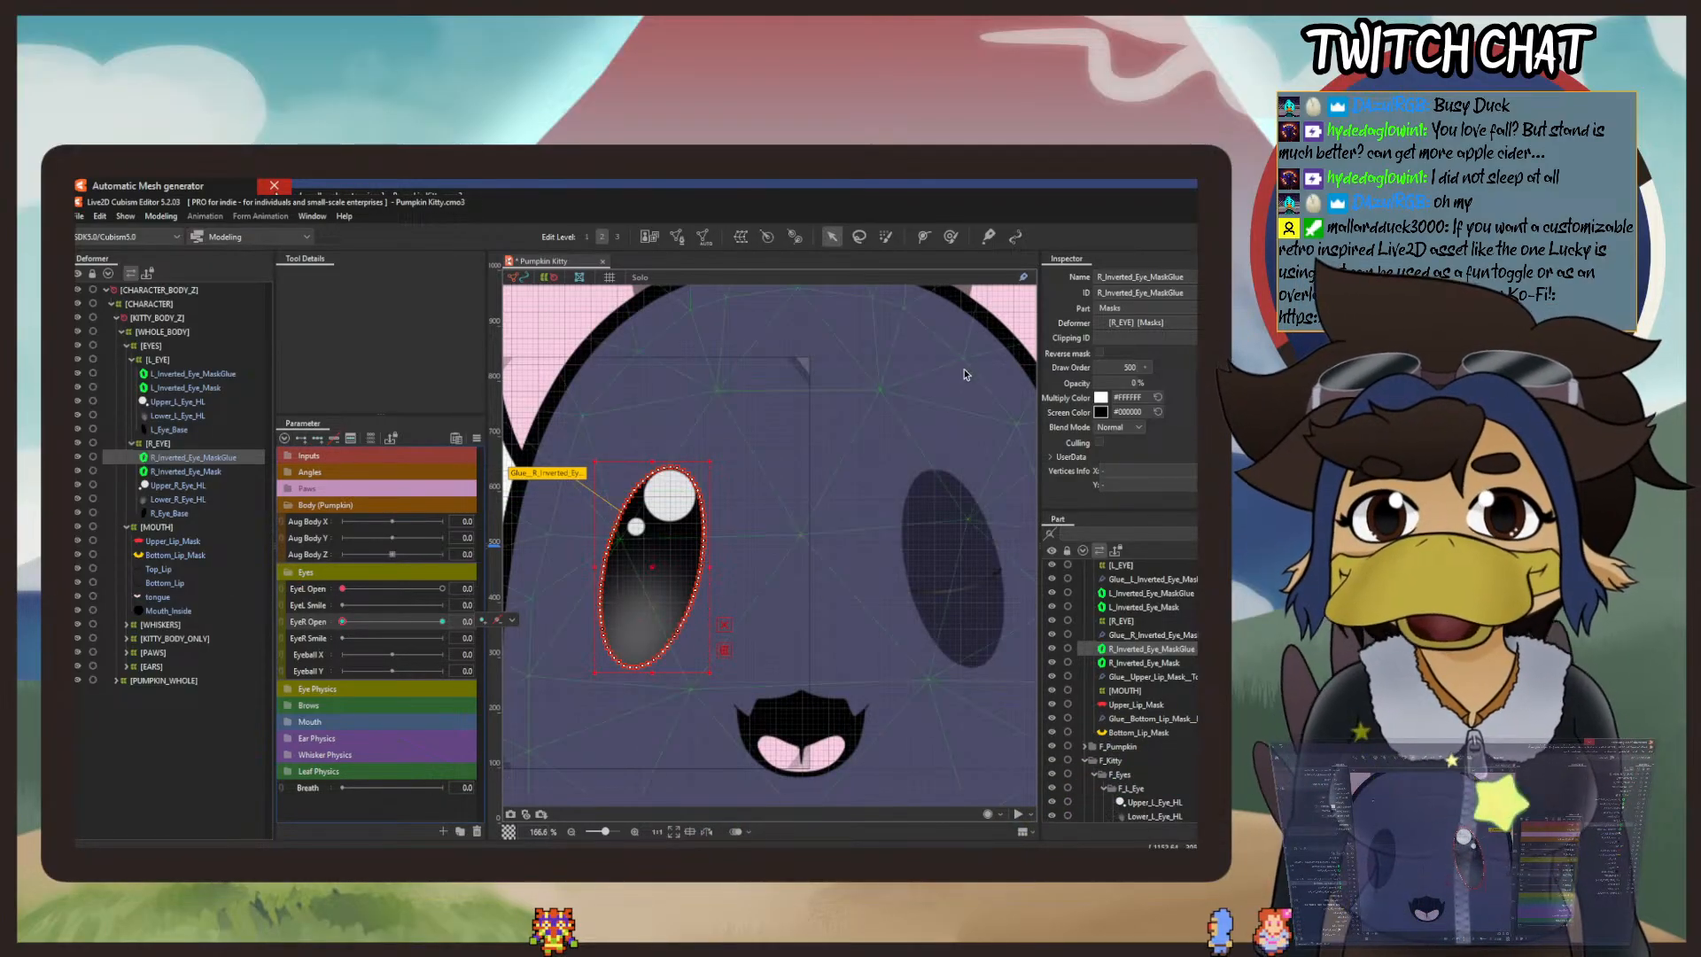
pyautogui.click(950, 238)
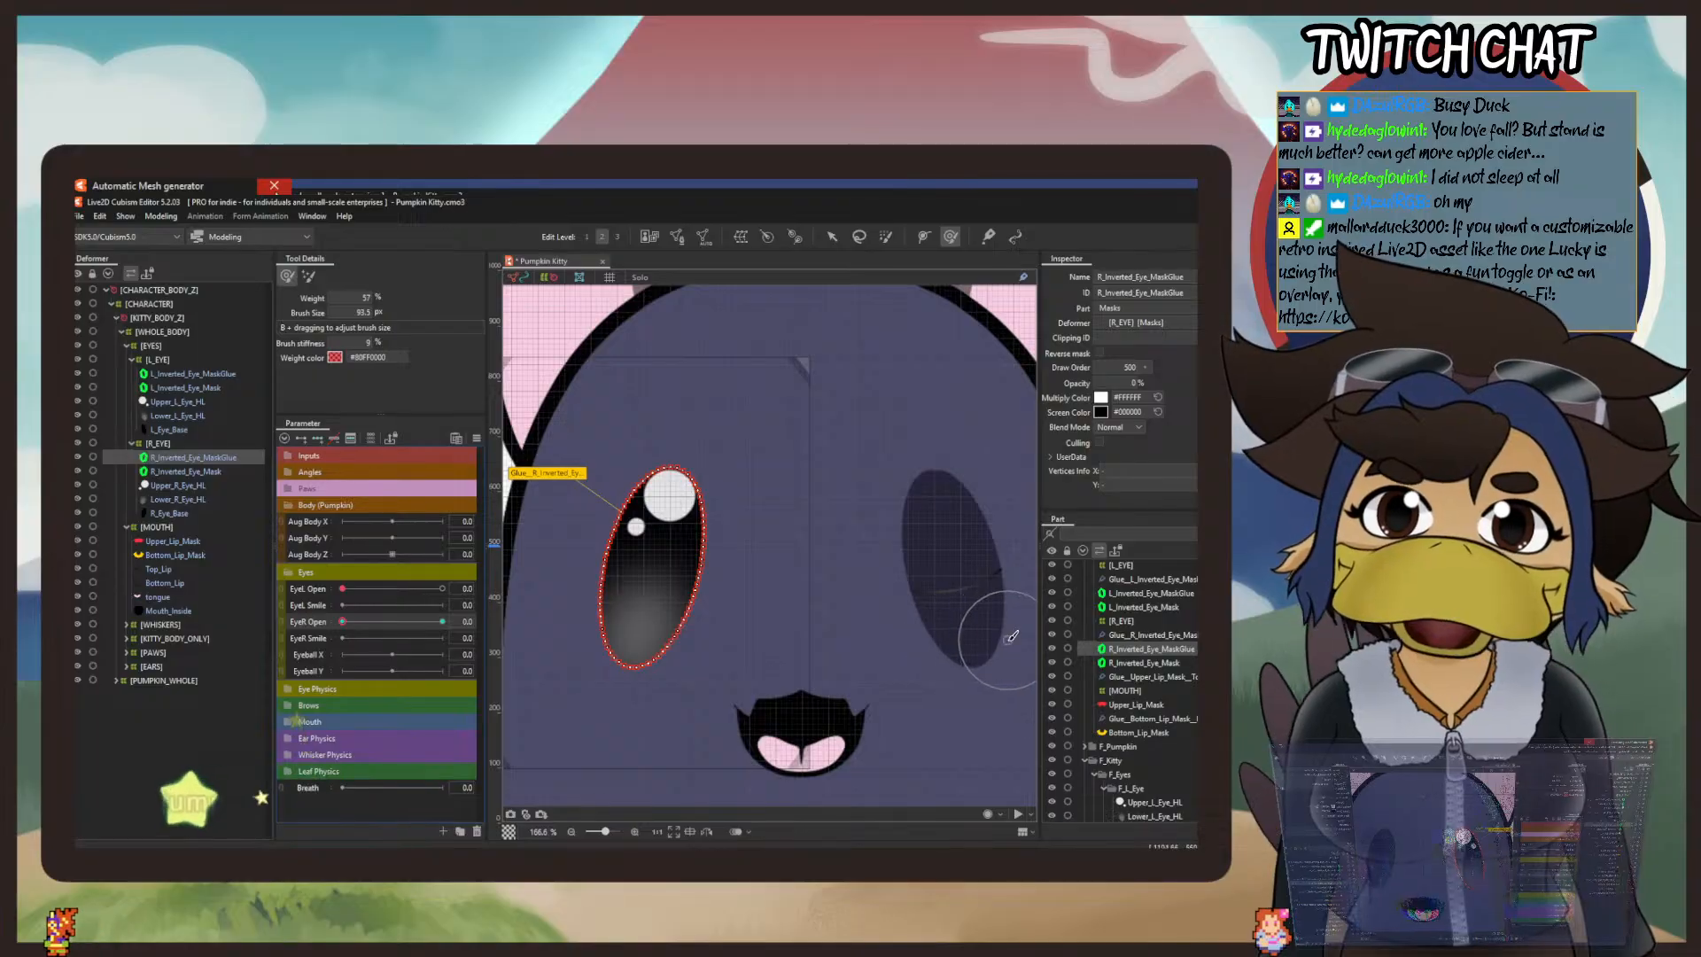
pyautogui.moveTo(684, 458); pyautogui.dragTo(658, 530)
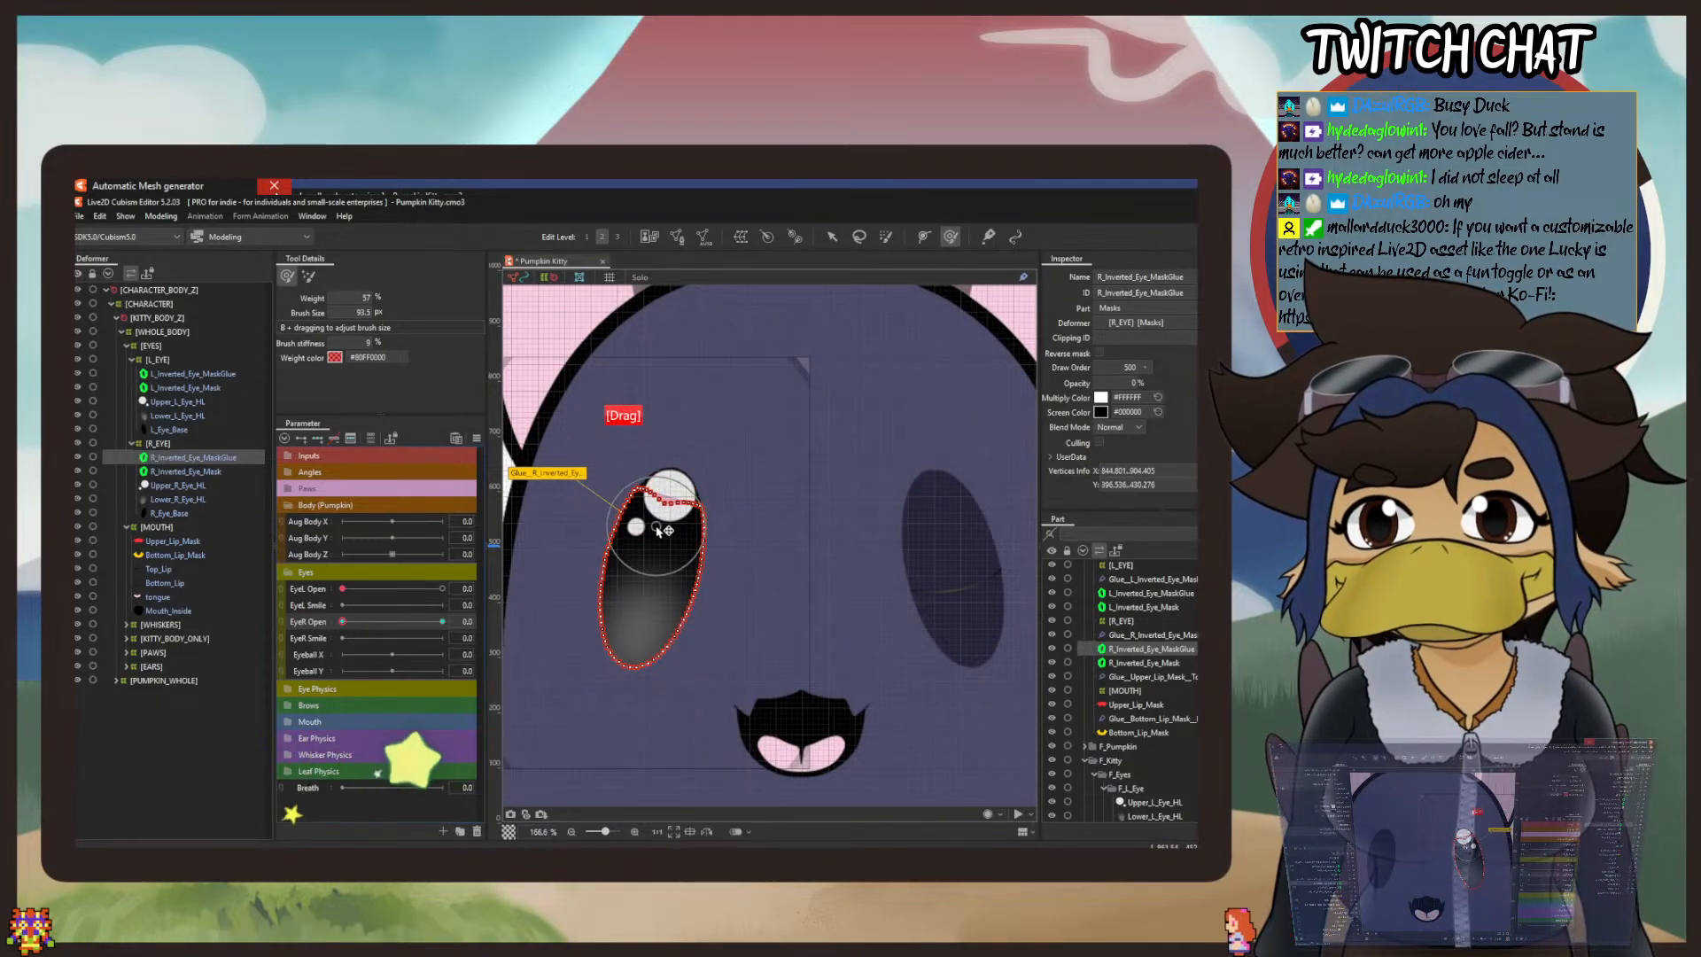
pyautogui.click(100, 217)
pyautogui.click(108, 233)
# Step: Set the deform brush to 10% weight and 115.2 px, and push the top edge of R_Inverted_Eye_MaskGlue slightly down
pyautogui.moveTo(354, 298); pyautogui.dragTo(331, 298)
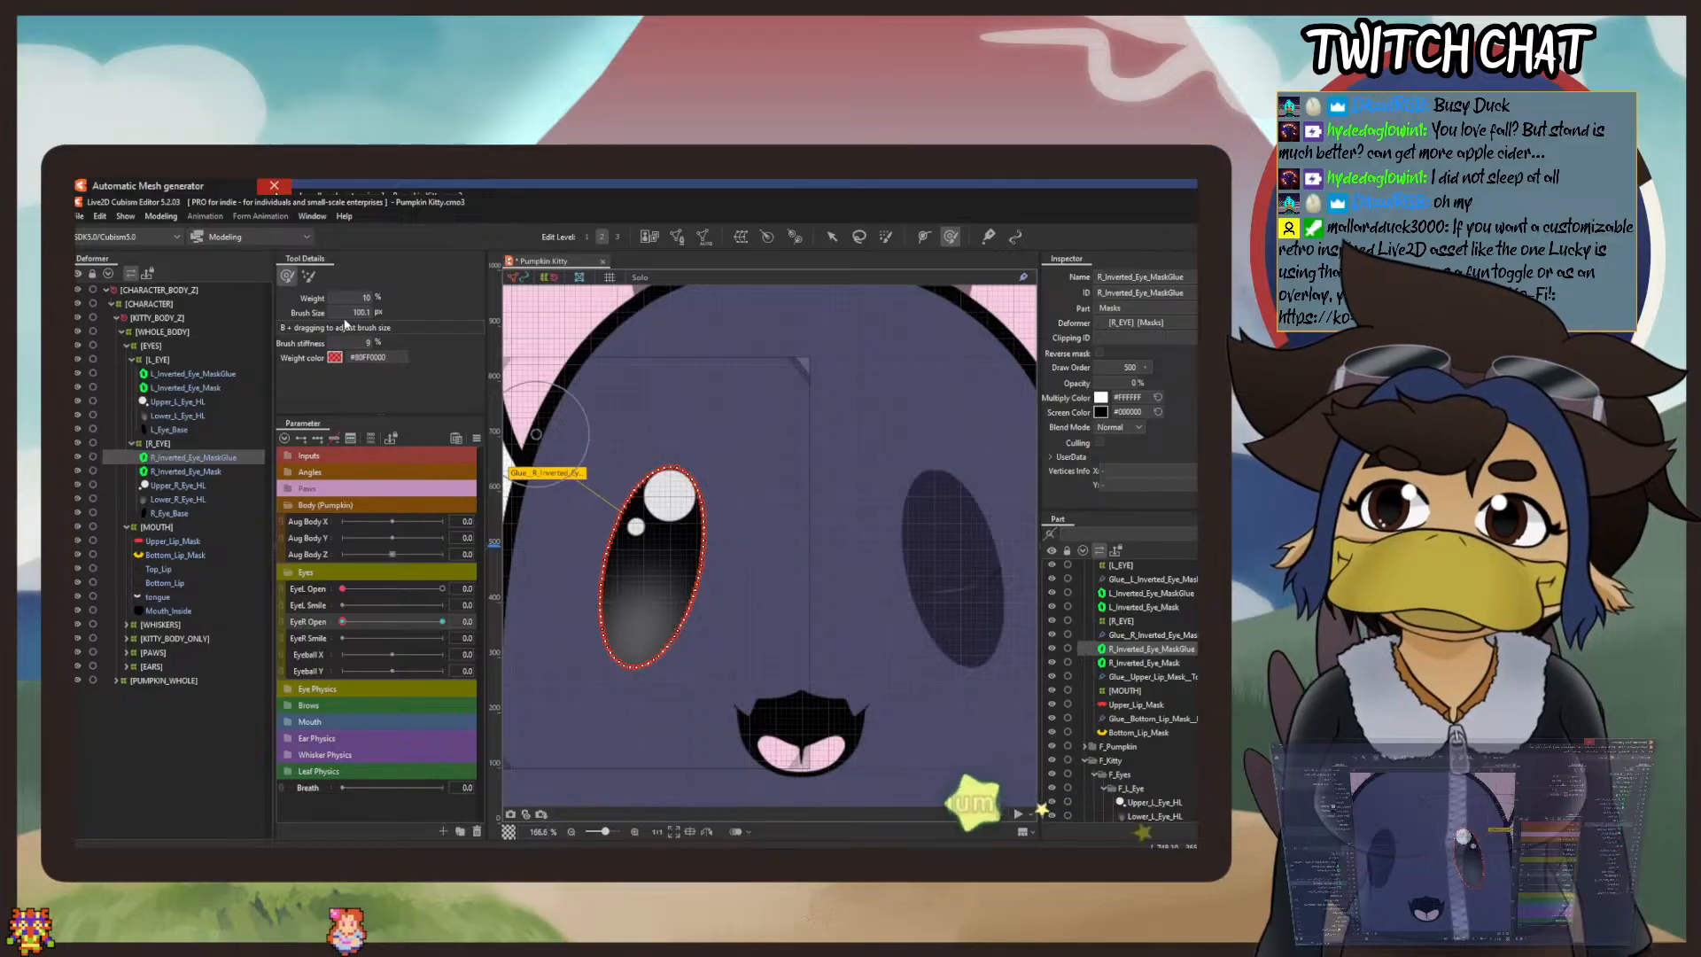
pyautogui.moveTo(350, 312); pyautogui.dragTo(356, 317)
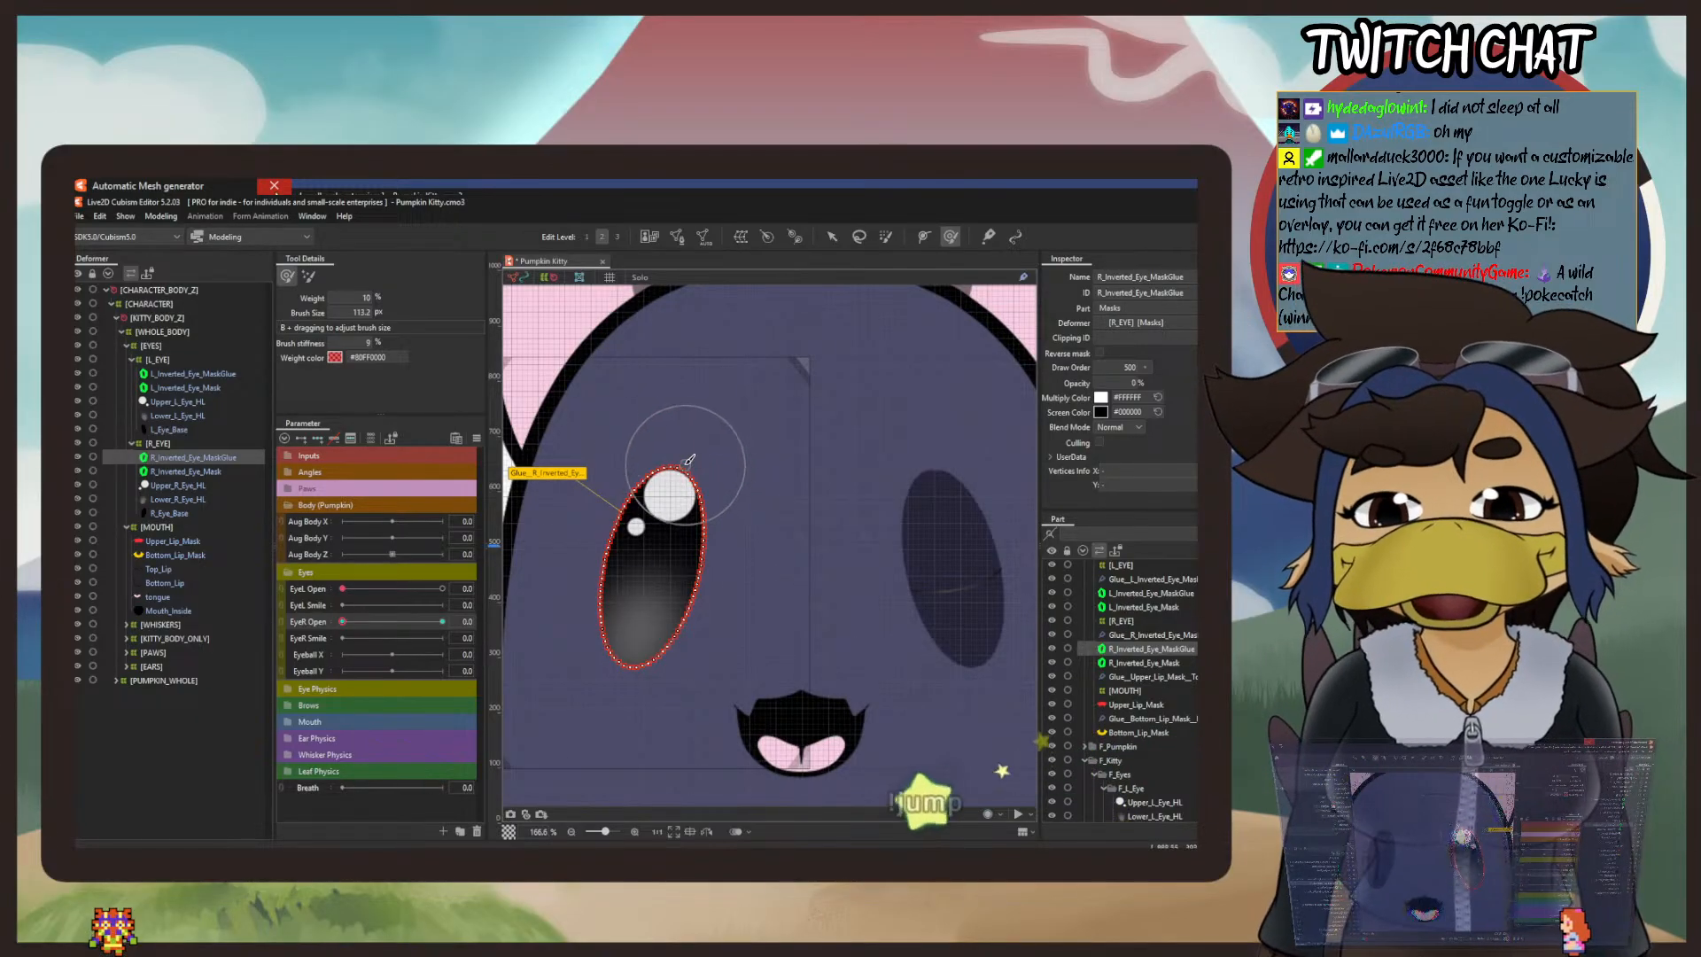
pyautogui.moveTo(685, 461)
pyautogui.mouseDown()
pyautogui.moveTo(663, 634)
pyautogui.moveTo(660, 497)
pyautogui.moveTo(627, 632)
pyautogui.moveTo(711, 525)
pyautogui.moveTo(707, 577)
pyautogui.moveTo(648, 504)
pyautogui.moveTo(629, 563)
pyautogui.moveTo(676, 512)
pyautogui.mouseUp()
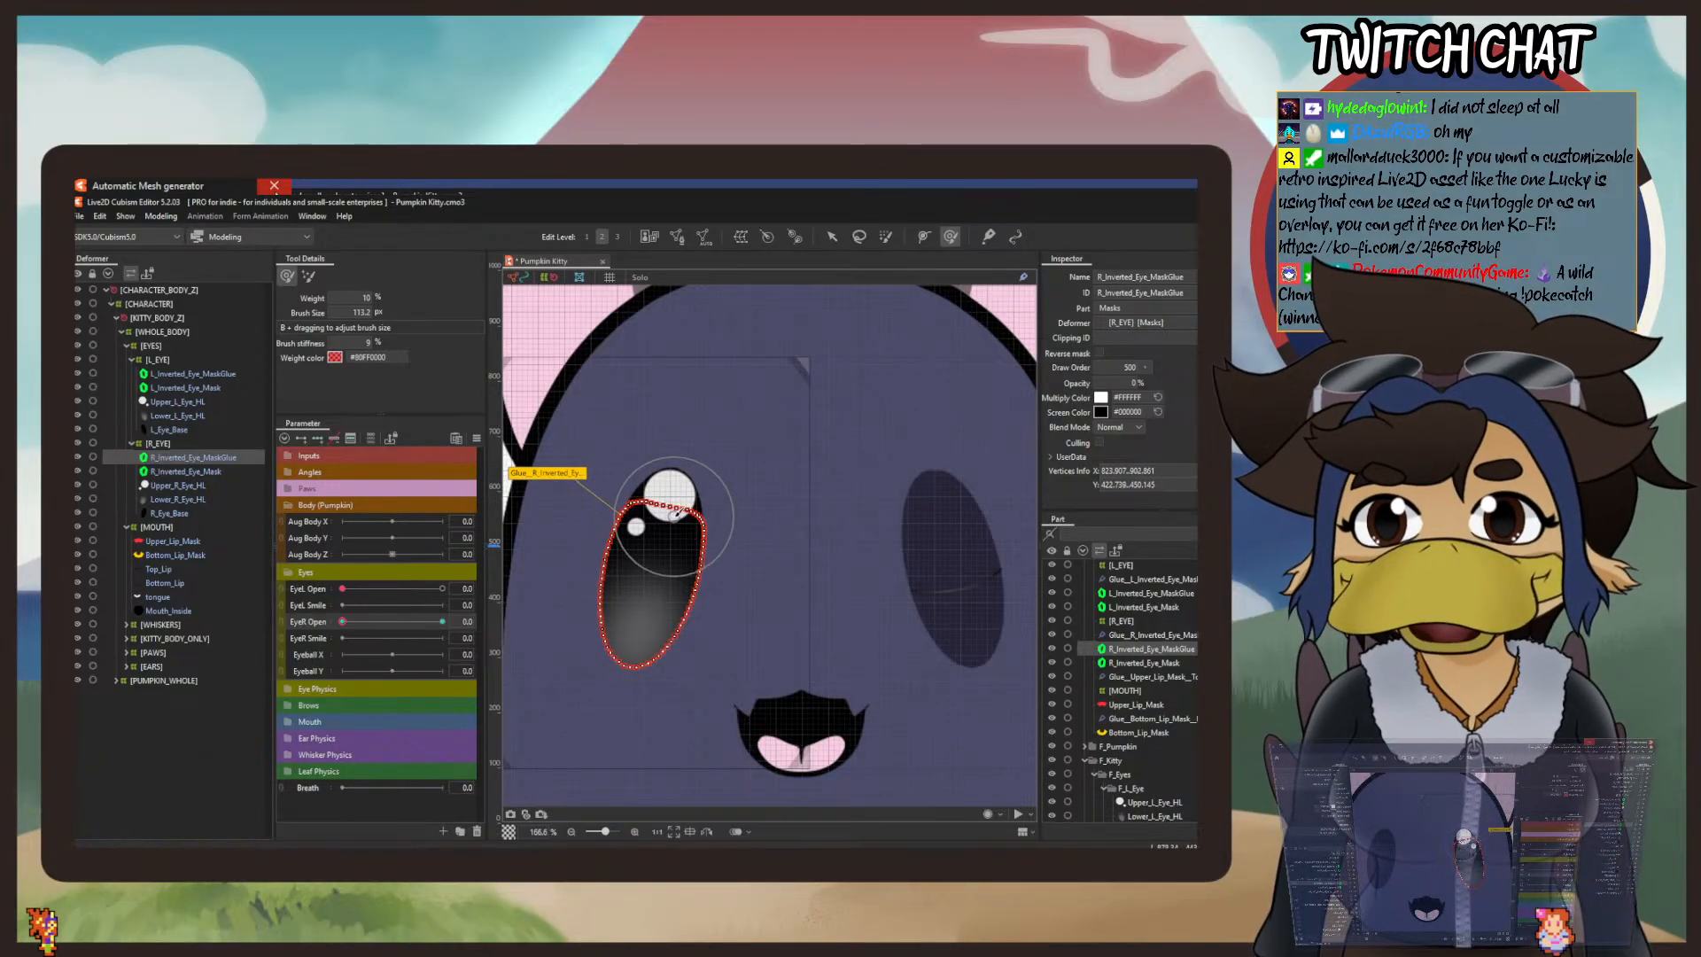
# Step: Select R_Eye_Base, Lower_R_Eye_HL and Upper_R_Eye_HL together and clip them to R_Inverted_Eye_Mask
pyautogui.click(834, 237)
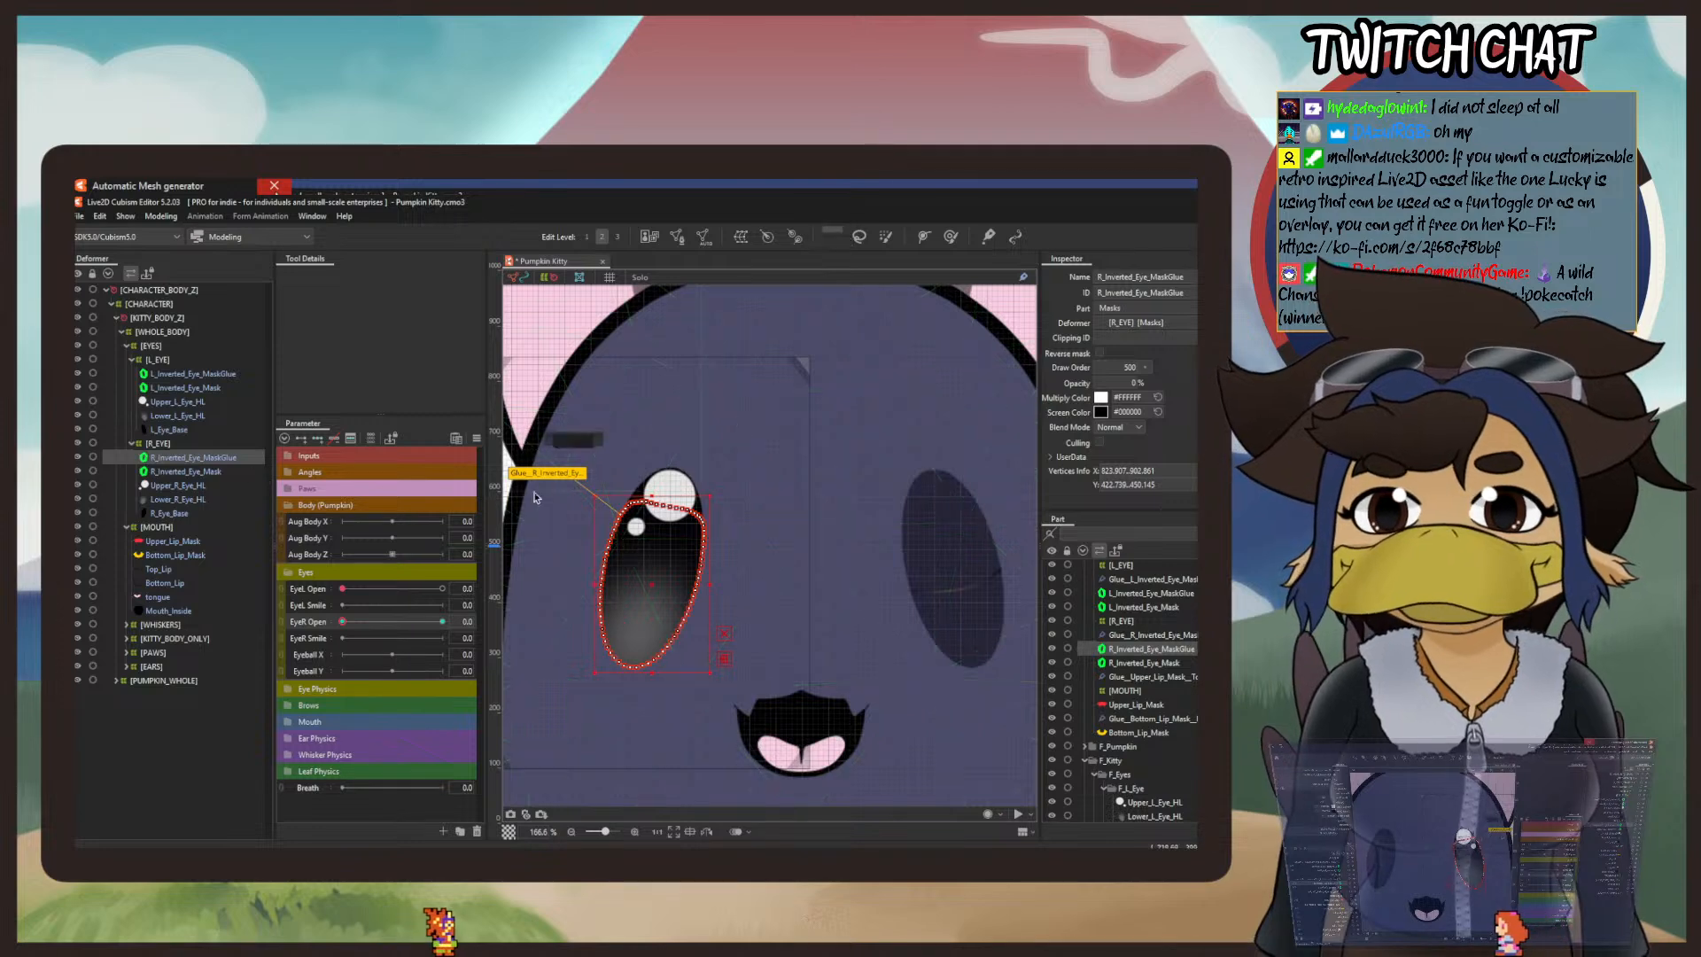
pyautogui.click(170, 514)
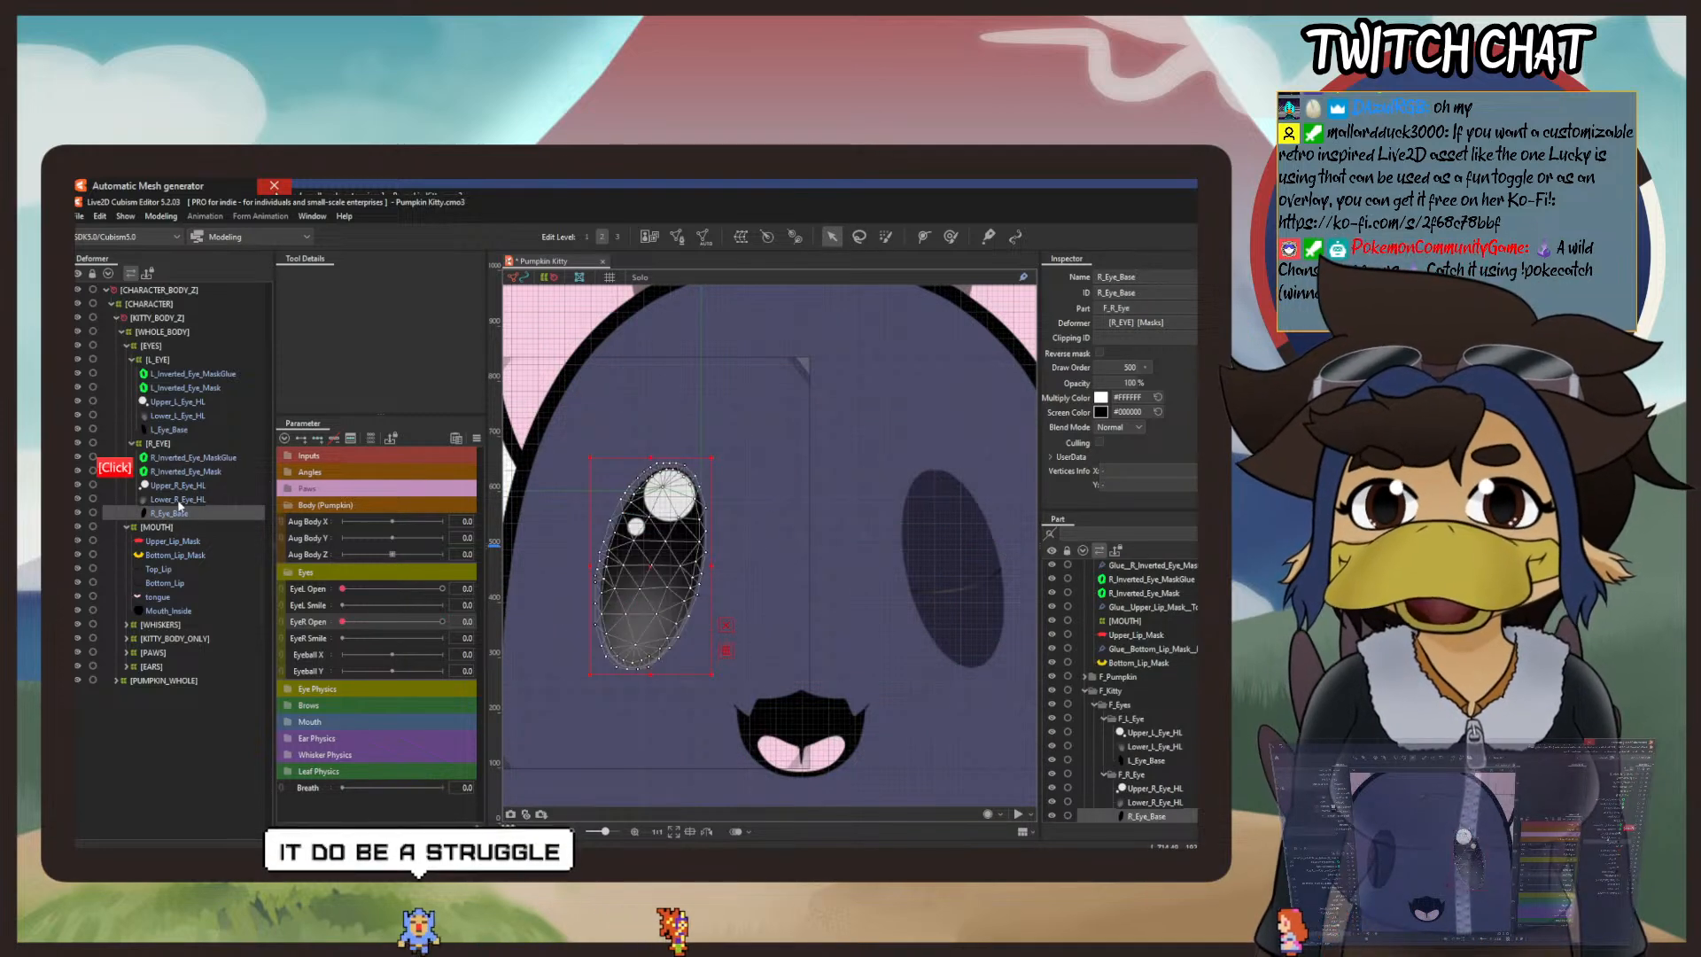
pyautogui.keyDown('shift'); pyautogui.click(178, 485); pyautogui.keyUp('shift')
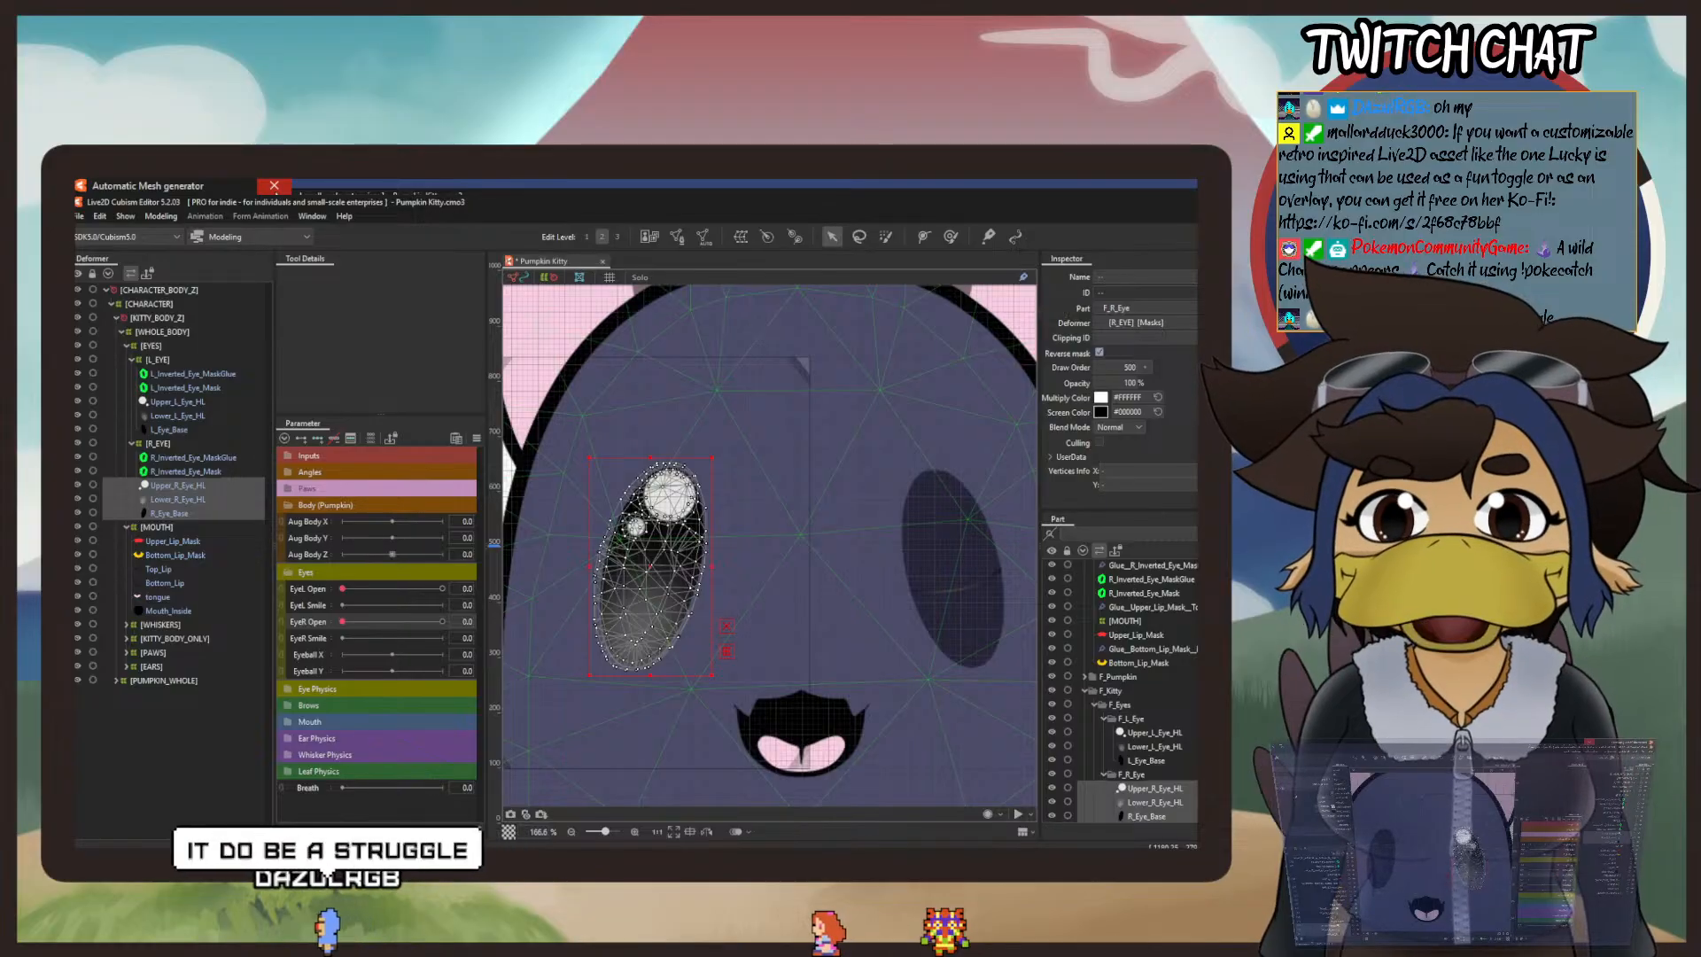
pyautogui.click(1194, 338)
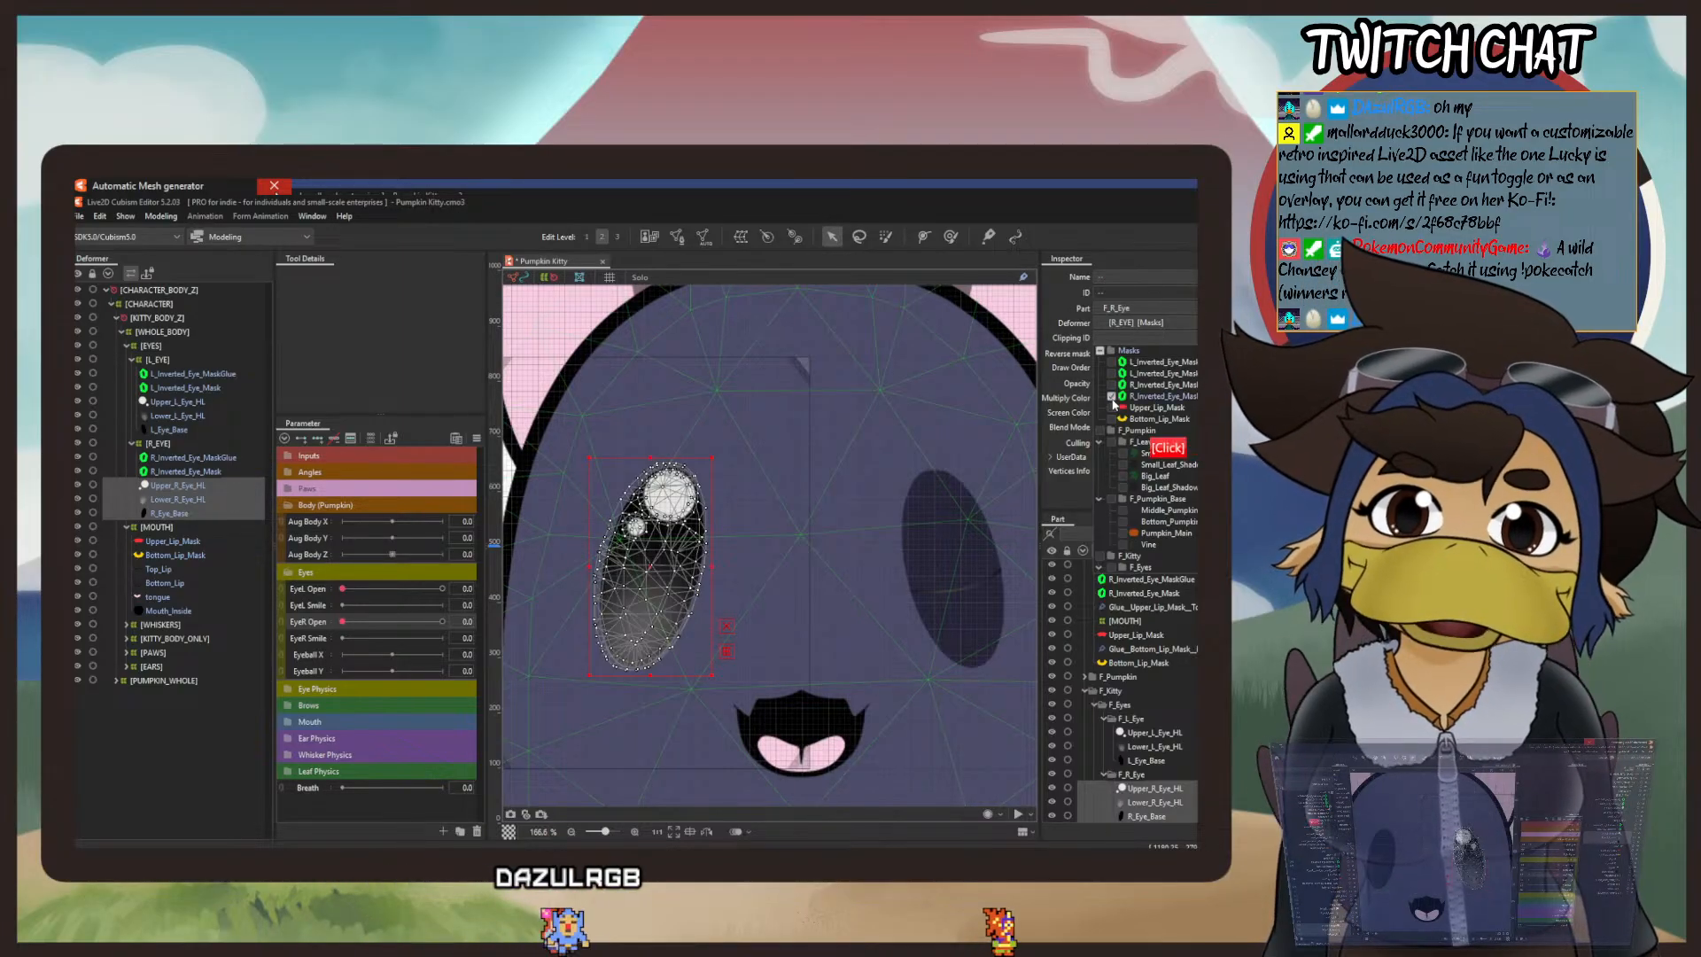
pyautogui.click(1152, 396)
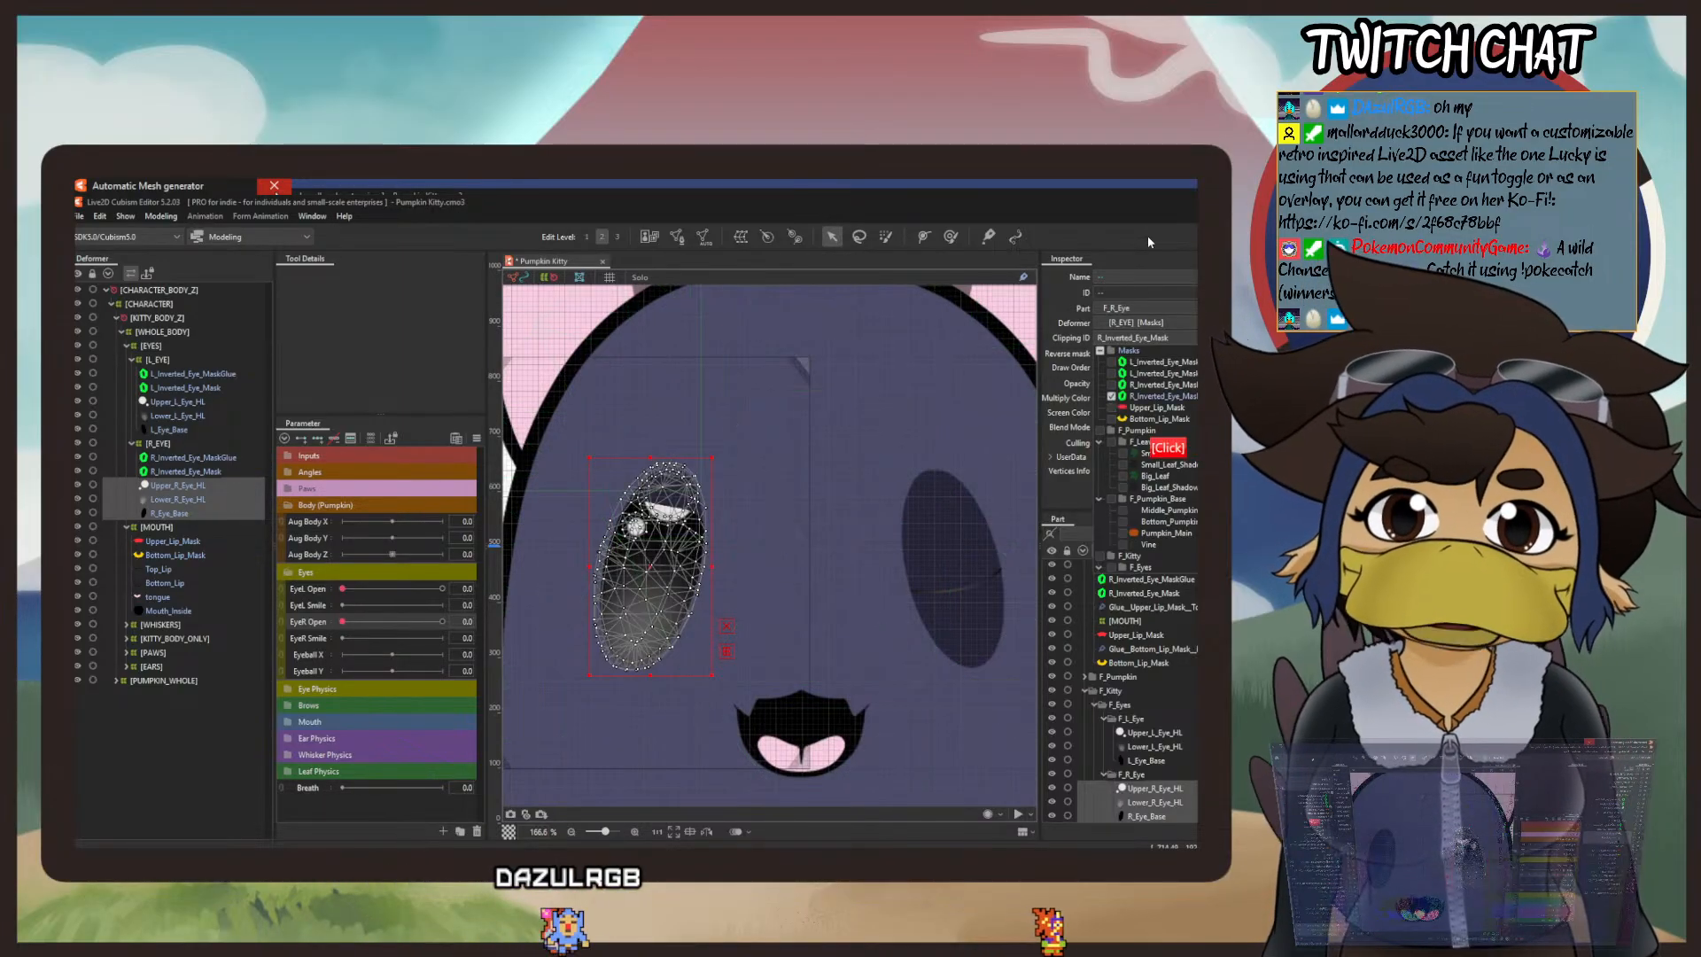
# Step: Reselect R_Inverted_Eye_MaskGlue and push its upper edge down toward the eye's middle with the deform brush, slanting it downward to the mouth side
pyautogui.click(194, 458)
pyautogui.click(952, 239)
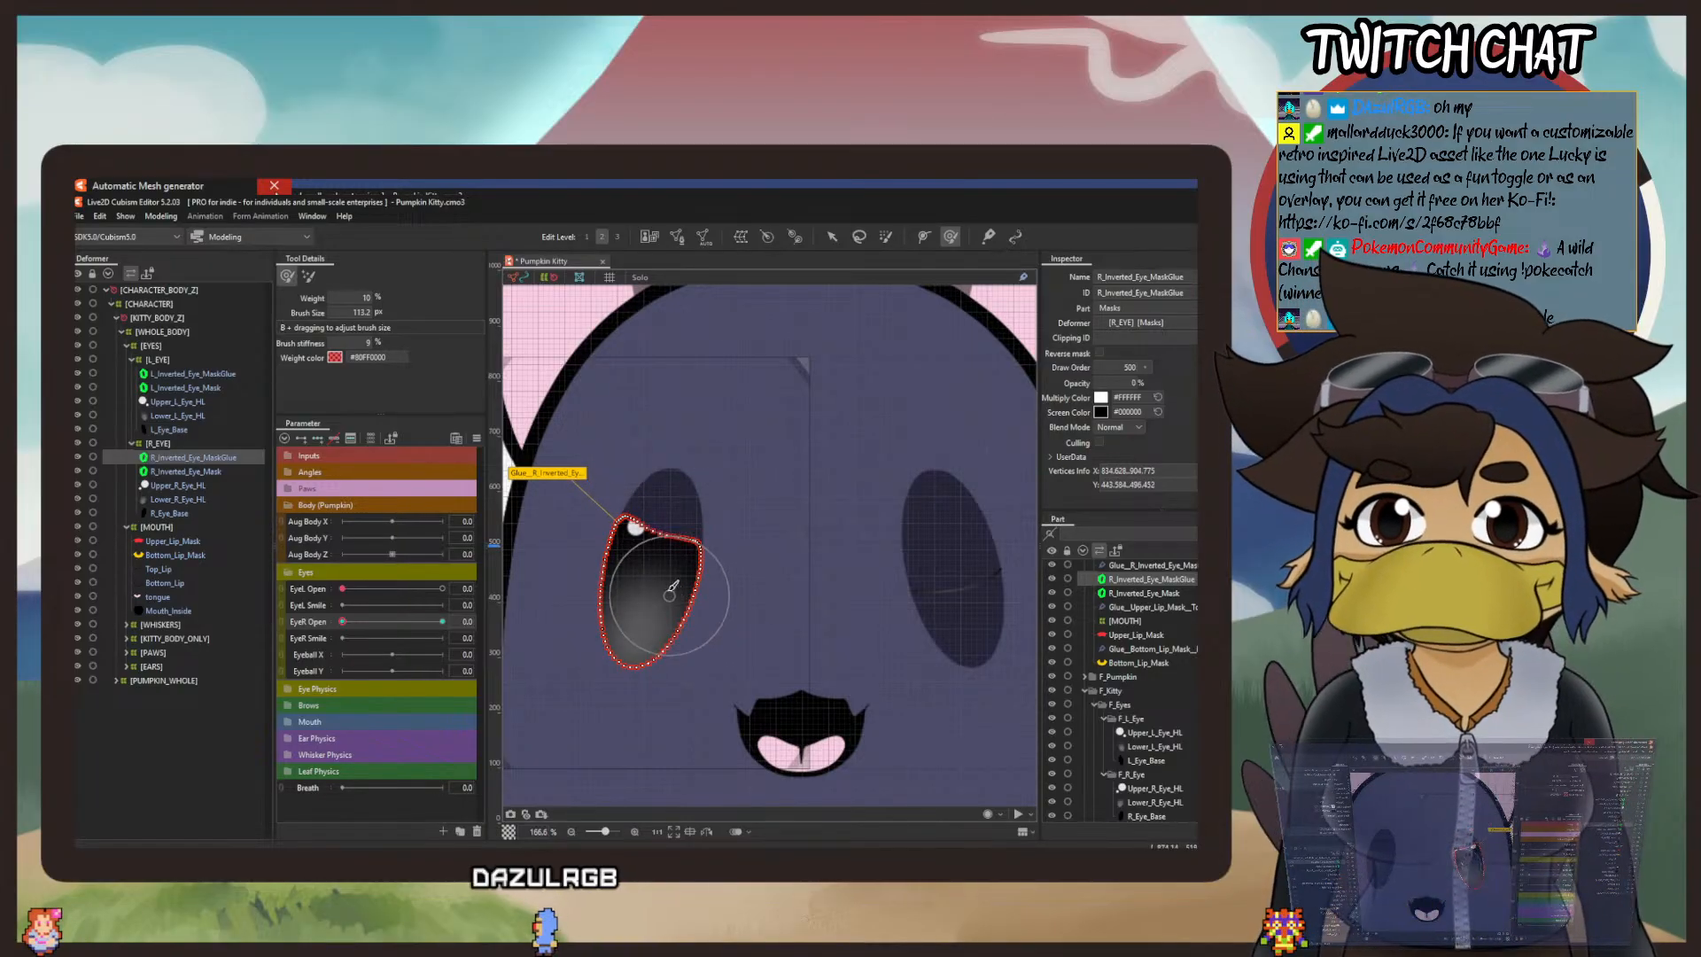
pyautogui.moveTo(625, 573); pyautogui.dragTo(626, 580)
pyautogui.moveTo(680, 526); pyautogui.dragTo(674, 589)
pyautogui.moveTo(605, 520); pyautogui.dragTo(611, 590)
pyautogui.moveTo(706, 536); pyautogui.dragTo(700, 588)
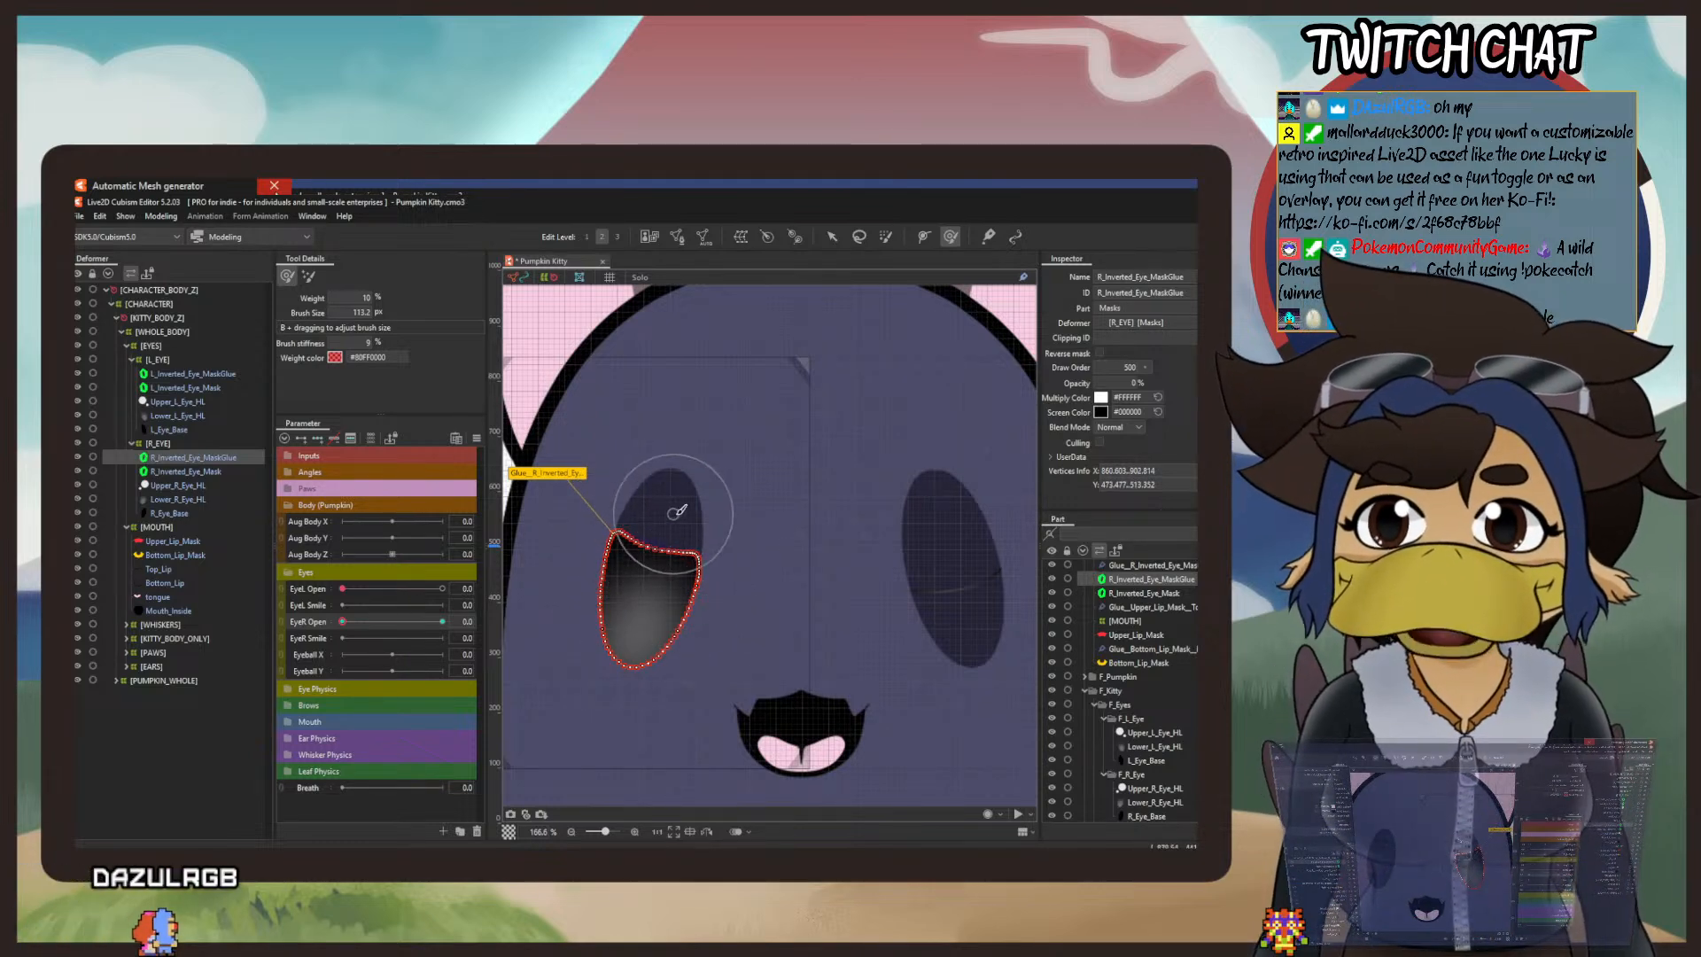
pyautogui.moveTo(676, 516)
pyautogui.mouseDown()
pyautogui.moveTo(669, 568)
pyautogui.moveTo(633, 522)
pyautogui.moveTo(623, 572)
pyautogui.mouseUp()
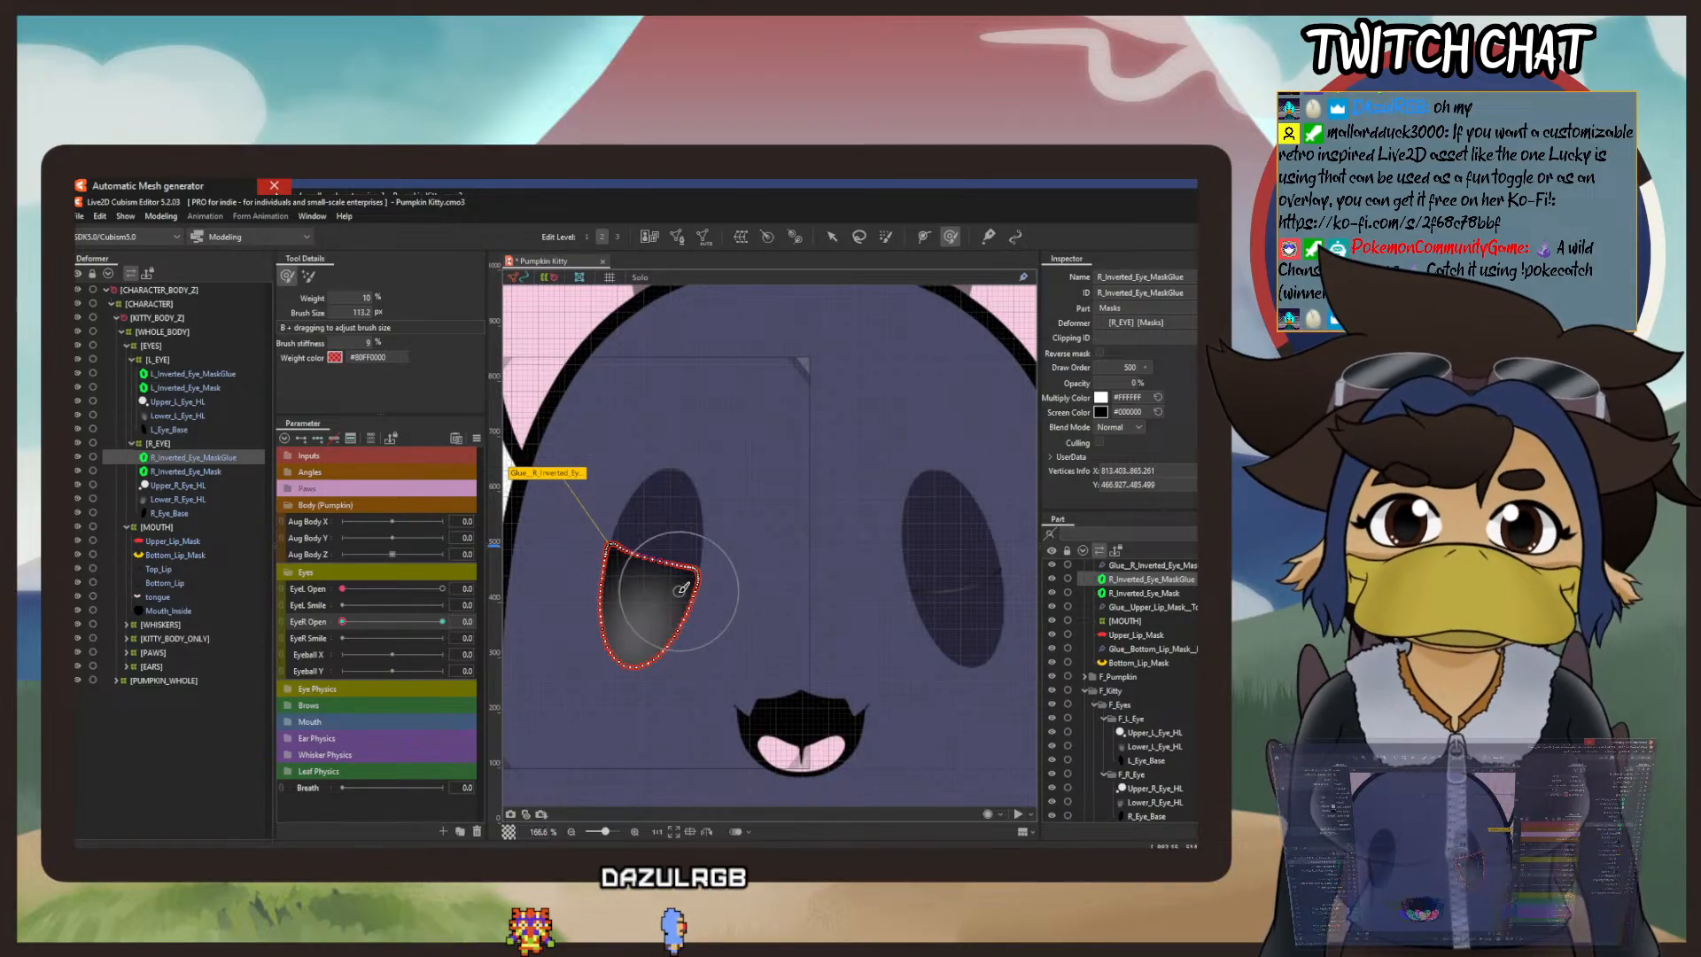
# Step: Push the right mask's lower edge up with repeated deform brush strokes until the mask is a slanted band across the eye's middle
pyautogui.moveTo(613, 714)
pyautogui.mouseDown()
pyautogui.moveTo(630, 650)
pyautogui.moveTo(613, 696)
pyautogui.moveTo(642, 617)
pyautogui.moveTo(607, 673)
pyautogui.moveTo(628, 629)
pyautogui.mouseUp()
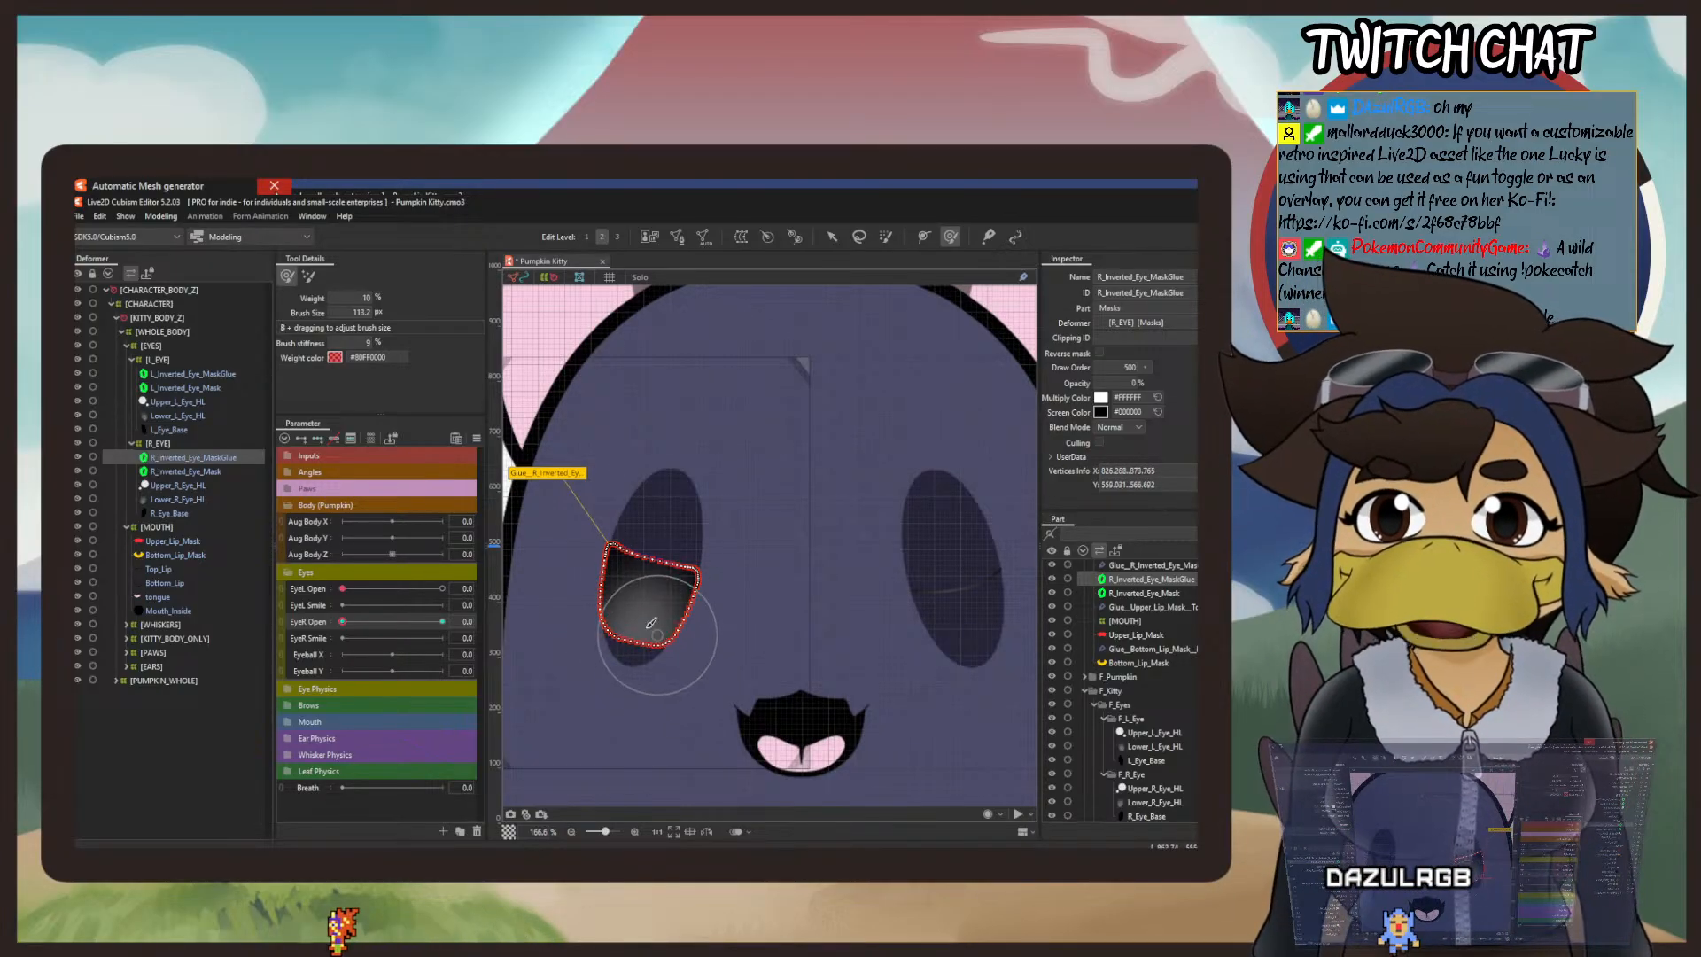
pyautogui.scroll(6, 588, 609)
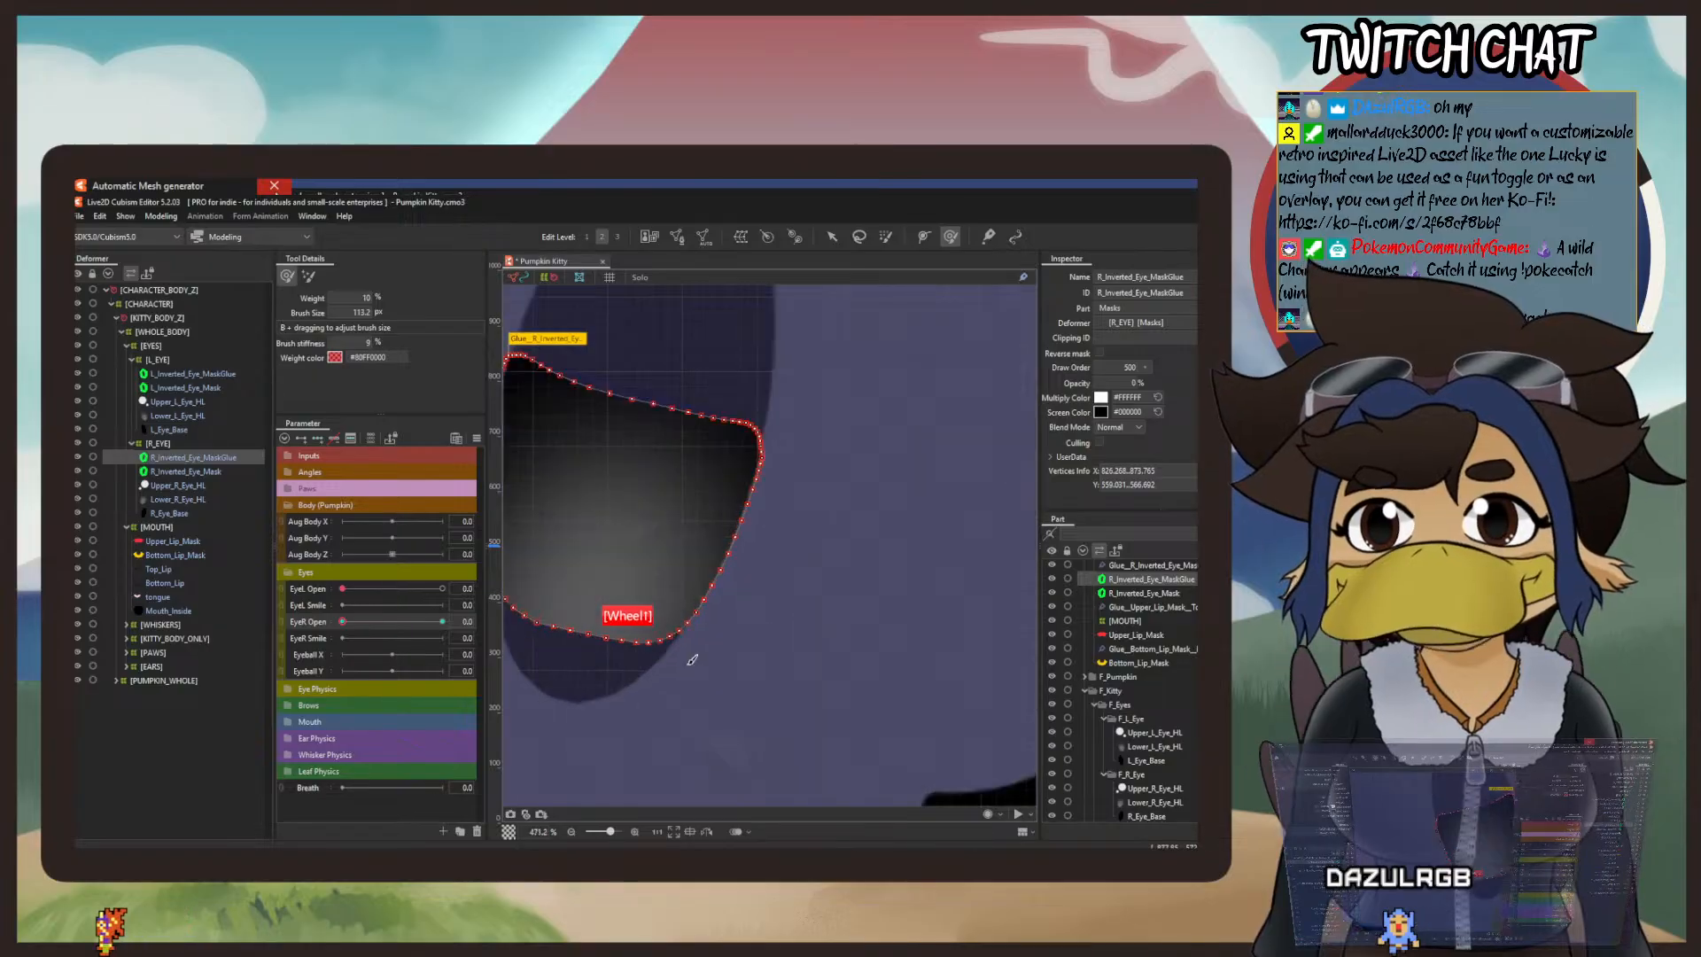
pyautogui.moveTo(632, 525)
pyautogui.mouseDown()
pyautogui.moveTo(638, 595)
pyautogui.moveTo(706, 625)
pyautogui.mouseUp()
pyautogui.moveTo(824, 697)
pyautogui.mouseDown()
pyautogui.moveTo(872, 590)
pyautogui.moveTo(805, 692)
pyautogui.moveTo(831, 617)
pyautogui.mouseUp()
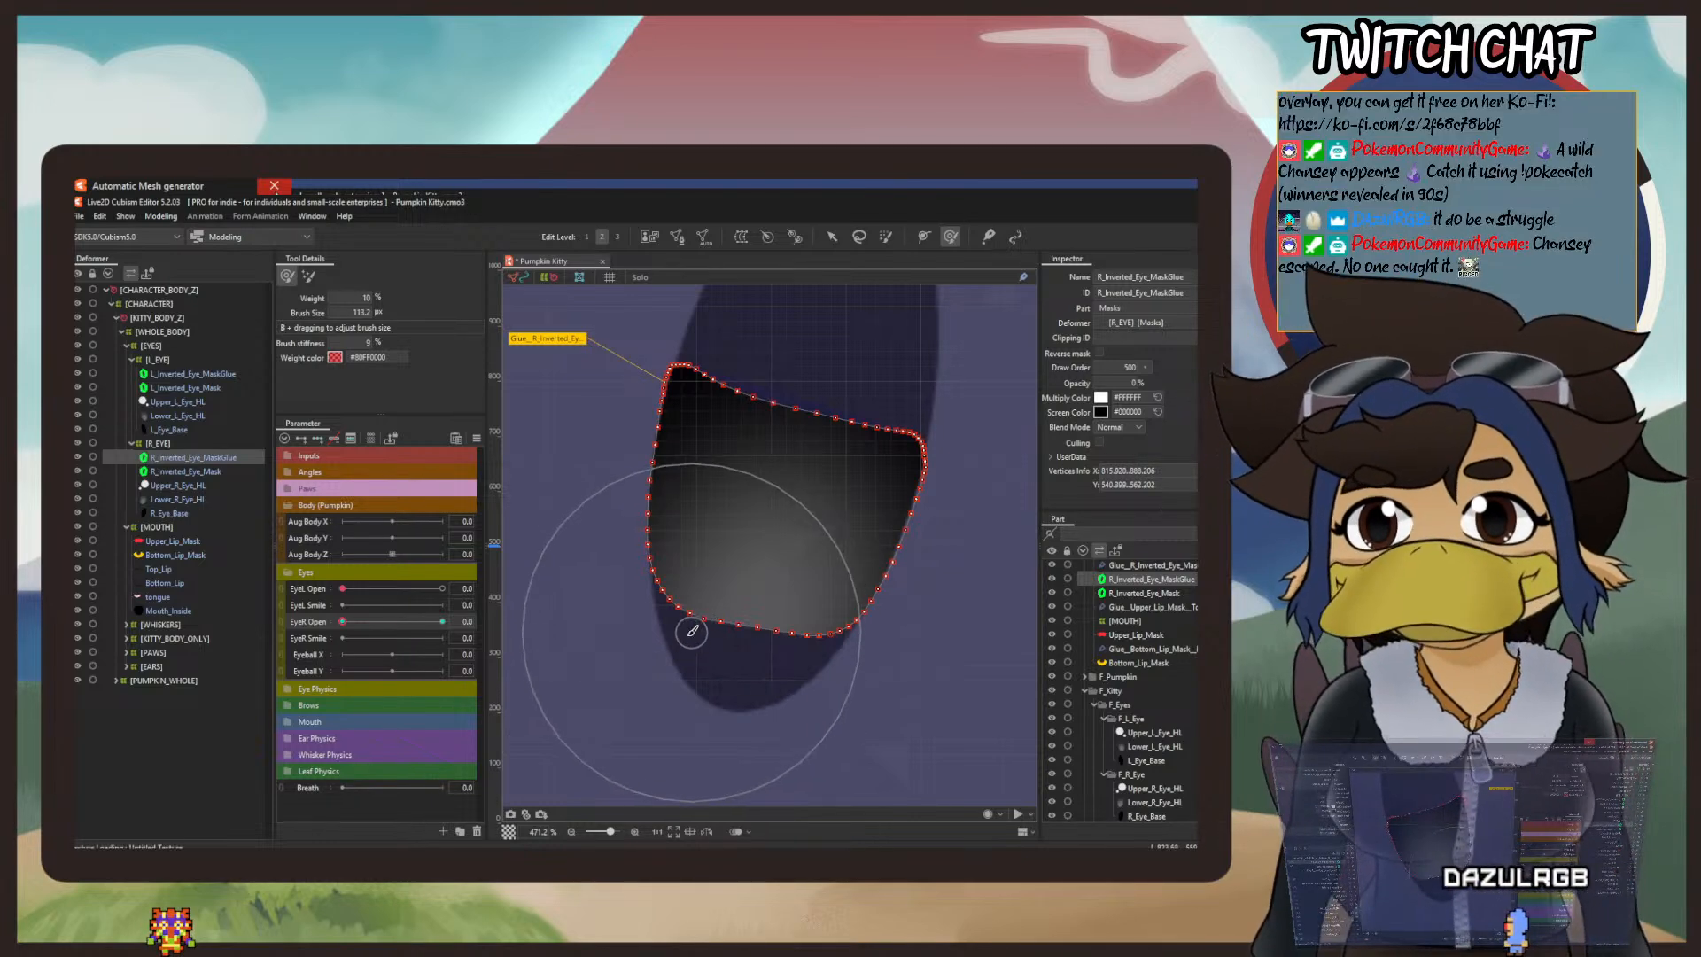
pyautogui.moveTo(694, 626)
pyautogui.mouseDown()
pyautogui.moveTo(676, 596)
pyautogui.moveTo(706, 653)
pyautogui.mouseUp()
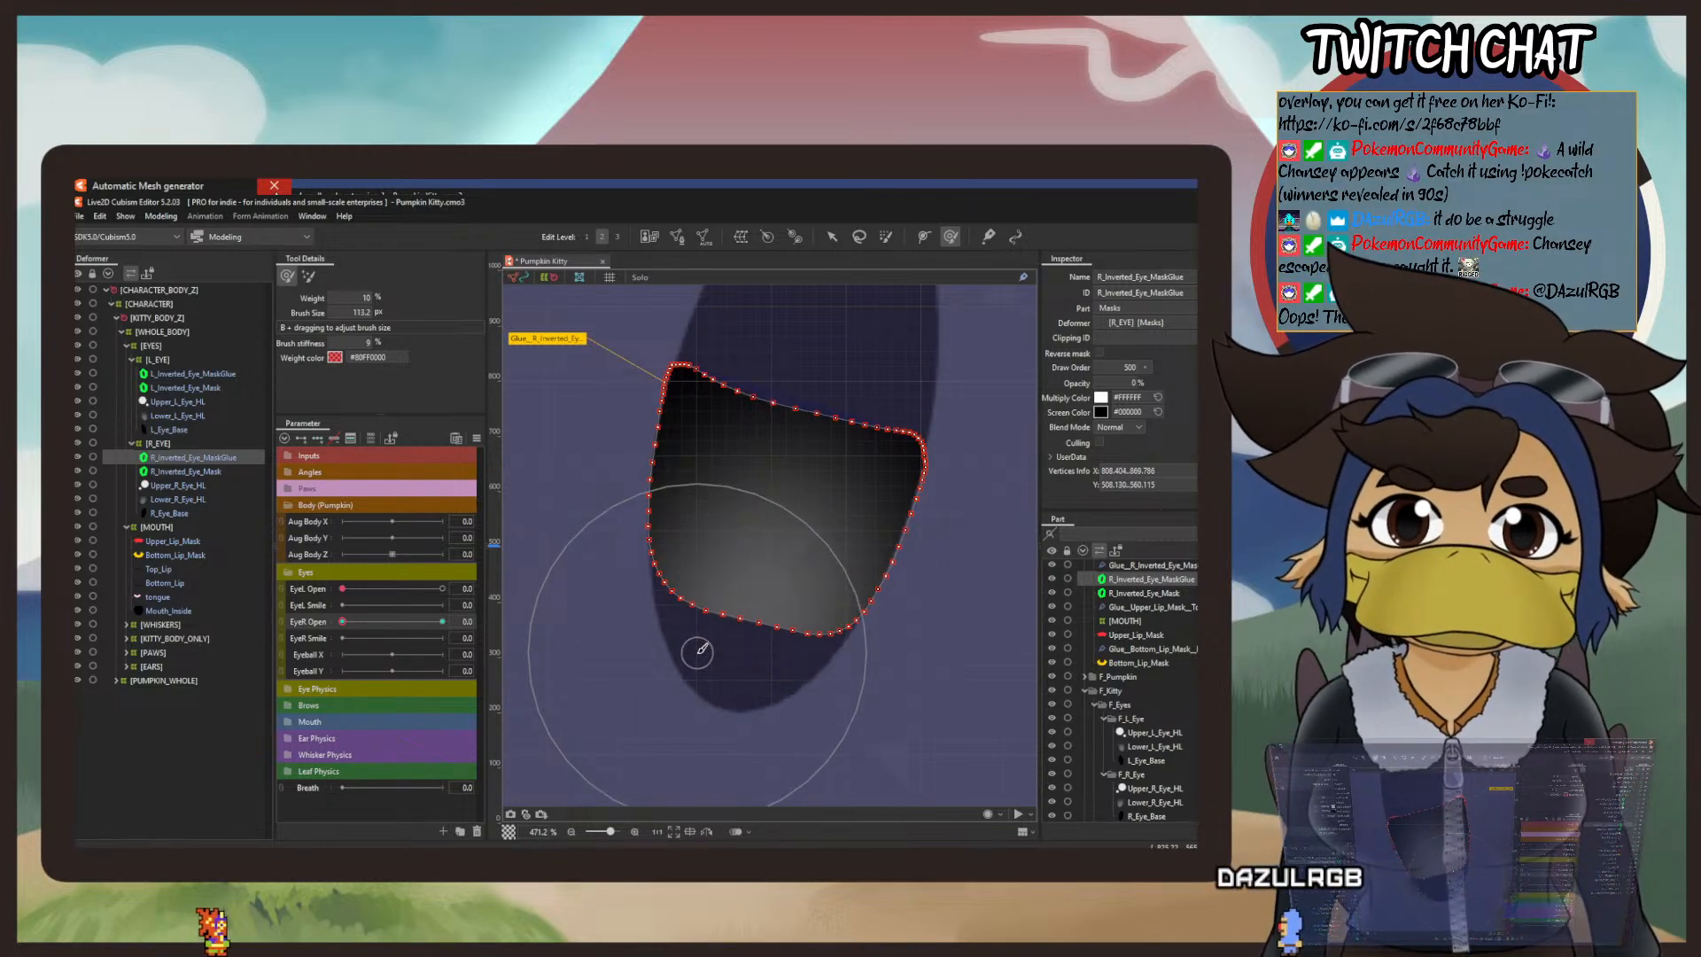
pyautogui.moveTo(677, 620); pyautogui.dragTo(722, 443)
pyautogui.moveTo(784, 636); pyautogui.dragTo(824, 478)
pyautogui.moveTo(854, 662); pyautogui.dragTo(918, 535)
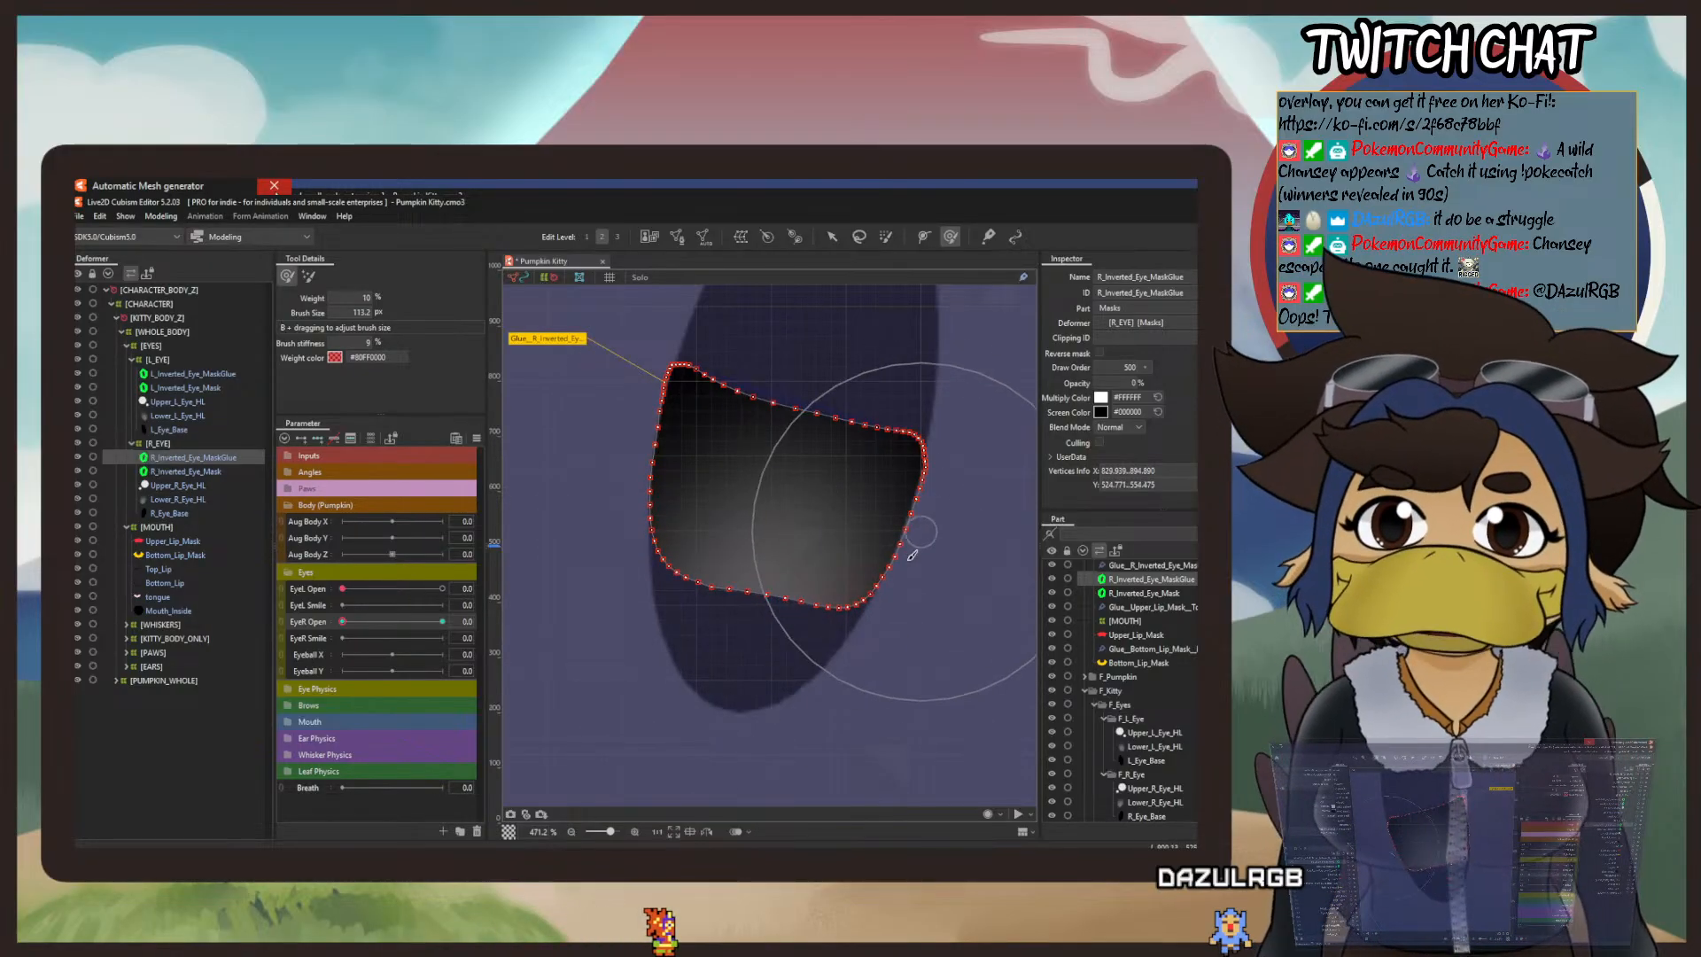
pyautogui.moveTo(856, 645); pyautogui.dragTo(867, 553)
pyautogui.moveTo(824, 647)
pyautogui.mouseDown()
pyautogui.moveTo(865, 527)
pyautogui.moveTo(680, 625)
pyautogui.moveTo(700, 531)
pyautogui.moveTo(684, 573)
pyautogui.moveTo(689, 489)
pyautogui.moveTo(675, 574)
pyautogui.moveTo(685, 470)
pyautogui.mouseUp()
pyautogui.moveTo(684, 594); pyautogui.dragTo(689, 458)
pyautogui.moveTo(669, 553); pyautogui.dragTo(684, 487)
pyautogui.moveTo(803, 652); pyautogui.dragTo(850, 480)
pyautogui.moveTo(842, 633)
pyautogui.mouseDown()
pyautogui.moveTo(873, 532)
pyautogui.moveTo(906, 499)
pyautogui.mouseUp()
pyautogui.moveTo(664, 608)
pyautogui.mouseDown()
pyautogui.moveTo(692, 426)
pyautogui.moveTo(668, 628)
pyautogui.moveTo(673, 485)
pyautogui.moveTo(654, 593)
pyautogui.moveTo(670, 457)
pyautogui.moveTo(683, 593)
pyautogui.moveTo(671, 468)
pyautogui.mouseUp()
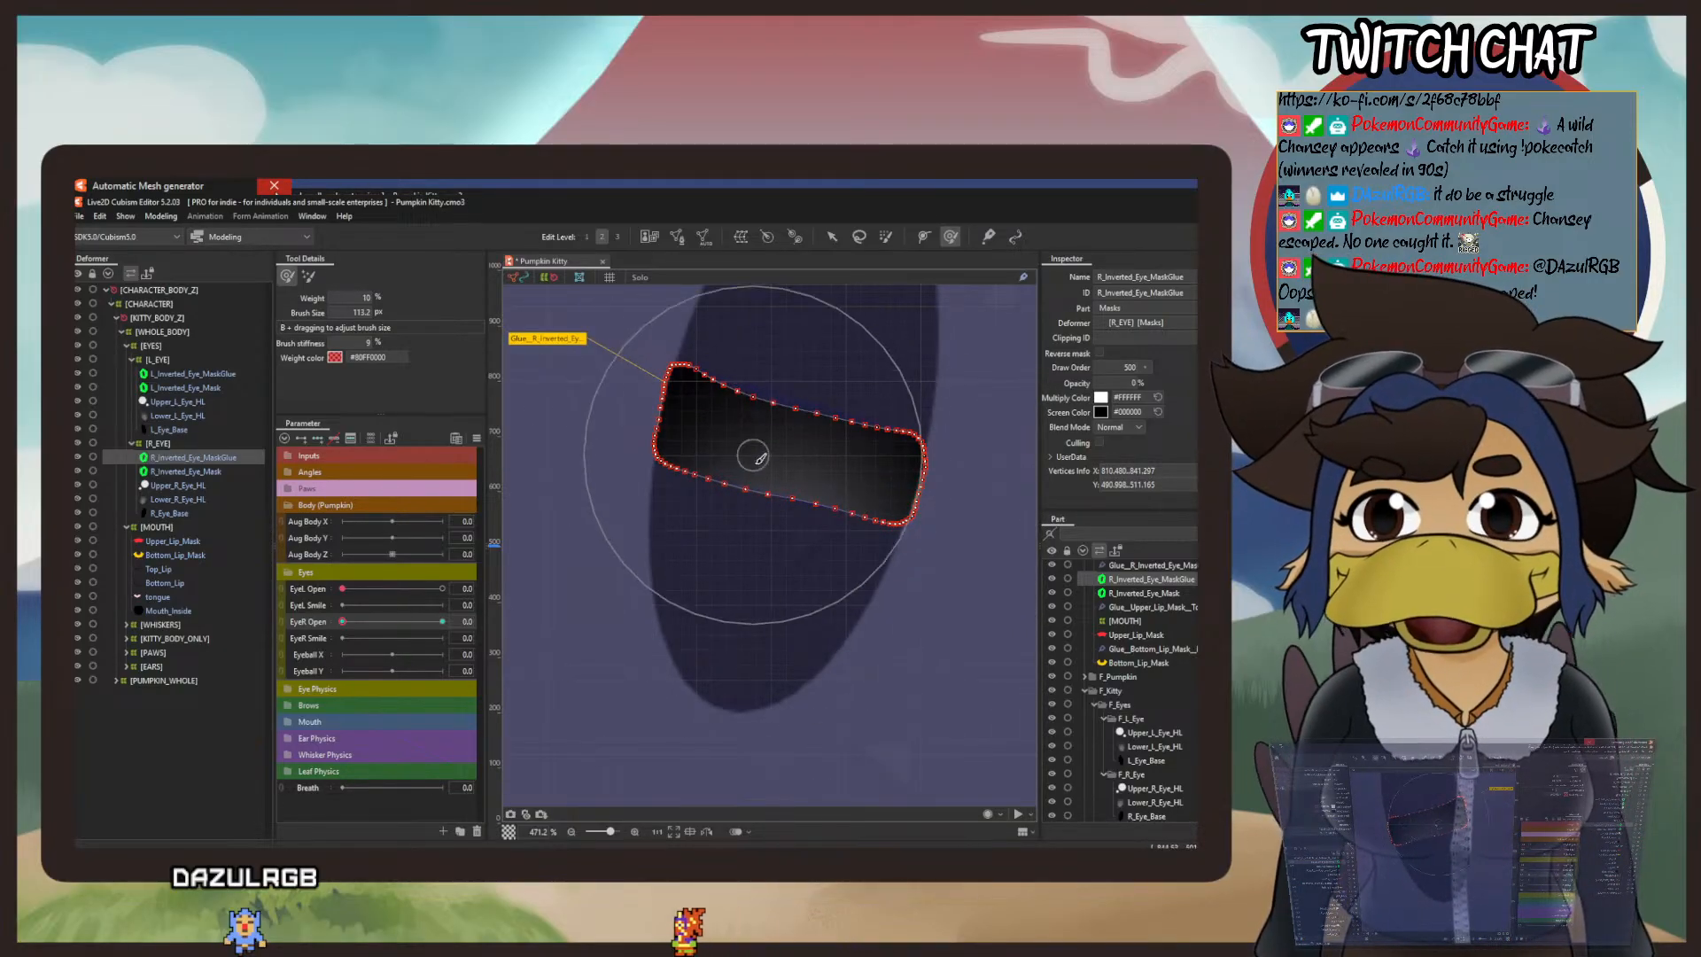
# Step: Push the upper edge and both upper corners of the right mask's band down, giving the band a slight sag
pyautogui.moveTo(757, 494); pyautogui.dragTo(767, 770)
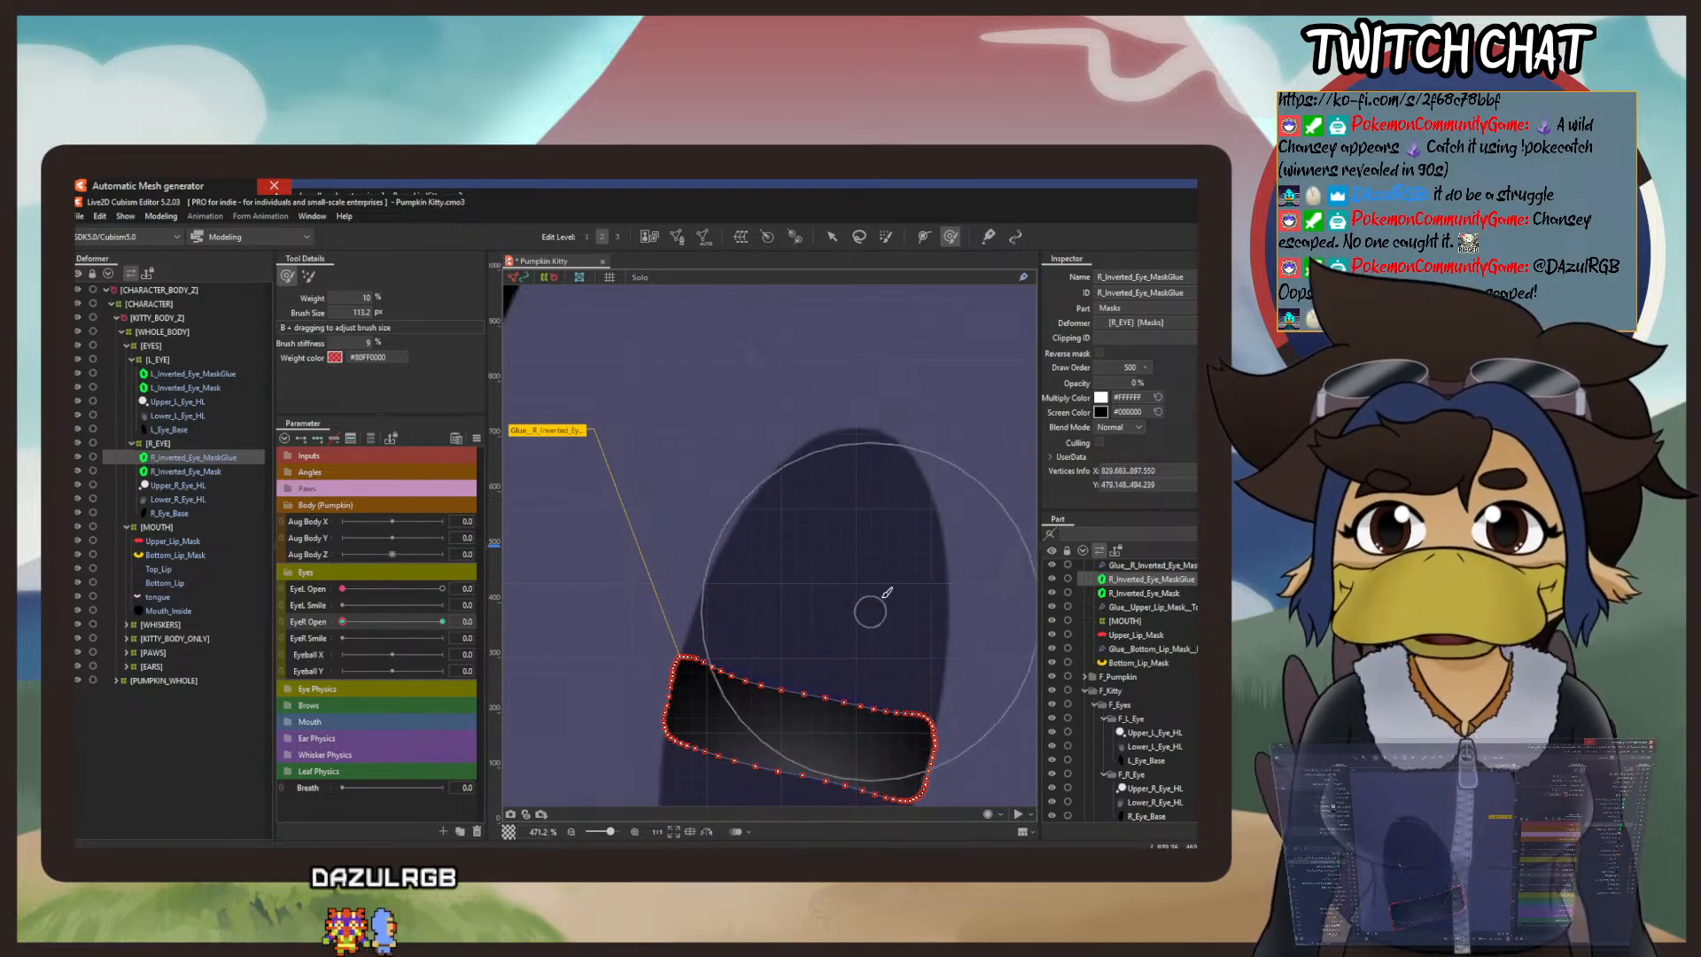
pyautogui.moveTo(889, 586); pyautogui.dragTo(876, 681)
pyautogui.moveTo(926, 621); pyautogui.dragTo(912, 733)
pyautogui.moveTo(928, 609); pyautogui.dragTo(911, 732)
pyautogui.moveTo(943, 644); pyautogui.dragTo(908, 771)
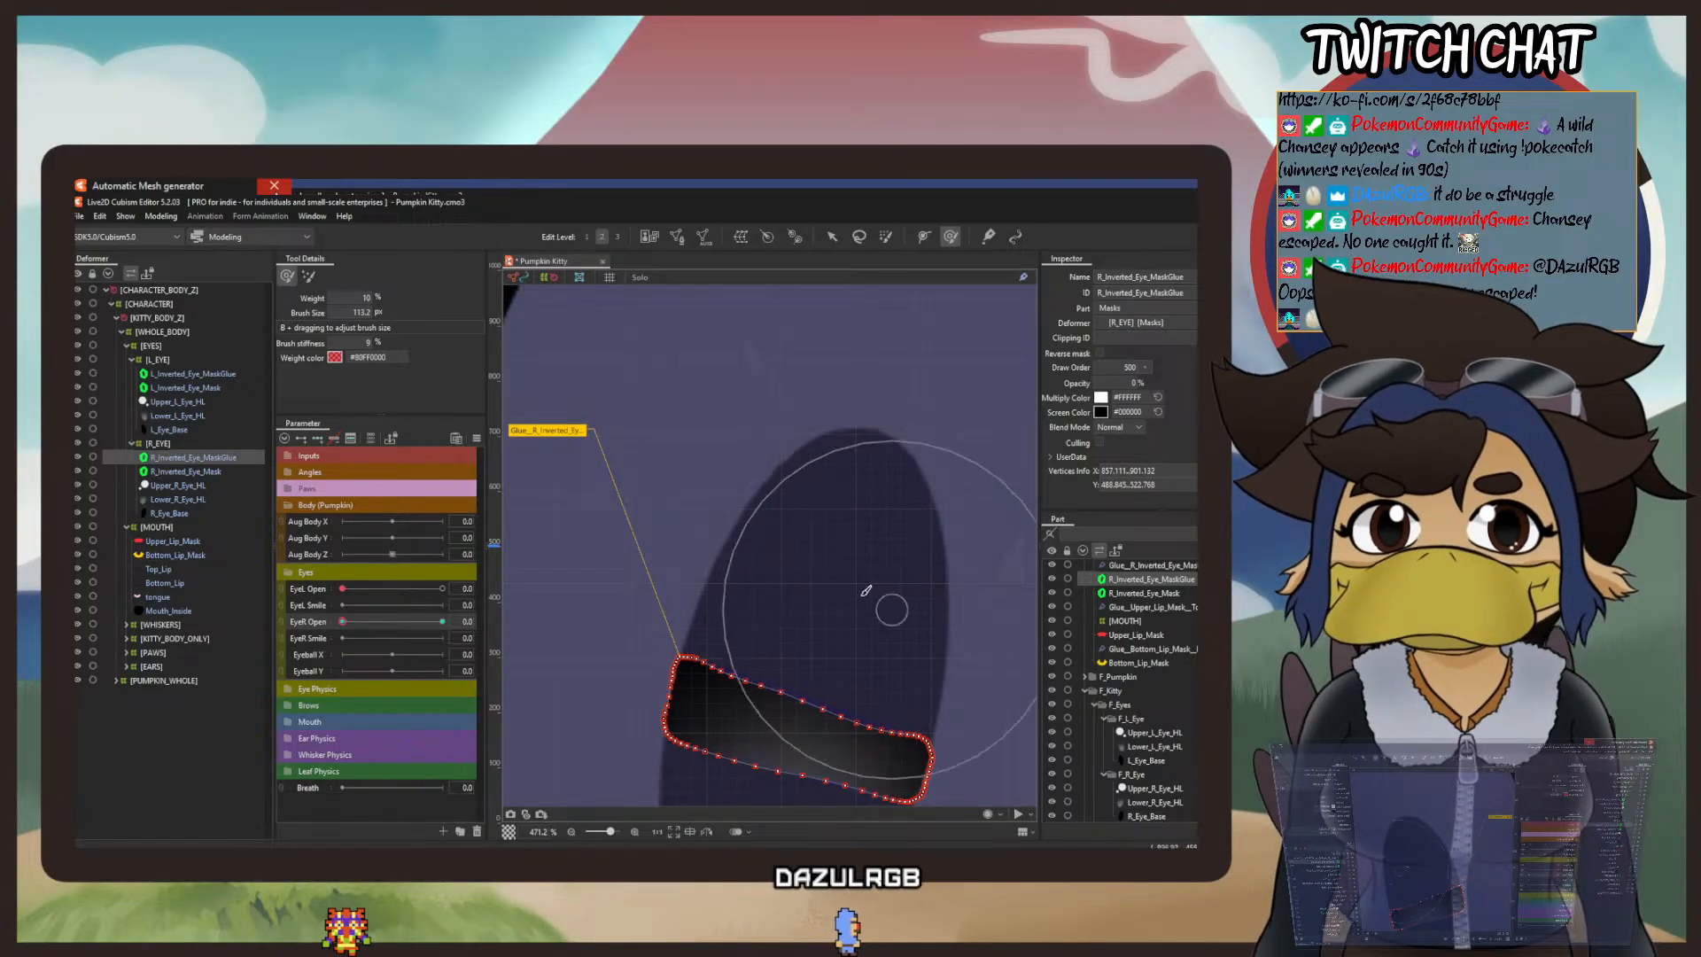
pyautogui.moveTo(740, 571)
pyautogui.mouseDown()
pyautogui.moveTo(657, 750)
pyautogui.moveTo(731, 694)
pyautogui.moveTo(726, 776)
pyautogui.mouseUp()
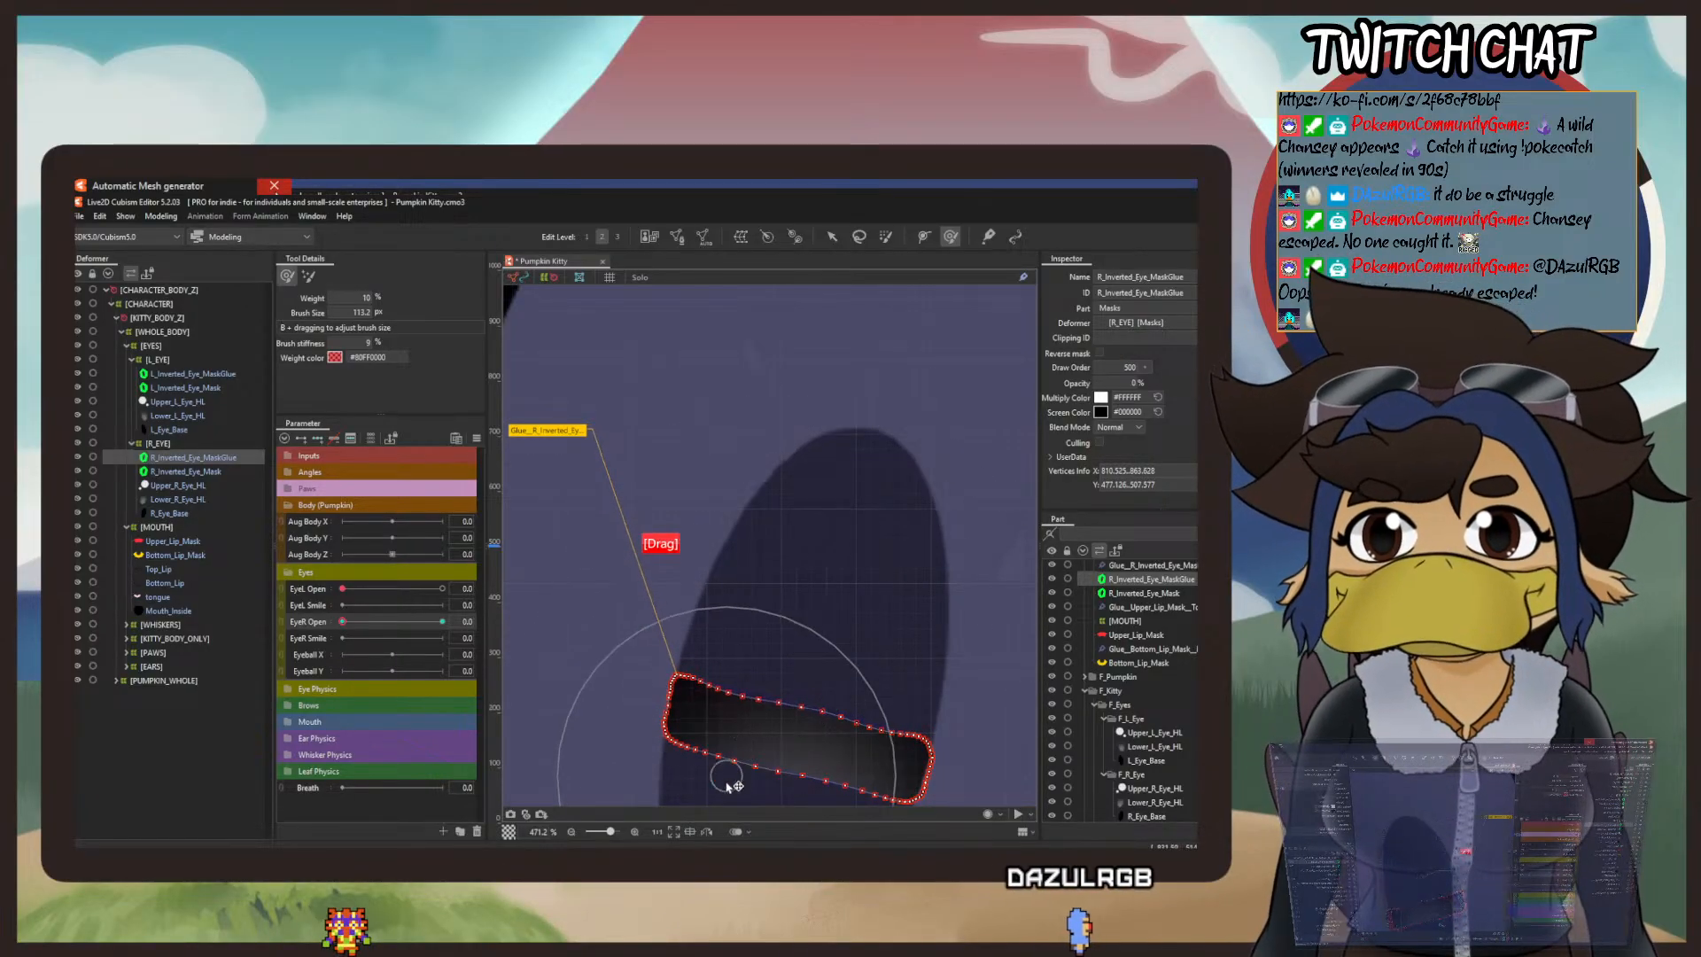
pyautogui.moveTo(744, 627); pyautogui.dragTo(719, 740)
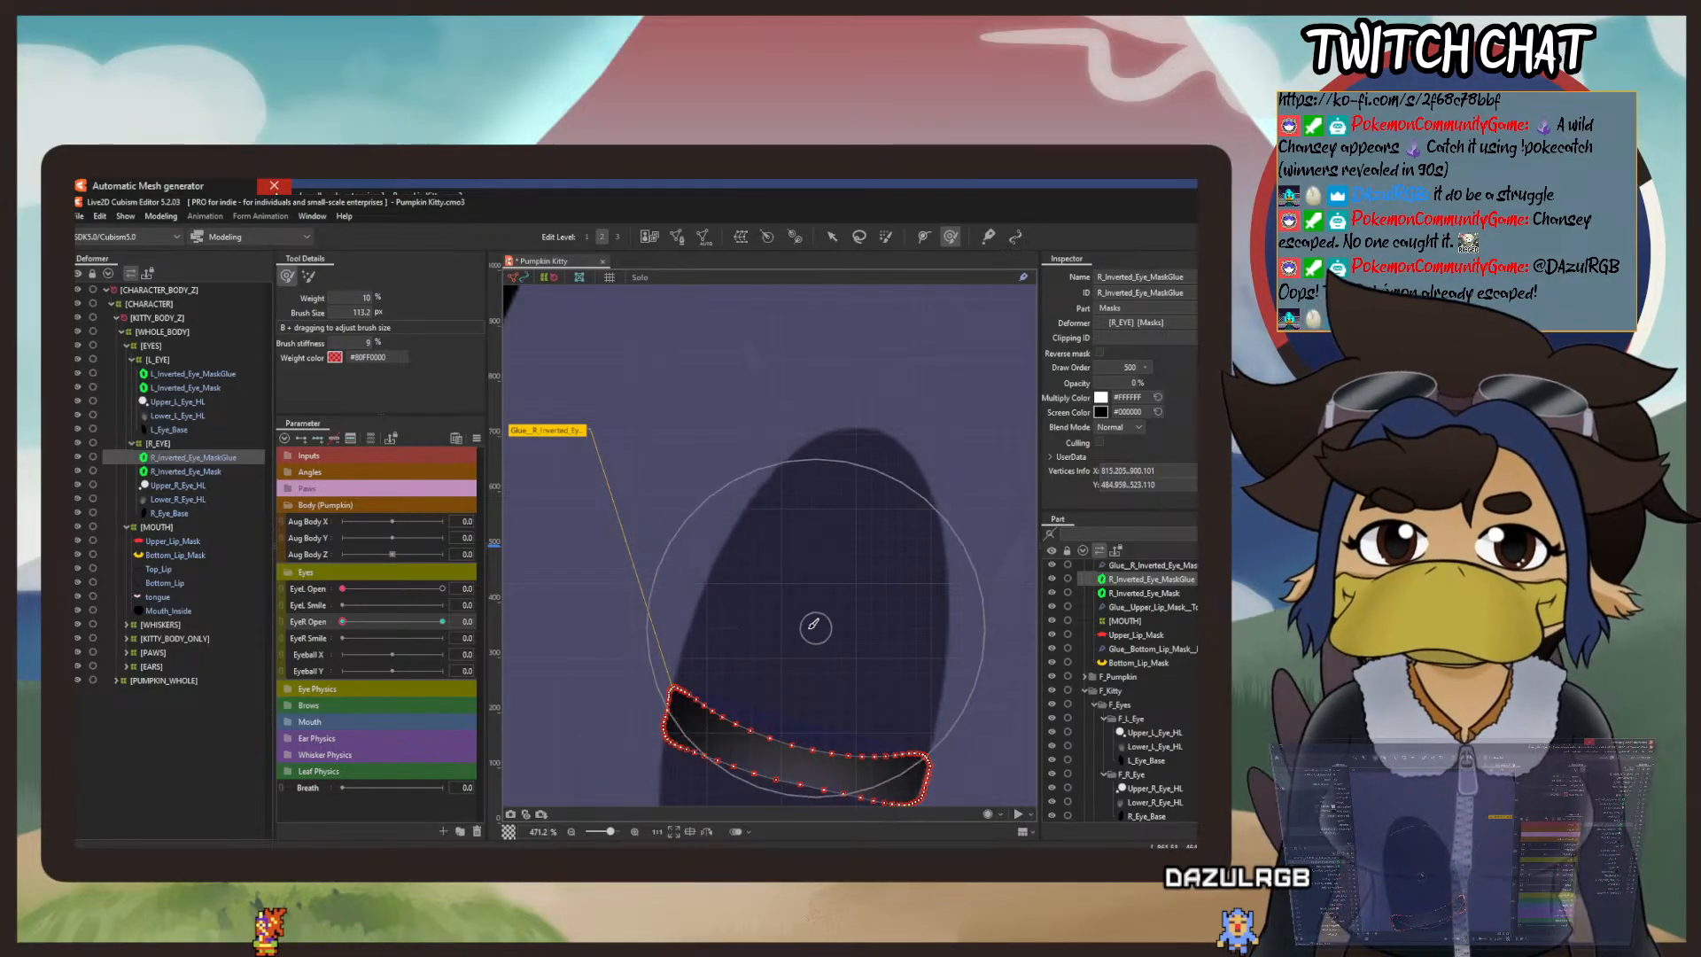
# Step: Thin the right mask's band further by lowering its outer upper corner and raising its lower edge with the deform brush
pyautogui.moveTo(866, 651); pyautogui.dragTo(923, 475)
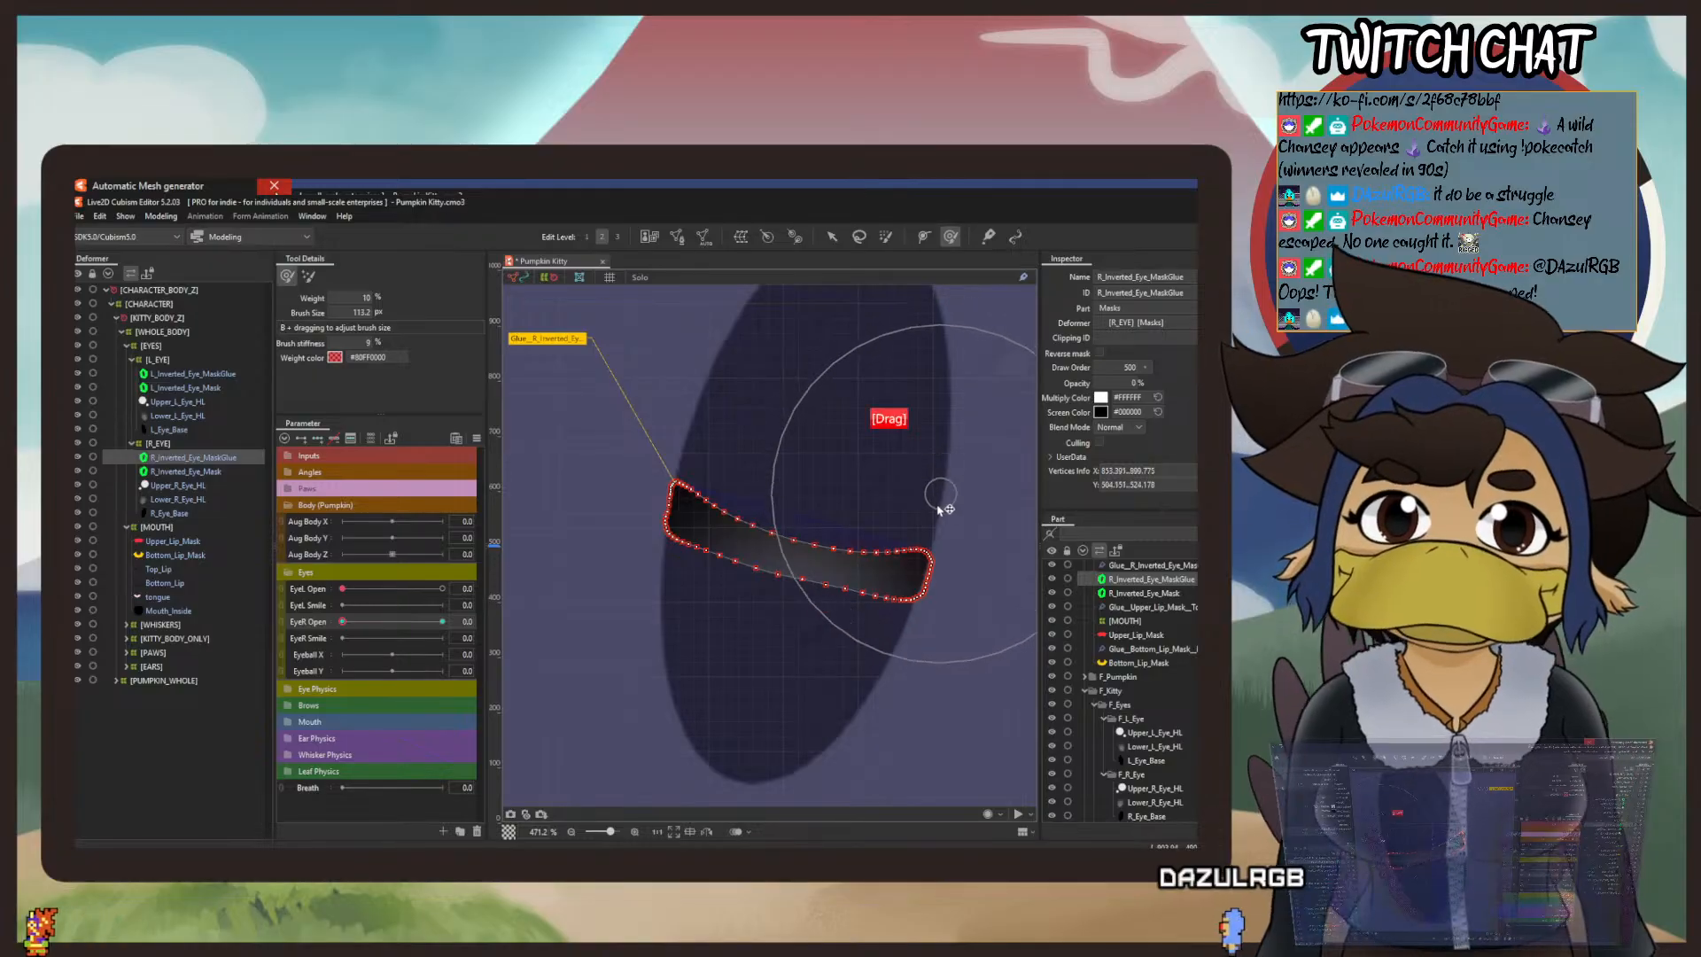
pyautogui.moveTo(905, 617); pyautogui.dragTo(902, 630)
pyautogui.moveTo(732, 438); pyautogui.dragTo(698, 595)
pyautogui.moveTo(719, 444); pyautogui.dragTo(623, 669)
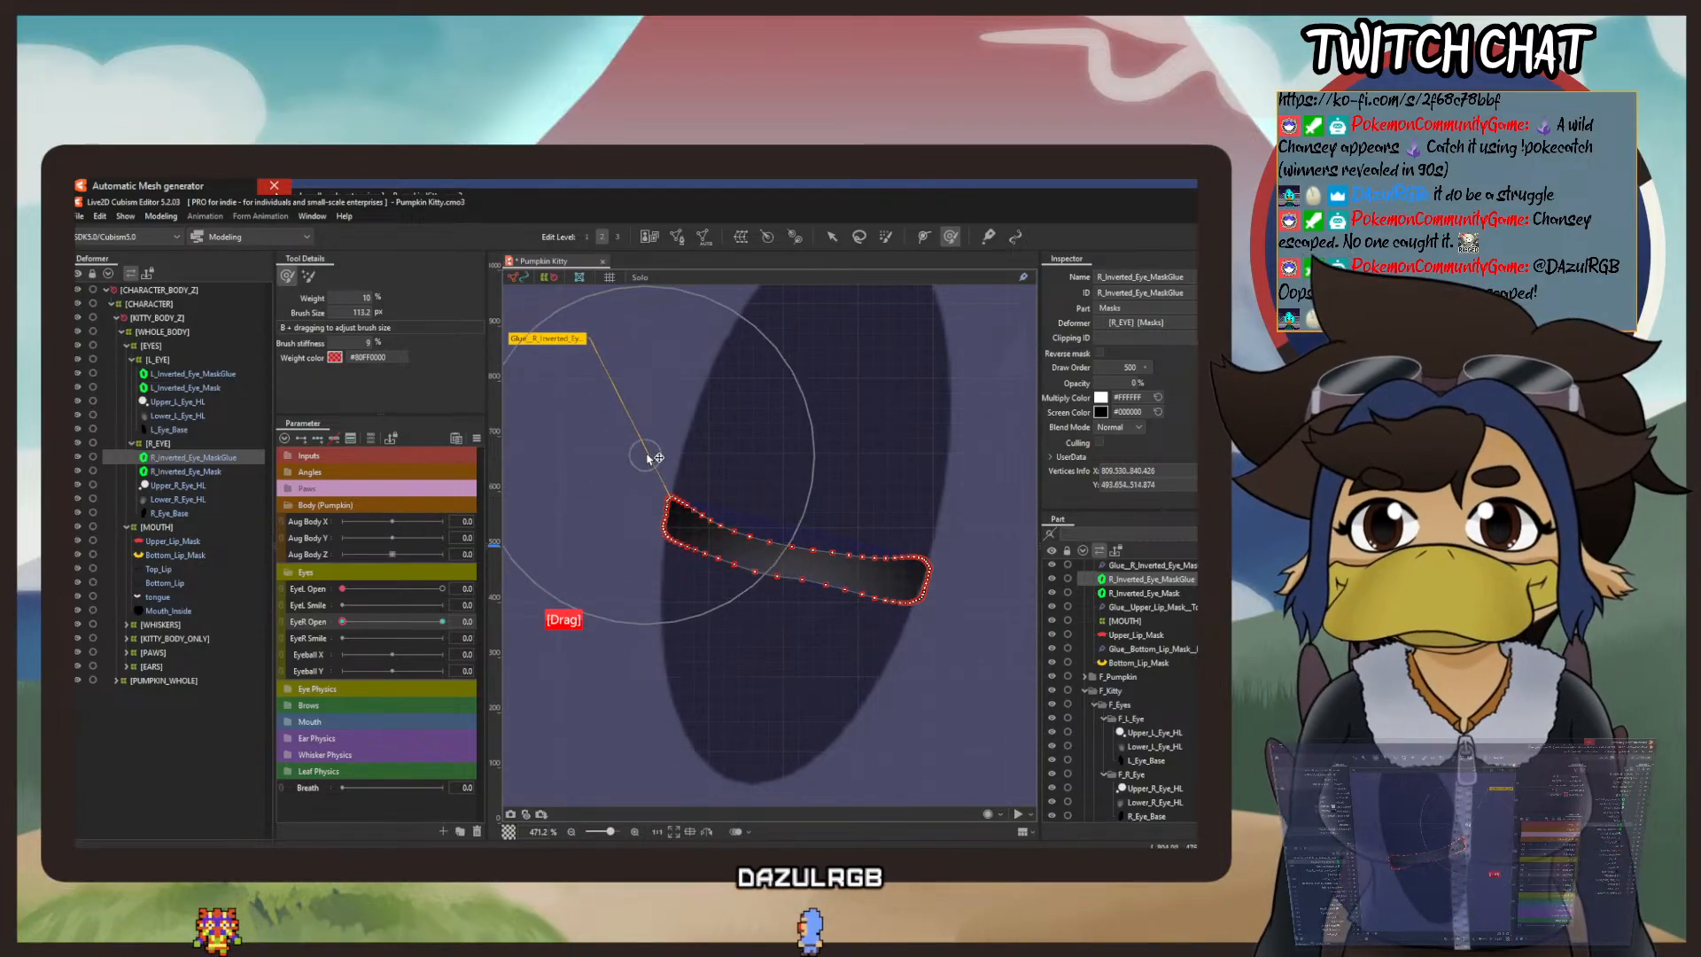
pyautogui.moveTo(653, 459)
pyautogui.mouseDown()
pyautogui.moveTo(644, 639)
pyautogui.moveTo(680, 578)
pyautogui.mouseUp()
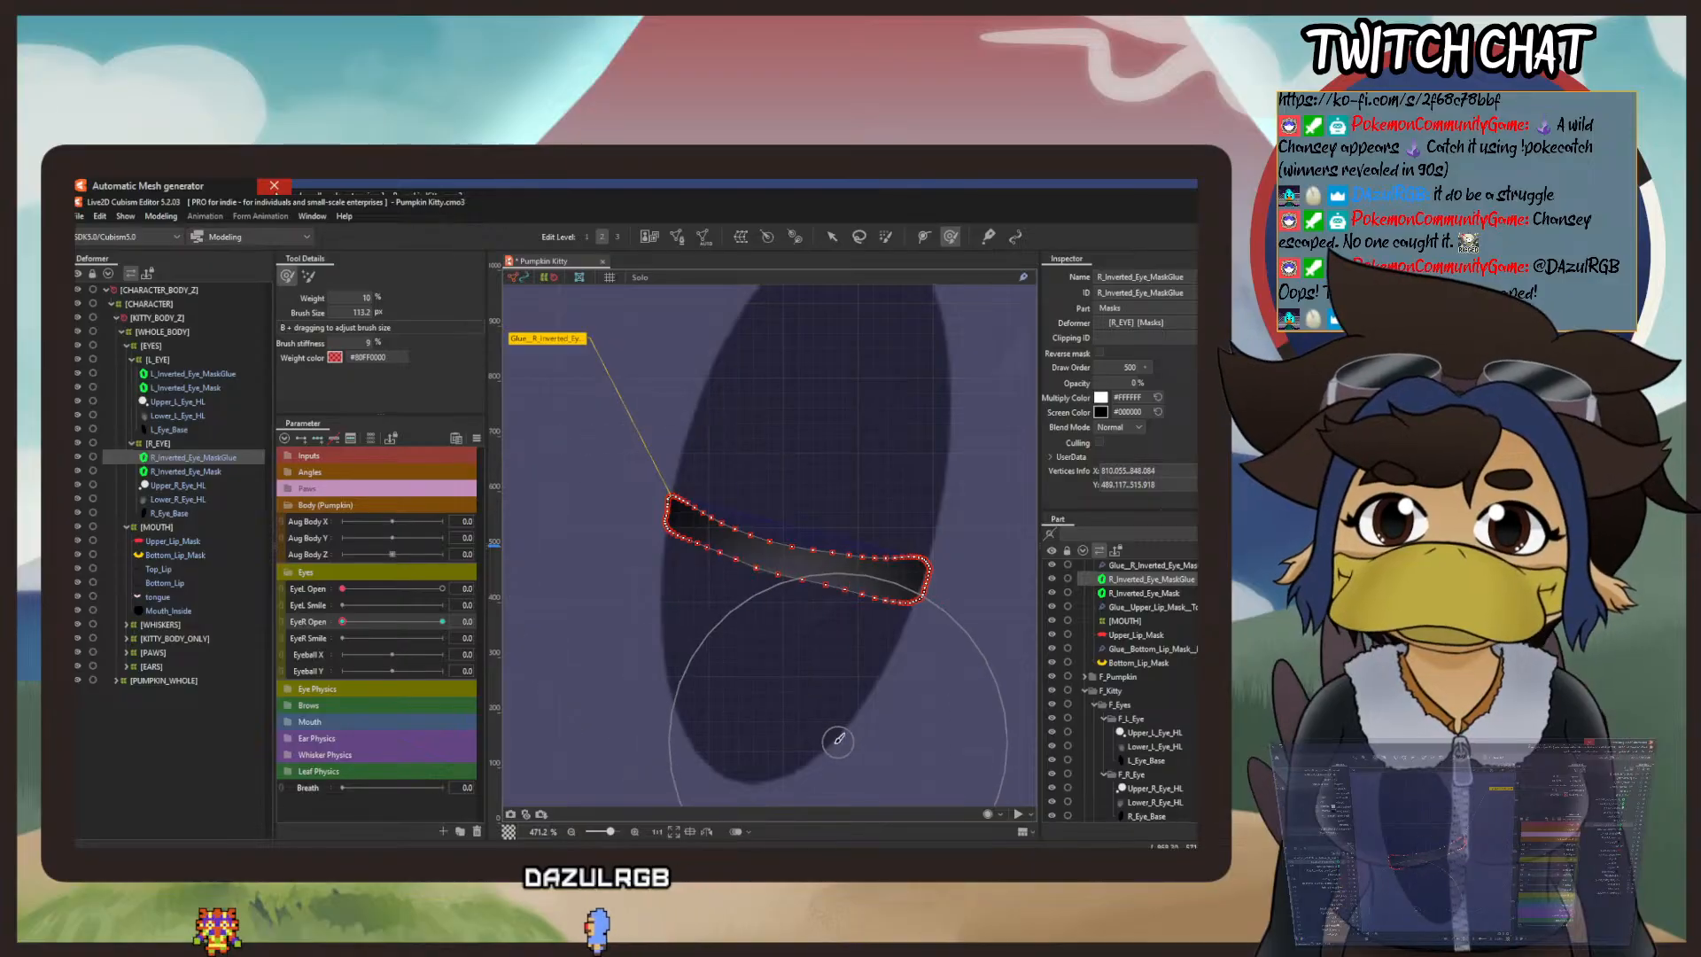
pyautogui.moveTo(839, 737); pyautogui.dragTo(844, 724)
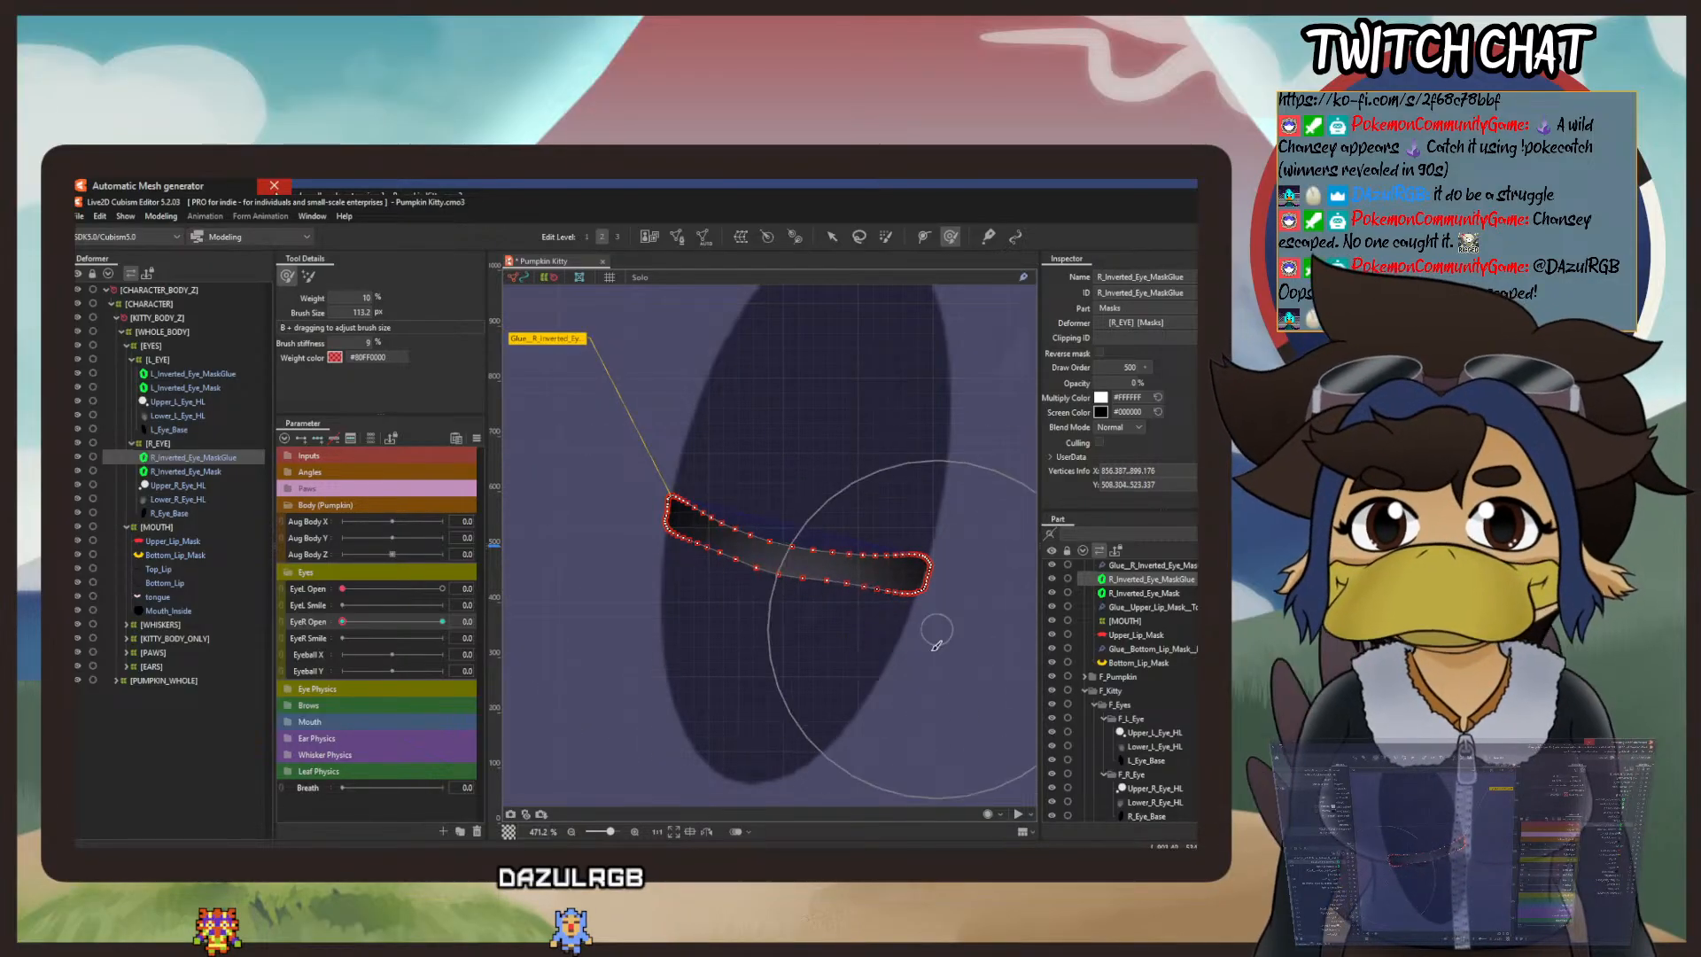
pyautogui.moveTo(716, 710)
pyautogui.mouseDown()
pyautogui.moveTo(755, 619)
pyautogui.moveTo(763, 668)
pyautogui.mouseUp()
# Step: Set the deform brush's weight to 20% with a smaller brush size, and lower the upper edge of the right mask's band
pyautogui.scroll(-5, 729, 574)
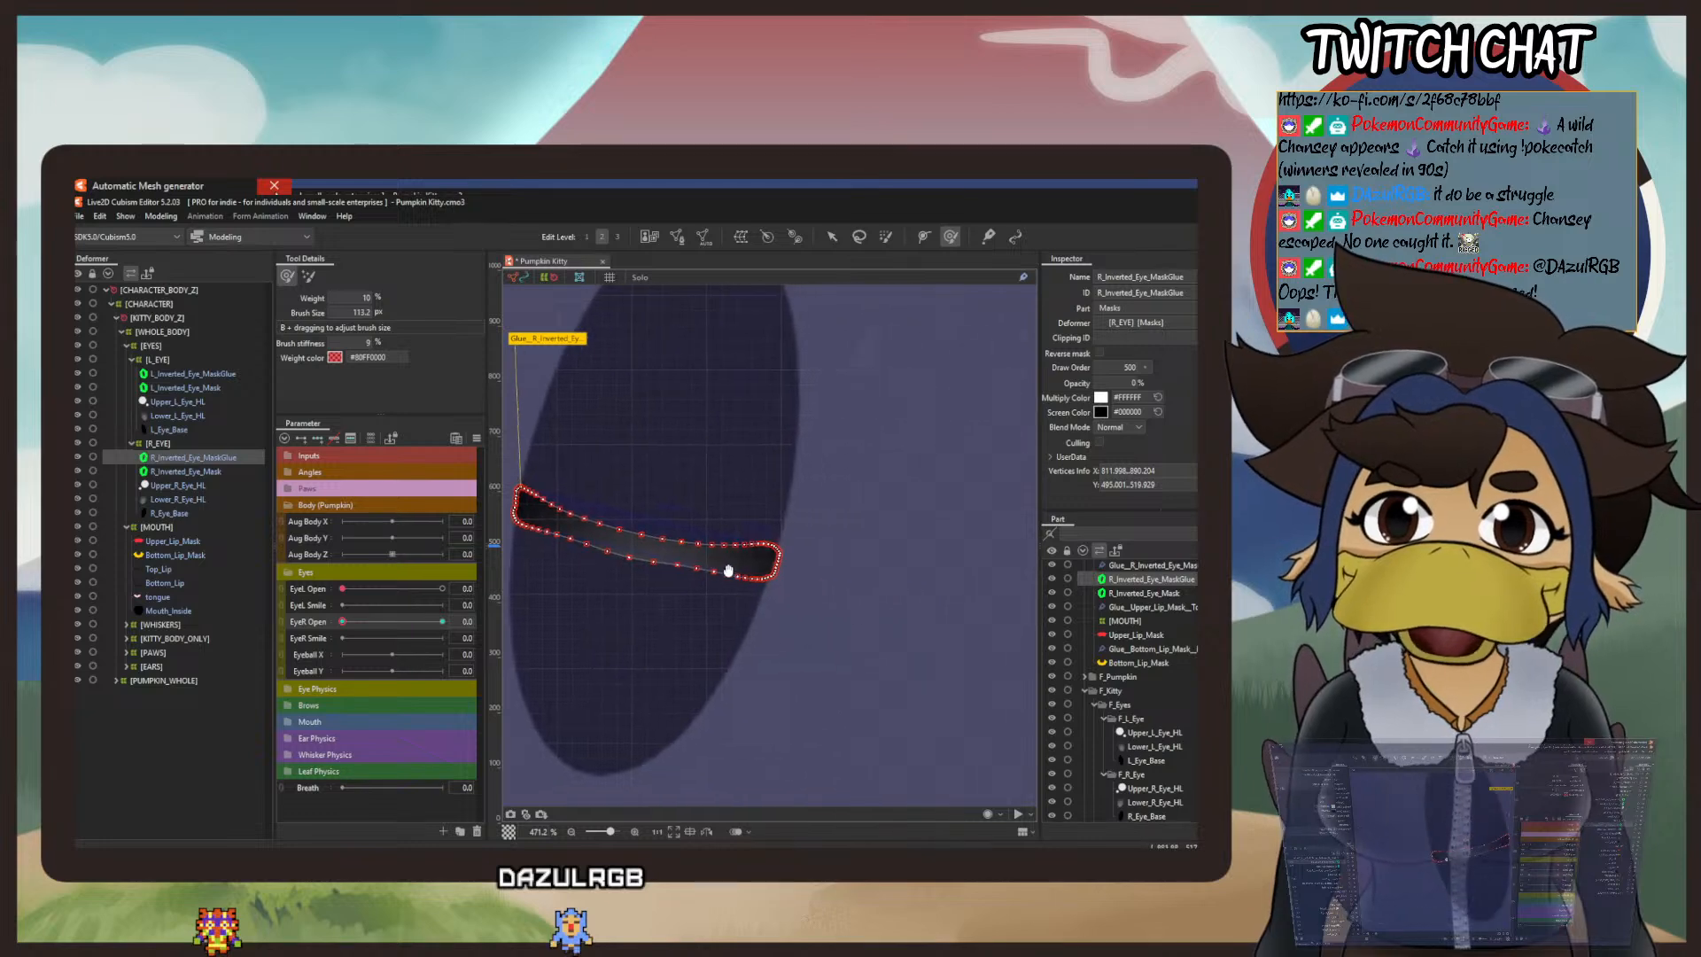
pyautogui.moveTo(1016, 558); pyautogui.dragTo(895, 572)
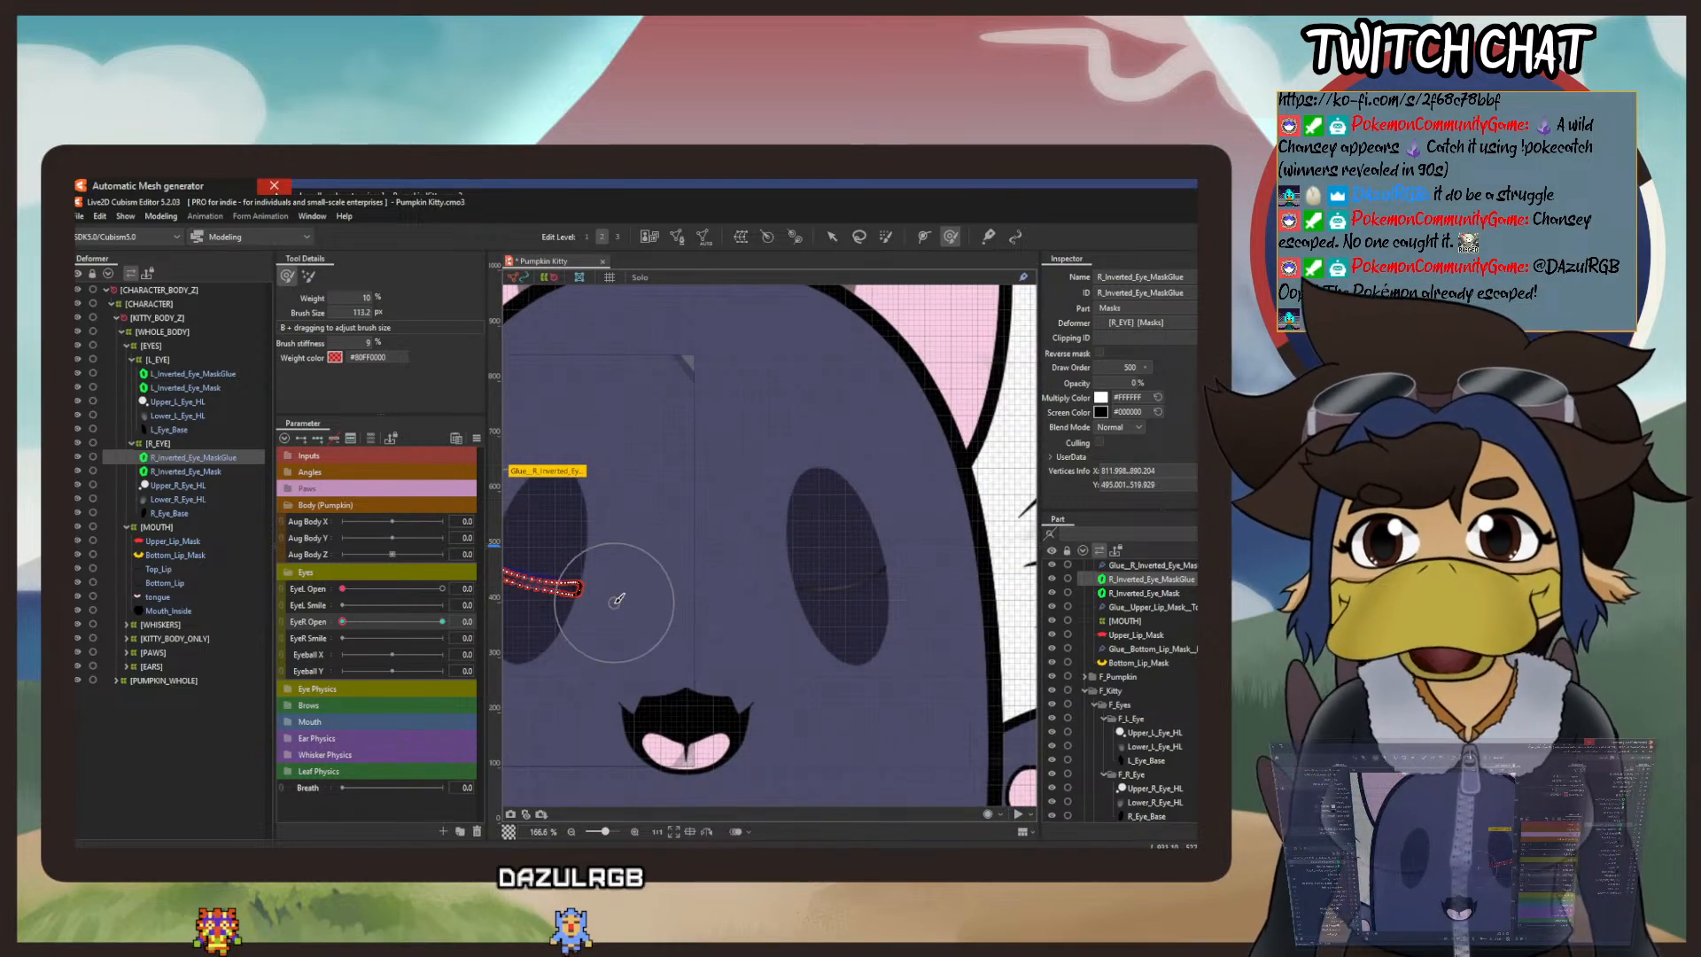
pyautogui.scroll(3, 617, 600)
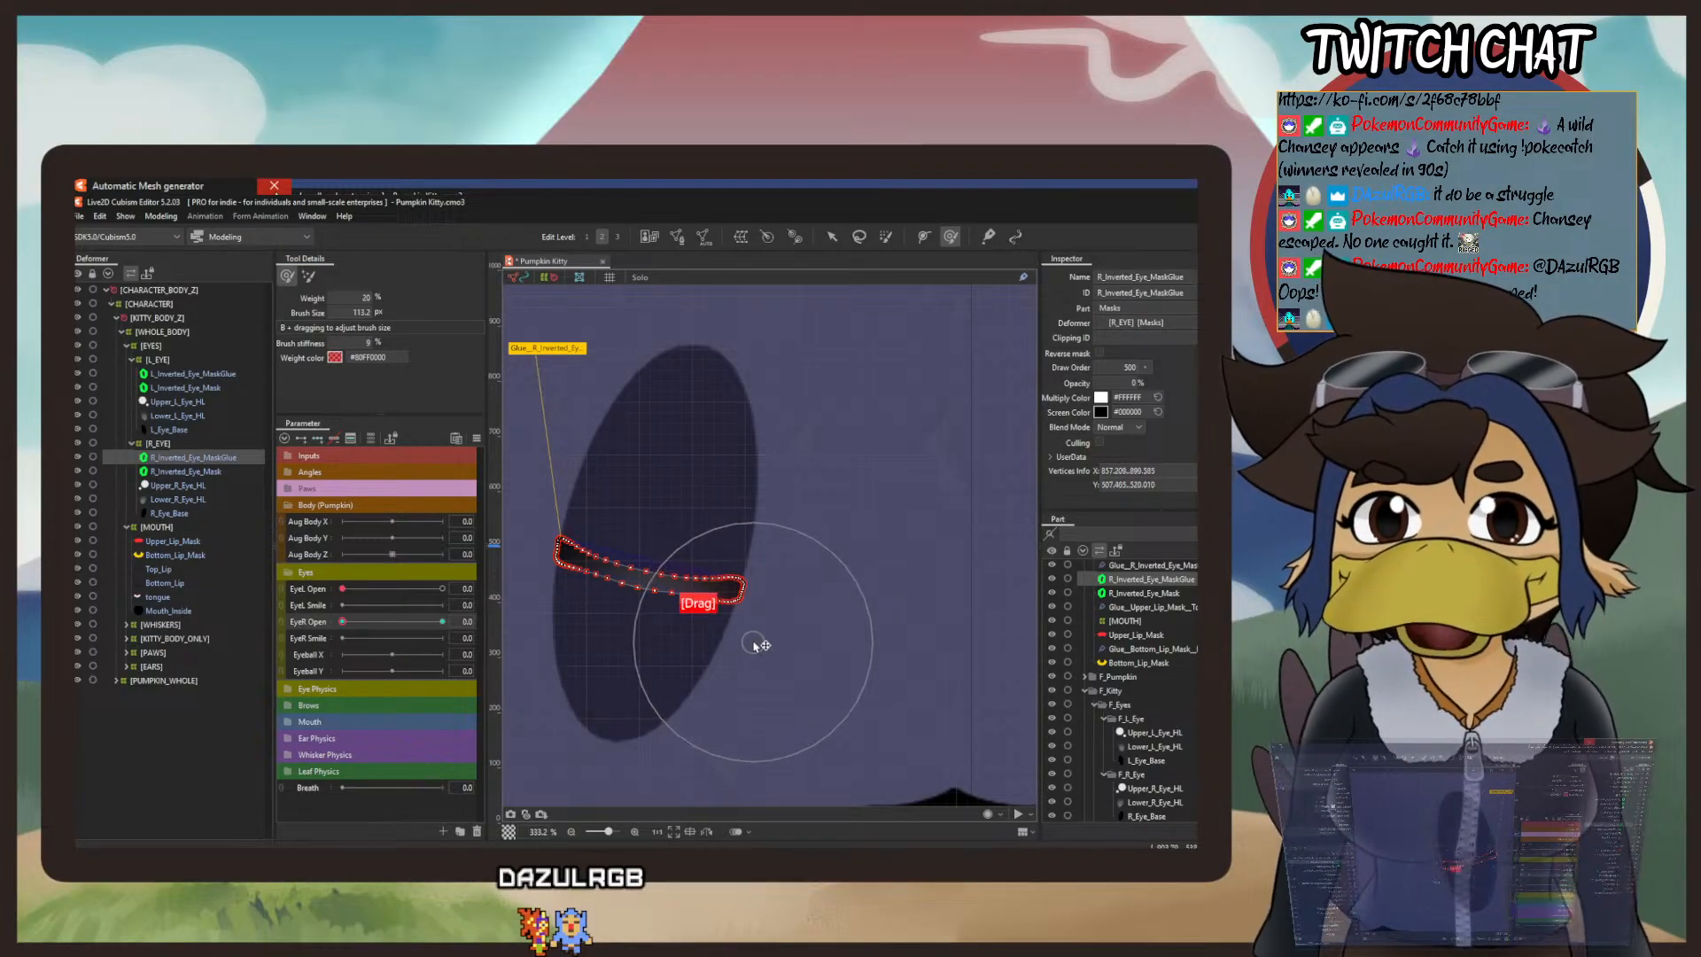
pyautogui.moveTo(310, 313); pyautogui.dragTo(307, 313)
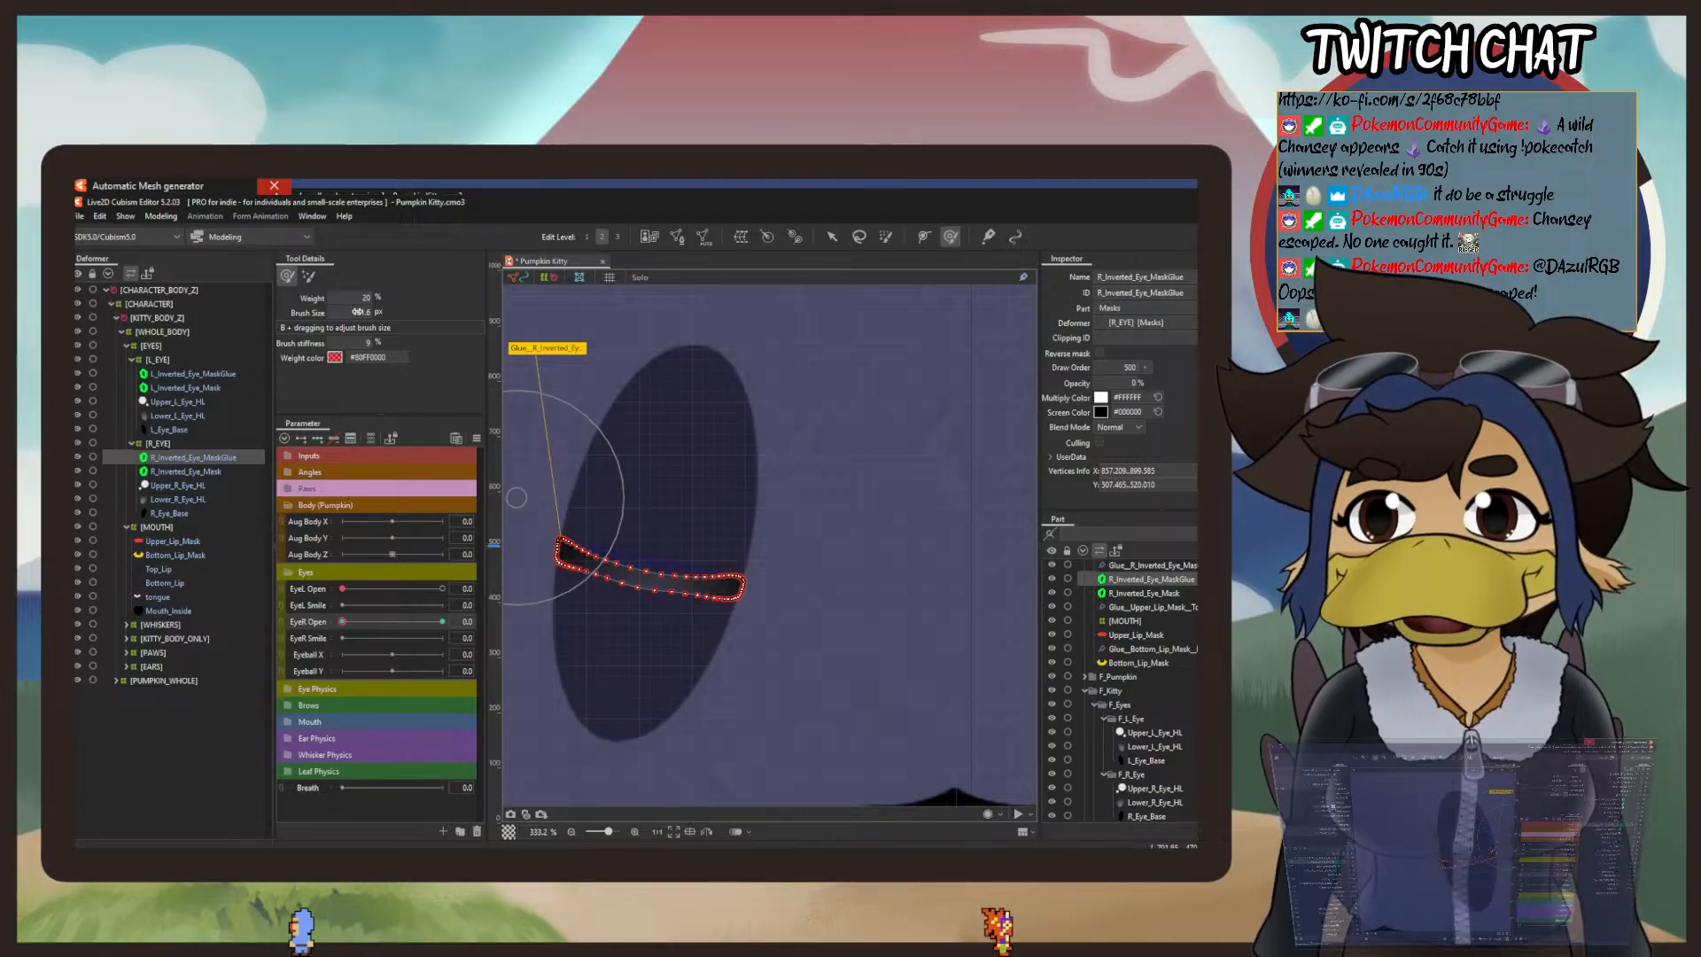
pyautogui.moveTo(358, 312); pyautogui.dragTo(337, 313)
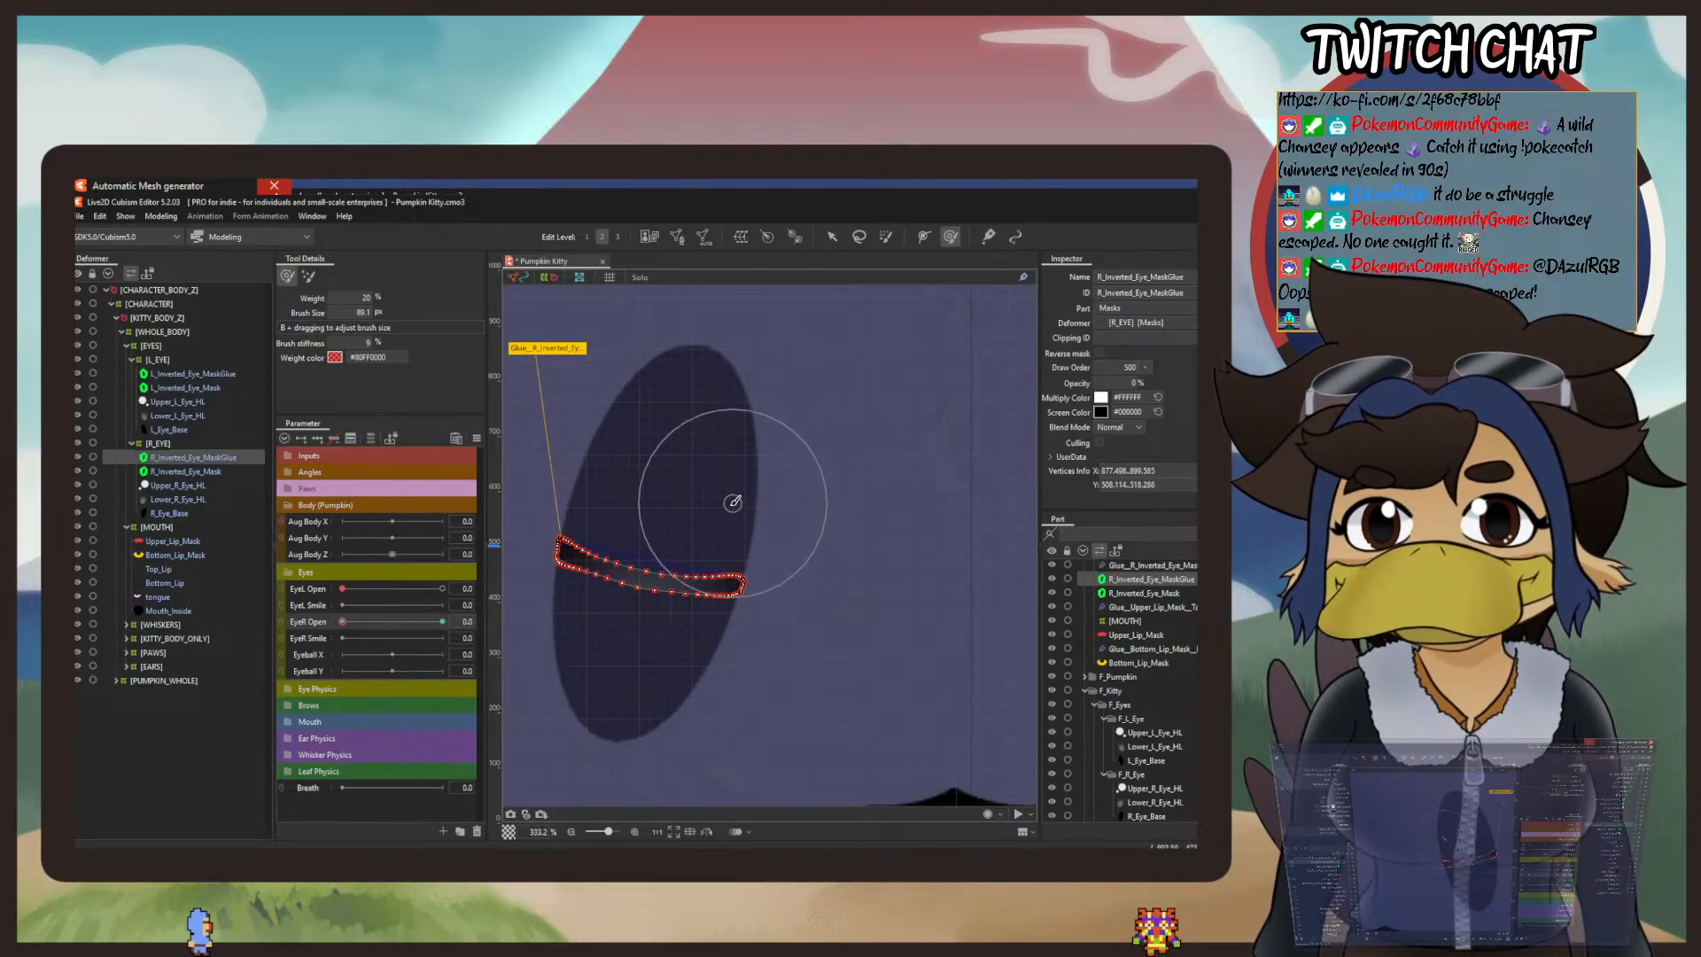
pyautogui.moveTo(732, 502); pyautogui.dragTo(722, 601)
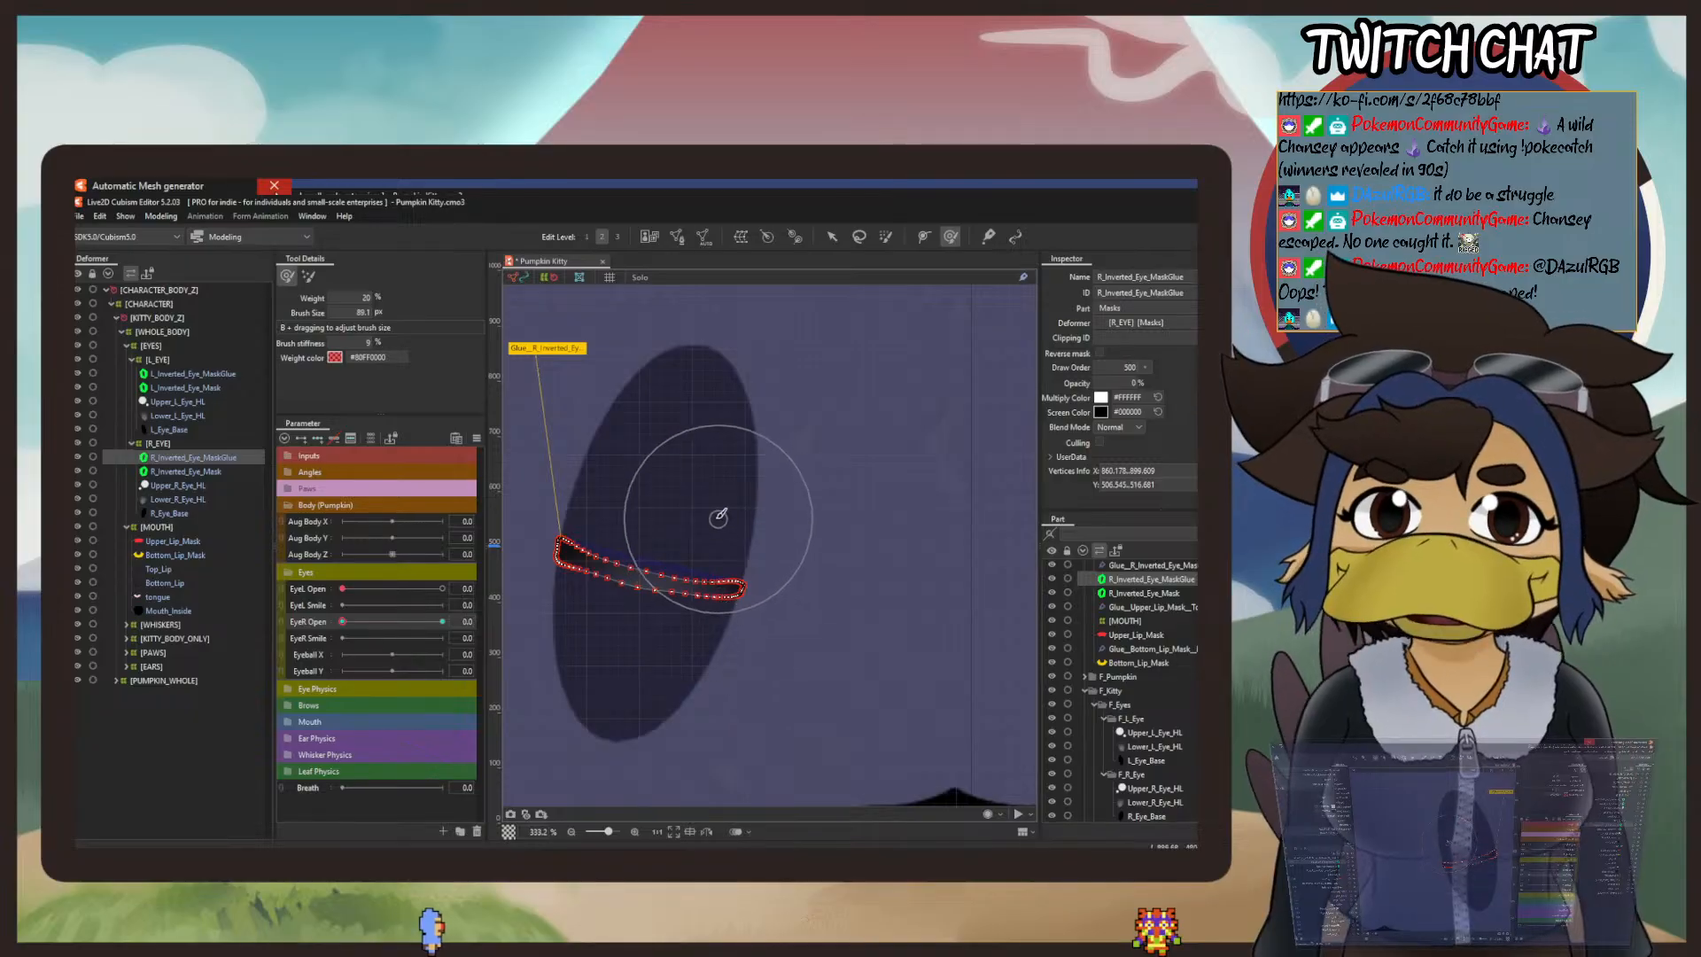
pyautogui.moveTo(697, 528); pyautogui.dragTo(695, 538)
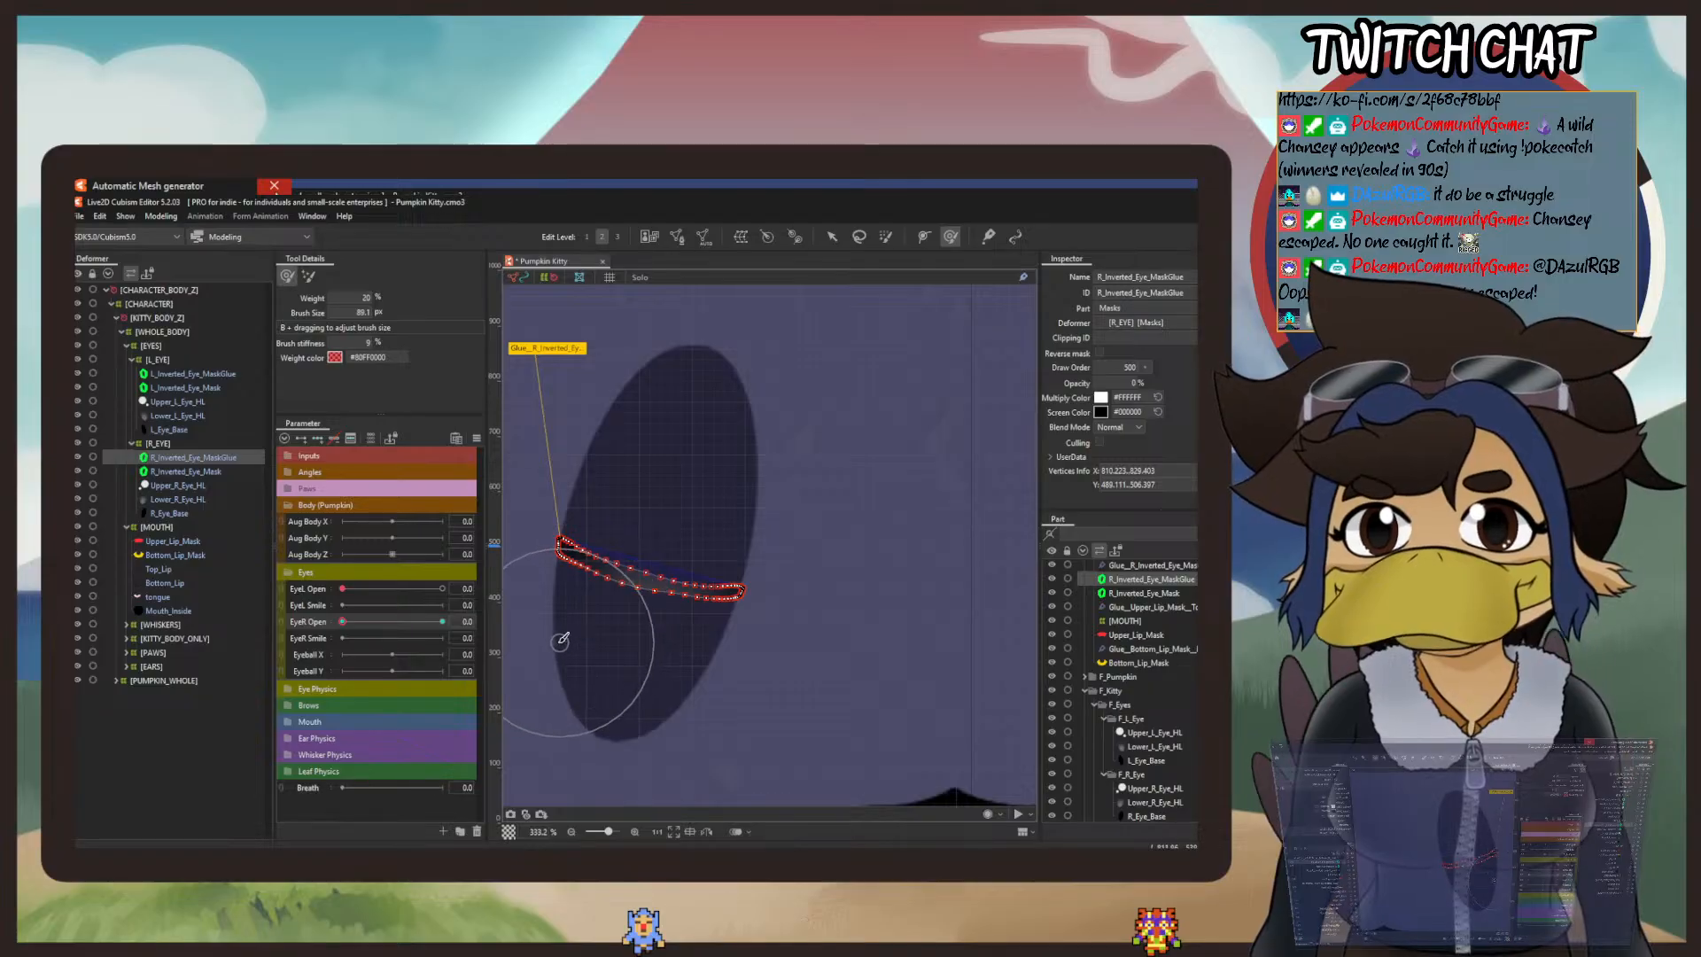
pyautogui.moveTo(639, 532); pyautogui.dragTo(646, 564)
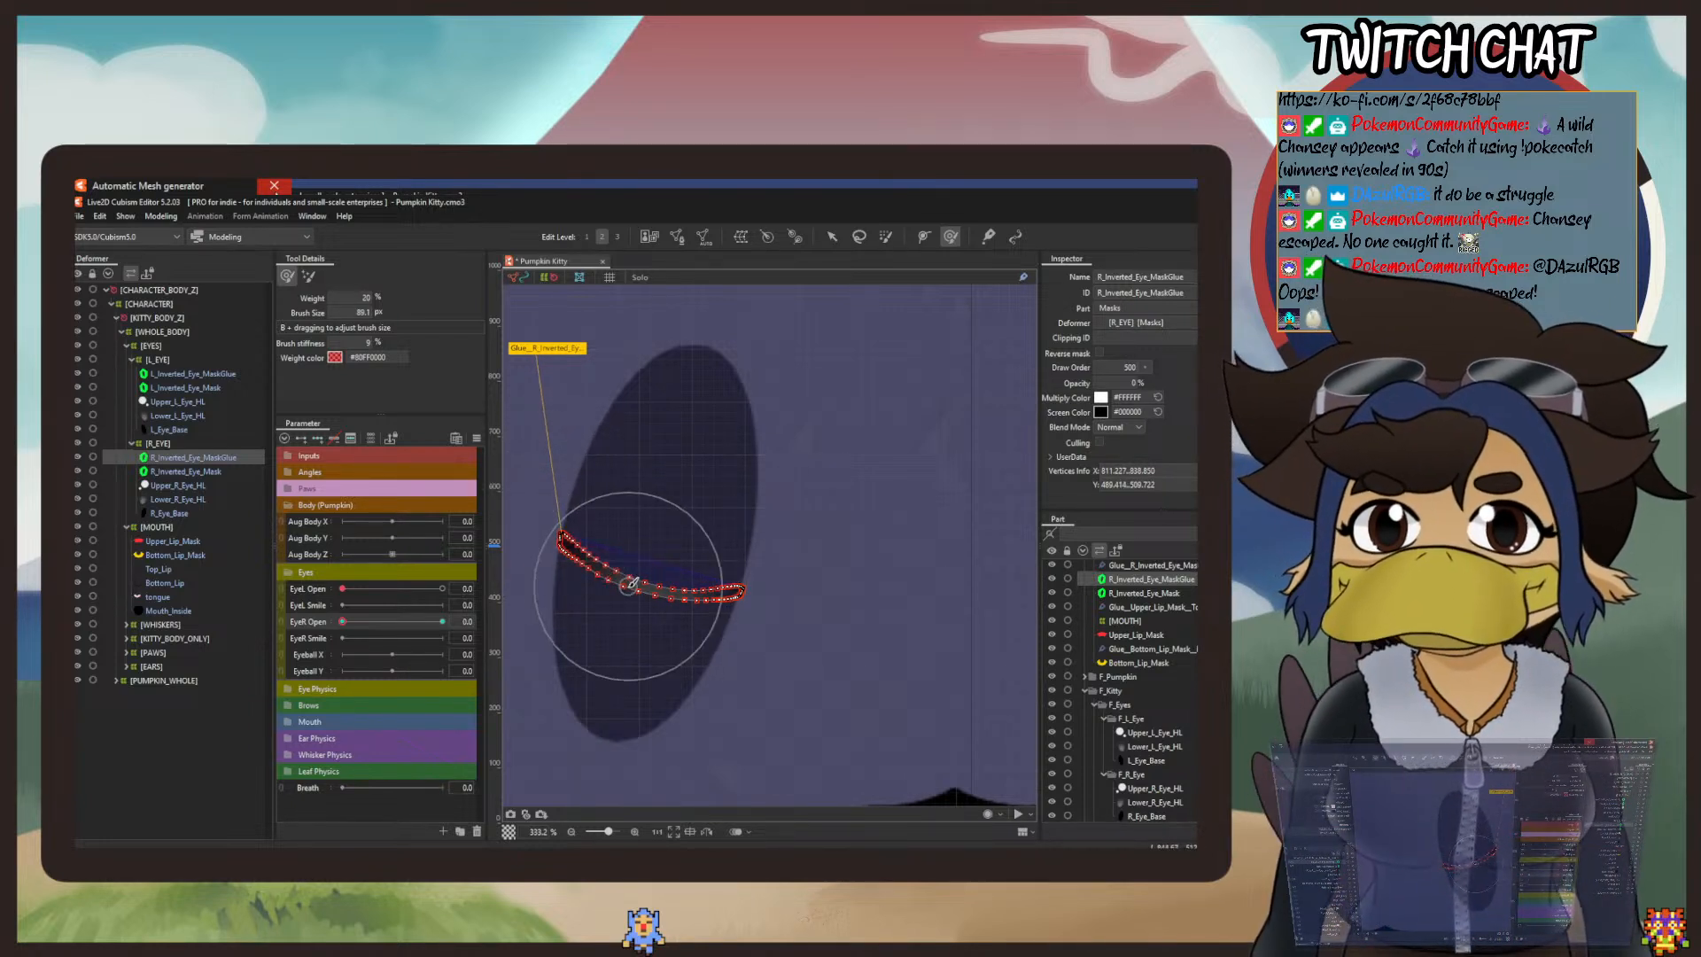
# Step: Raise the lower edge of the right mask's band with deform brush strokes, thinning it into a curved strip
pyautogui.moveTo(594, 628); pyautogui.dragTo(601, 613)
pyautogui.moveTo(674, 660)
pyautogui.mouseDown()
pyautogui.moveTo(664, 645)
pyautogui.moveTo(753, 618)
pyautogui.mouseUp()
pyautogui.moveTo(532, 612); pyautogui.dragTo(532, 598)
pyautogui.moveTo(602, 543); pyautogui.dragTo(630, 524)
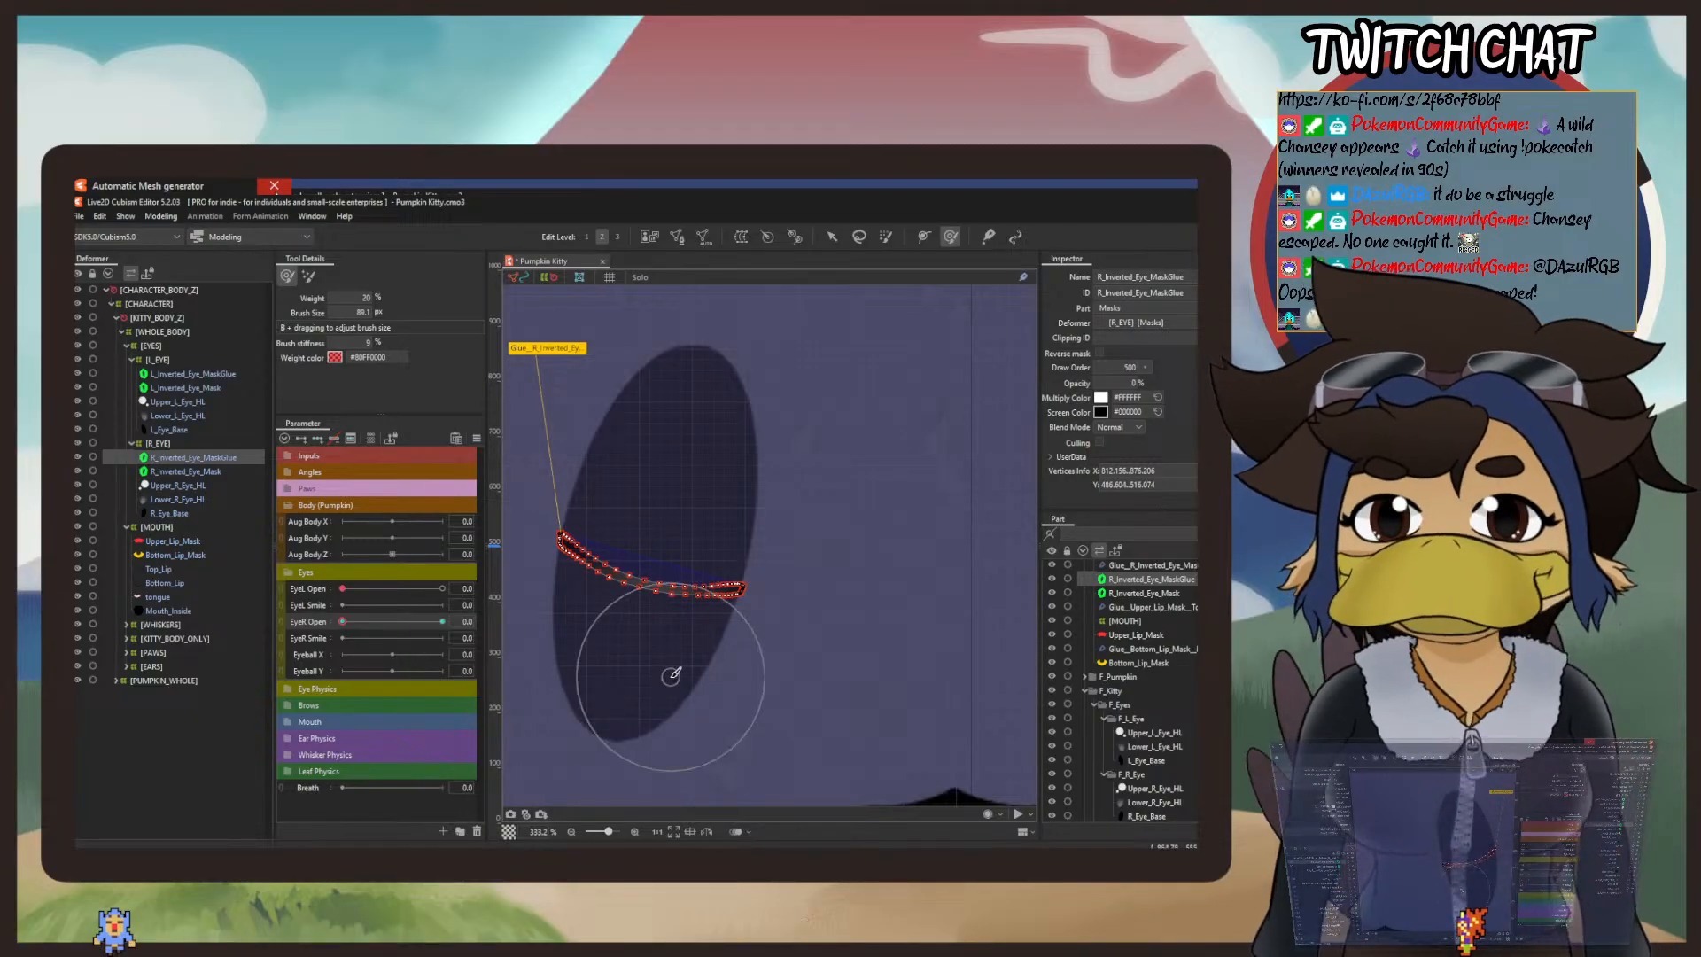
# Step: Refine the right mask's thin strip to resemble the left eye's line, nudging its mouth-side end up, its middle down and adjusting its outer corner
pyautogui.scroll(-3, 691, 652)
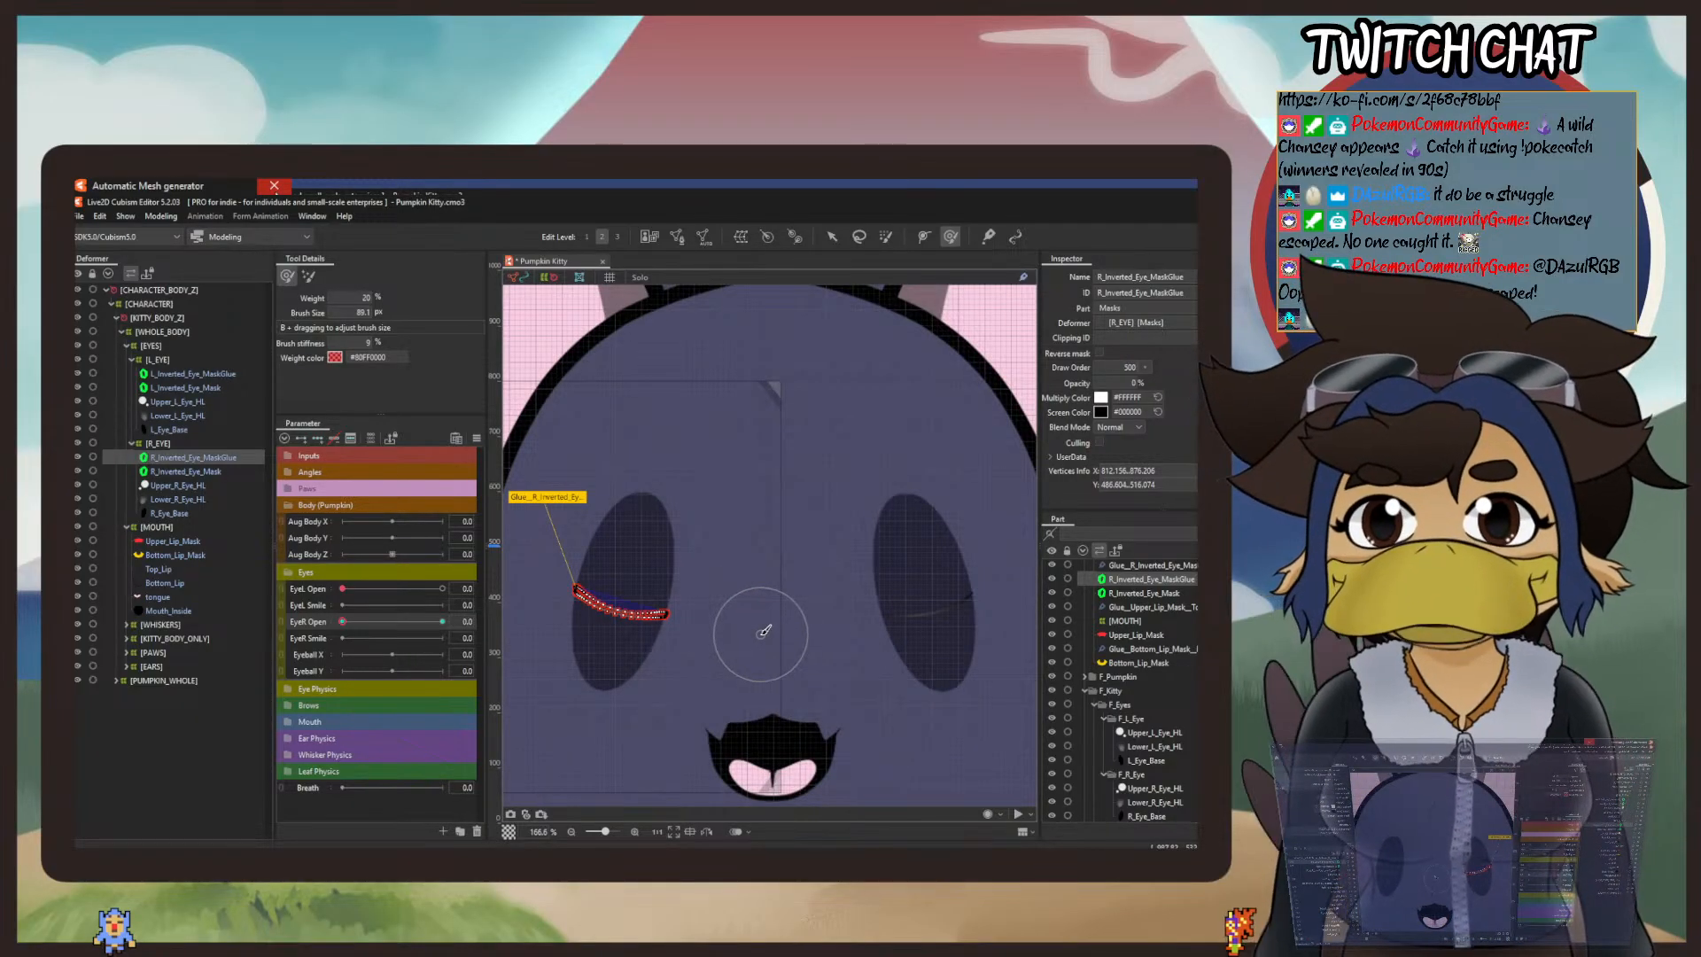
pyautogui.scroll(3, 749, 620)
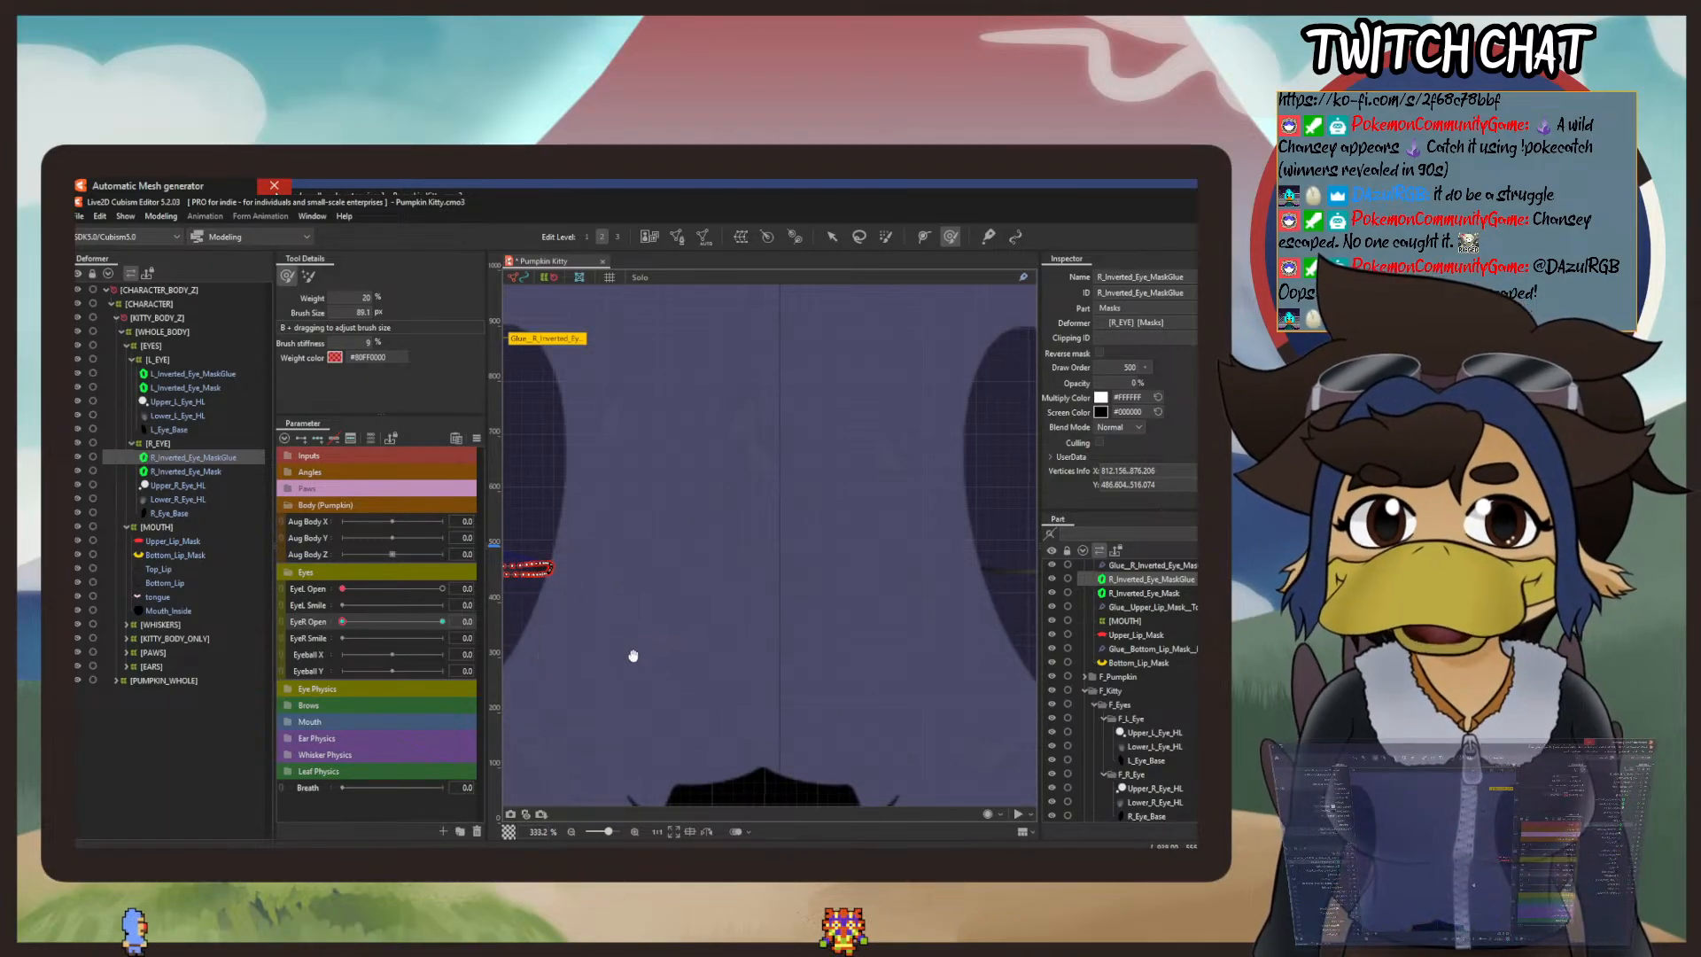
pyautogui.moveTo(635, 653); pyautogui.dragTo(763, 707)
pyautogui.moveTo(690, 643); pyautogui.dragTo(694, 620)
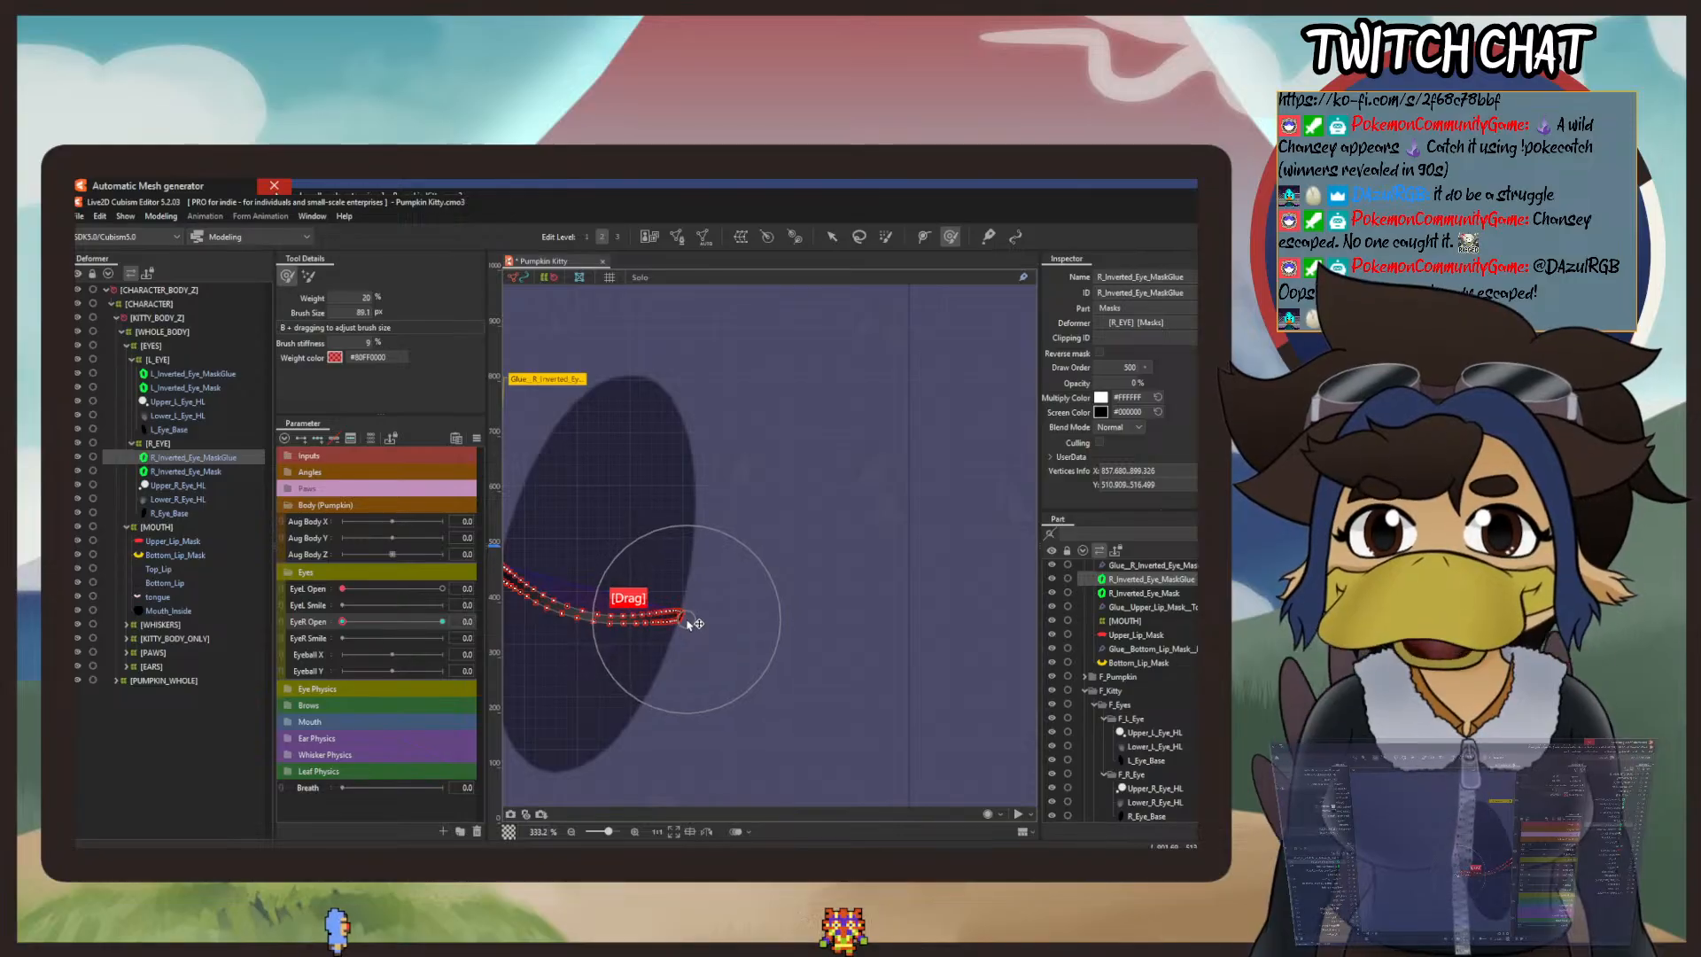
pyautogui.moveTo(843, 647); pyautogui.dragTo(587, 639)
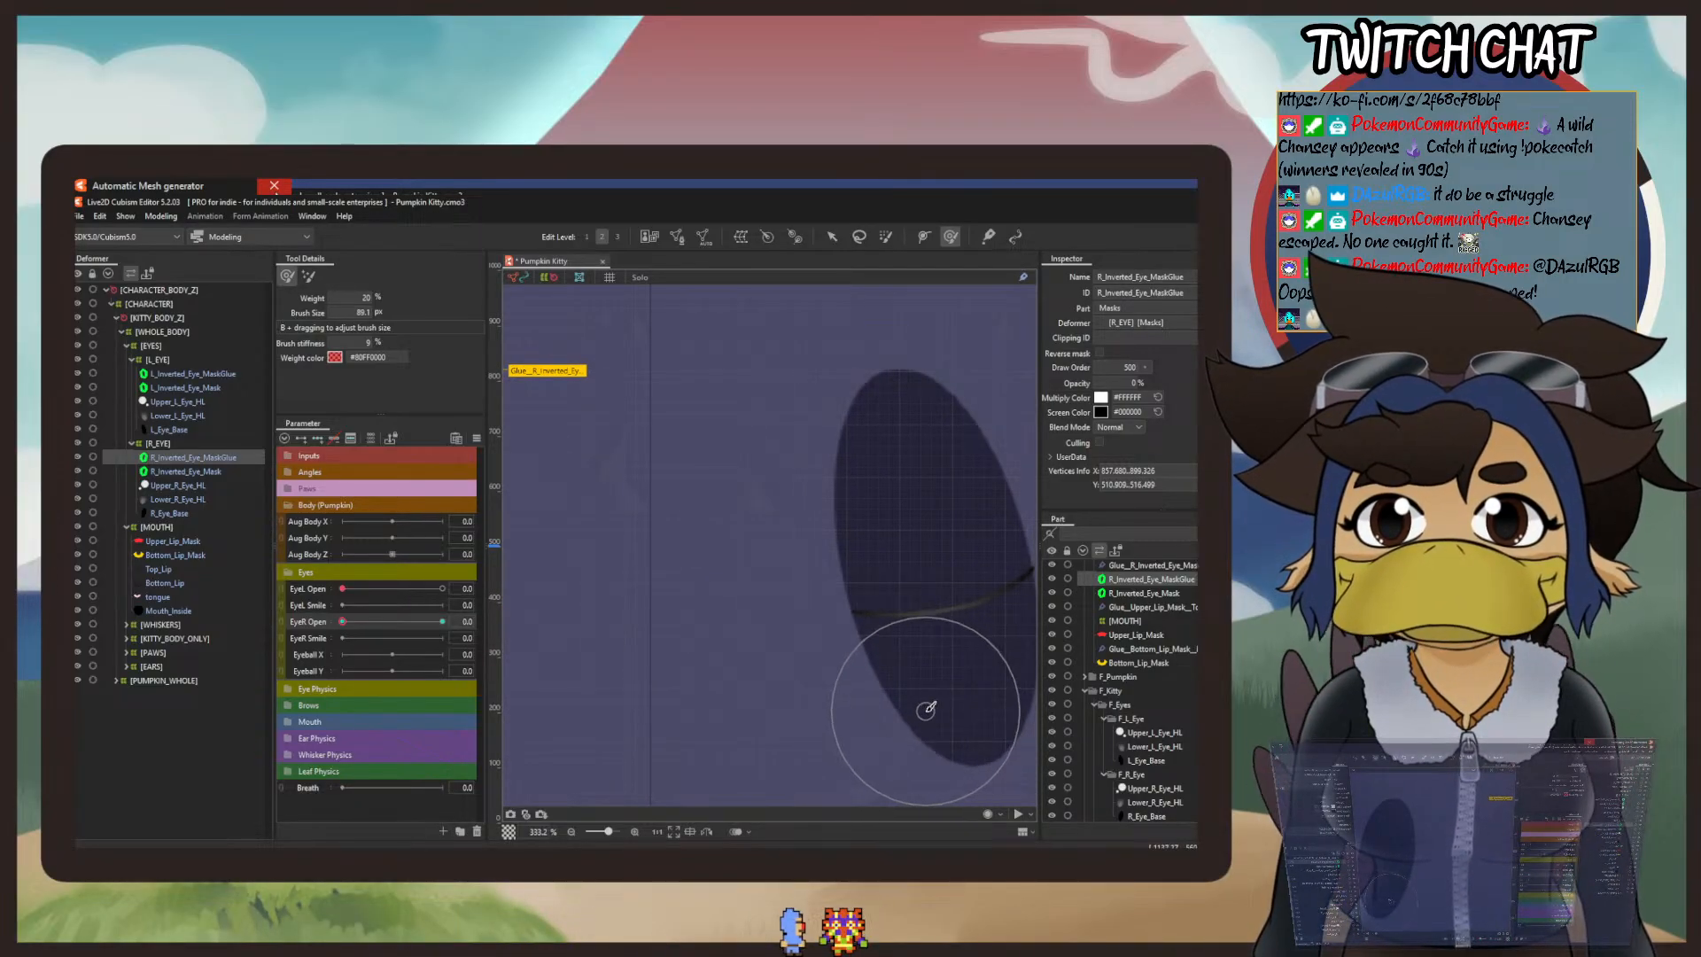
pyautogui.moveTo(705, 697); pyautogui.dragTo(1105, 690)
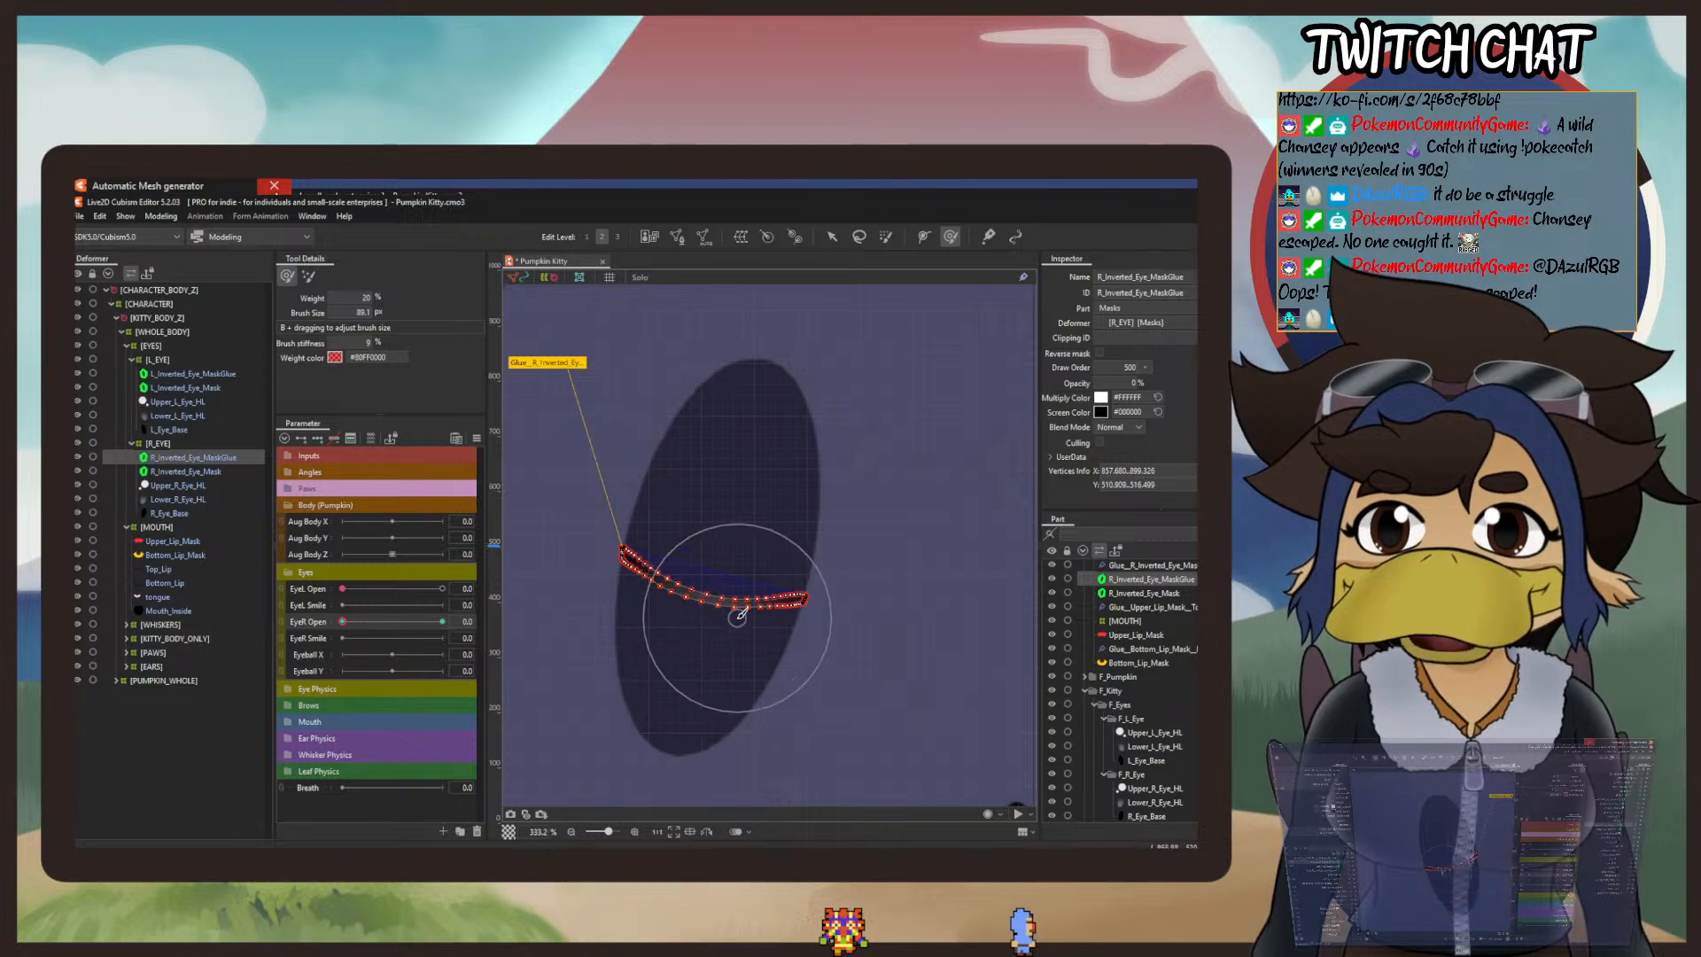
pyautogui.moveTo(738, 615)
pyautogui.mouseDown()
pyautogui.moveTo(741, 649)
pyautogui.moveTo(732, 630)
pyautogui.moveTo(700, 656)
pyautogui.mouseUp()
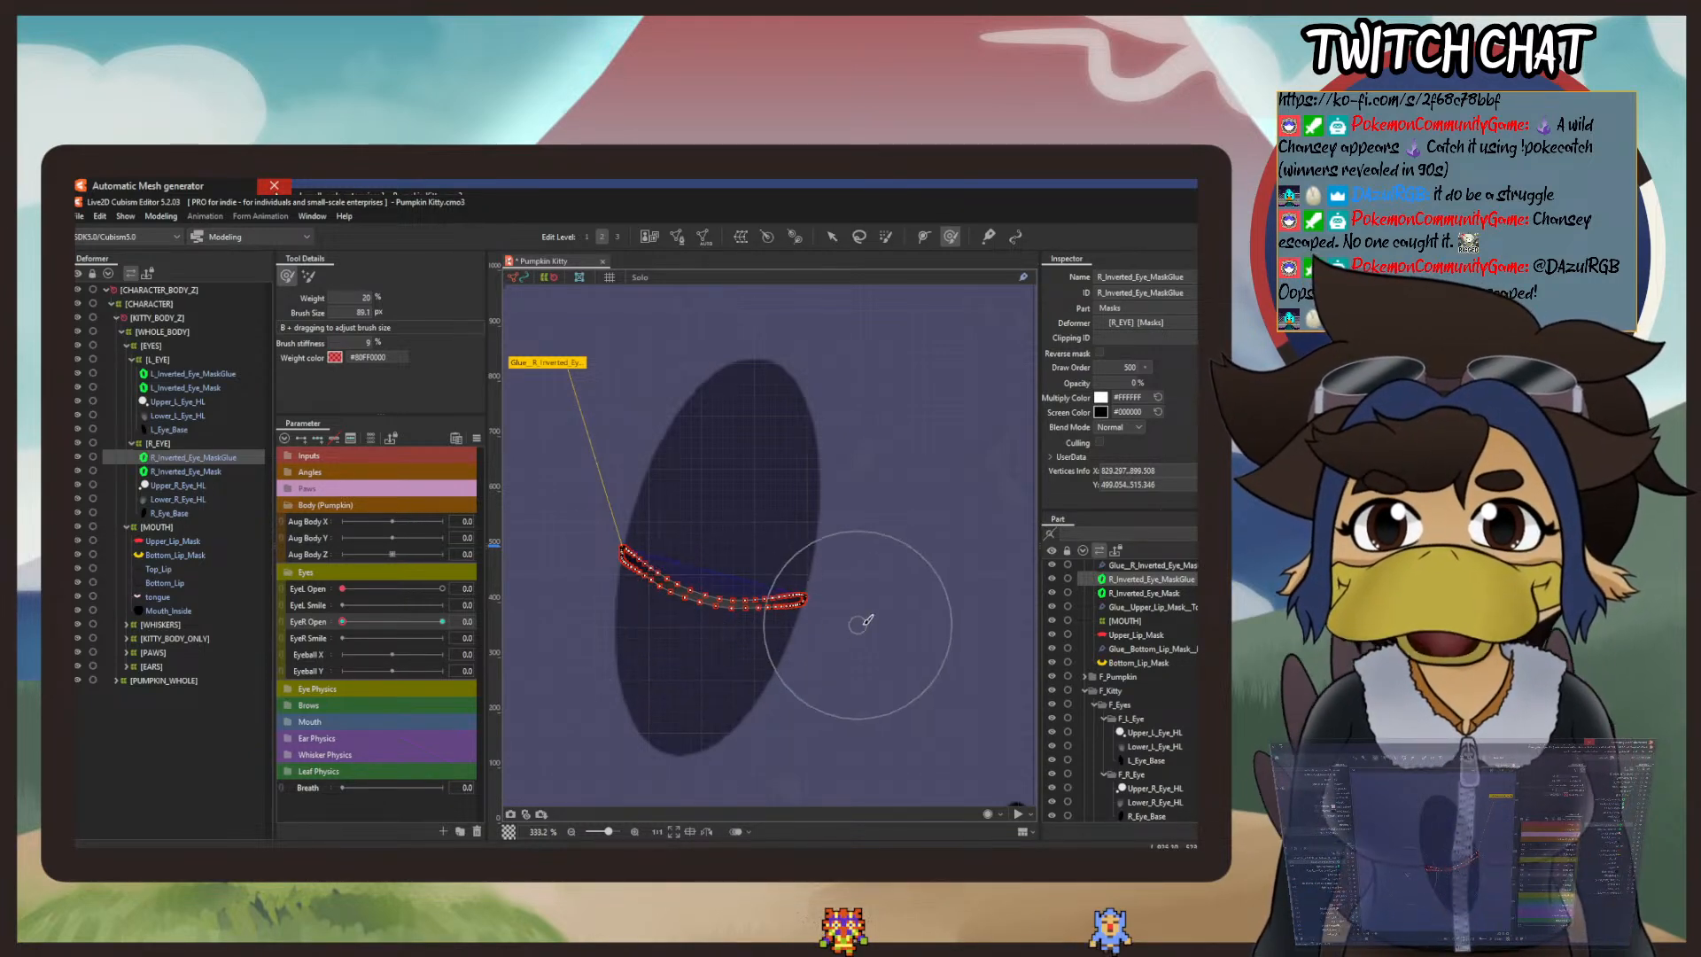
pyautogui.moveTo(866, 611)
pyautogui.mouseDown()
pyautogui.moveTo(596, 605)
pyautogui.moveTo(762, 612)
pyautogui.mouseUp()
pyautogui.scroll(-3, 596, 605)
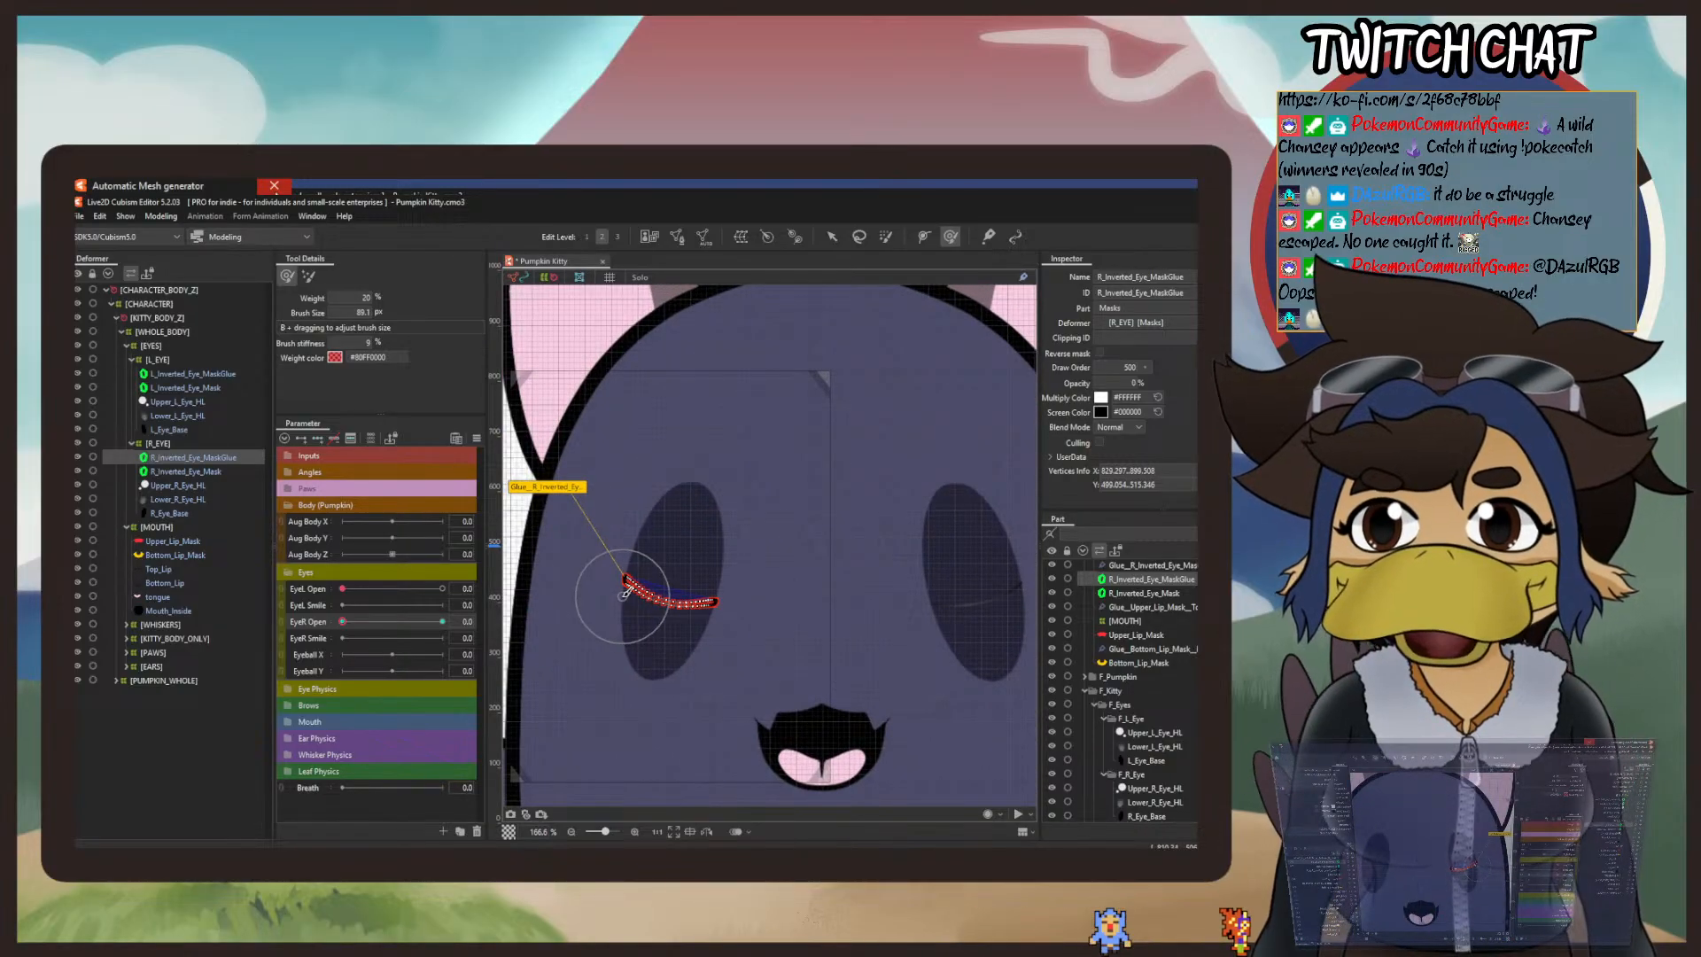
pyautogui.scroll(3, 647, 584)
pyautogui.moveTo(649, 582)
pyautogui.mouseDown()
pyautogui.moveTo(647, 618)
pyautogui.moveTo(627, 554)
pyautogui.mouseUp()
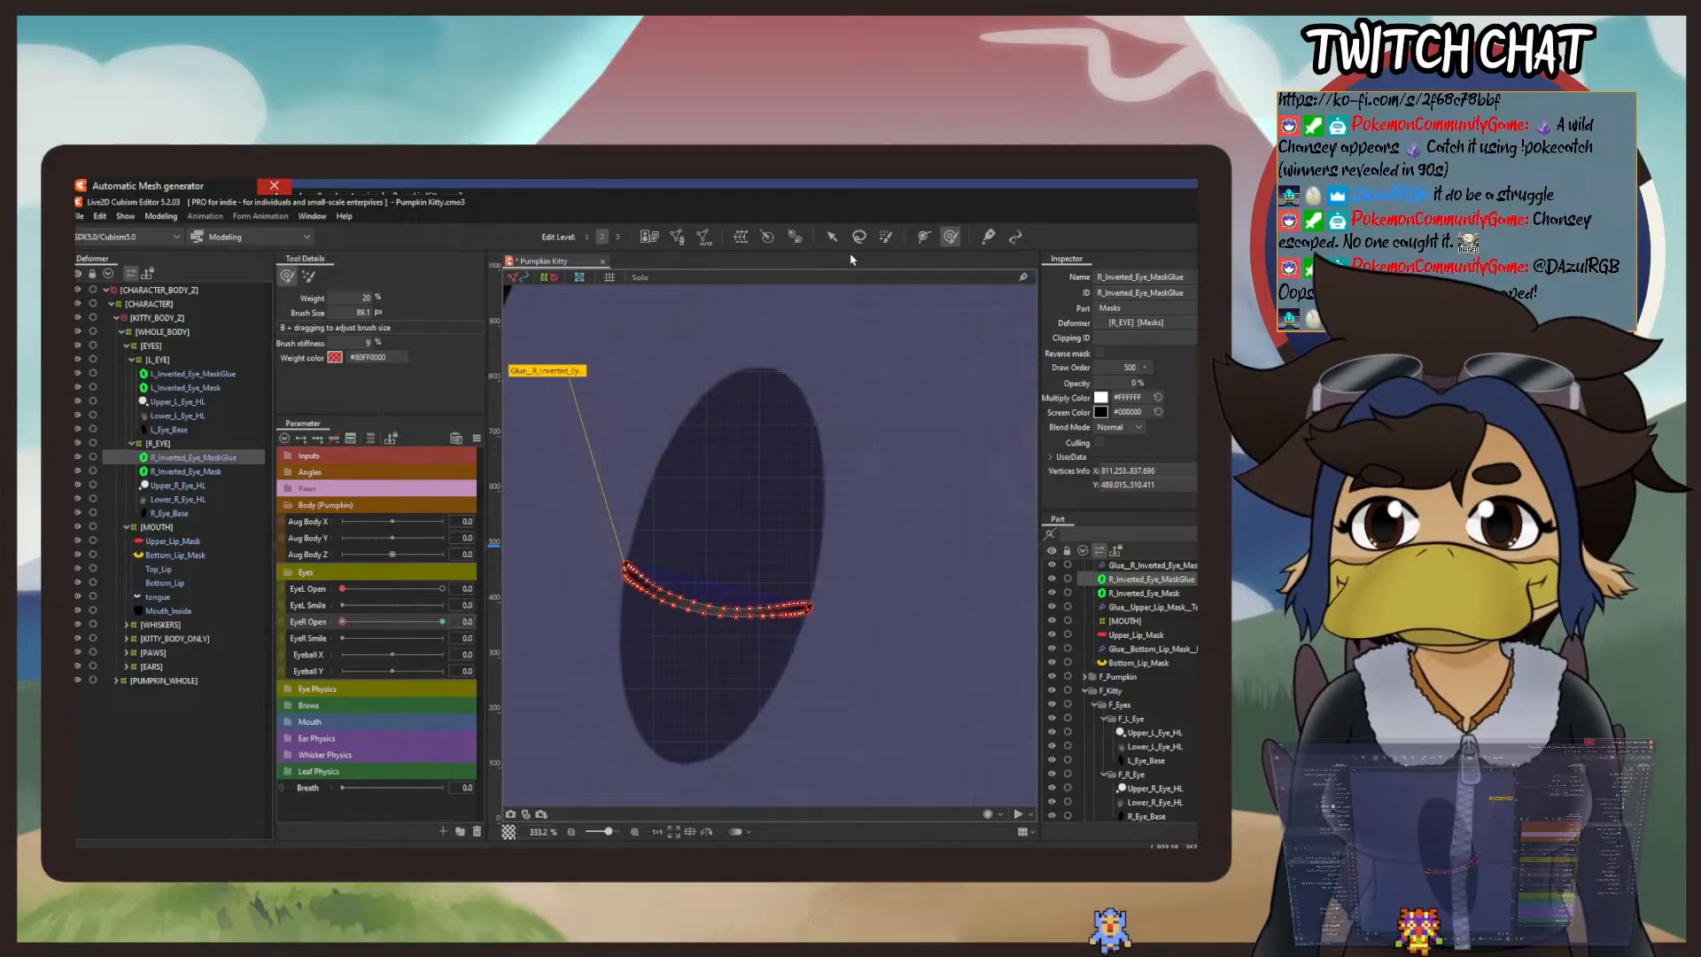
# Step: Preview both eyes closed in Physics Settings by lowering EyeL Open and EyeR Open, compare their lines up close, and leave the preview
pyautogui.click(833, 238)
pyautogui.click(160, 216)
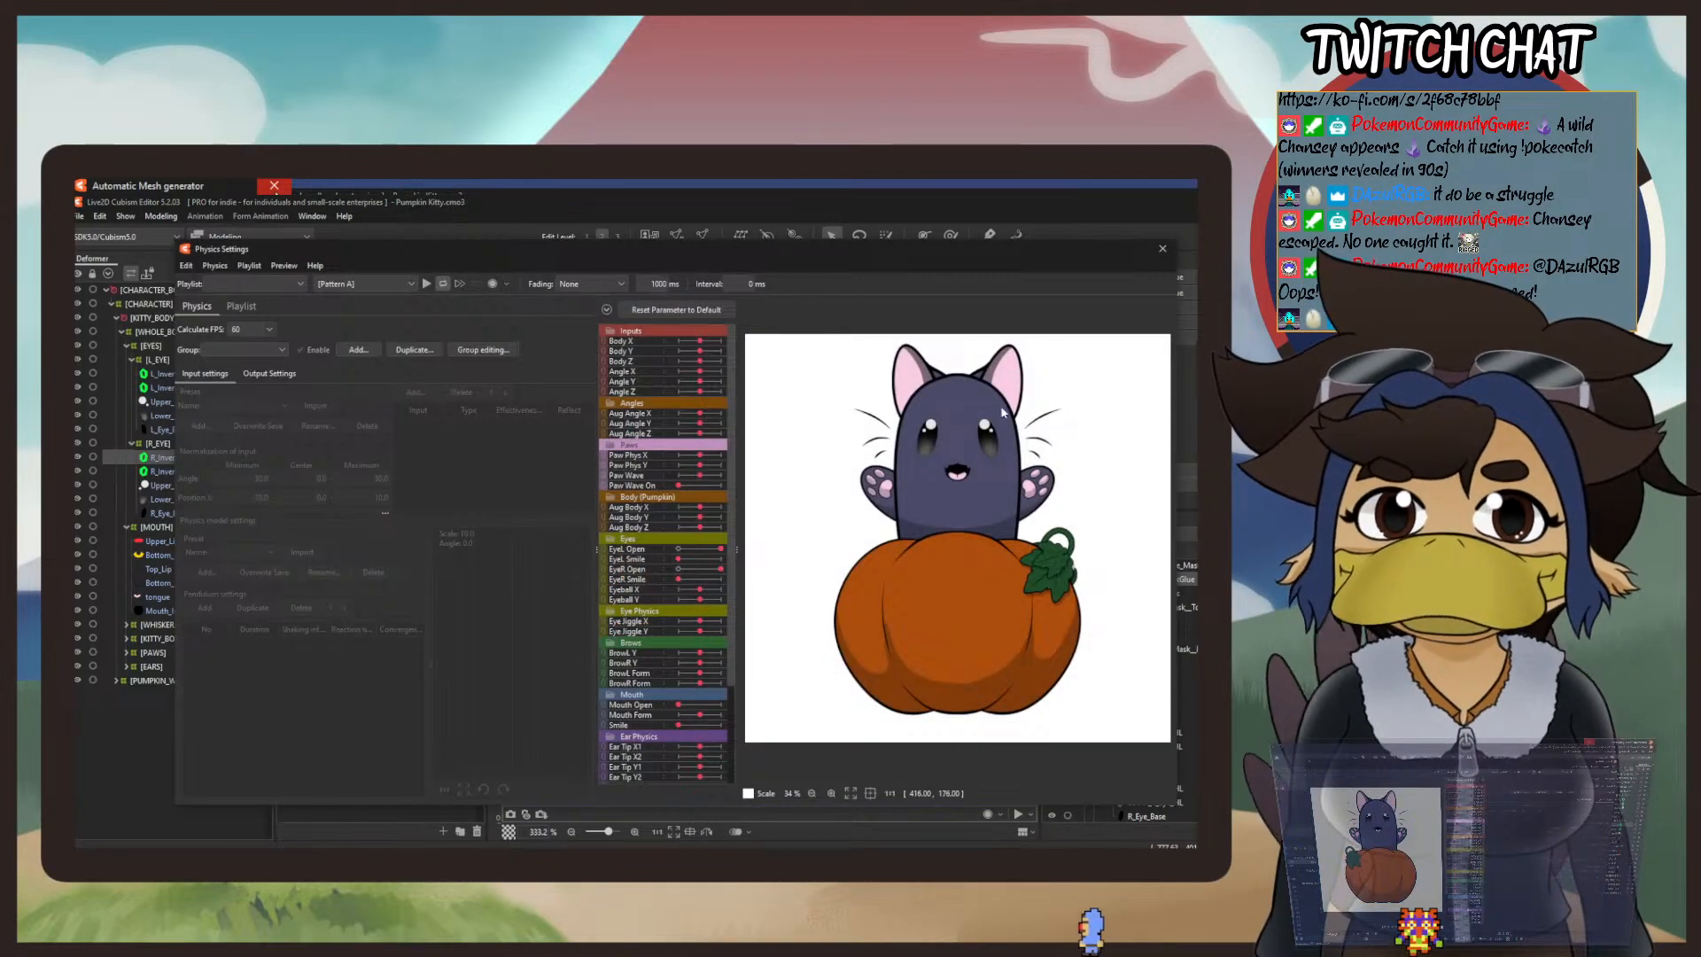
pyautogui.scroll(3, 952, 461)
pyautogui.moveTo(952, 462); pyautogui.dragTo(987, 477)
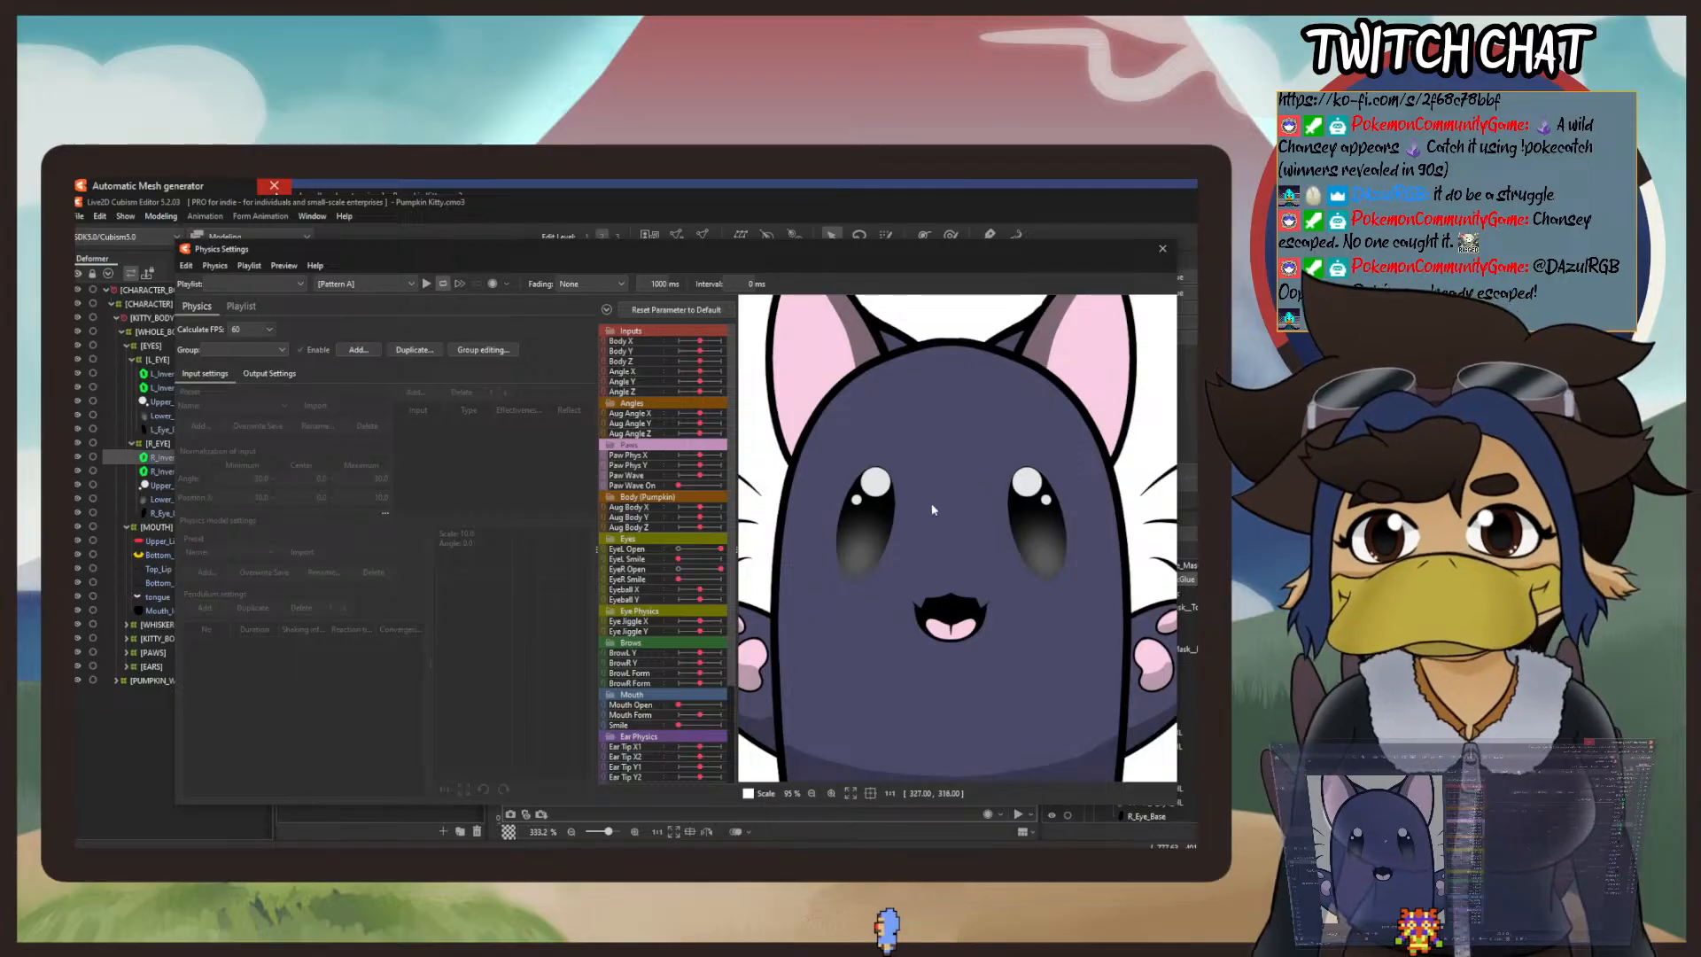
pyautogui.click(284, 265)
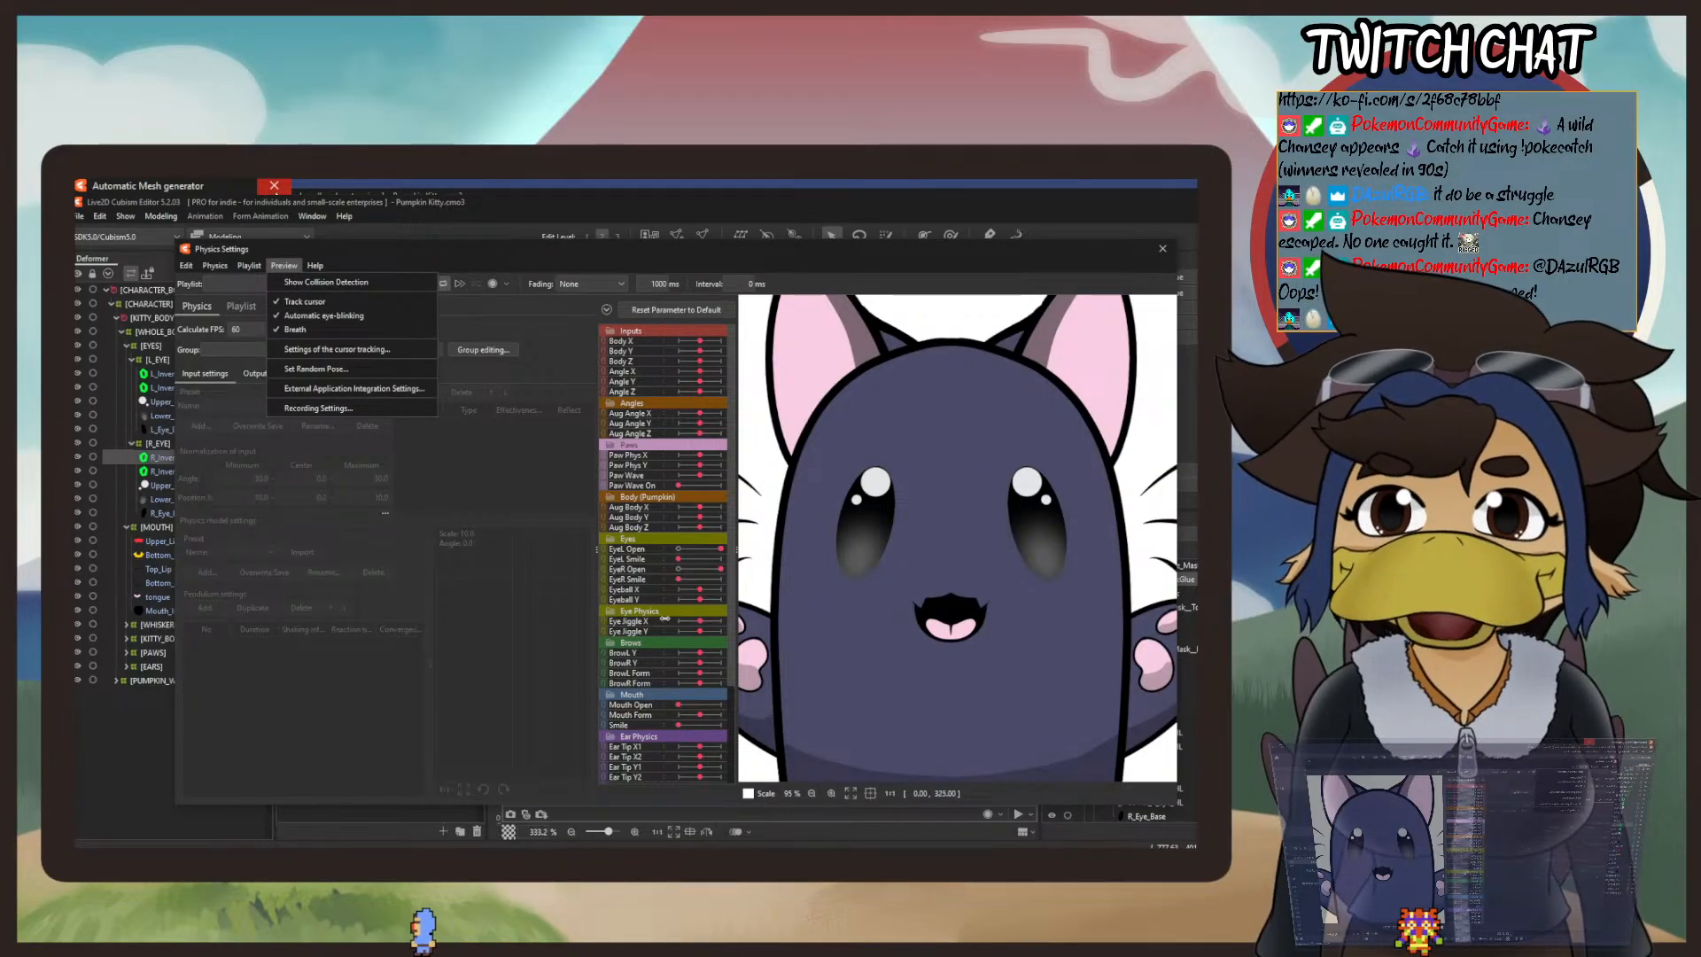
pyautogui.click(634, 247)
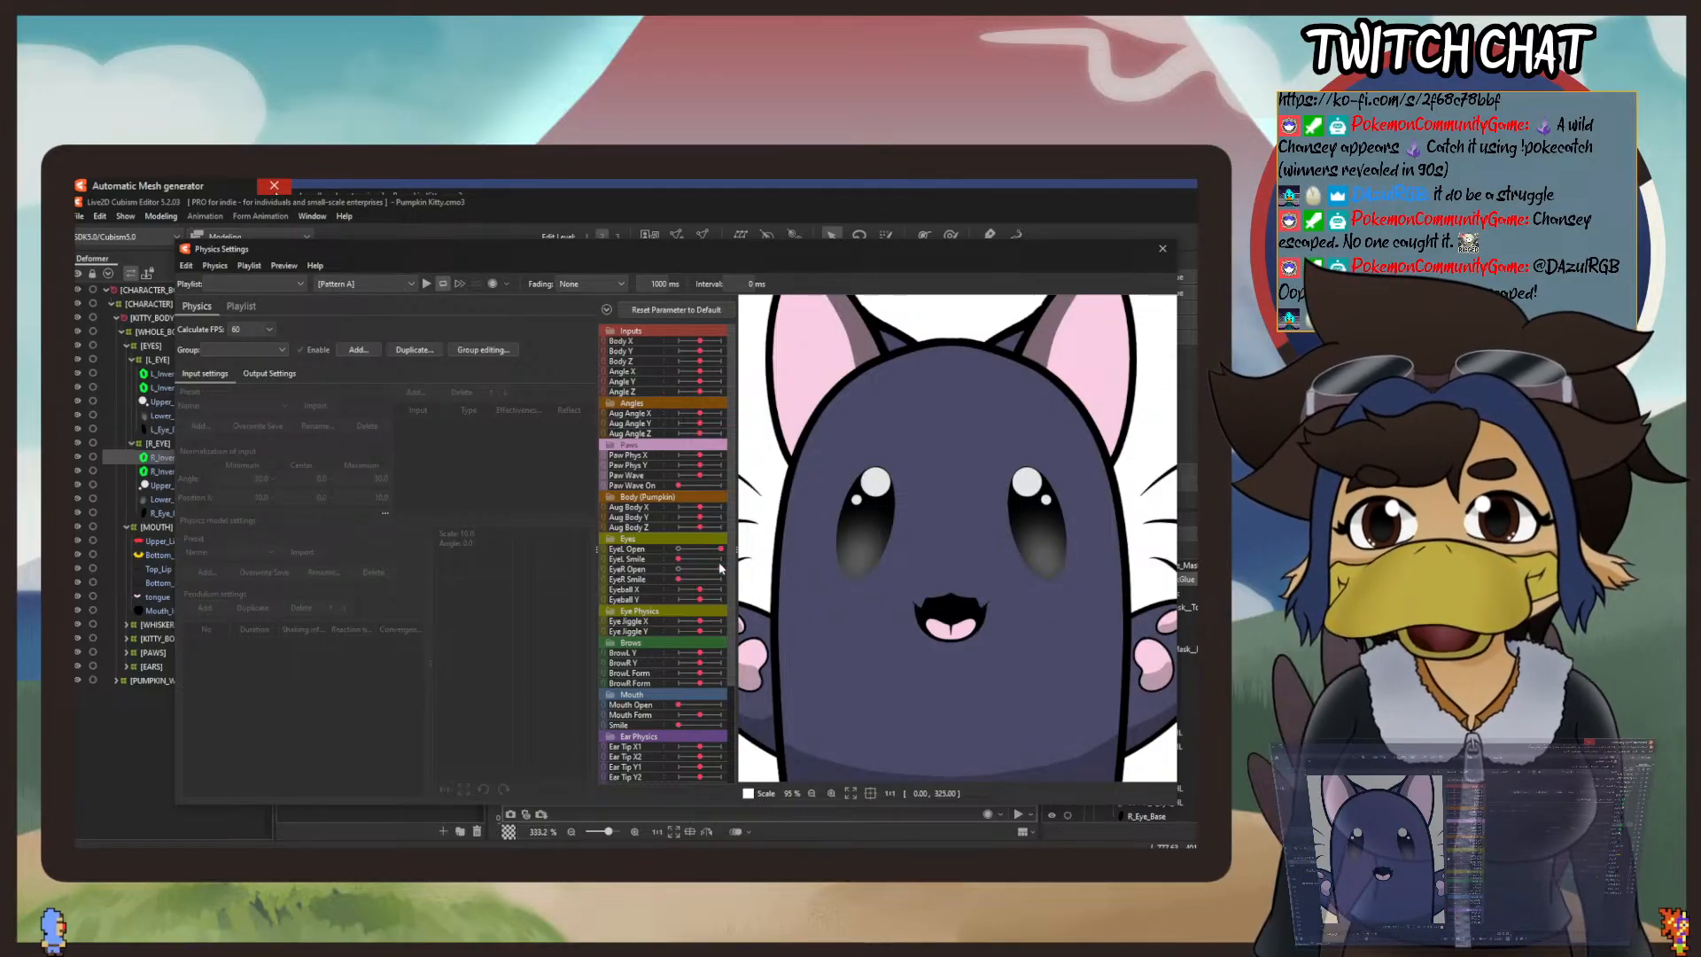
pyautogui.moveTo(717, 570); pyautogui.dragTo(617, 557)
pyautogui.scroll(2, 1019, 525)
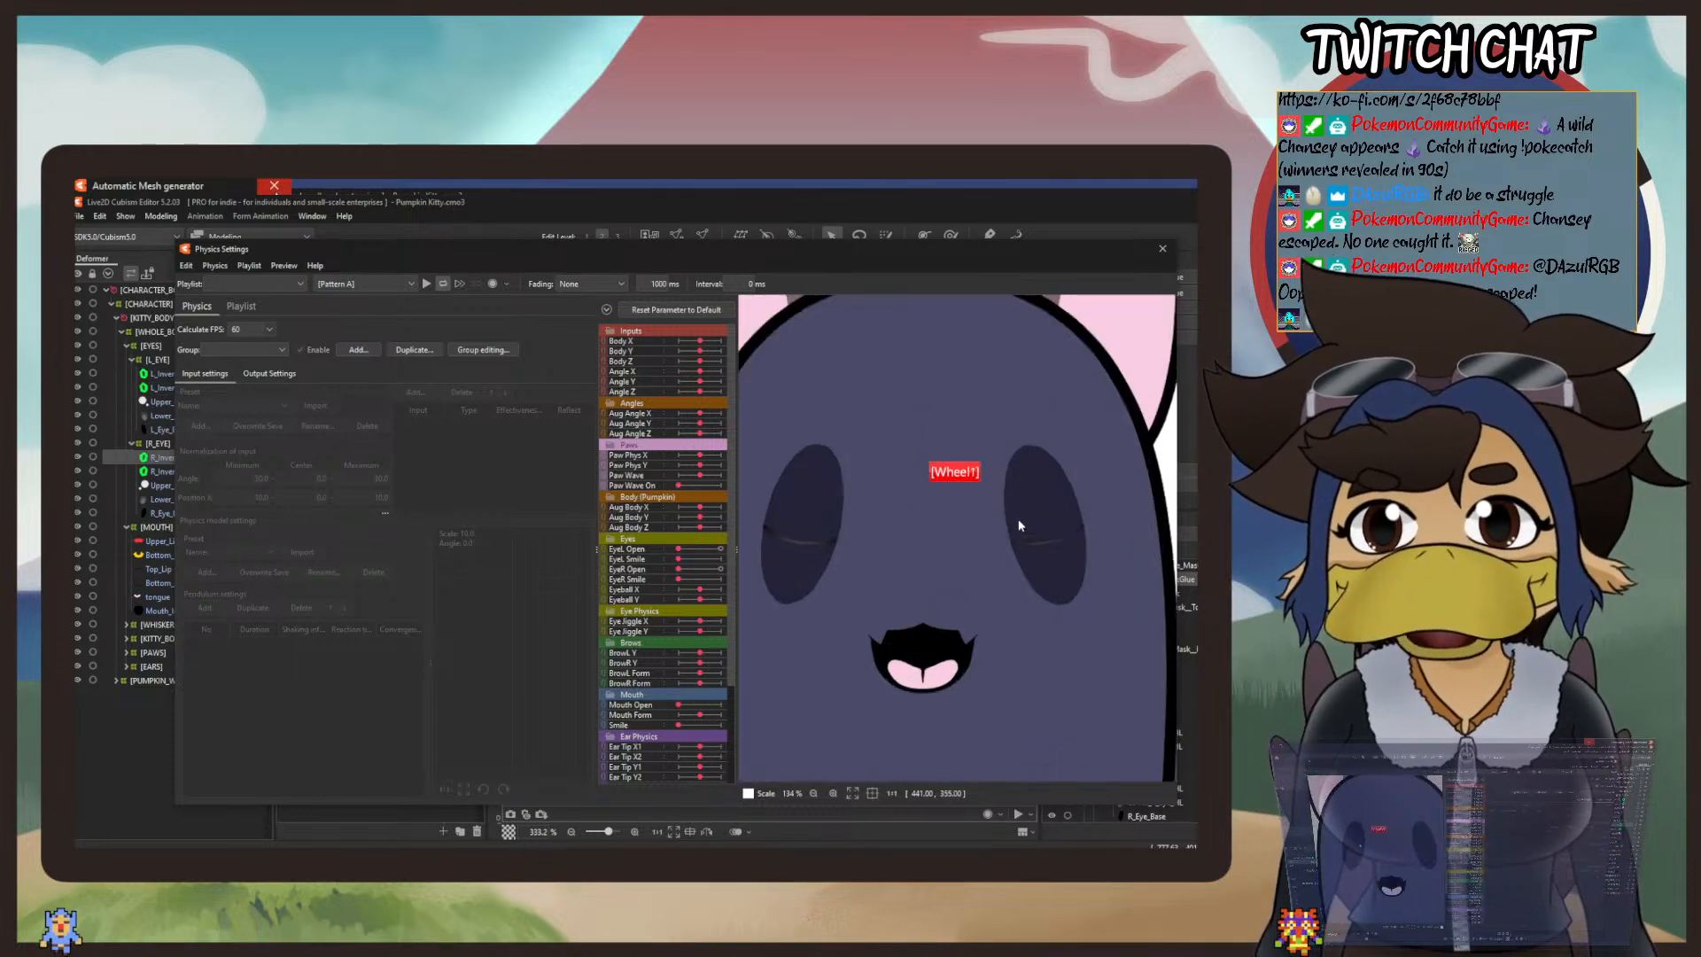
pyautogui.scroll(2, 961, 571)
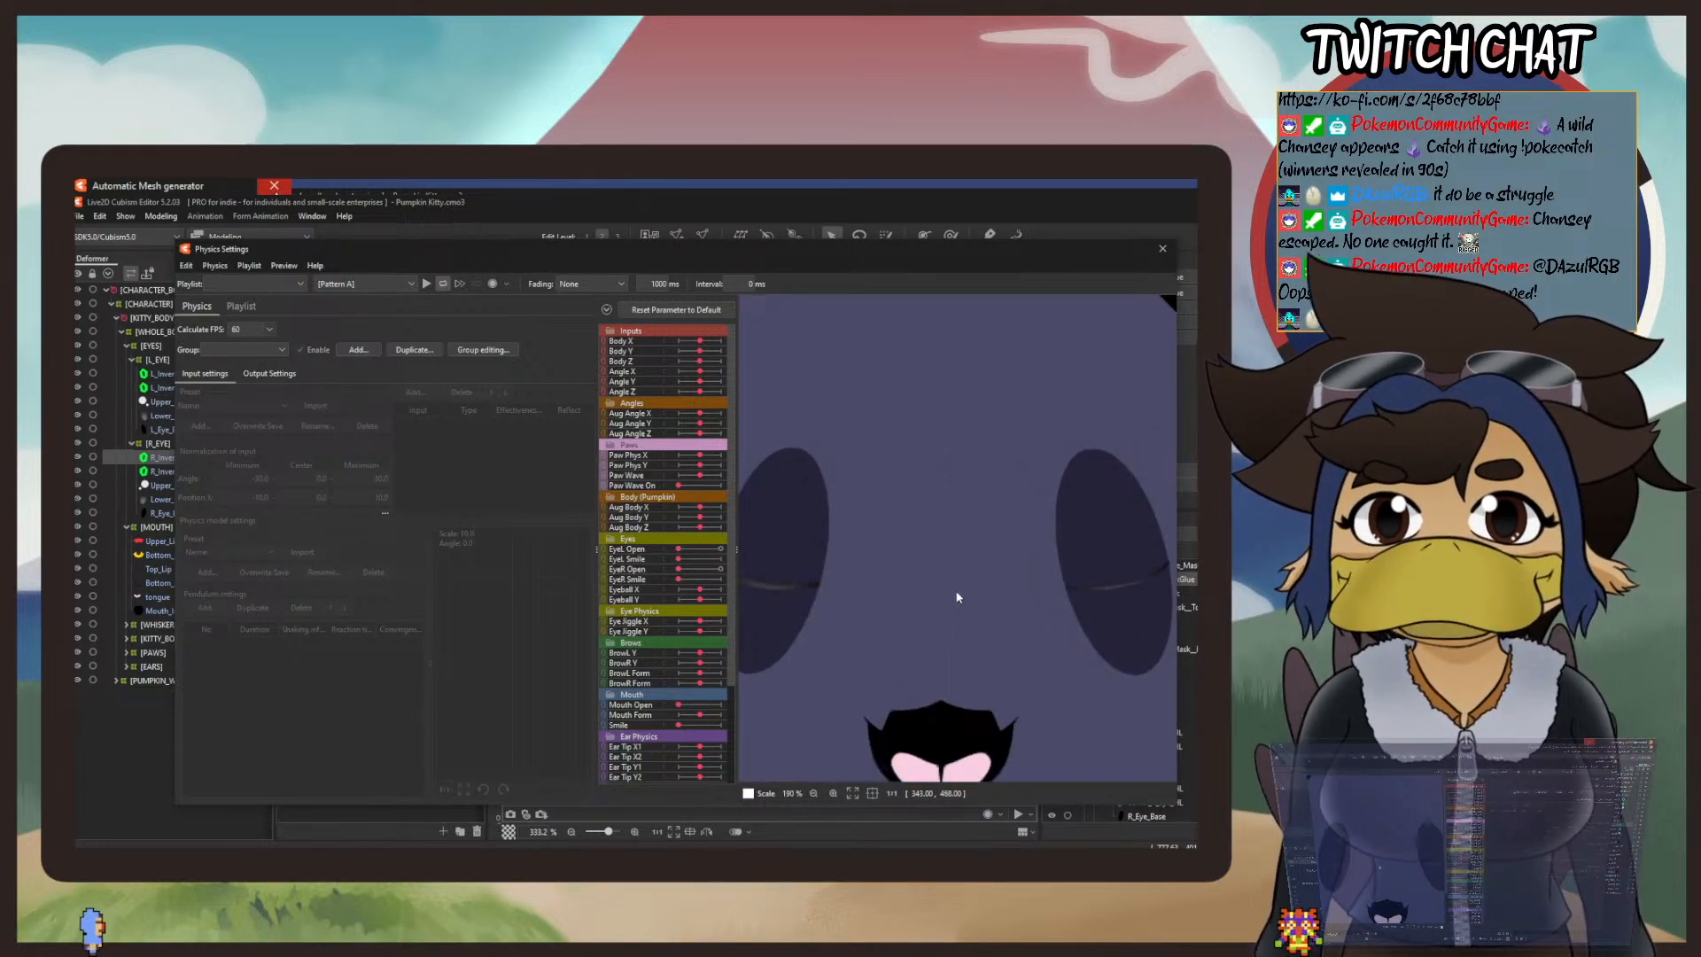
pyautogui.moveTo(956, 593); pyautogui.dragTo(958, 549)
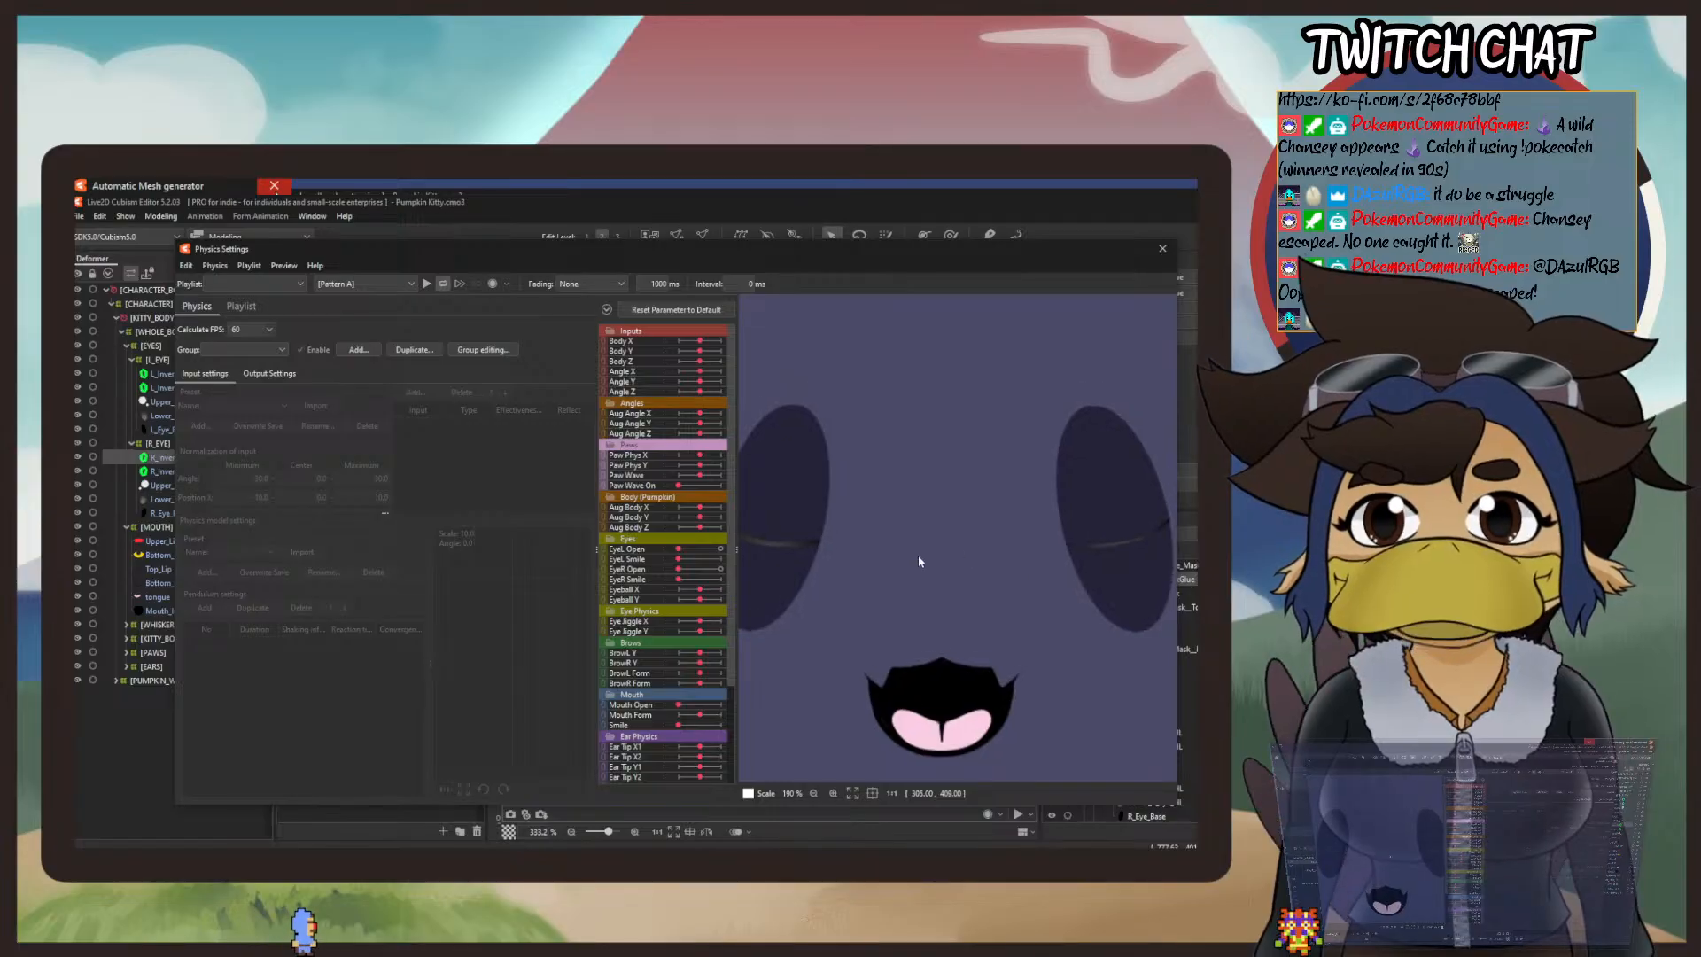
pyautogui.click(1164, 249)
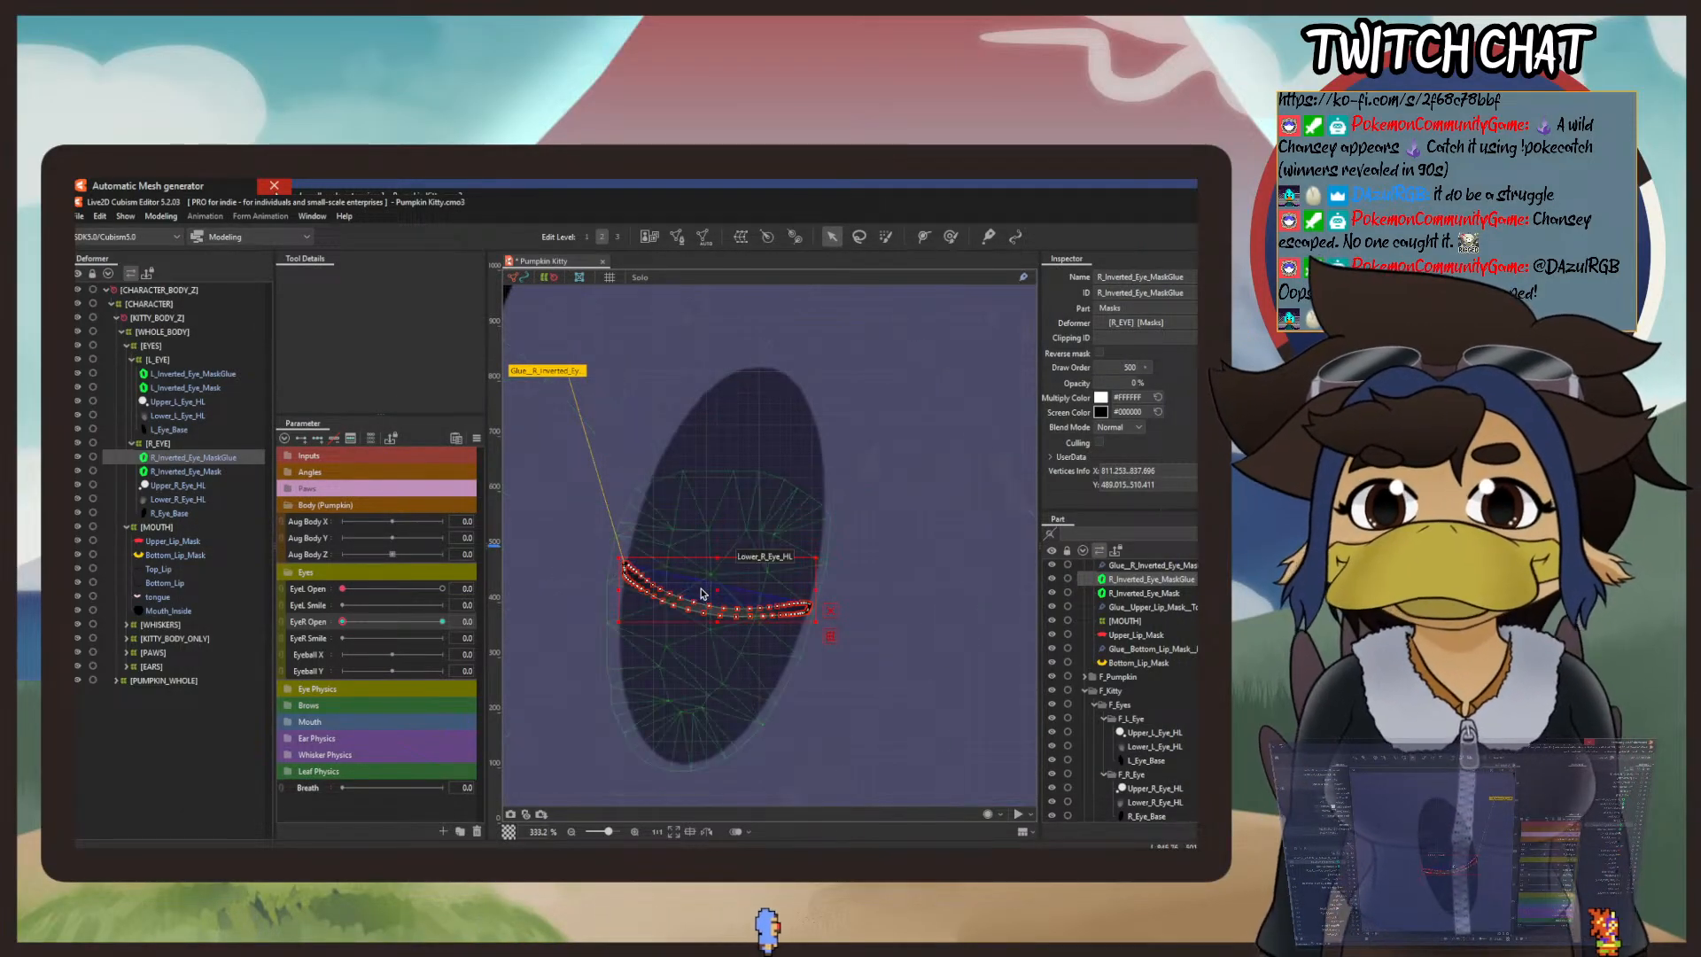
# Step: Nudge the whole right mask strip slightly upward and recheck both closed eyes in the Physics Settings preview
pyautogui.moveTo(715, 591); pyautogui.dragTo(715, 589)
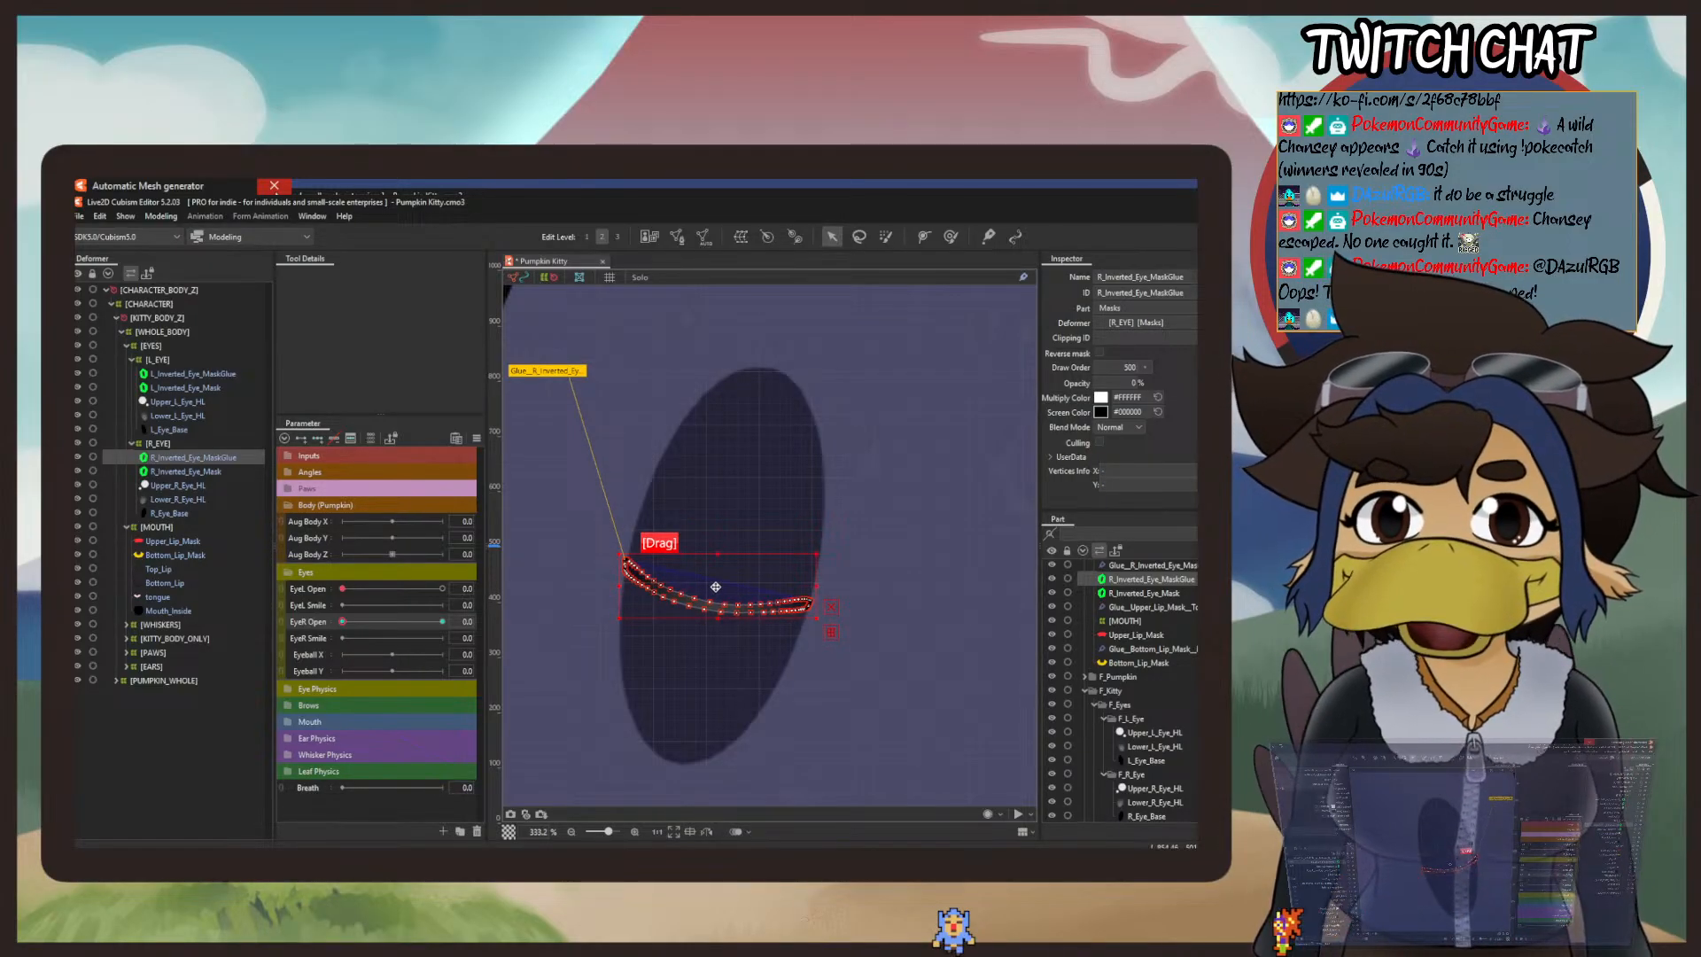
pyautogui.click(950, 235)
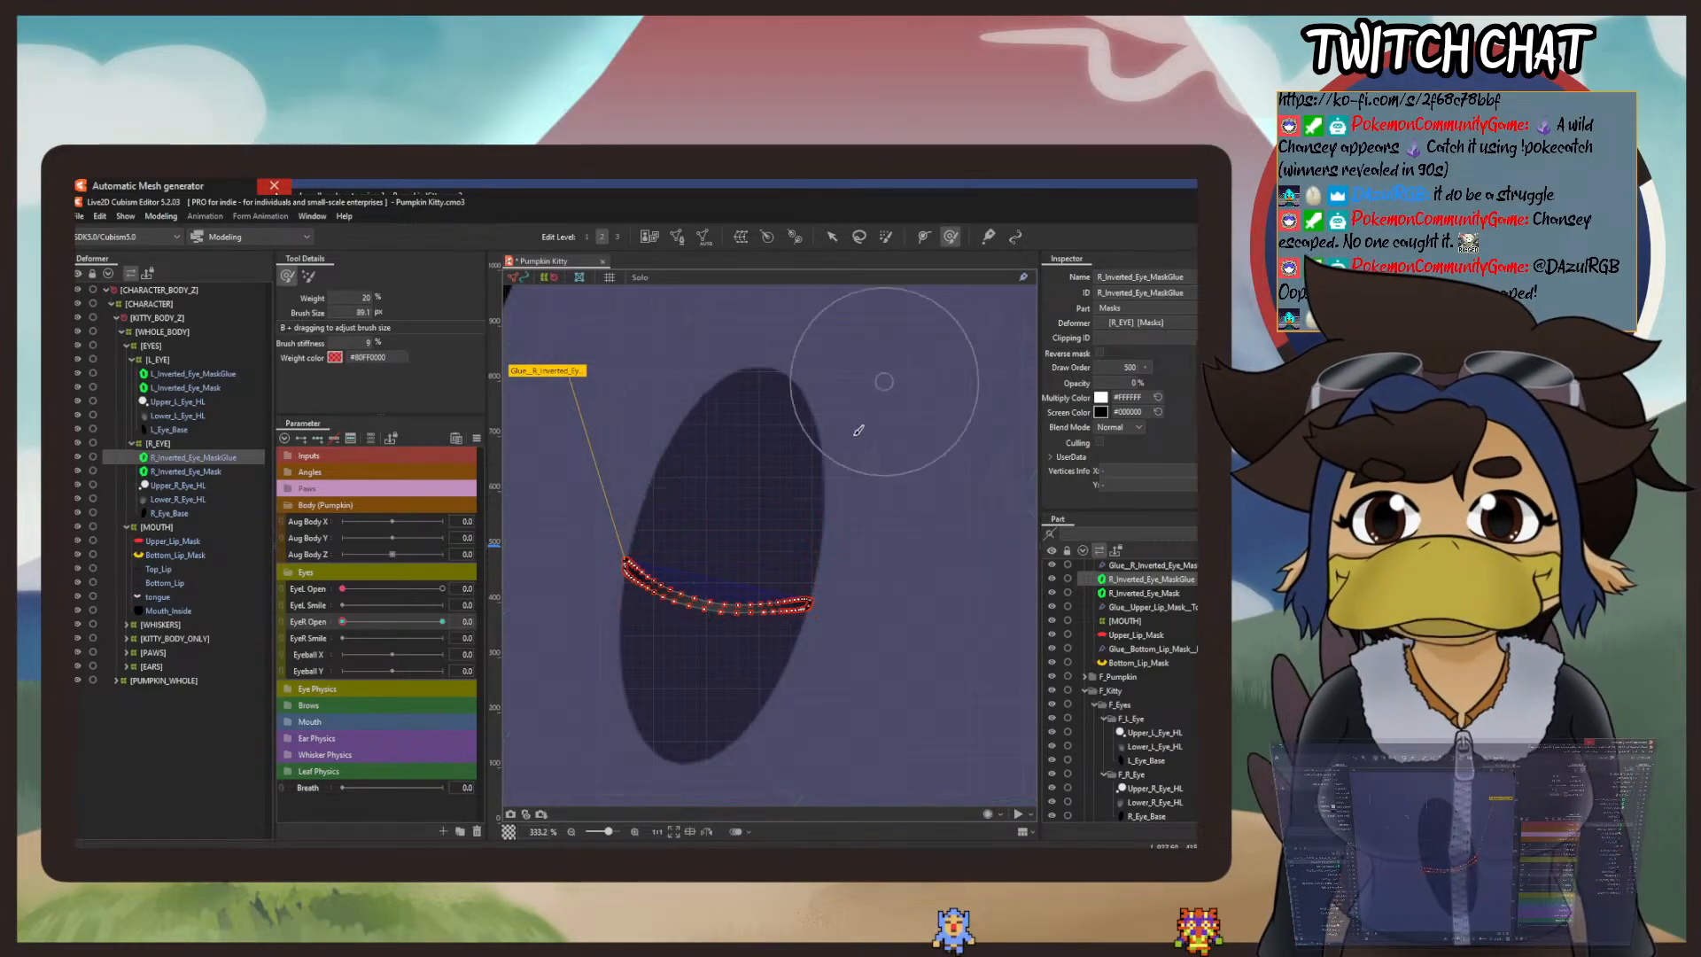
pyautogui.click(161, 216)
pyautogui.click(237, 498)
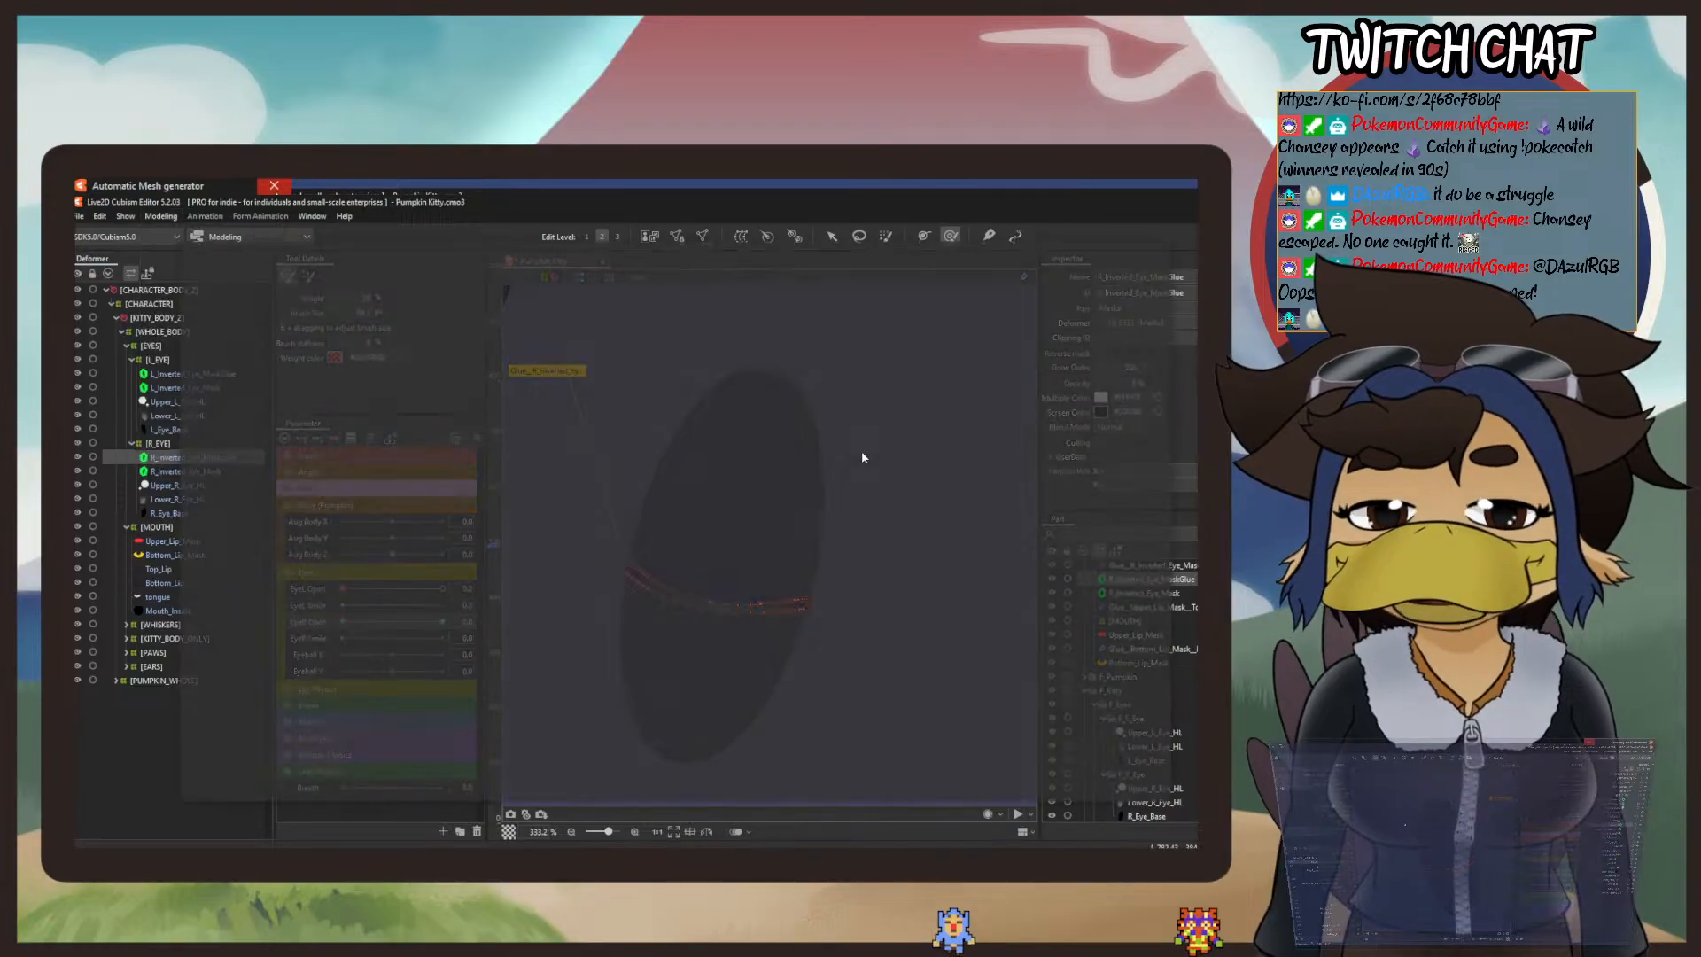
pyautogui.scroll(2, 1010, 479)
pyautogui.moveTo(1011, 476); pyautogui.dragTo(957, 522)
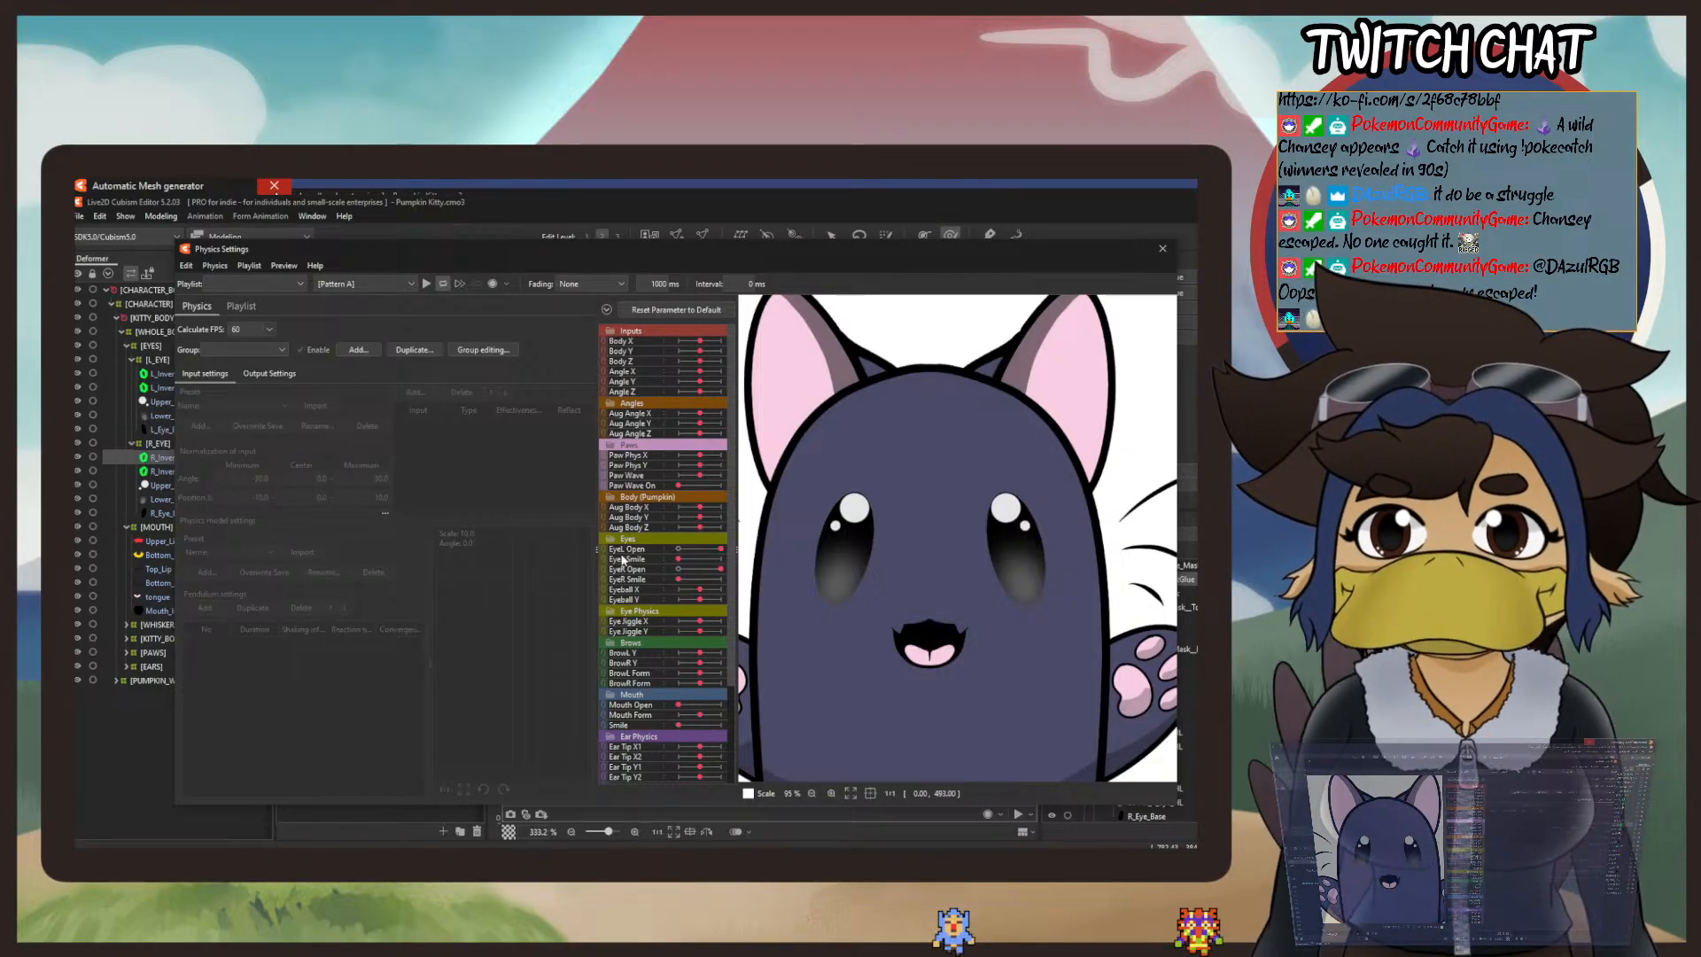
pyautogui.moveTo(722, 551); pyautogui.dragTo(623, 582)
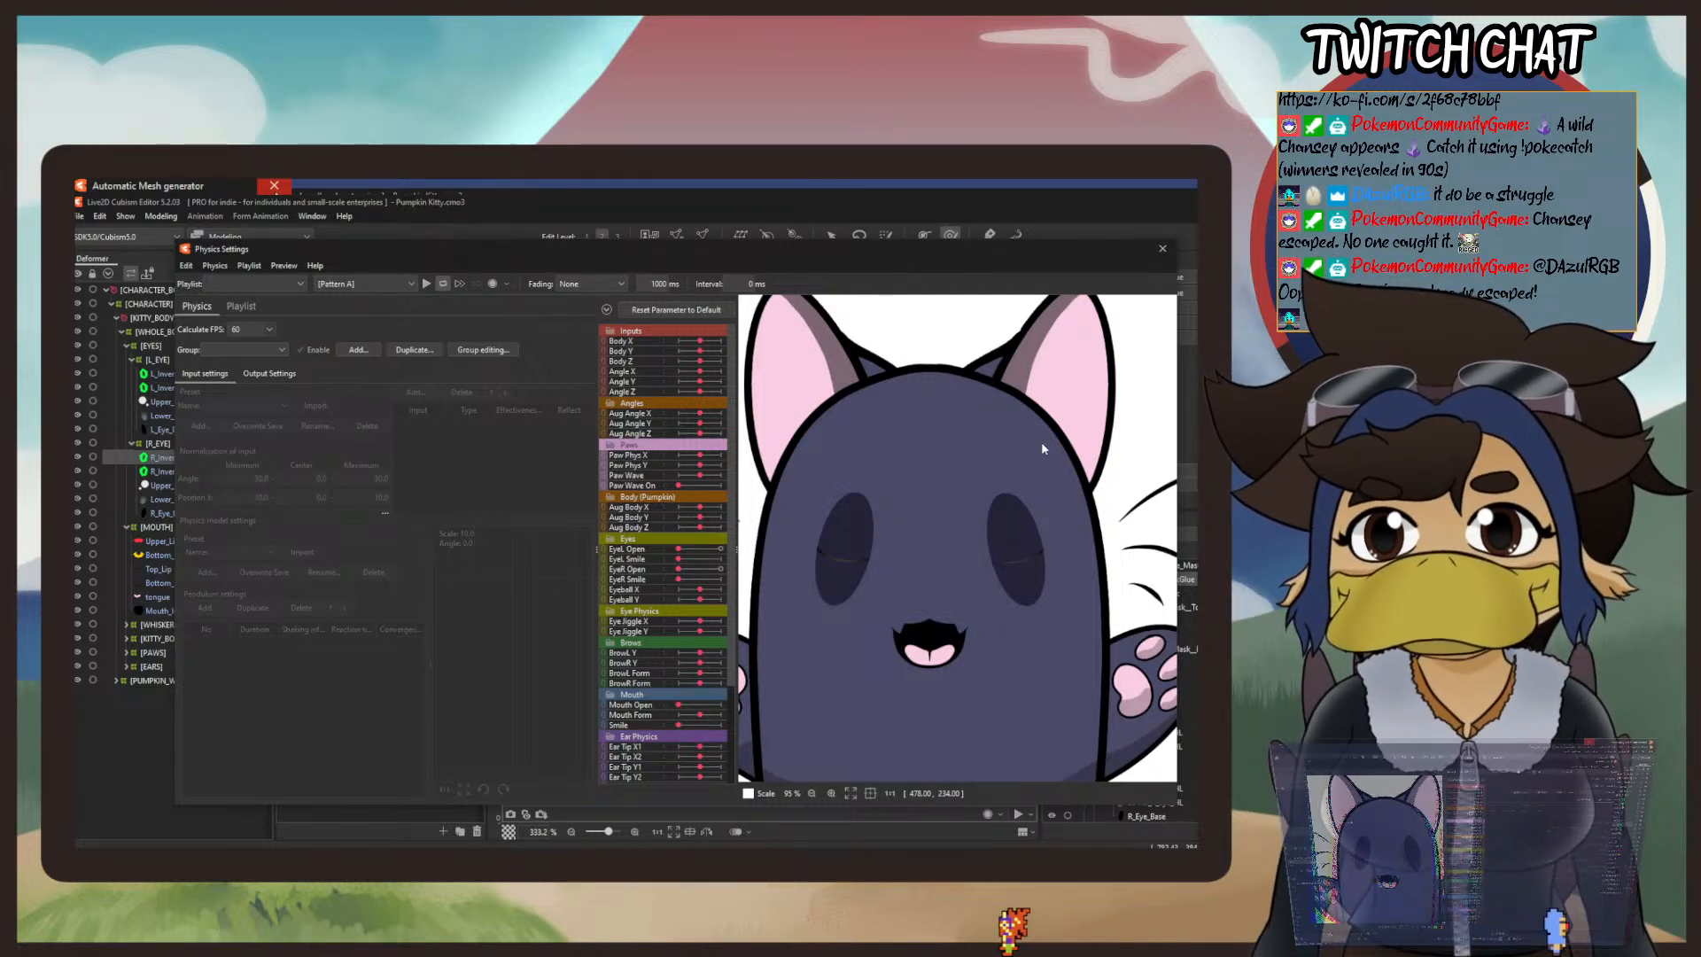
pyautogui.click(1163, 248)
# Step: Thin the right mask's strip further along its lower edge, both ends and middle with small deform brush strokes, keeping its sagging curve
pyautogui.click(644, 629)
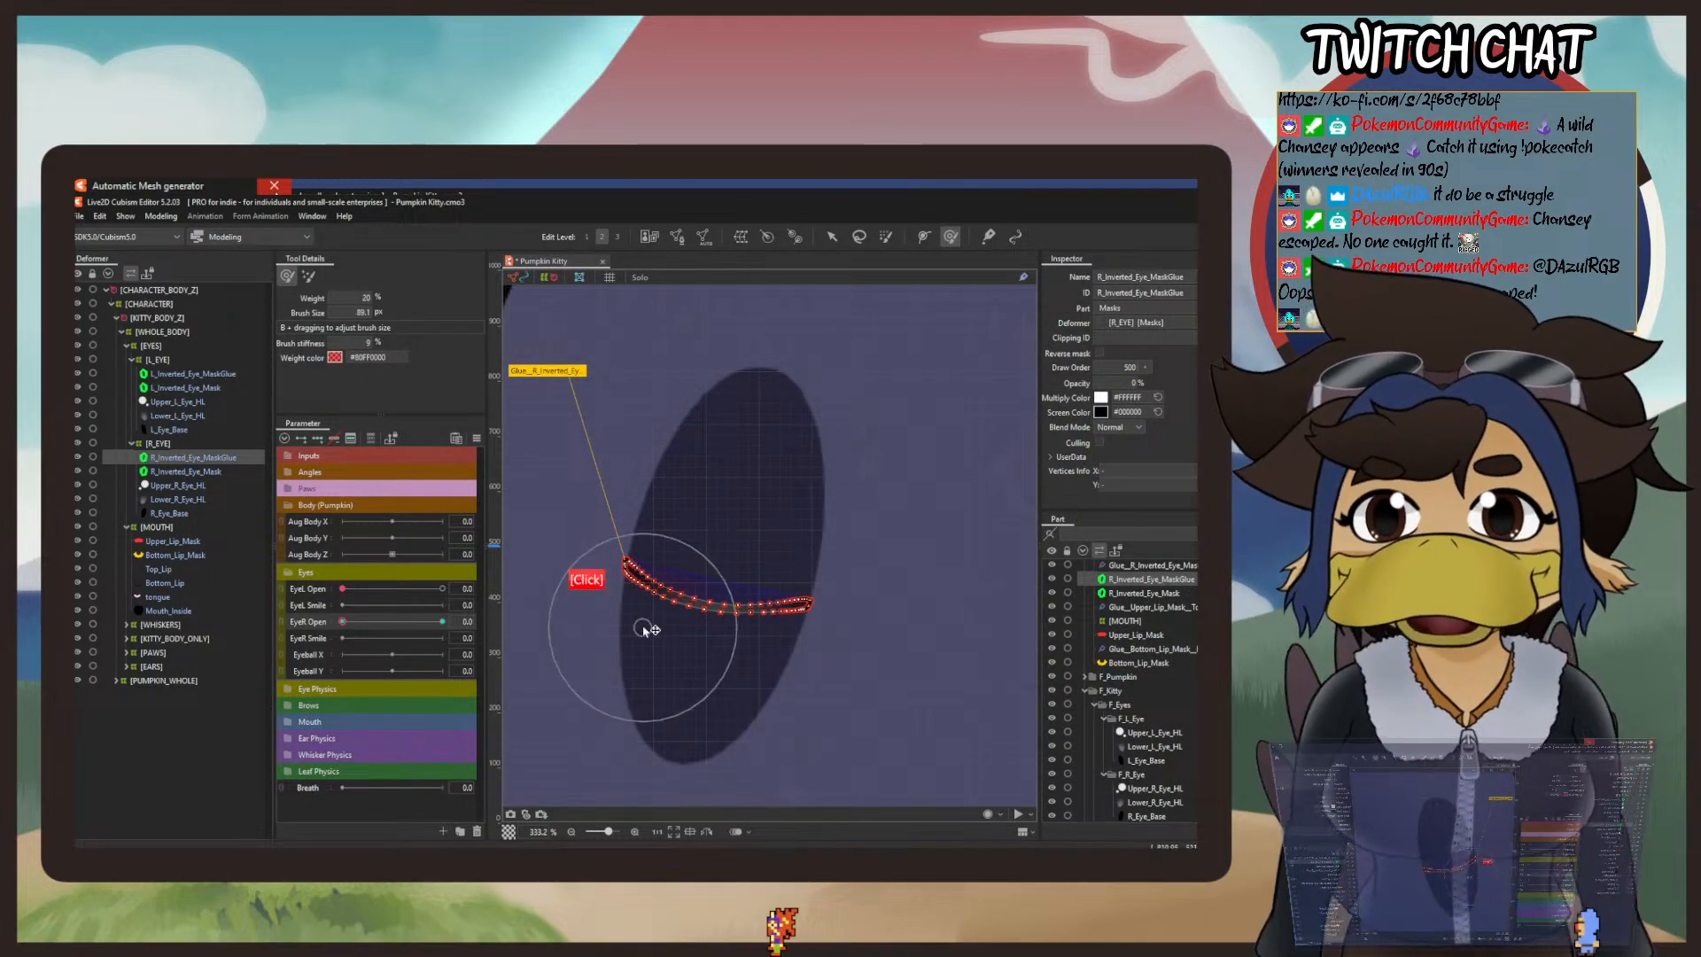
pyautogui.moveTo(644, 629)
pyautogui.mouseDown()
pyautogui.moveTo(649, 690)
pyautogui.moveTo(653, 643)
pyautogui.moveTo(638, 664)
pyautogui.moveTo(633, 628)
pyautogui.moveTo(596, 641)
pyautogui.moveTo(603, 603)
pyautogui.mouseUp()
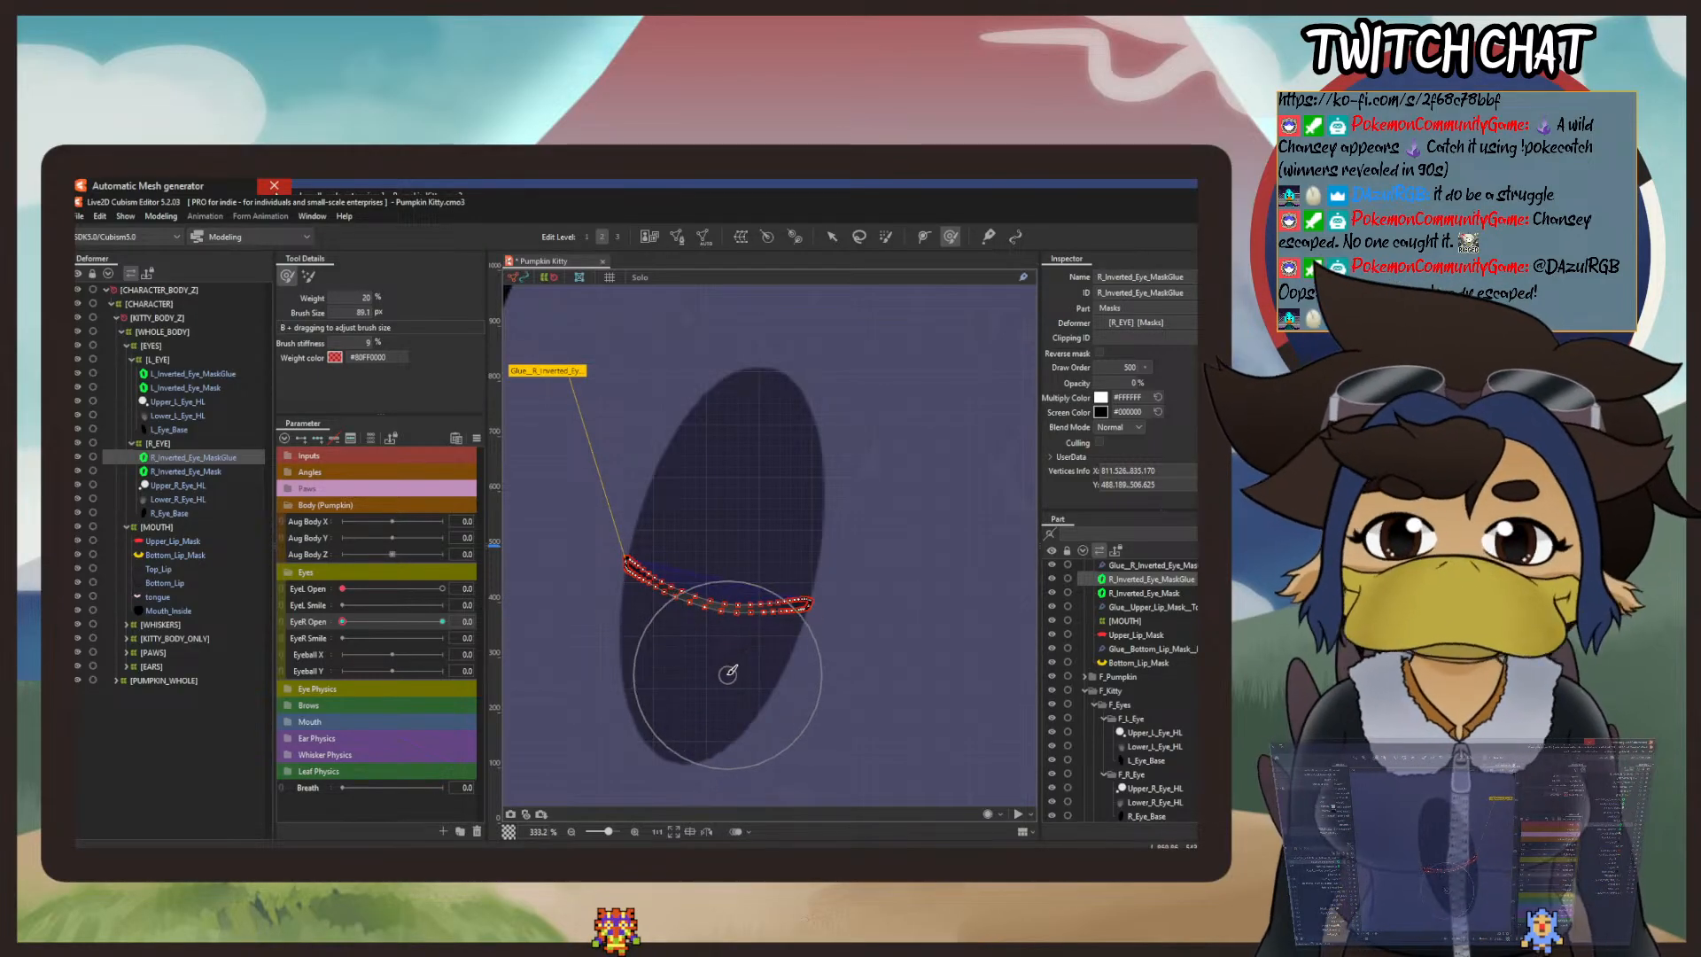
pyautogui.moveTo(727, 675)
pyautogui.mouseDown()
pyautogui.moveTo(796, 674)
pyautogui.moveTo(805, 653)
pyautogui.moveTo(821, 681)
pyautogui.moveTo(831, 642)
pyautogui.mouseUp()
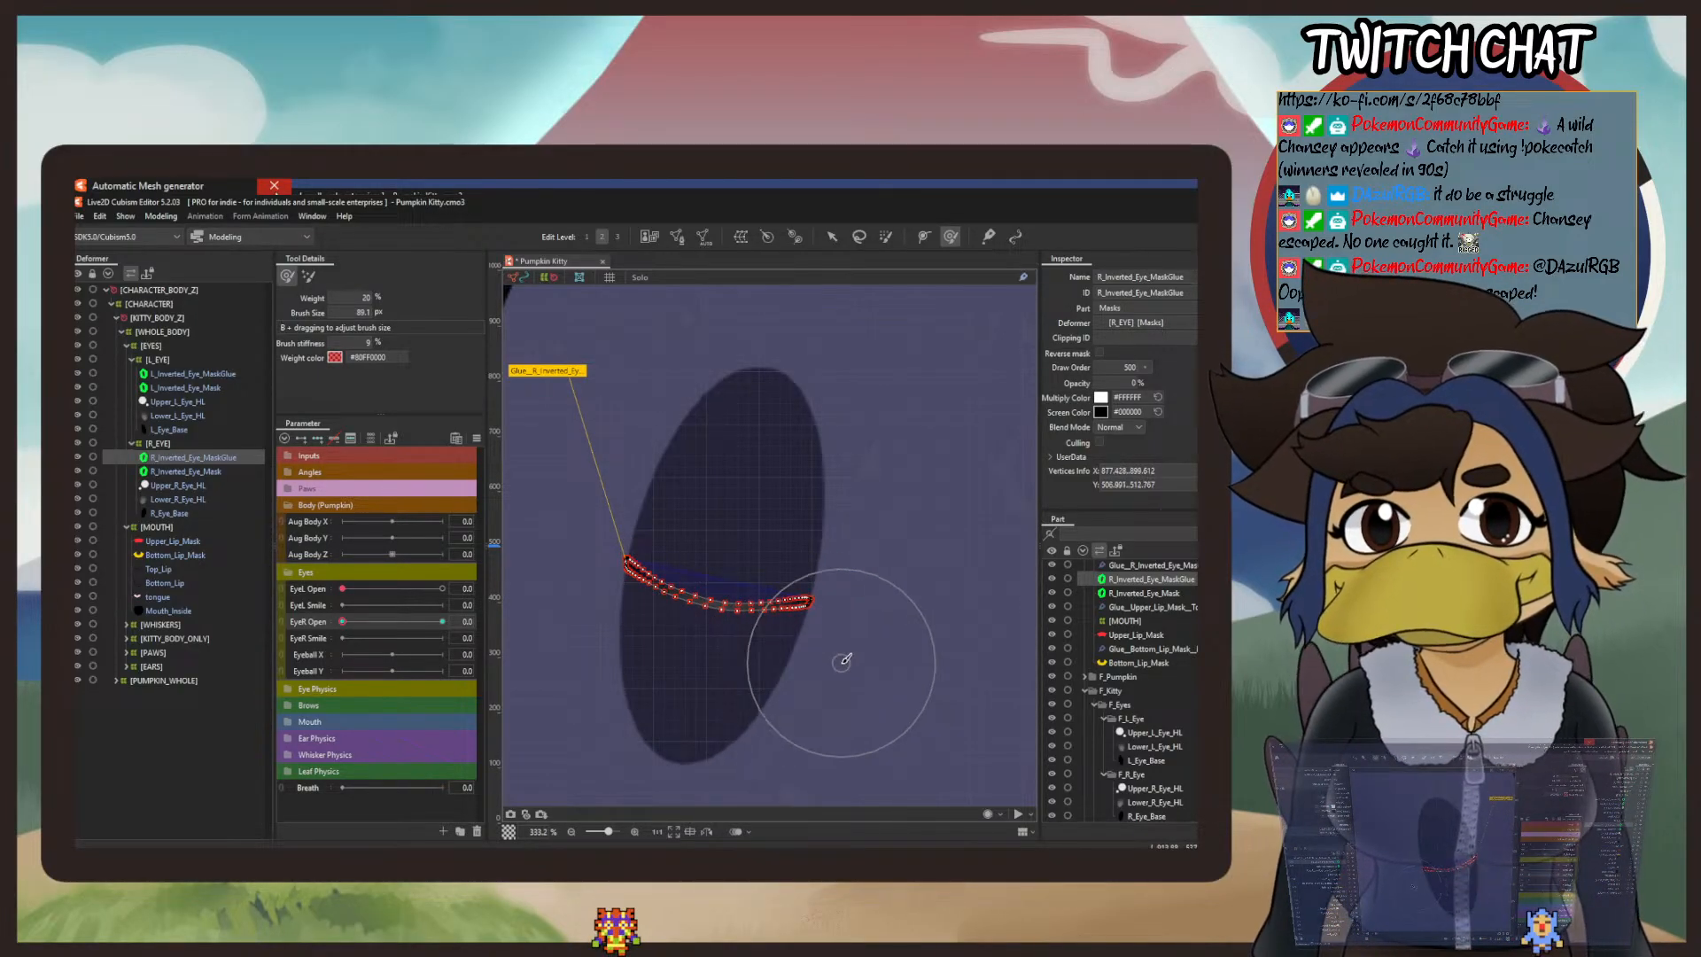
pyautogui.moveTo(833, 585)
pyautogui.mouseDown()
pyautogui.moveTo(815, 527)
pyautogui.moveTo(816, 559)
pyautogui.moveTo(764, 511)
pyautogui.moveTo(765, 533)
pyautogui.moveTo(691, 528)
pyautogui.moveTo(715, 531)
pyautogui.moveTo(703, 565)
pyautogui.moveTo(728, 539)
pyautogui.moveTo(724, 561)
pyautogui.moveTo(763, 585)
pyautogui.mouseUp()
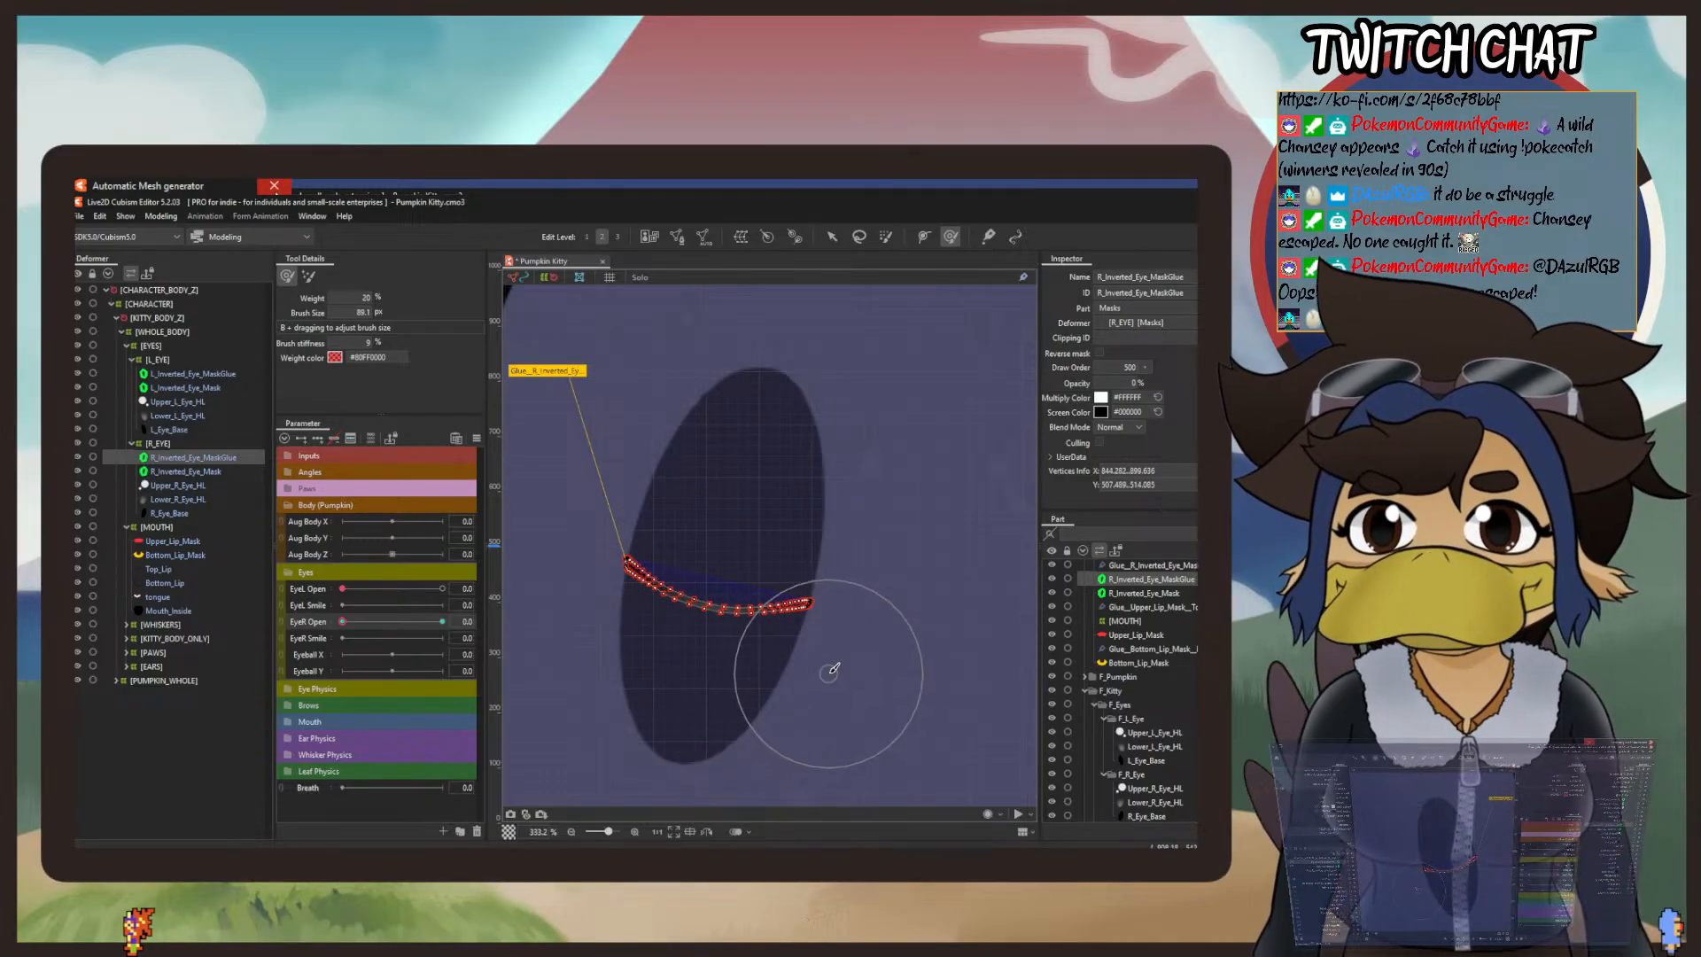
pyautogui.moveTo(572, 645)
pyautogui.mouseDown()
pyautogui.moveTo(572, 616)
pyautogui.moveTo(612, 614)
pyautogui.moveTo(576, 591)
pyautogui.mouseUp()
pyautogui.moveTo(702, 534); pyautogui.dragTo(664, 536)
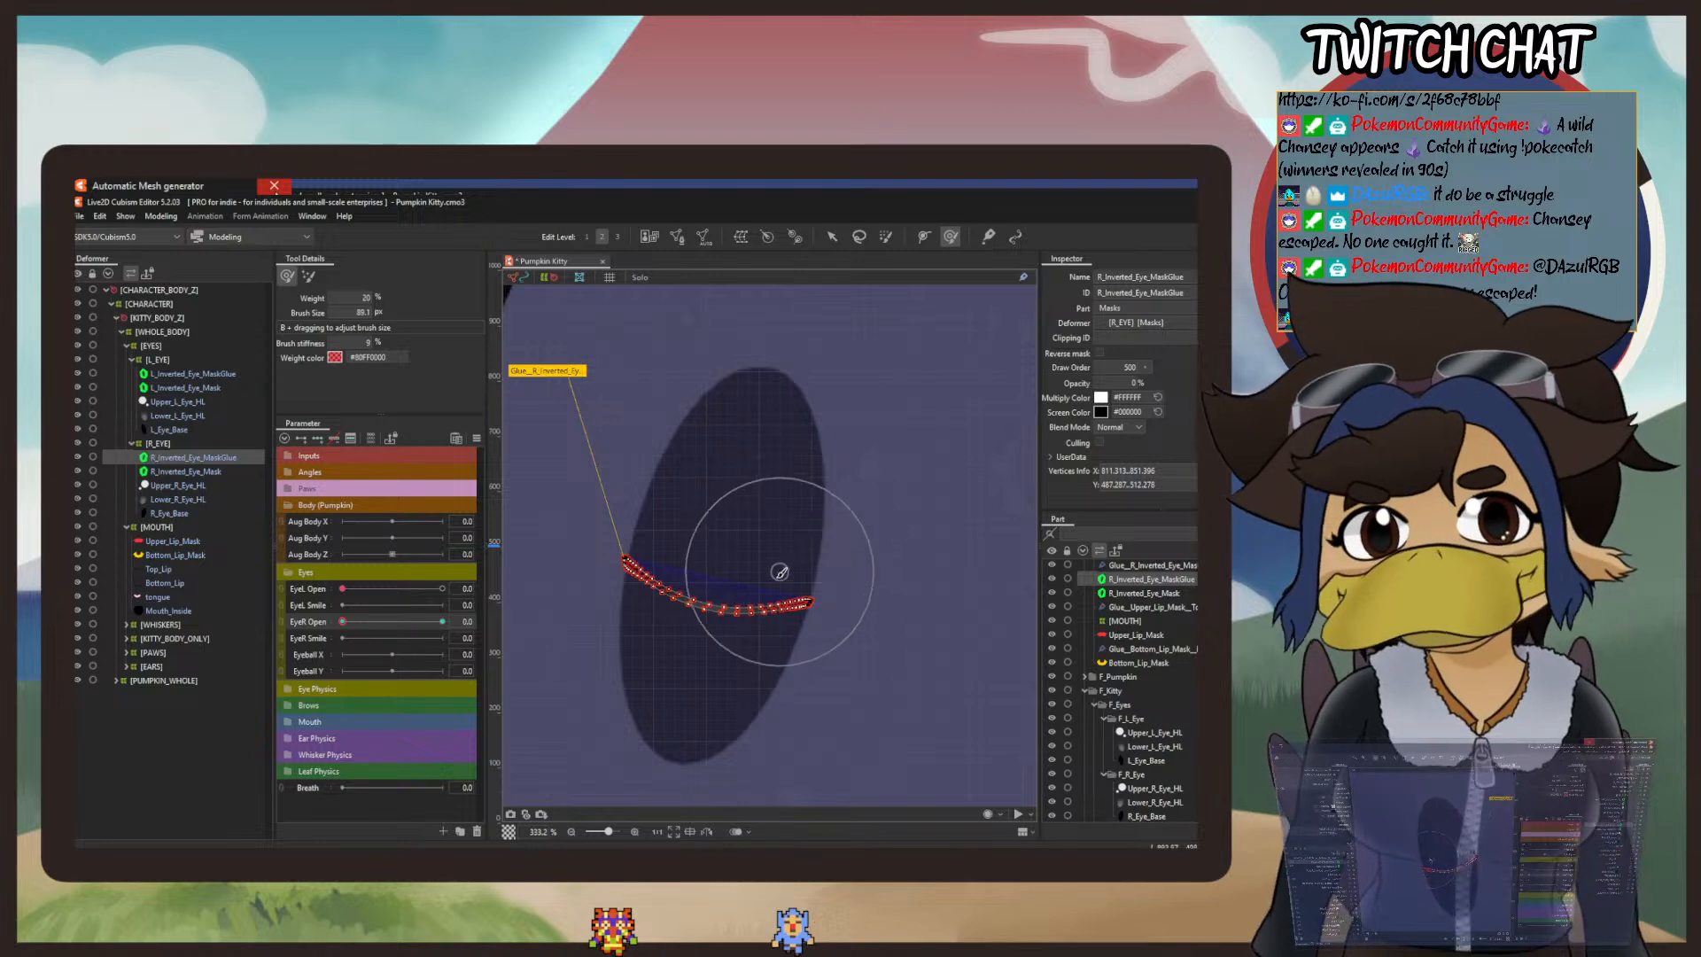
# Step: Thin the middle of the right mask's strip, brushing its lower edge up and upper edge down, and compare it with the left eye's line
pyautogui.scroll(-3, 868, 547)
pyautogui.moveTo(888, 550); pyautogui.dragTo(695, 550)
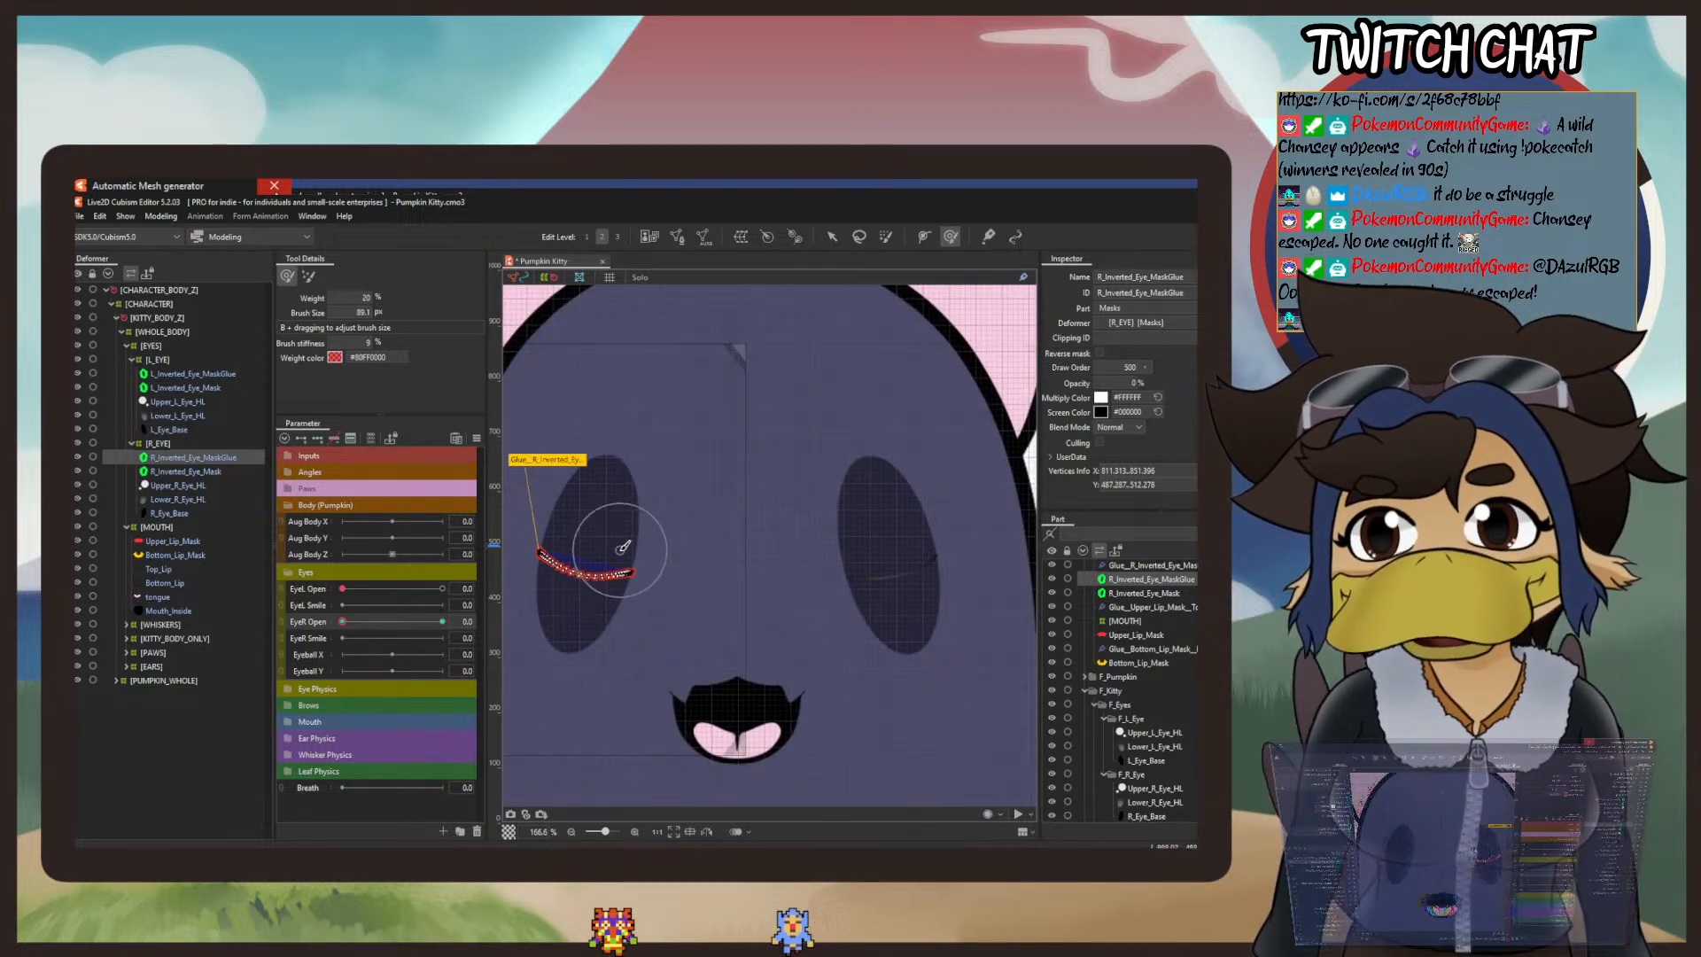
pyautogui.scroll(4, 624, 549)
pyautogui.moveTo(820, 539); pyautogui.dragTo(388, 506)
pyautogui.moveTo(673, 557); pyautogui.dragTo(1212, 549)
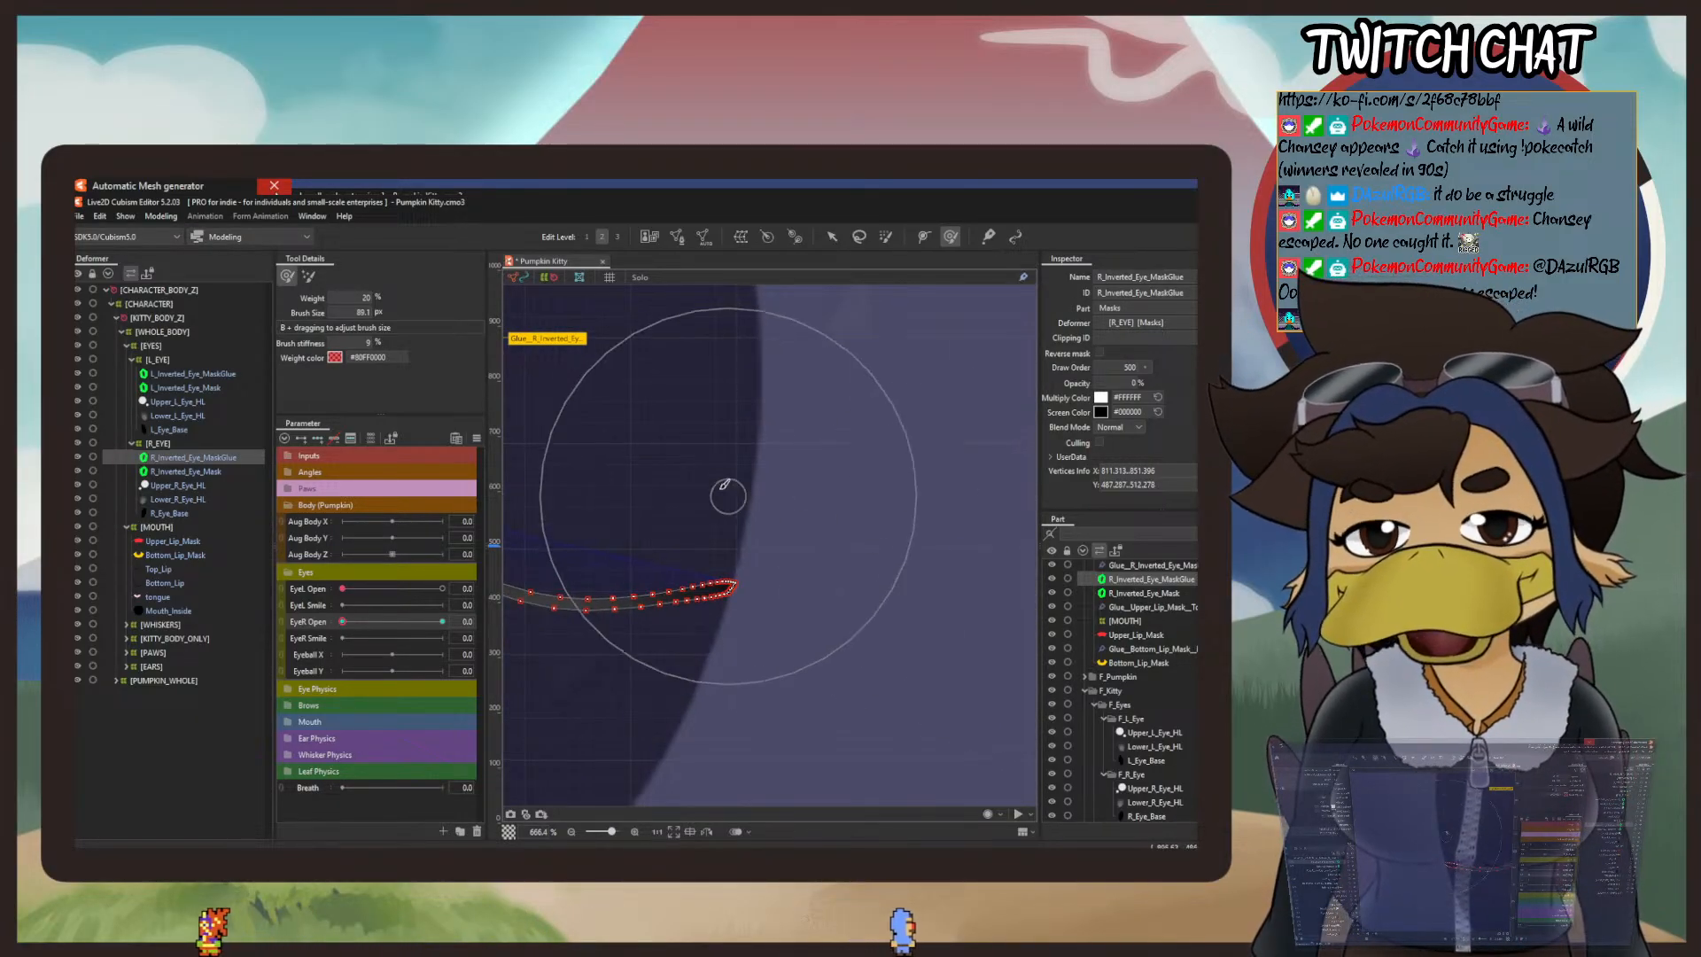
pyautogui.moveTo(695, 425)
pyautogui.mouseDown()
pyautogui.moveTo(668, 601)
pyautogui.moveTo(694, 666)
pyautogui.moveTo(939, 653)
pyautogui.mouseUp()
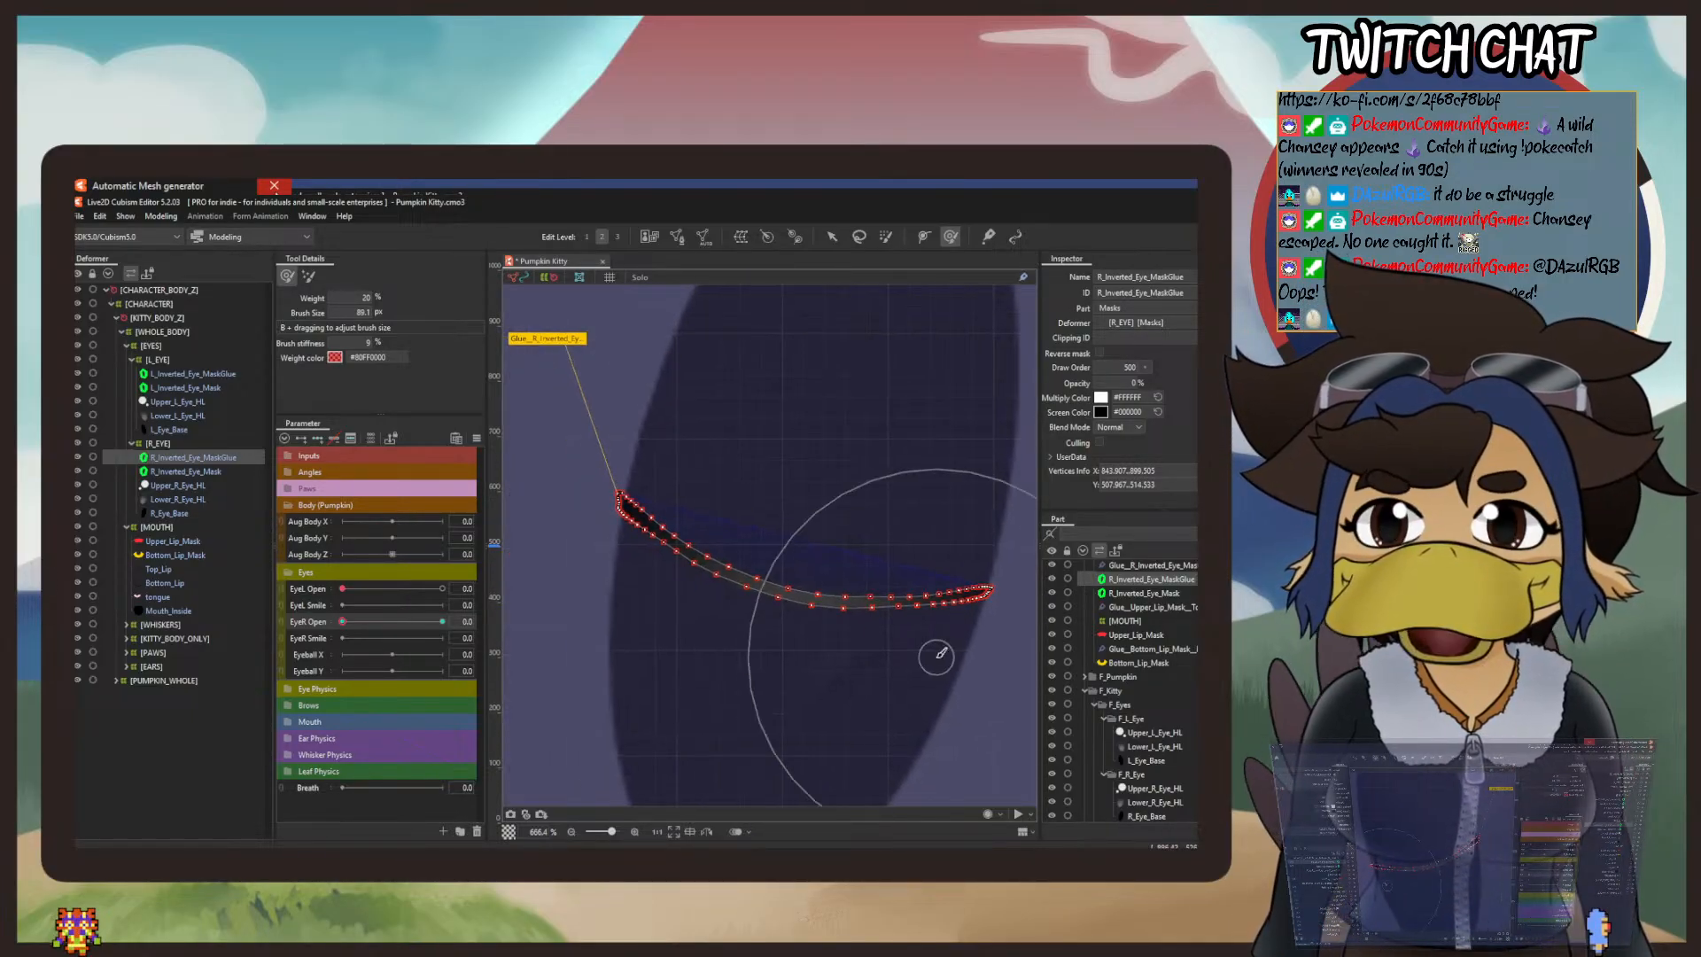
pyautogui.moveTo(758, 745); pyautogui.dragTo(759, 679)
pyautogui.moveTo(810, 746); pyautogui.dragTo(810, 704)
pyautogui.moveTo(827, 538)
pyautogui.mouseDown()
pyautogui.moveTo(817, 496)
pyautogui.moveTo(813, 580)
pyautogui.mouseUp()
pyautogui.scroll(-2, 816, 571)
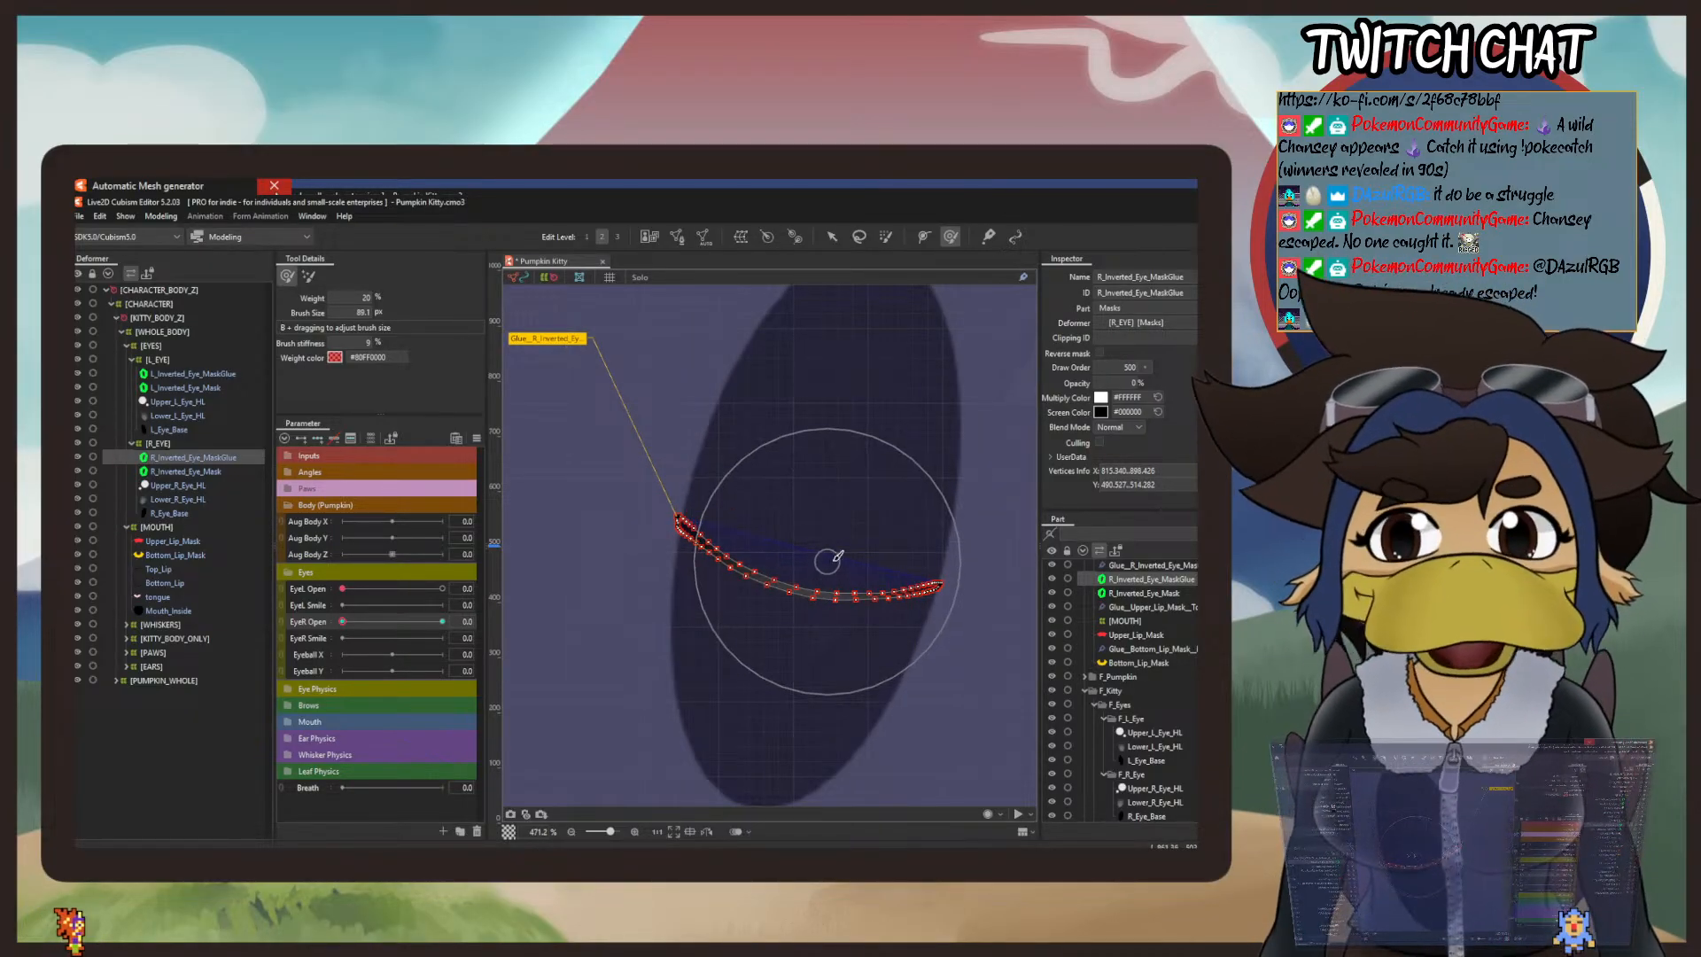
pyautogui.moveTo(968, 559); pyautogui.dragTo(539, 486)
pyautogui.scroll(-3, 691, 481)
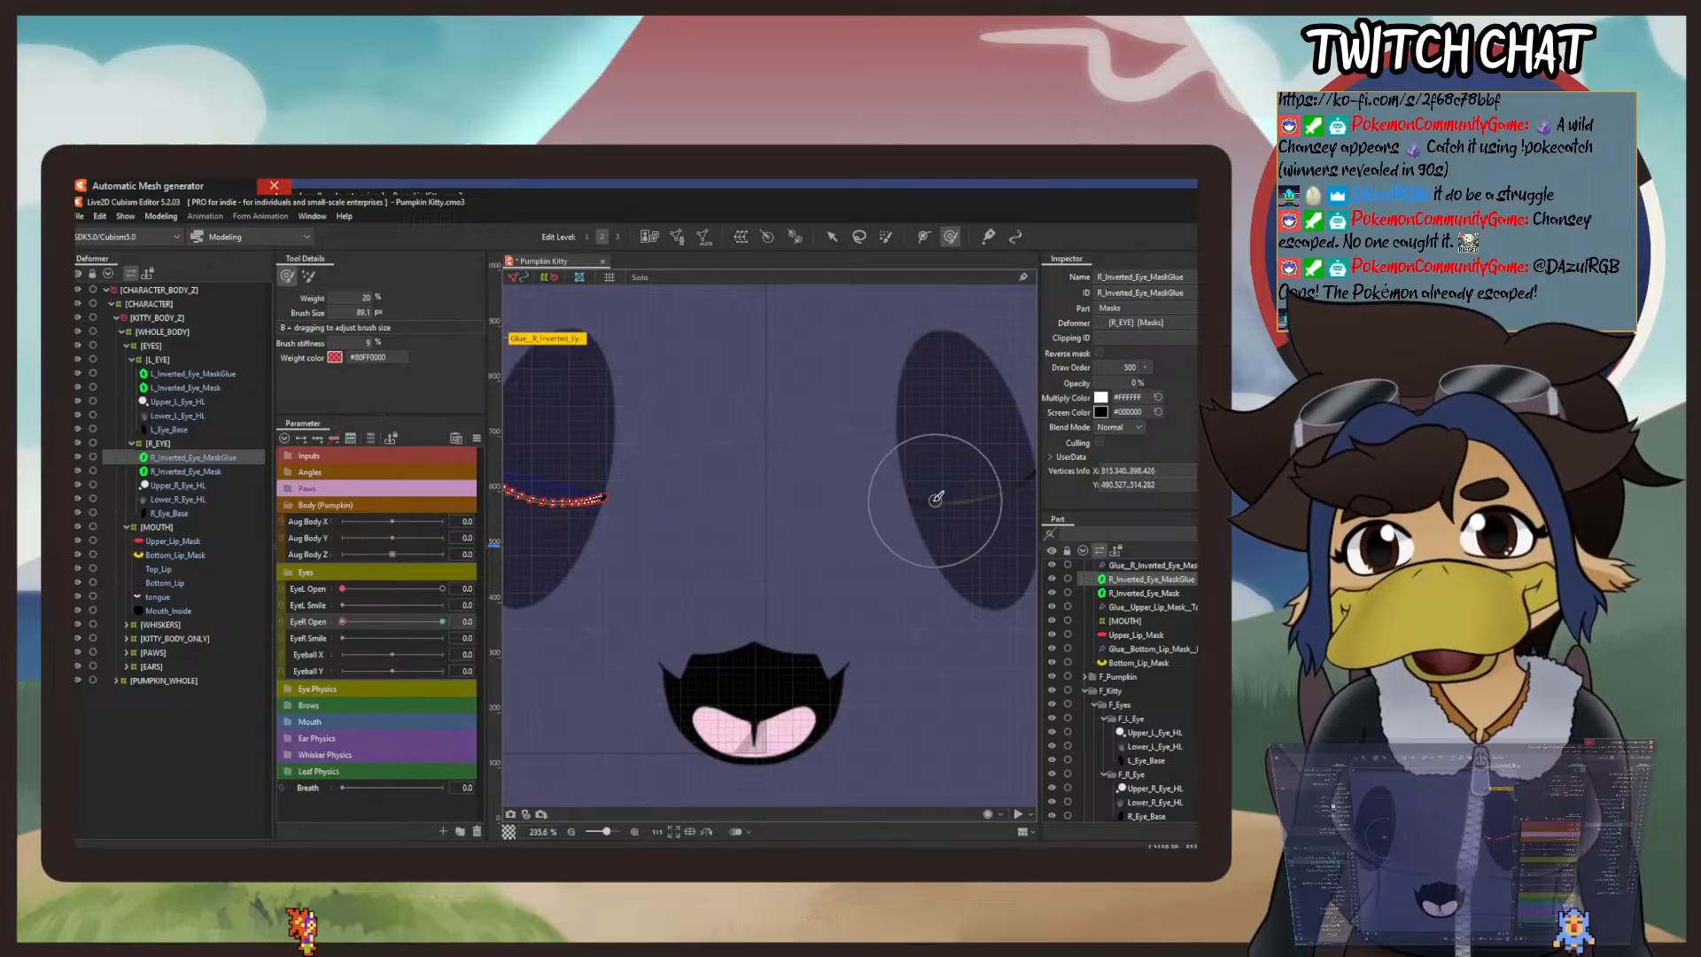
pyautogui.moveTo(749, 490); pyautogui.dragTo(779, 596)
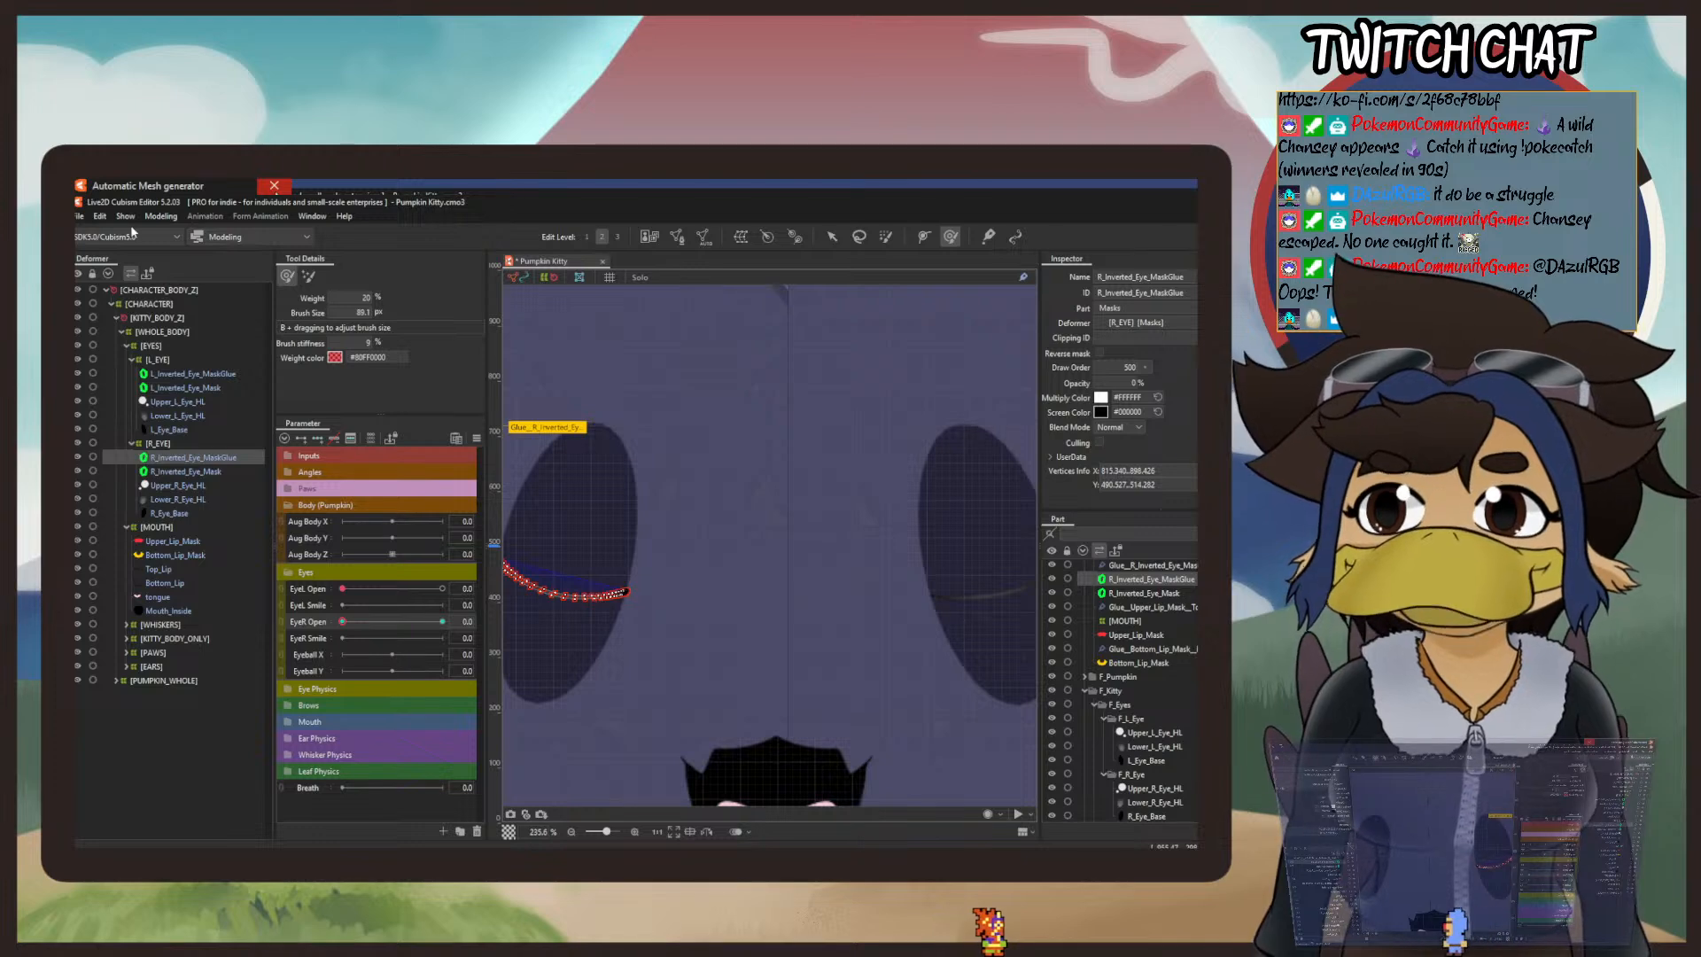
# Step: Lower EyeL Open and EyeR Open fully in the Physics Settings preview and inspect both closed-eye lines up close
pyautogui.click(162, 216)
pyautogui.click(221, 498)
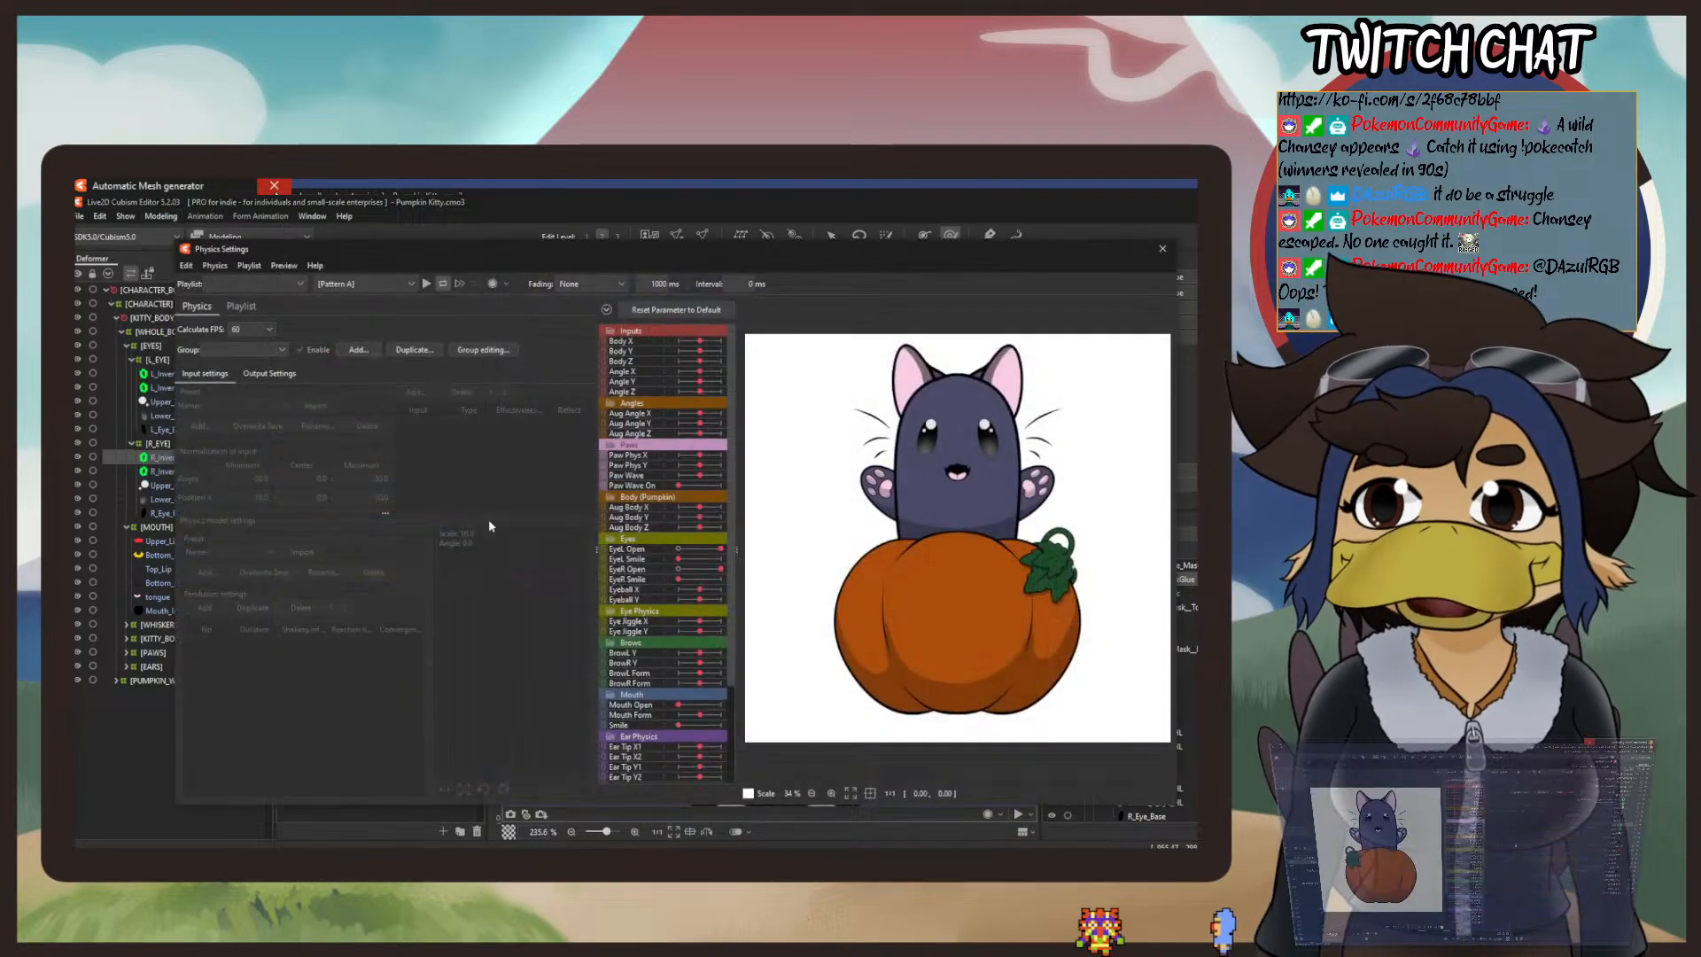
pyautogui.scroll(1, 993, 415)
pyautogui.scroll(2, 983, 538)
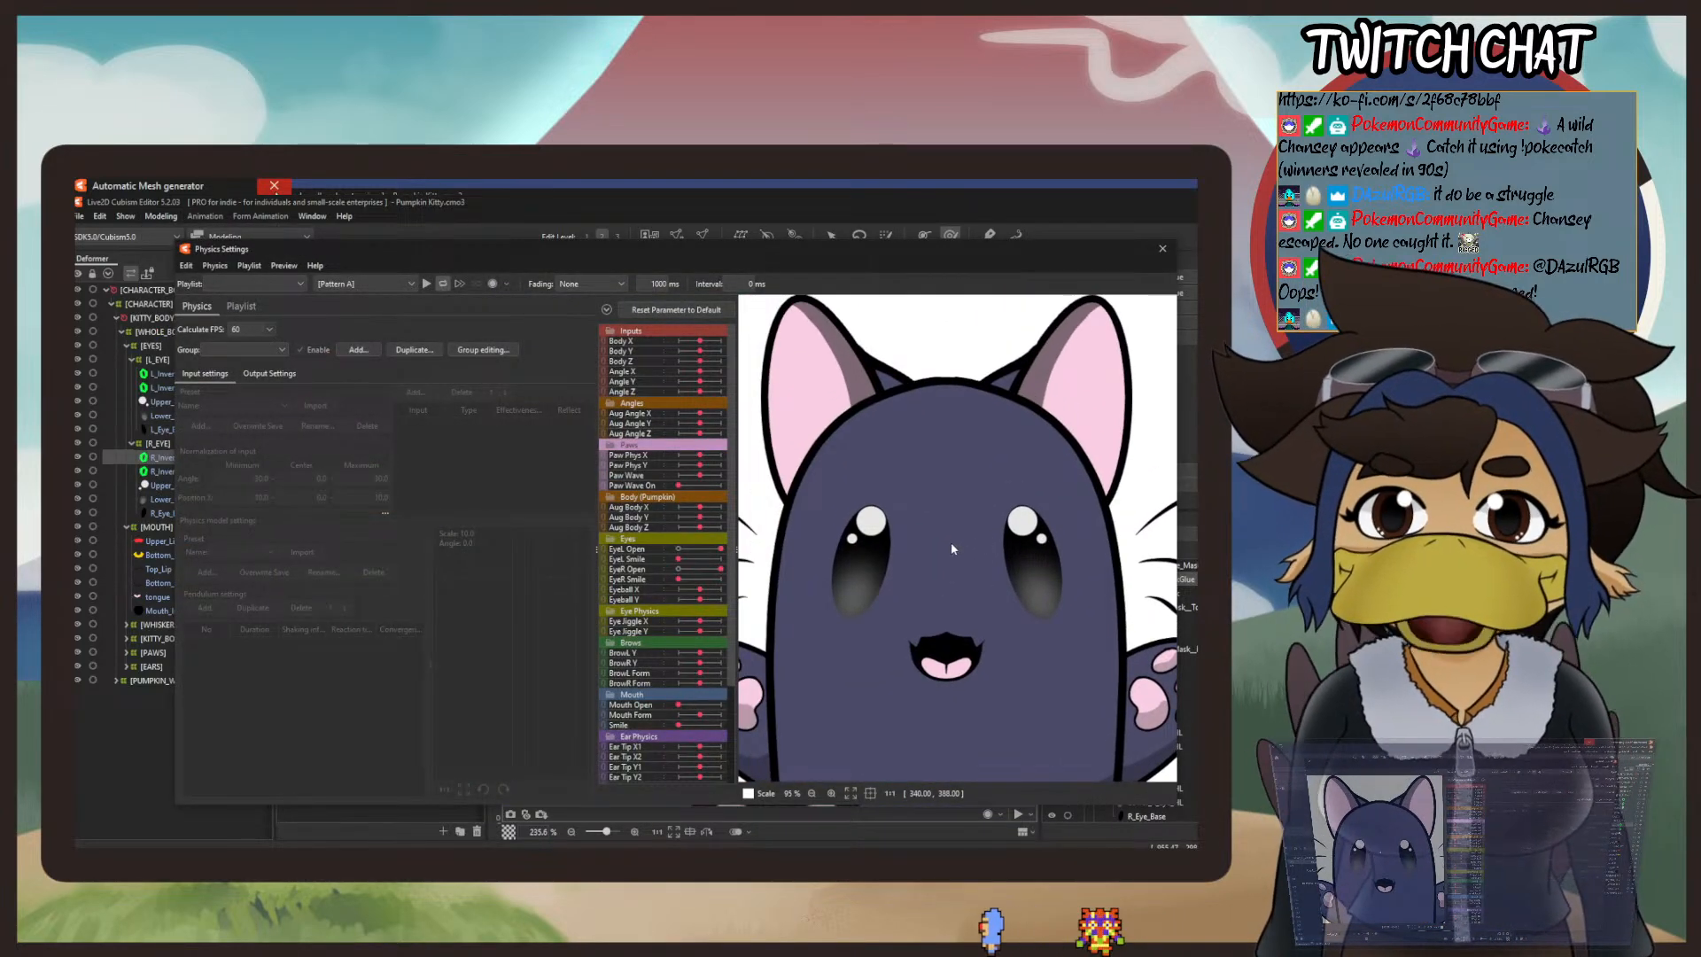
pyautogui.scroll(1, 953, 558)
pyautogui.scroll(1, 953, 556)
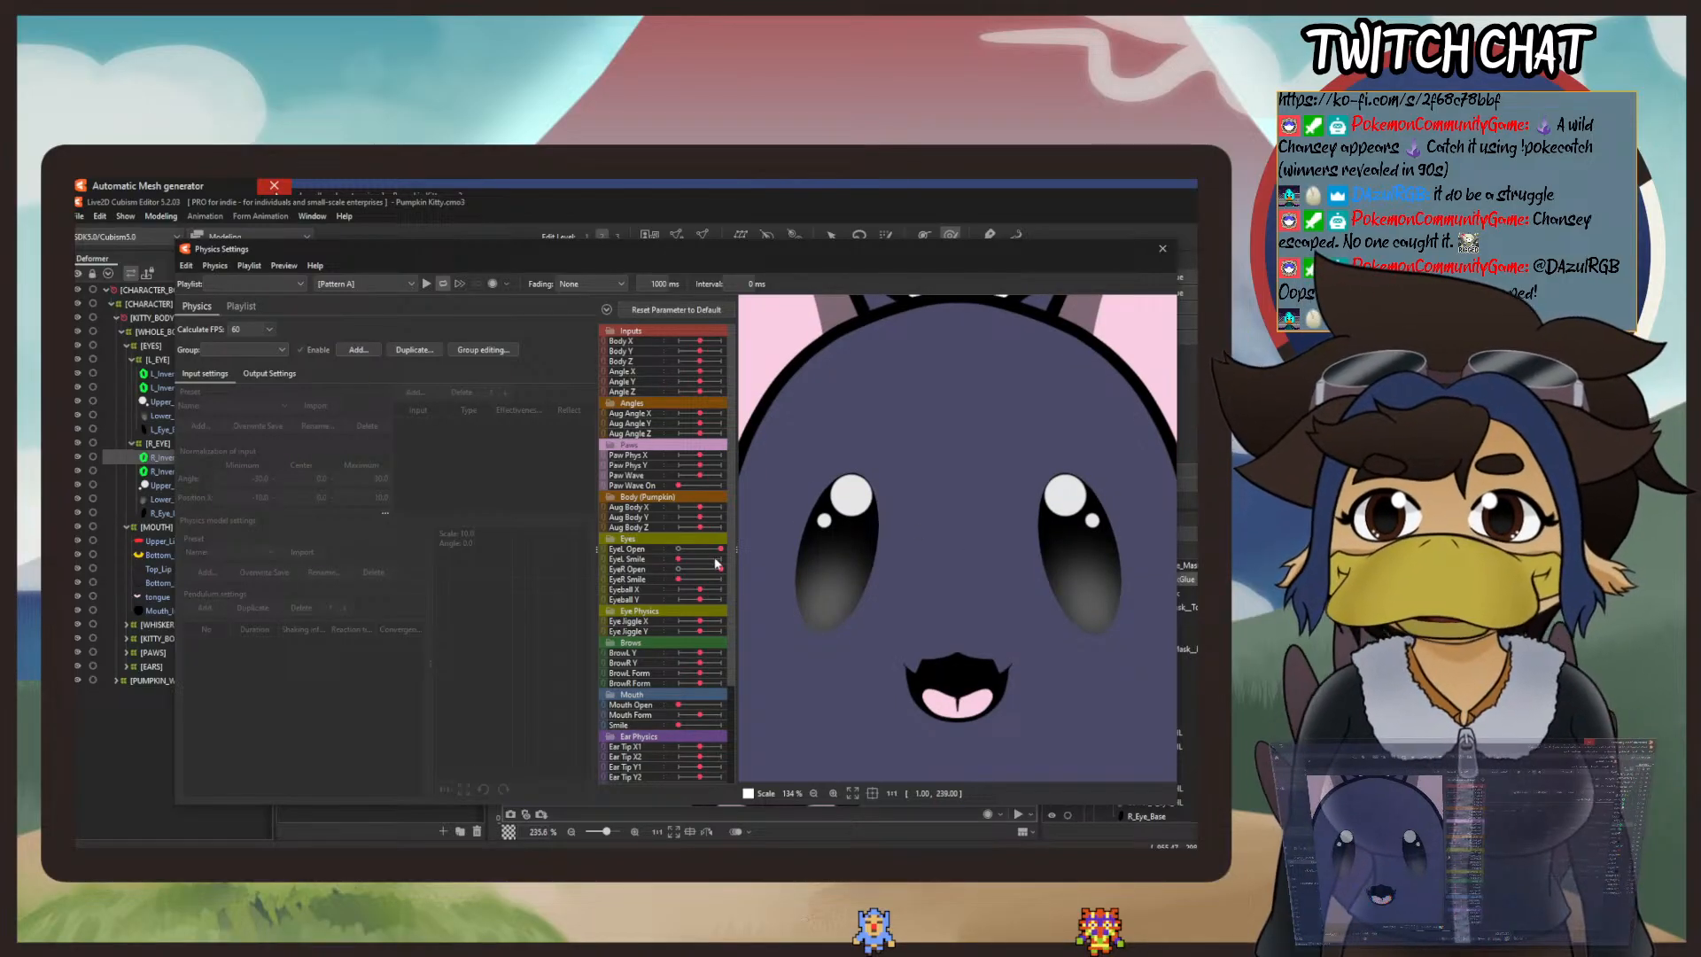
pyautogui.moveTo(720, 550); pyautogui.dragTo(598, 549)
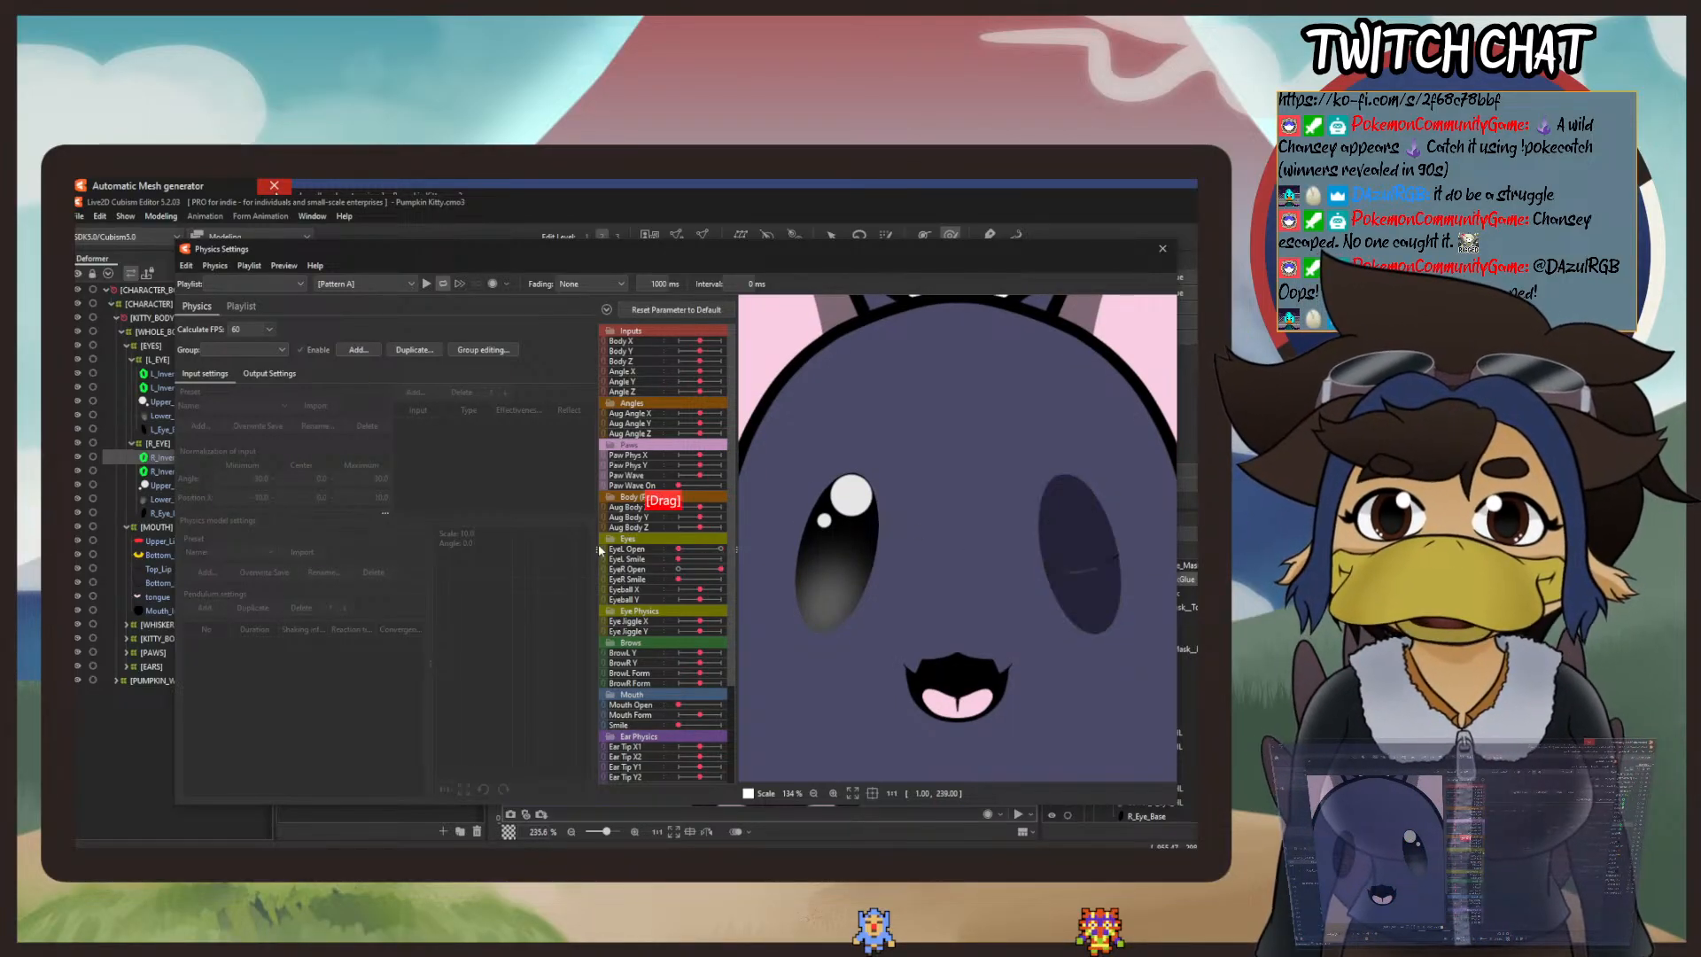
pyautogui.moveTo(721, 570); pyautogui.dragTo(618, 577)
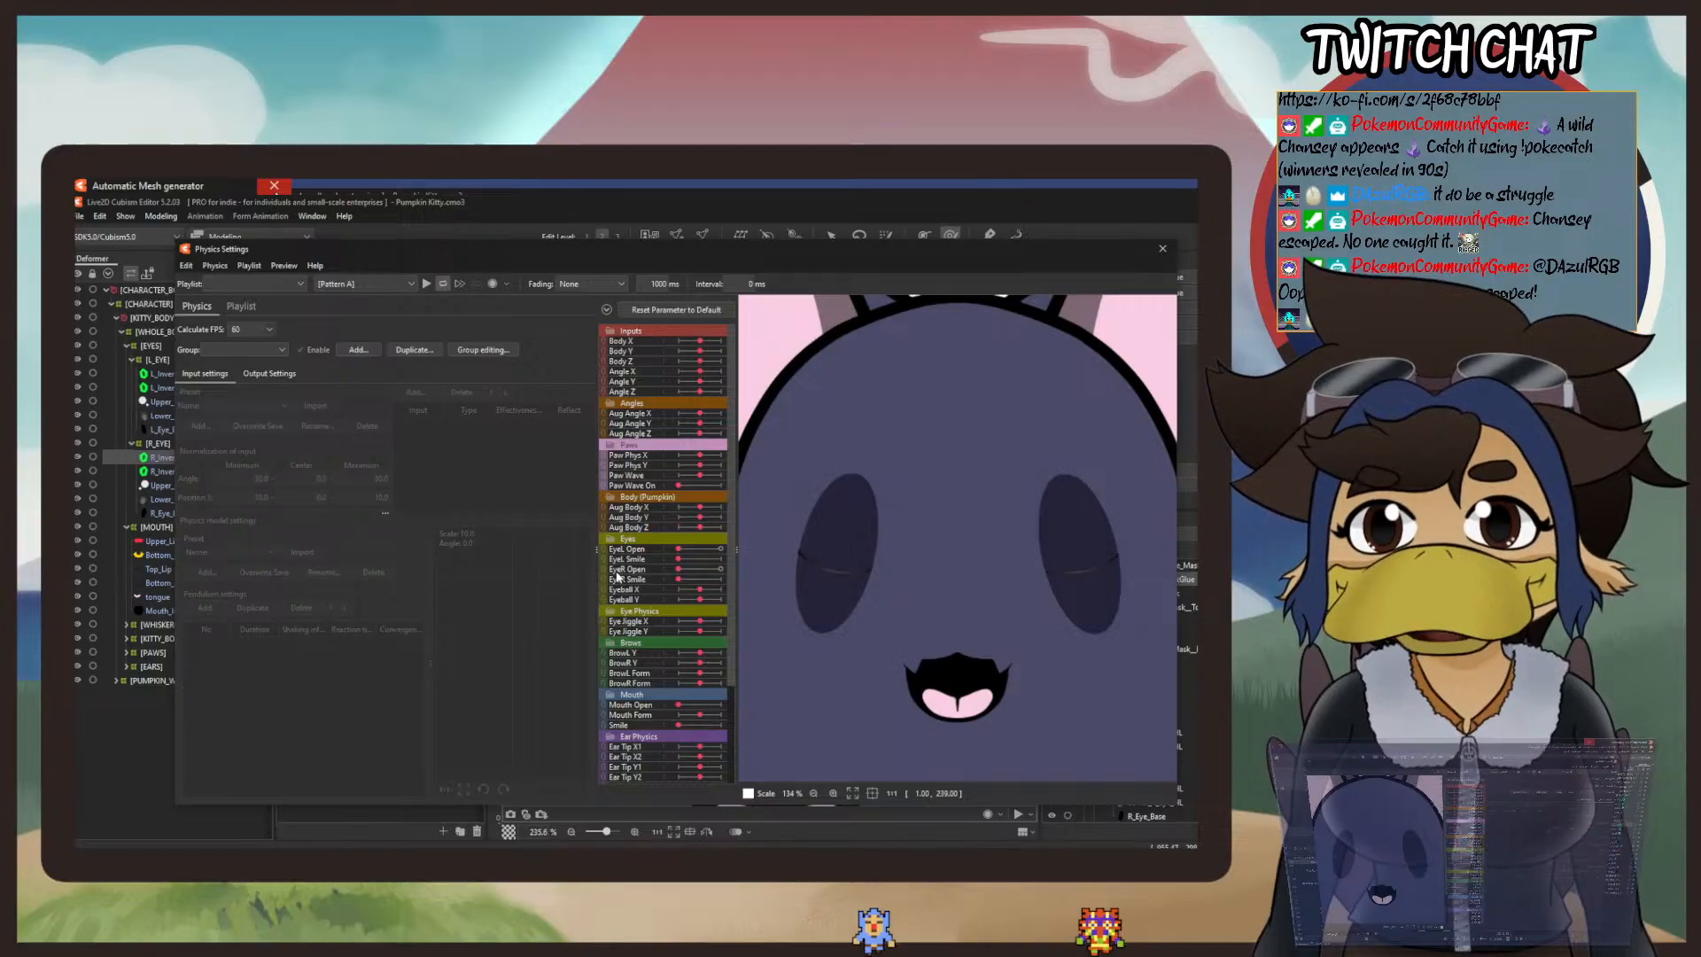
pyautogui.scroll(3, 927, 587)
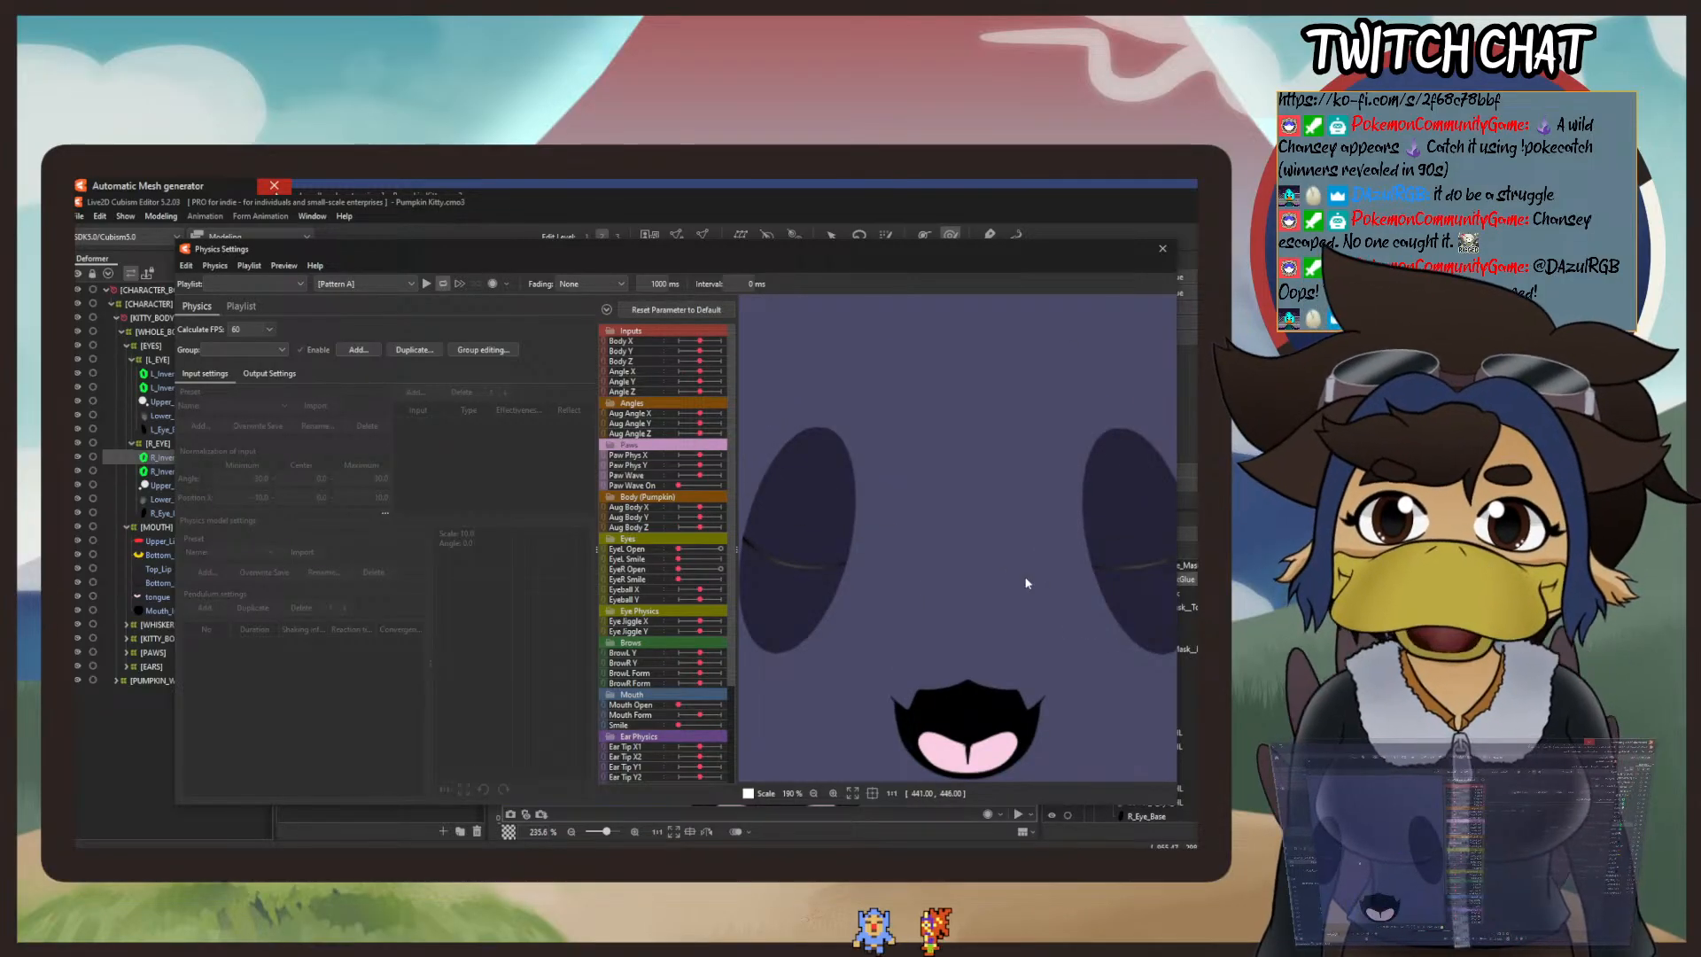
pyautogui.scroll(1, 986, 580)
pyautogui.moveTo(990, 582); pyautogui.dragTo(1030, 567)
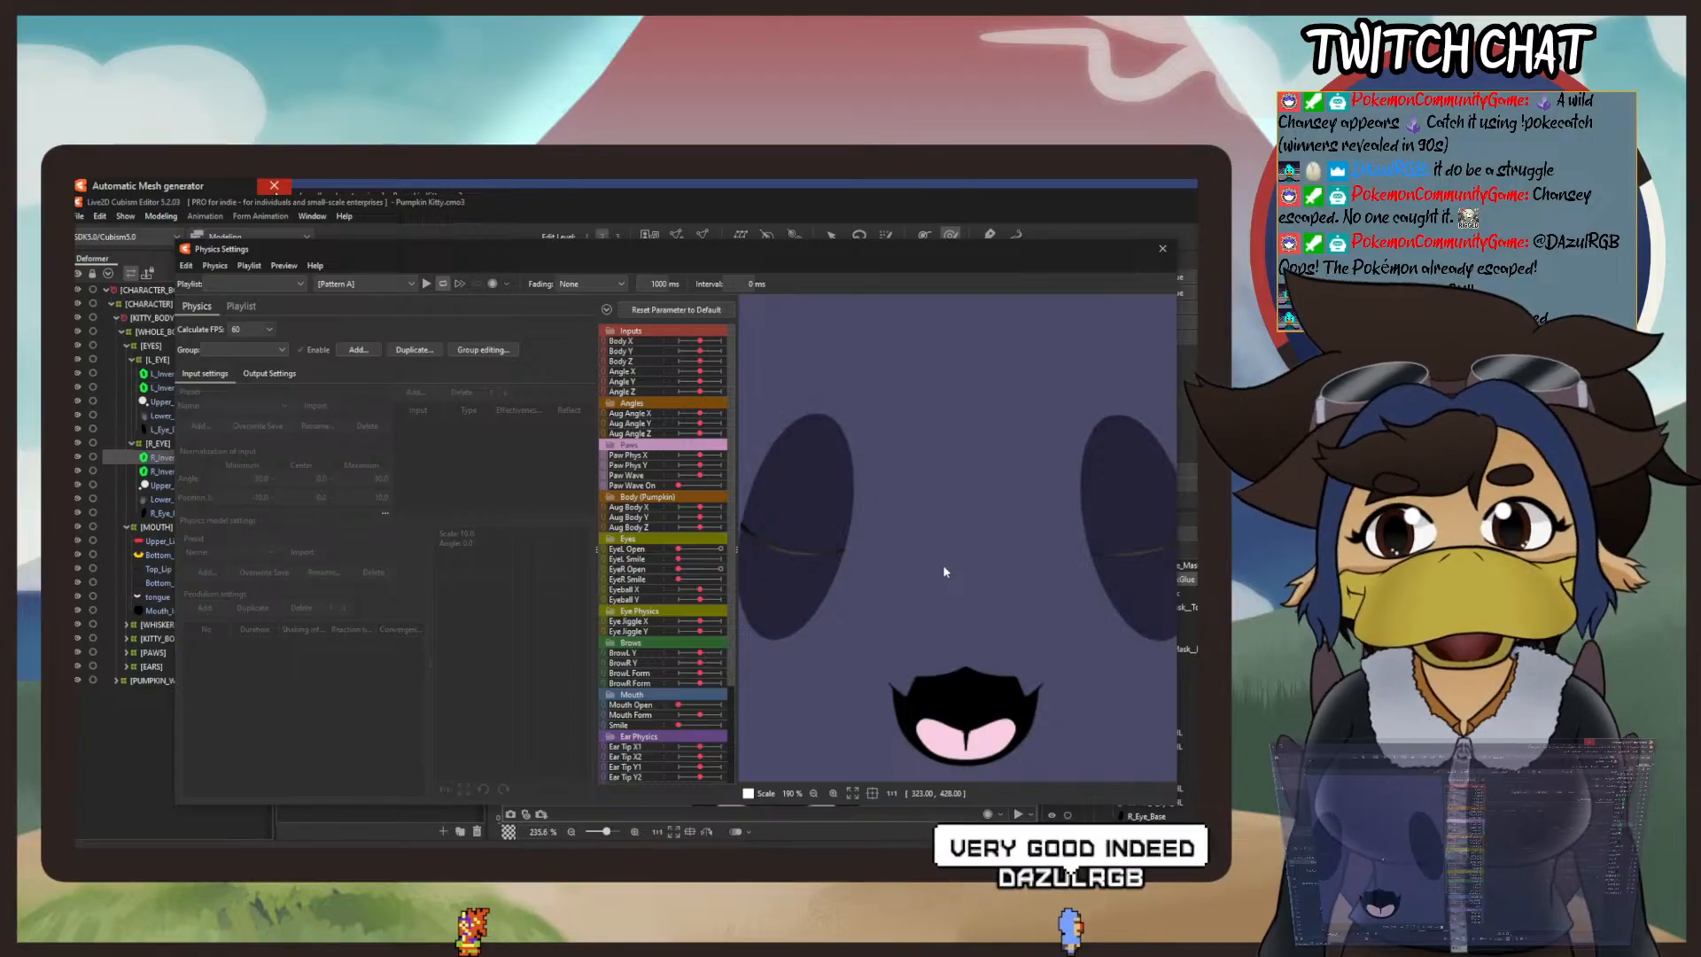
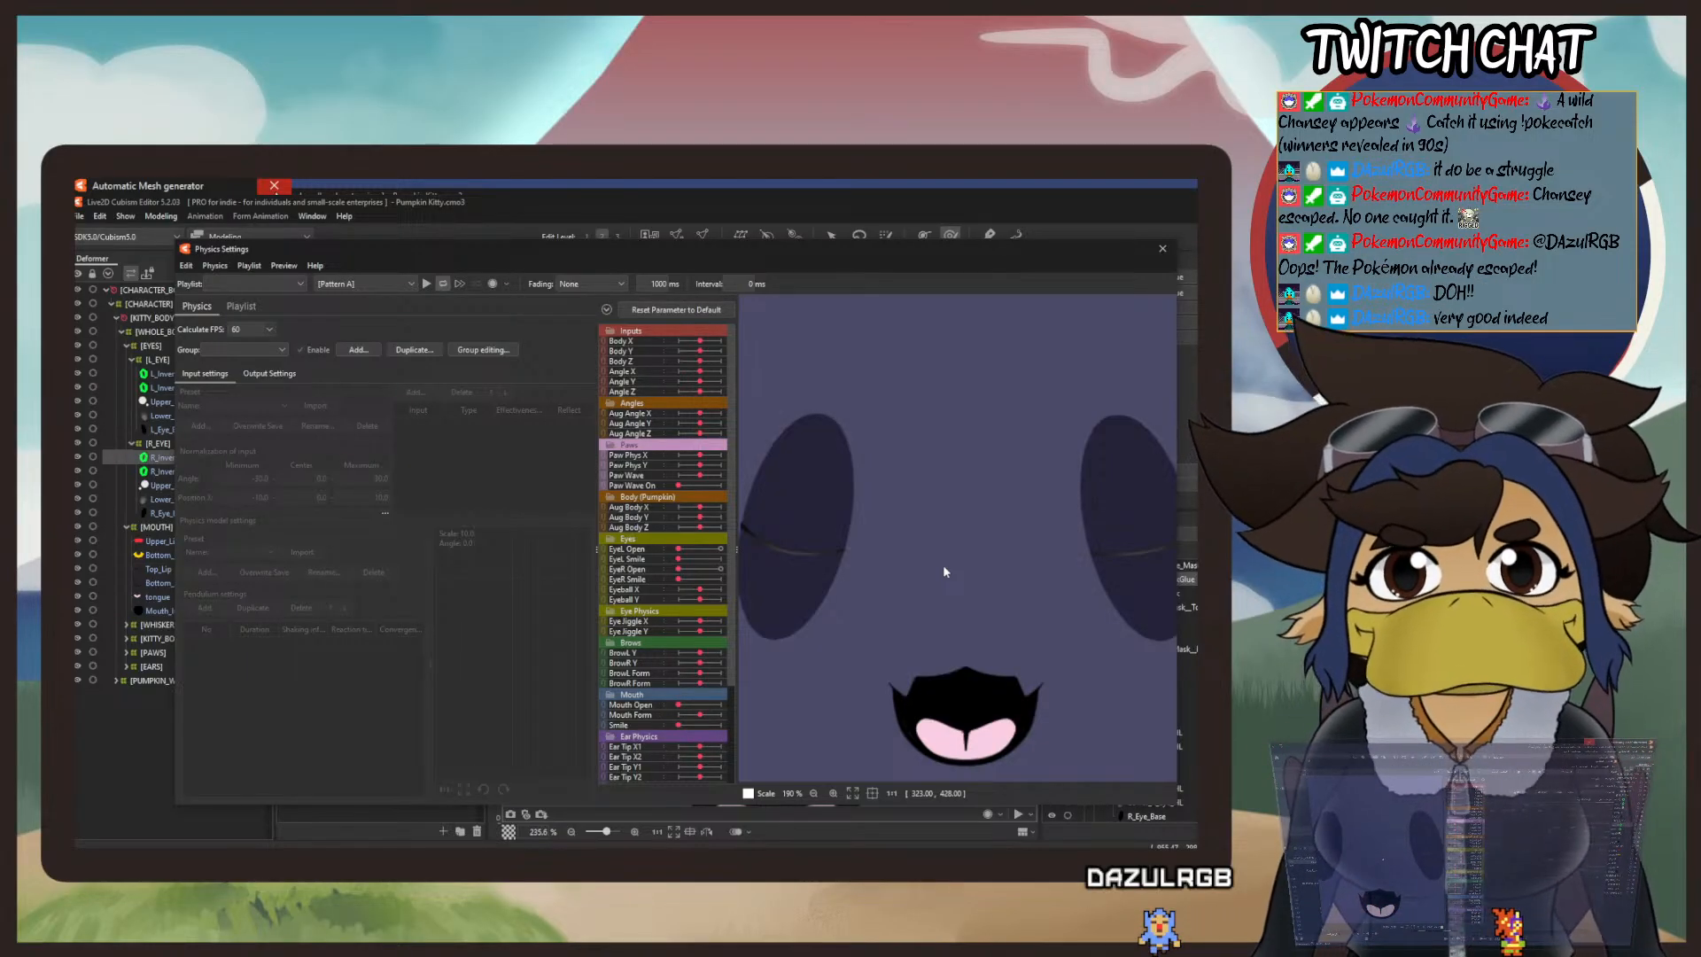
# Step: Deepen the sag in the middle of the left mask glue strip with a small deform brush stroke
pyautogui.scroll(-3, 943, 564)
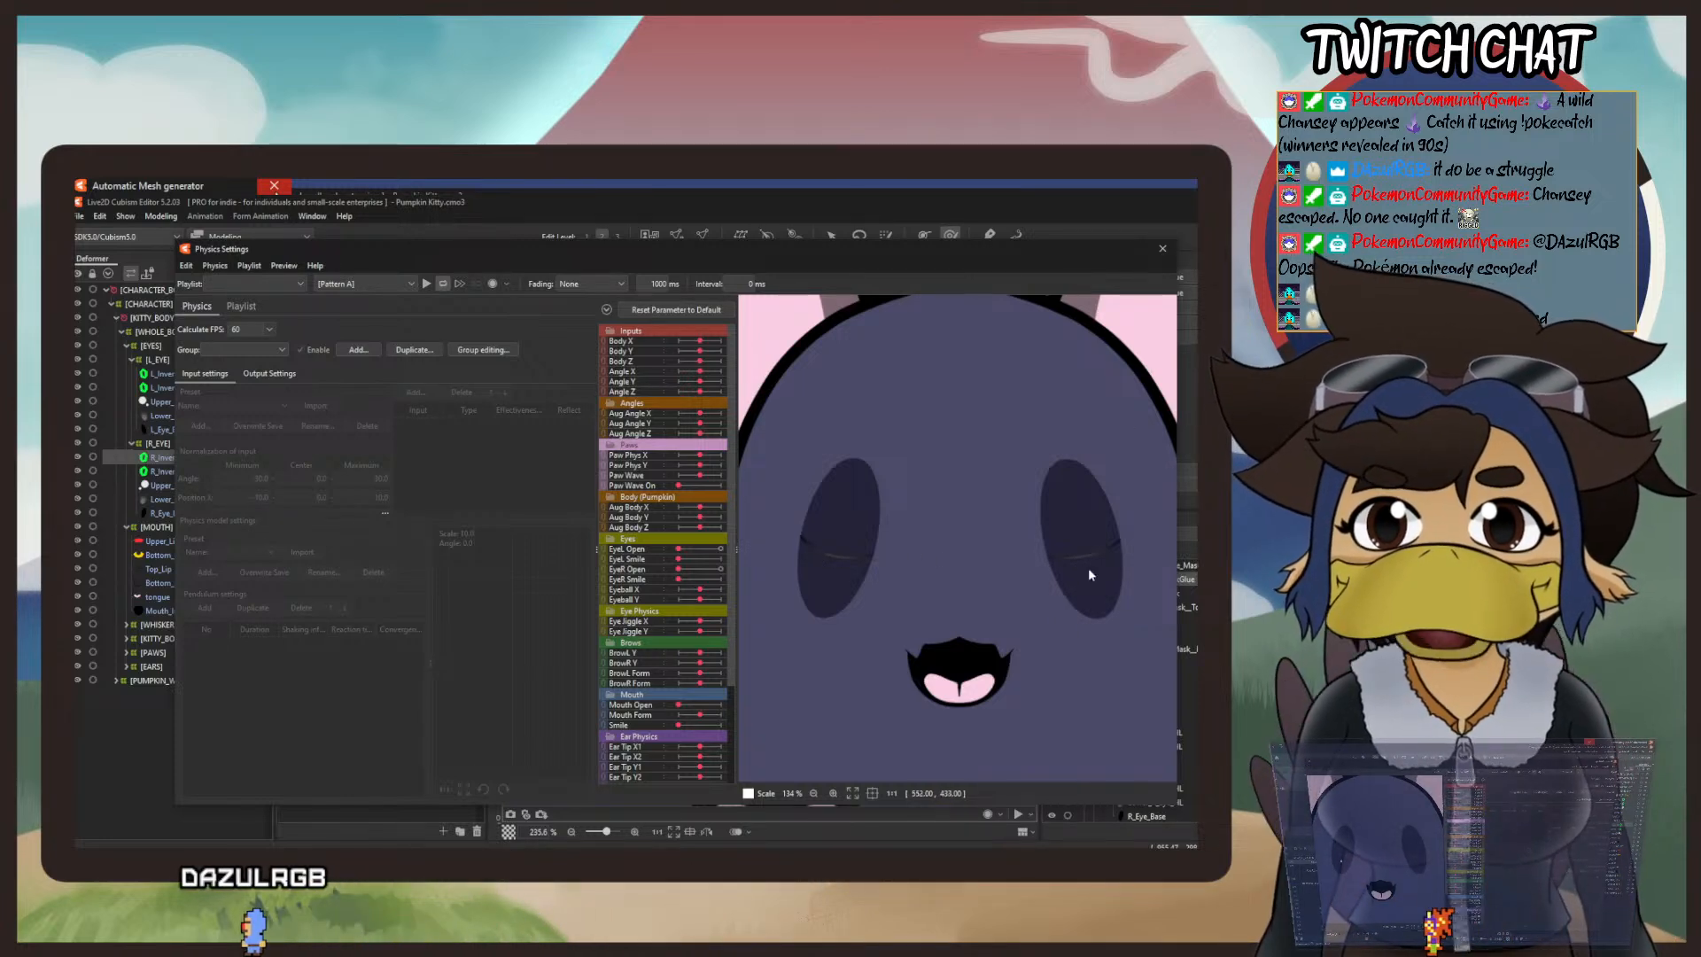
pyautogui.click(1163, 250)
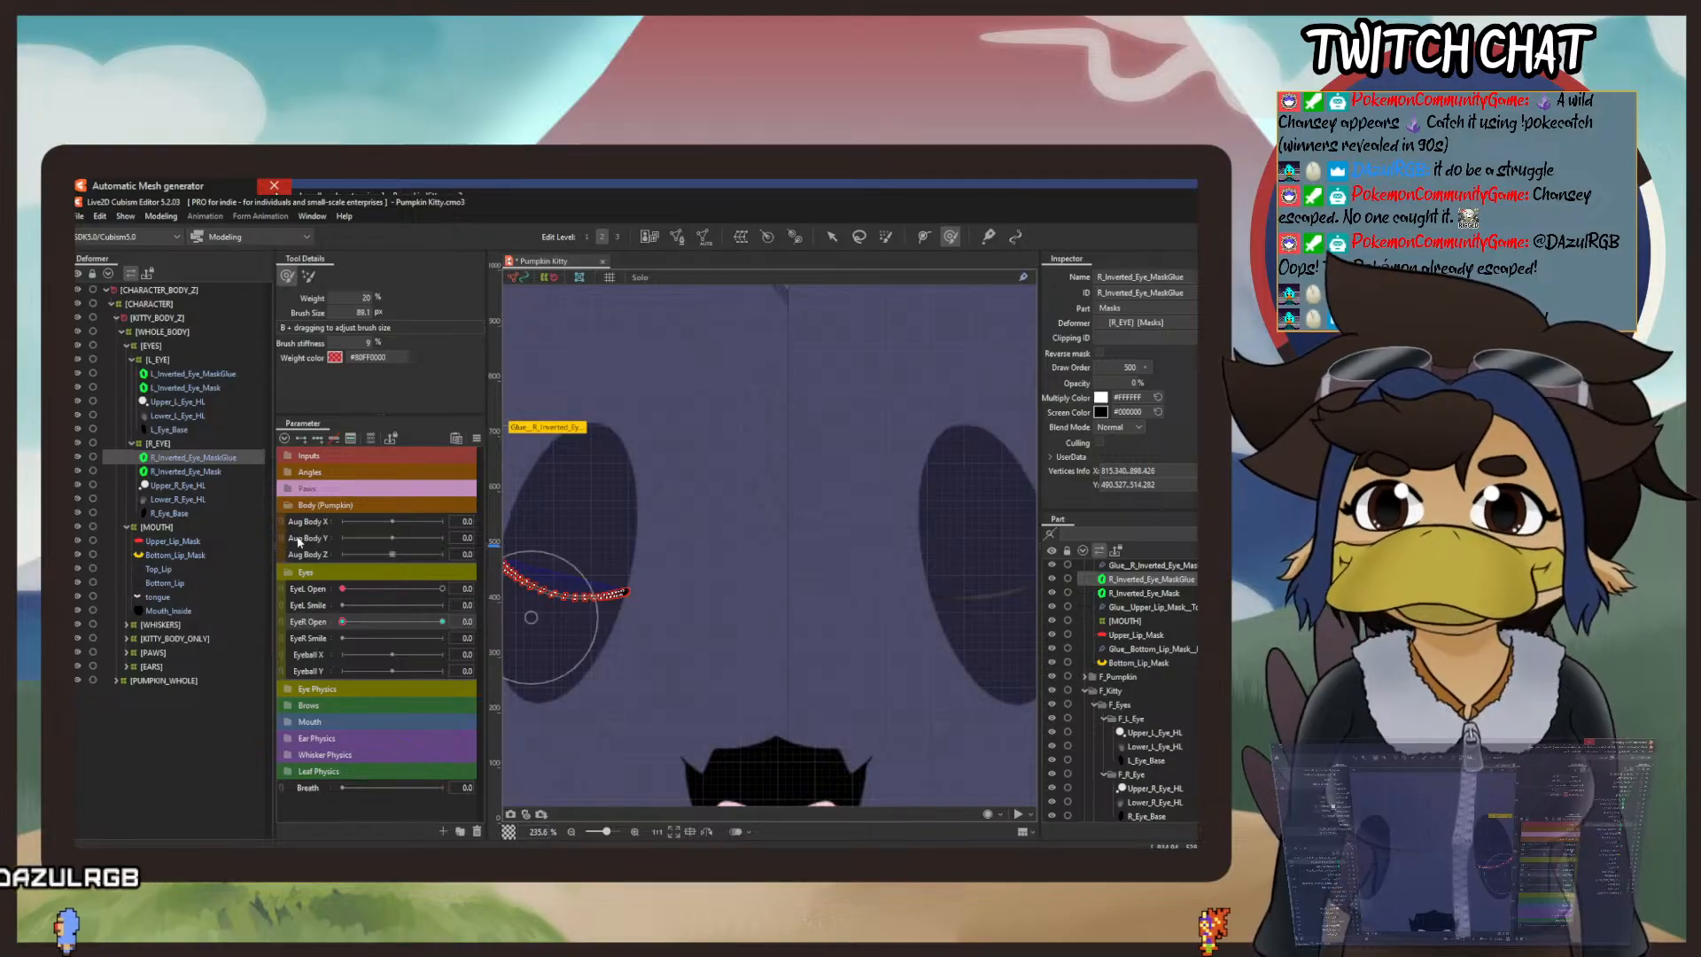
pyautogui.click(189, 373)
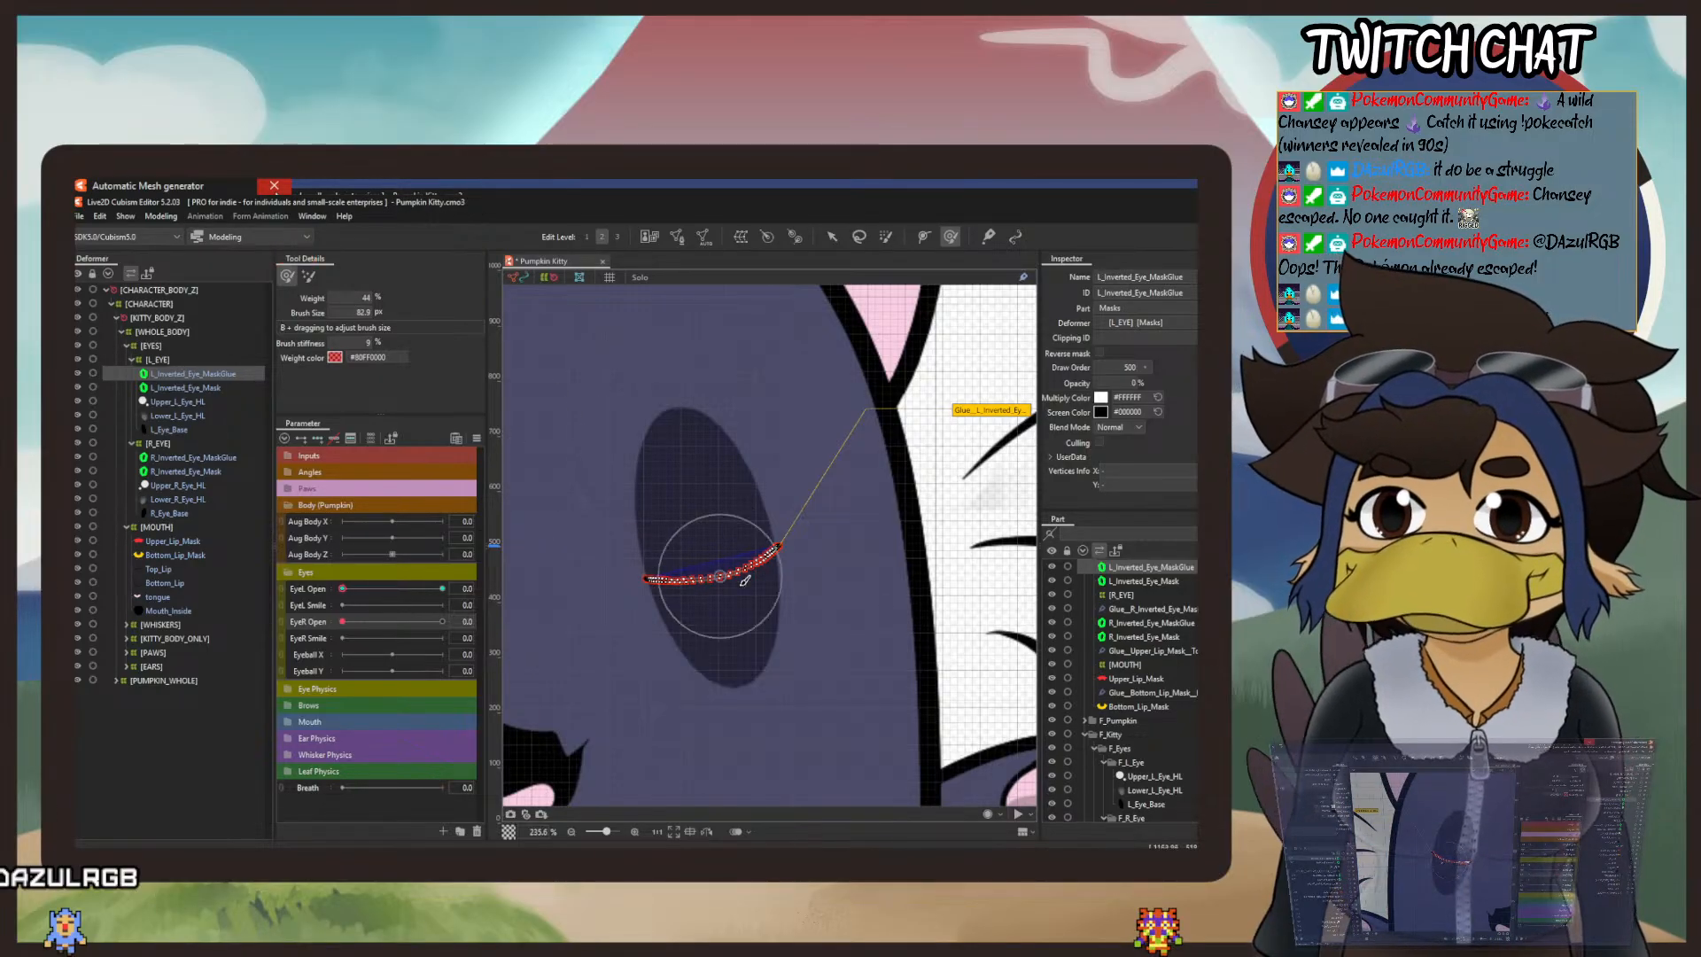
pyautogui.moveTo(716, 565)
pyautogui.mouseDown()
pyautogui.moveTo(722, 582)
pyautogui.moveTo(705, 560)
pyautogui.moveTo(731, 556)
pyautogui.mouseUp()
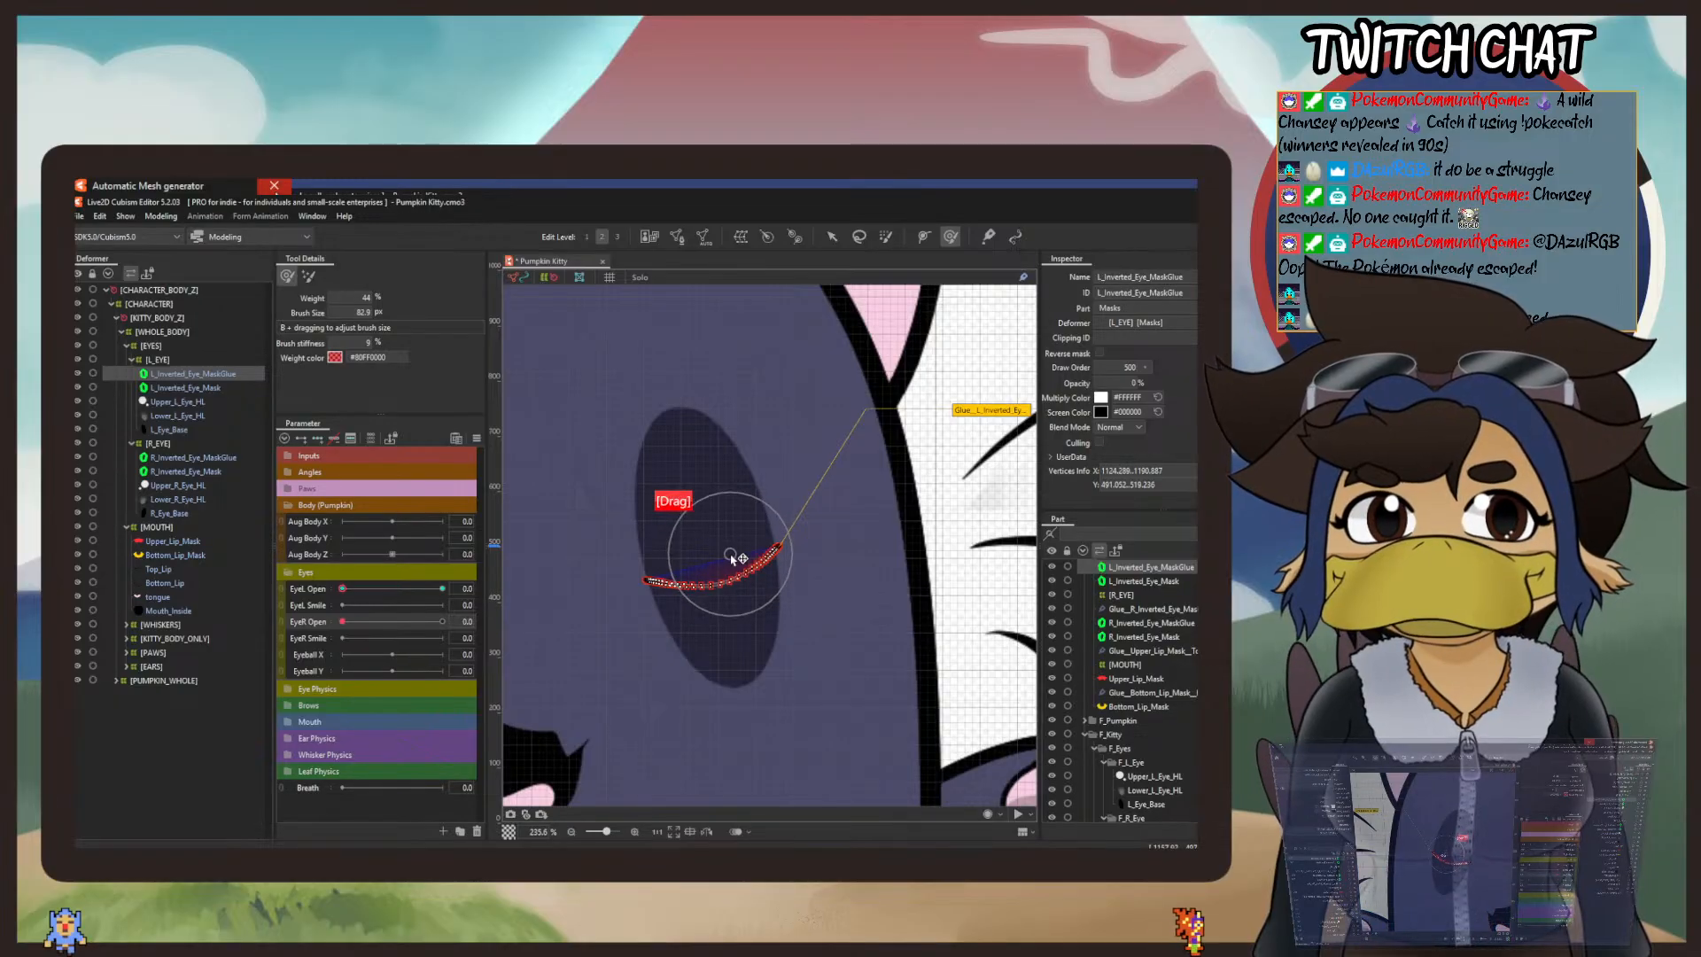
# Step: Thin the outer end of the right mask glue strip by brushing its lower and upper edges together with the deform brush
pyautogui.click(833, 237)
pyautogui.moveTo(660, 442); pyautogui.dragTo(1074, 433)
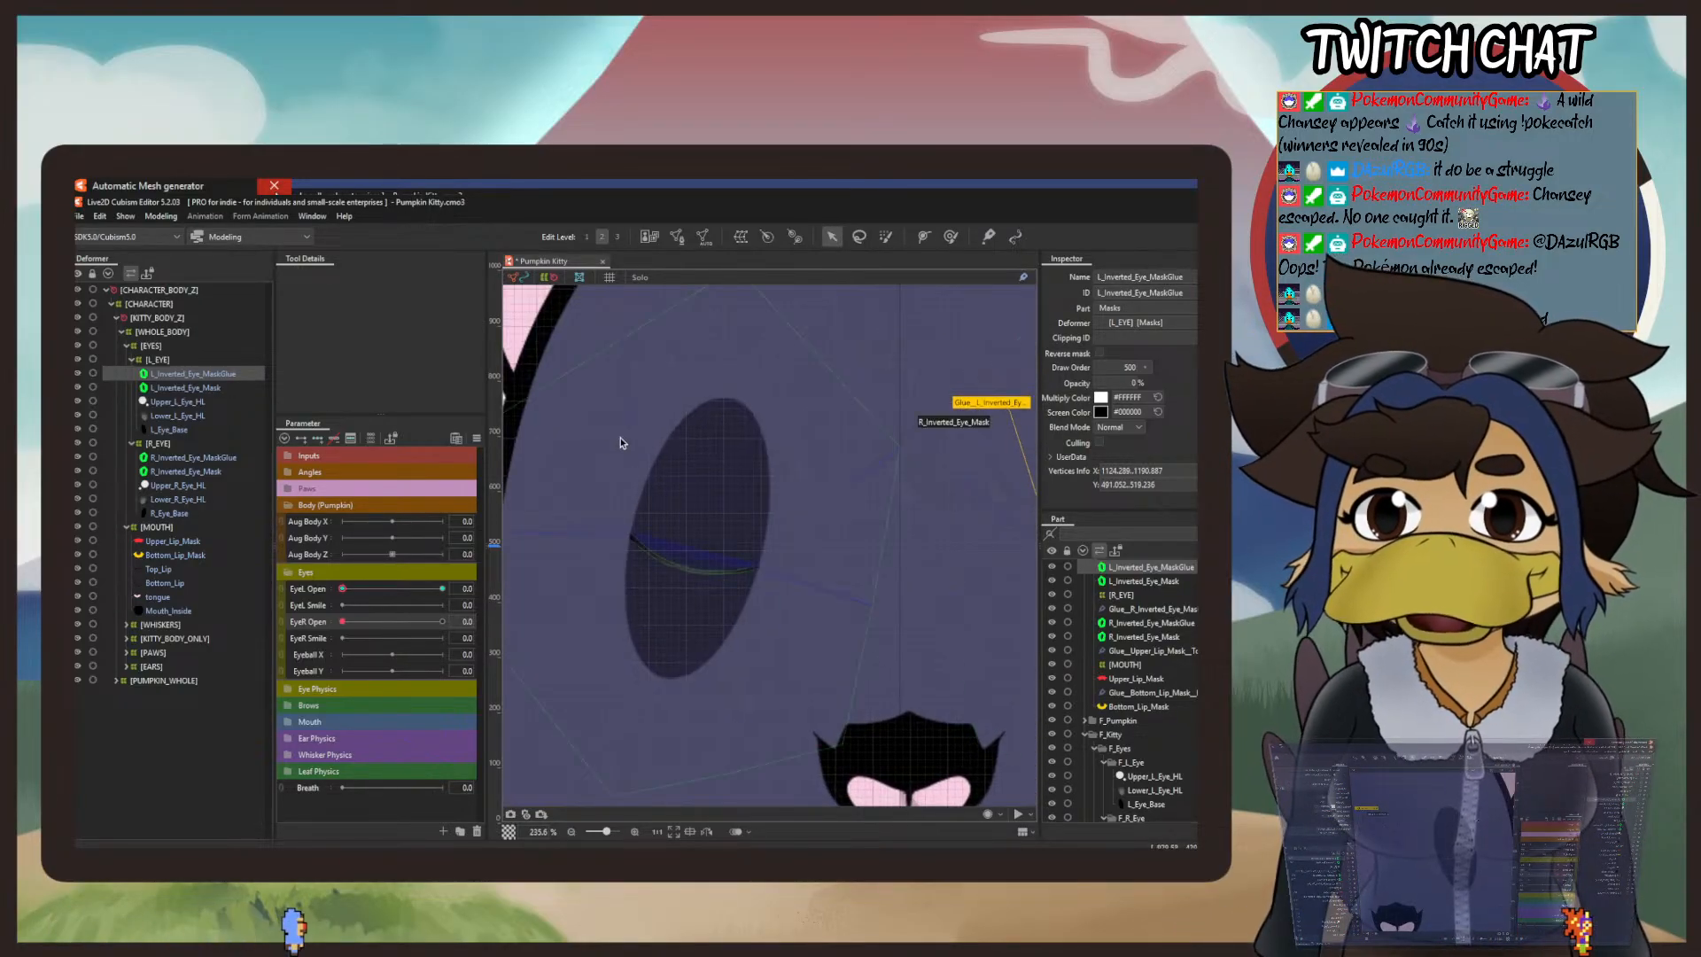
pyautogui.click(948, 238)
pyautogui.click(191, 457)
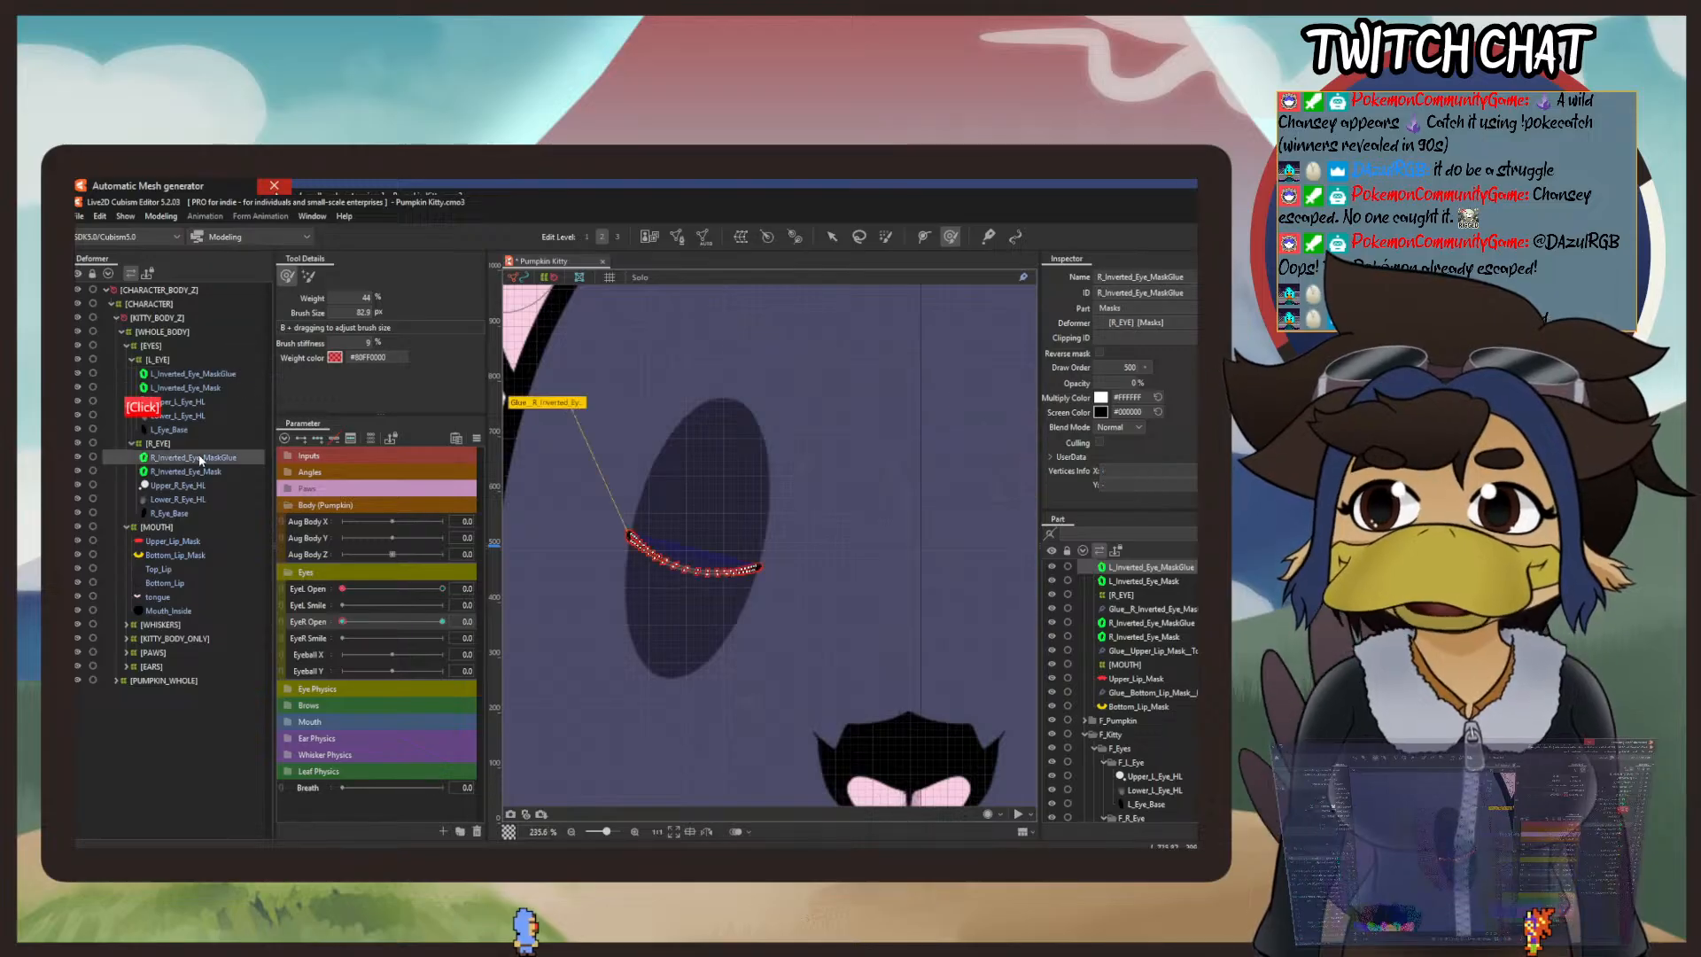
pyautogui.scroll(3, 588, 570)
pyautogui.click(651, 581)
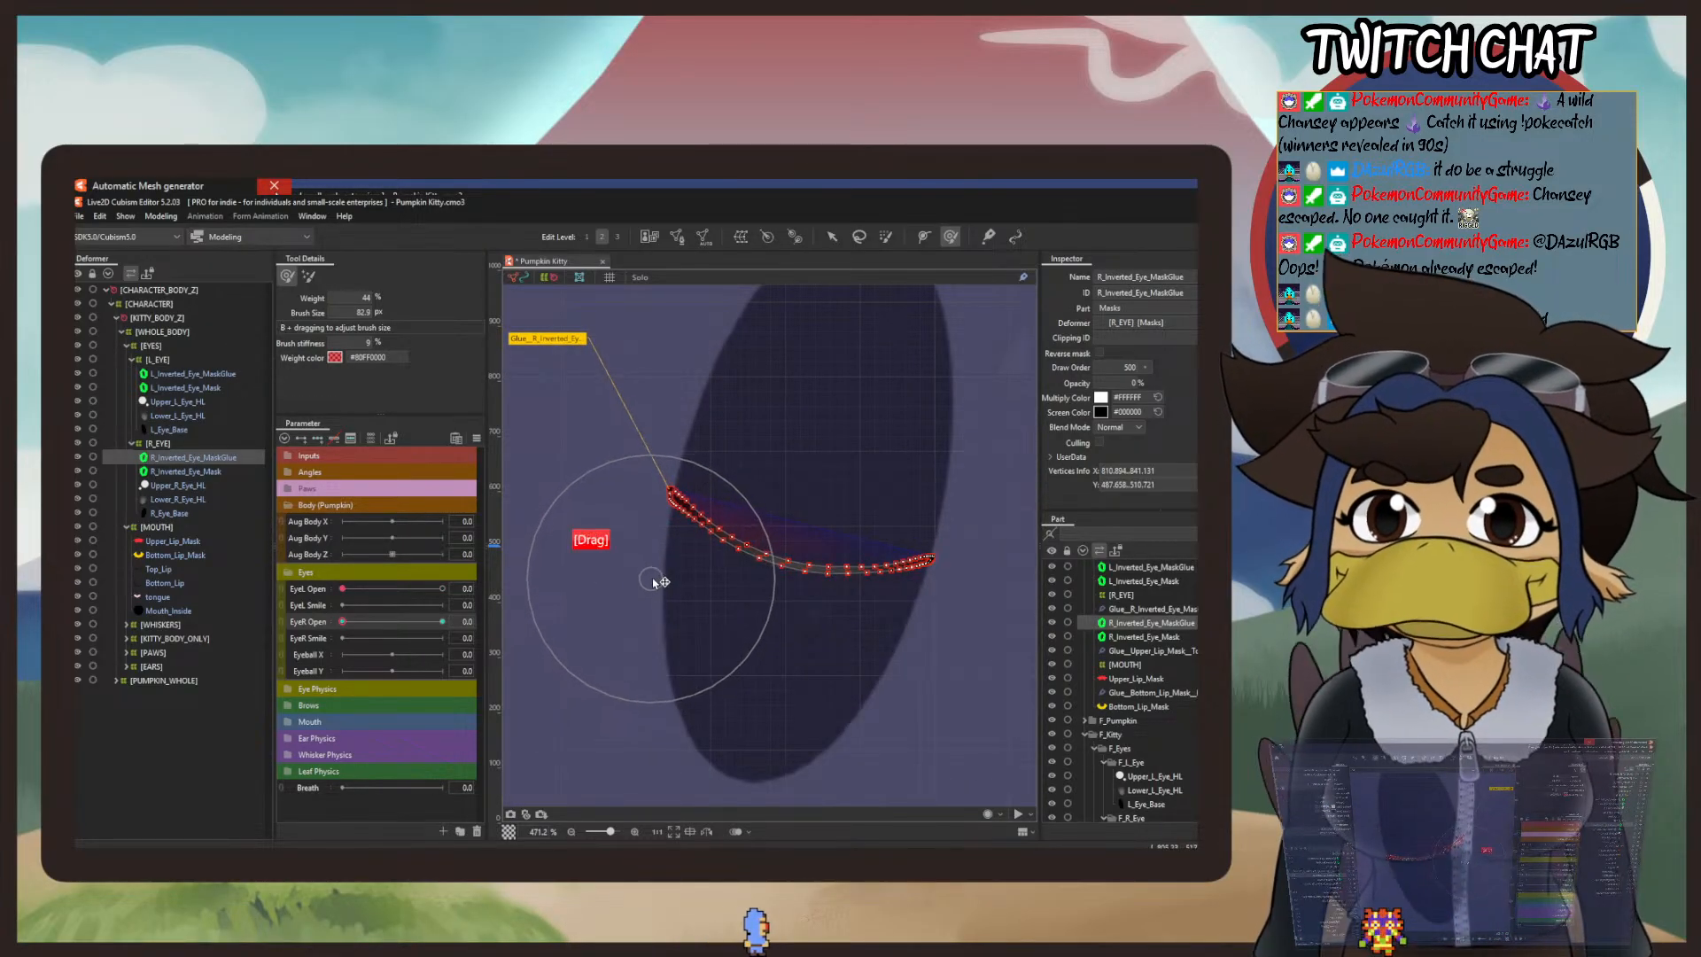
pyautogui.click(713, 427)
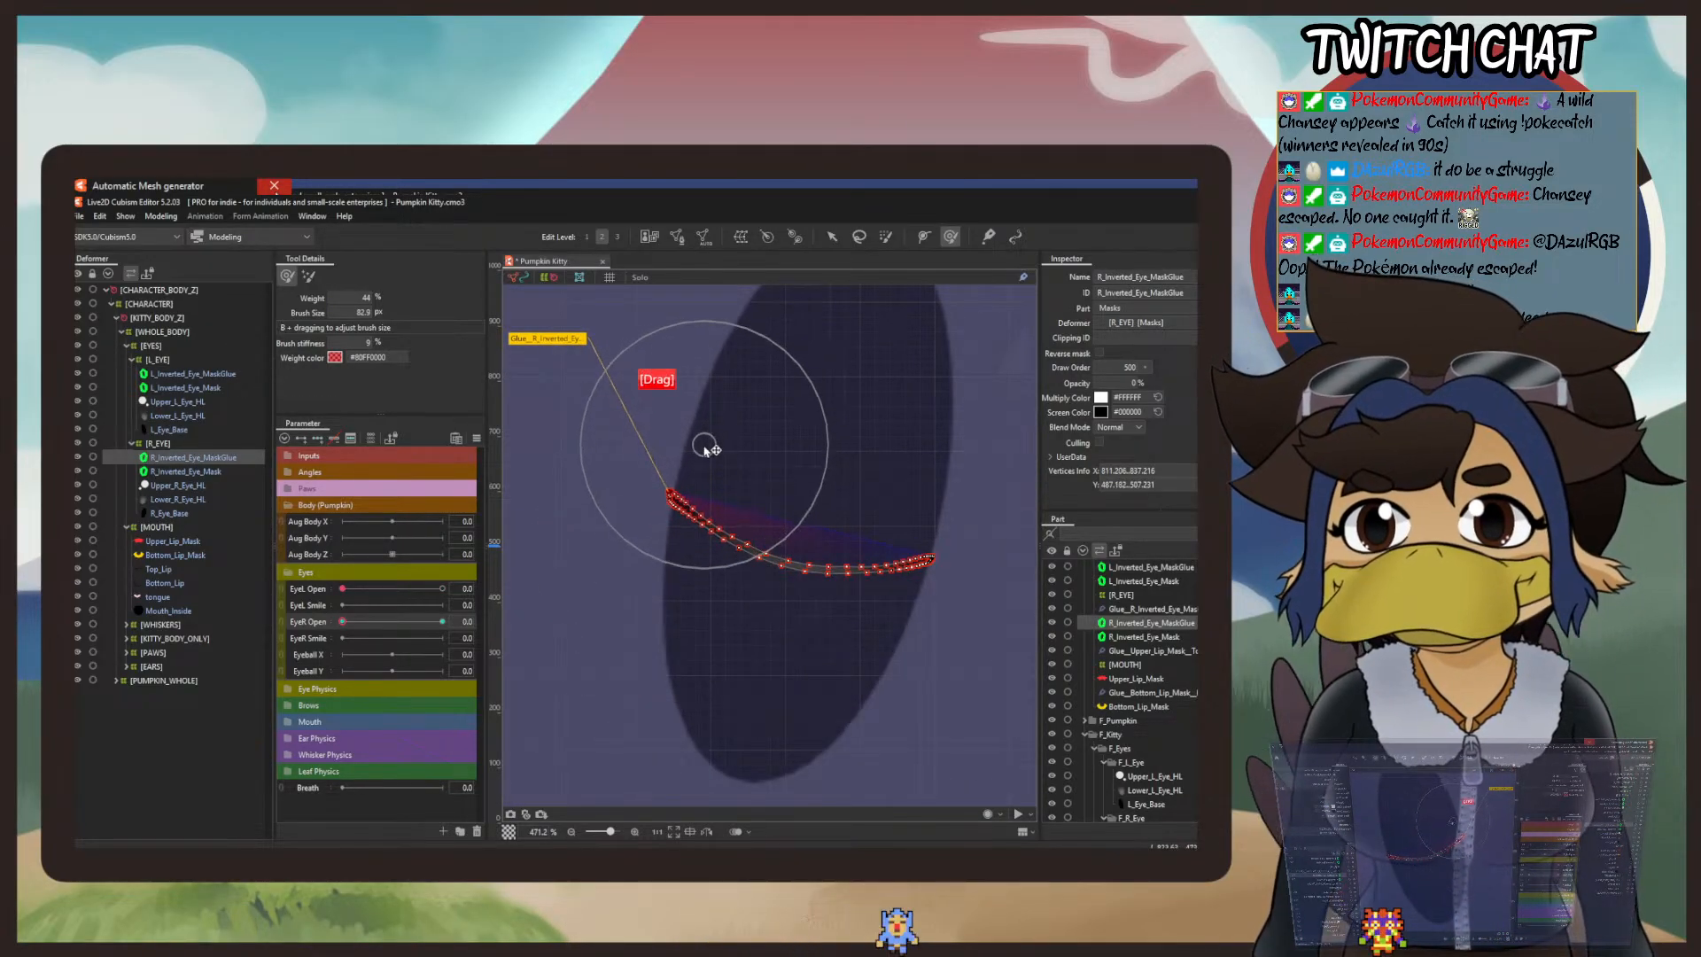
# Step: Smooth the right mask strip's curve with small deform brush strokes along its lower edge, from the middle out to both ends
pyautogui.click(778, 644)
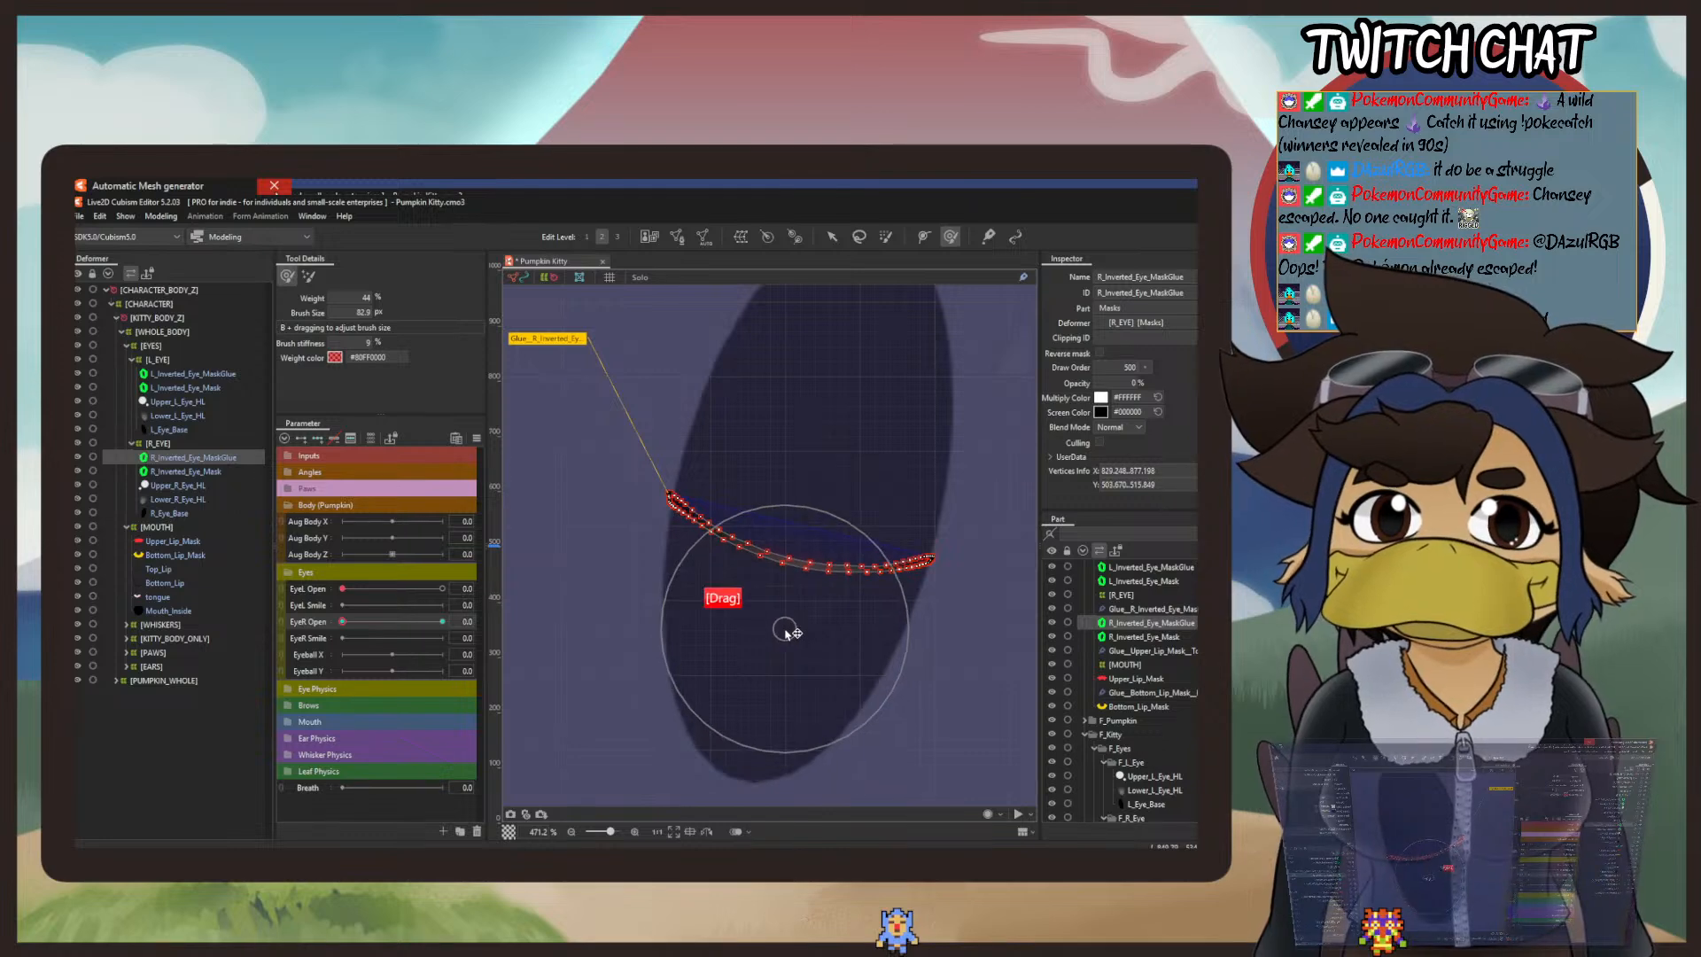
pyautogui.click(768, 675)
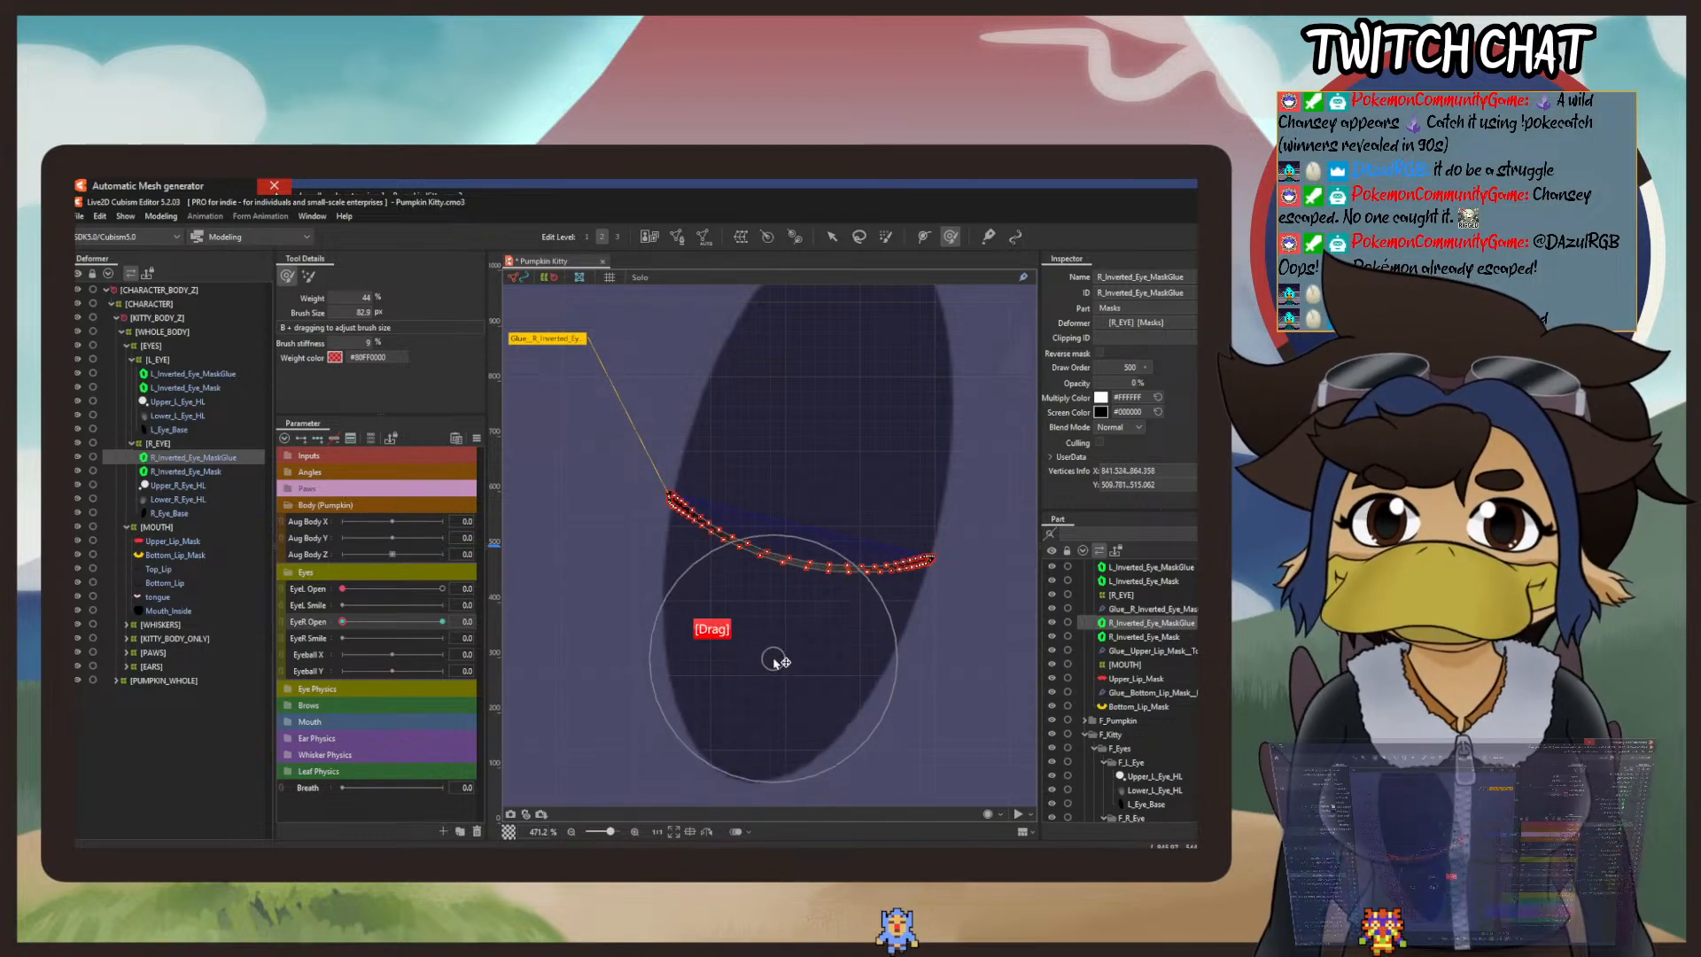
pyautogui.click(696, 647)
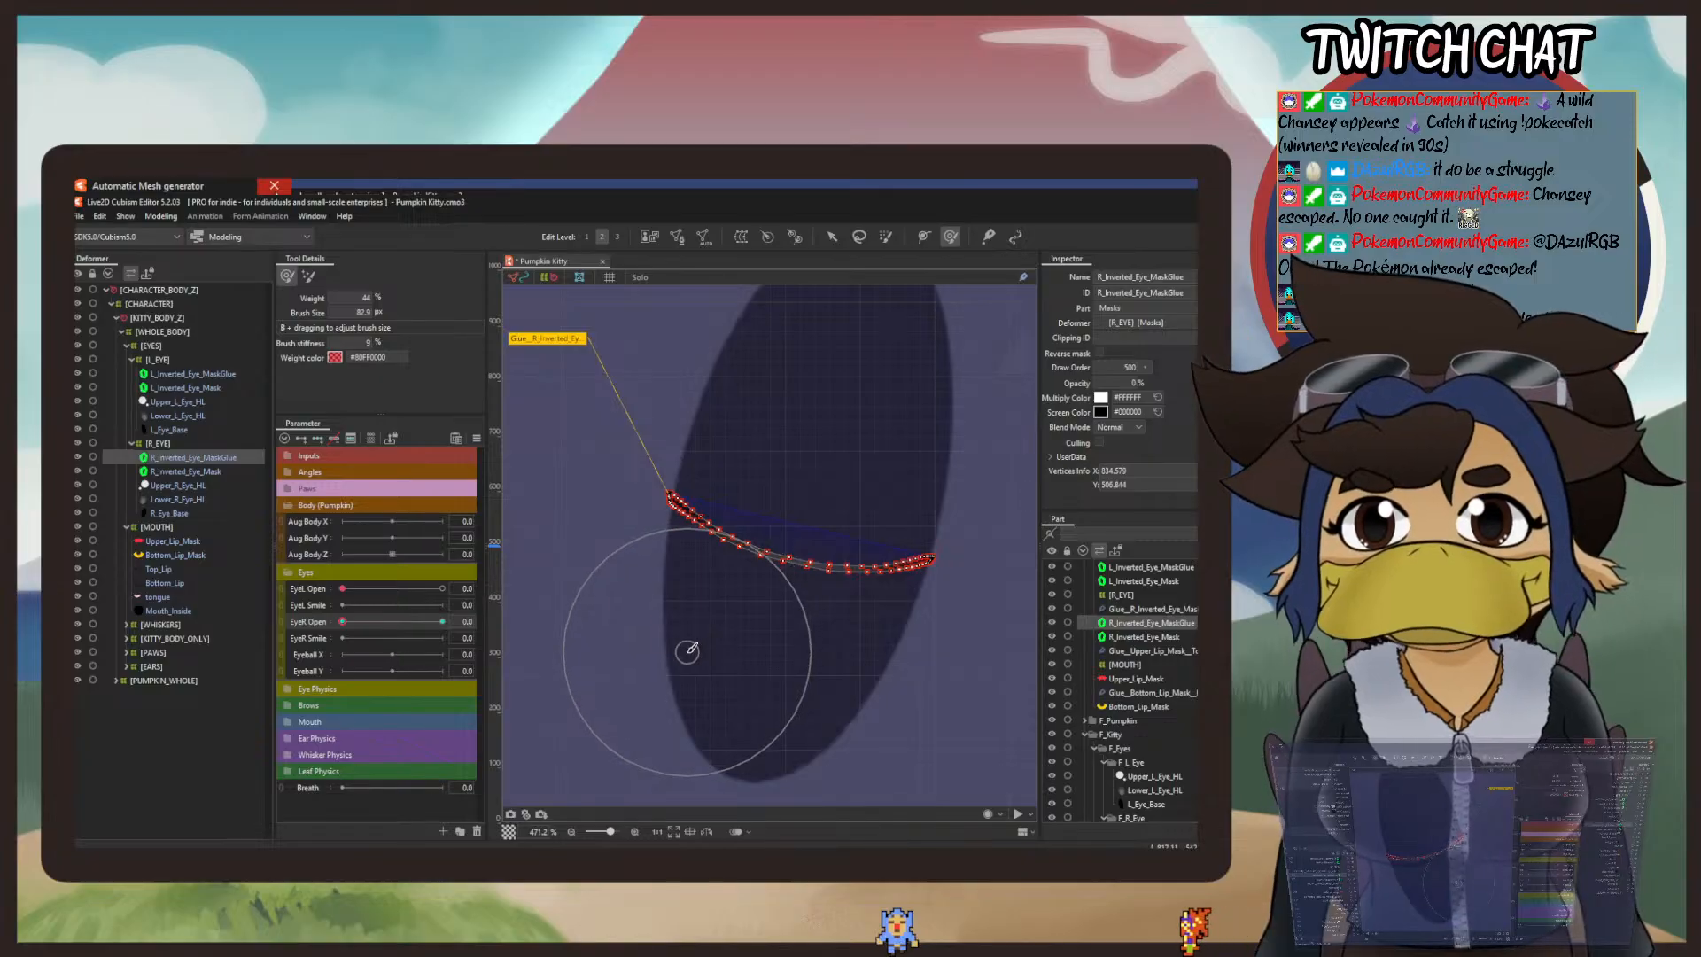
pyautogui.click(695, 644)
pyautogui.click(866, 694)
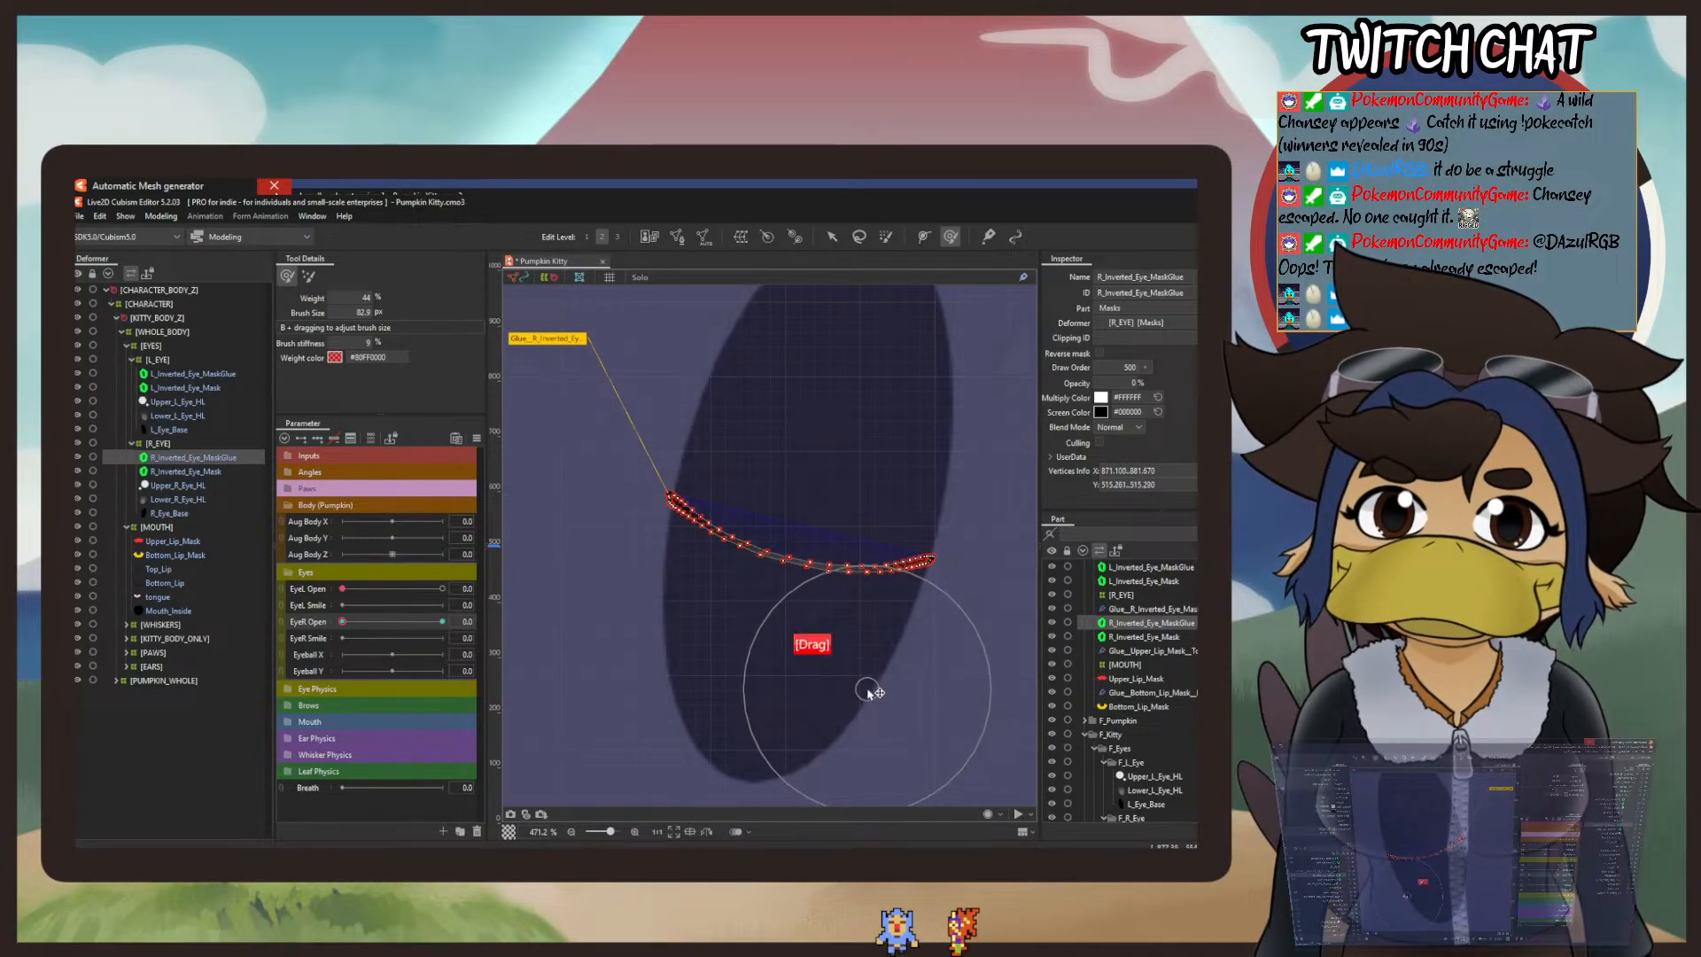
pyautogui.click(843, 683)
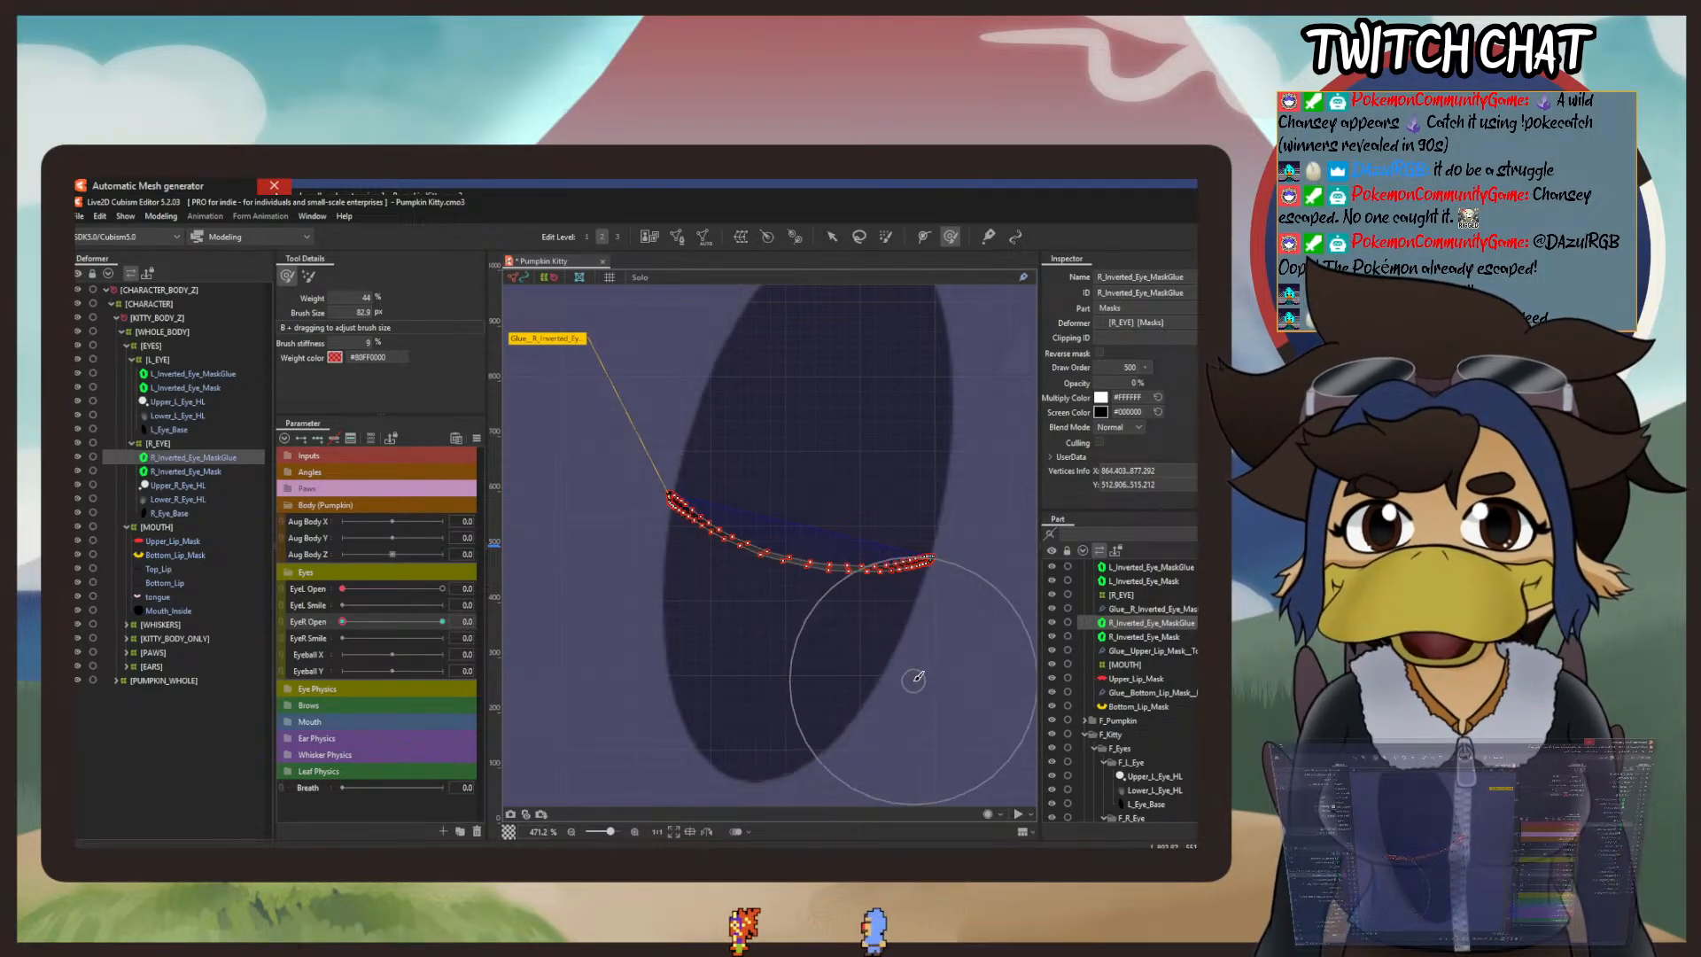
pyautogui.moveTo(912, 676)
pyautogui.mouseDown()
pyautogui.moveTo(950, 653)
pyautogui.moveTo(626, 581)
pyautogui.moveTo(600, 600)
pyautogui.moveTo(652, 534)
pyautogui.mouseUp()
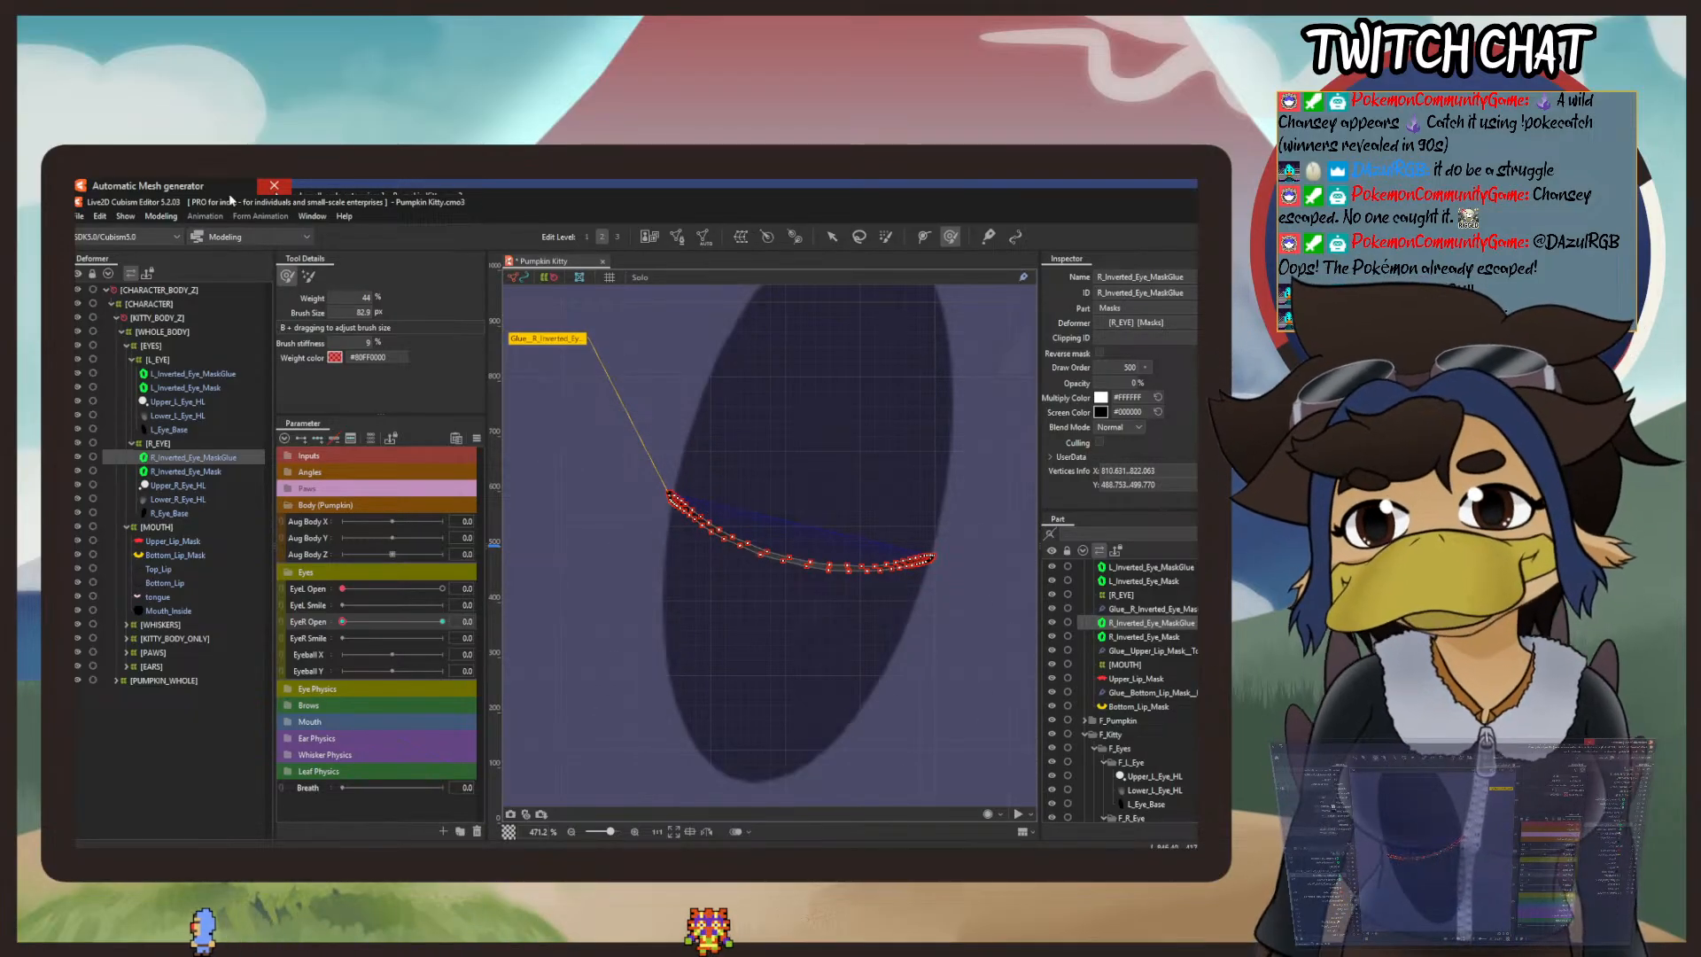
# Step: Close both eyes with EyeL Open and EyeR Open in the Physics Settings preview and inspect them close up and at full-figure scale
pyautogui.click(160, 215)
pyautogui.click(264, 498)
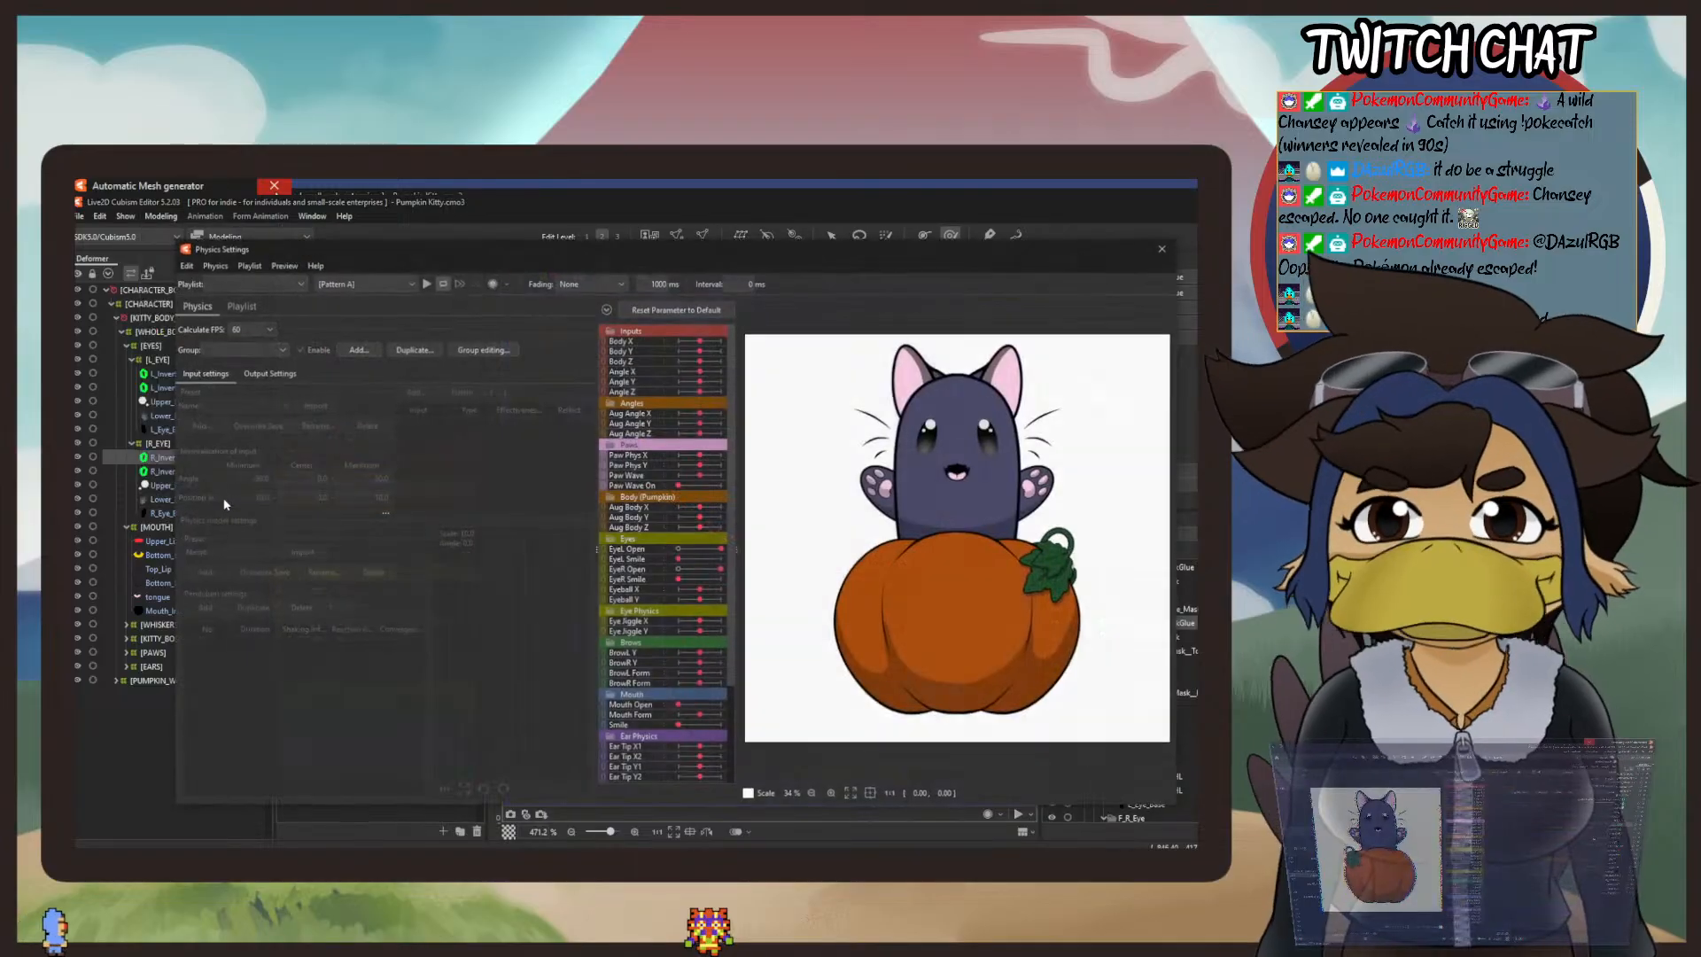
pyautogui.scroll(5, 973, 434)
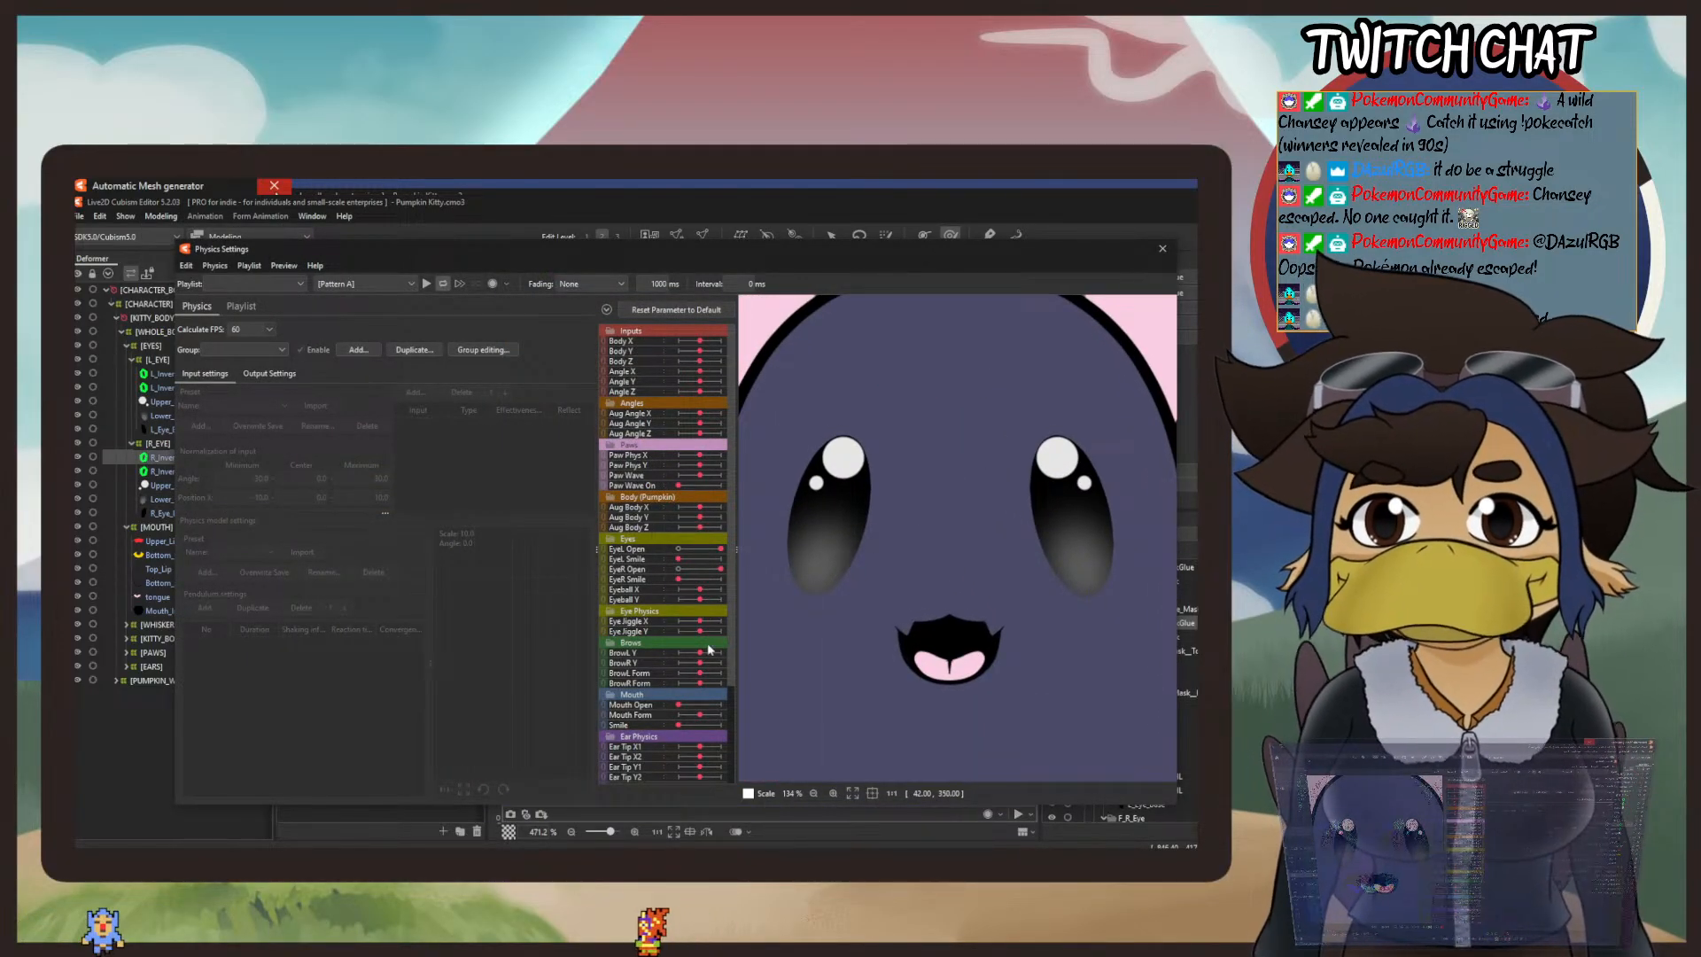
pyautogui.moveTo(720, 551); pyautogui.dragTo(610, 554)
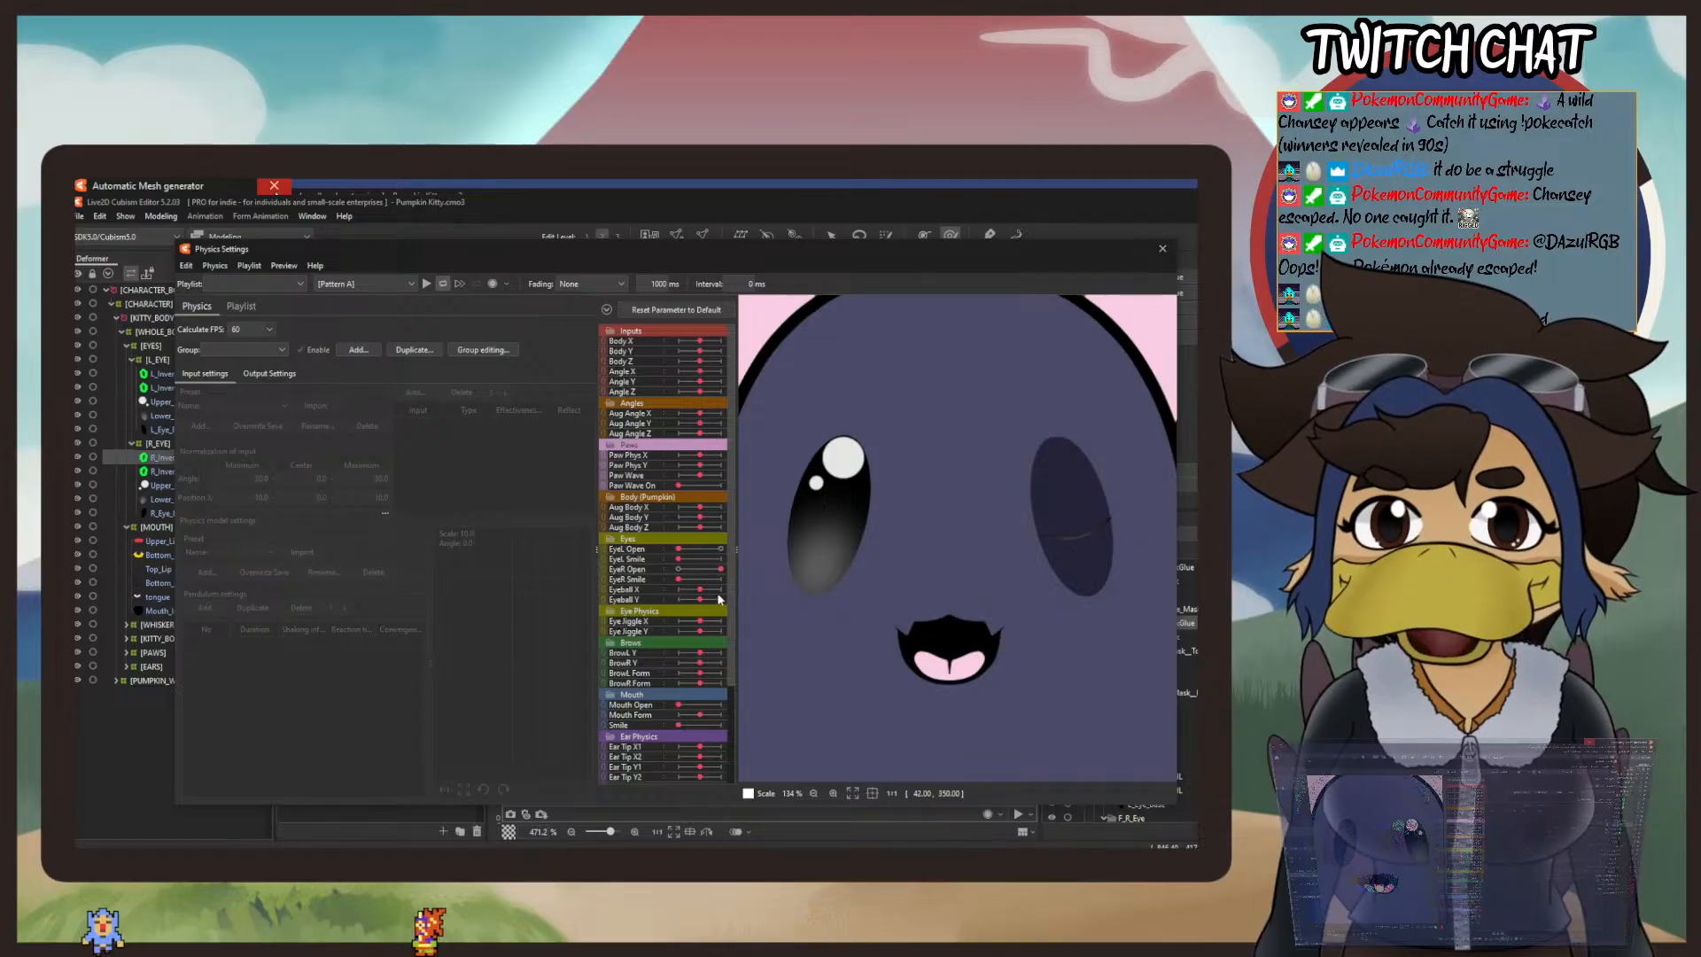
pyautogui.moveTo(721, 570); pyautogui.dragTo(576, 580)
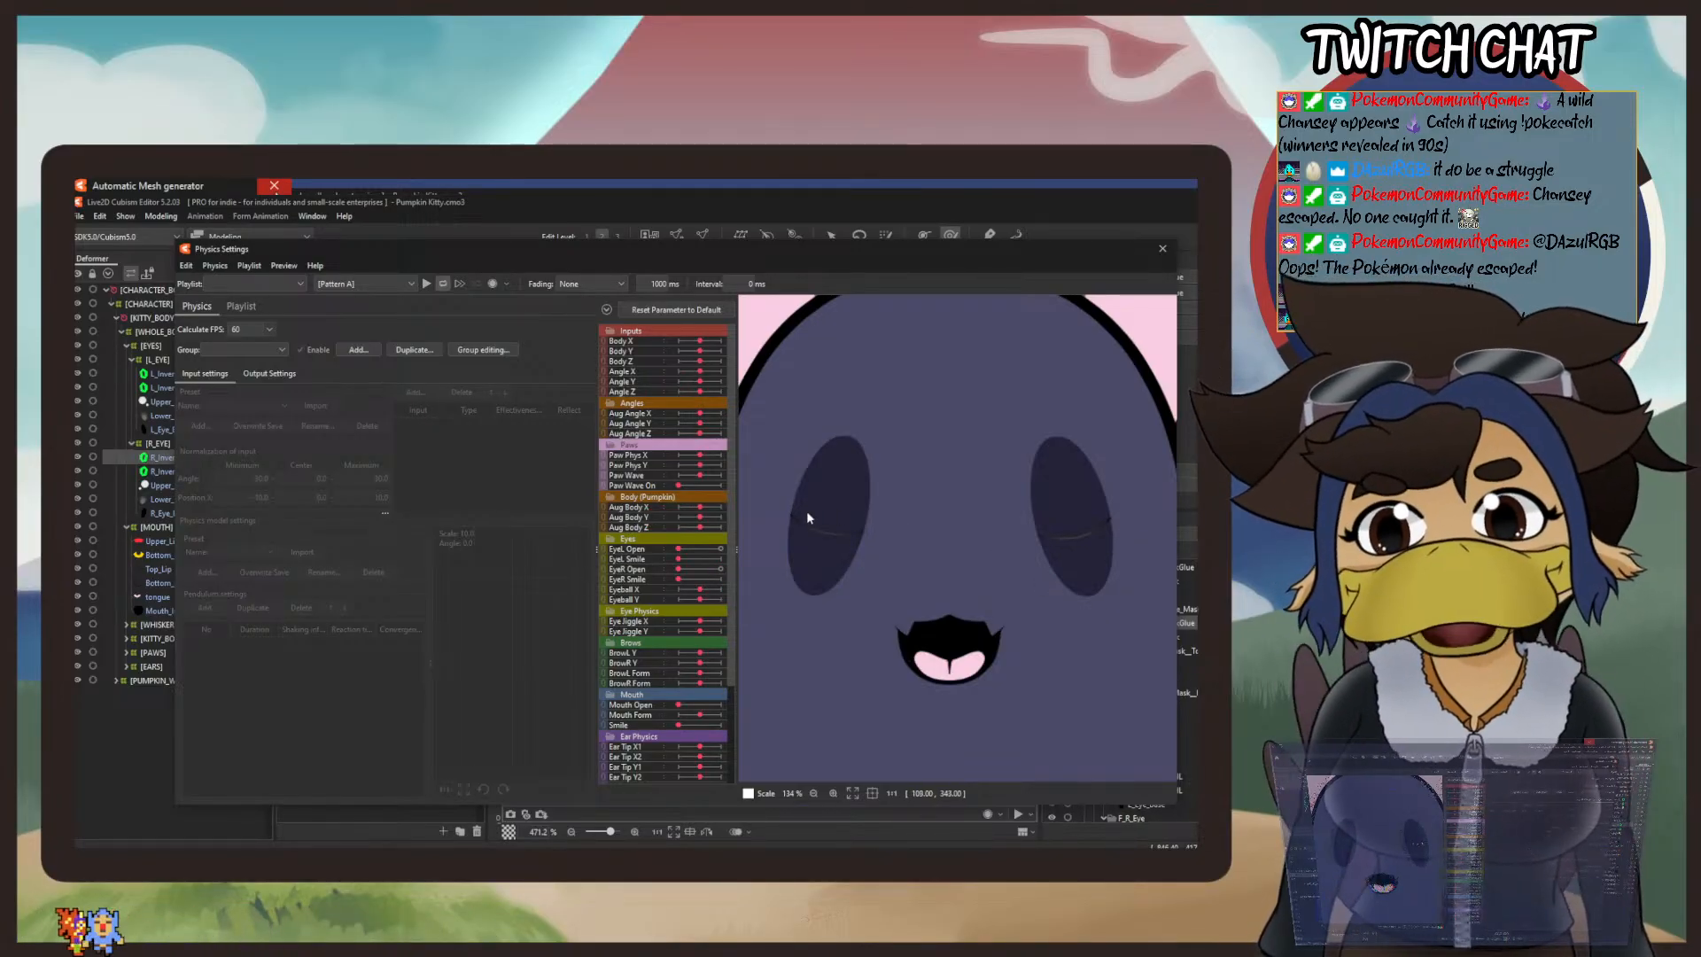
pyautogui.scroll(-4, 954, 546)
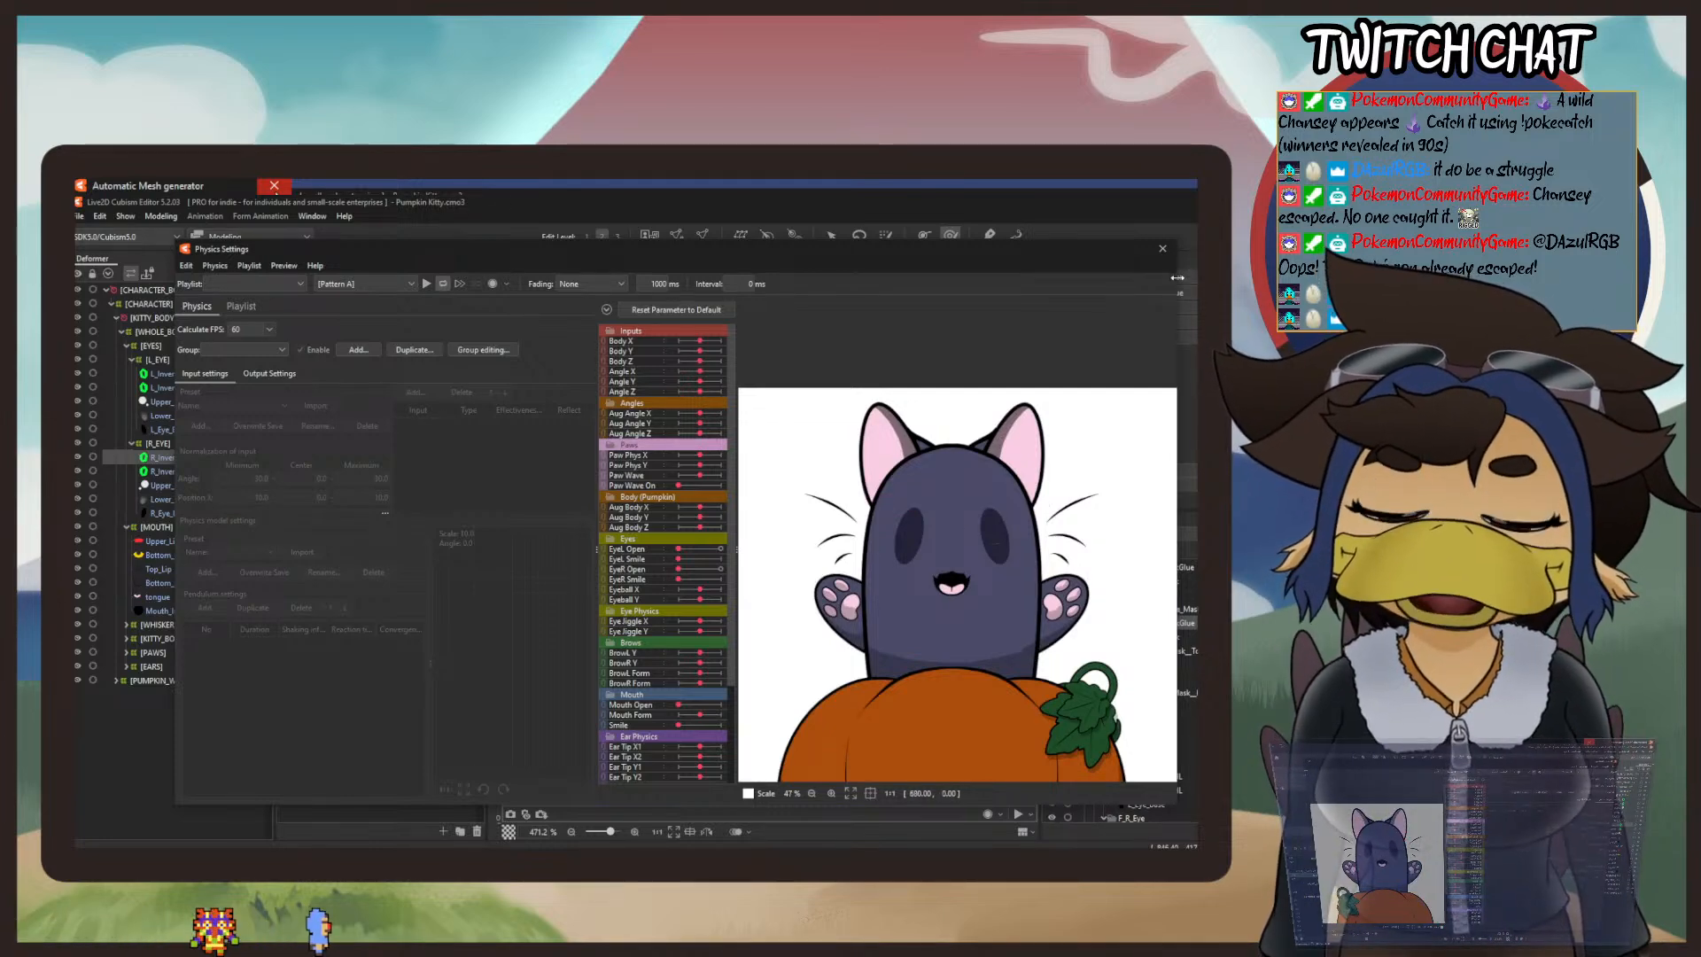
pyautogui.click(1163, 248)
# Step: Compare the height, curve and end points of the right and left closed-eye lines up close on the canvas
pyautogui.scroll(-4, 869, 567)
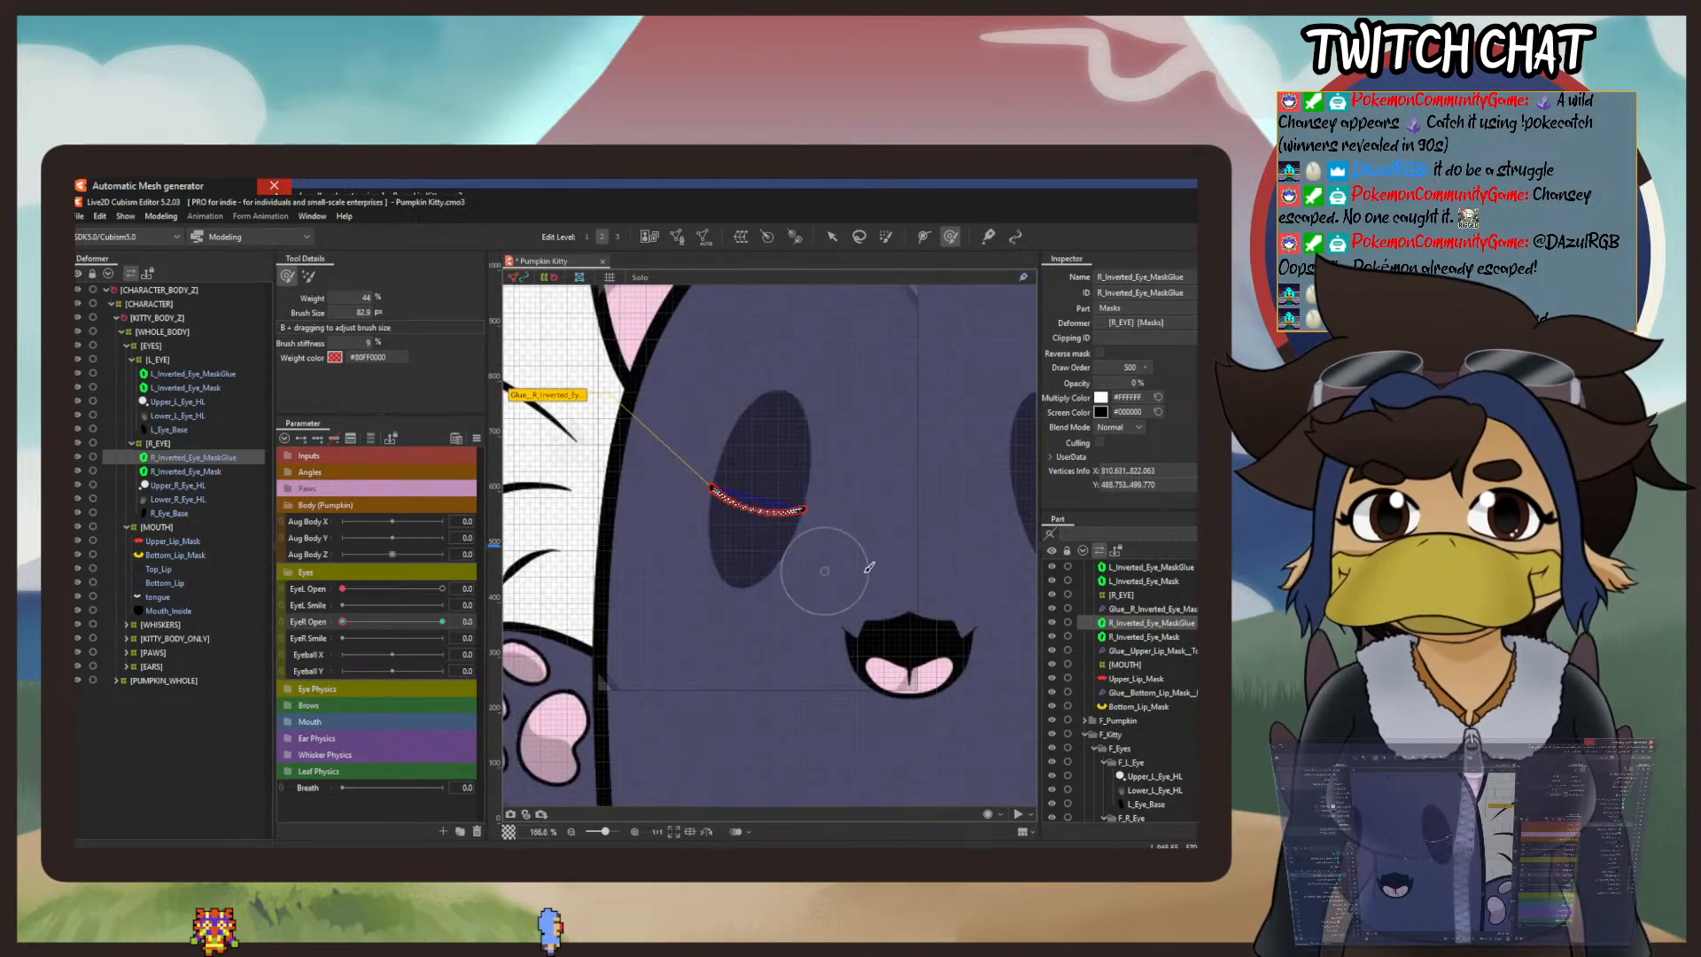
pyautogui.scroll(1, 596, 596)
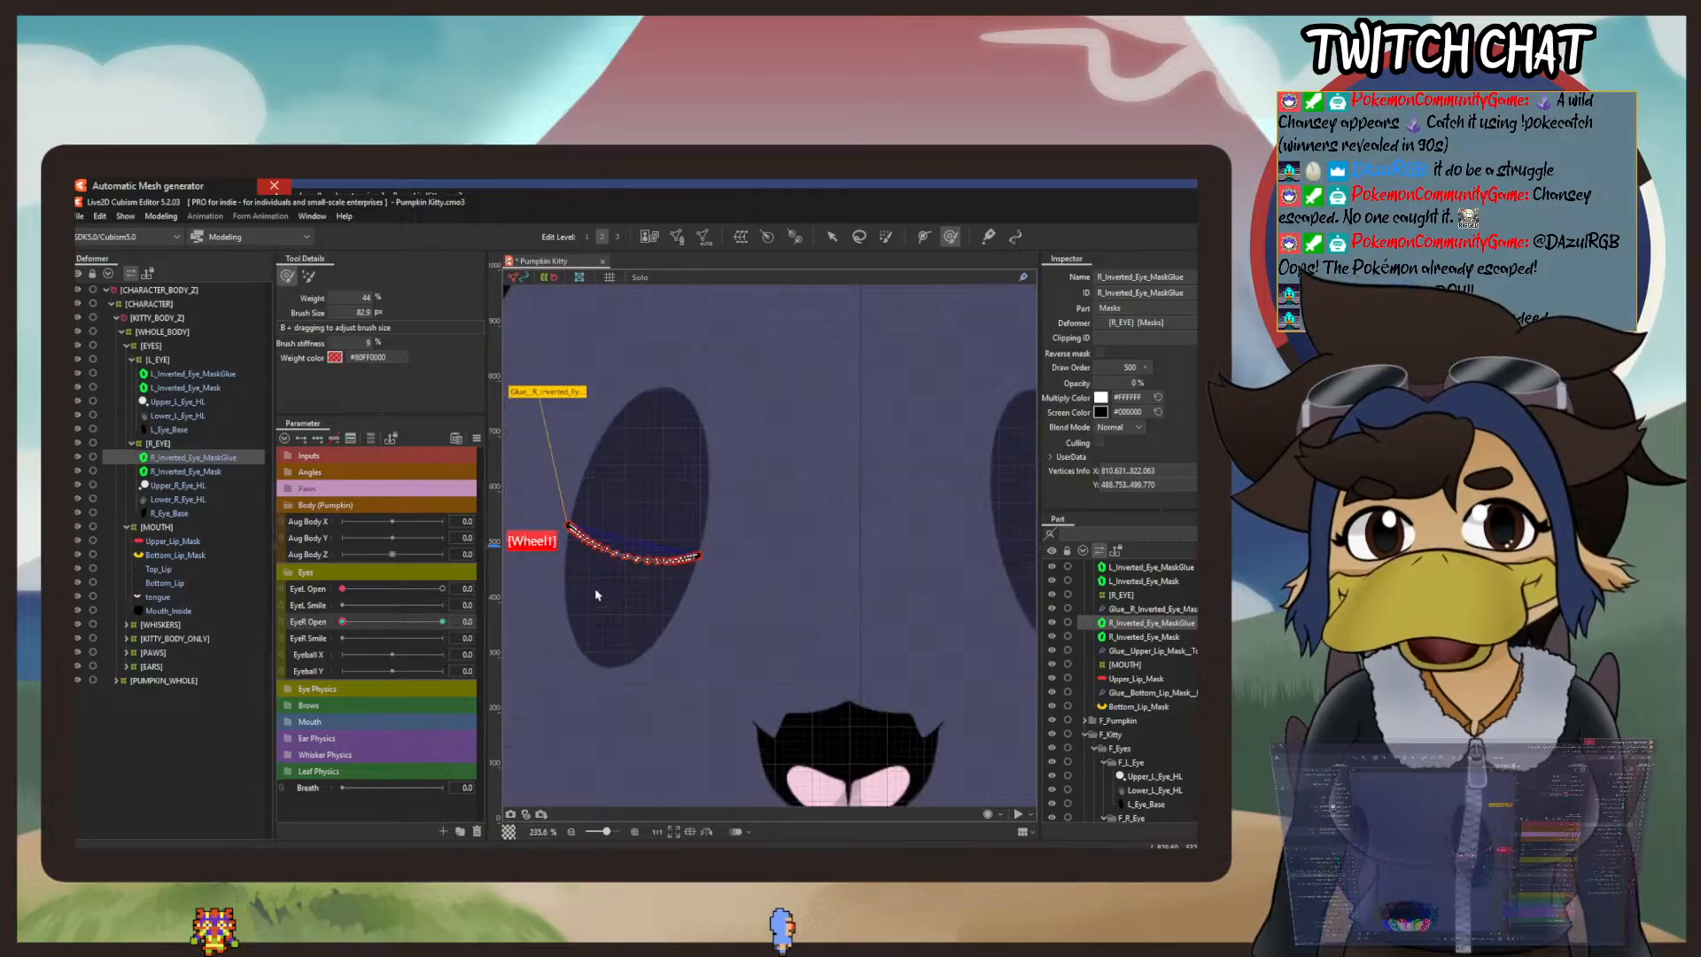
pyautogui.scroll(2, 597, 595)
pyautogui.moveTo(607, 581); pyautogui.dragTo(741, 721)
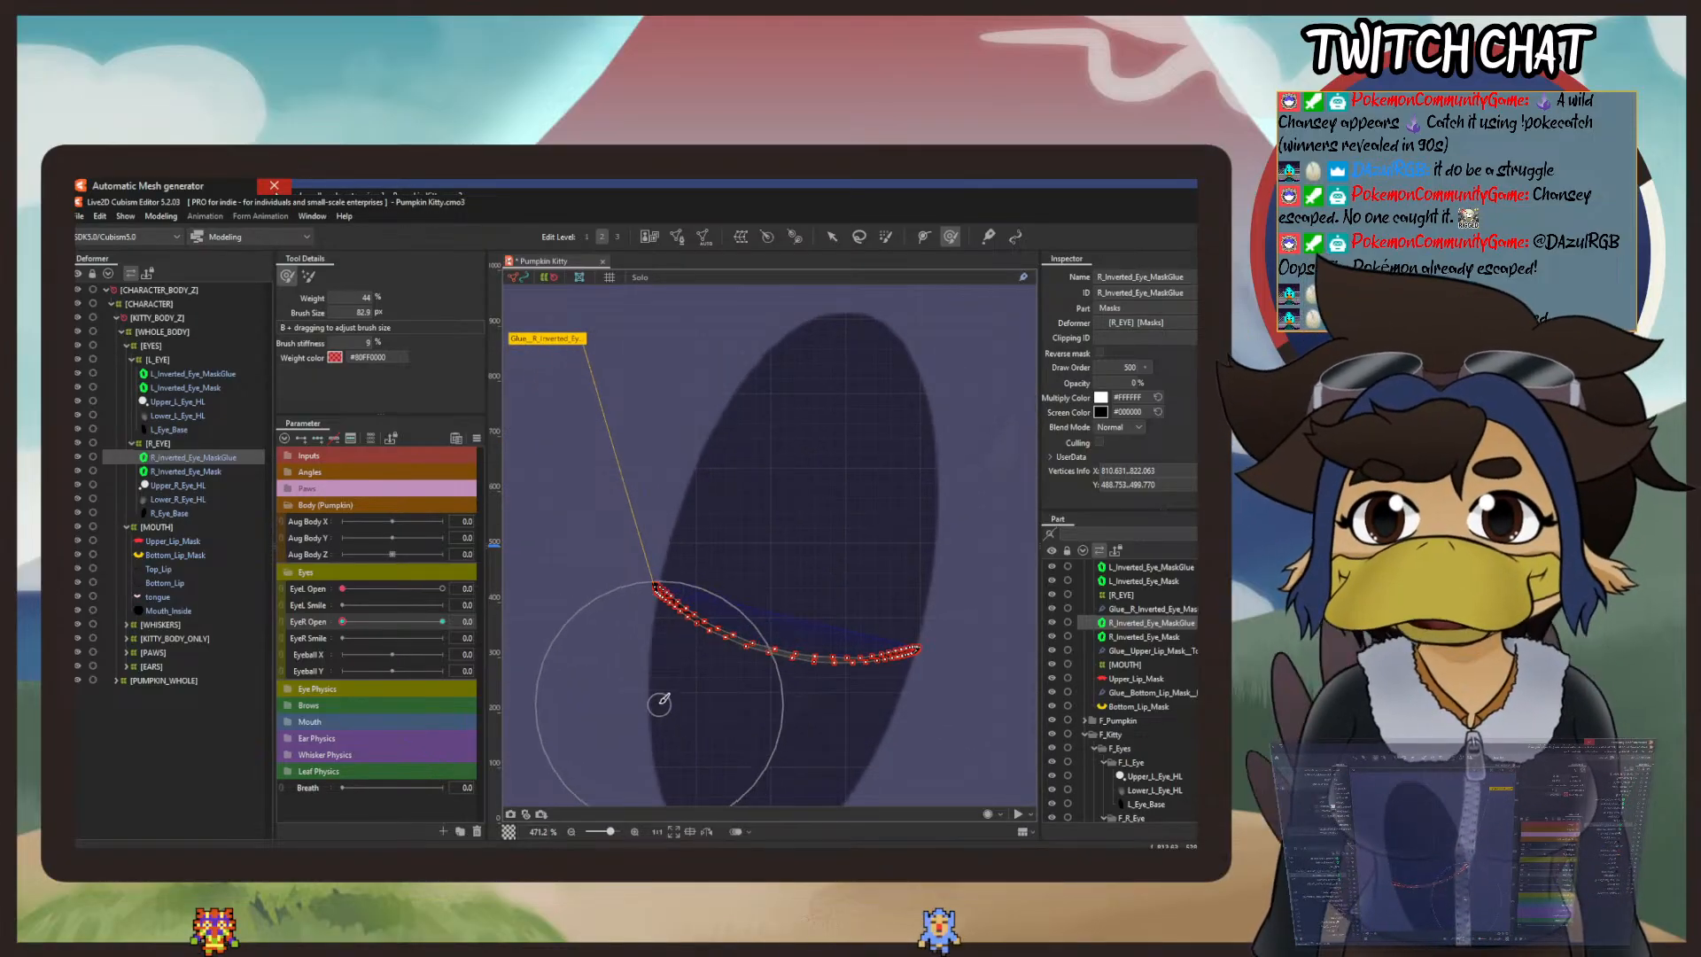
pyautogui.click(832, 236)
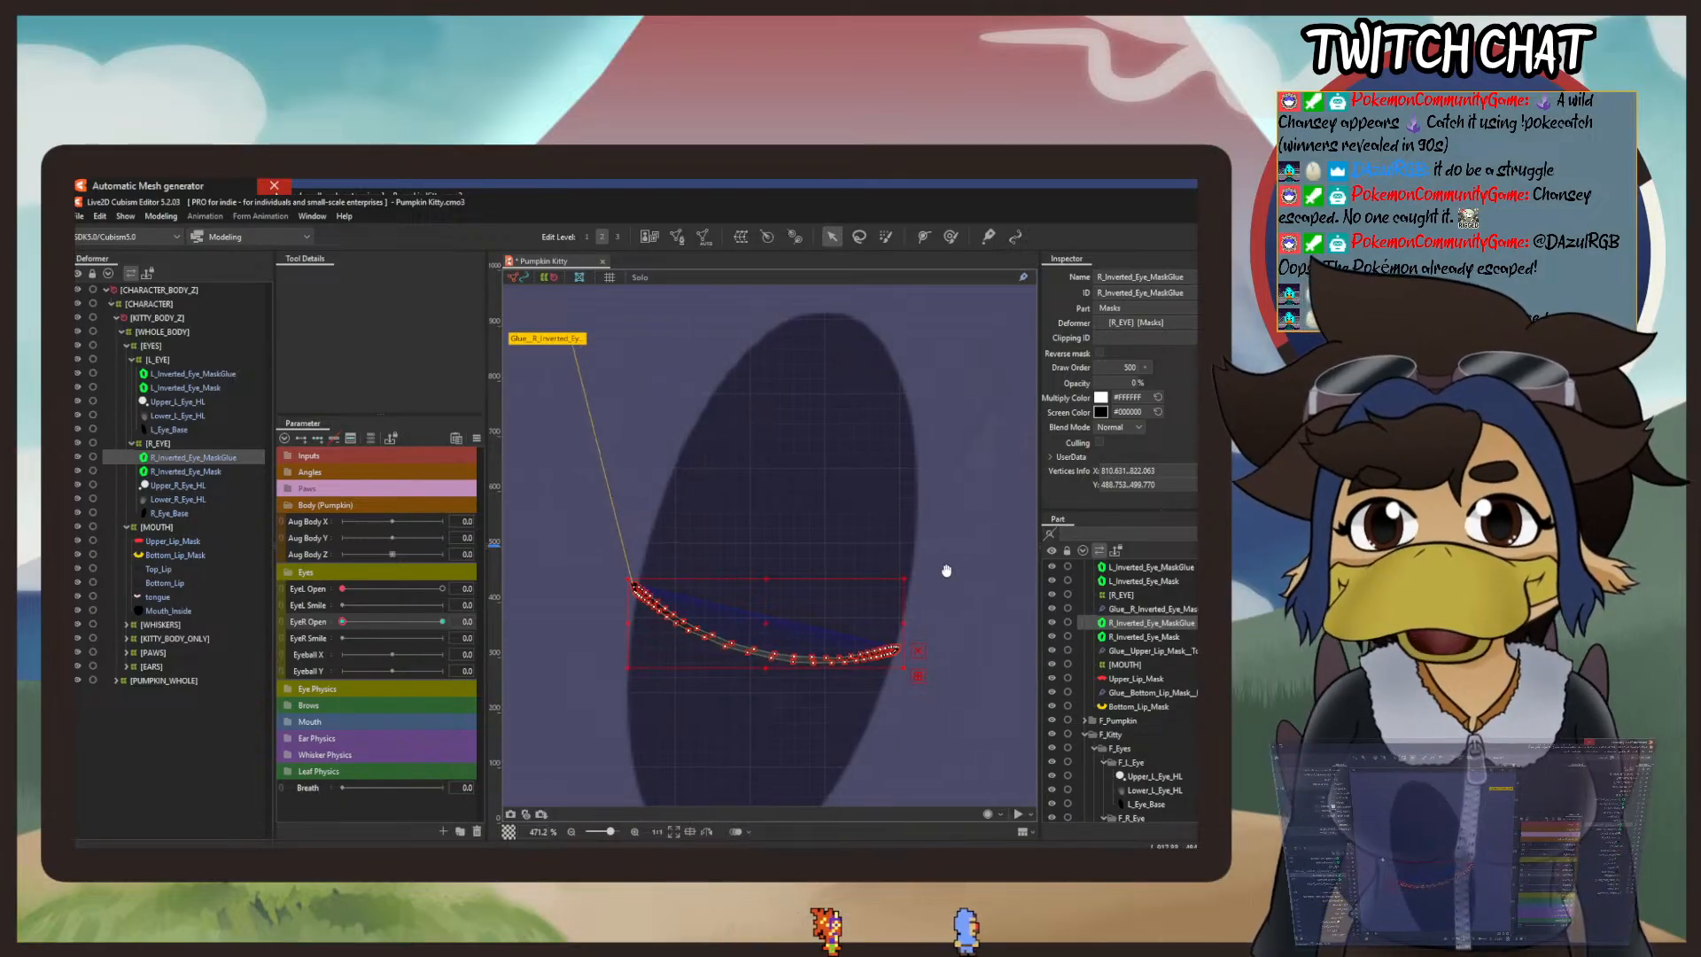
pyautogui.moveTo(946, 569); pyautogui.dragTo(577, 550)
pyautogui.moveTo(874, 568); pyautogui.dragTo(562, 576)
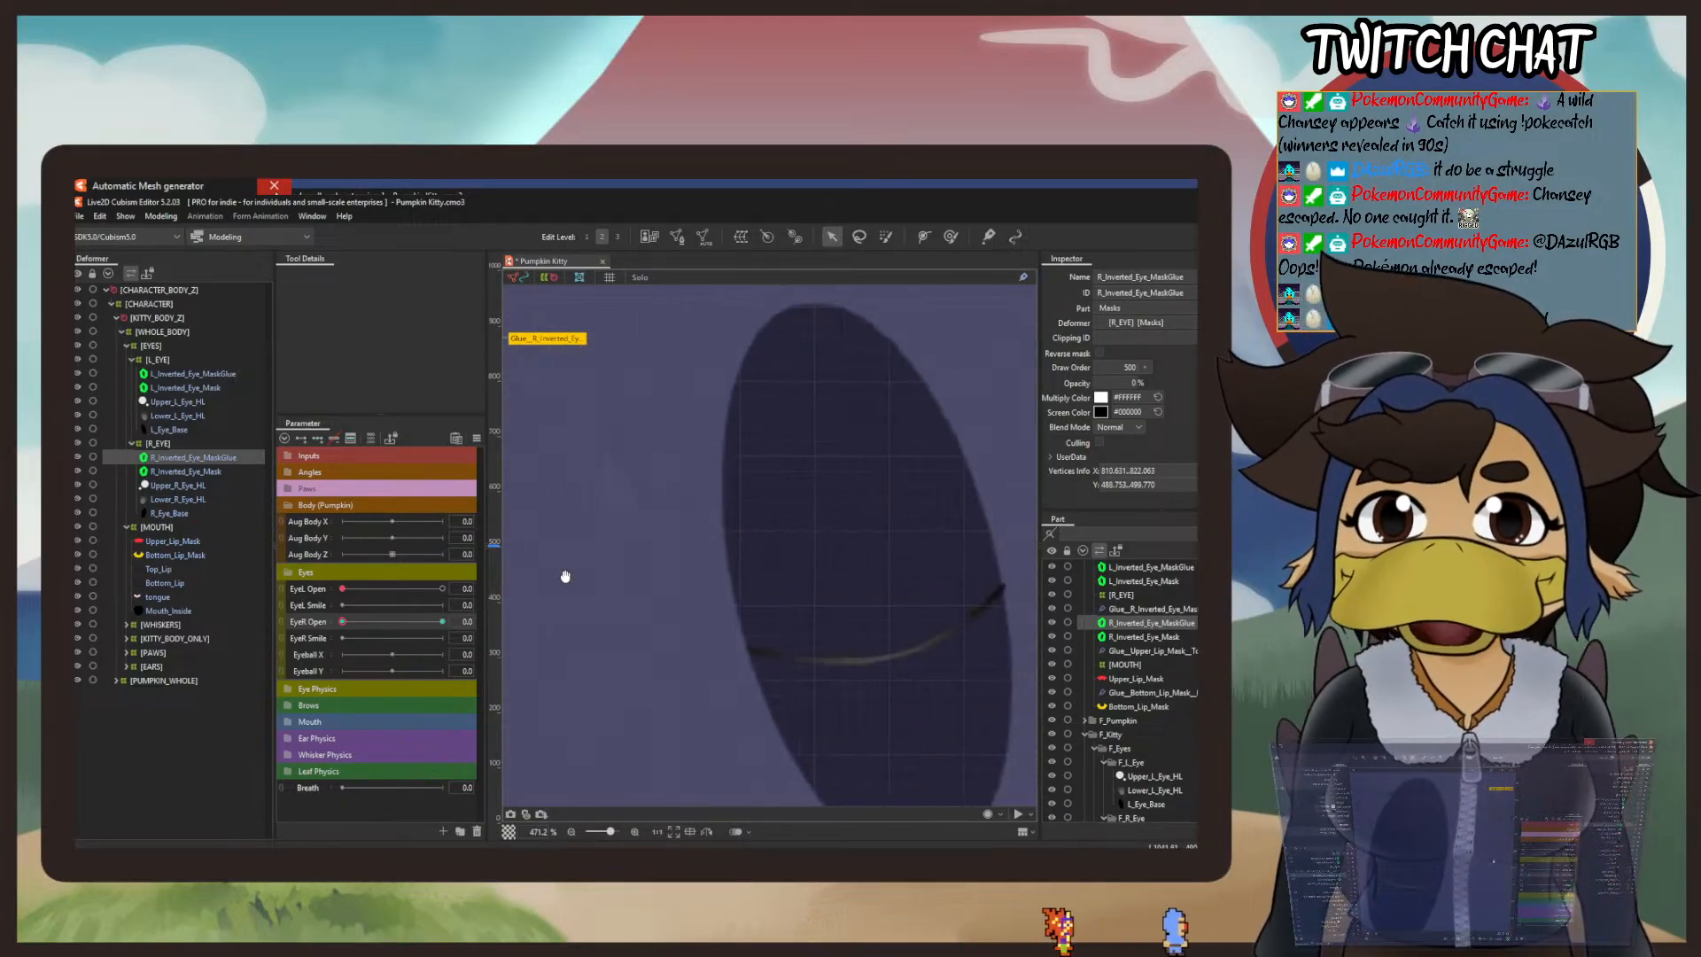
pyautogui.moveTo(990, 594); pyautogui.dragTo(889, 609)
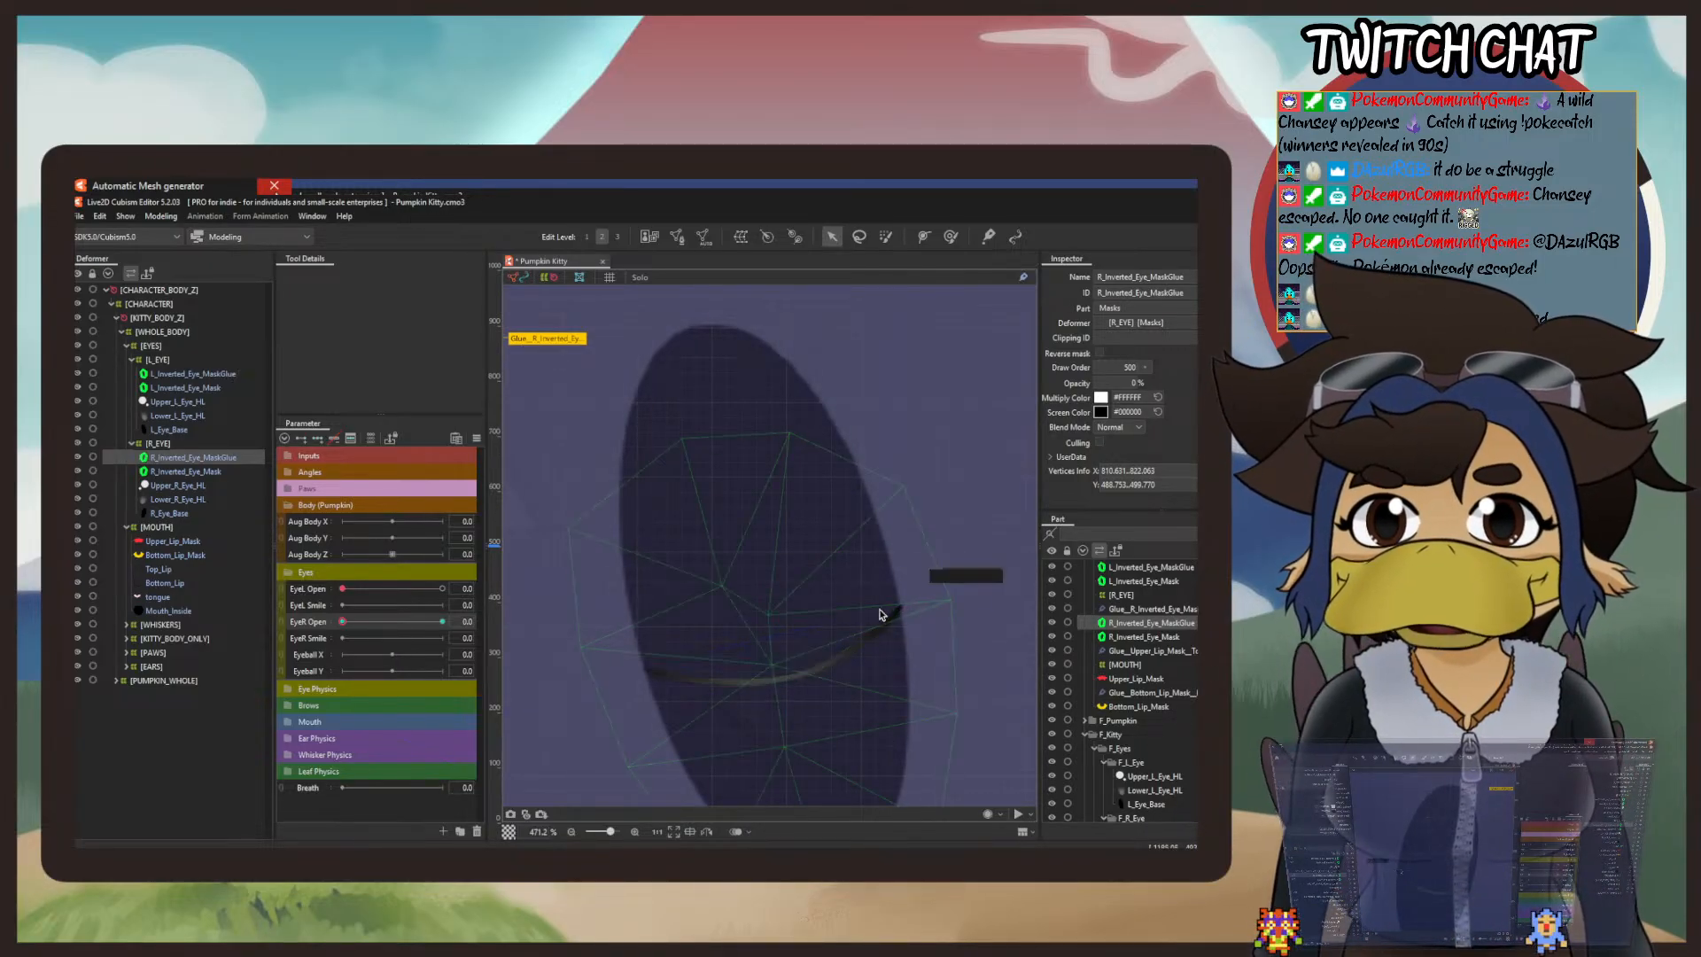
pyautogui.moveTo(695, 608); pyautogui.dragTo(1150, 574)
pyautogui.moveTo(759, 594); pyautogui.dragTo(862, 572)
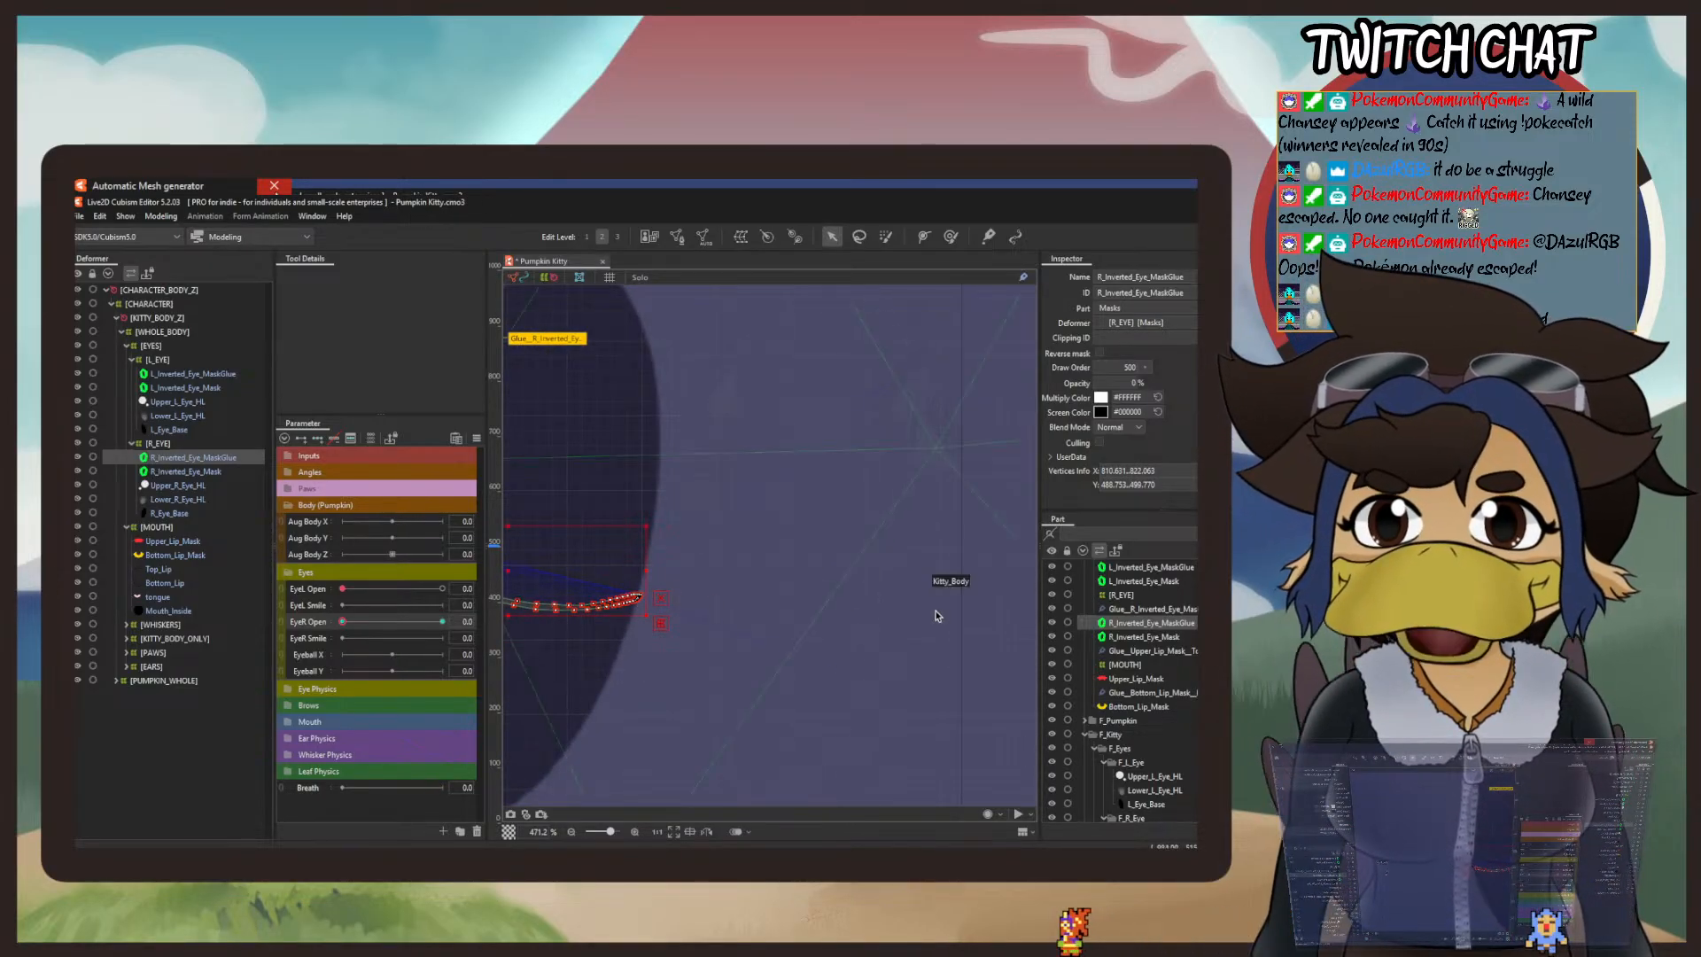
pyautogui.moveTo(937, 615); pyautogui.dragTo(588, 608)
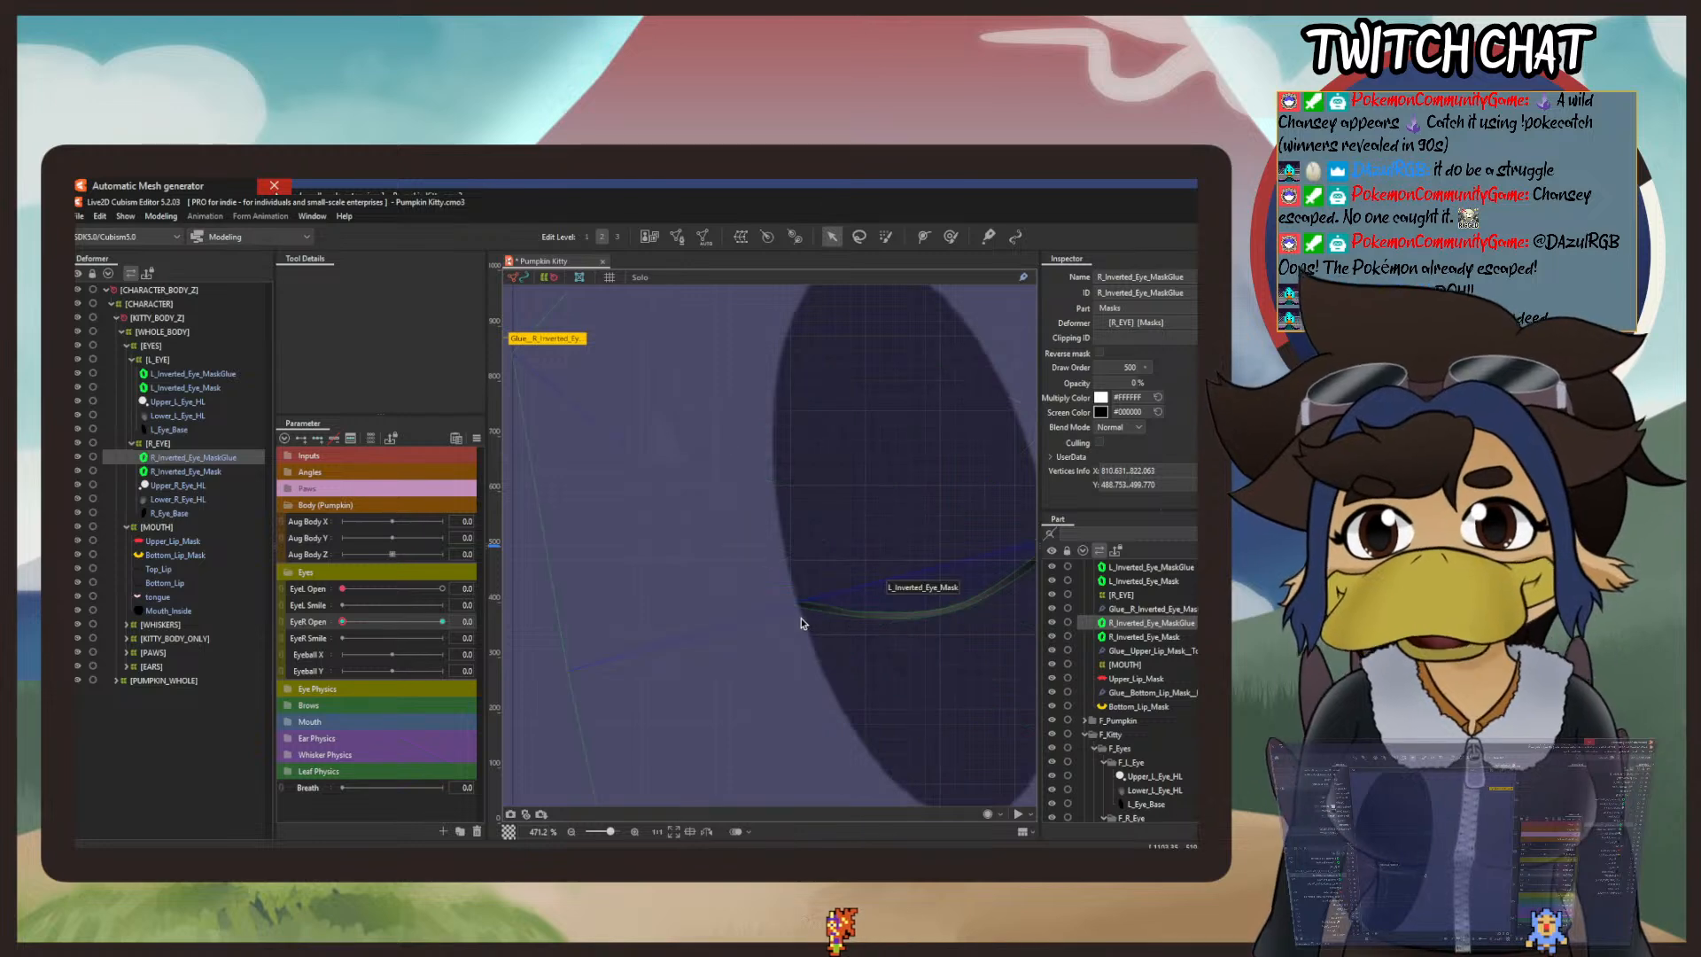
pyautogui.moveTo(801, 622); pyautogui.dragTo(744, 610)
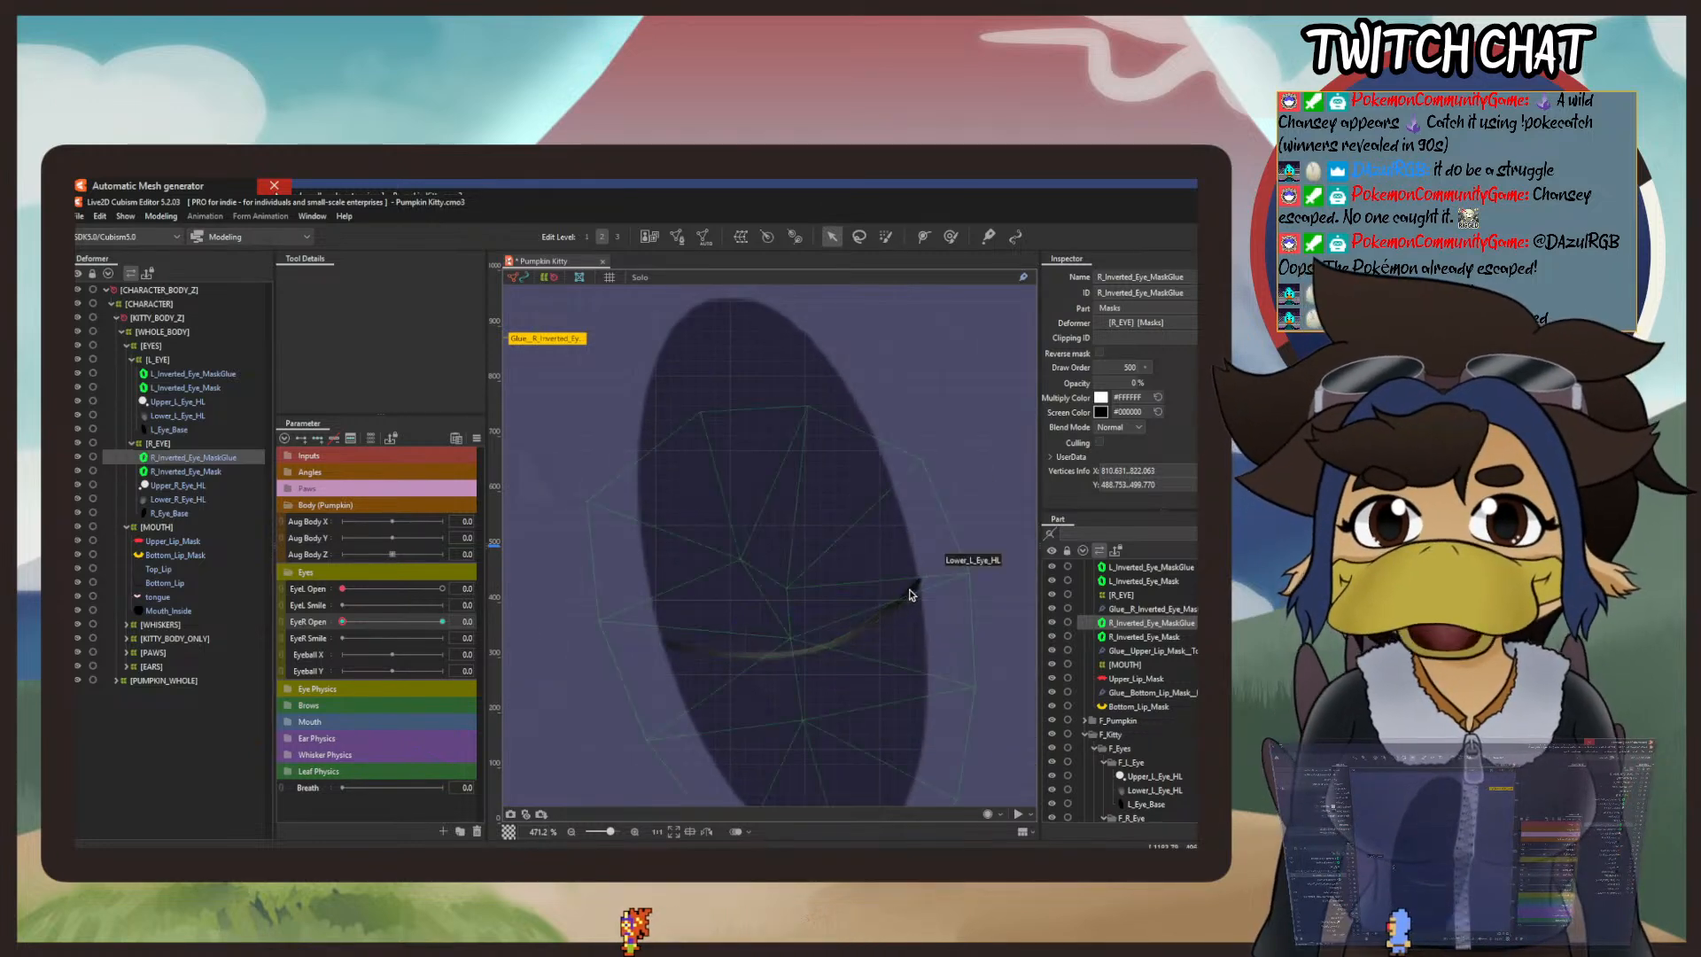
# Step: Try raising the outer end of the left mask glue strip with a deform brush stroke
pyautogui.click(953, 238)
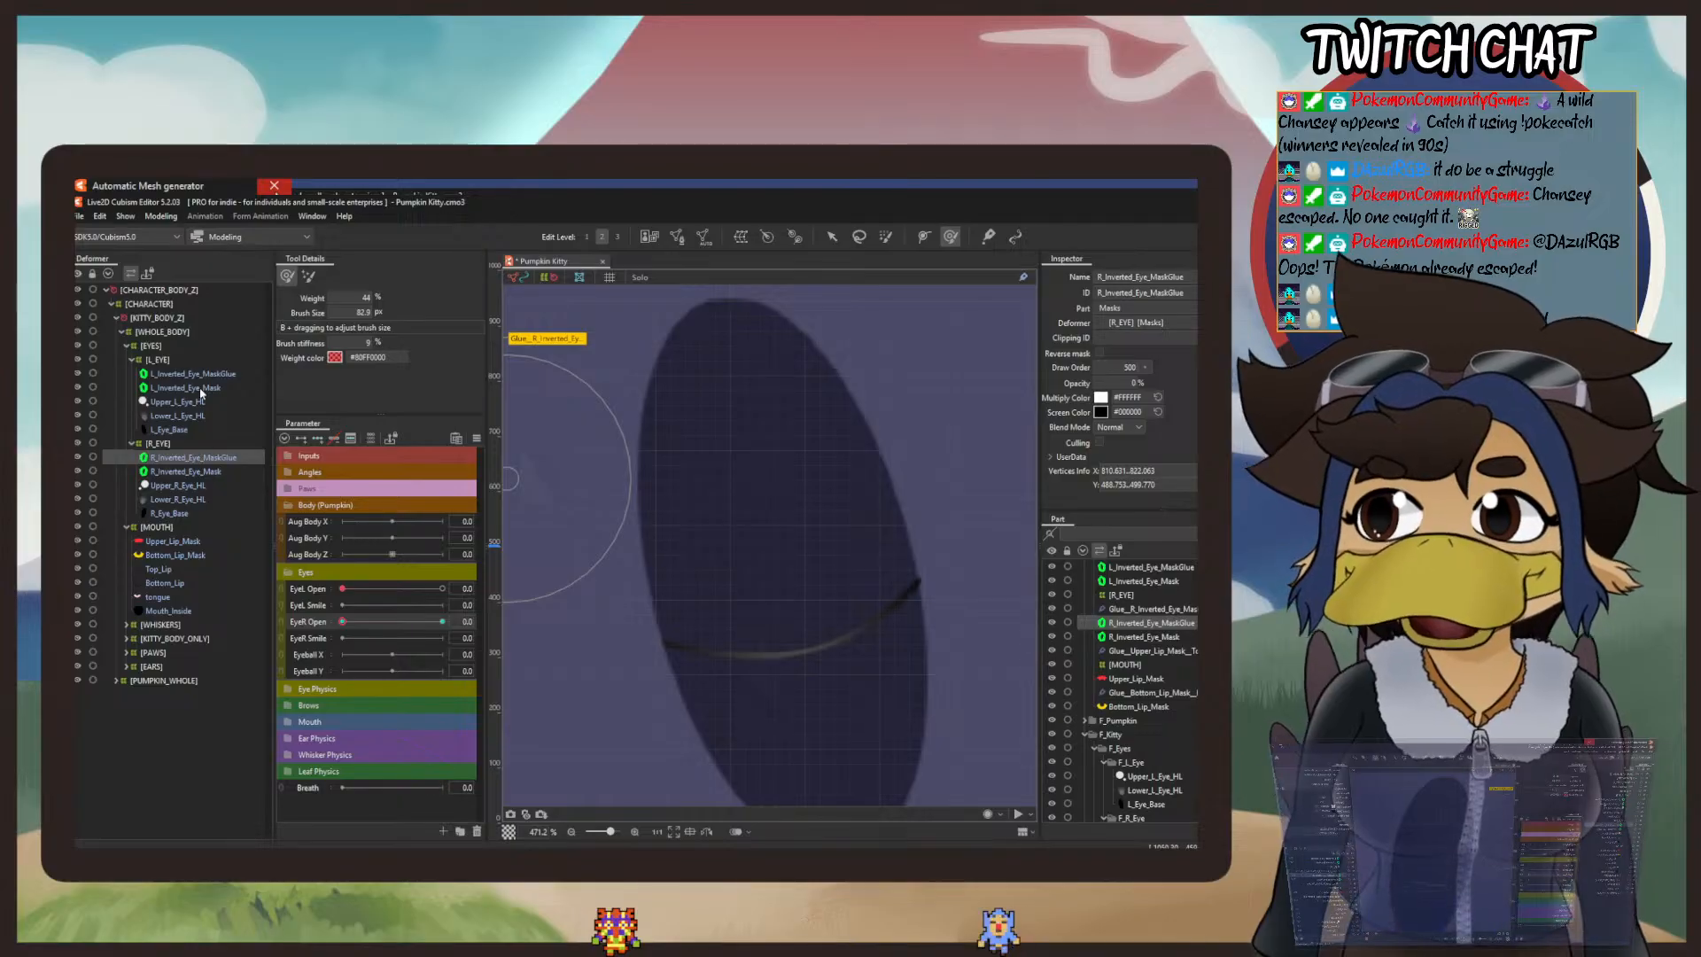
pyautogui.click(203, 375)
pyautogui.moveTo(966, 575); pyautogui.dragTo(955, 549)
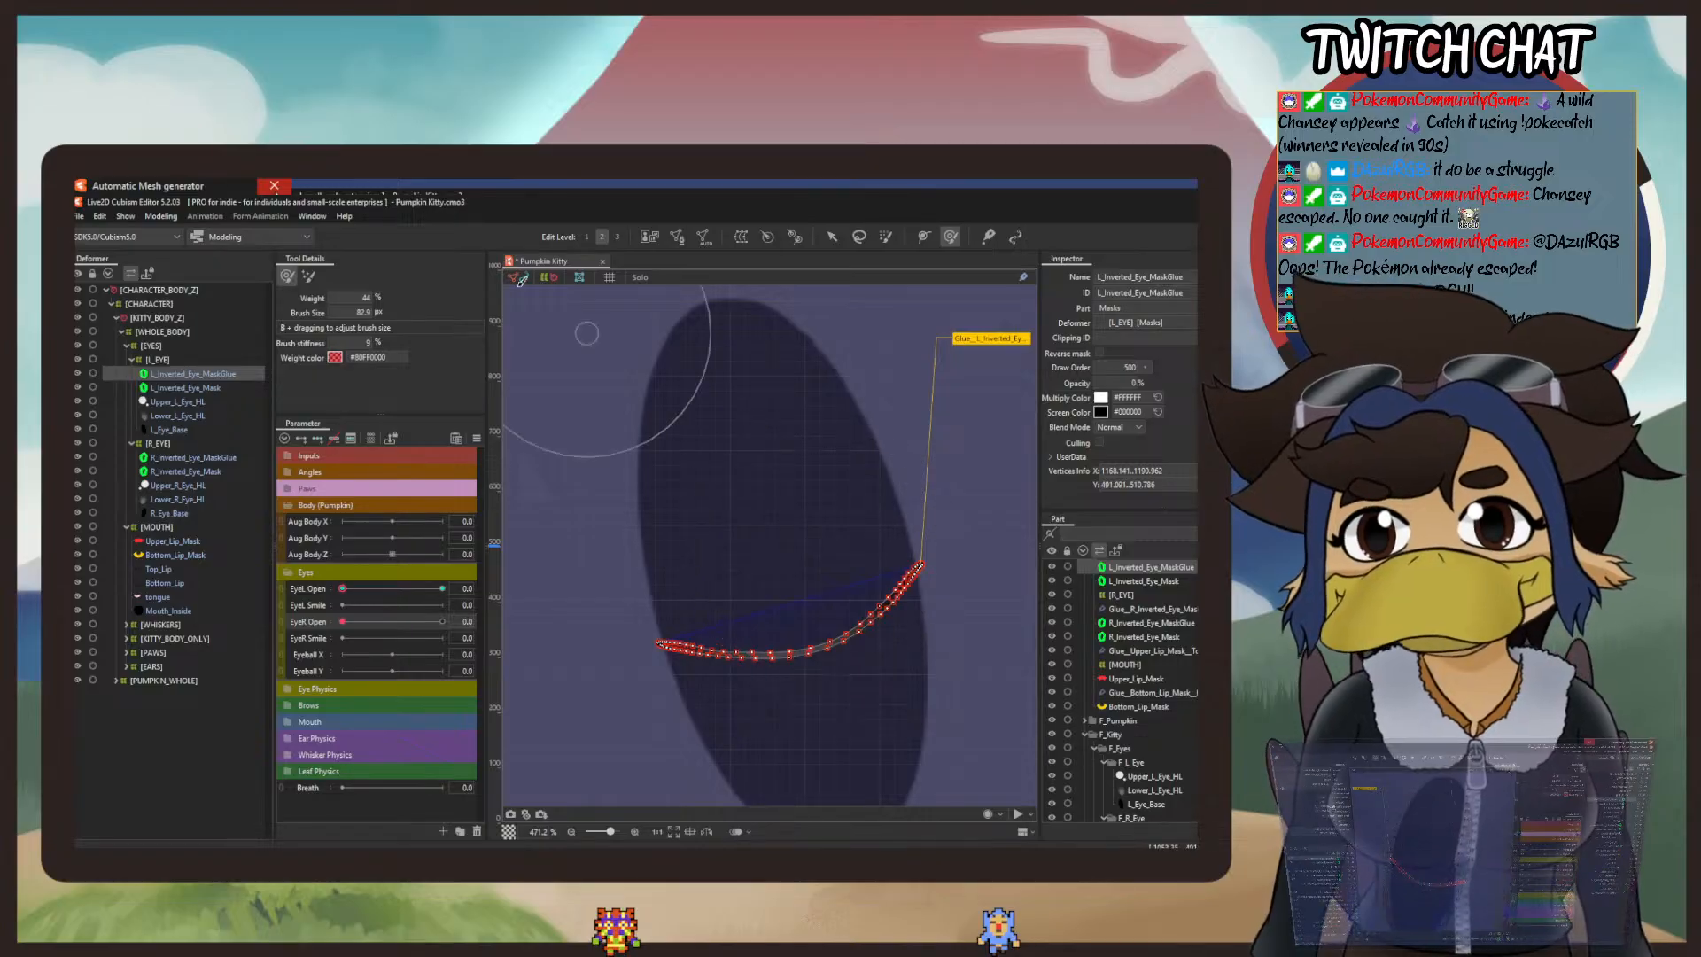
# Step: Lower EyeL Open and EyeR Open fully in the Physics Settings preview and check how the two closed-eye lines match
pyautogui.click(161, 216)
pyautogui.click(195, 498)
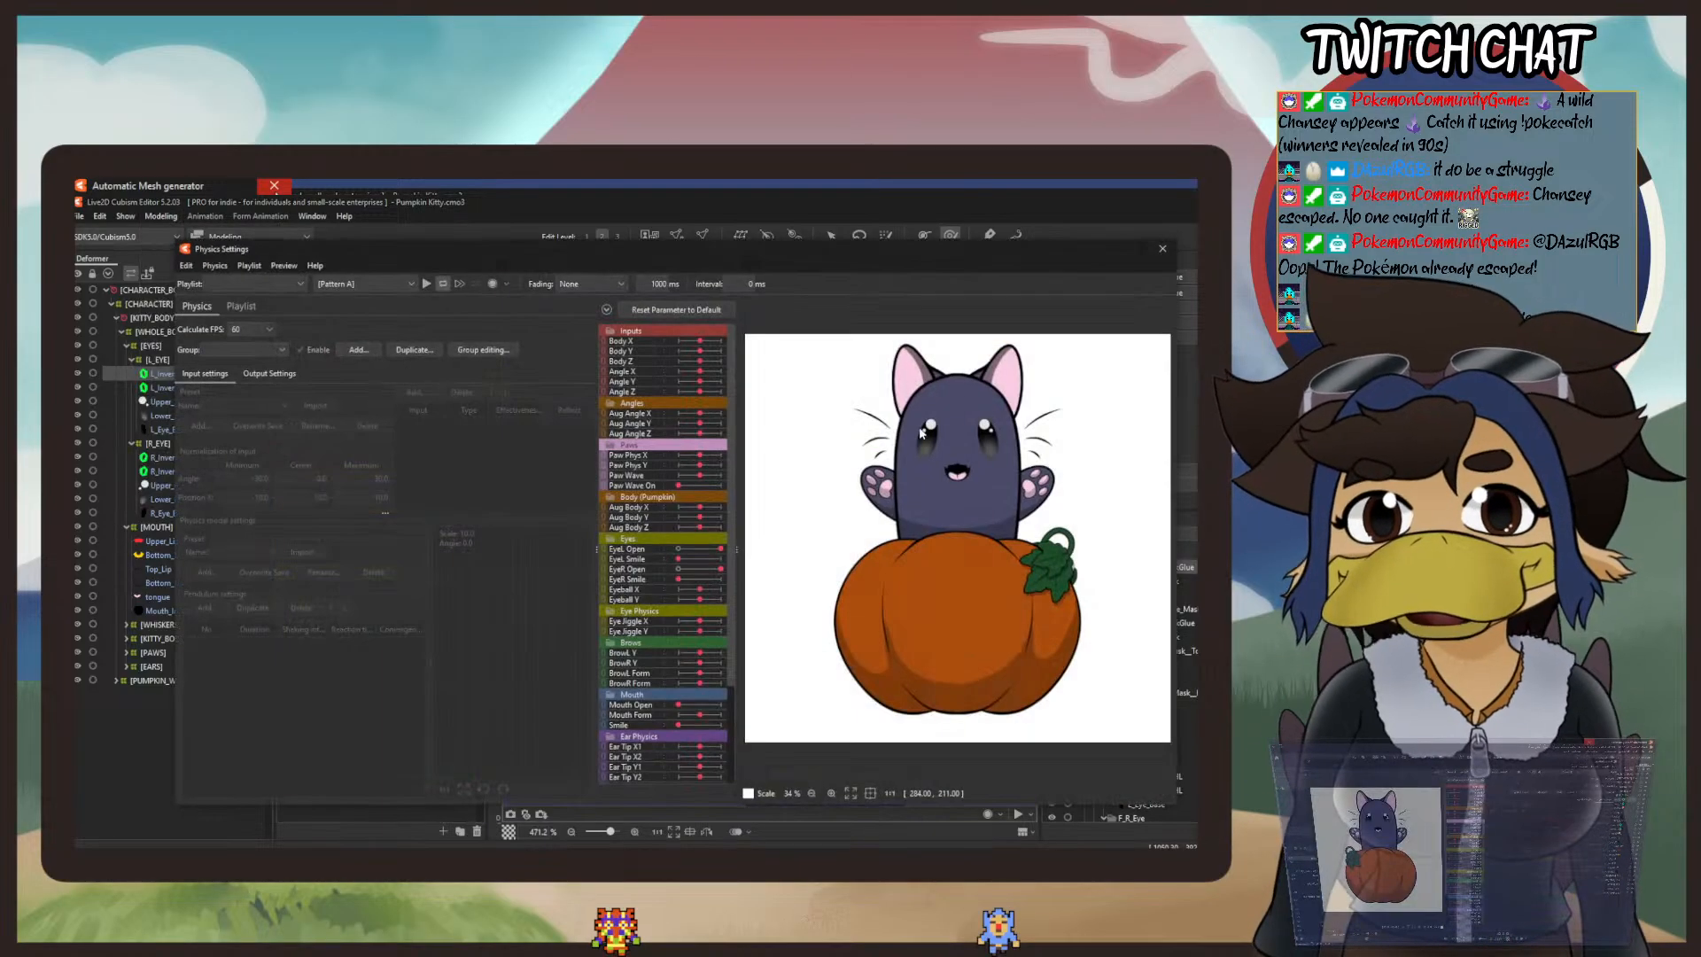
pyautogui.scroll(4, 955, 443)
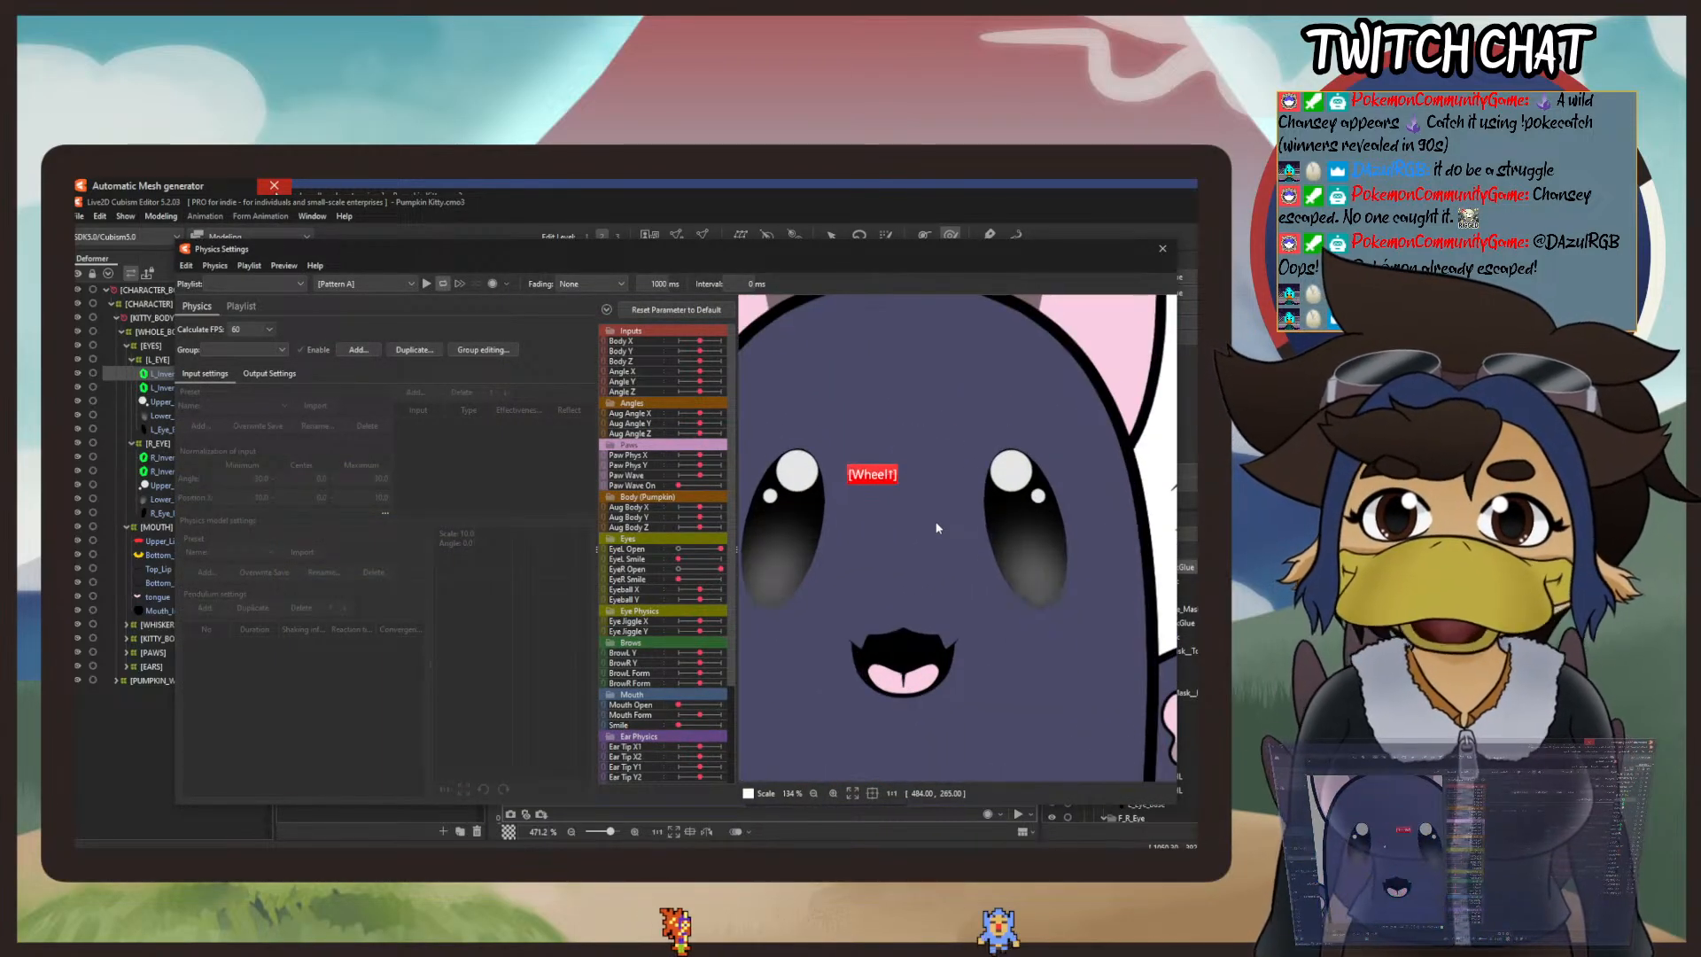
pyautogui.moveTo(721, 548); pyautogui.dragTo(582, 567)
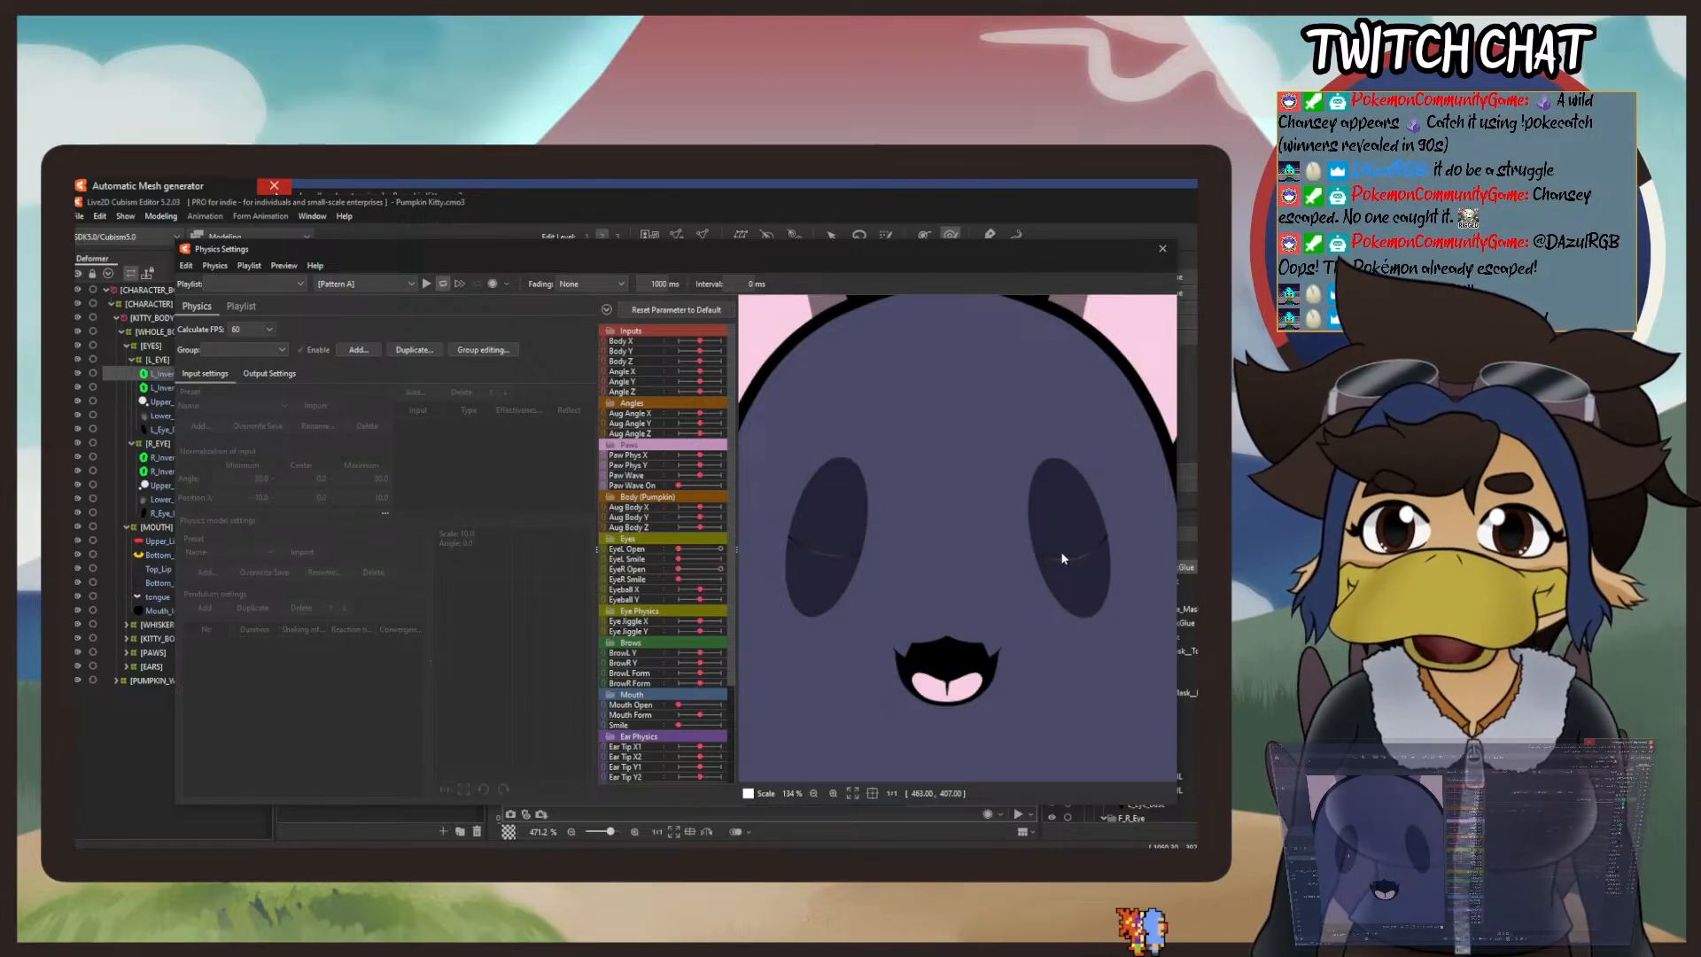
pyautogui.click(1162, 249)
# Step: Undo the last deform brush changes to the outer end of the left mask's strip
pyautogui.click(100, 218)
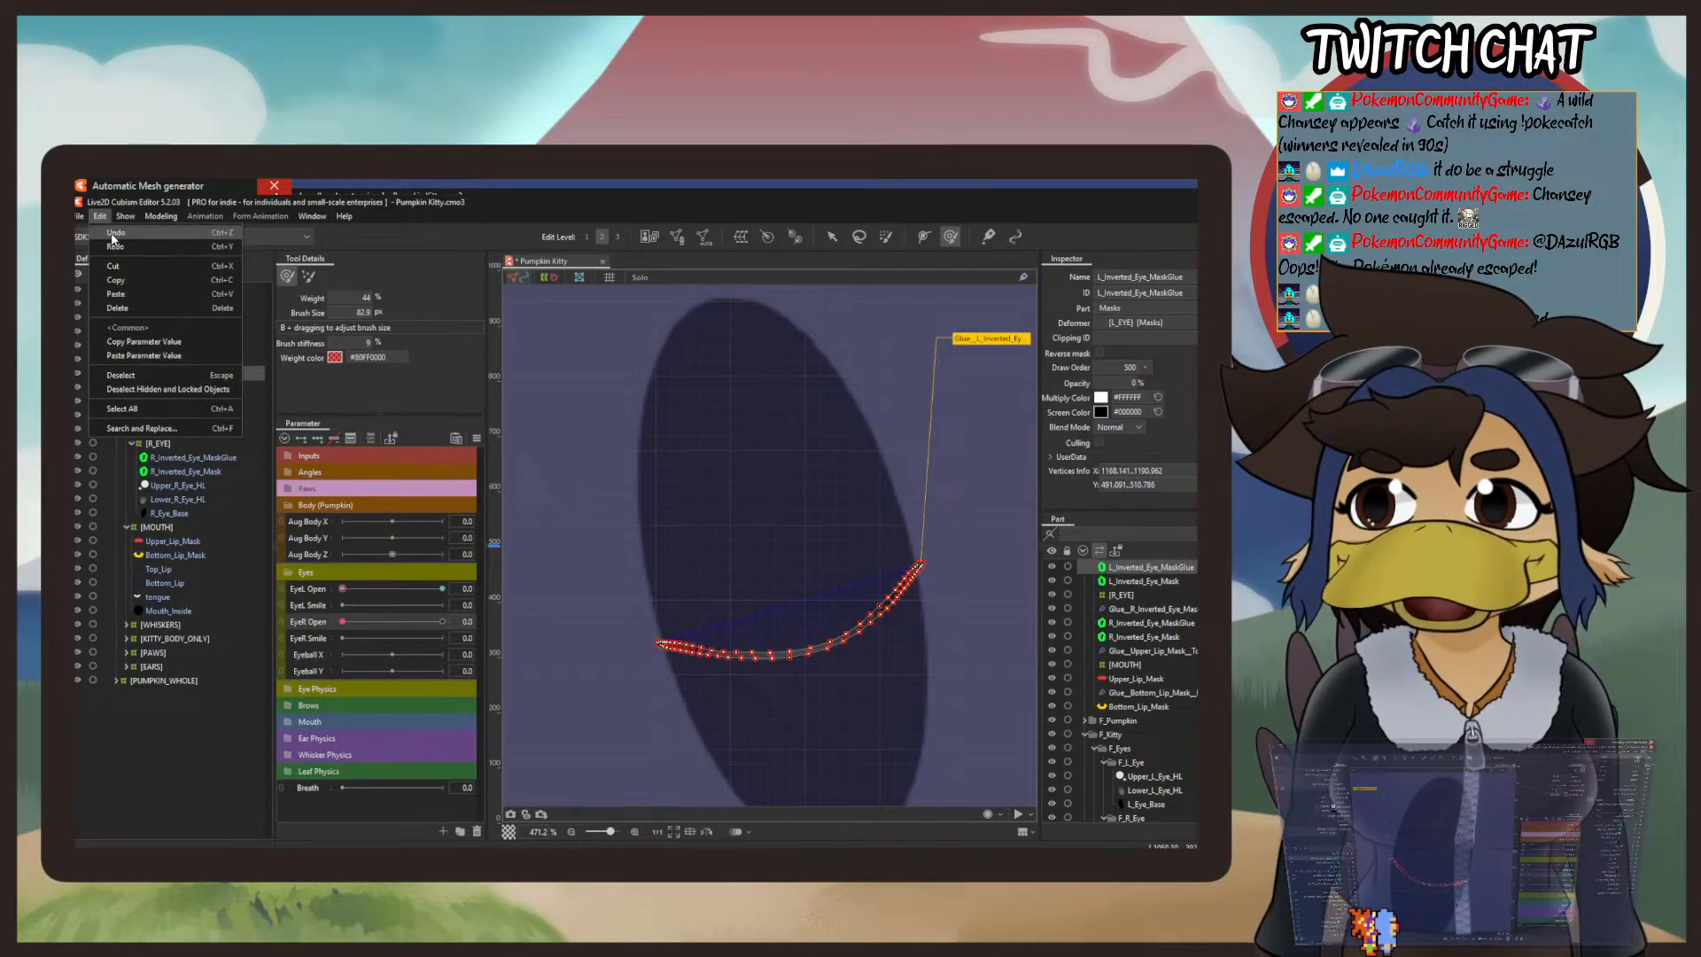
pyautogui.click(113, 238)
pyautogui.click(101, 216)
pyautogui.click(110, 239)
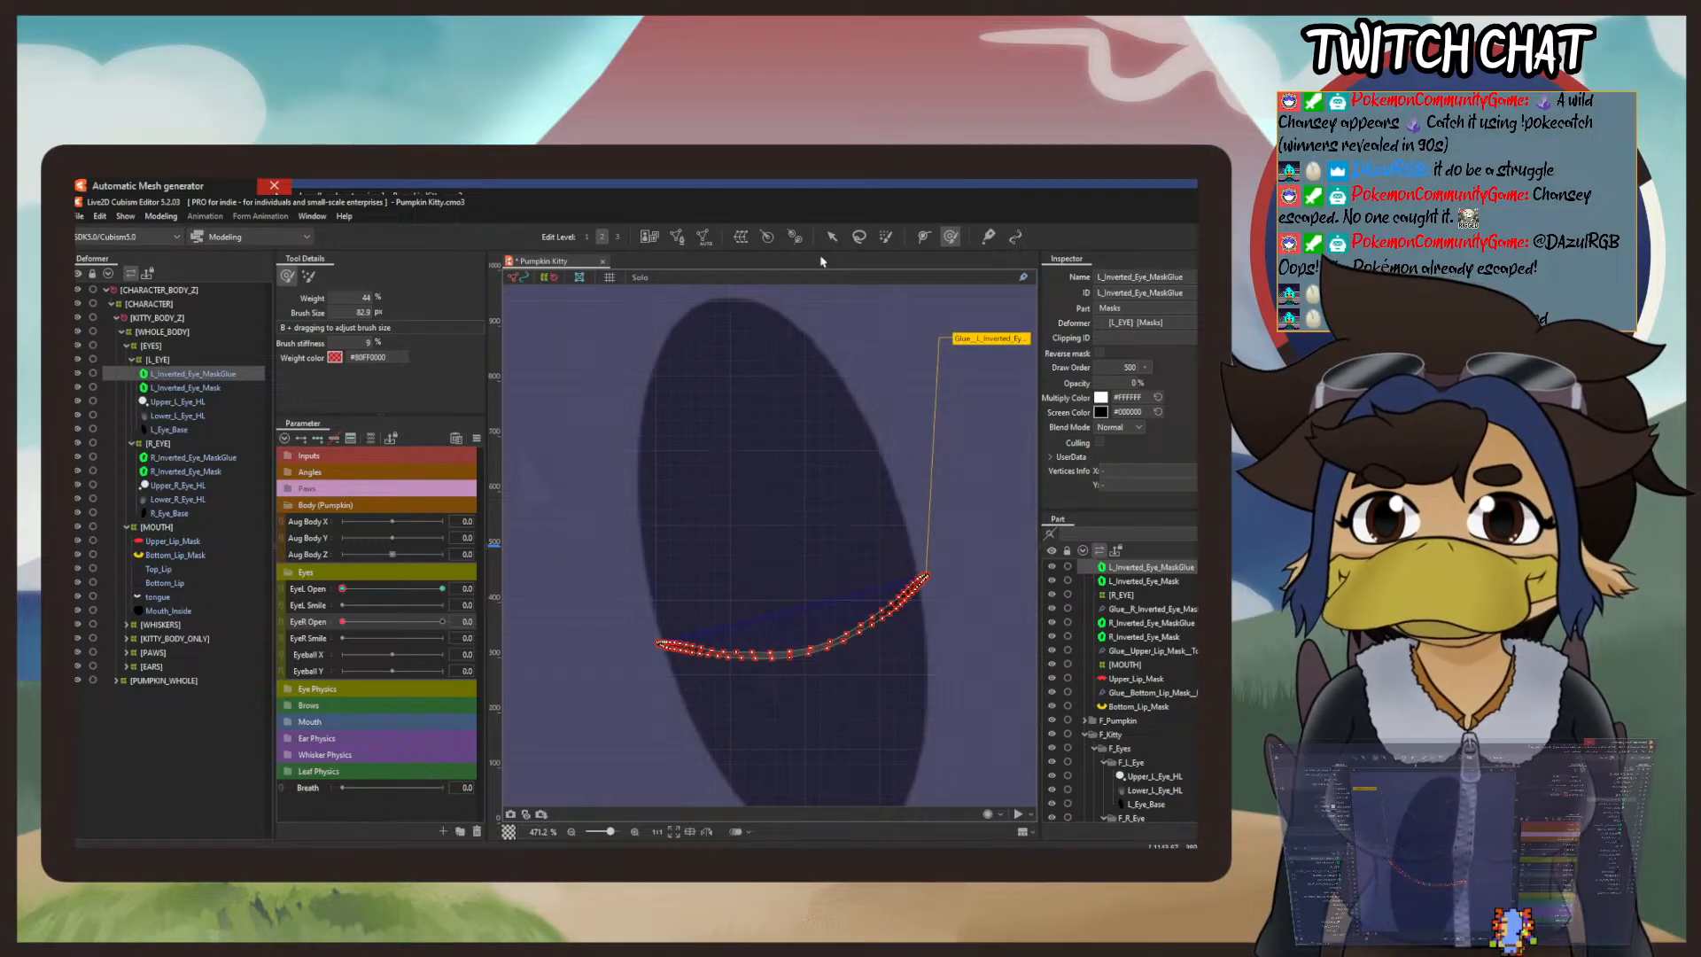
# Step: Reshape the outer end of L_Inverted_Eye_MaskGlue with small deform brush strokes at a reduced weight
pyautogui.scroll(5, 832, 532)
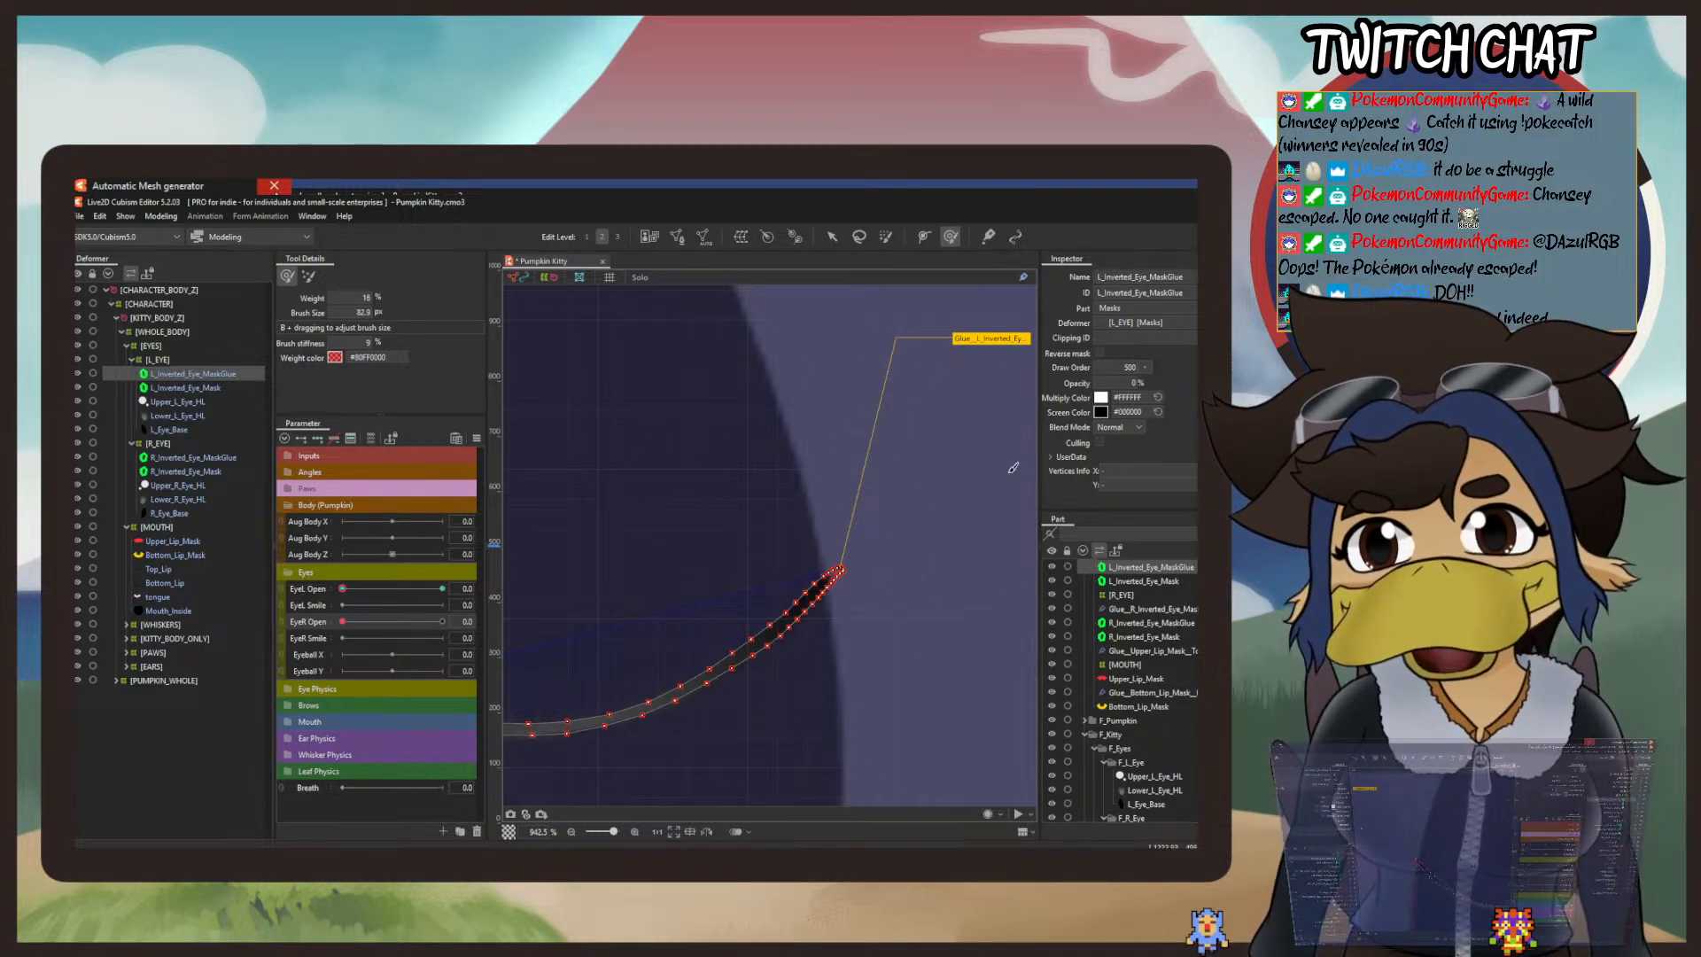
pyautogui.moveTo(924, 523); pyautogui.dragTo(794, 604)
pyautogui.moveTo(875, 532); pyautogui.dragTo(649, 384)
pyautogui.moveTo(684, 624); pyautogui.dragTo(676, 581)
pyautogui.moveTo(745, 626); pyautogui.dragTo(795, 420)
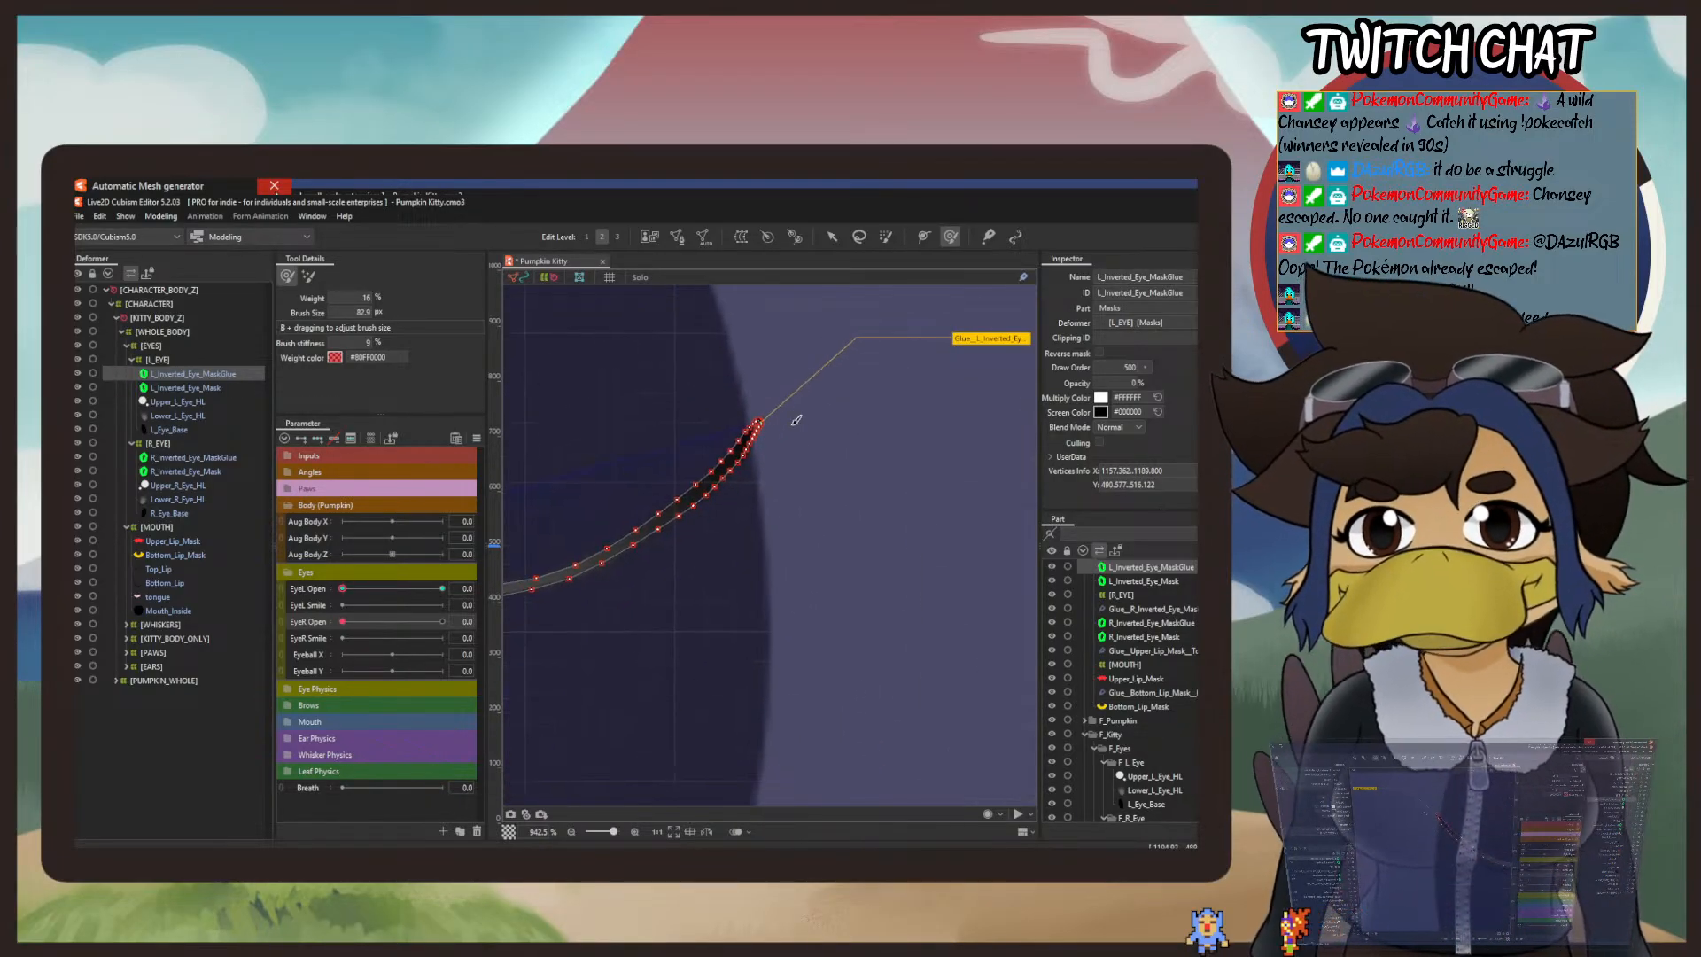
pyautogui.moveTo(823, 597); pyautogui.dragTo(794, 534)
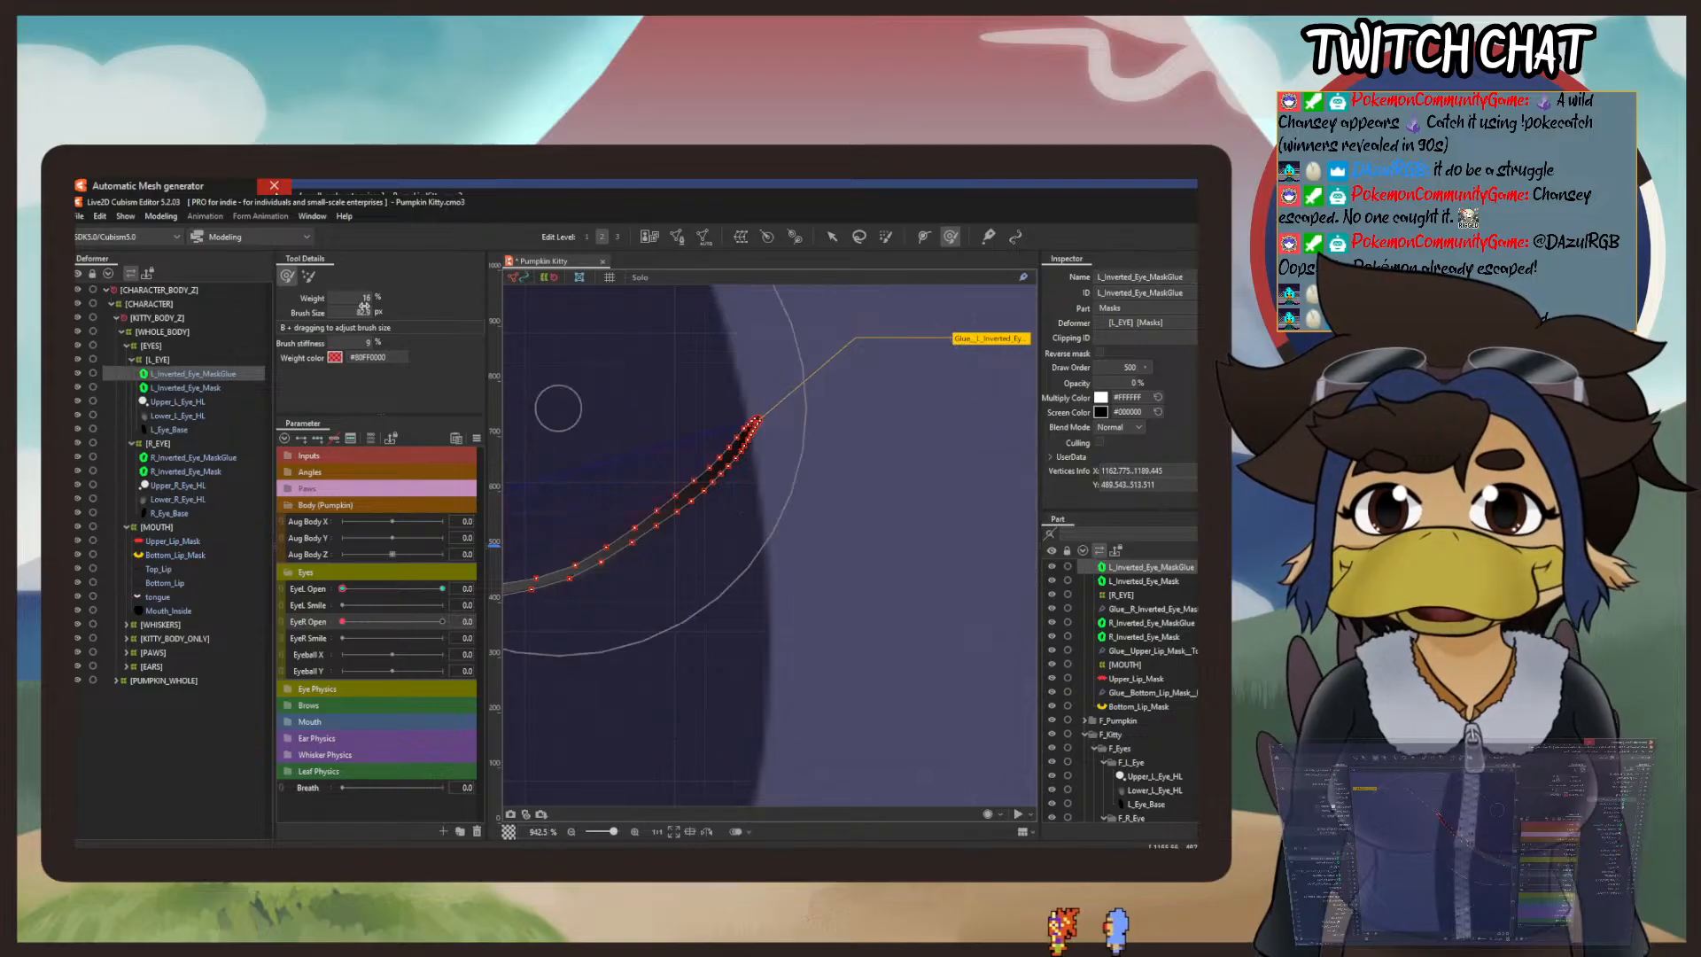
# Step: Lower EyeL Open and EyeR Open fully in the Physics Settings preview and compare the two closed eyes
pyautogui.click(161, 217)
pyautogui.click(184, 500)
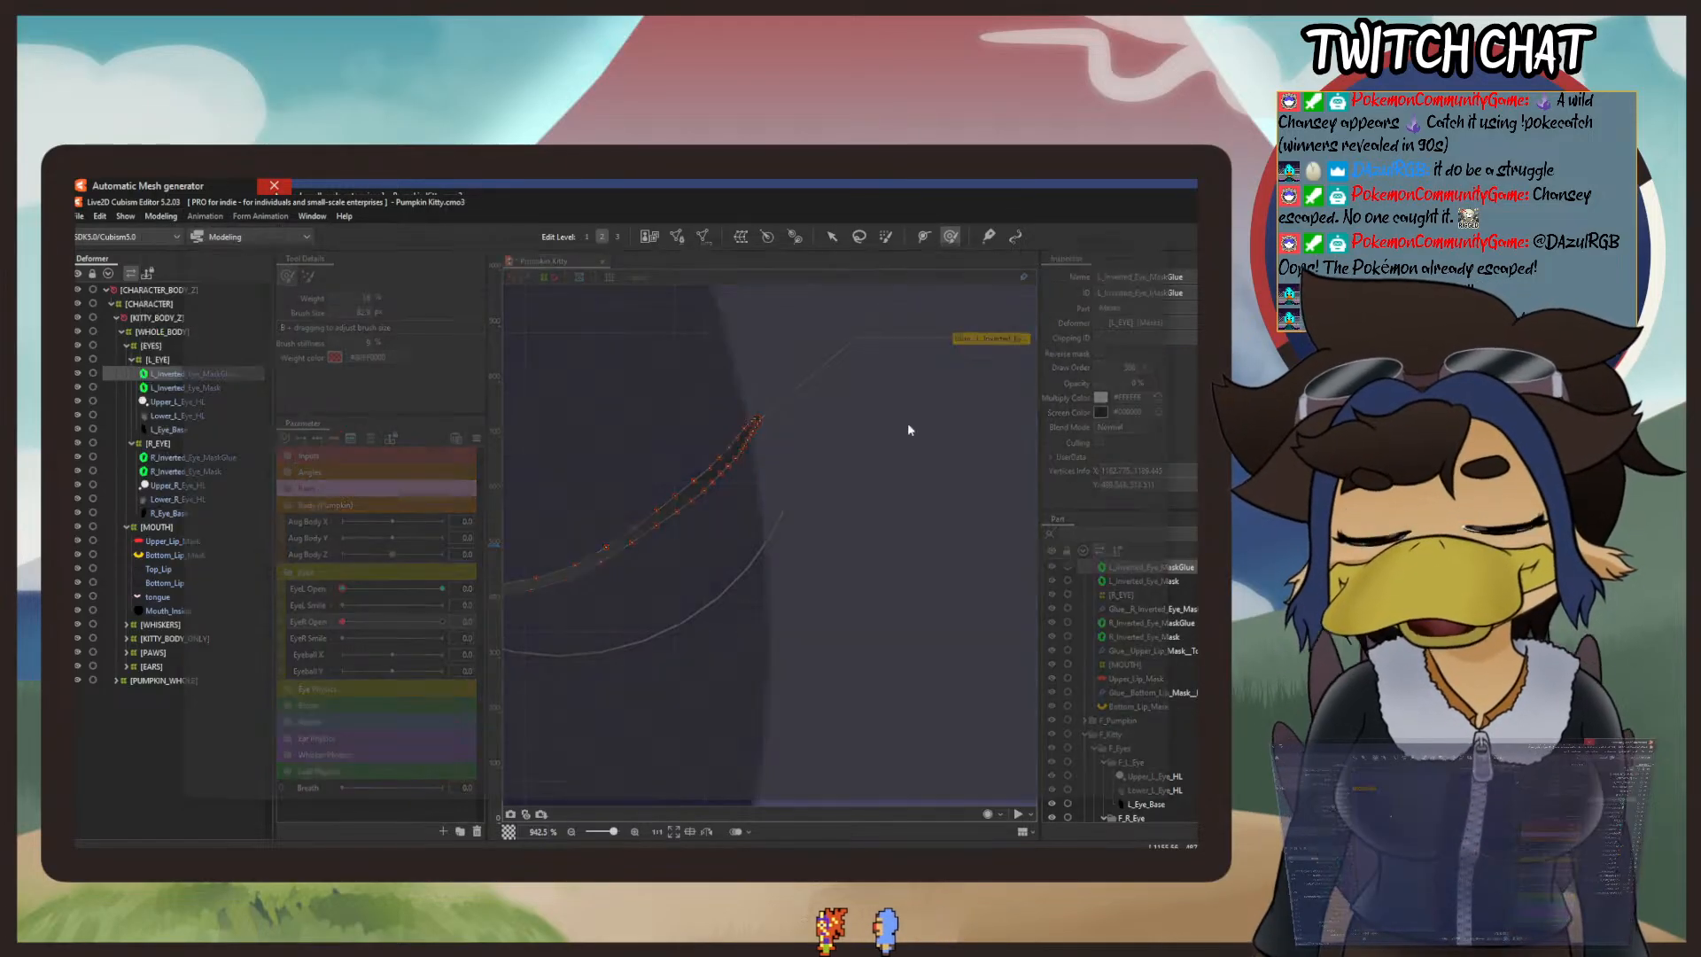
pyautogui.scroll(5, 1002, 463)
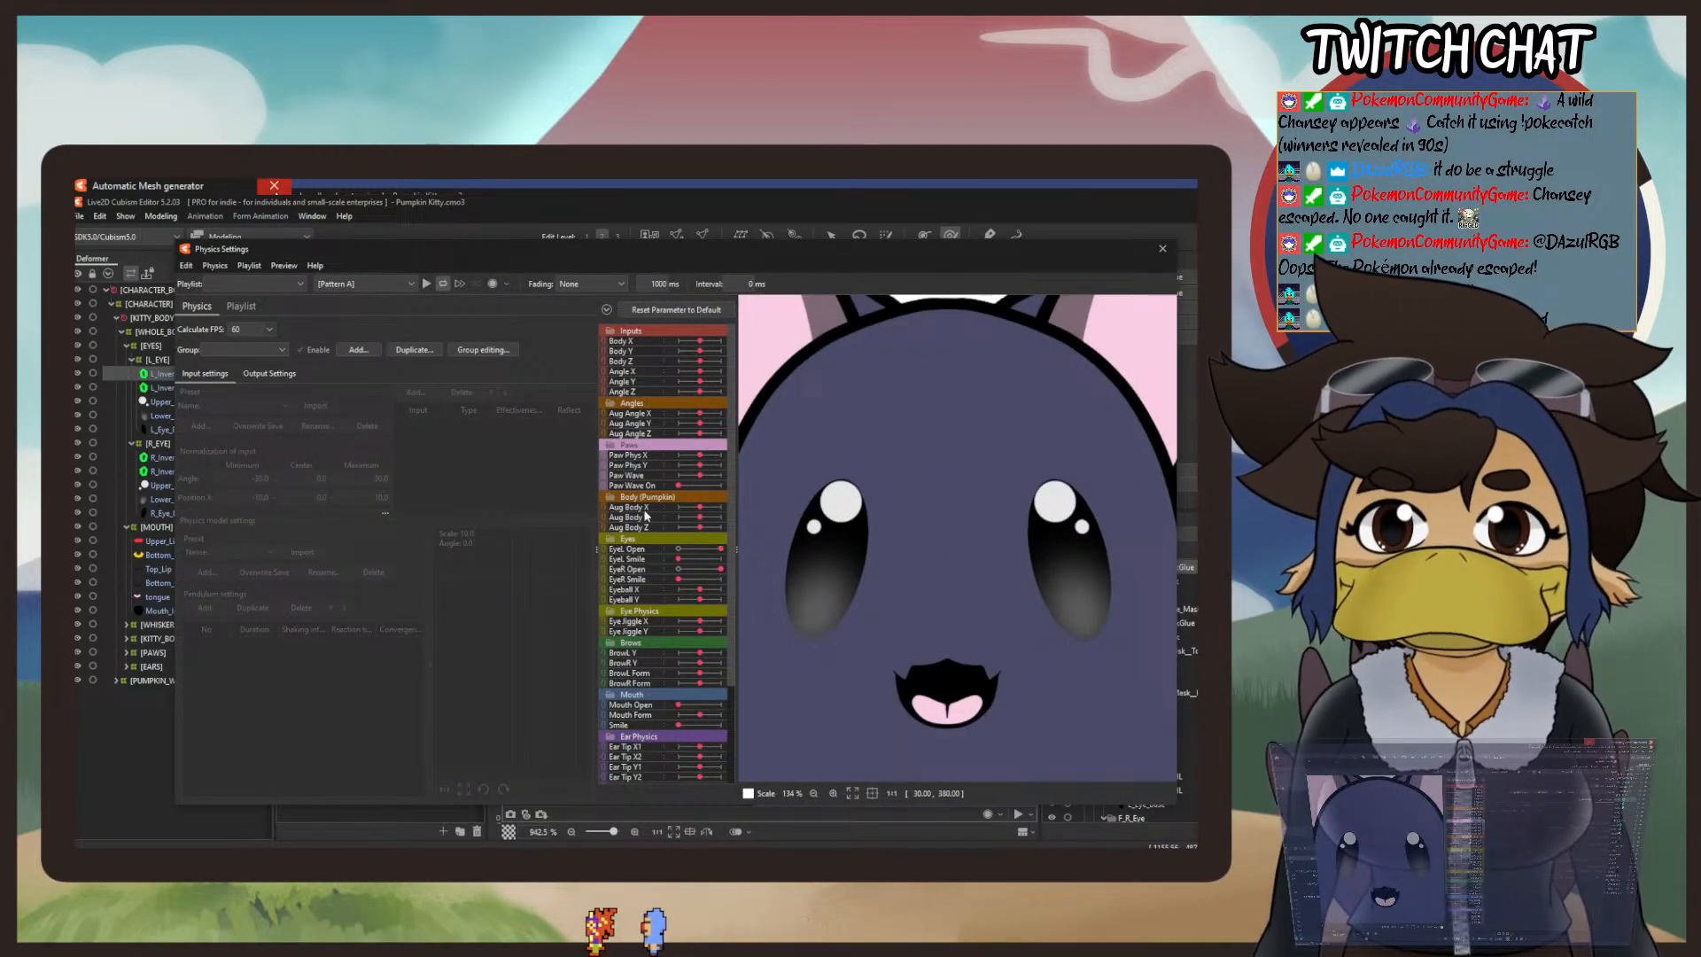
pyautogui.moveTo(720, 549); pyautogui.dragTo(581, 560)
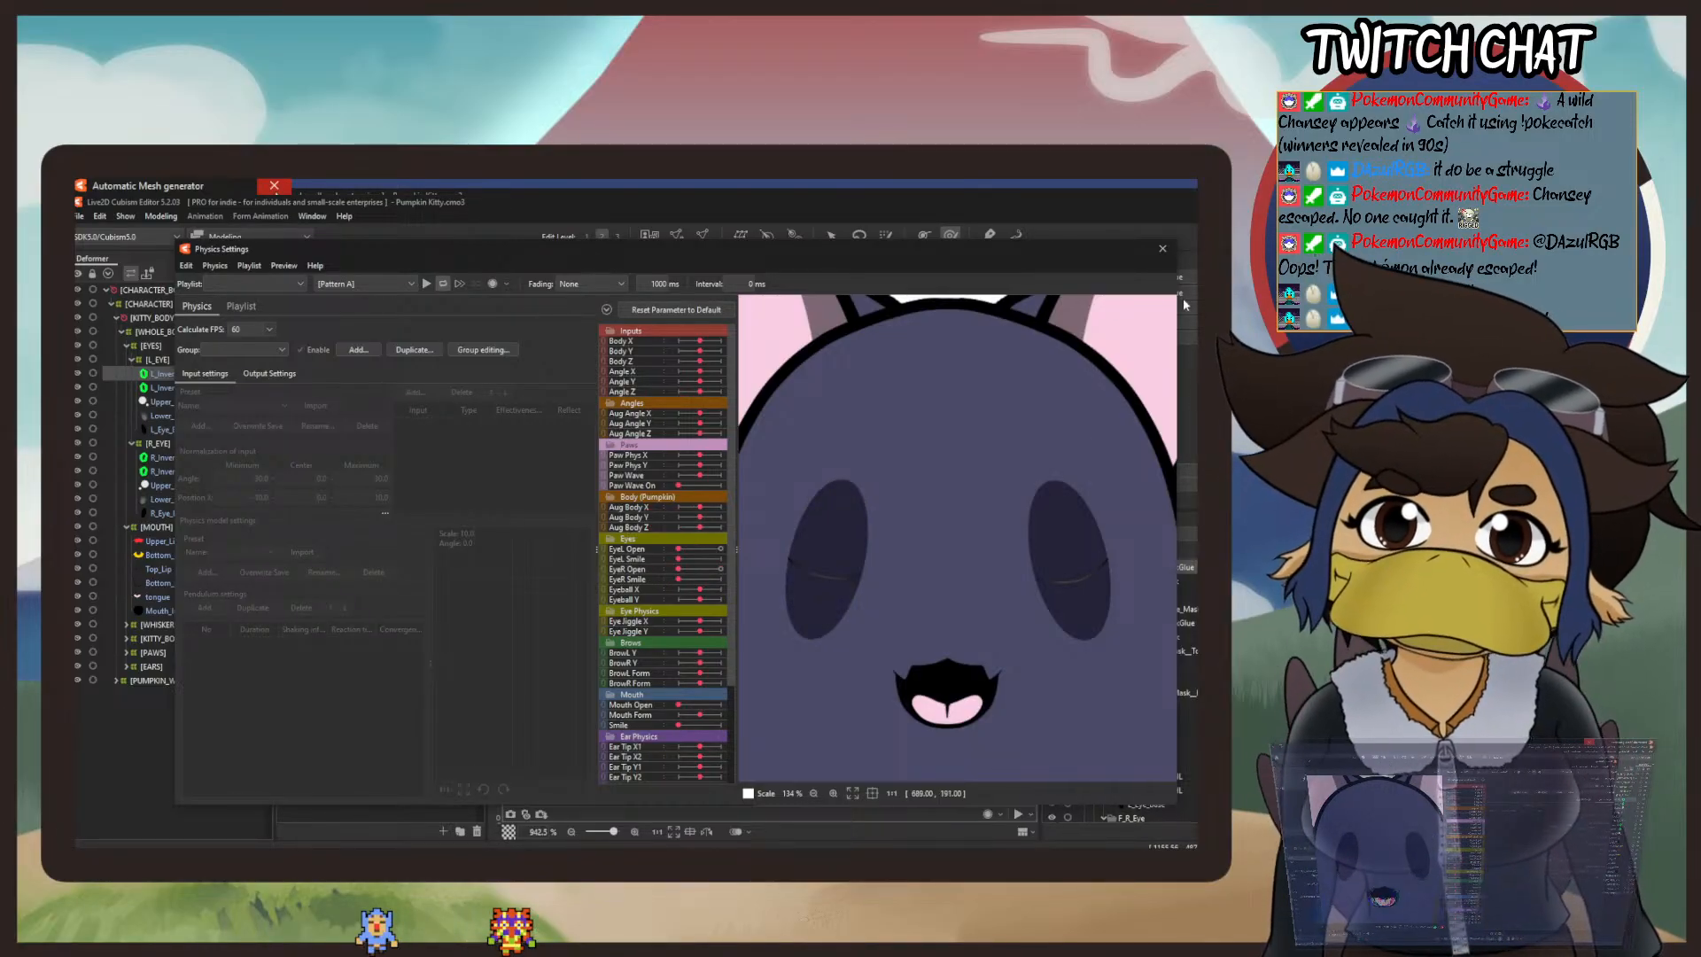
pyautogui.click(1163, 249)
pyautogui.scroll(-3, 753, 550)
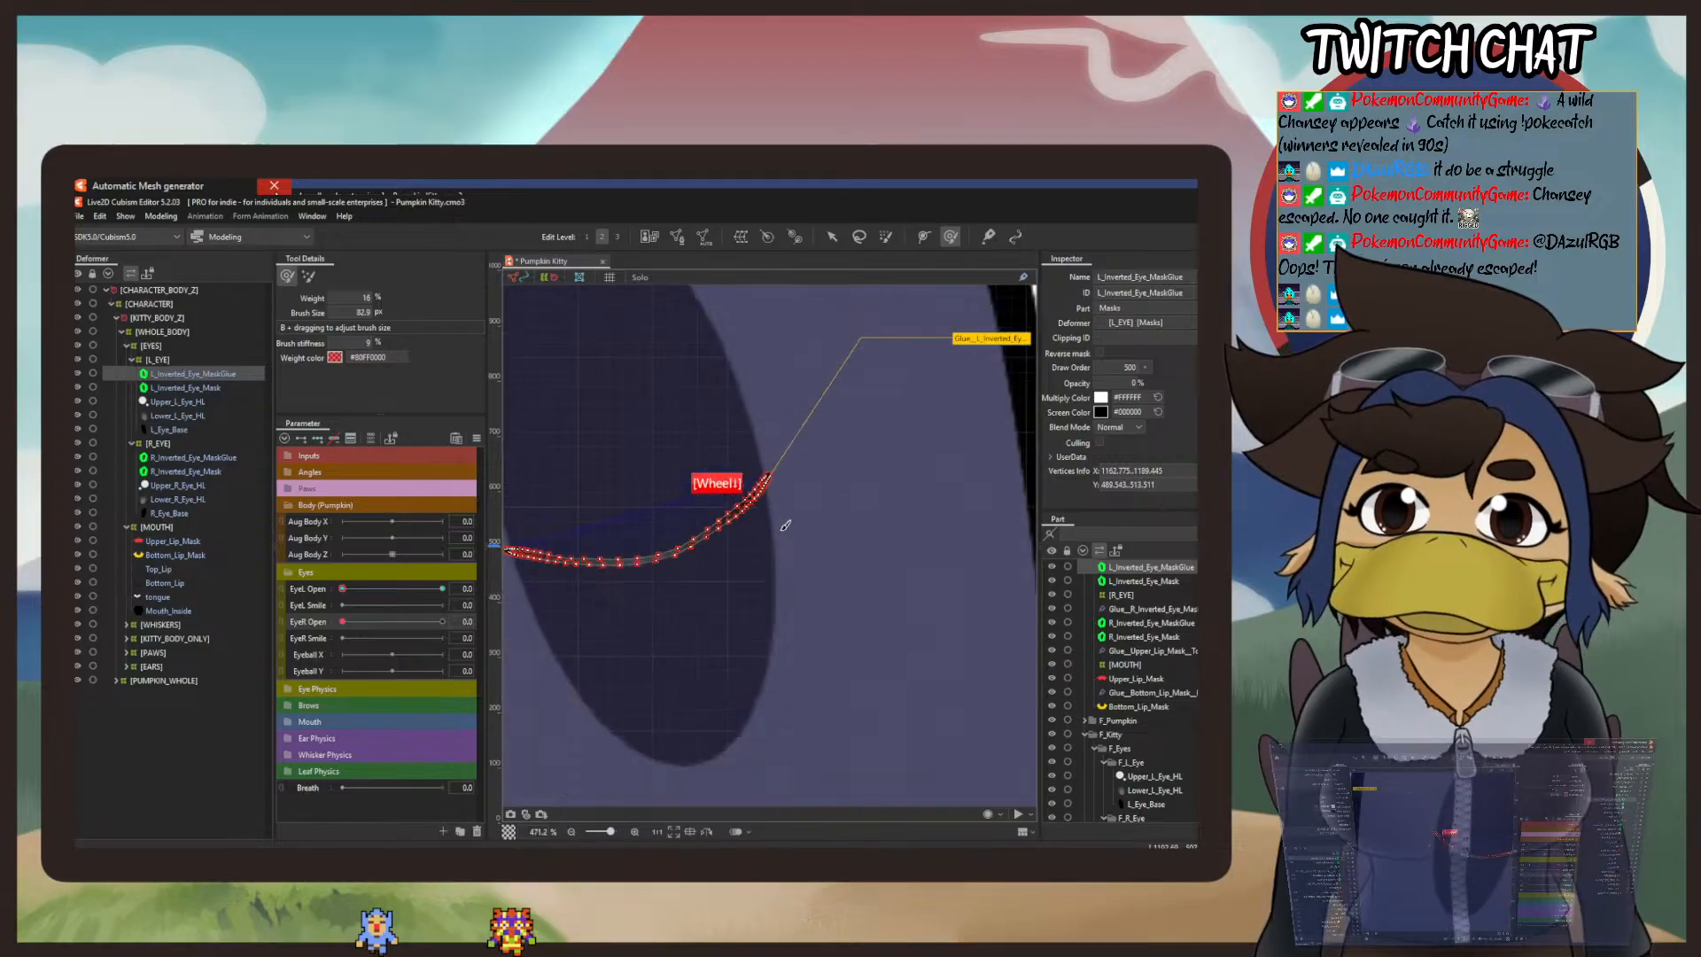
# Step: Nudge the middle of the left glue strip upward with the deform brush and recheck both closed eyes in the Physics Settings preview
pyautogui.moveTo(706, 592); pyautogui.dragTo(686, 564)
pyautogui.click(160, 216)
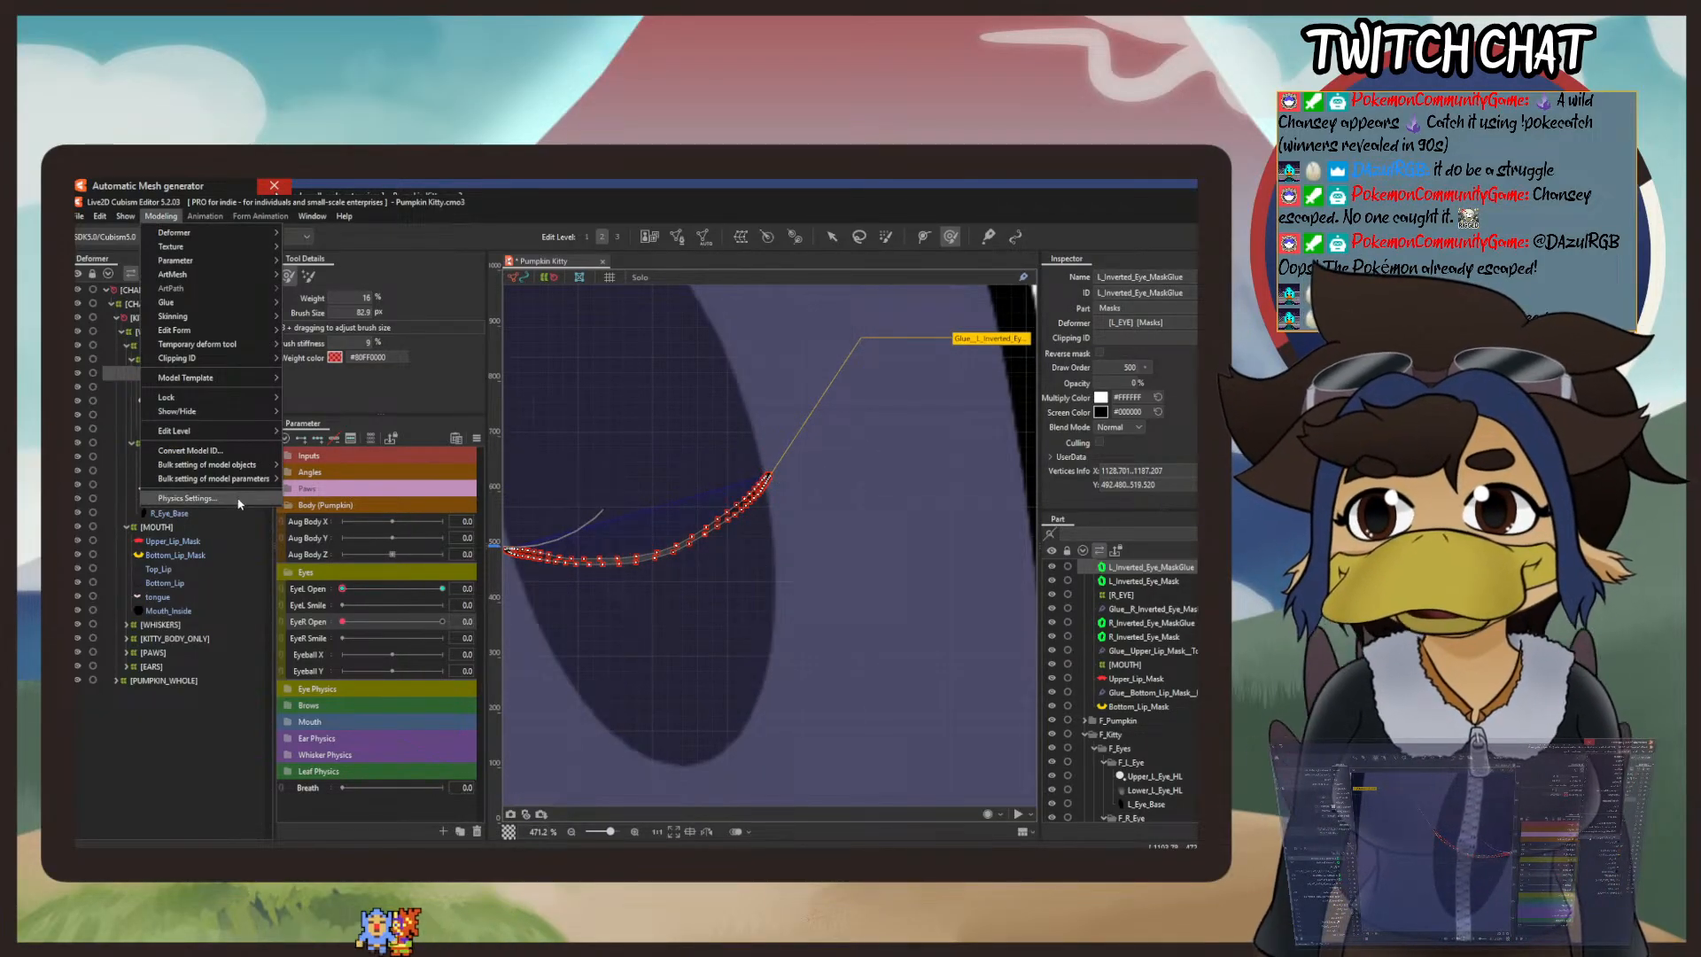
pyautogui.click(189, 499)
pyautogui.scroll(5, 950, 532)
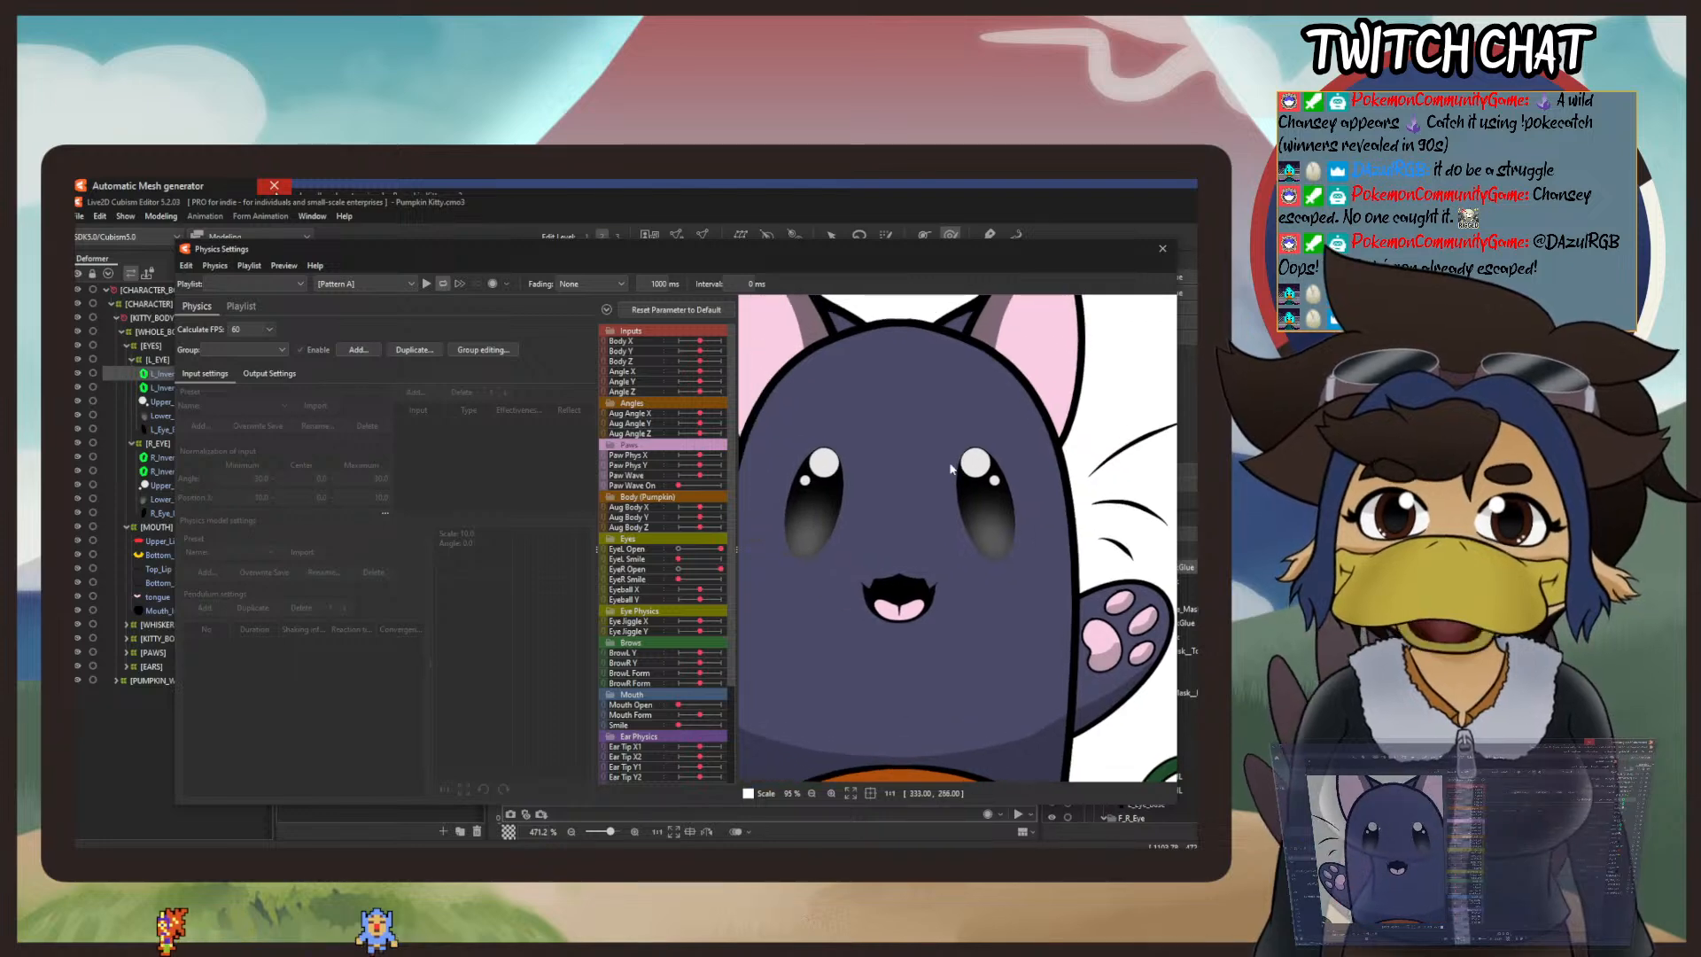
pyautogui.scroll(3, 951, 469)
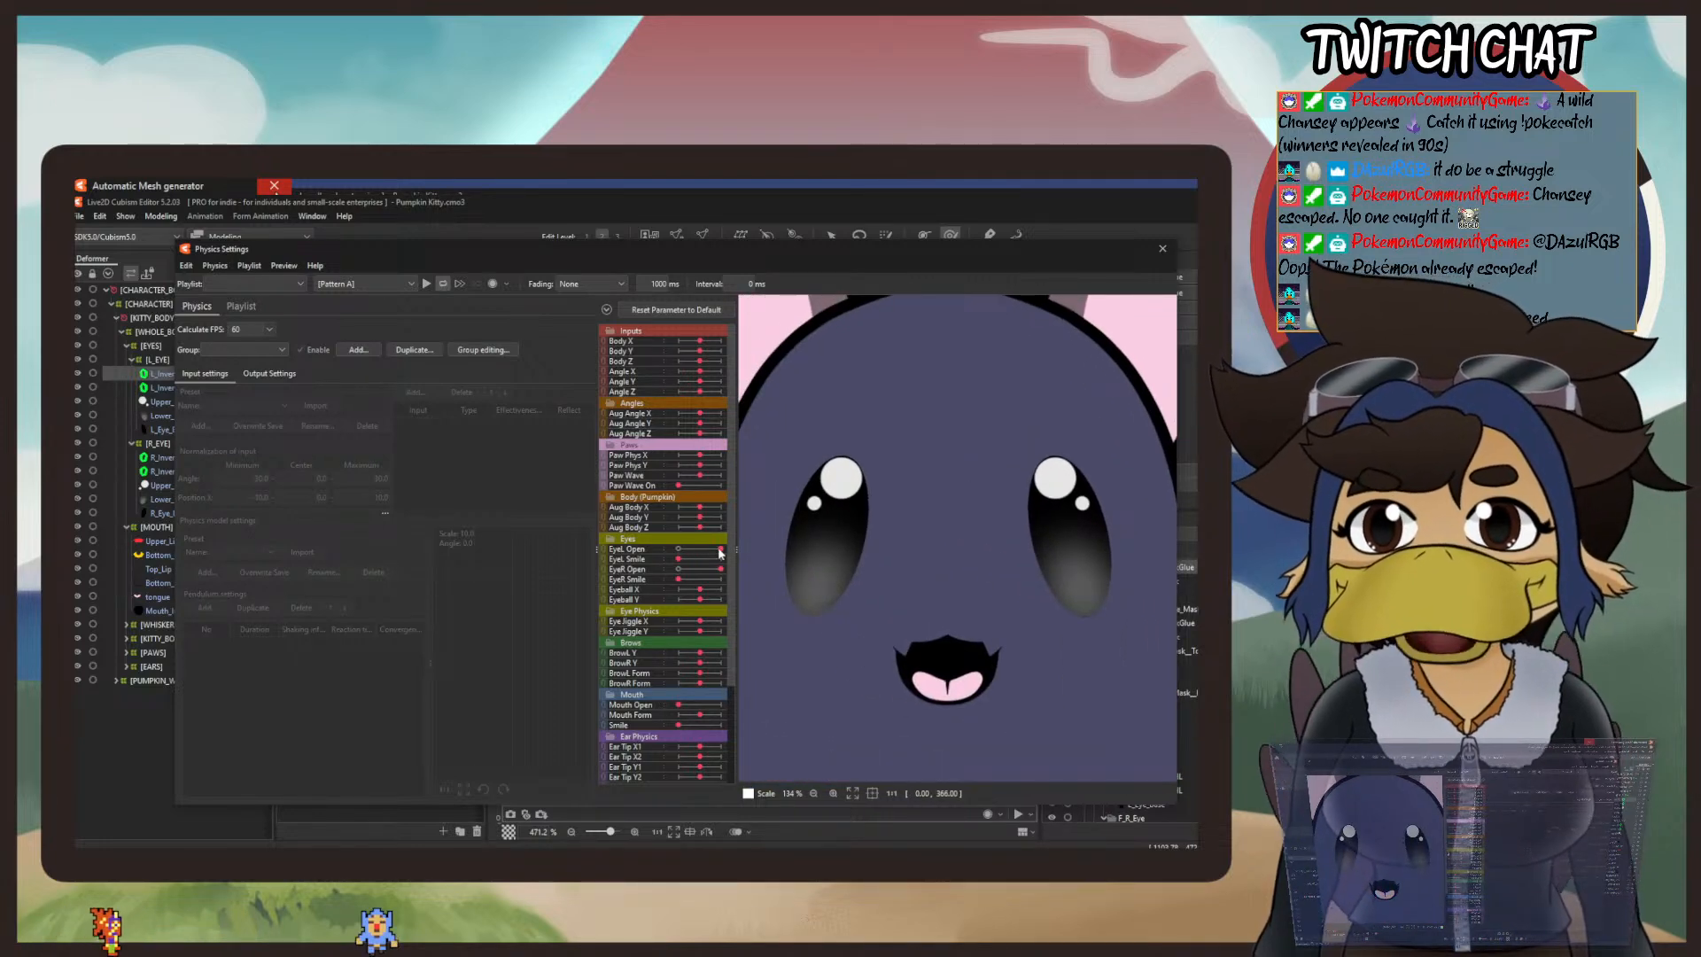
pyautogui.moveTo(721, 549); pyautogui.dragTo(678, 569)
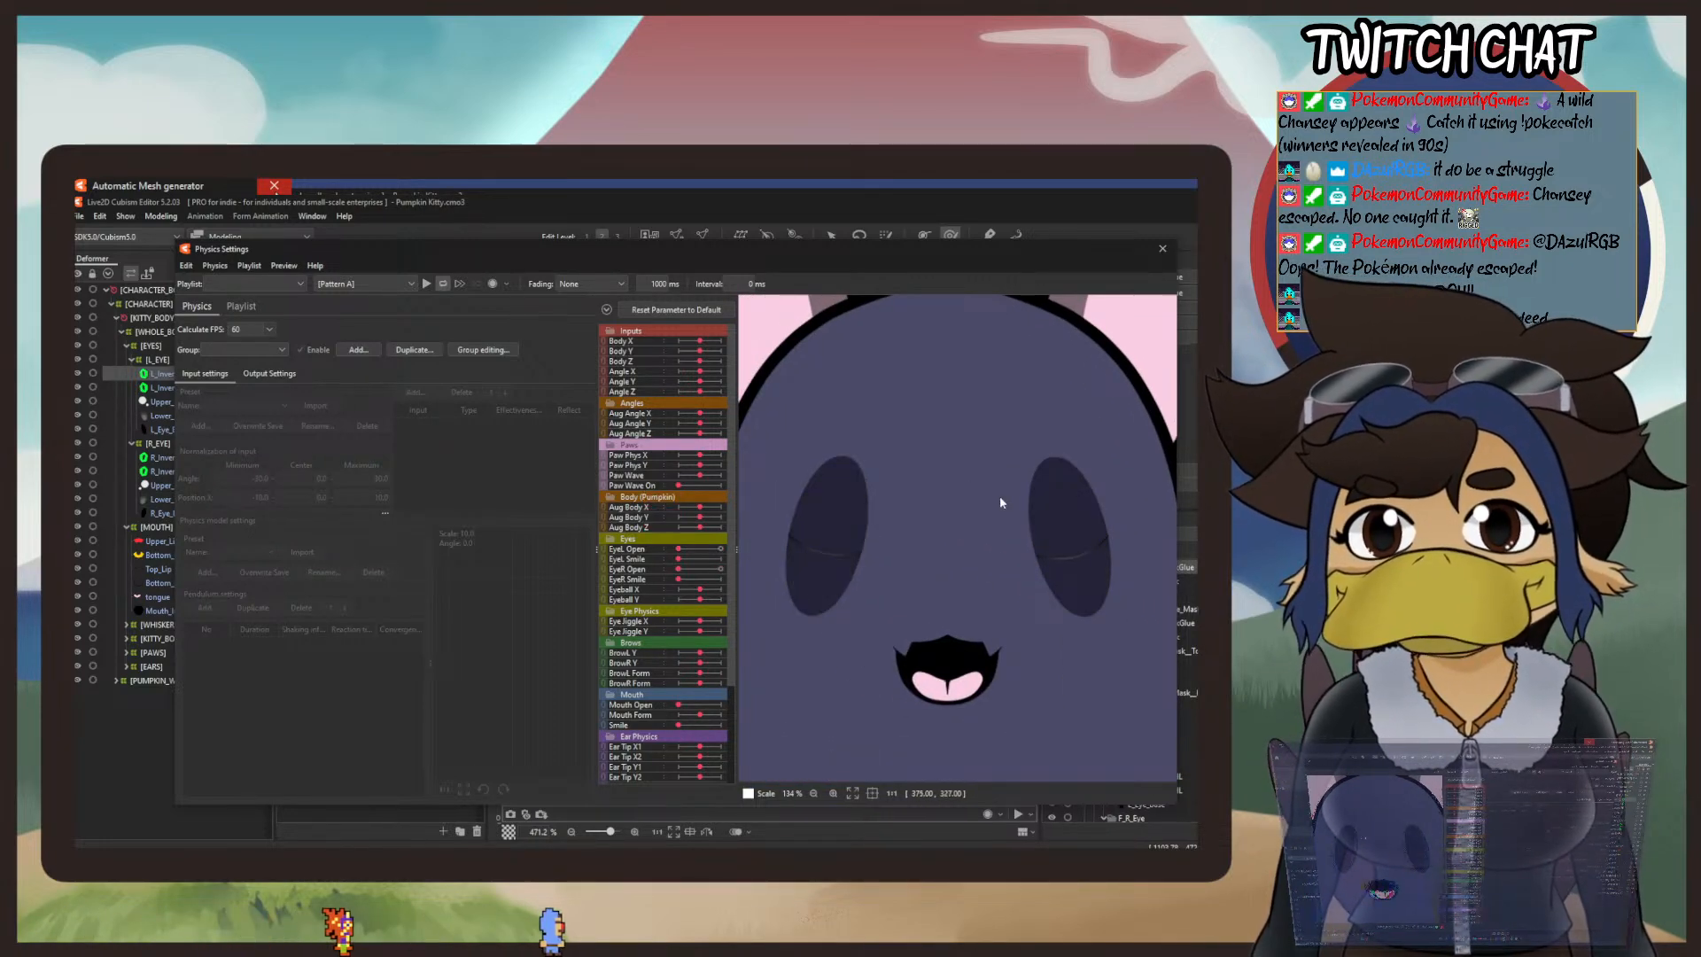
pyautogui.scroll(-6, 1063, 458)
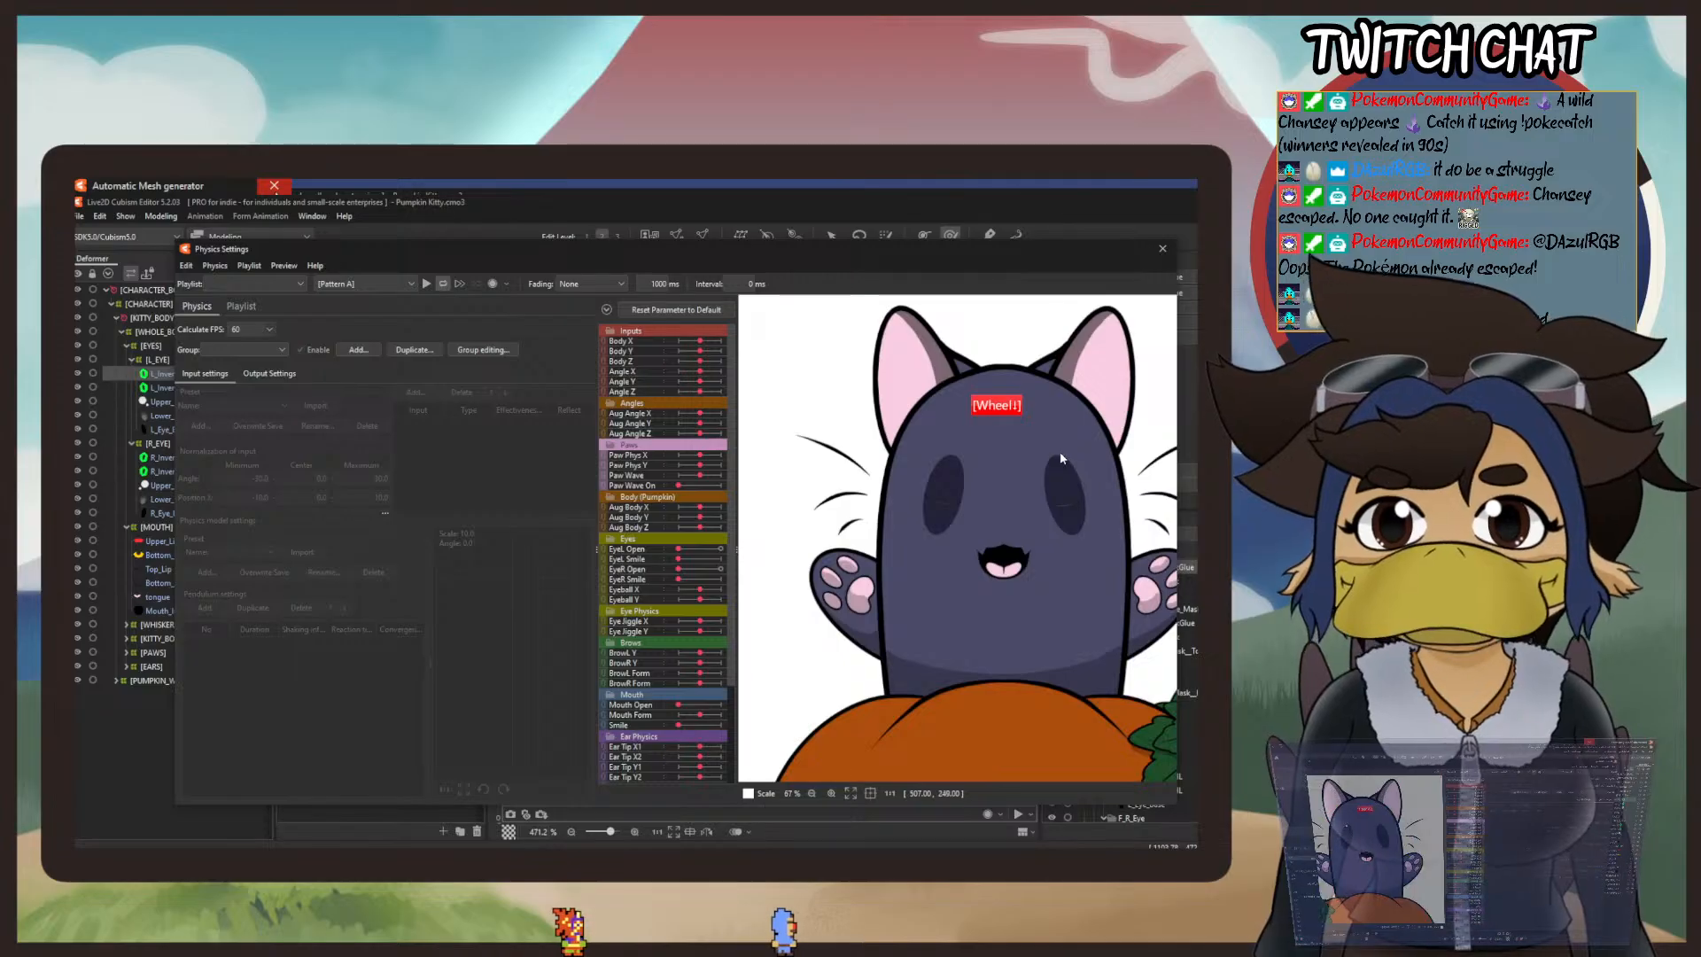
pyautogui.click(1162, 249)
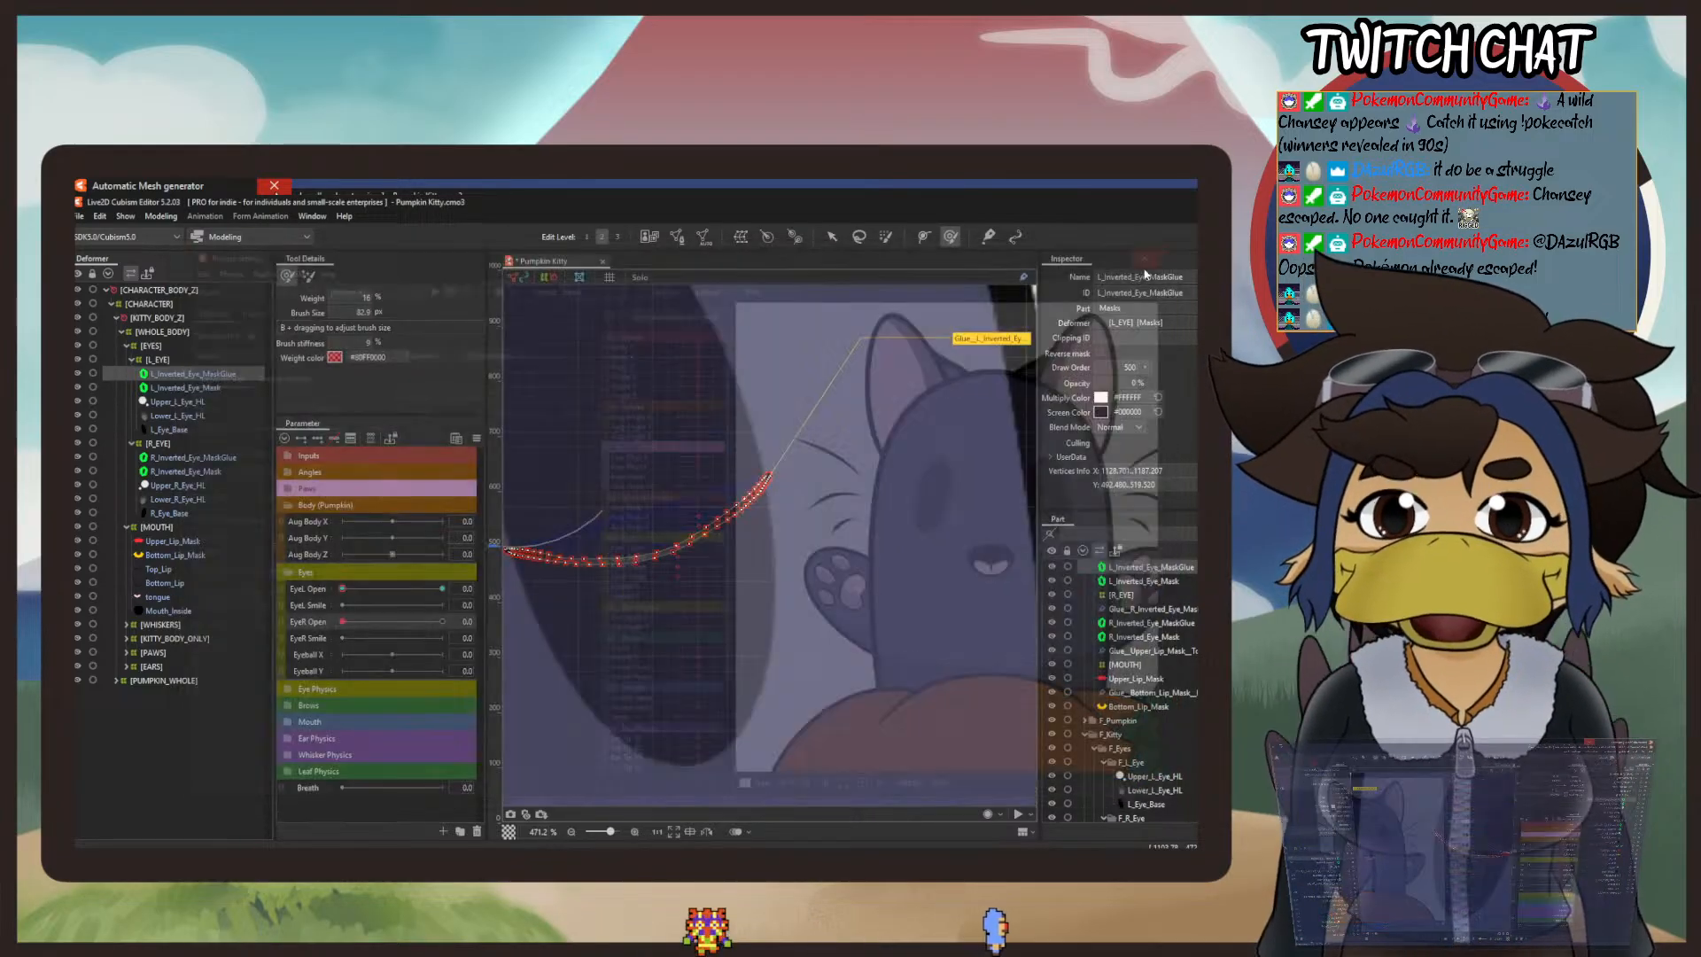
# Step: Nudge the outer end of the left strip slightly with the deform brush and compare it with the right closed-eye line
pyautogui.moveTo(780, 413); pyautogui.dragTo(785, 418)
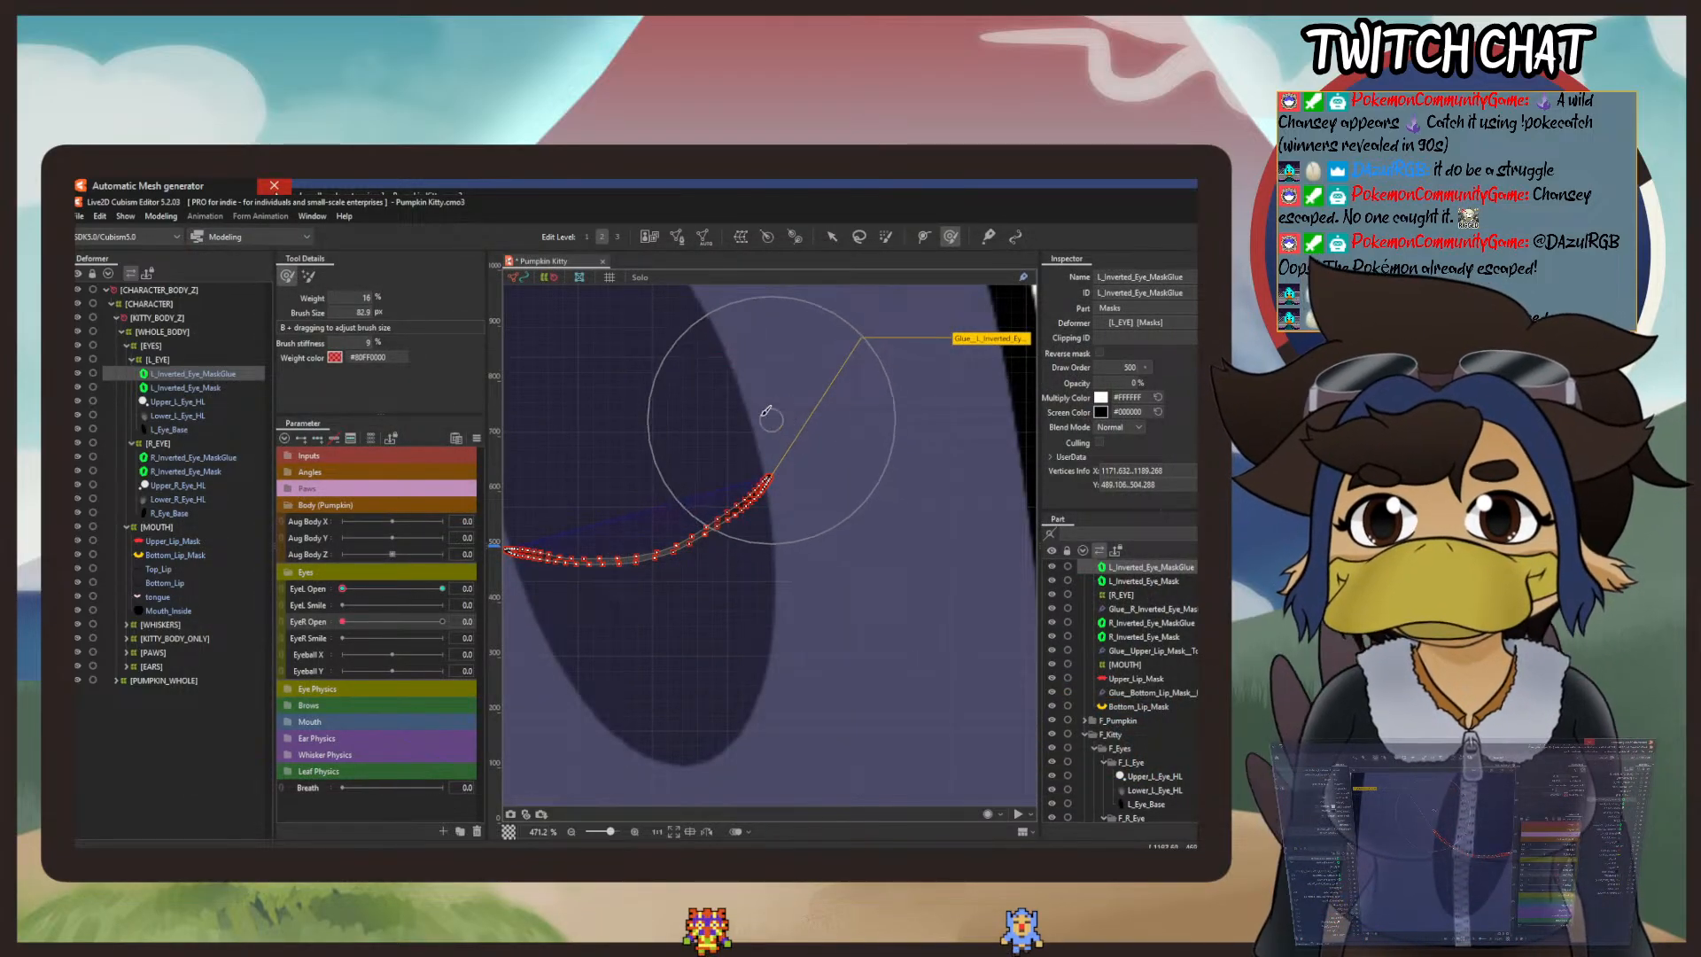
pyautogui.scroll(-4, 630, 440)
pyautogui.scroll(3, 731, 524)
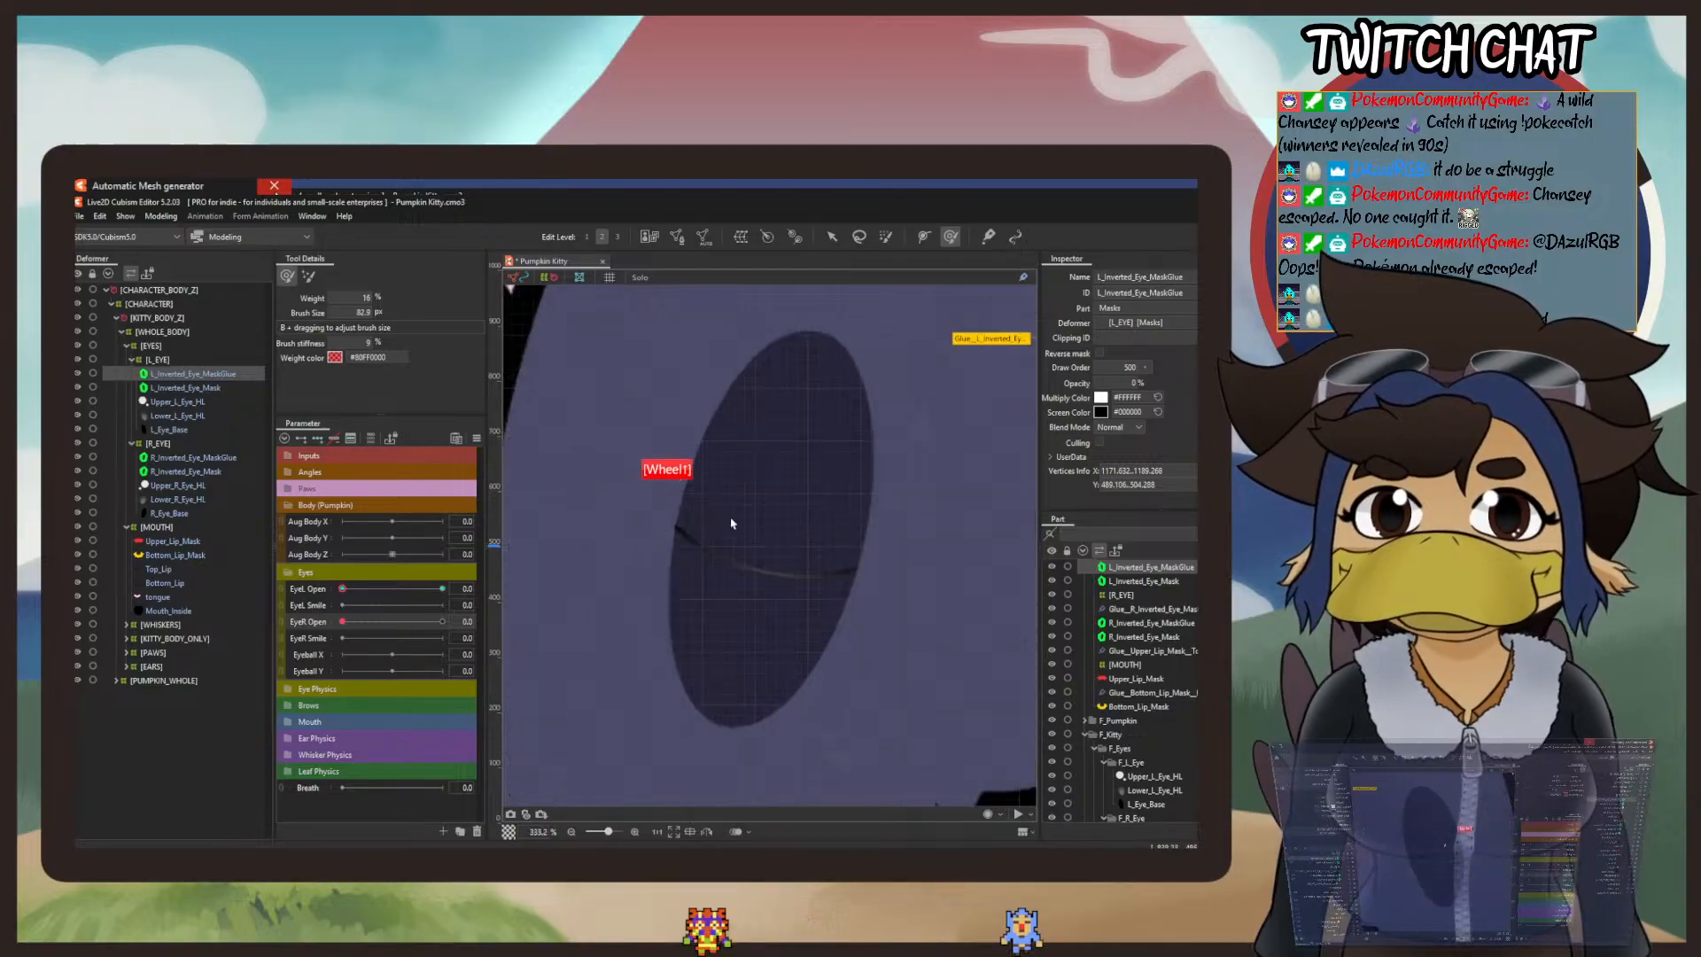
pyautogui.moveTo(897, 514); pyautogui.dragTo(477, 493)
pyautogui.moveTo(978, 536); pyautogui.dragTo(751, 537)
# Step: Check the adjusted closed eyes with both eye-open parameters lowered in the Physics Settings preview, and save the model
pyautogui.click(154, 217)
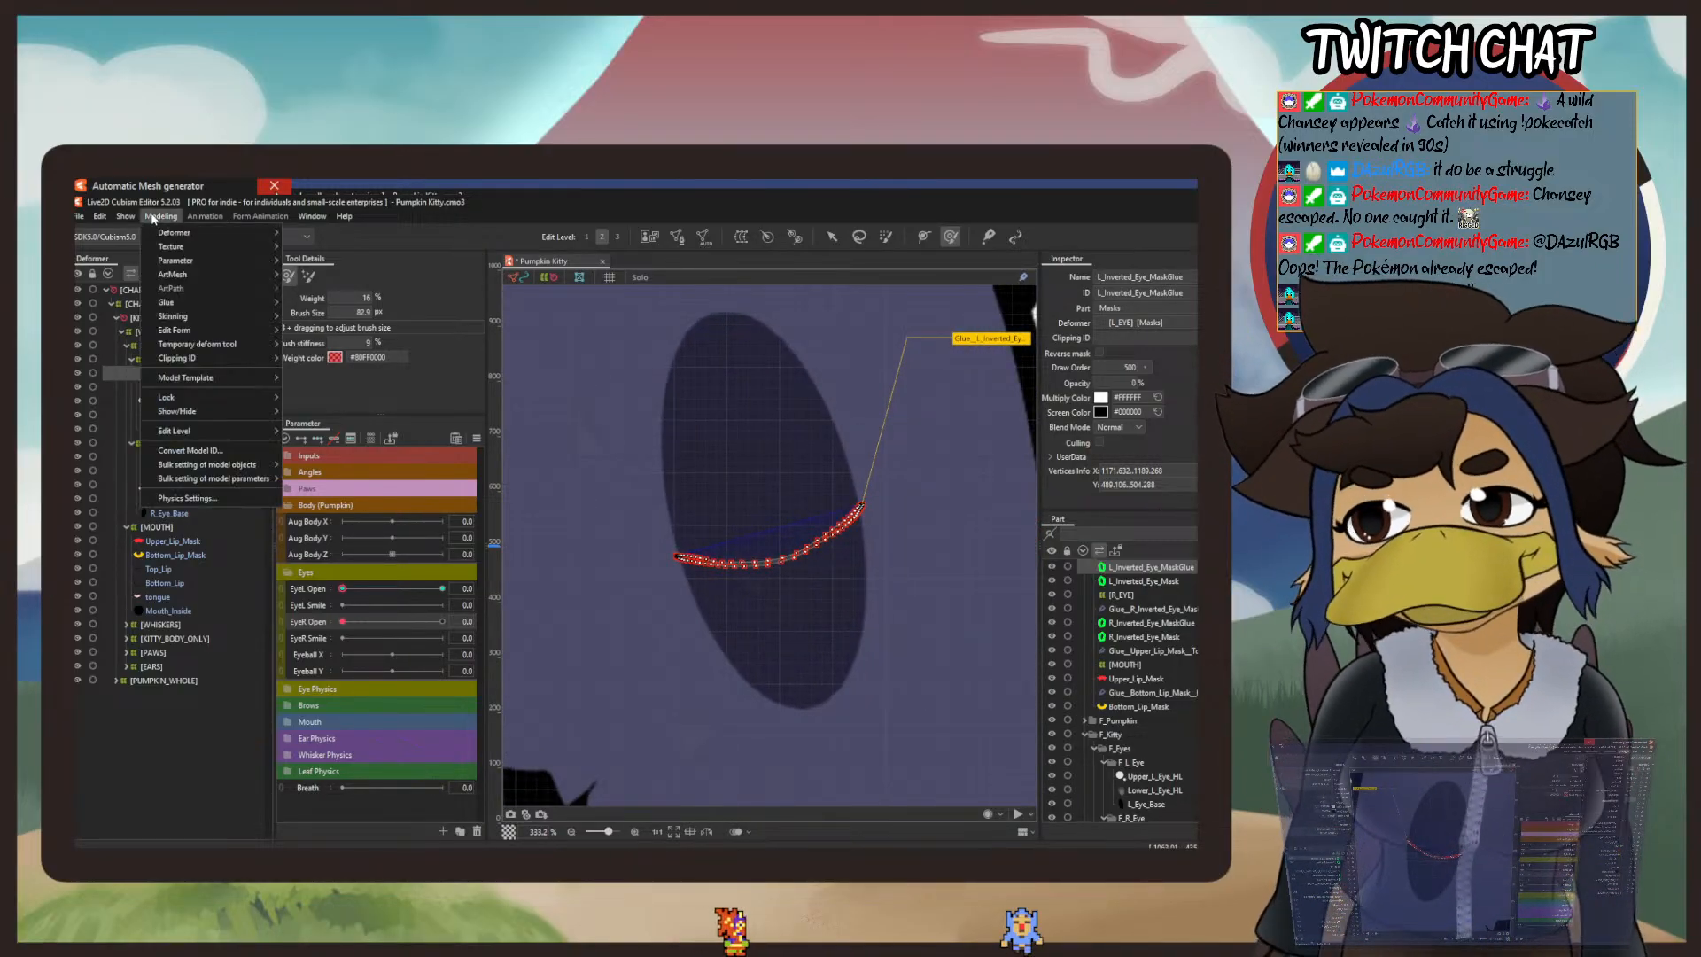
pyautogui.click(232, 499)
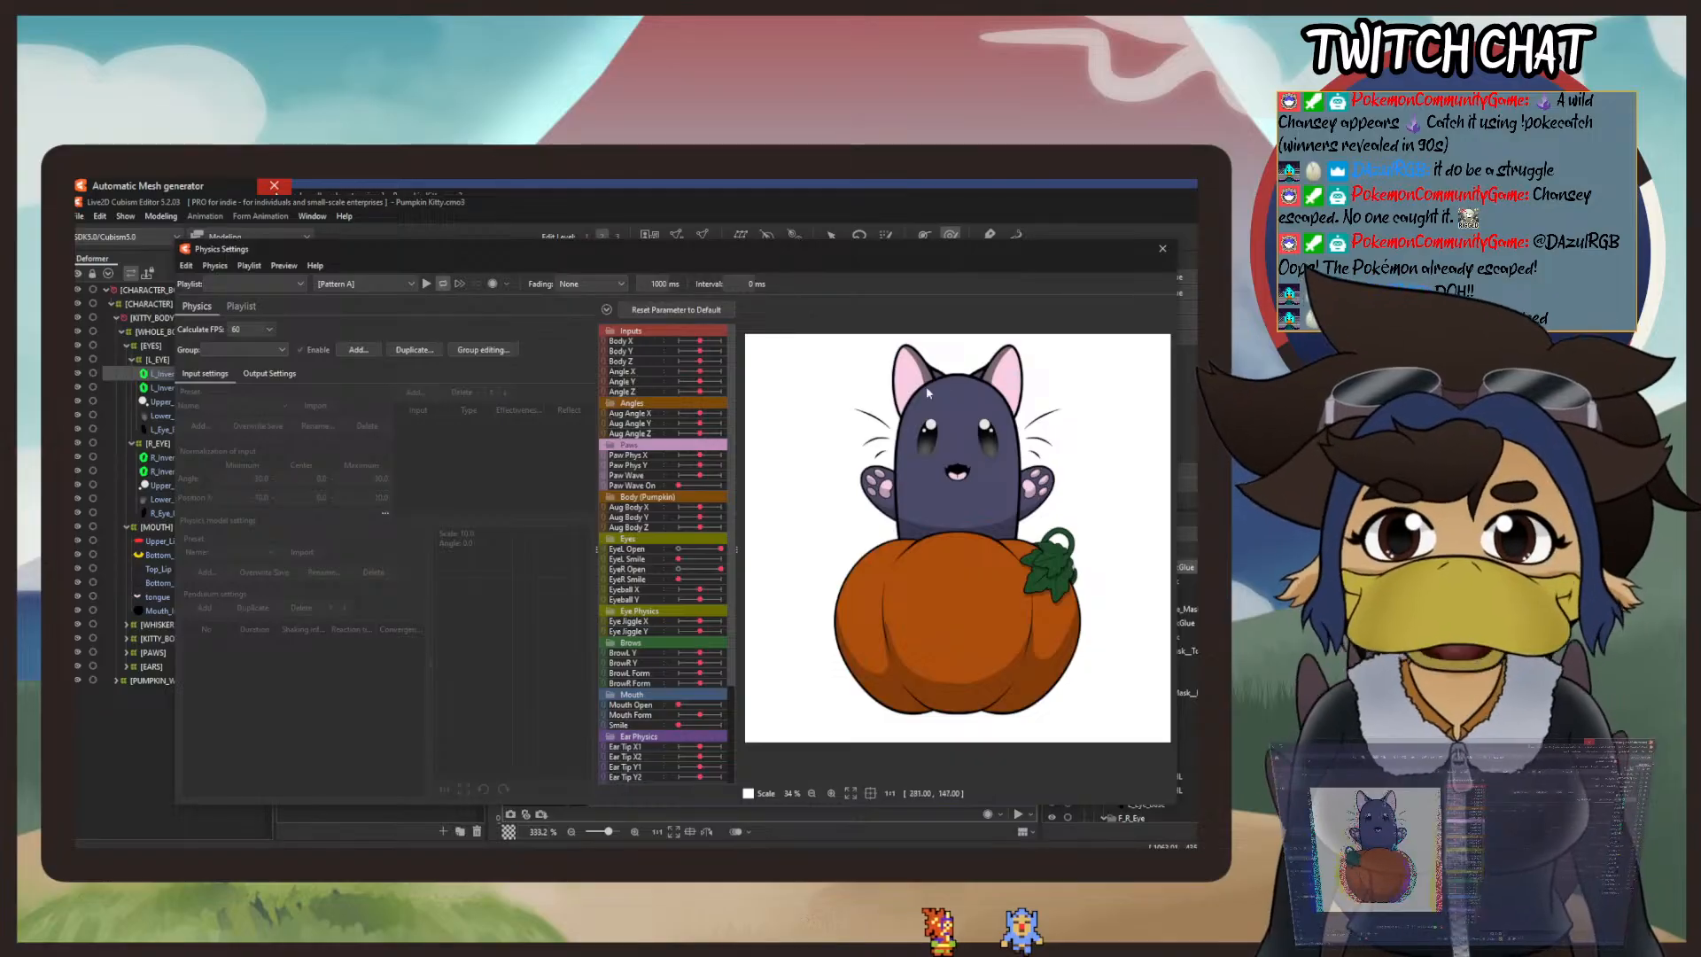
pyautogui.scroll(3, 1025, 470)
pyautogui.scroll(3, 1025, 470)
pyautogui.moveTo(722, 549); pyautogui.dragTo(678, 569)
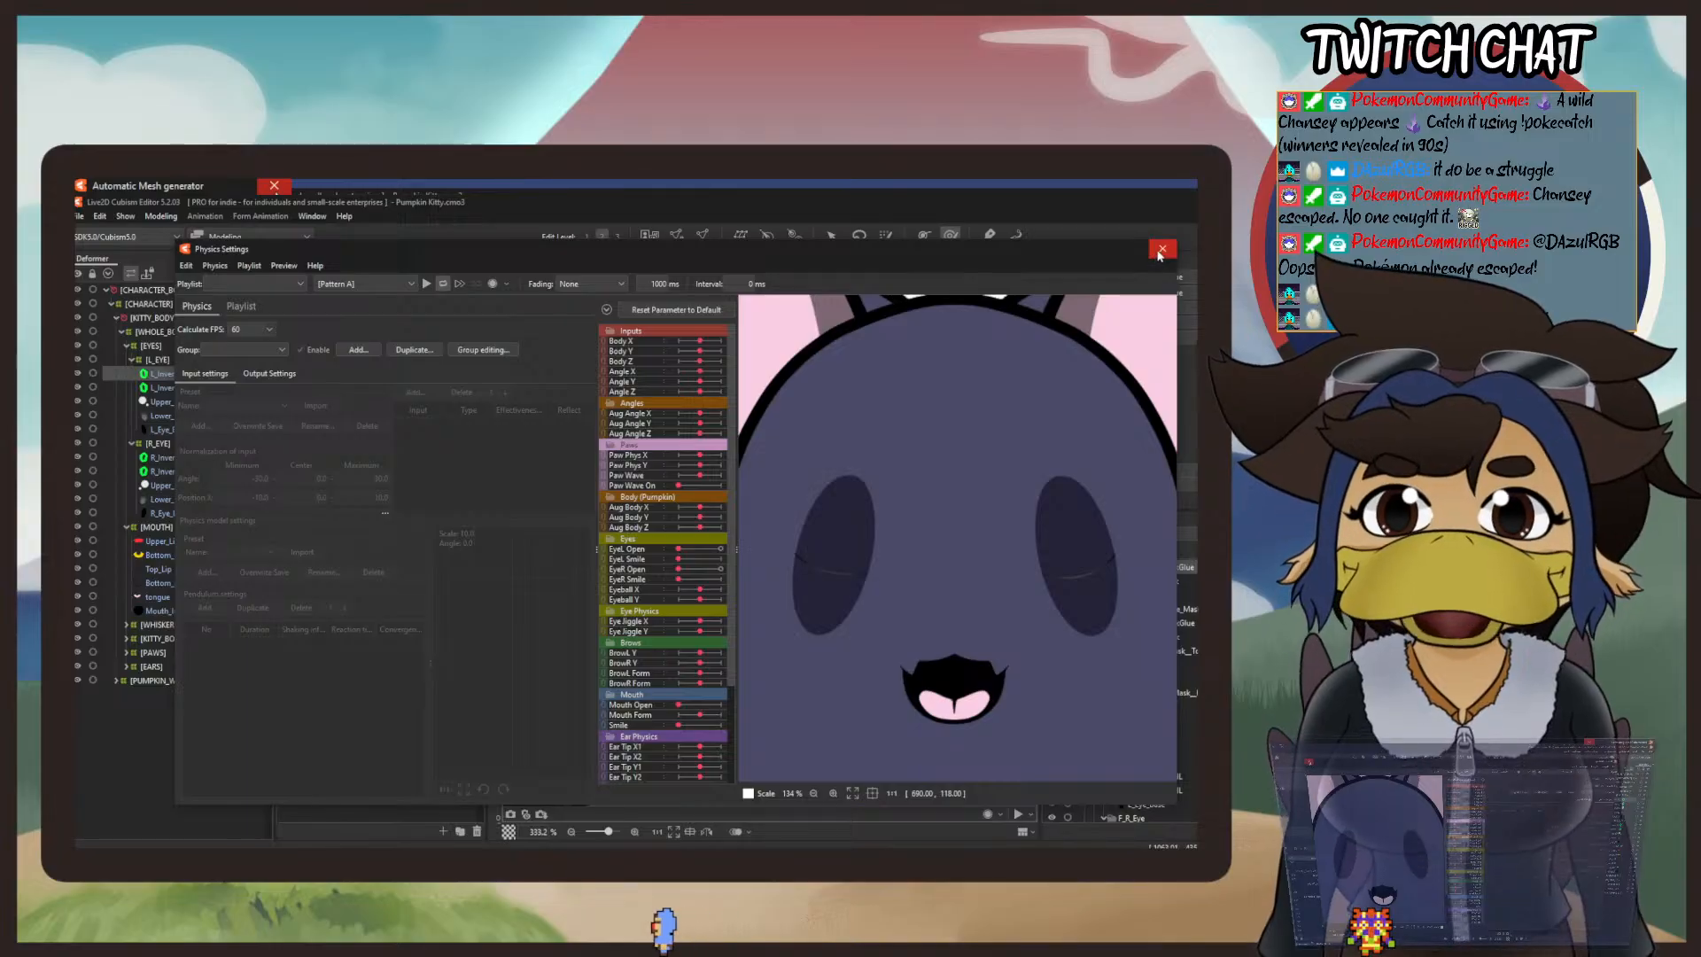
pyautogui.scroll(-3, 1081, 441)
pyautogui.scroll(3, 1082, 434)
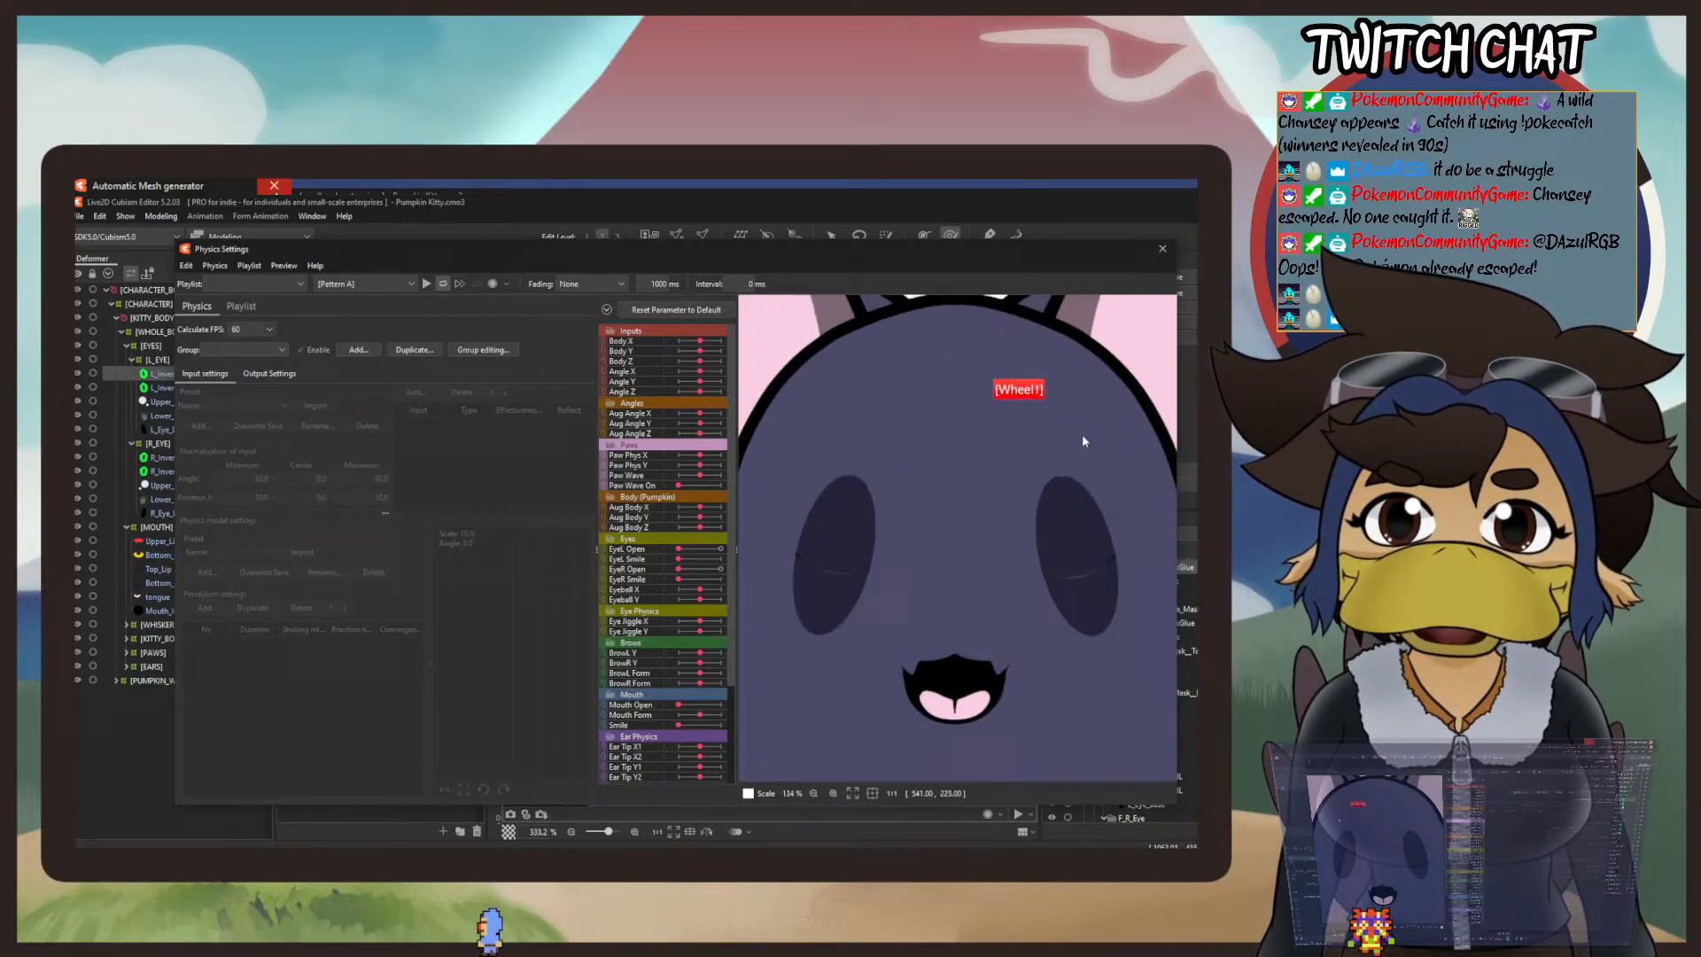
pyautogui.click(1163, 249)
pyautogui.click(78, 215)
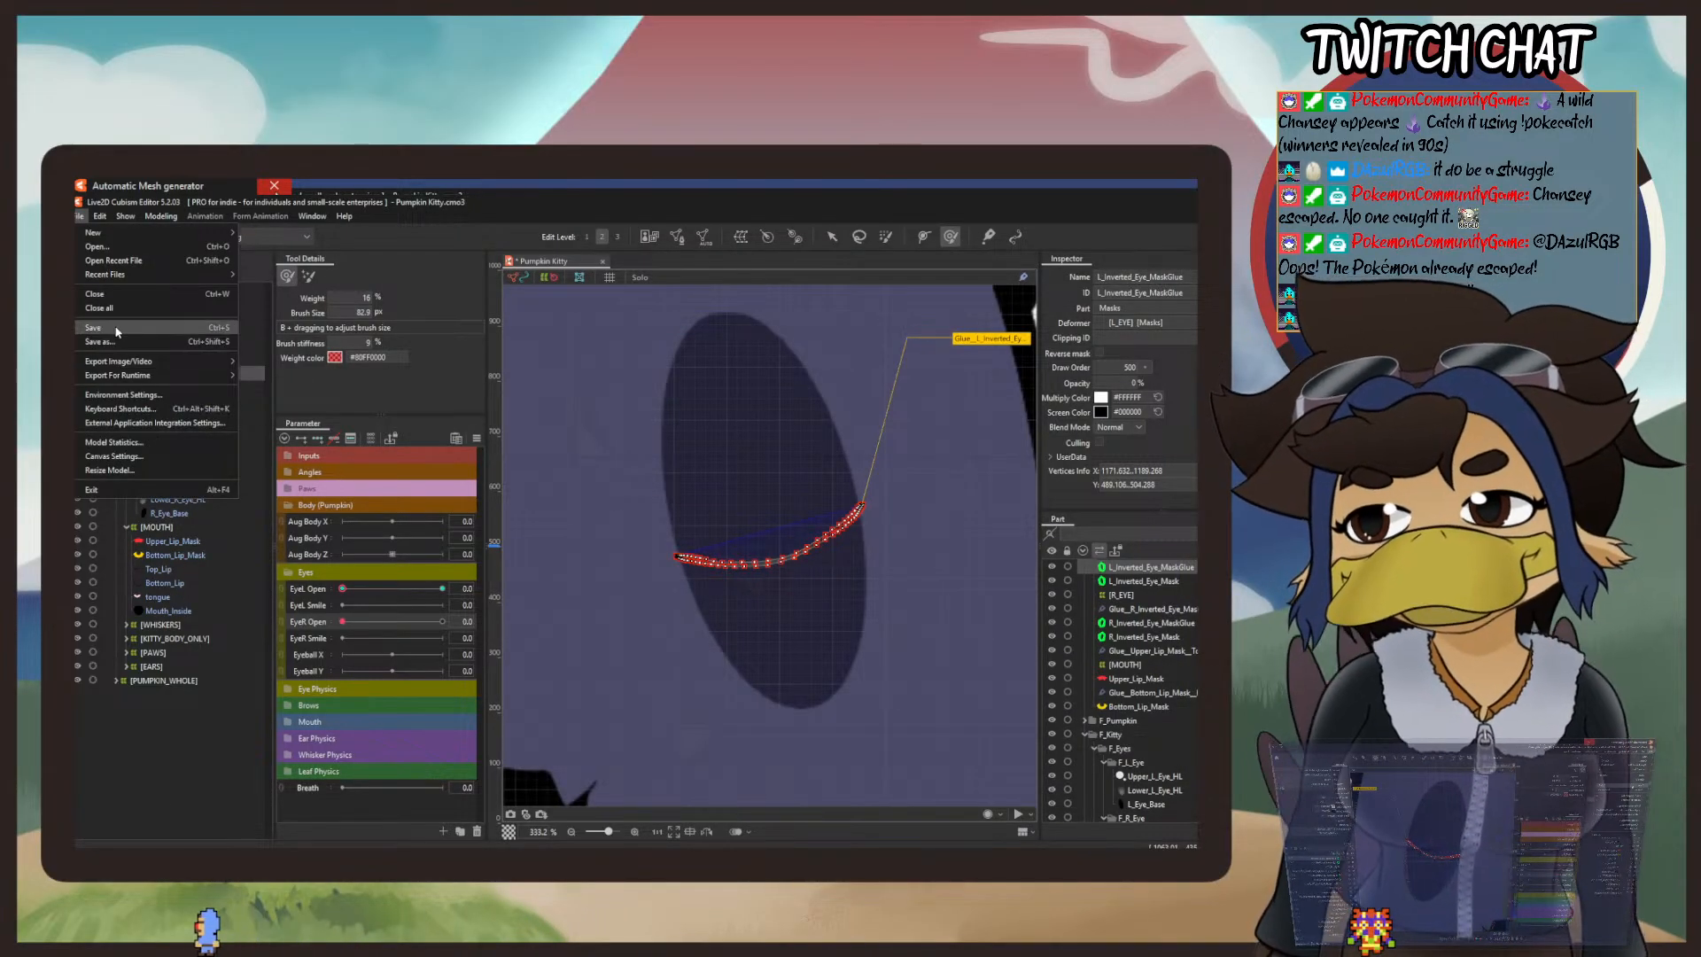
pyautogui.click(118, 330)
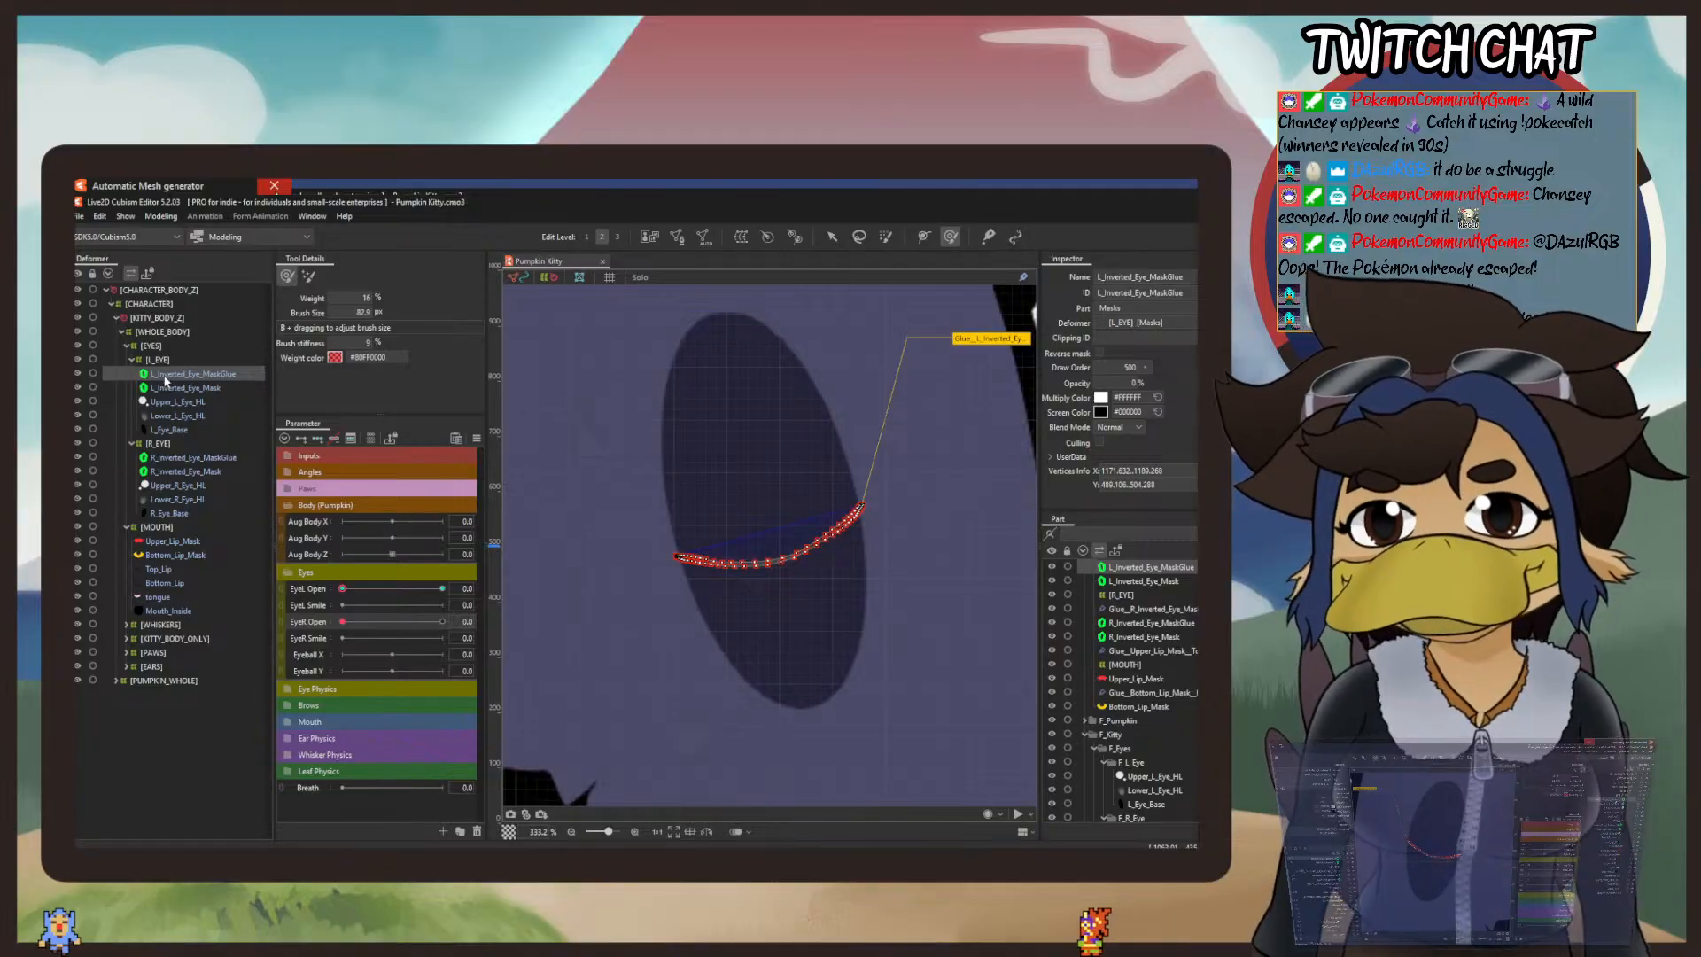
# Step: Edit the EyeL Smile parameter to make it a Blend Shape parameter
pyautogui.click(308, 607)
pyautogui.rightClick(308, 607)
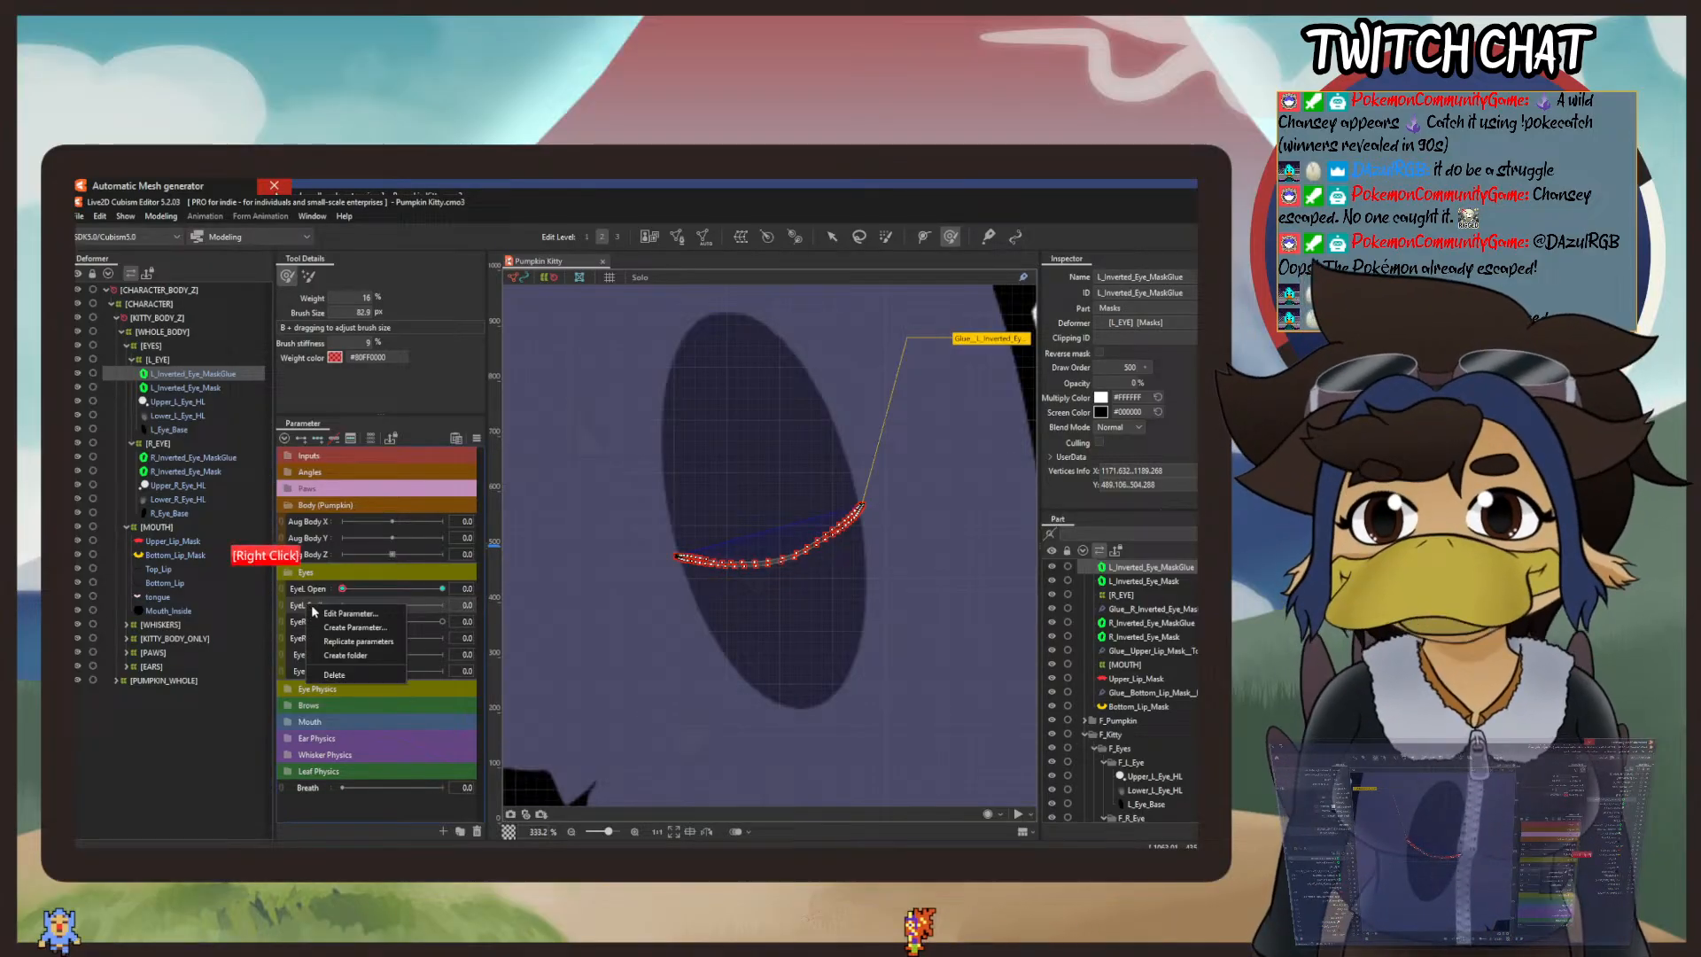
pyautogui.click(354, 624)
pyautogui.click(628, 541)
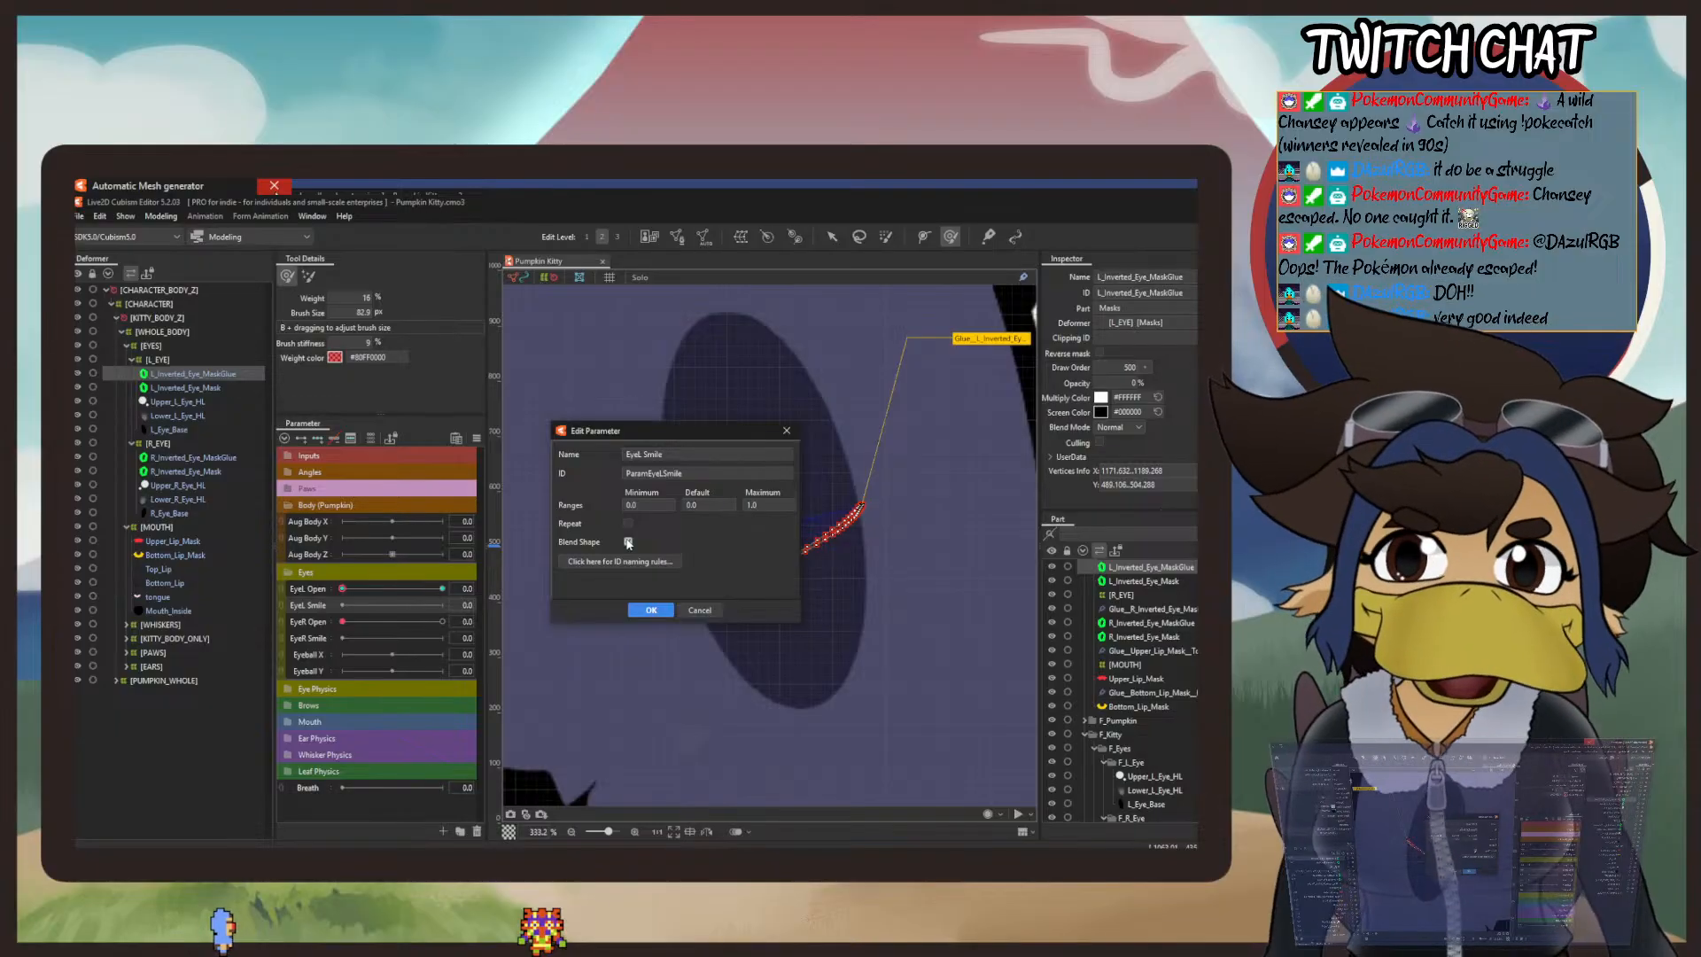
pyautogui.click(651, 610)
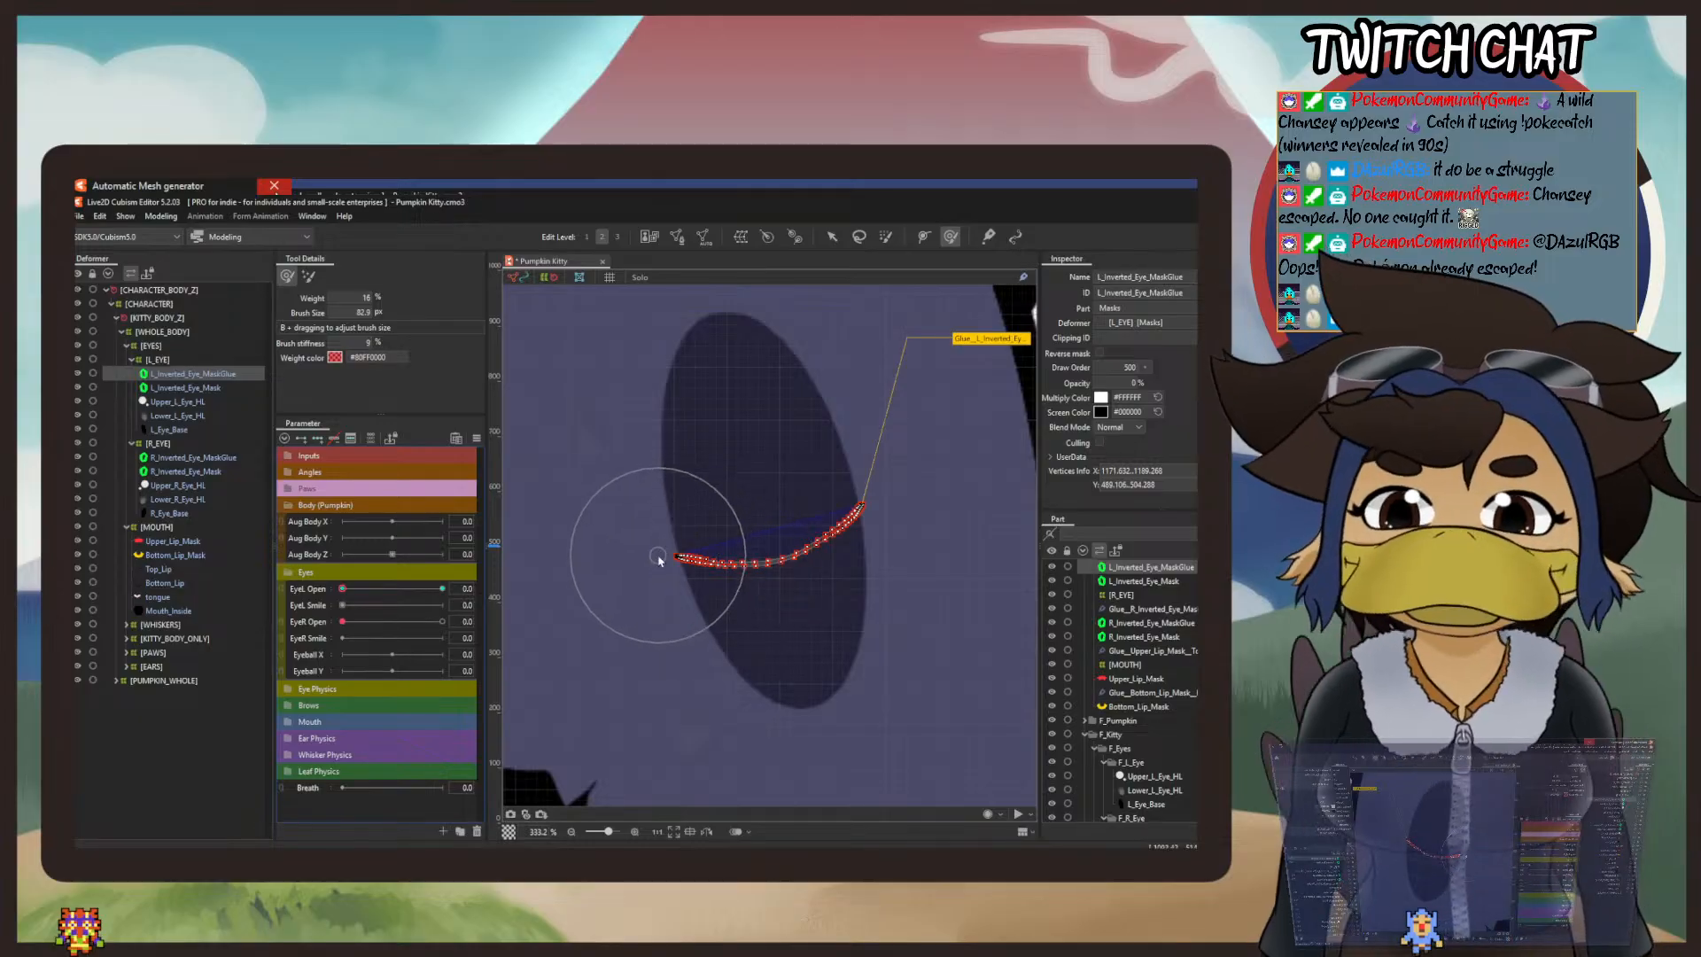
# Step: Edit the EyeR Smile parameter to make it a Blend Shape parameter as well
pyautogui.scroll(-6, 658, 563)
pyautogui.moveTo(802, 488); pyautogui.dragTo(822, 573)
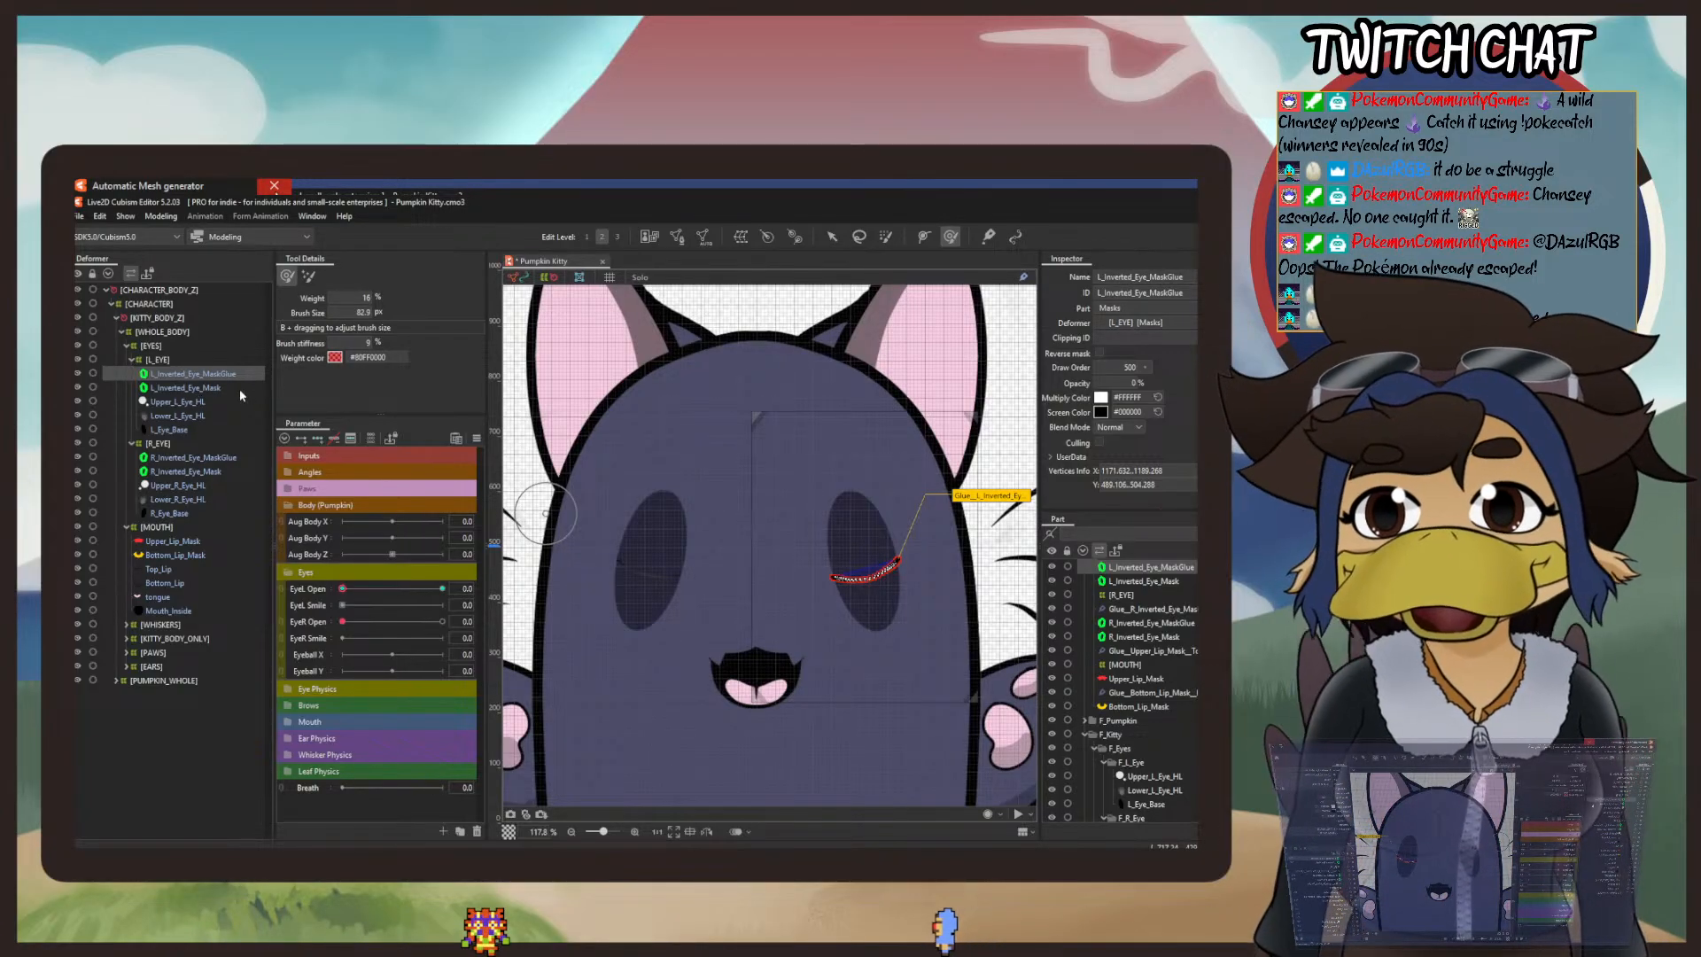
pyautogui.rightClick(321, 642)
pyautogui.click(350, 648)
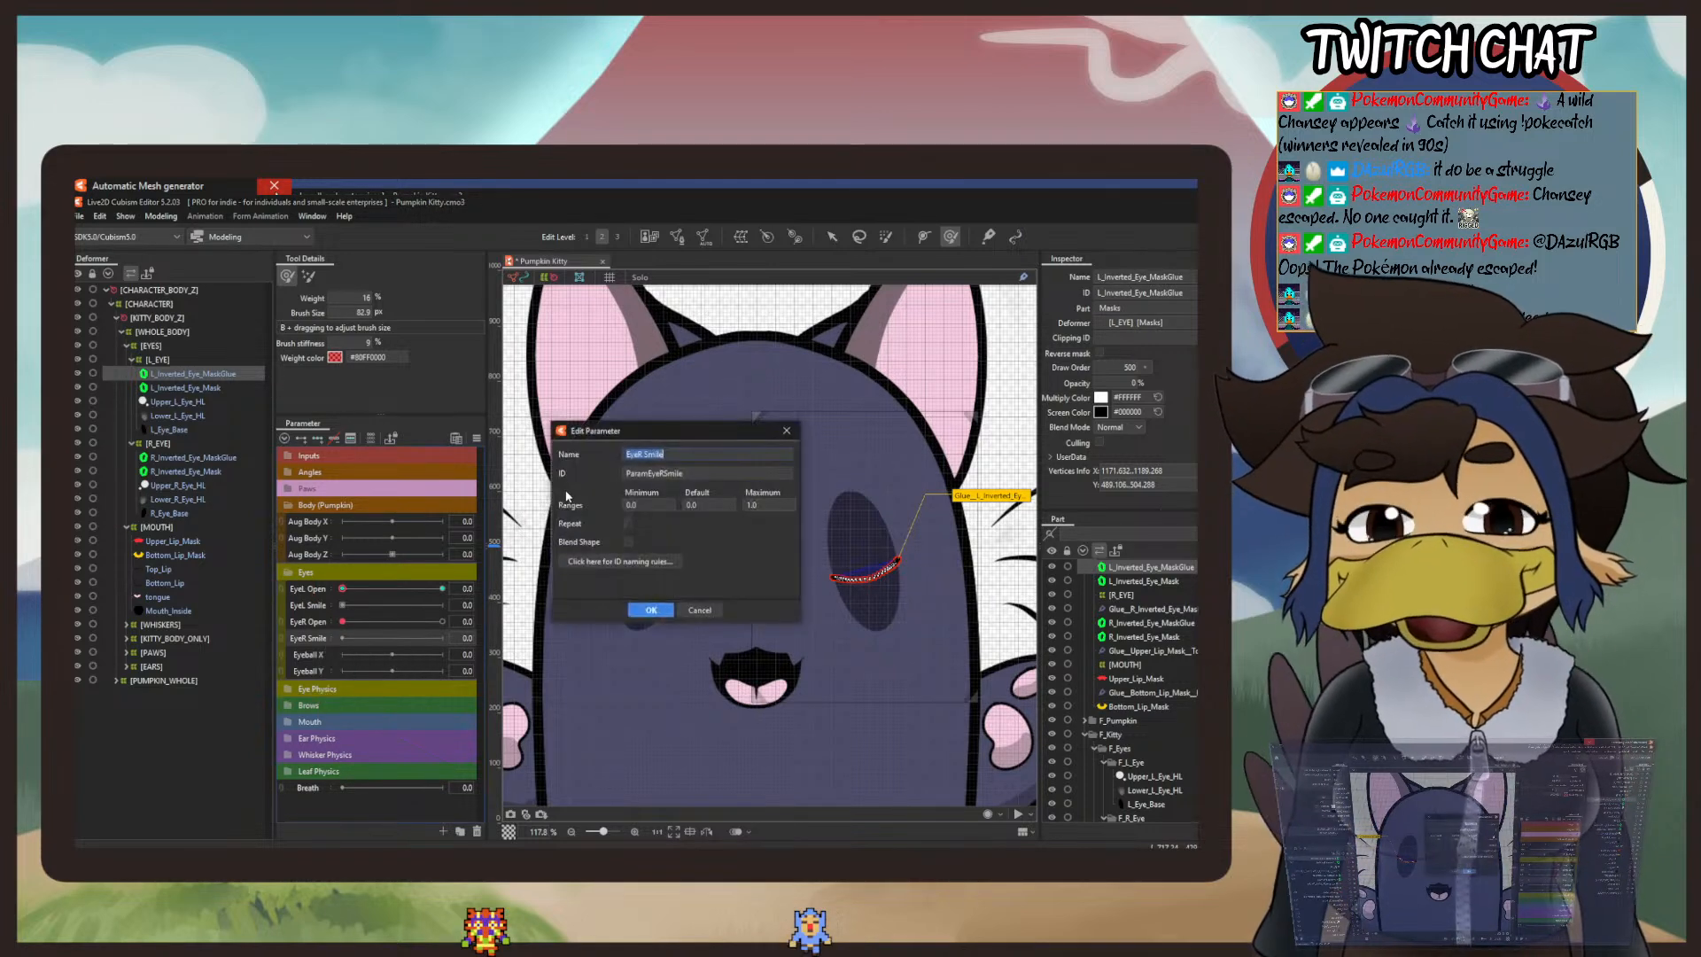
pyautogui.click(666, 604)
# Step: Add two keys on EyeL Smile for L_Inverted_Eye_MaskGlue and set the parameter to 1.0
pyautogui.click(318, 592)
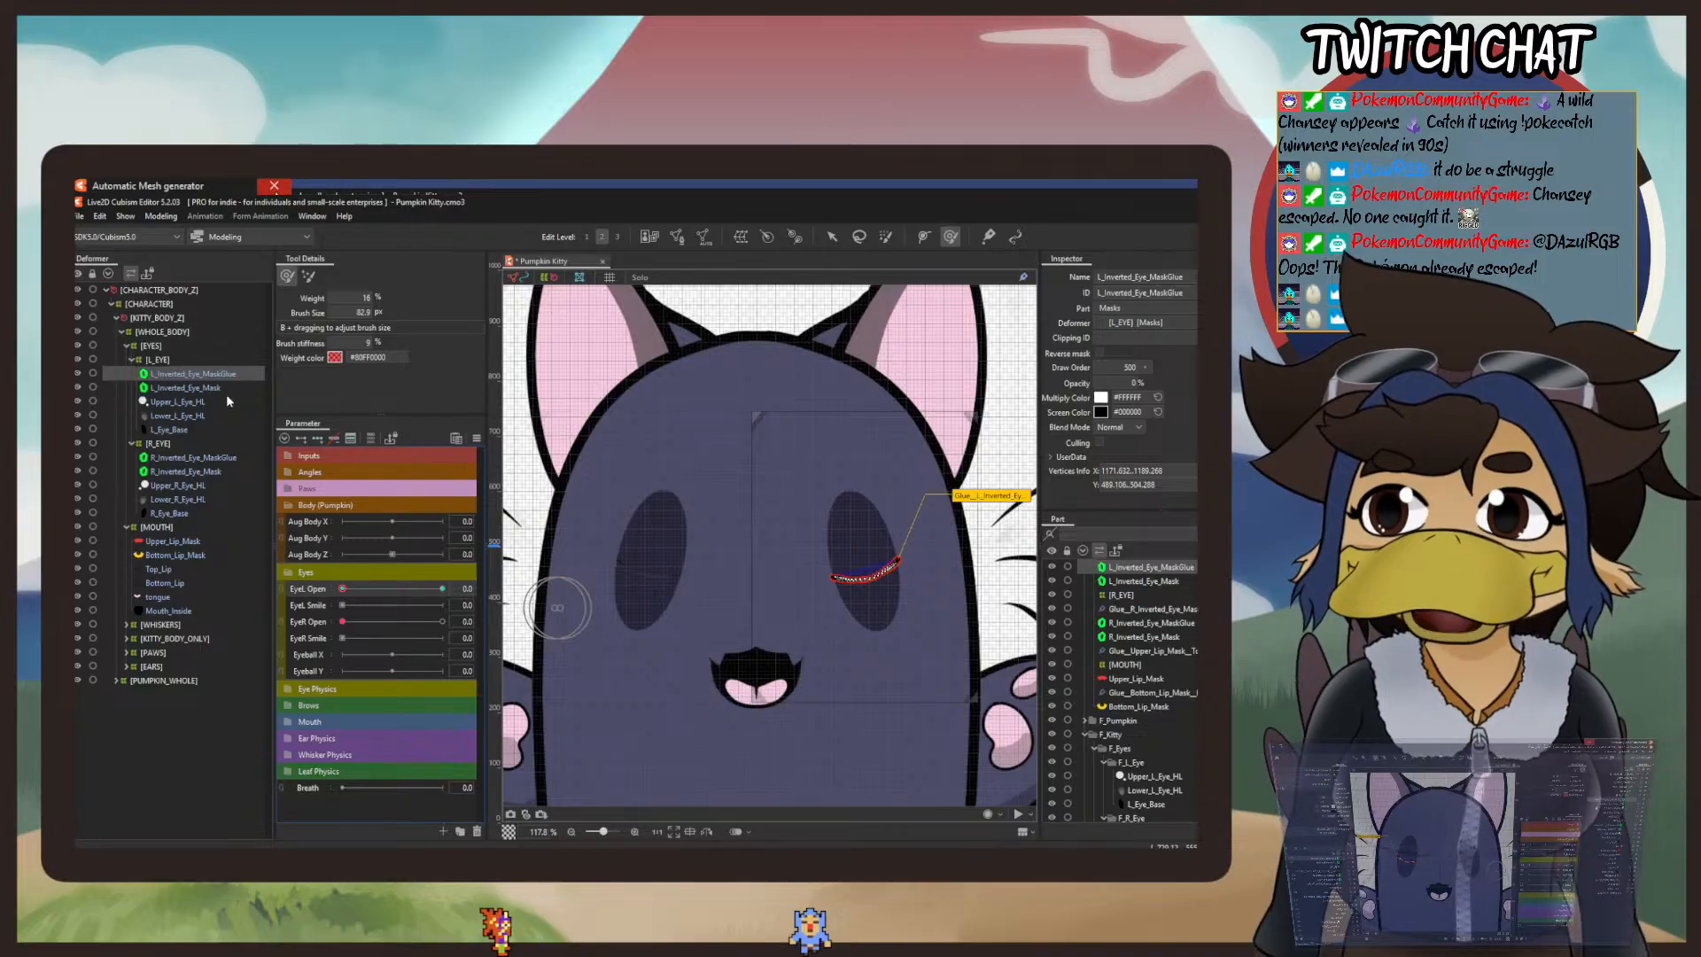
pyautogui.click(311, 606)
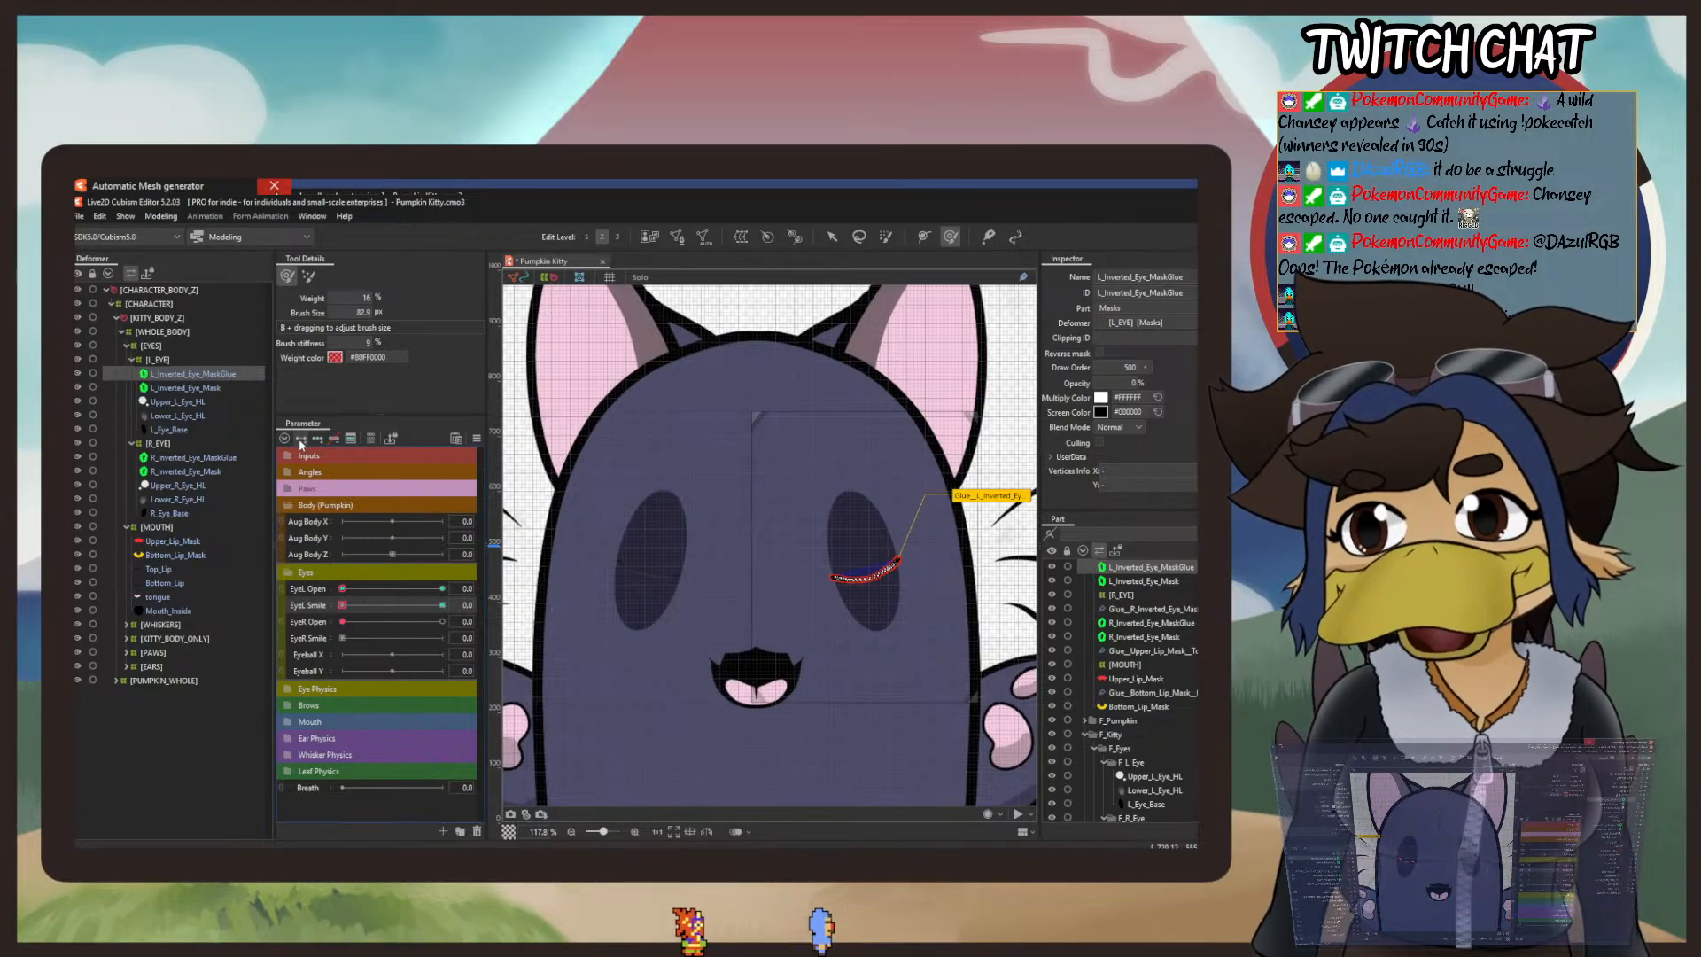
pyautogui.click(440, 606)
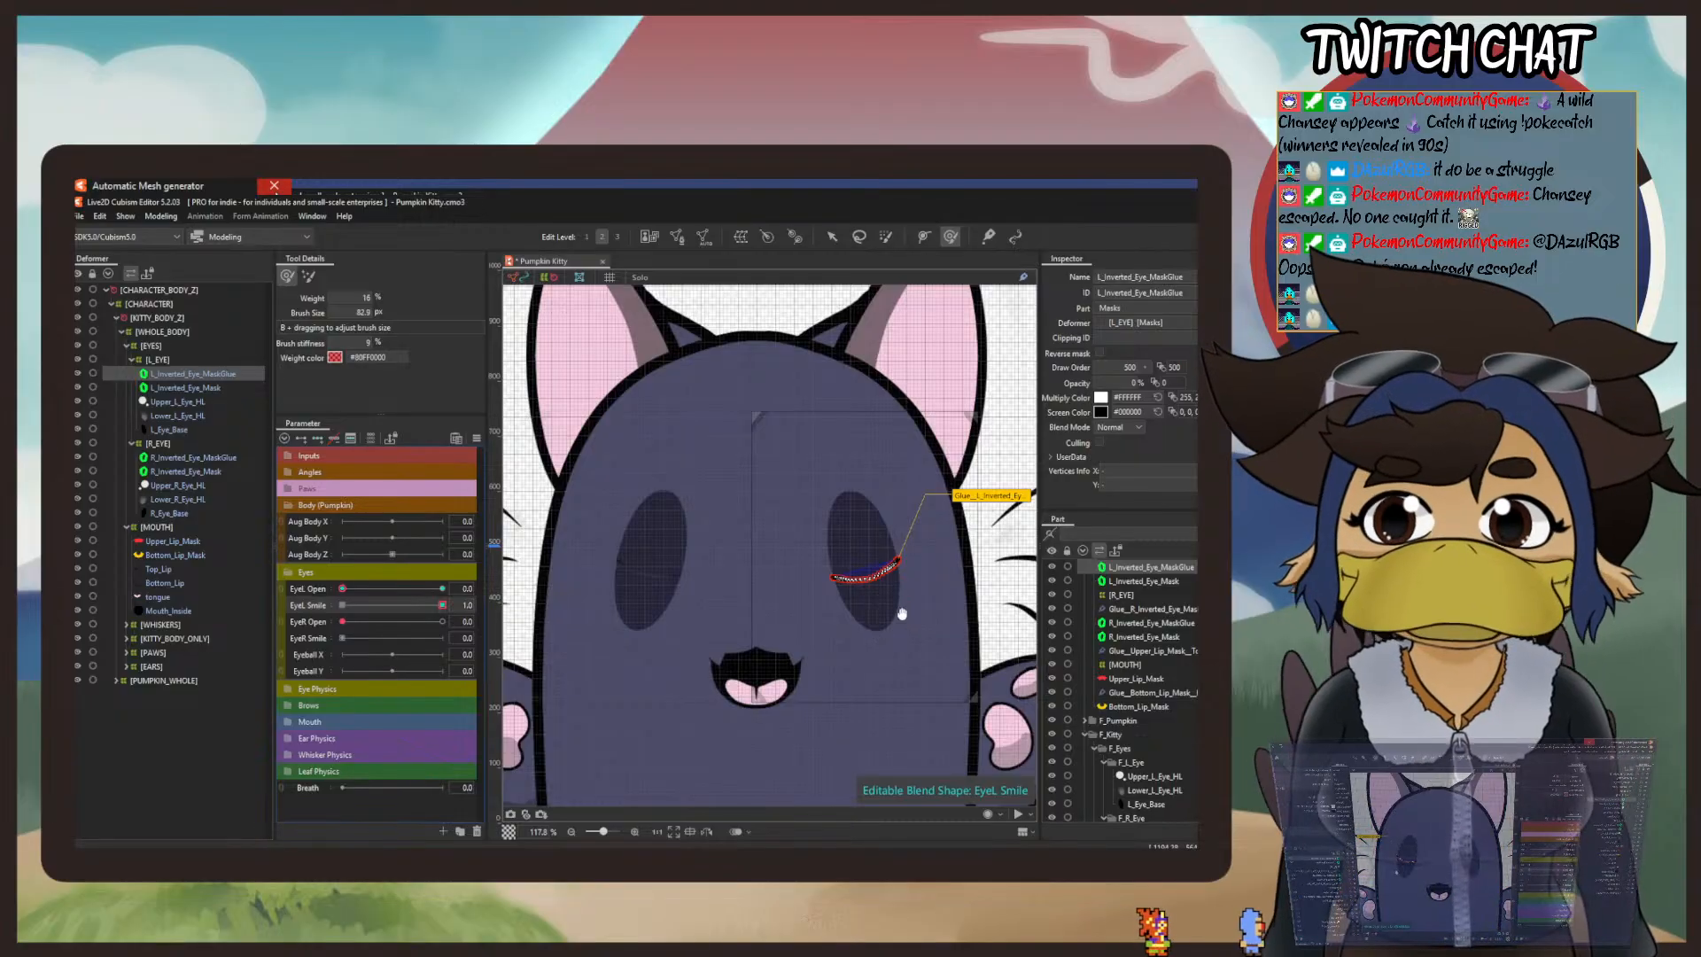
# Step: Start a temporary path deformation on the L_Inverted_Eye_MaskGlue mesh, with the first path point just outside the line's outer-left end
pyautogui.moveTo(895, 613); pyautogui.dragTo(805, 619)
pyautogui.scroll(5, 809, 614)
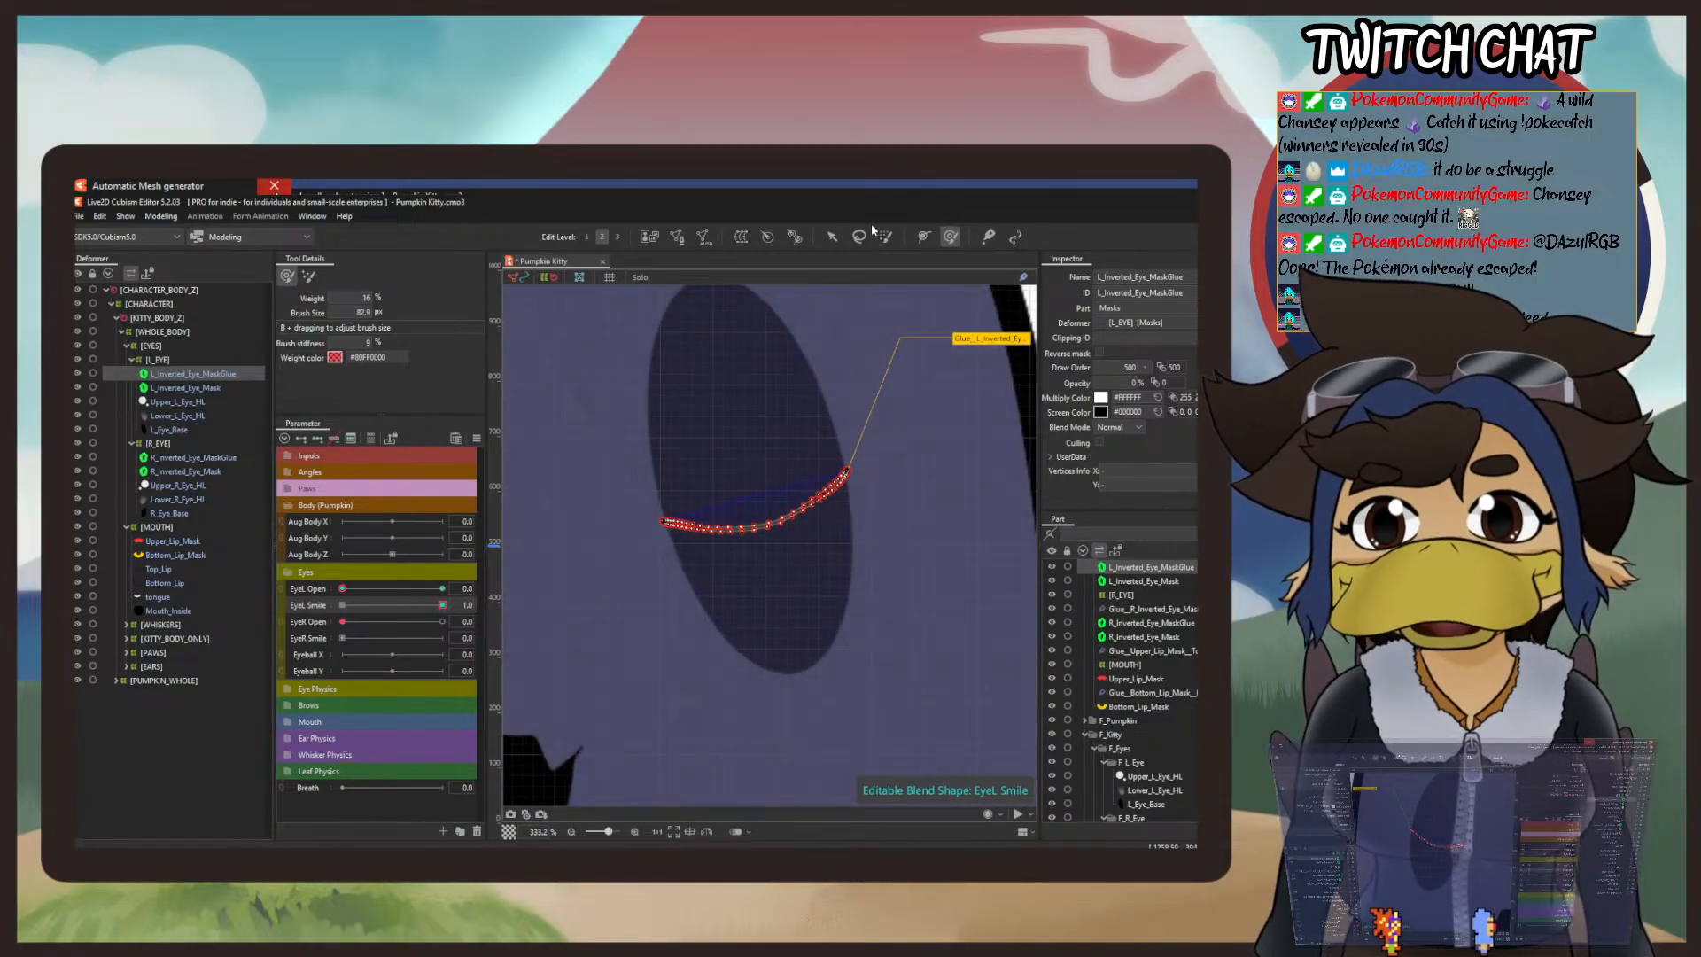
pyautogui.click(161, 218)
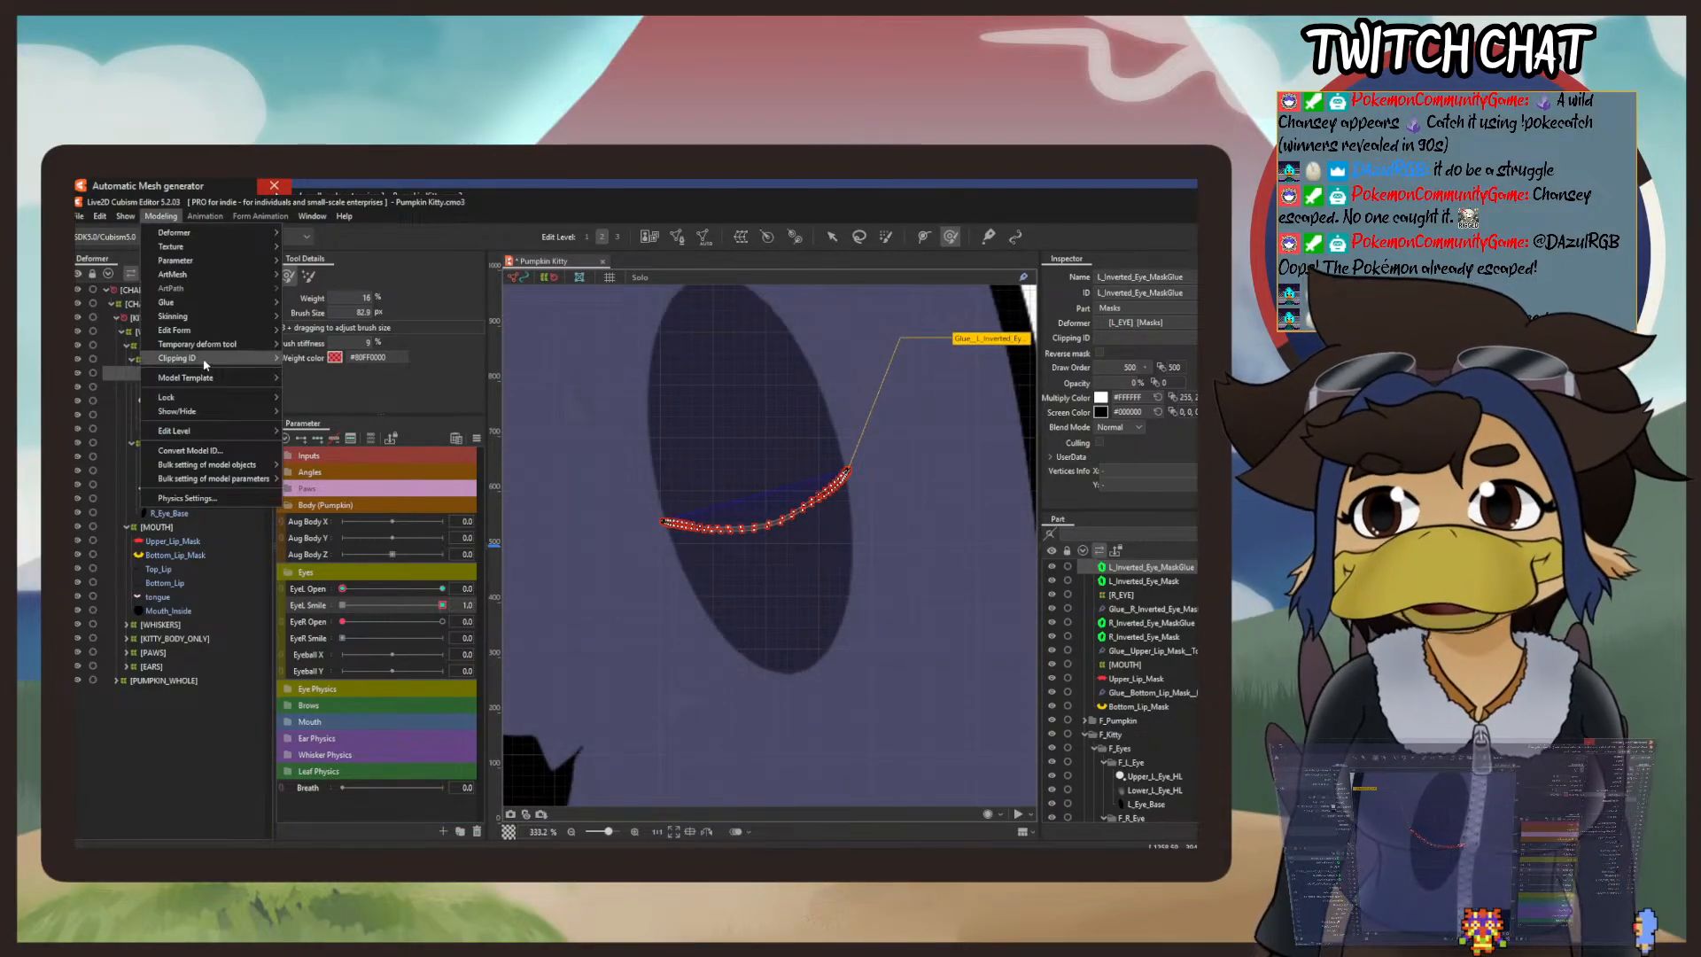
pyautogui.moveTo(204, 344)
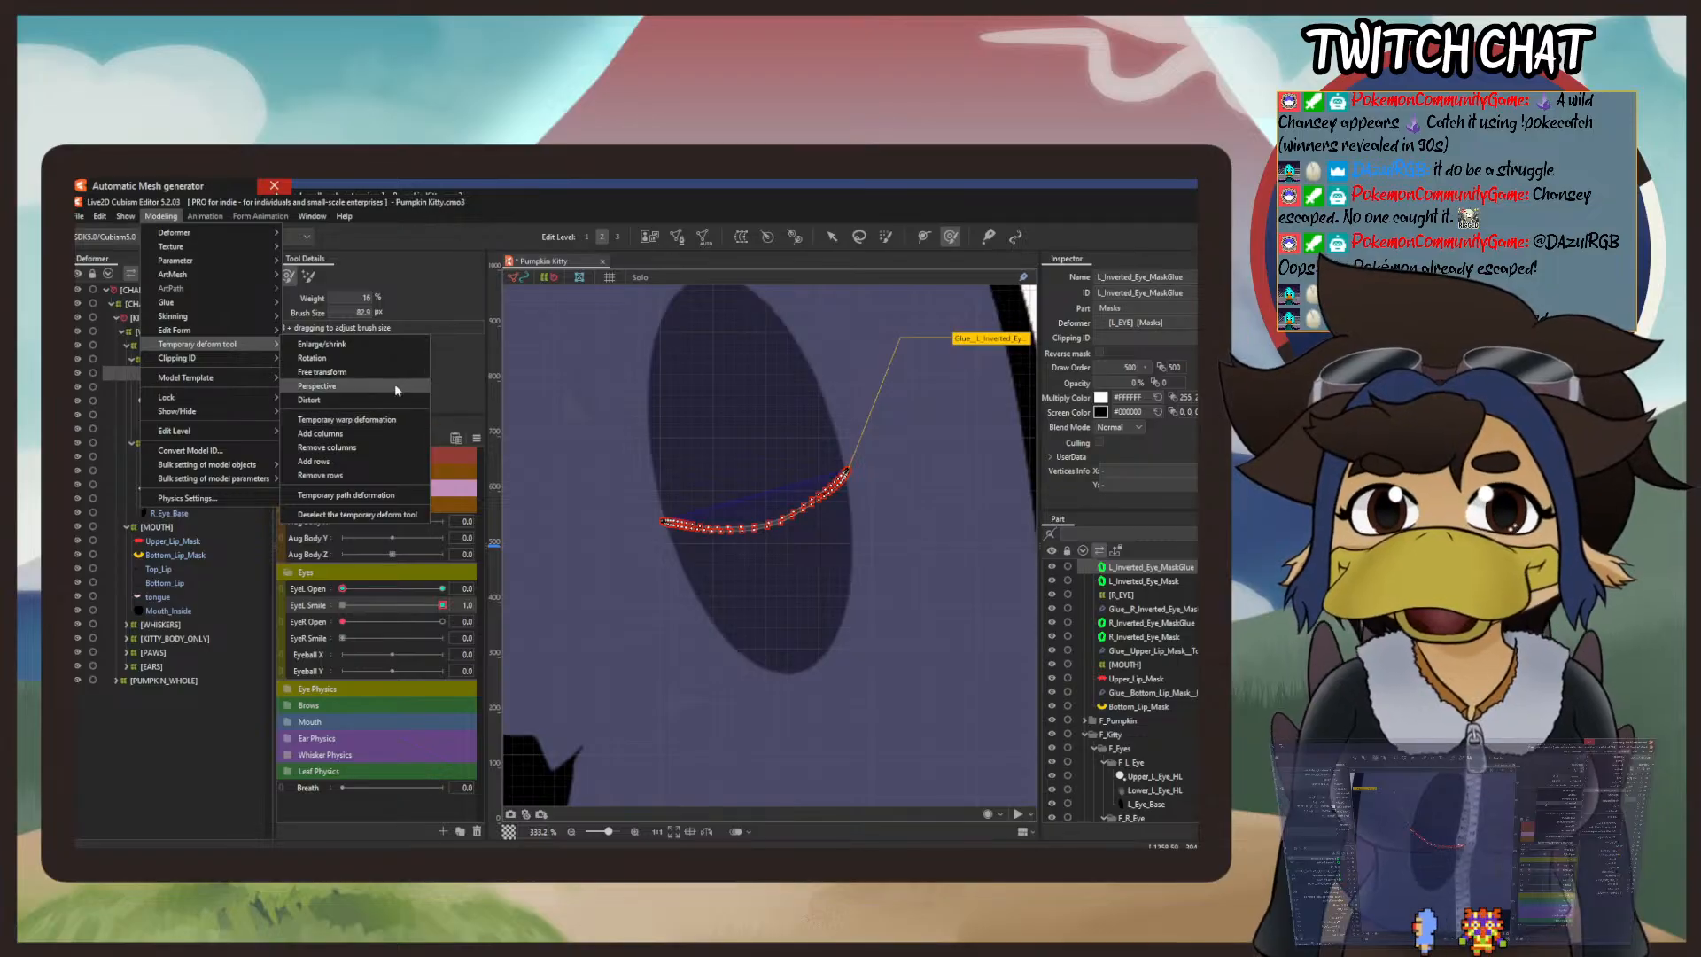
pyautogui.click(832, 236)
pyautogui.click(162, 217)
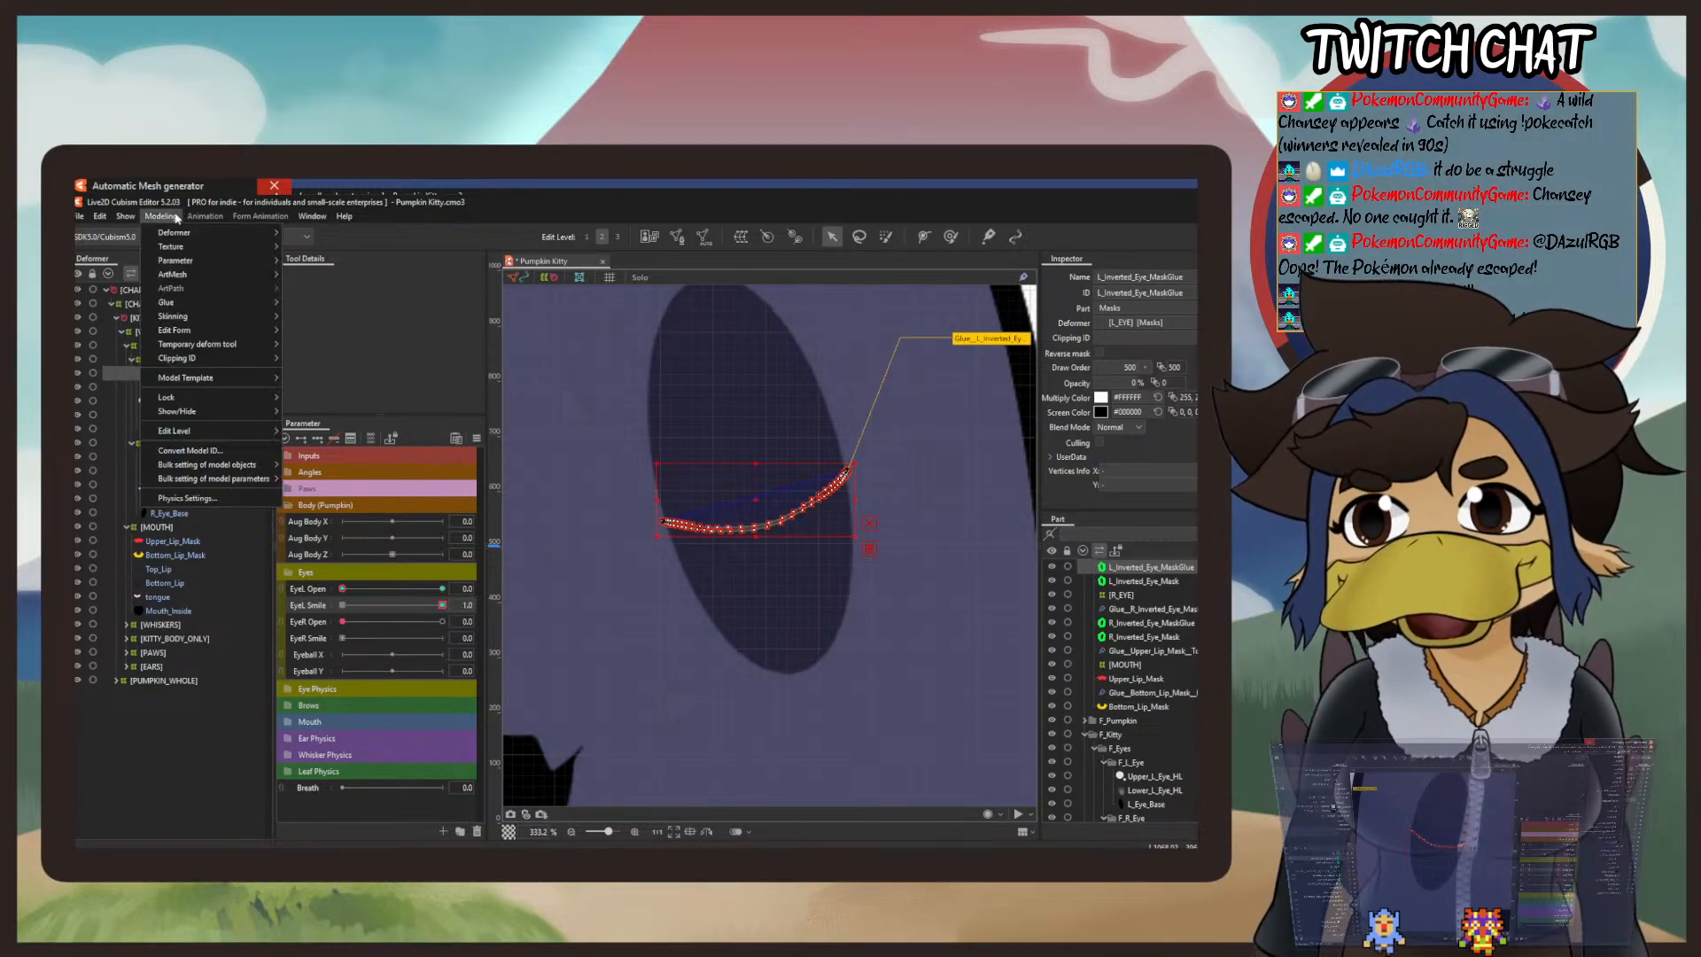
pyautogui.moveTo(226, 344)
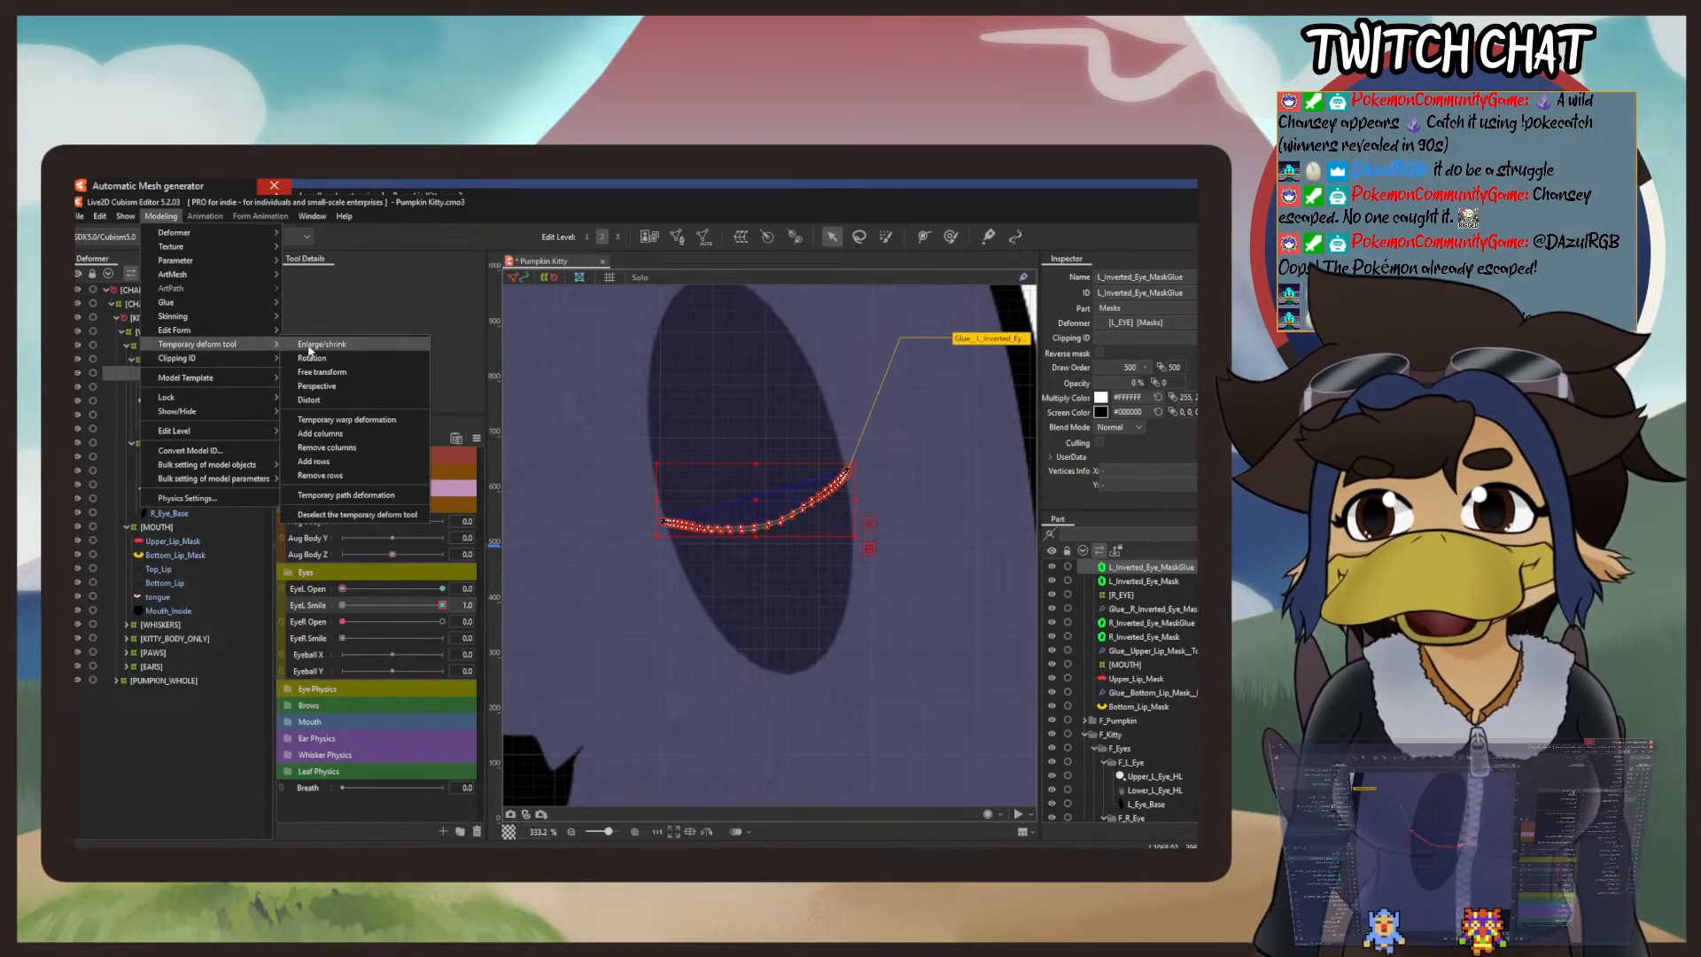
pyautogui.click(366, 497)
pyautogui.scroll(2, 627, 486)
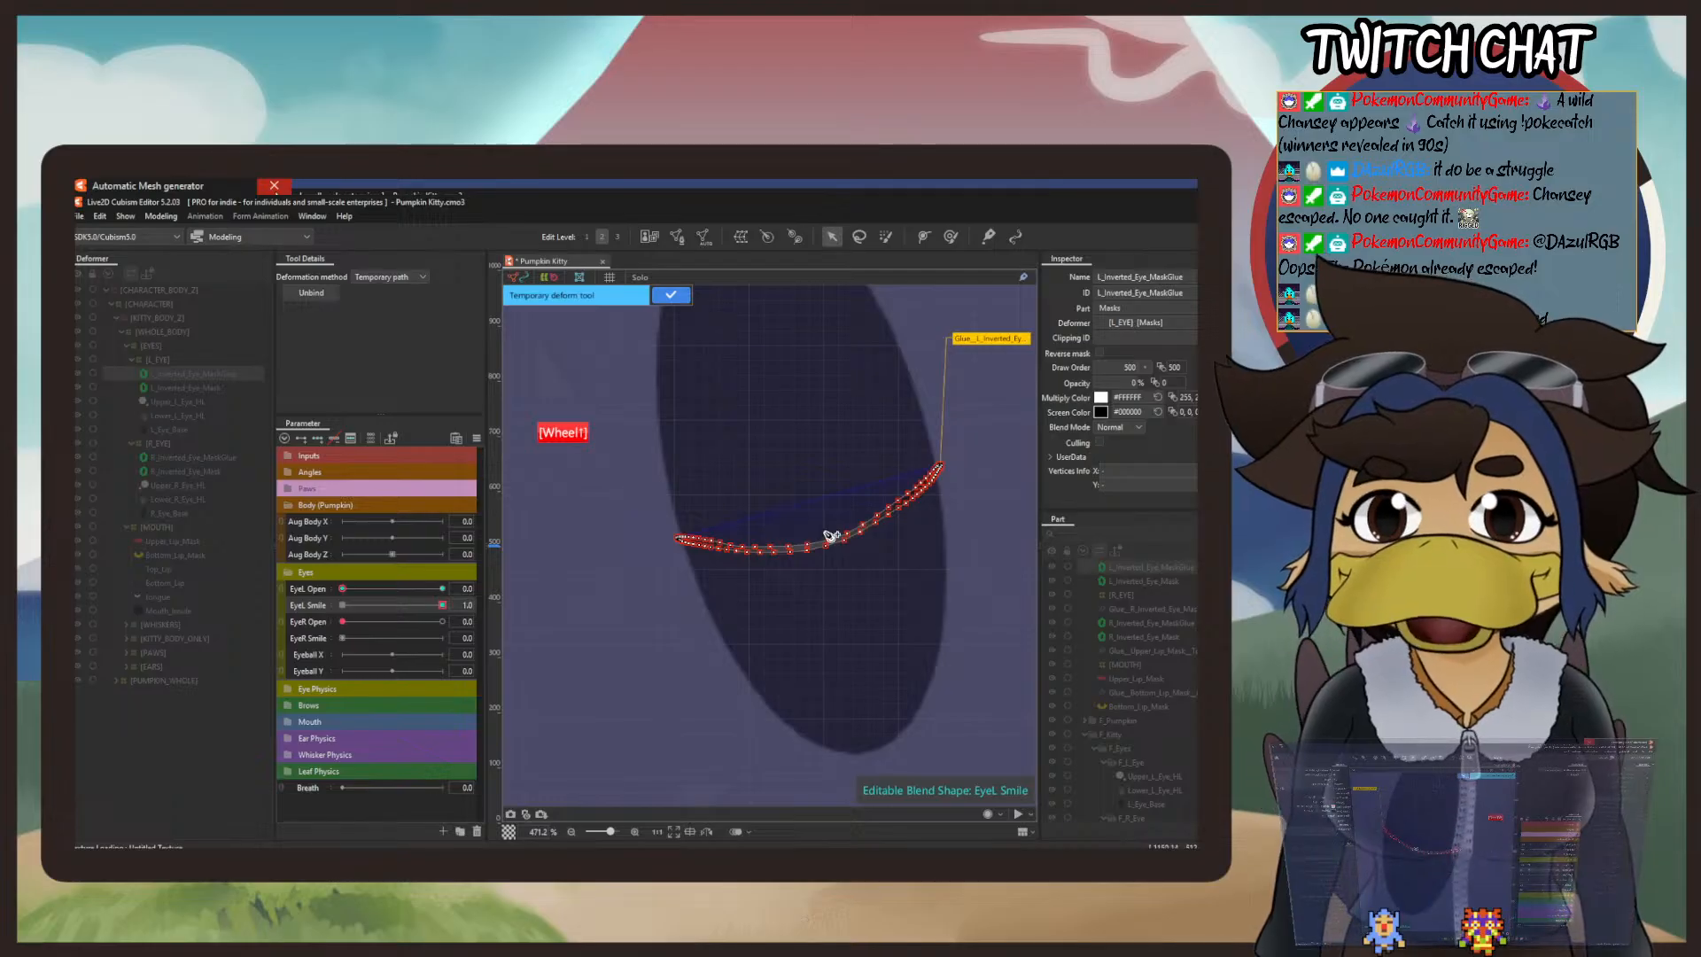
pyautogui.moveTo(830, 535); pyautogui.dragTo(738, 589)
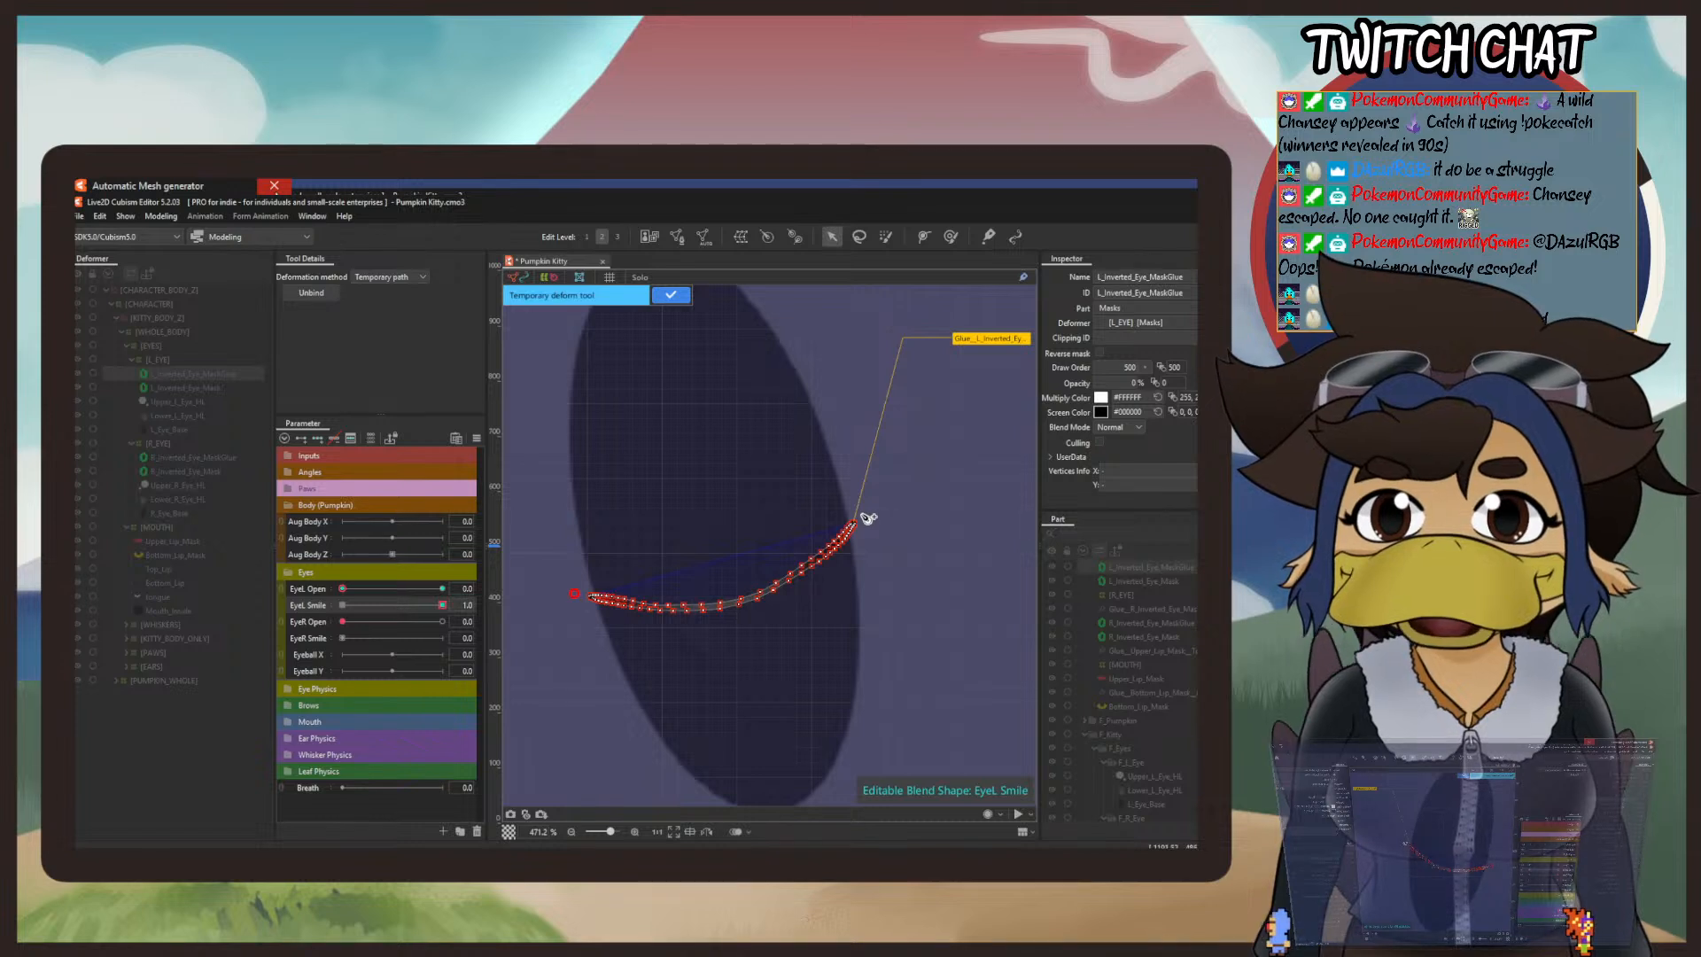
pyautogui.click(726, 554)
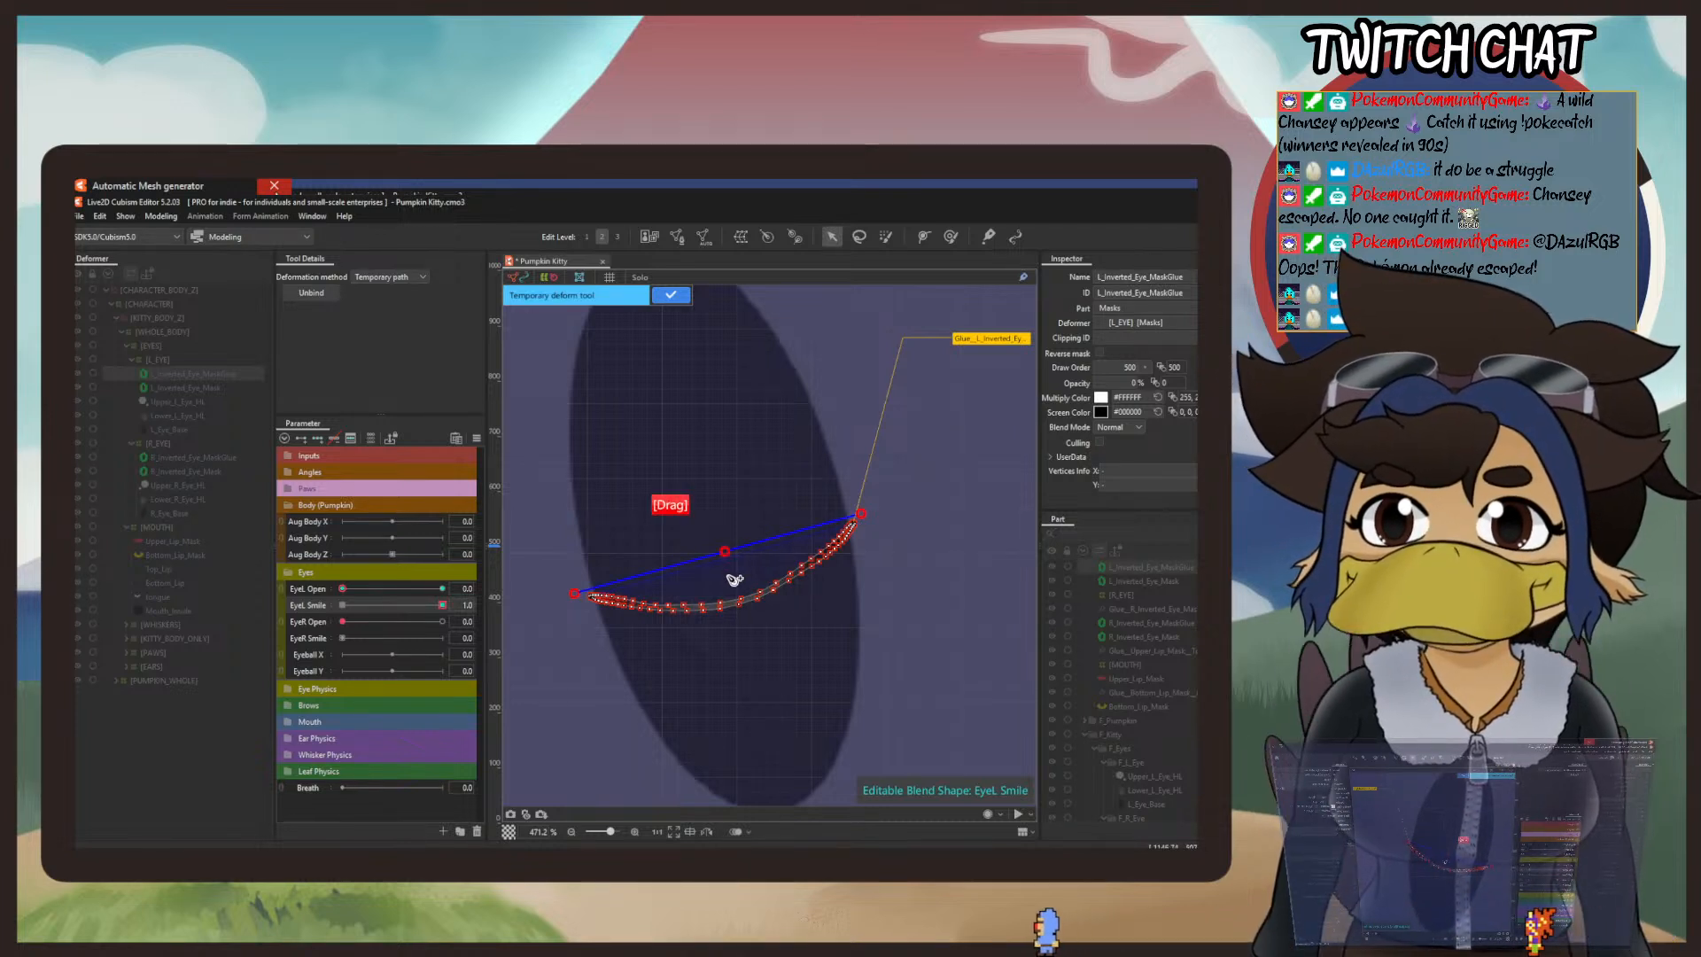
pyautogui.click(131, 238)
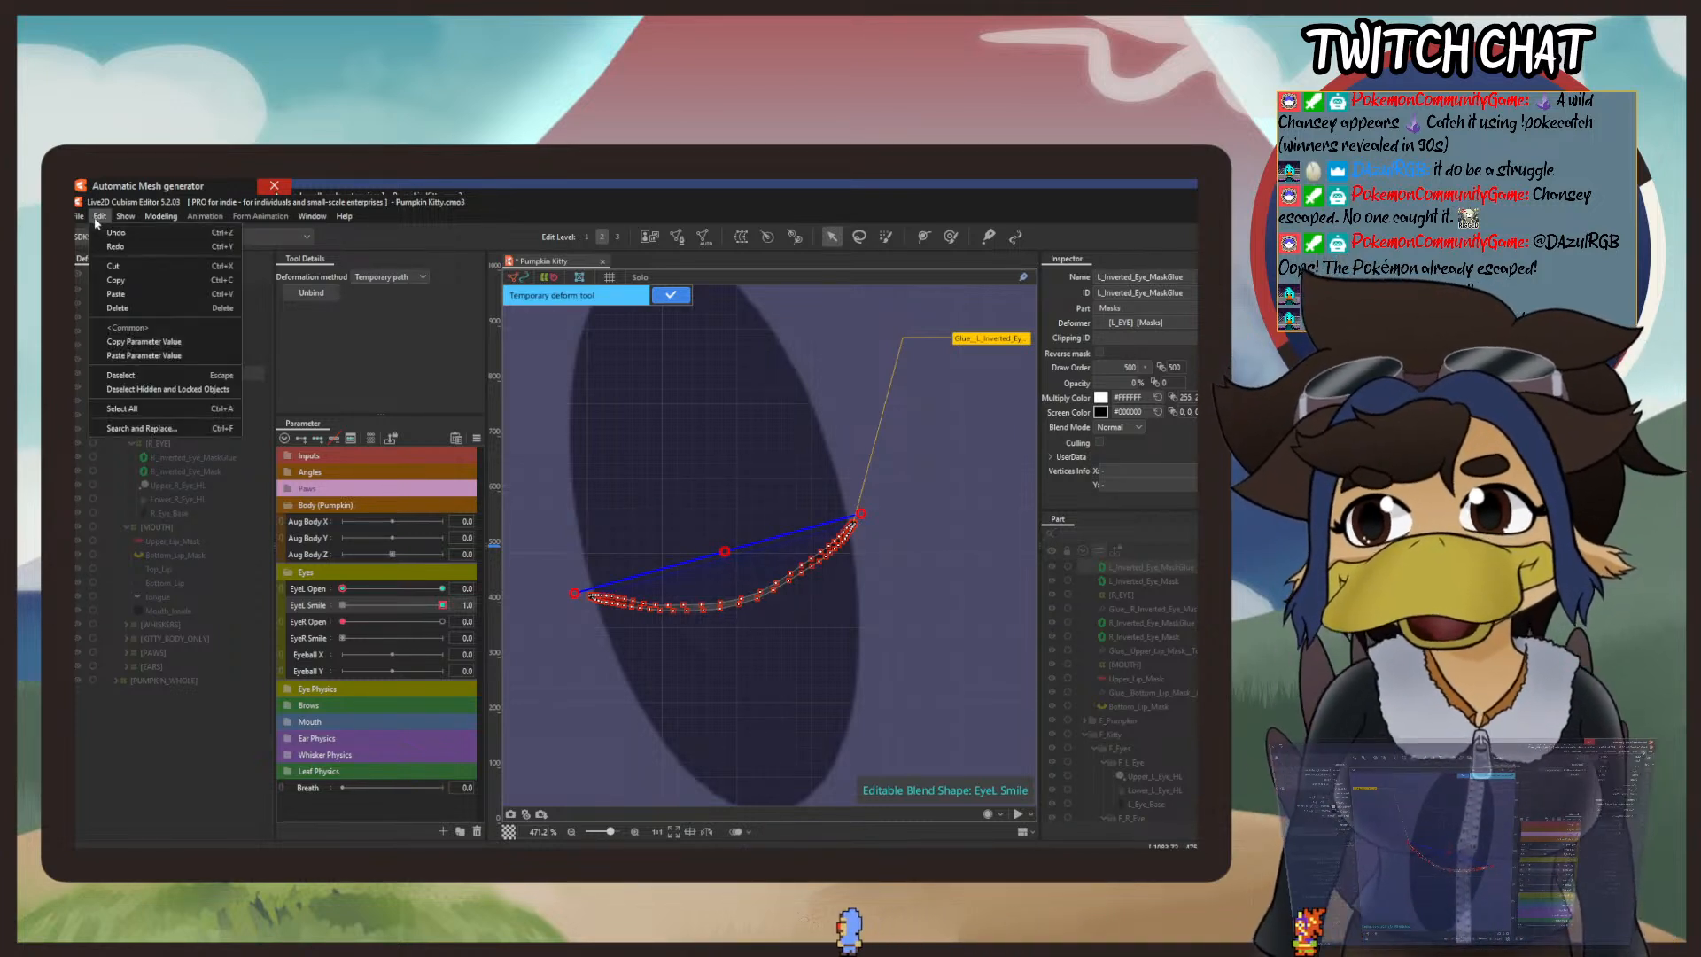
pyautogui.click(104, 237)
pyautogui.click(101, 217)
pyautogui.click(109, 236)
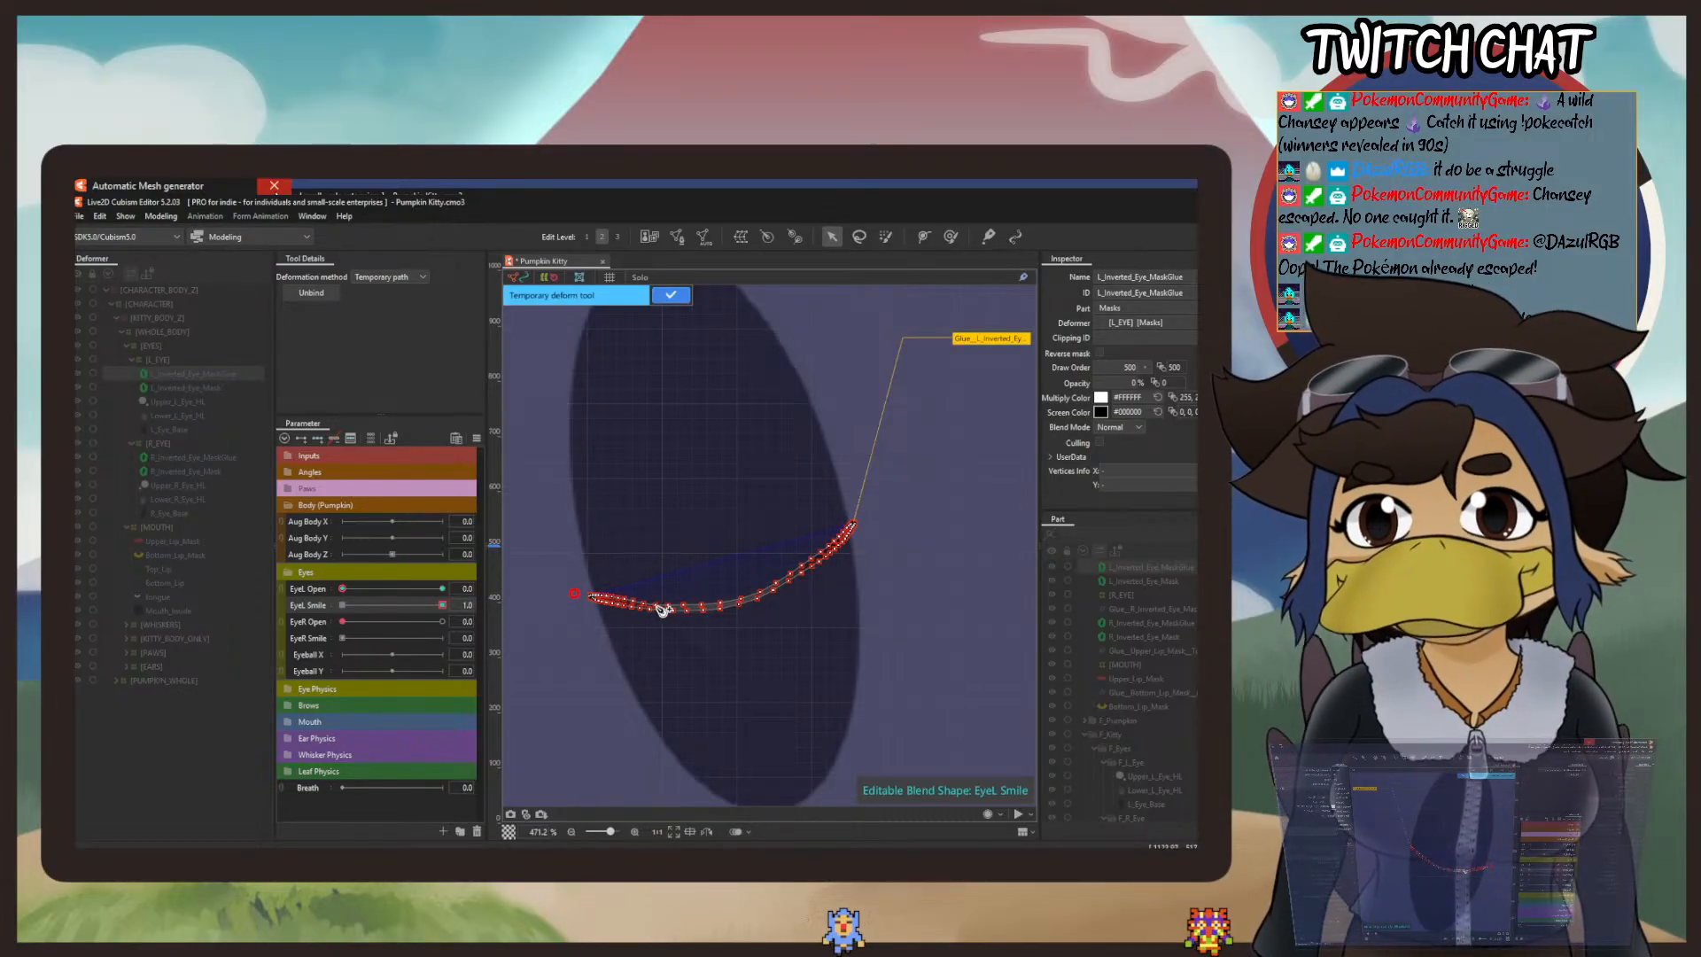
# Step: Place the remaining deformation path points along the curved closed-eye line through to just beyond its right end
pyautogui.click(752, 597)
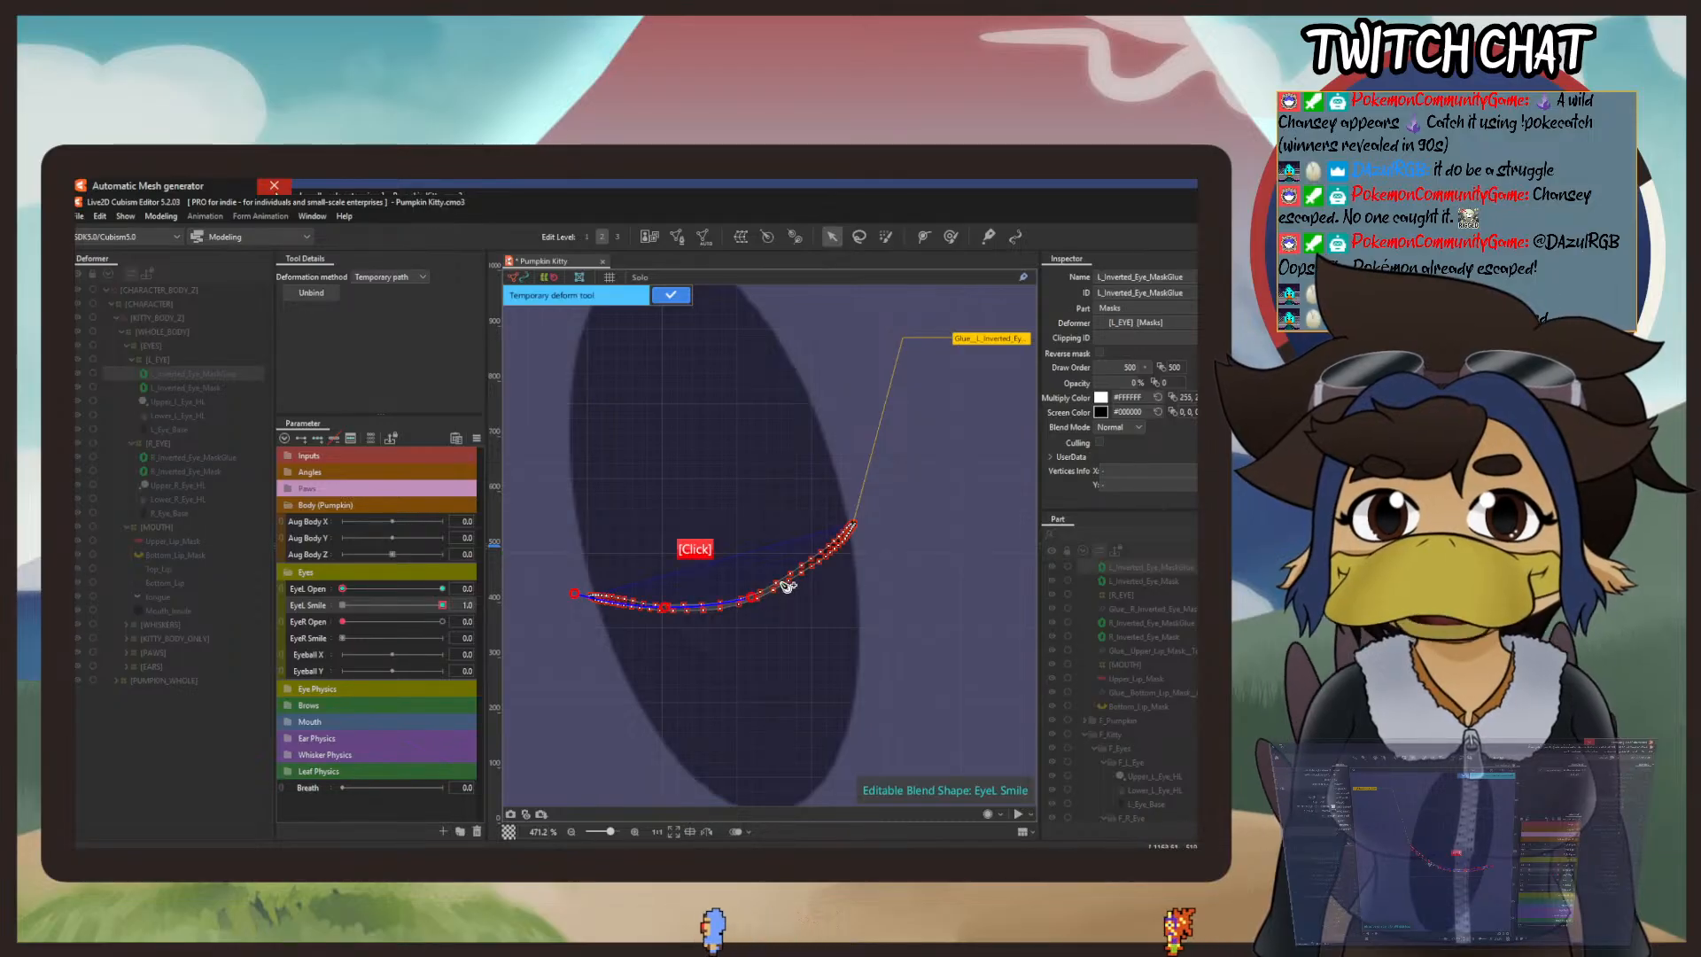
pyautogui.click(819, 557)
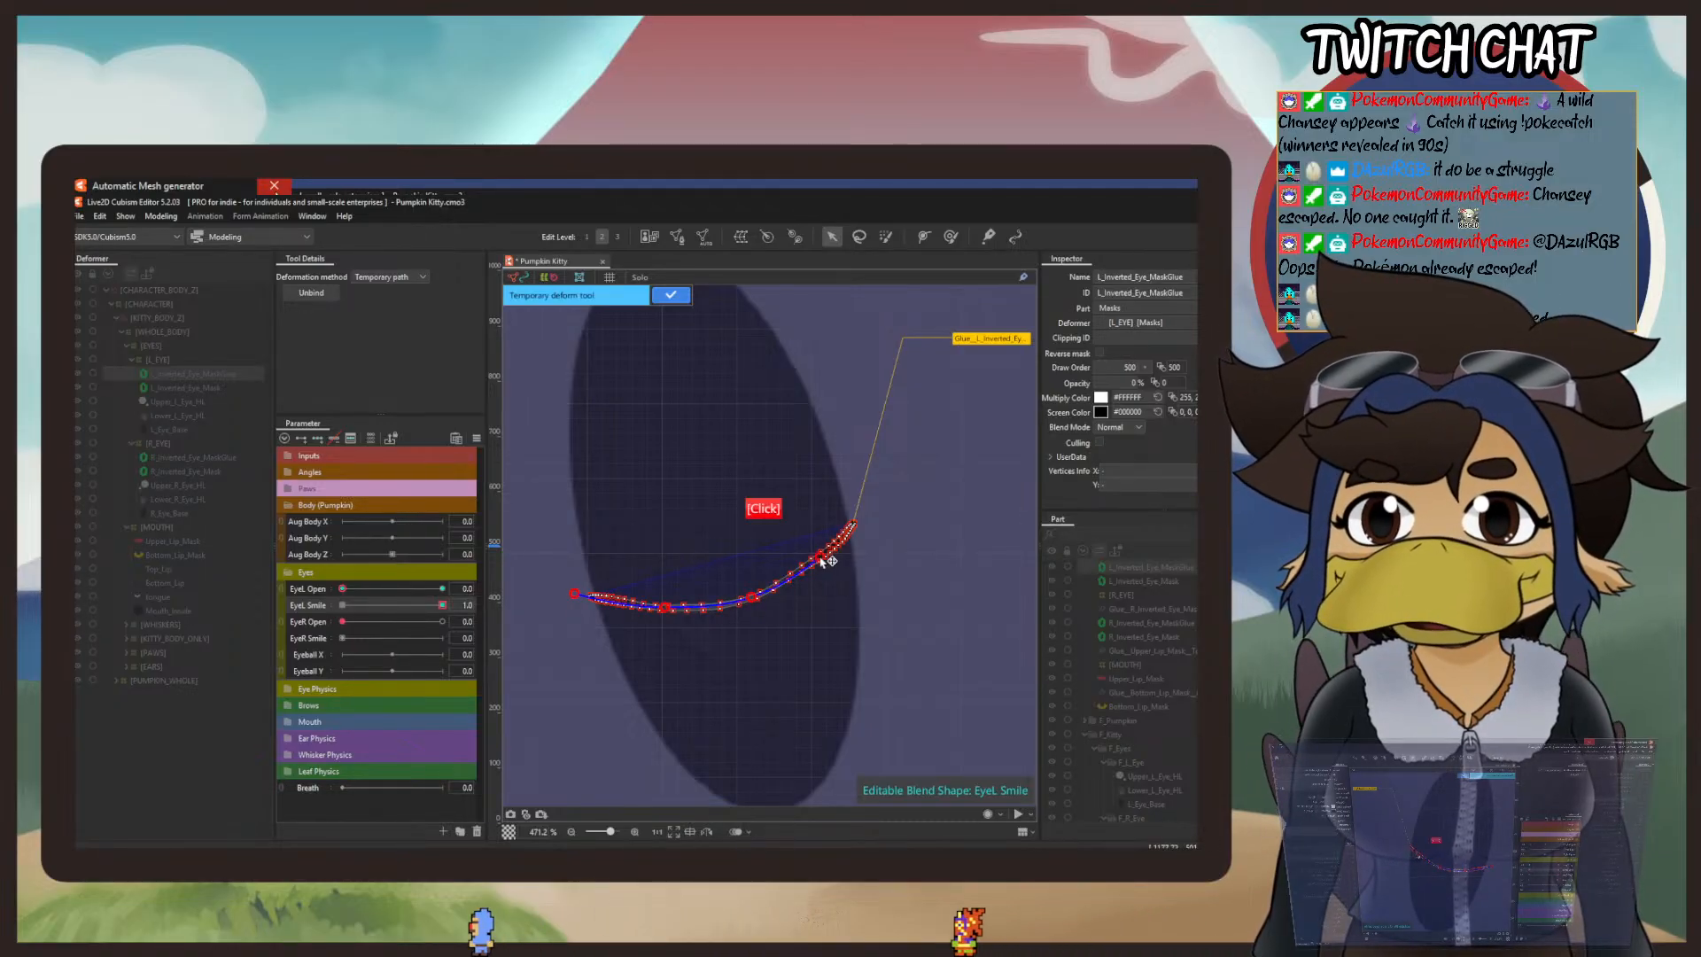
pyautogui.click(864, 503)
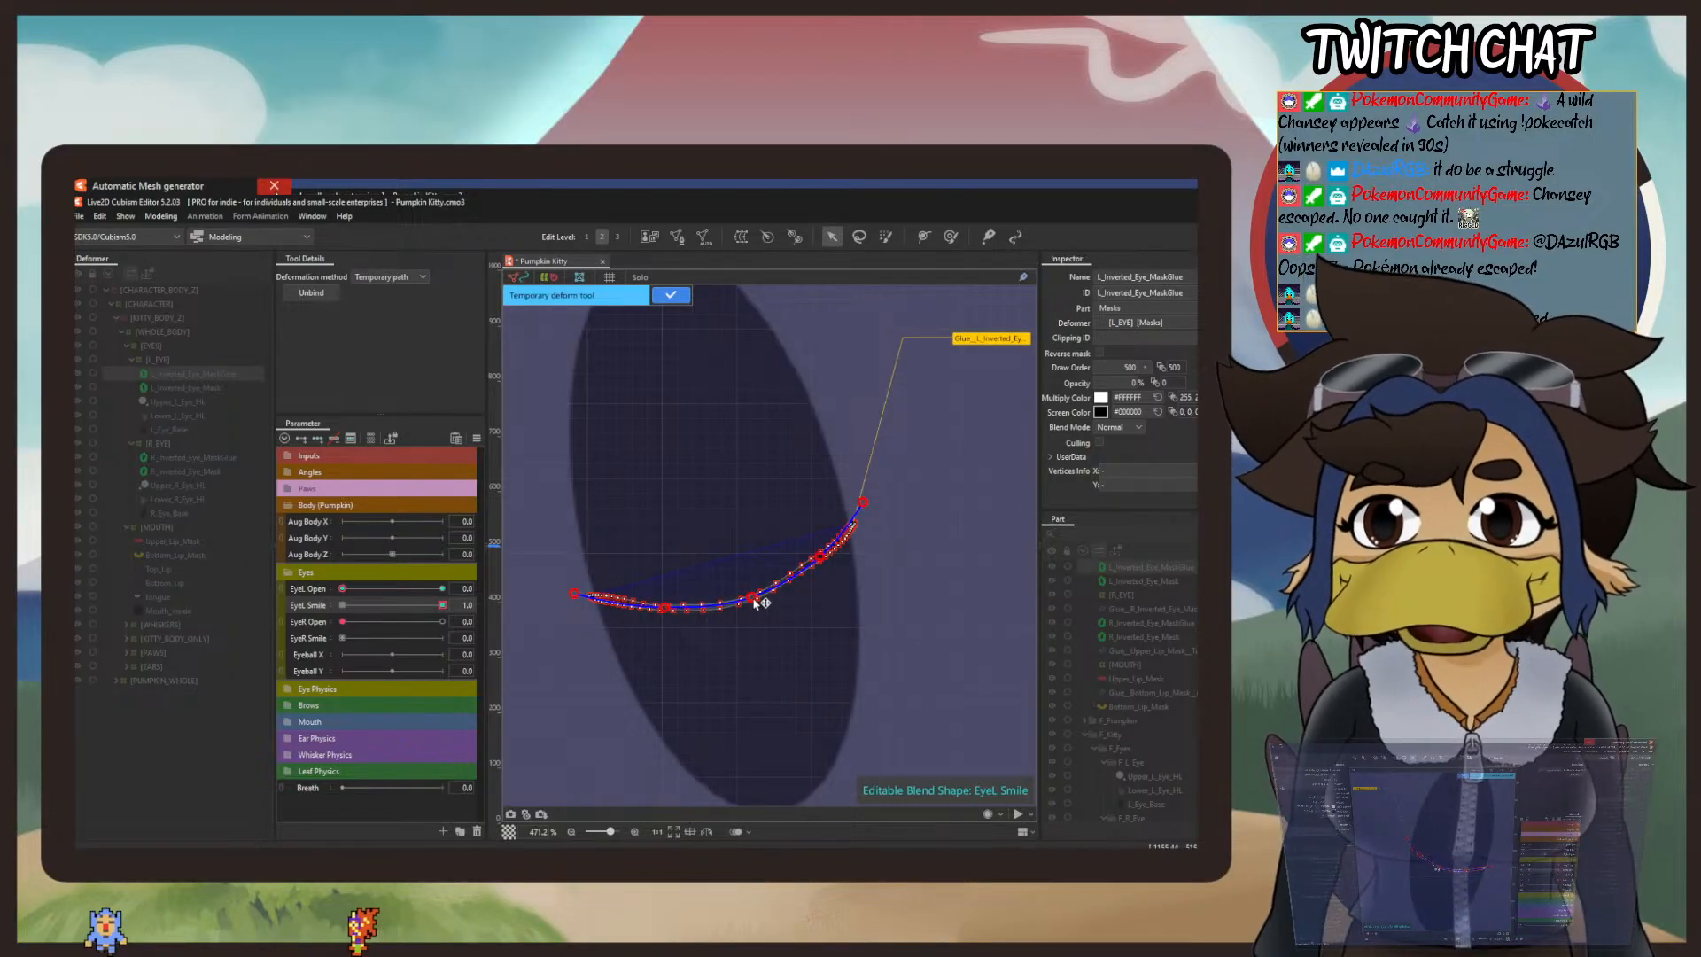
# Step: Reshape the path into an upward-bowed smile arch inside the eye by moving its points, and apply the temporary deformation
pyautogui.moveTo(752, 598); pyautogui.dragTo(736, 565)
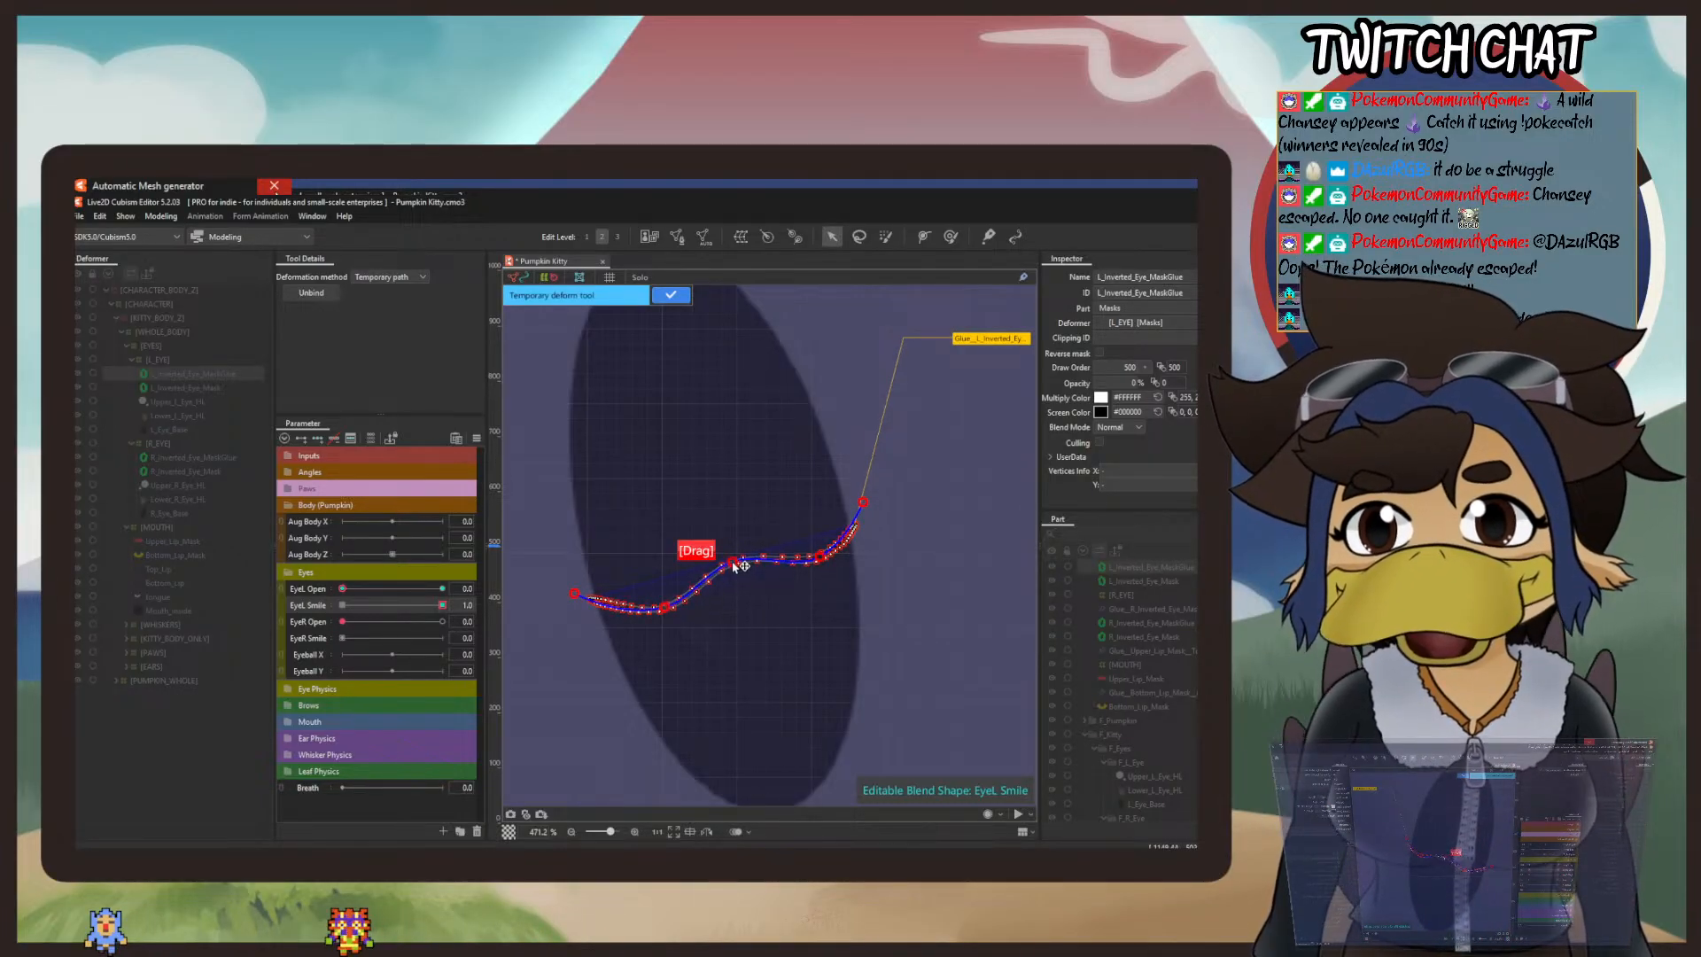
pyautogui.moveTo(667, 608); pyautogui.dragTo(659, 581)
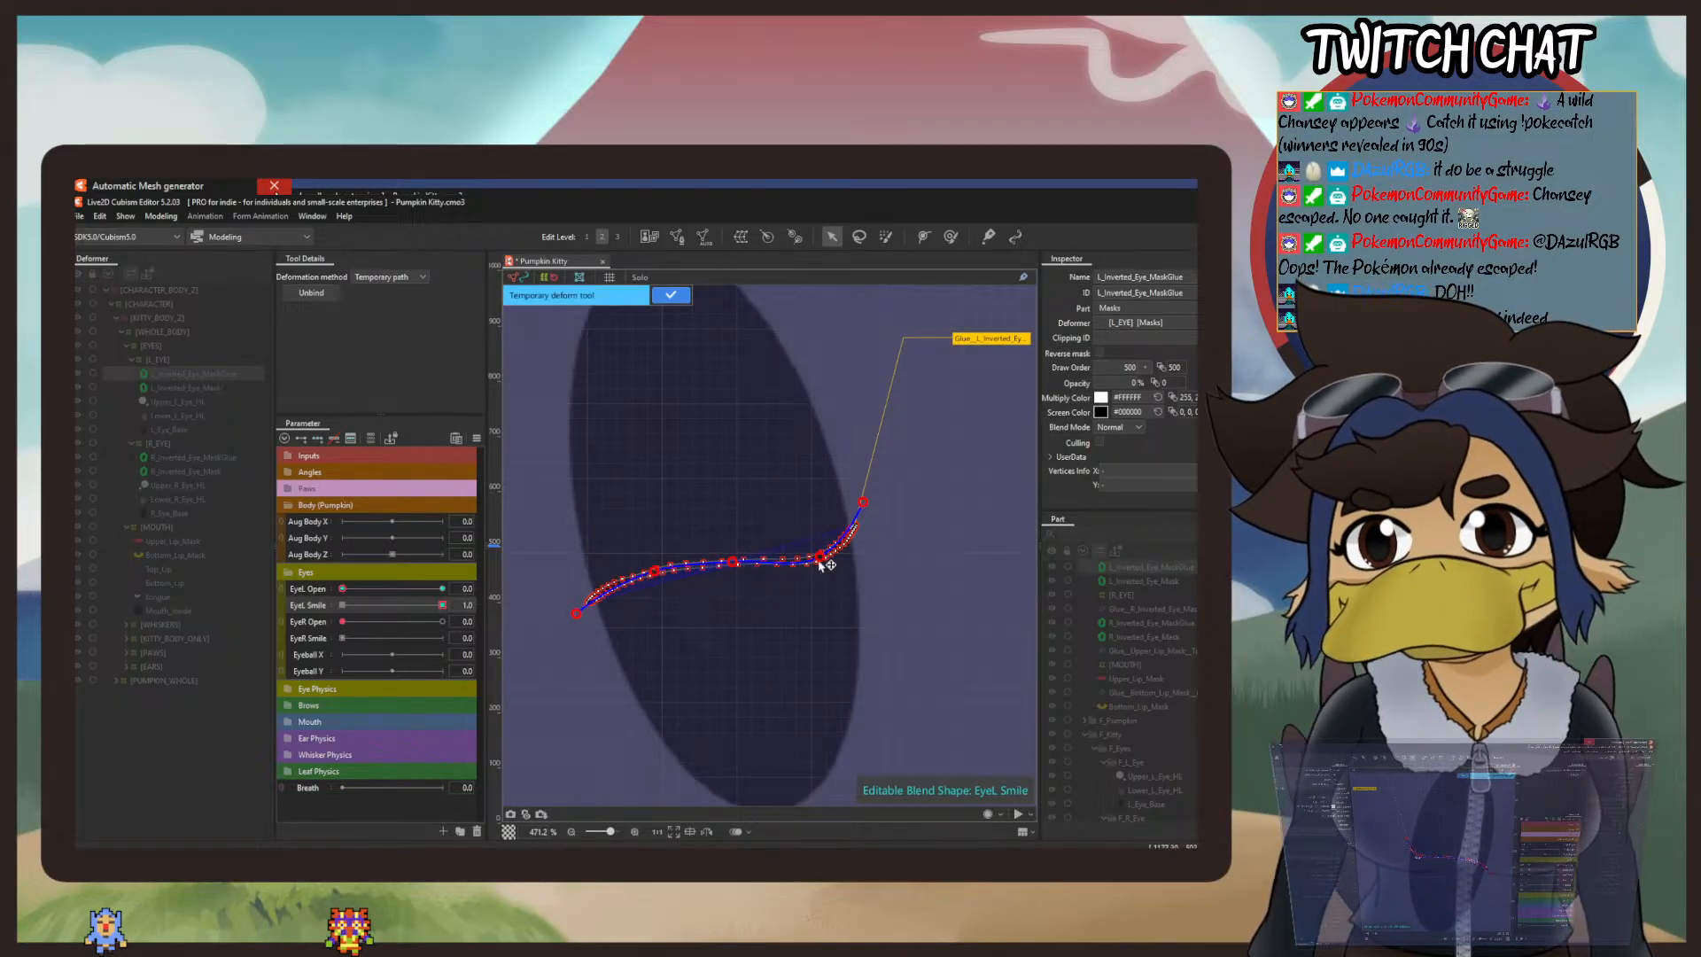
pyautogui.moveTo(818, 561); pyautogui.dragTo(877, 537)
pyautogui.click(862, 505)
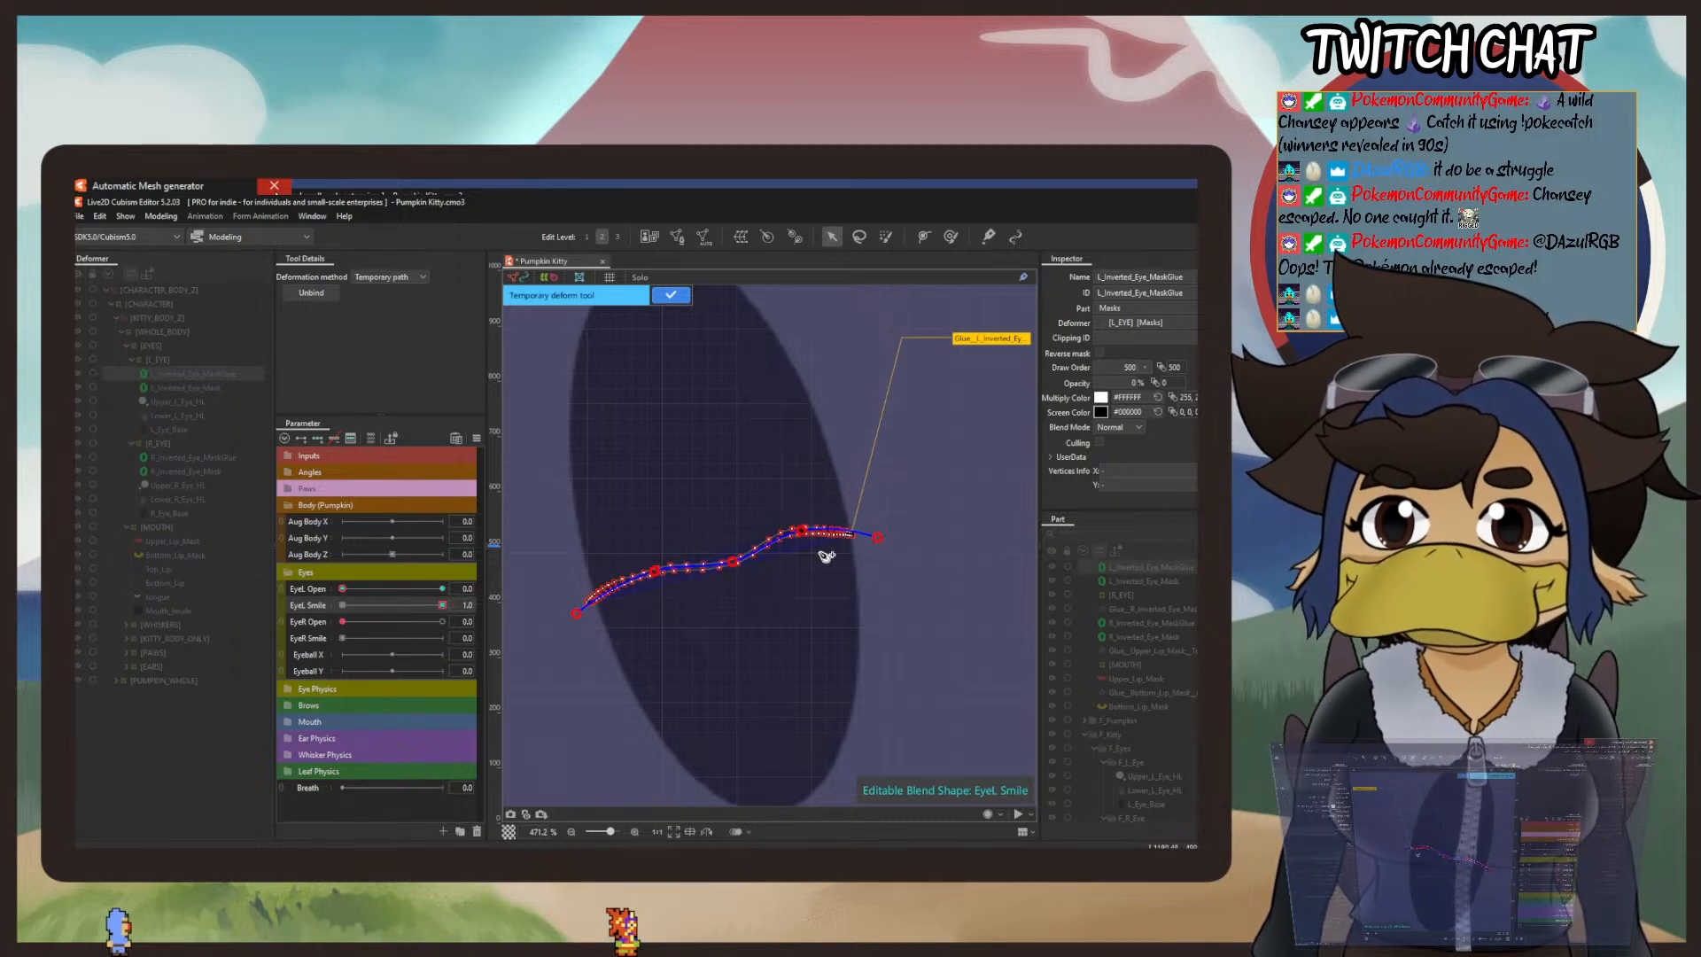
pyautogui.moveTo(734, 561); pyautogui.dragTo(660, 565)
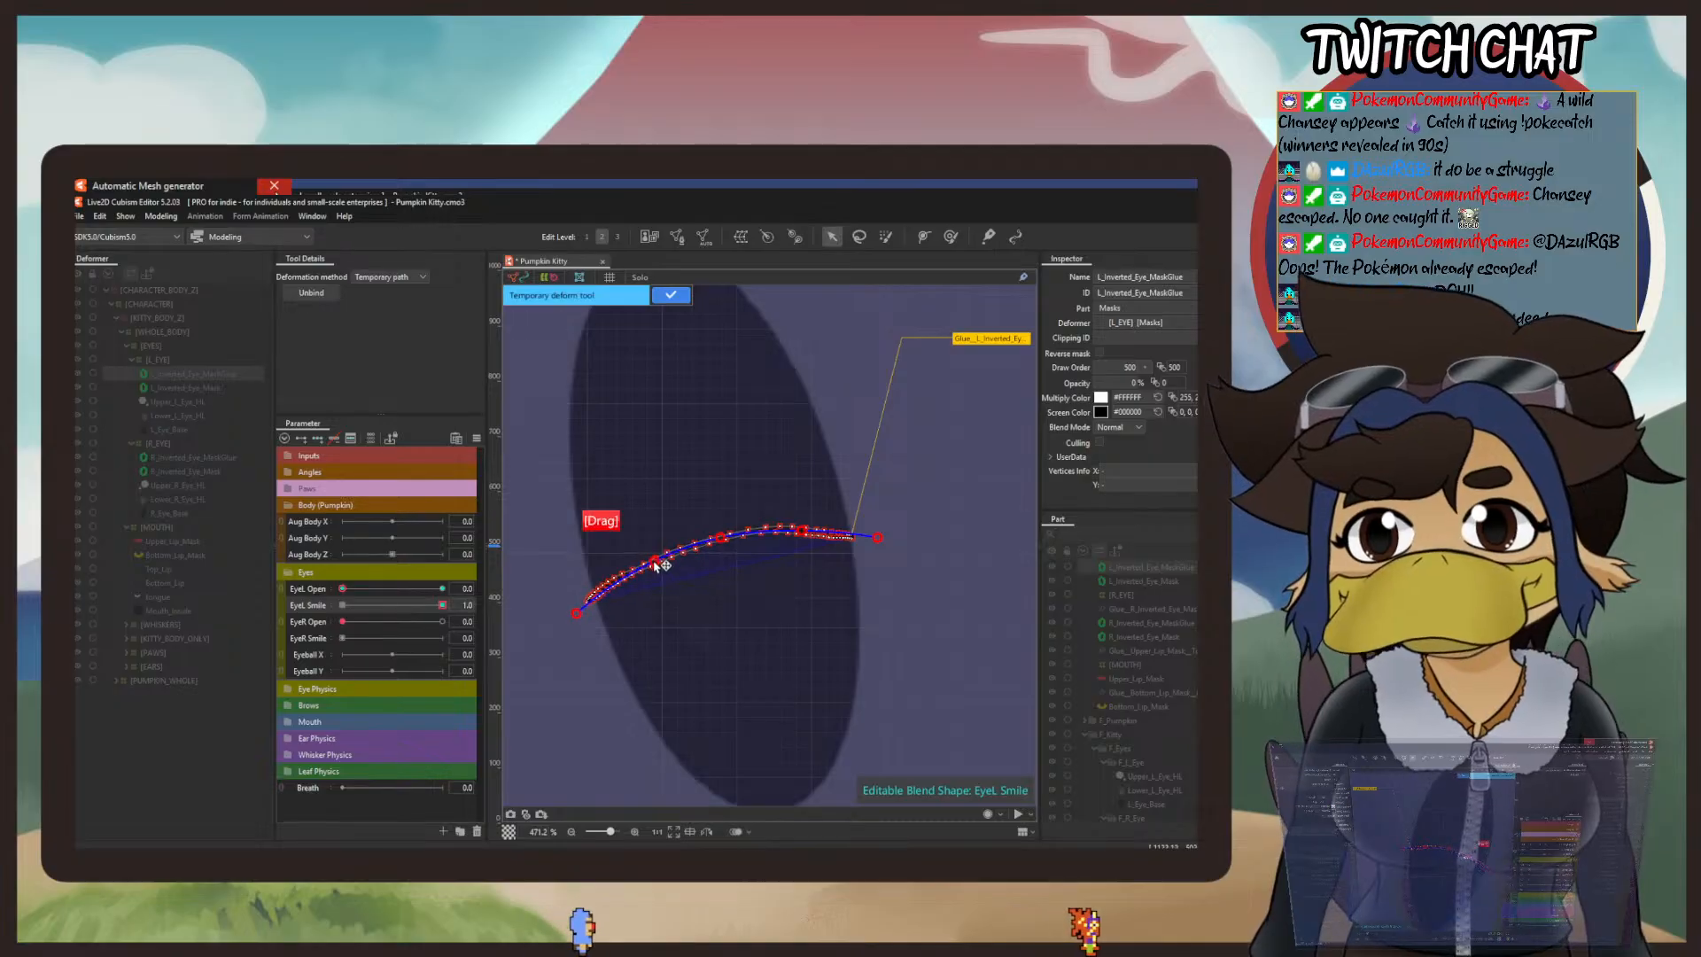
pyautogui.moveTo(577, 613); pyautogui.dragTo(585, 630)
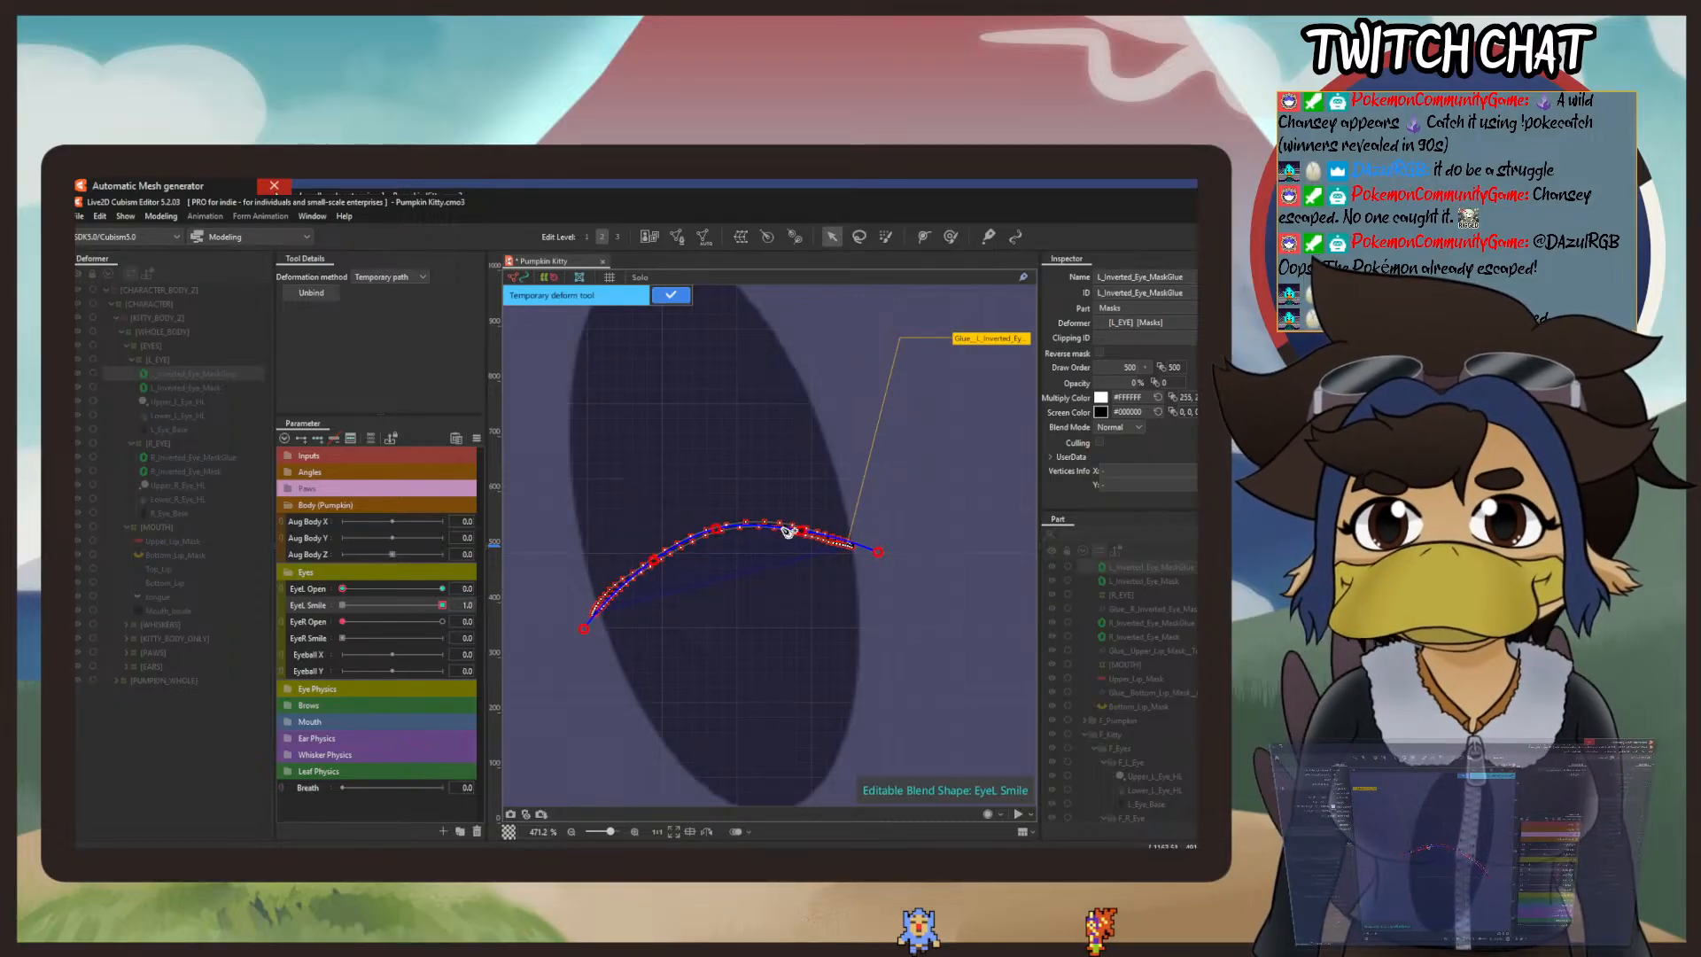
pyautogui.click(806, 534)
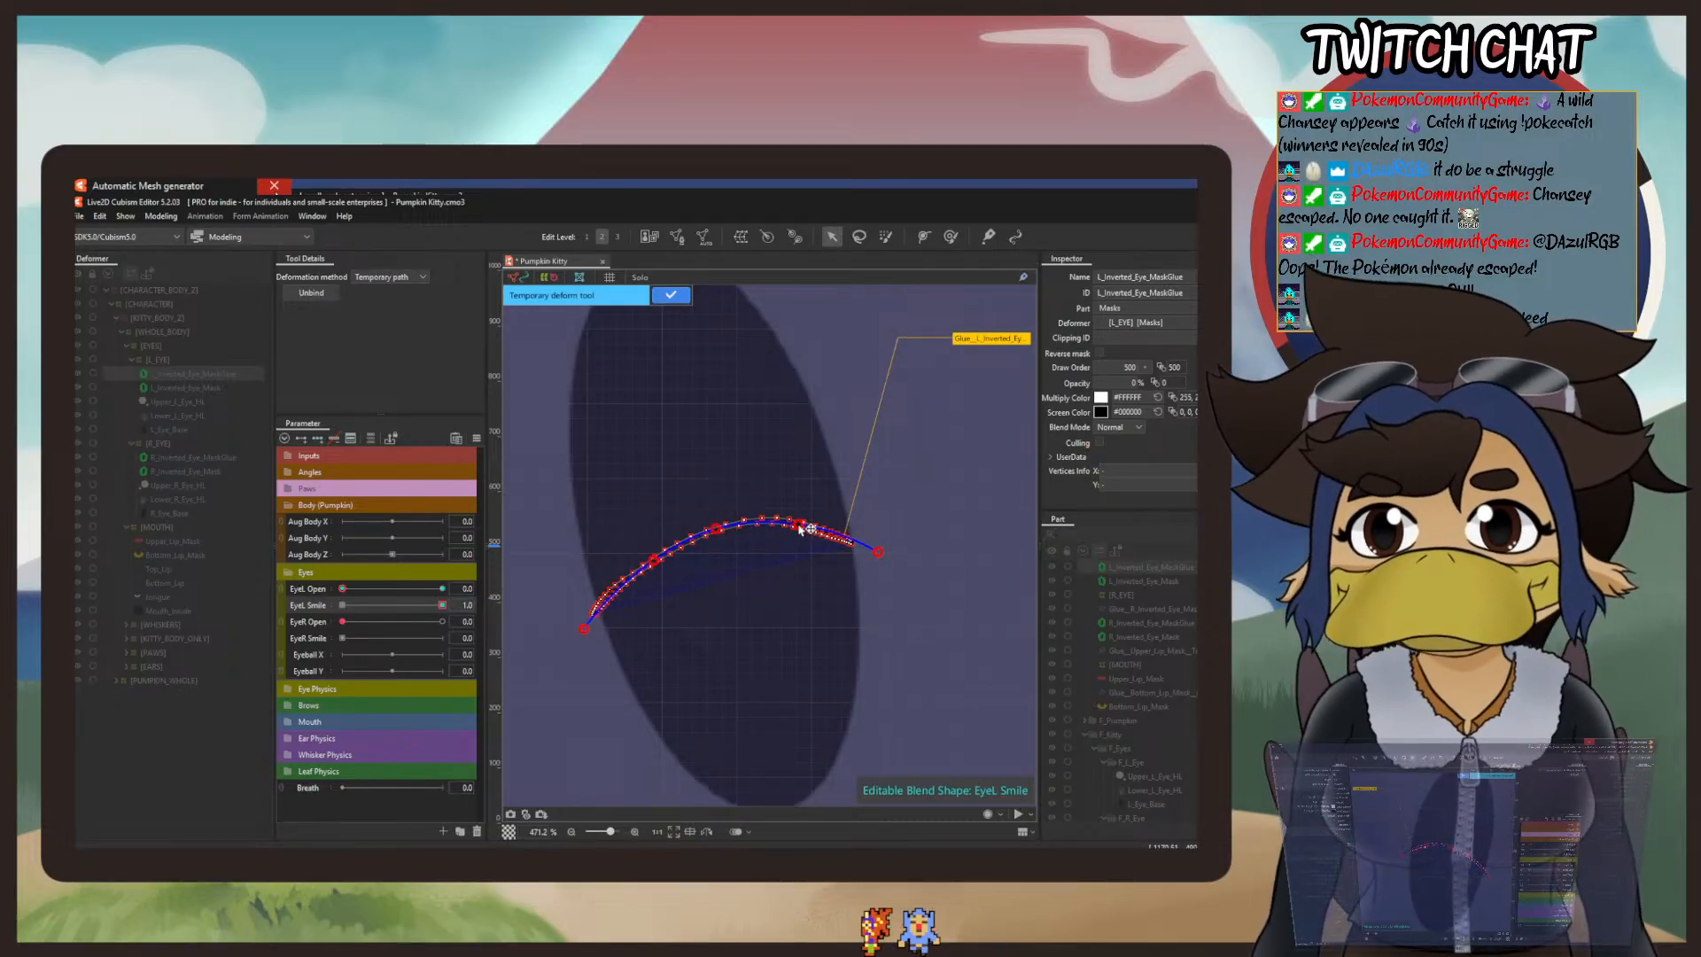
pyautogui.moveTo(655, 561); pyautogui.dragTo(714, 530)
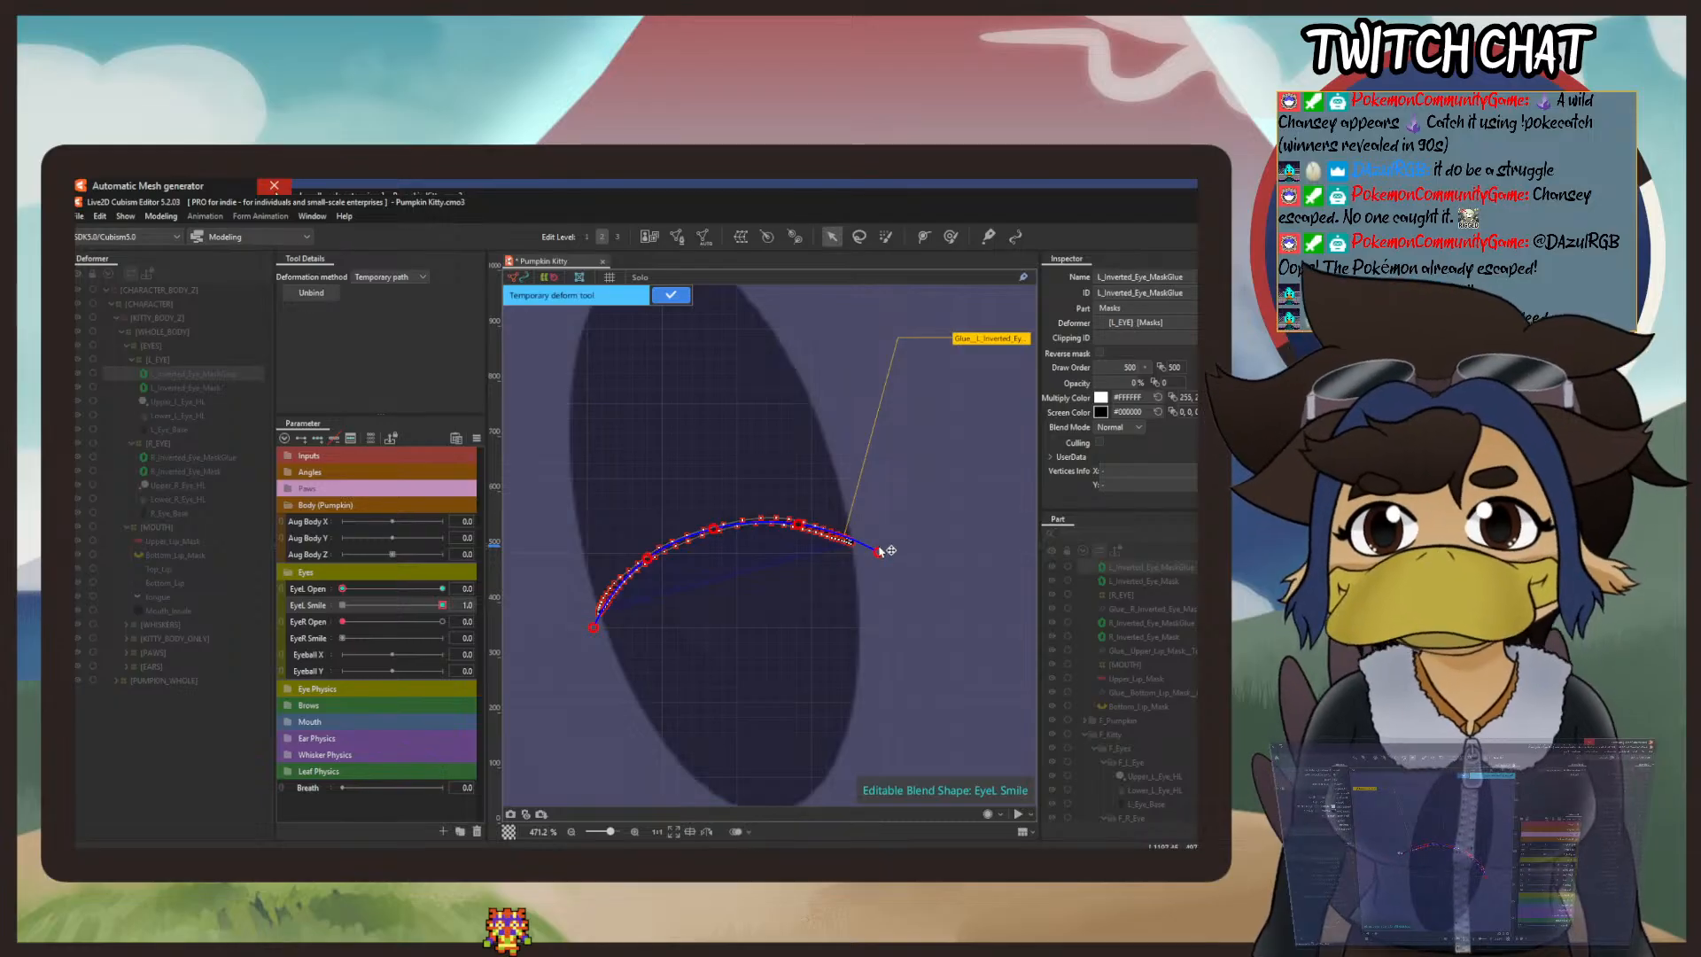
pyautogui.click(671, 296)
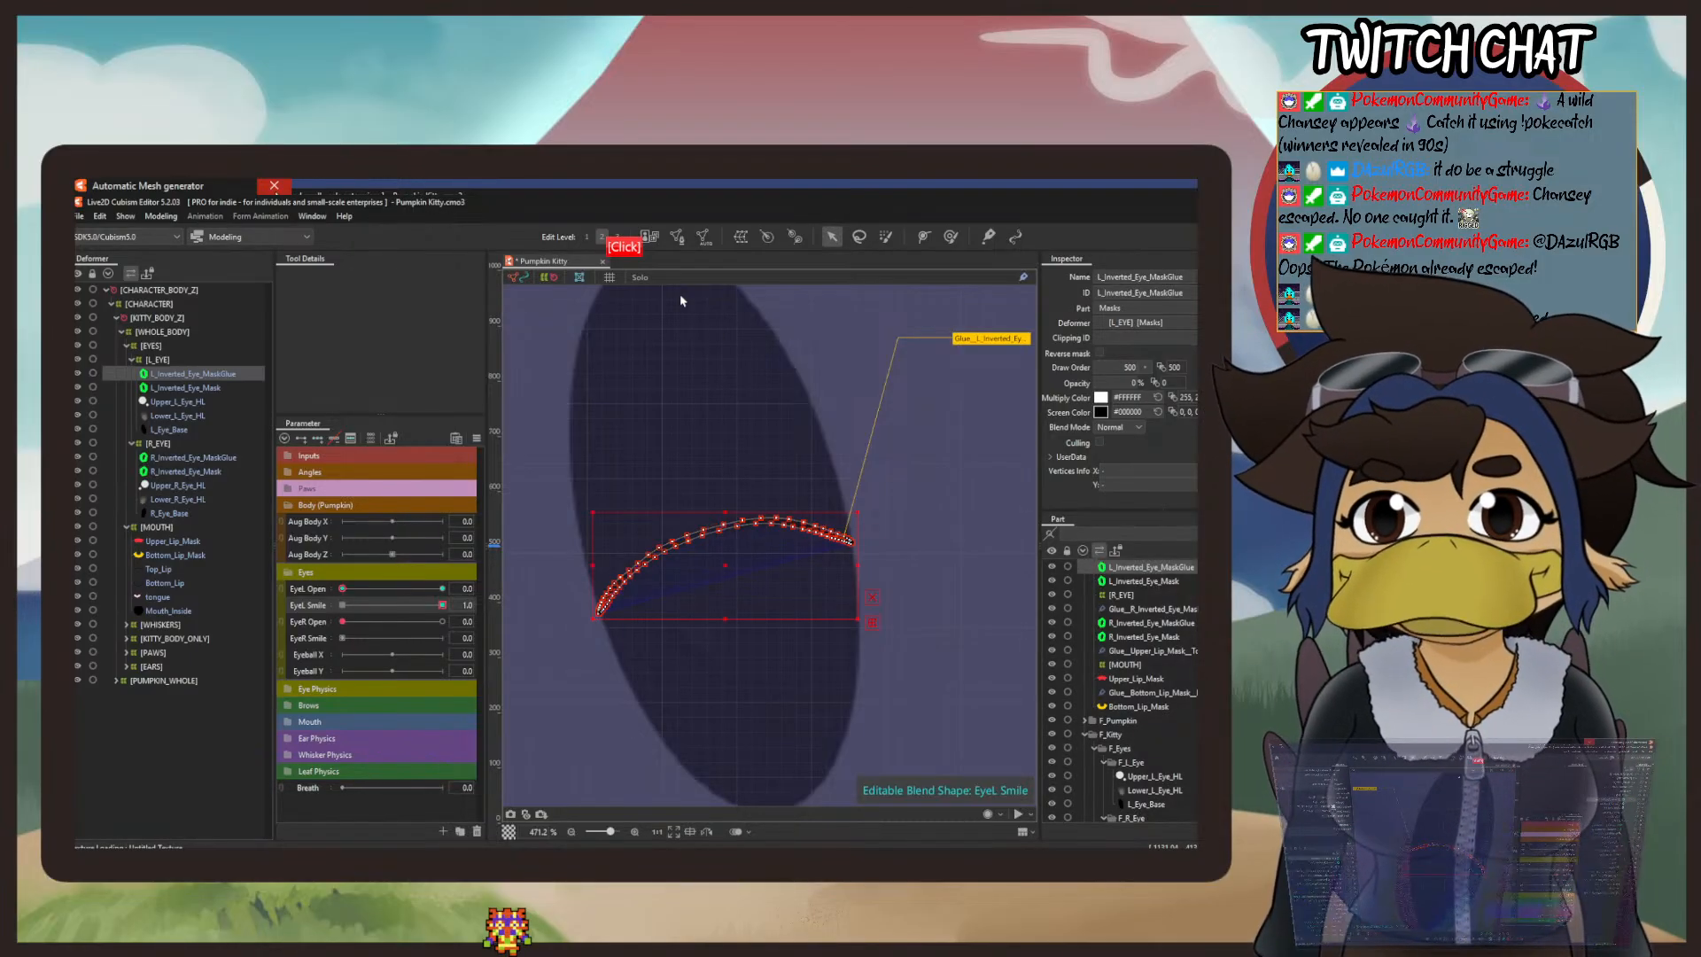
# Step: Smooth the crest and right end of the arched mask line with the deform brush at a size of 72.4 px
pyautogui.click(951, 237)
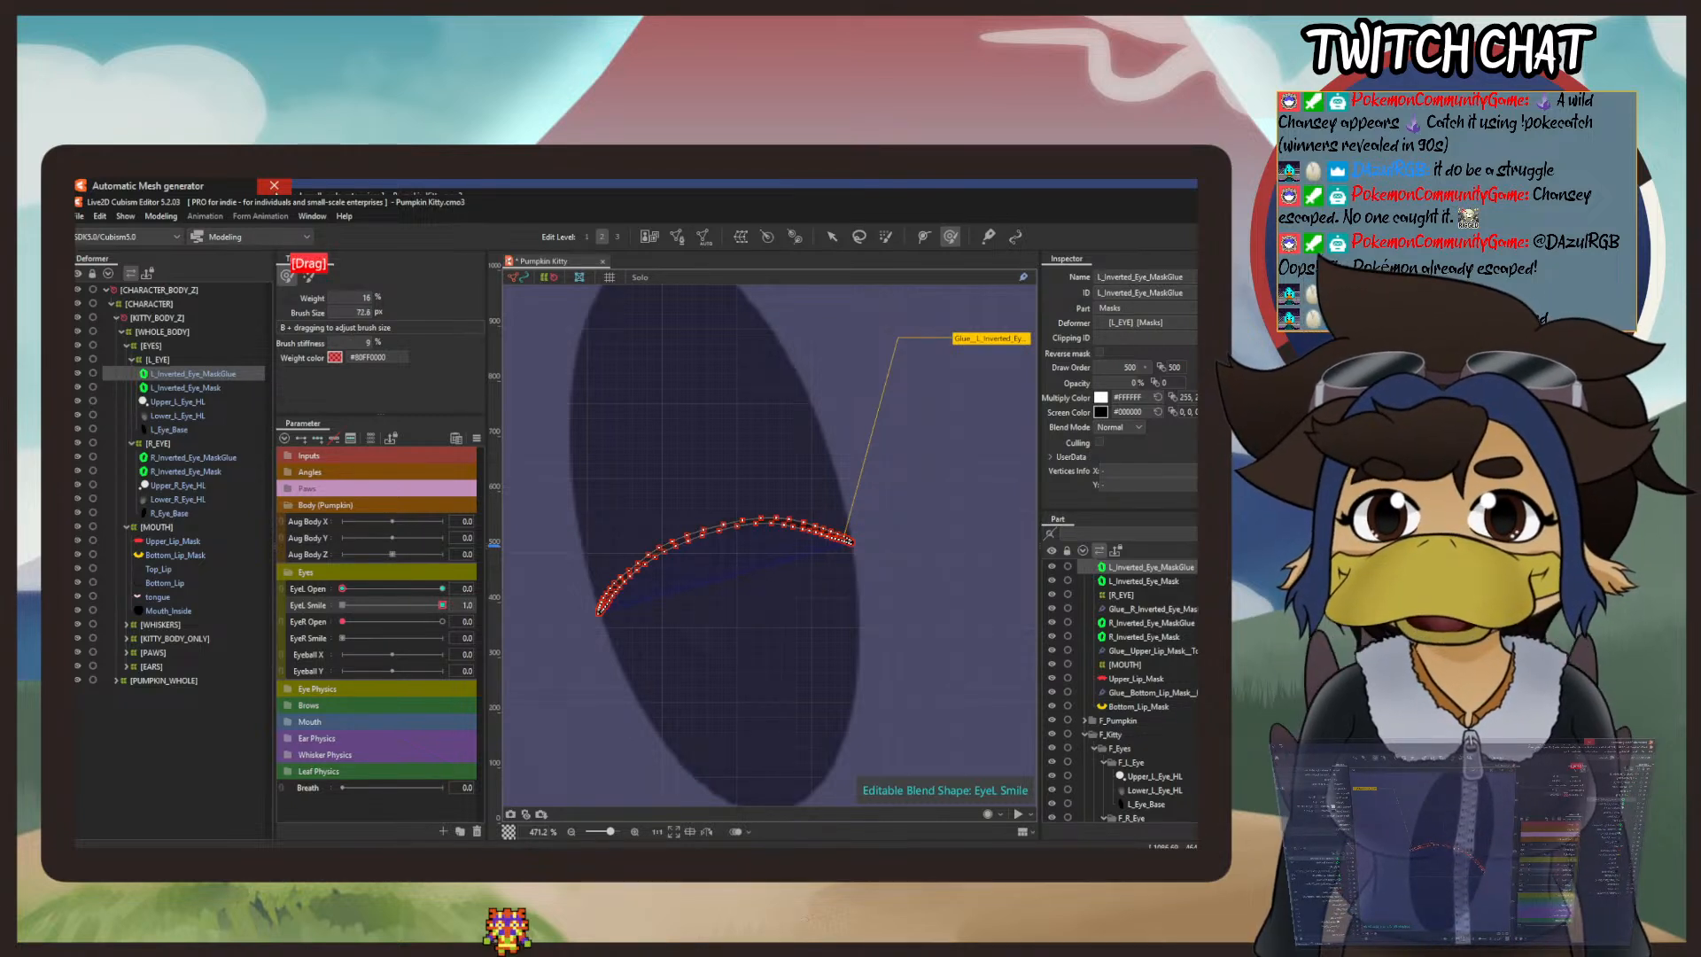
pyautogui.moveTo(360, 310); pyautogui.dragTo(358, 310)
pyautogui.moveTo(701, 538); pyautogui.dragTo(695, 515)
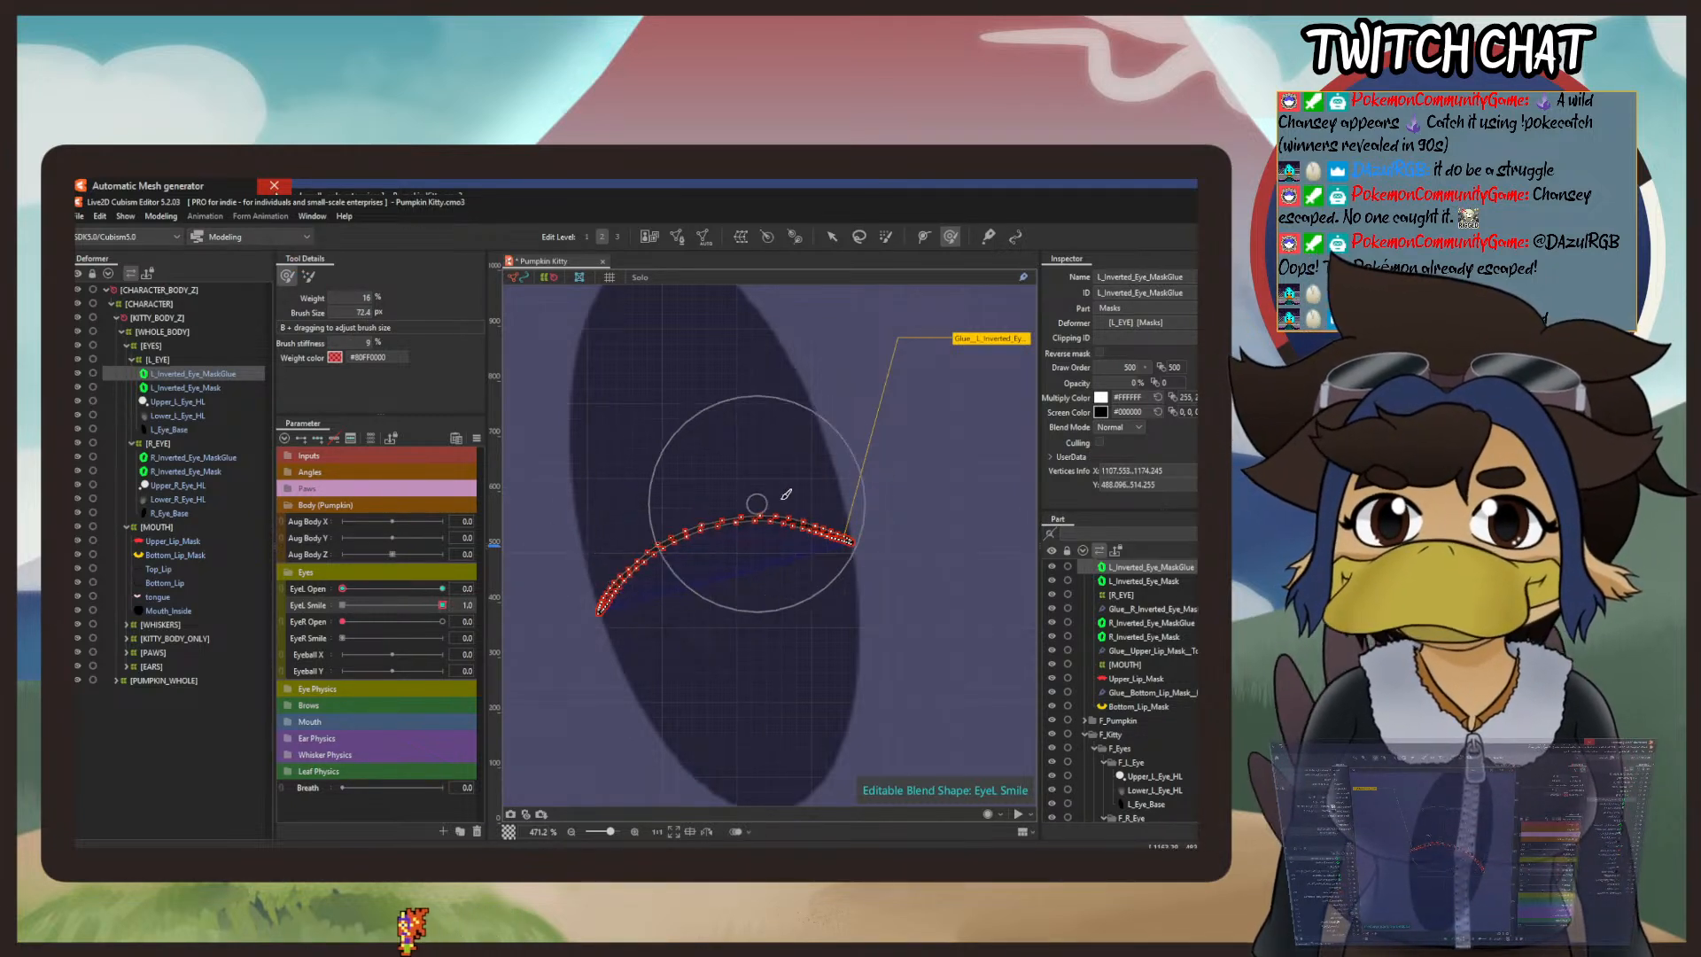
pyautogui.moveTo(807, 534)
pyautogui.mouseDown()
pyautogui.moveTo(816, 516)
pyautogui.moveTo(893, 544)
pyautogui.moveTo(883, 570)
pyautogui.mouseUp()
pyautogui.moveTo(849, 508); pyautogui.dragTo(859, 512)
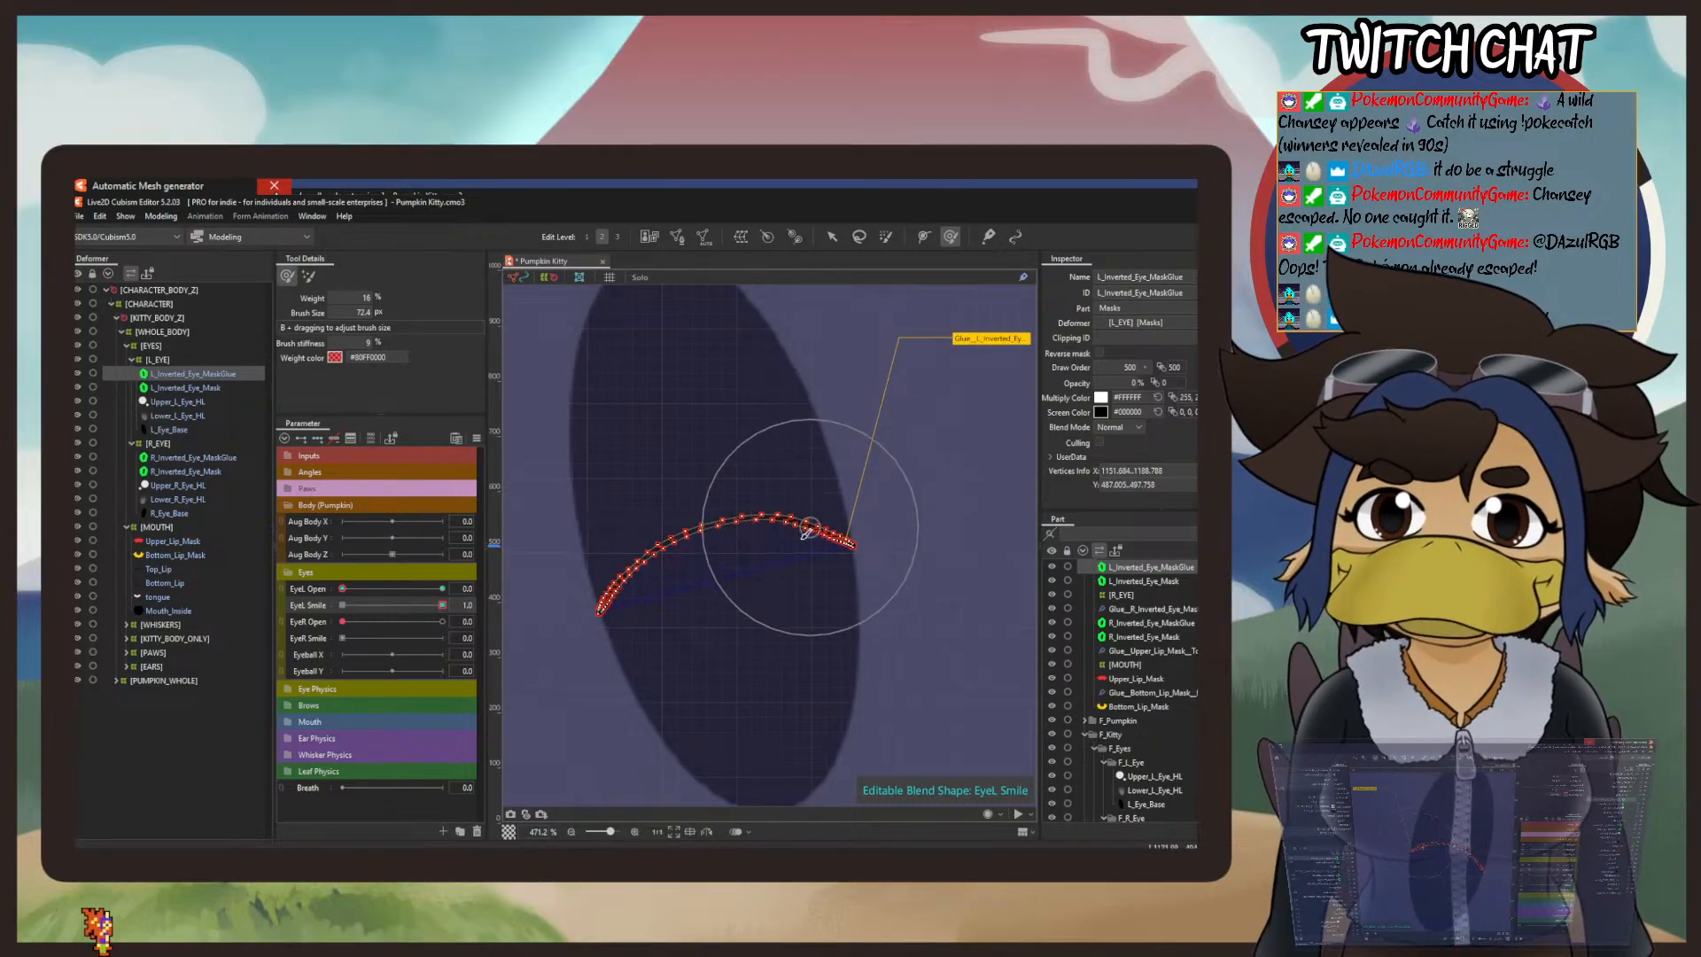
# Step: Set the deform brush to 62% weight and a smaller size, and refine both sides of the smile arch to meet the eye's edges
pyautogui.moveTo(360, 295)
pyautogui.mouseDown()
pyautogui.moveTo(407, 295)
pyautogui.moveTo(359, 303)
pyautogui.moveTo(362, 321)
pyautogui.mouseUp()
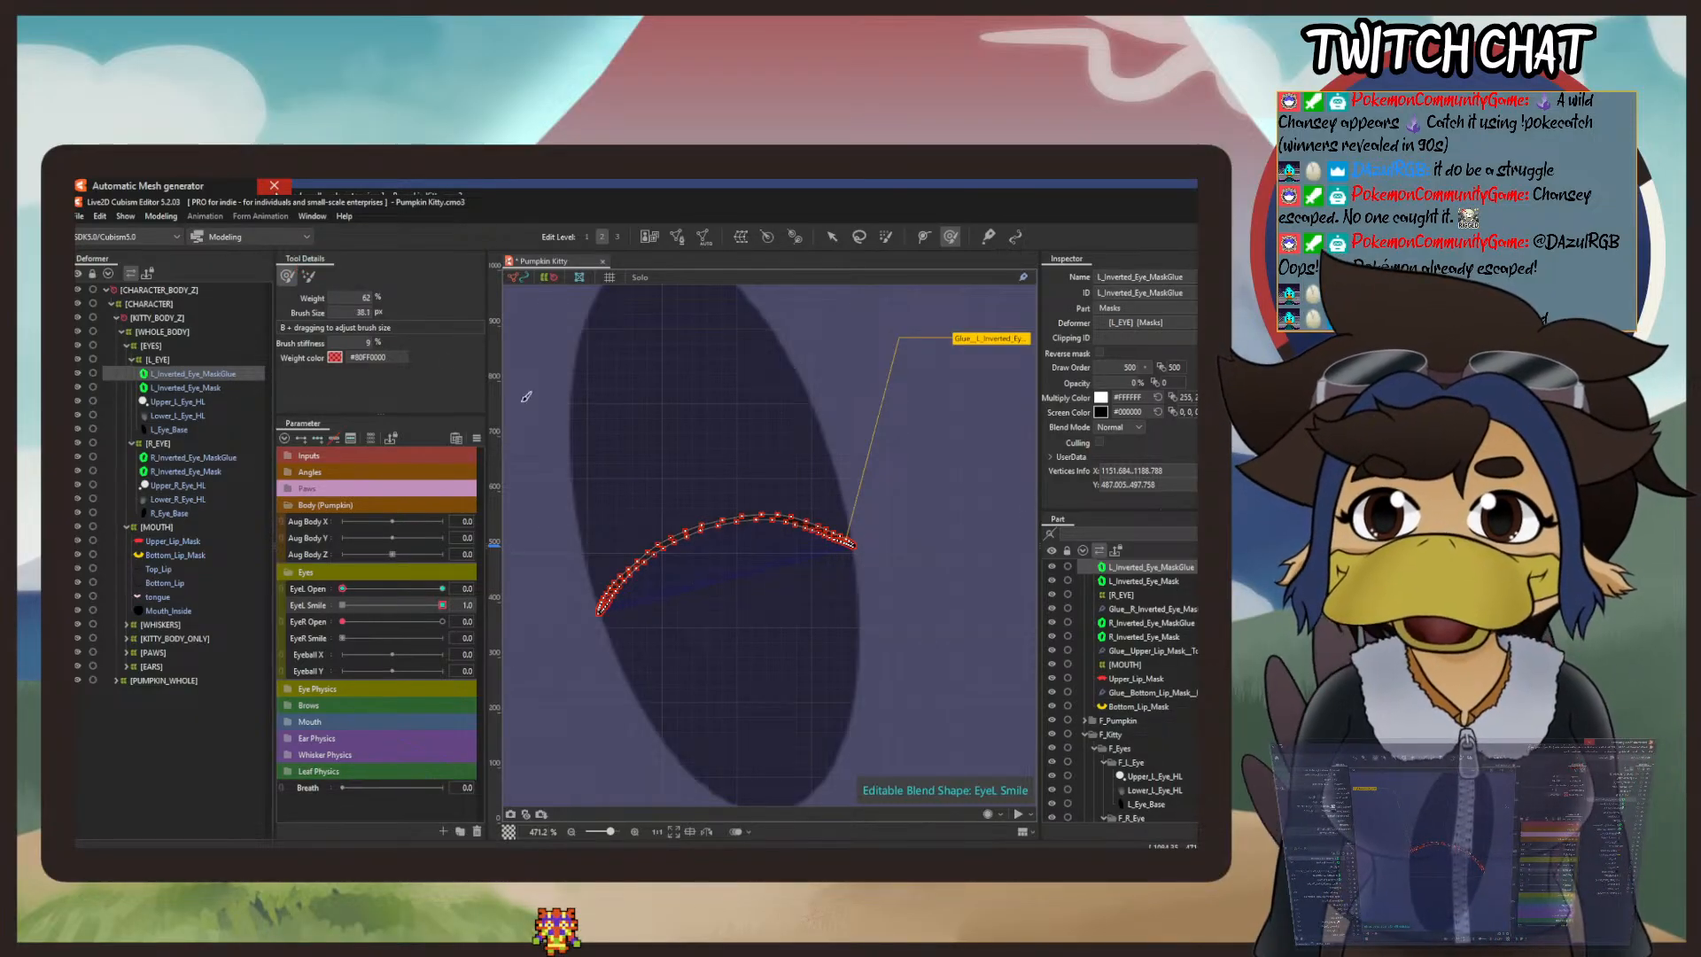
pyautogui.moveTo(725, 540); pyautogui.dragTo(694, 555)
pyautogui.moveTo(858, 533); pyautogui.dragTo(884, 560)
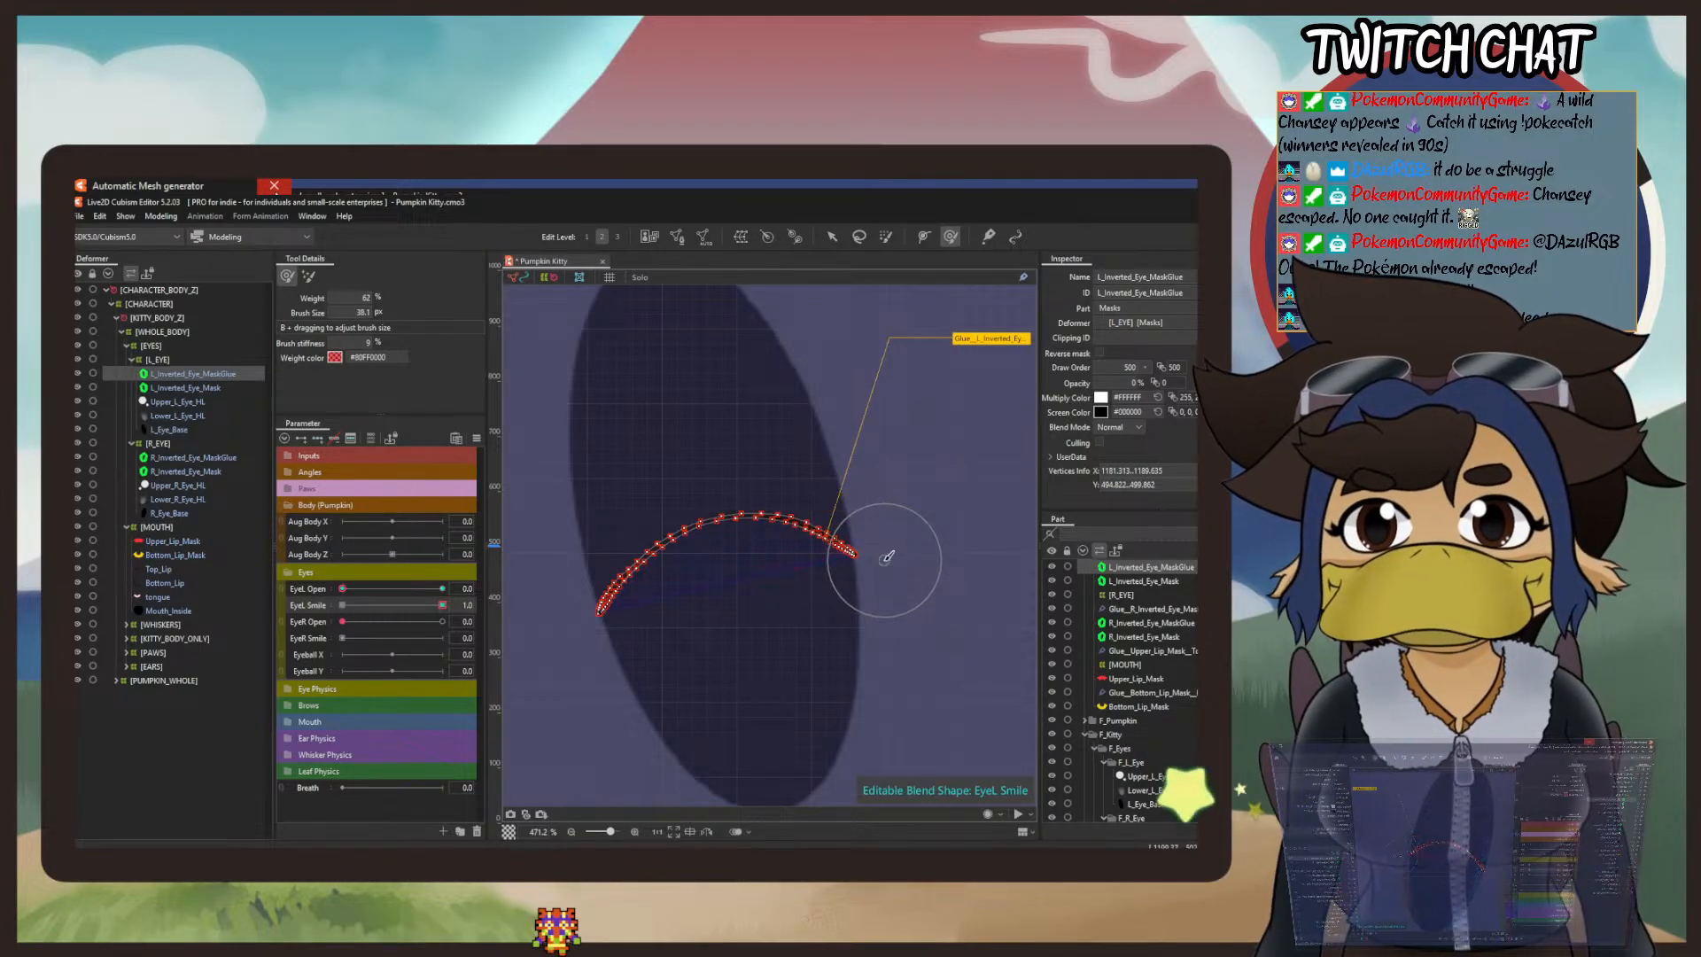
pyautogui.moveTo(673, 567); pyautogui.dragTo(636, 586)
pyautogui.moveTo(803, 553); pyautogui.dragTo(808, 546)
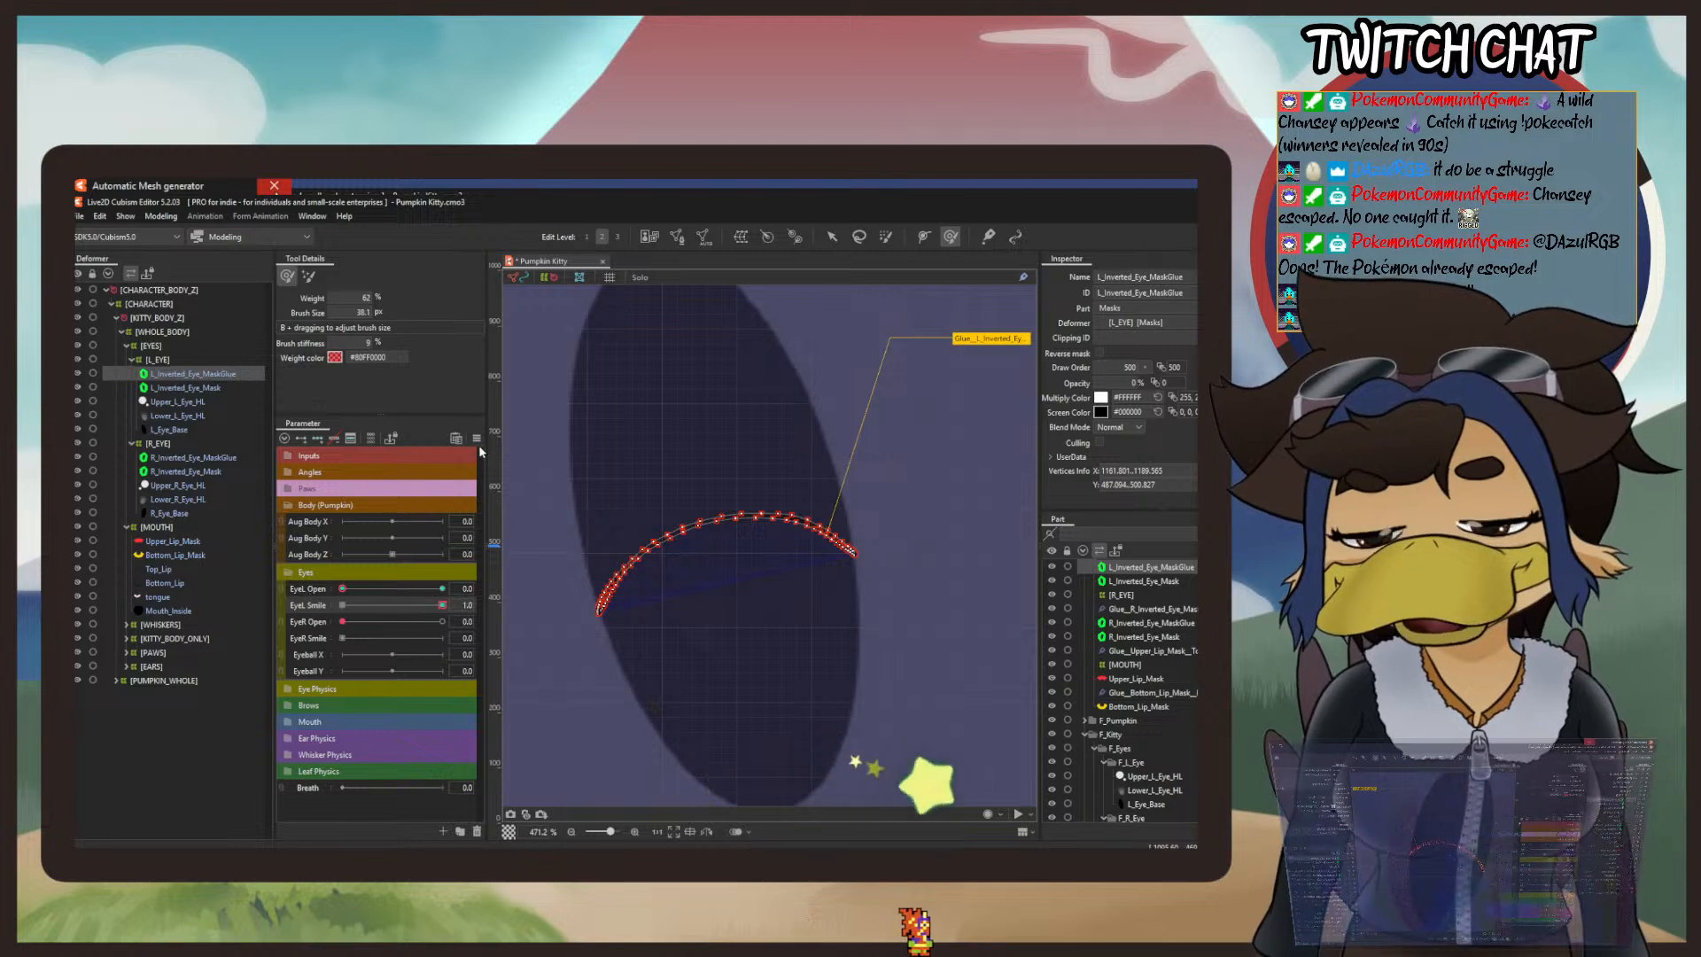
# Step: Limit the EyeL Smile blend-shape weight on the left eye's glue mask by EyeL Open, using the Line3 preset graph
pyautogui.click(477, 438)
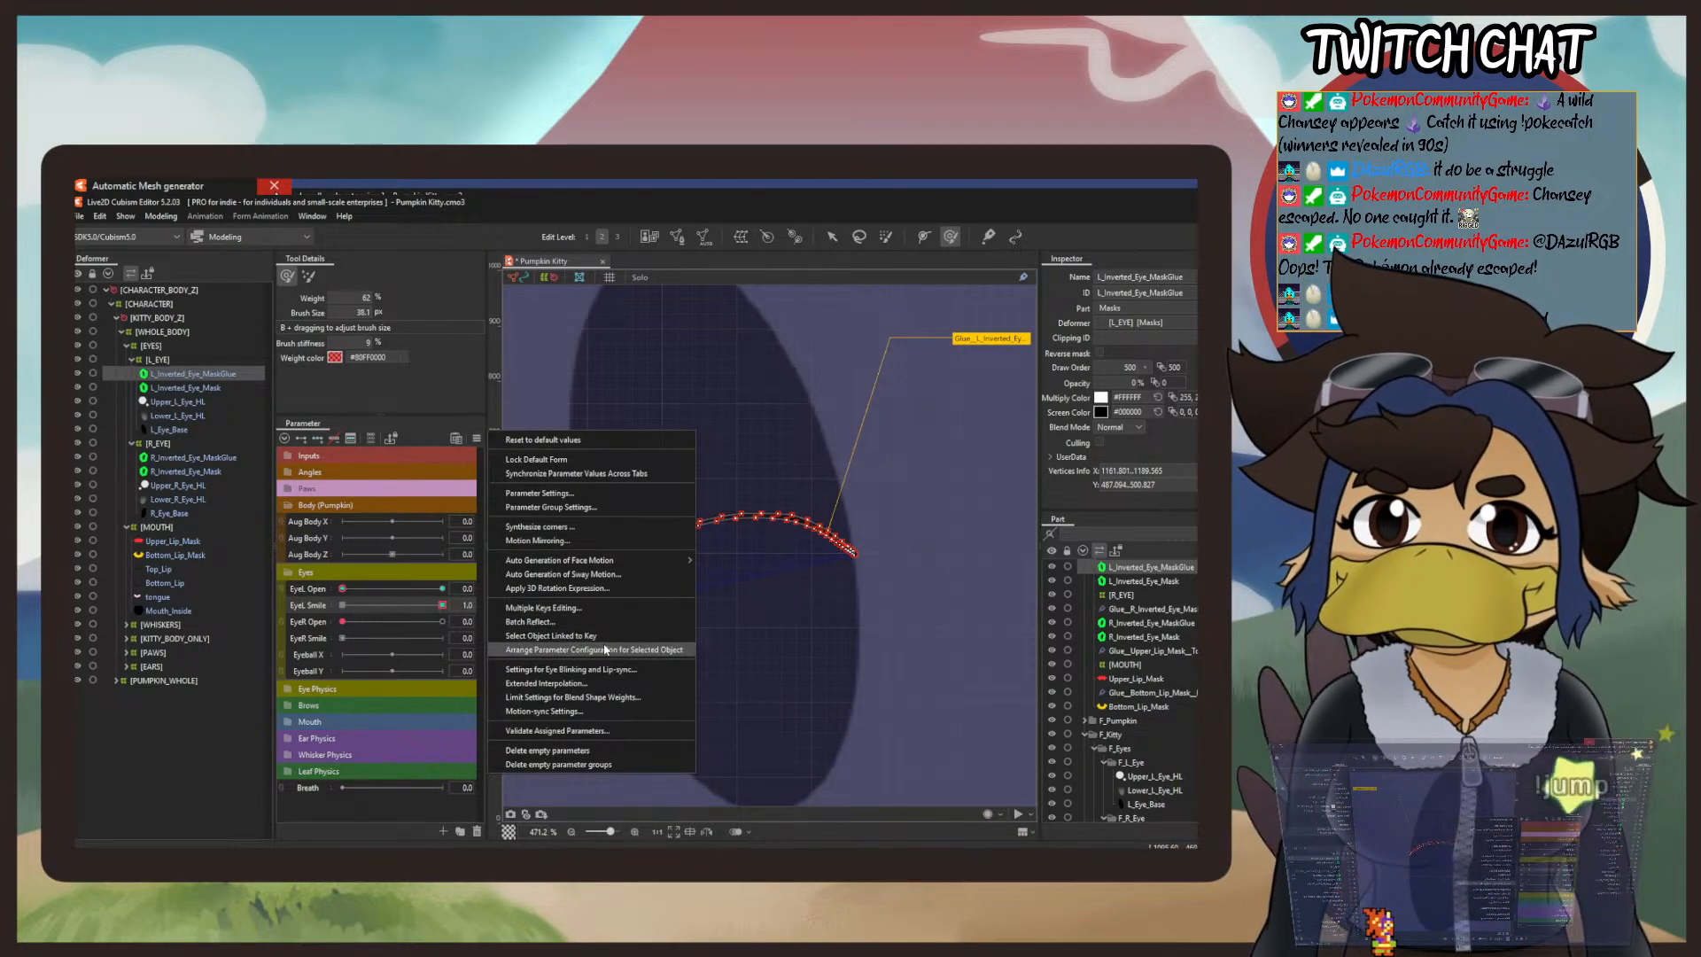
pyautogui.click(619, 701)
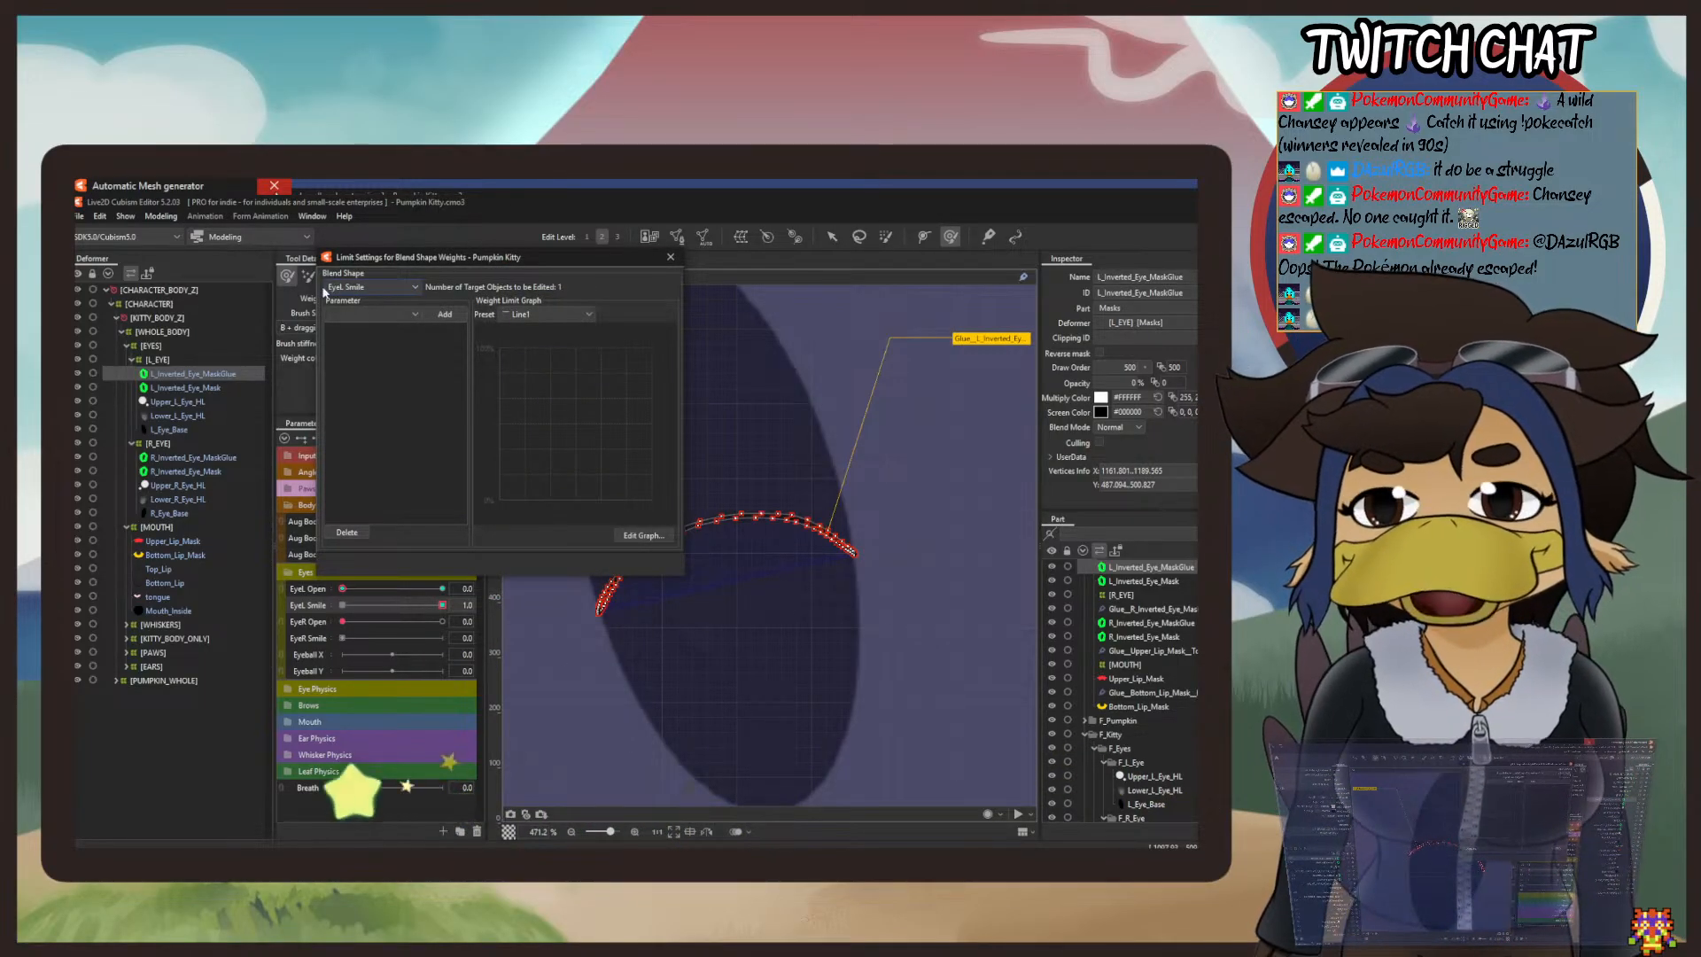
pyautogui.click(397, 312)
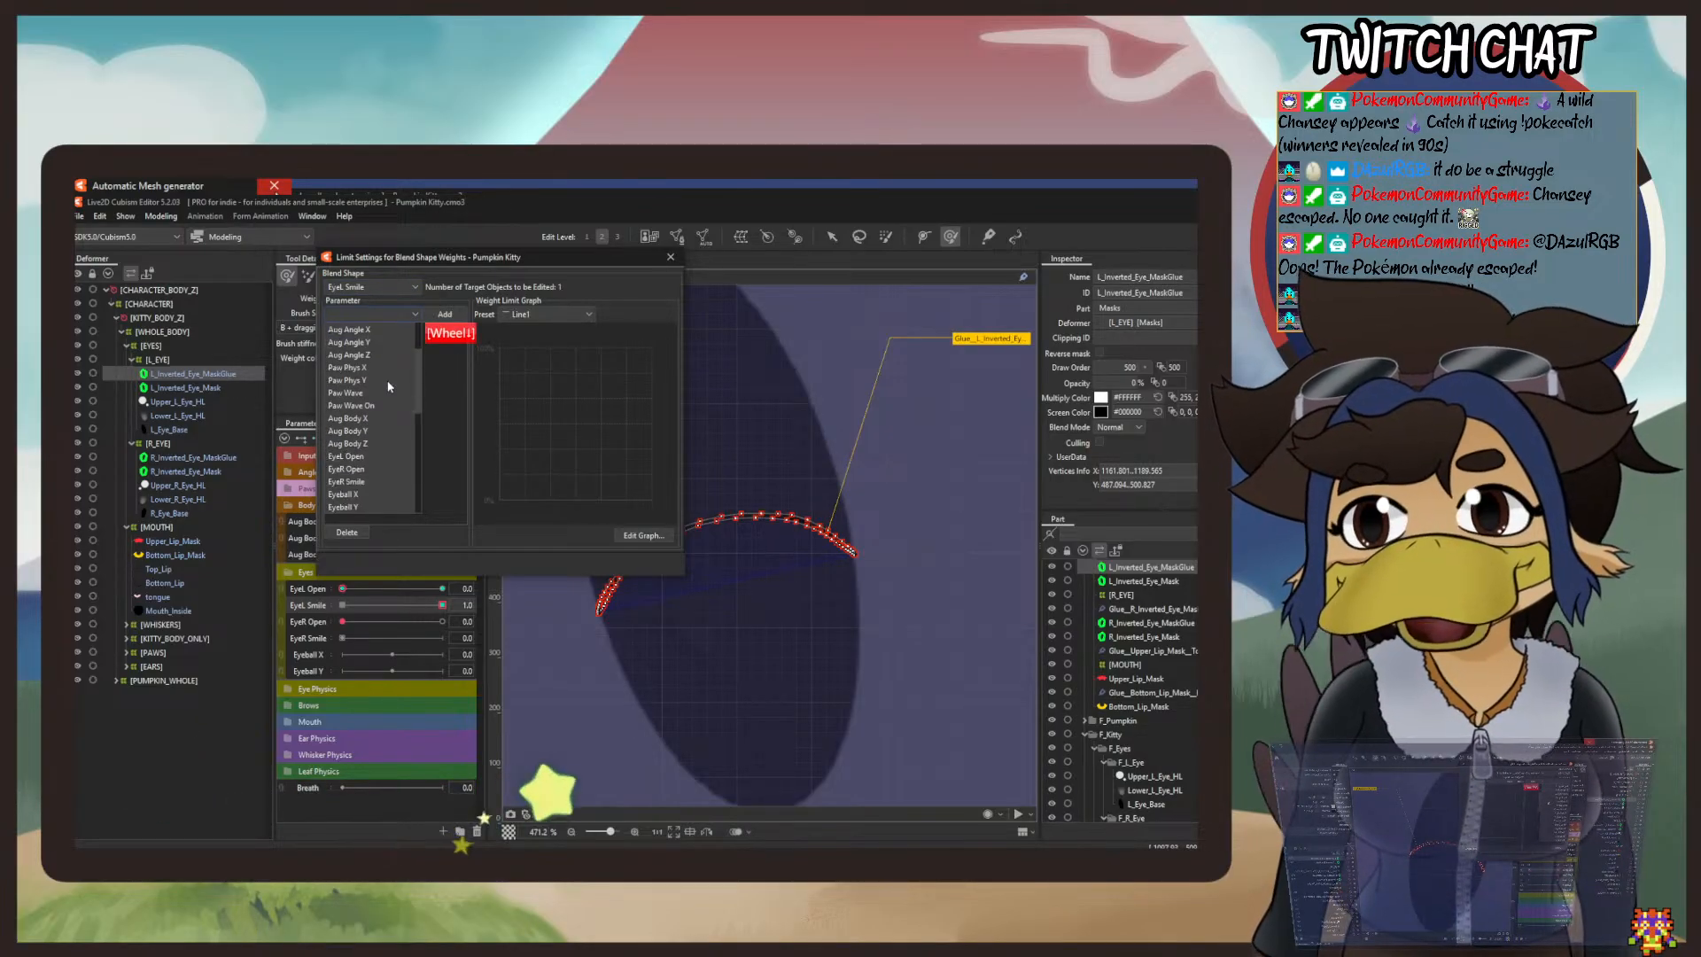
pyautogui.scroll(-3, 373, 422)
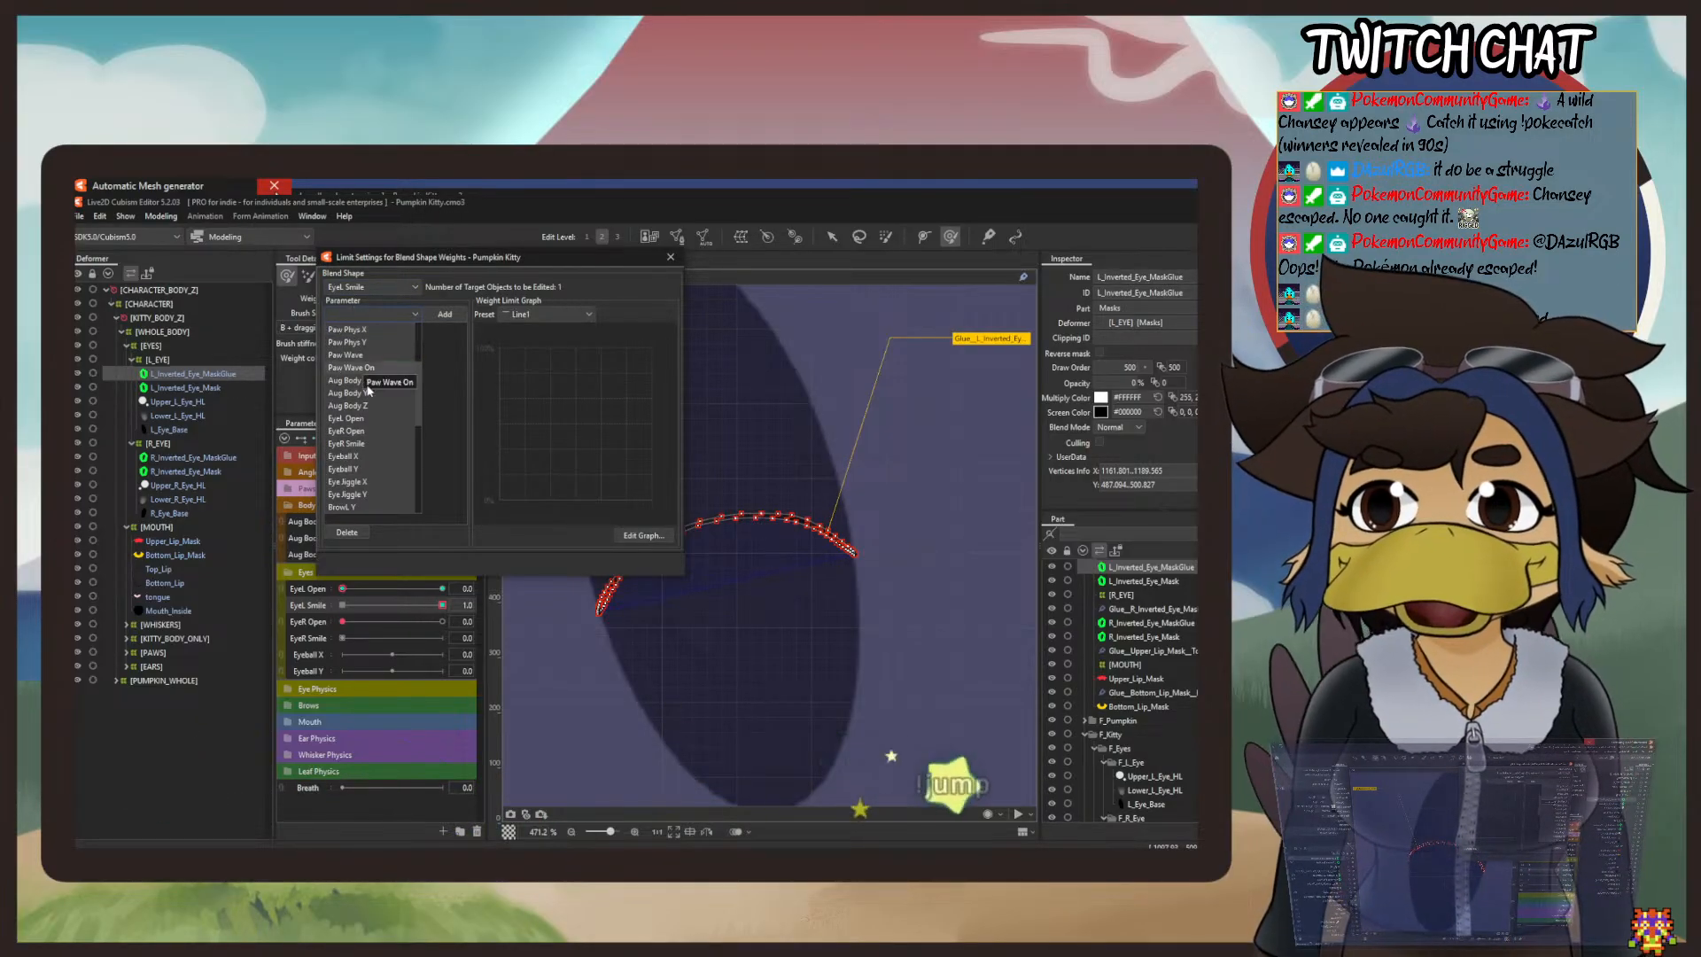
pyautogui.click(374, 417)
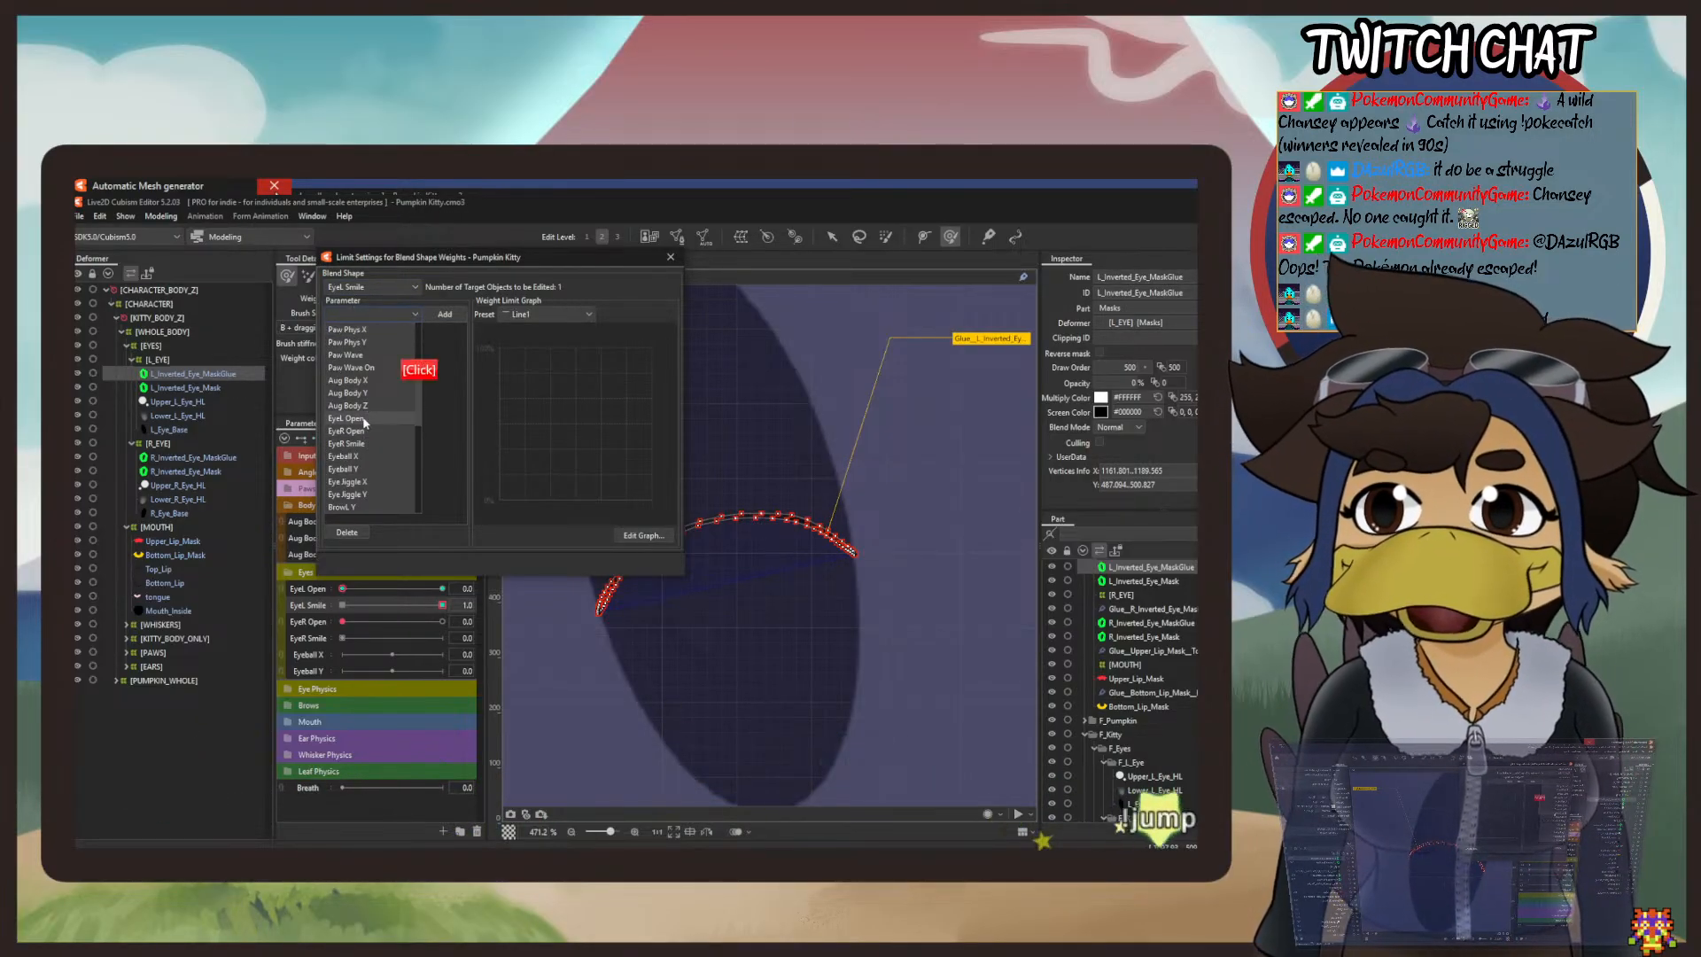
pyautogui.click(518, 313)
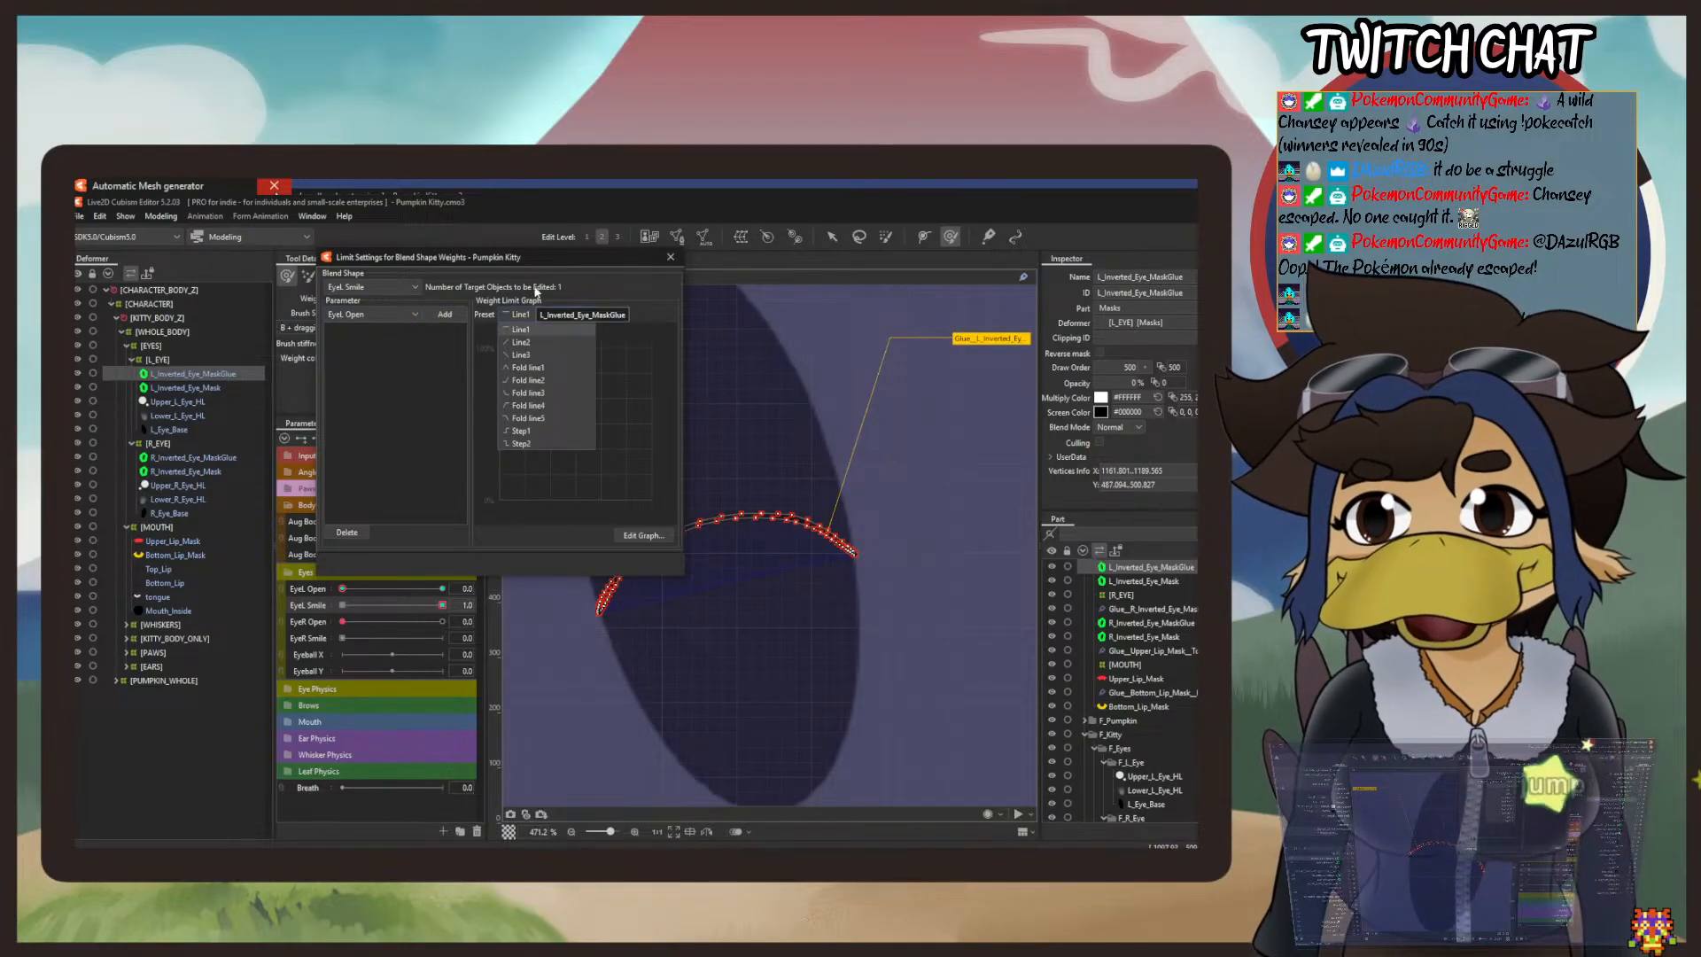
pyautogui.click(537, 285)
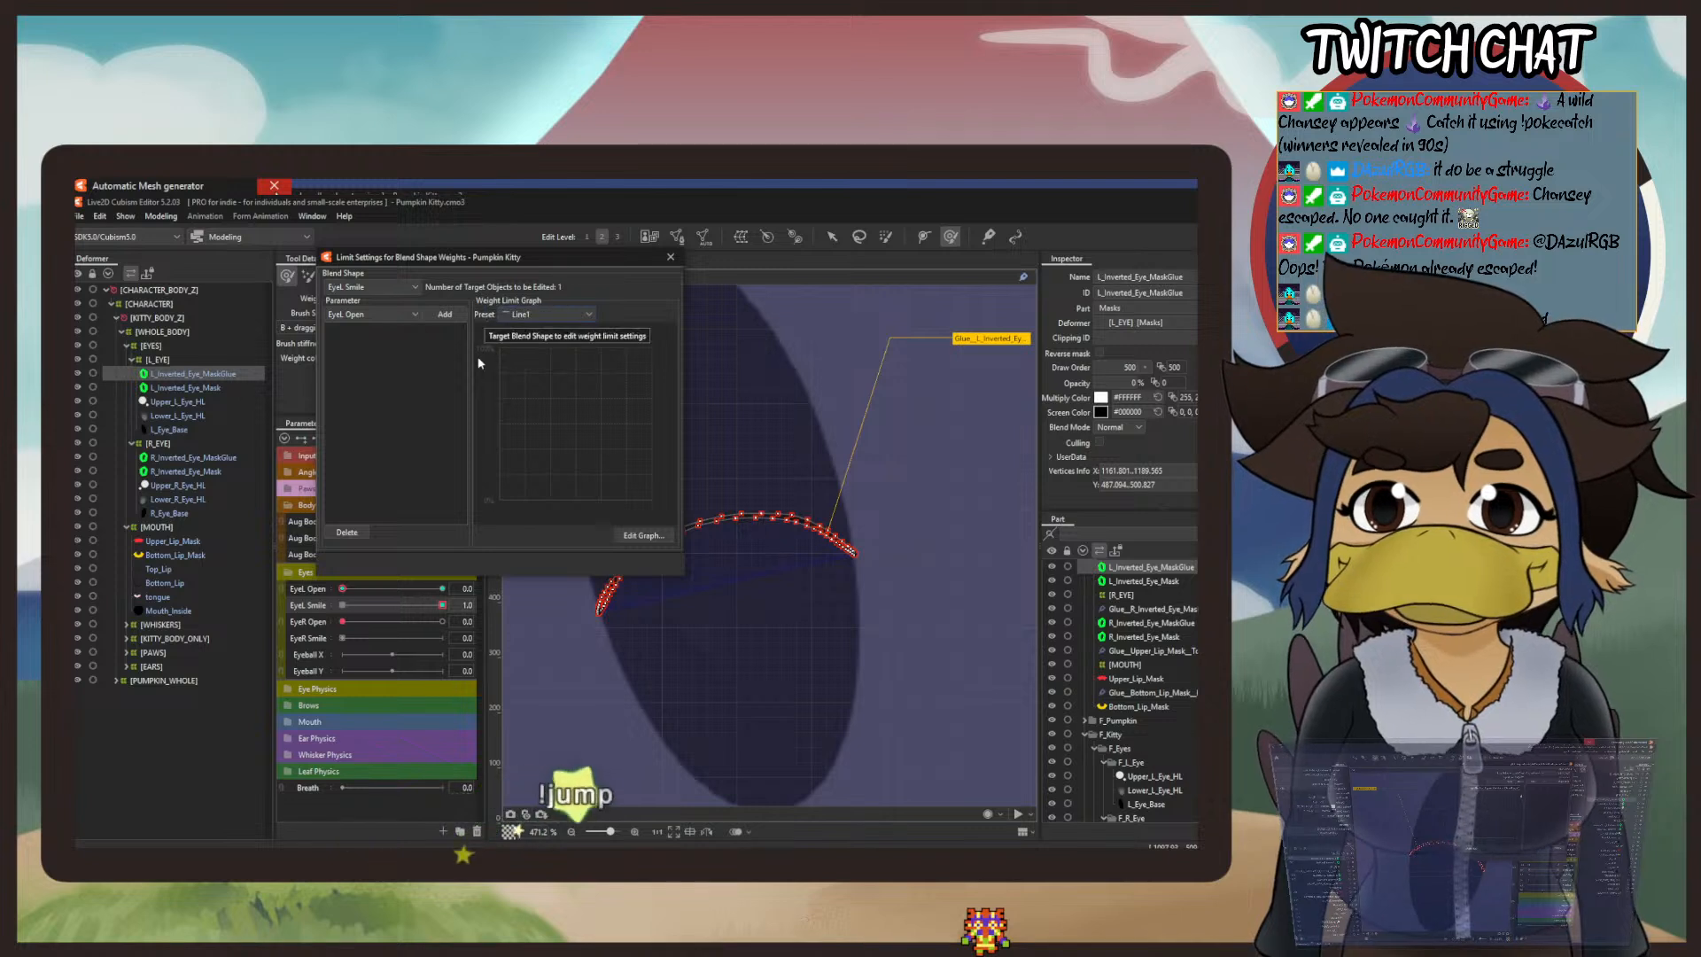
pyautogui.click(537, 312)
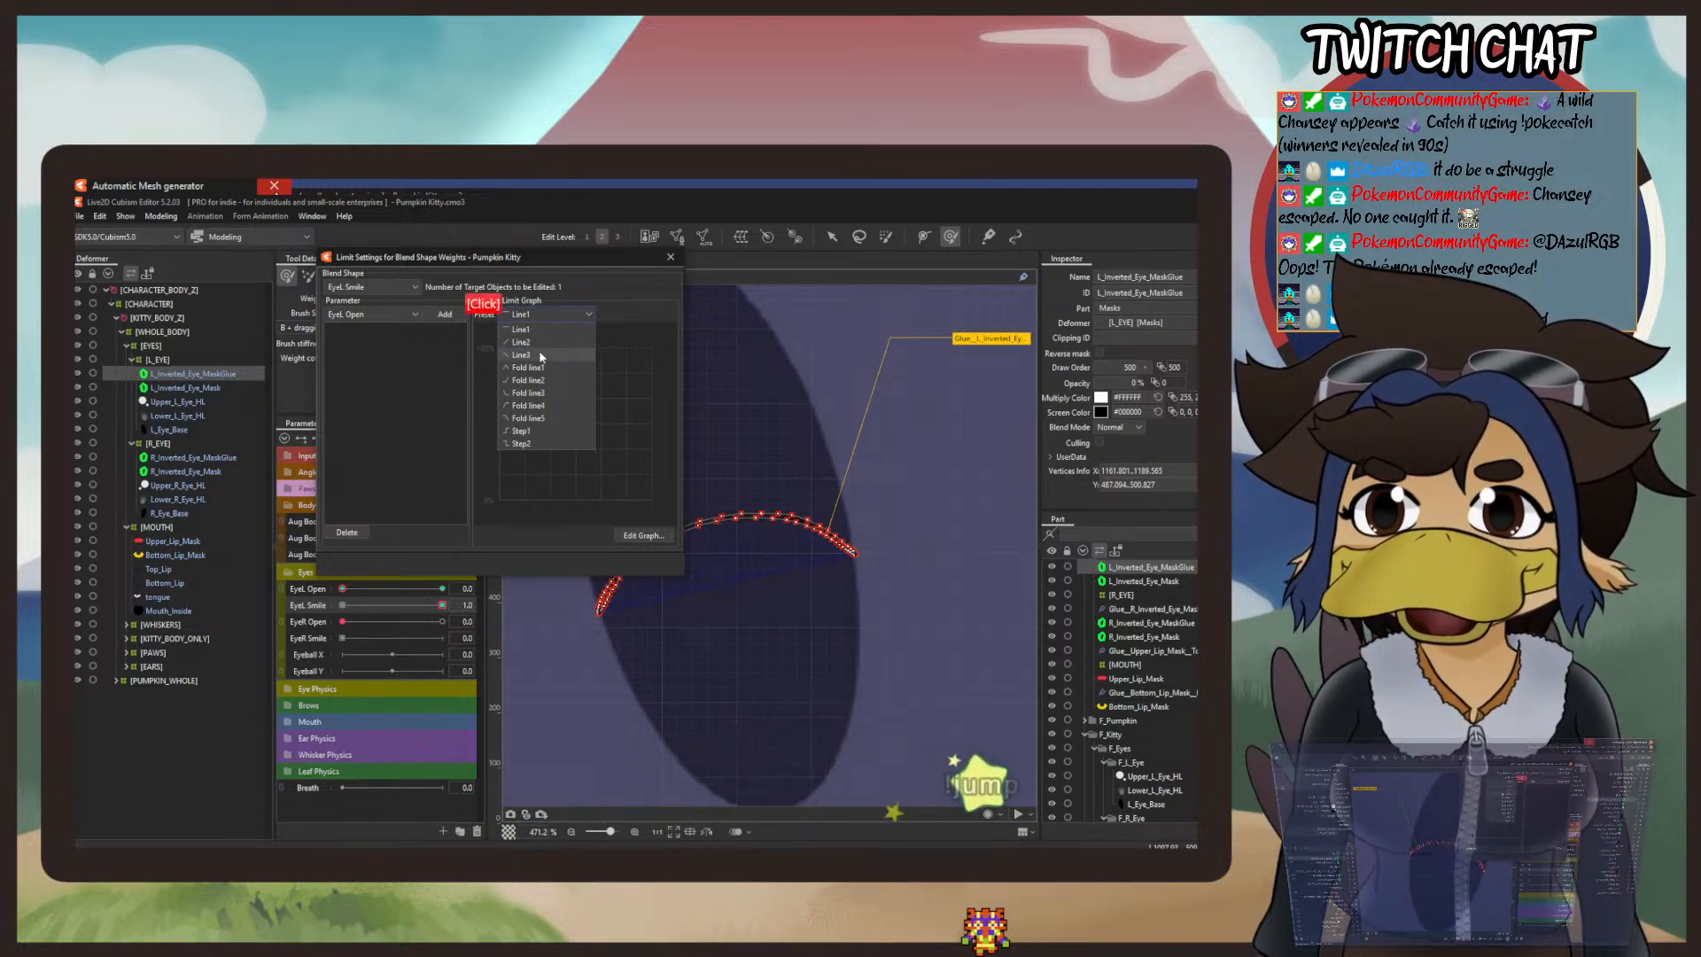
pyautogui.click(540, 354)
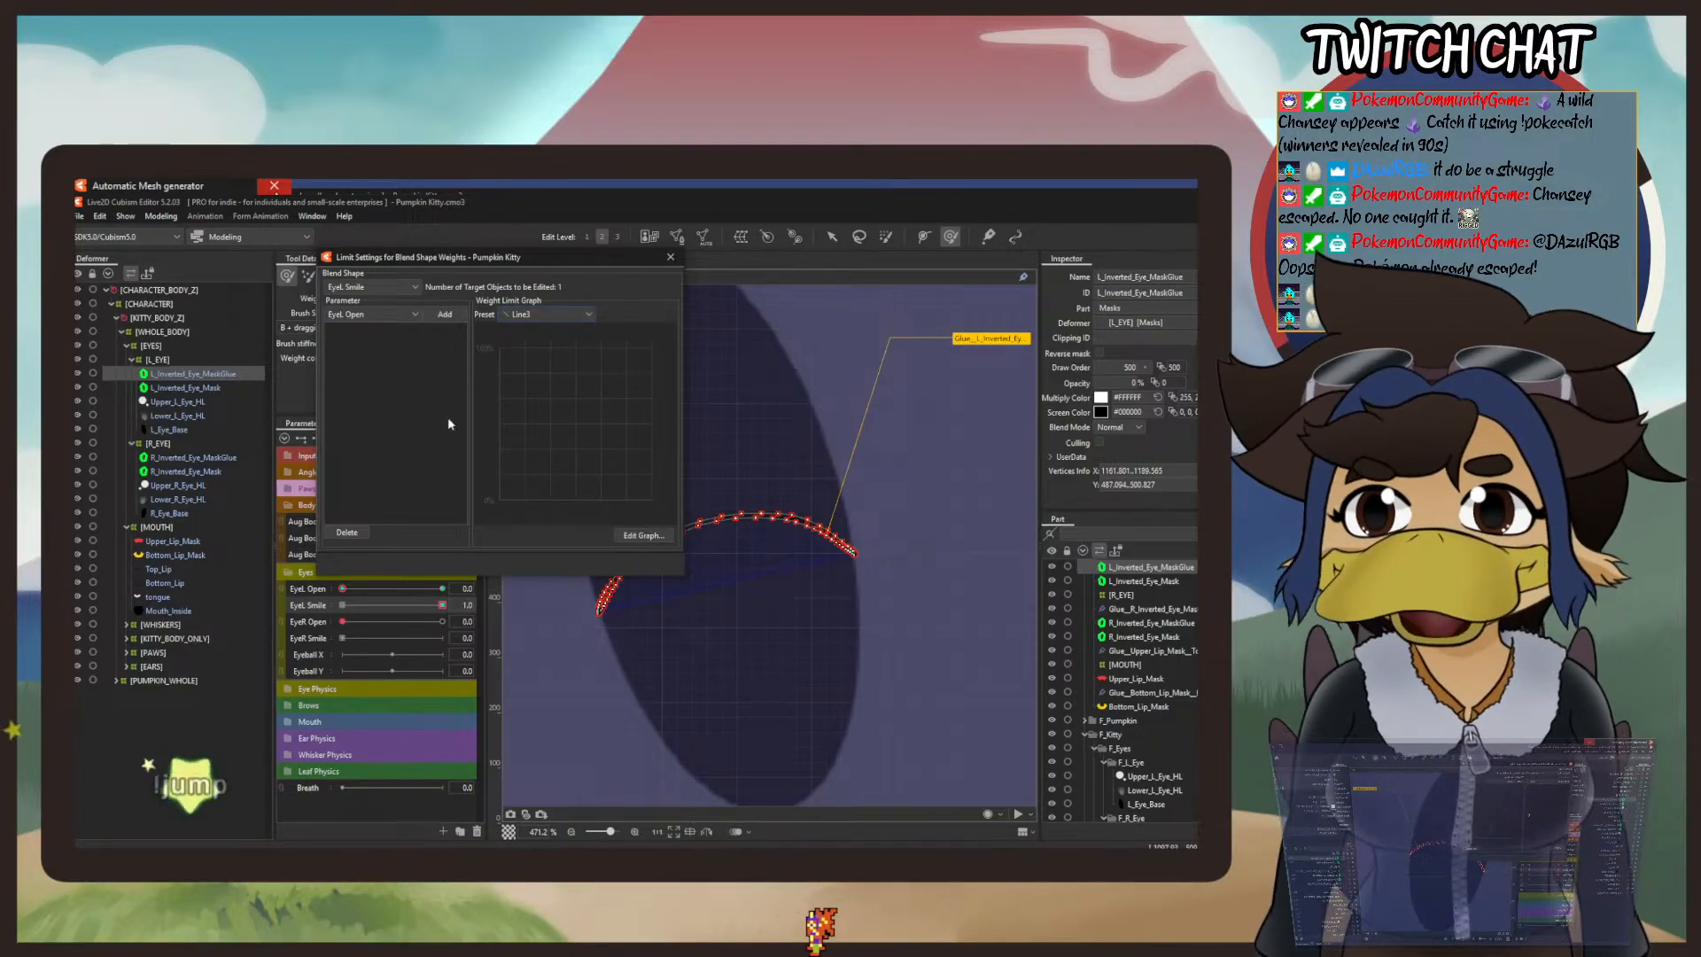
pyautogui.click(445, 315)
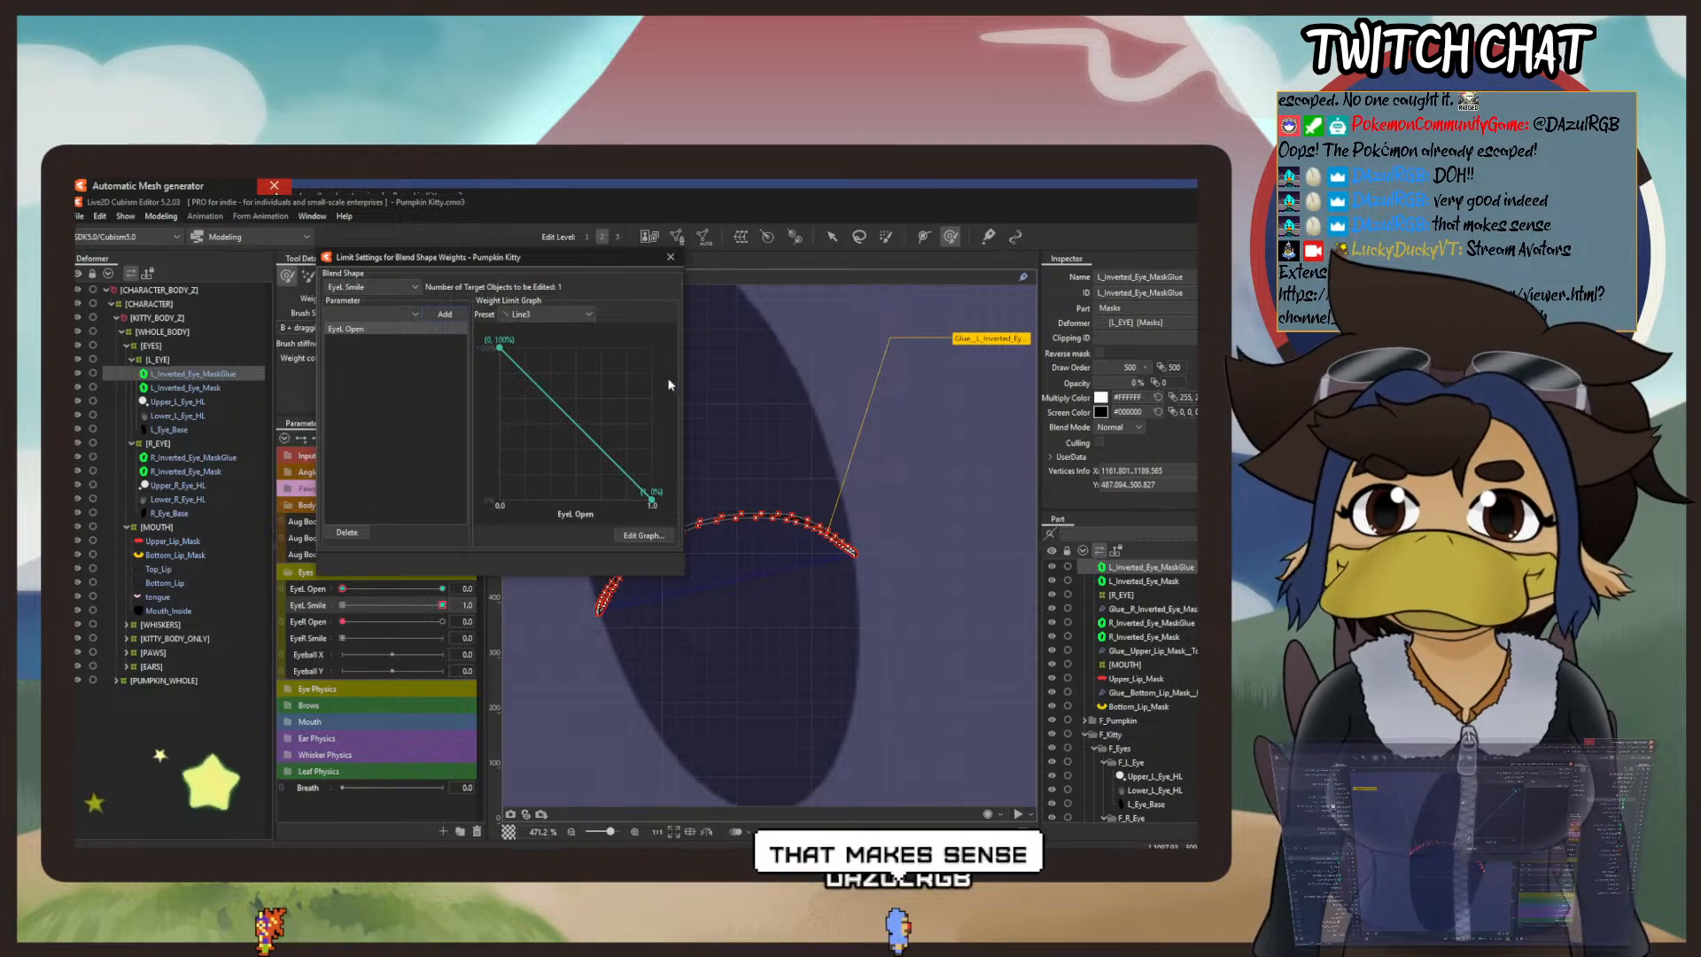
pyautogui.click(670, 257)
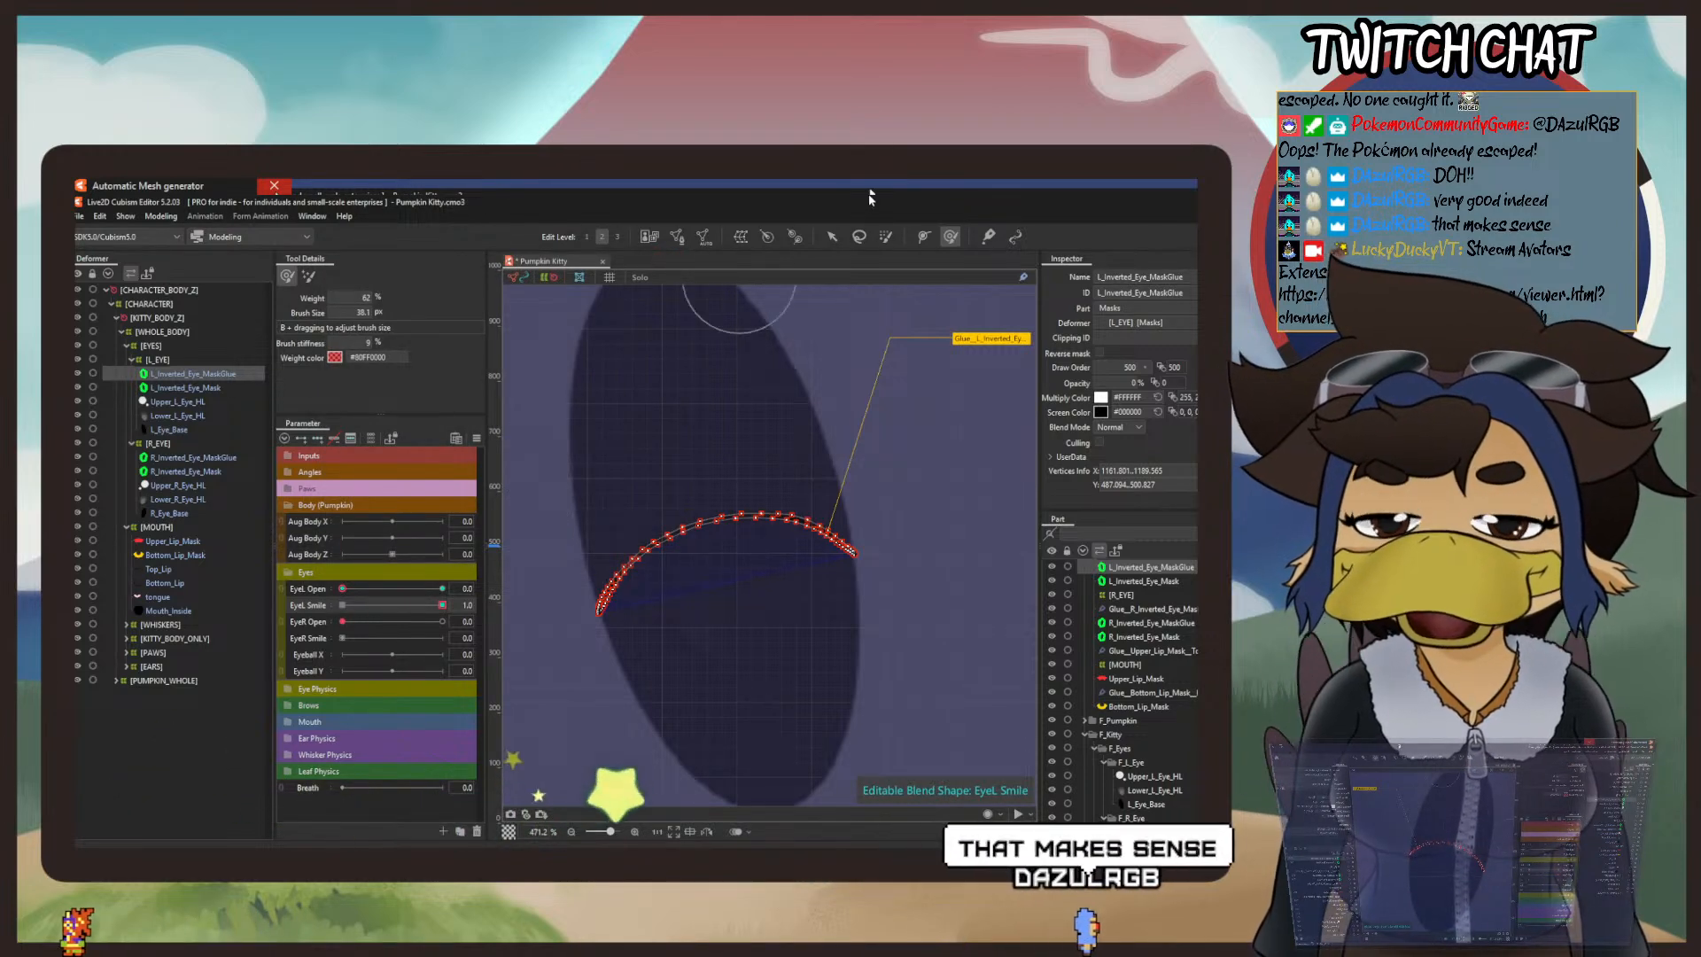
# Step: Scrub the EyeL Open and EyeL Smile parameters to check the left eye's closed smile form
pyautogui.click(832, 237)
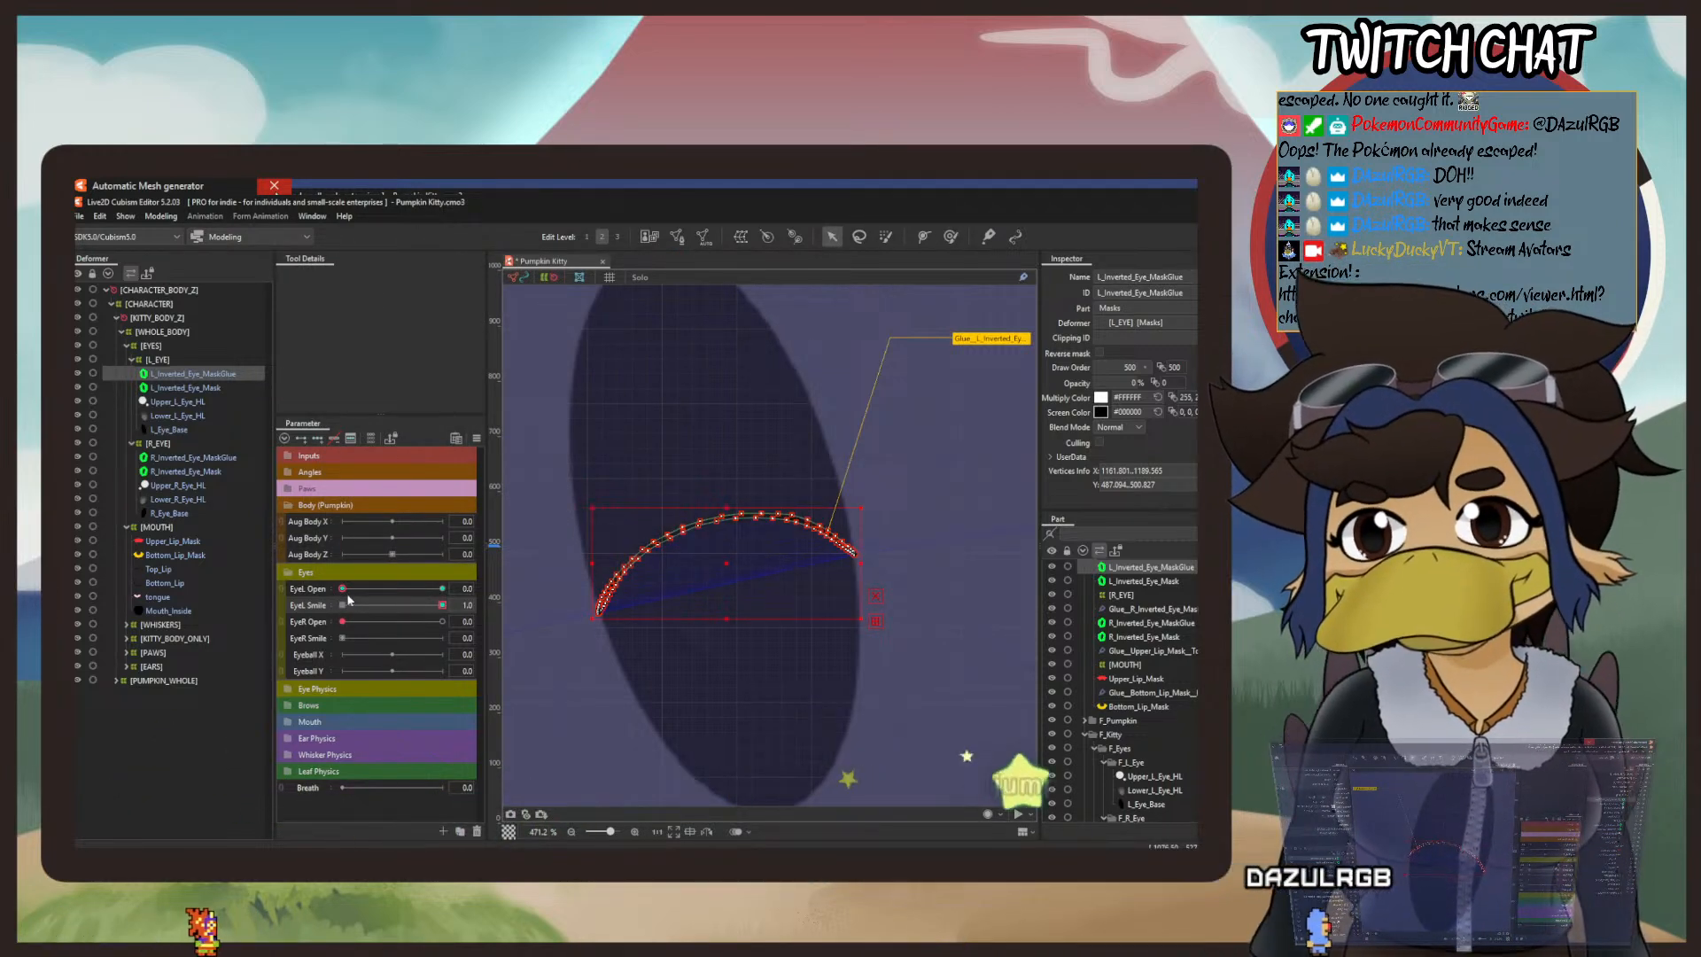
pyautogui.moveTo(342, 588)
pyautogui.mouseDown()
pyautogui.moveTo(465, 604)
pyautogui.moveTo(337, 595)
pyautogui.mouseUp()
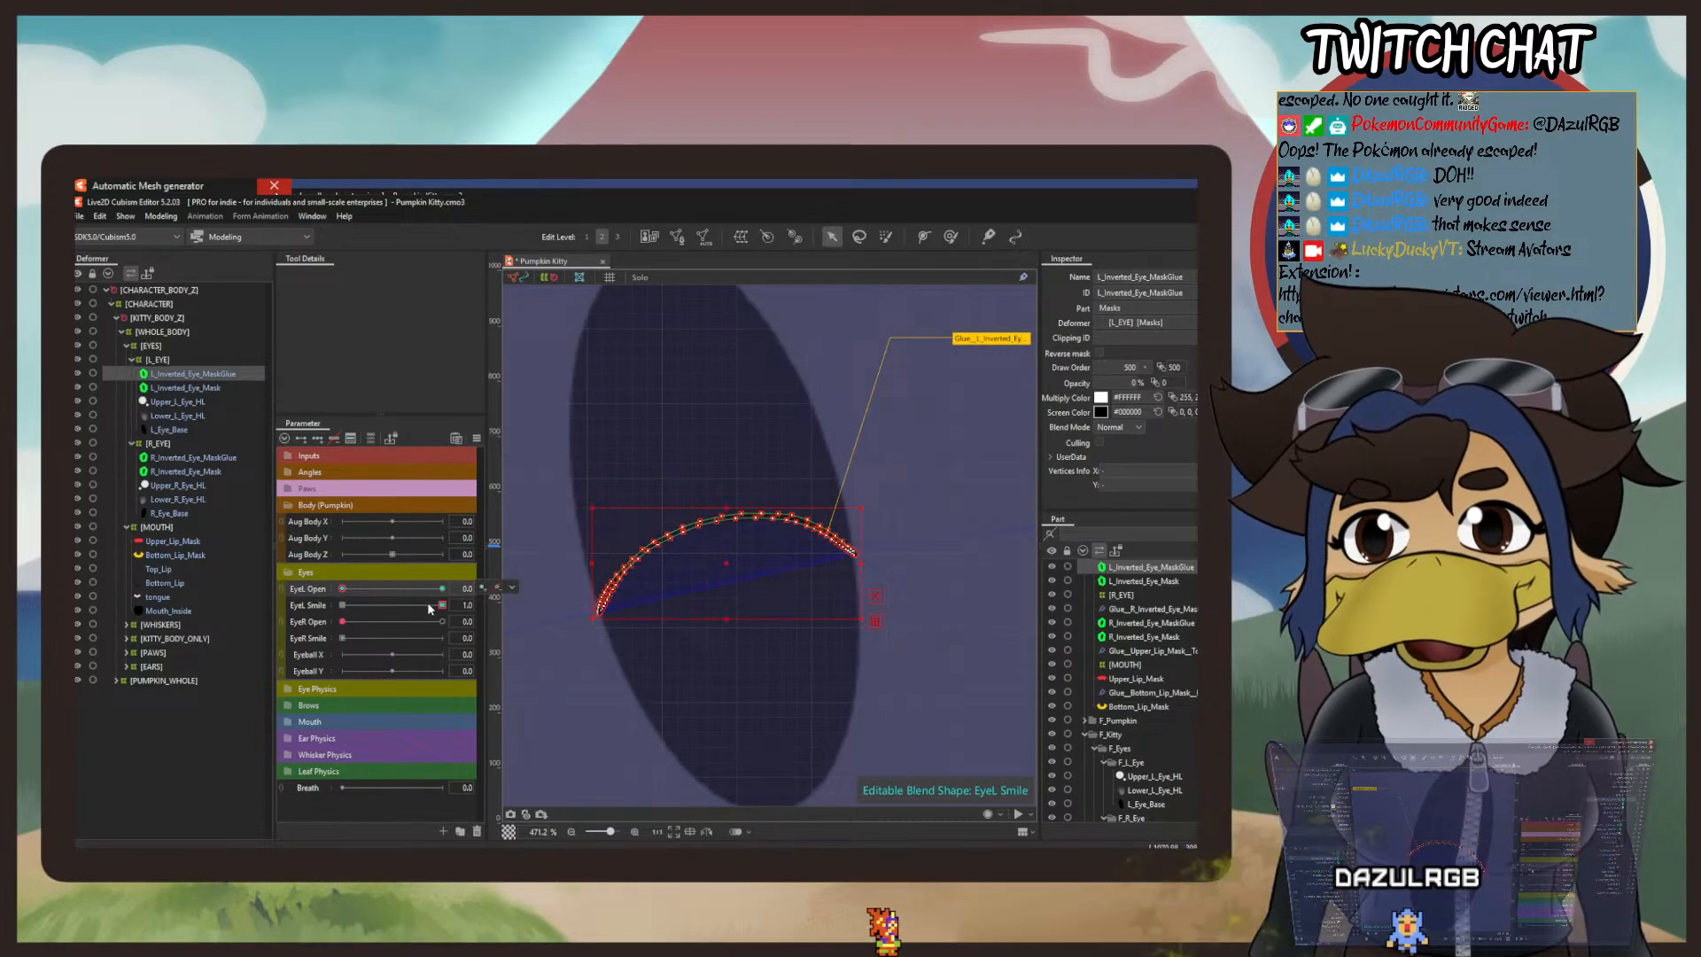
pyautogui.moveTo(442, 605); pyautogui.dragTo(557, 597)
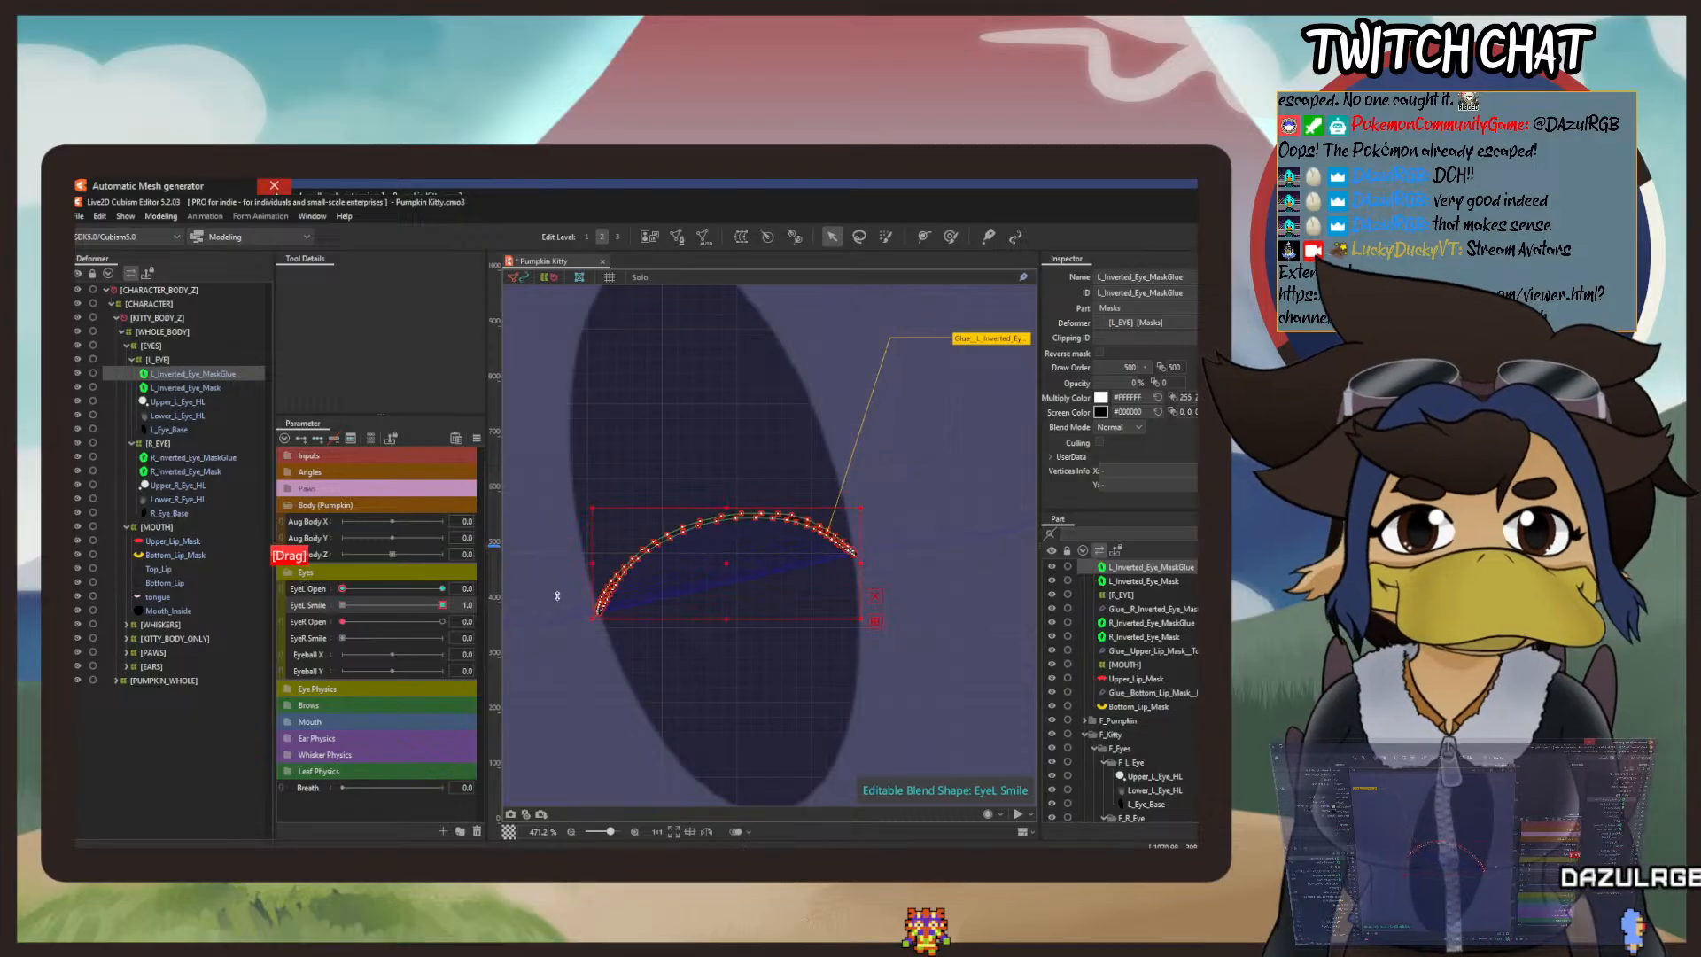
pyautogui.moveTo(442, 606); pyautogui.dragTo(484, 616)
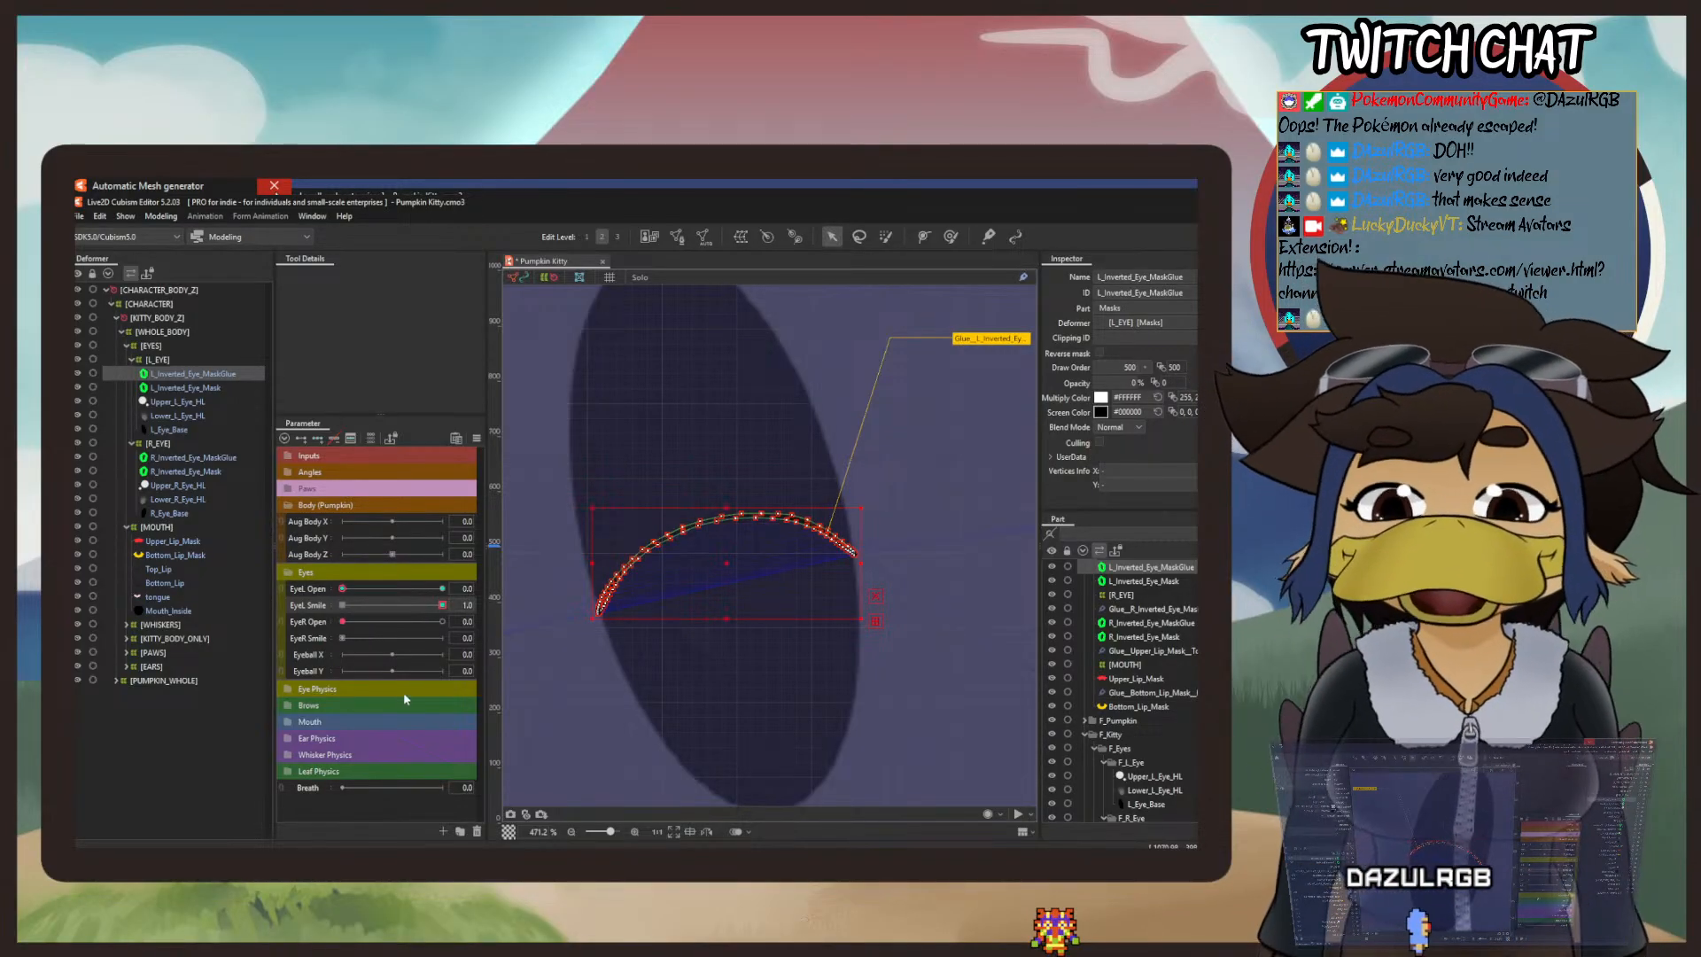
# Step: Preview the left eye in the Physics Settings with EyeL Open closed, and examine the smile line up close
pyautogui.click(161, 215)
pyautogui.click(233, 492)
pyautogui.scroll(5, 935, 412)
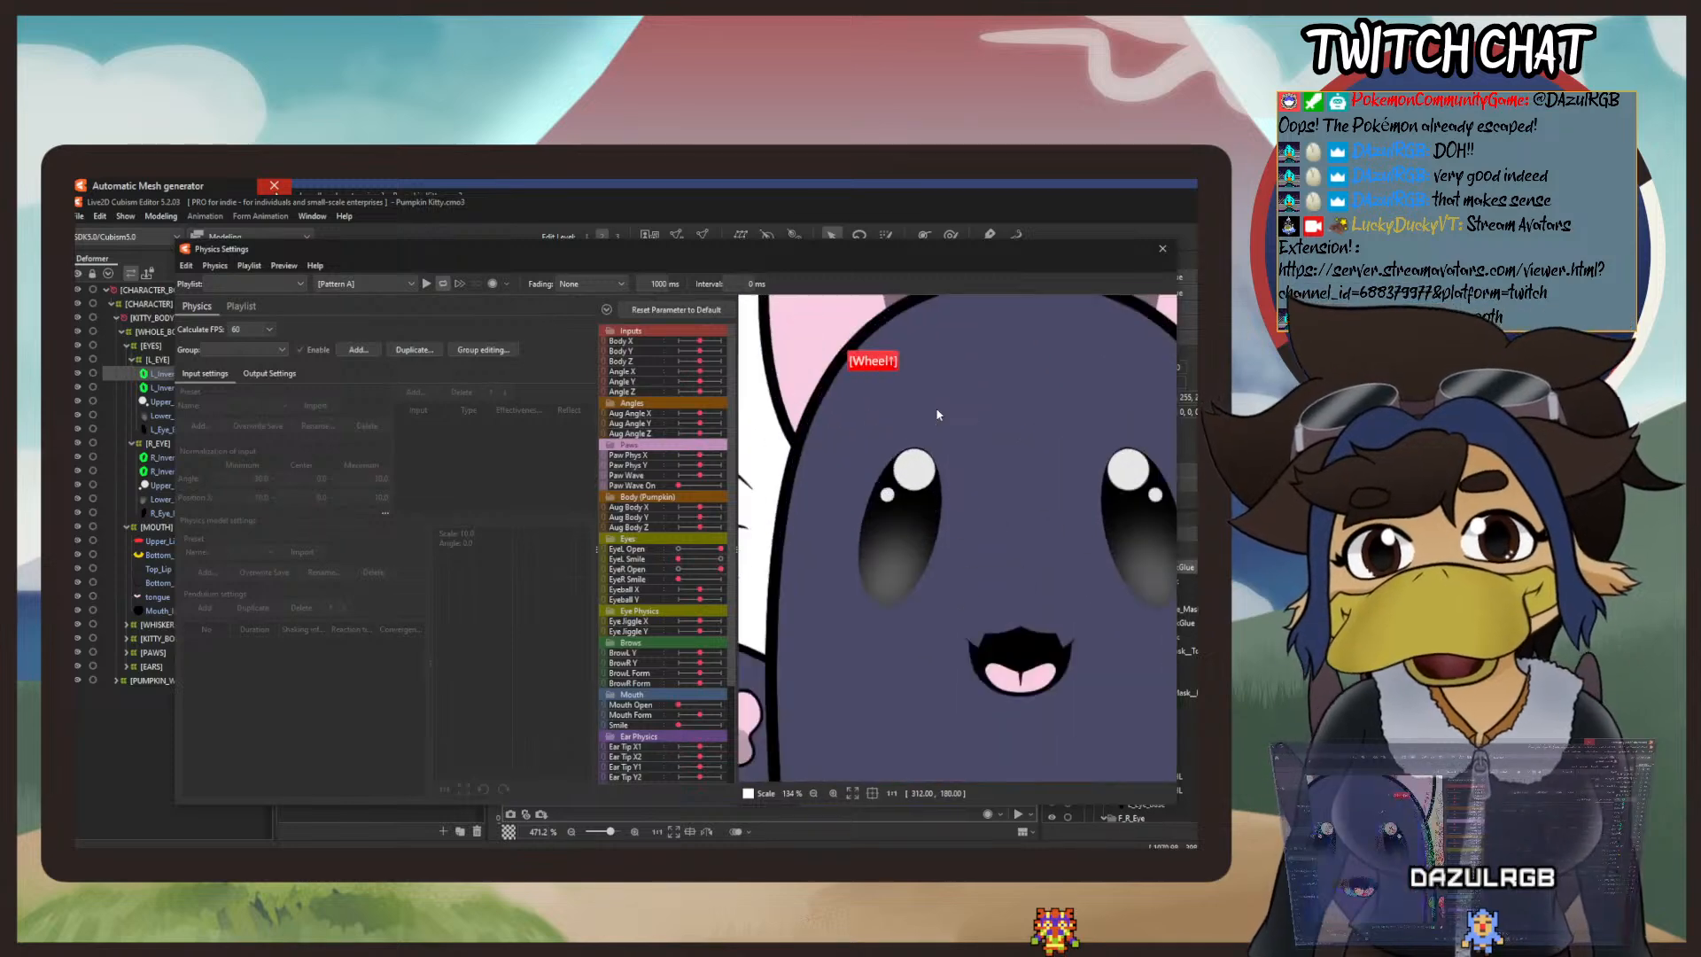
pyautogui.moveTo(1028, 451); pyautogui.dragTo(774, 449)
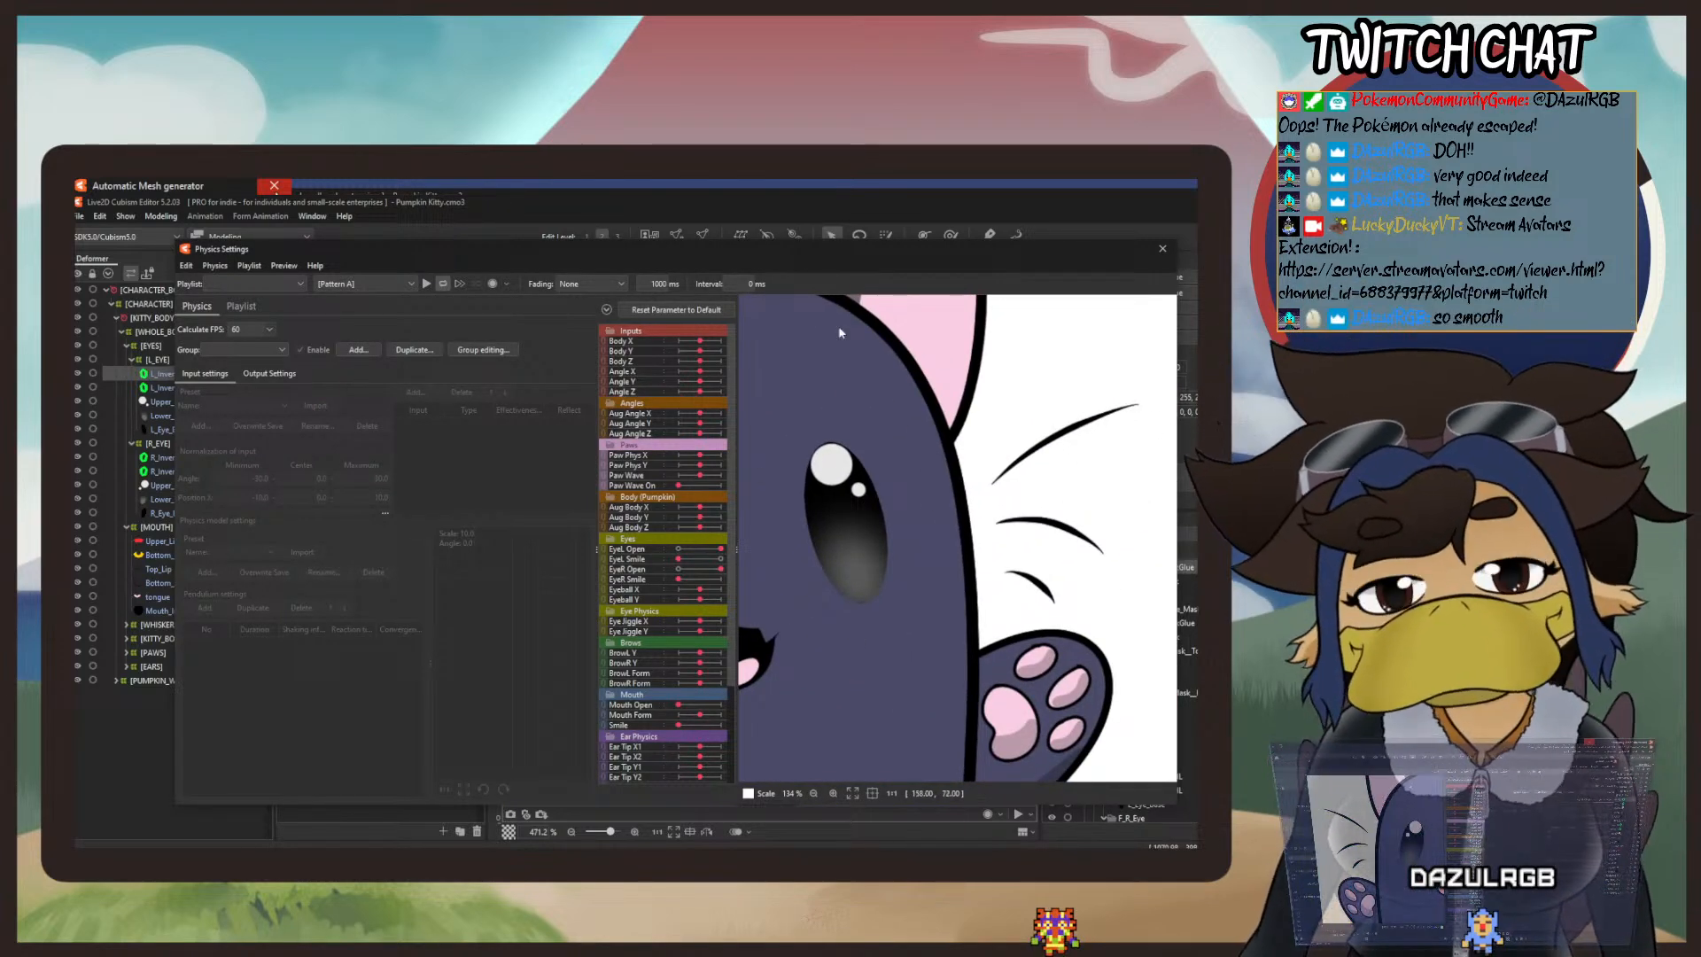
pyautogui.moveTo(722, 551); pyautogui.dragTo(625, 556)
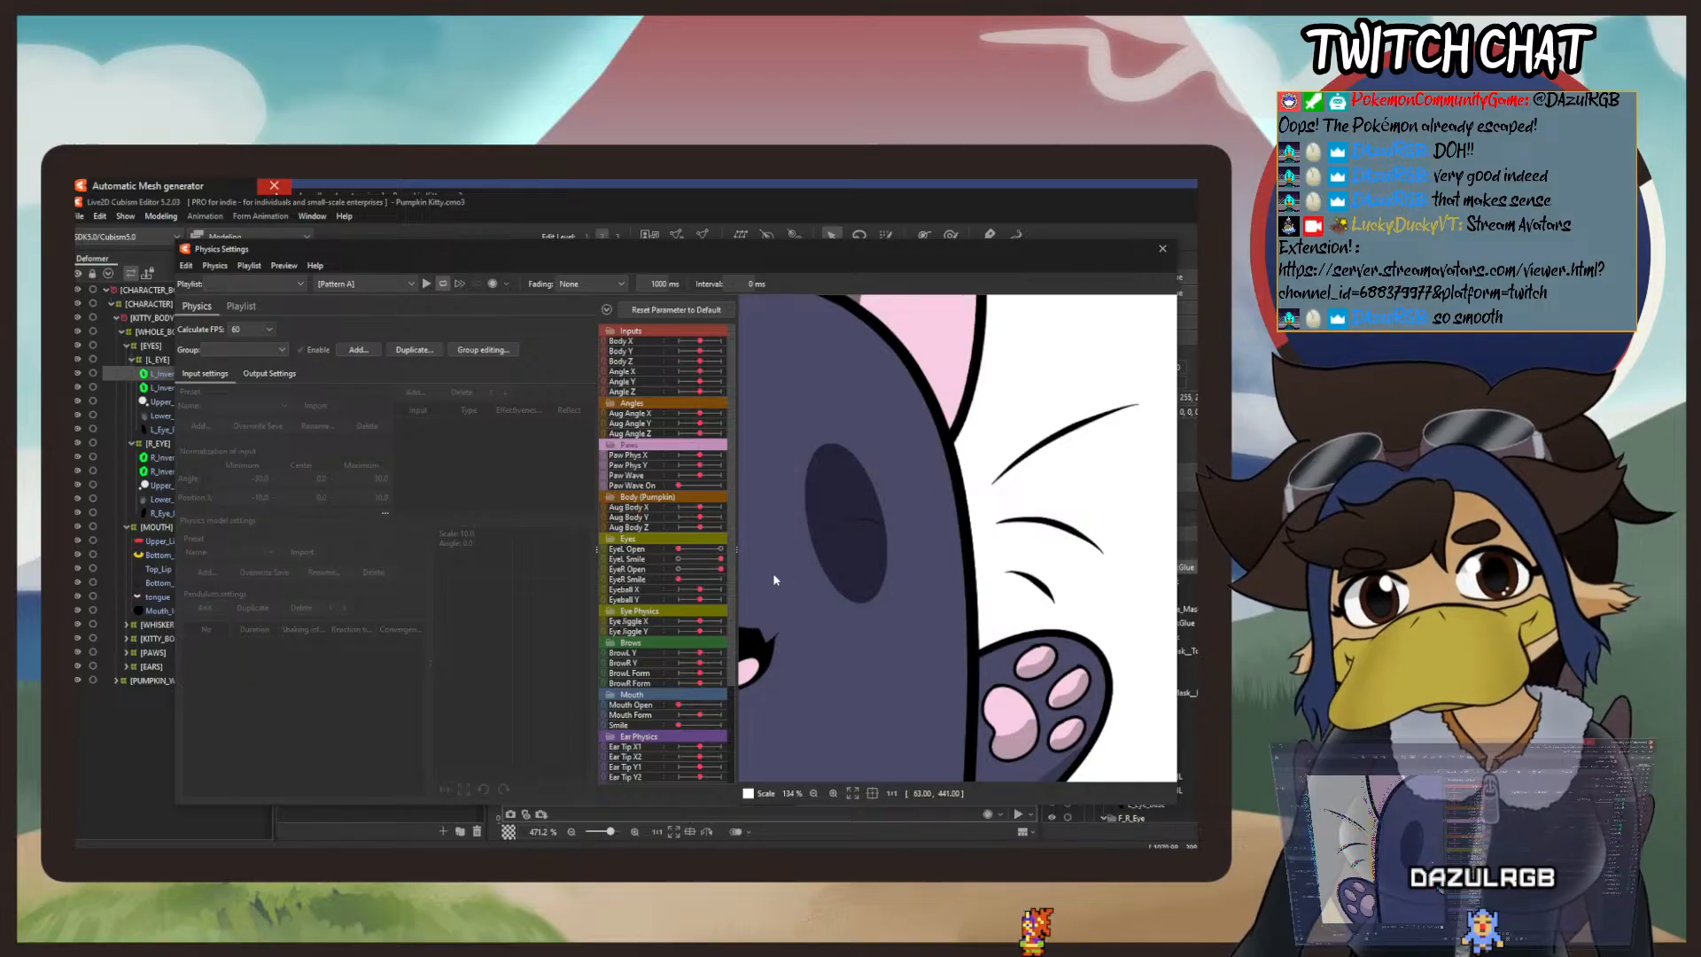
pyautogui.scroll(3, 891, 548)
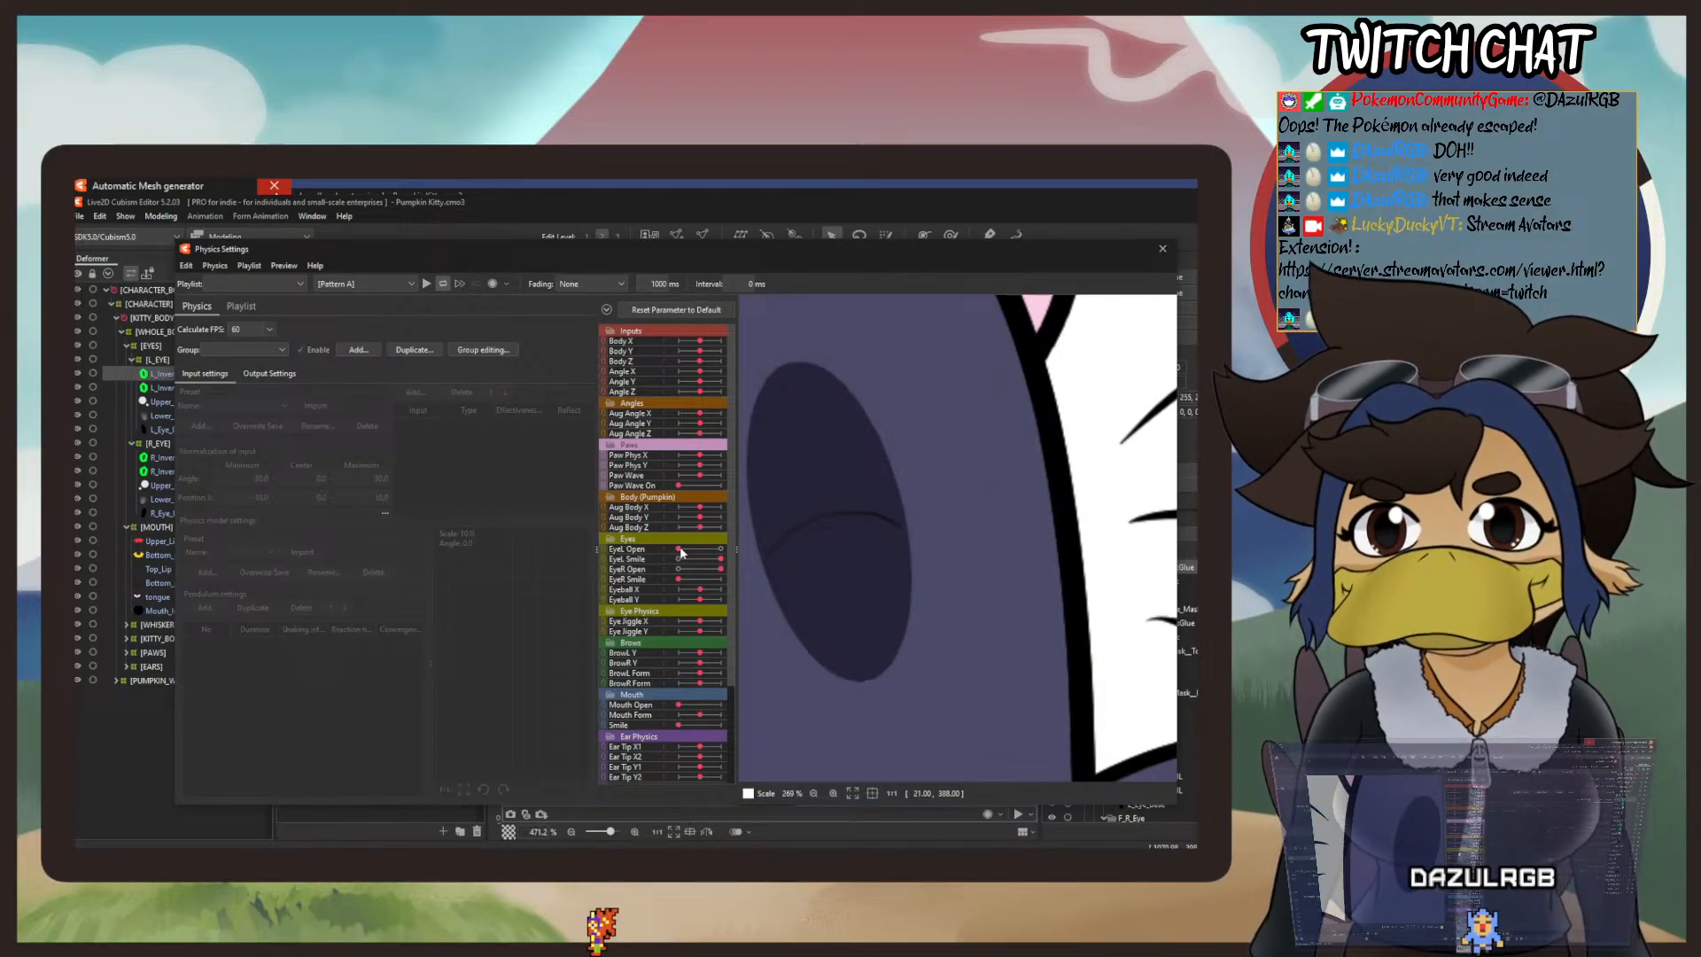
pyautogui.moveTo(678, 549); pyautogui.dragTo(586, 554)
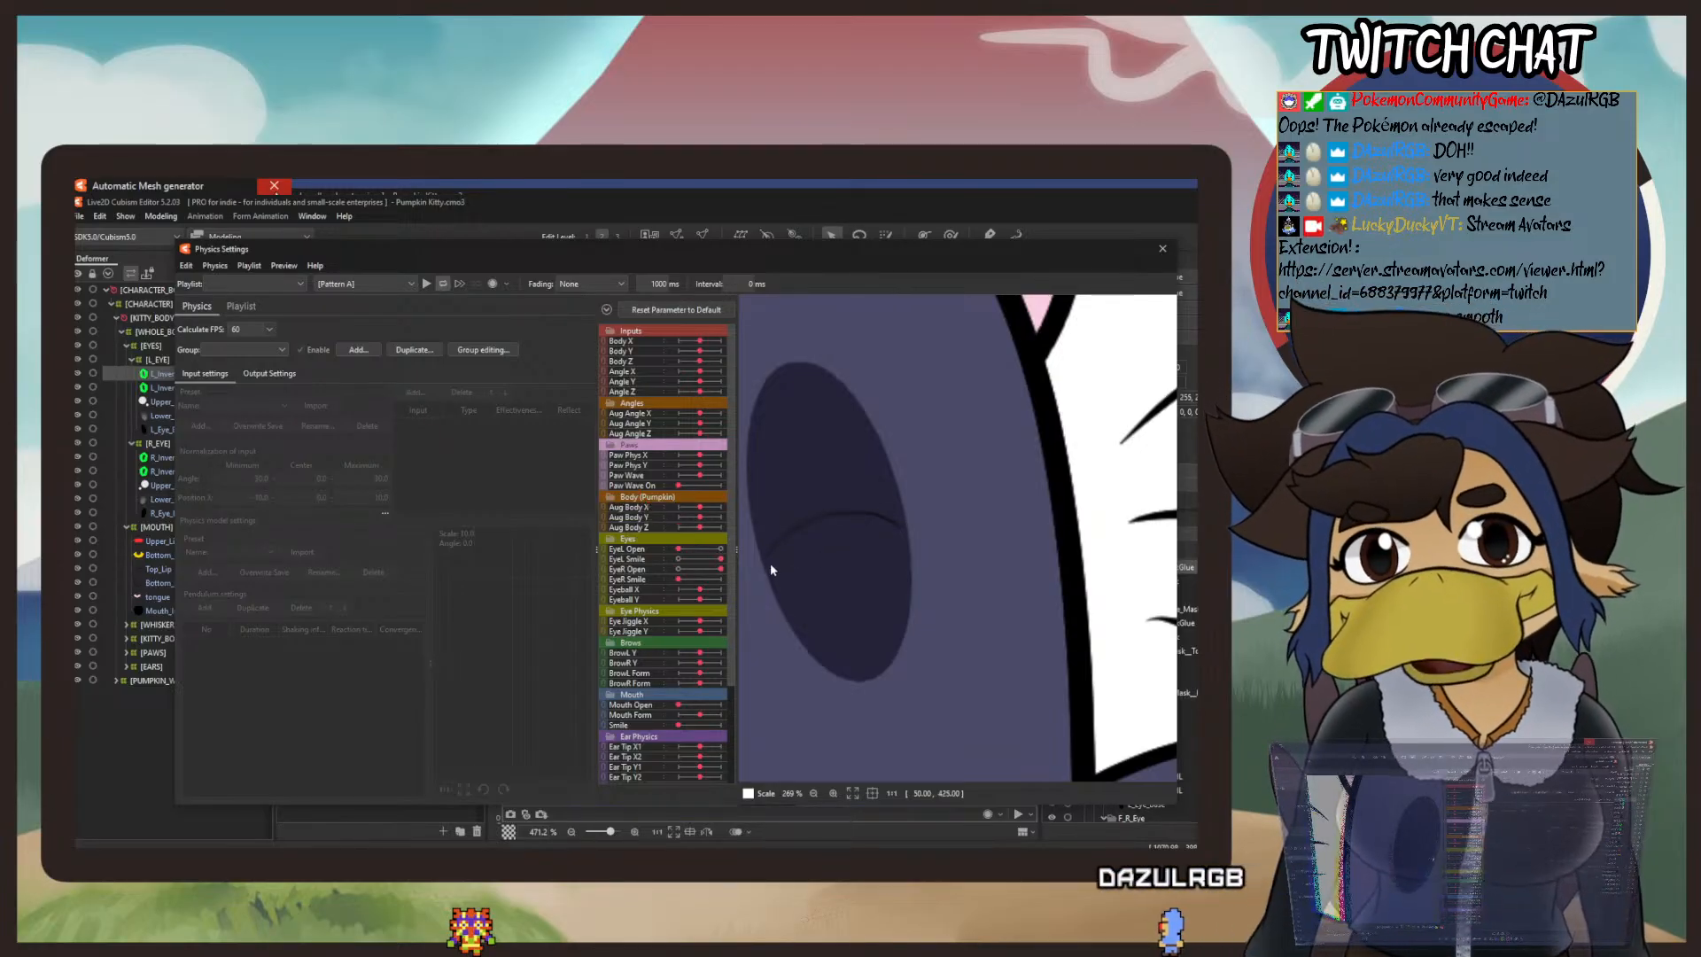
pyautogui.scroll(4, 763, 556)
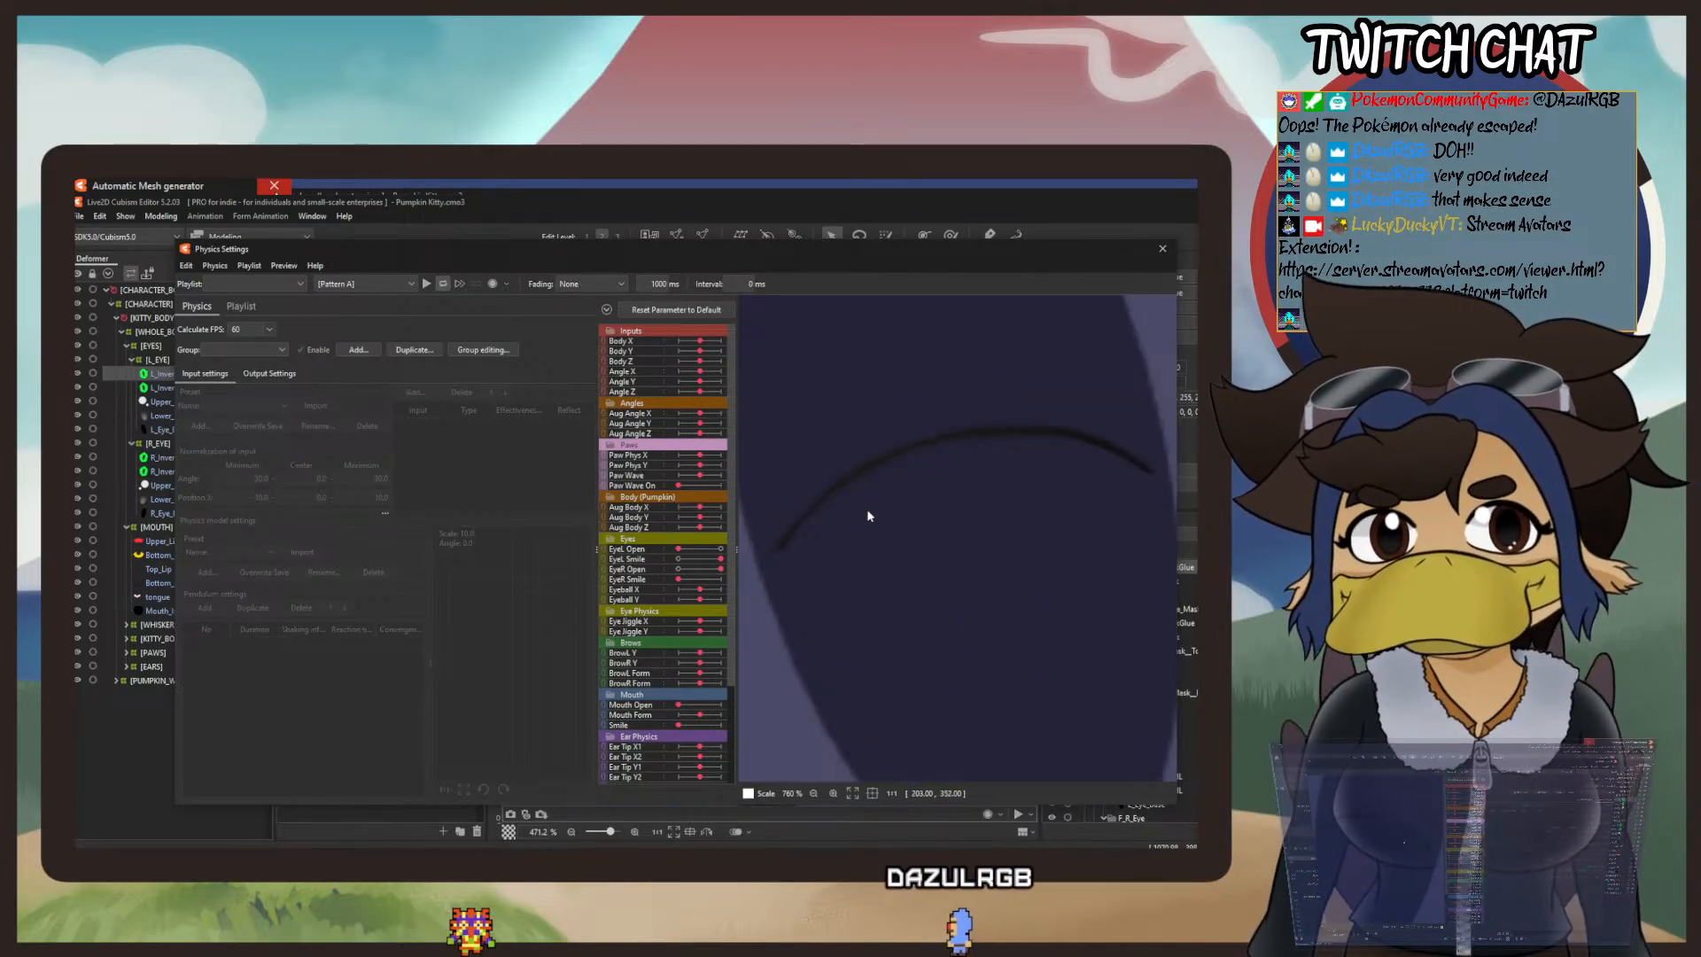
pyautogui.scroll(-4, 847, 472)
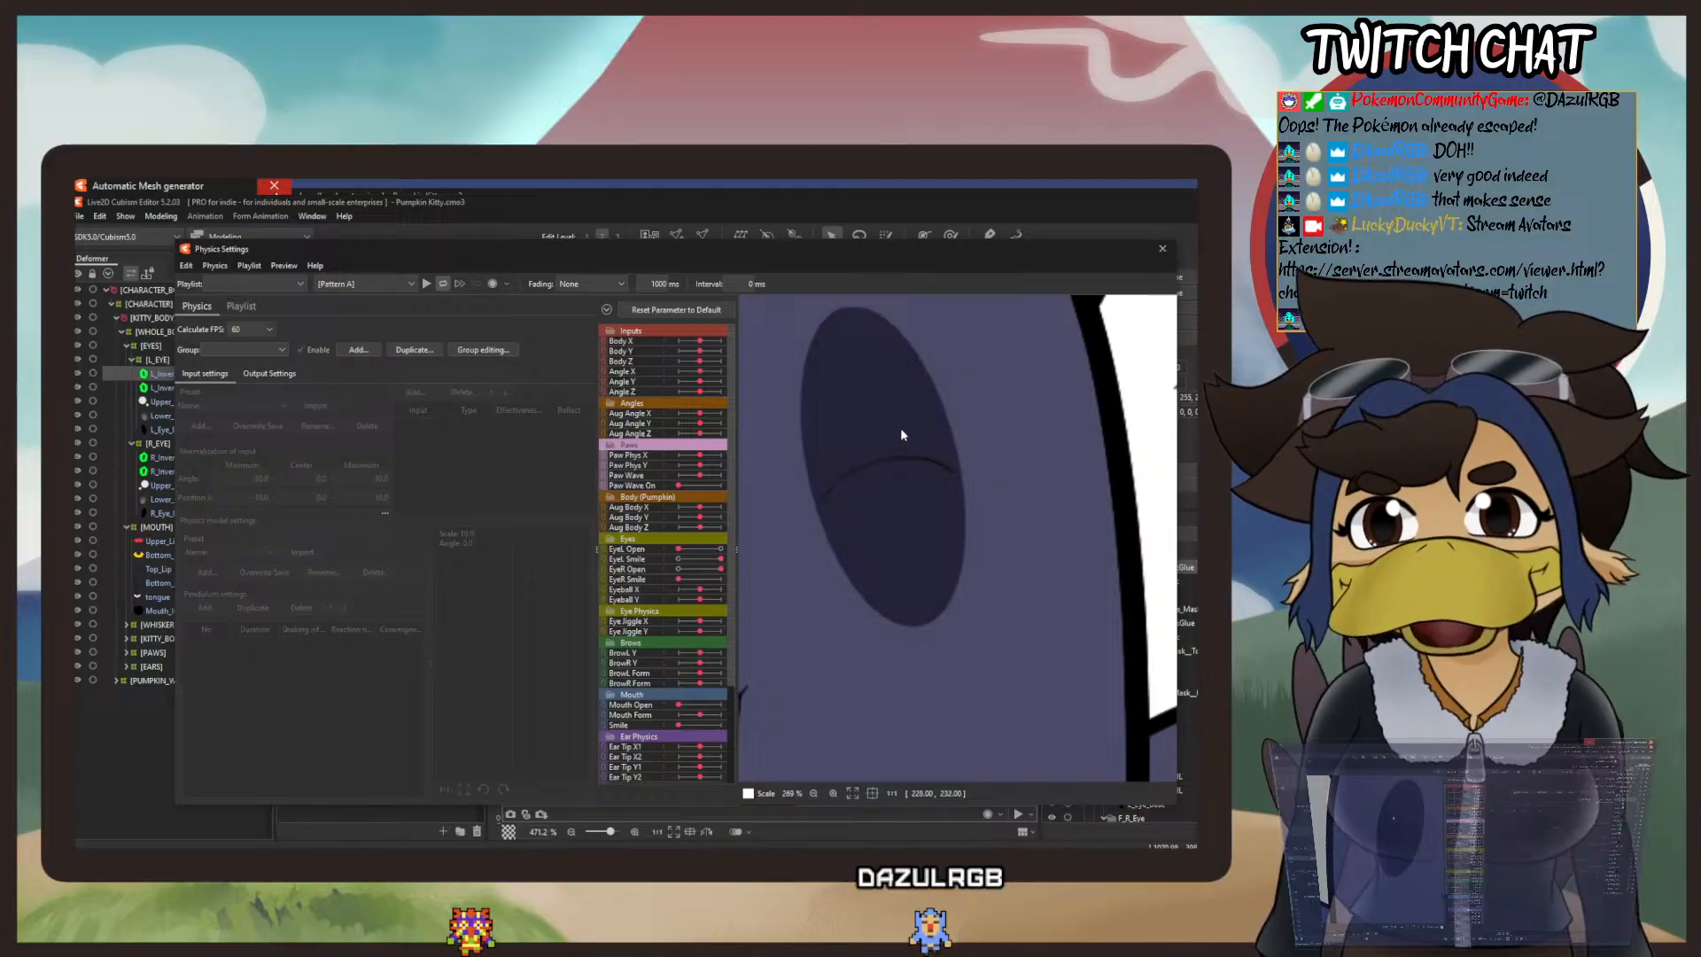
pyautogui.click(1159, 251)
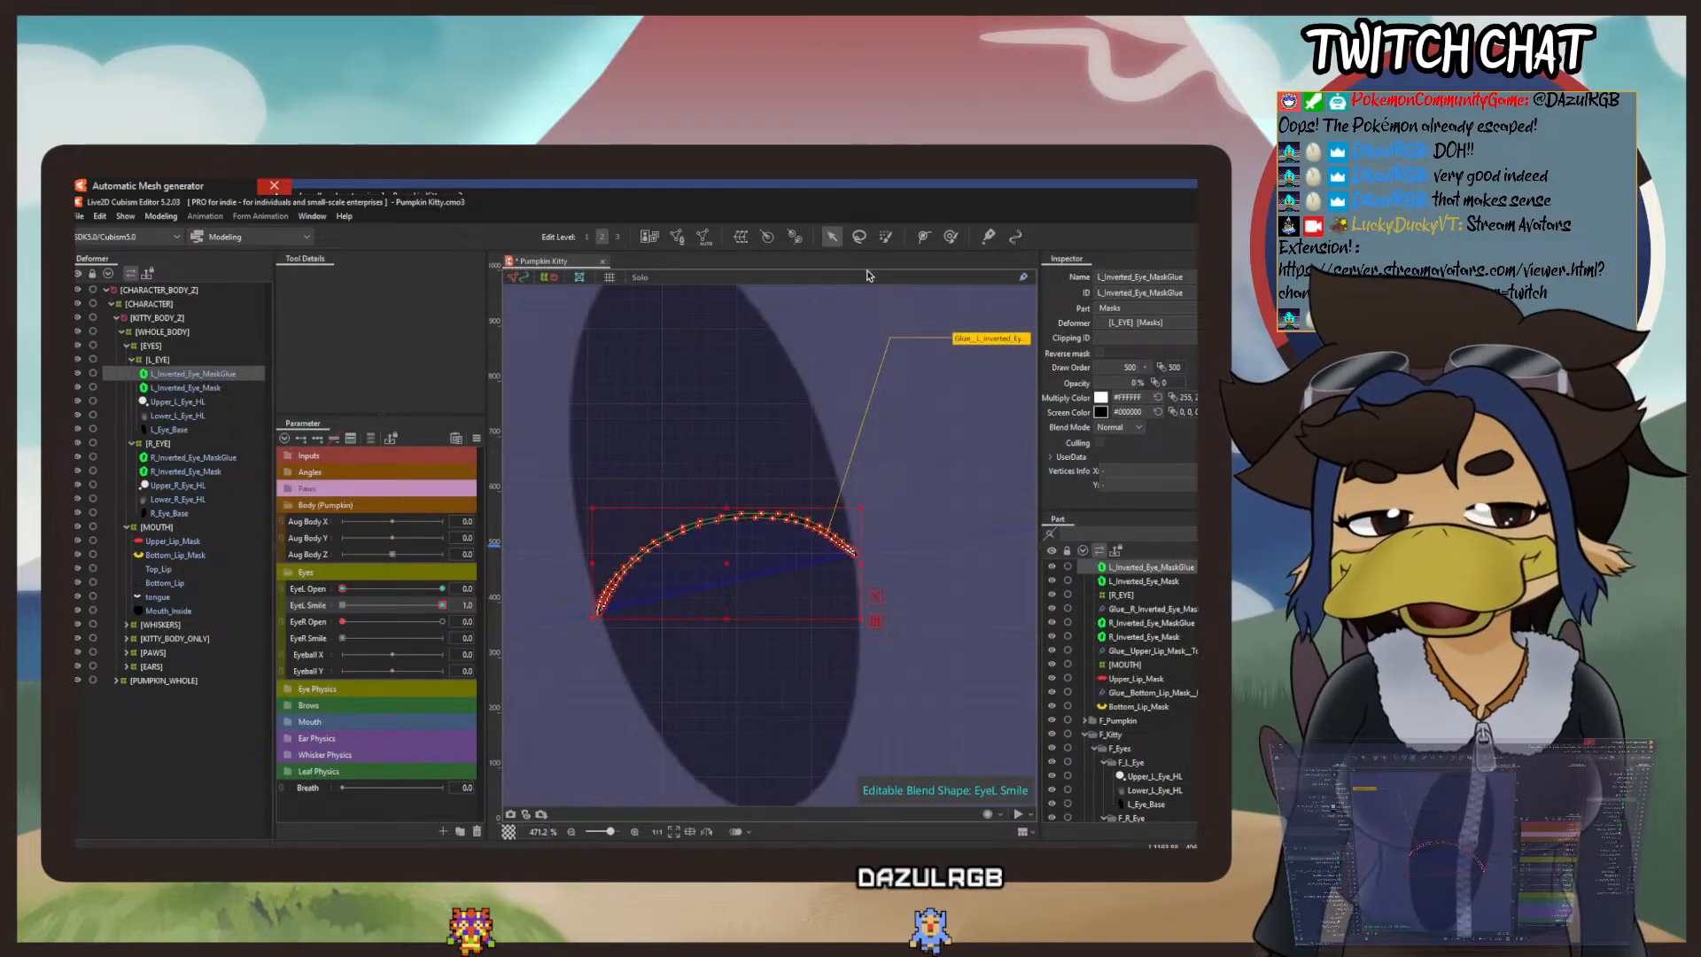
# Step: Try stretching the left eye's smile mask slightly outward at its right end, and undo the stretch
pyautogui.scroll(5, 855, 523)
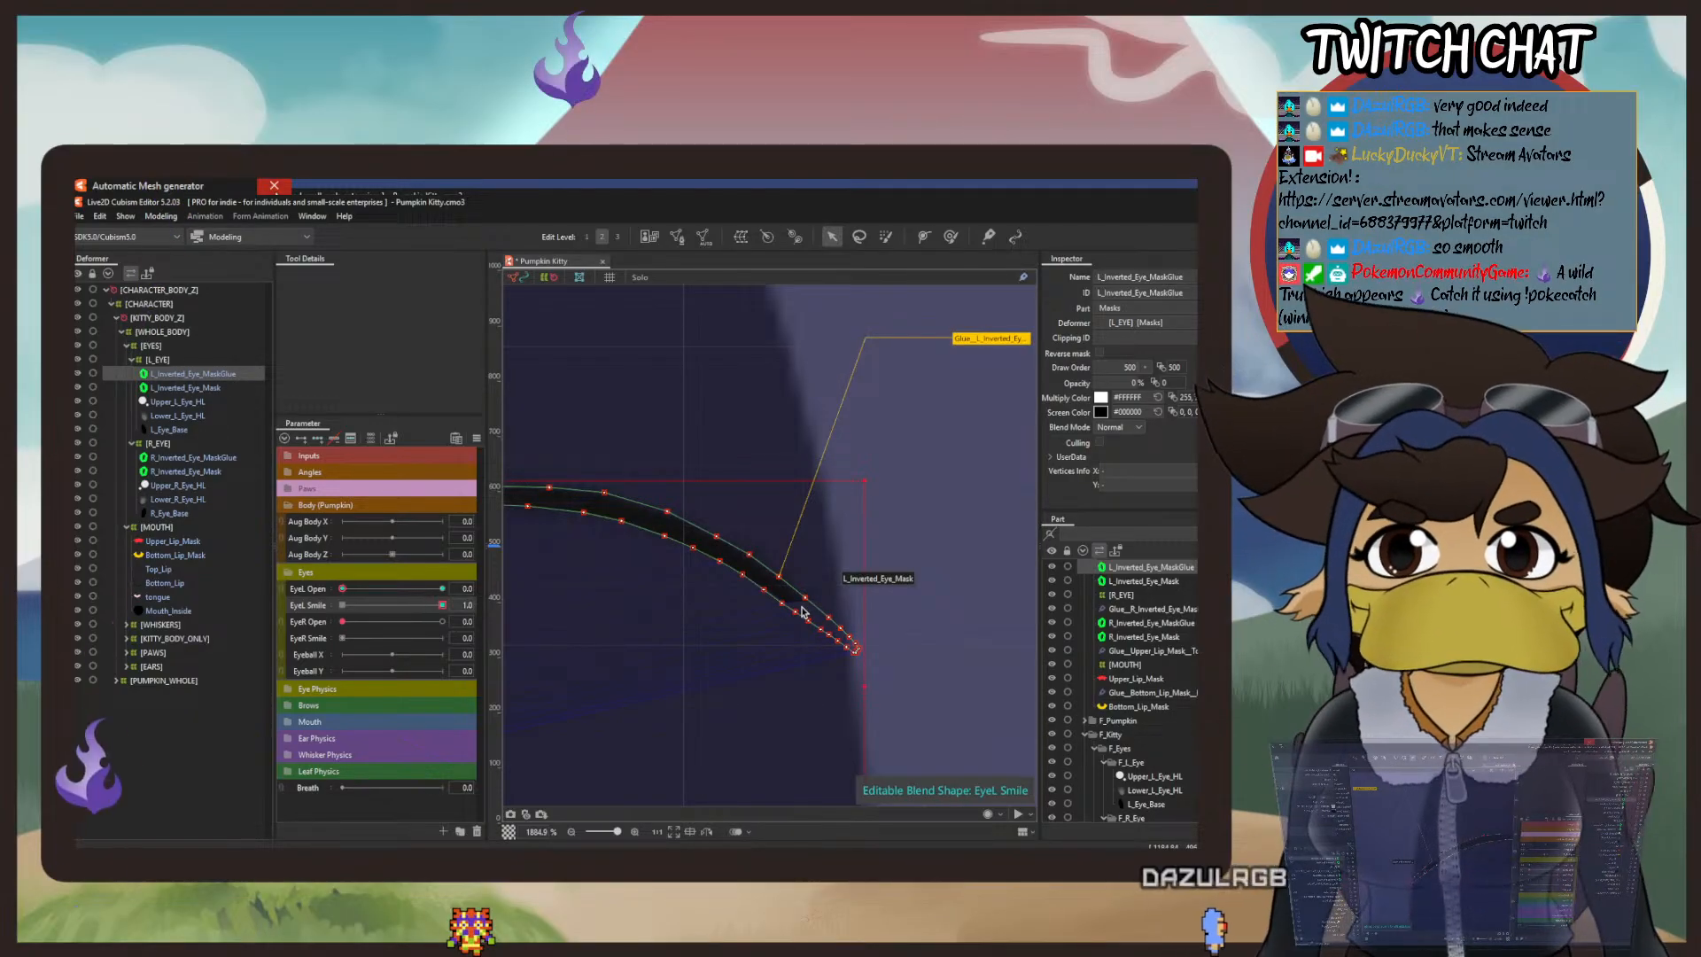
pyautogui.scroll(-1, 788, 605)
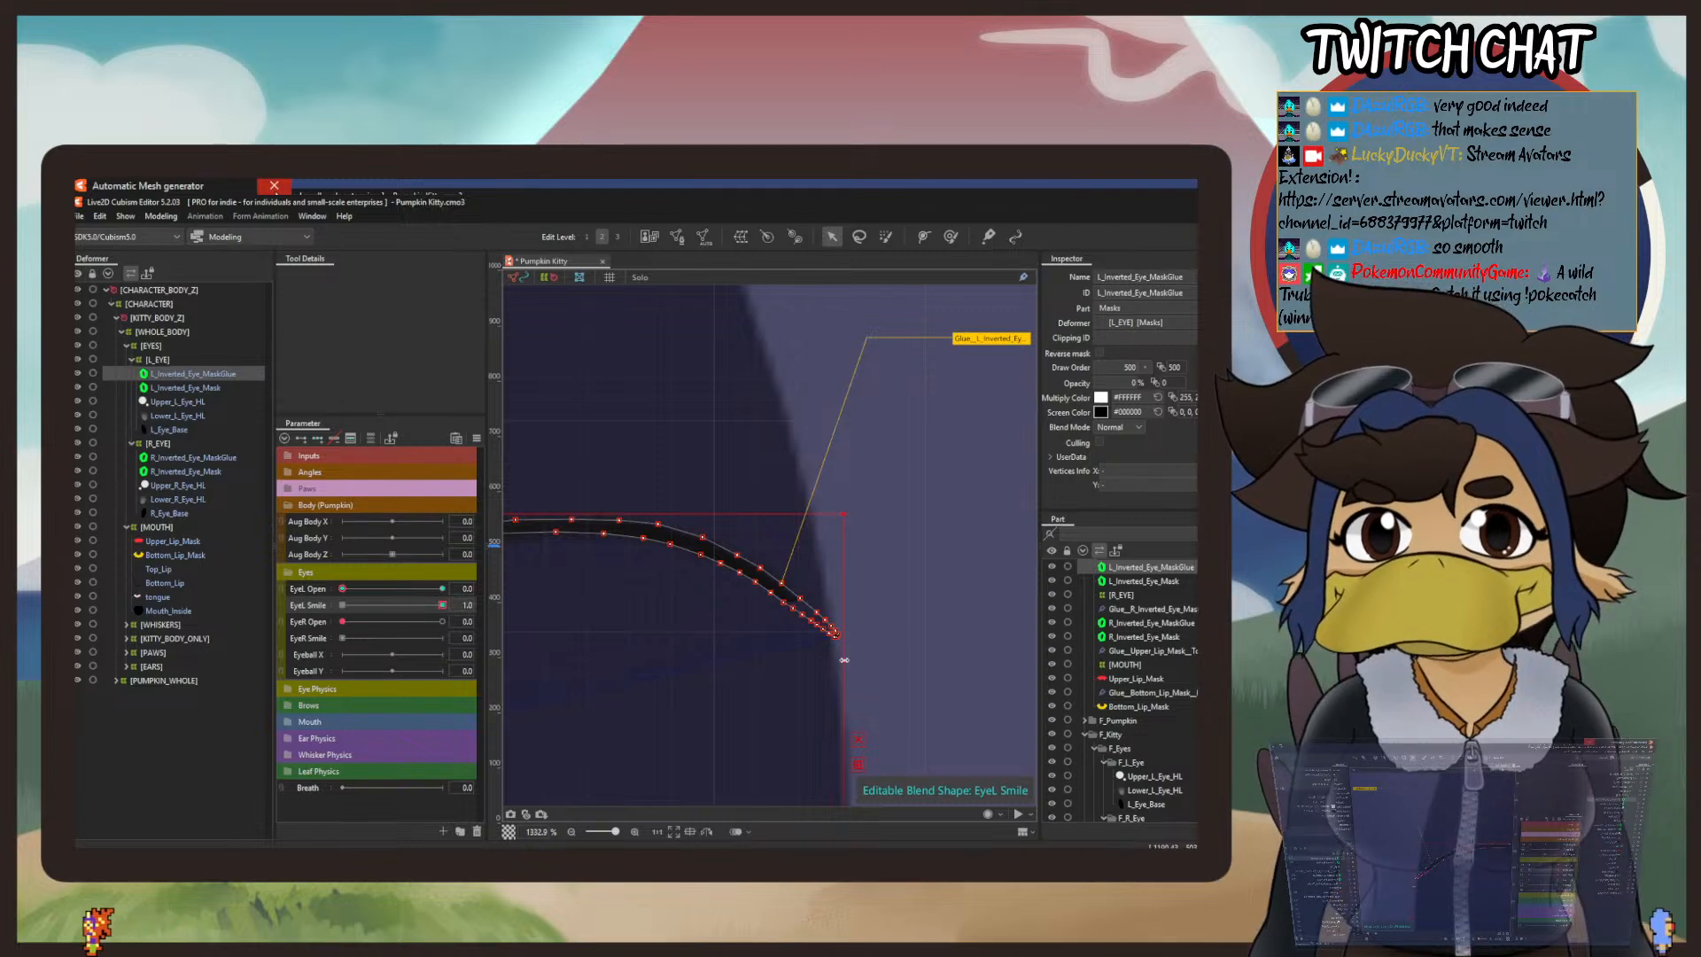
pyautogui.moveTo(844, 660); pyautogui.dragTo(852, 661)
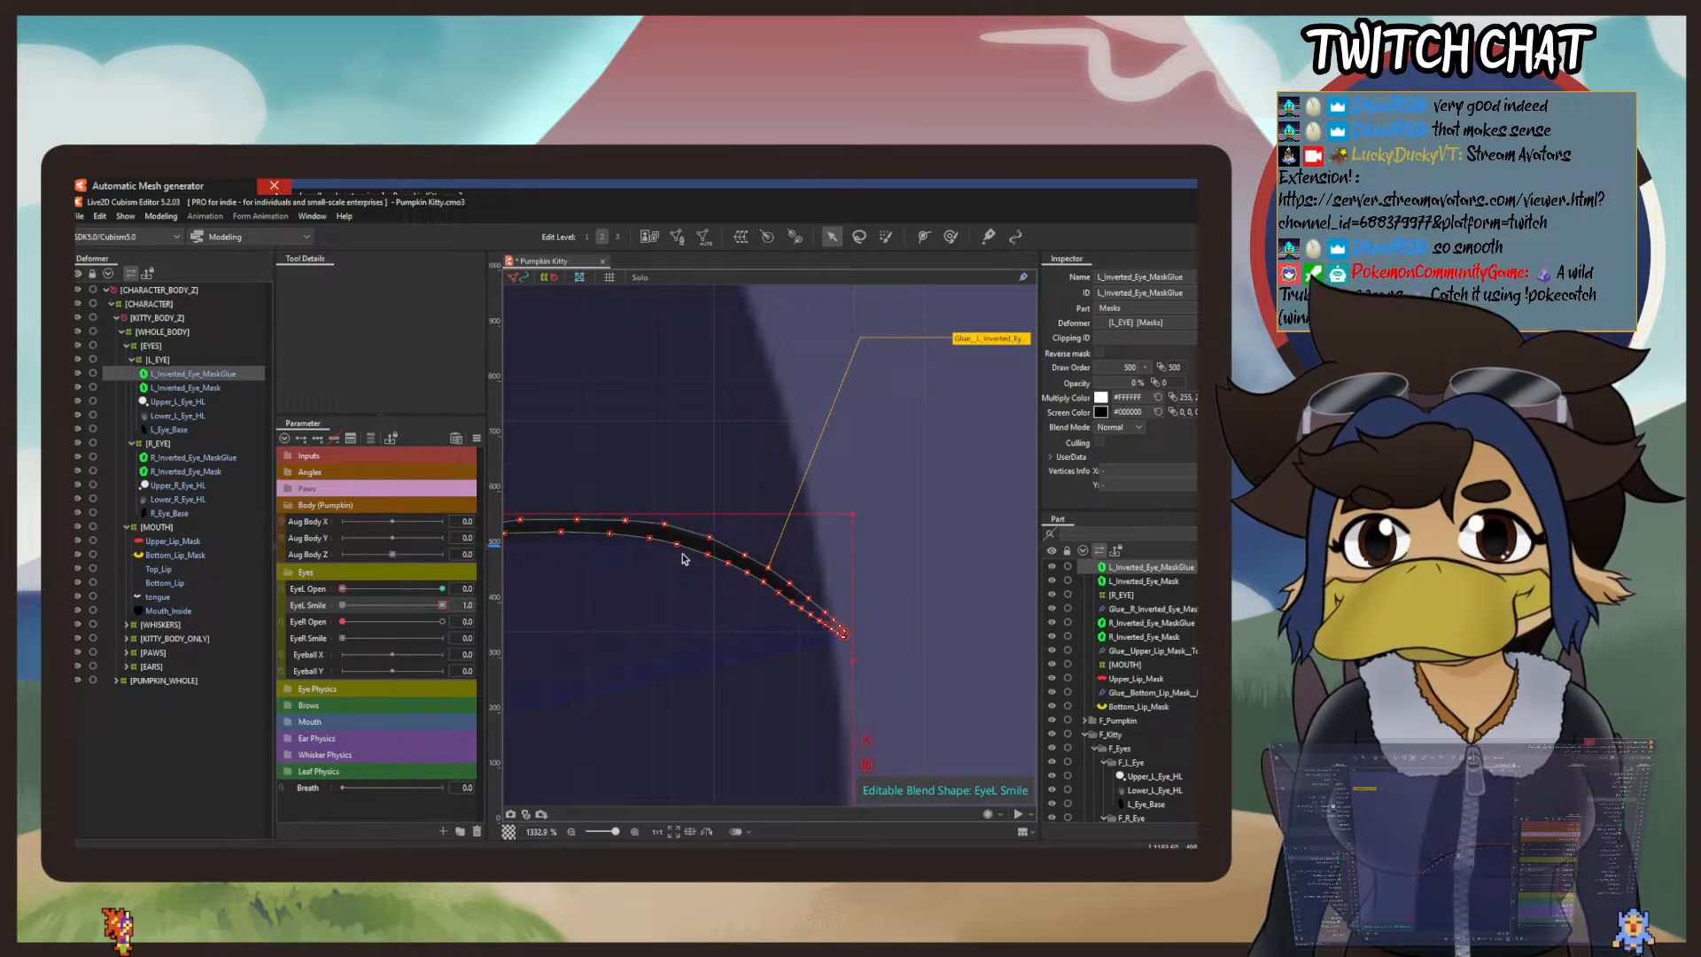
pyautogui.click(99, 217)
pyautogui.click(133, 232)
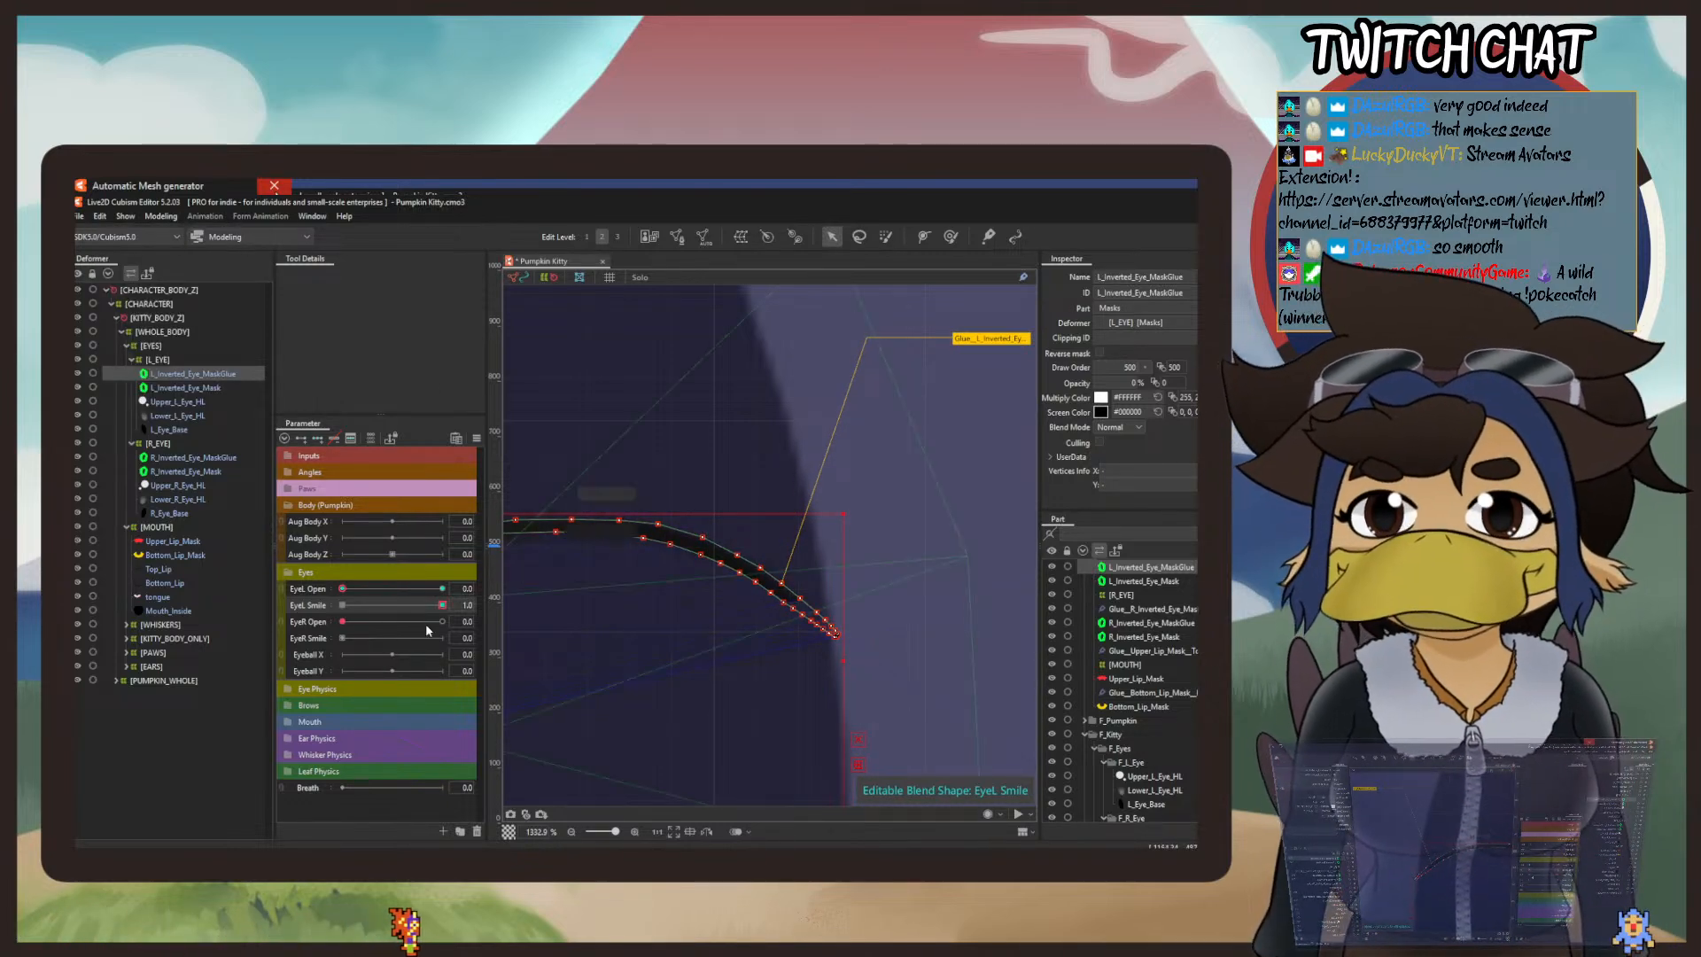
# Step: Scrub EyeL Smile and examine both ends of the smile mask line closely against the eye's edges
pyautogui.moveTo(438, 606); pyautogui.dragTo(446, 663)
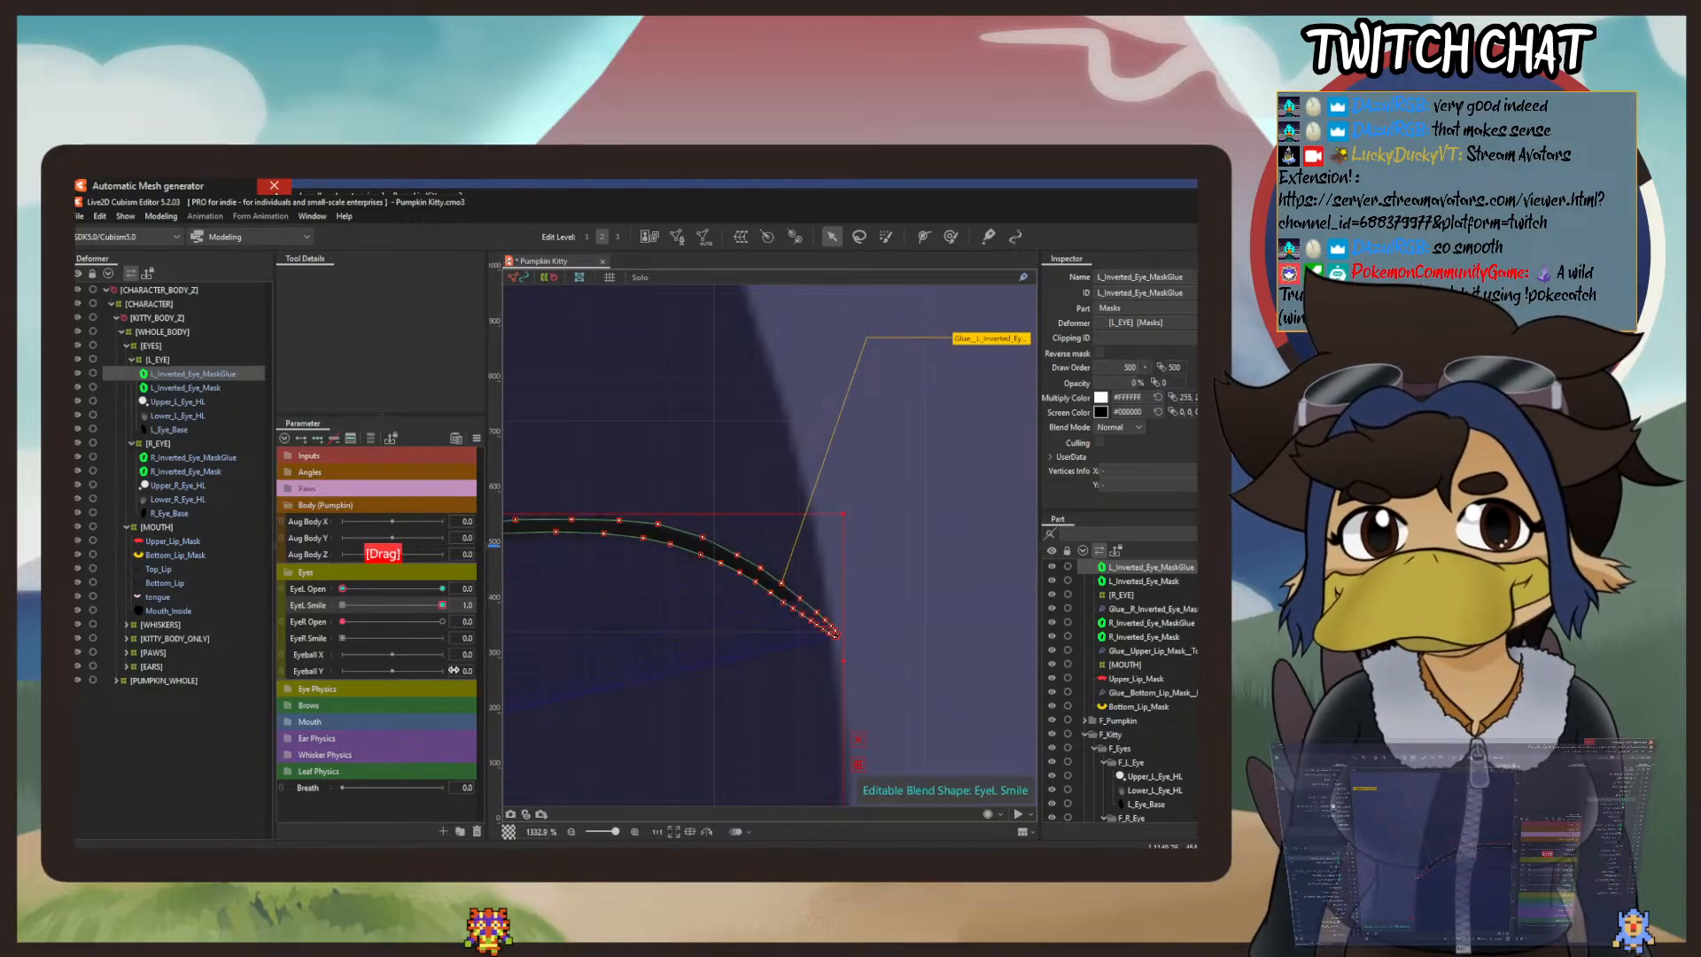
pyautogui.moveTo(698, 649); pyautogui.dragTo(920, 512)
pyautogui.scroll(3, 702, 520)
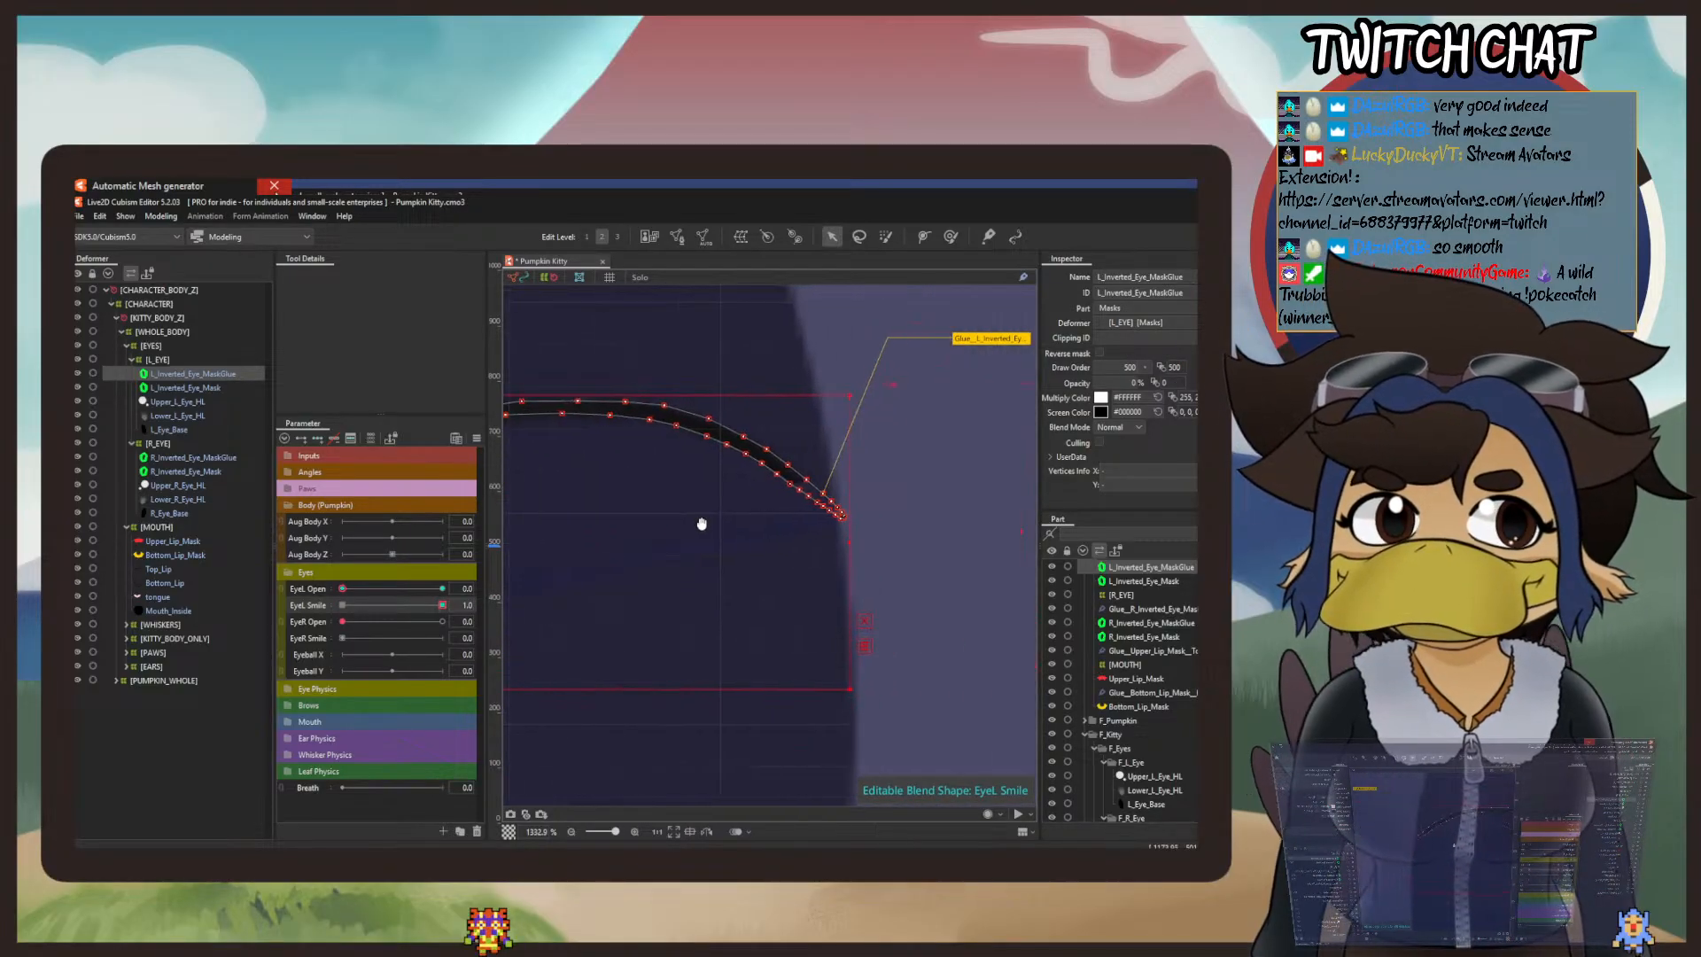
pyautogui.scroll(2, 851, 514)
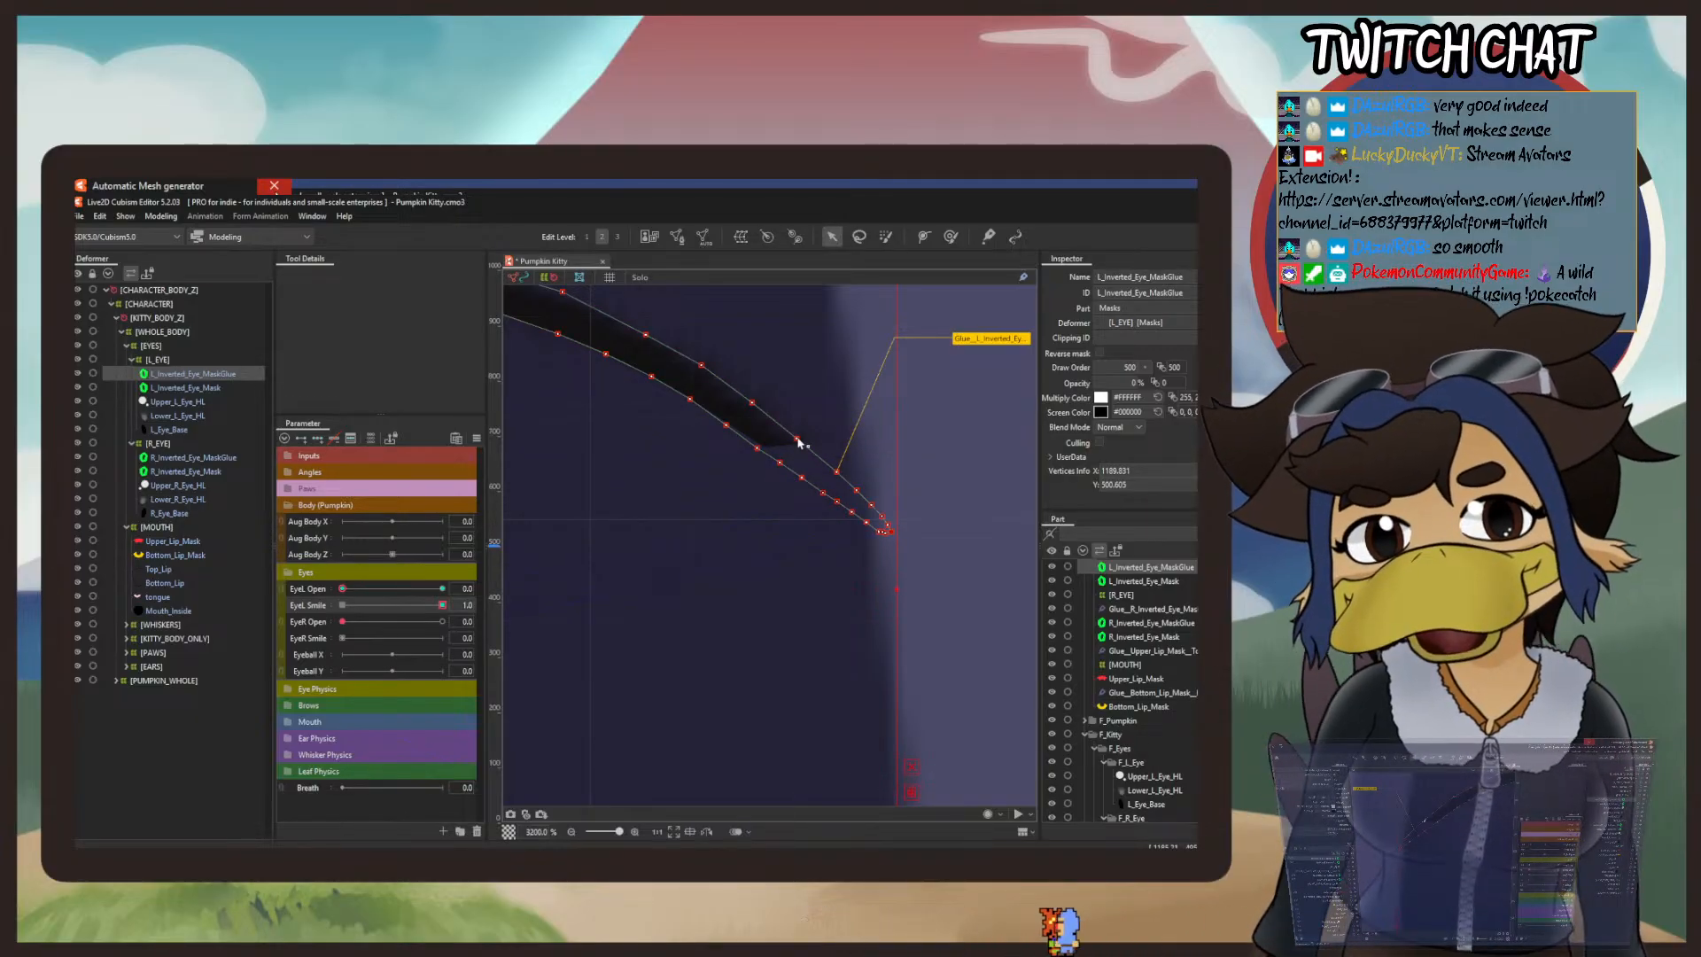
pyautogui.scroll(-2, 728, 458)
pyautogui.moveTo(744, 443)
pyautogui.mouseDown()
pyautogui.moveTo(1161, 418)
pyautogui.moveTo(938, 471)
pyautogui.moveTo(1173, 486)
pyautogui.moveTo(1160, 473)
pyautogui.mouseUp()
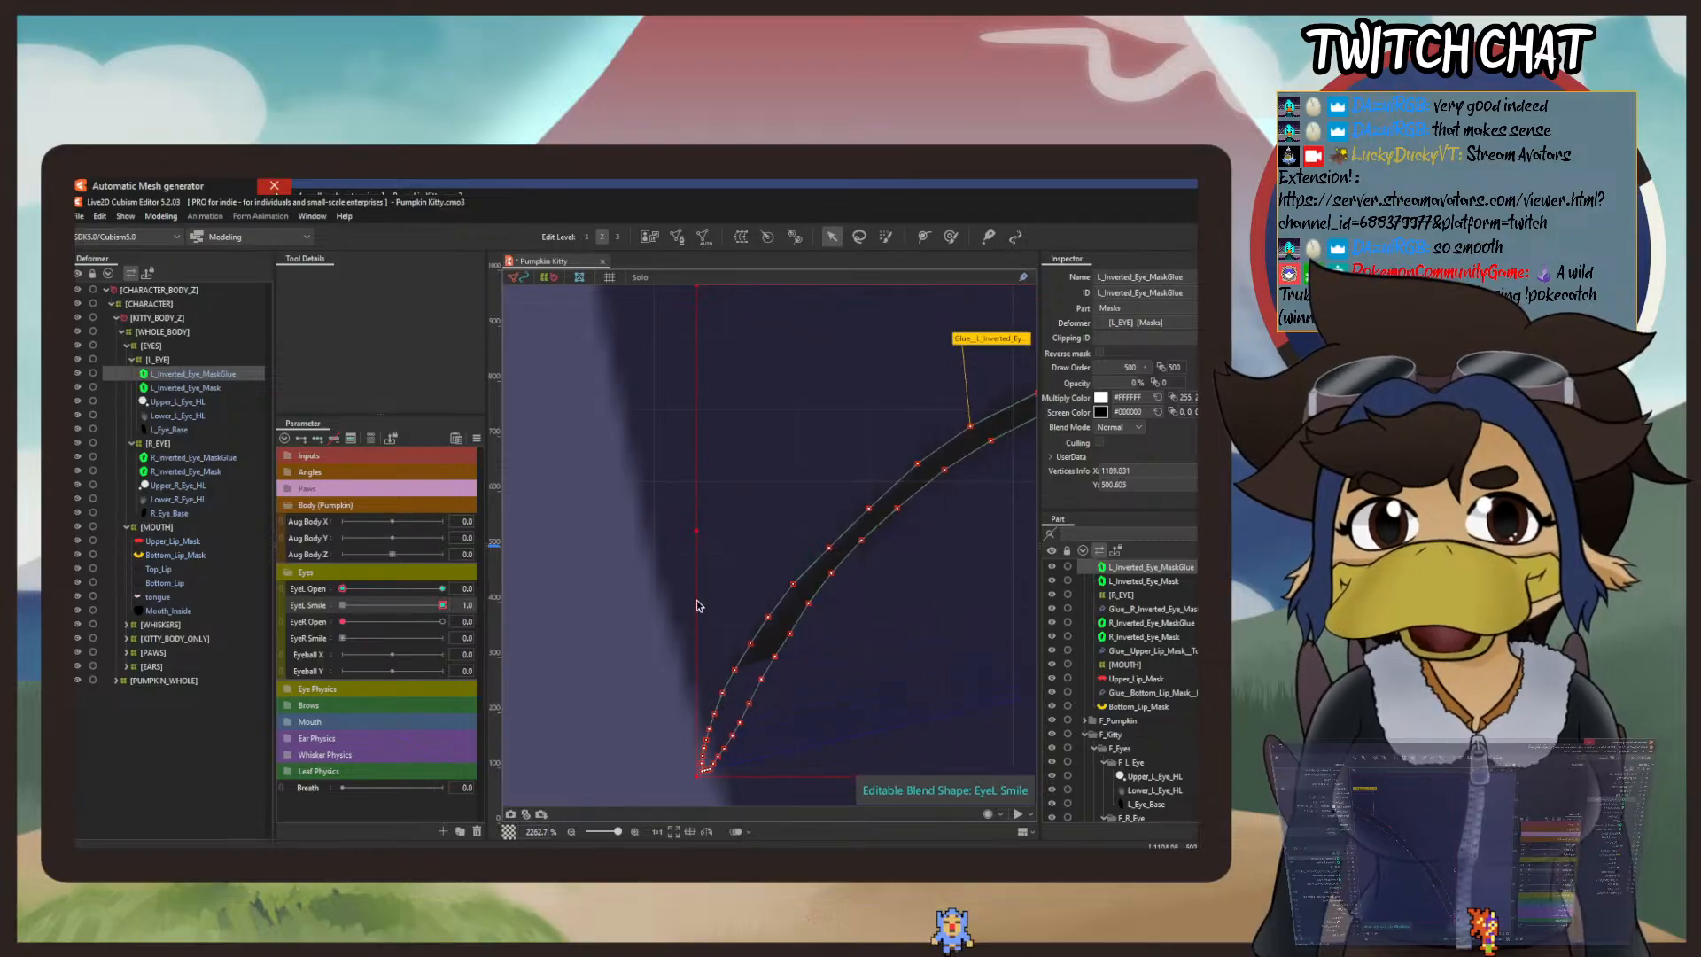
pyautogui.moveTo(441, 606)
pyautogui.mouseDown()
pyautogui.moveTo(333, 592)
pyautogui.moveTo(479, 606)
pyautogui.mouseUp()
pyautogui.scroll(-4, 641, 459)
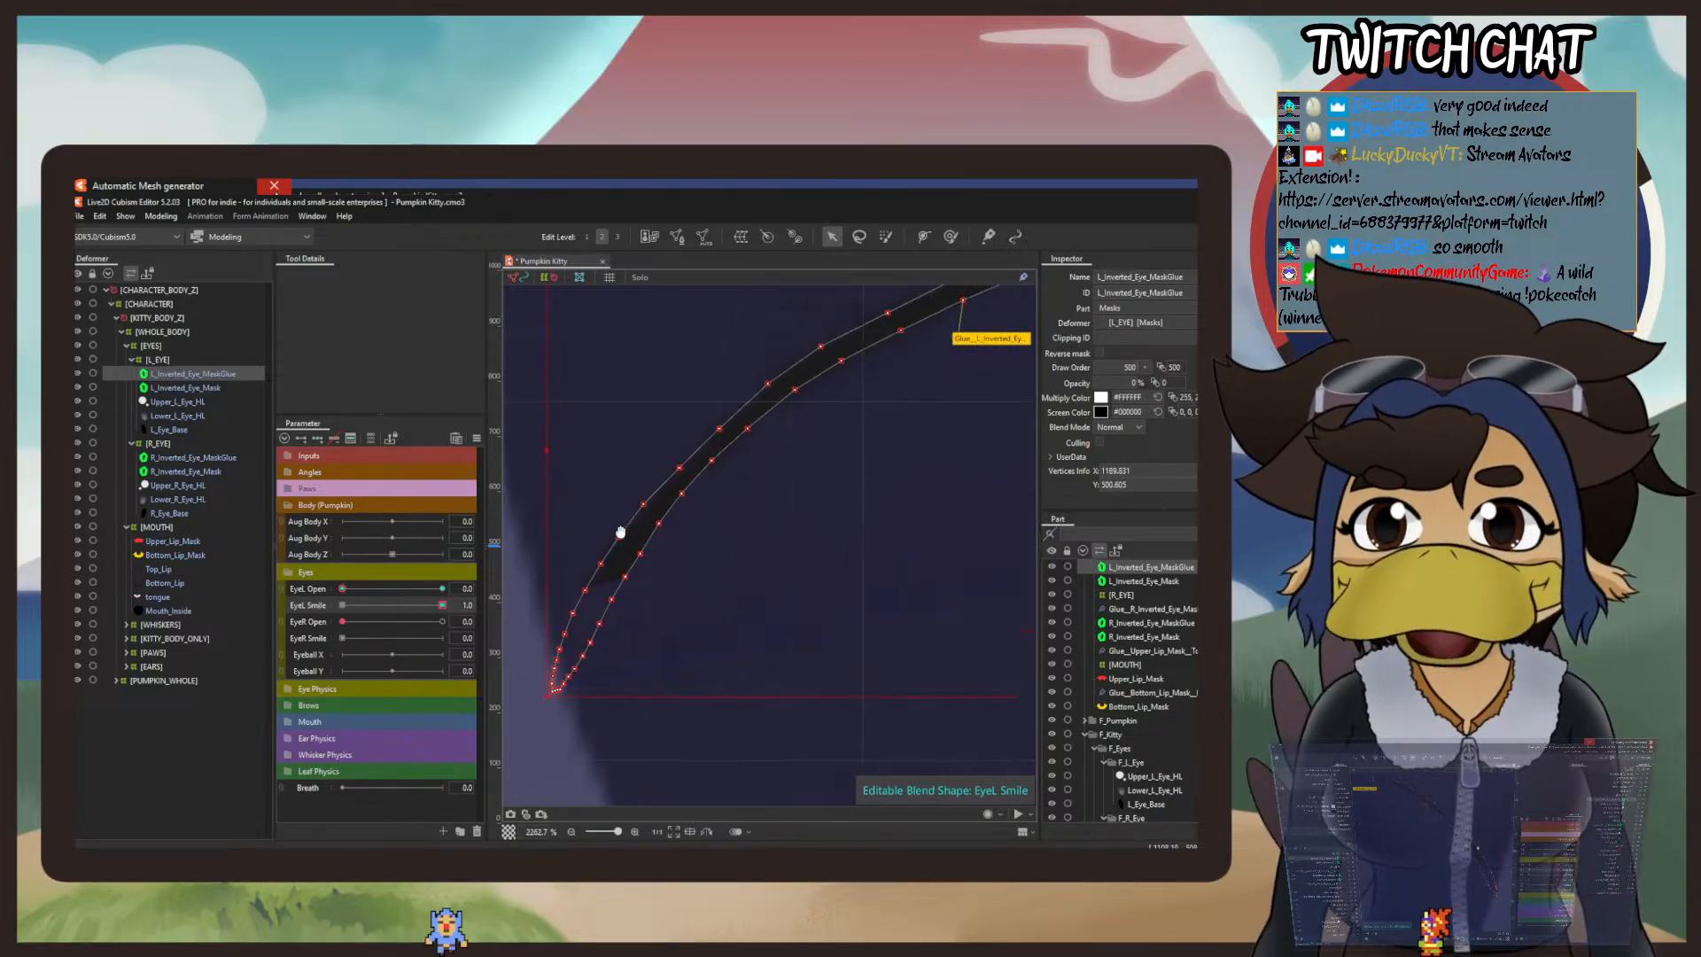
pyautogui.scroll(4, 612, 577)
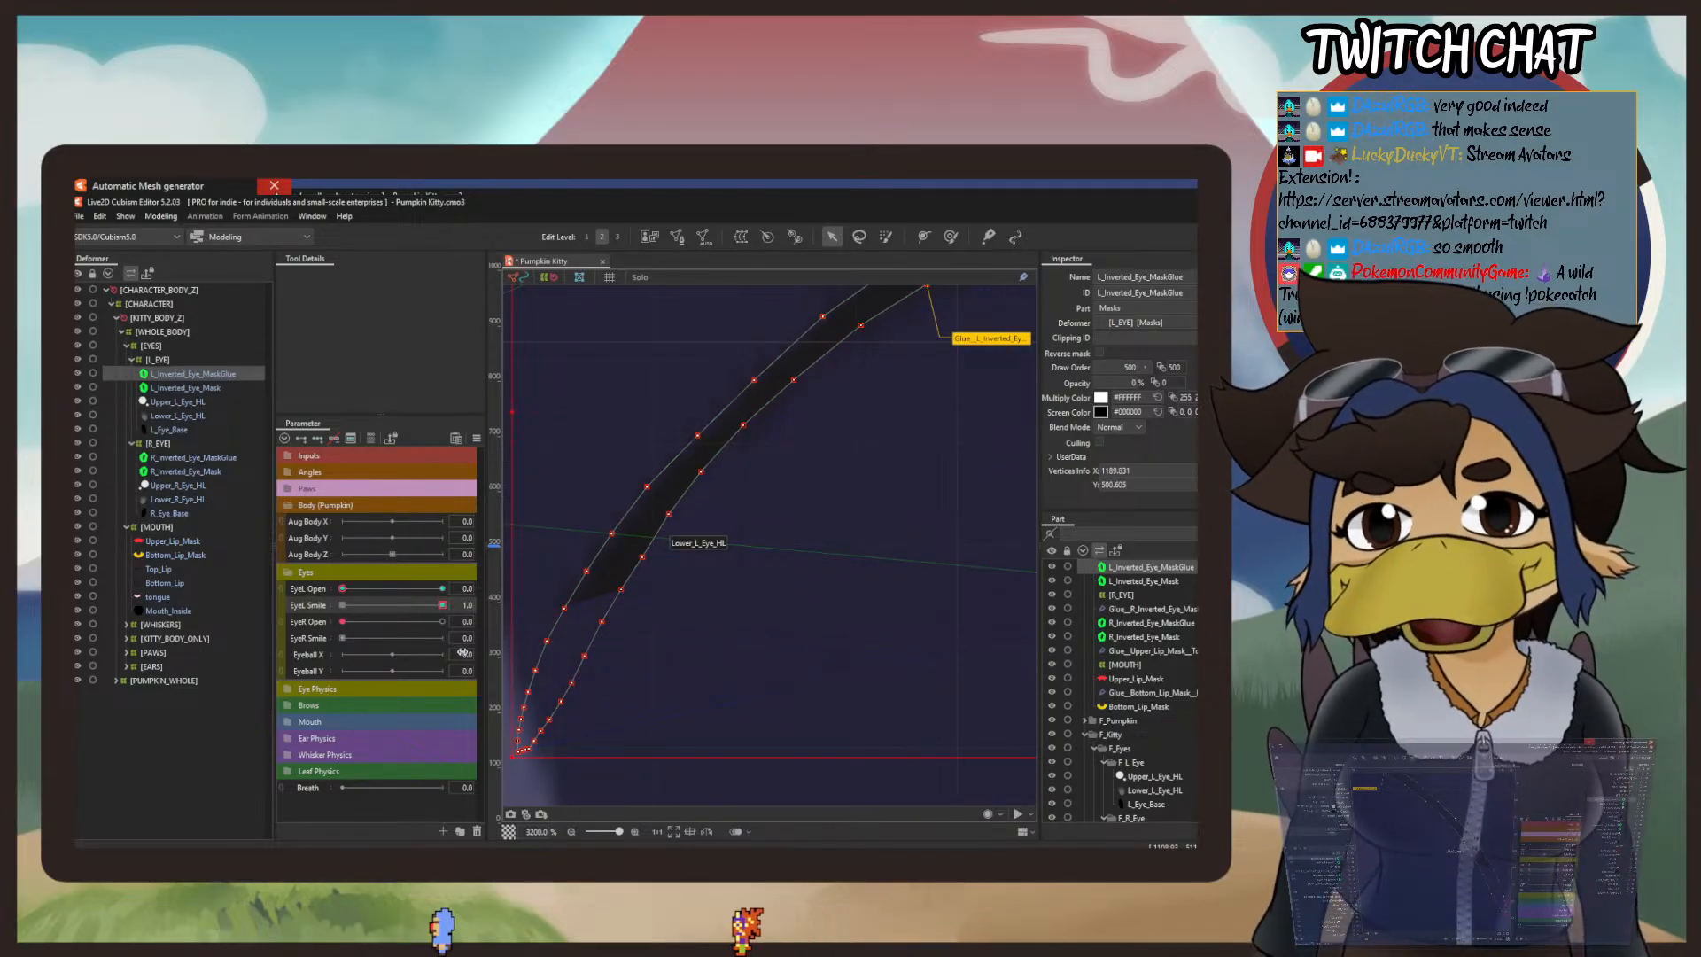
# Step: Undo the series of recent shape edits on the left eye's smile mask line
pyautogui.click(99, 216)
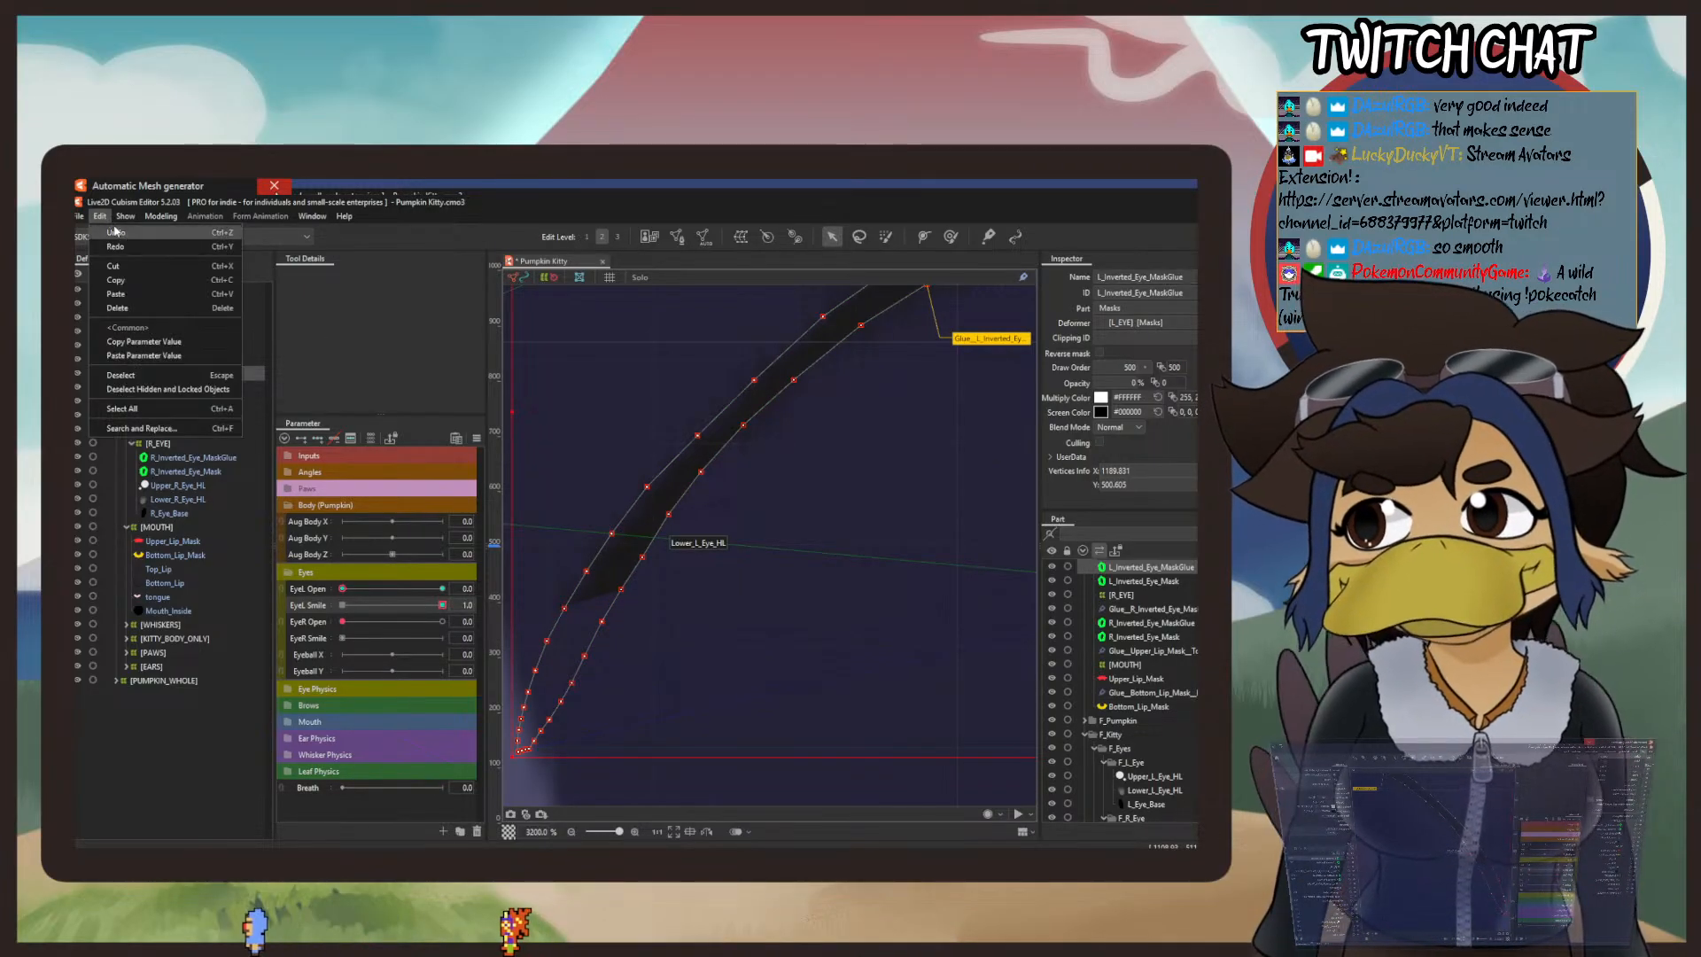
pyautogui.click(119, 234)
pyautogui.click(100, 217)
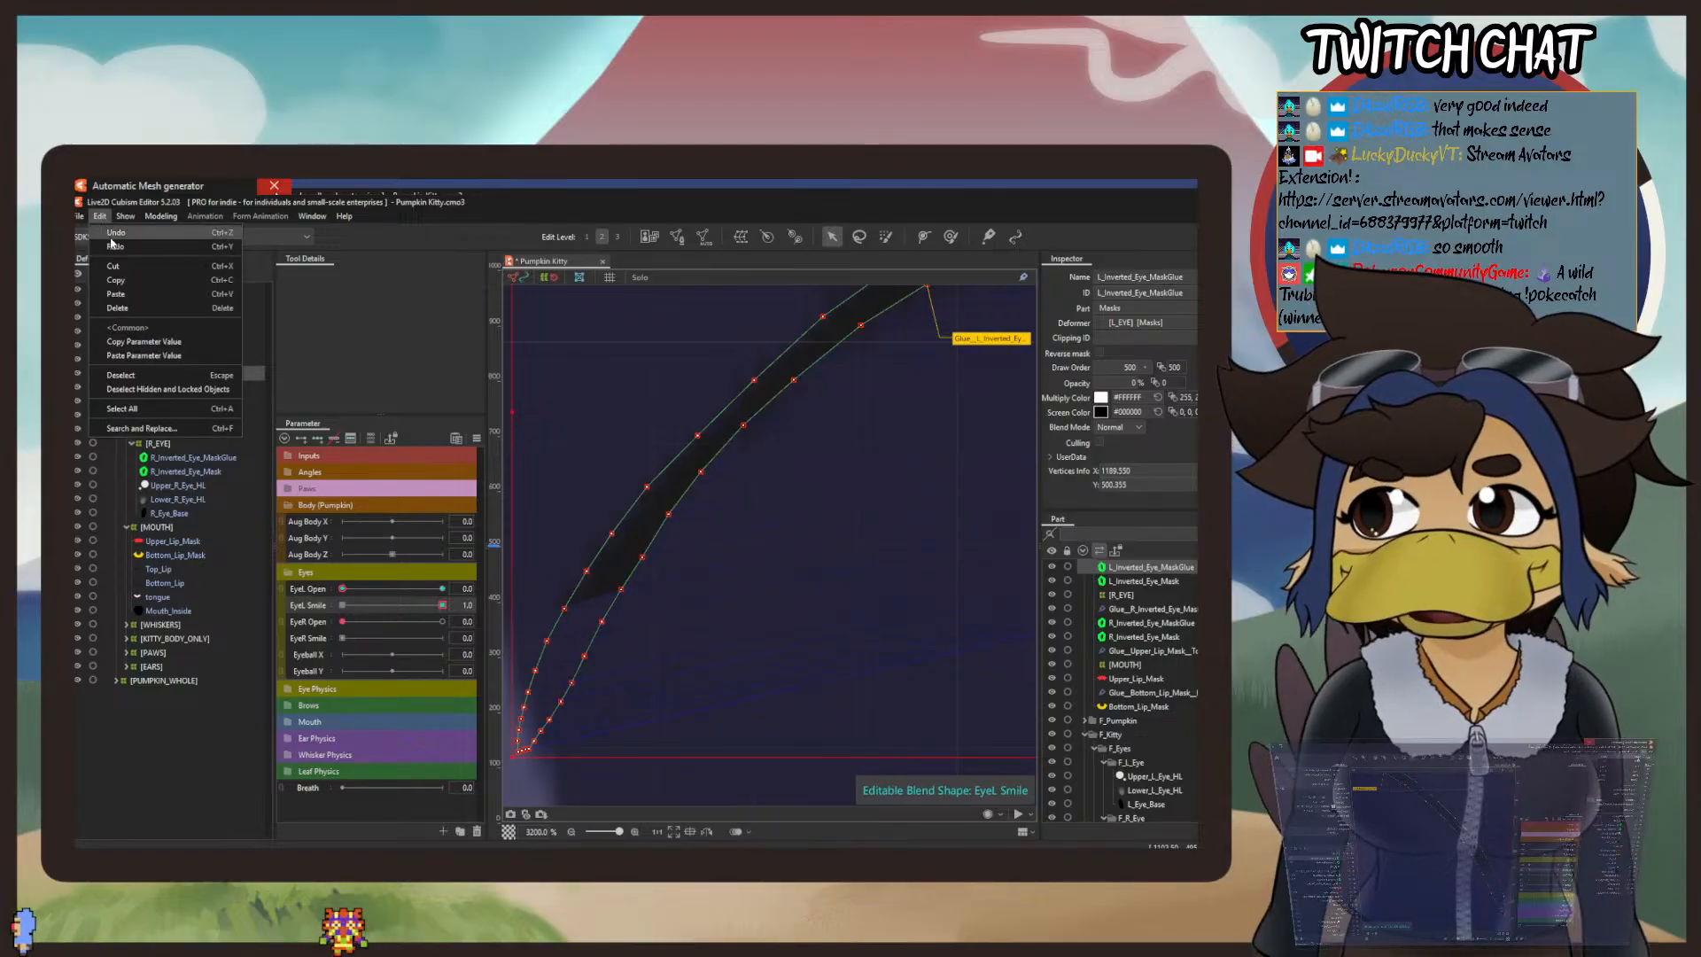
pyautogui.click(114, 233)
pyautogui.scroll(-2, 619, 400)
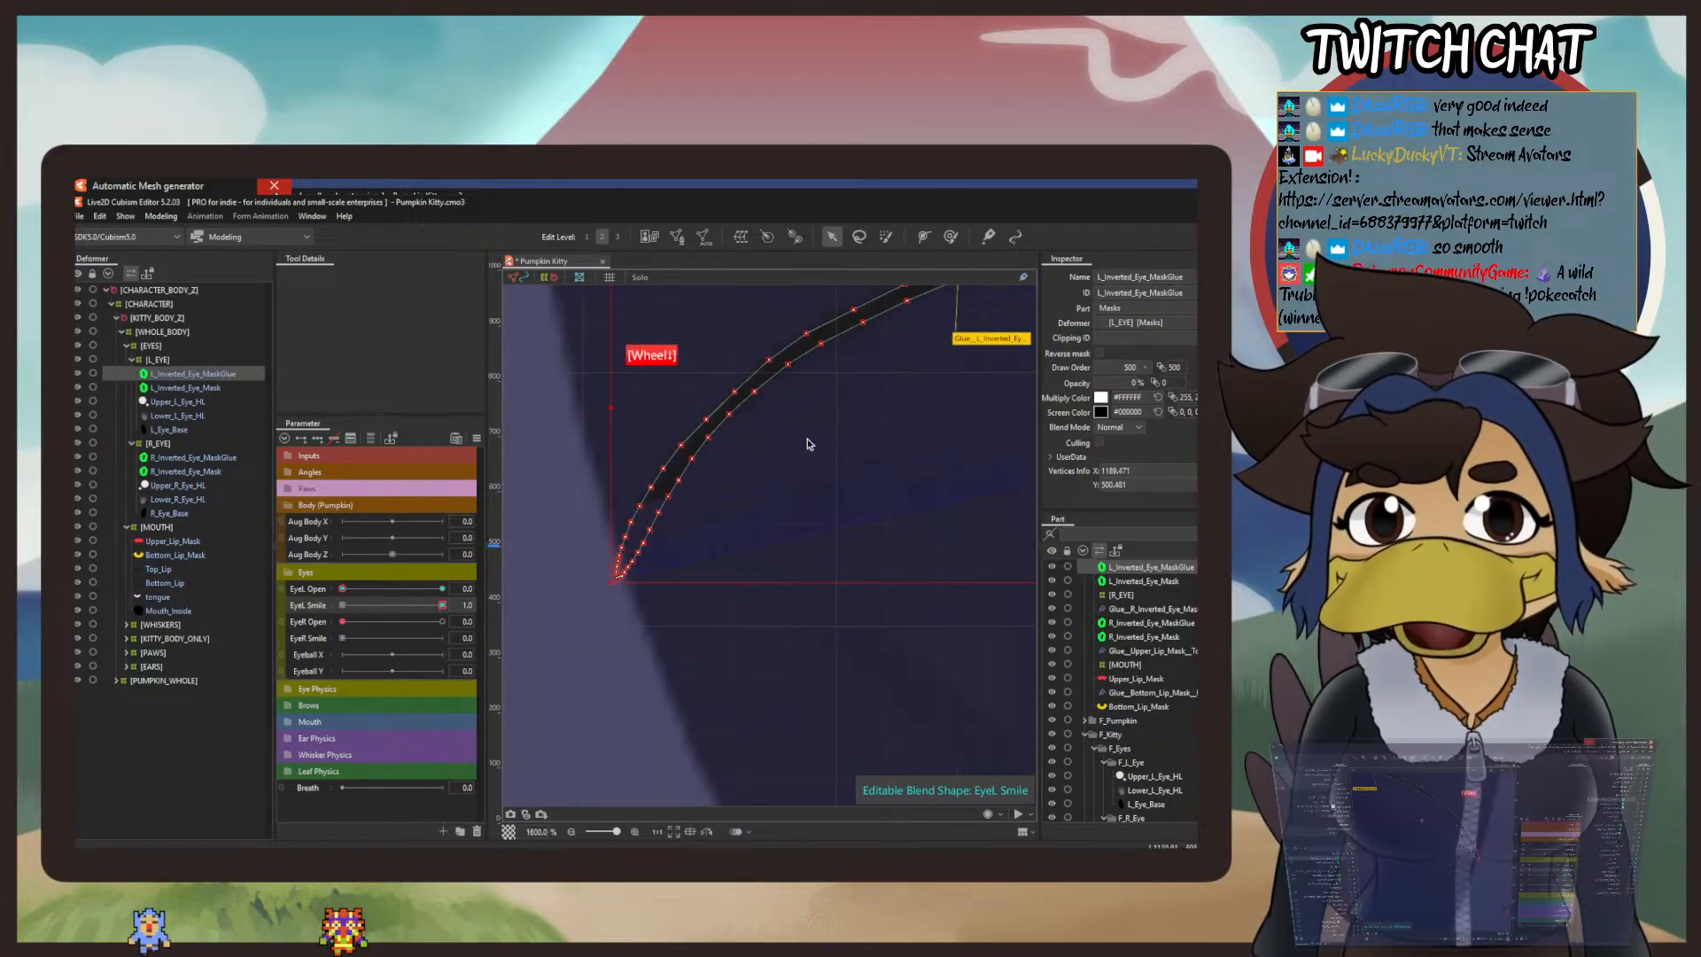
pyautogui.hotkey('ctrl', 'z')
pyautogui.hotkey('ctrl', 'z')
pyautogui.hotkey('ctrl', 'z')
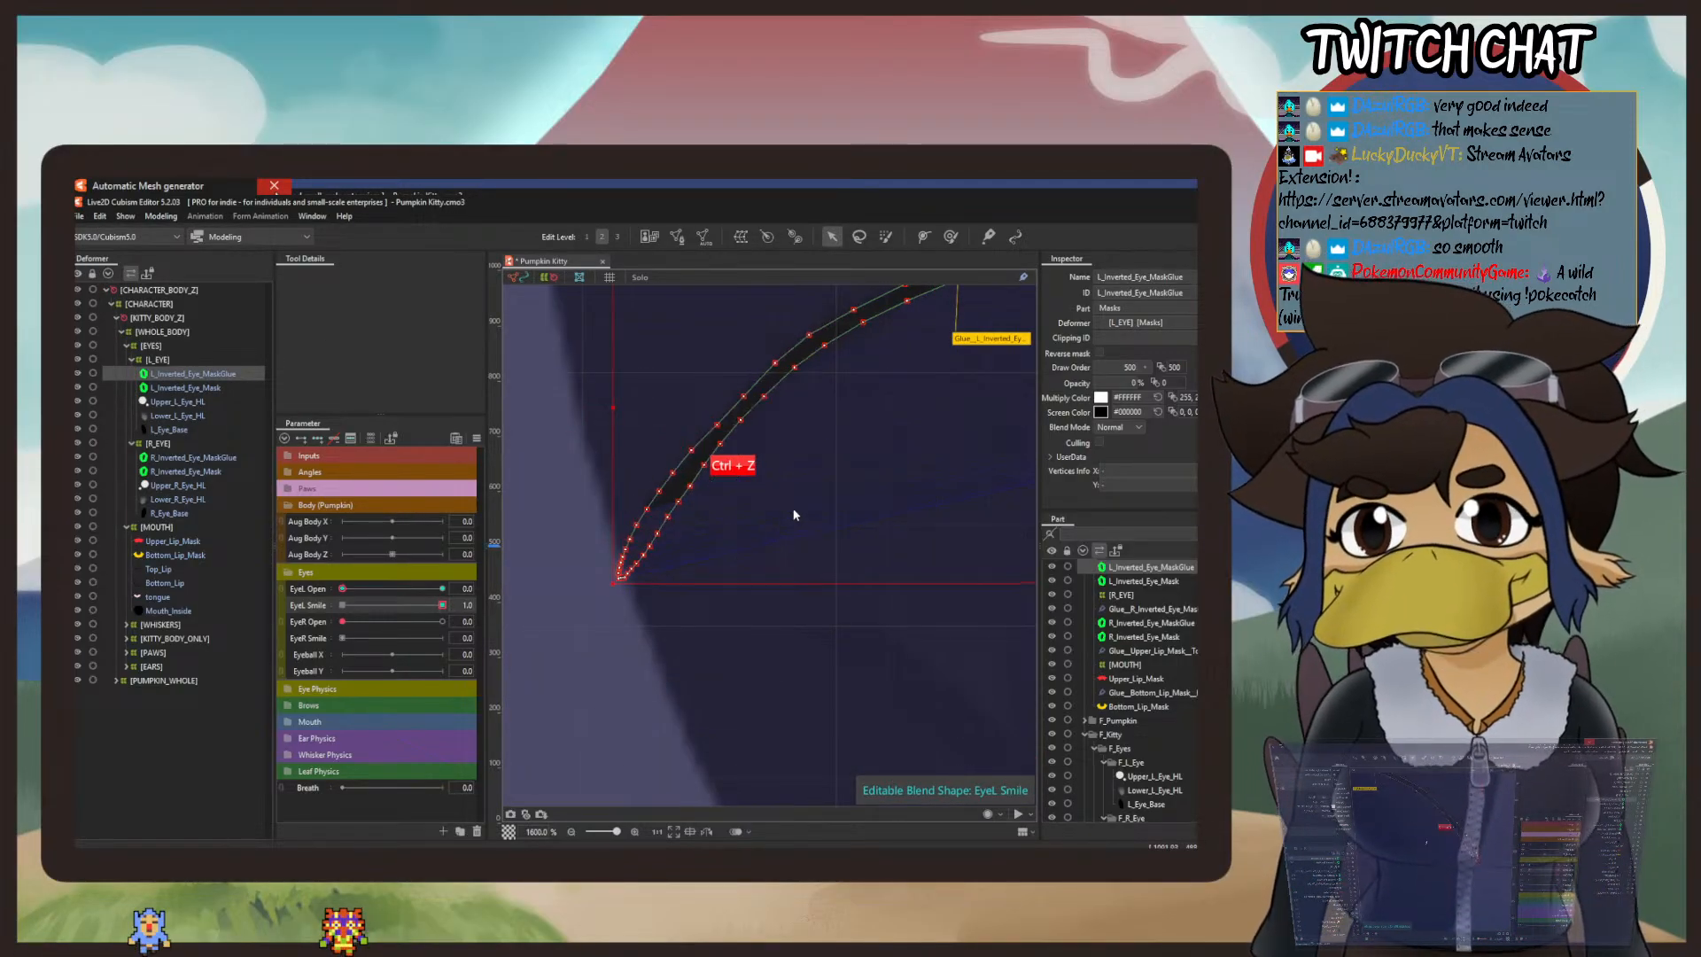
pyautogui.hotkey('ctrl', 'z')
pyautogui.hotkey('ctrl', 'z')
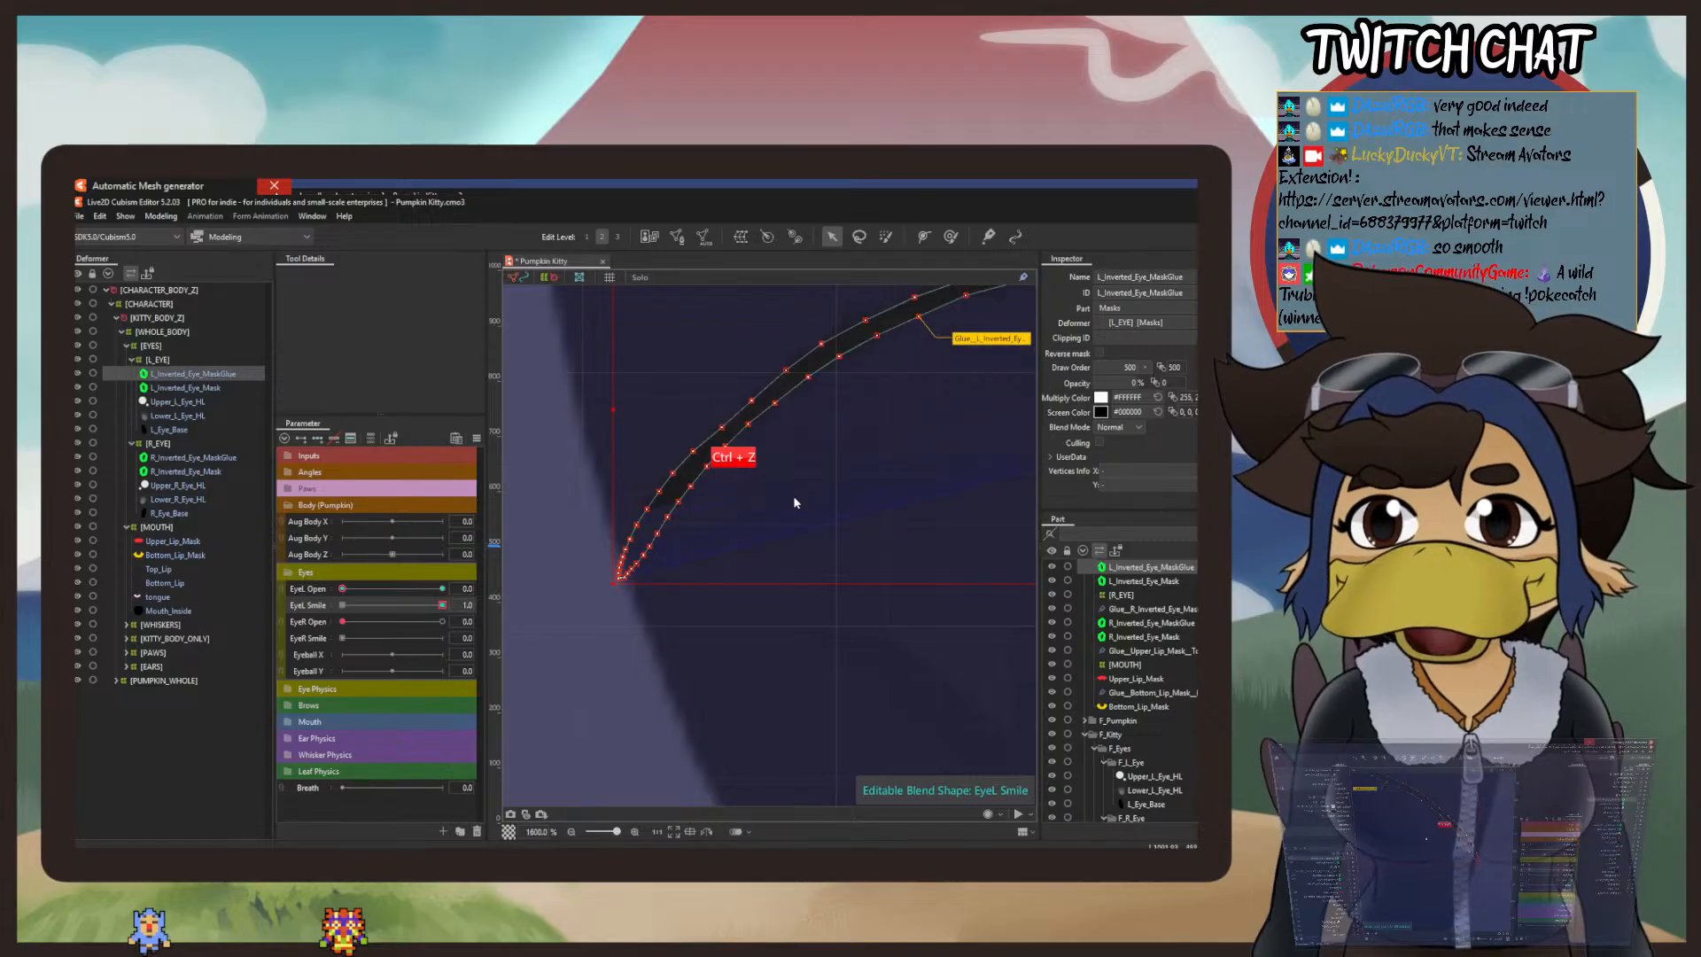
pyautogui.hotkey('ctrl', 'z')
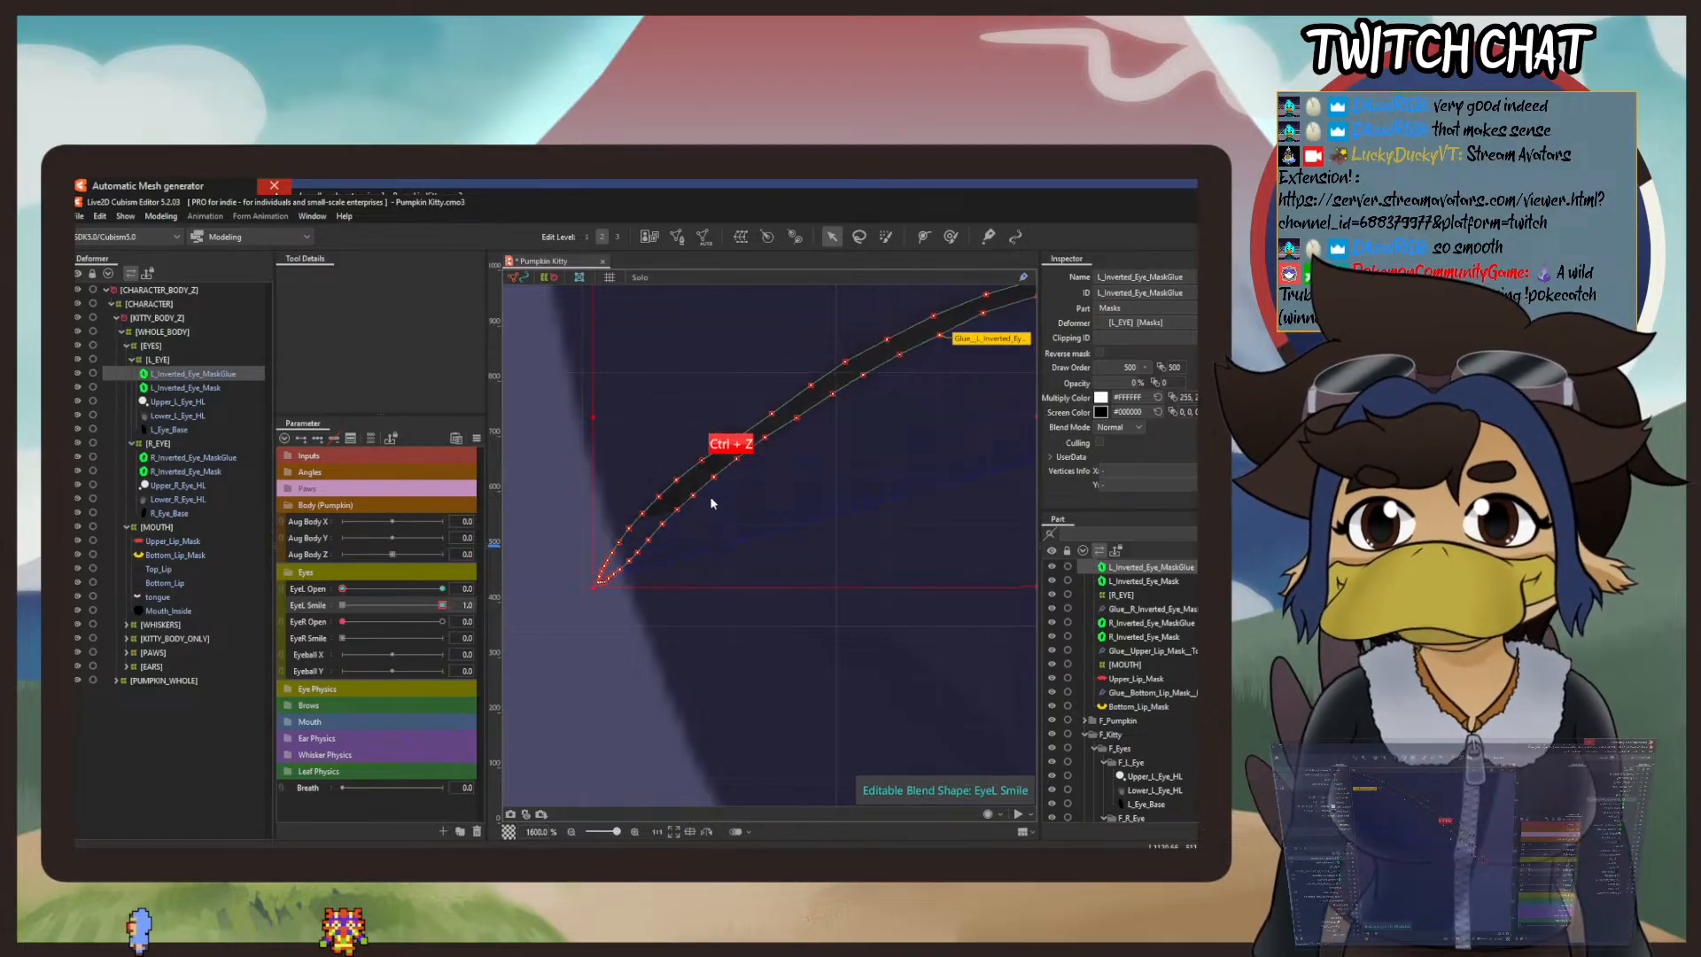
pyautogui.hotkey('ctrl', 'z')
pyautogui.hotkey('ctrl', 'z')
pyautogui.hotkey('ctrl', 'z')
pyautogui.hotkey('ctrl', 'z')
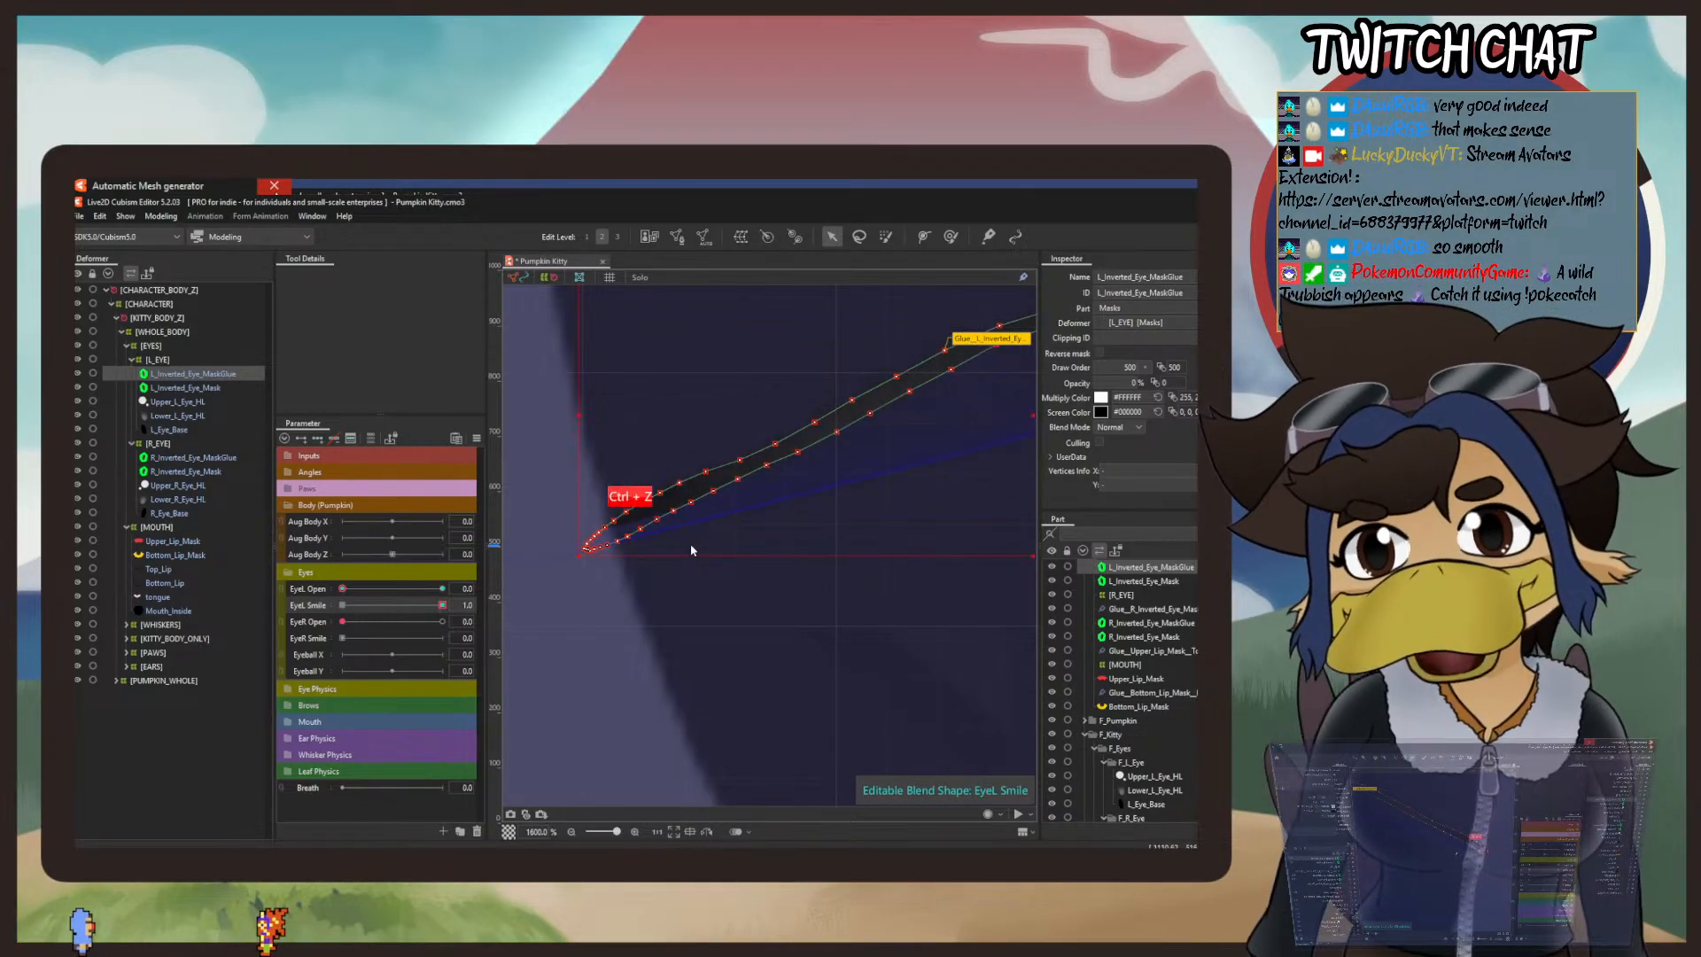
pyautogui.hotkey('ctrl', 'z')
pyautogui.hotkey('ctrl', 'z')
pyautogui.hotkey('ctrl', 'z')
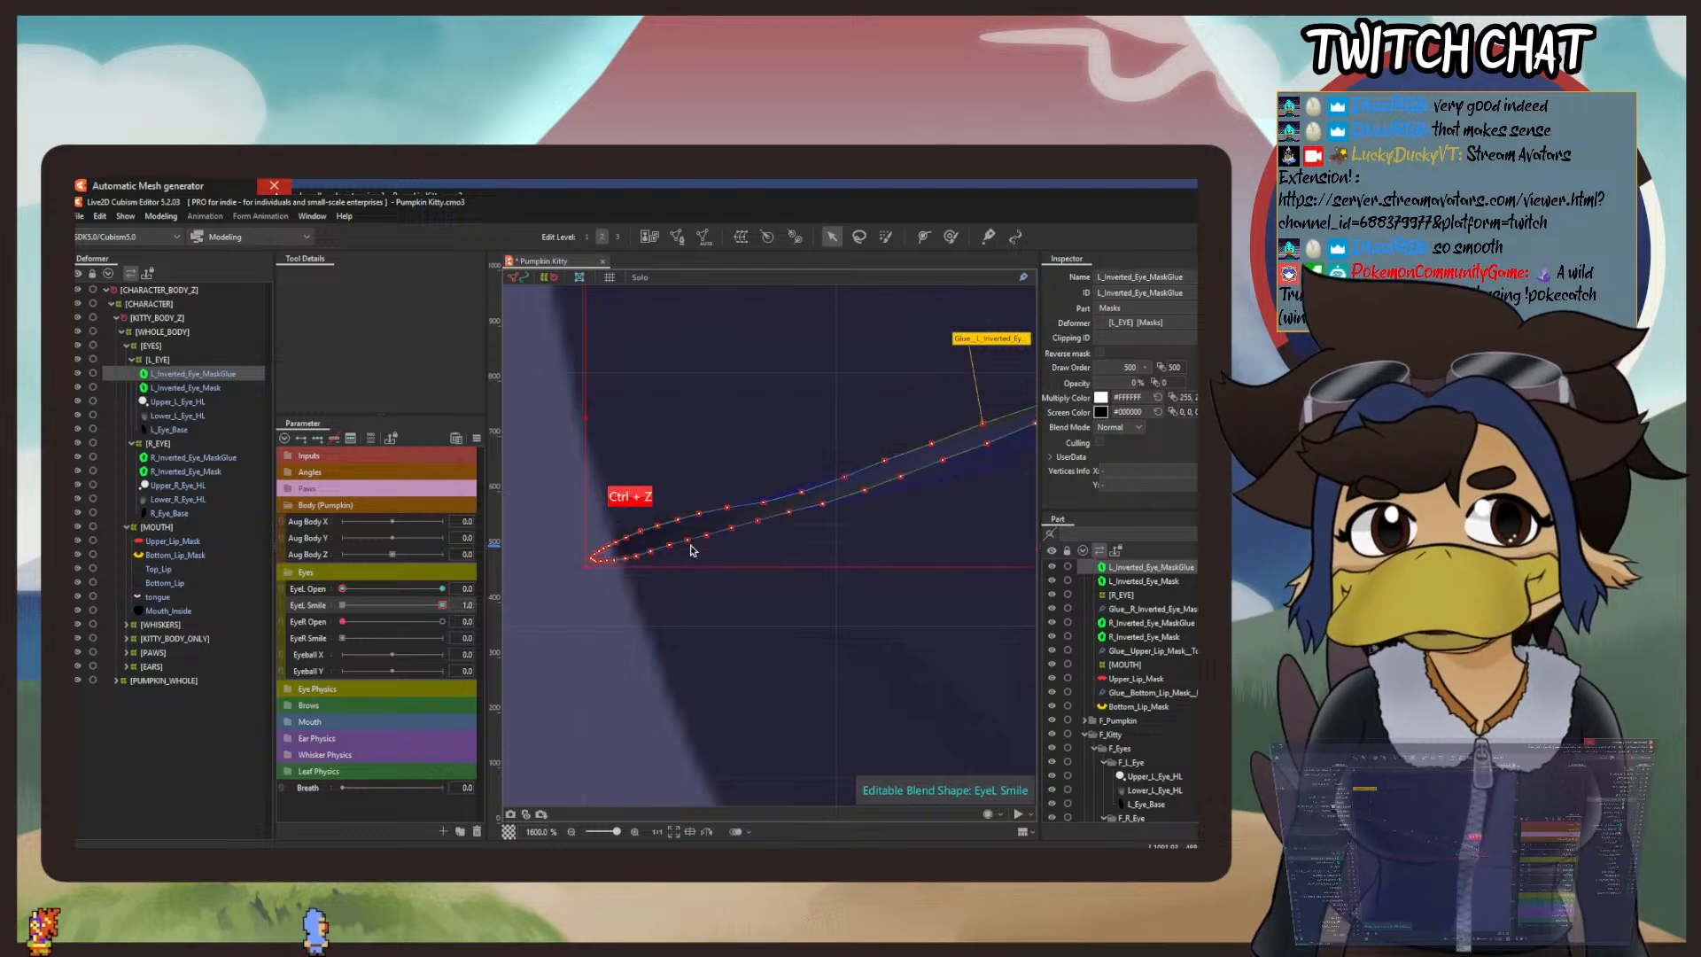
# Step: Try raising the left and right portions of the left smile mask line with the deform brush at 82% weight and 38.1 px
pyautogui.moveTo(847, 479); pyautogui.dragTo(617, 645)
pyautogui.scroll(-2, 580, 585)
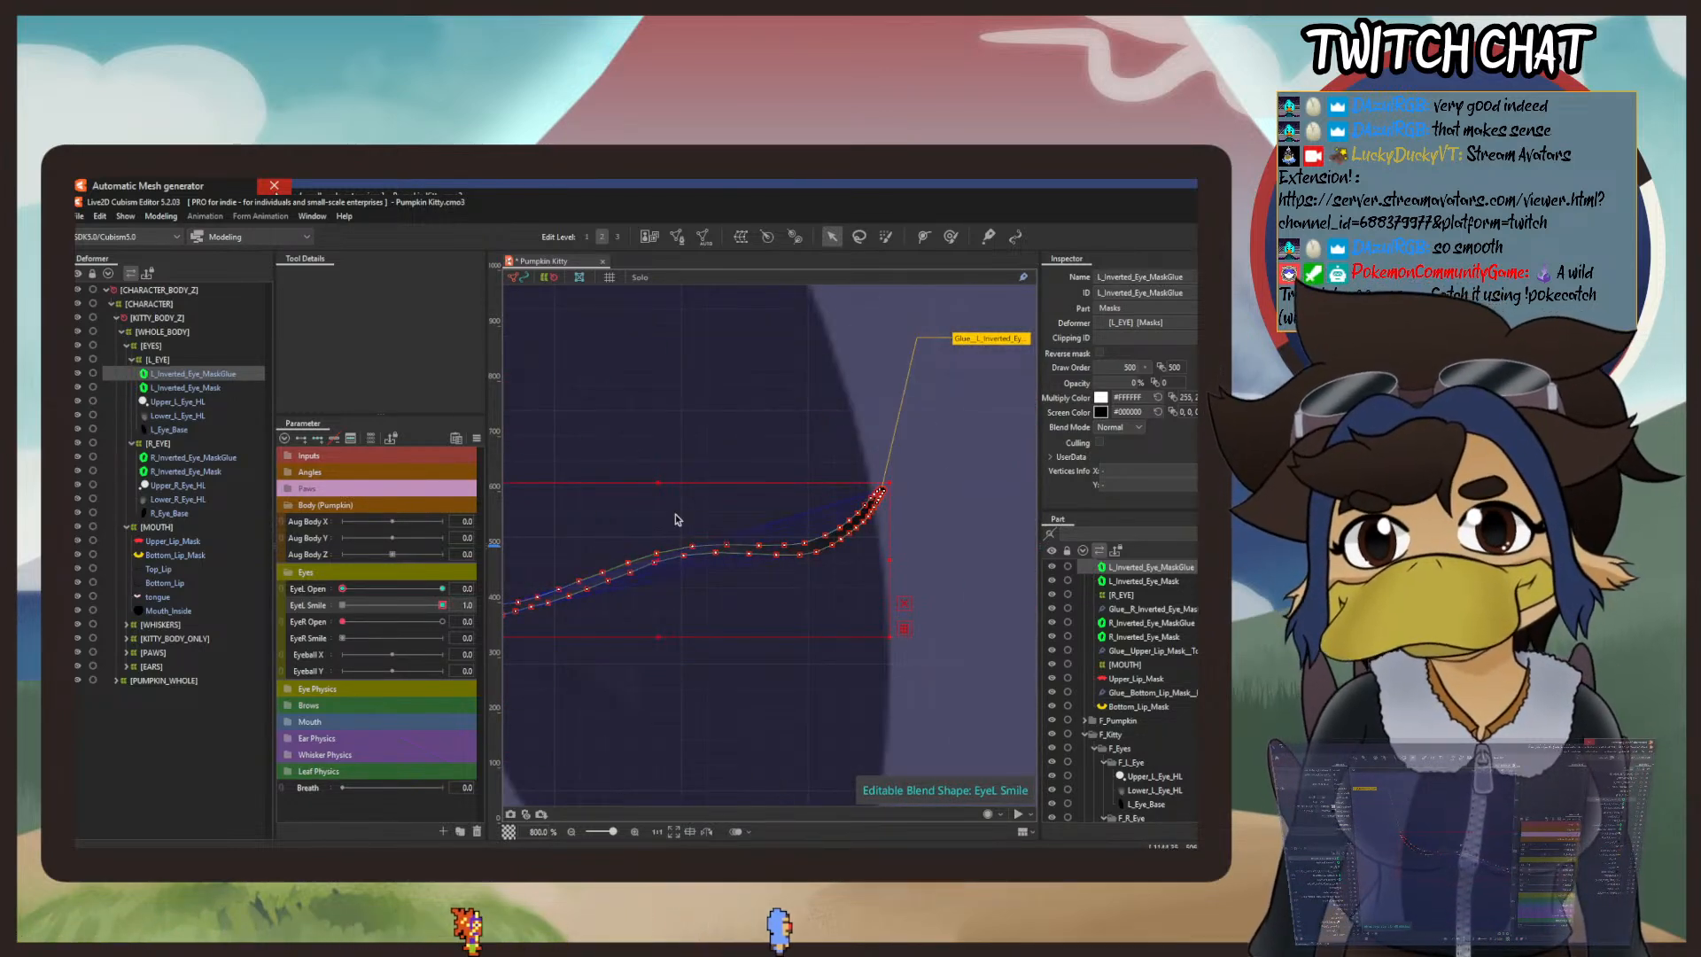
pyautogui.click(949, 237)
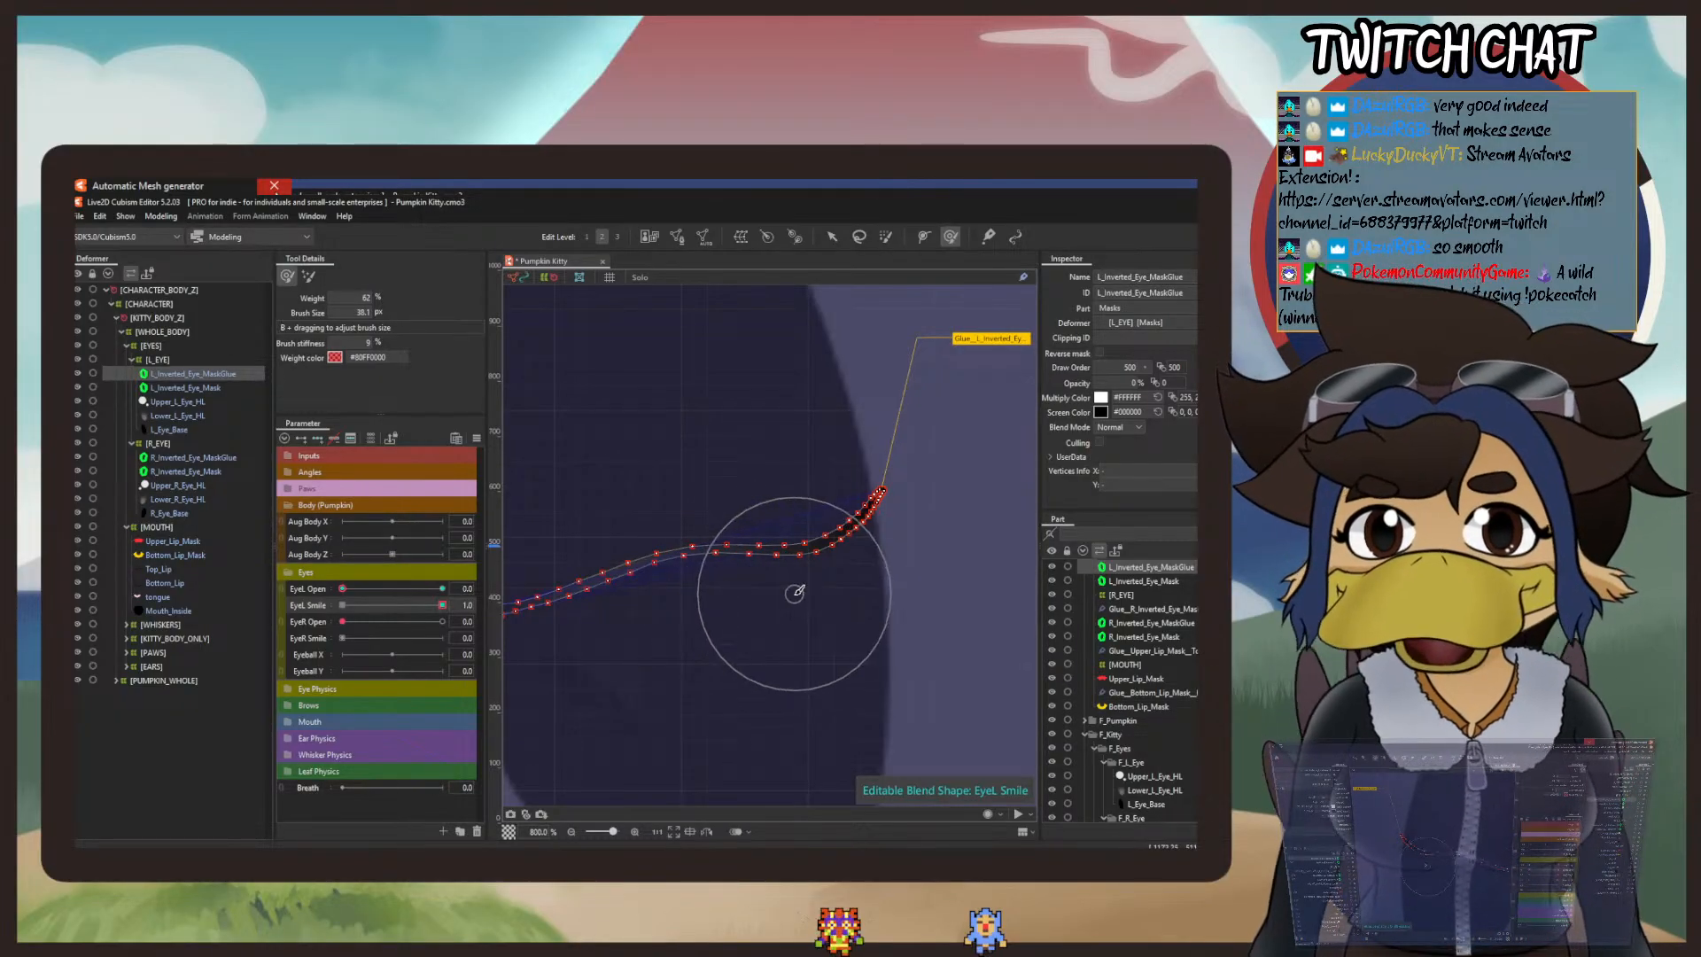
pyautogui.moveTo(709, 579); pyautogui.dragTo(920, 526)
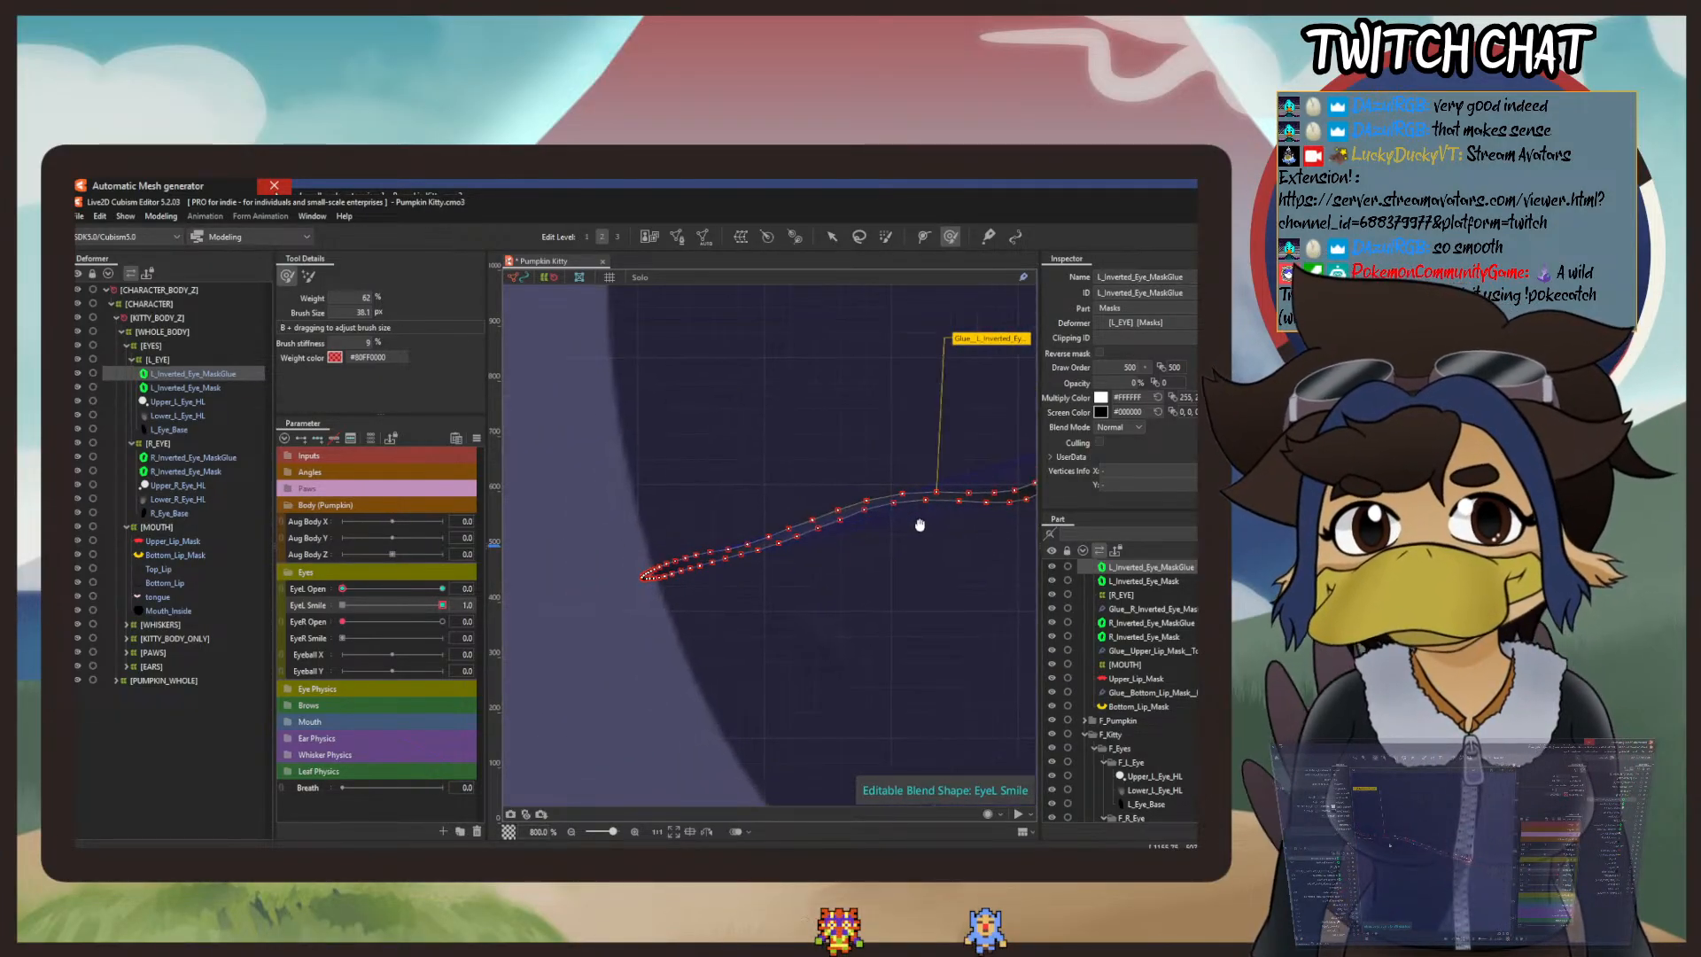
pyautogui.moveTo(785, 607); pyautogui.dragTo(769, 575)
pyautogui.moveTo(751, 530); pyautogui.dragTo(764, 555)
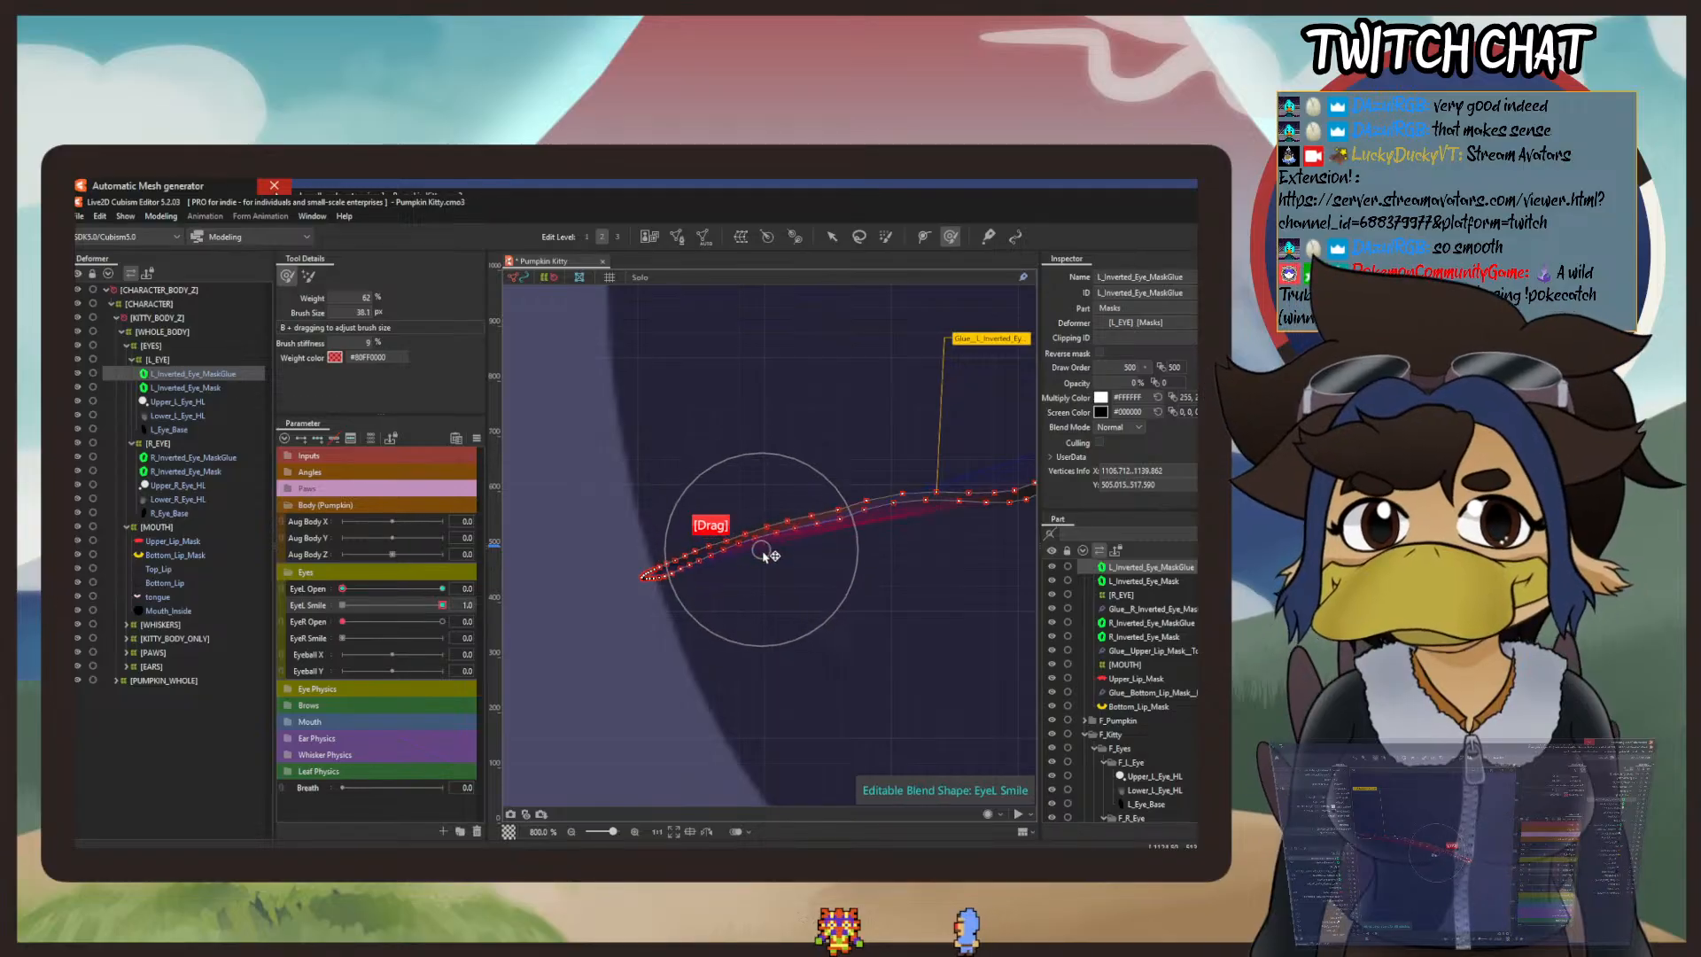
pyautogui.moveTo(913, 557); pyautogui.dragTo(684, 678)
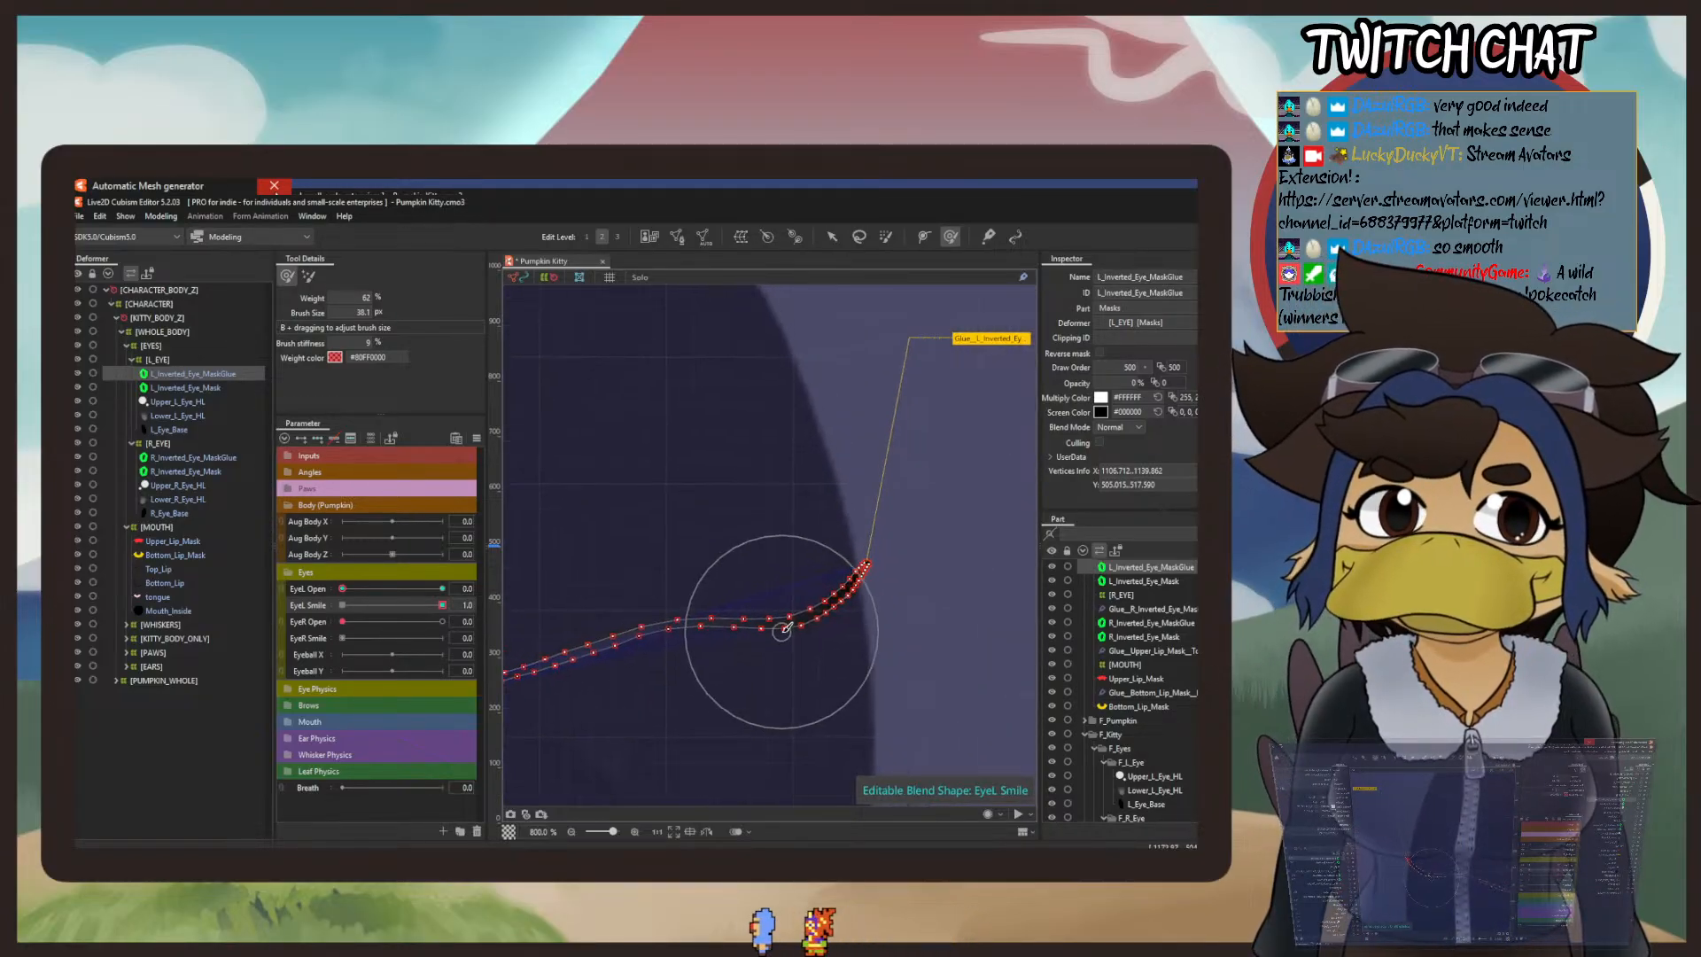
pyautogui.moveTo(779, 630); pyautogui.dragTo(750, 590)
# Step: Undo the recent deform-brush strokes on the left eye's smile mask line and look over its whole length
pyautogui.scroll(5, 796, 602)
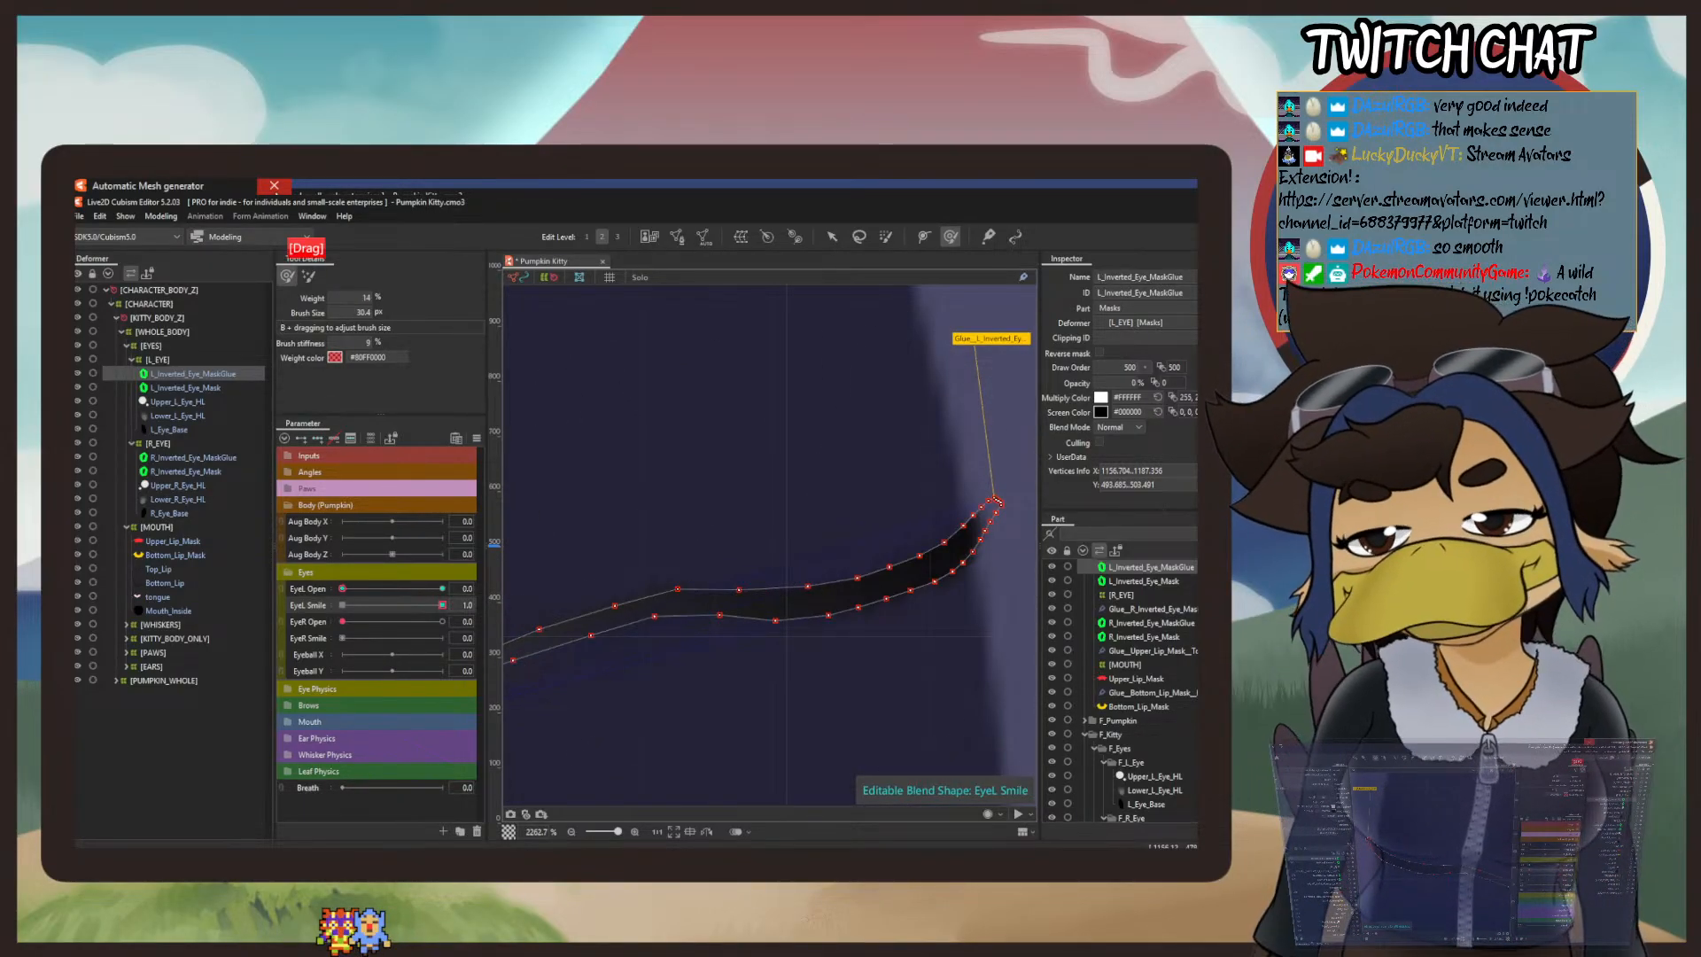
pyautogui.scroll(-3, 833, 511)
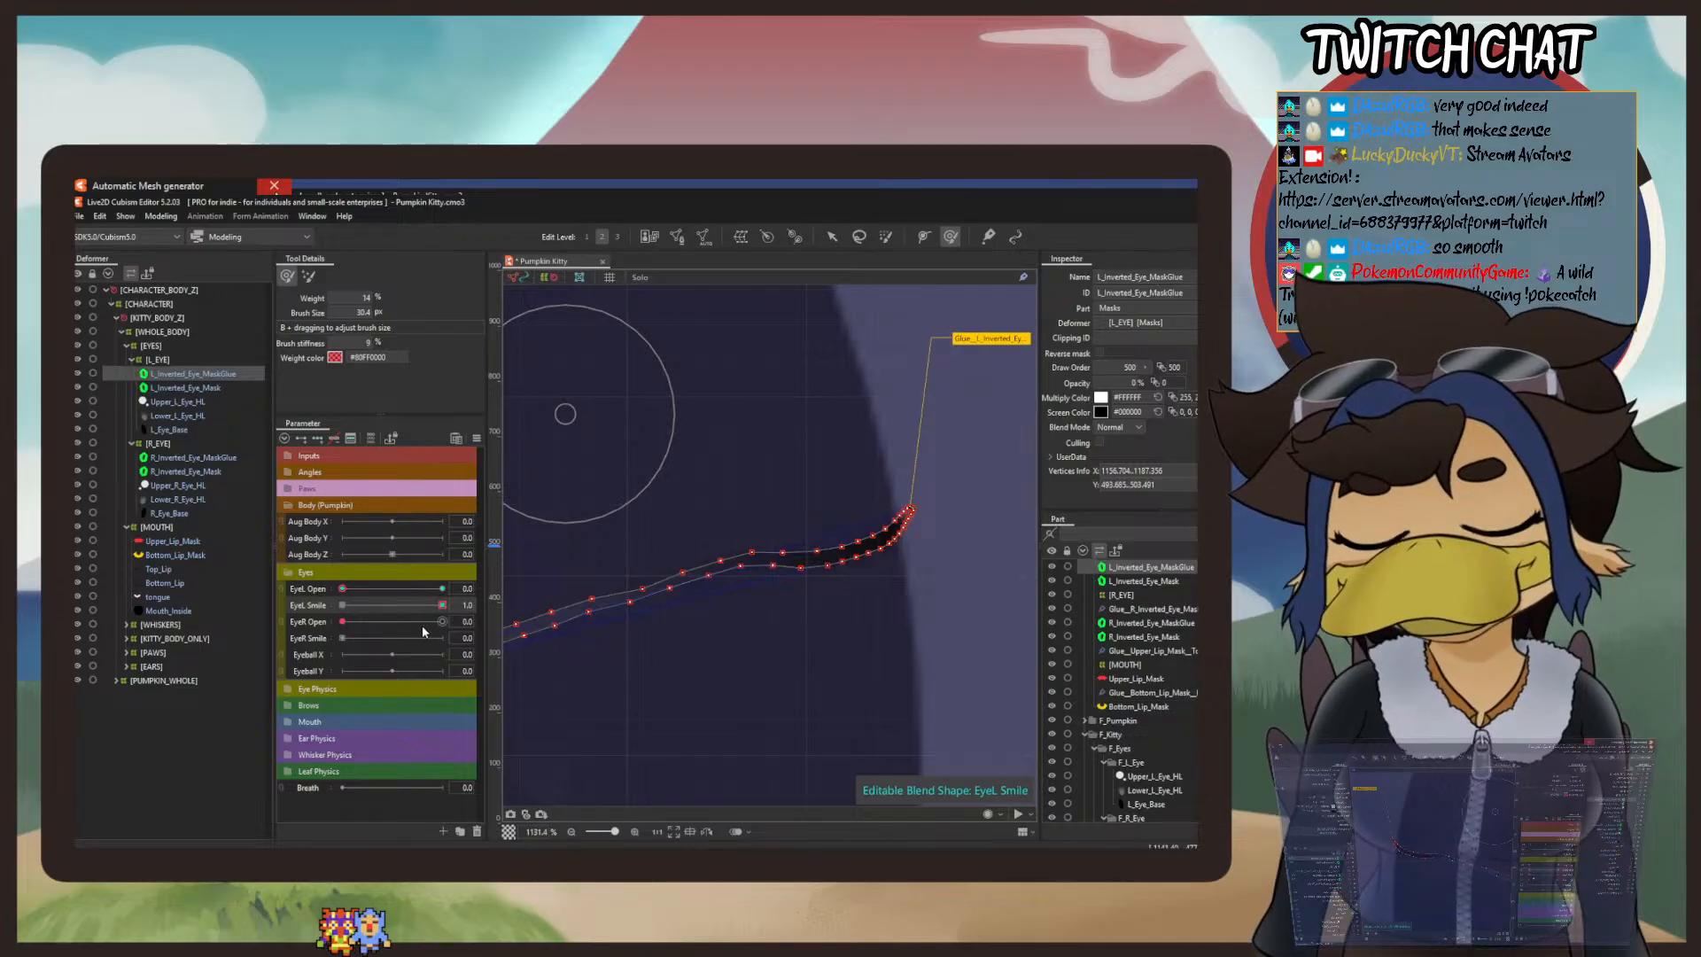
pyautogui.hotkey('ctrl', 'z')
pyautogui.hotkey('ctrl', 'z')
pyautogui.hotkey('ctrl', 'z')
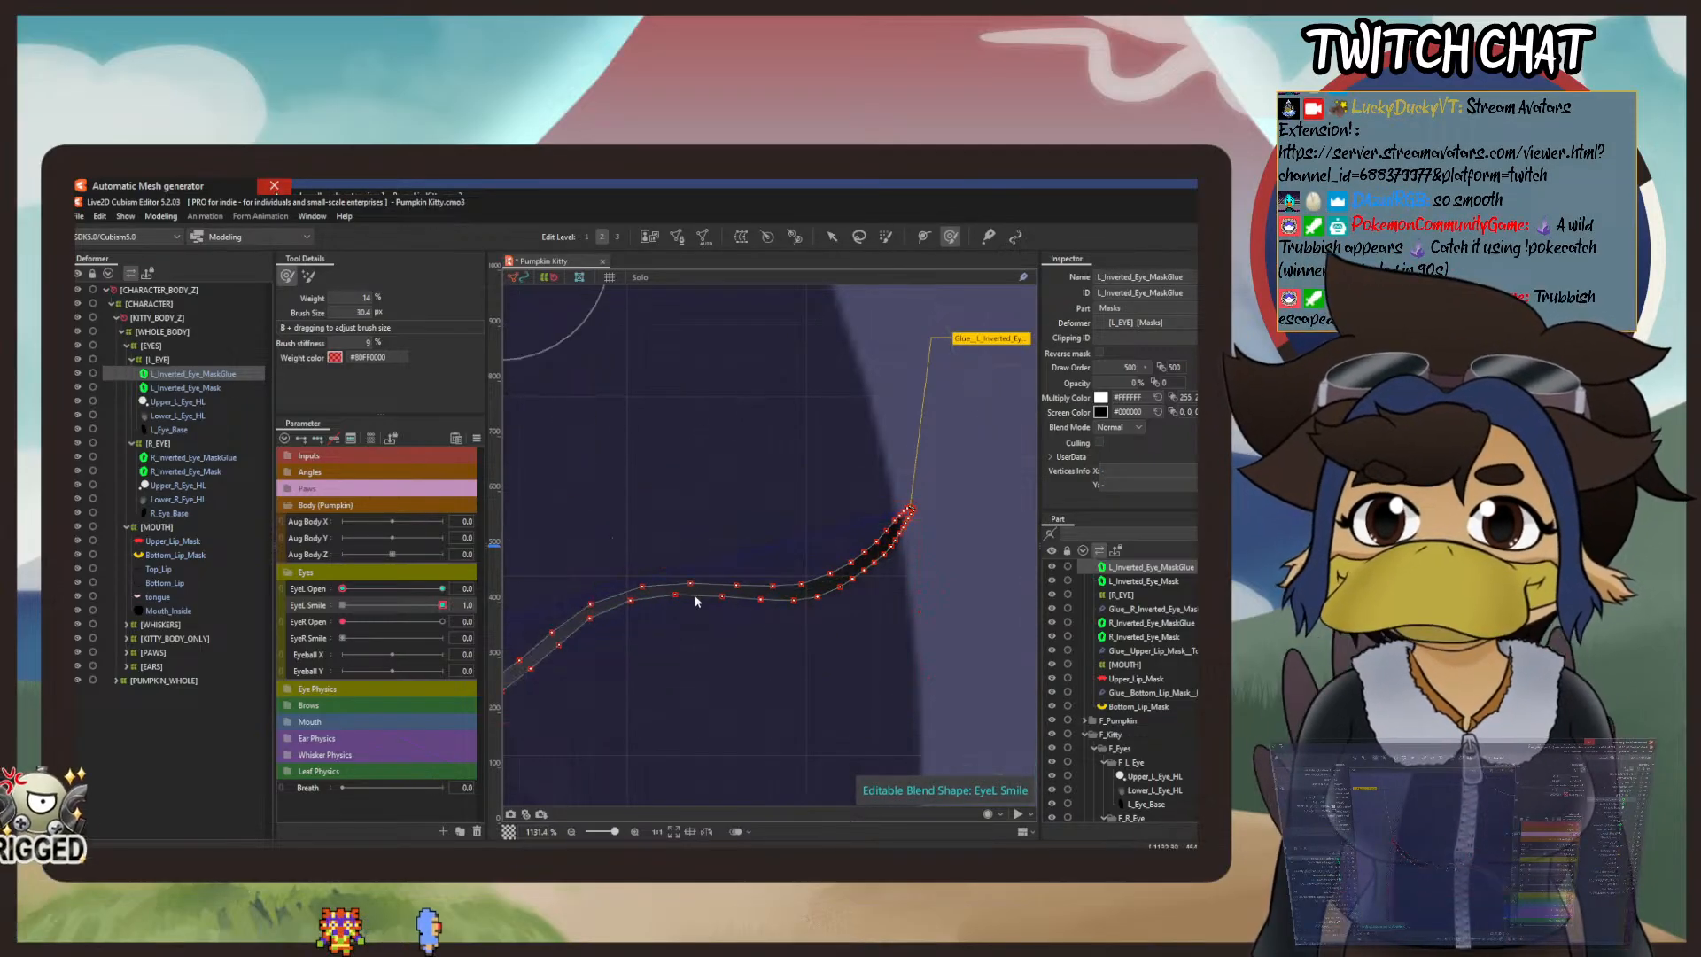
pyautogui.moveTo(794, 572); pyautogui.dragTo(1055, 507)
pyautogui.scroll(-1, 984, 521)
pyautogui.moveTo(922, 527); pyautogui.dragTo(795, 604)
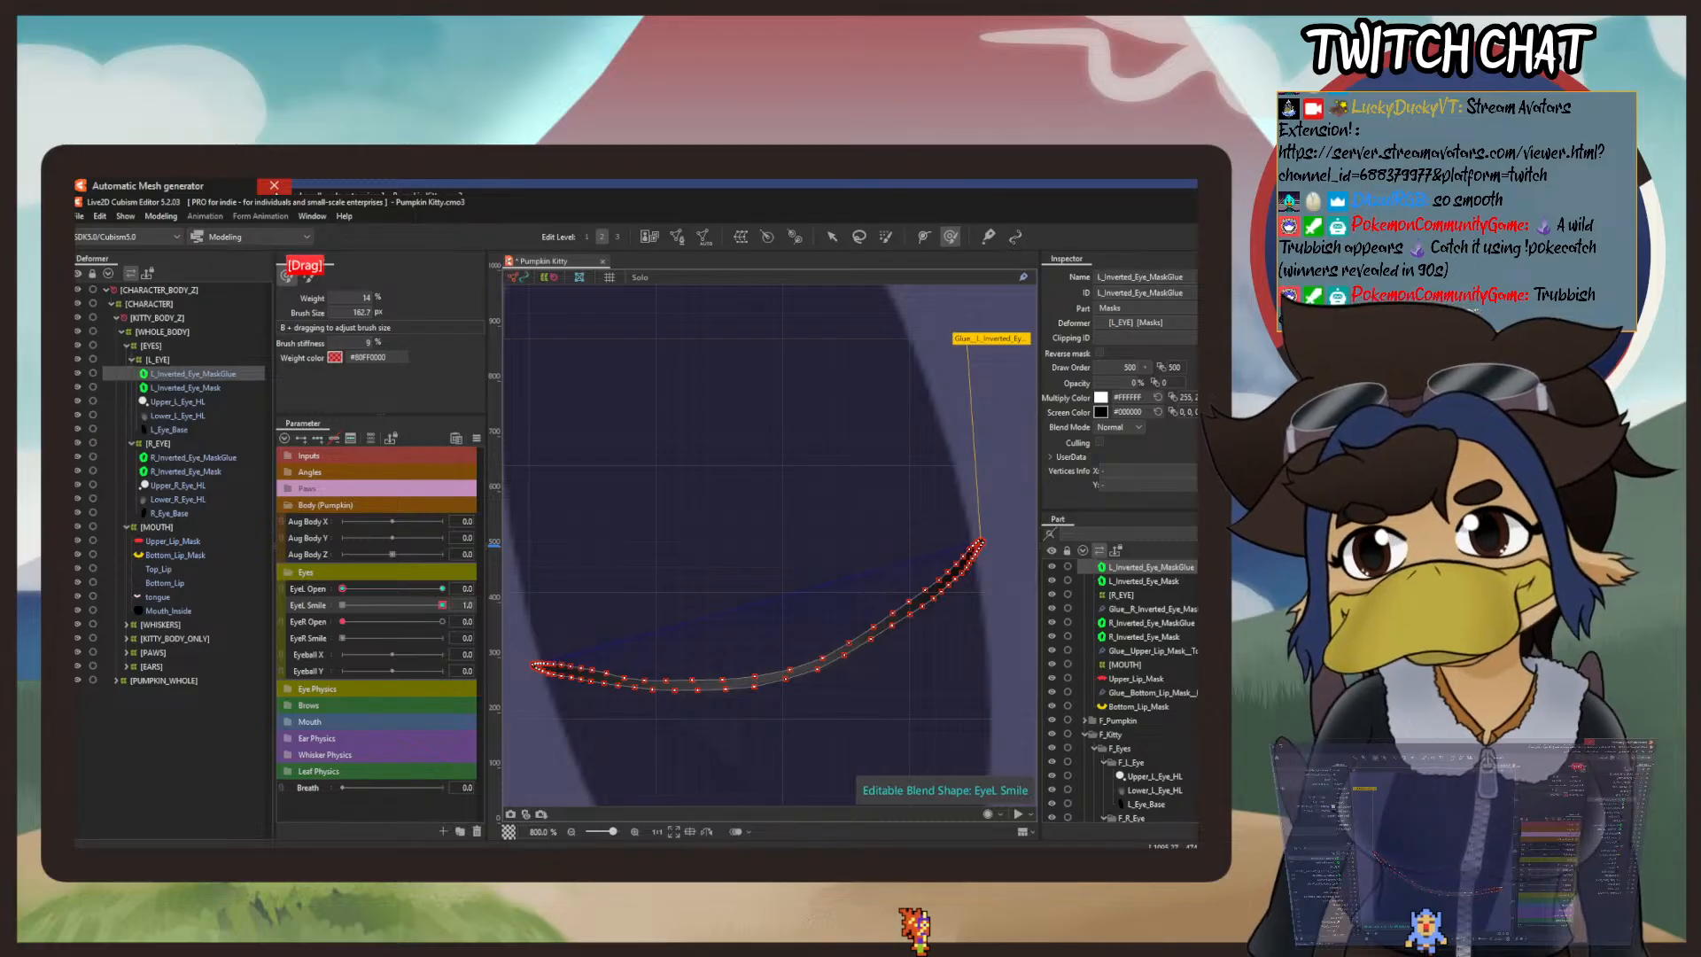
pyautogui.scroll(-2, 706, 551)
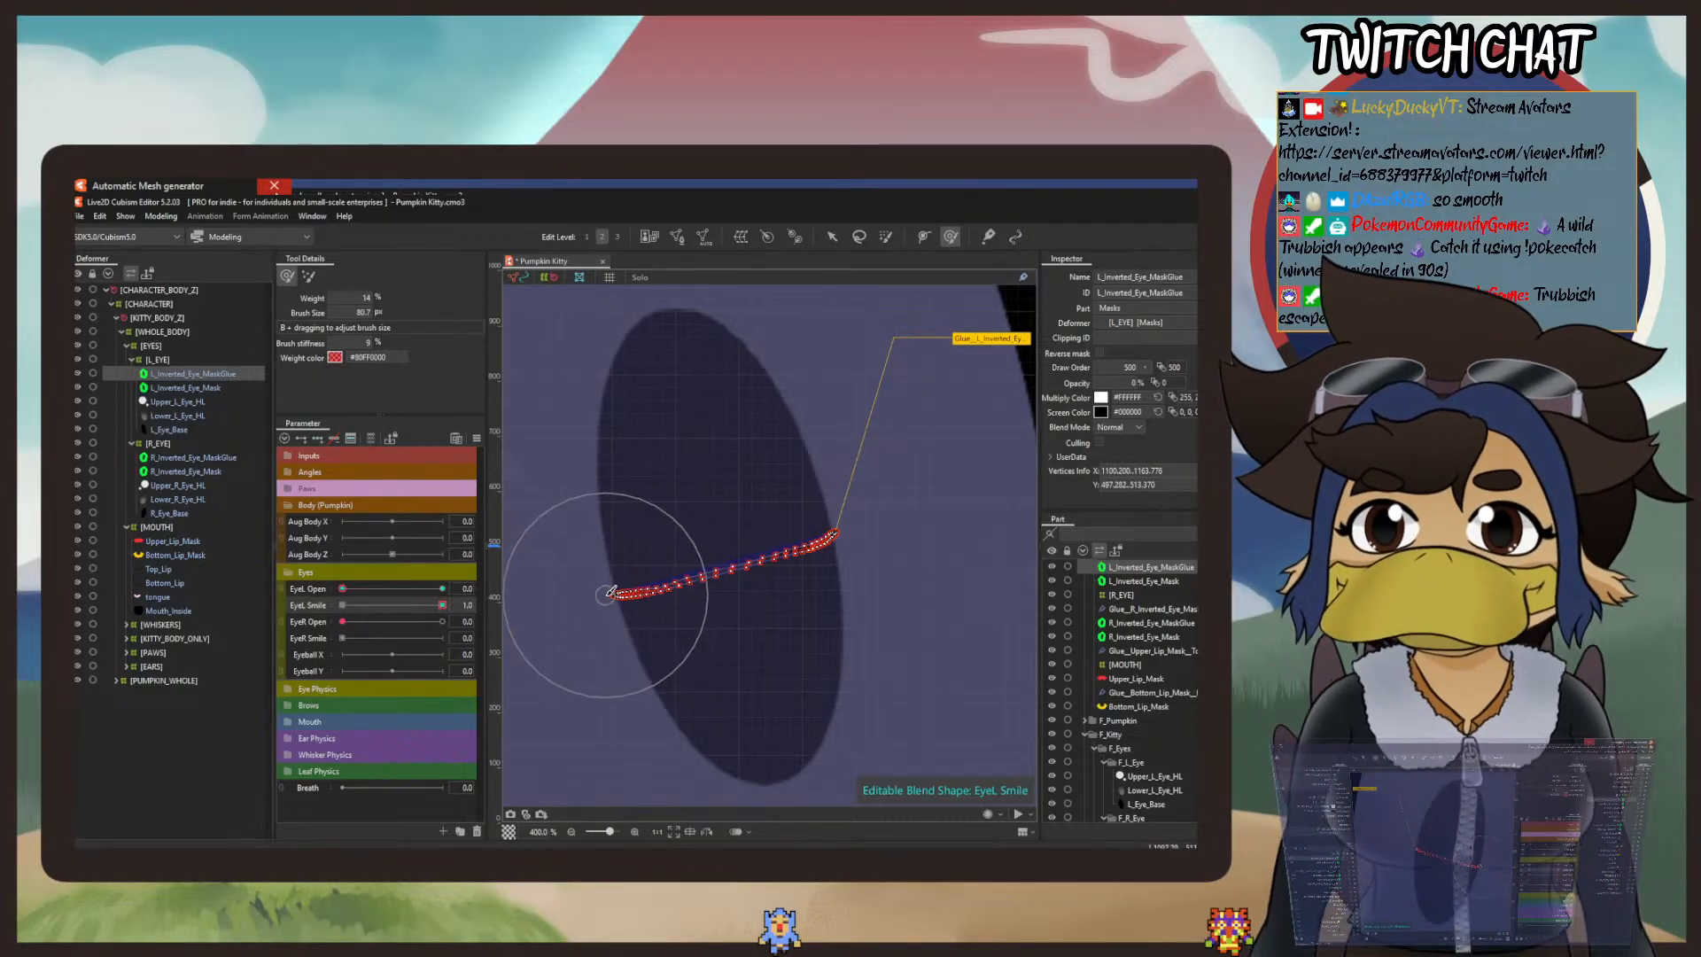
# Step: Nudge both ends of the left smile mask line into place with the deform brush at 14% weight and 80.7 px
pyautogui.scroll(3, 610, 592)
pyautogui.moveTo(618, 581)
pyautogui.mouseDown()
pyautogui.moveTo(585, 613)
pyautogui.moveTo(588, 652)
pyautogui.mouseUp()
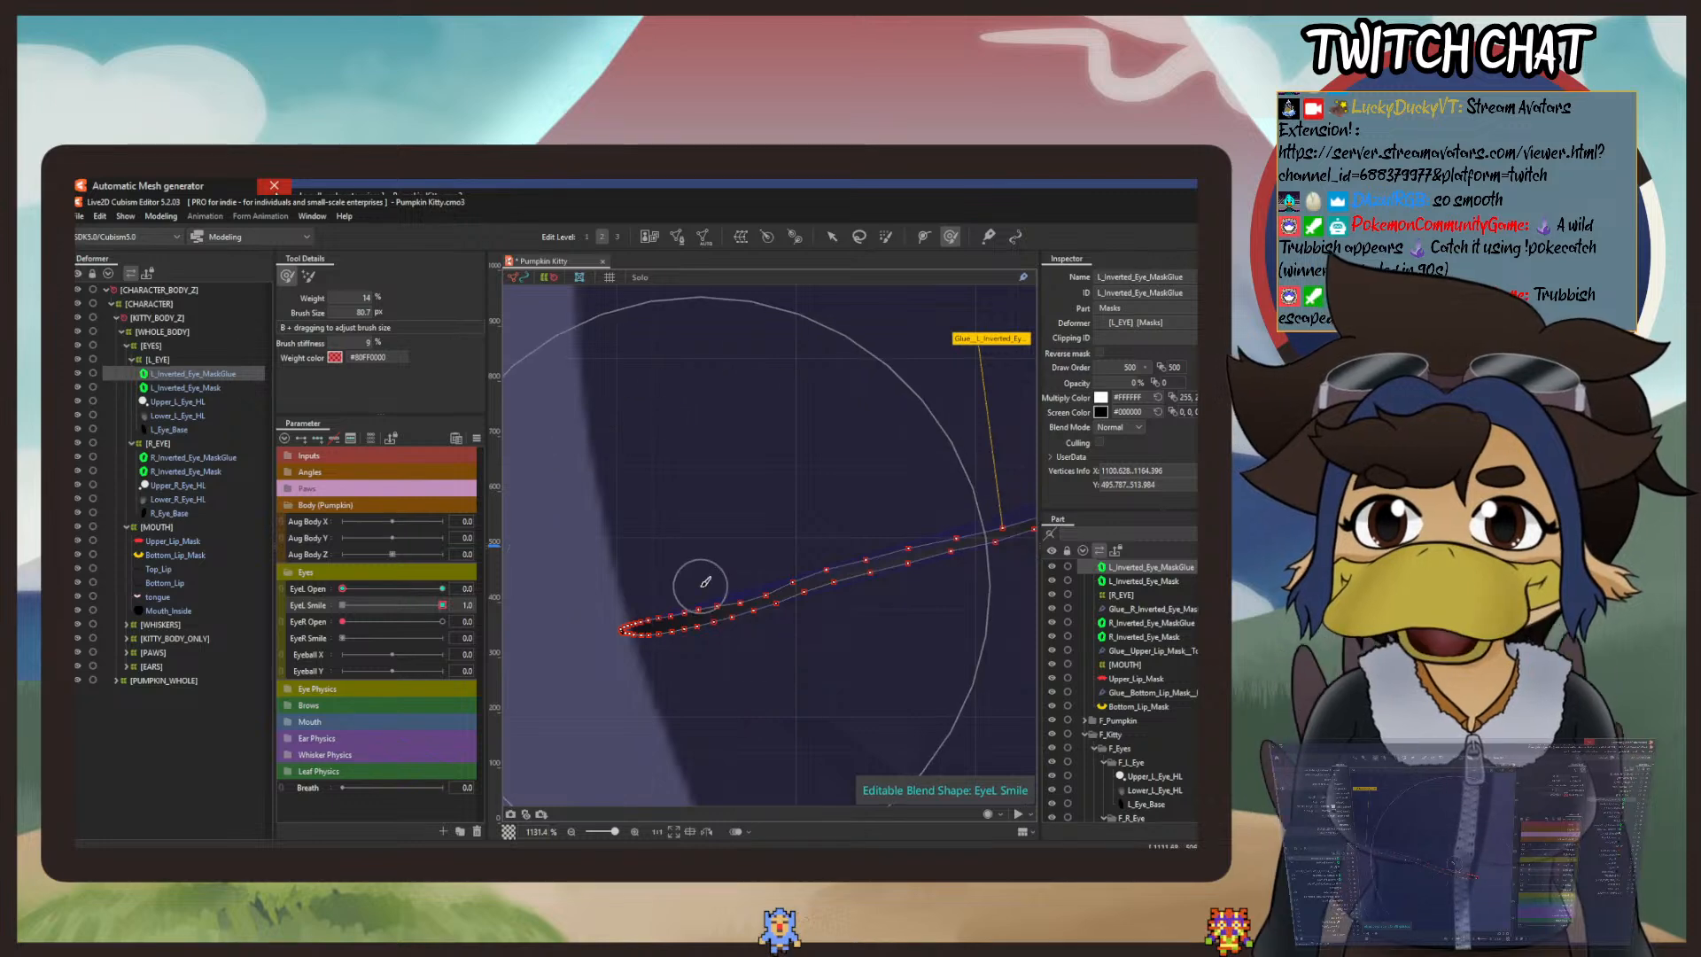
pyautogui.moveTo(705, 579); pyautogui.dragTo(627, 494)
pyautogui.scroll(-2, 611, 503)
pyautogui.moveTo(815, 494); pyautogui.dragTo(736, 603)
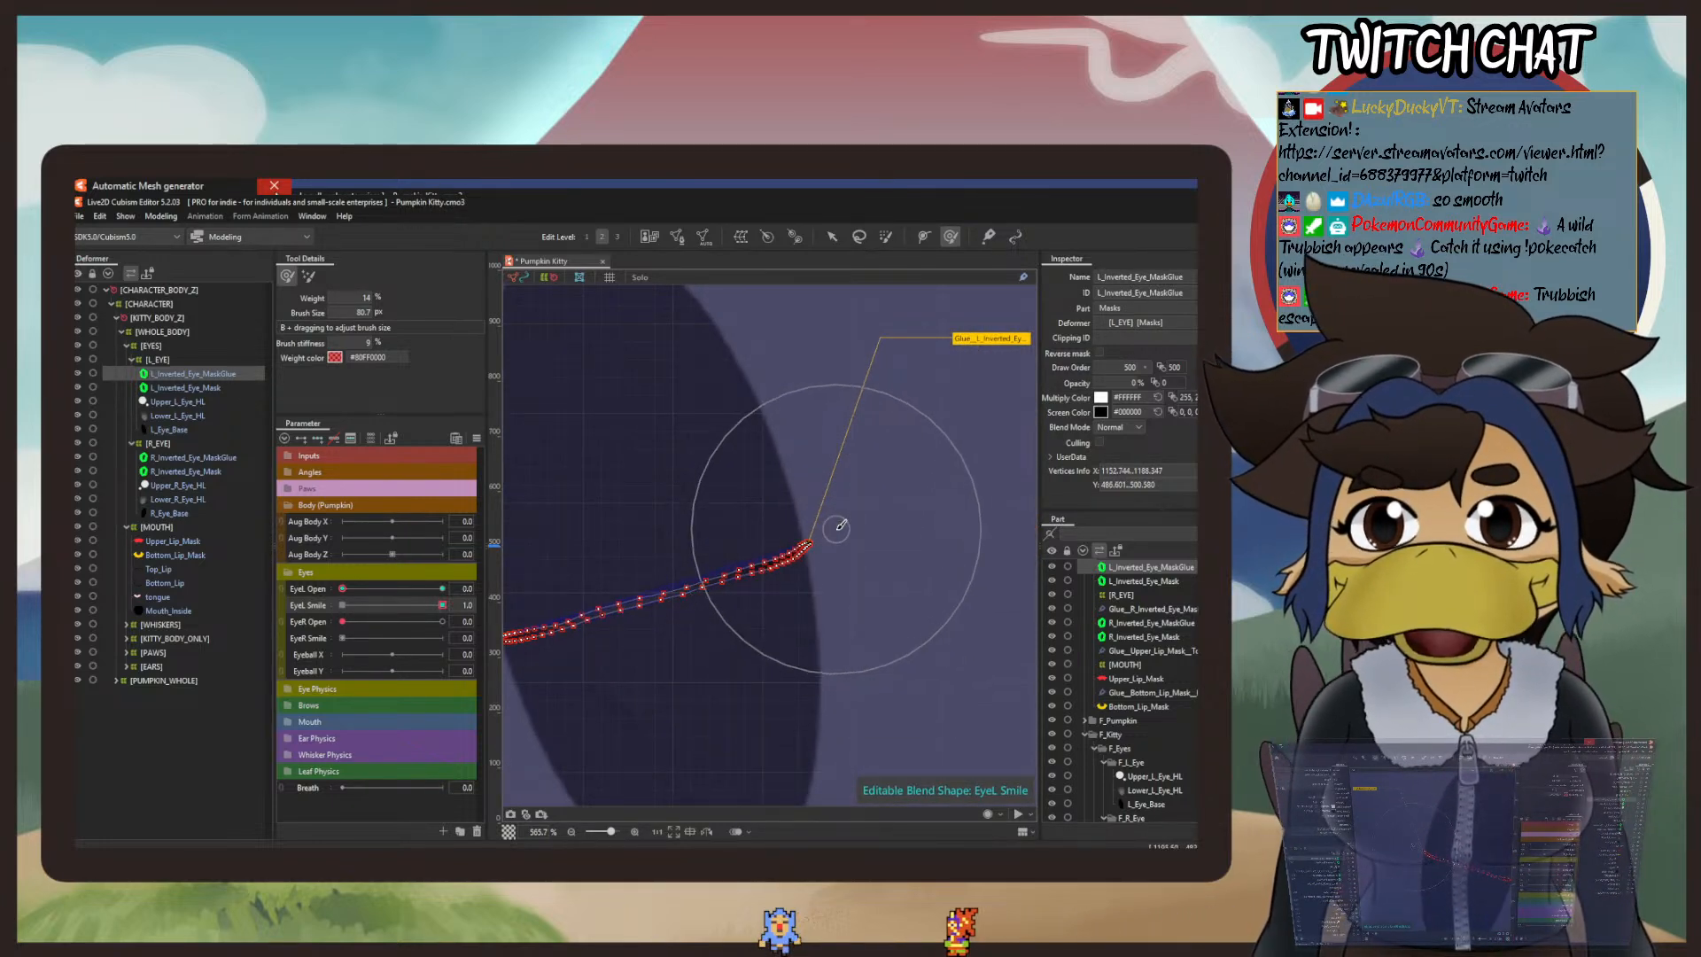
pyautogui.moveTo(813, 637); pyautogui.dragTo(790, 594)
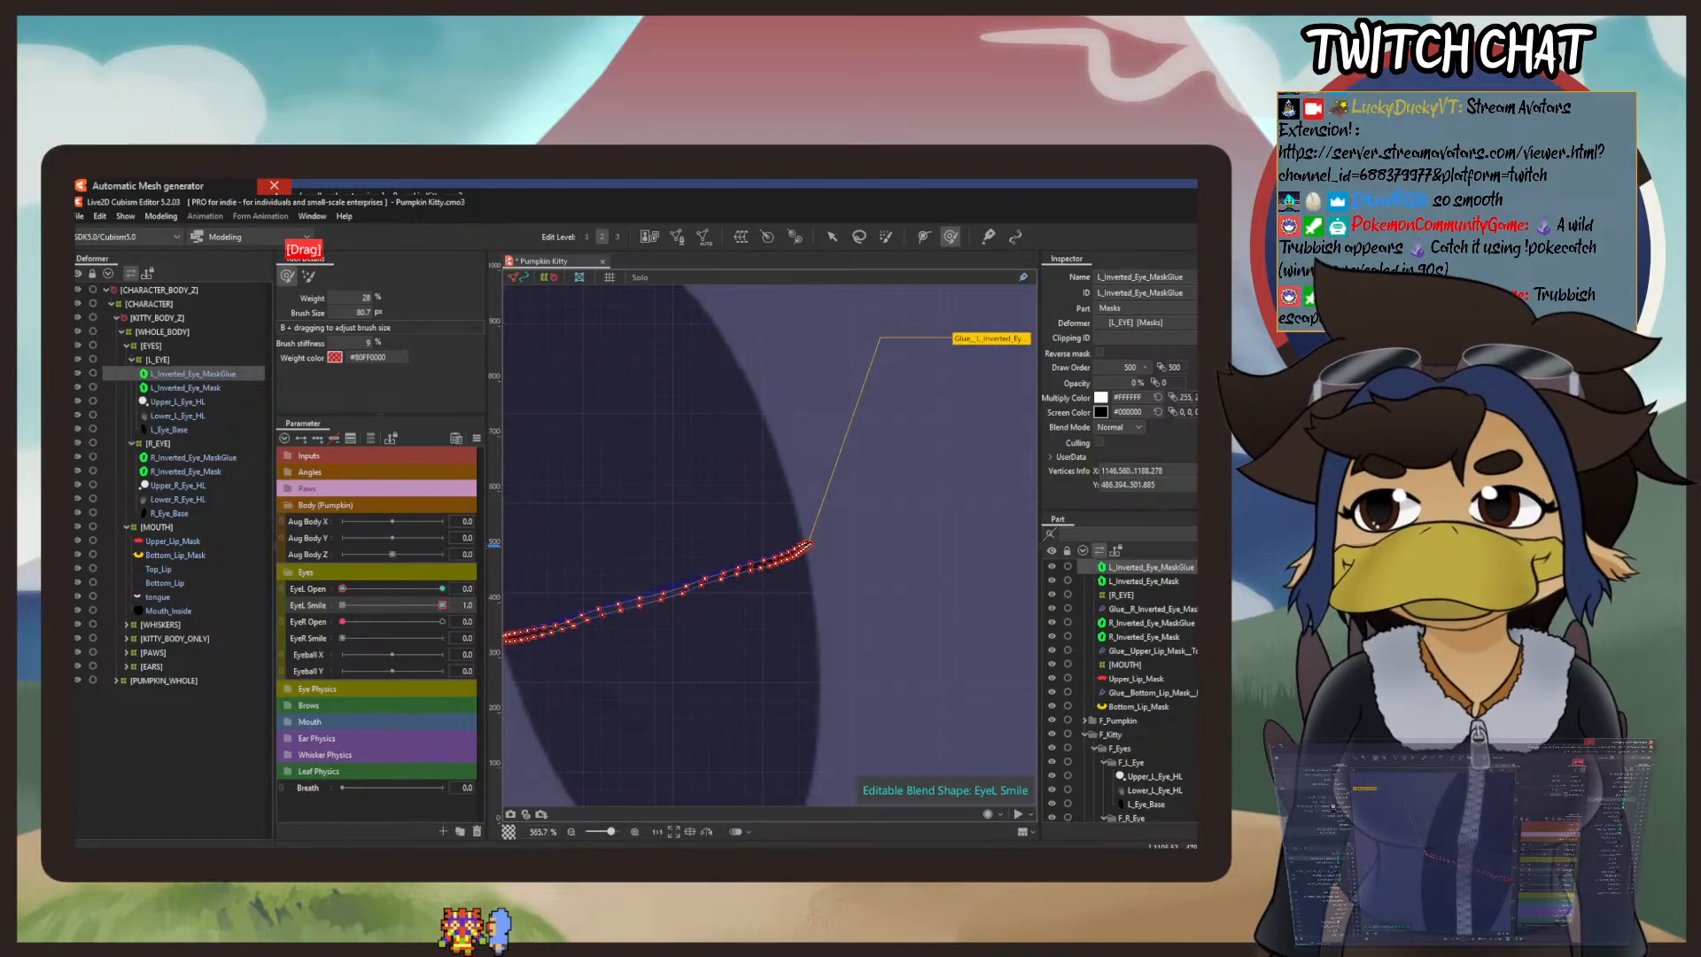
# Step: Set the deform brush weight to 30% and lift the middle of the smile mask line, adjusting its left end
pyautogui.moveTo(686, 547); pyautogui.dragTo(792, 494)
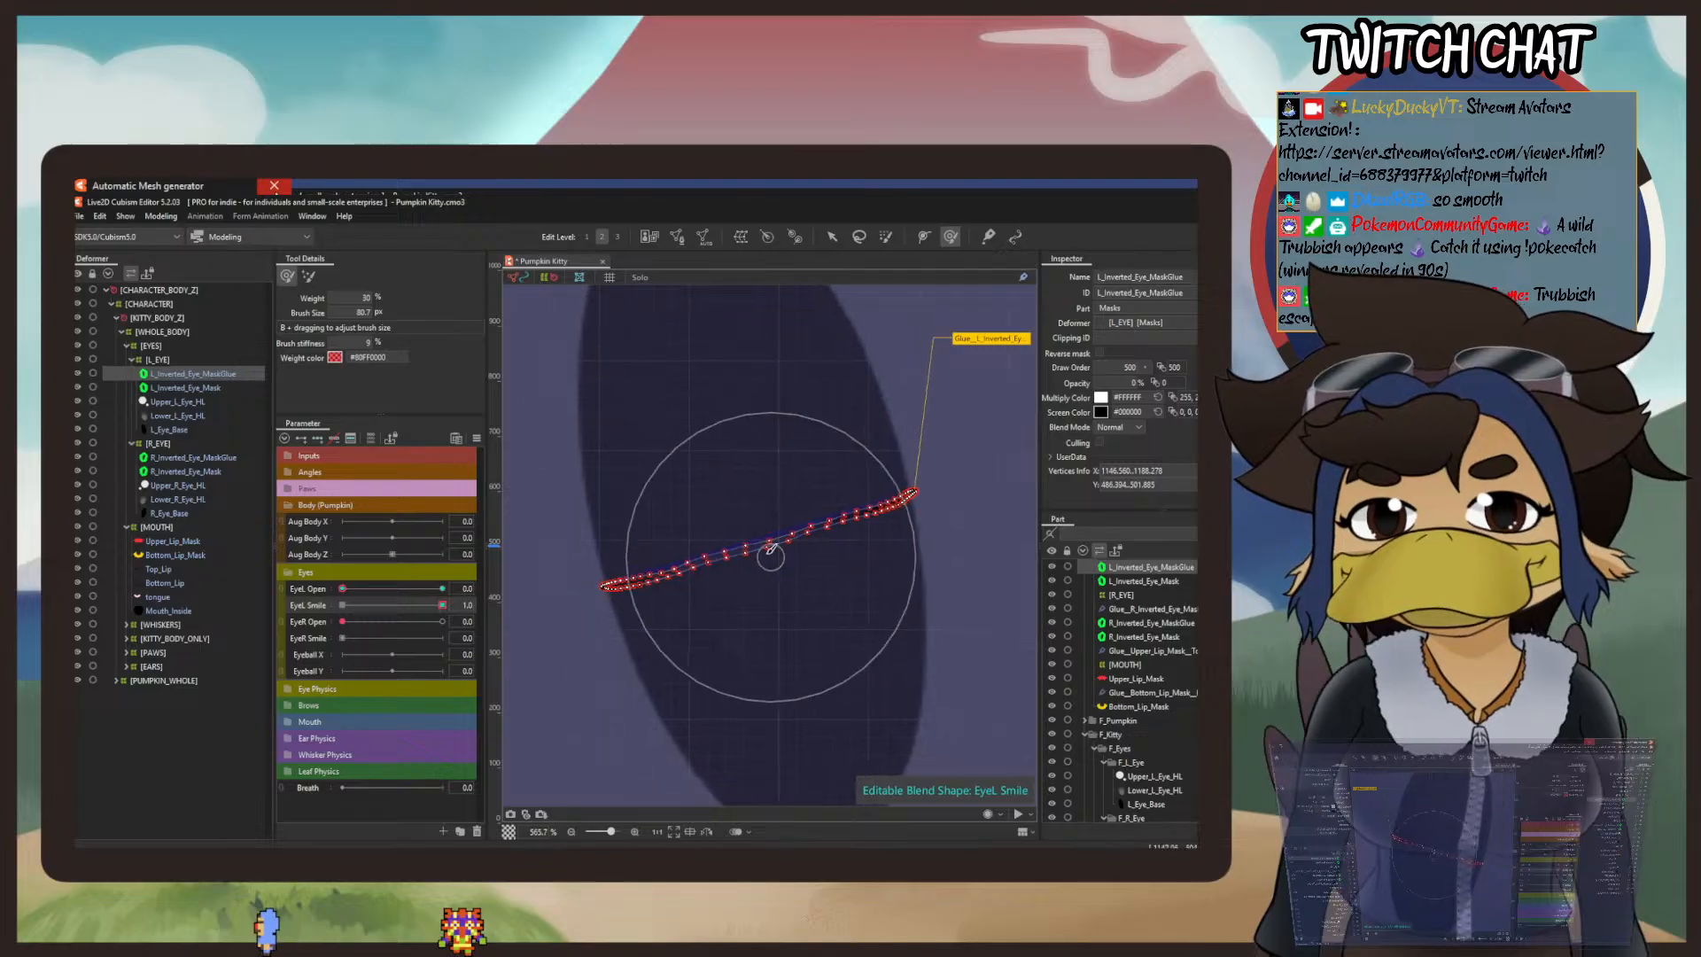
pyautogui.moveTo(751, 551); pyautogui.dragTo(751, 537)
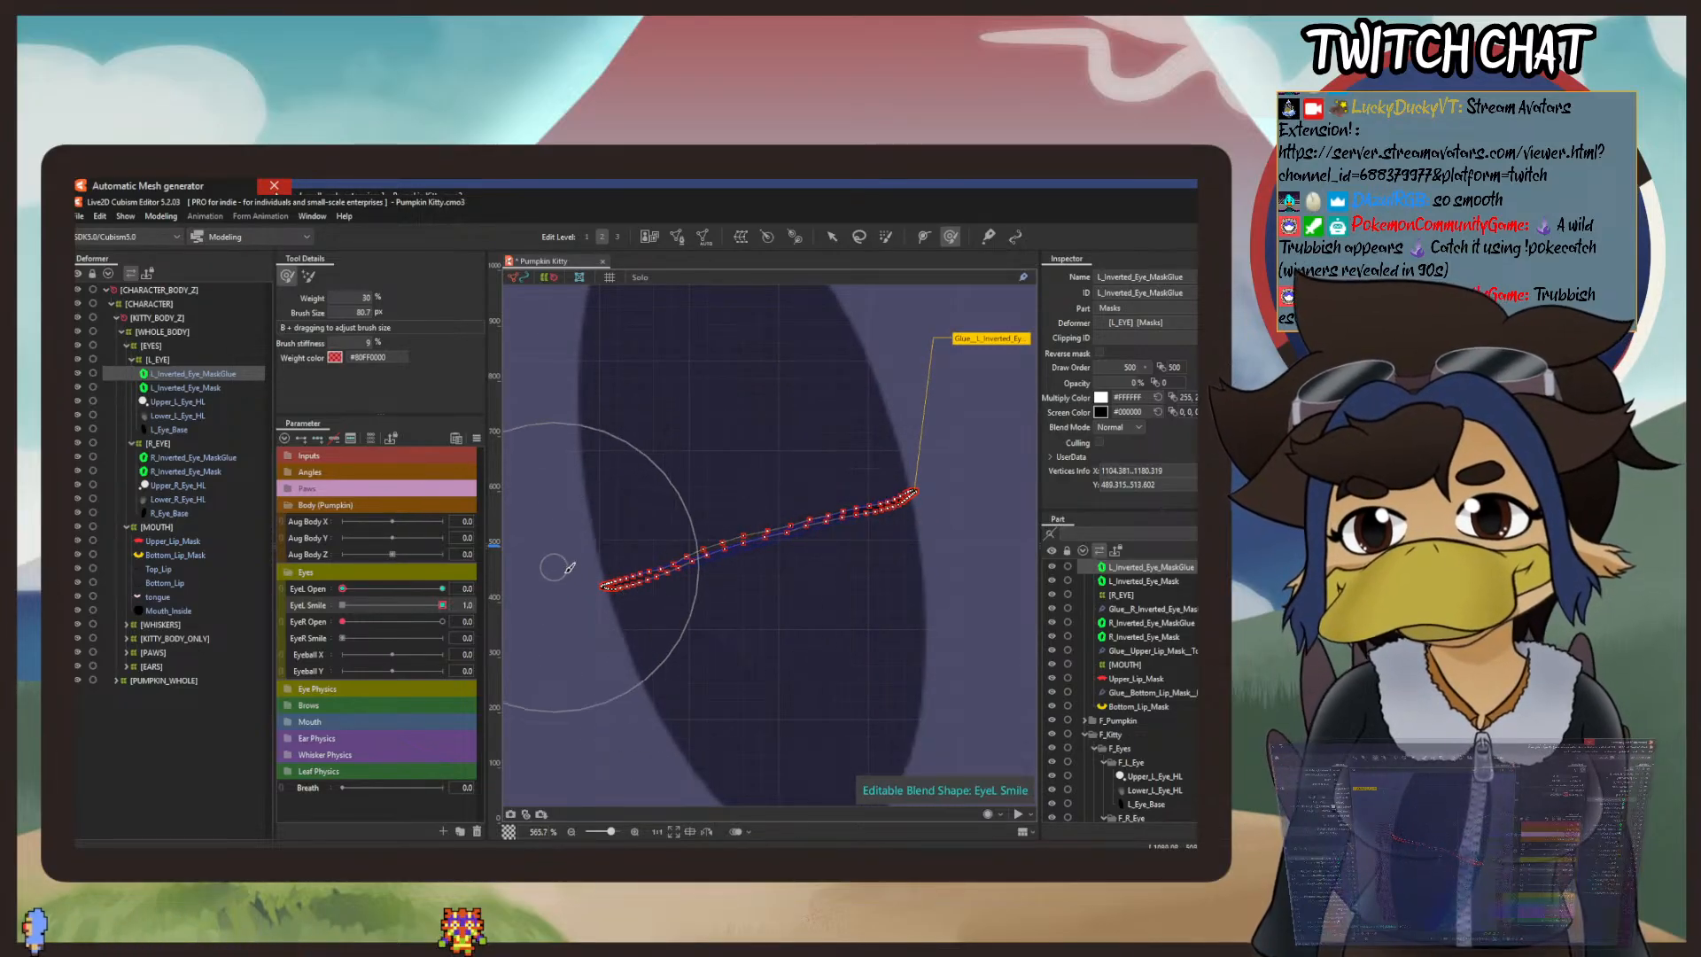
pyautogui.moveTo(720, 702); pyautogui.dragTo(808, 657)
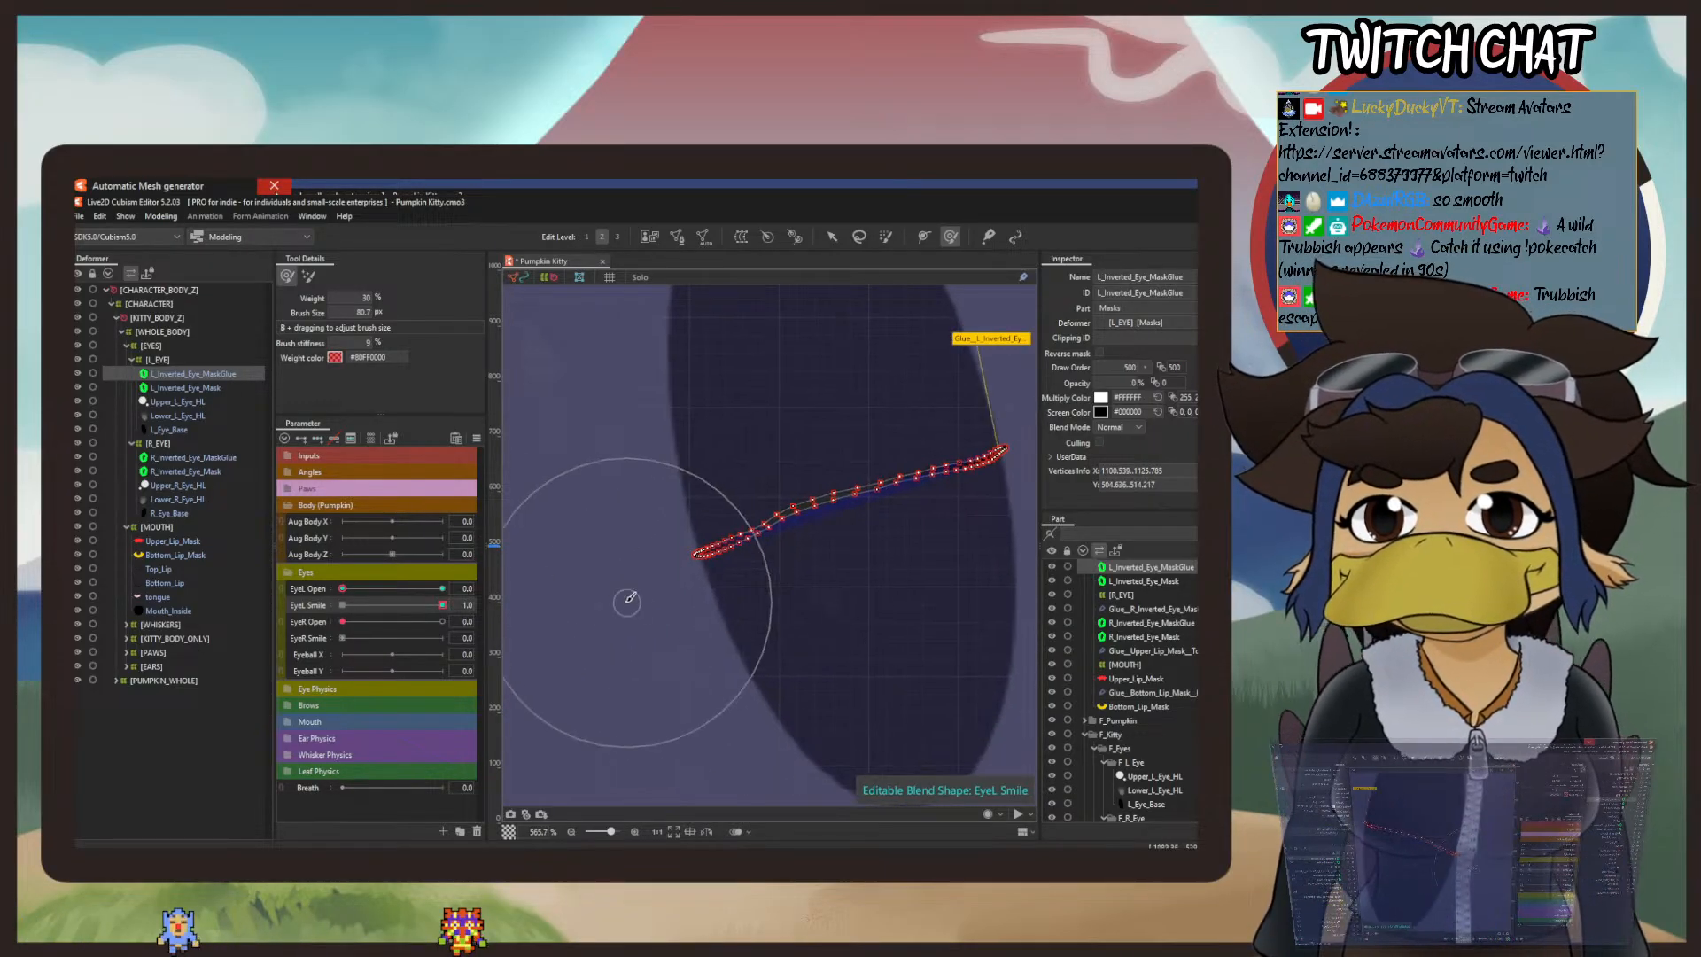
pyautogui.moveTo(609, 605); pyautogui.dragTo(636, 673)
# Step: Try lifting the left tip of the smile mask line up close with the deform brush, and undo the stroke
pyautogui.scroll(5, 676, 599)
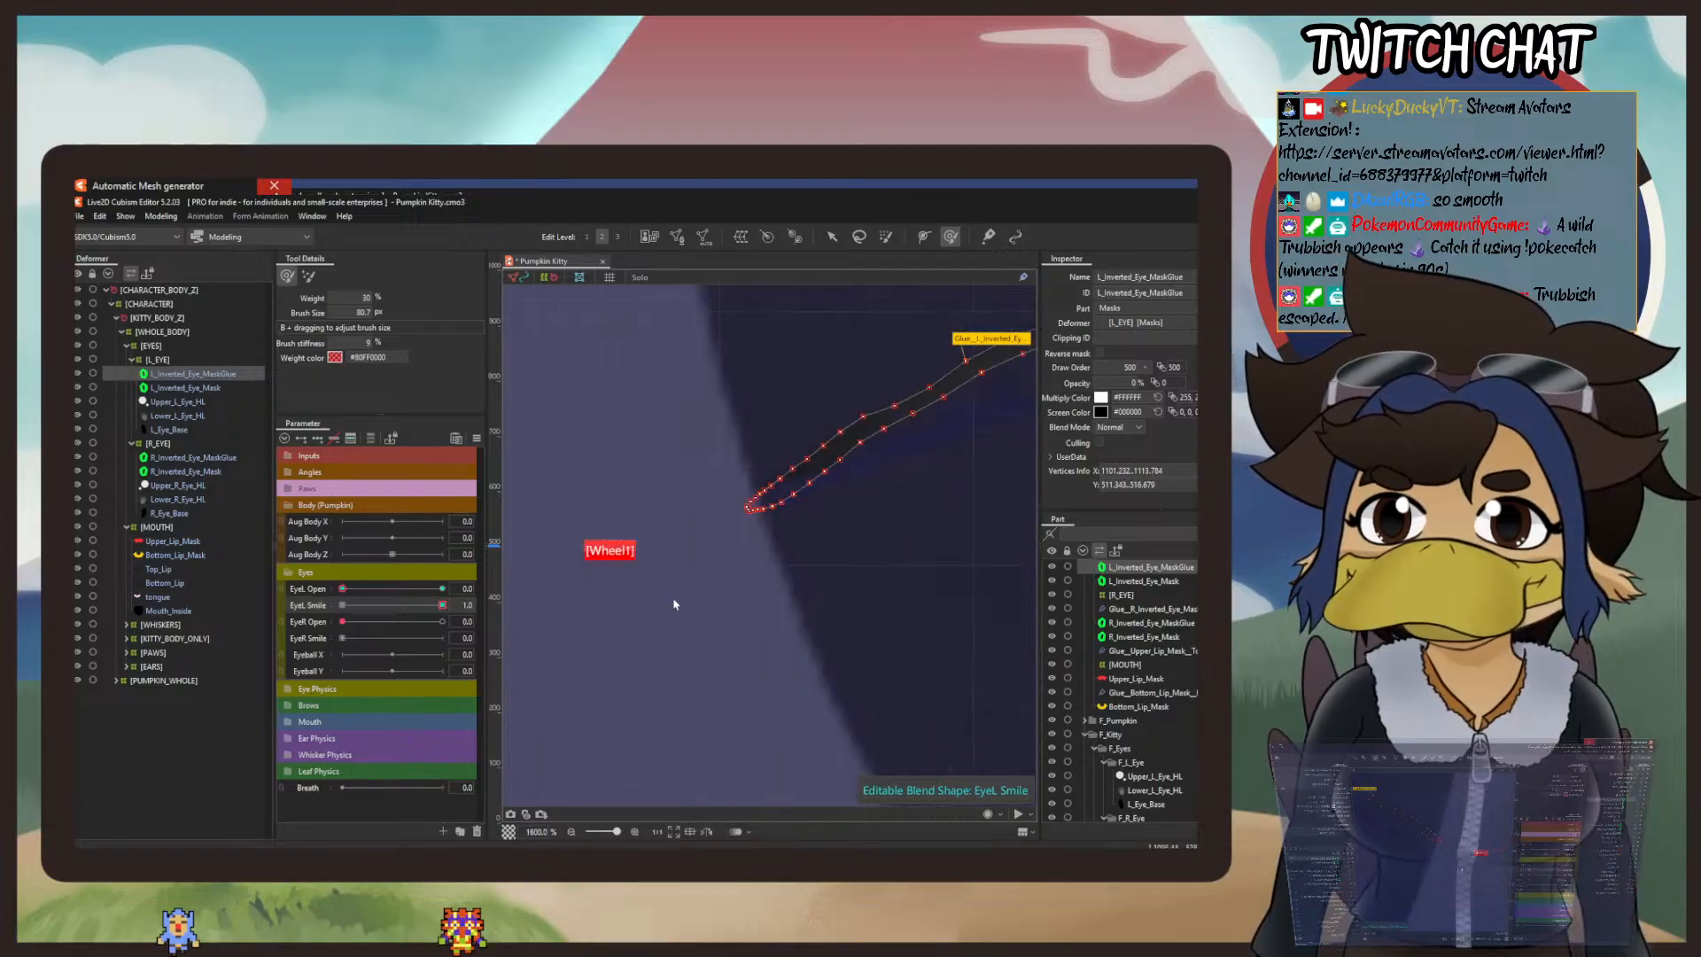
pyautogui.scroll(2, 779, 517)
pyautogui.moveTo(779, 517); pyautogui.dragTo(694, 724)
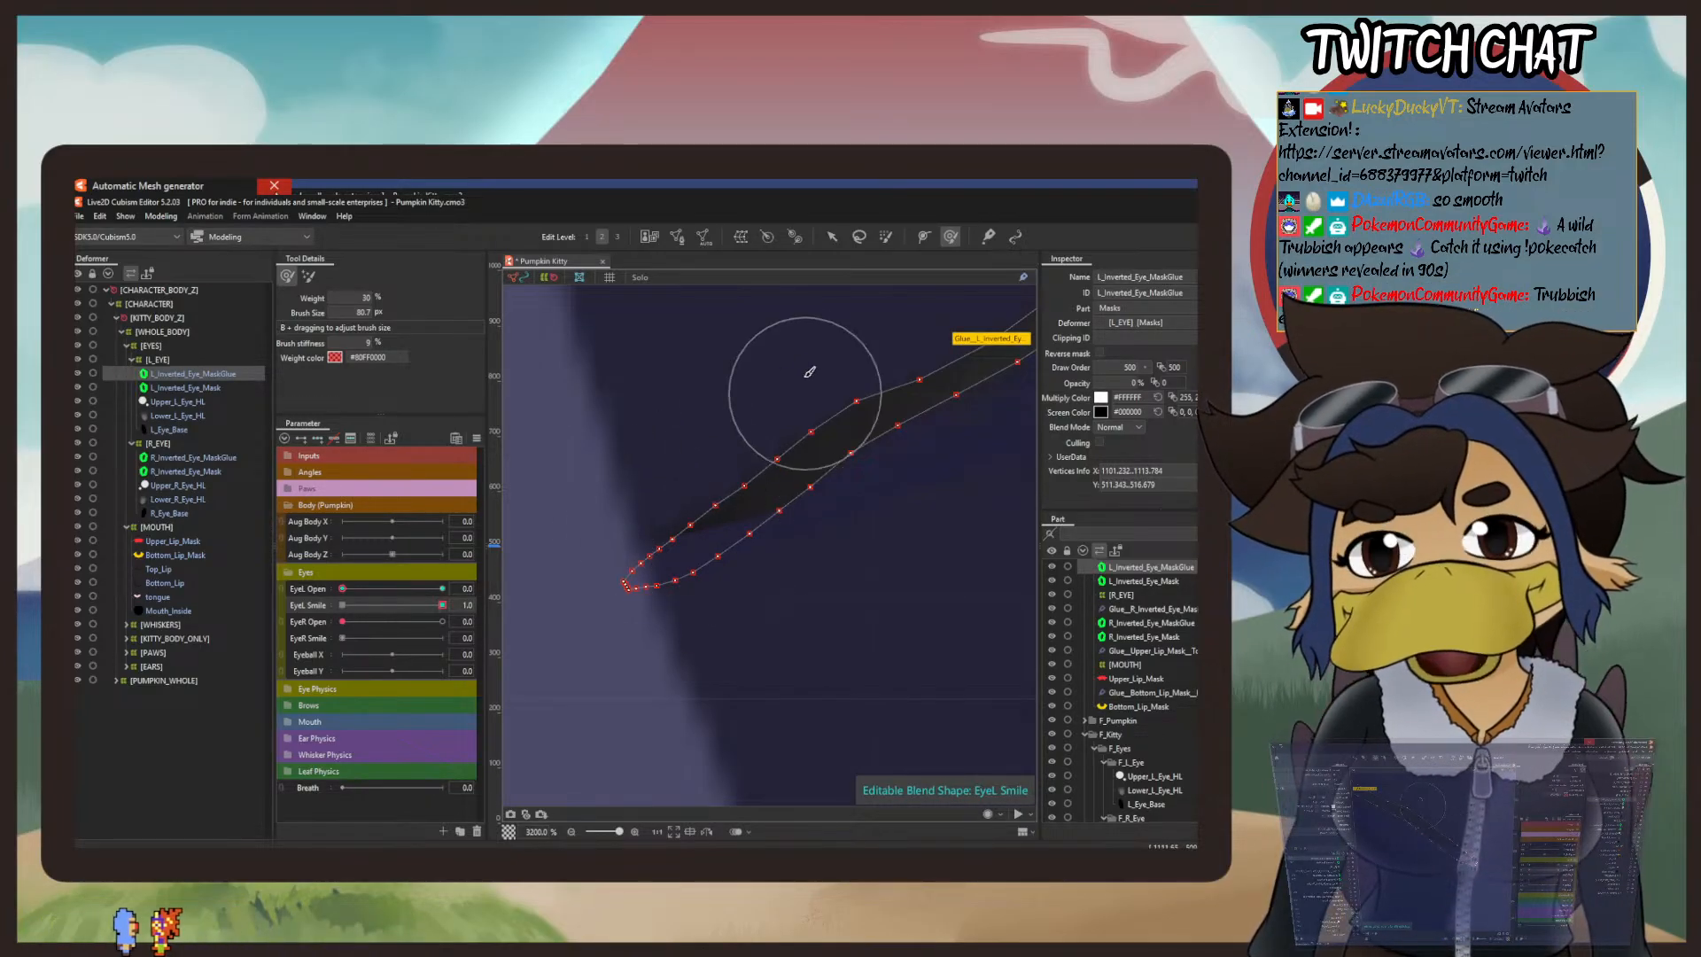
pyautogui.moveTo(678, 592)
pyautogui.mouseDown()
pyautogui.moveTo(729, 791)
pyautogui.moveTo(678, 579)
pyautogui.mouseUp()
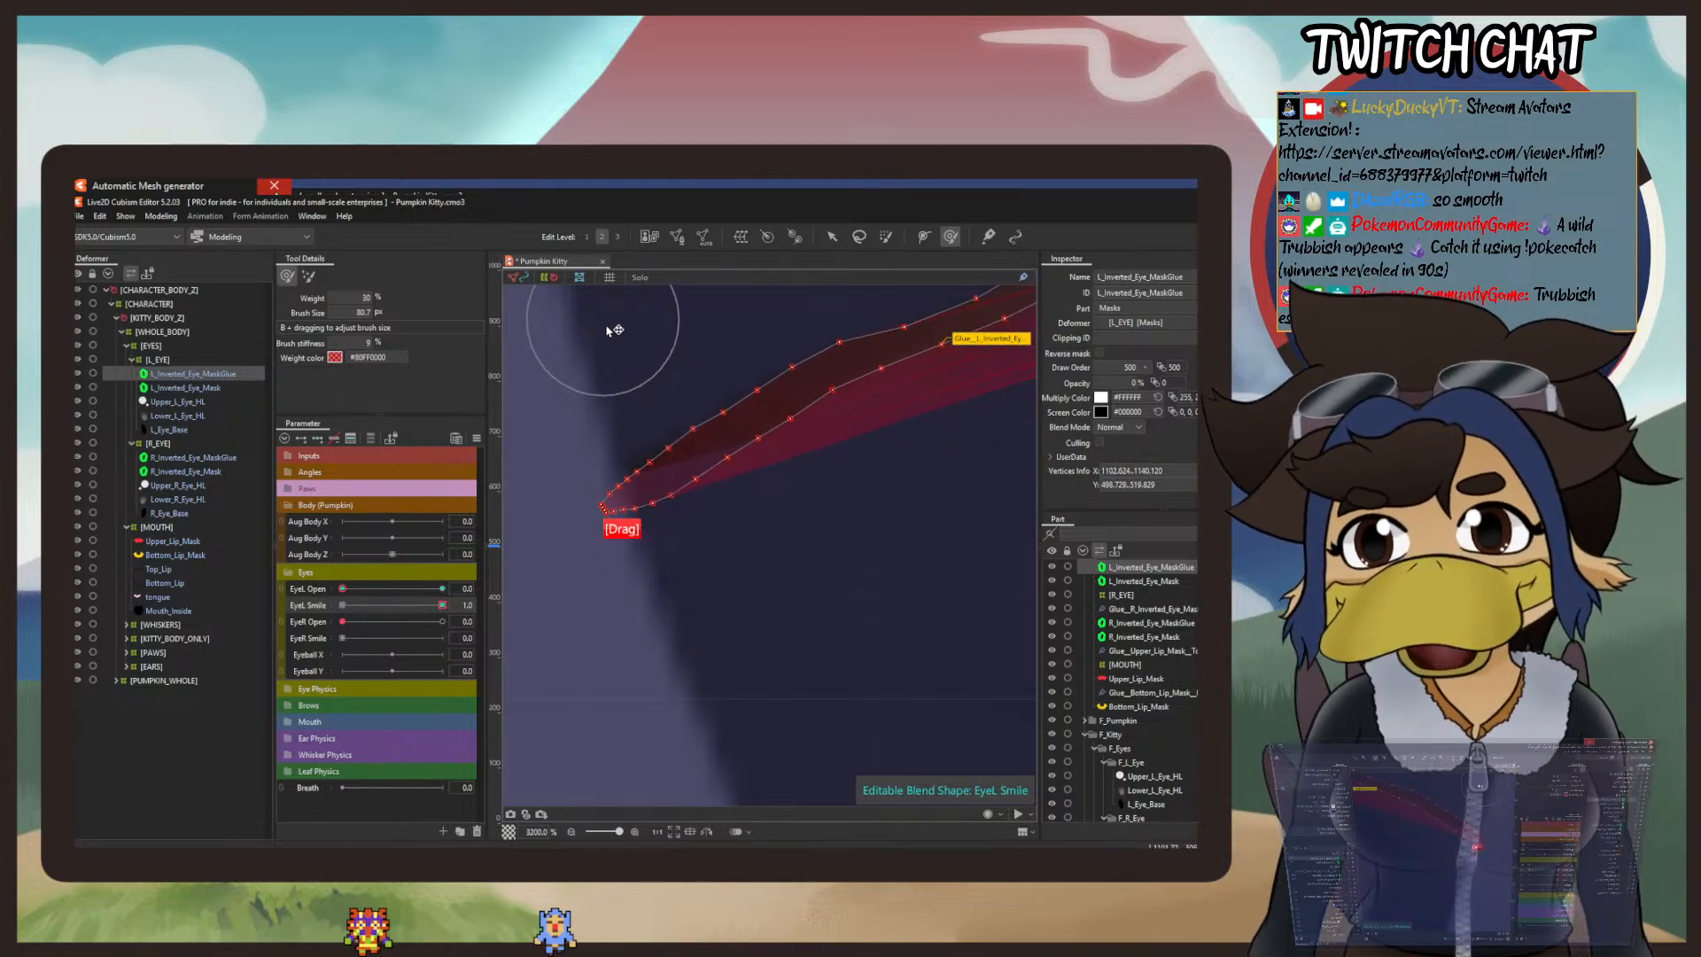
pyautogui.click(101, 216)
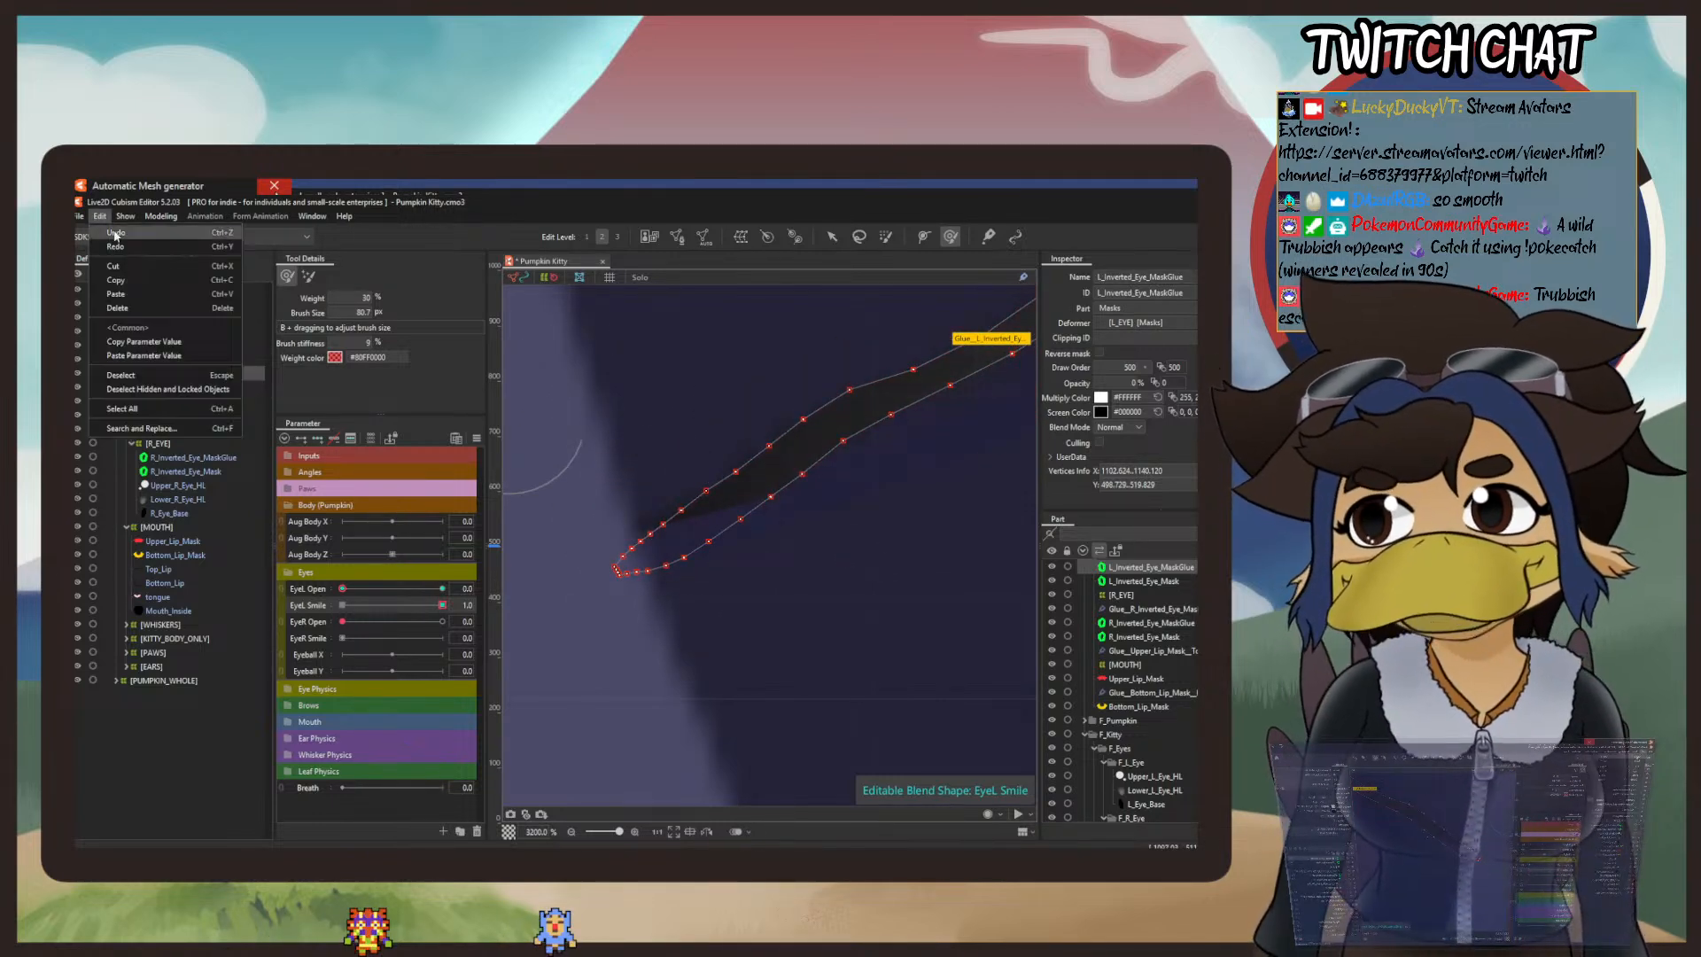
pyautogui.click(115, 233)
# Step: Bend the right end of the smile mask line downward along the eye's edge with the deform brush at 30% weight
pyautogui.moveTo(714, 410); pyautogui.dragTo(555, 687)
pyautogui.scroll(-2, 828, 626)
pyautogui.moveTo(827, 626); pyautogui.dragTo(618, 547)
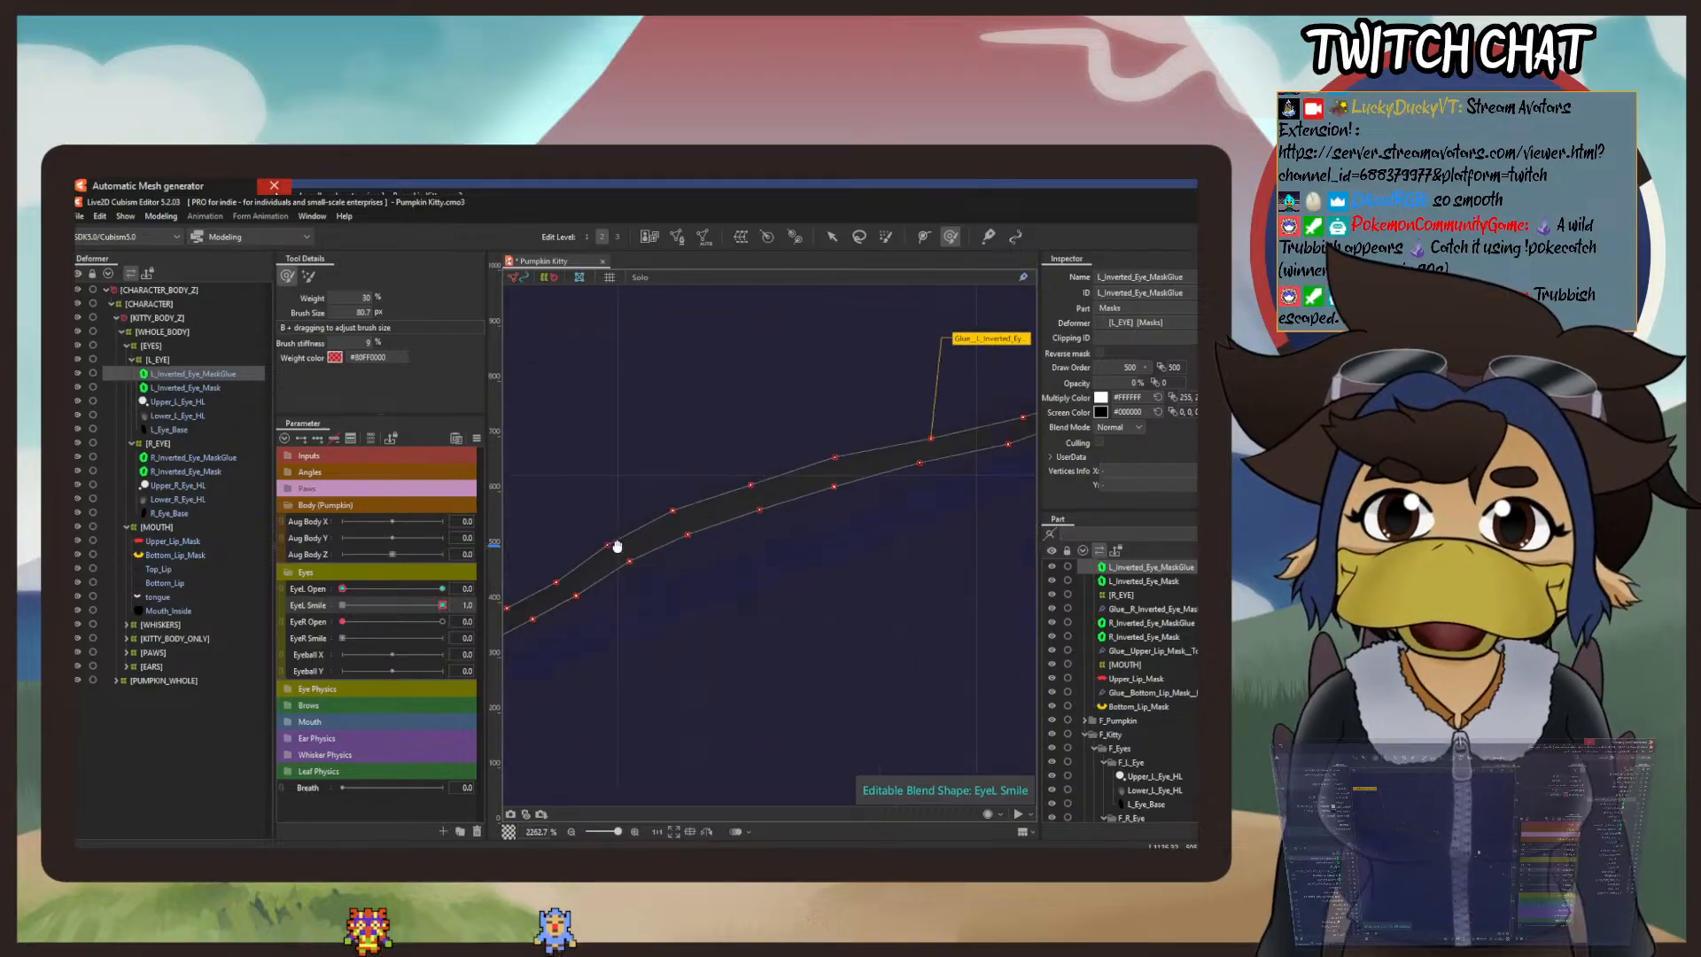
pyautogui.scroll(-2, 751, 476)
pyautogui.moveTo(904, 475); pyautogui.dragTo(574, 571)
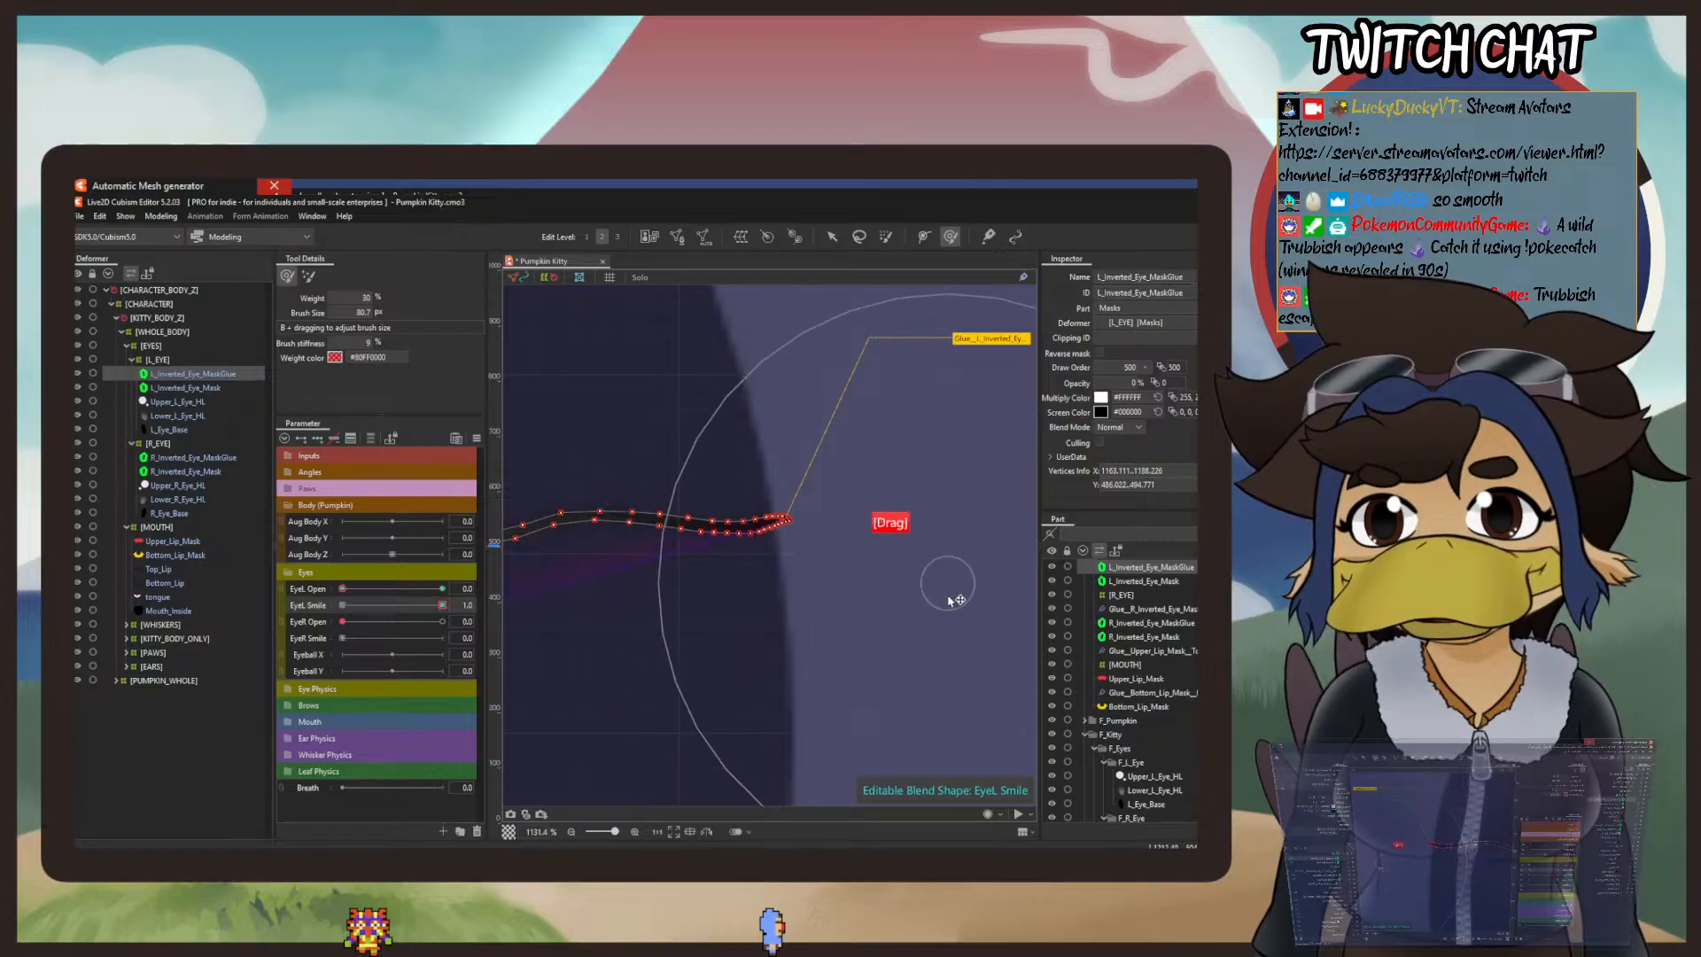
pyautogui.moveTo(955, 600)
pyautogui.mouseDown()
pyautogui.moveTo(936, 647)
pyautogui.moveTo(958, 733)
pyautogui.moveTo(983, 691)
pyautogui.moveTo(992, 842)
pyautogui.mouseUp()
pyautogui.moveTo(986, 679); pyautogui.dragTo(990, 791)
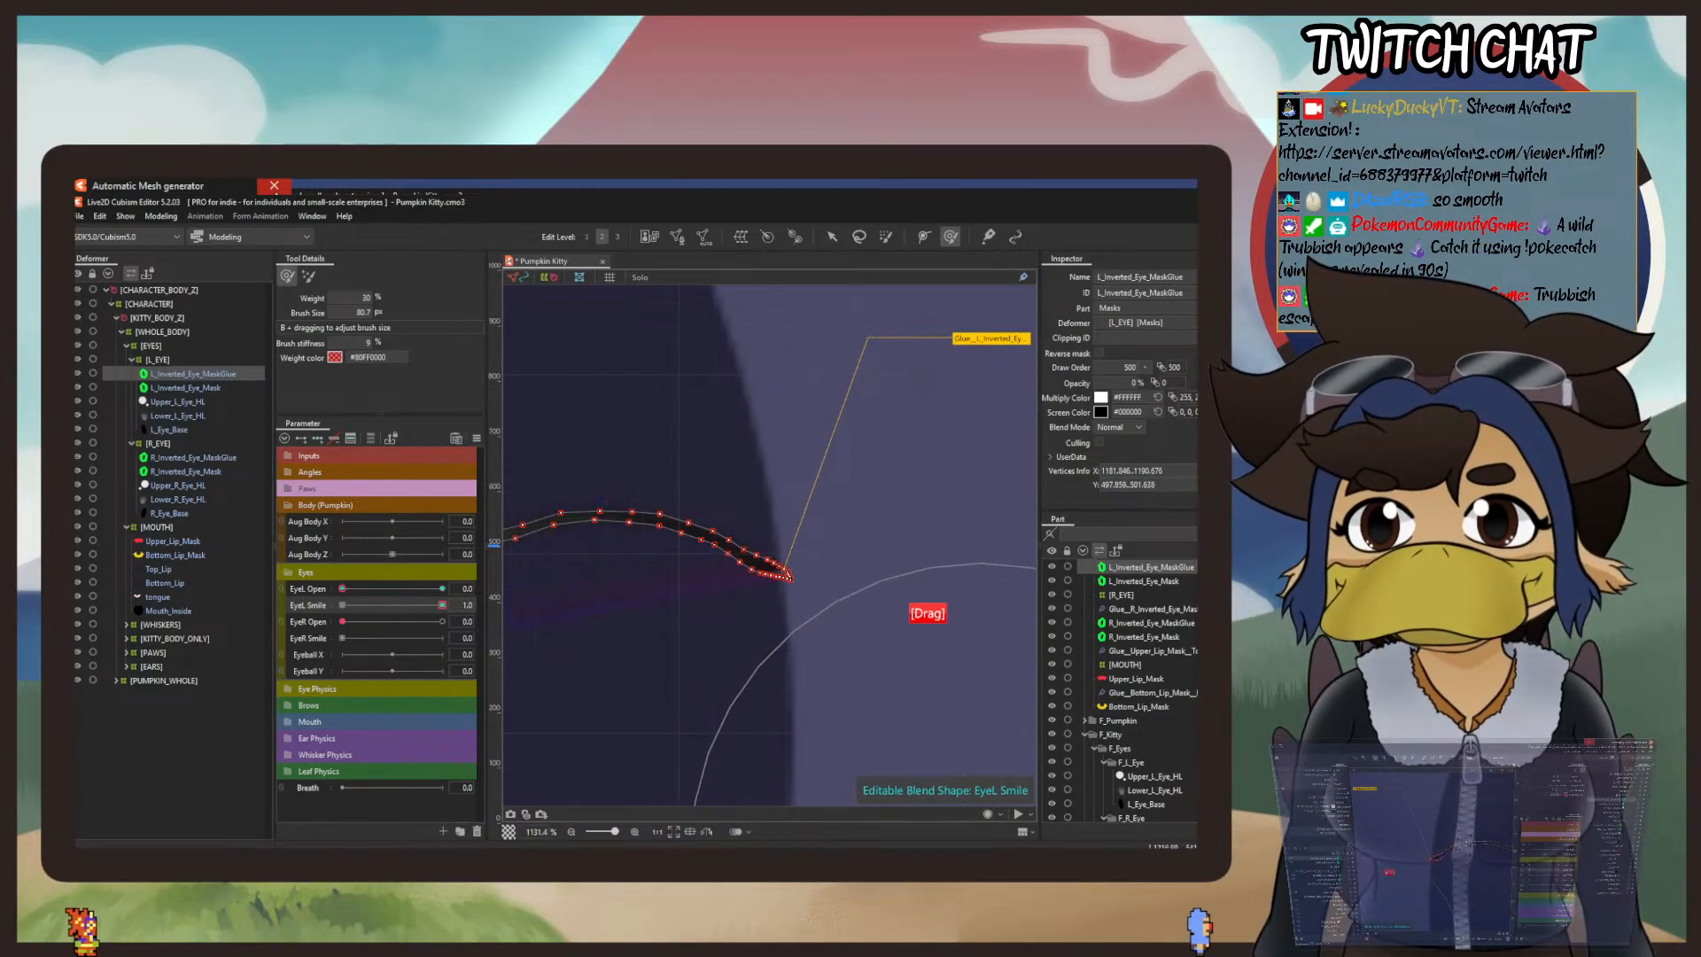
# Step: Lift the left half of the left-eye smile mask line into a smoother rise with the deform brush at 30% weight
pyautogui.scroll(5, 828, 669)
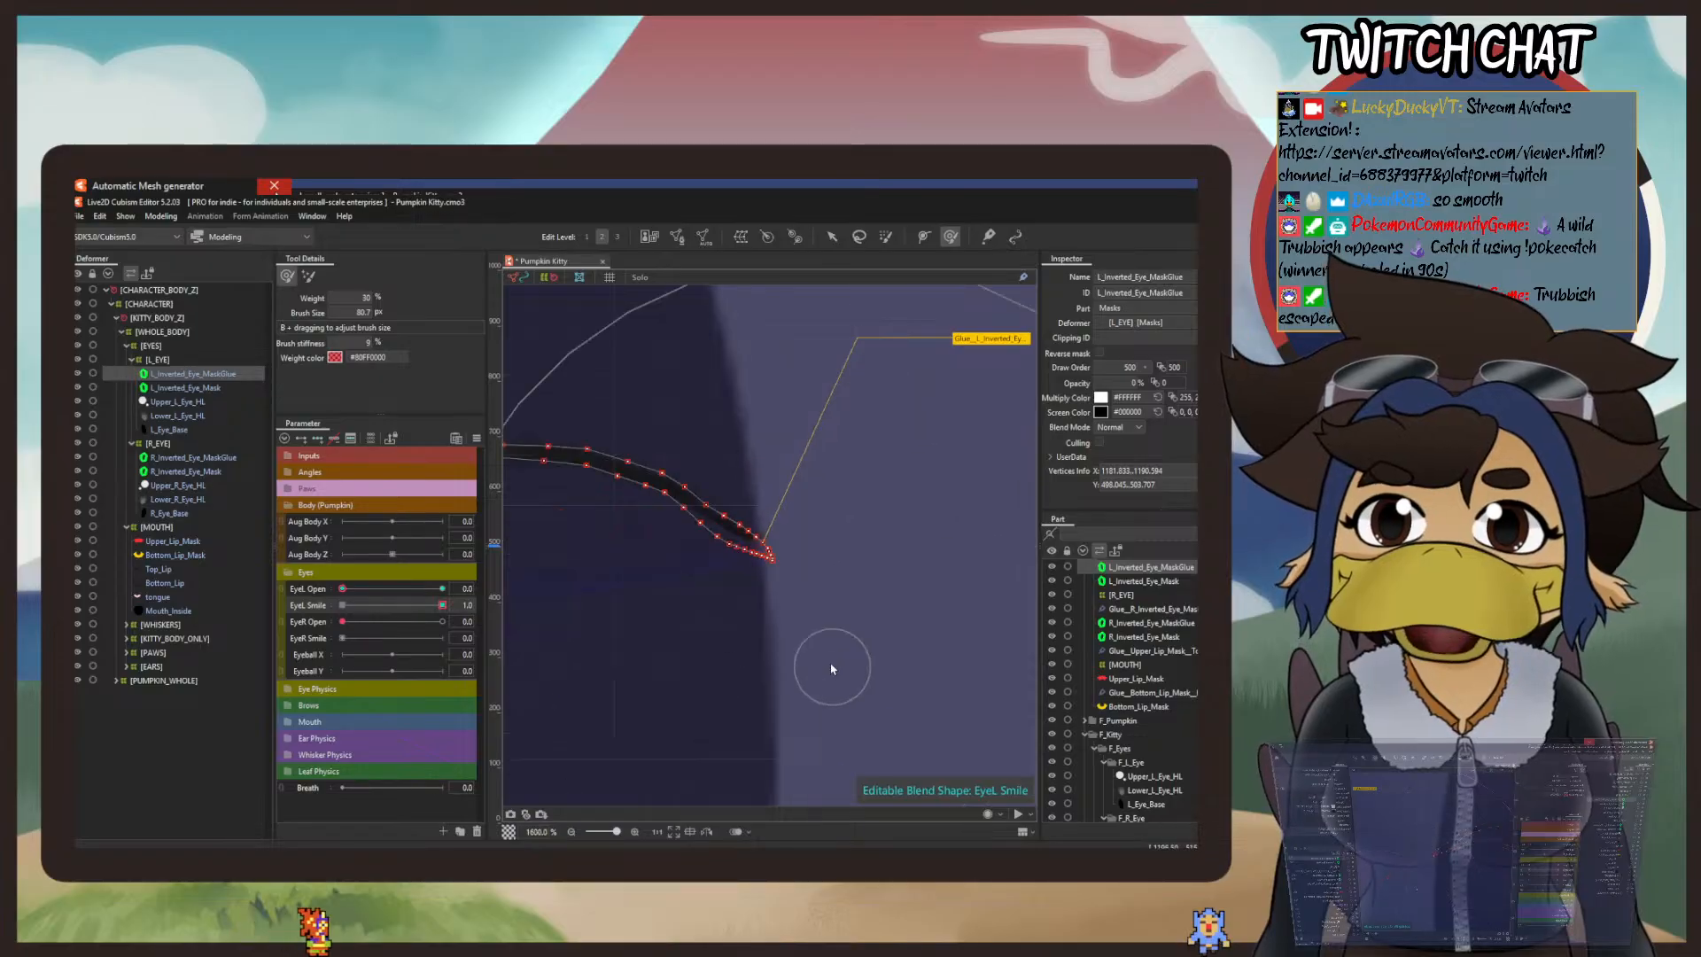
pyautogui.scroll(-6, 735, 496)
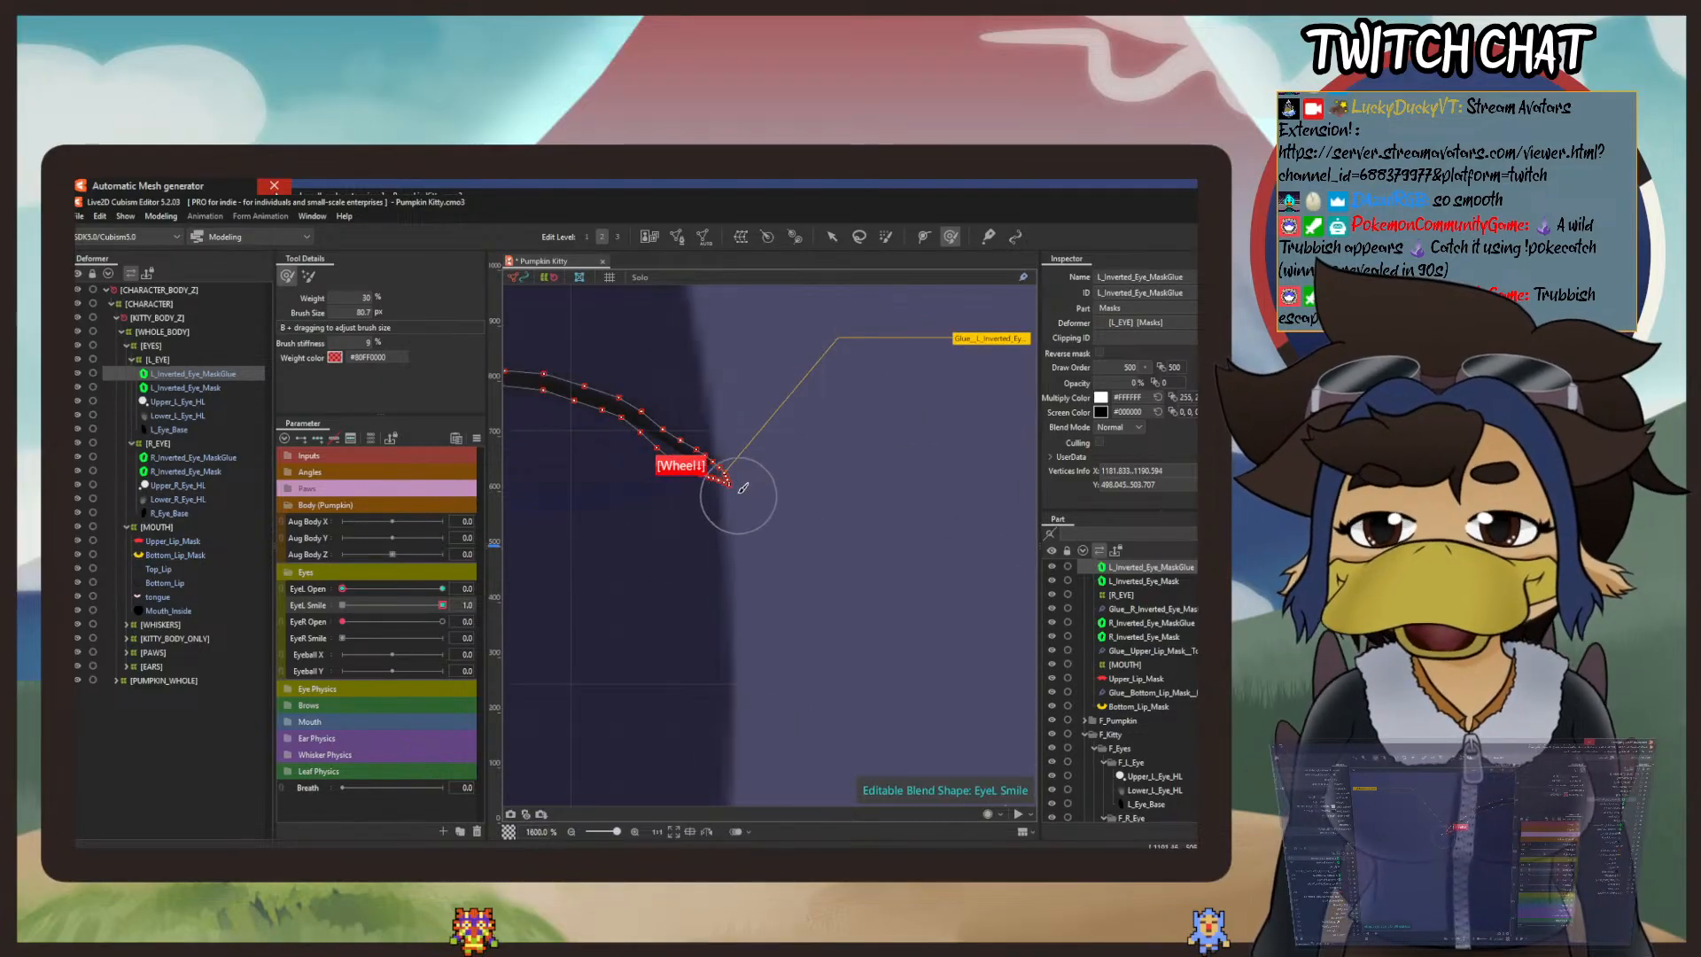
pyautogui.moveTo(600, 487); pyautogui.dragTo(989, 550)
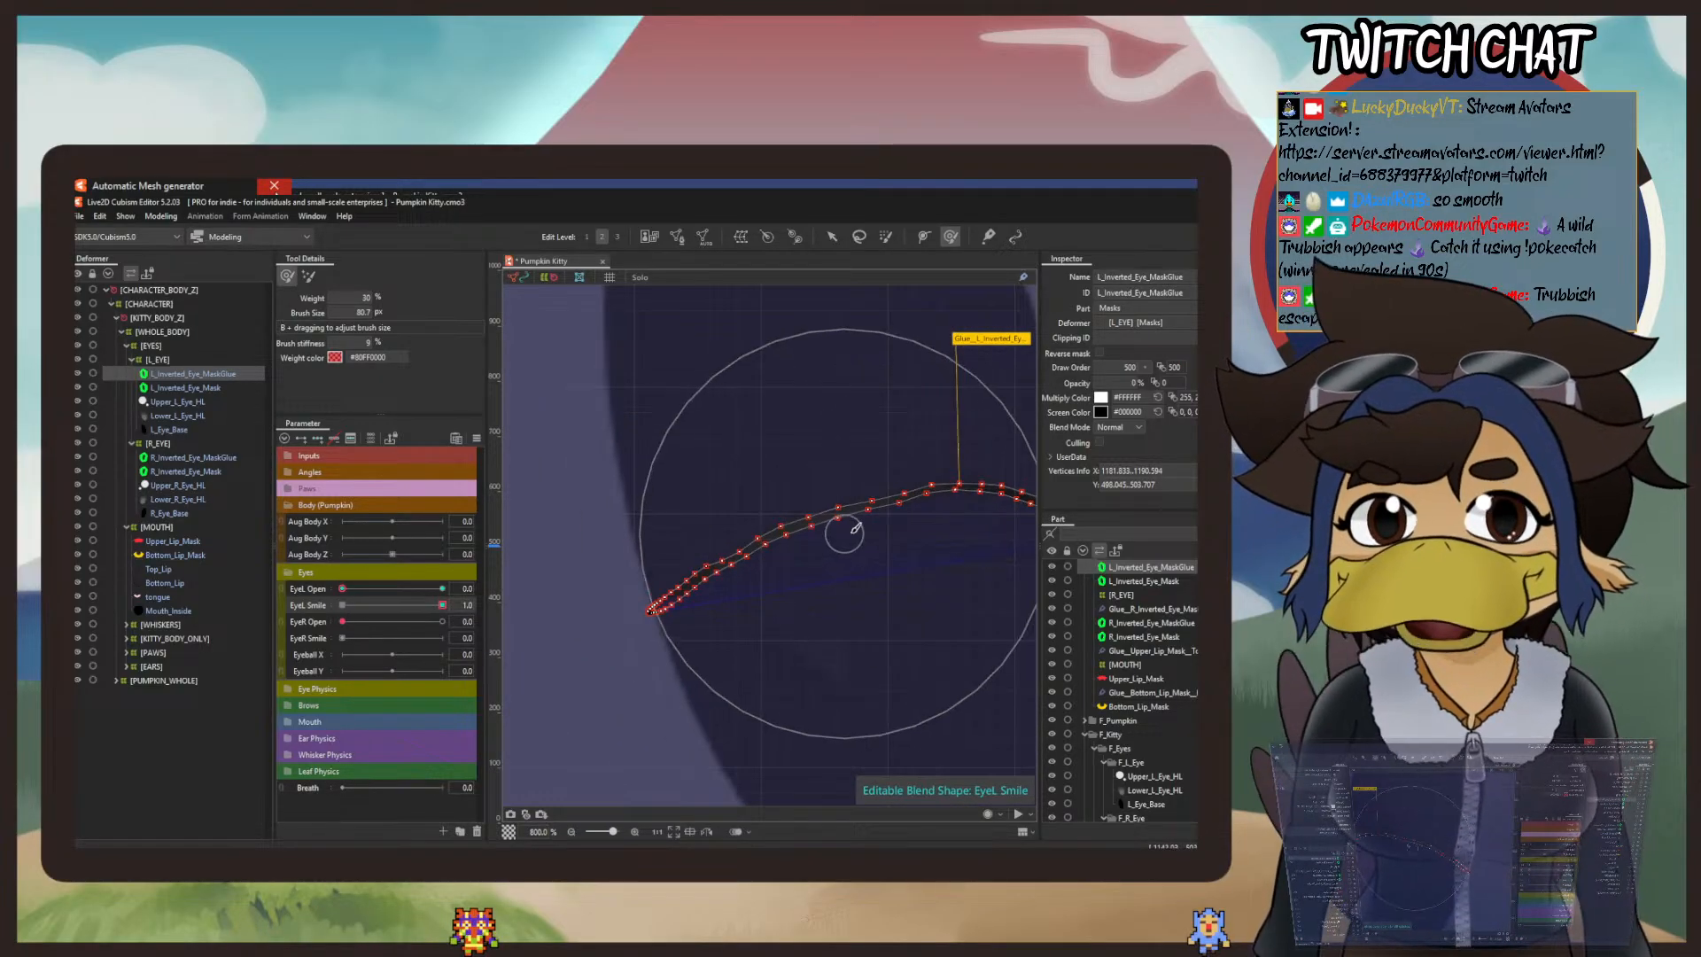
pyautogui.moveTo(871, 521); pyautogui.dragTo(847, 489)
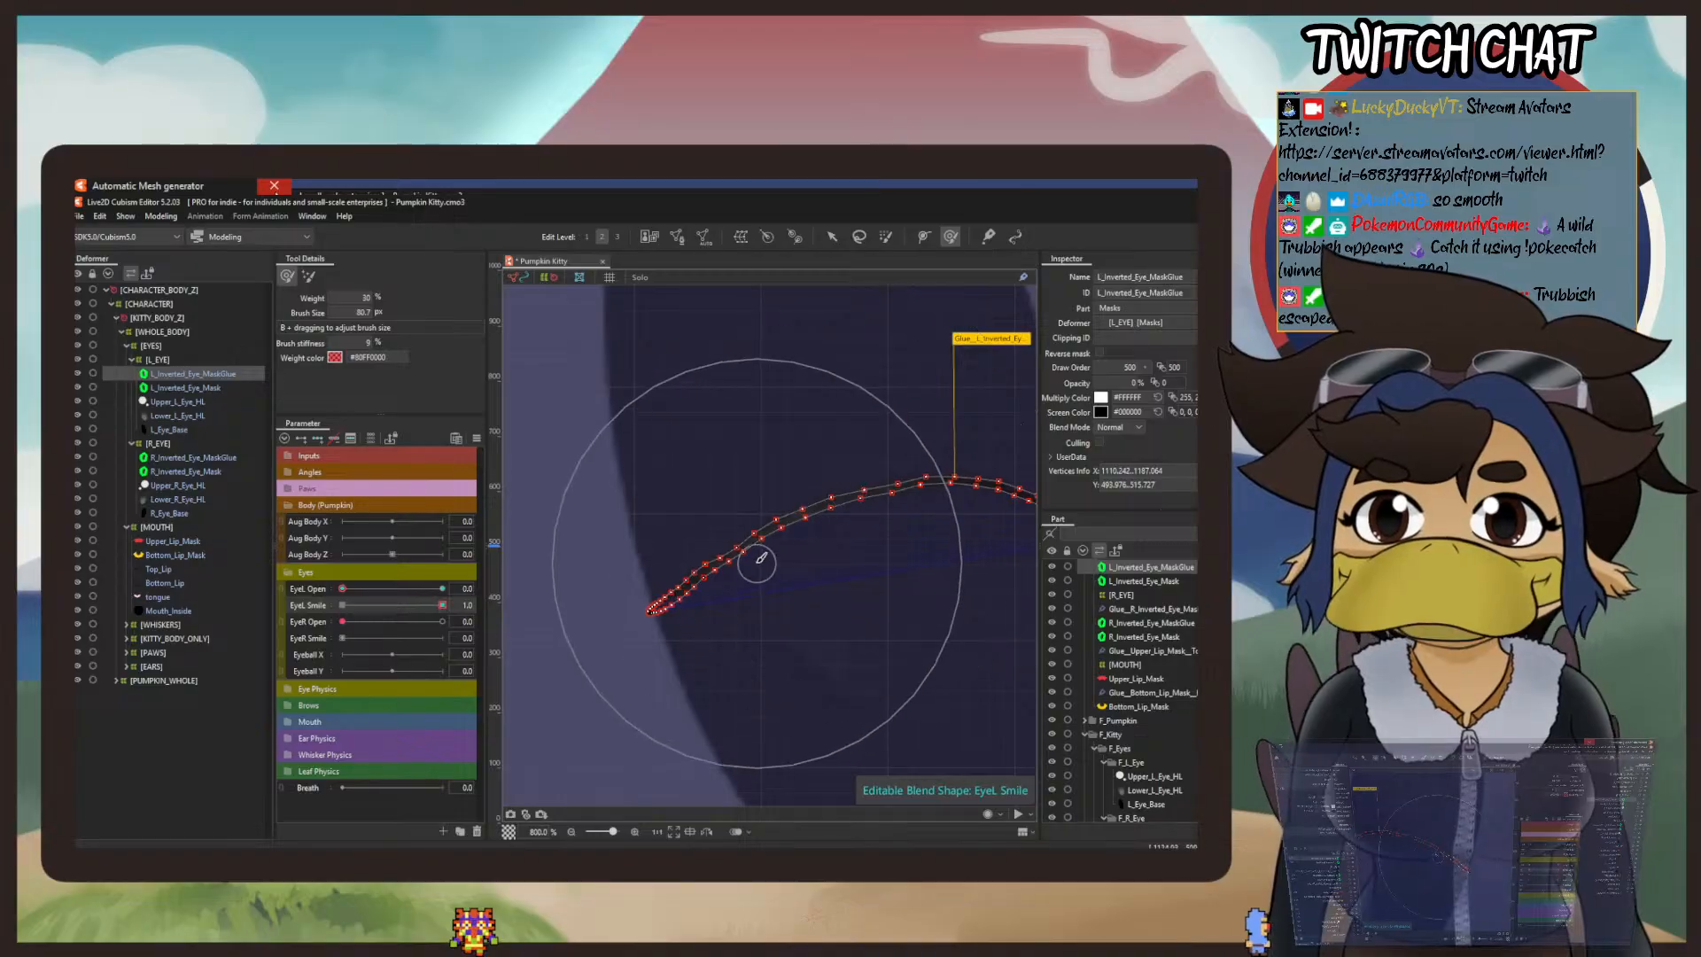
pyautogui.moveTo(755, 562); pyautogui.dragTo(739, 530)
# Step: Bend the left tip of the smile mask line downward past the eye's edge with the deform brush
pyautogui.moveTo(674, 620); pyautogui.dragTo(721, 498)
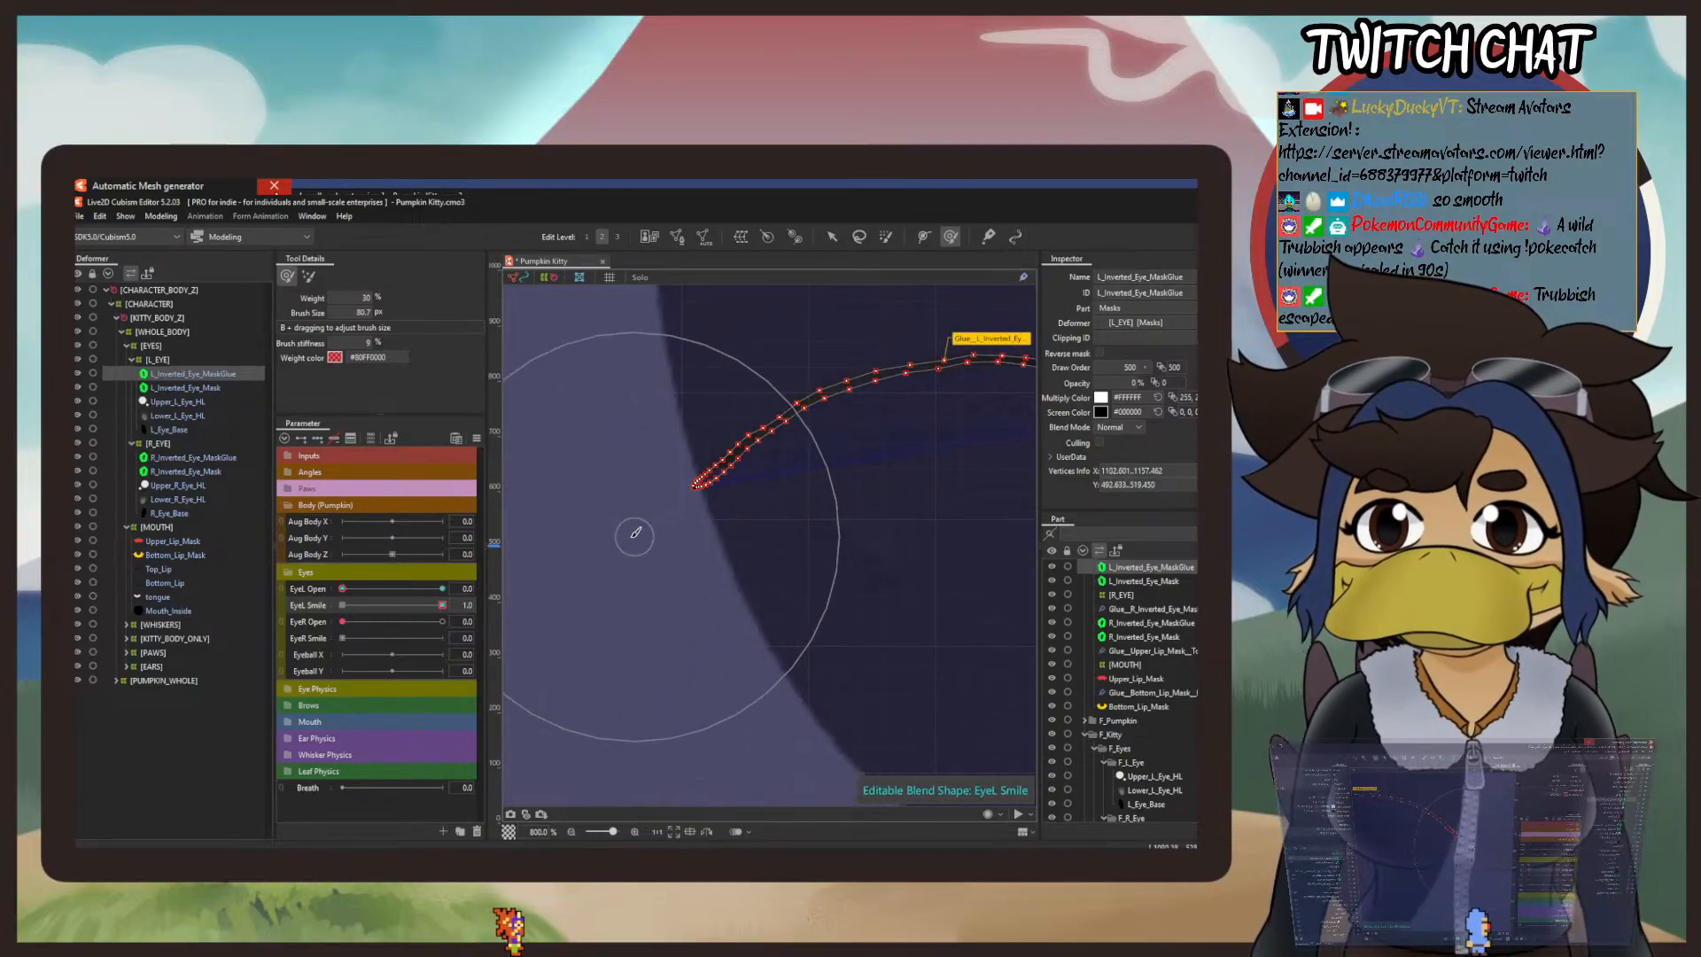
pyautogui.moveTo(609, 592); pyautogui.dragTo(608, 687)
pyautogui.moveTo(588, 773); pyautogui.dragTo(588, 772)
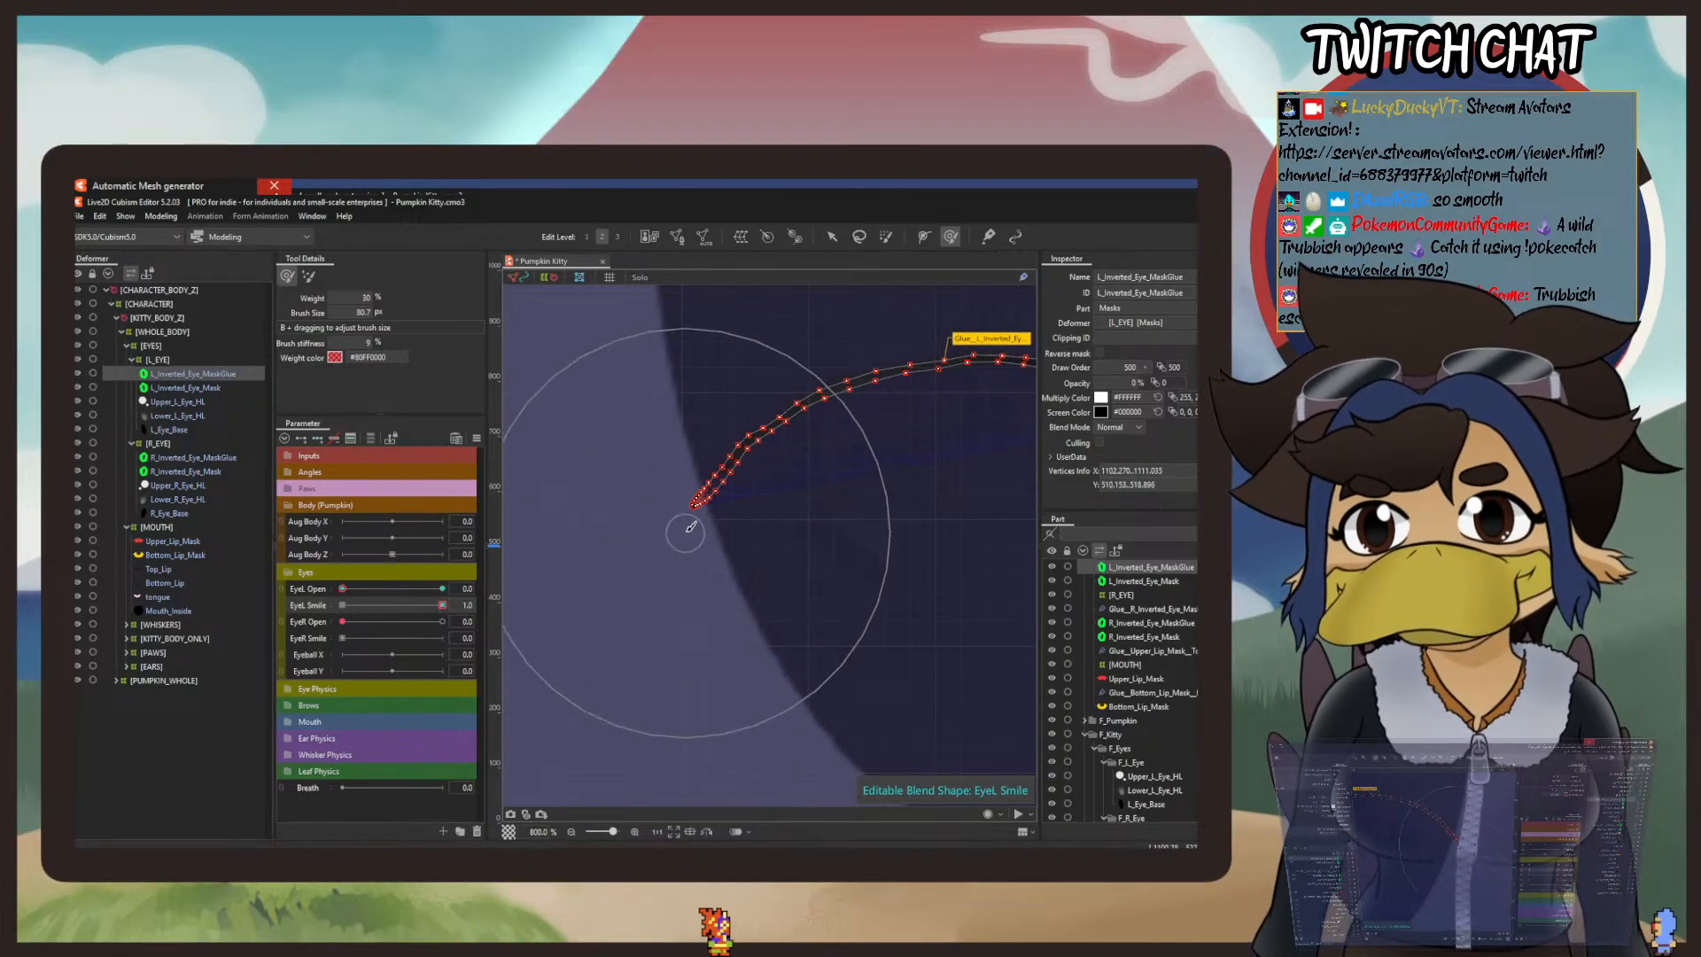
pyautogui.moveTo(690, 524); pyautogui.dragTo(646, 575)
pyautogui.scroll(4, 664, 551)
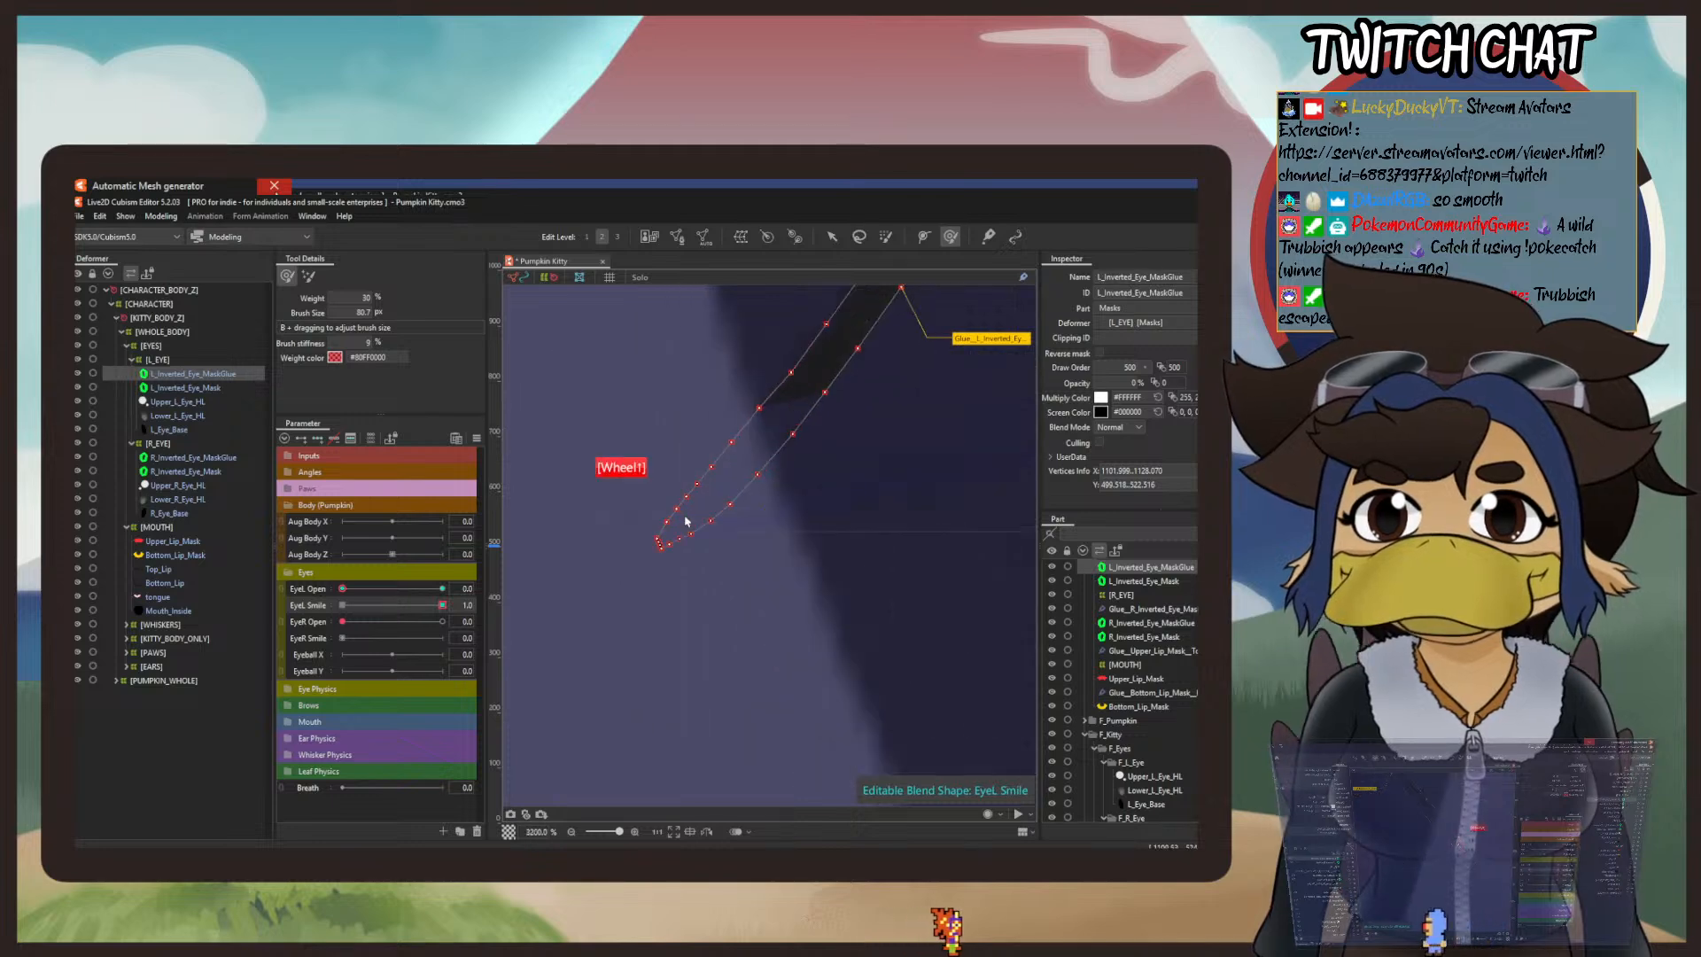
pyautogui.scroll(-3, 813, 453)
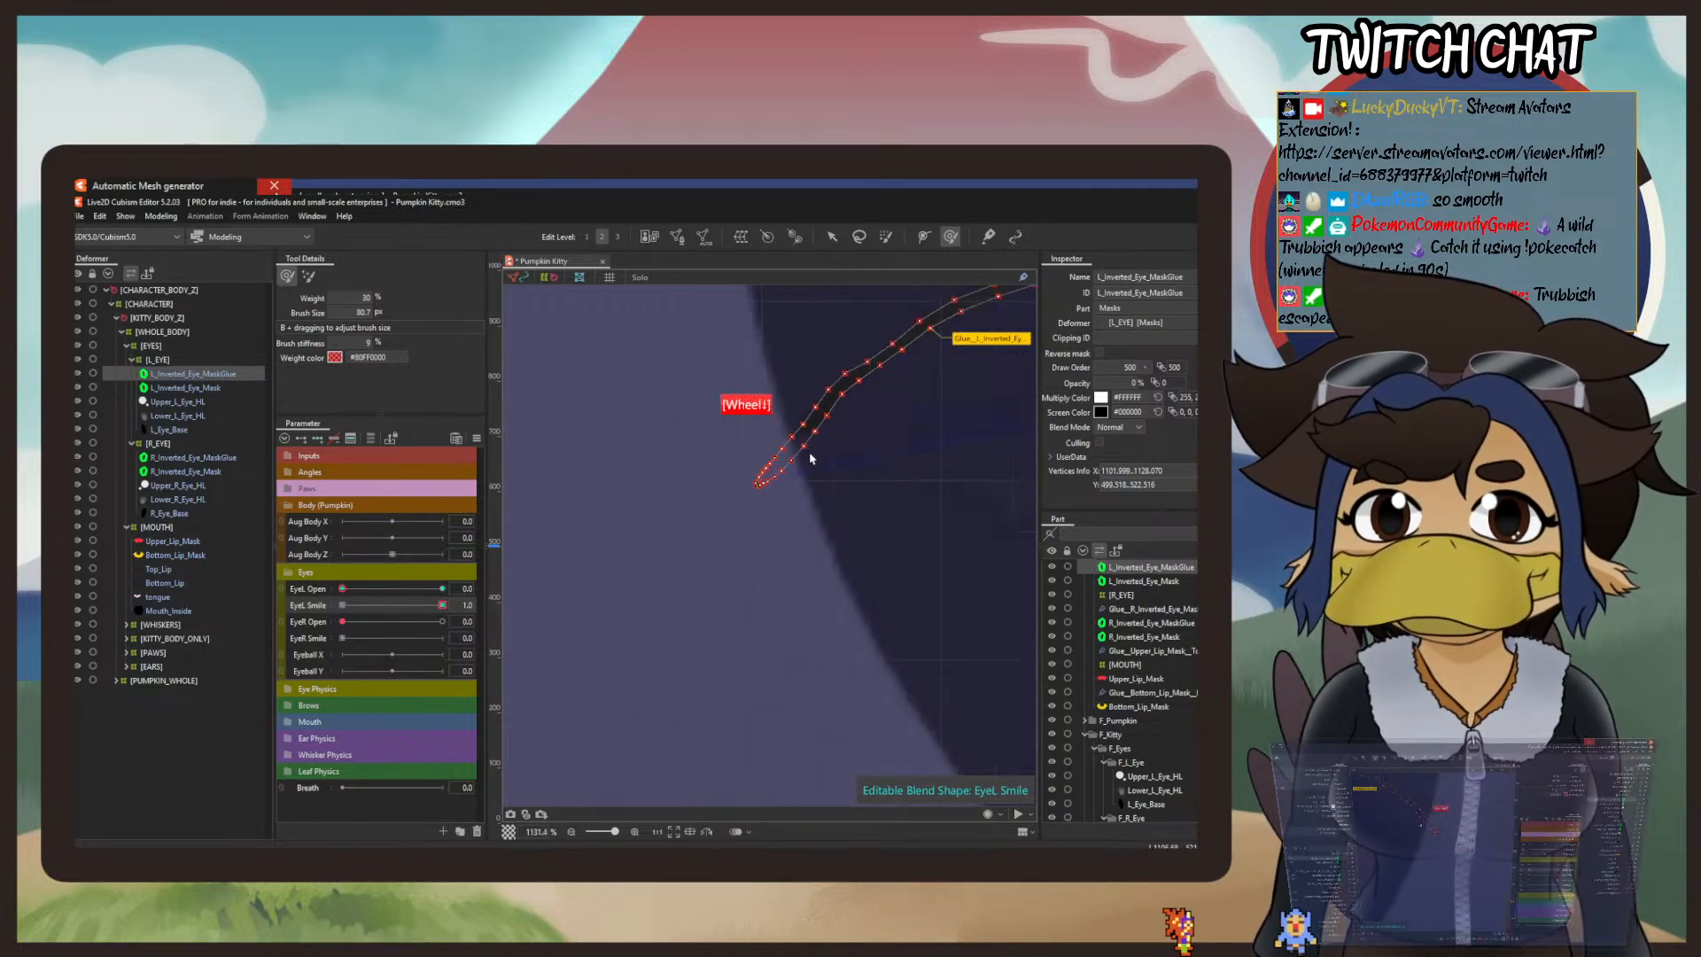
# Step: Round out the left shoulder of the smile mask line using a smaller deform brush
pyautogui.moveTo(883, 437); pyautogui.dragTo(681, 633)
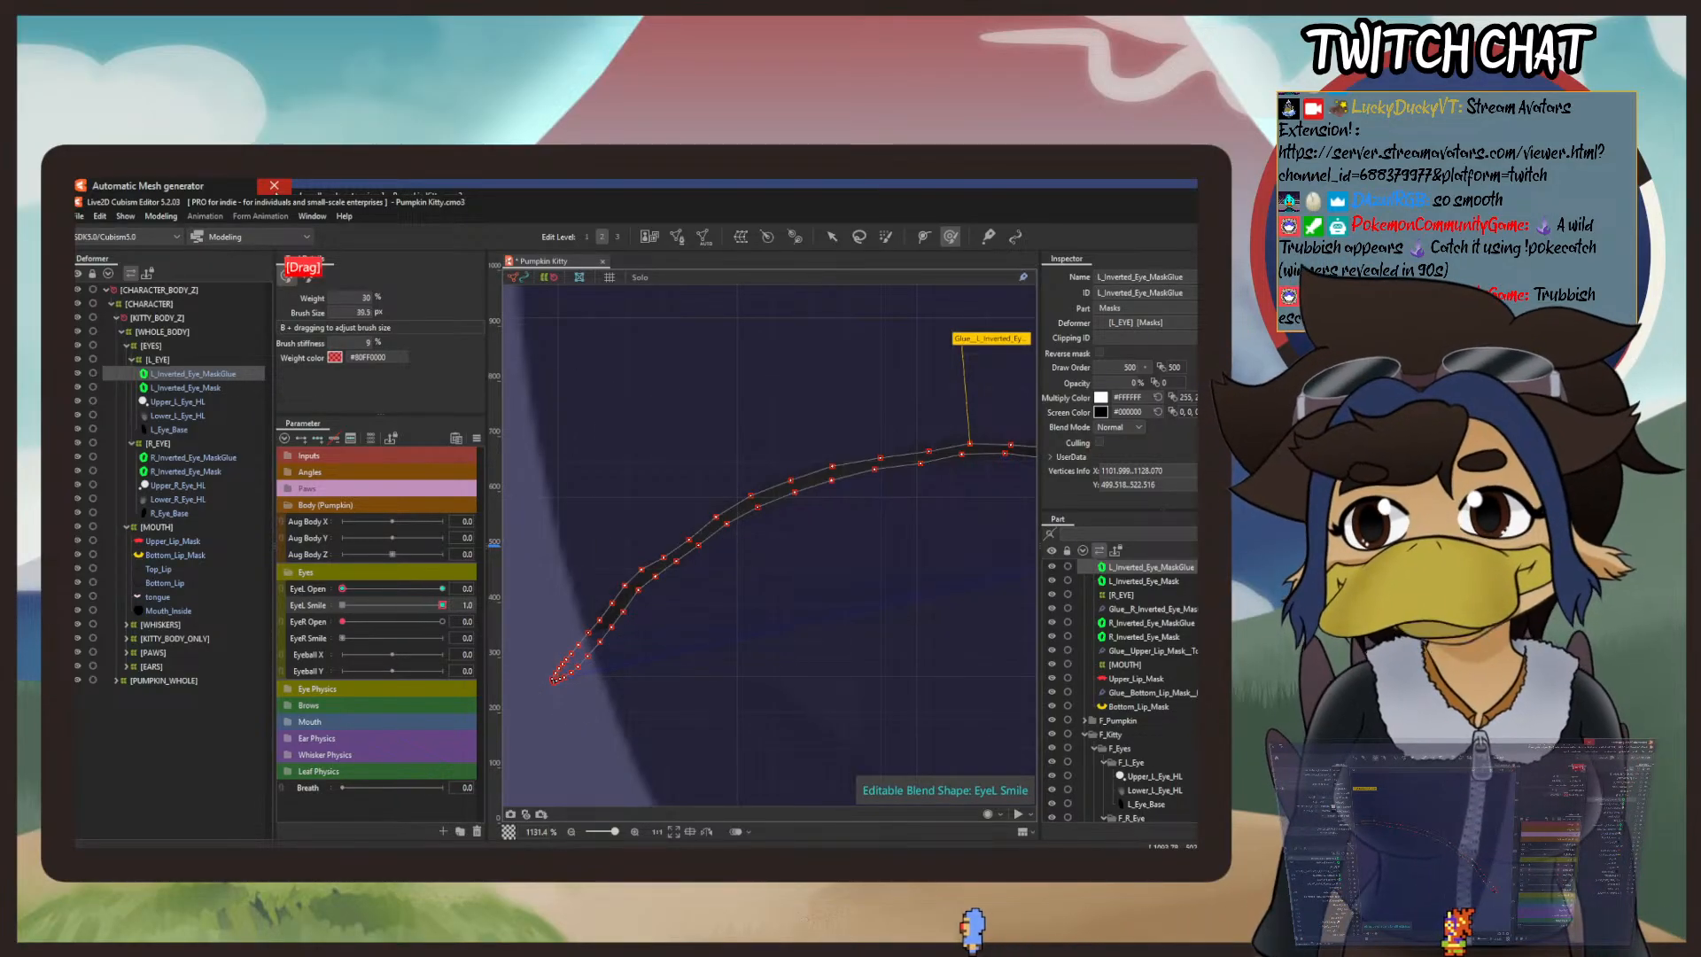
pyautogui.moveTo(714, 517)
pyautogui.mouseDown()
pyautogui.moveTo(686, 489)
pyautogui.moveTo(688, 570)
pyautogui.moveTo(664, 585)
pyautogui.moveTo(665, 456)
pyautogui.moveTo(882, 452)
pyautogui.mouseUp()
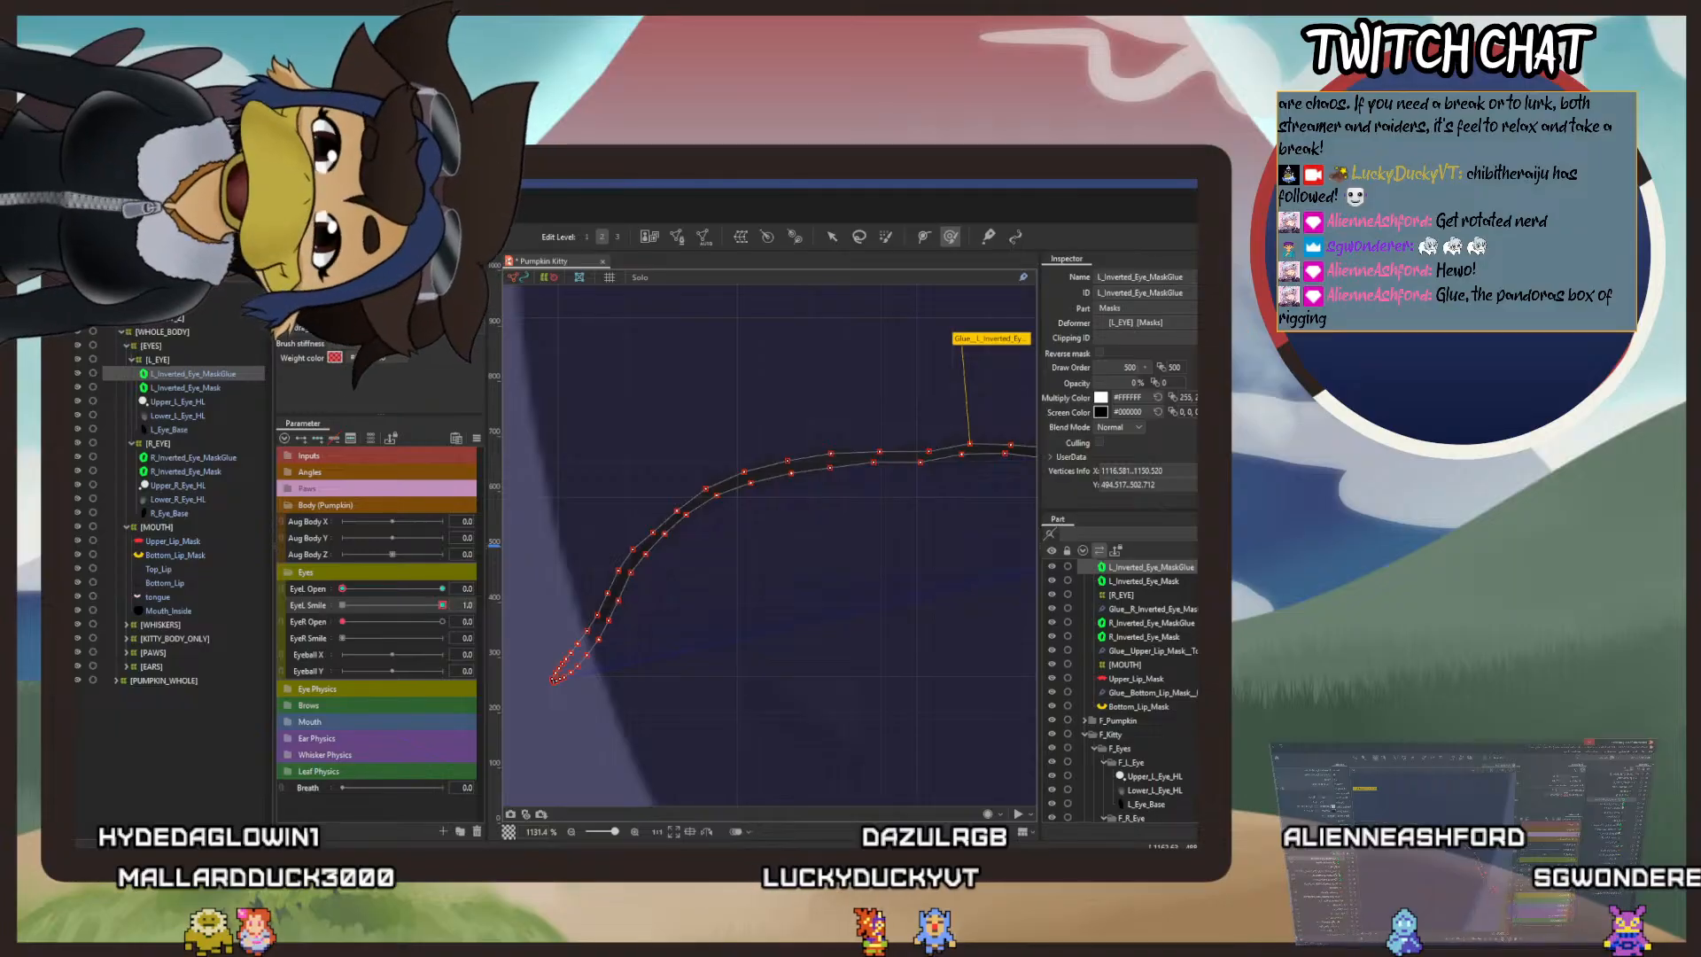
pyautogui.scroll(-2, 861, 516)
pyautogui.moveTo(831, 528); pyautogui.dragTo(765, 611)
# Step: Smooth the right end and the crest of the smile mask line into an even arch with the deform brush
pyautogui.scroll(1, 821, 594)
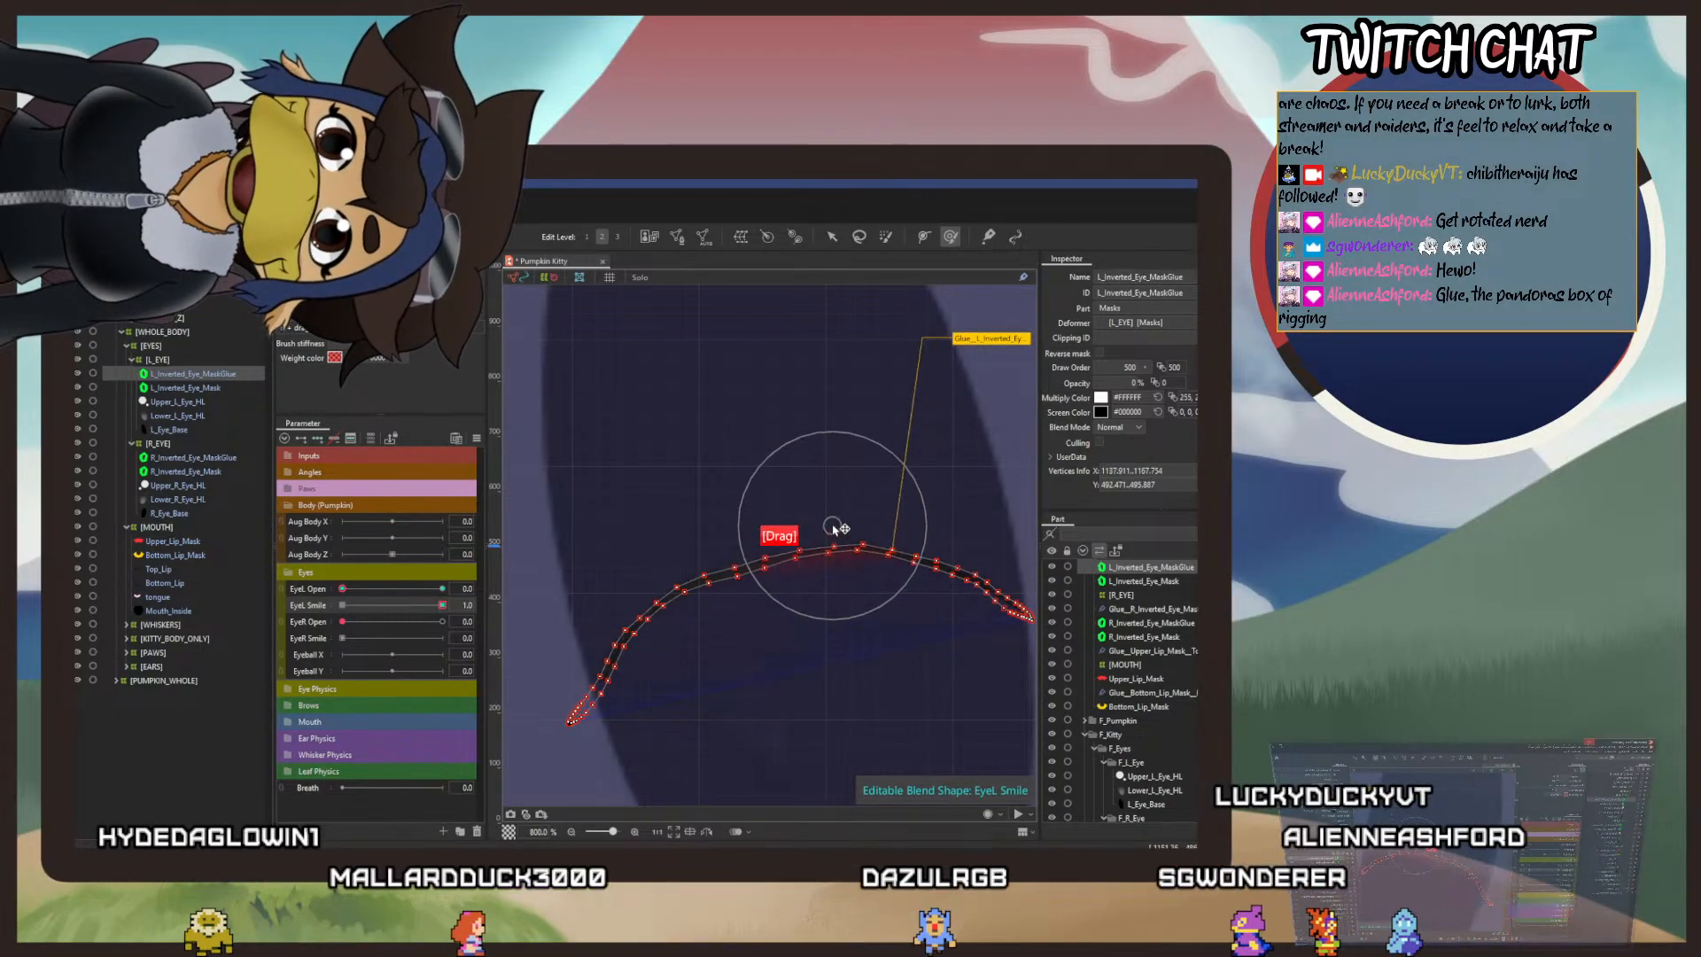
pyautogui.scroll(2, 777, 550)
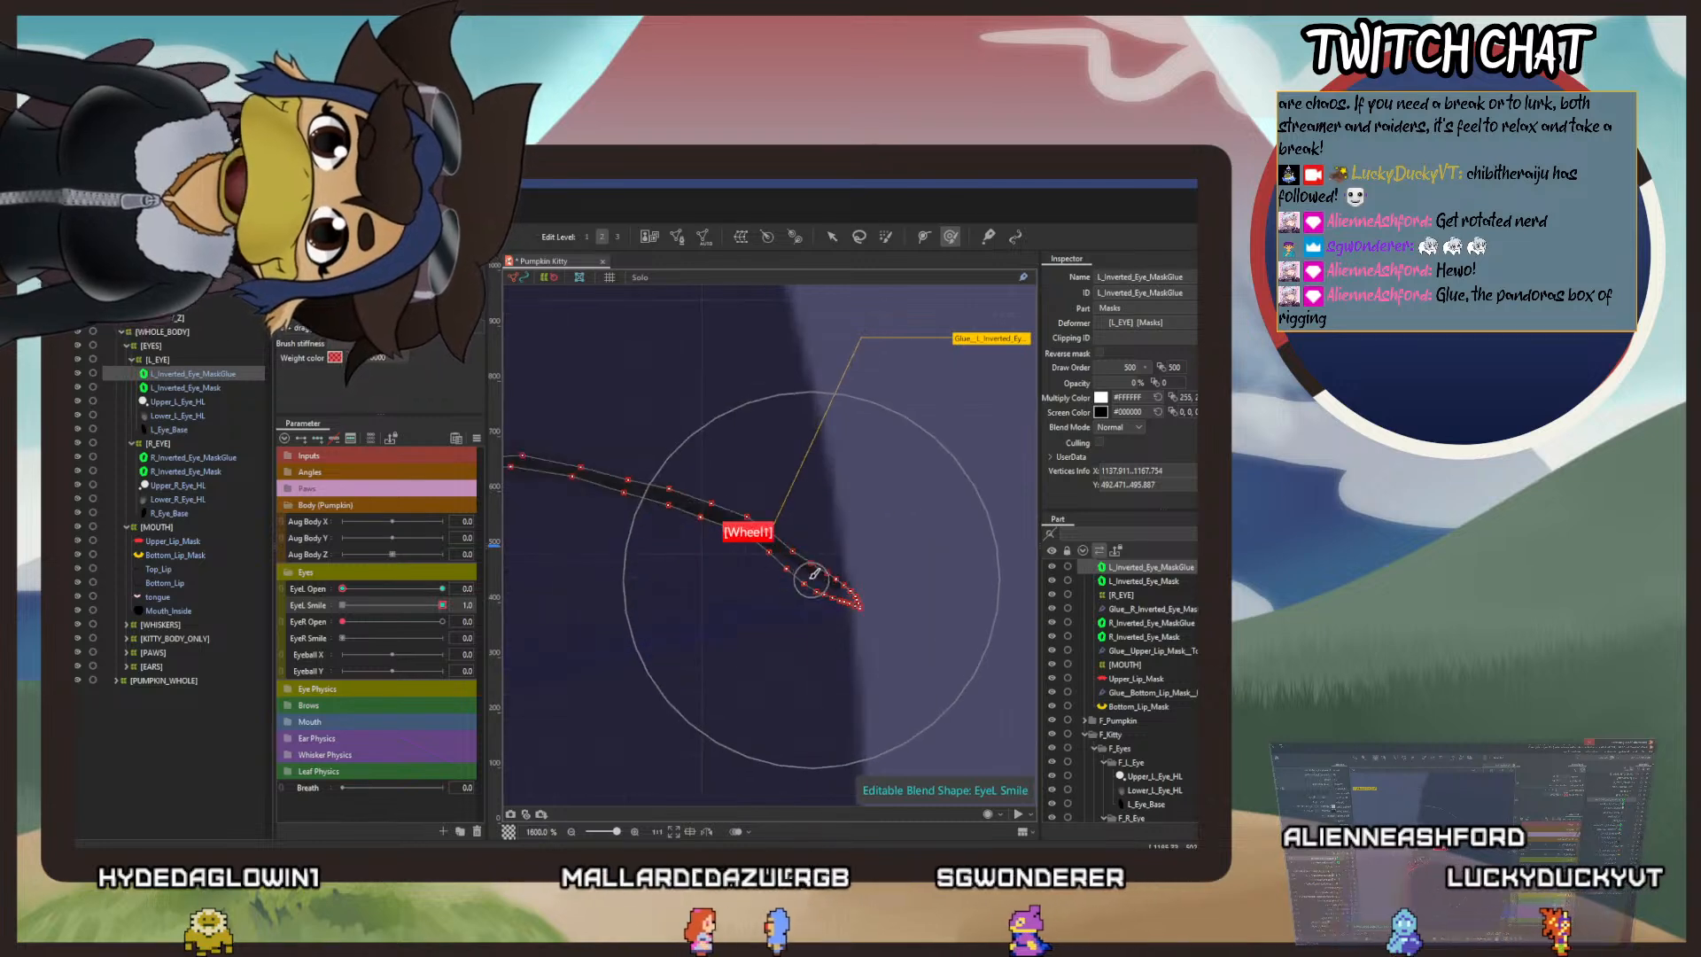
pyautogui.moveTo(829, 516); pyautogui.dragTo(865, 425)
pyautogui.moveTo(667, 419)
pyautogui.mouseDown()
pyautogui.moveTo(674, 383)
pyautogui.moveTo(880, 552)
pyautogui.mouseUp()
pyautogui.moveTo(805, 465); pyautogui.dragTo(860, 395)
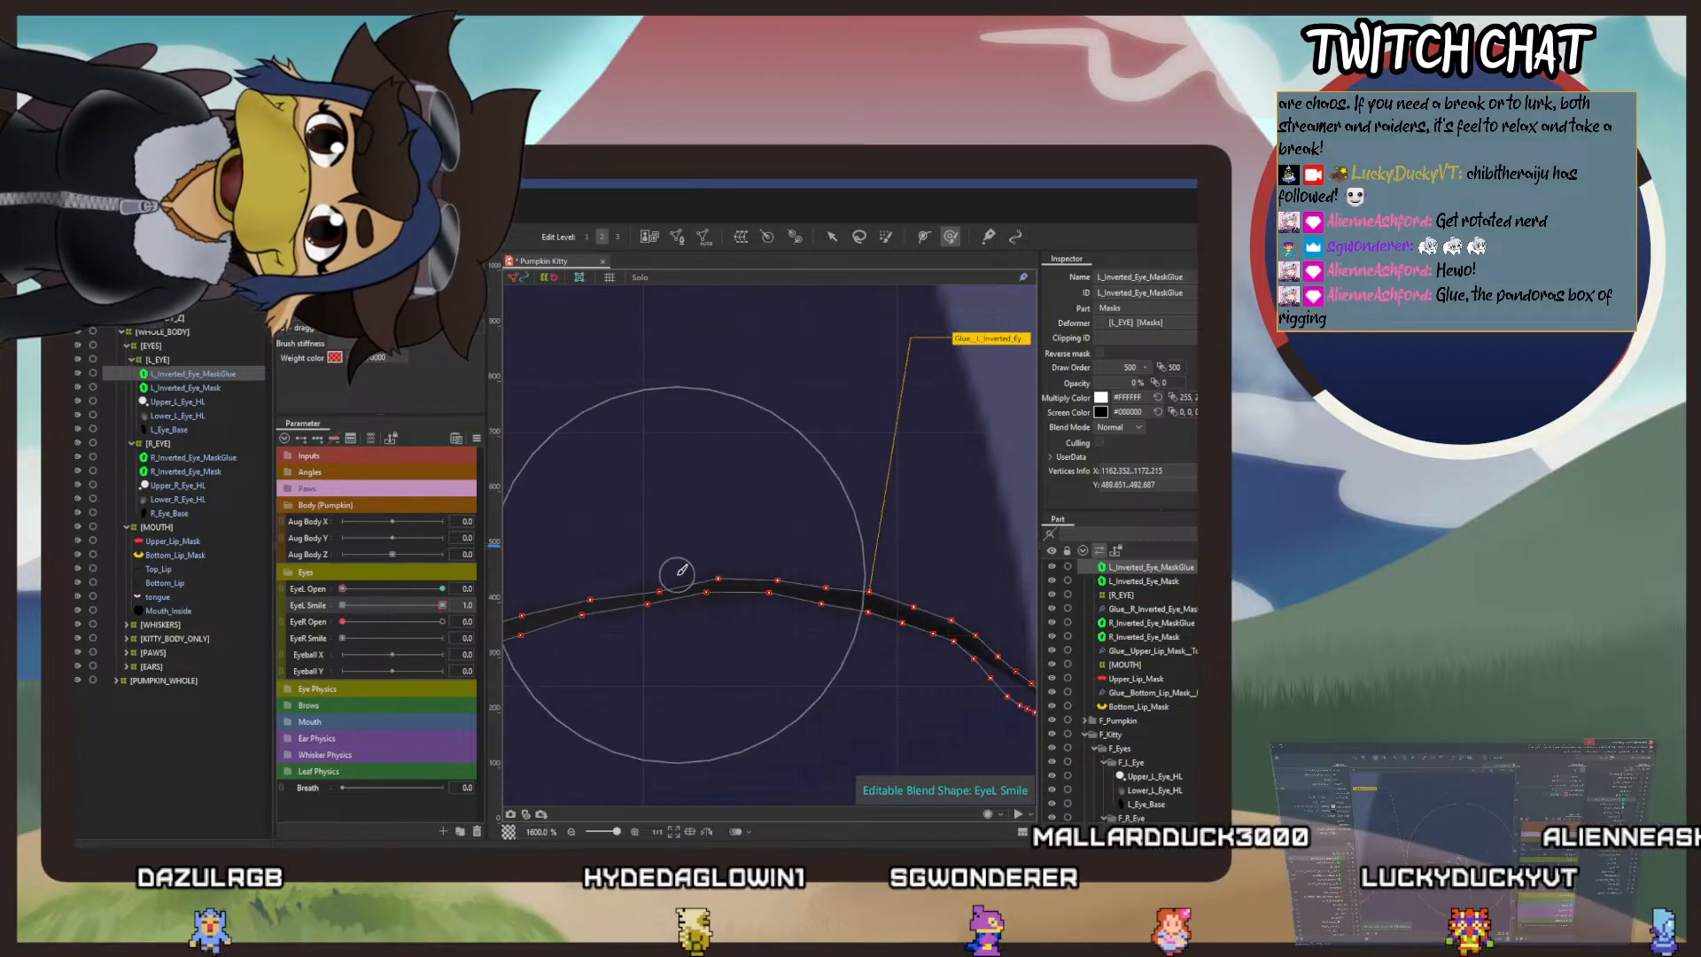
pyautogui.moveTo(676, 571); pyautogui.dragTo(866, 567)
pyautogui.moveTo(810, 454); pyautogui.dragTo(807, 430)
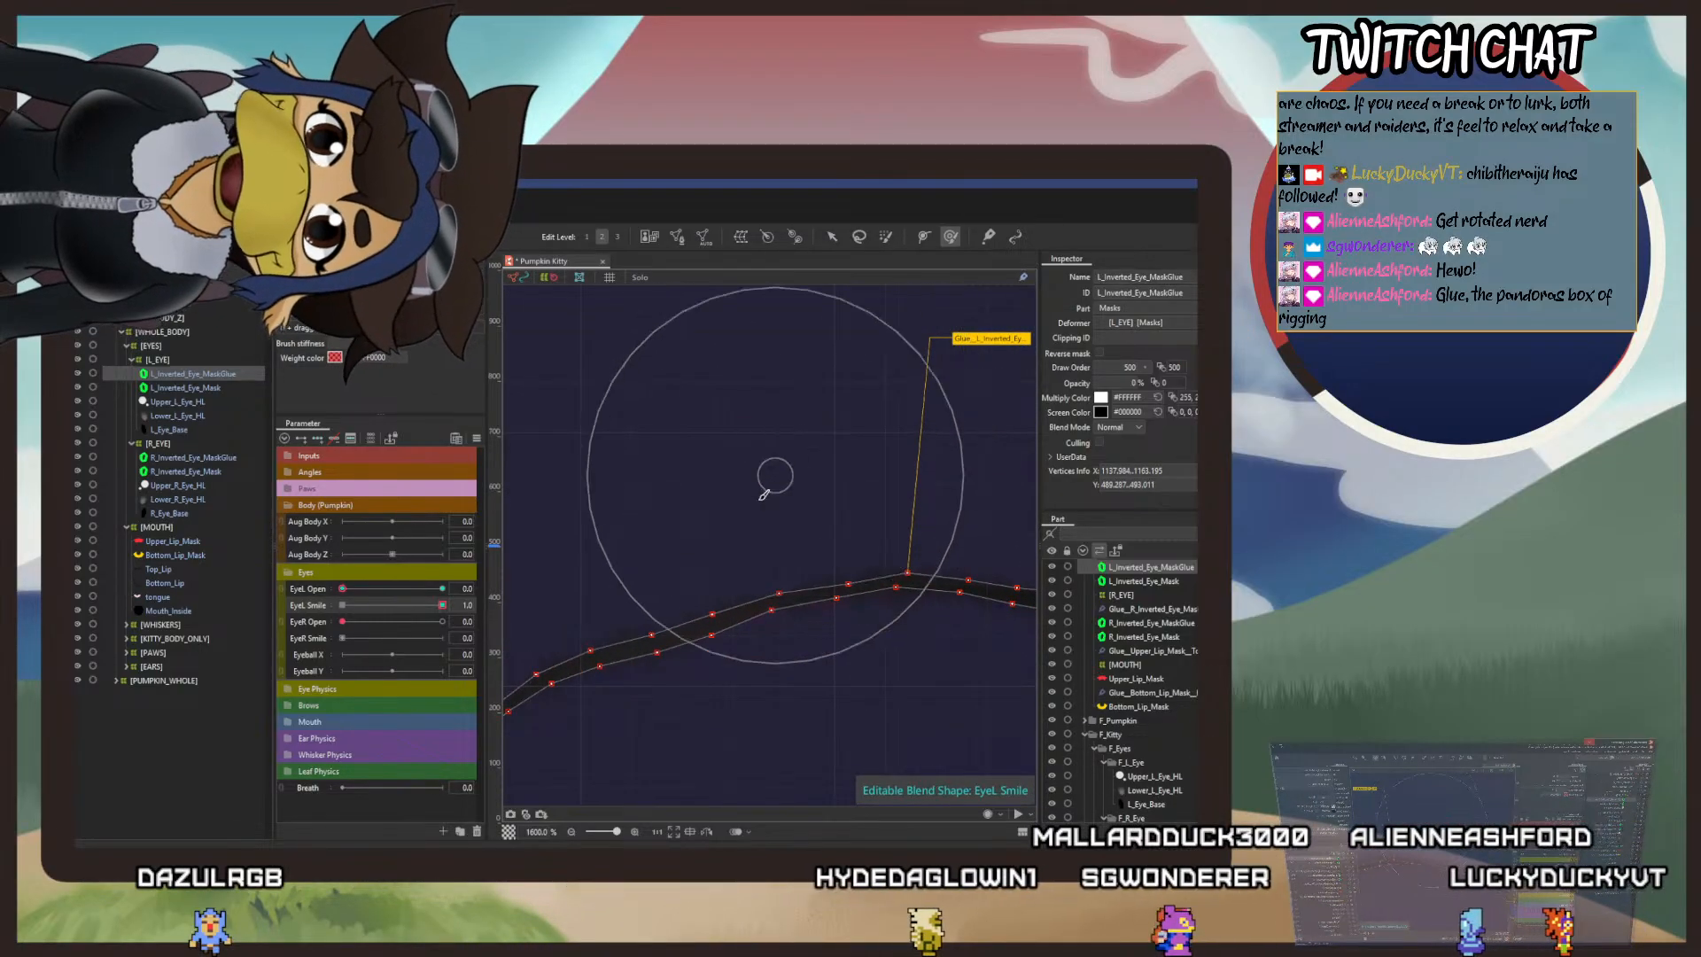
pyautogui.moveTo(650, 521); pyautogui.dragTo(645, 492)
pyautogui.moveTo(766, 588); pyautogui.dragTo(731, 378)
# Step: Reposition individual vertices along the crest and left slope of the smile mask line to even out its thickness
pyautogui.click(832, 236)
pyautogui.click(814, 374)
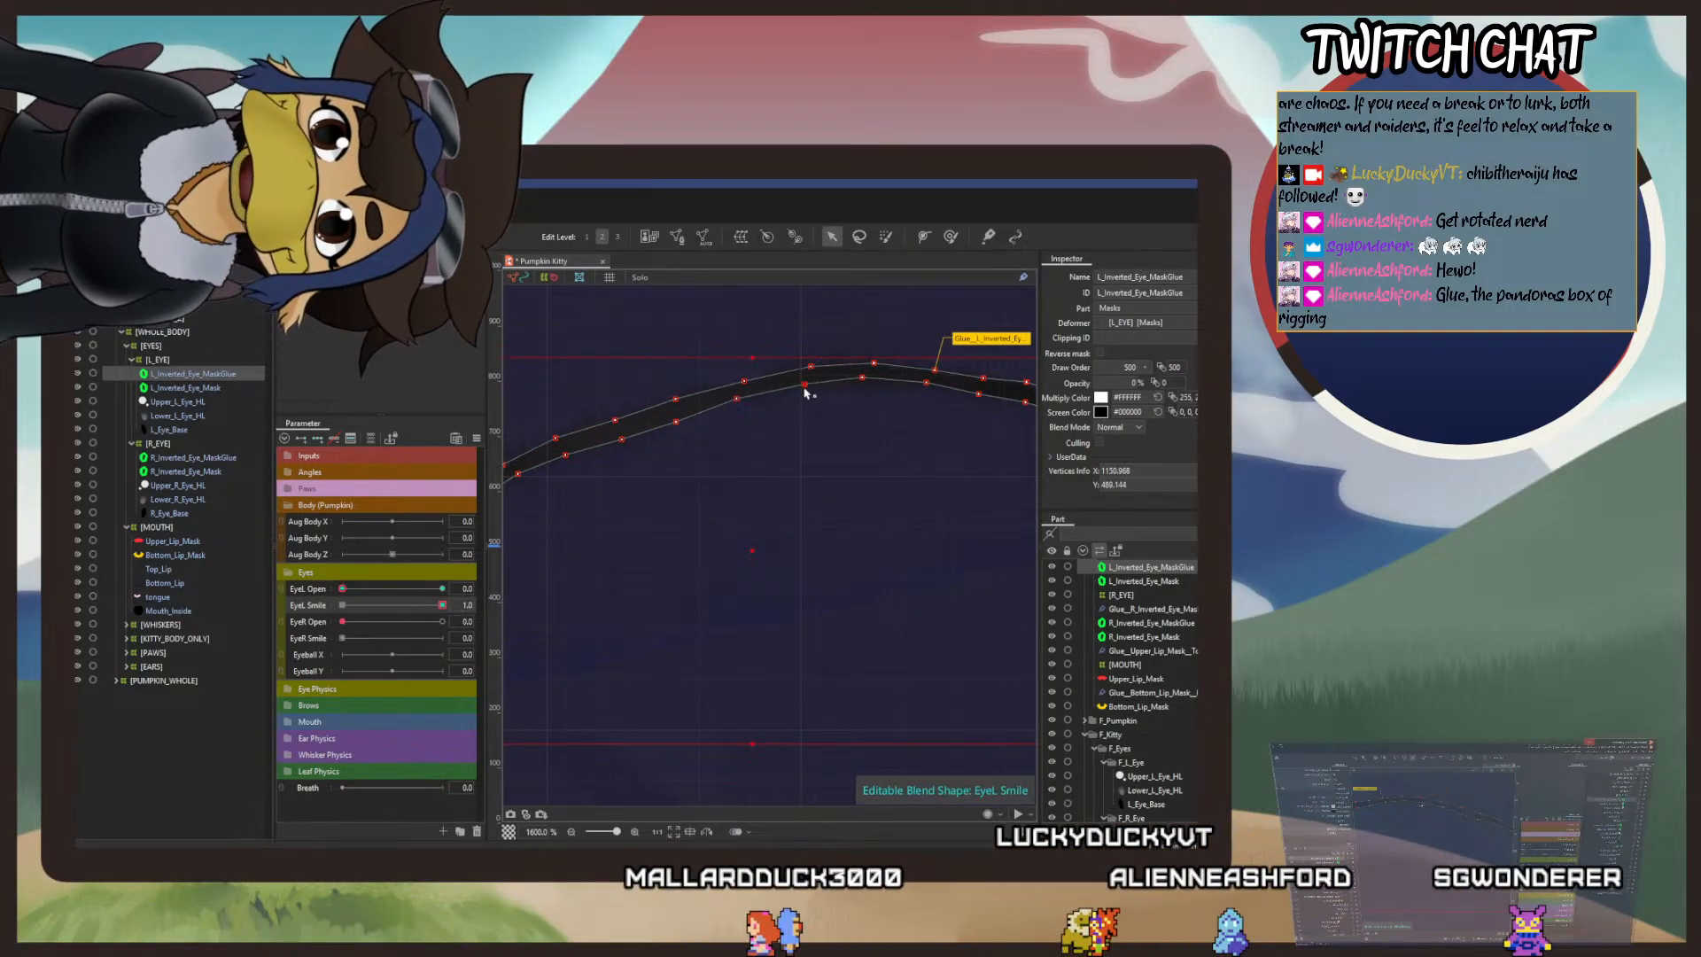
pyautogui.click(739, 401)
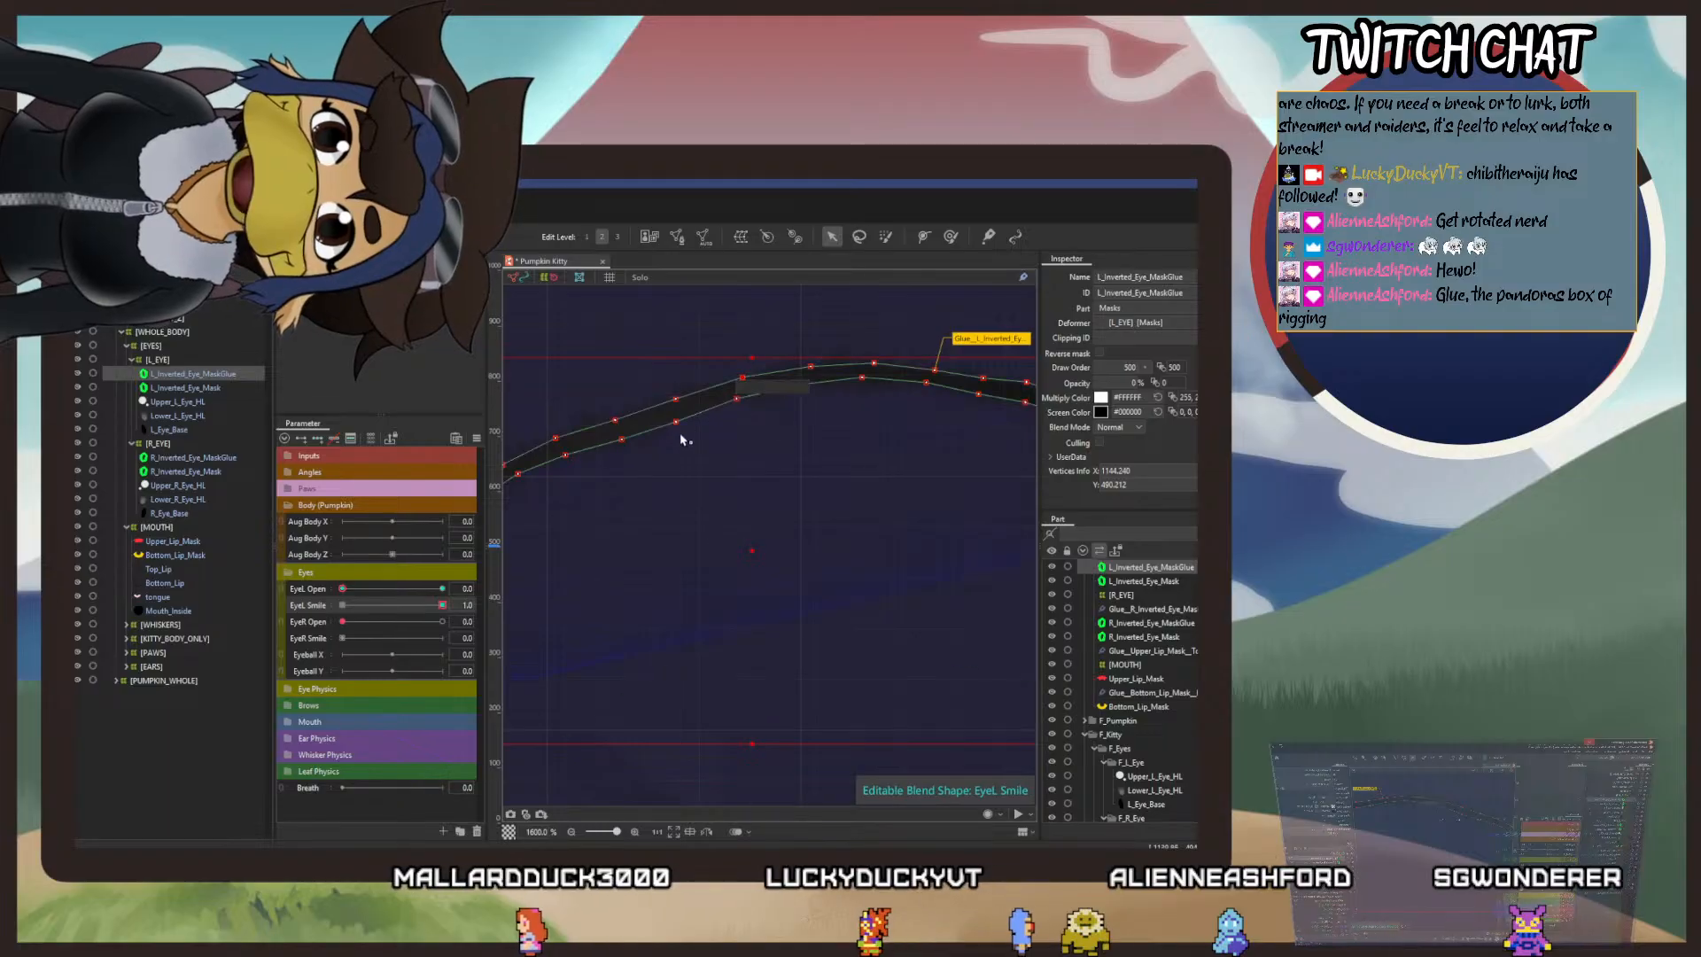
pyautogui.moveTo(728, 453); pyautogui.dragTo(1006, 539)
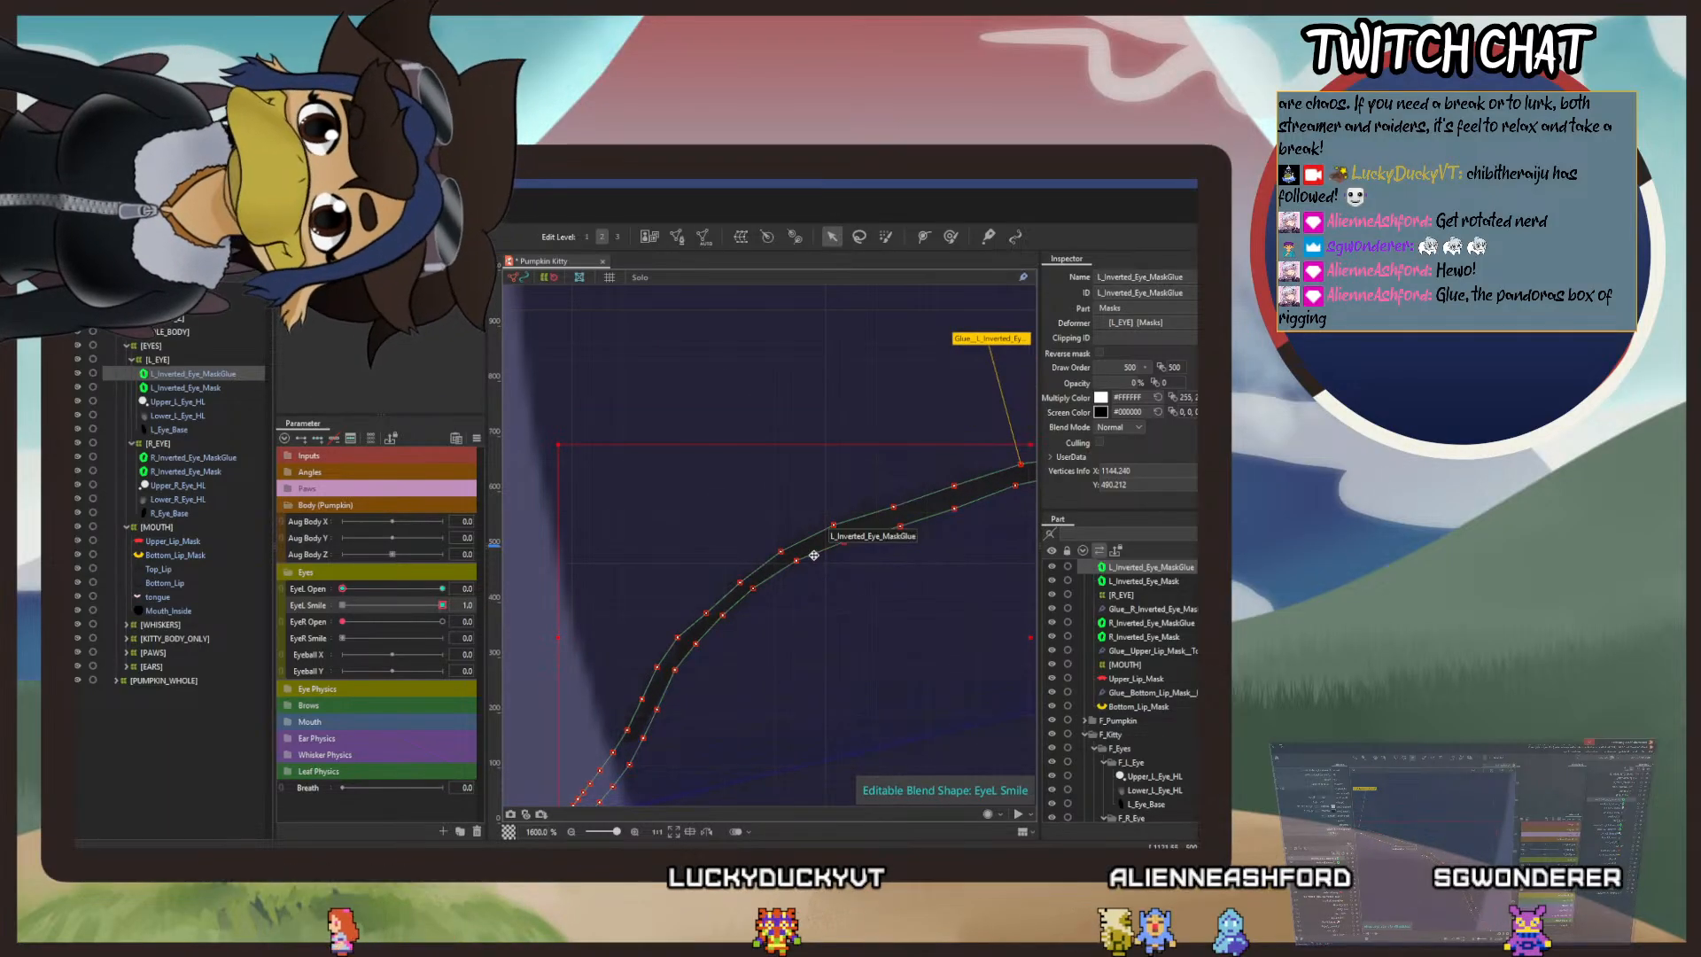
pyautogui.moveTo(844, 543); pyautogui.dragTo(899, 521)
pyautogui.click(961, 516)
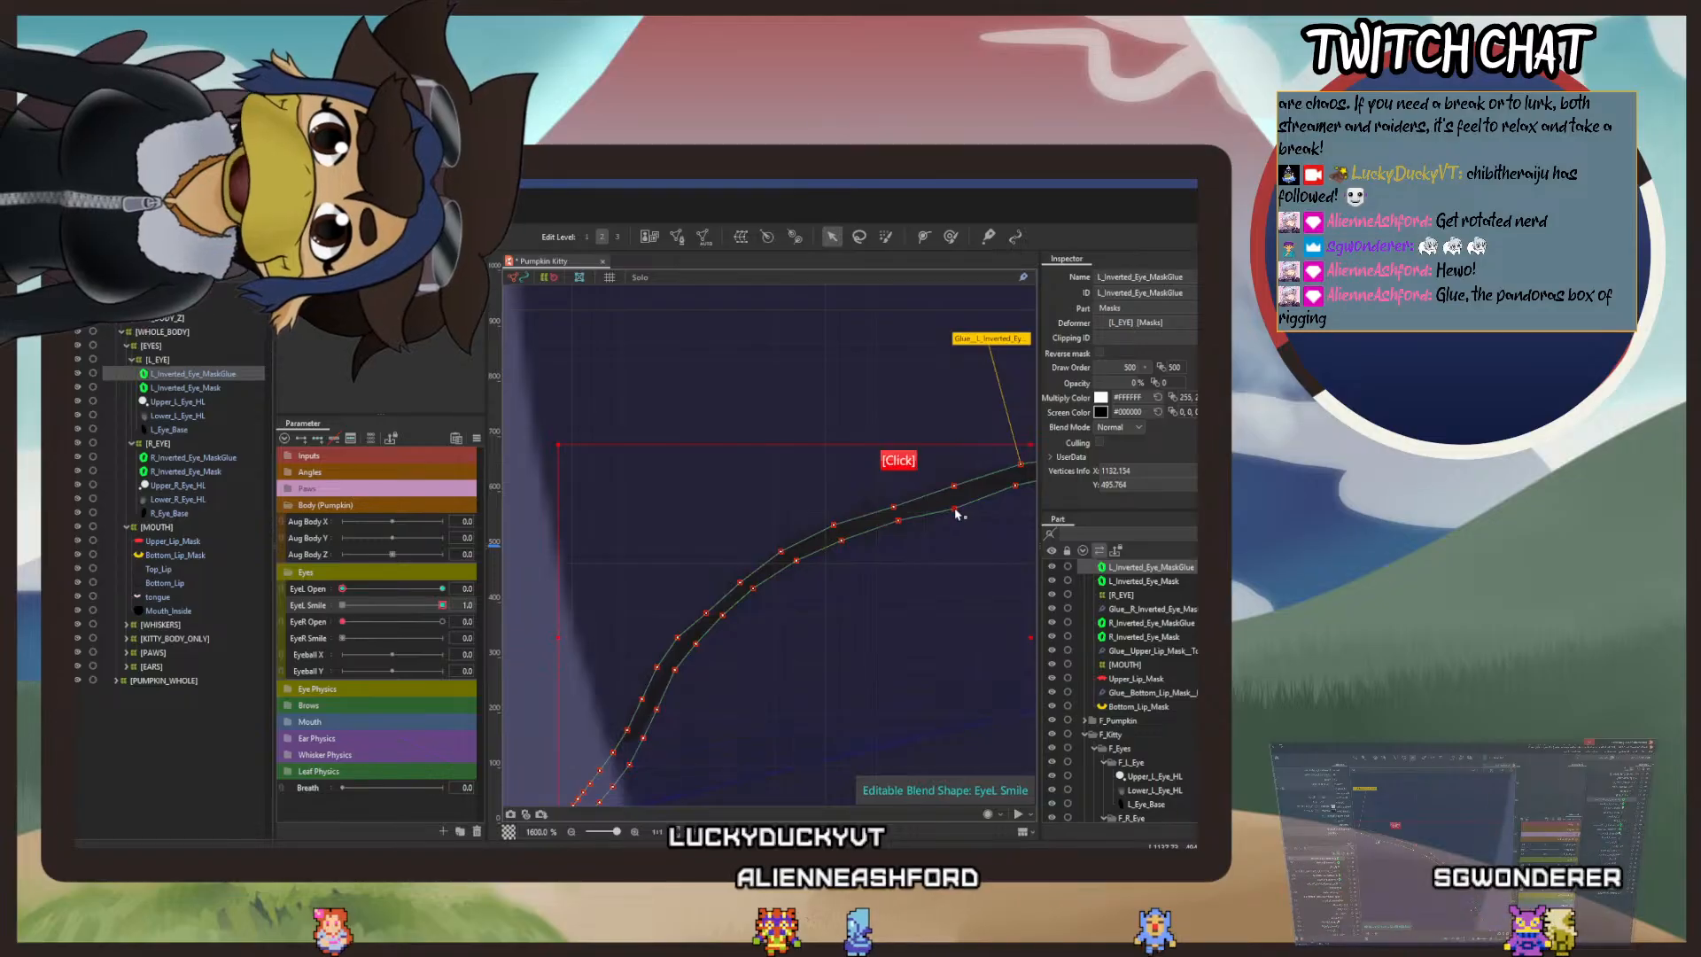
pyautogui.click(894, 511)
pyautogui.moveTo(894, 511); pyautogui.dragTo(834, 526)
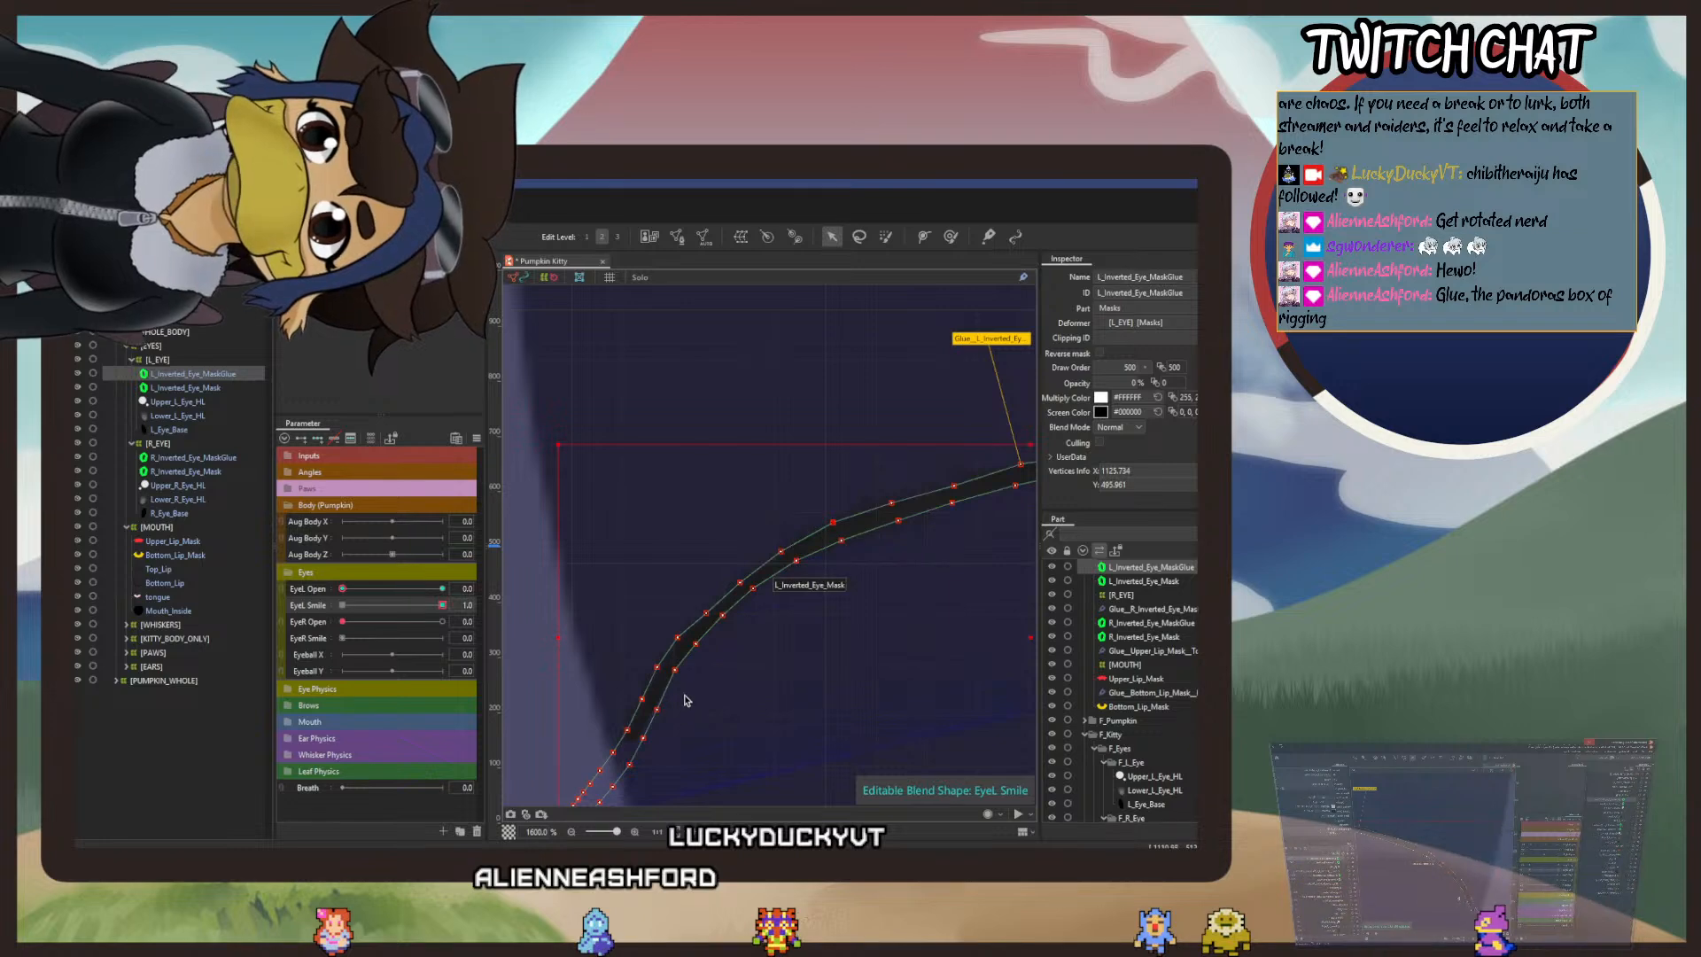
# Step: Refine the left tip of the smile mask line with the deform brush
pyautogui.moveTo(716, 666); pyautogui.dragTo(837, 501)
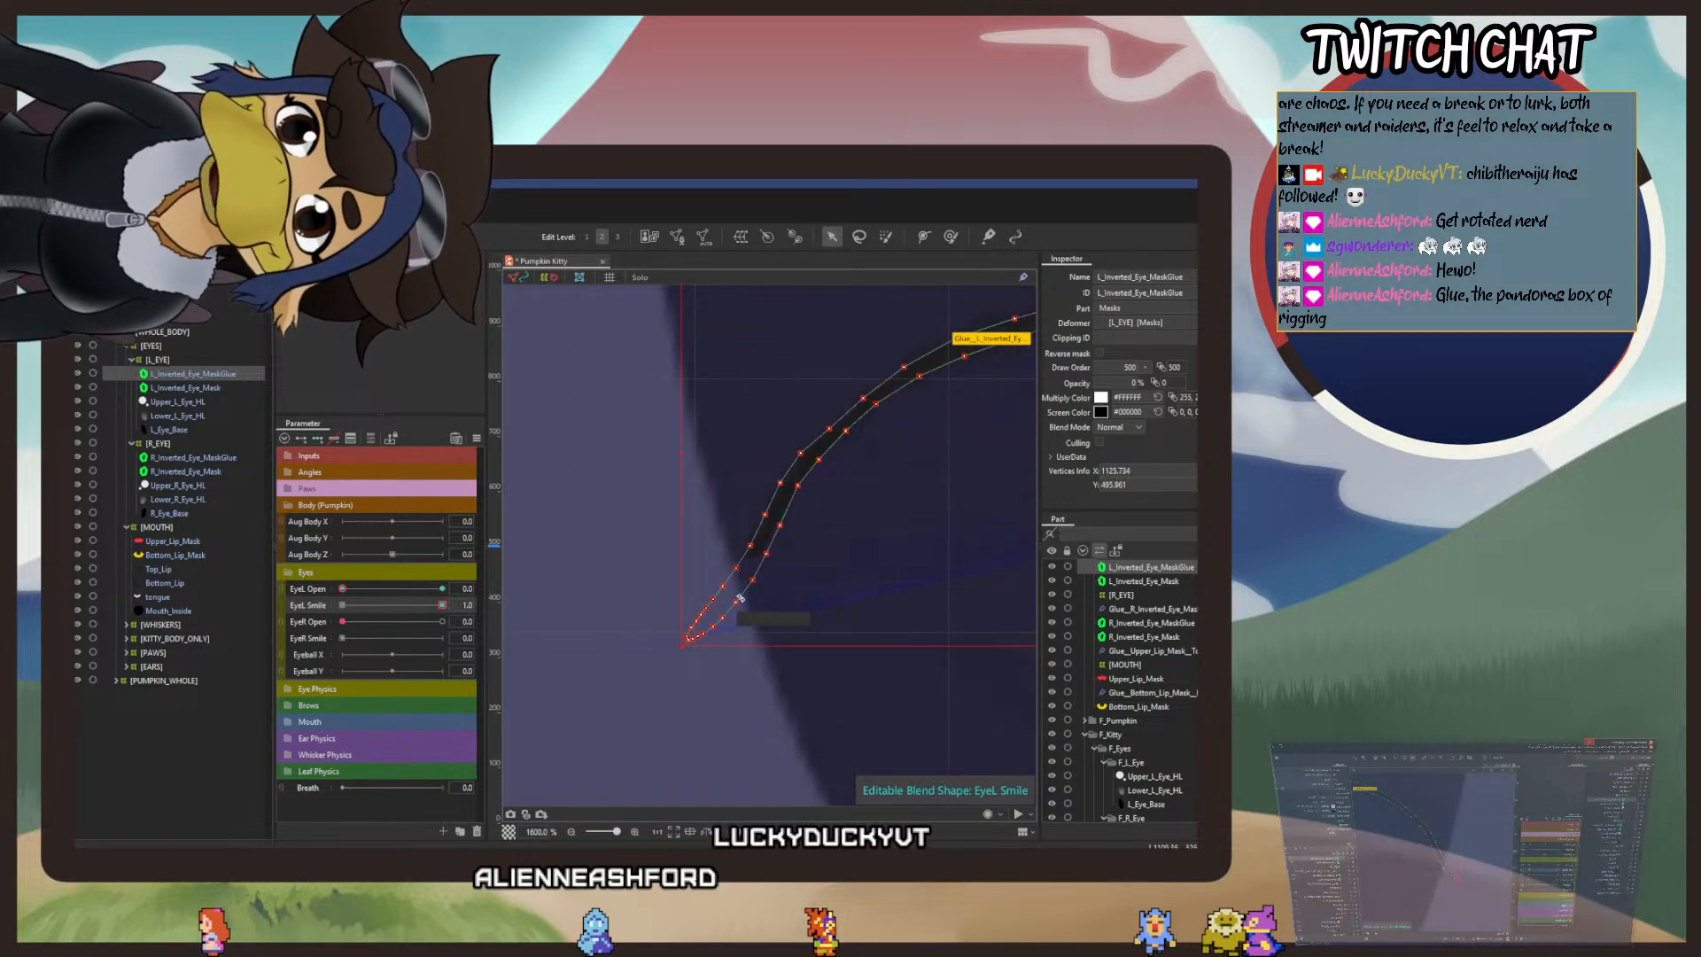
pyautogui.click(951, 236)
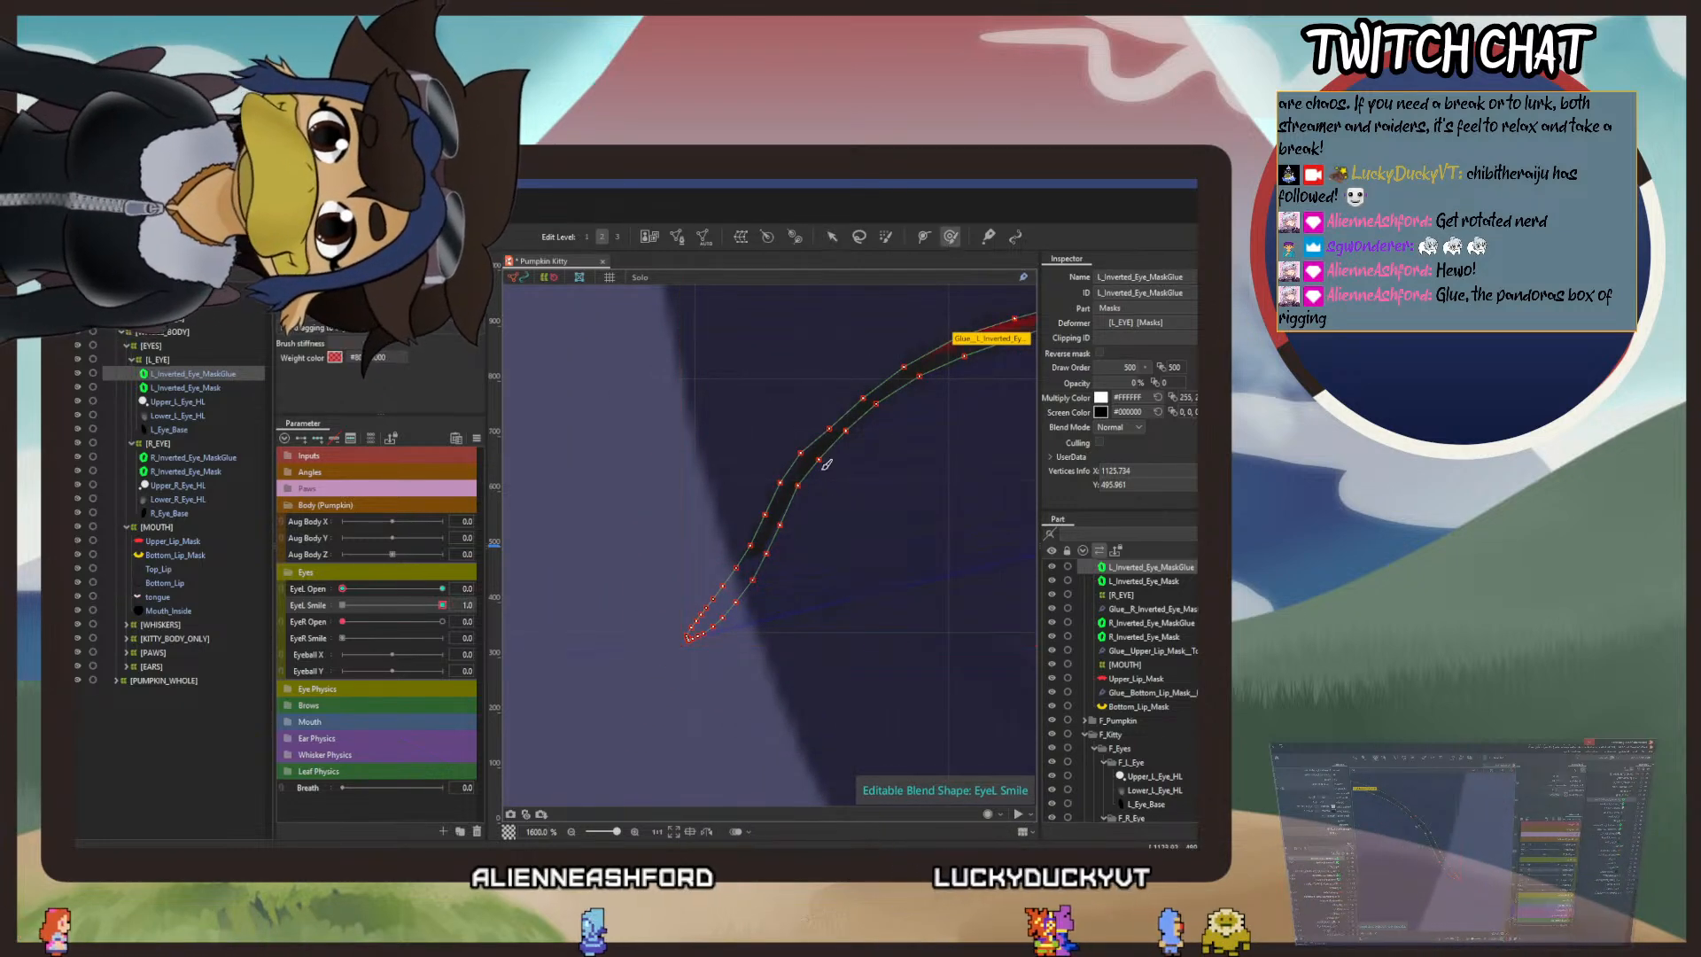
pyautogui.moveTo(739, 572)
pyautogui.mouseDown()
pyautogui.moveTo(656, 702)
pyautogui.moveTo(649, 760)
pyautogui.moveTo(640, 744)
pyautogui.mouseUp()
pyautogui.scroll(-2, 855, 659)
# Step: Pull the right tip of the smile mask line down and outward past the eye's edge with the deform brush
pyautogui.moveTo(889, 608); pyautogui.dragTo(647, 615)
pyautogui.scroll(3, 802, 594)
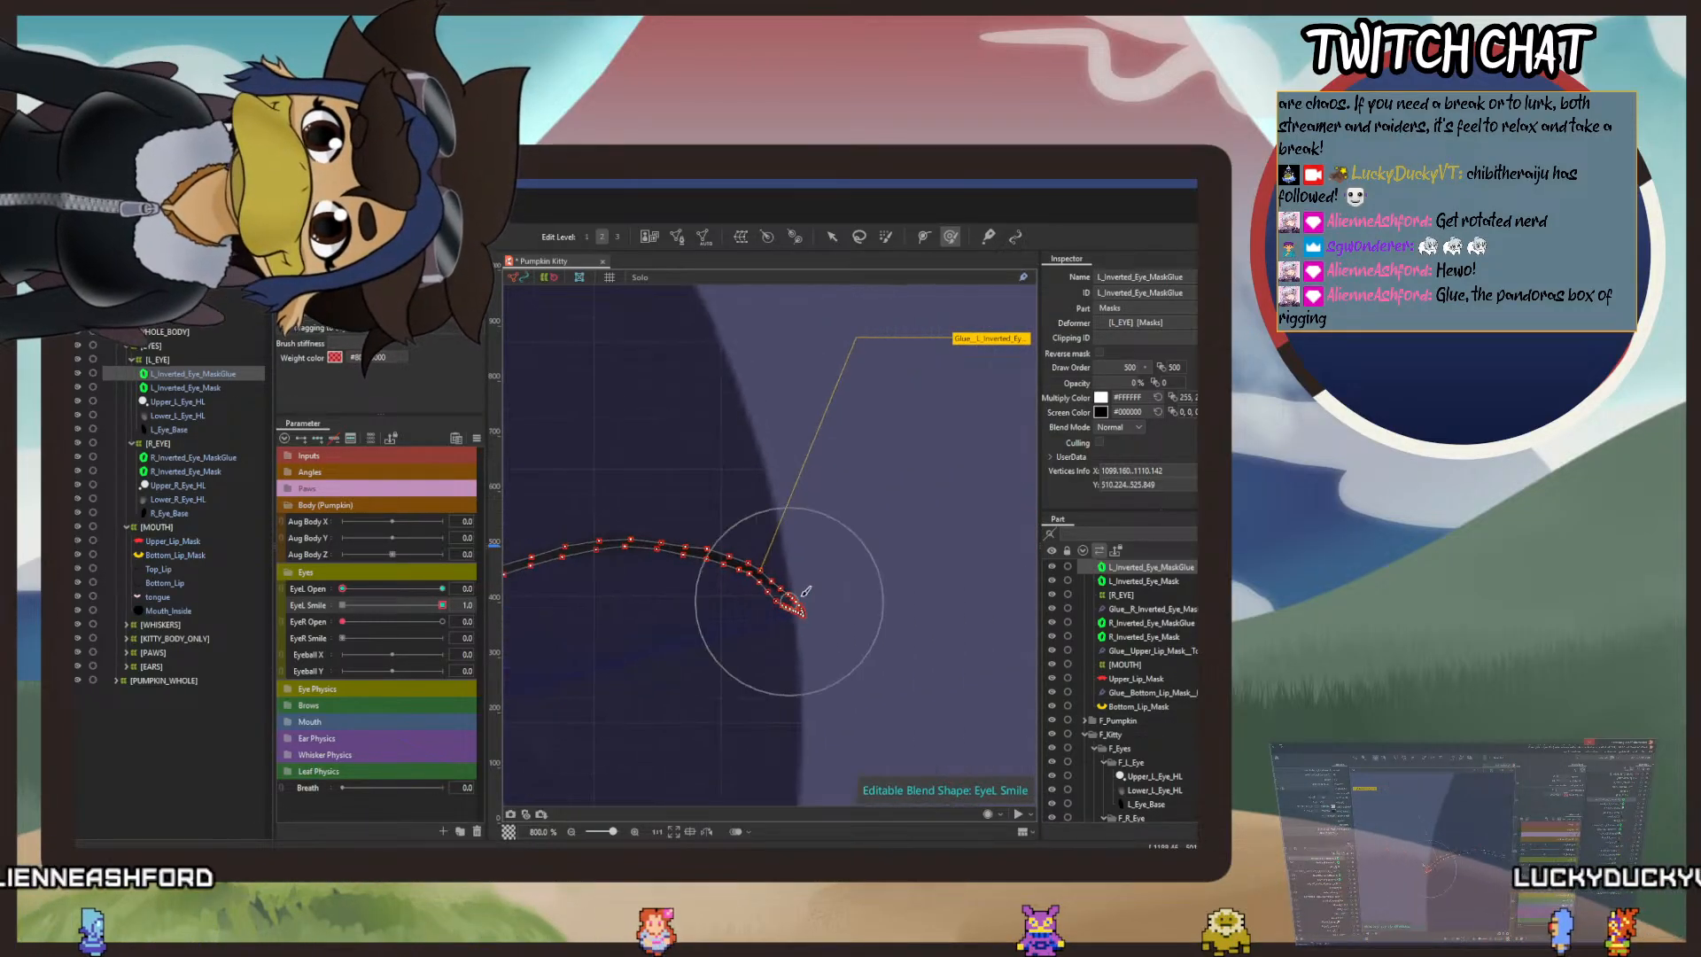
pyautogui.moveTo(810, 635); pyautogui.dragTo(852, 657)
pyautogui.moveTo(709, 569); pyautogui.dragTo(824, 528)
pyautogui.moveTo(739, 794); pyautogui.dragTo(1010, 458)
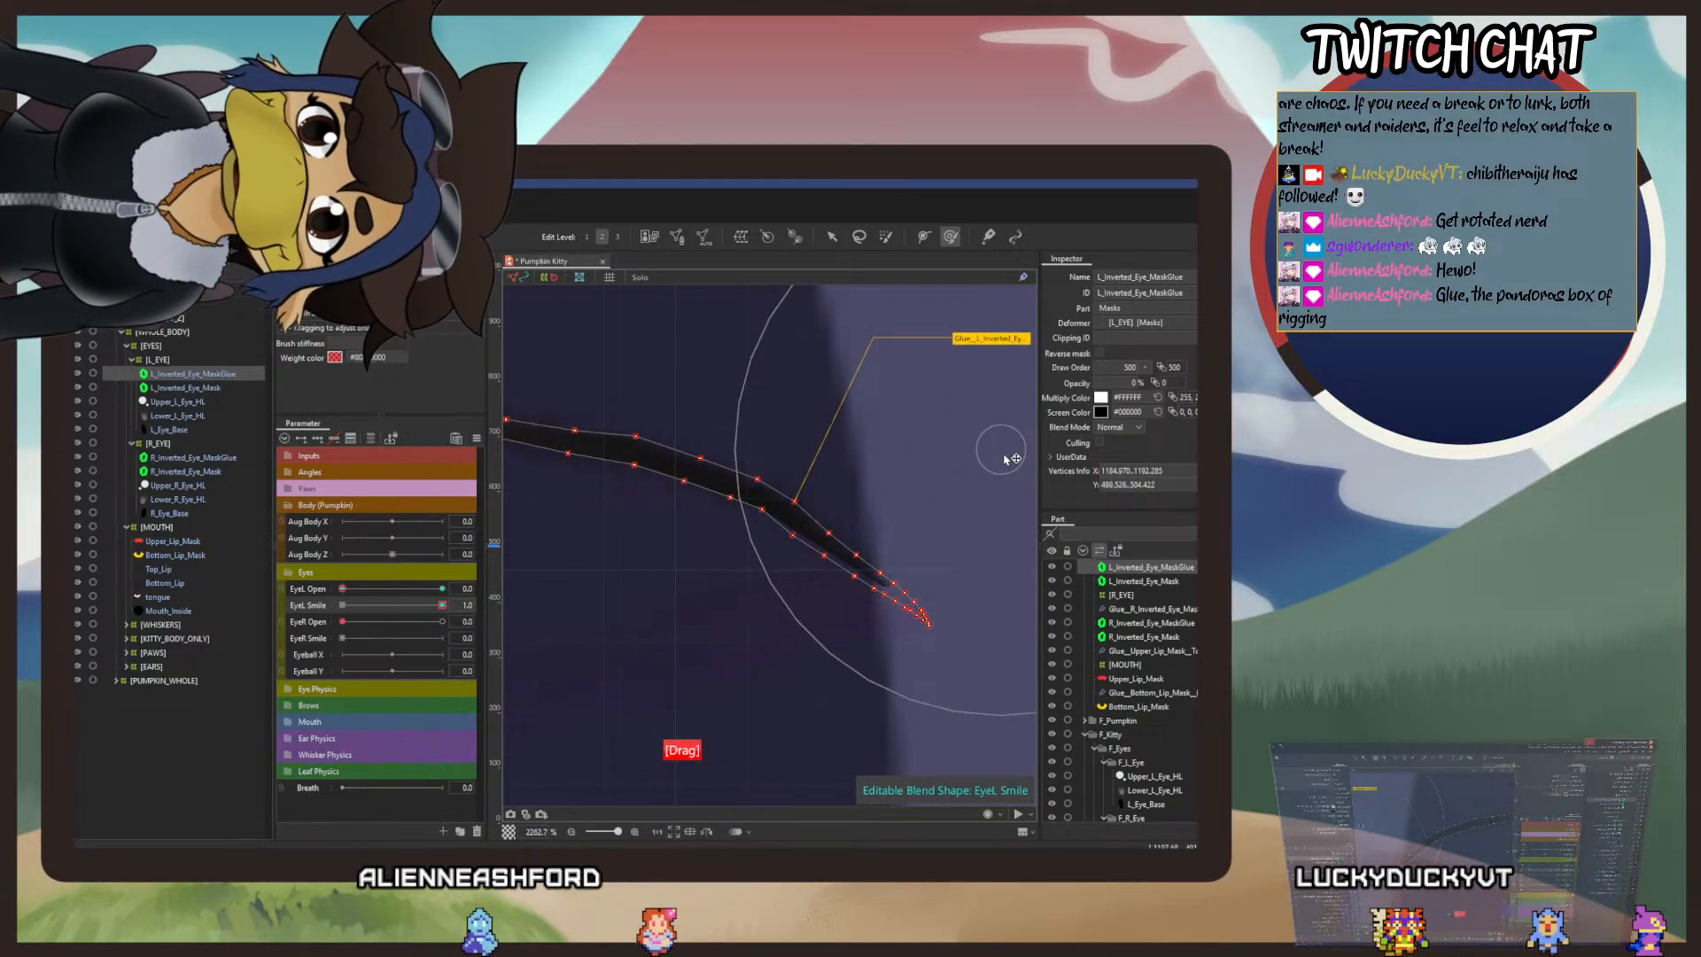
pyautogui.scroll(-1, 596, 508)
# Step: Smooth the right slope and left shoulder of the smile arch with the deform brush at 37.1 px
pyautogui.moveTo(627, 509)
pyautogui.mouseDown()
pyautogui.moveTo(695, 508)
pyautogui.moveTo(841, 570)
pyautogui.moveTo(847, 601)
pyautogui.moveTo(851, 560)
pyautogui.mouseUp()
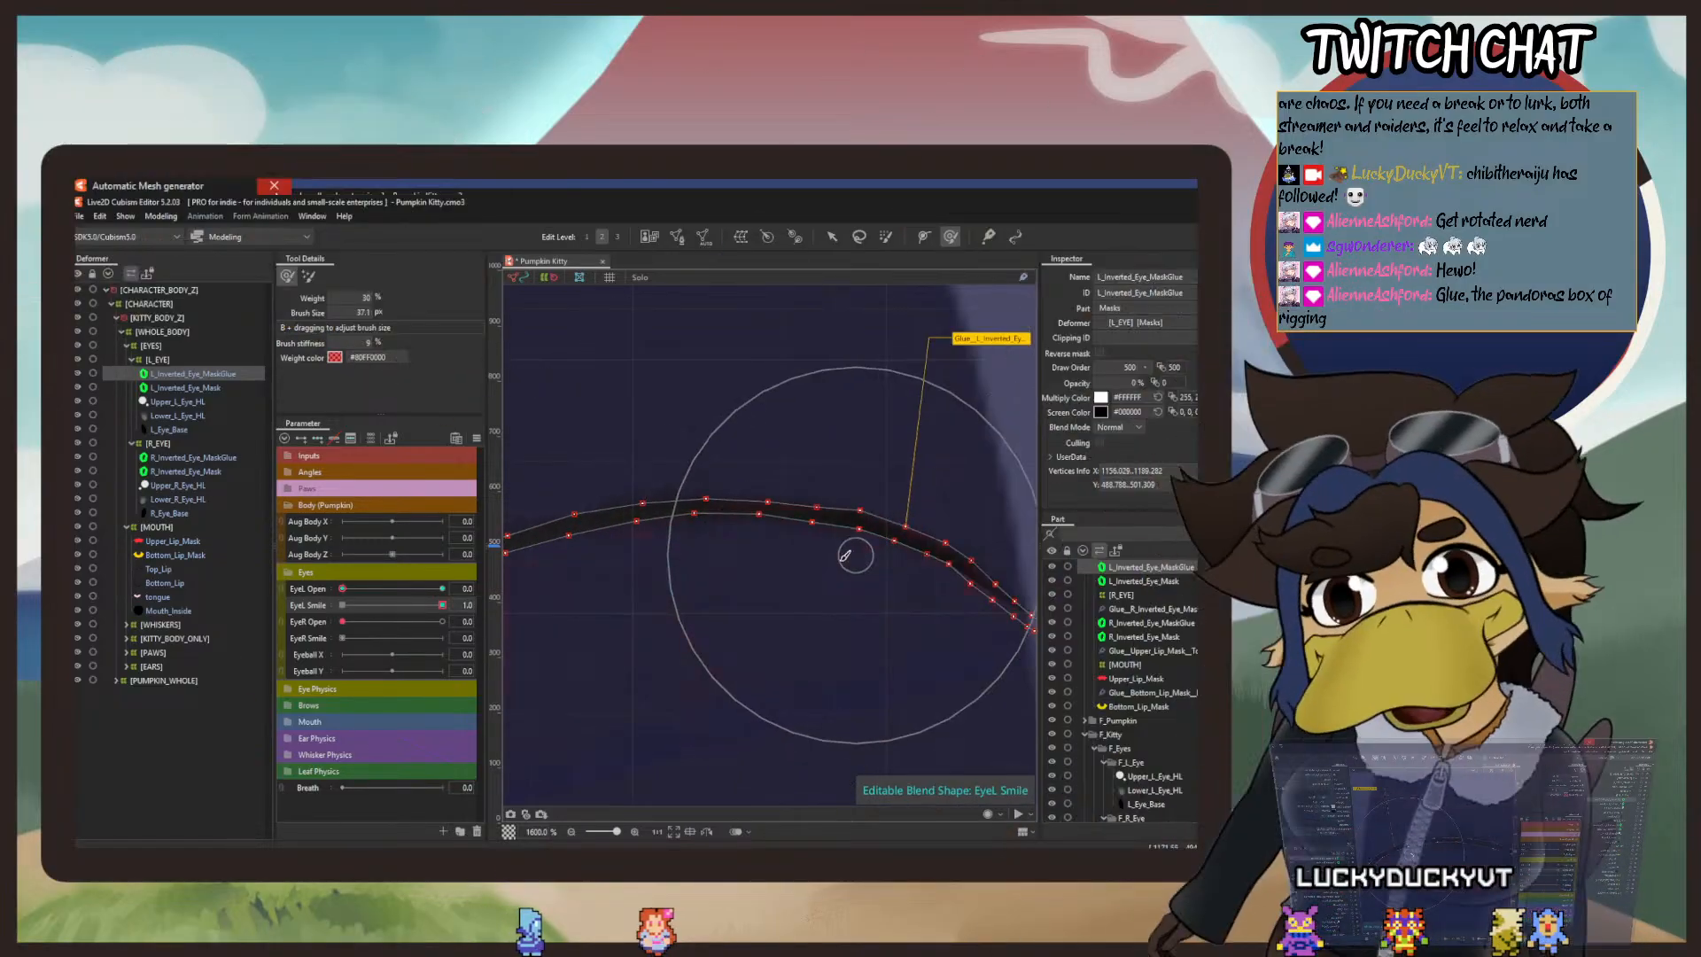
pyautogui.moveTo(700, 619)
pyautogui.mouseDown()
pyautogui.moveTo(689, 591)
pyautogui.moveTo(834, 611)
pyautogui.moveTo(738, 589)
pyautogui.moveTo(636, 629)
pyautogui.mouseUp()
pyautogui.scroll(-2, 689, 590)
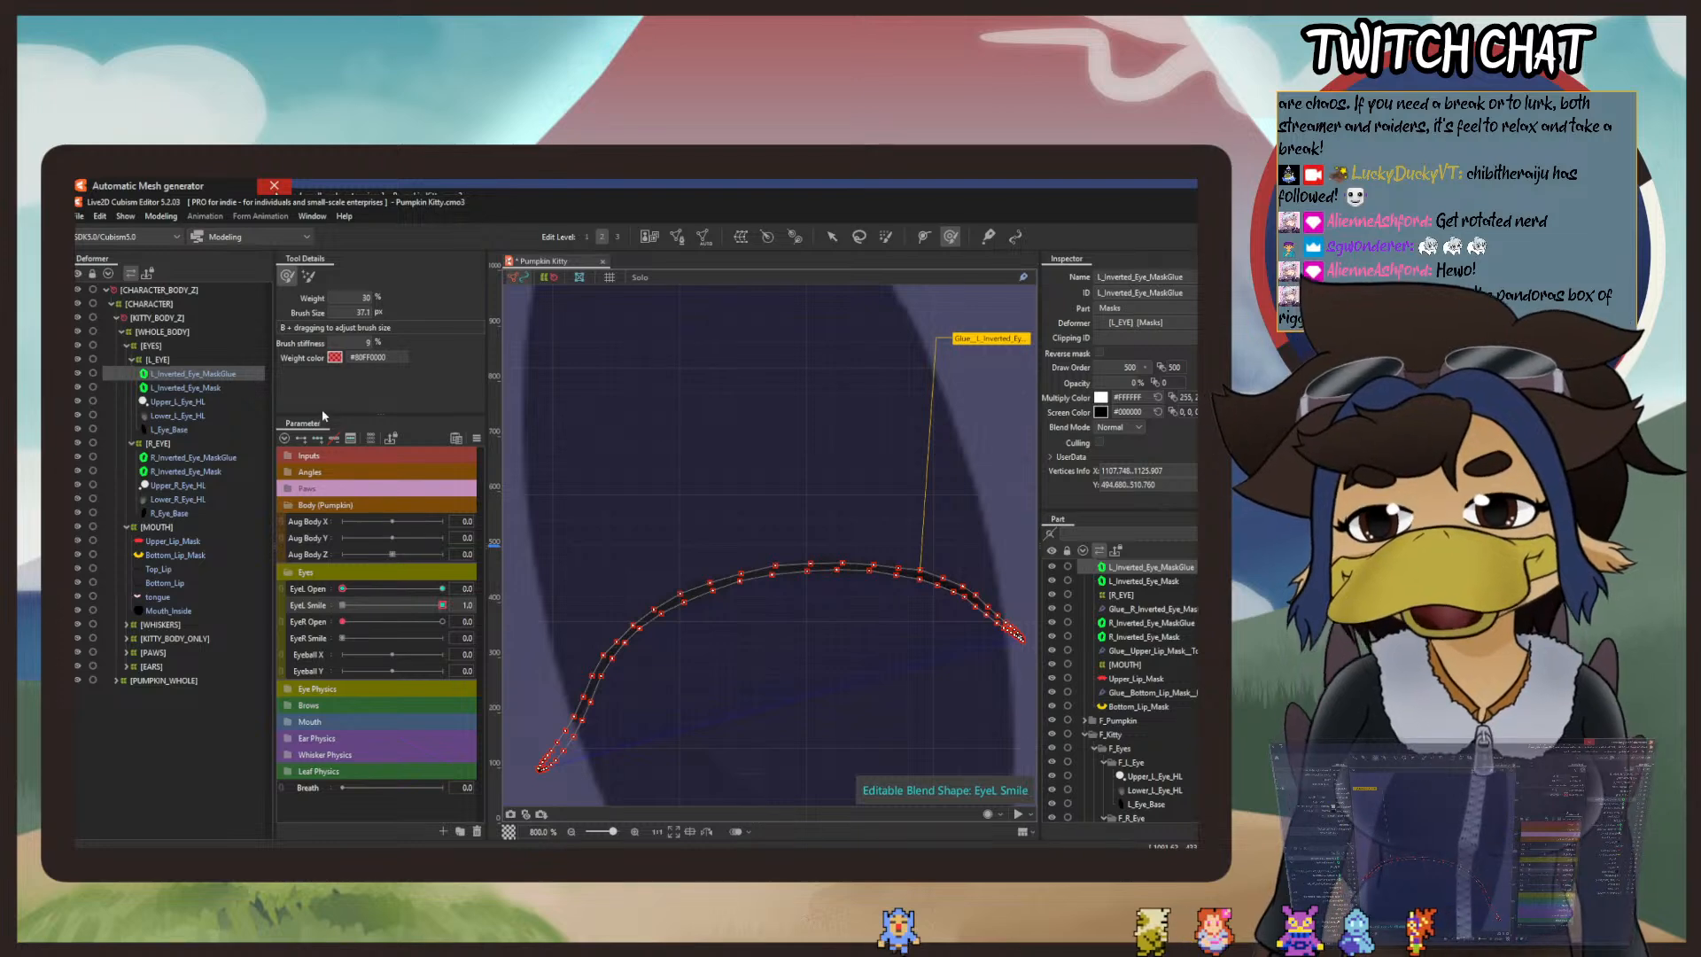
# Step: Add EyeL Open as a weight limit for the EyeL Smile blend shape, using the Line3 preset graph
pyautogui.click(476, 438)
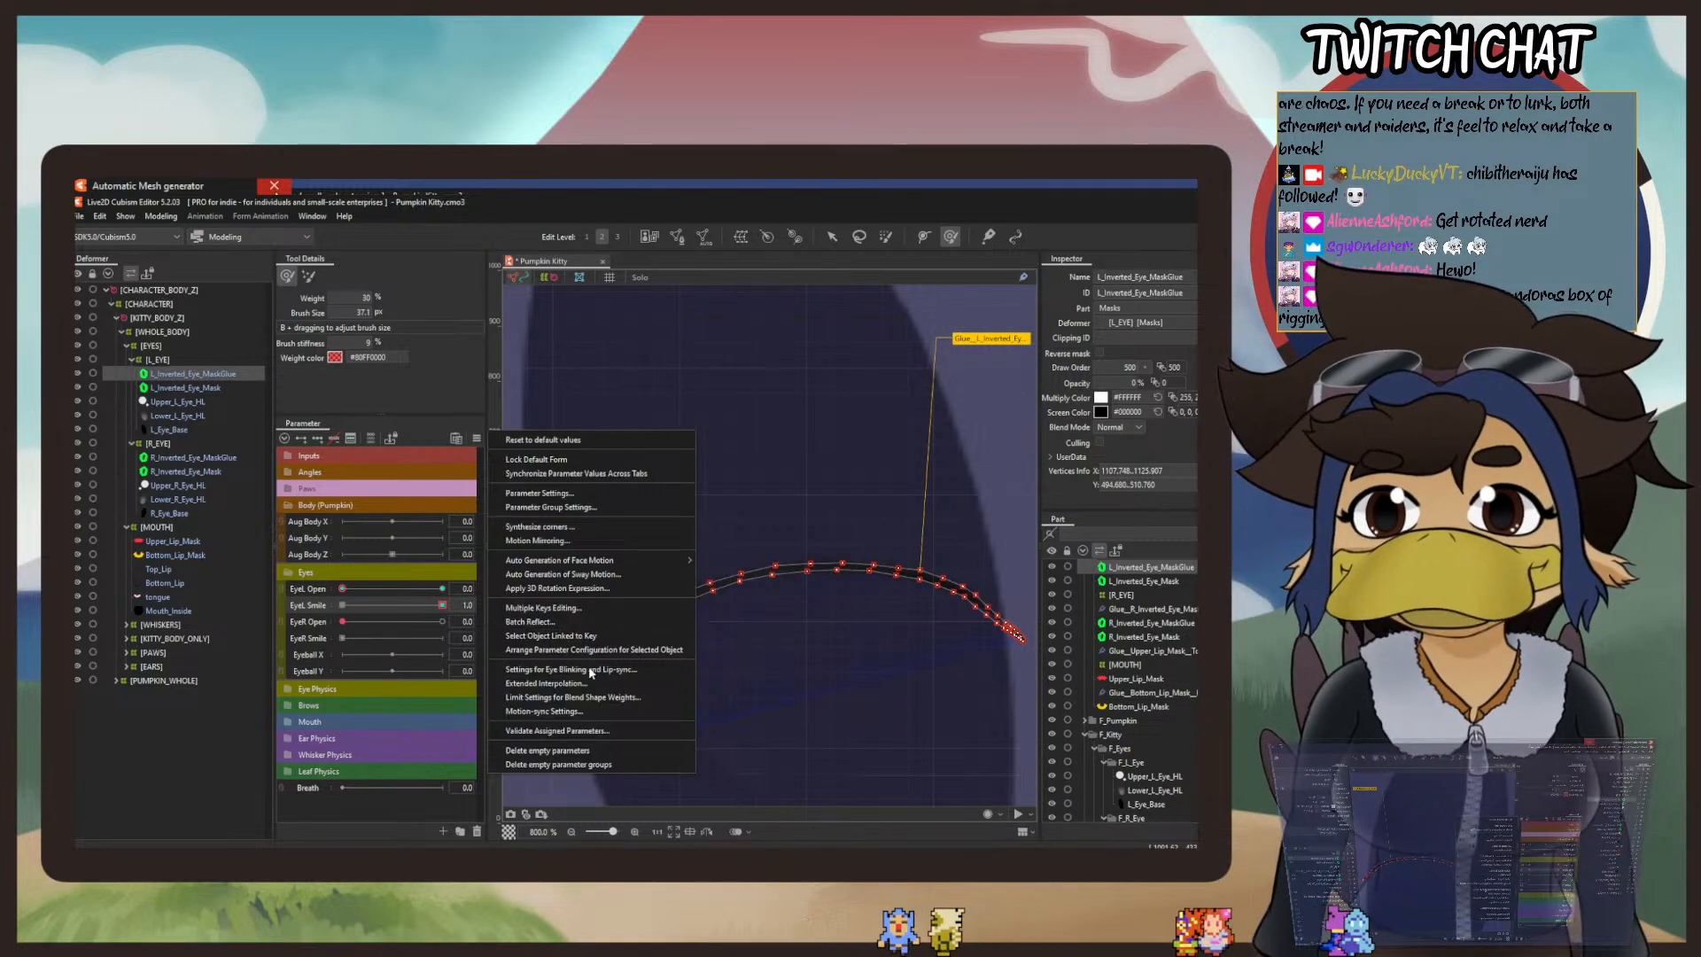
pyautogui.click(593, 699)
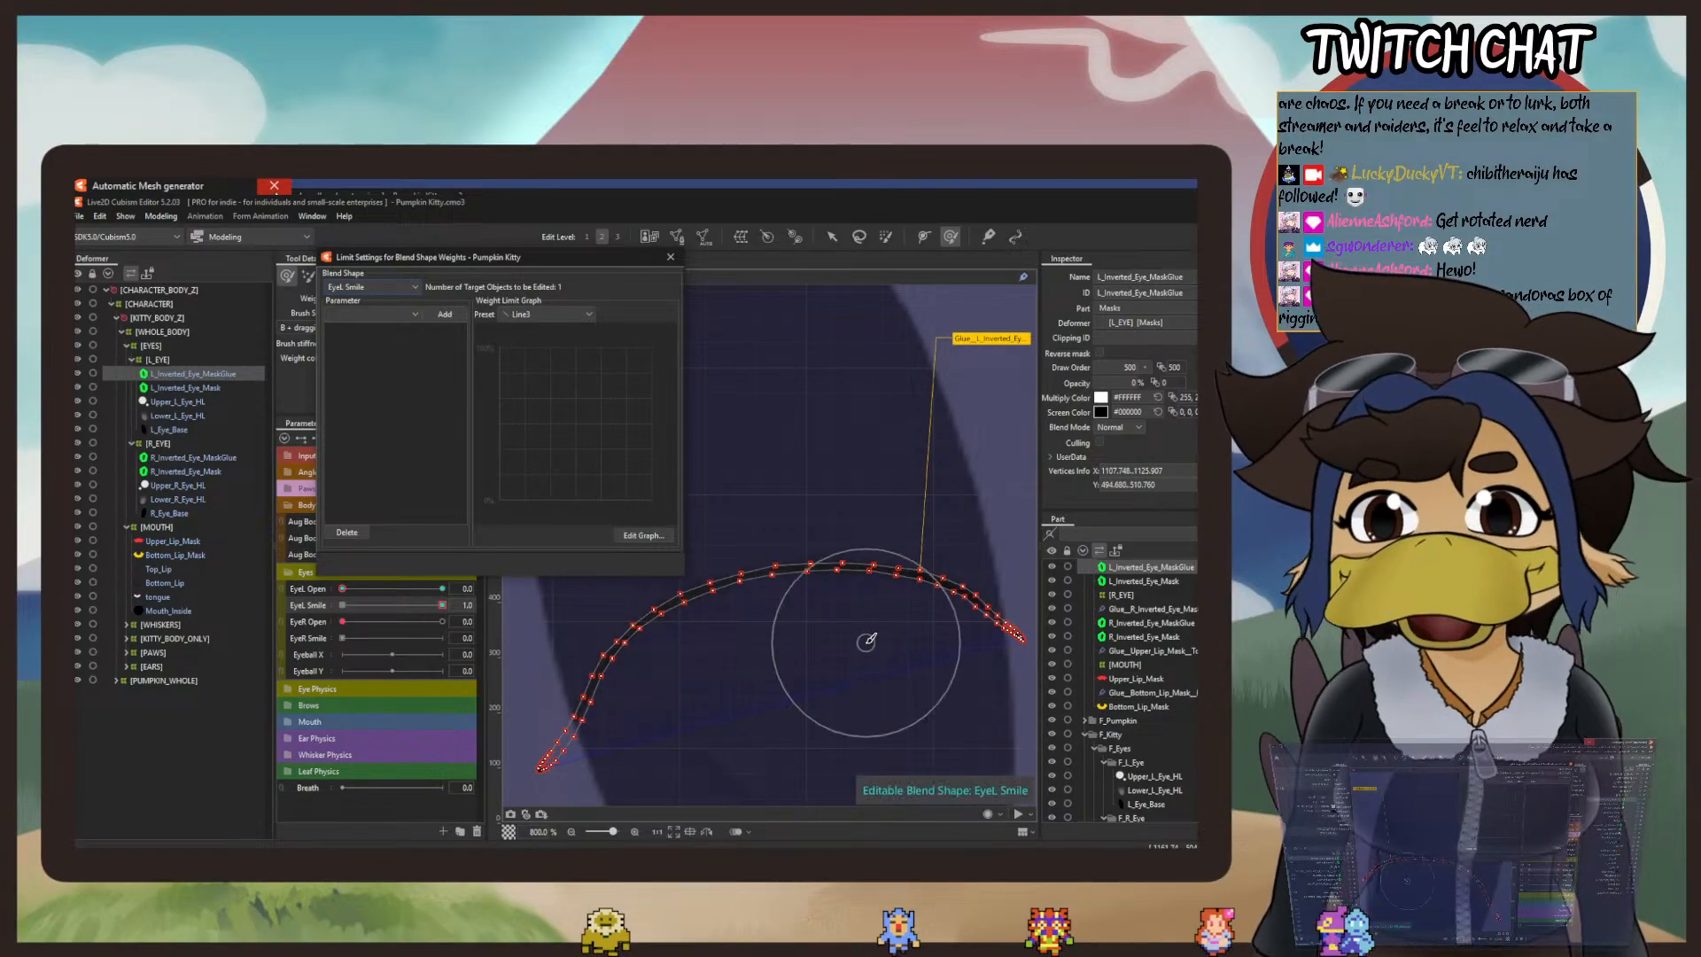
pyautogui.click(384, 312)
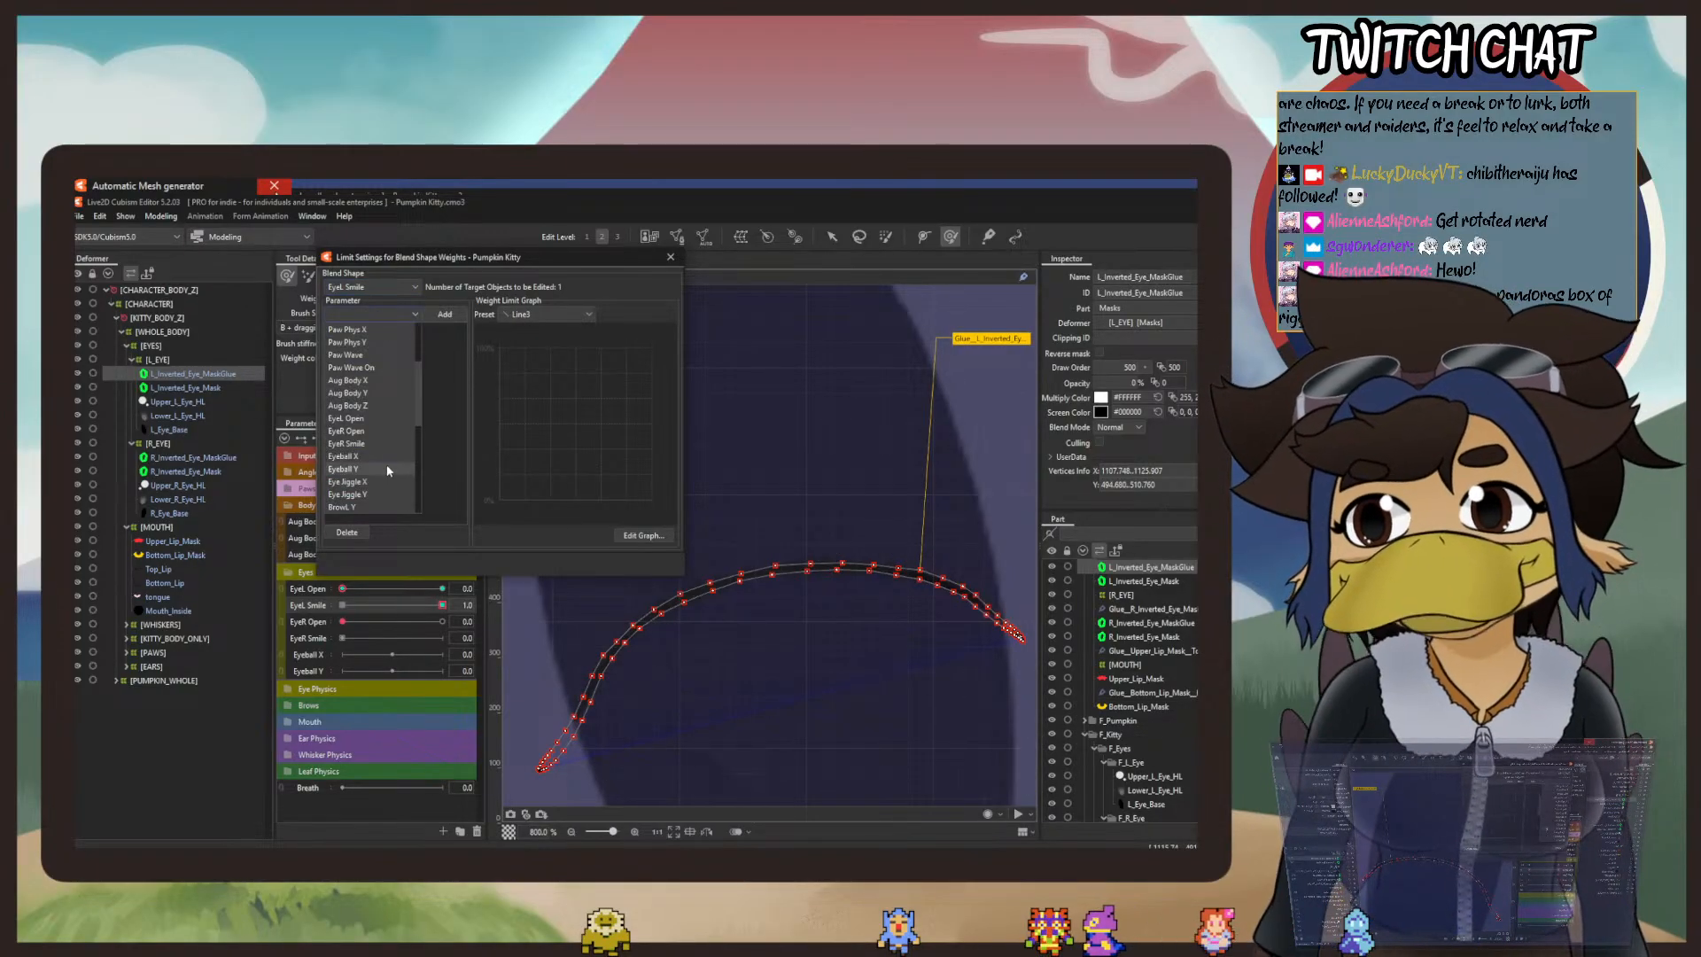
pyautogui.scroll(-3, 387, 471)
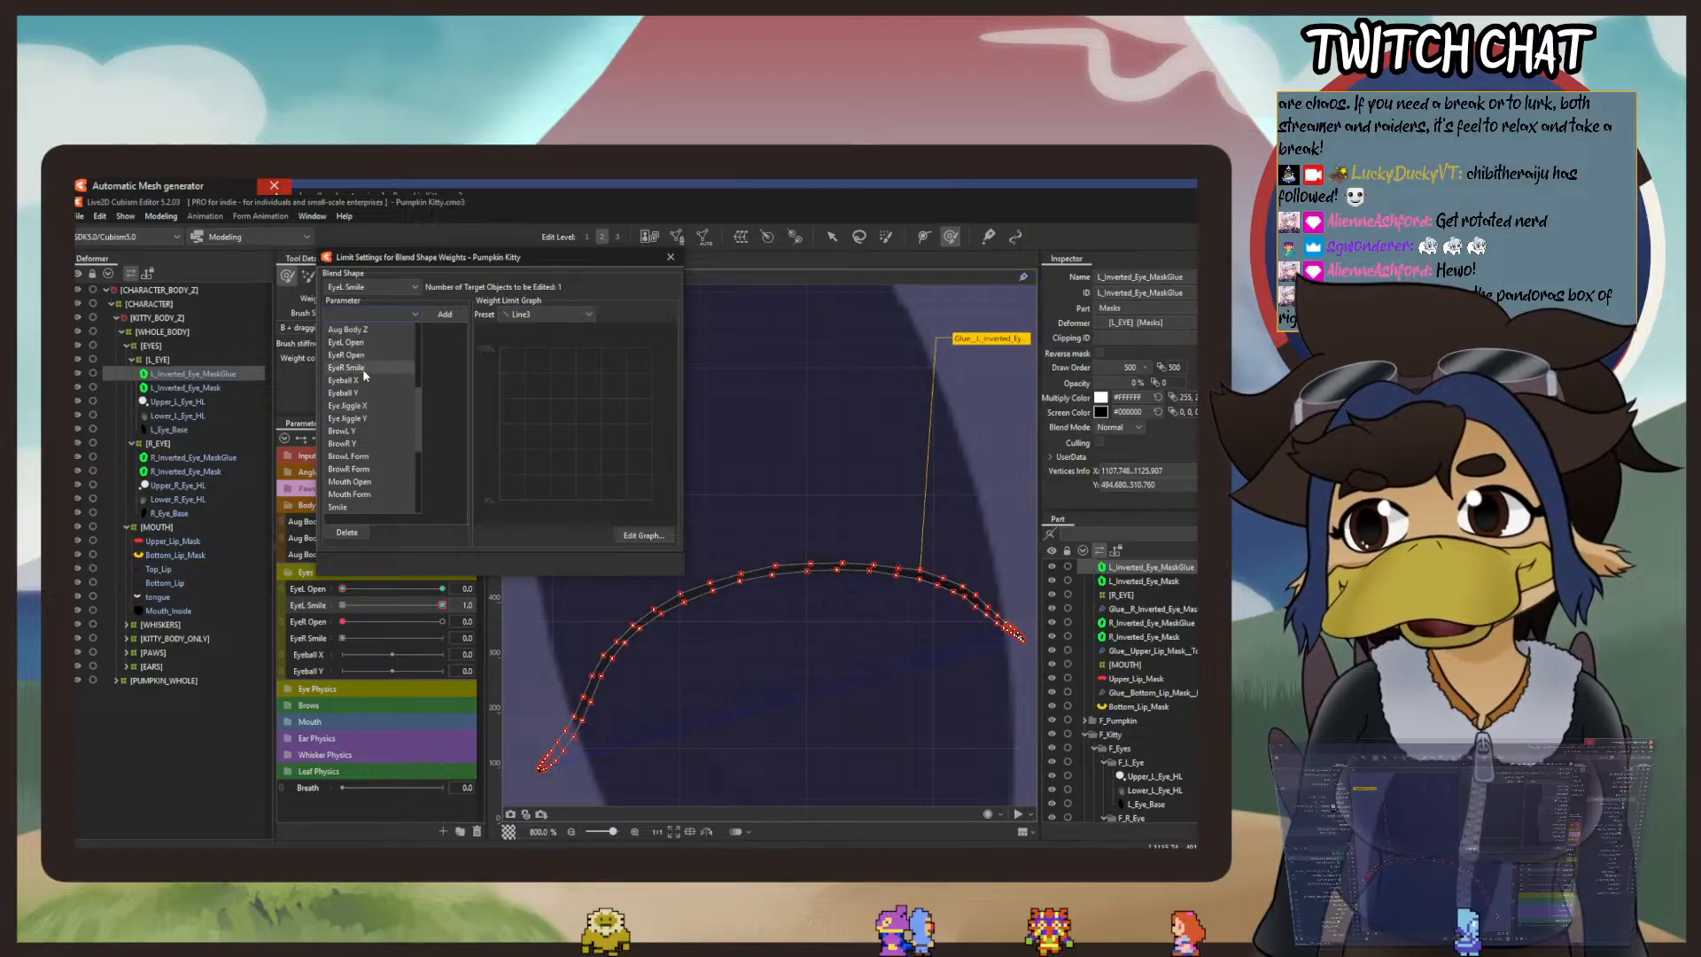
pyautogui.click(347, 342)
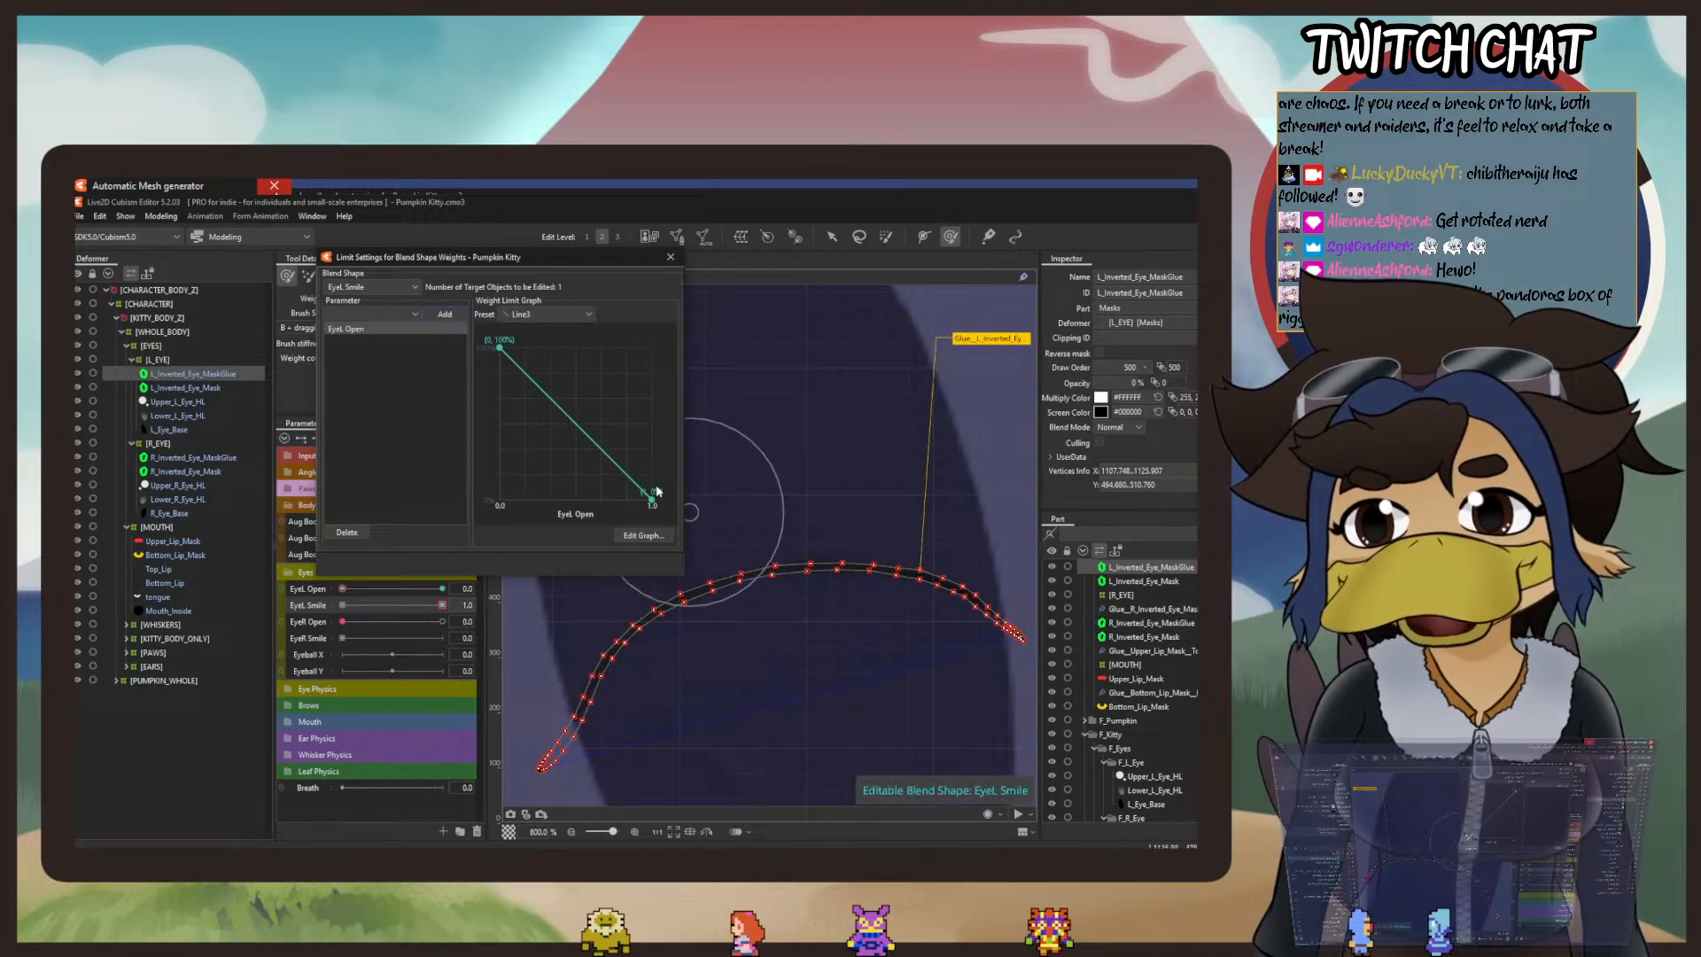
pyautogui.press('Escape')
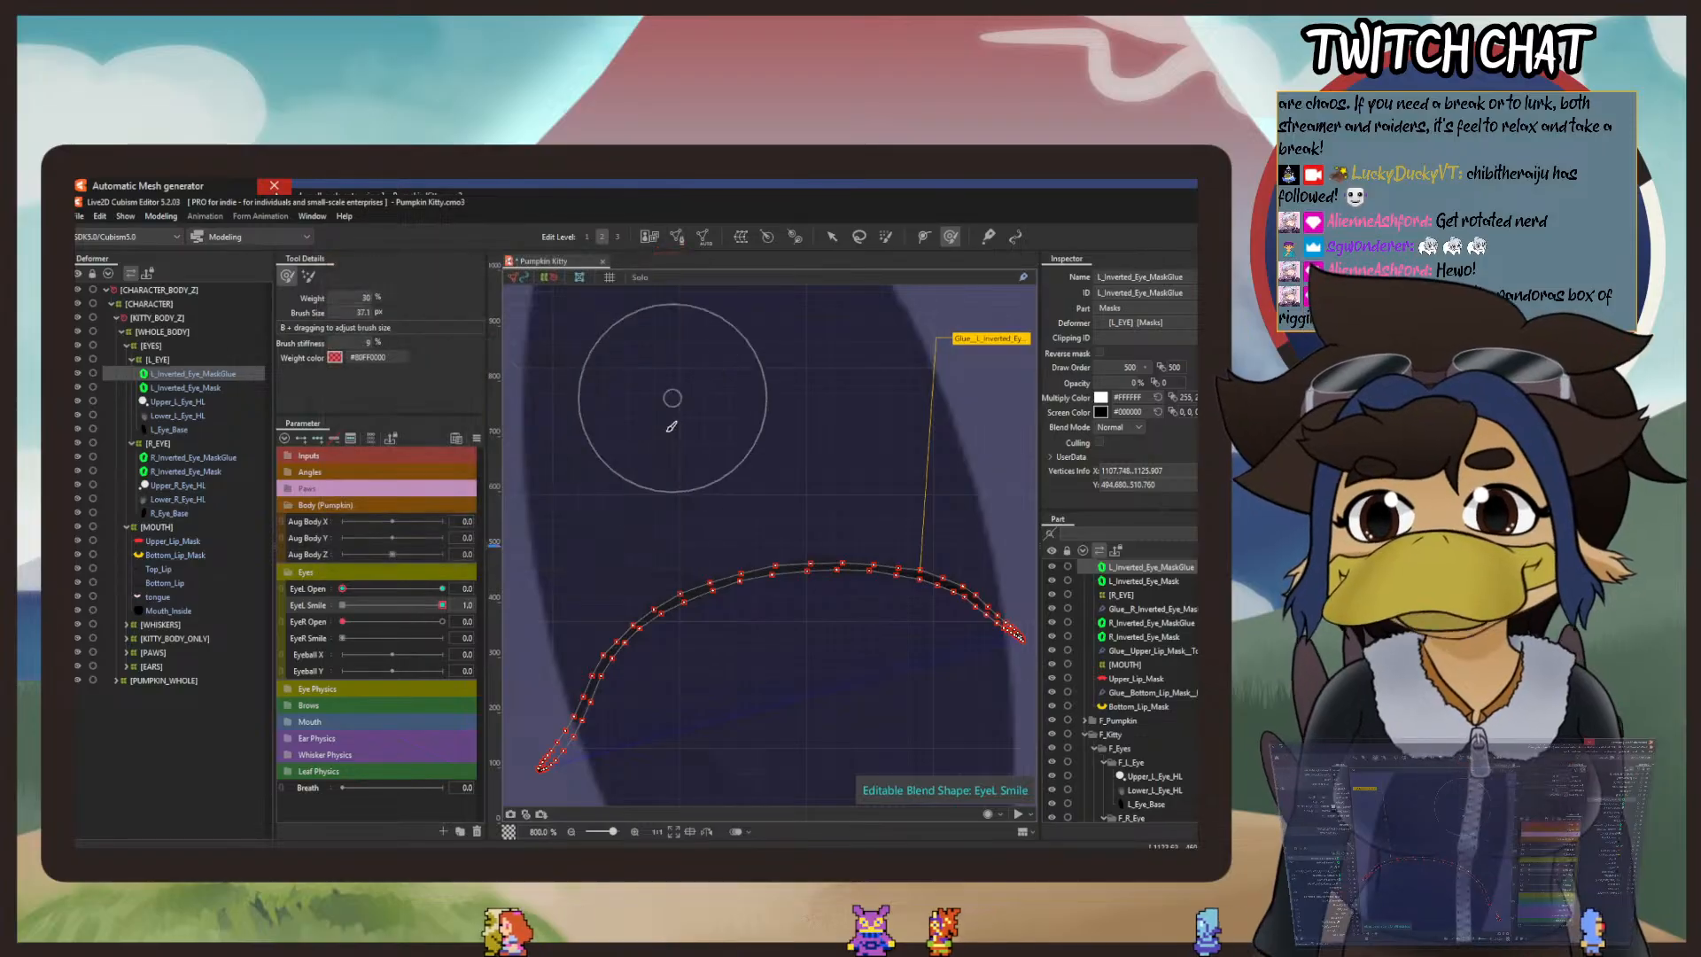
# Step: Preview the model in Physics Settings, lowering EyeL Open to 0 to check the left eye's closed and smile forms
pyautogui.scroll(-4, 654, 429)
pyautogui.click(161, 216)
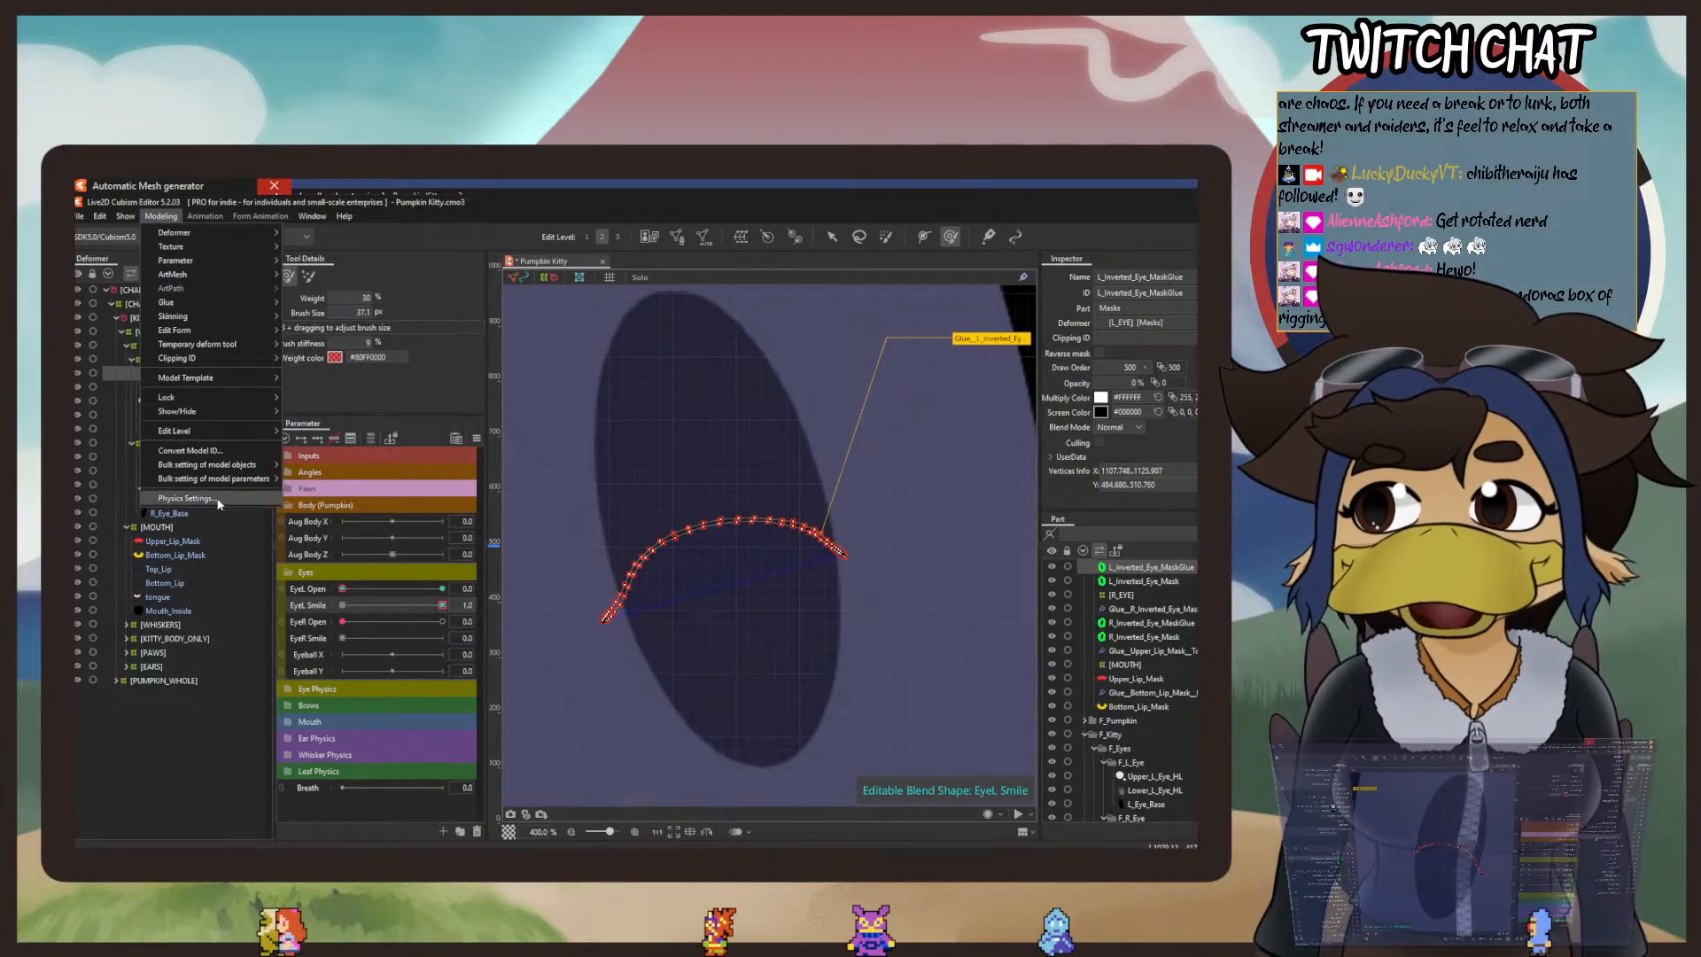
pyautogui.click(186, 498)
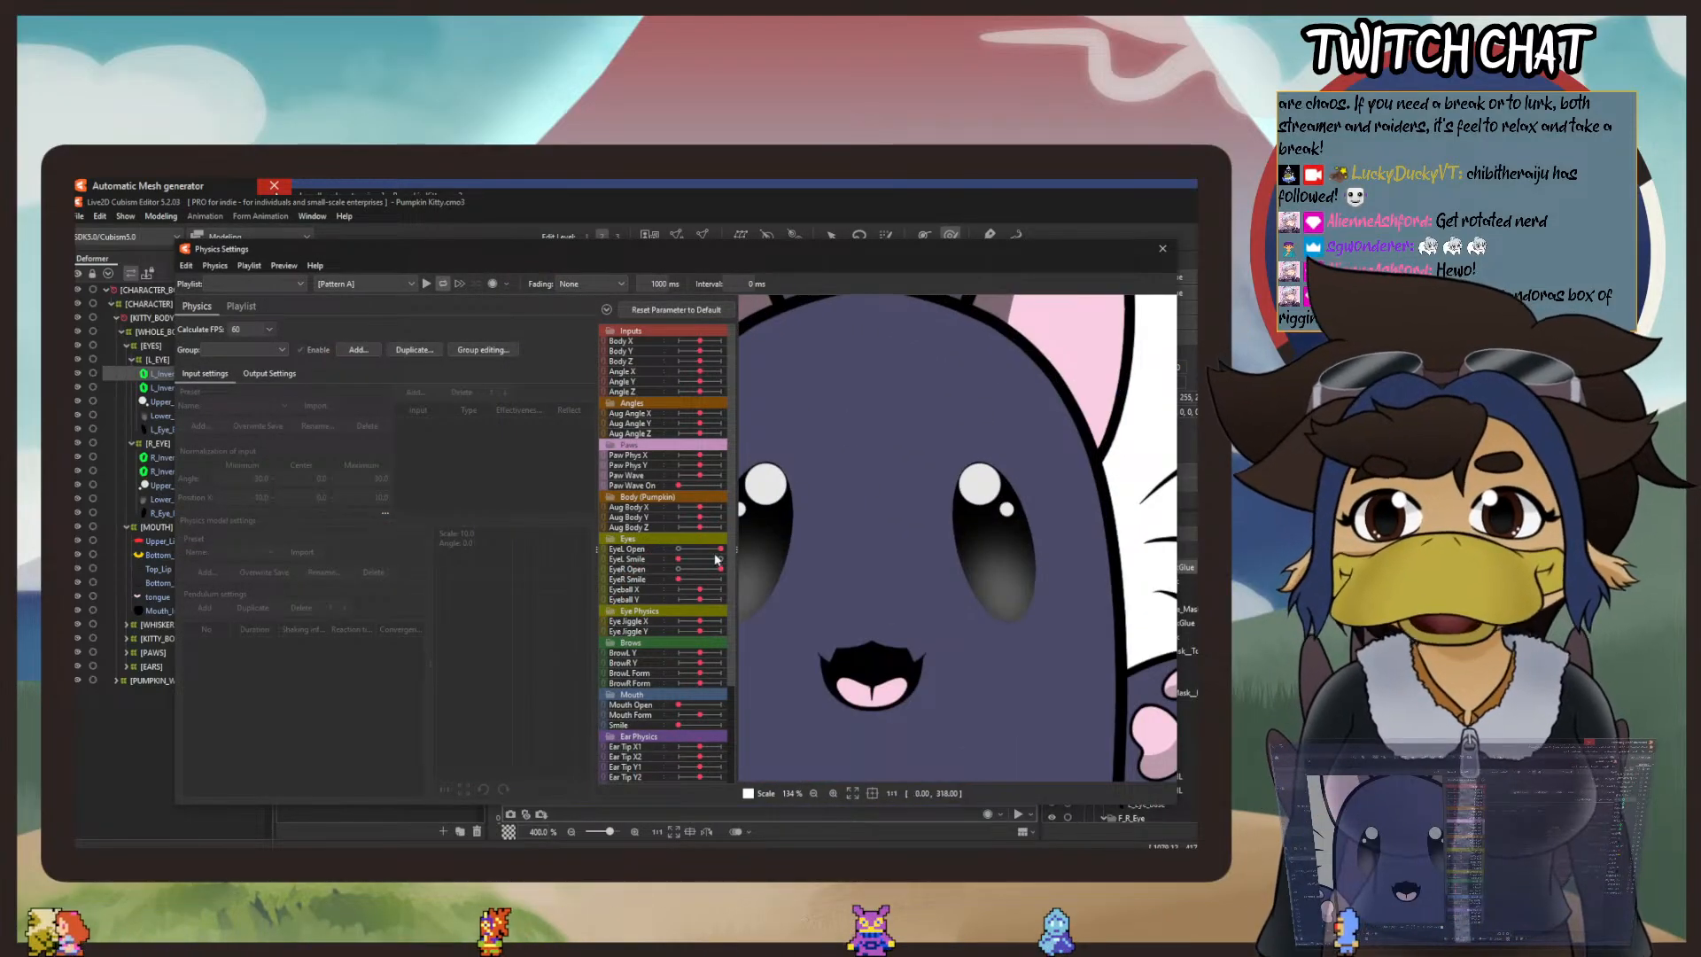
pyautogui.moveTo(720, 551); pyautogui.dragTo(680, 550)
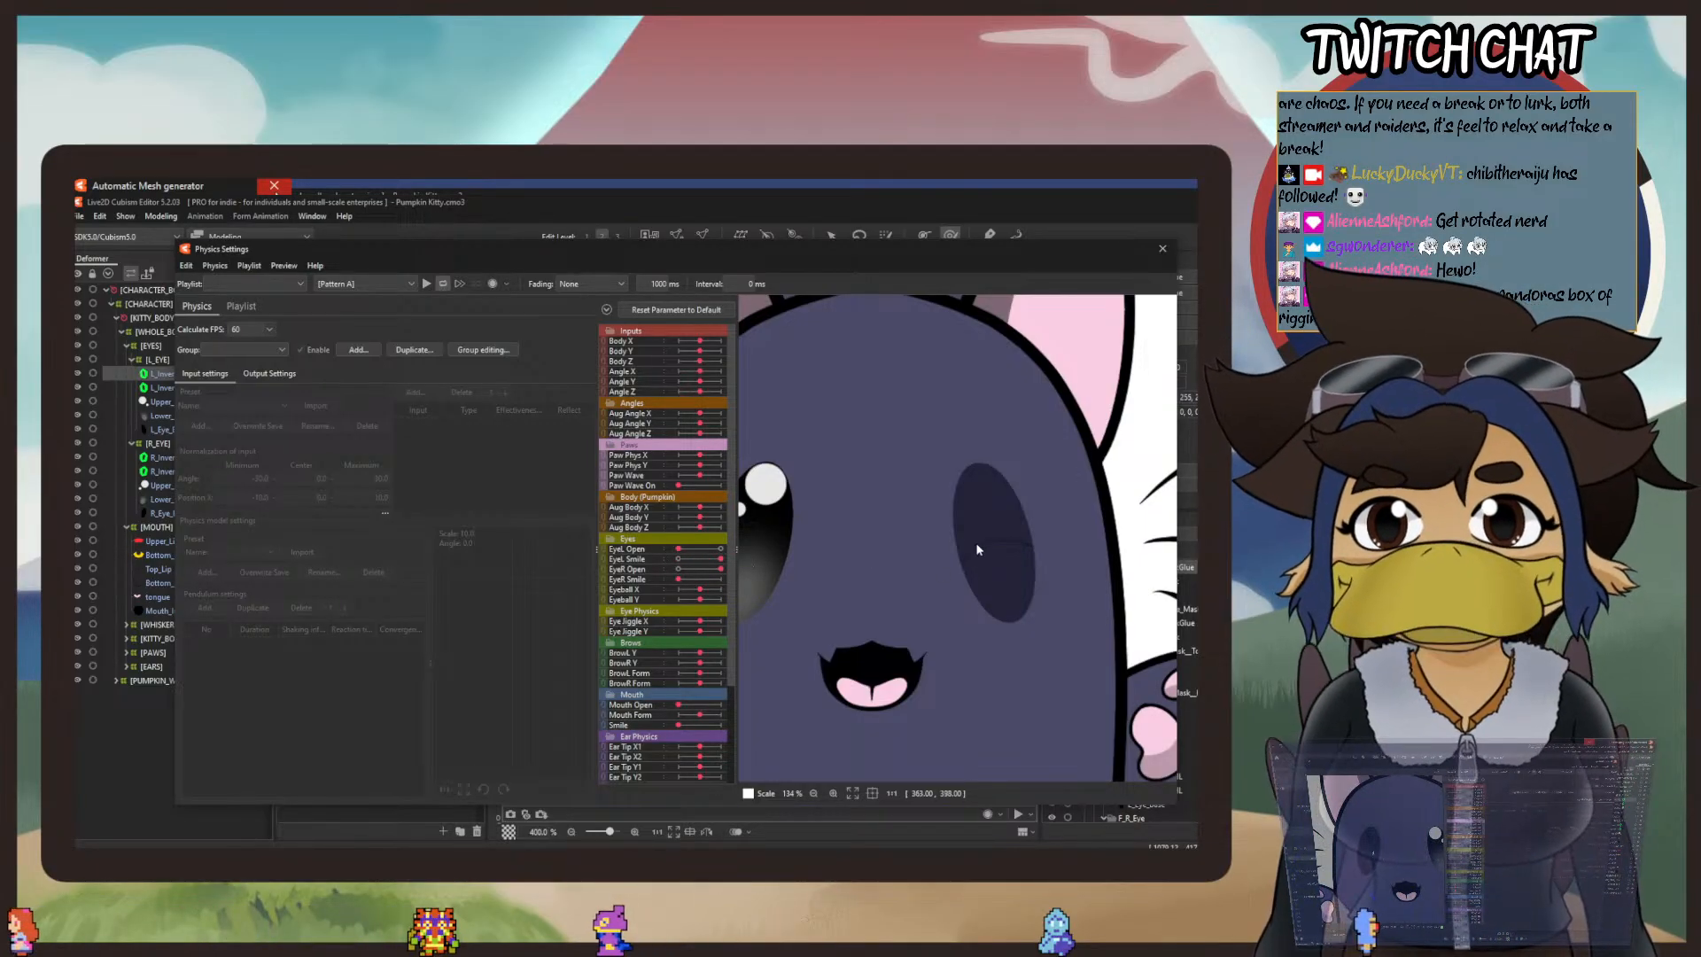
pyautogui.moveTo(680, 550)
pyautogui.mouseDown()
pyautogui.moveTo(719, 559)
pyautogui.moveTo(657, 560)
pyautogui.mouseUp()
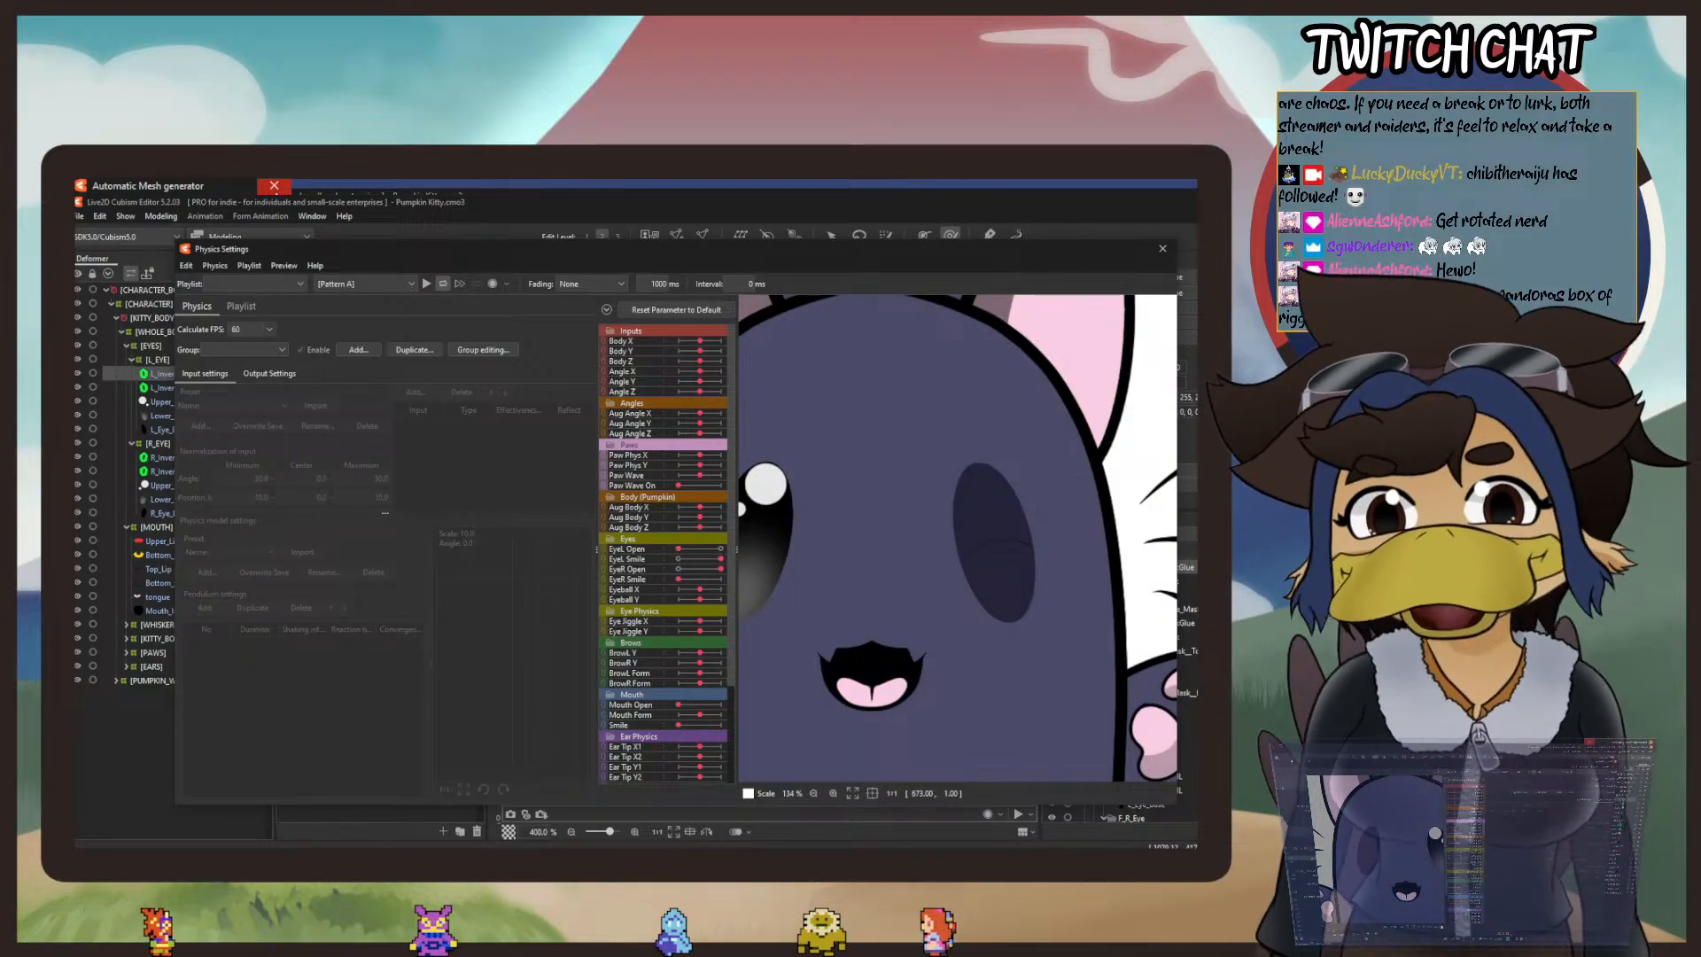
# Step: Leave the physics preview and, with EyeL Open at 0, set EyeL Smile to 1 to show the left mask's smile form
pyautogui.click(1162, 250)
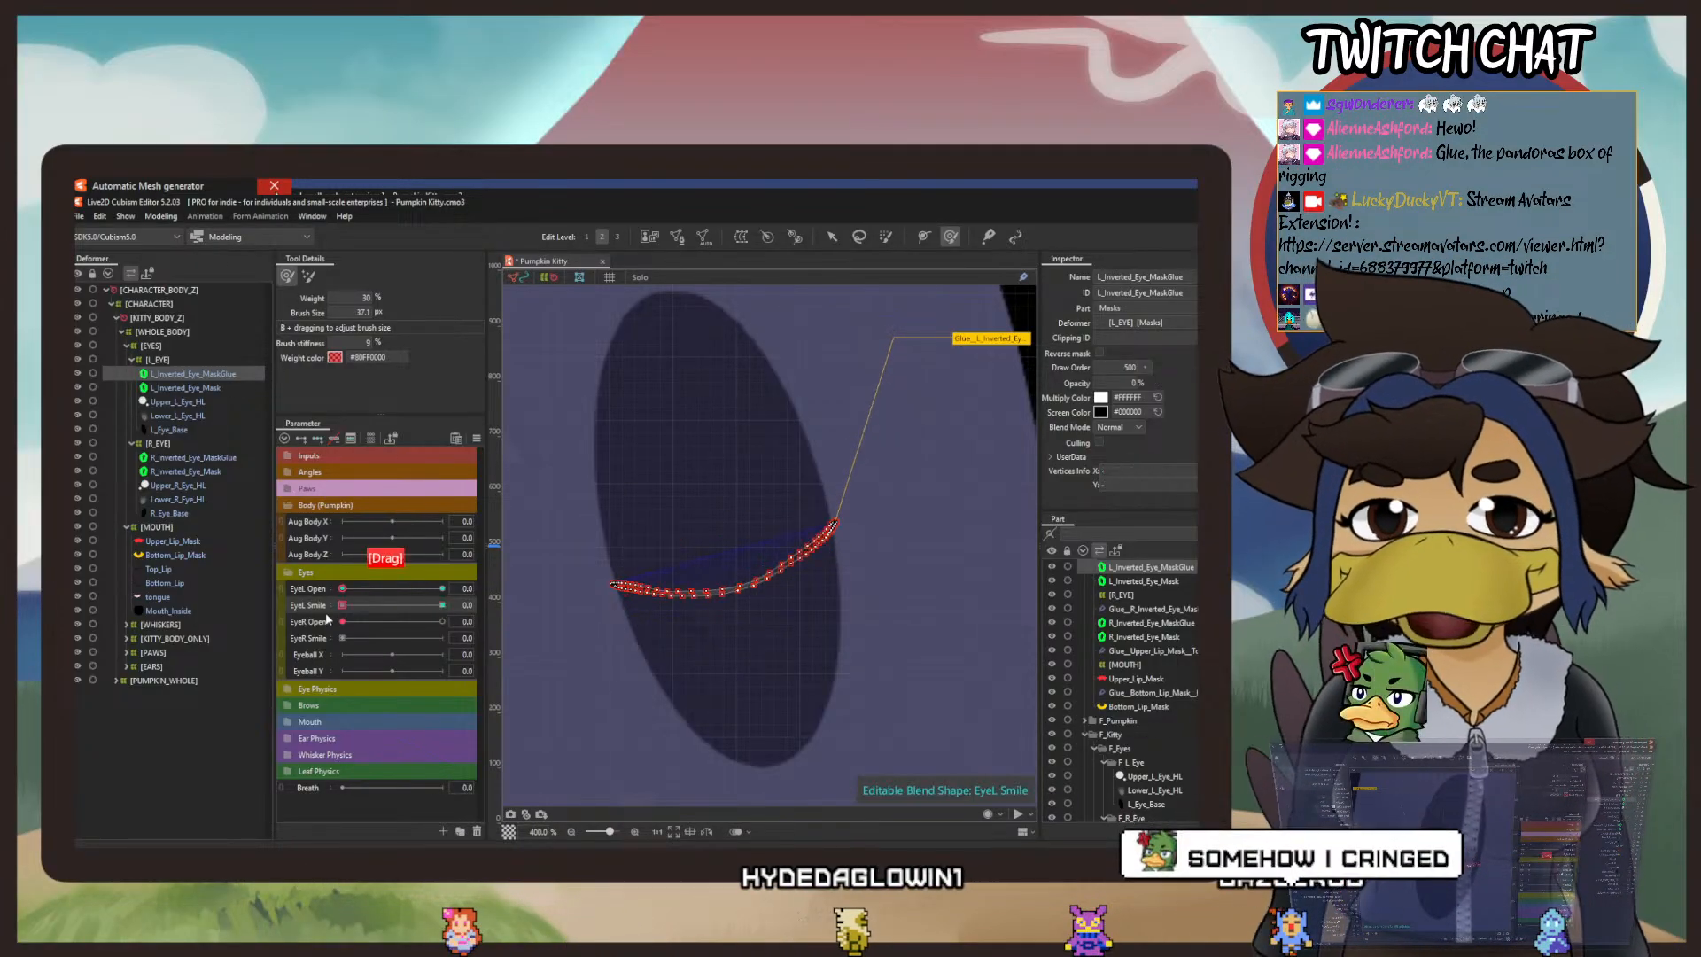
pyautogui.moveTo(342, 588); pyautogui.dragTo(277, 639)
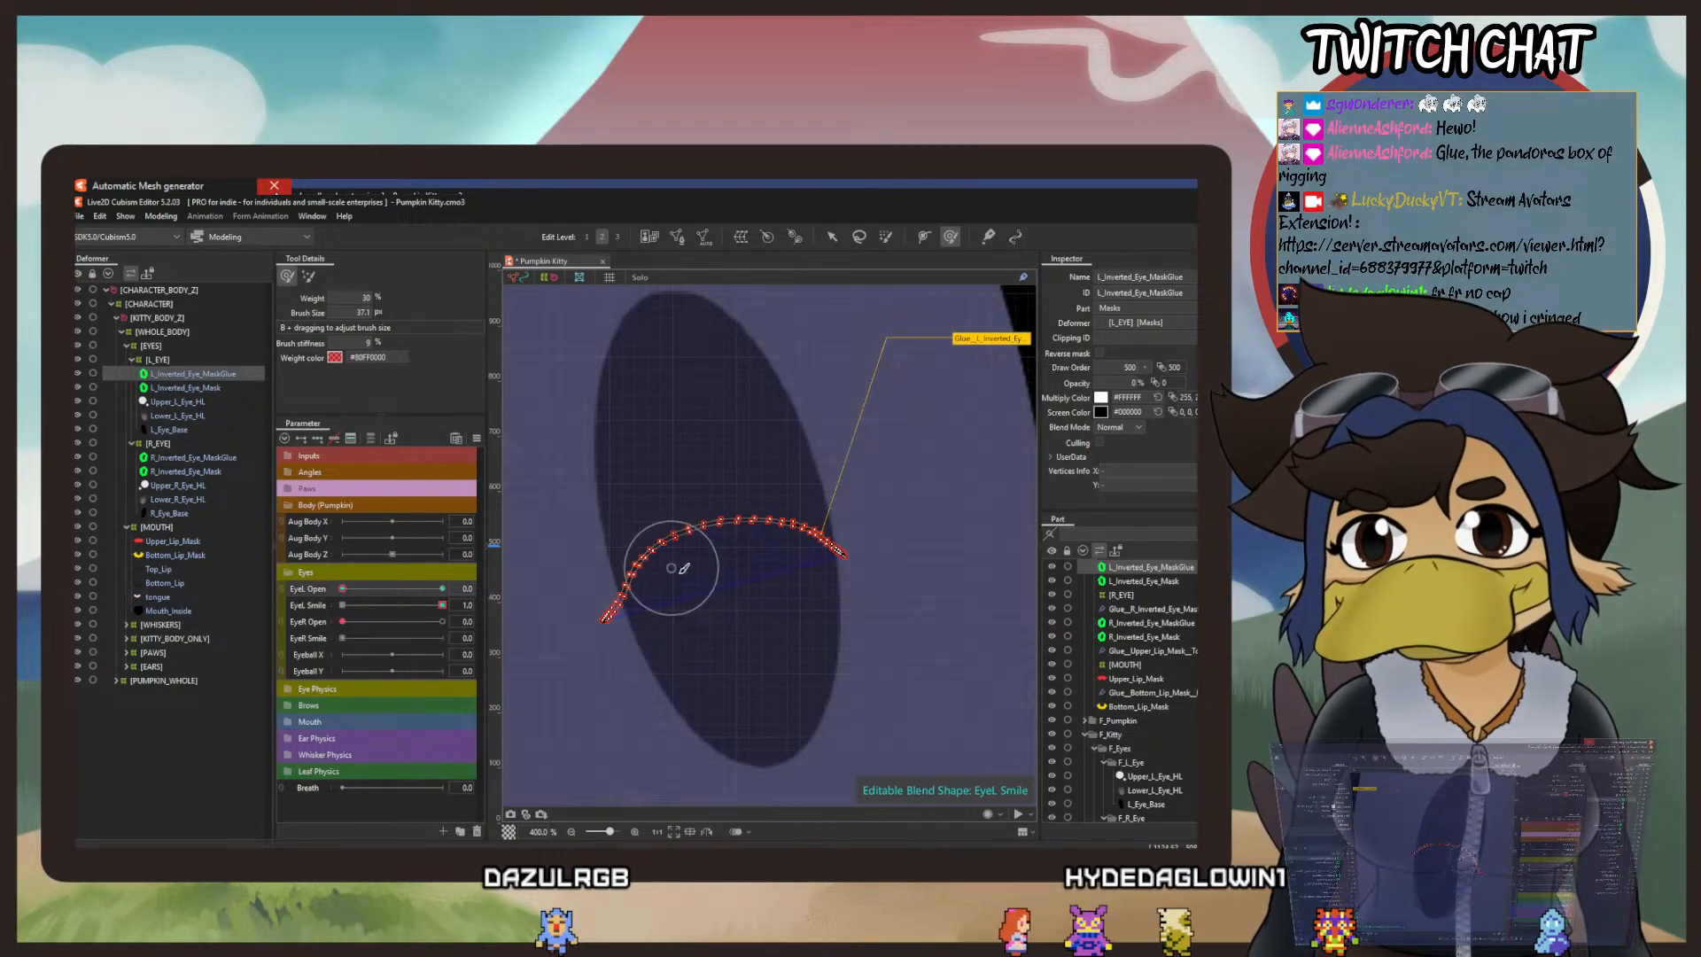
pyautogui.moveTo(728, 603); pyautogui.dragTo(804, 565)
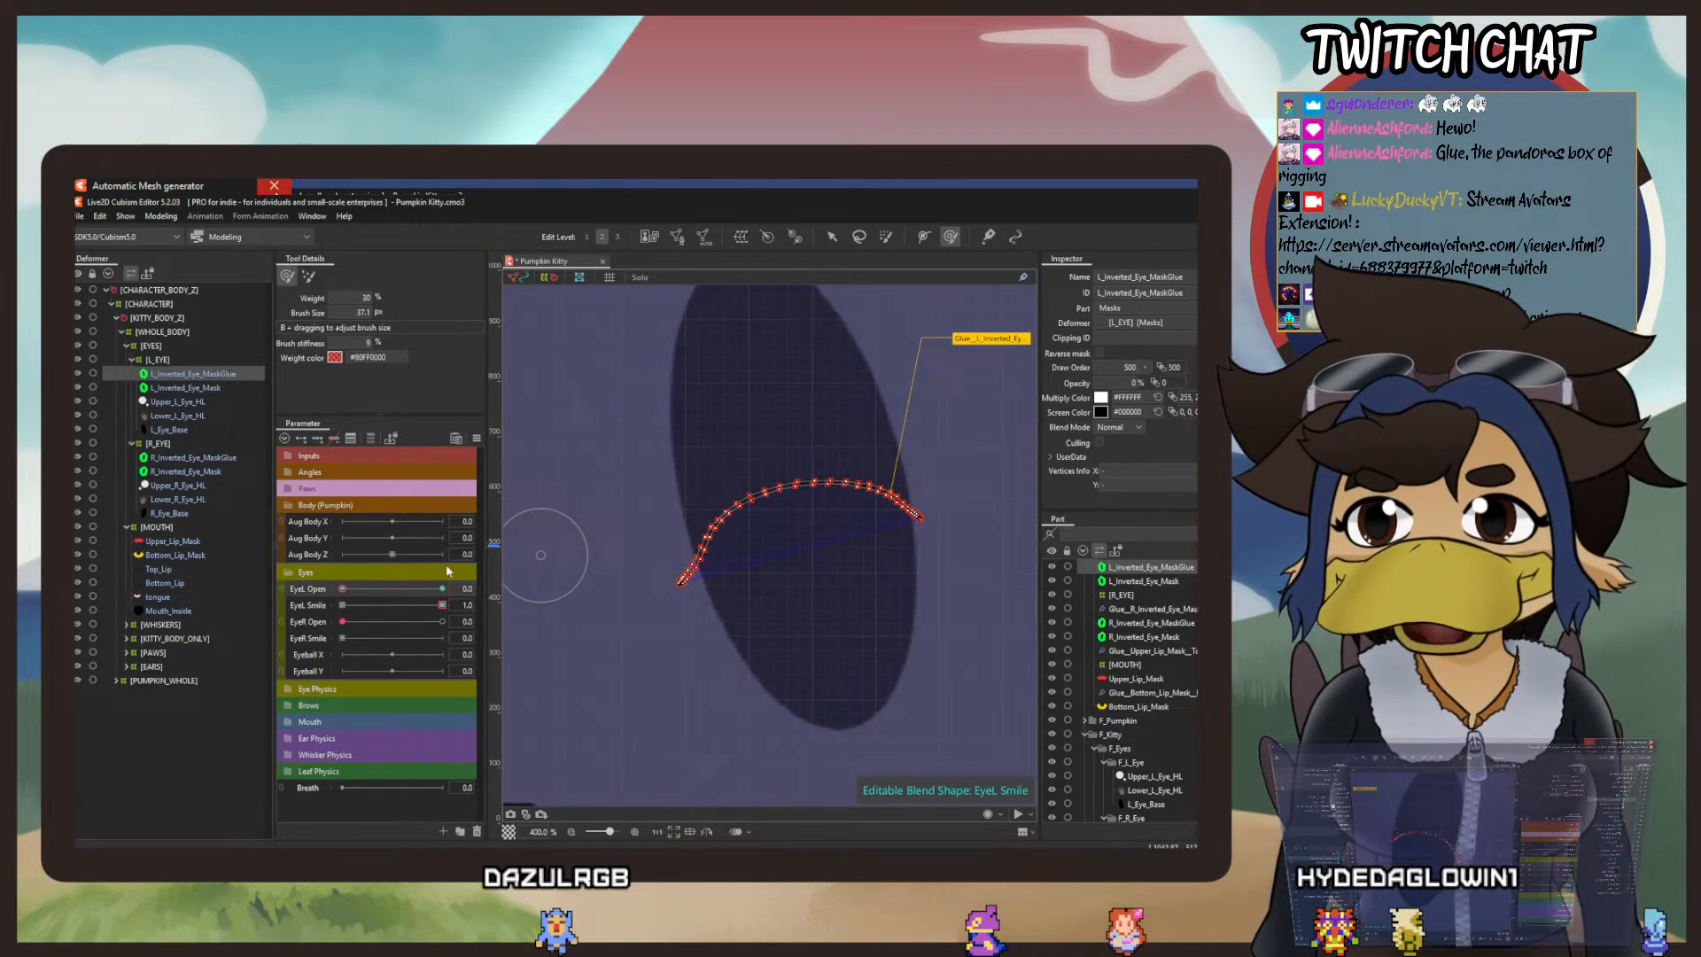
pyautogui.click(477, 438)
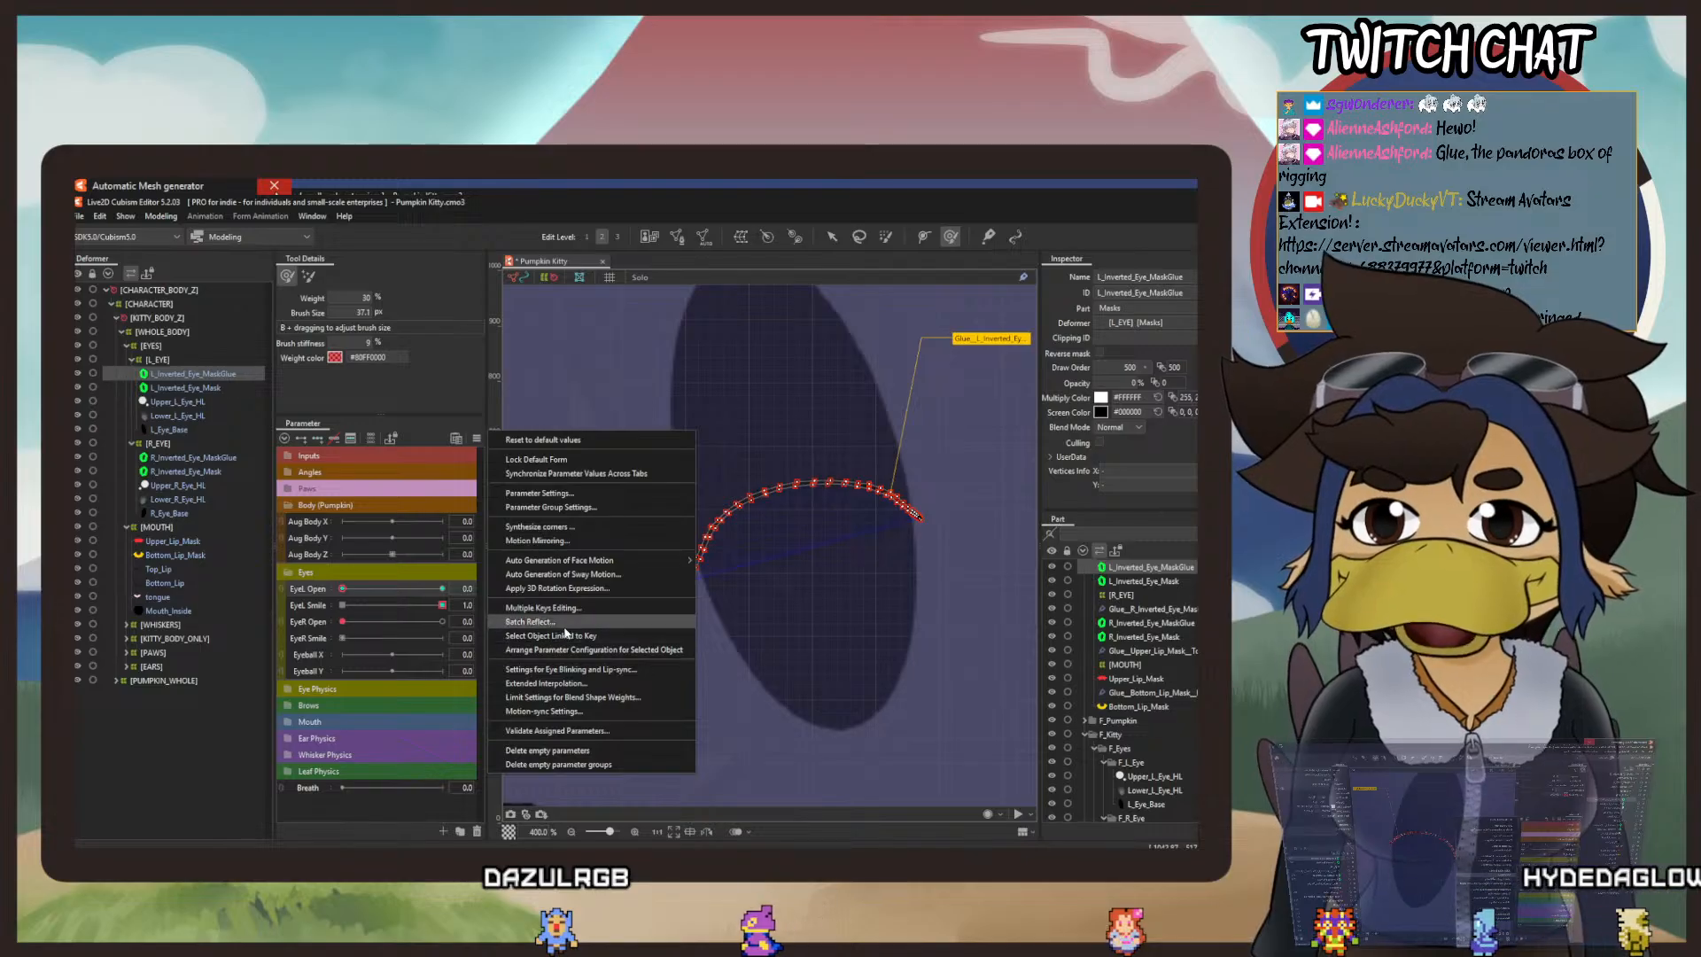
pyautogui.click(581, 684)
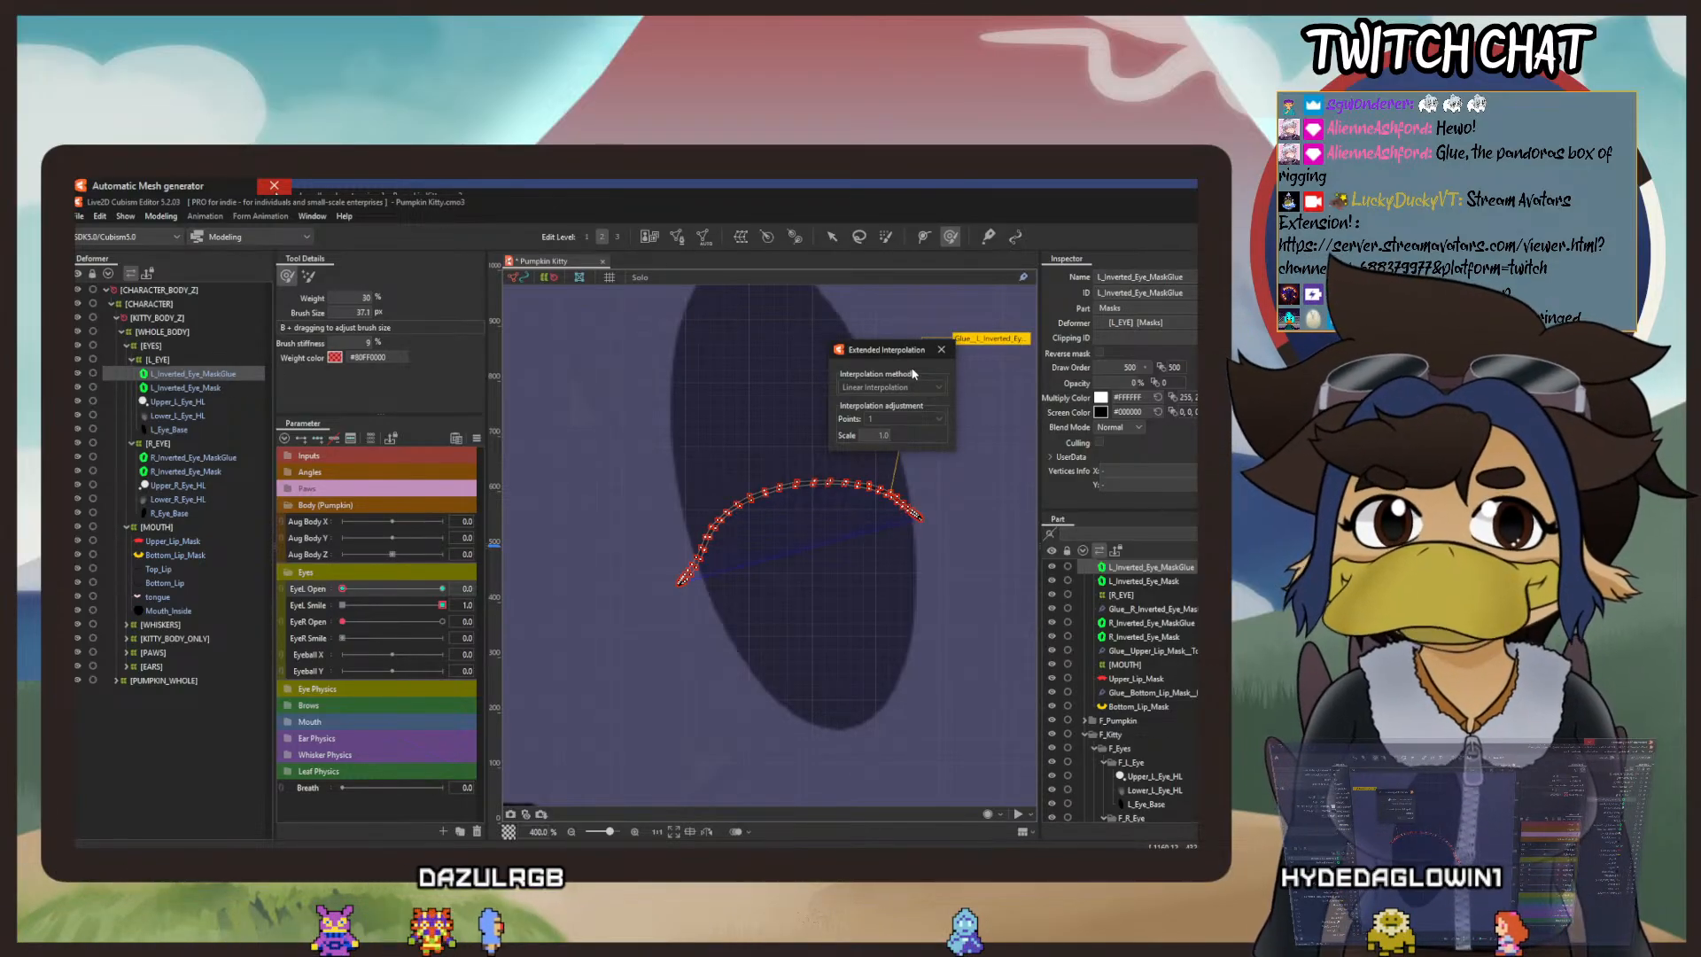
pyautogui.click(941, 350)
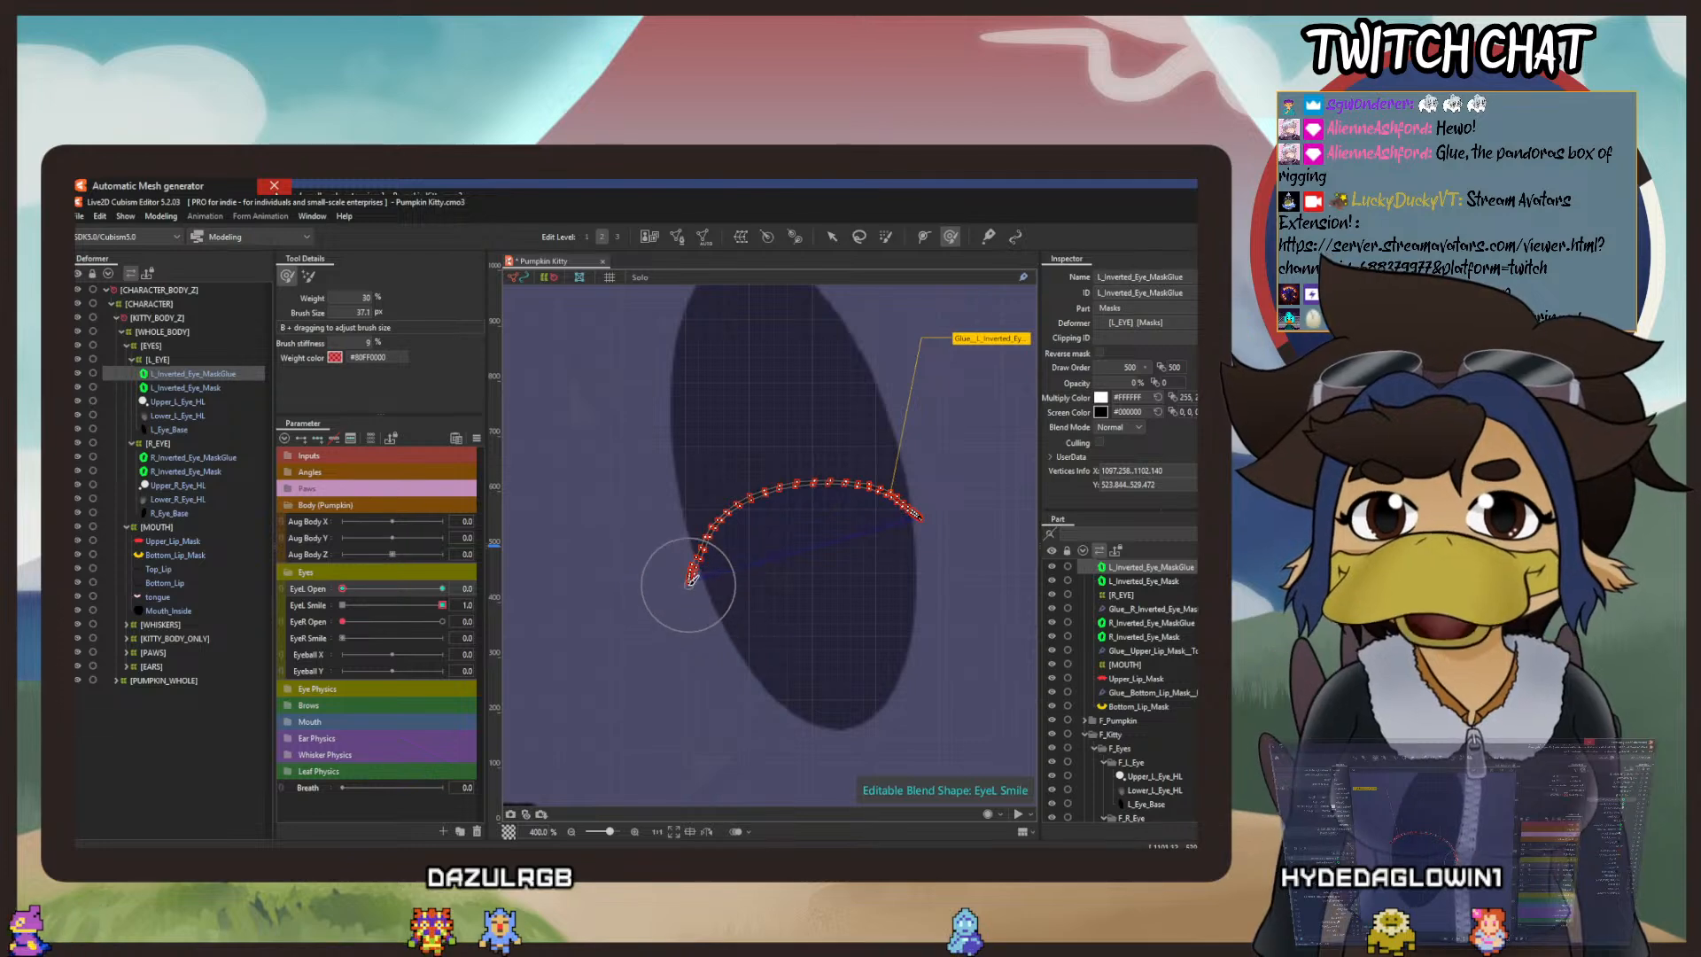
# Step: Refine the left tip of the left eye's smile mask line along the eye's edge with the deform brush at 37.1 px
pyautogui.scroll(2, 711, 566)
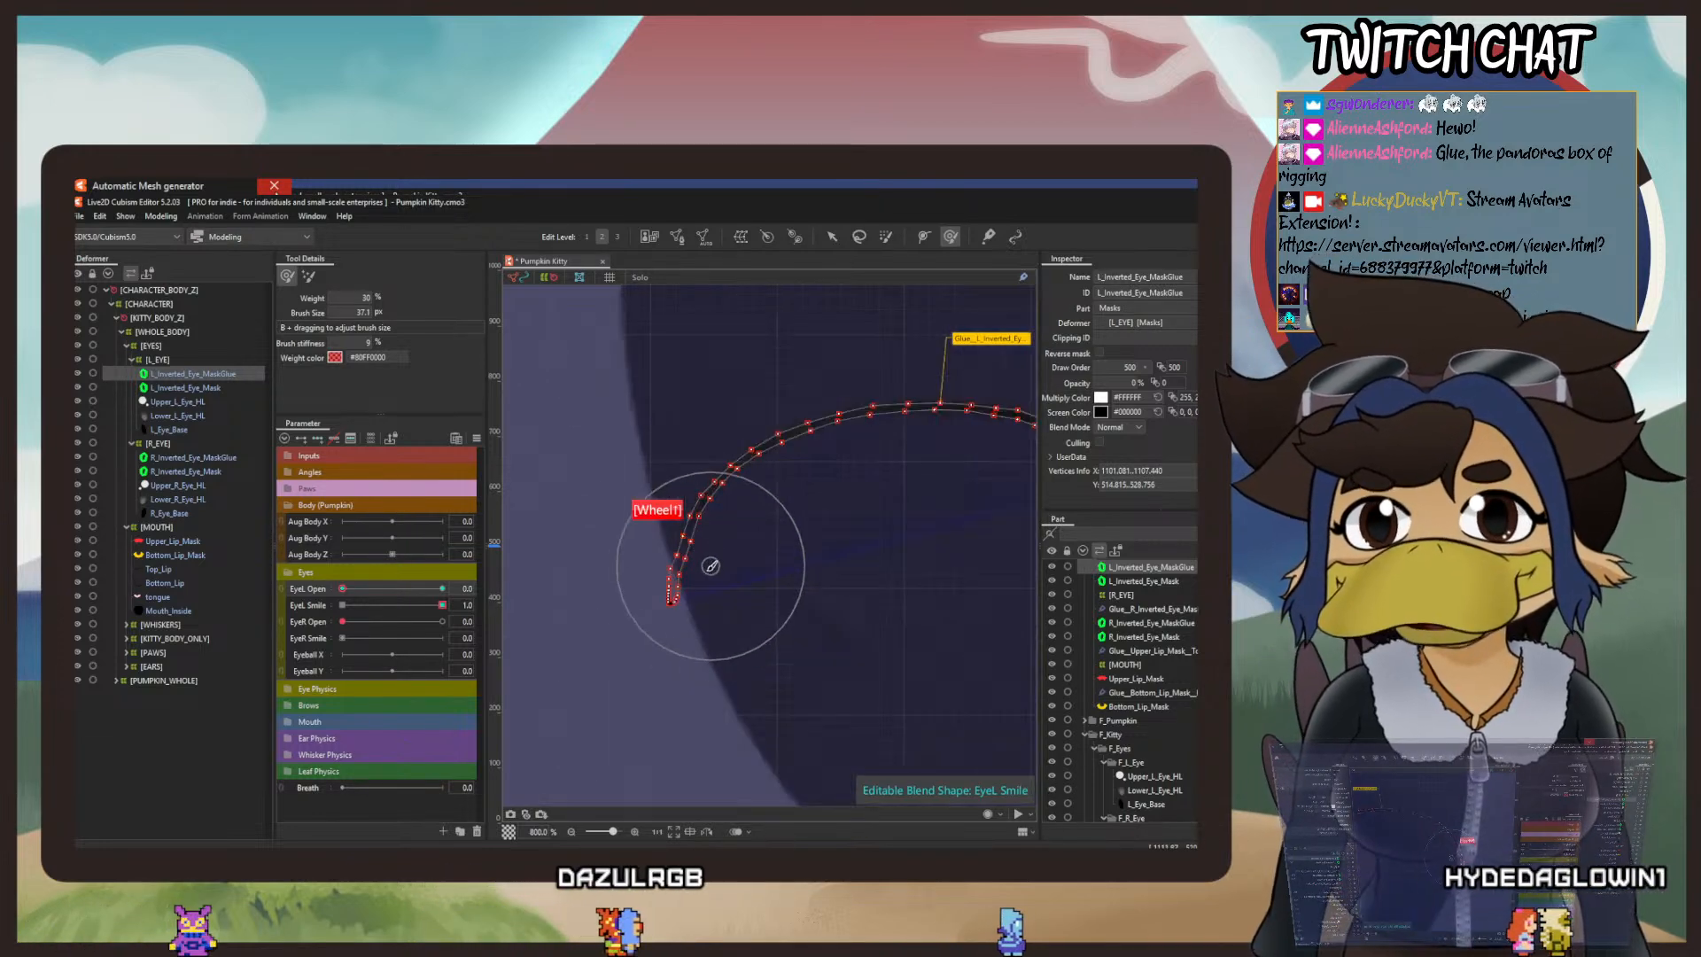
pyautogui.scroll(1, 711, 565)
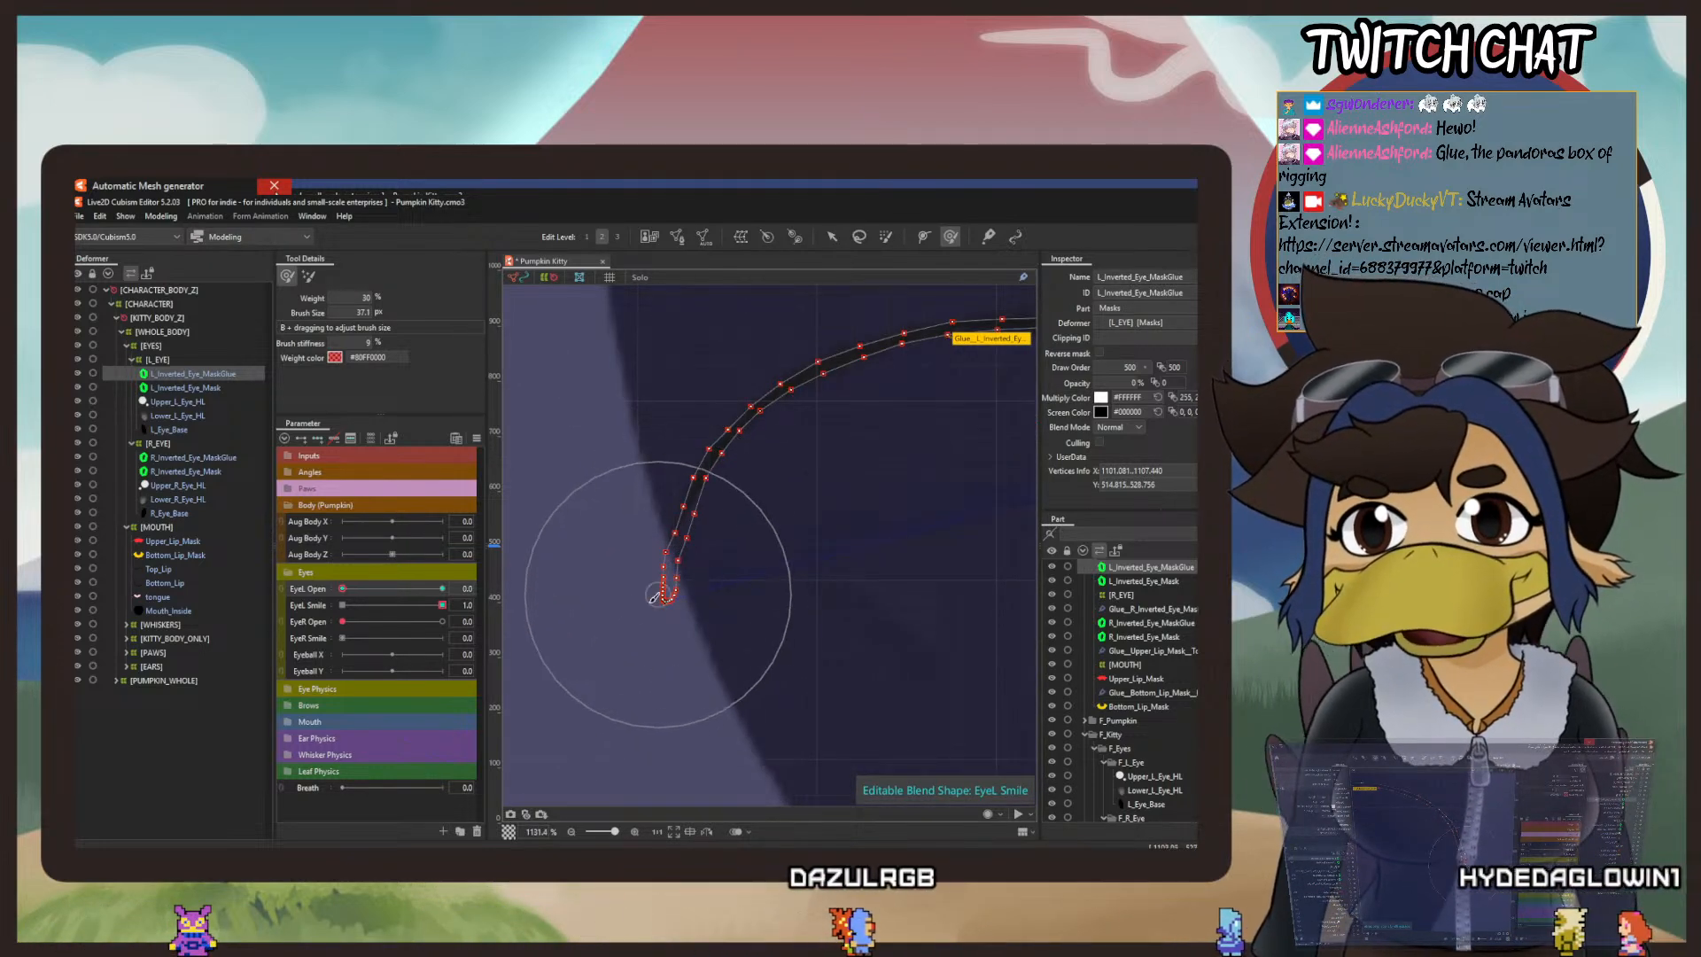
pyautogui.moveTo(649, 580); pyautogui.dragTo(666, 574)
pyautogui.moveTo(767, 523)
pyautogui.mouseDown()
pyautogui.moveTo(674, 549)
pyautogui.moveTo(521, 706)
pyautogui.mouseUp()
pyautogui.moveTo(783, 644); pyautogui.dragTo(903, 501)
pyautogui.scroll(-1, 746, 578)
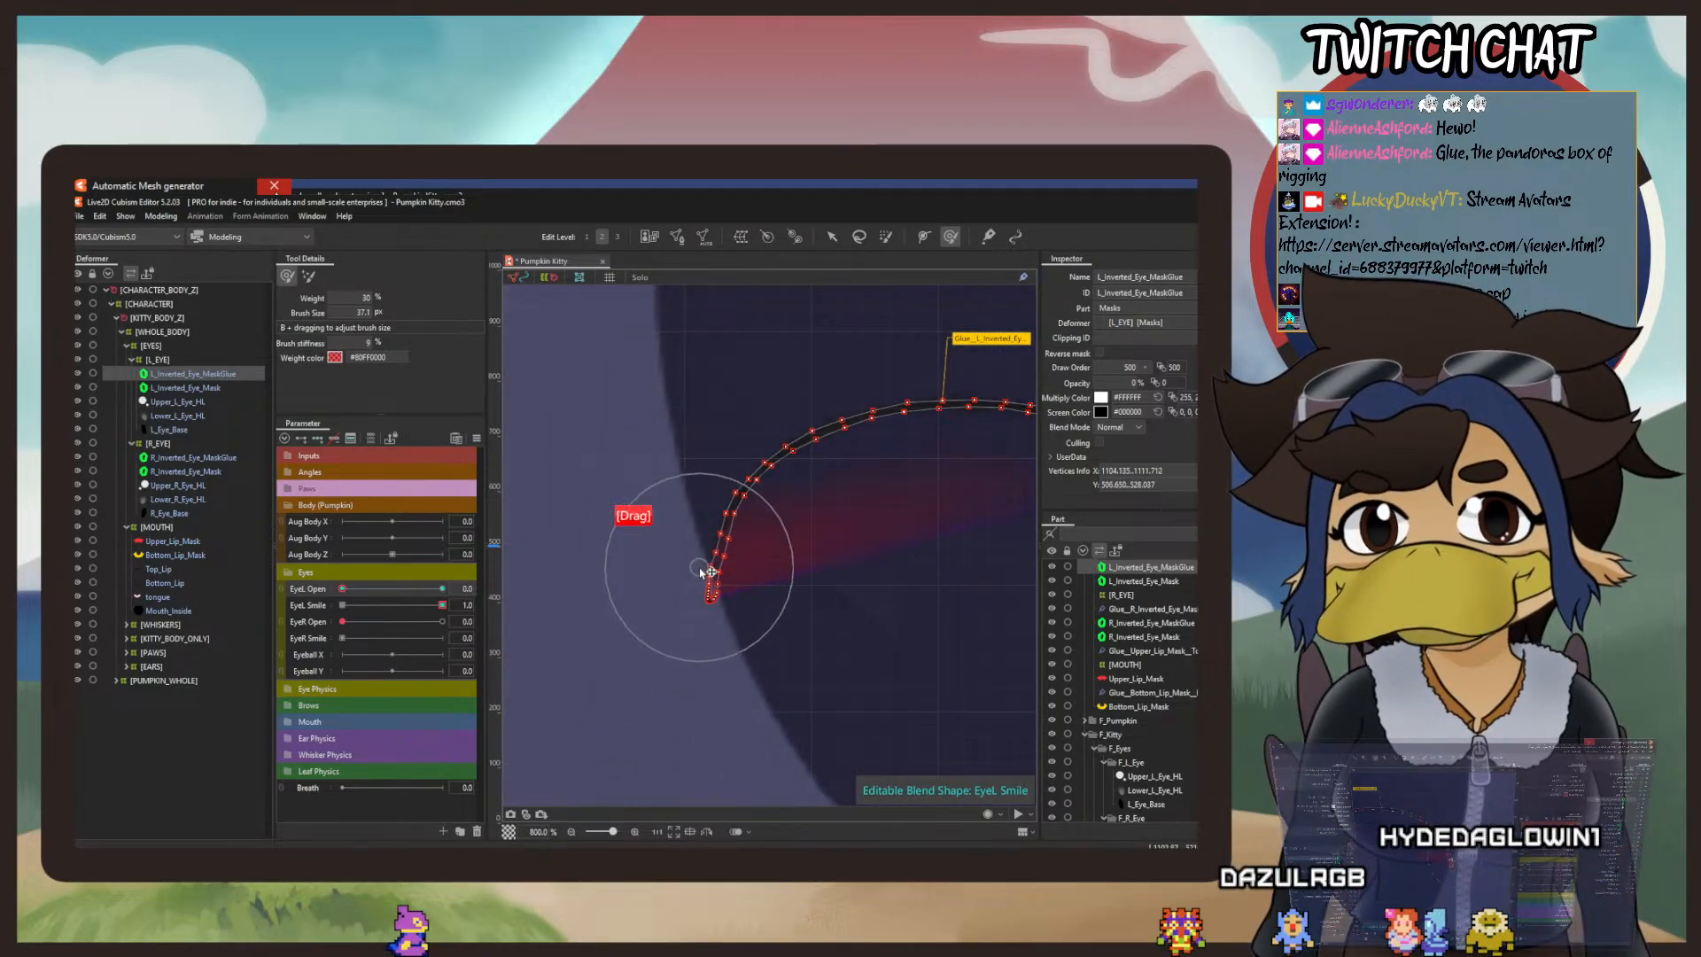
pyautogui.moveTo(753, 560); pyautogui.dragTo(722, 563)
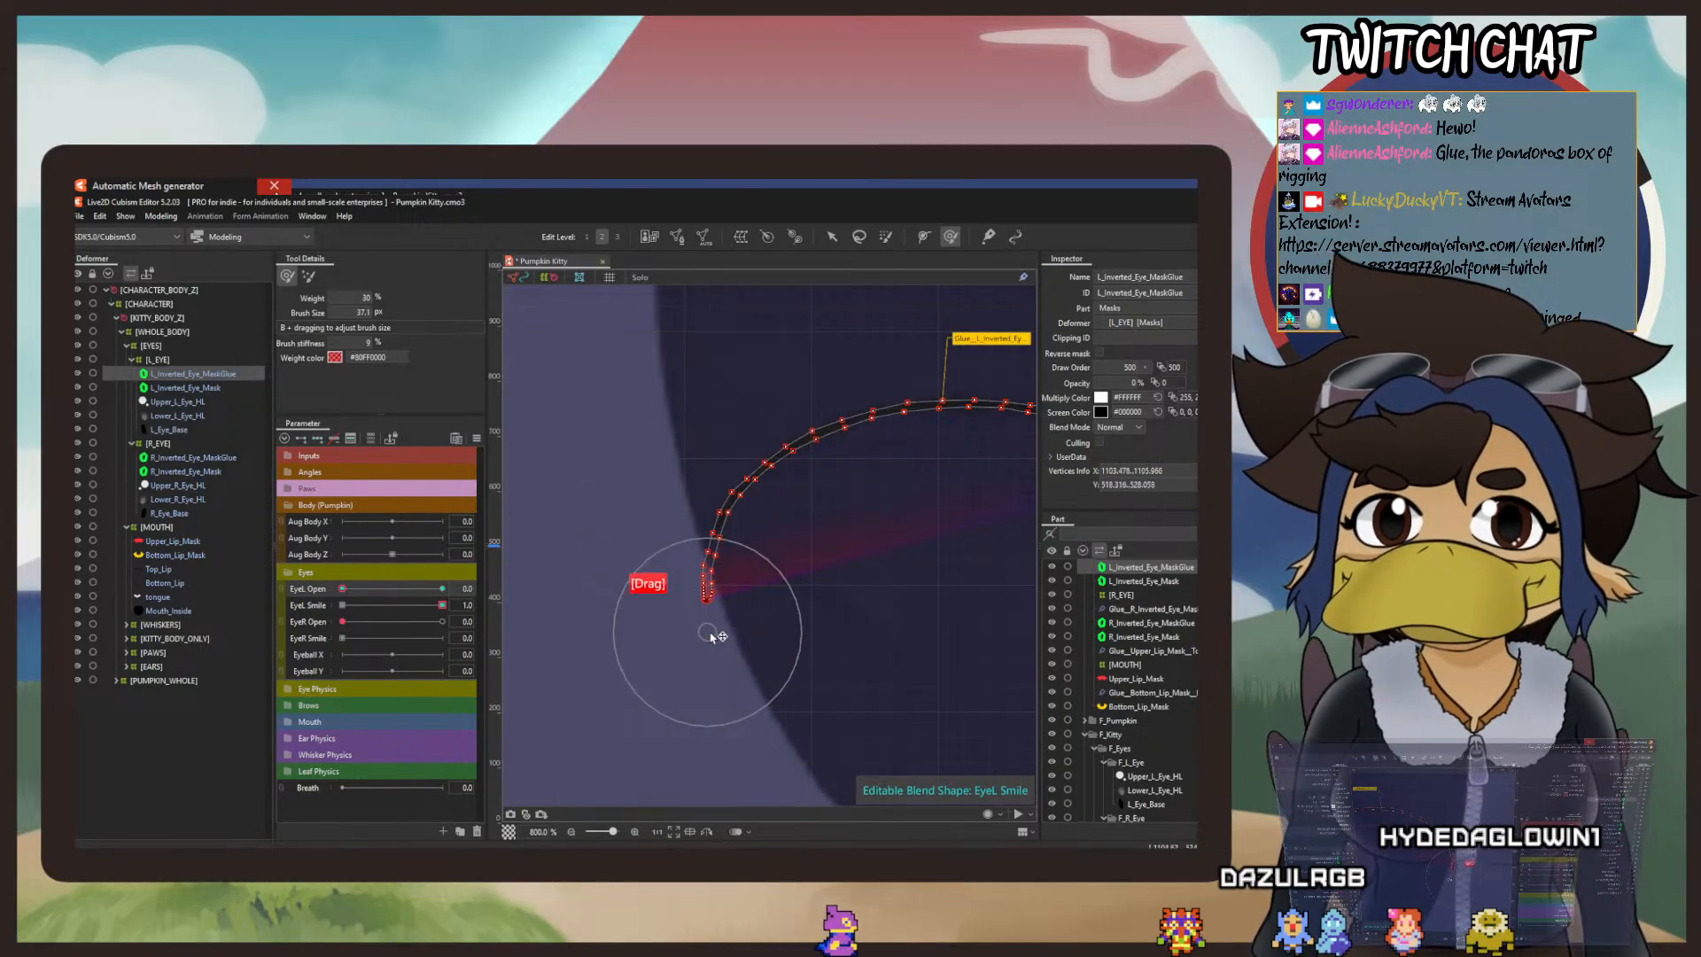
pyautogui.moveTo(711, 633); pyautogui.dragTo(715, 631)
# Step: Set EyeL Open to 1, add a middle key for the left eye mask glue, and apply Ellipse interpolation to the parameter
pyautogui.click(343, 588)
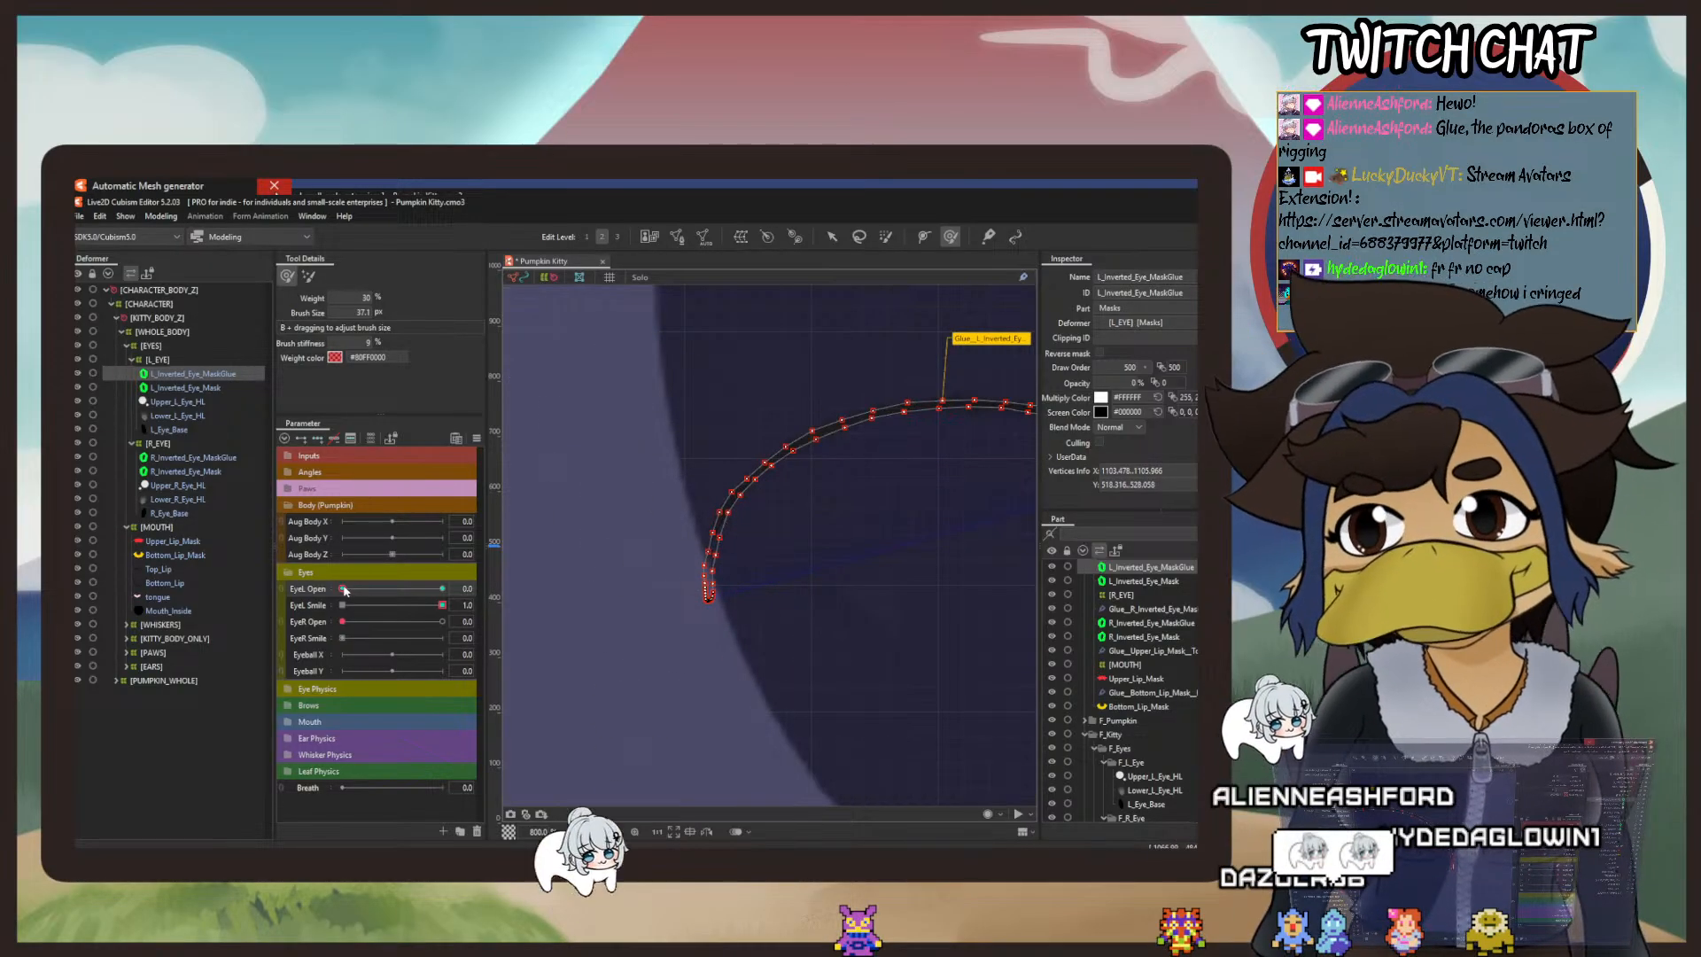
pyautogui.moveTo(343, 588); pyautogui.dragTo(442, 588)
pyautogui.scroll(-3, 690, 578)
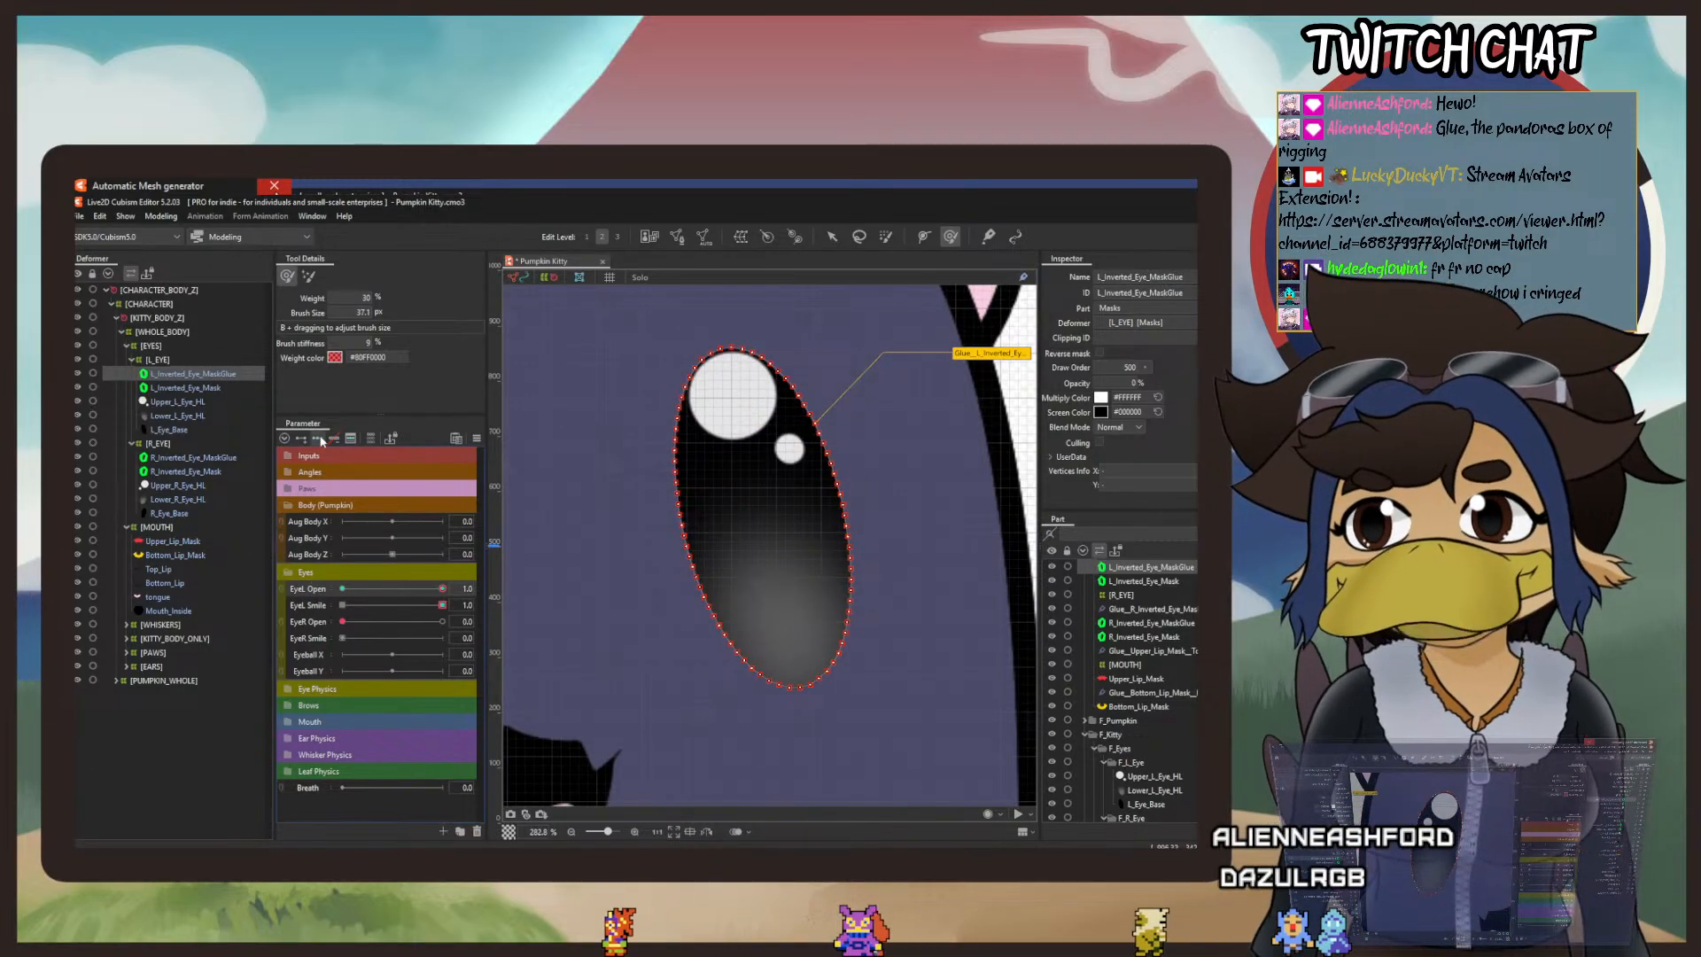
pyautogui.click(478, 440)
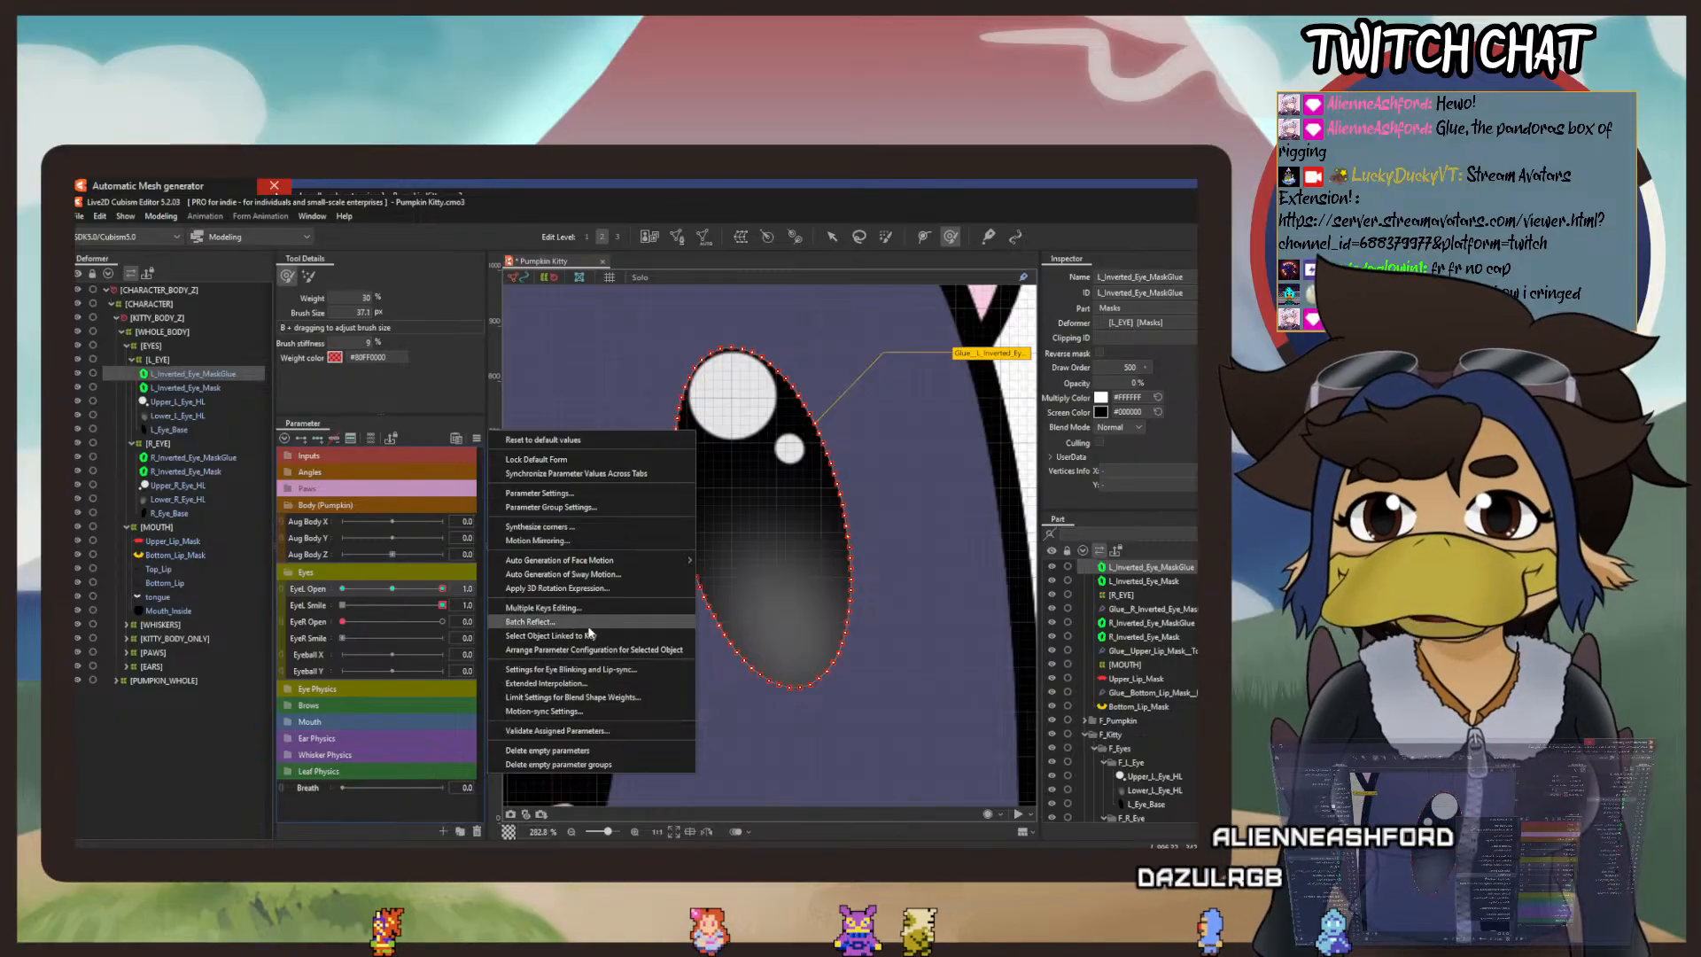
pyautogui.click(603, 683)
pyautogui.click(900, 390)
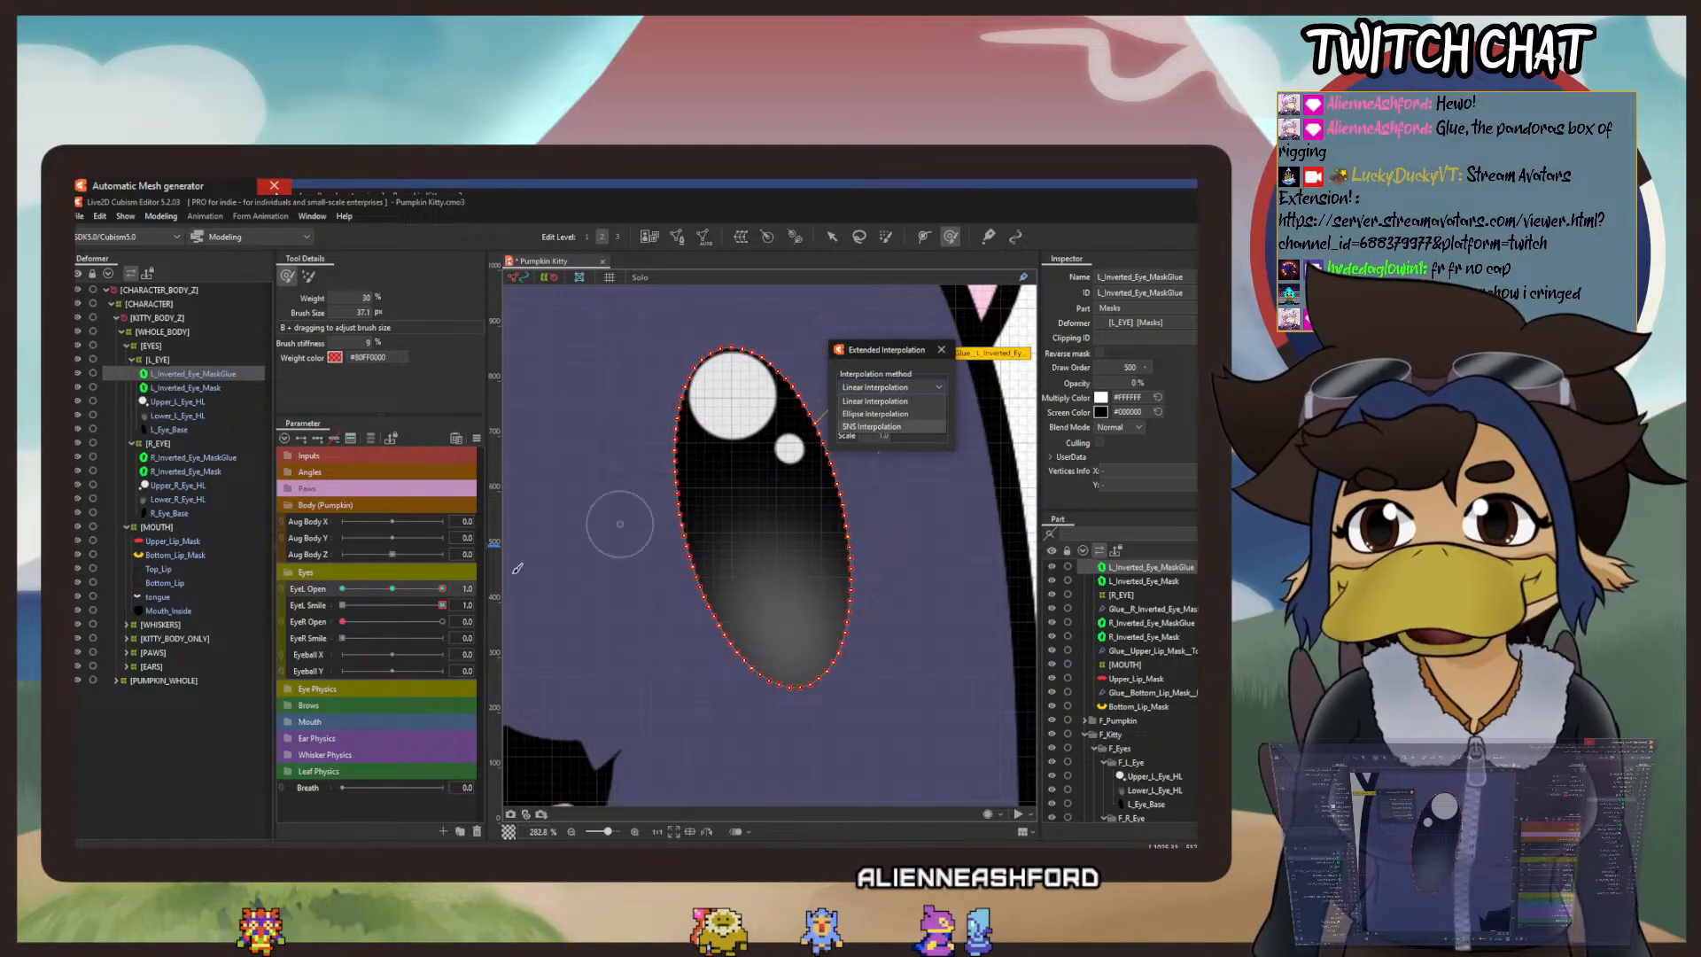
pyautogui.click(898, 415)
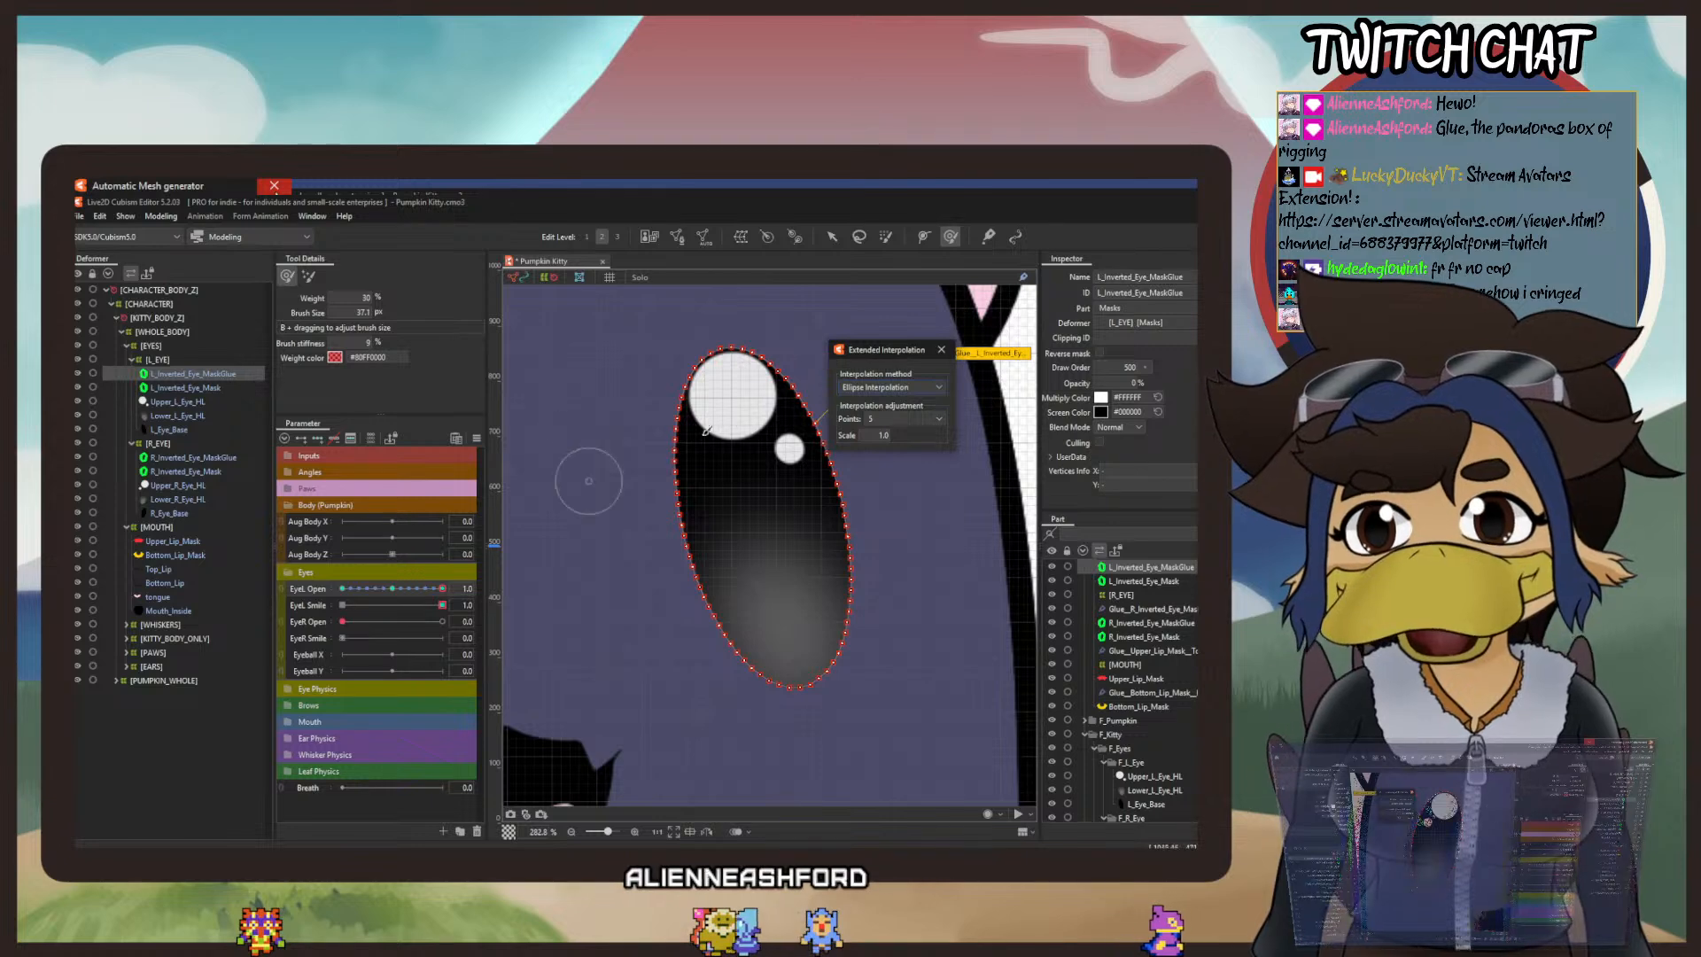
pyautogui.click(942, 349)
# Step: Scrub EyeL Open to check the left eye's blink, return it to 1, and save the model
pyautogui.moveTo(442, 588)
pyautogui.mouseDown()
pyautogui.moveTo(335, 592)
pyautogui.moveTo(457, 608)
pyautogui.mouseUp()
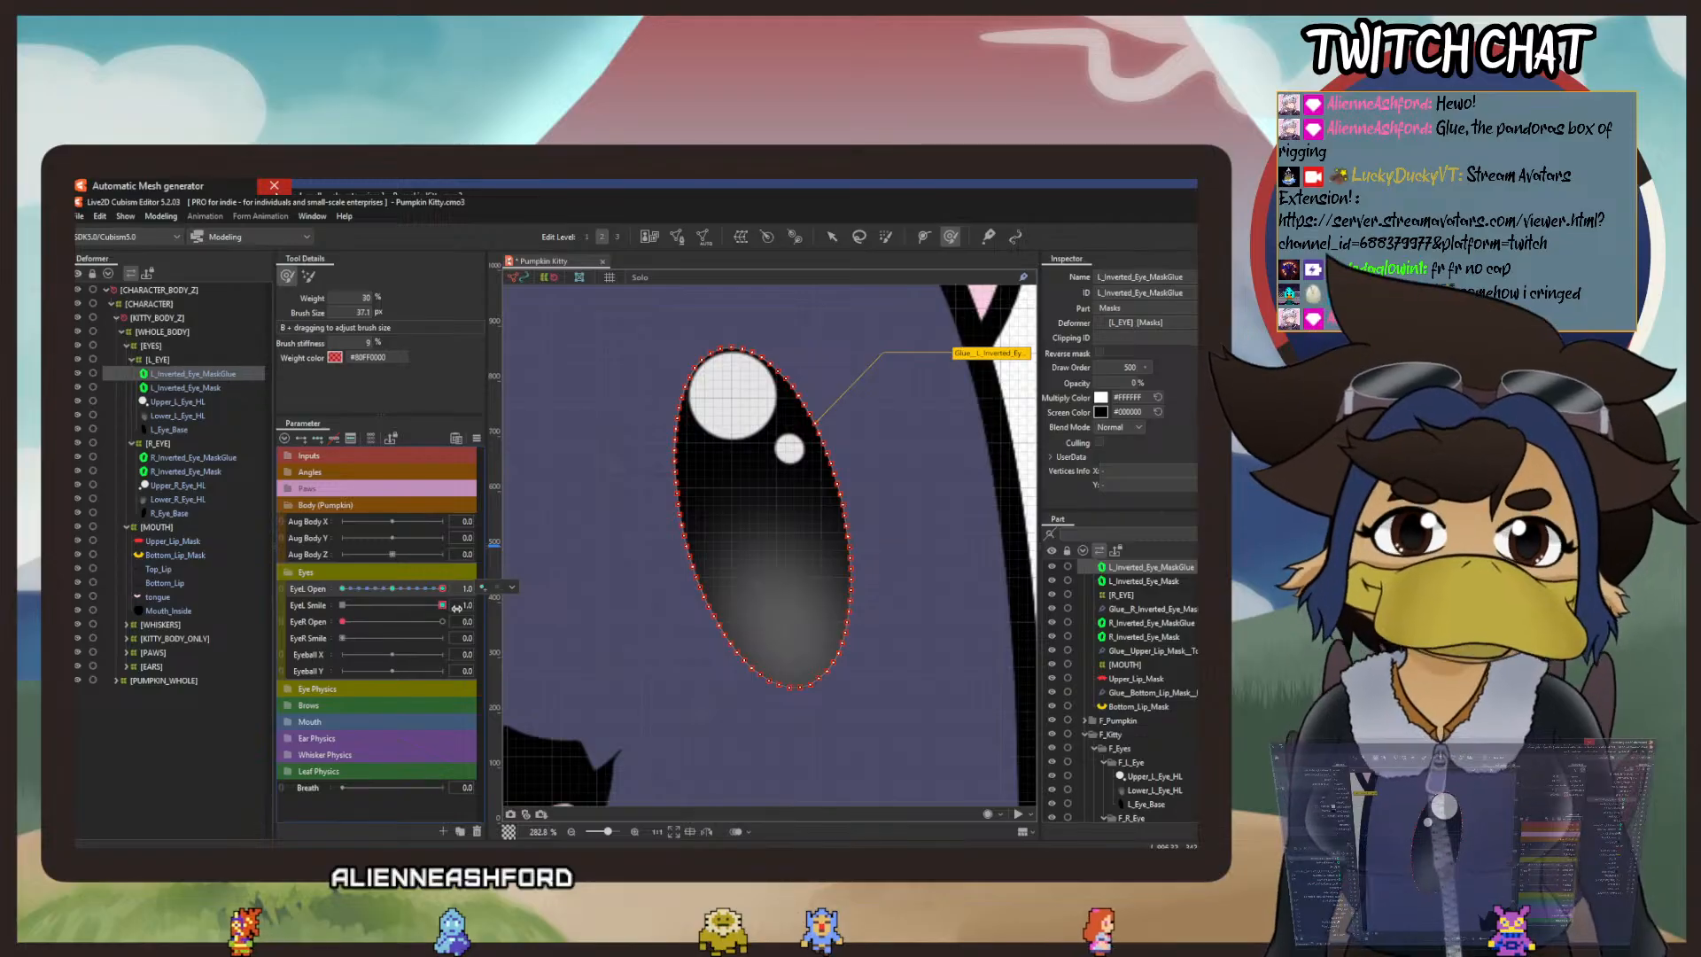
pyautogui.moveTo(442, 594)
pyautogui.mouseDown()
pyautogui.moveTo(347, 583)
pyautogui.moveTo(452, 588)
pyautogui.mouseUp()
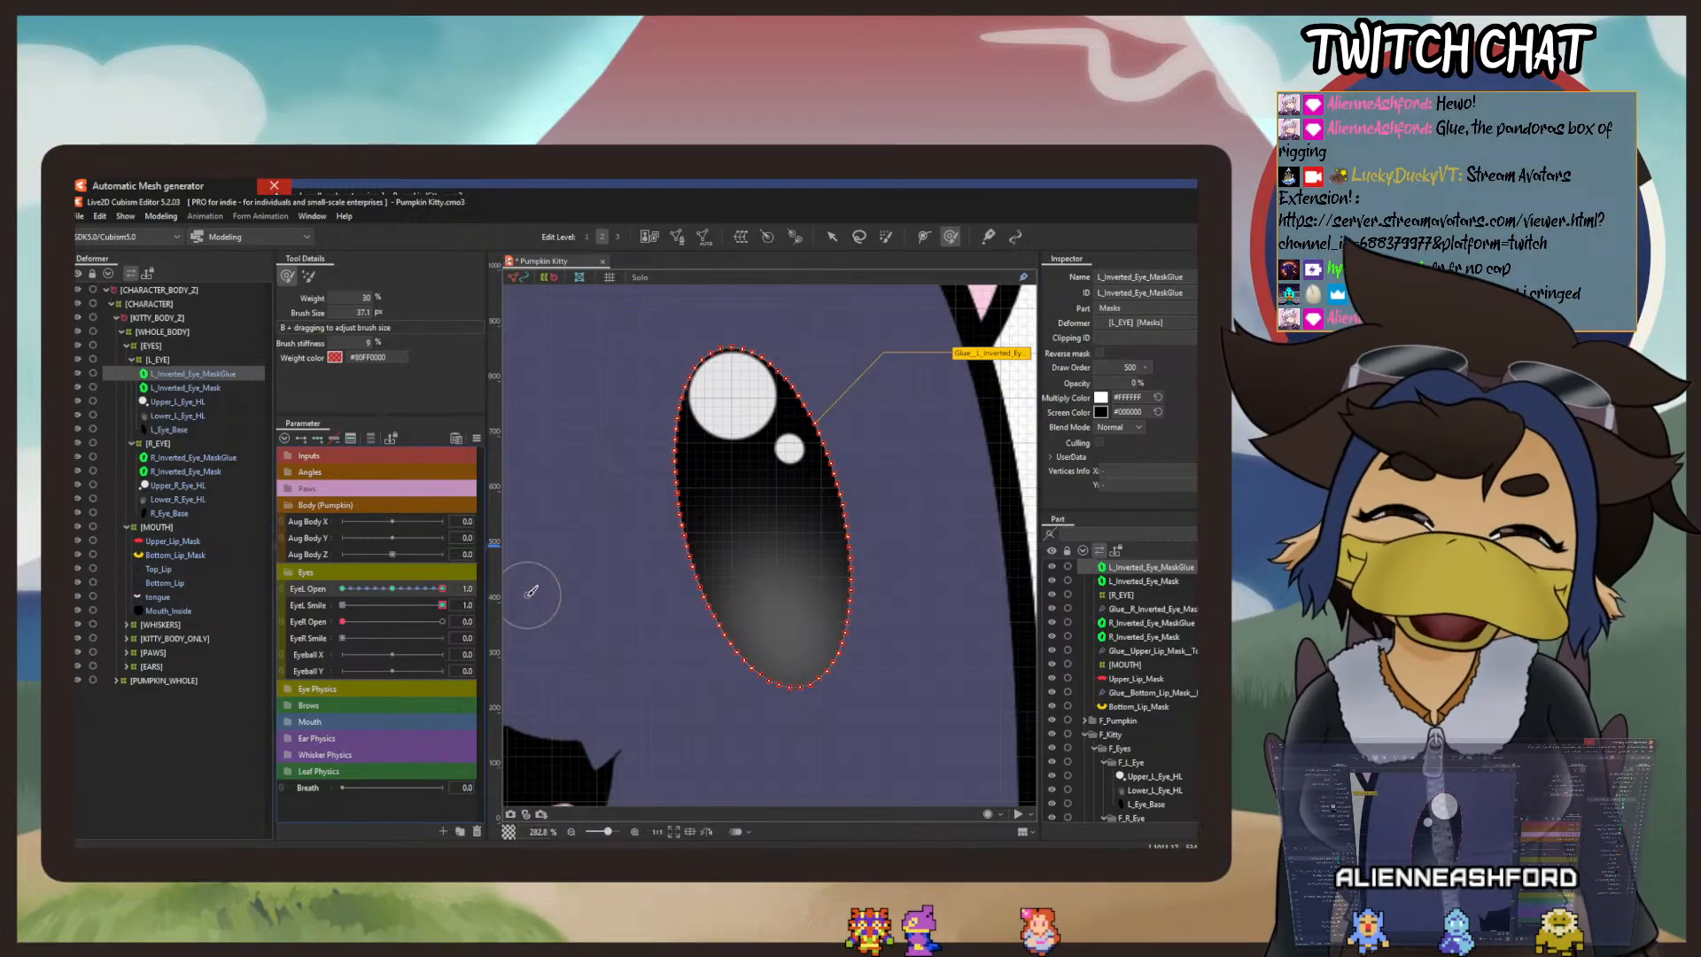
pyautogui.click(79, 216)
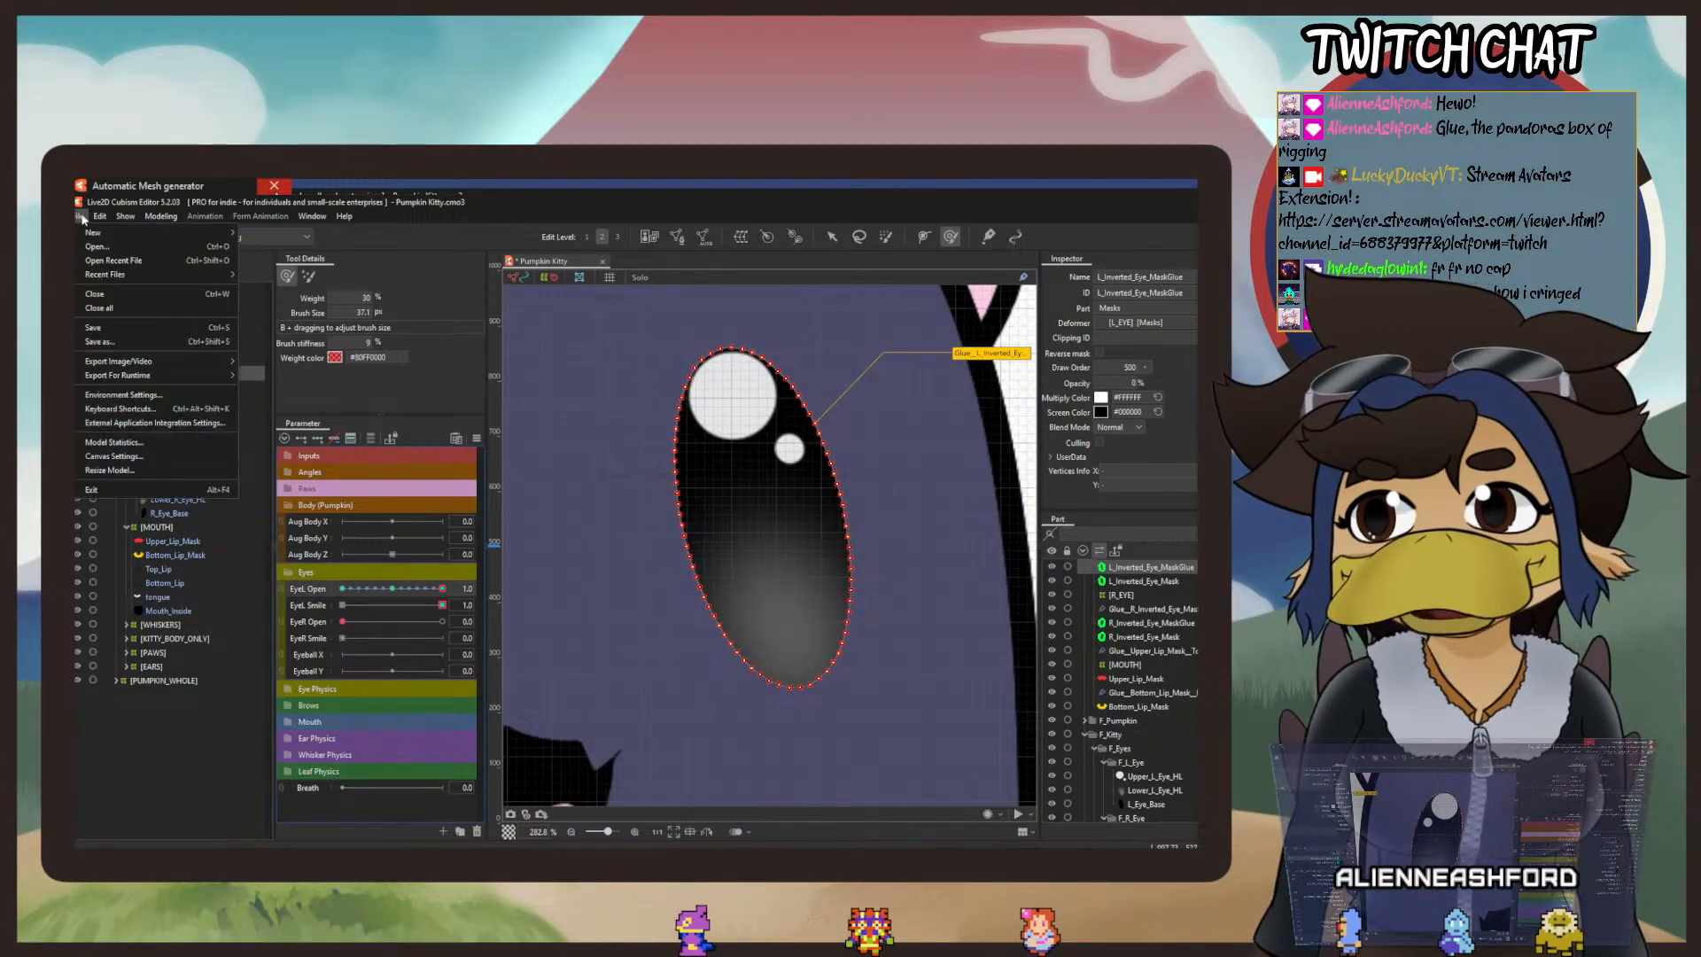
pyautogui.click(95, 328)
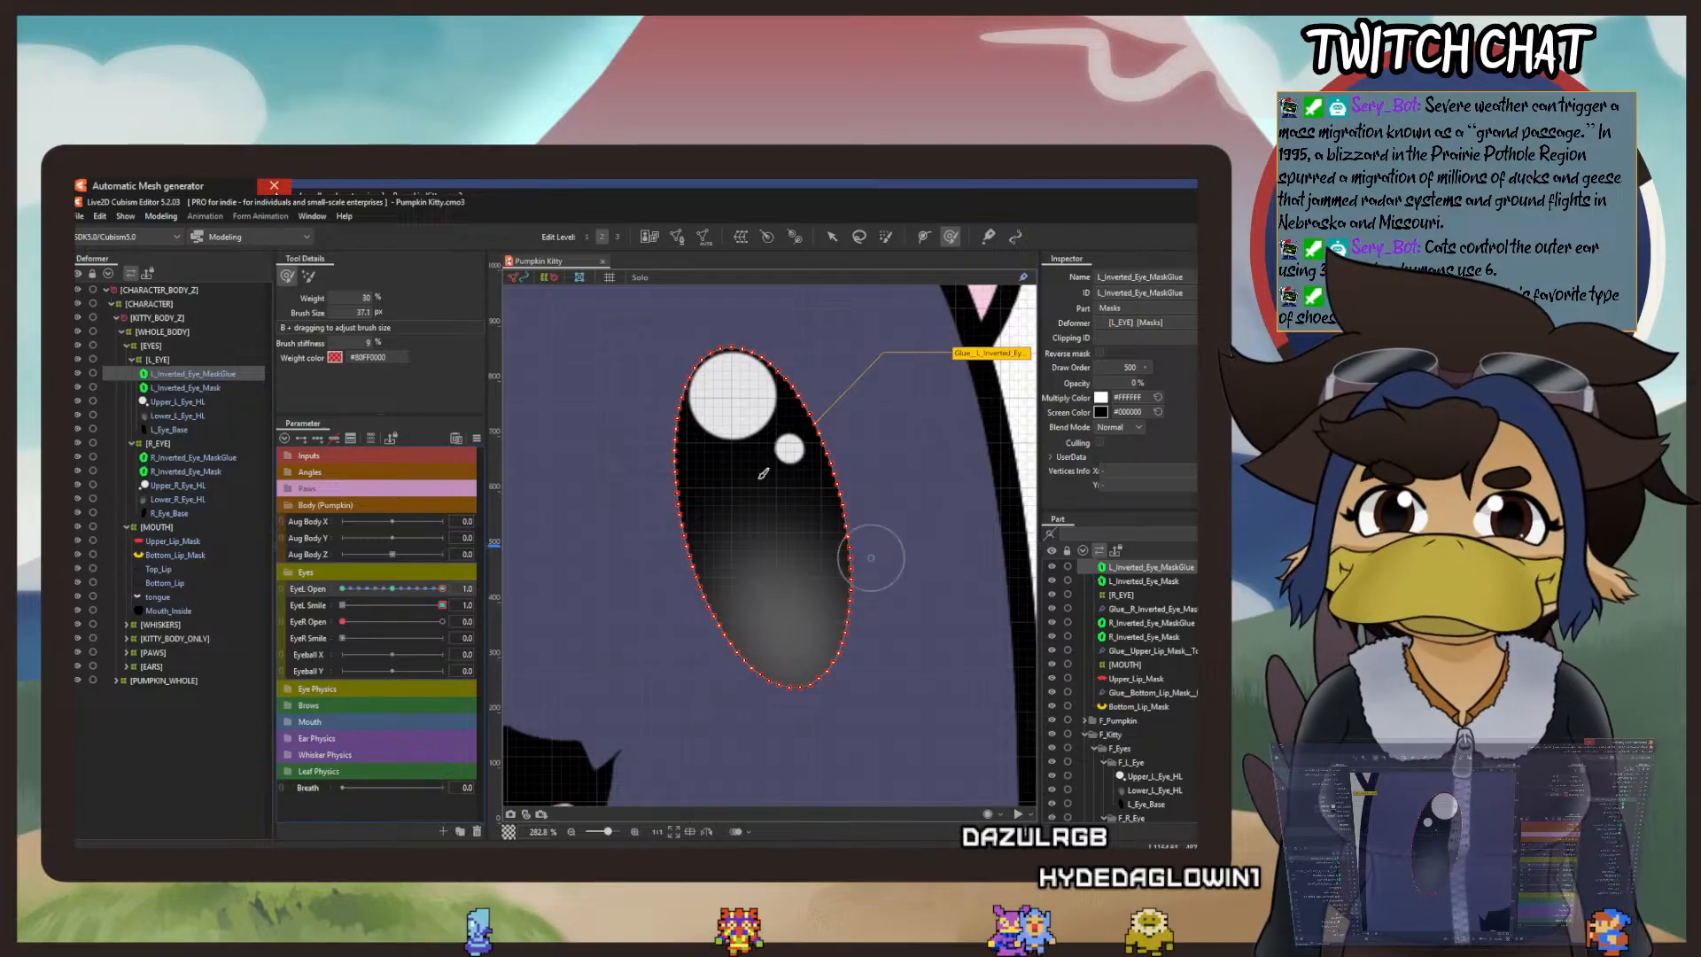
pyautogui.scroll(-5, 699, 394)
pyautogui.scroll(2, 699, 394)
pyautogui.moveTo(635, 420)
pyautogui.mouseDown()
pyautogui.moveTo(878, 629)
pyautogui.moveTo(842, 586)
pyautogui.mouseUp()
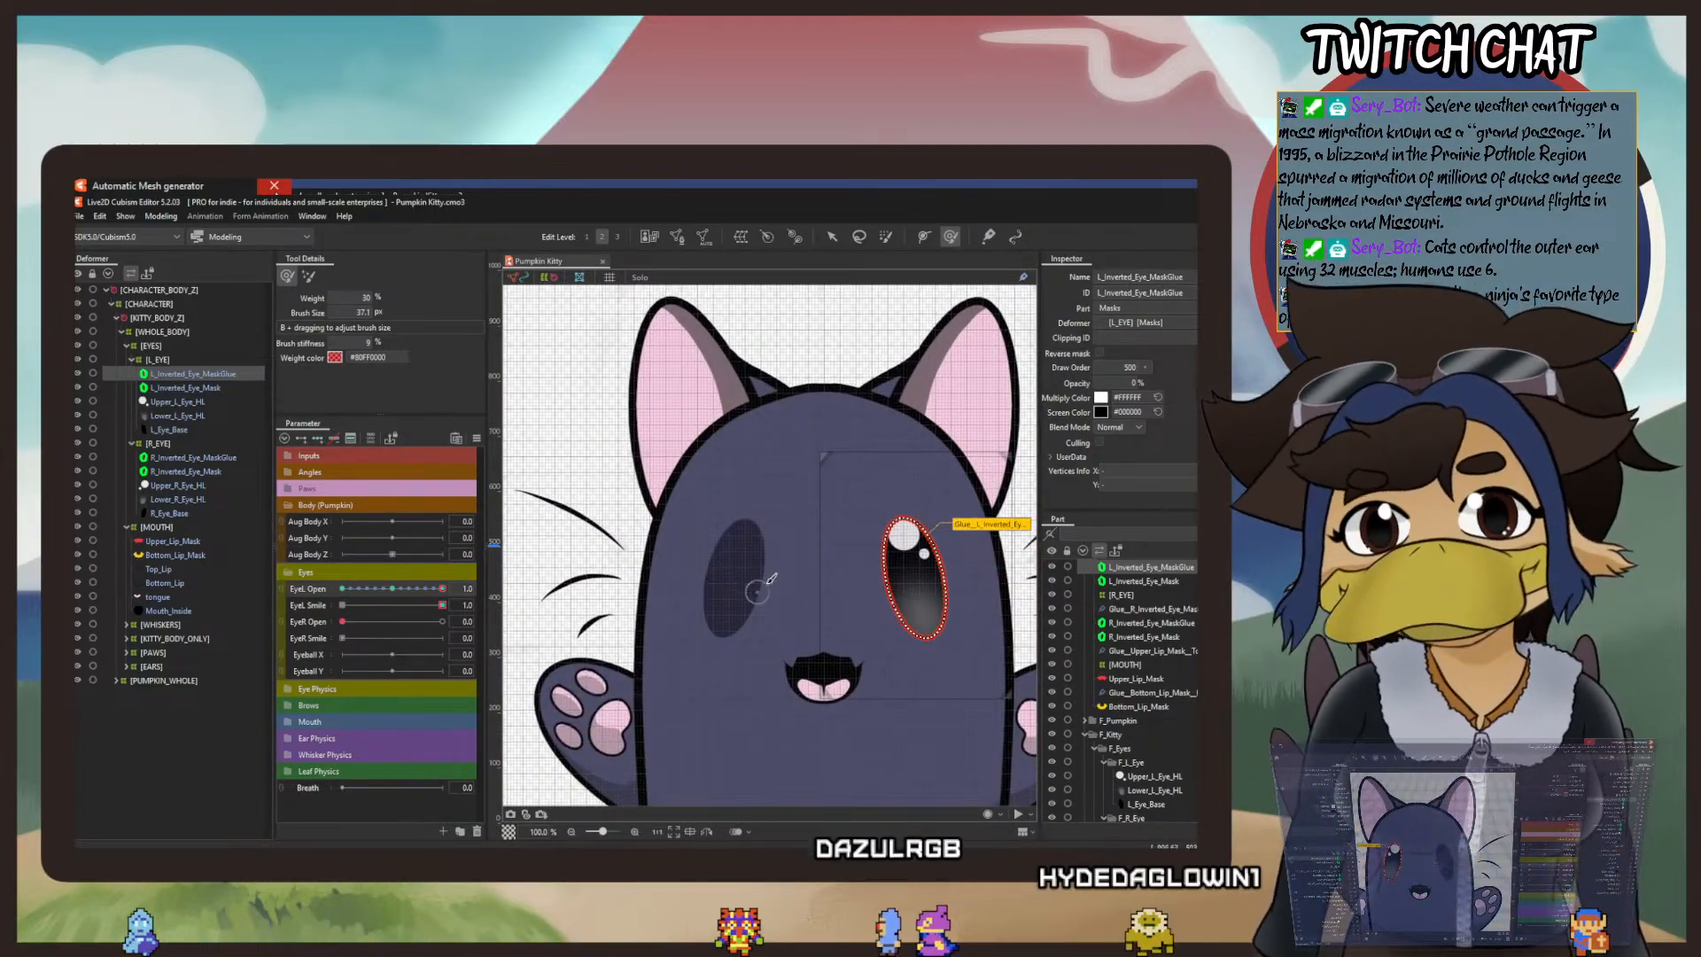
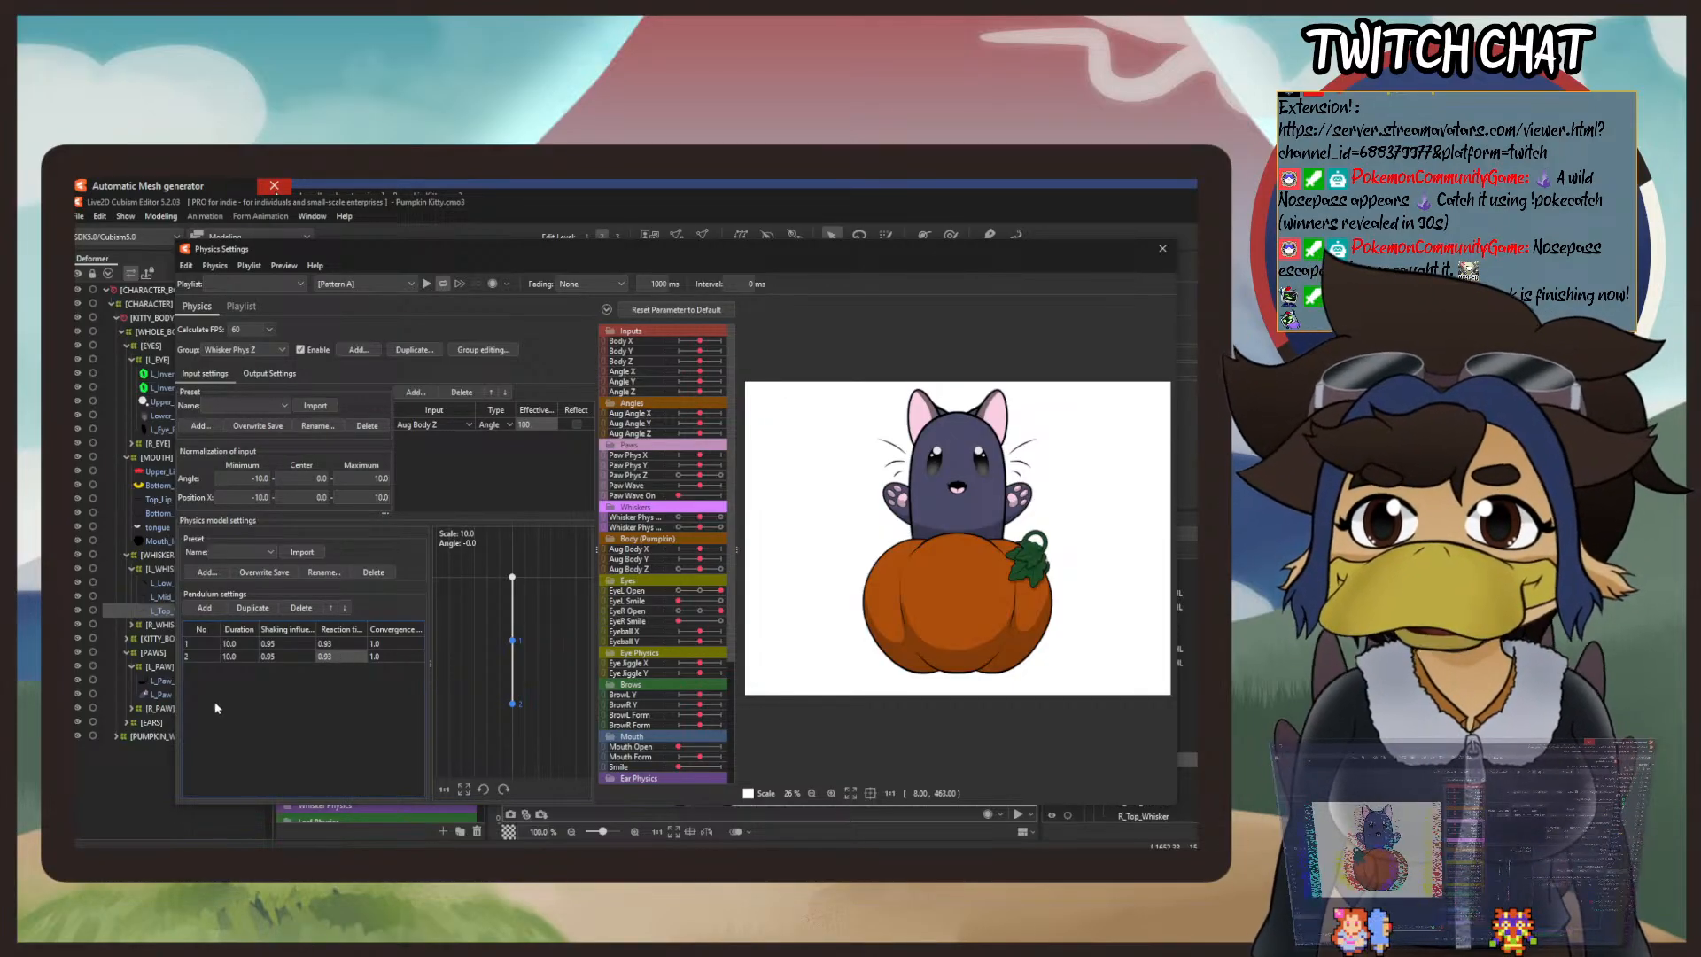
# Step: Set the duration of both Whisker Phys Z pendulum points to 9.0 and their shaking influence to 0.92
pyautogui.click(265, 638)
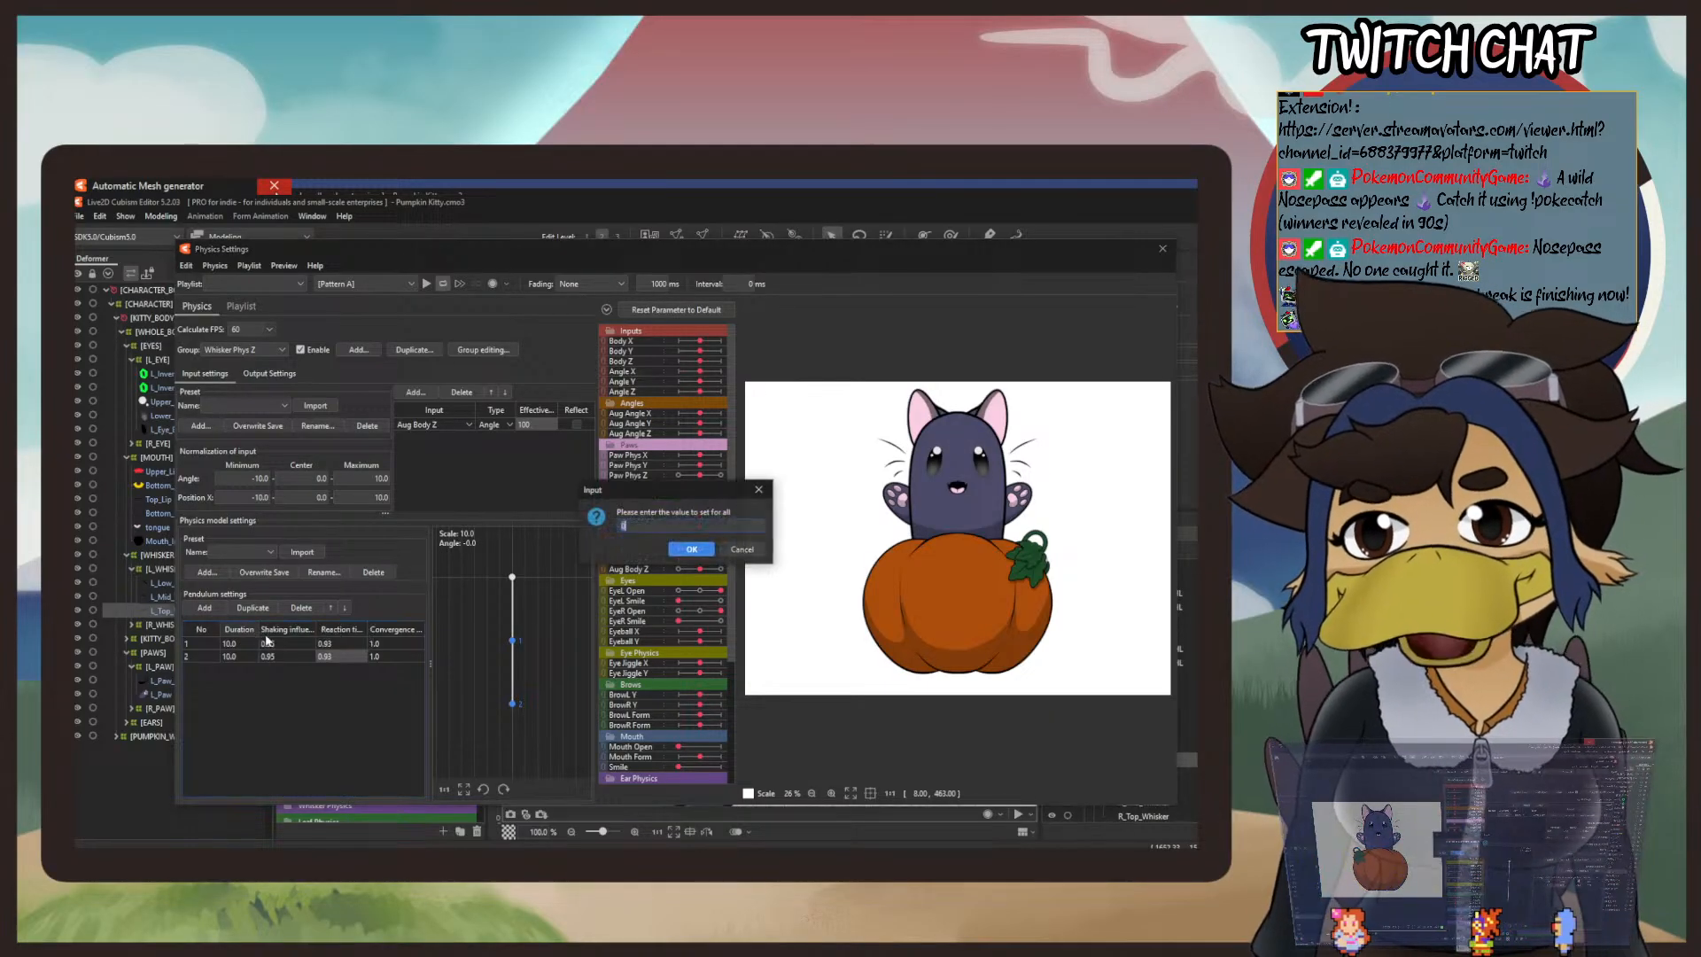
pyautogui.press('Escape')
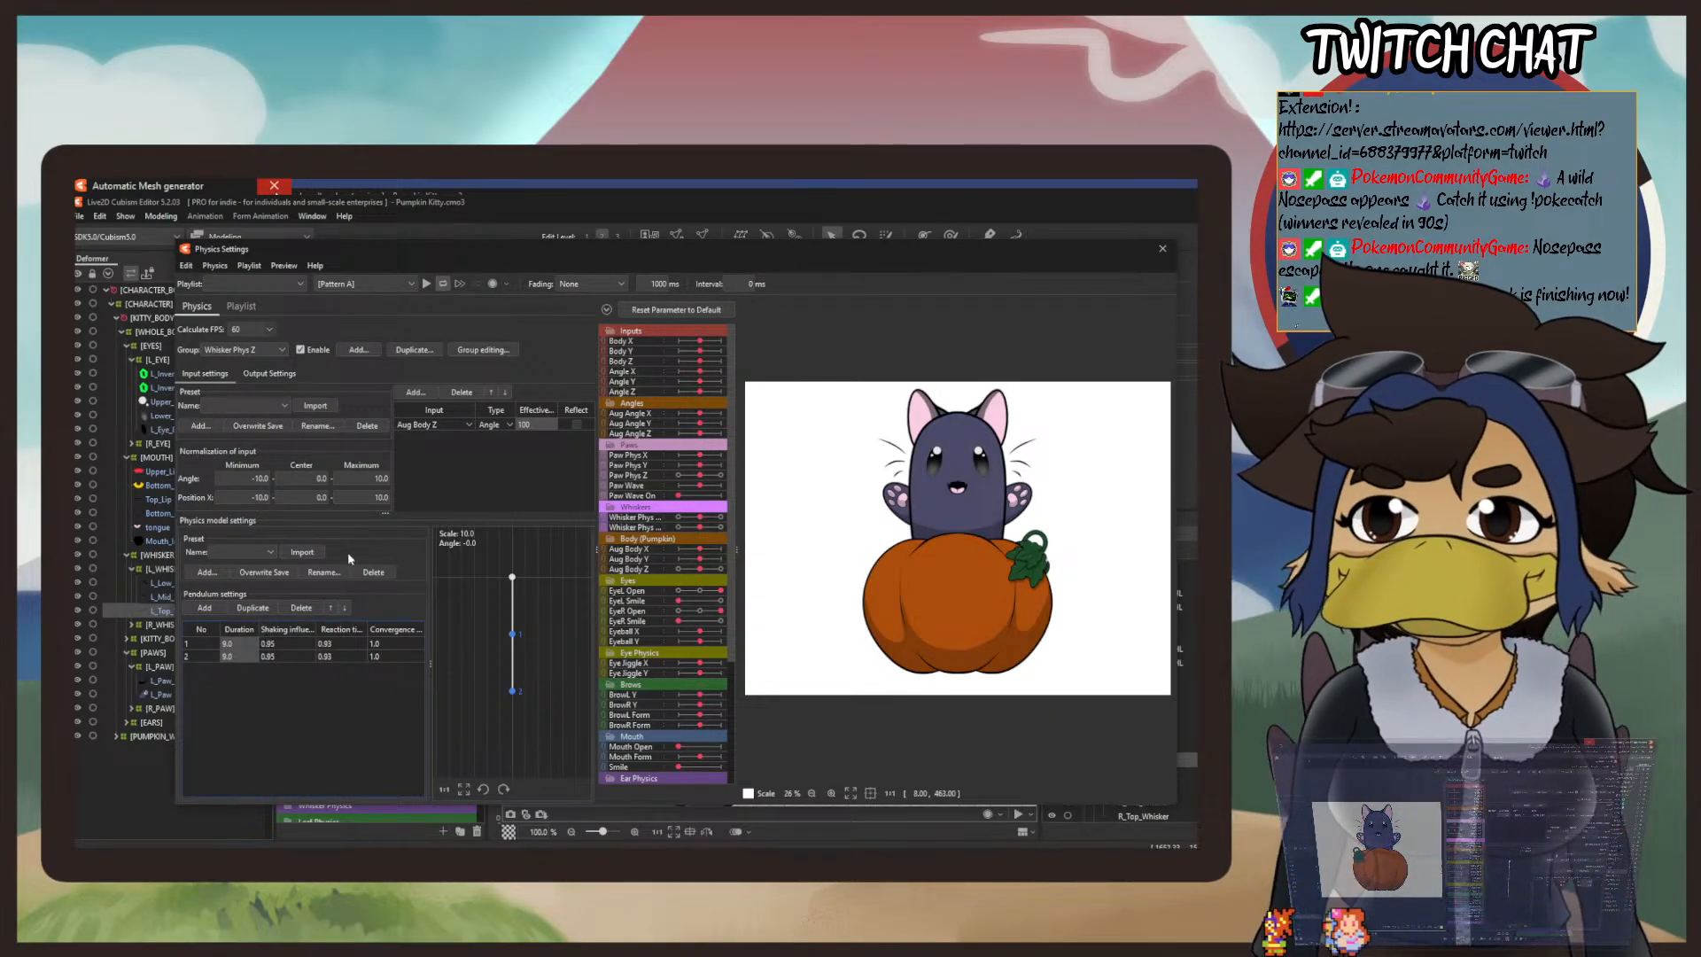
pyautogui.click(316, 639)
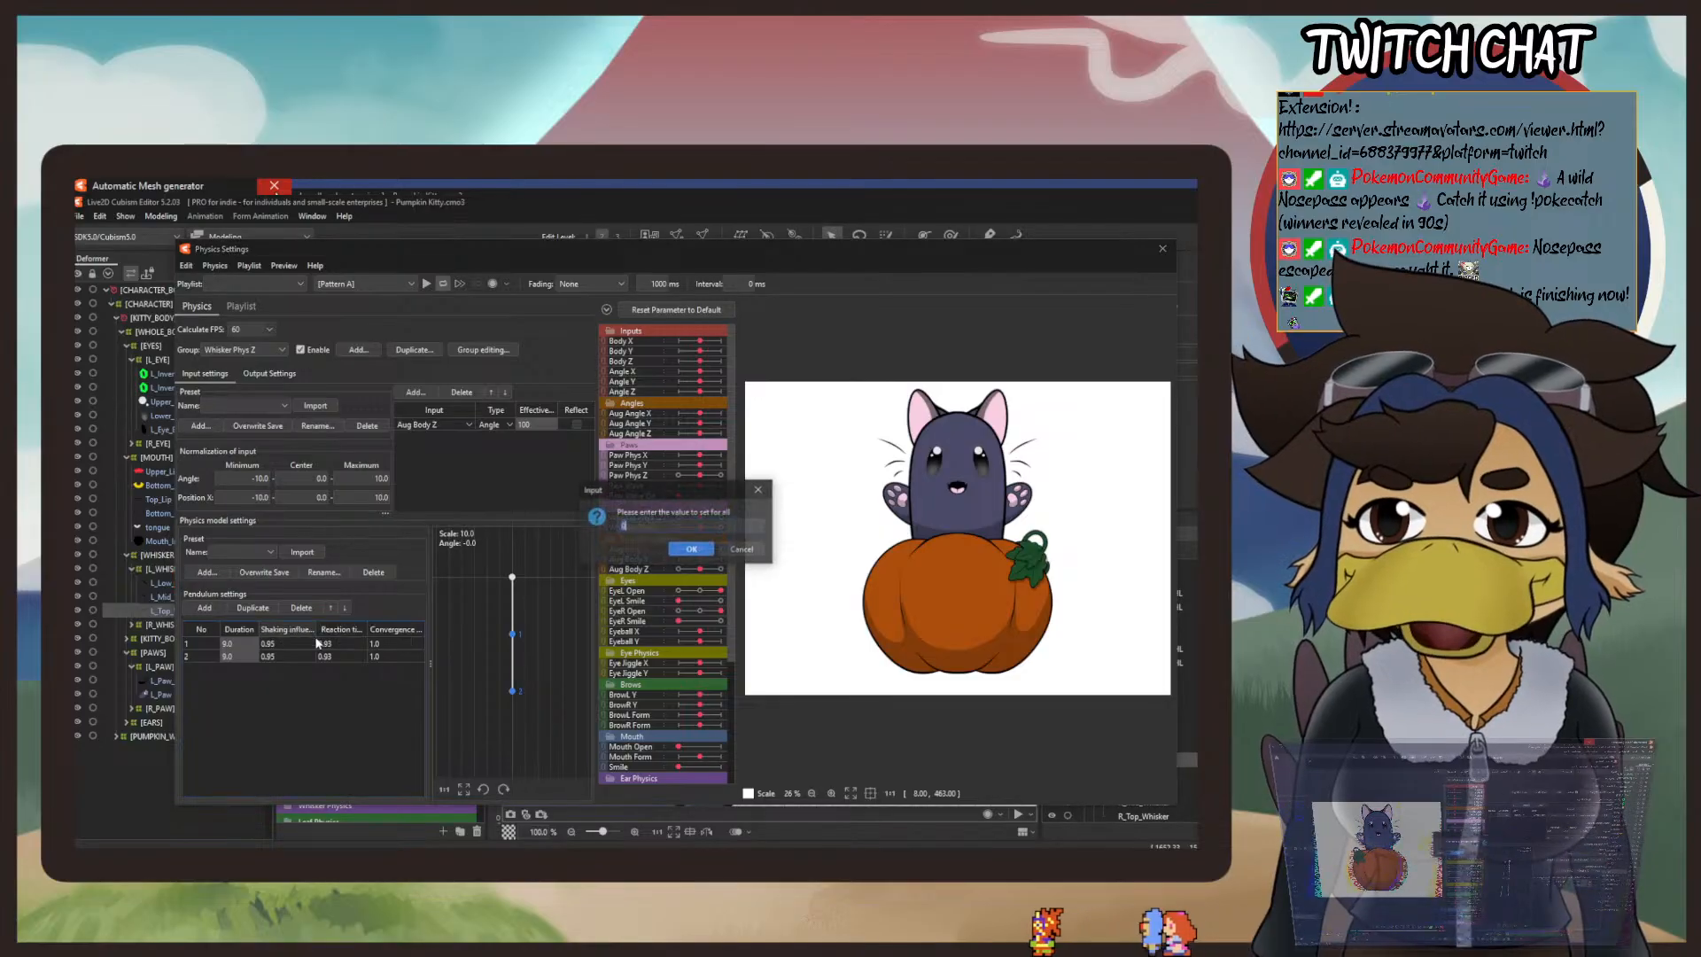
pyautogui.press('Return')
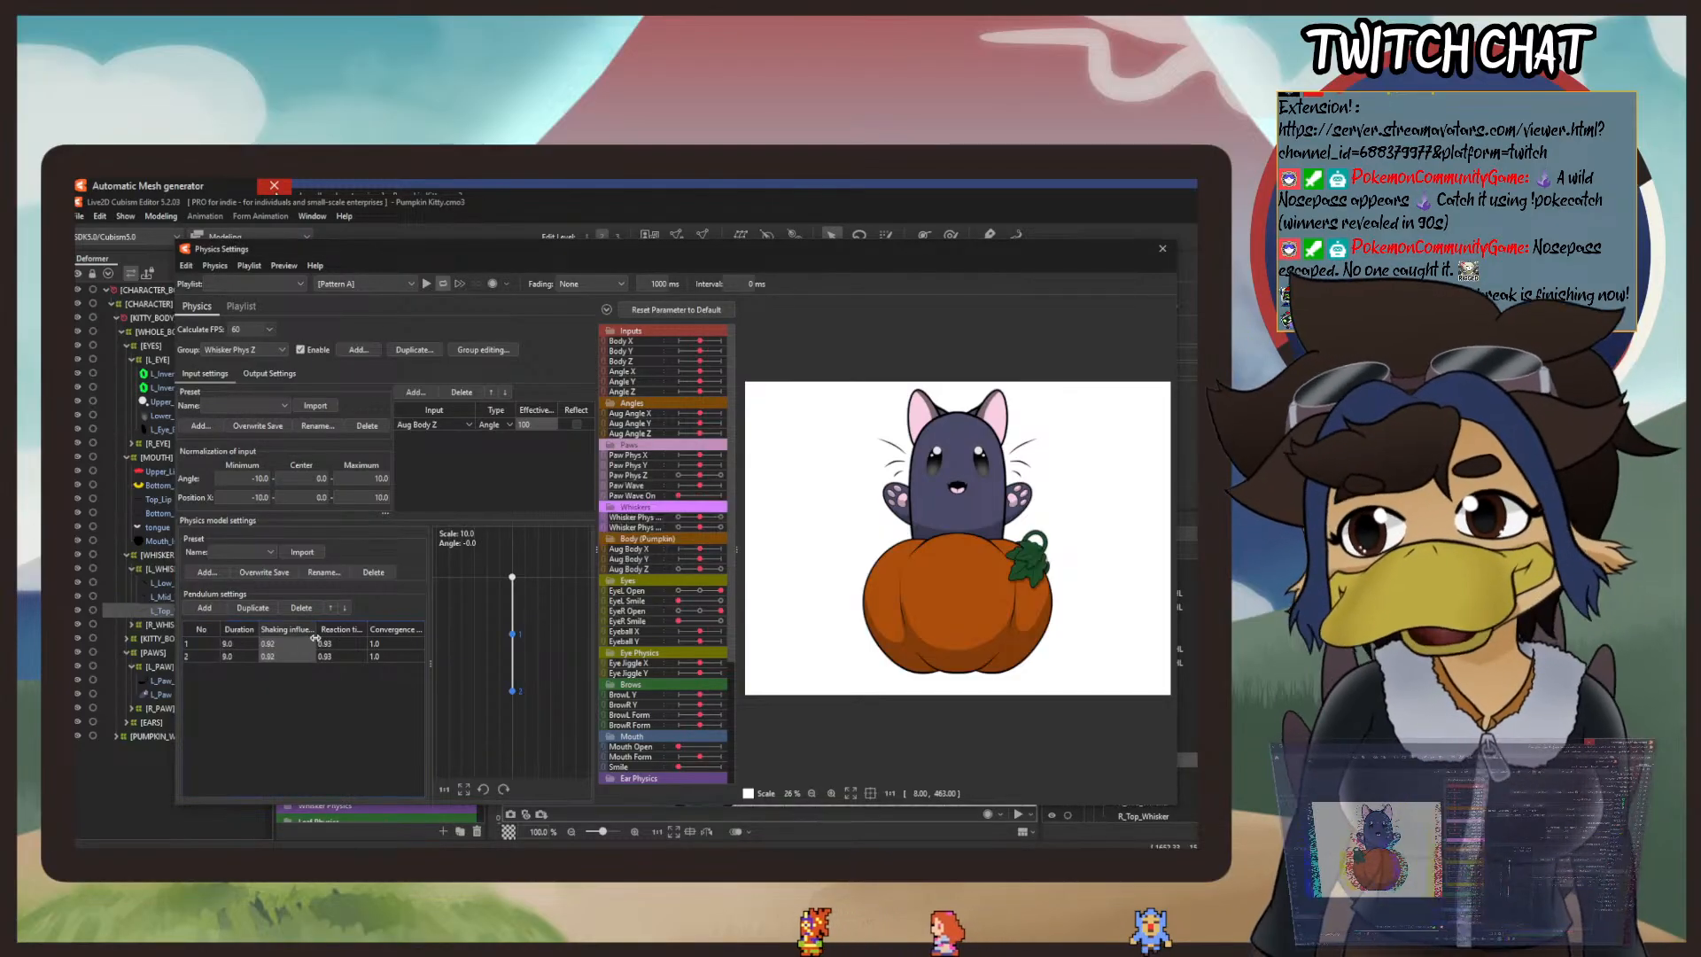
# Step: Add Whisker Phys Z1 and Whisker Phys Z2 as output parameters of the Whisker Phys Z physics group
pyautogui.click(281, 376)
pyautogui.click(199, 391)
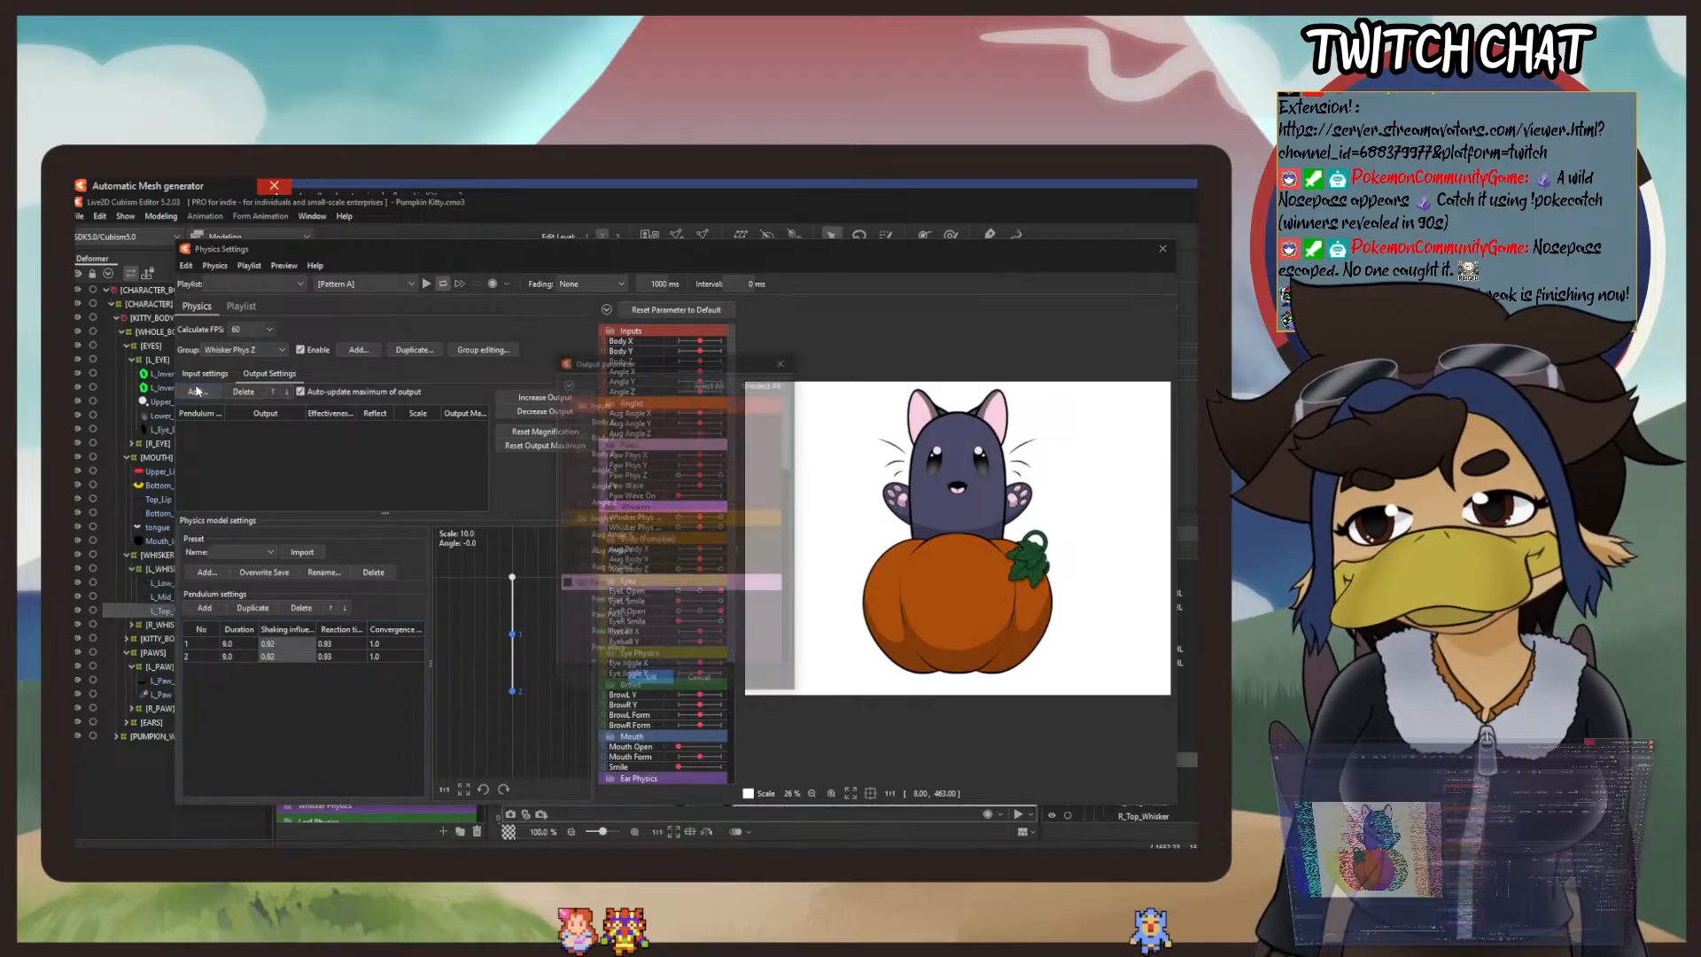
pyautogui.scroll(-3, 613, 544)
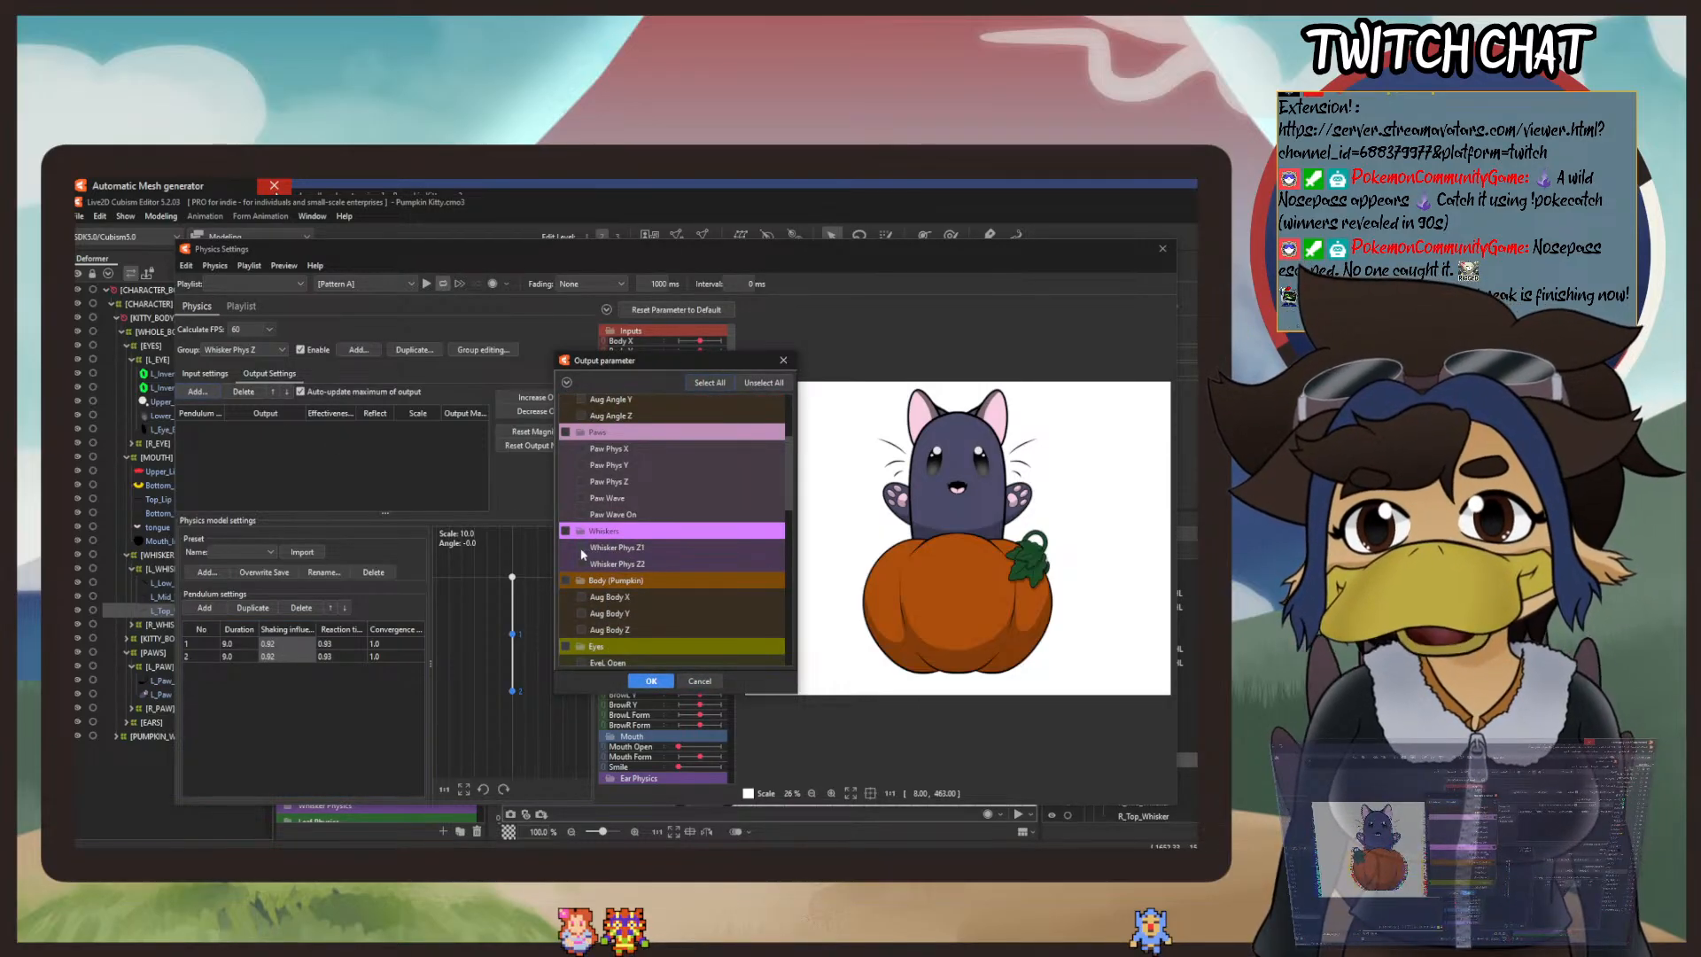
pyautogui.click(638, 684)
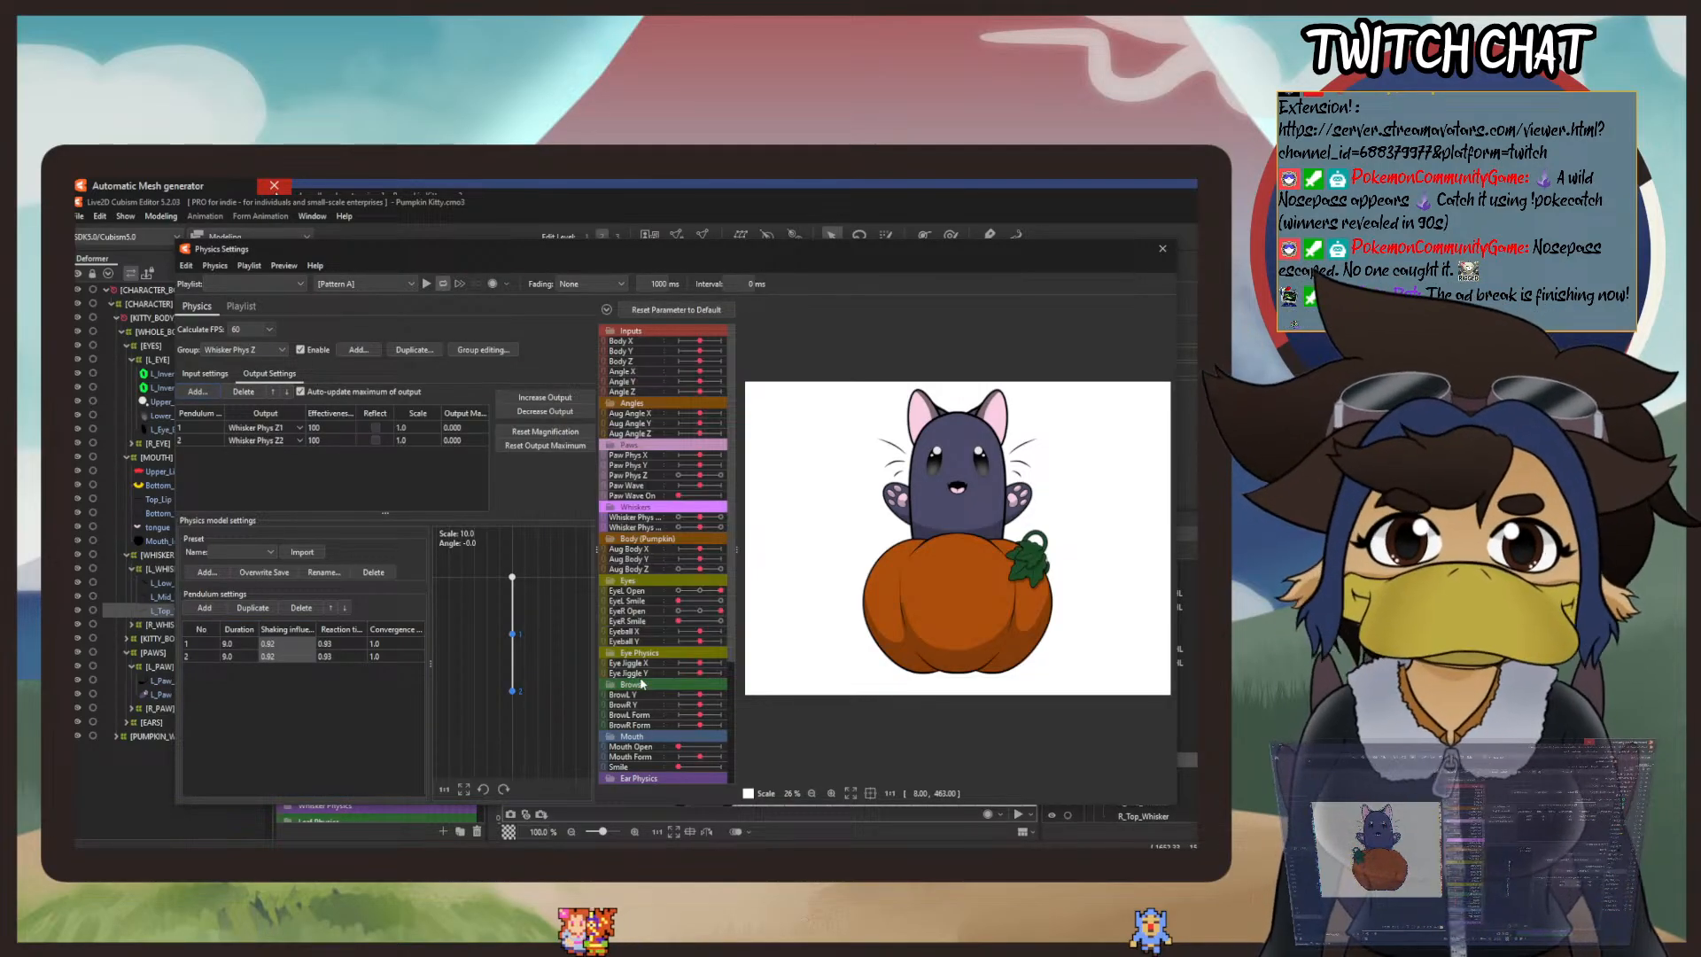
# Step: Swing the model in the physics preview and reset the magnification of both whisker outputs
pyautogui.moveTo(1044, 487); pyautogui.dragTo(1105, 545)
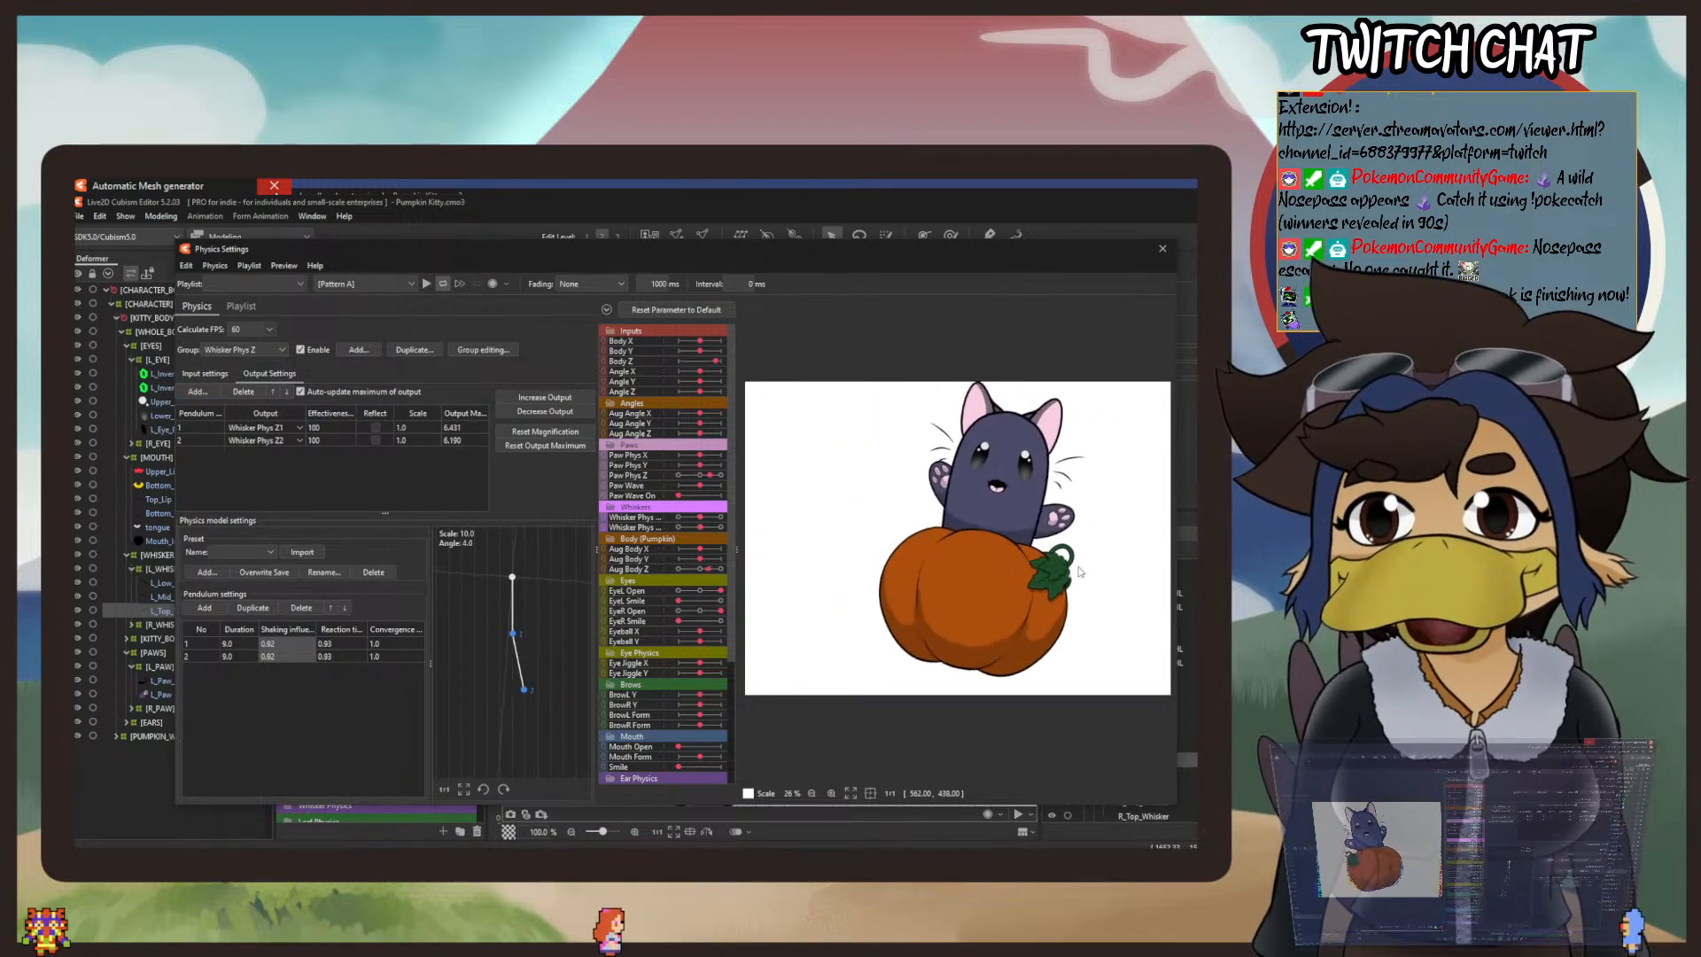
pyautogui.click(550, 432)
pyautogui.press('Return')
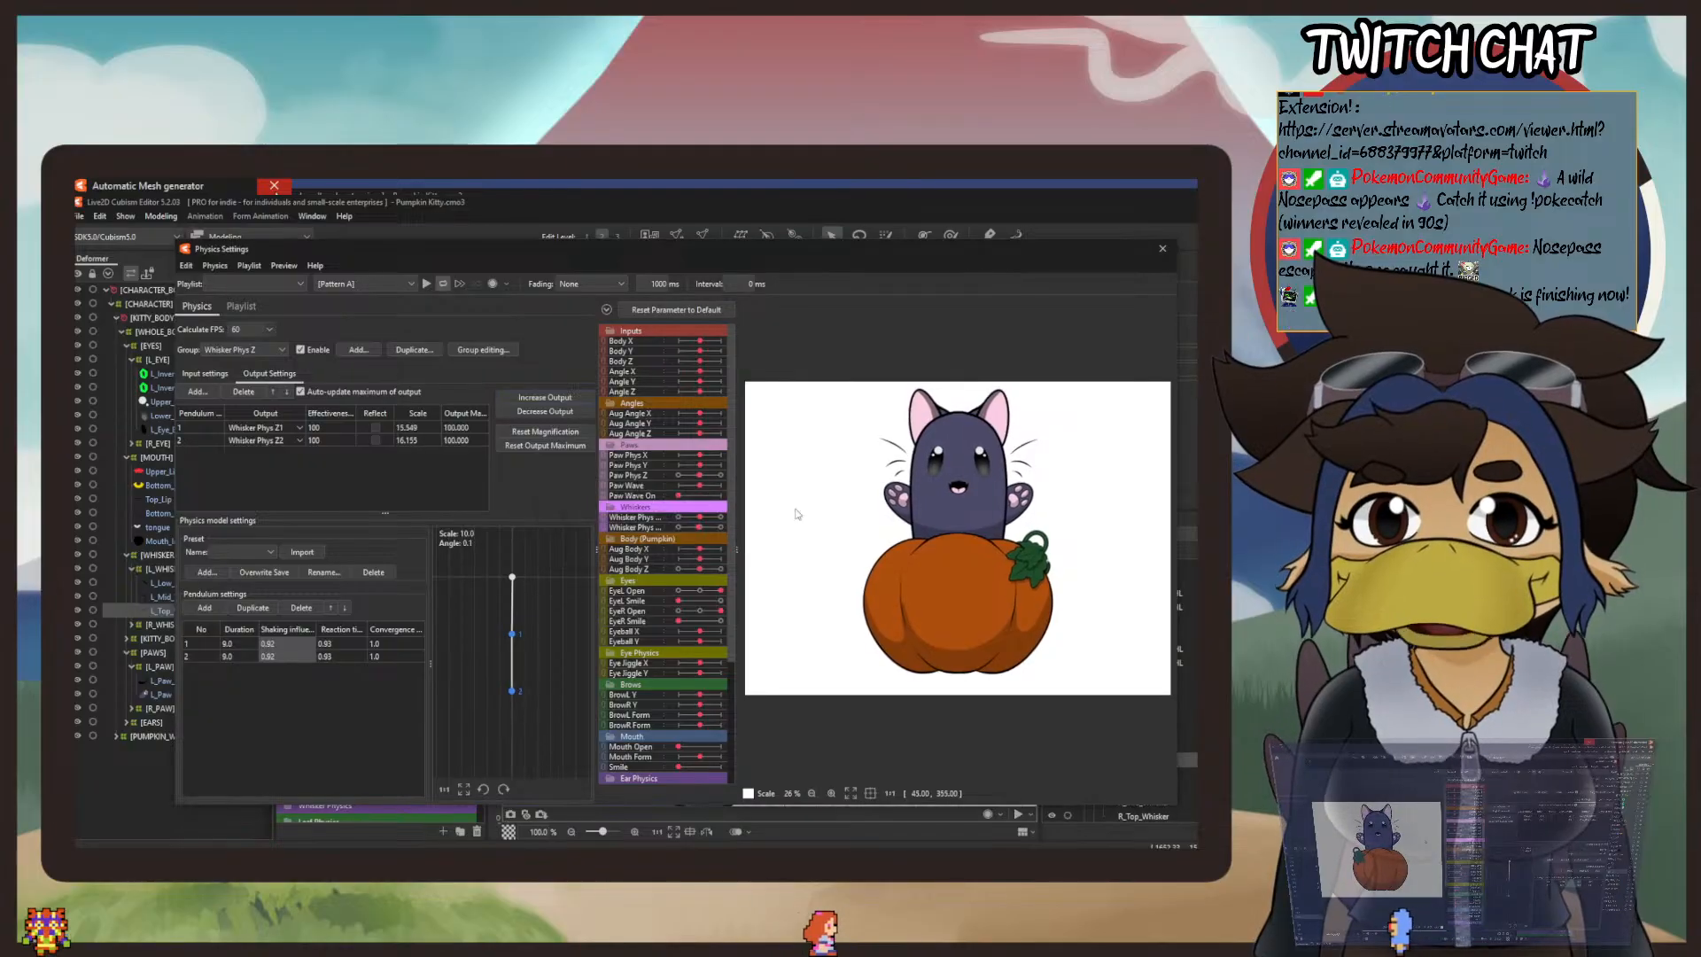
# Step: Swing the enlarged model in the physics preview to examine the whiskers' motion, and leave the physics settings
pyautogui.scroll(3, 1010, 461)
pyautogui.scroll(-3, 1022, 514)
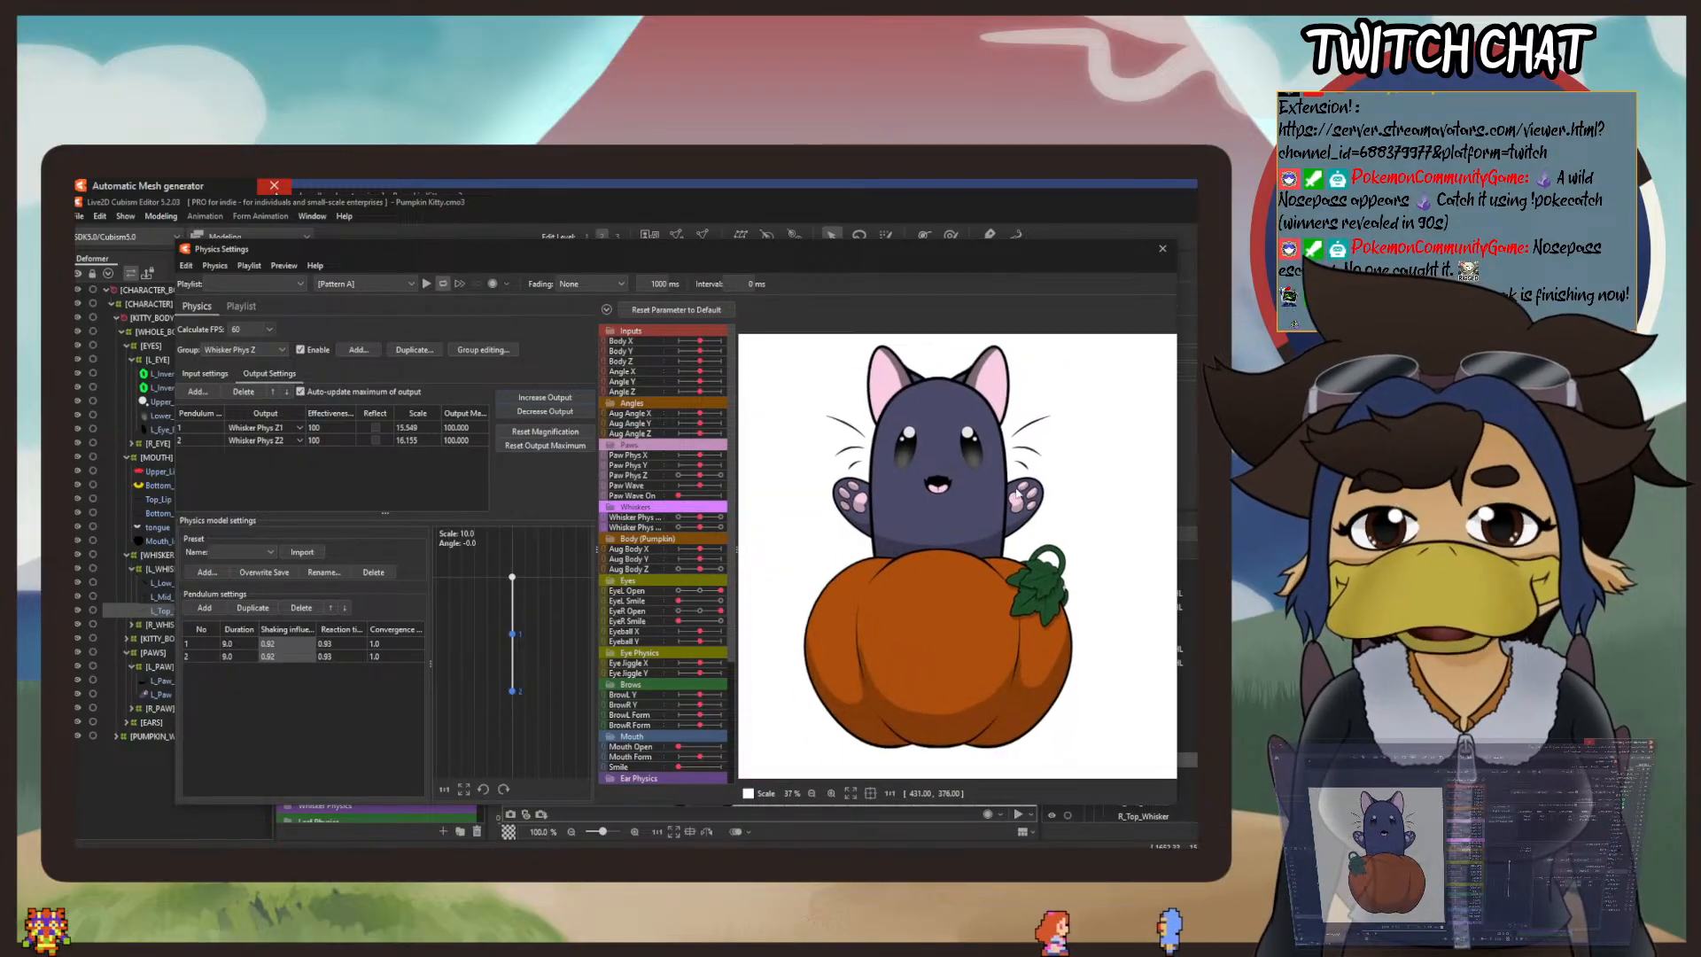
pyautogui.moveTo(965, 507); pyautogui.dragTo(779, 430)
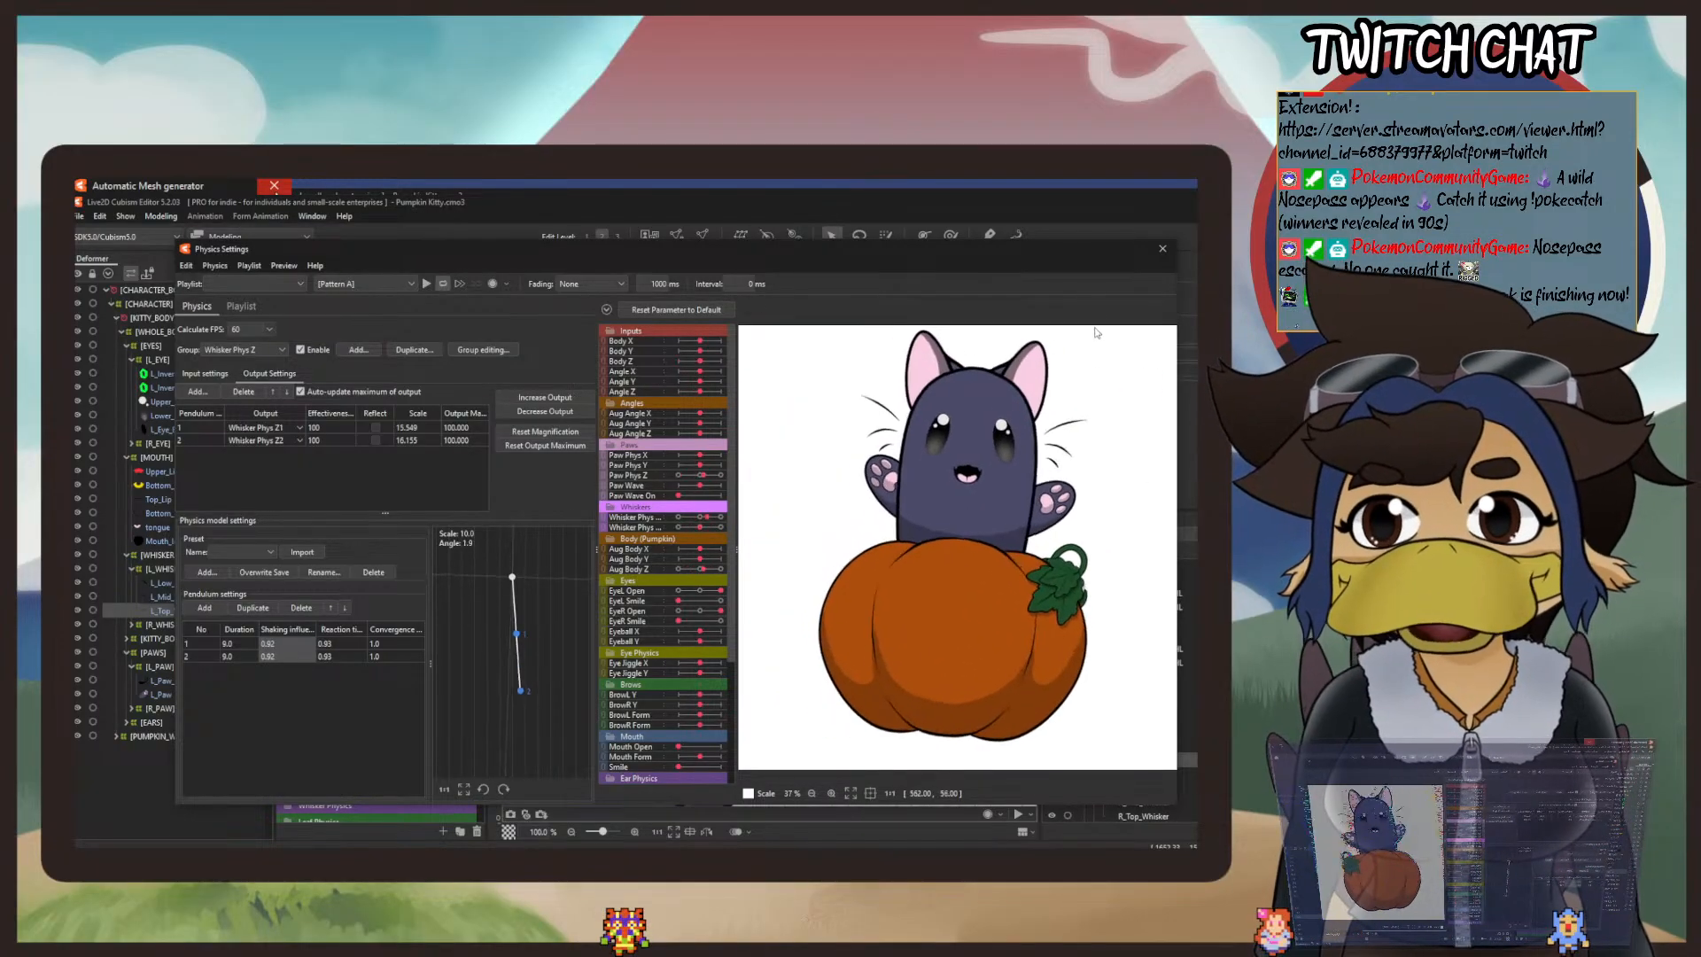
pyautogui.click(1162, 248)
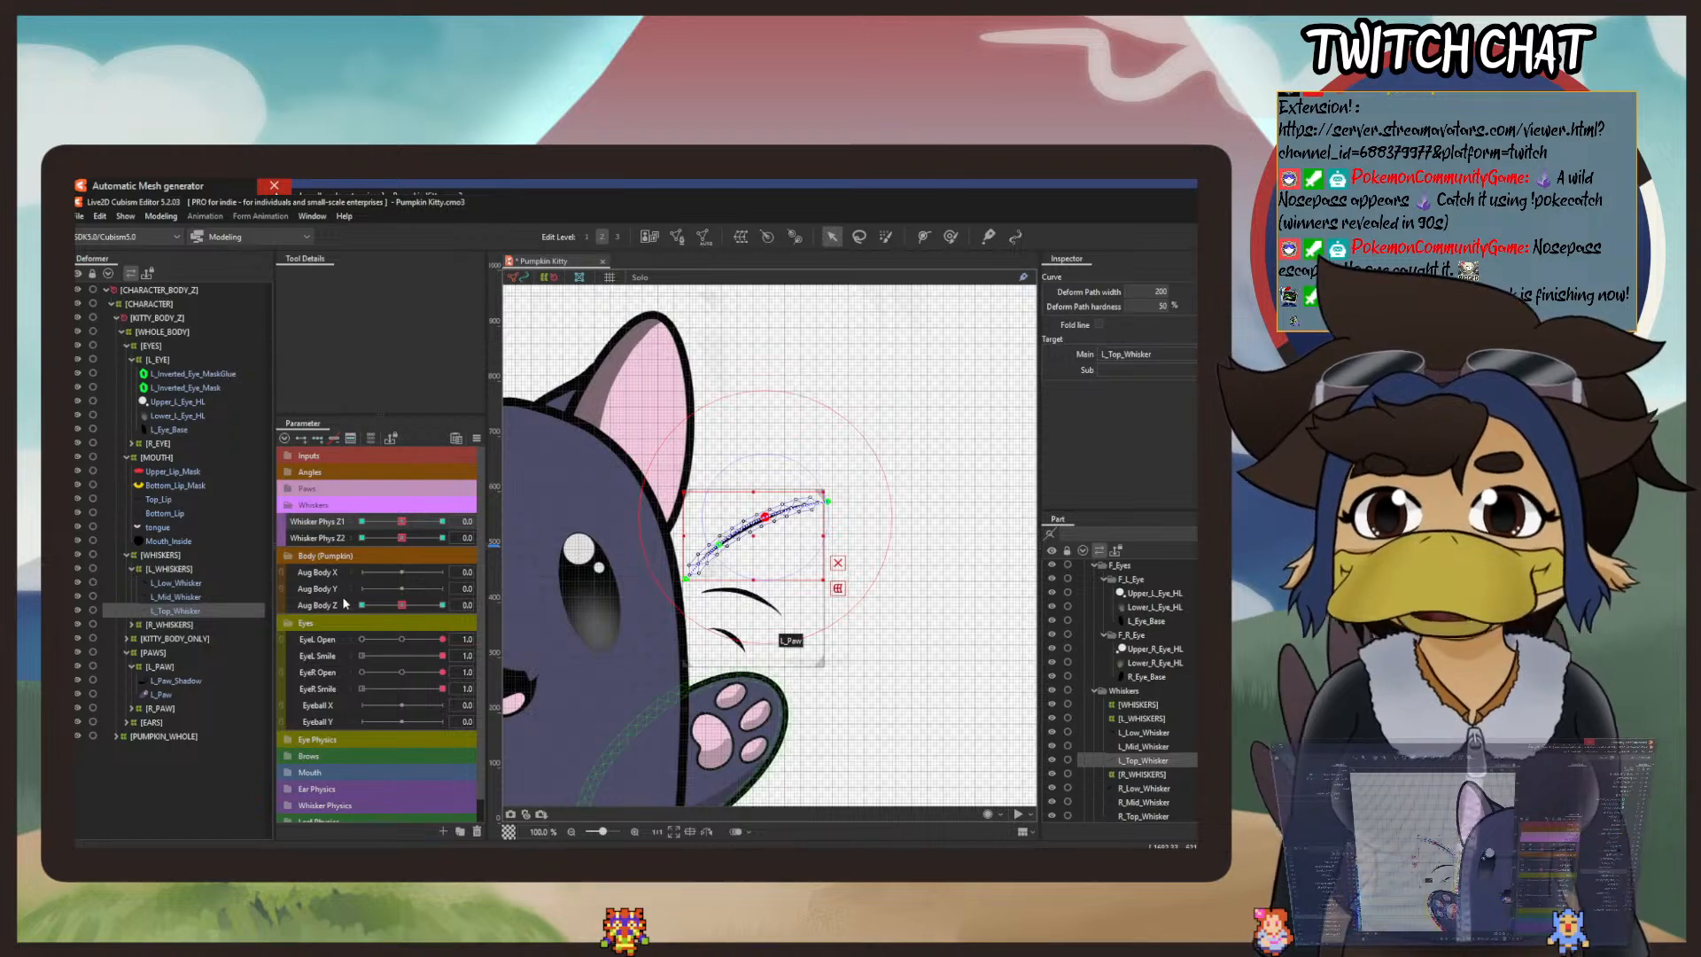
# Step: Select L_Low_Whisker, set Whisker Phys Z2 to -5, and bend the whisker's tip and middle upward along its deform path
pyautogui.click(177, 583)
pyautogui.scroll(1, 757, 609)
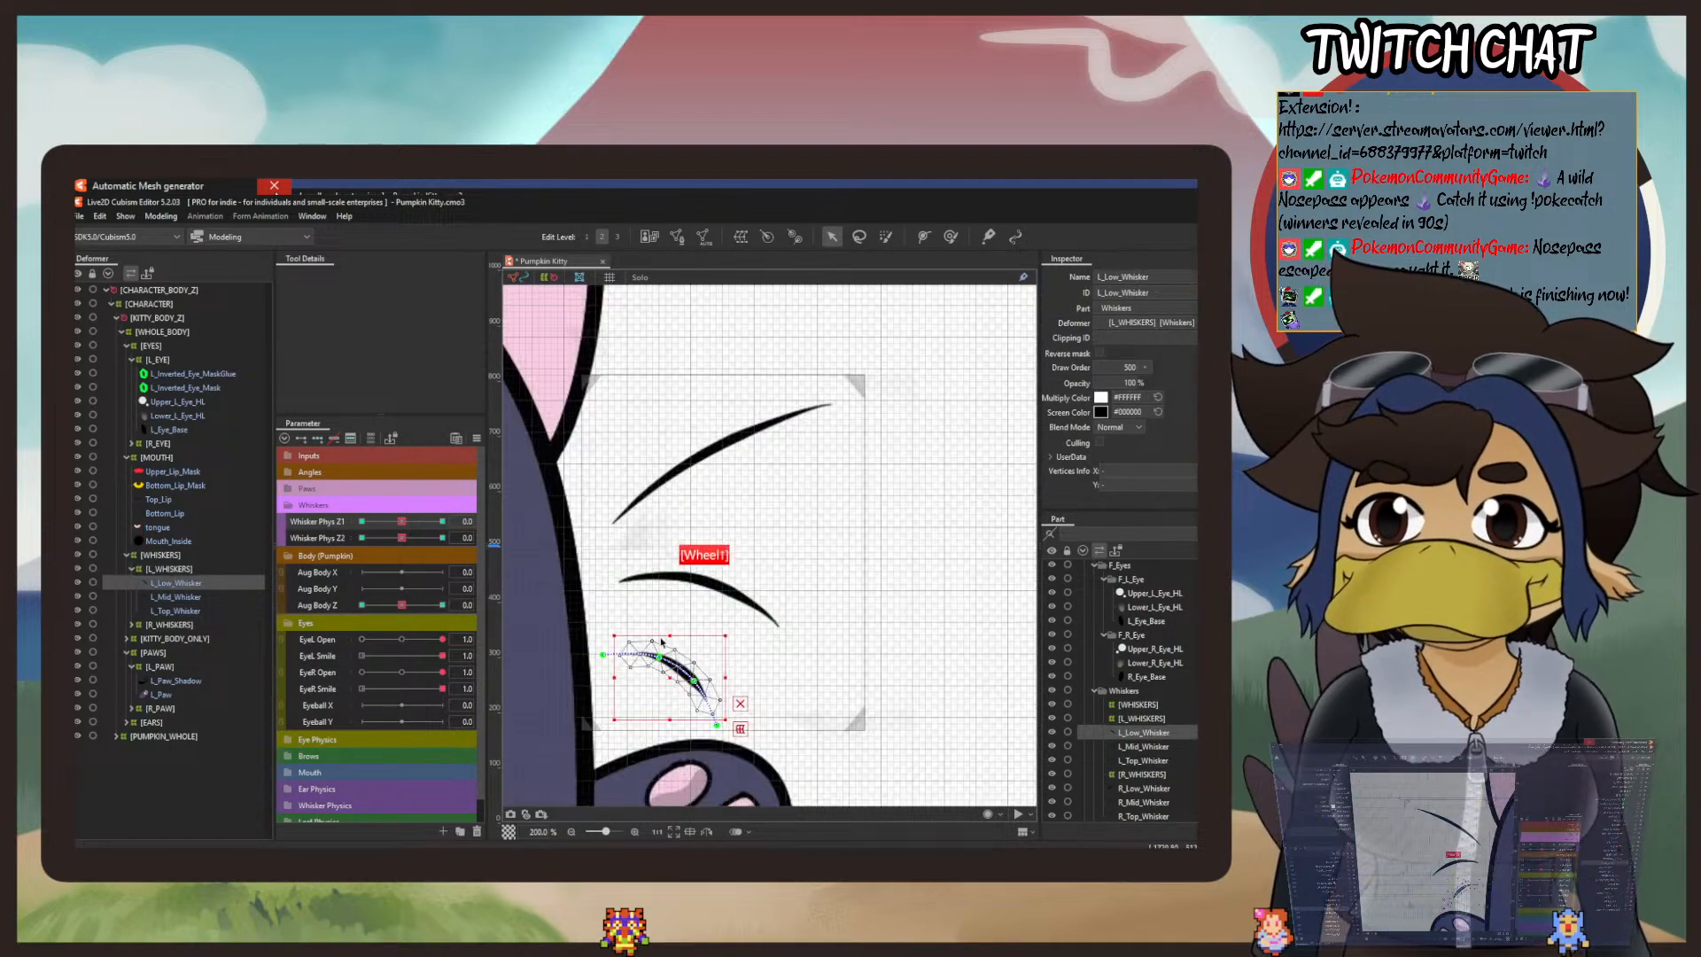
pyautogui.moveTo(403, 538); pyautogui.dragTo(275, 558)
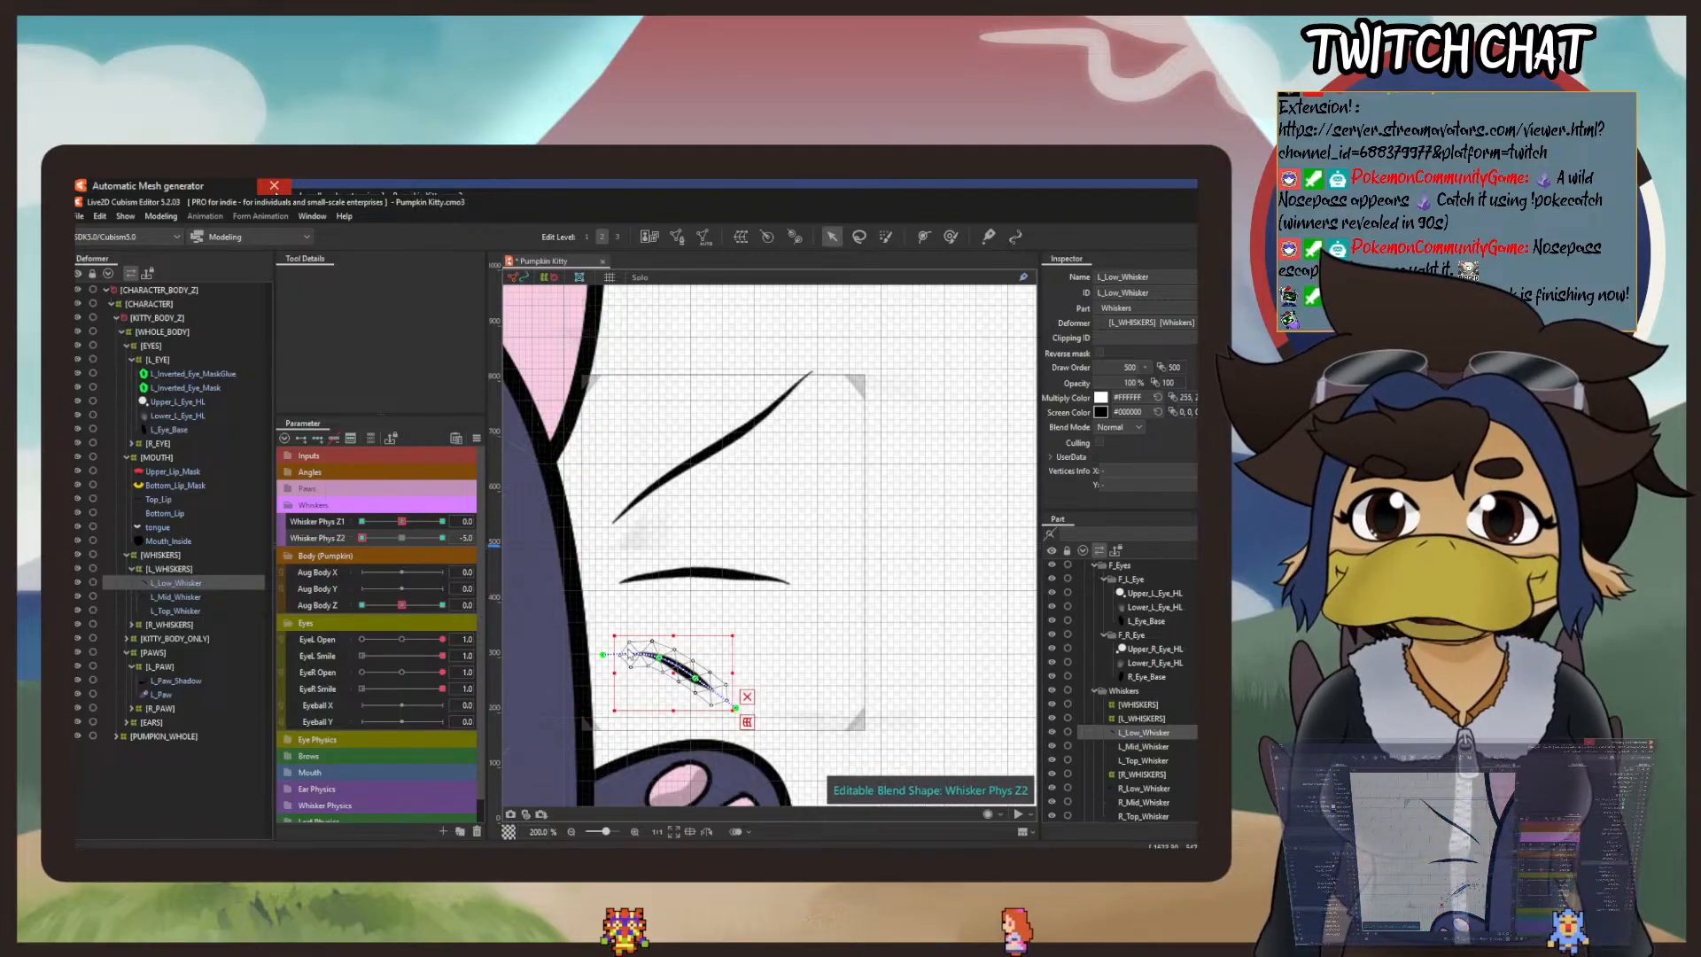
pyautogui.scroll(3, 753, 507)
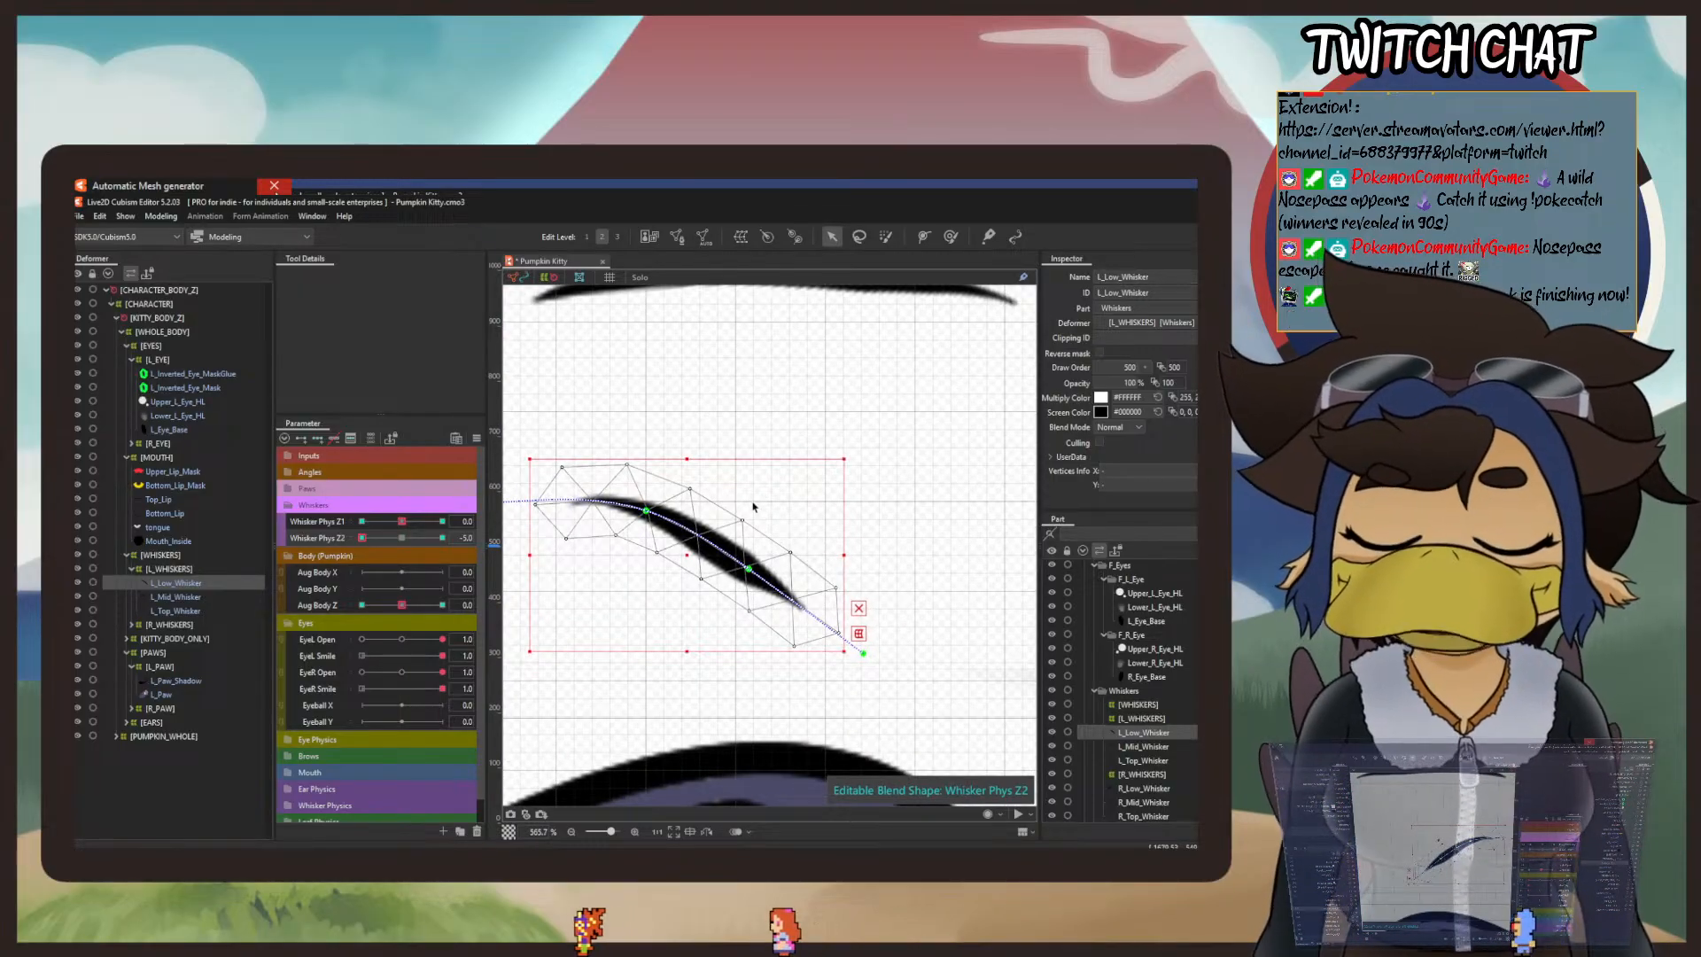
pyautogui.moveTo(863, 653); pyautogui.dragTo(884, 606)
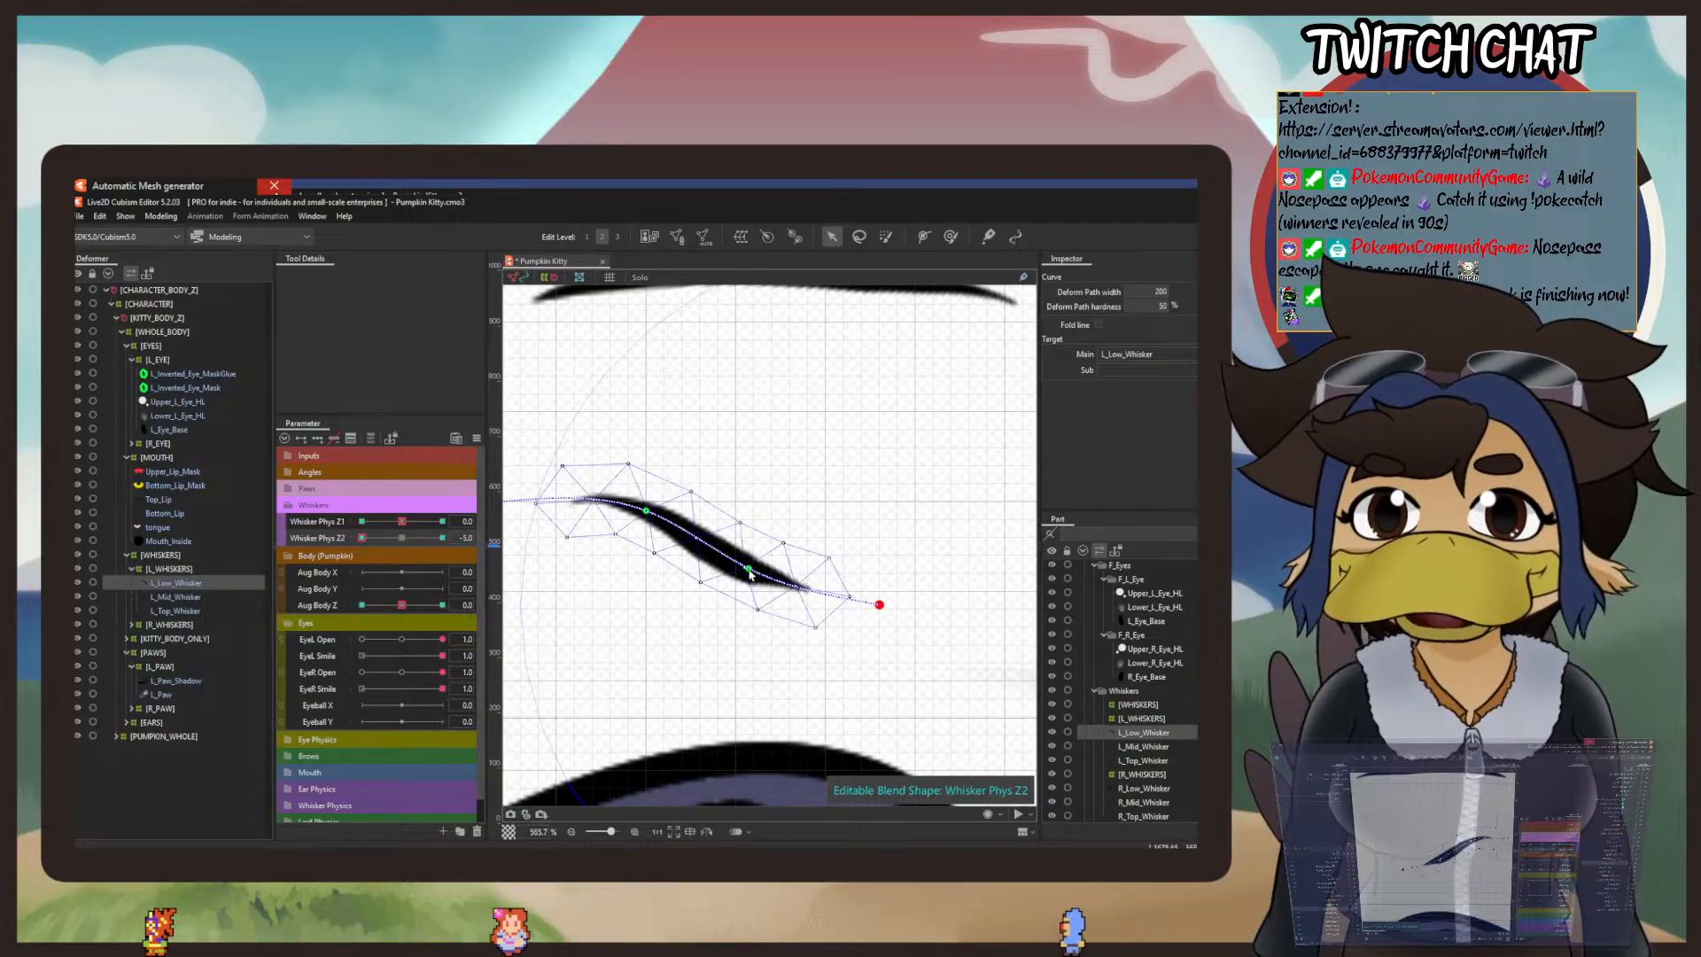
pyautogui.moveTo(749, 575); pyautogui.dragTo(753, 562)
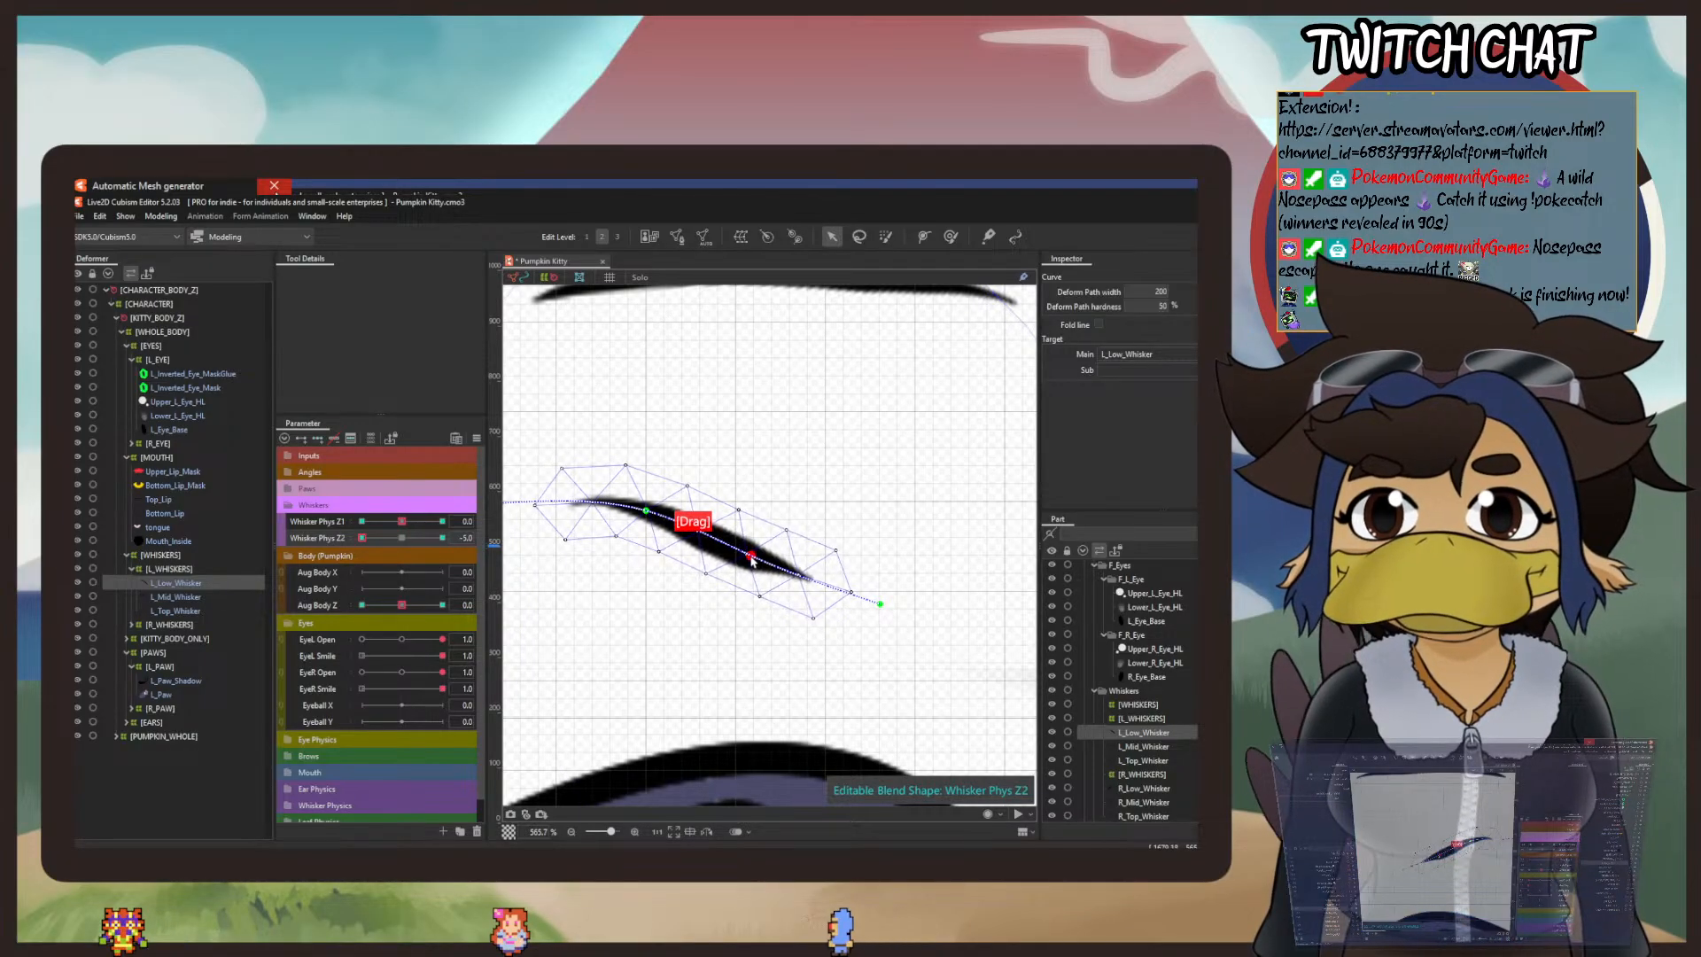
pyautogui.moveTo(363, 540); pyautogui.dragTo(285, 551)
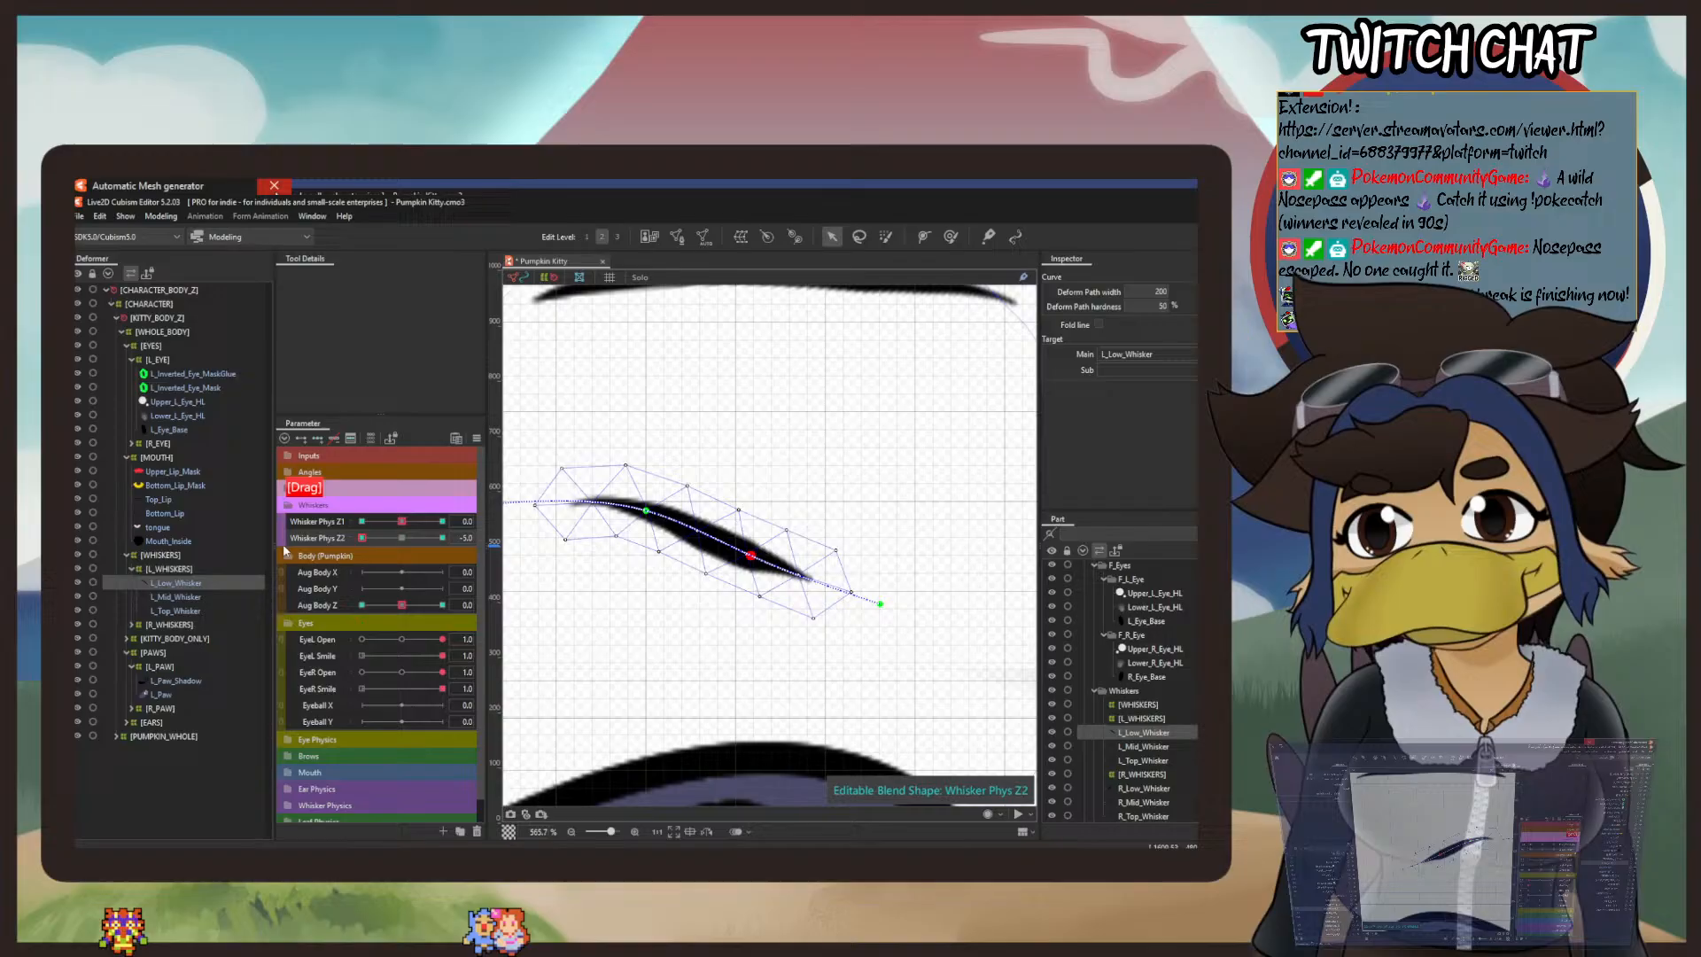
pyautogui.moveTo(388, 559); pyautogui.dragTo(207, 557)
# Step: With Whisker Phys Z2 at 0 and Z1 at -5, rotate L_Low_Whisker slightly upward about its root using the temporary Rotation deform tool
pyautogui.click(401, 537)
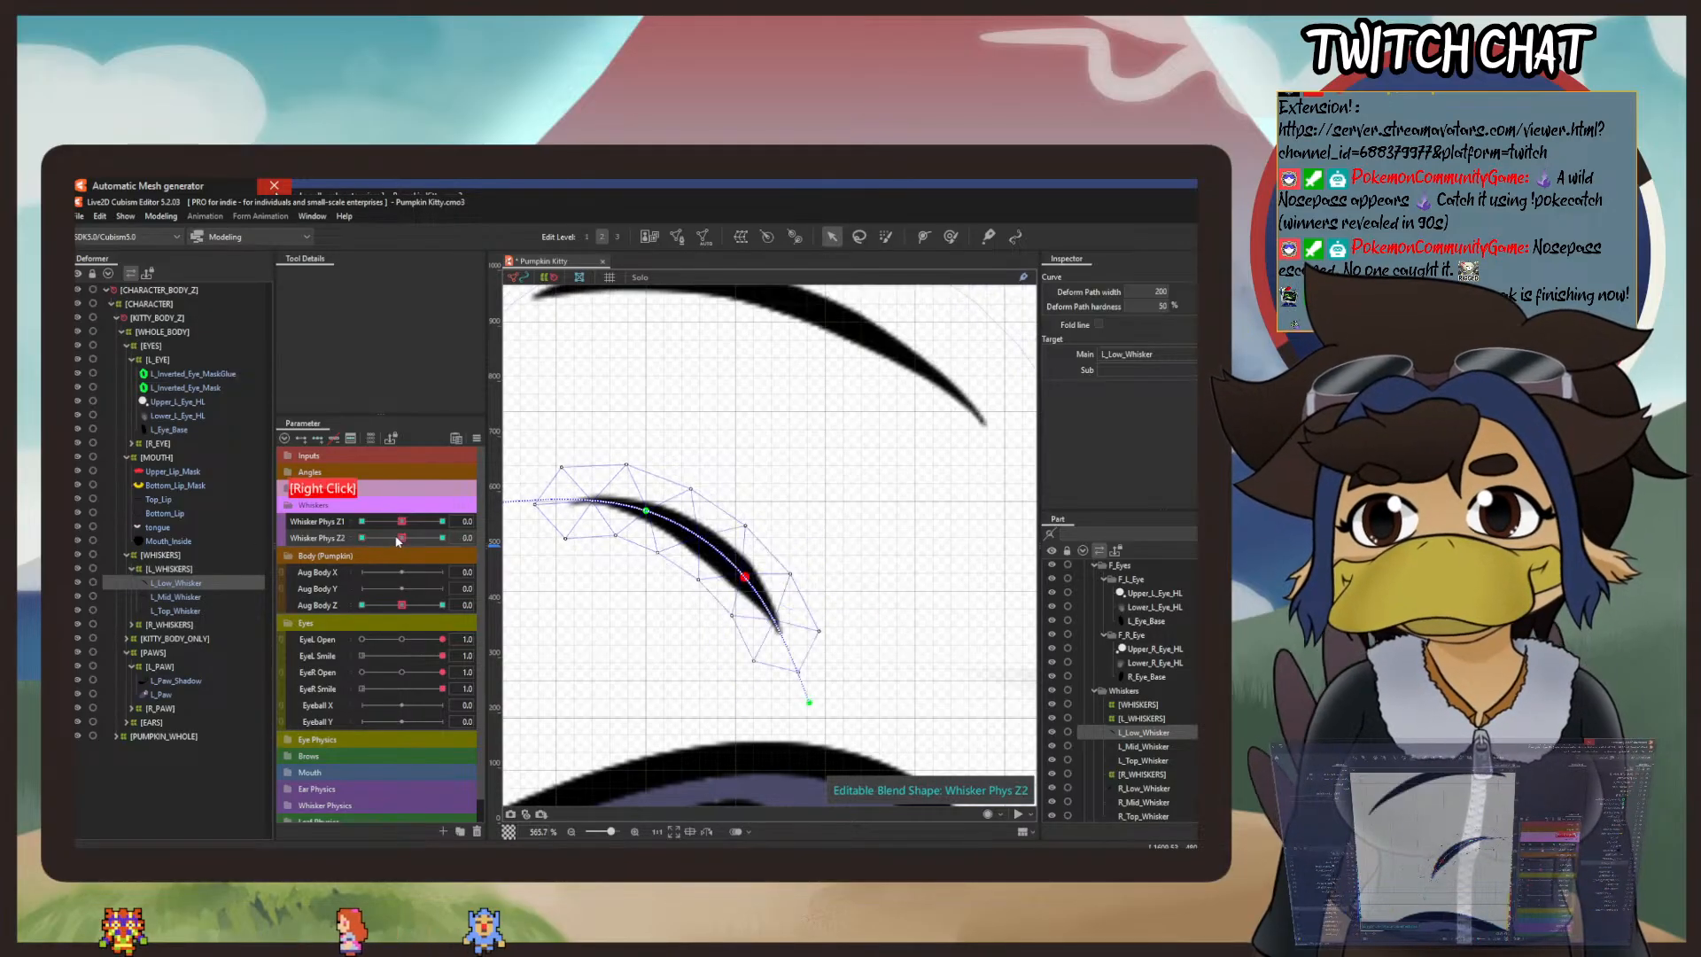
pyautogui.moveTo(401, 521); pyautogui.dragTo(310, 518)
pyautogui.scroll(-1, 602, 524)
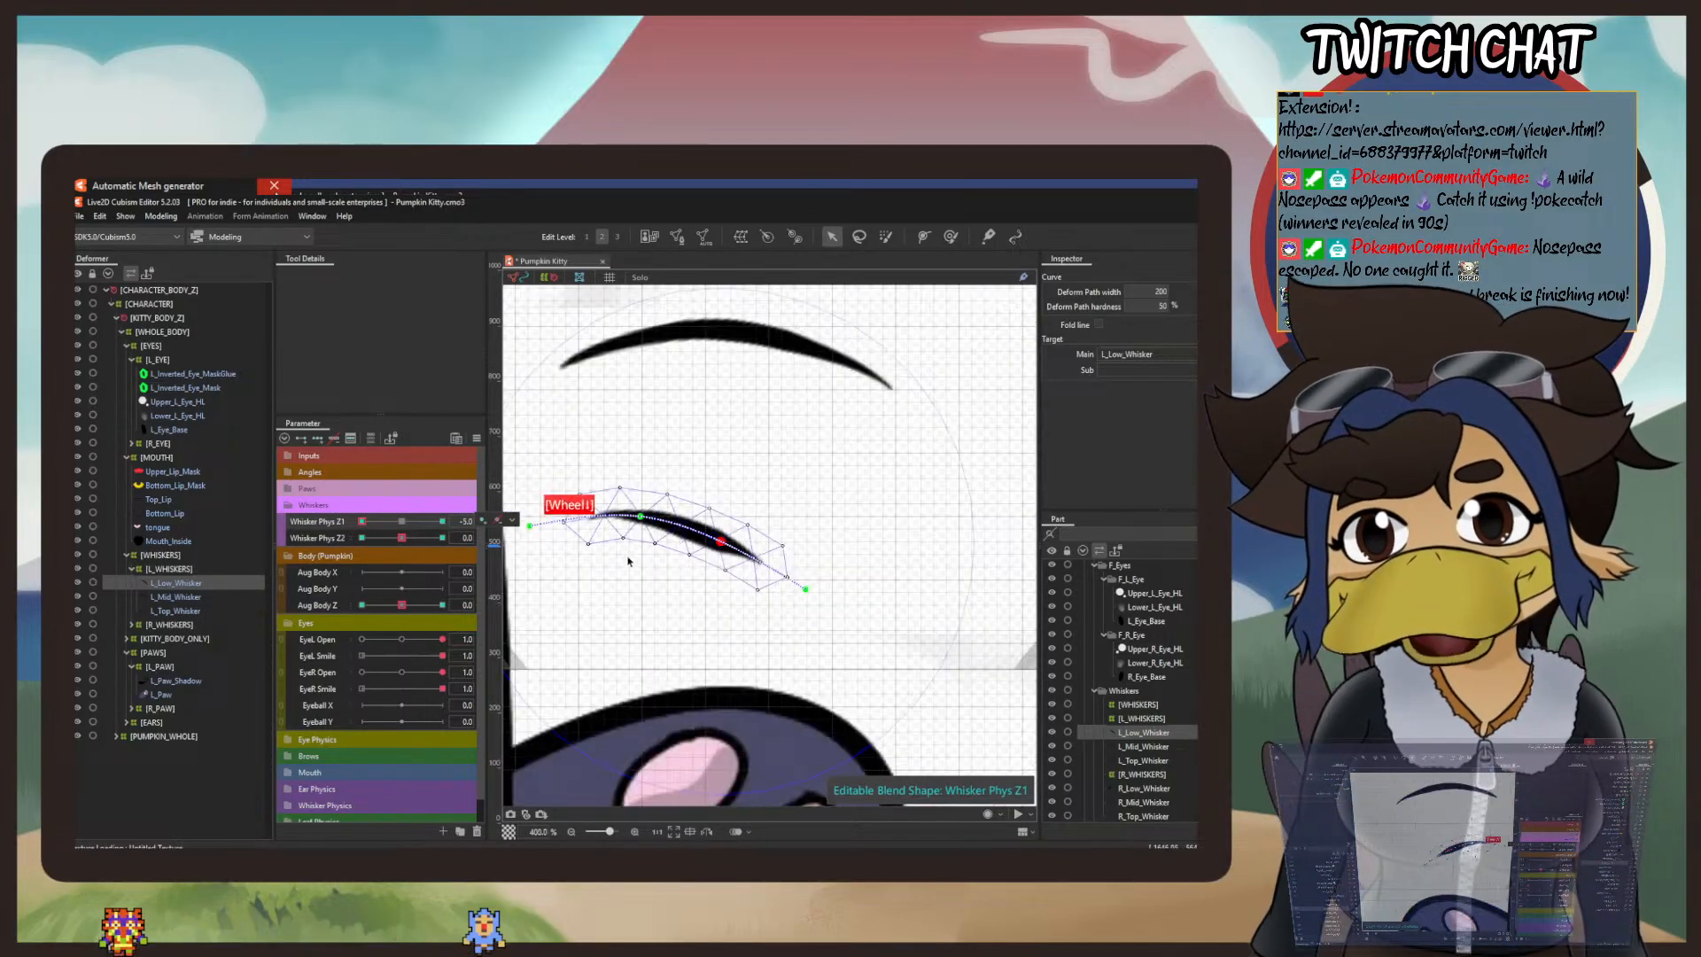
pyautogui.moveTo(543, 518); pyautogui.dragTo(714, 539)
pyautogui.click(161, 217)
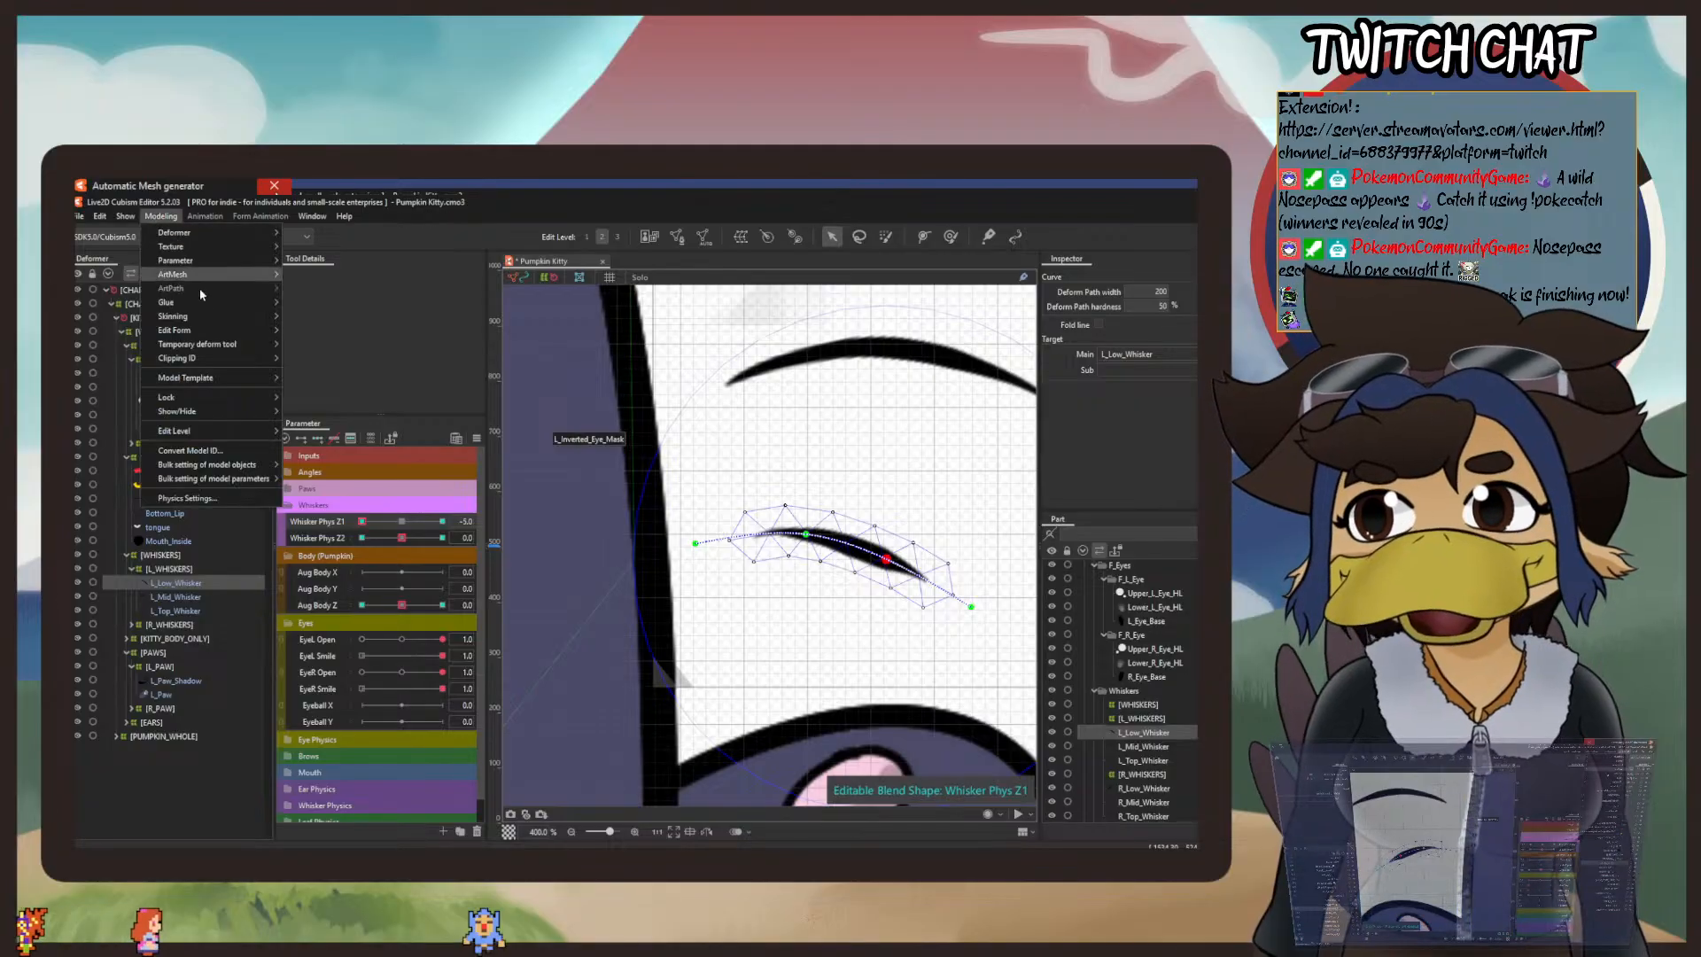
pyautogui.moveTo(237, 346)
pyautogui.click(329, 359)
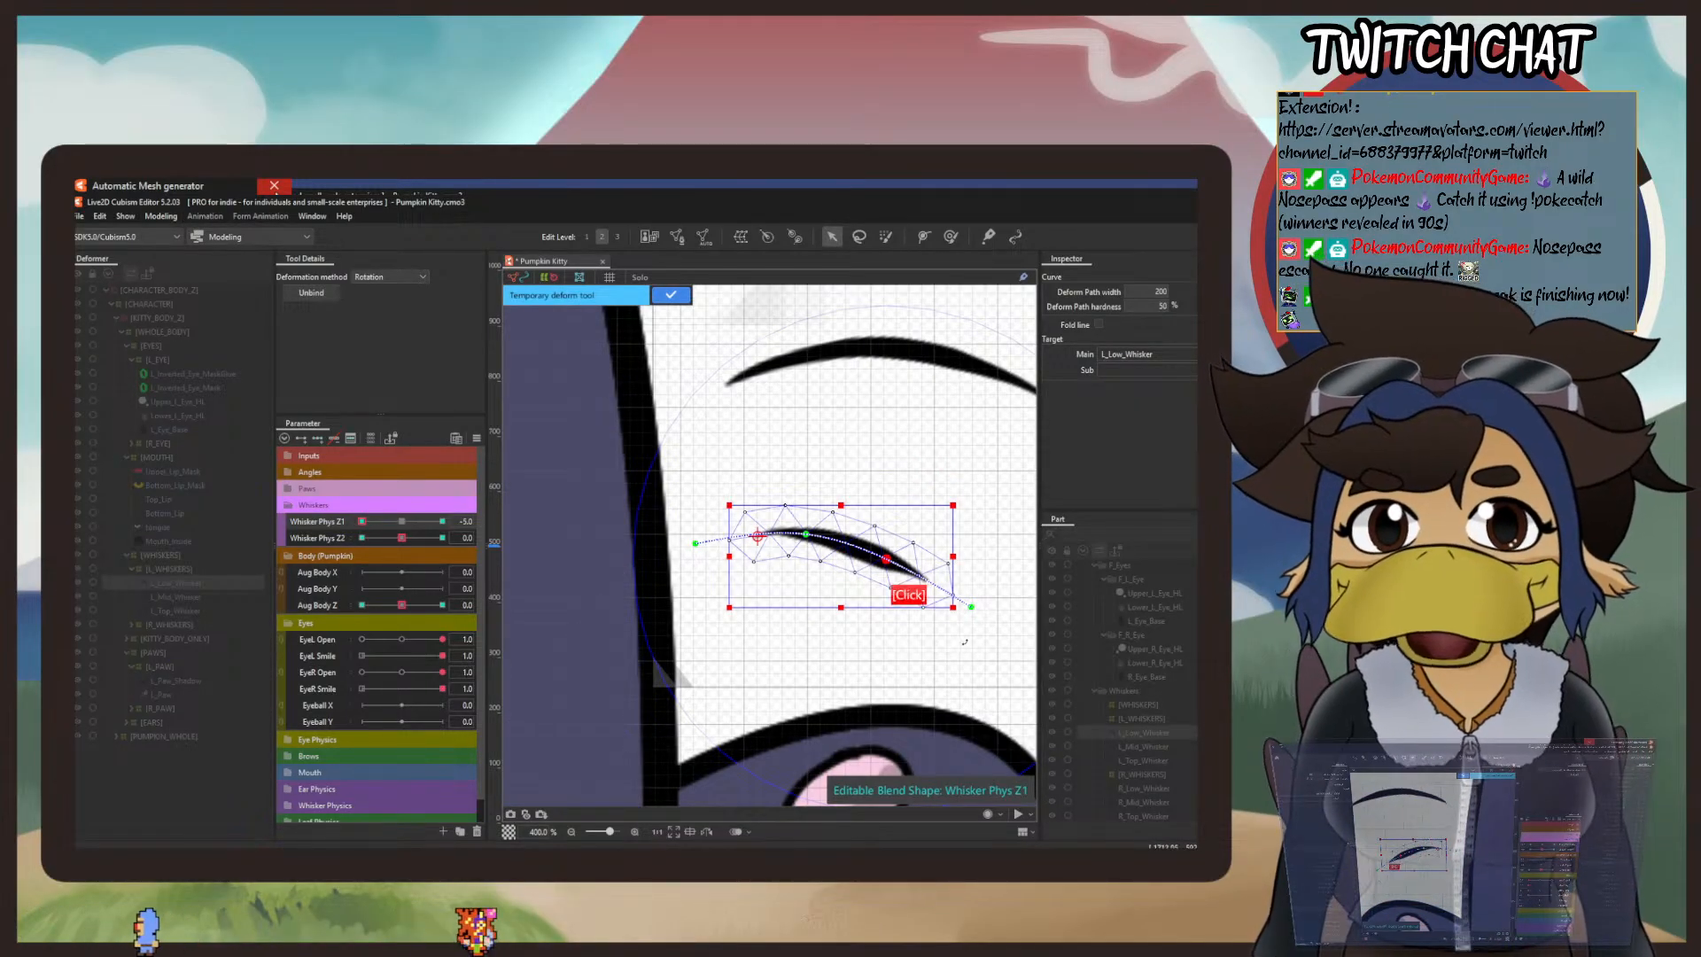
pyautogui.moveTo(964, 641); pyautogui.dragTo(979, 628)
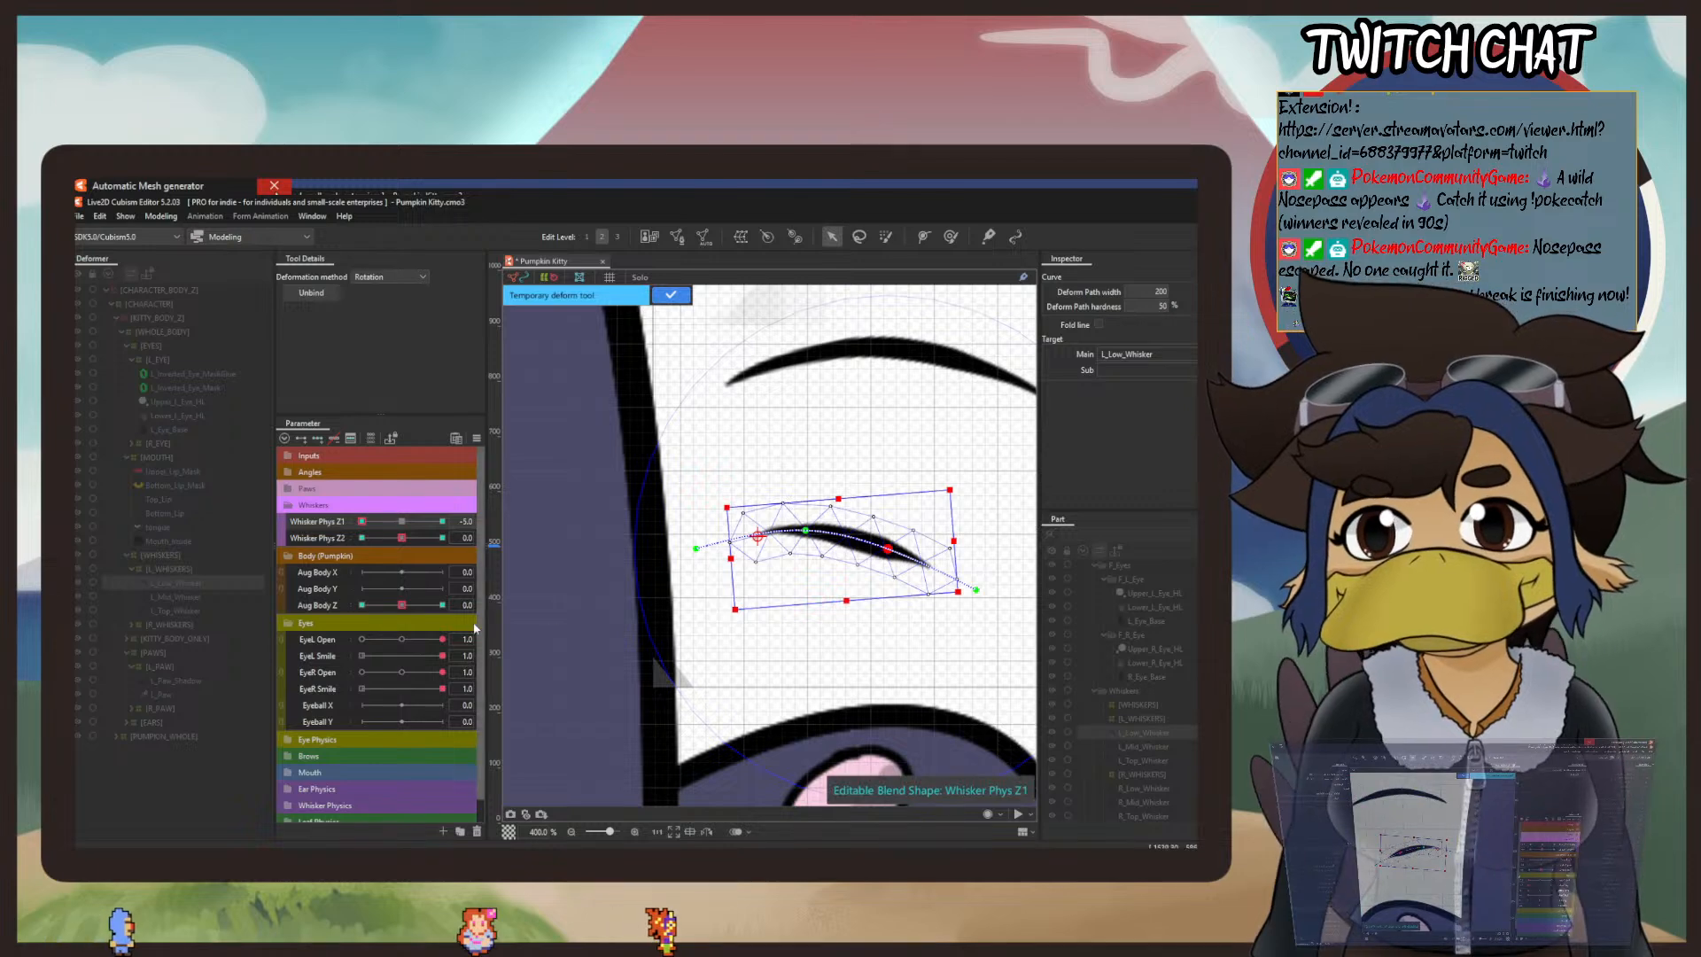
pyautogui.moveTo(362, 521); pyautogui.dragTo(524, 564)
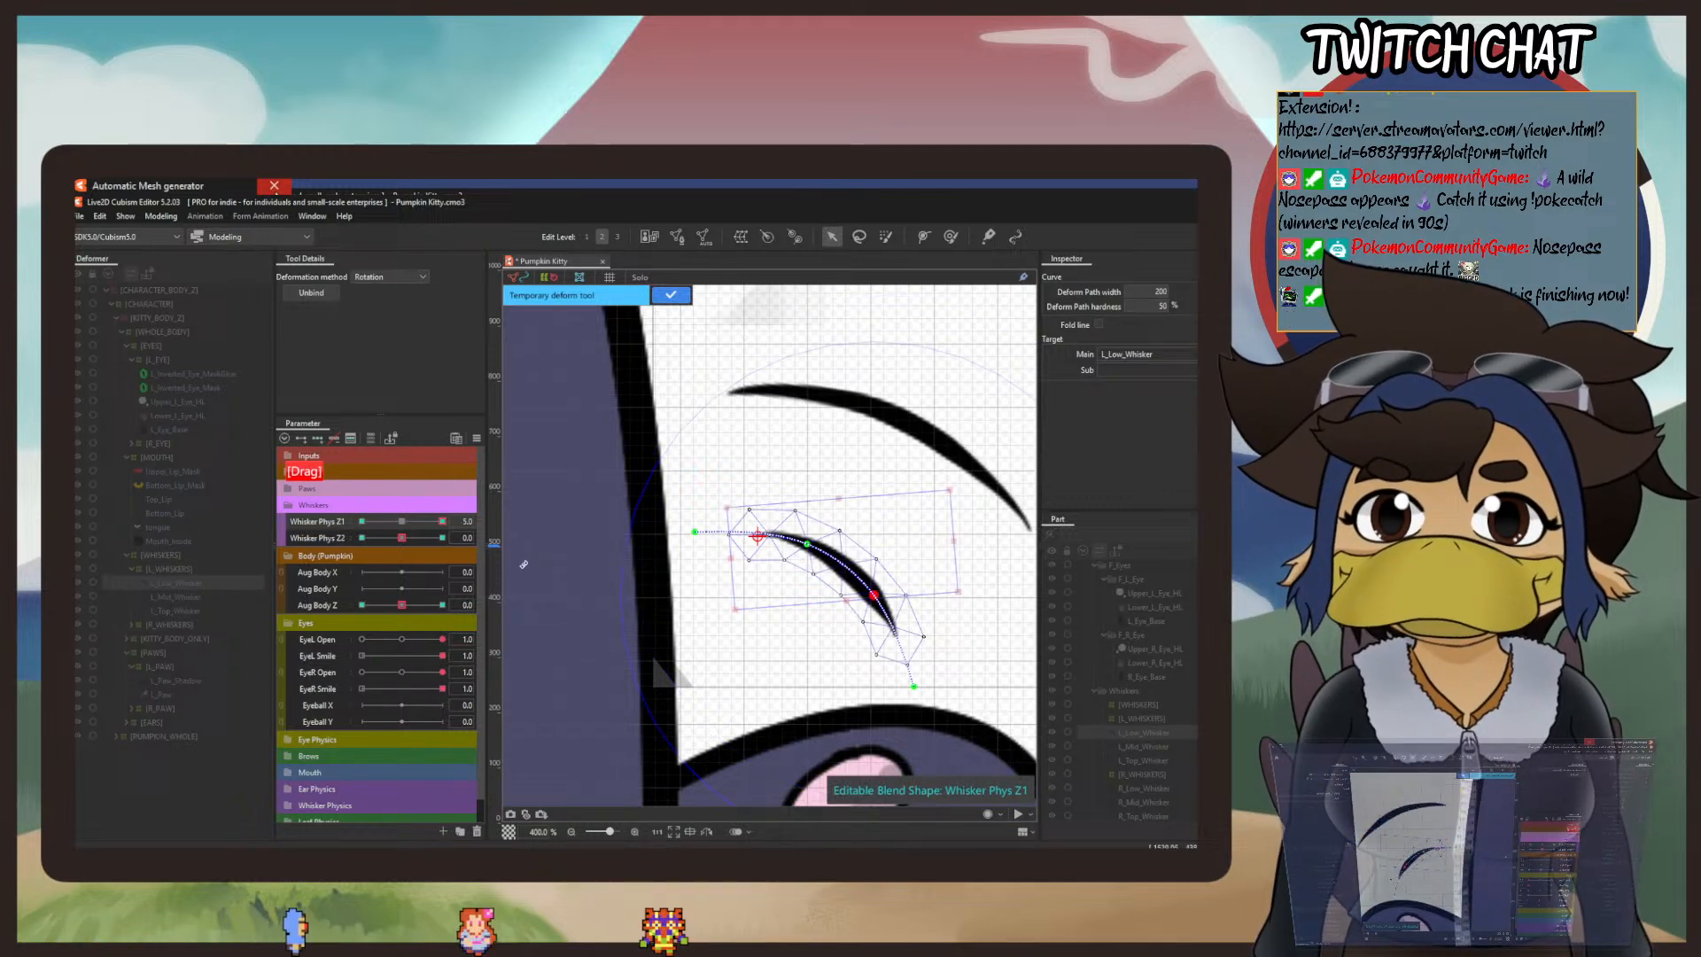
pyautogui.click(676, 294)
# Step: Reopen the physics settings and swing the model from side to side to examine the whiskers' motion
pyautogui.click(177, 221)
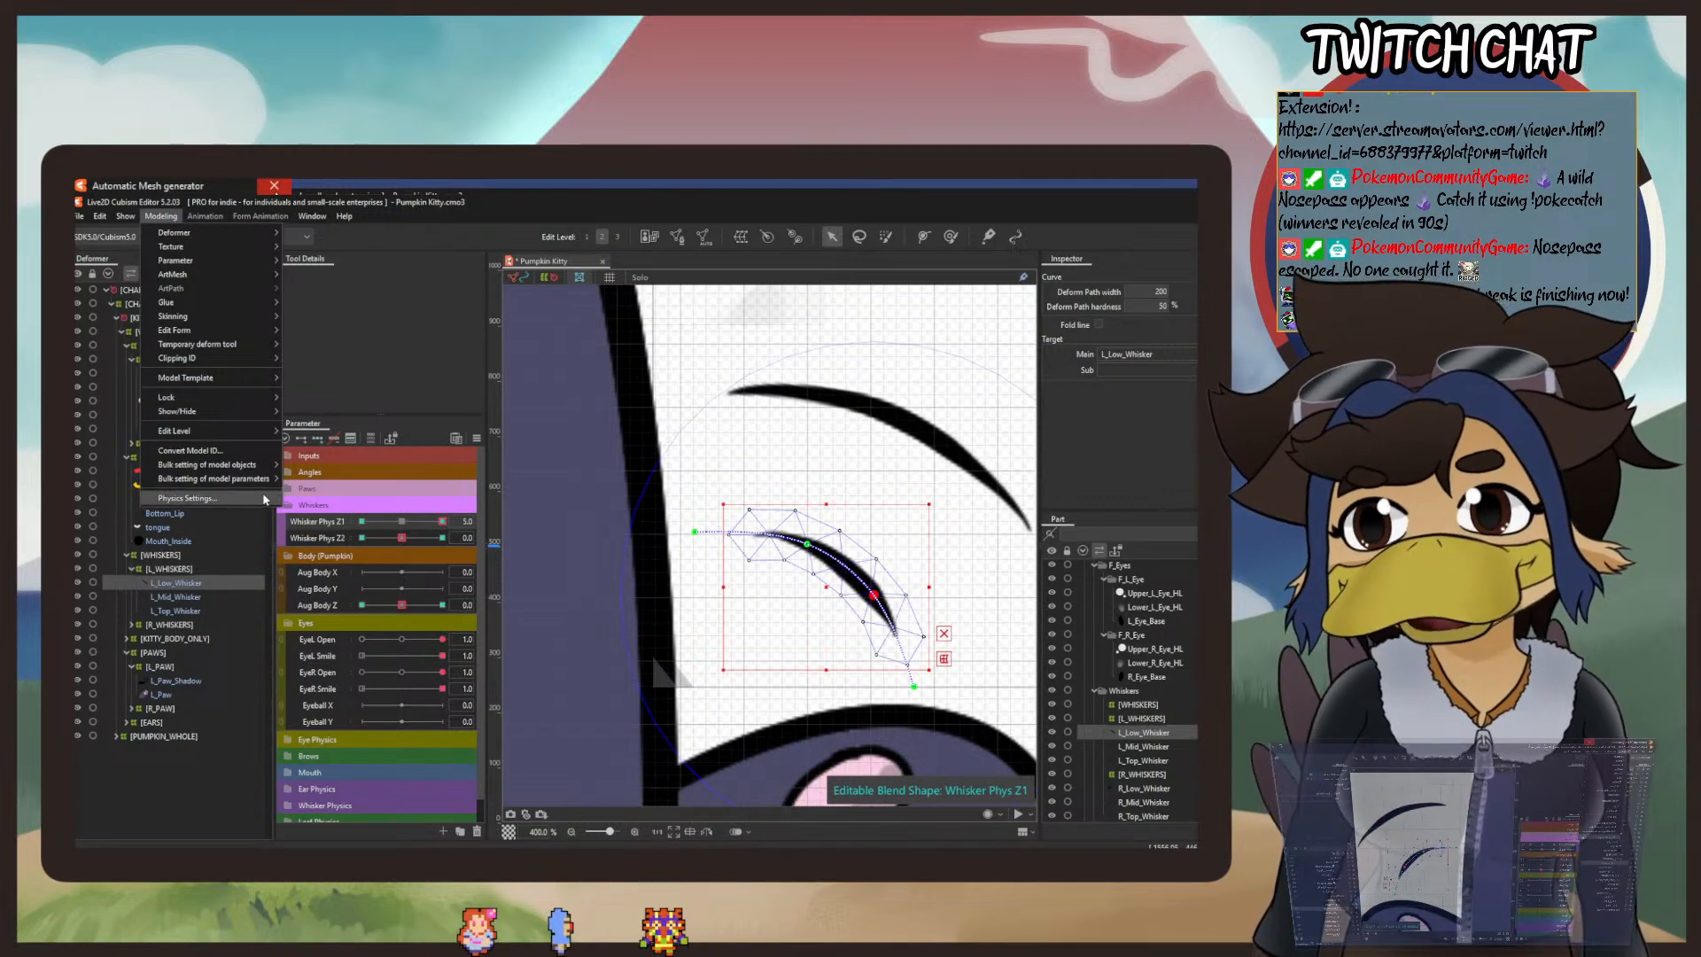
pyautogui.click(264, 499)
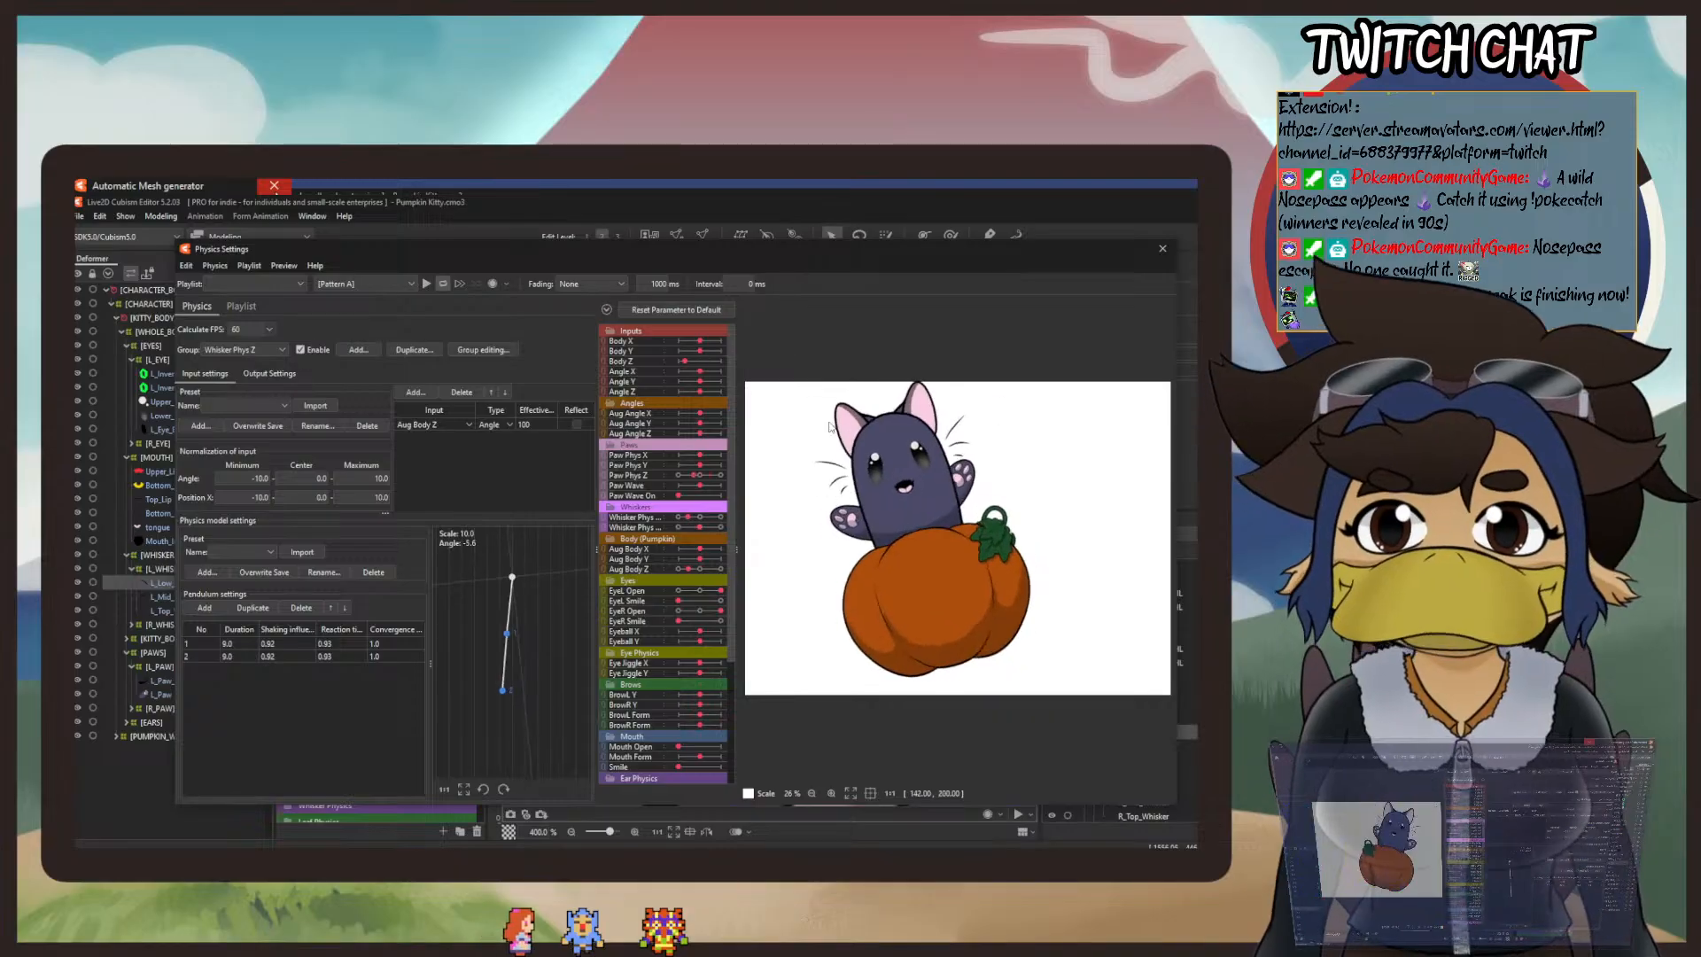
pyautogui.scroll(3, 992, 453)
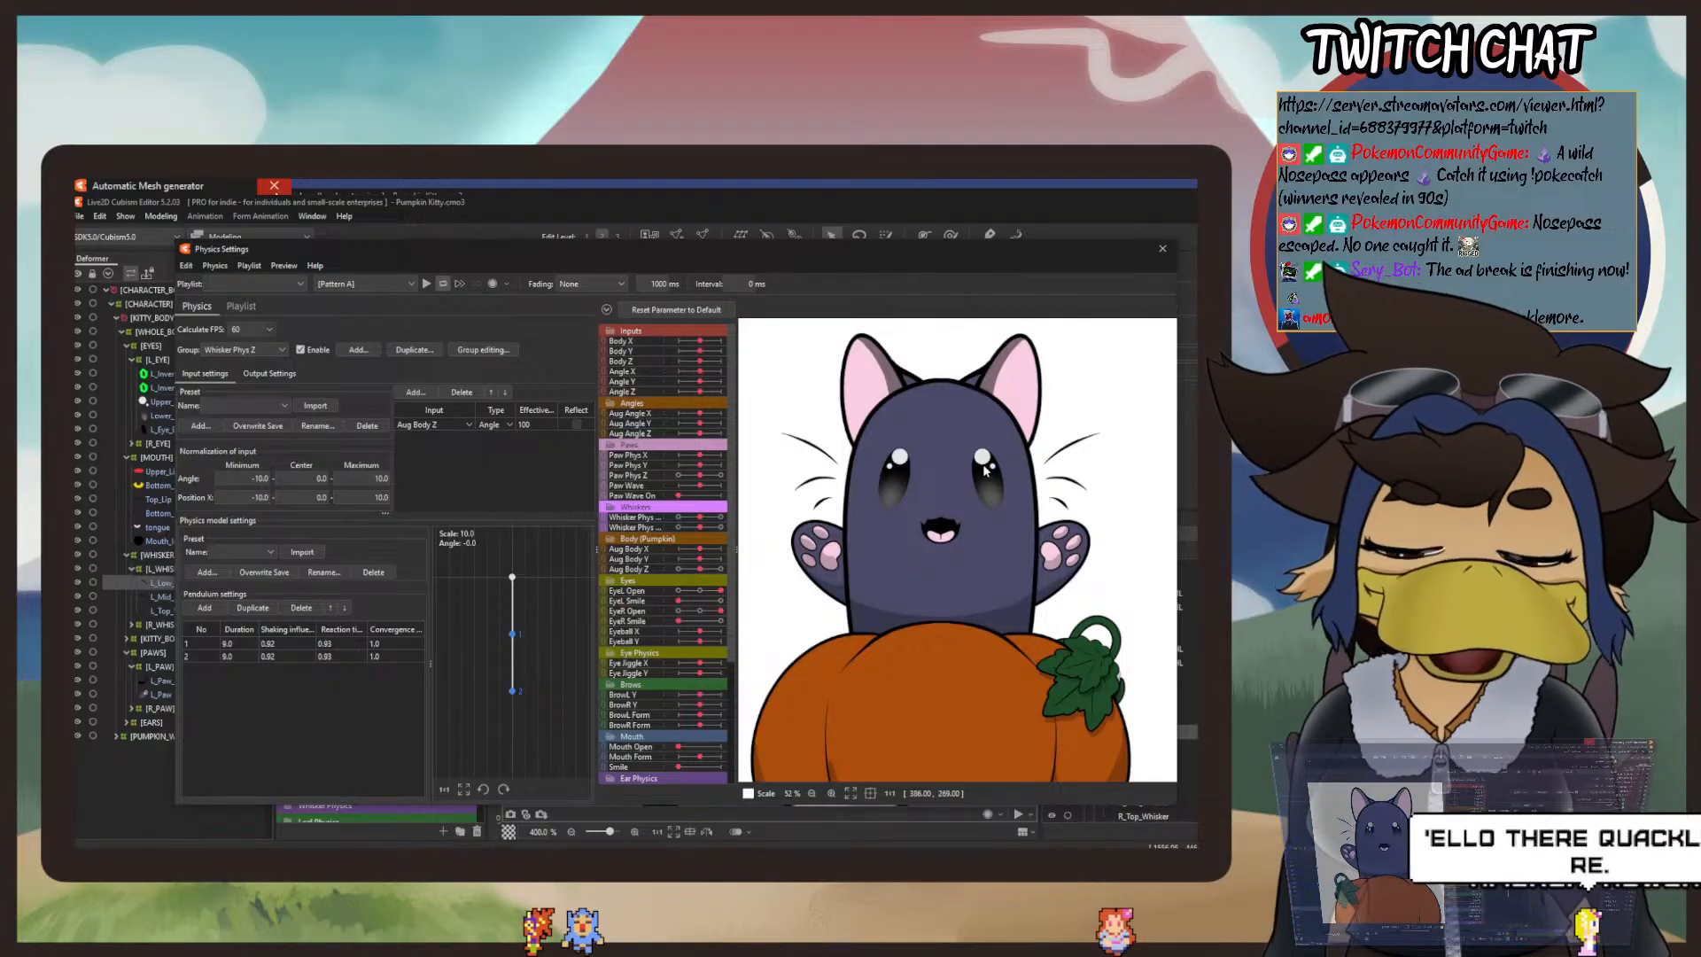
pyautogui.moveTo(996, 450); pyautogui.dragTo(850, 501)
pyautogui.scroll(-2, 973, 568)
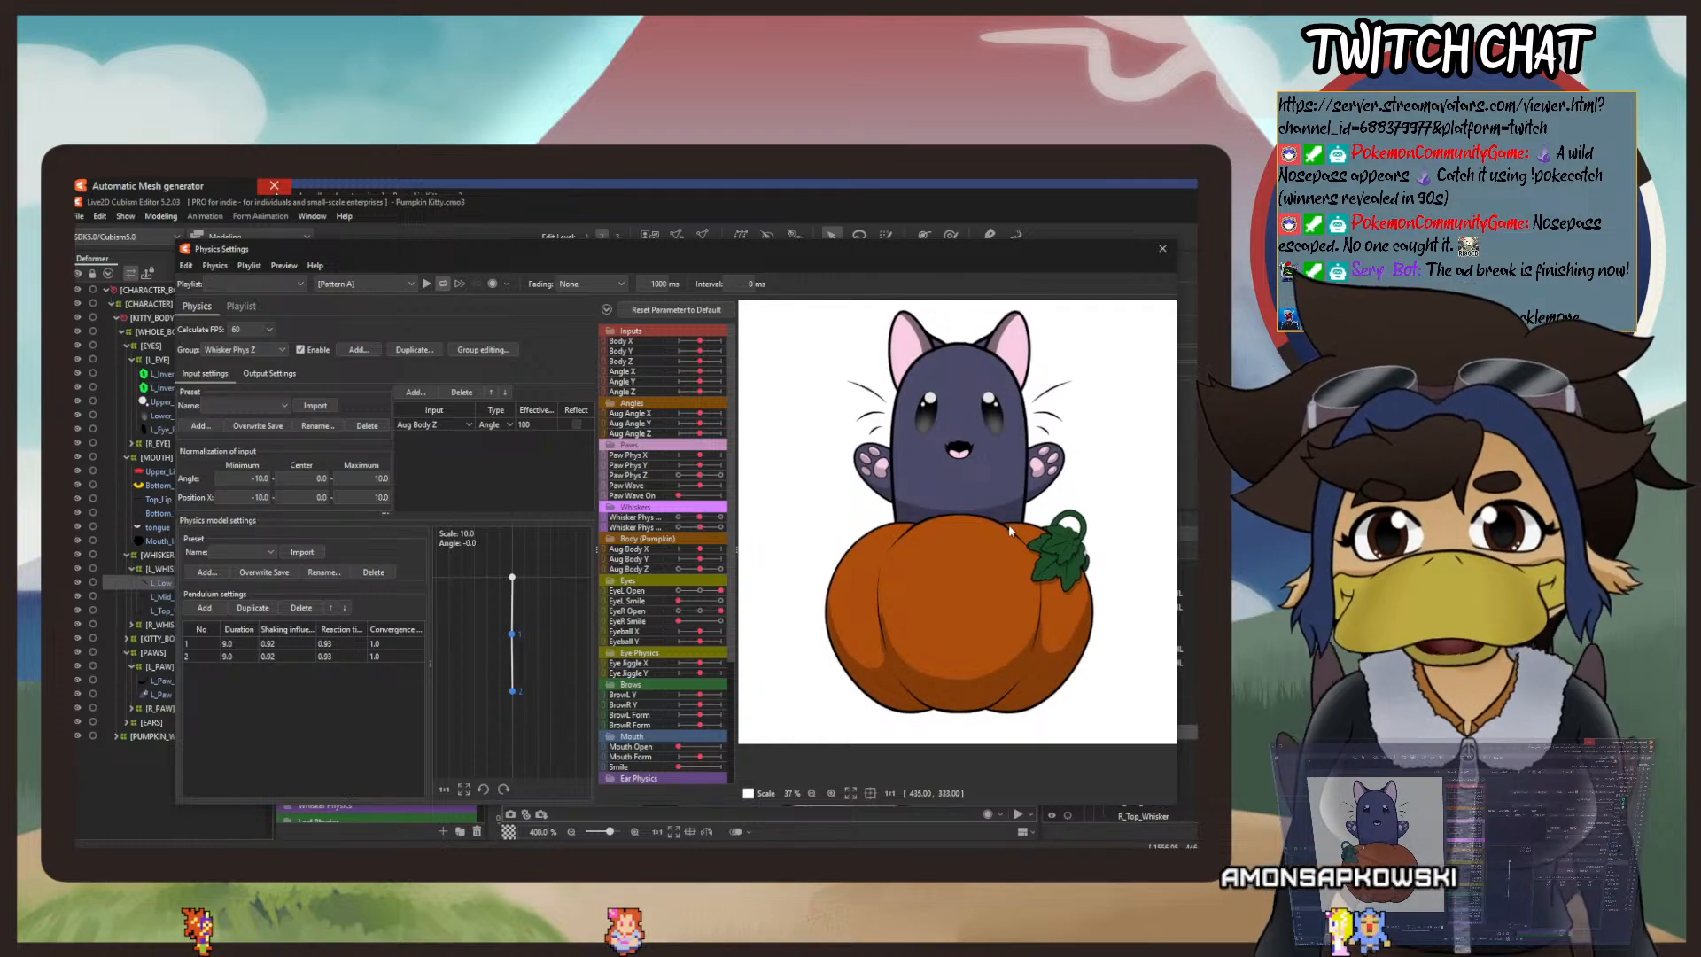
pyautogui.moveTo(1001, 555); pyautogui.dragTo(719, 559)
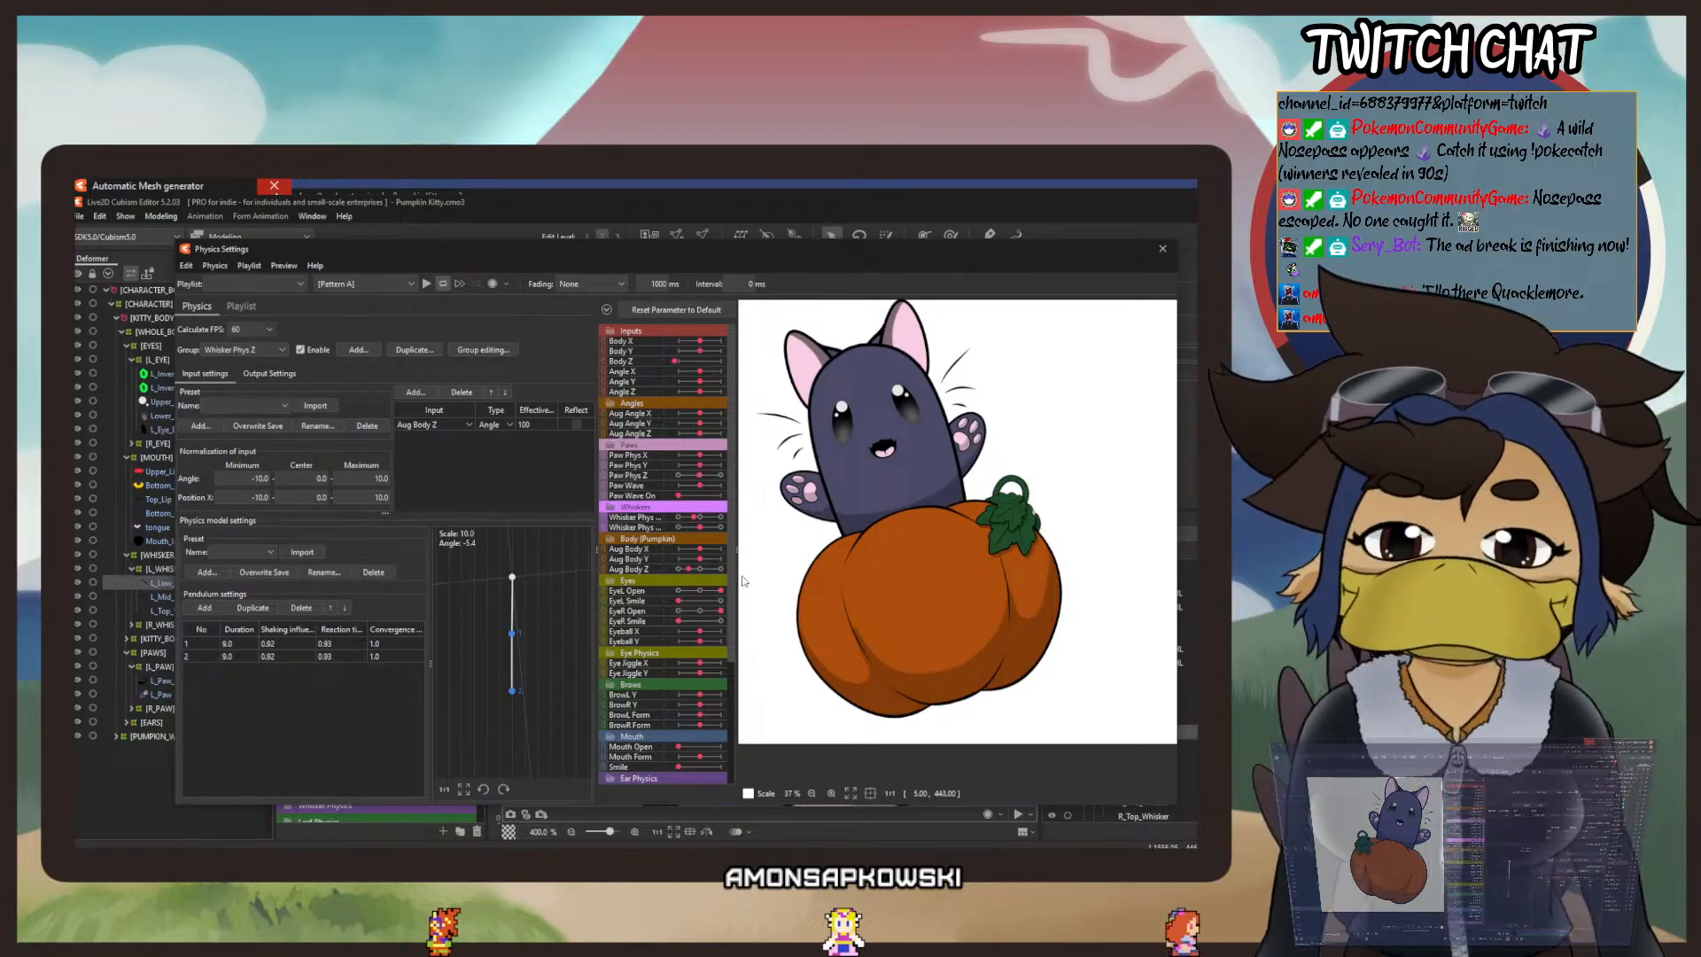
pyautogui.moveTo(743, 580); pyautogui.dragTo(958, 672)
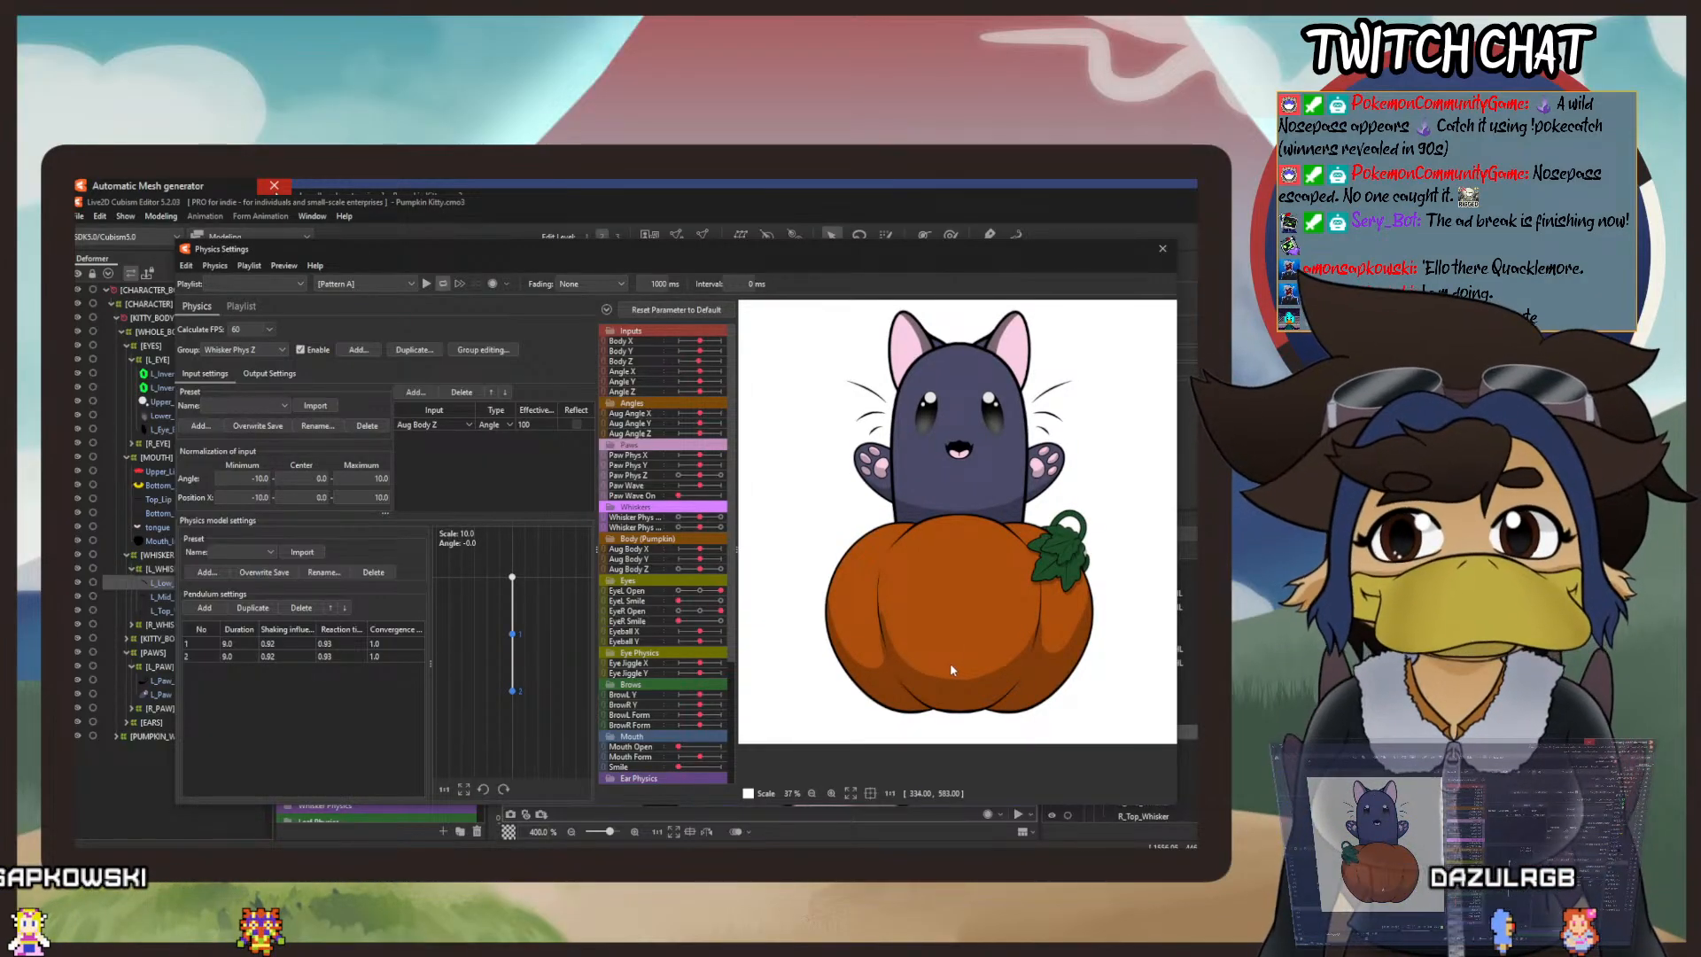
pyautogui.moveTo(951, 670)
pyautogui.mouseDown()
pyautogui.moveTo(746, 675)
pyautogui.moveTo(749, 658)
pyautogui.moveTo(1136, 703)
pyautogui.moveTo(814, 674)
pyautogui.moveTo(1054, 683)
pyautogui.moveTo(876, 663)
pyautogui.moveTo(1057, 687)
pyautogui.moveTo(952, 670)
pyautogui.mouseUp()
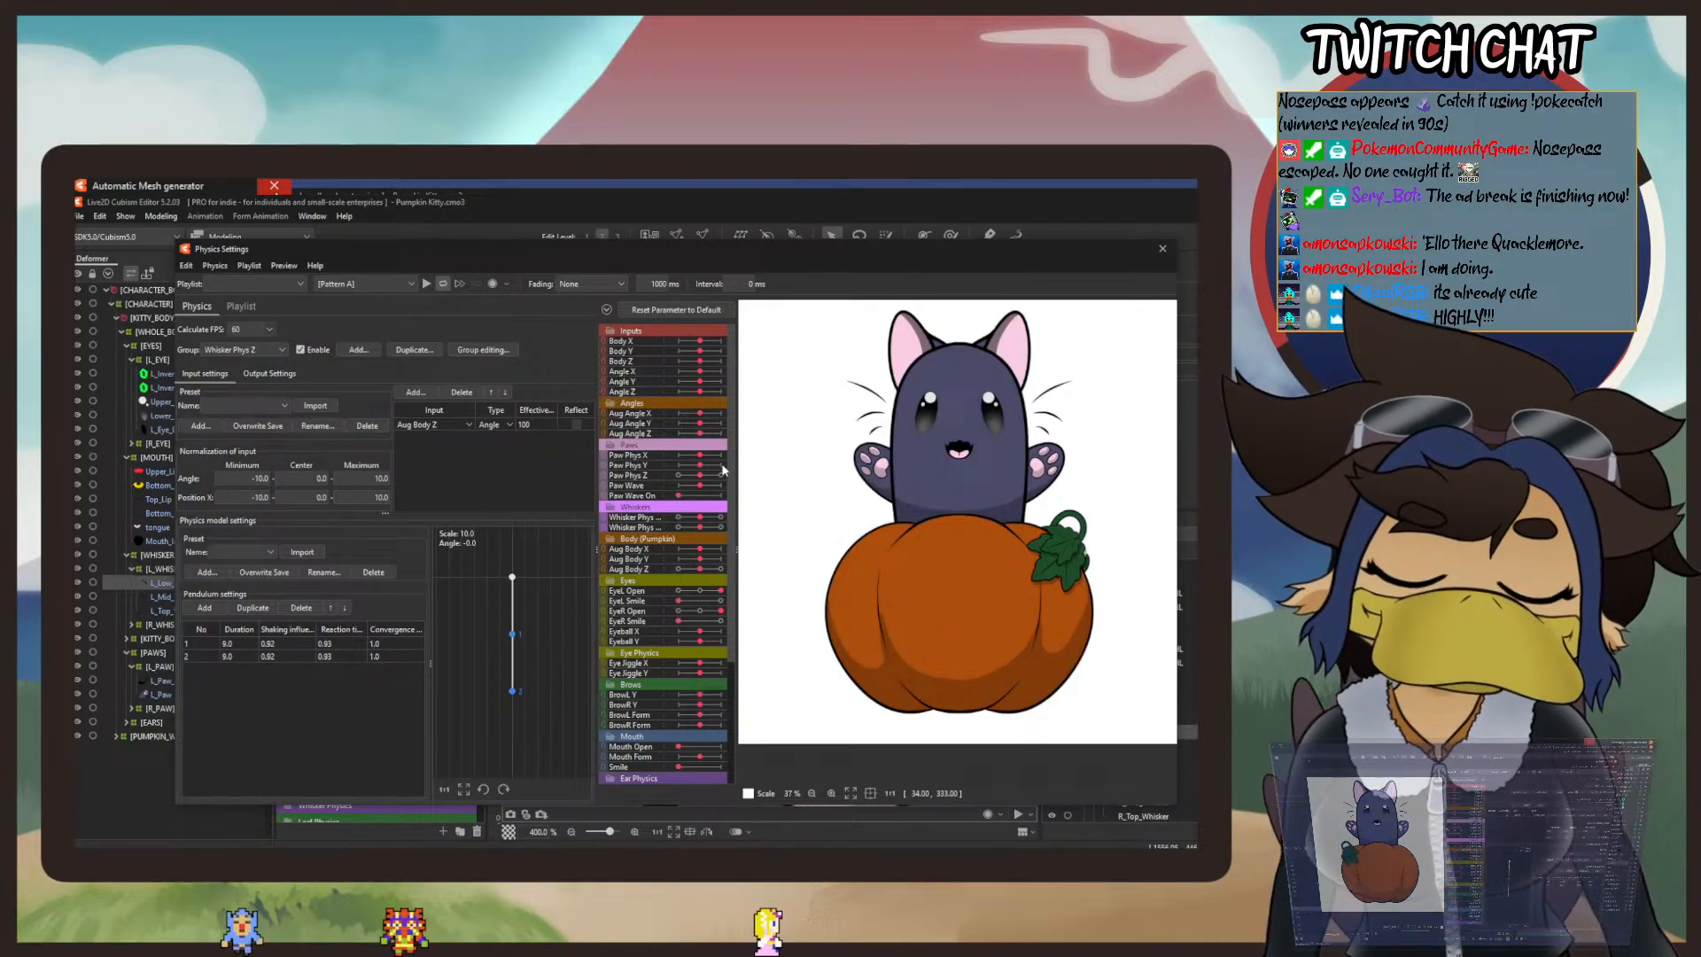
pyautogui.moveTo(992, 480); pyautogui.dragTo(759, 458)
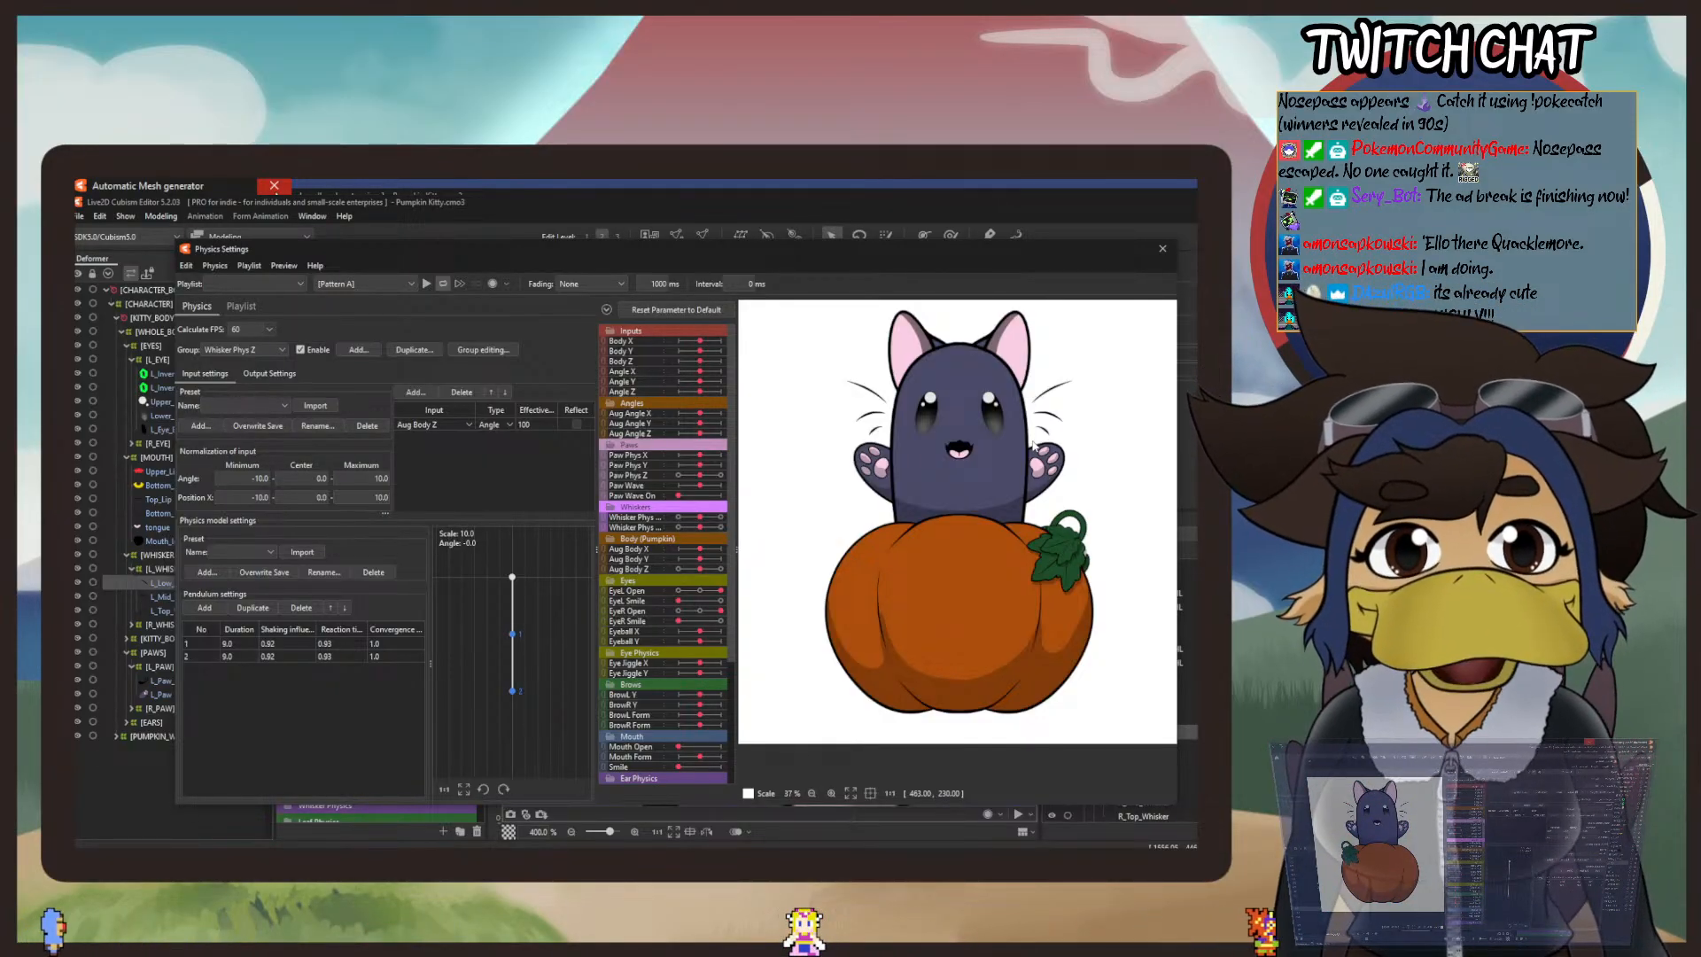
pyautogui.moveTo(1055, 535); pyautogui.dragTo(797, 493)
pyautogui.moveTo(1188, 531); pyautogui.dragTo(784, 504)
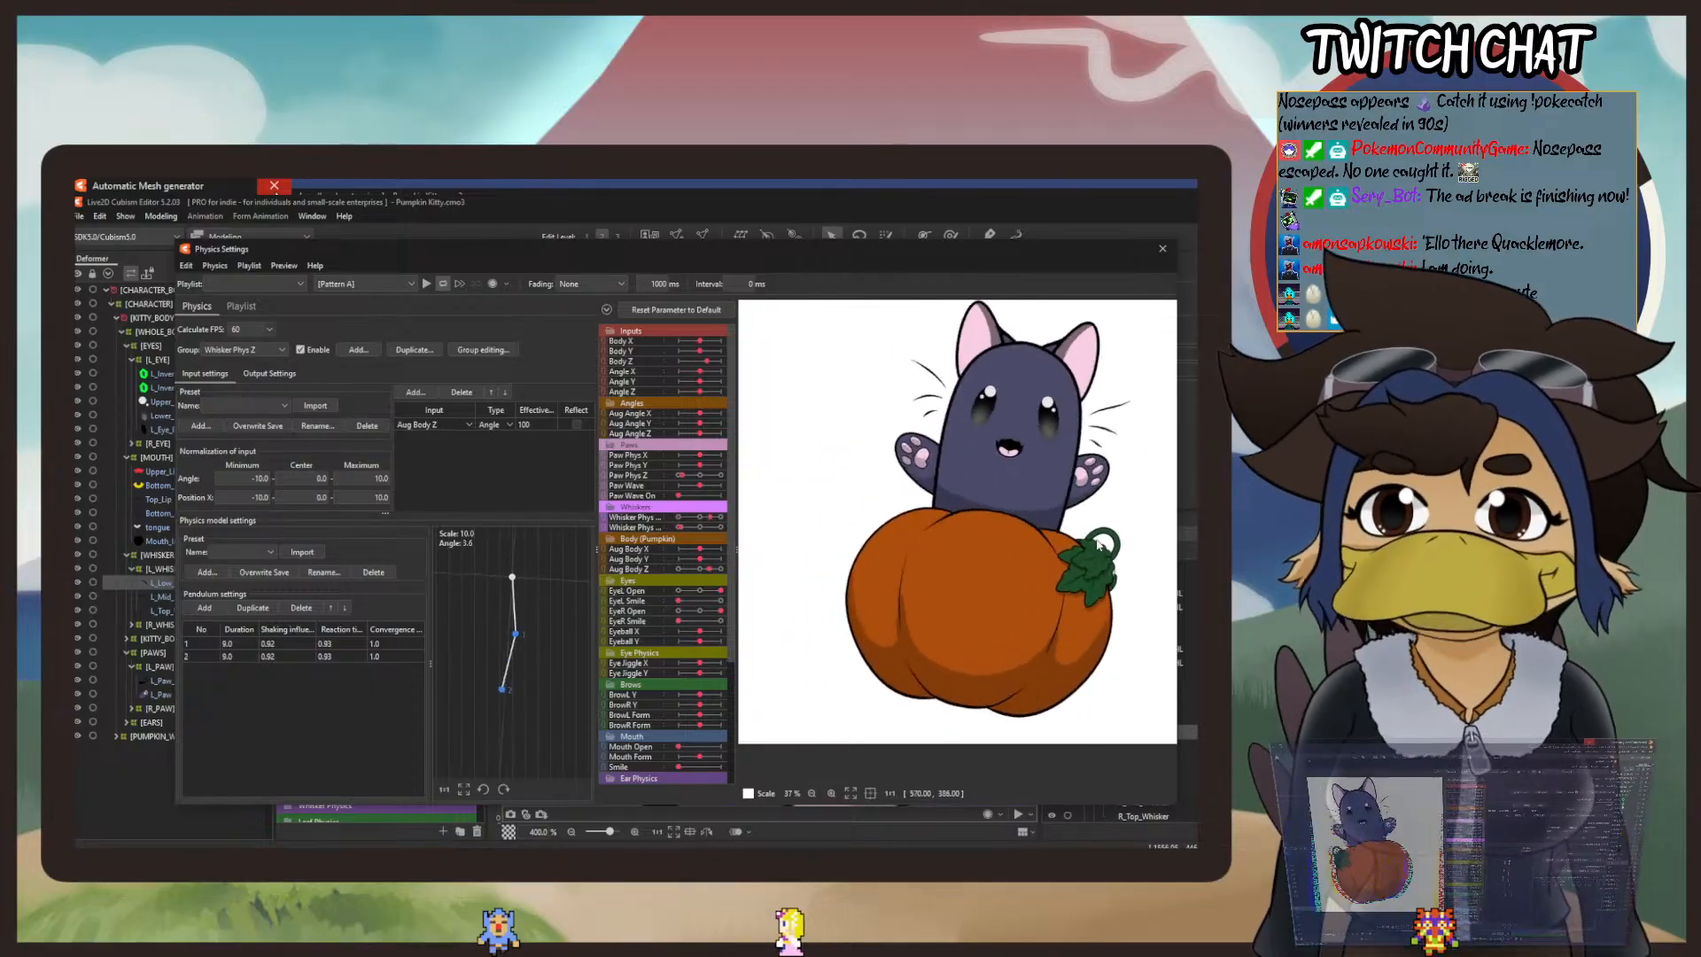
# Step: Leave the physics settings and assign the EyeL Open and EyeR Open parameters to automatic eye blinking
pyautogui.click(283, 266)
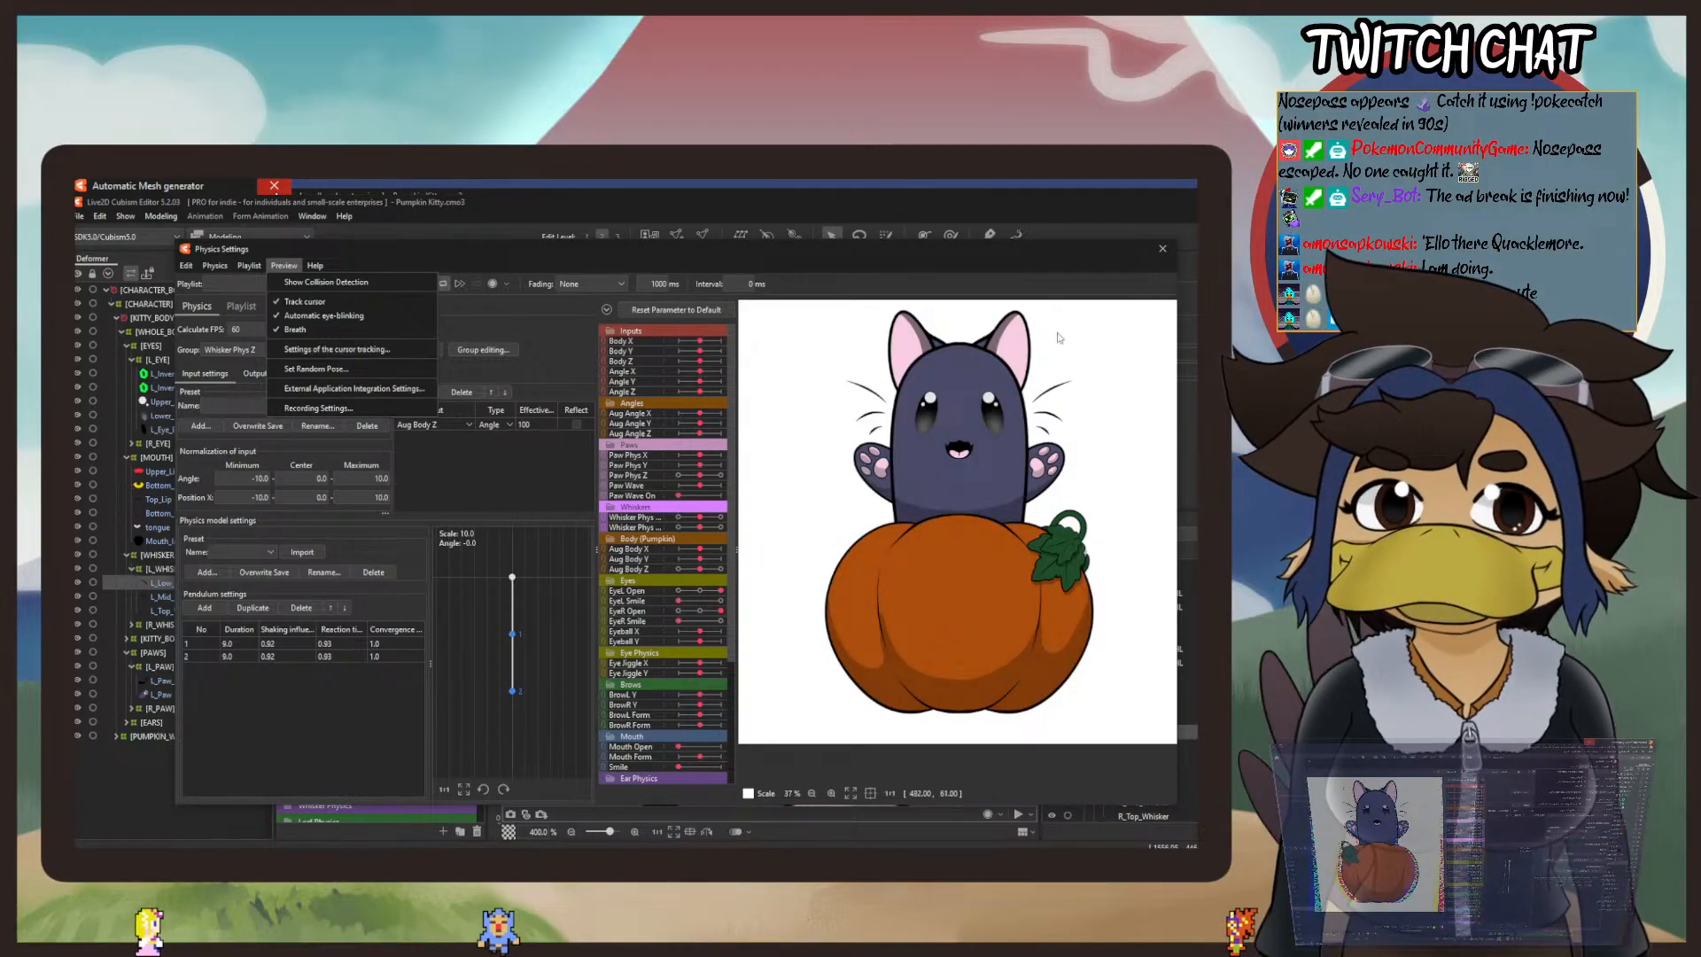
pyautogui.click(1161, 250)
pyautogui.click(160, 216)
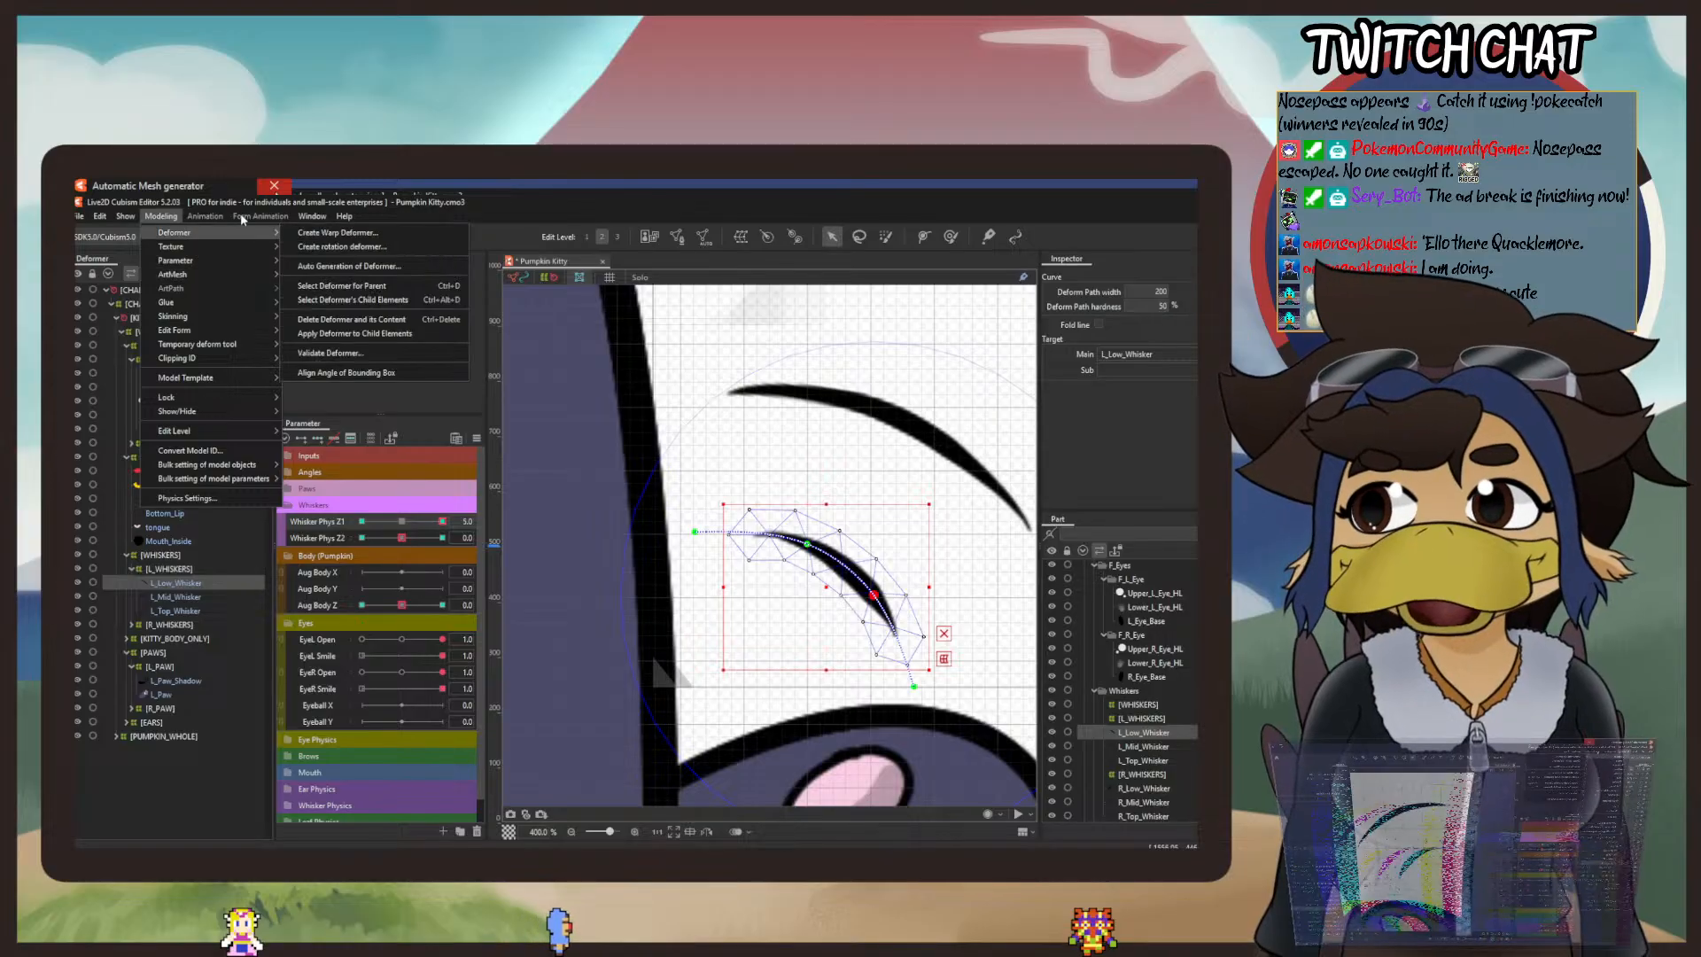
pyautogui.moveTo(114, 218)
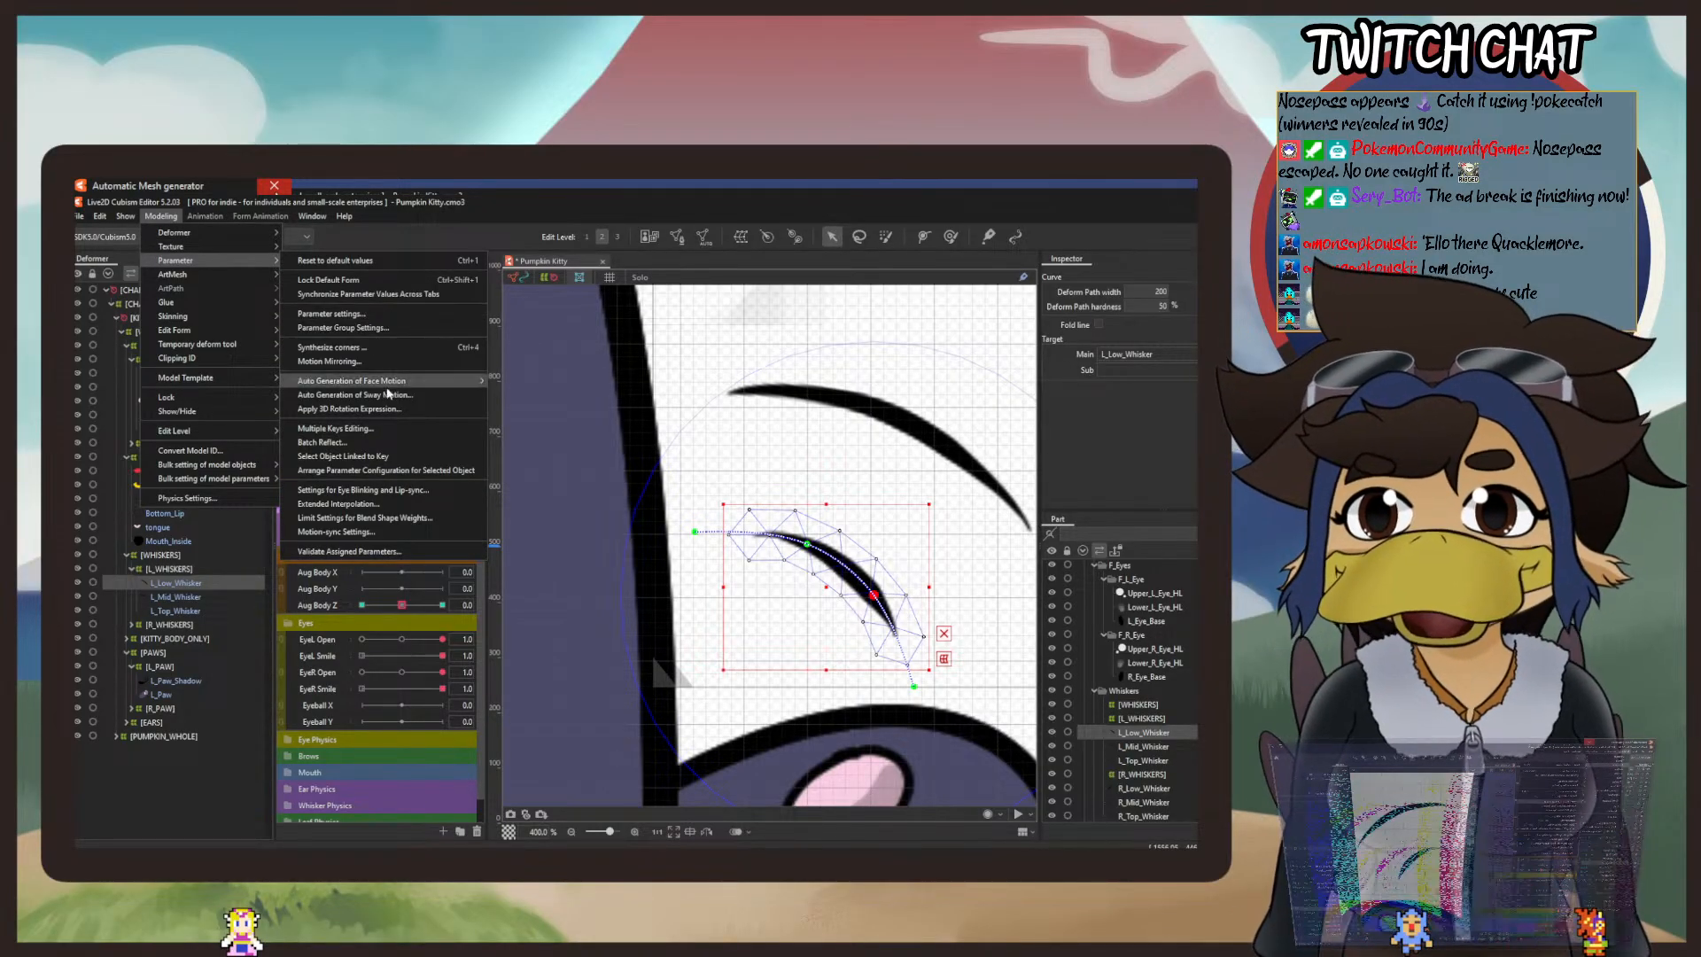
pyautogui.click(372, 490)
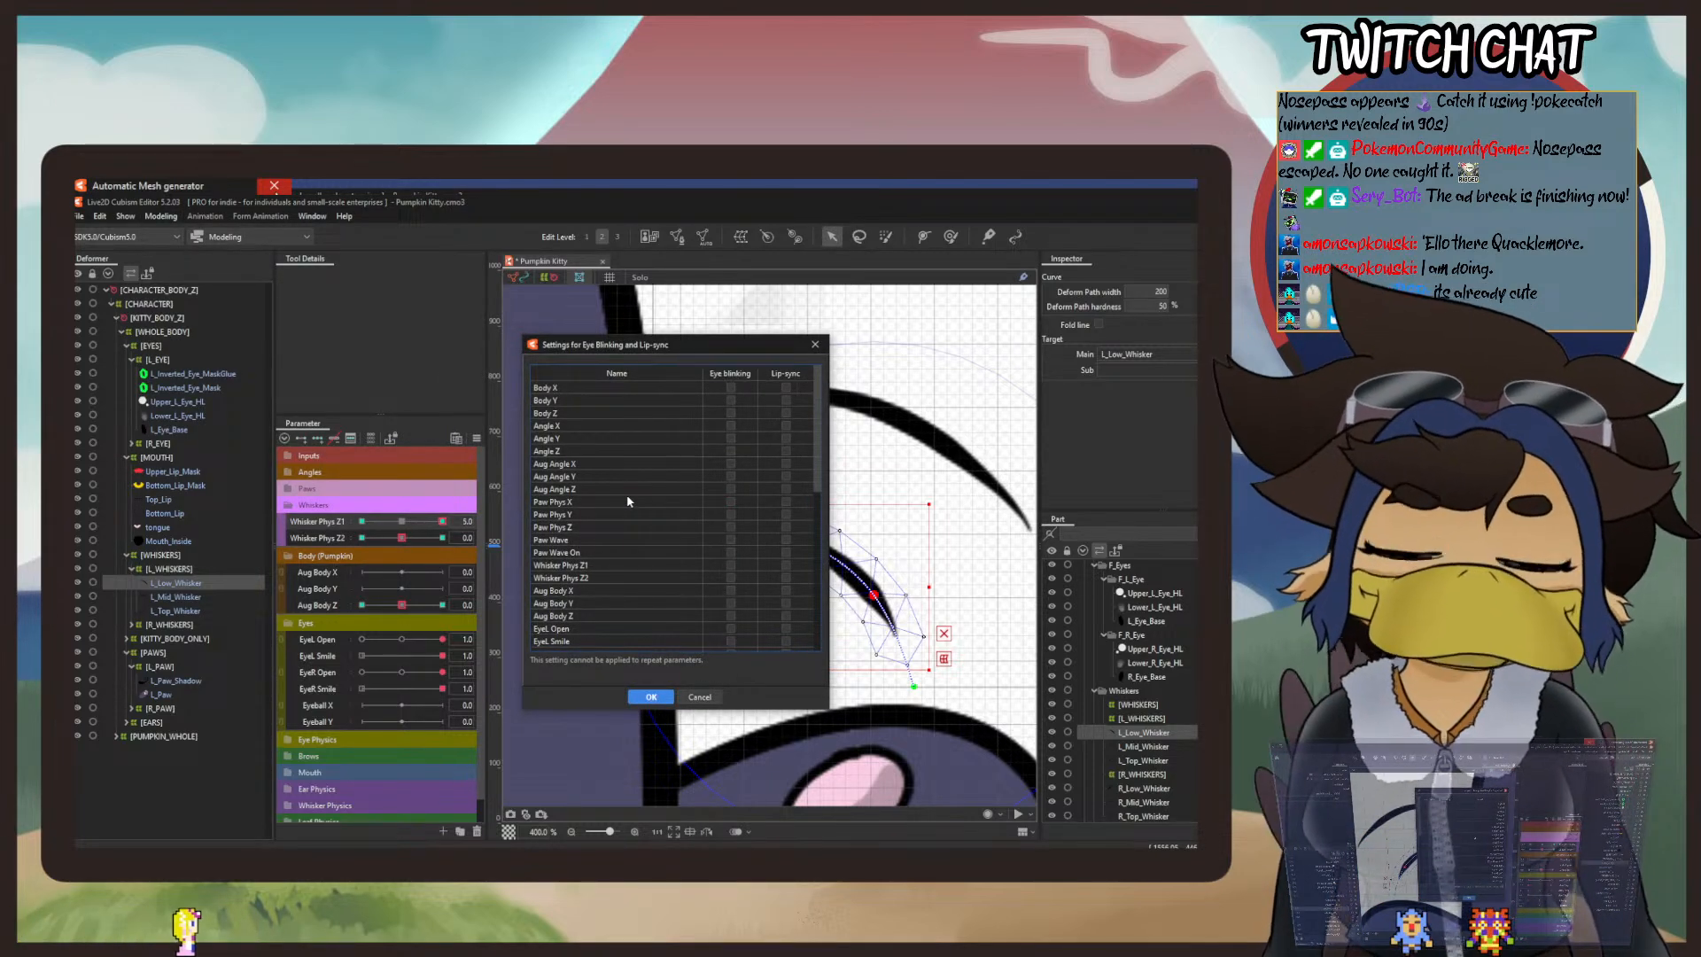
pyautogui.scroll(-3, 628, 496)
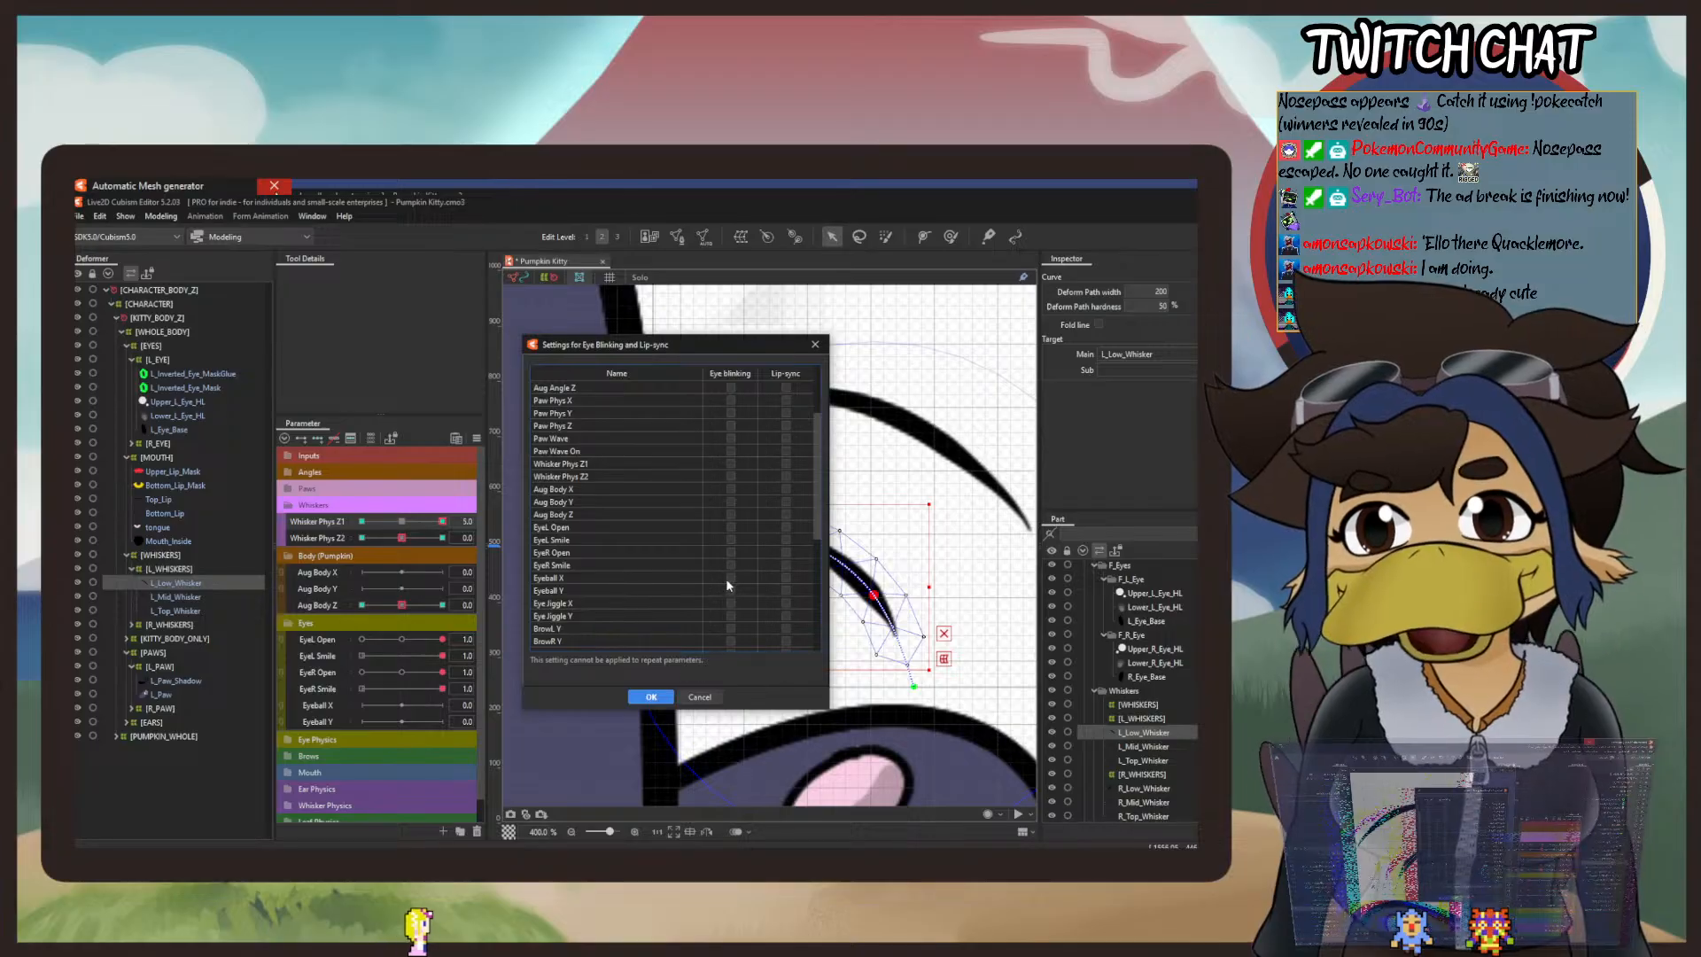
pyautogui.click(731, 526)
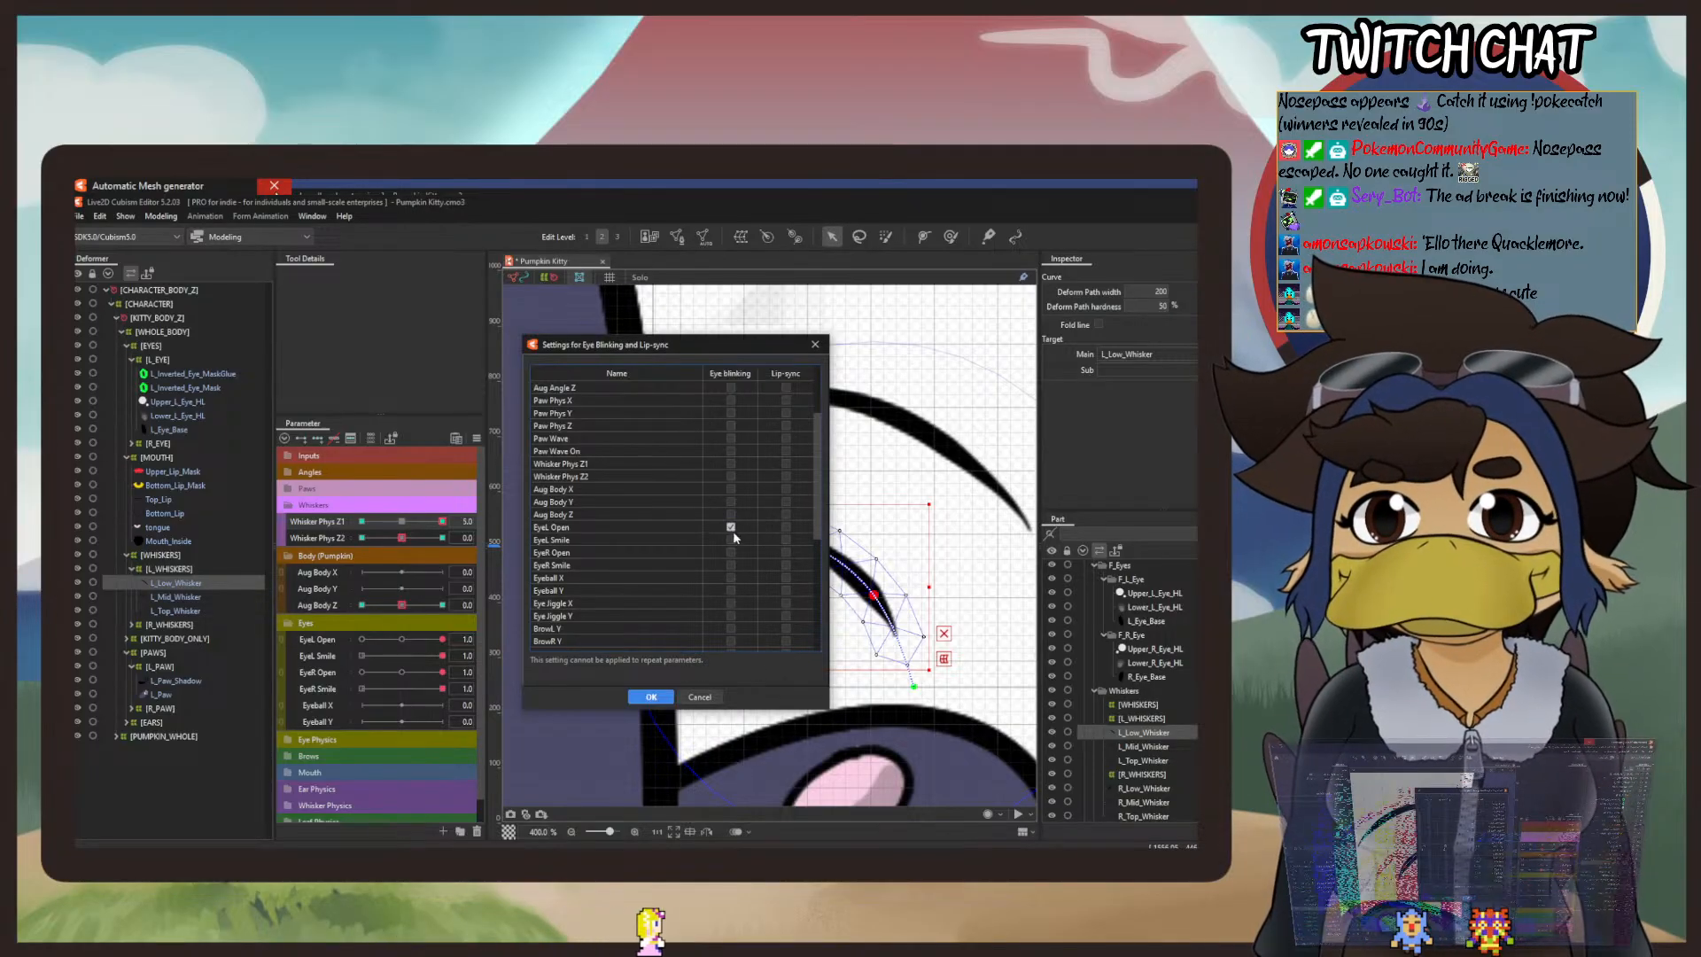
pyautogui.click(731, 552)
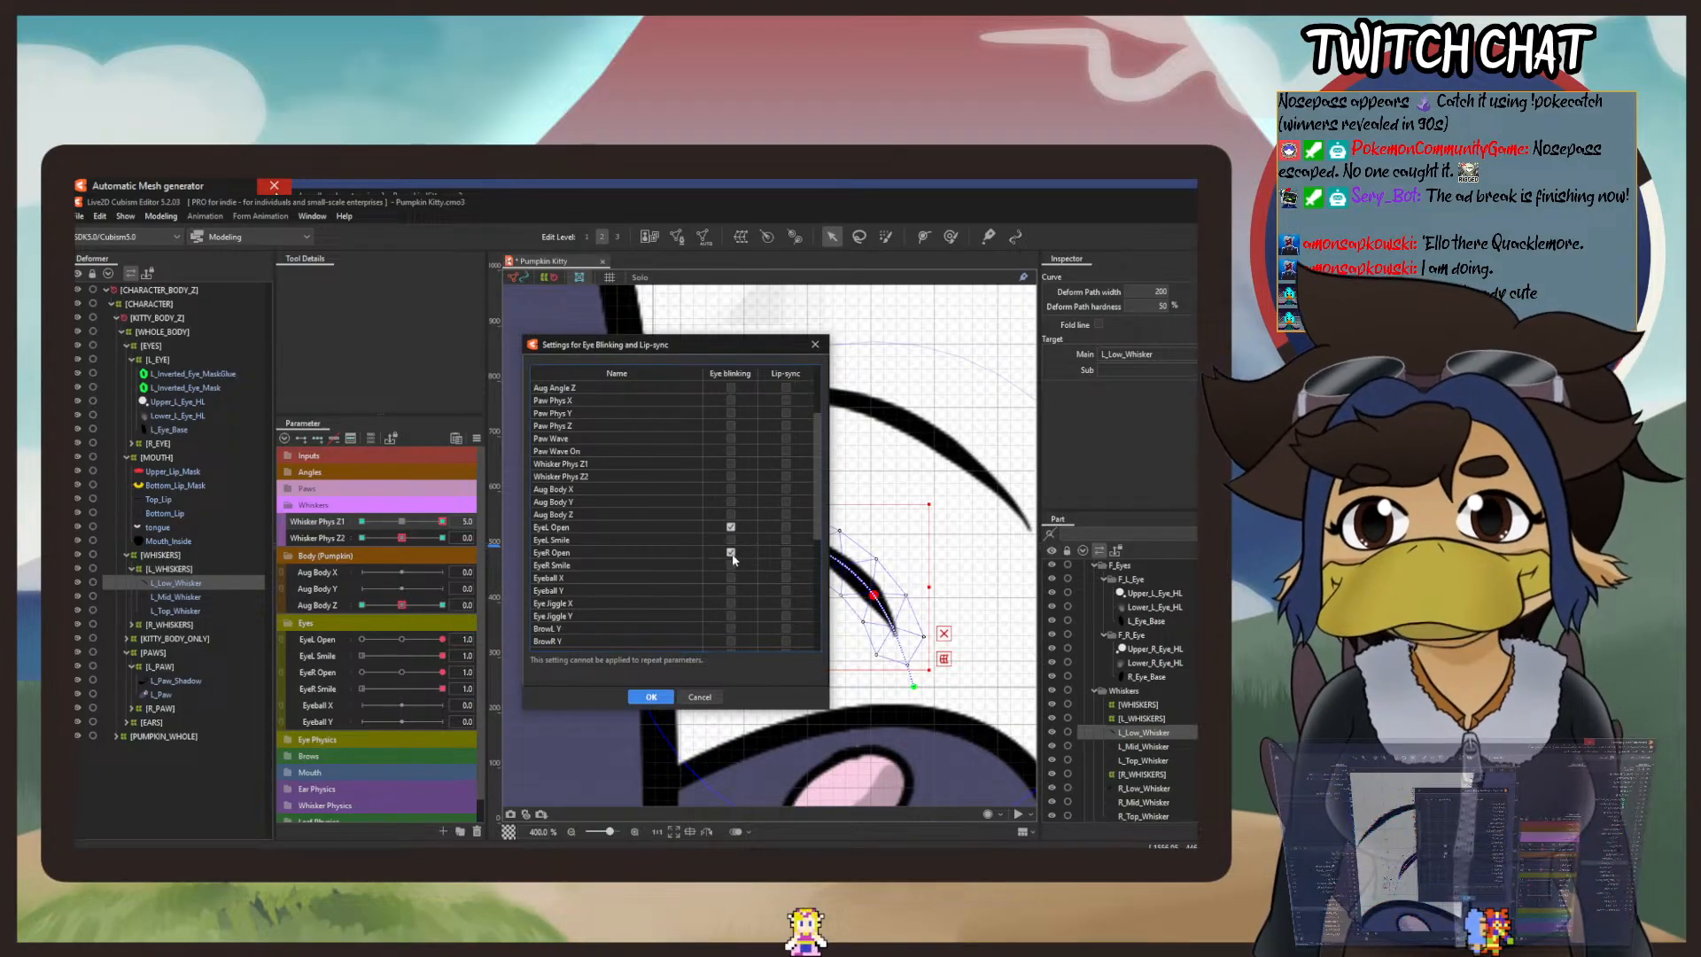
pyautogui.click(653, 697)
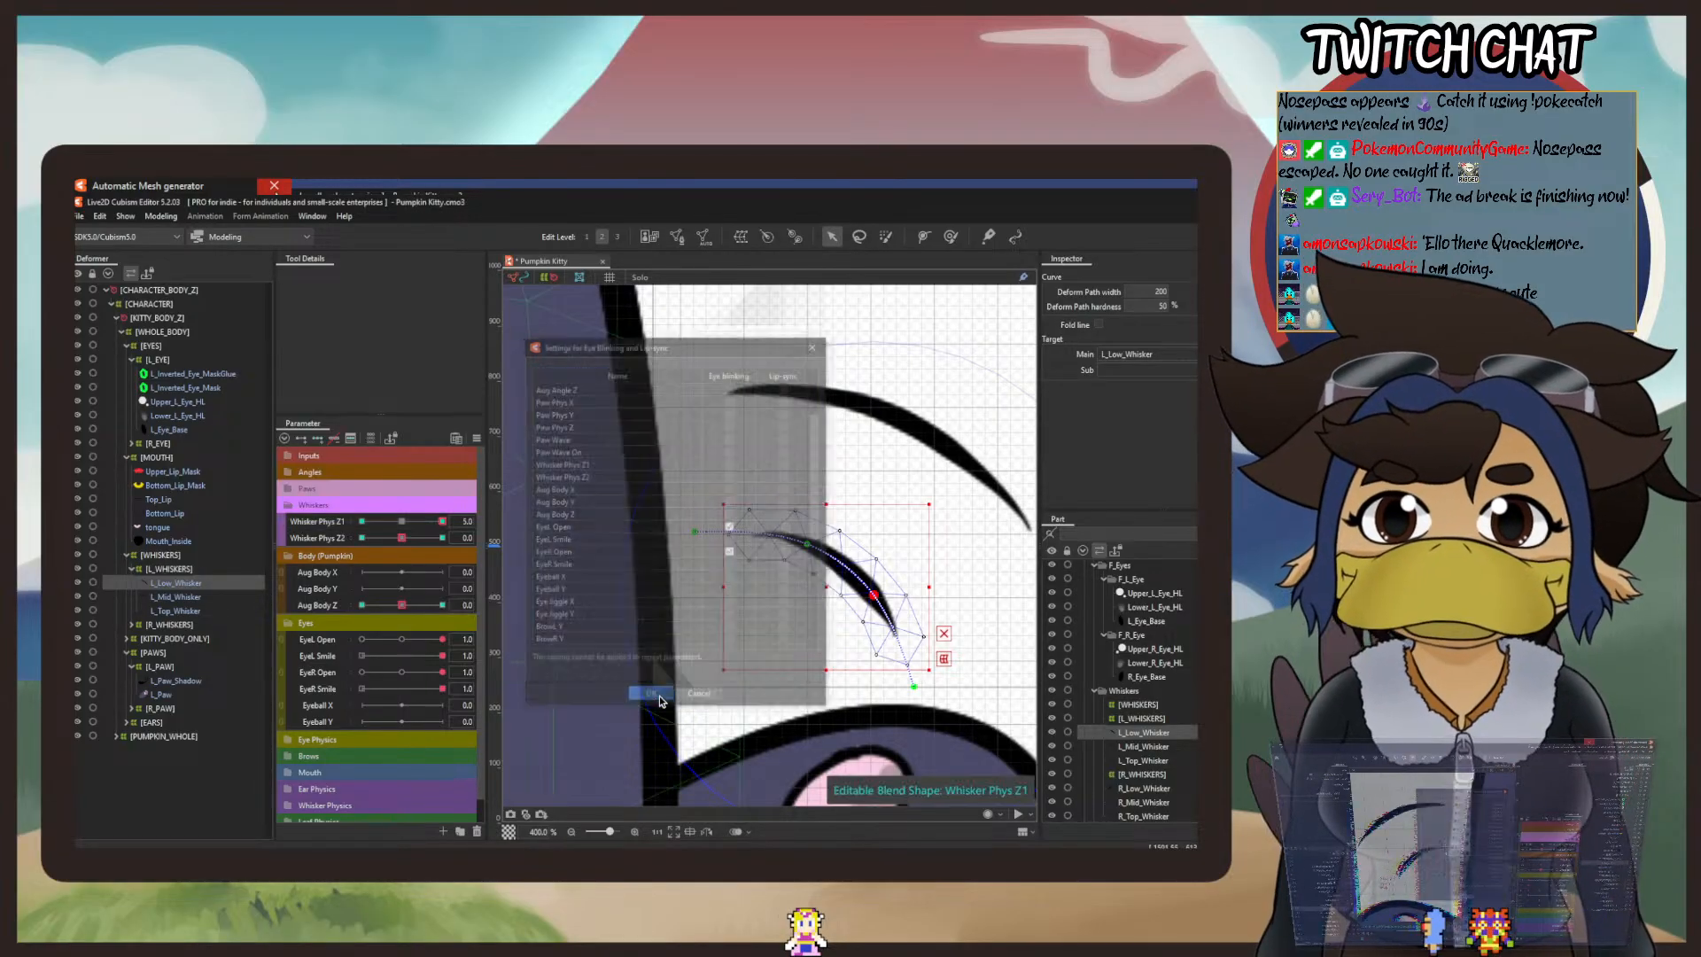
# Step: Reopen the physics settings, look through the parameter list, and swing the model in the preview to examine the blinking and whisker motion
pyautogui.click(160, 216)
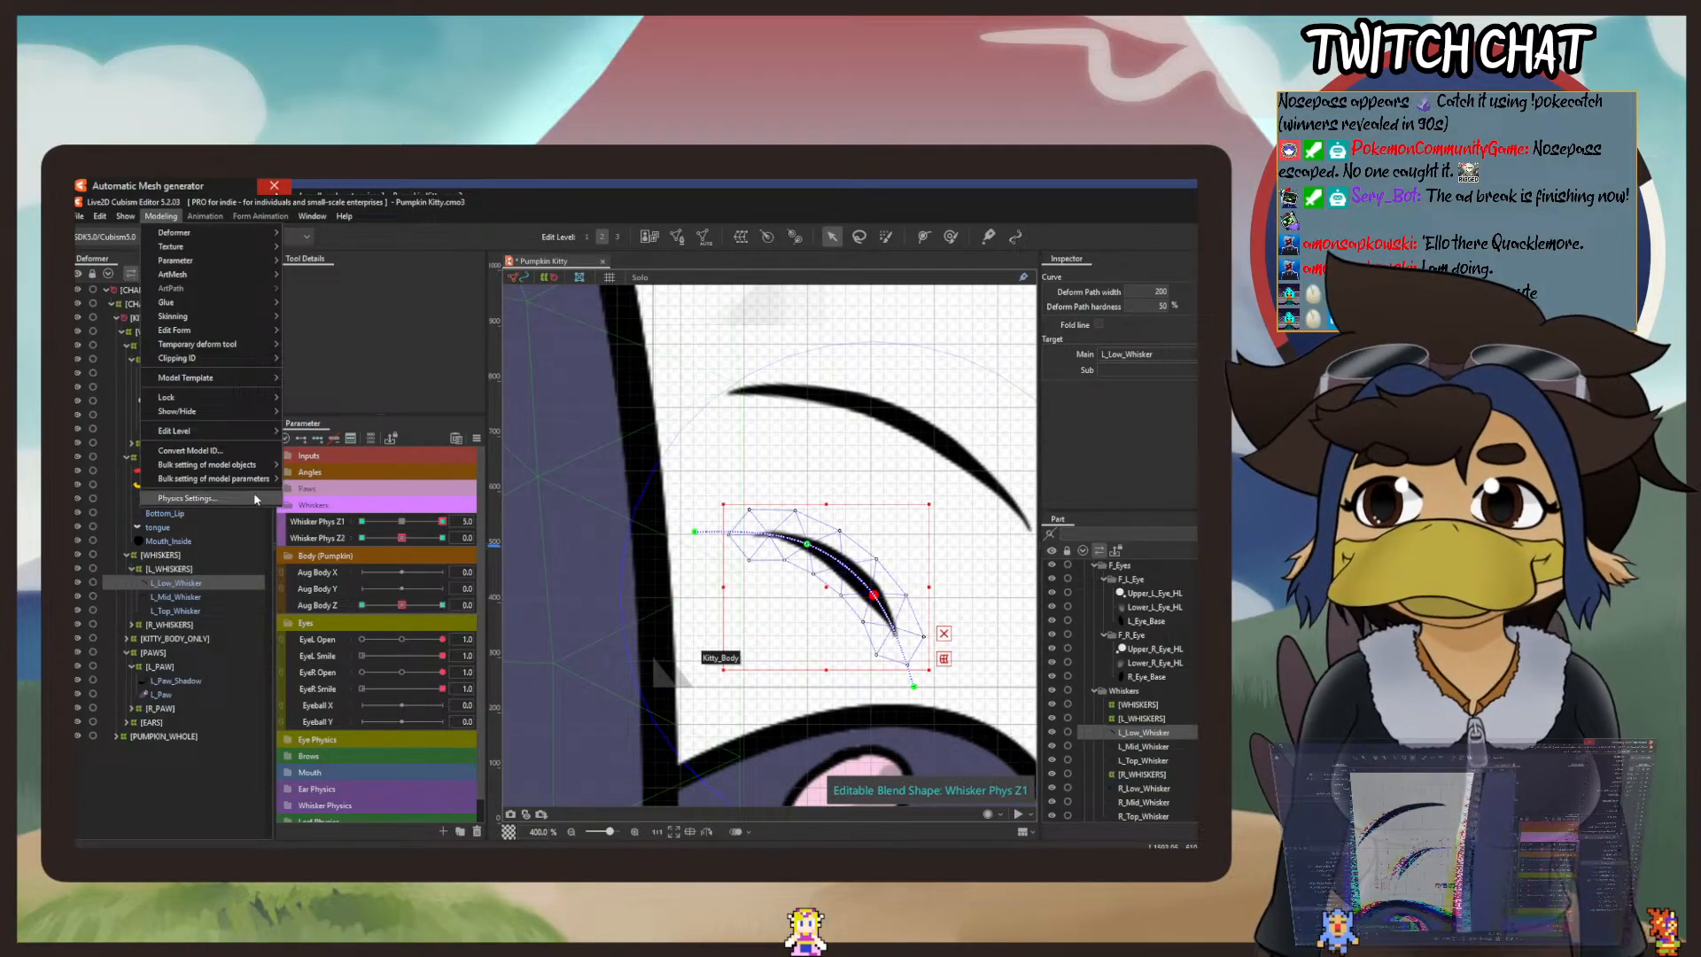
pyautogui.click(188, 498)
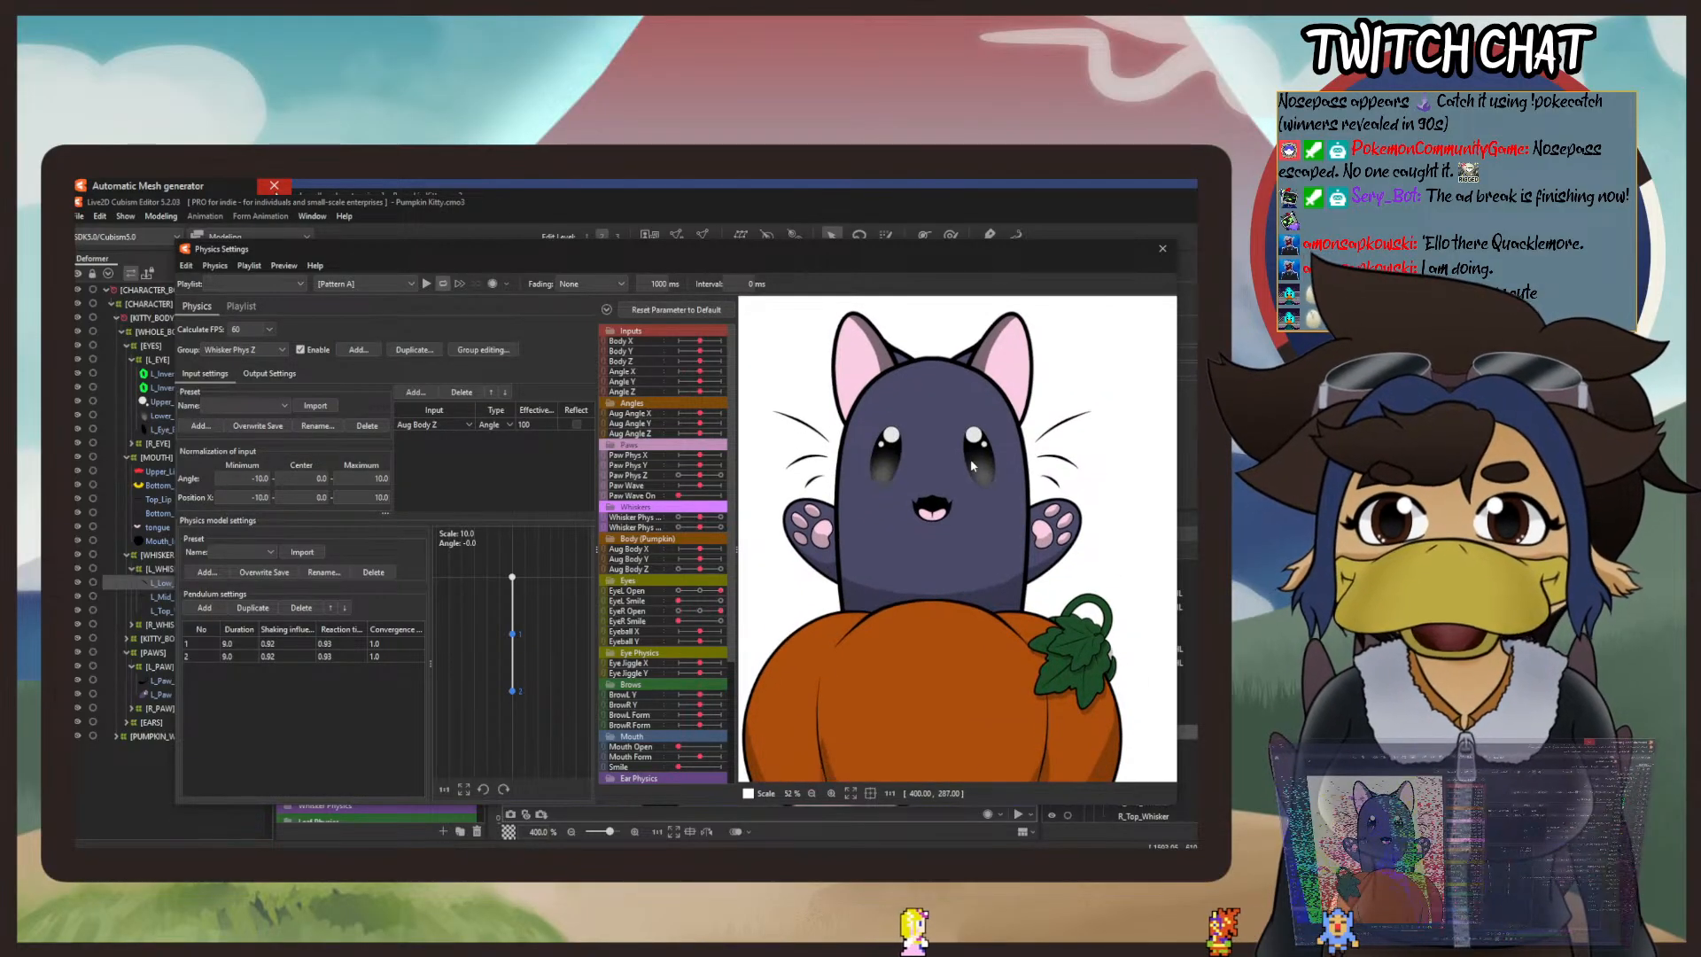
pyautogui.scroll(-2, 932, 489)
pyautogui.moveTo(923, 496); pyautogui.dragTo(939, 504)
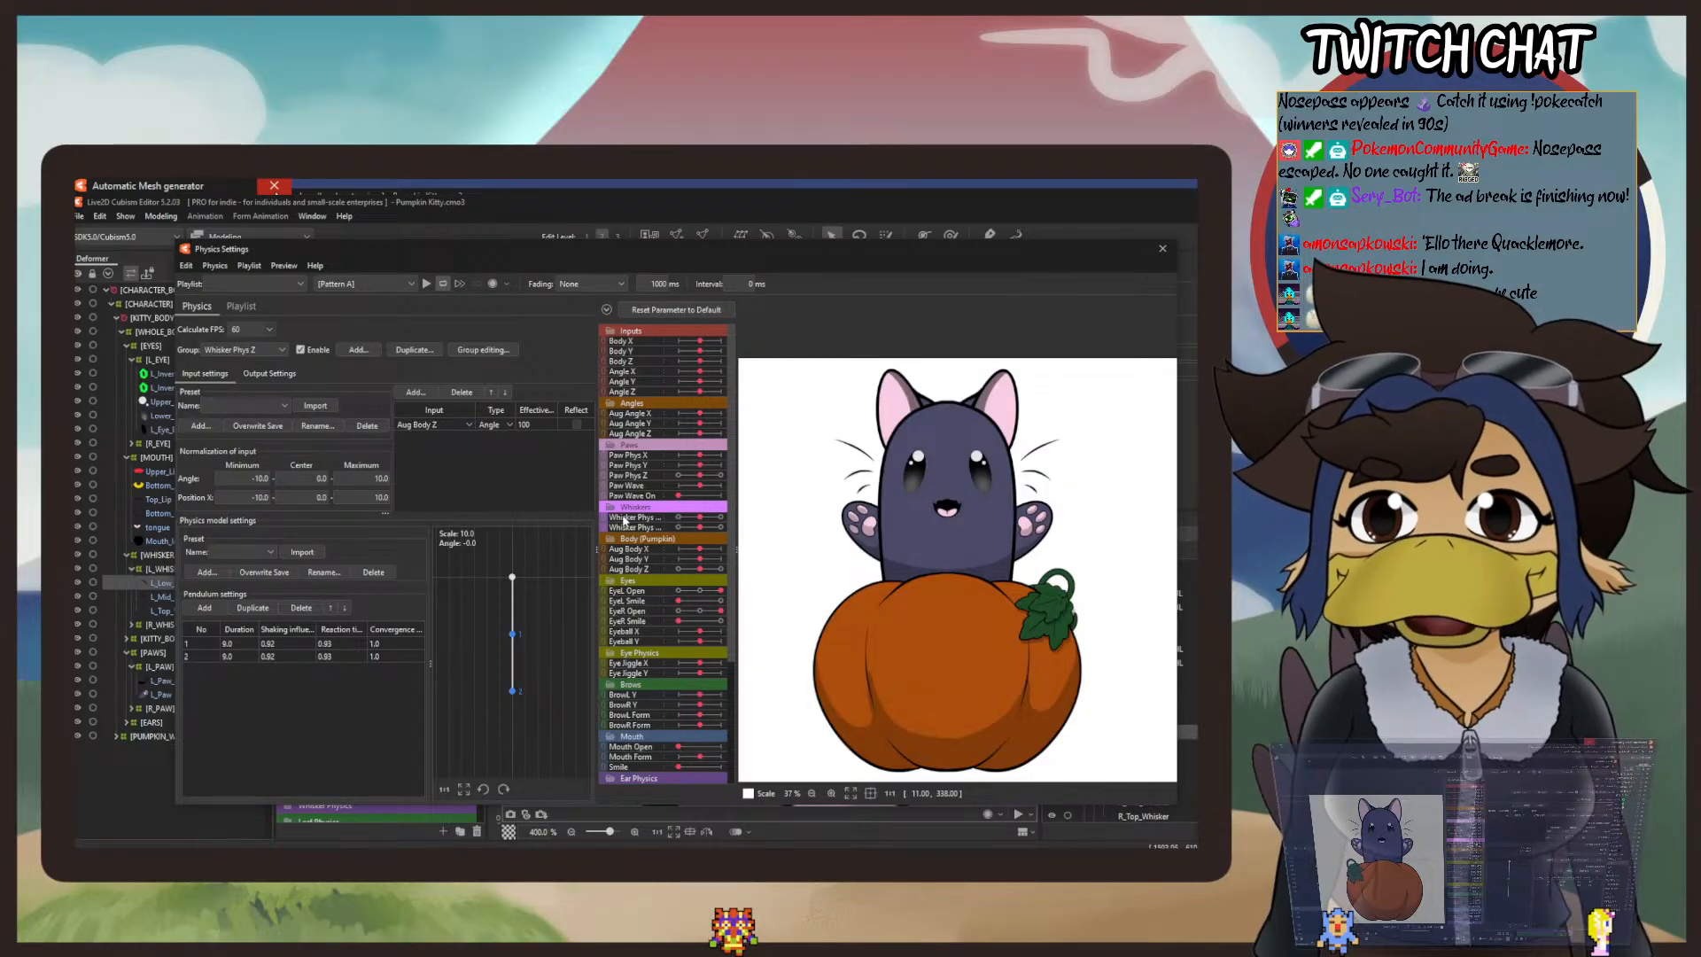
pyautogui.scroll(-4, 623, 520)
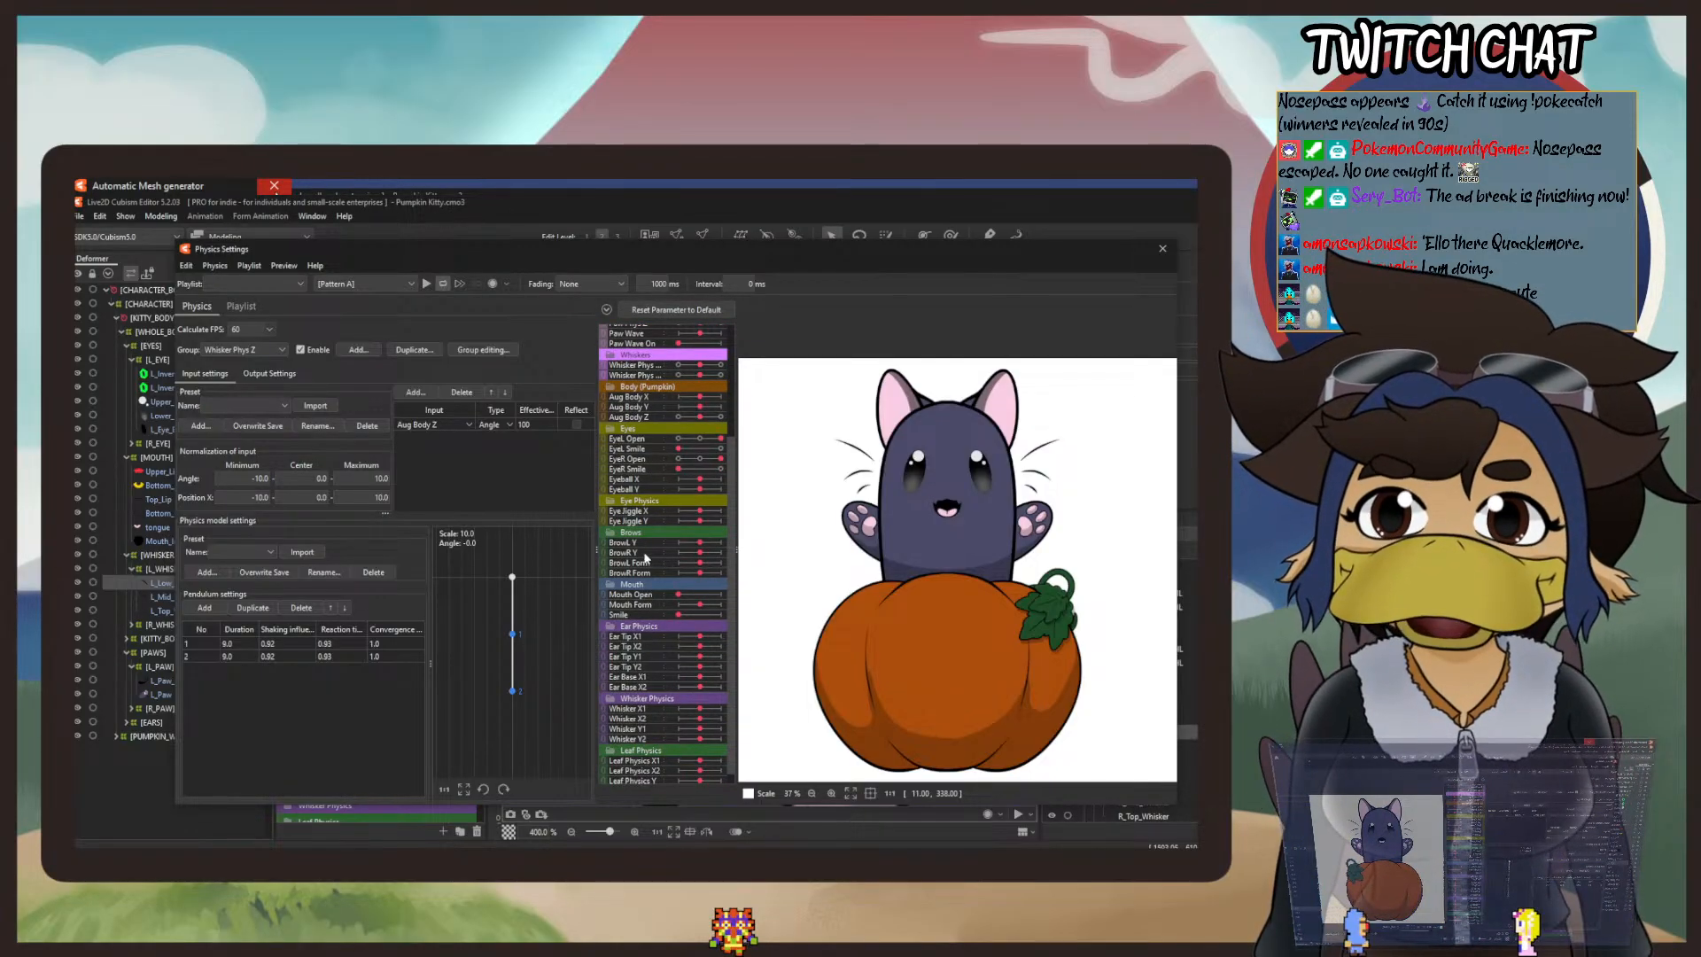
pyautogui.scroll(2, 645, 556)
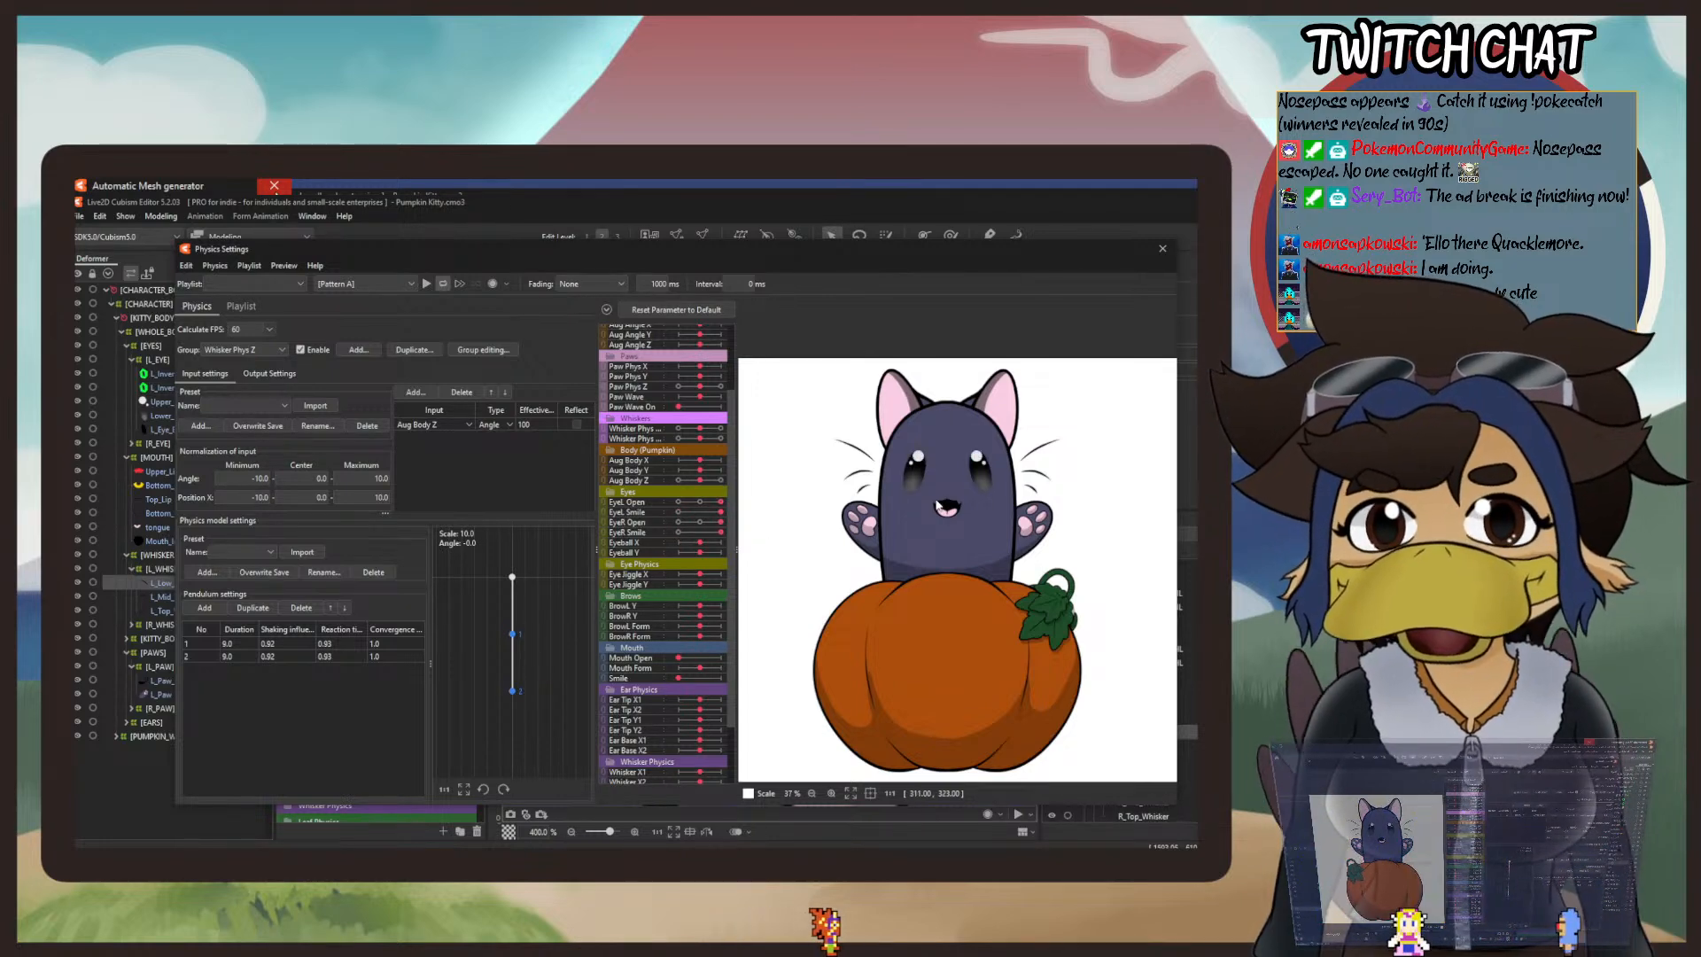
pyautogui.scroll(3, 951, 475)
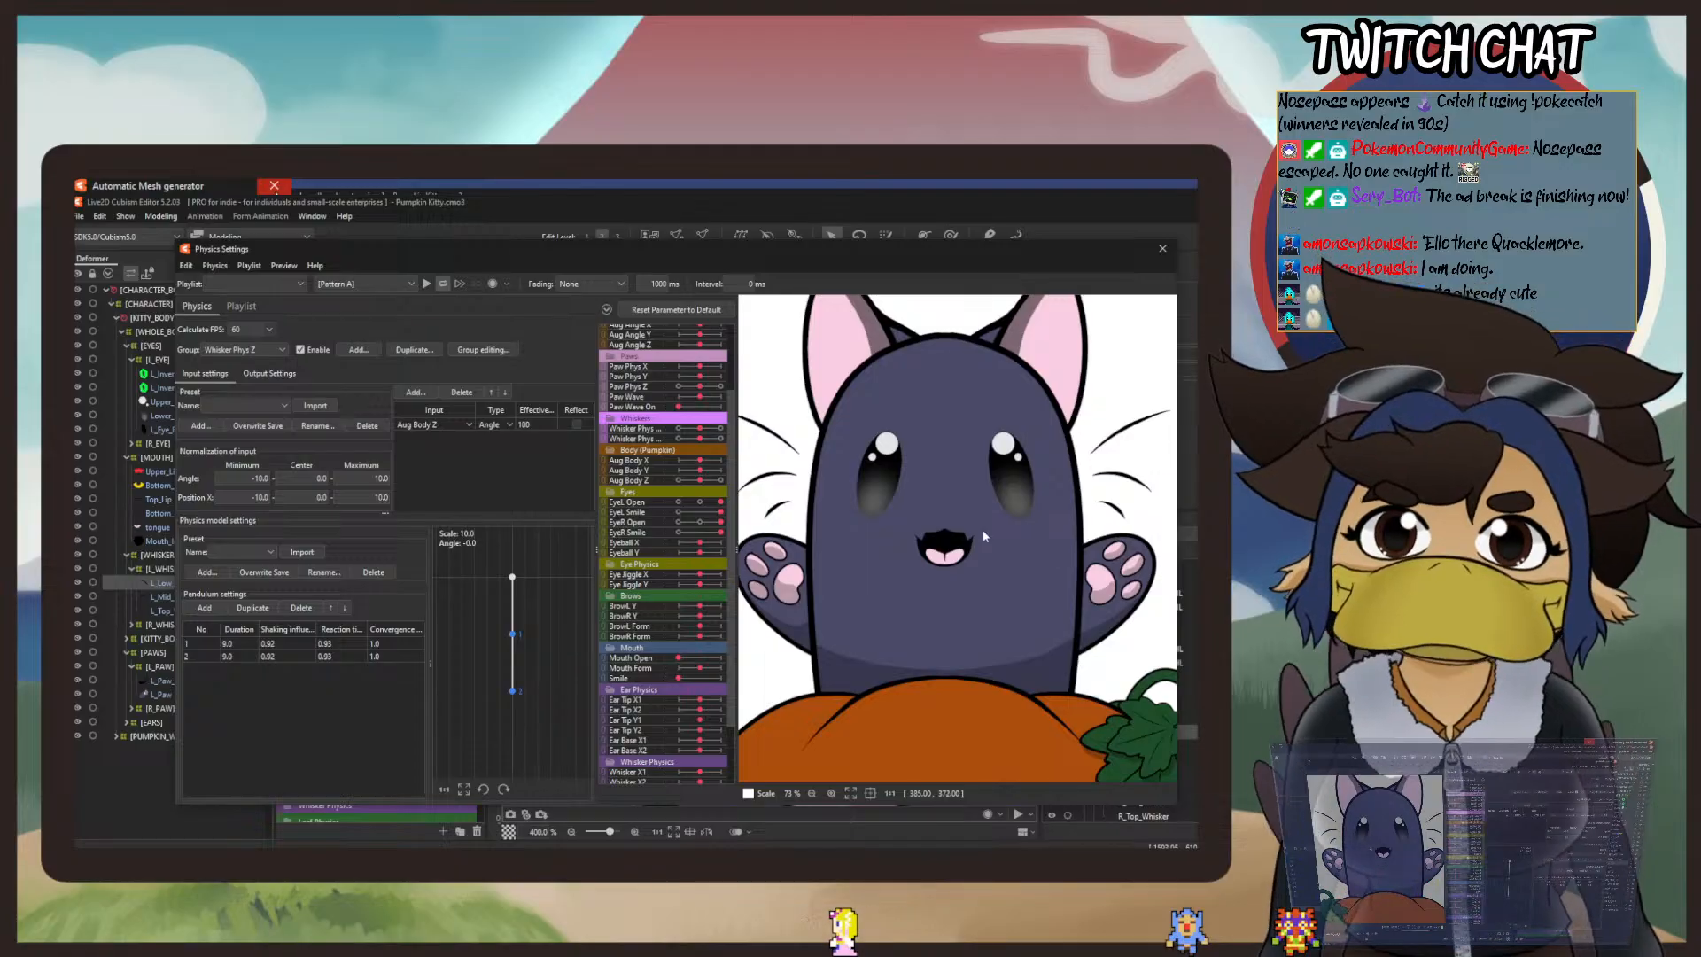
pyautogui.scroll(-3, 983, 536)
pyautogui.moveTo(961, 585); pyautogui.dragTo(1197, 613)
pyautogui.moveTo(1182, 443); pyautogui.dragTo(1132, 360)
# Step: Close the physics settings and save the model
pyautogui.click(1162, 250)
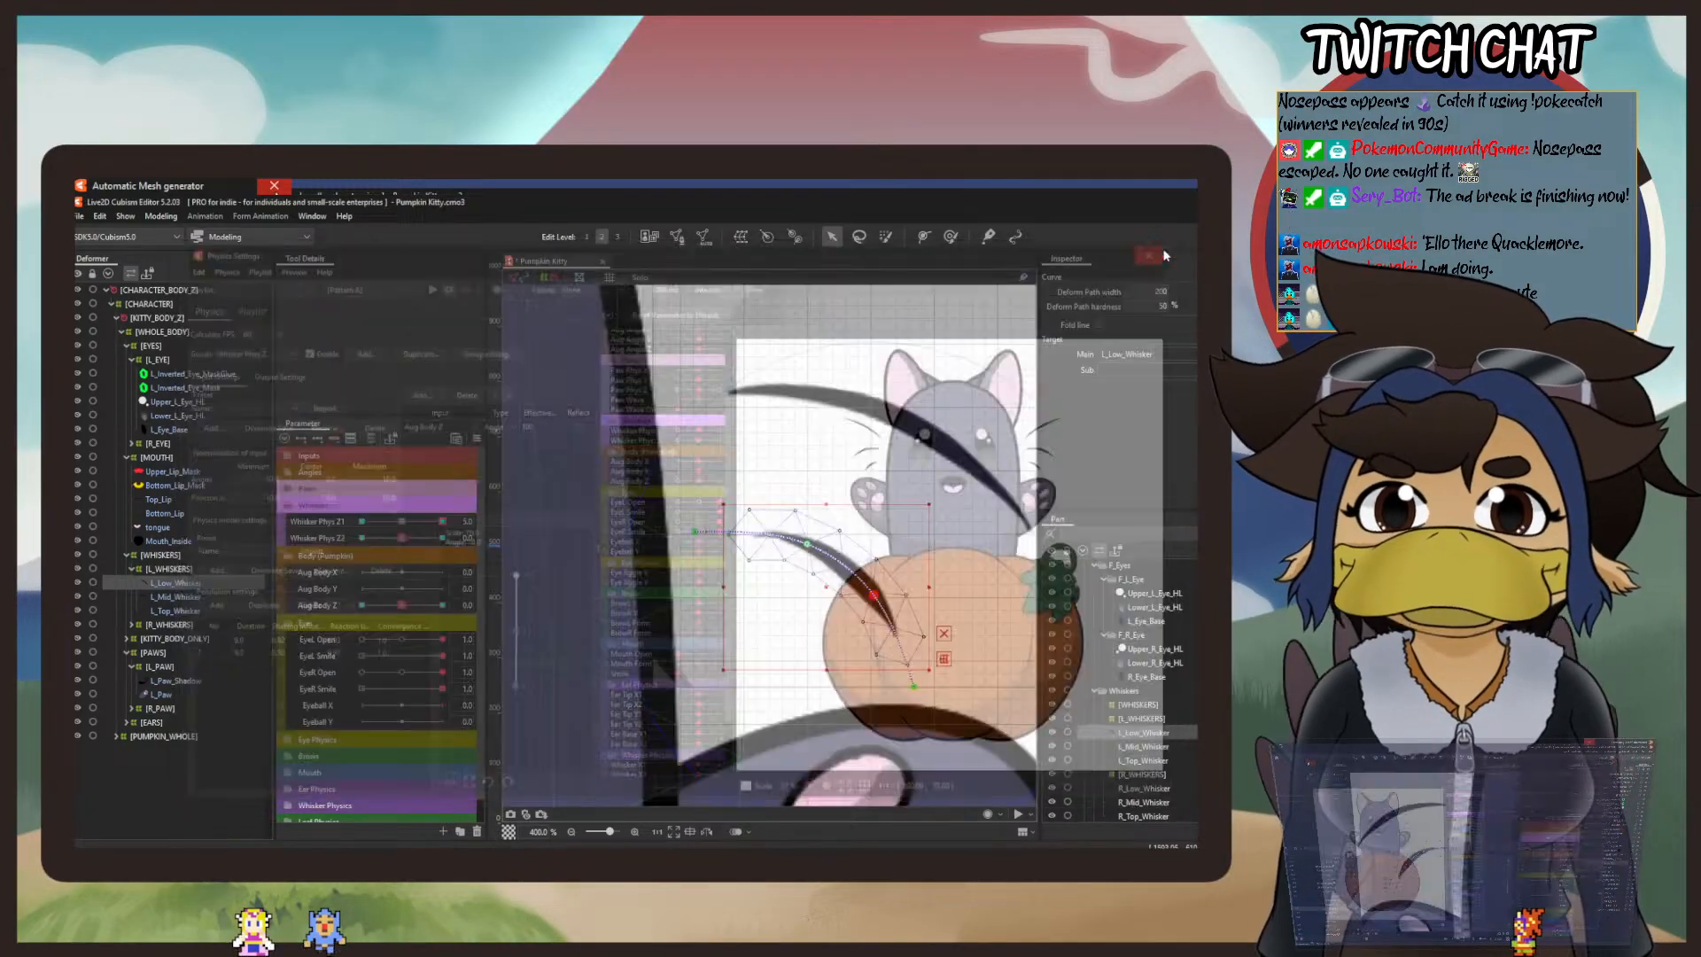
pyautogui.click(80, 202)
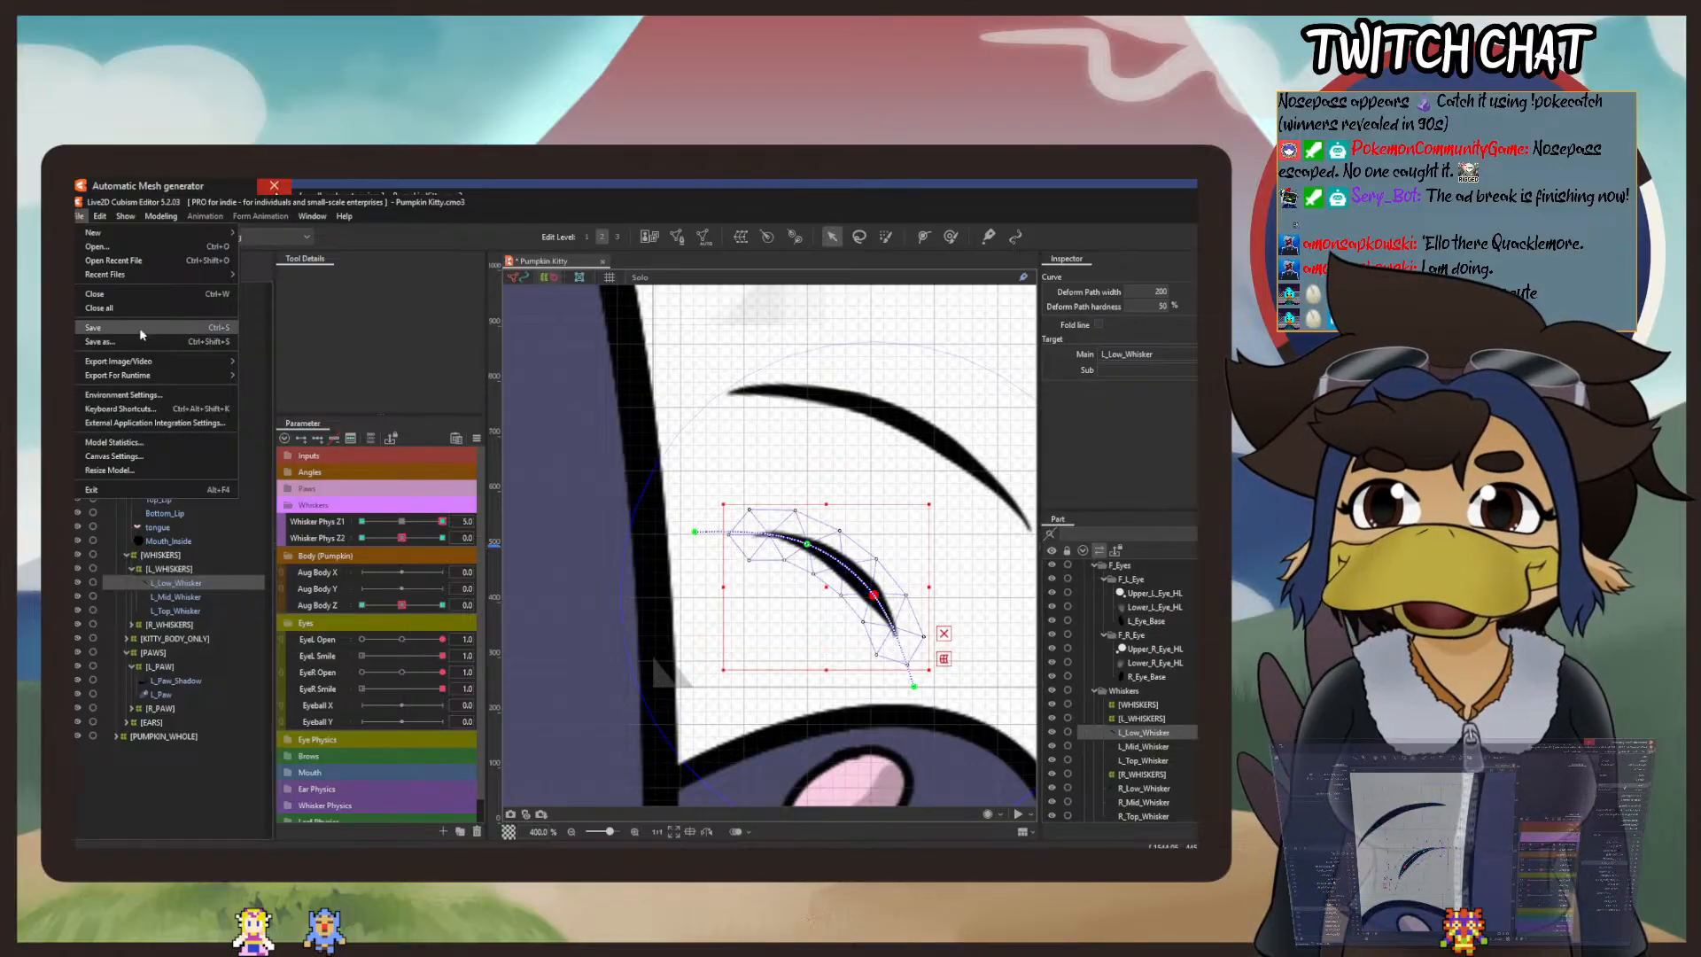
pyautogui.click(714, 483)
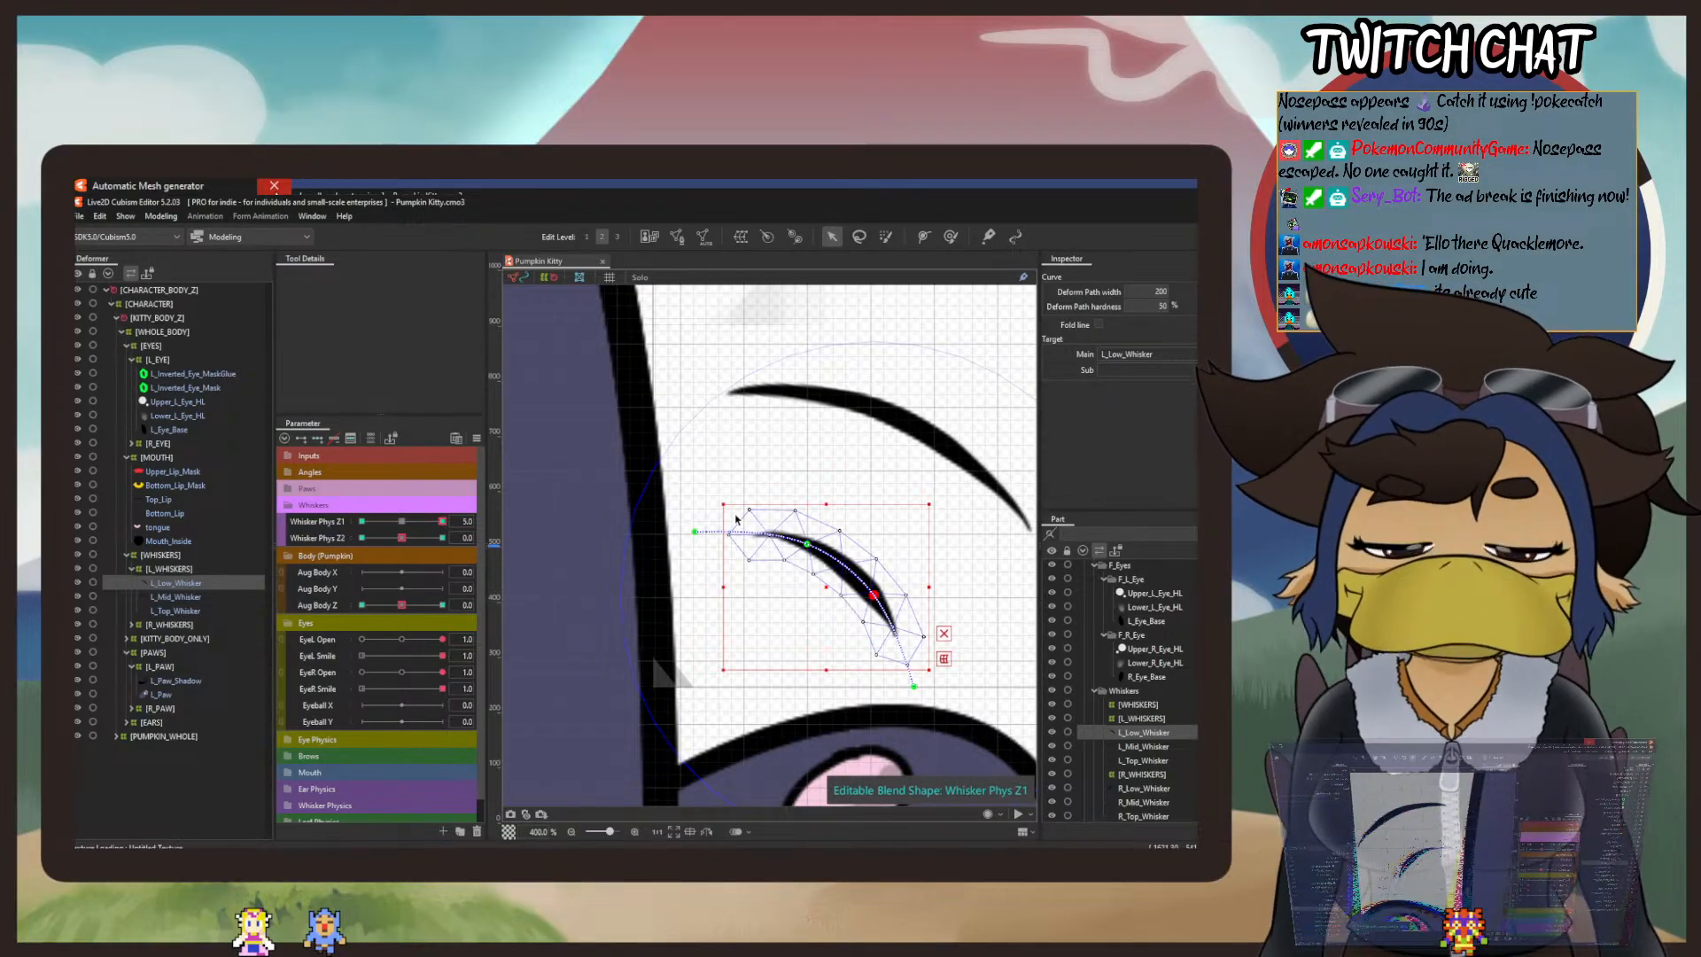
# Step: Reset Whisker Phys Z1 to 0 and draw a four-point deform path along R_Low_Whisker from its root past the tip
pyautogui.scroll(-6, 735, 518)
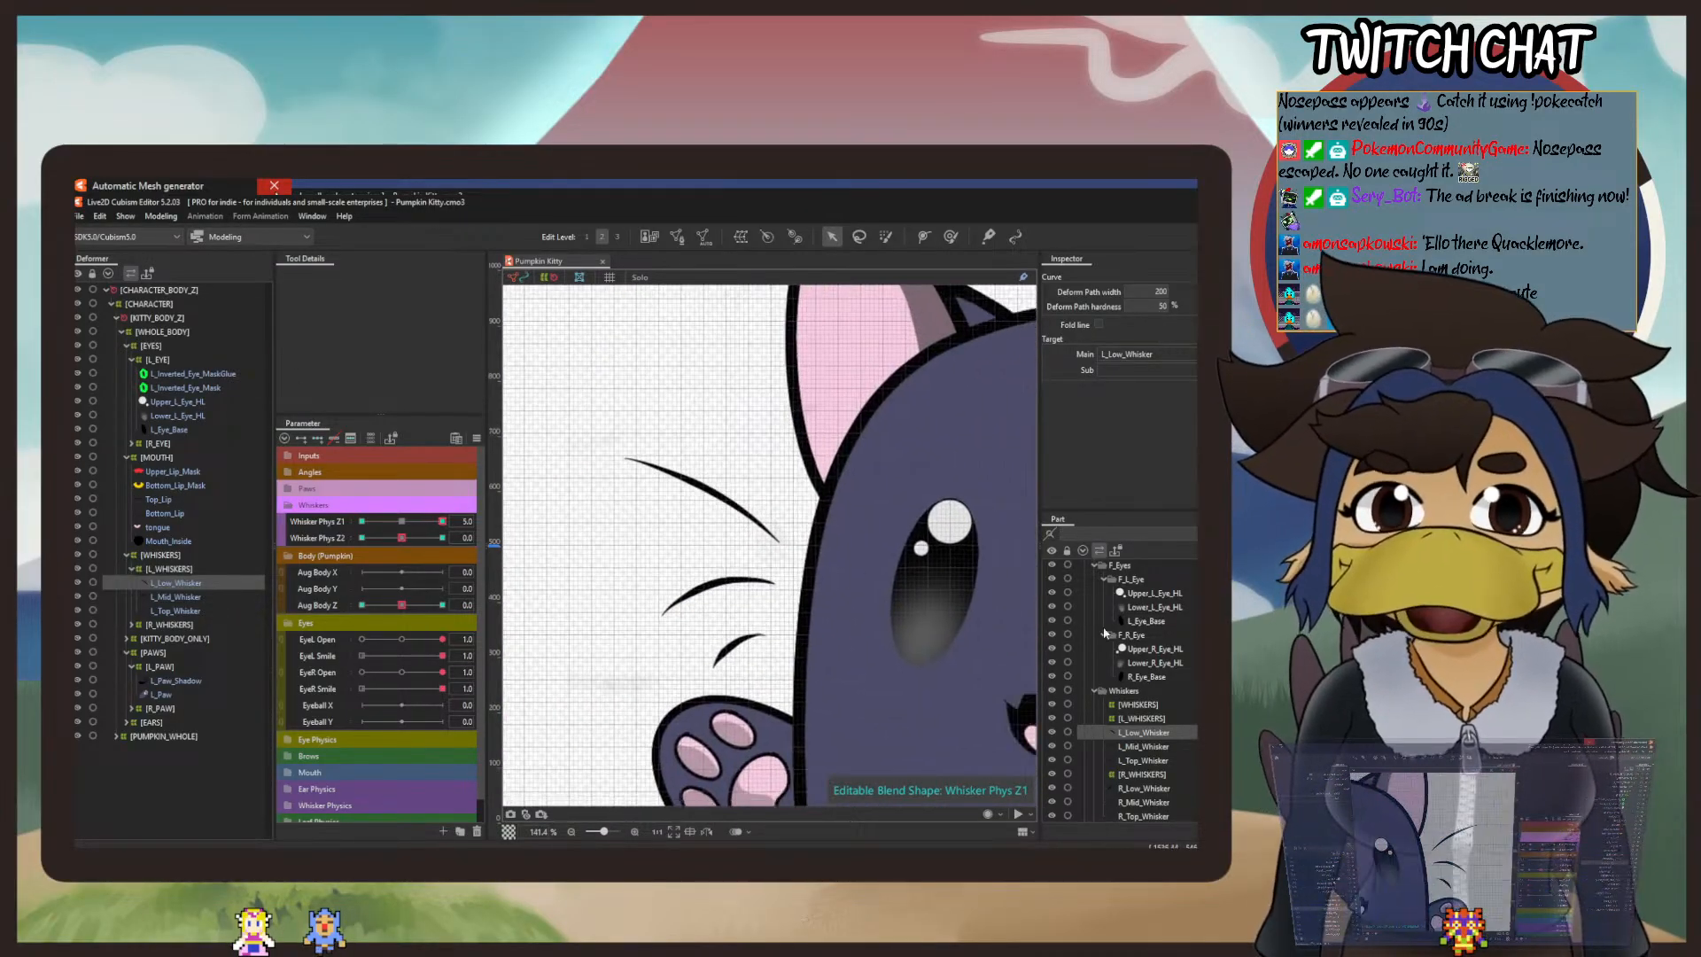
pyautogui.click(732, 647)
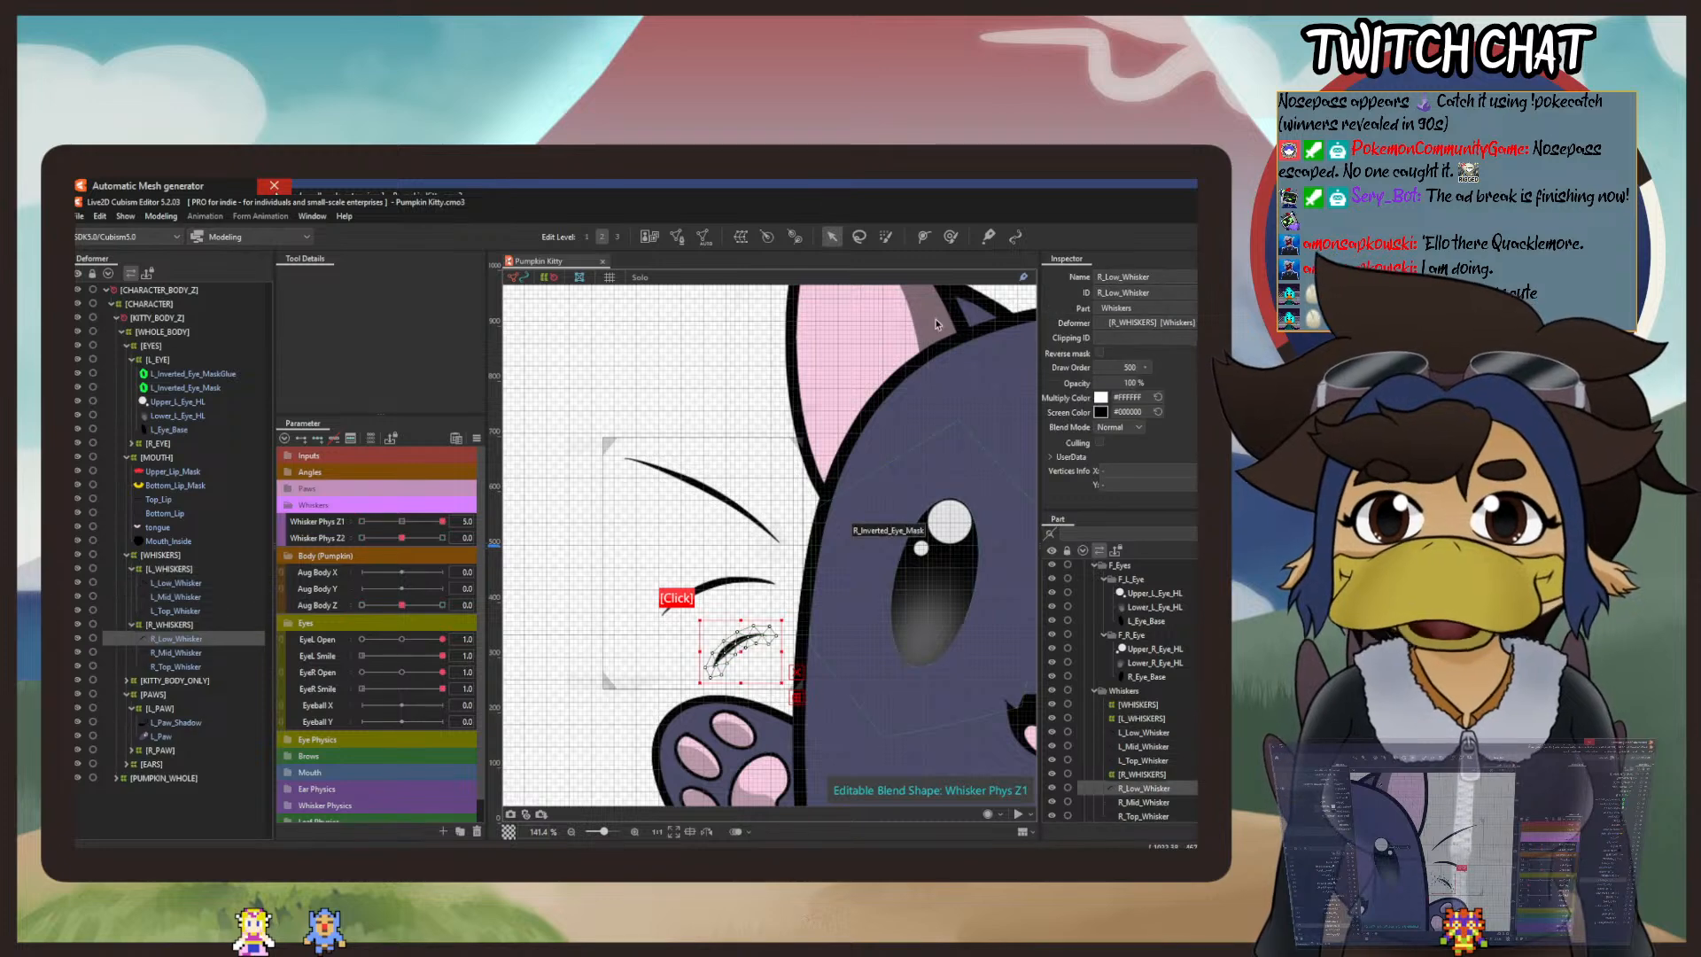
pyautogui.click(925, 238)
pyautogui.rightClick(398, 527)
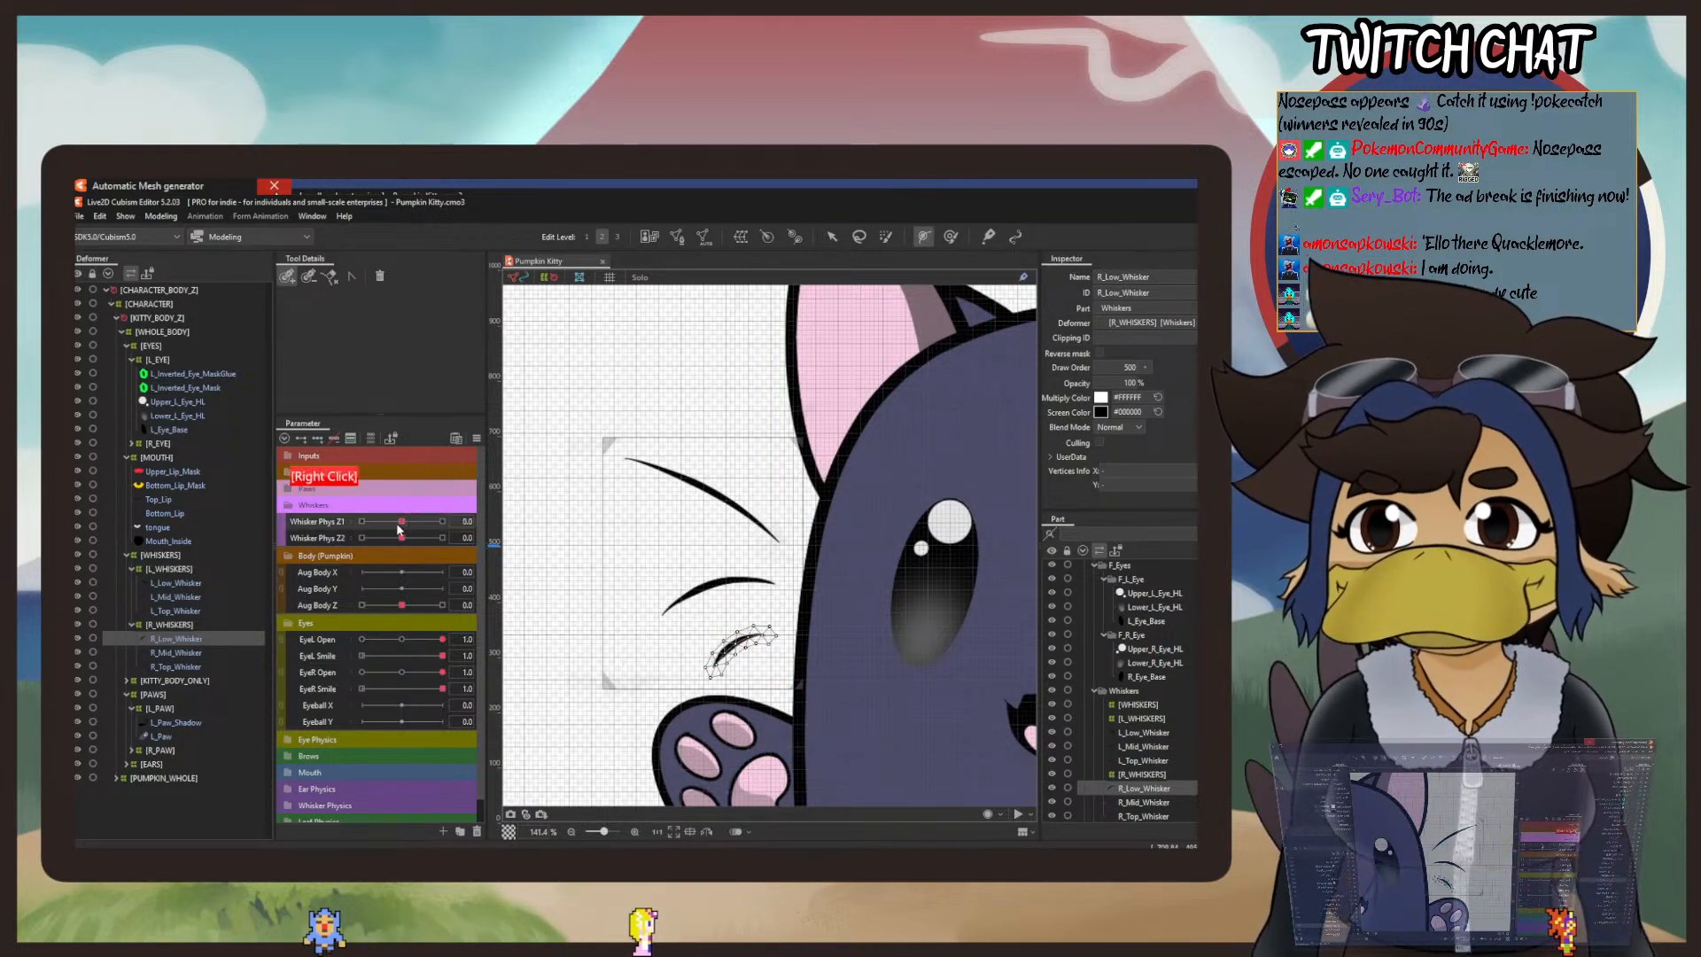
pyautogui.click(790, 637)
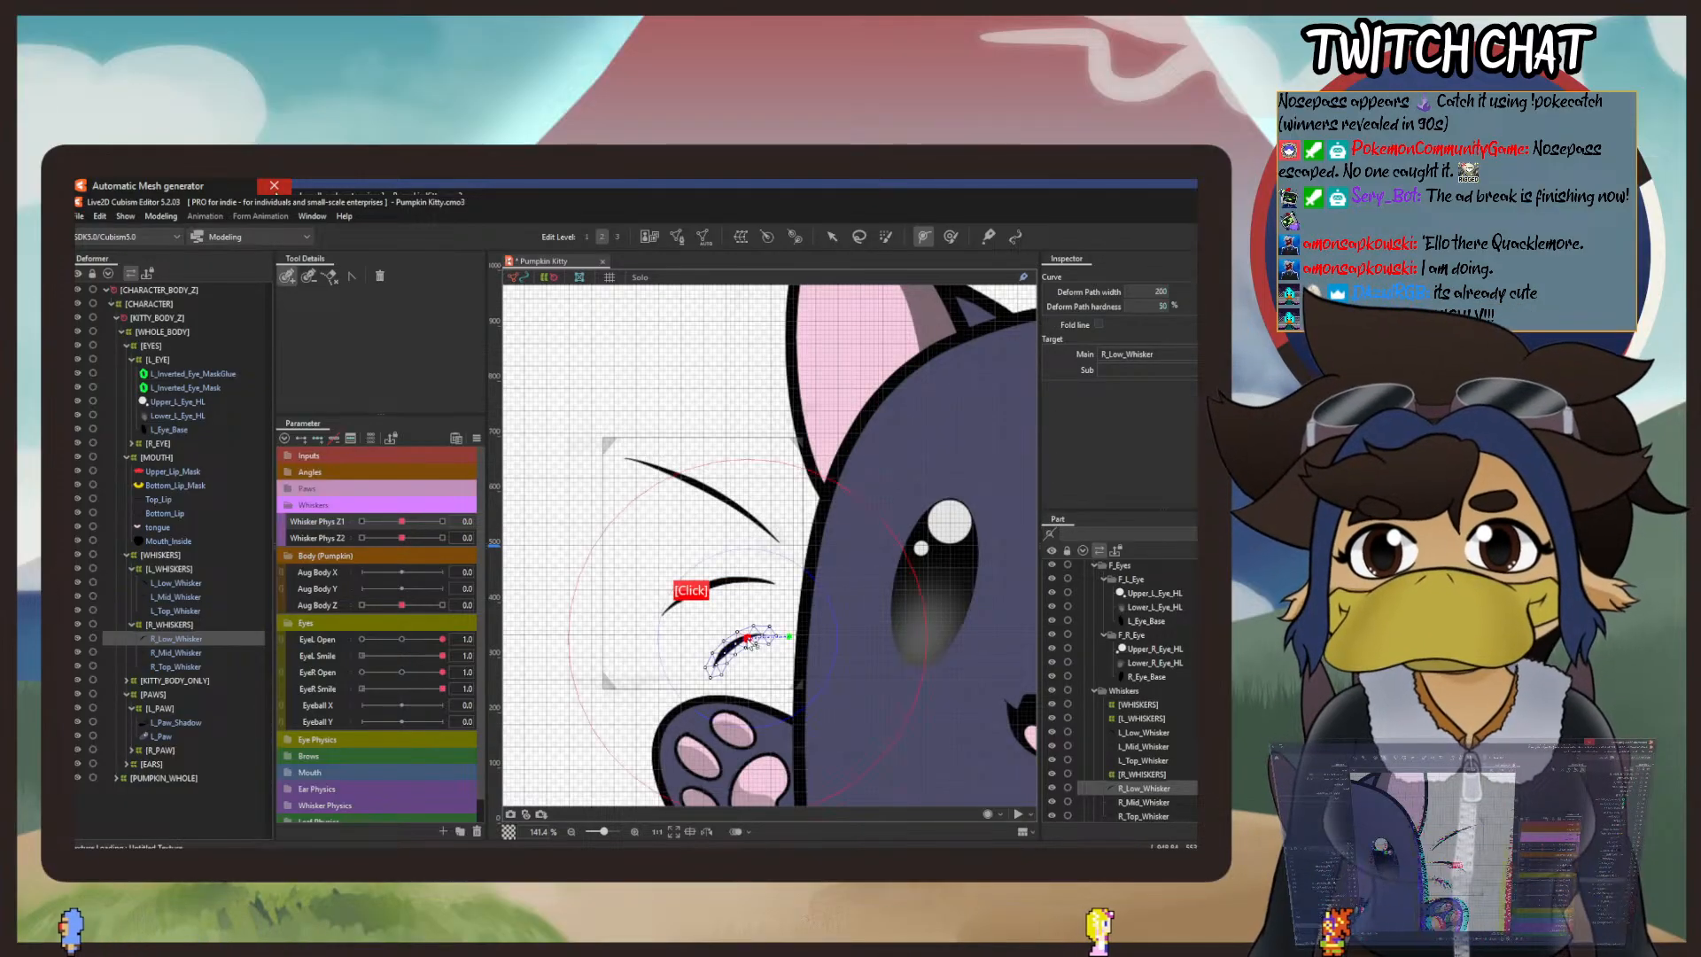
pyautogui.click(719, 657)
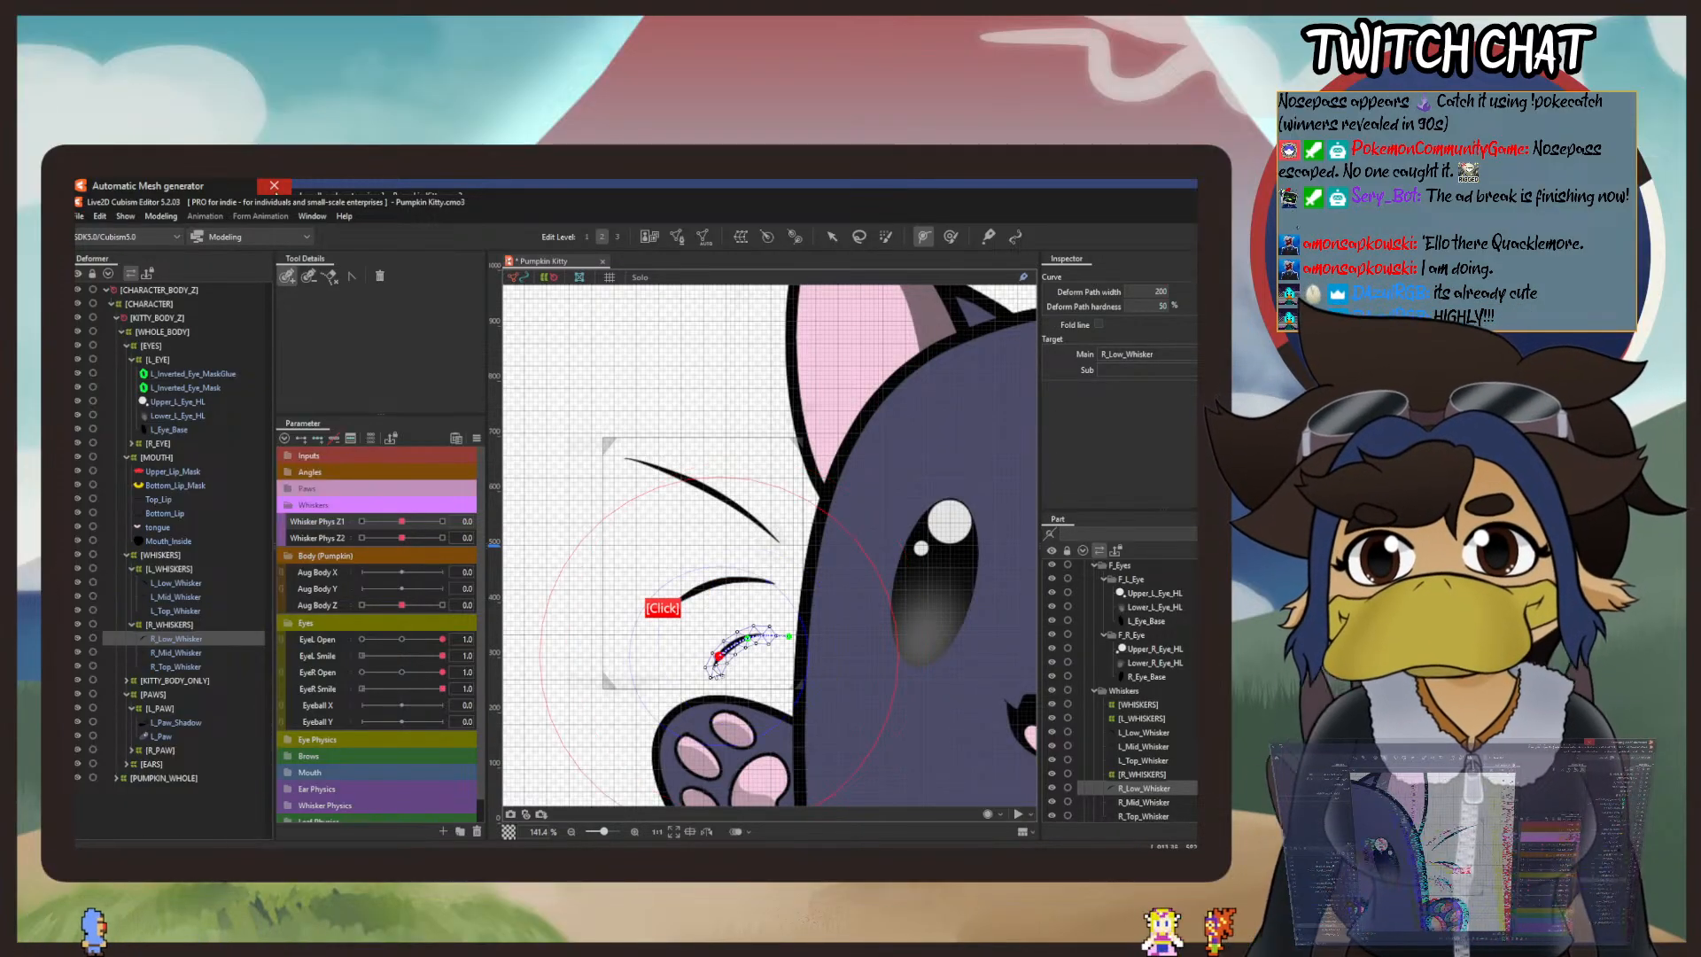
pyautogui.click(708, 689)
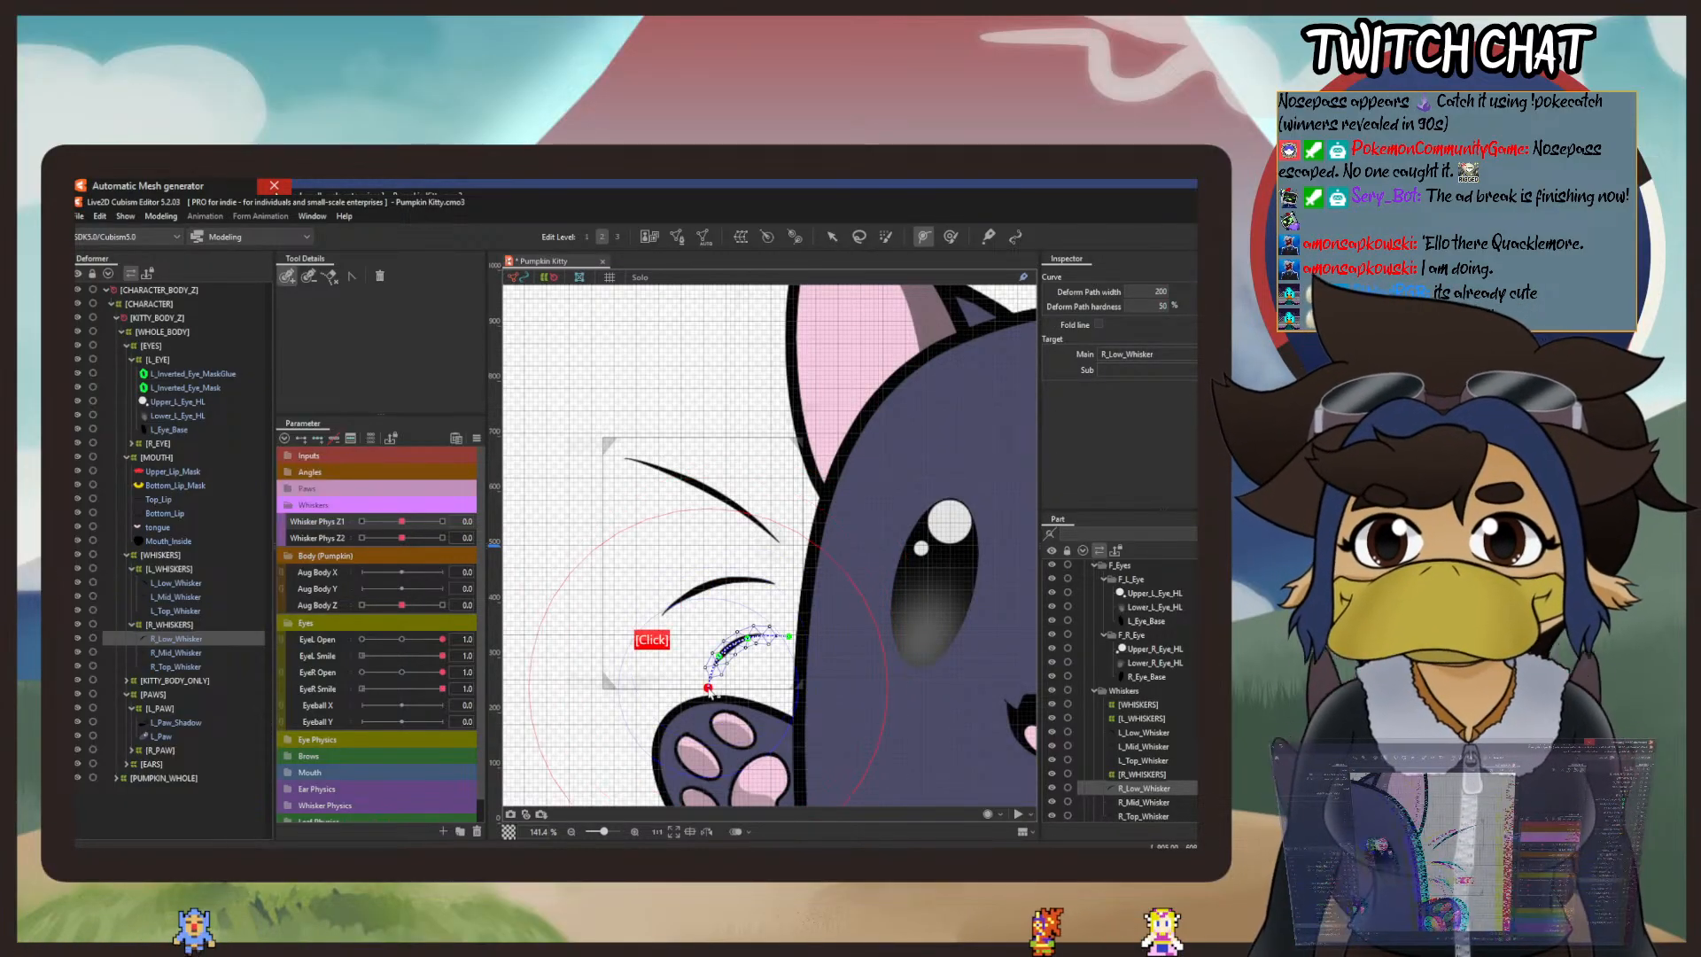
# Step: Draw a four-point deform path along R_Mid_Whisker from its root past the tip
pyautogui.click(177, 653)
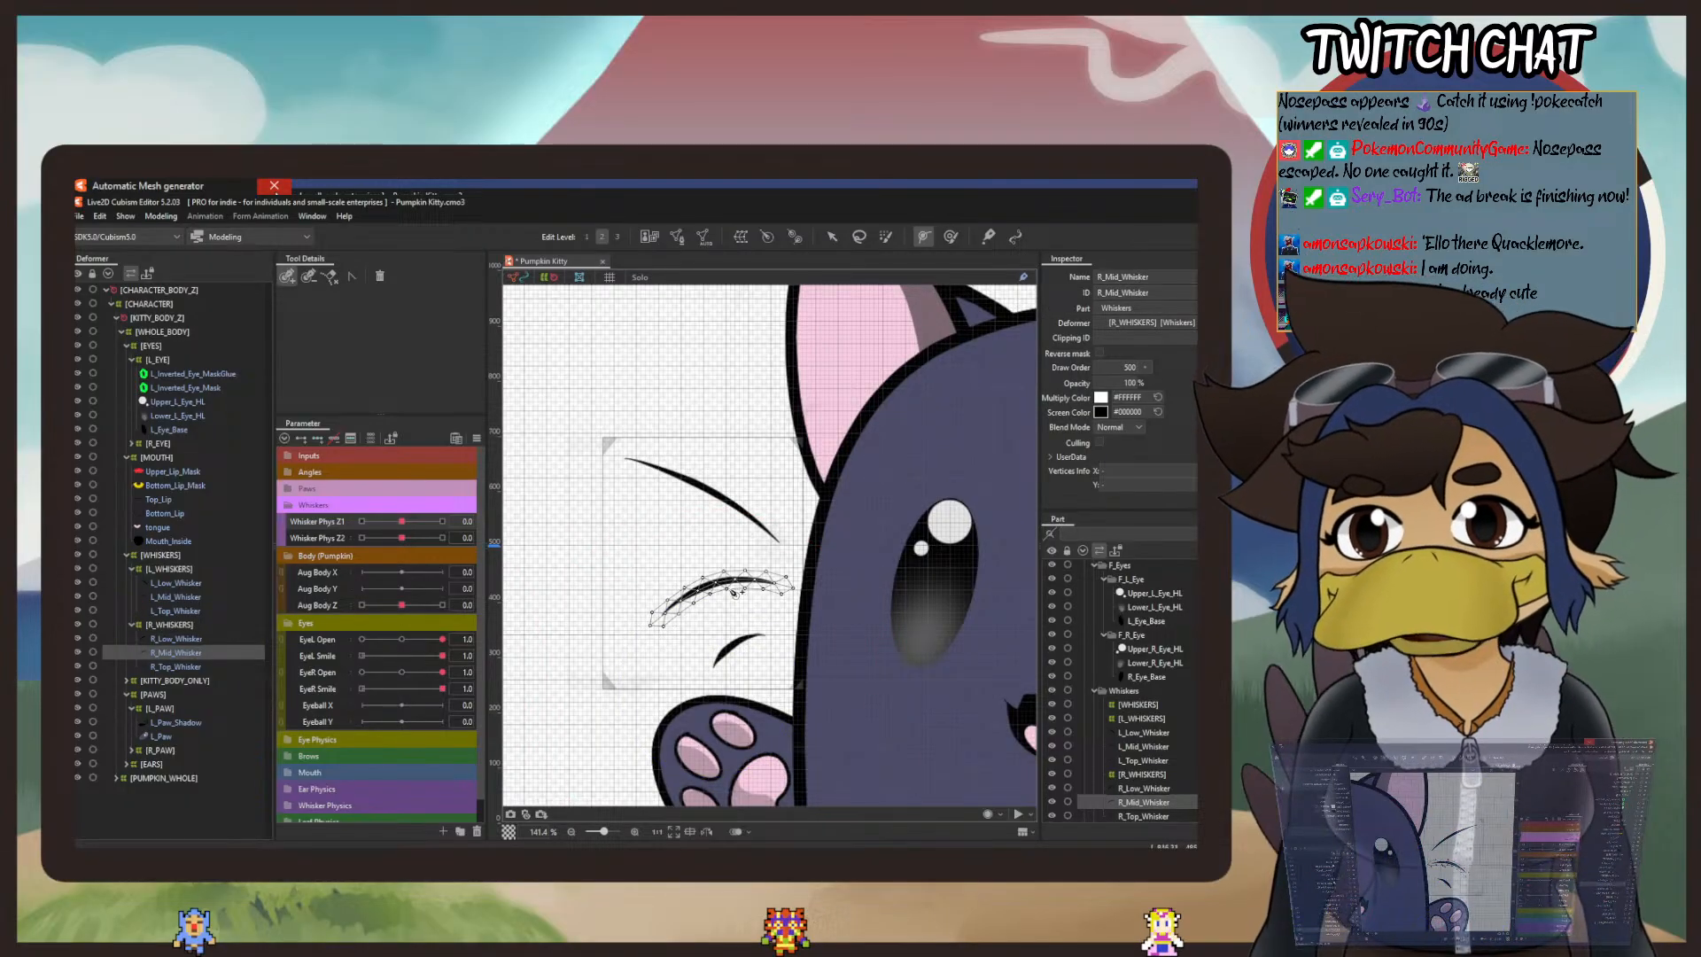
pyautogui.click(803, 591)
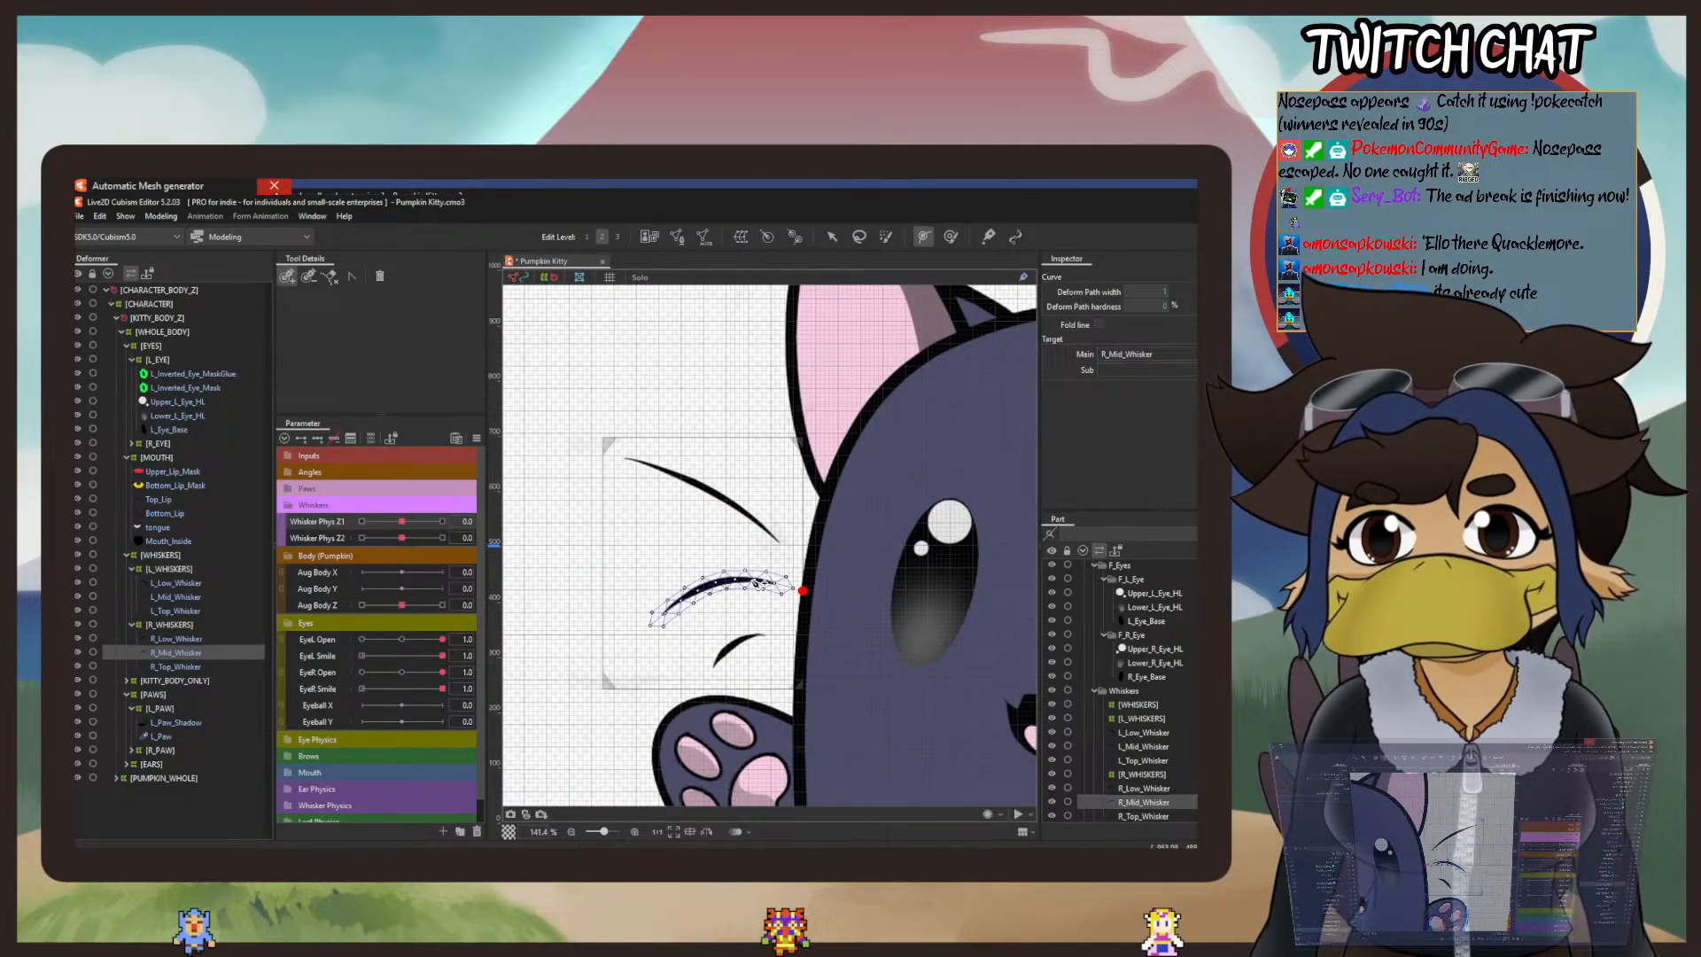
pyautogui.click(702, 591)
pyautogui.click(639, 634)
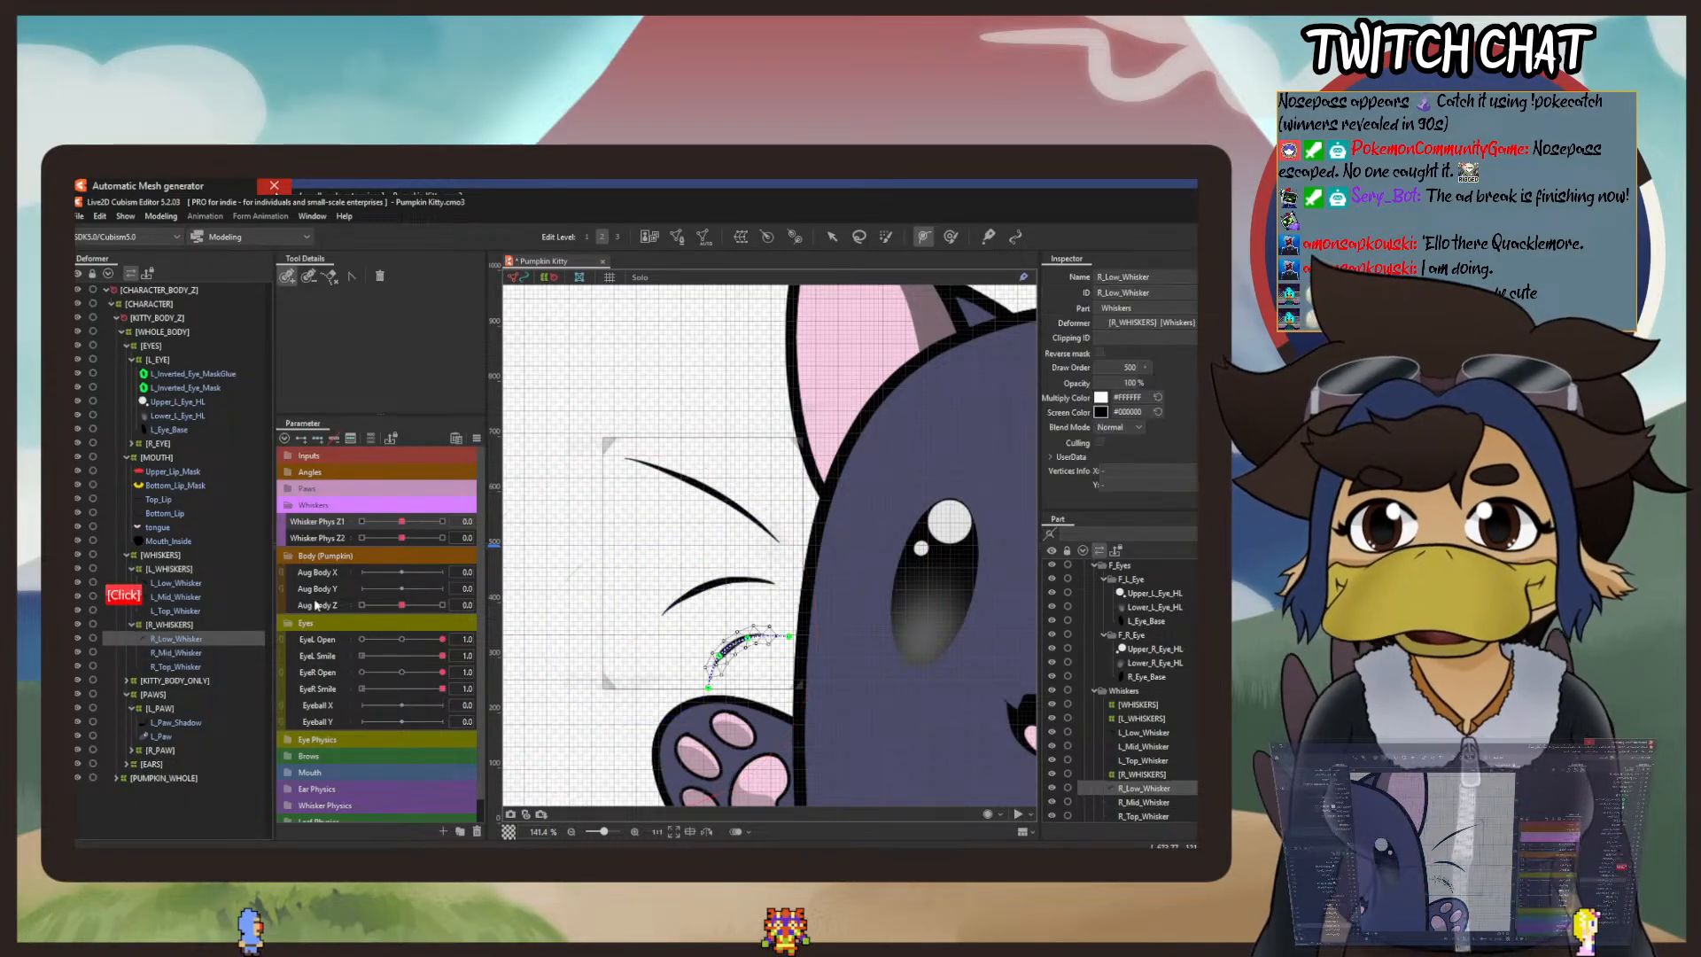
# Step: Draw a four-point deform path along R_Top_Whisker from its root past the tip, and leave deform path editing
pyautogui.click(177, 666)
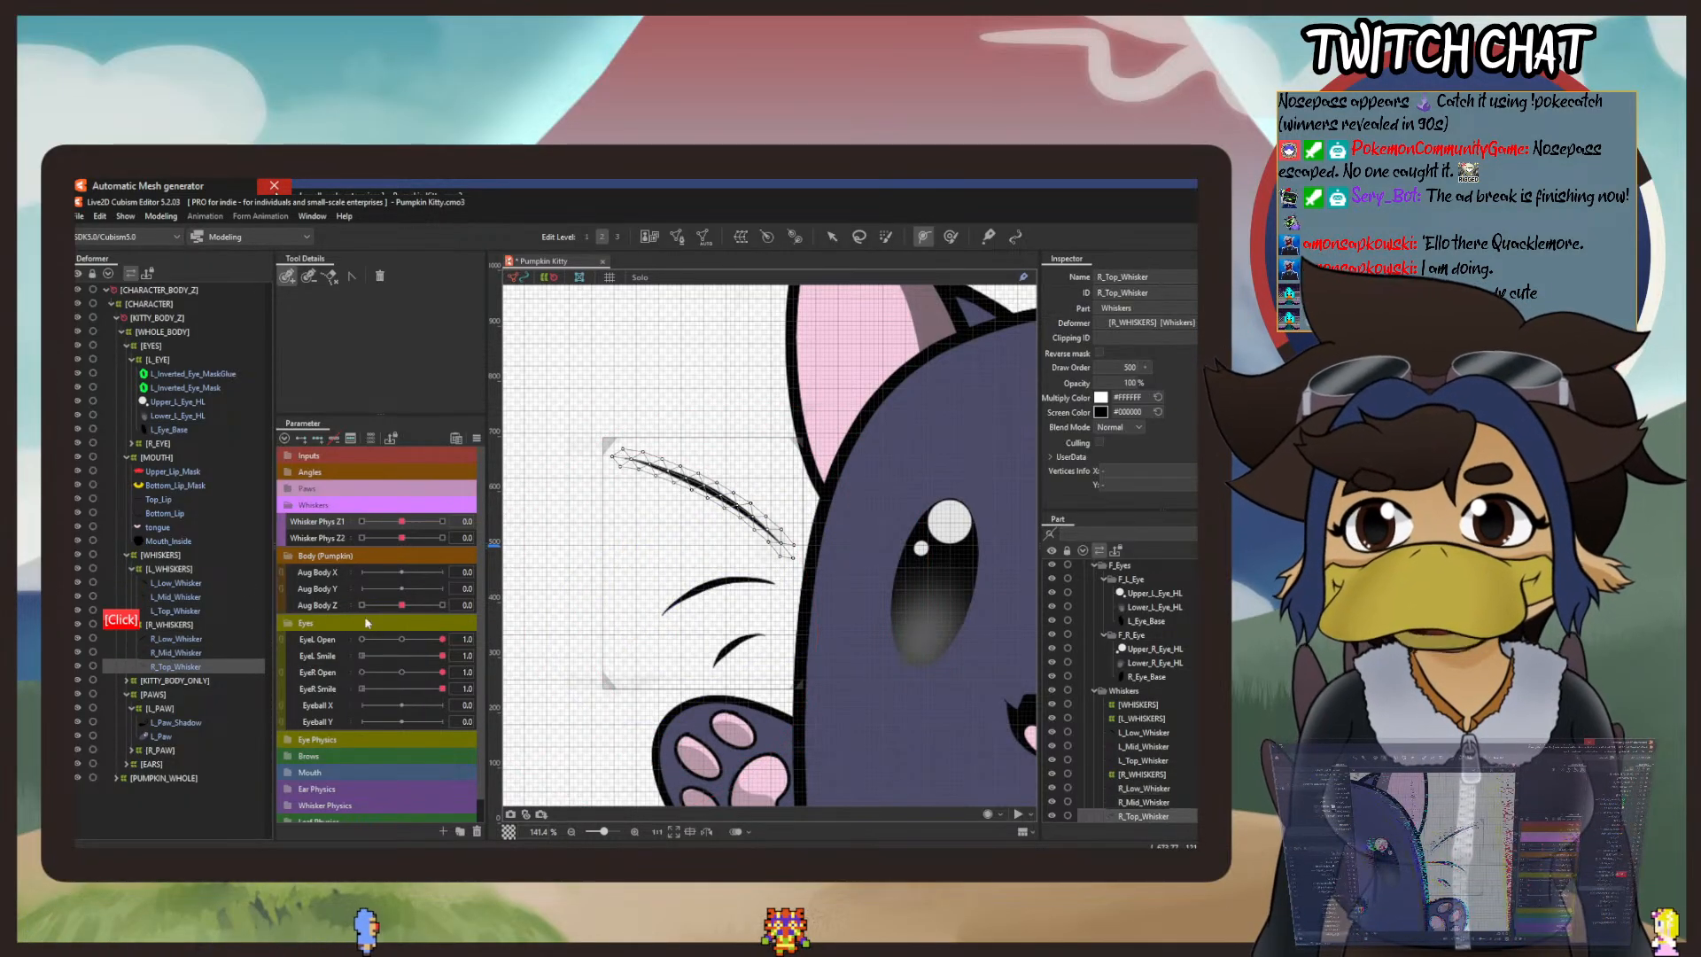
pyautogui.click(798, 561)
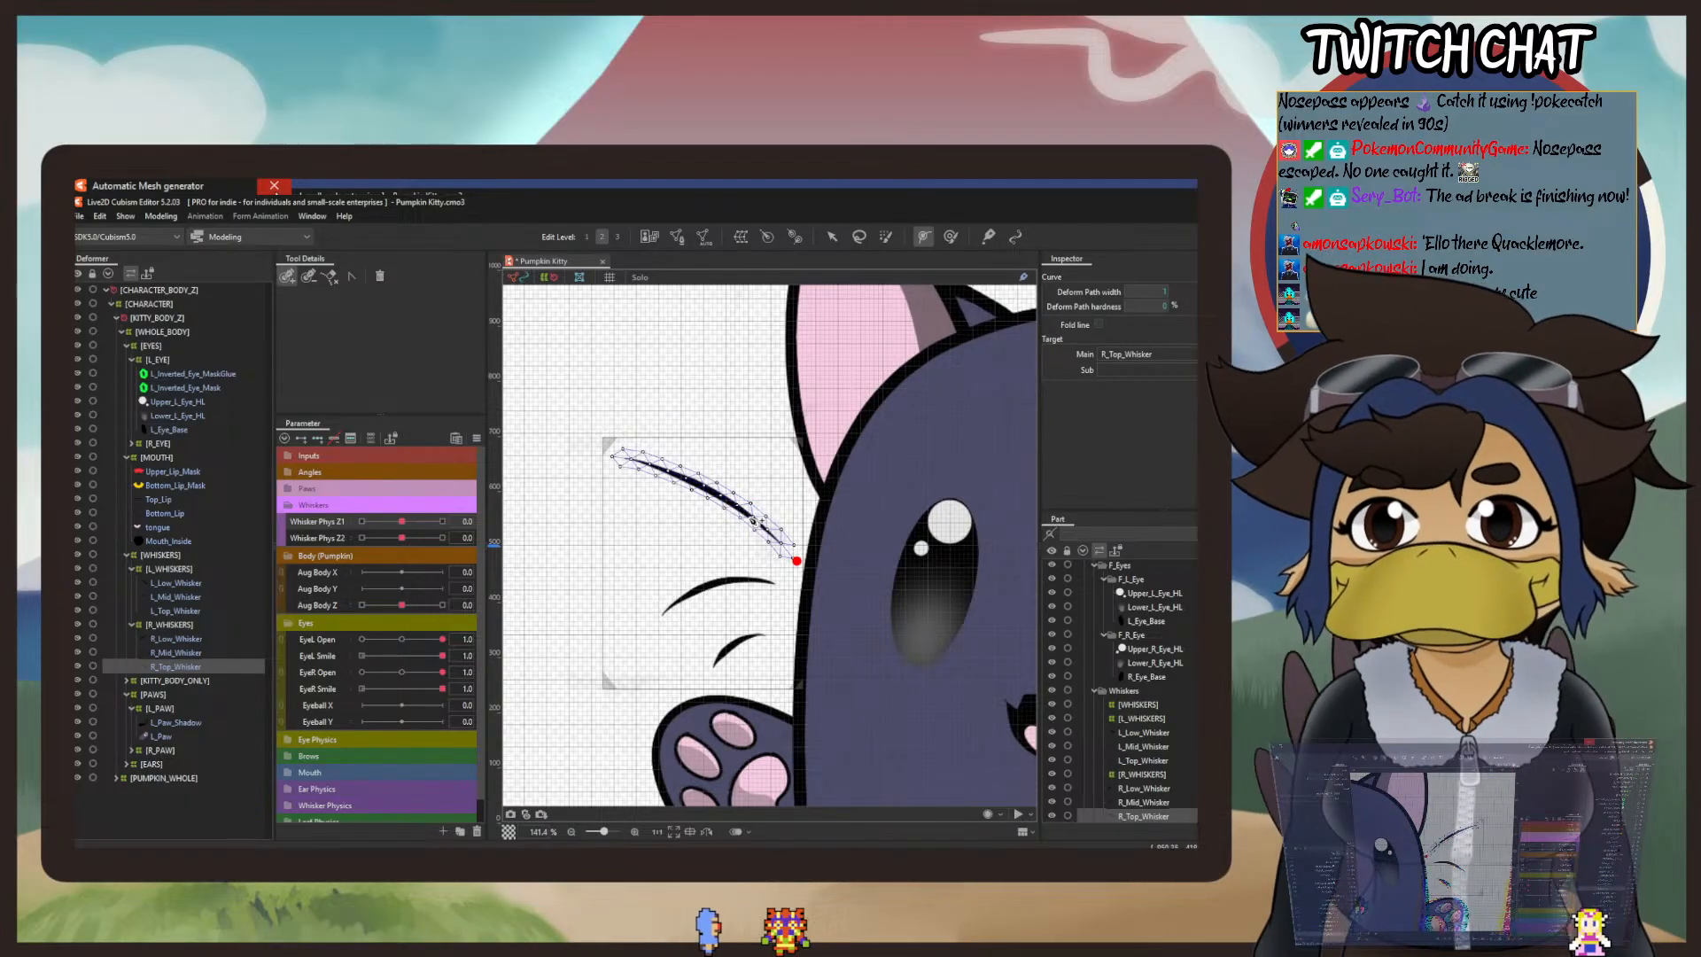
pyautogui.click(735, 506)
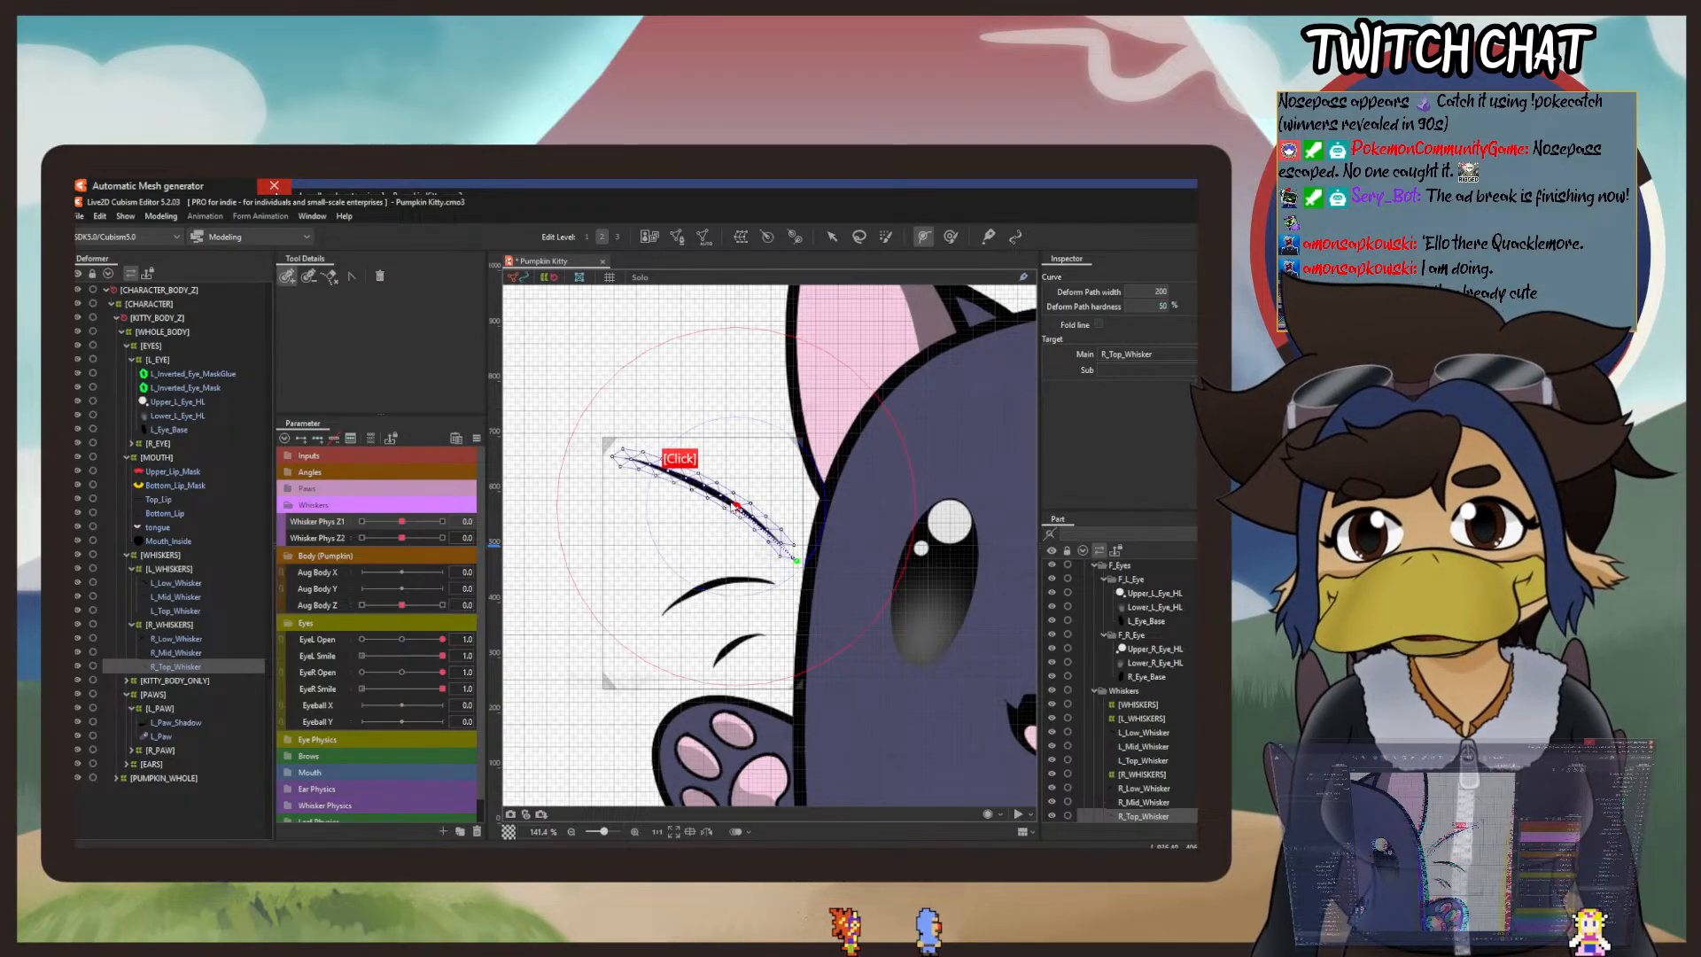
pyautogui.click(597, 456)
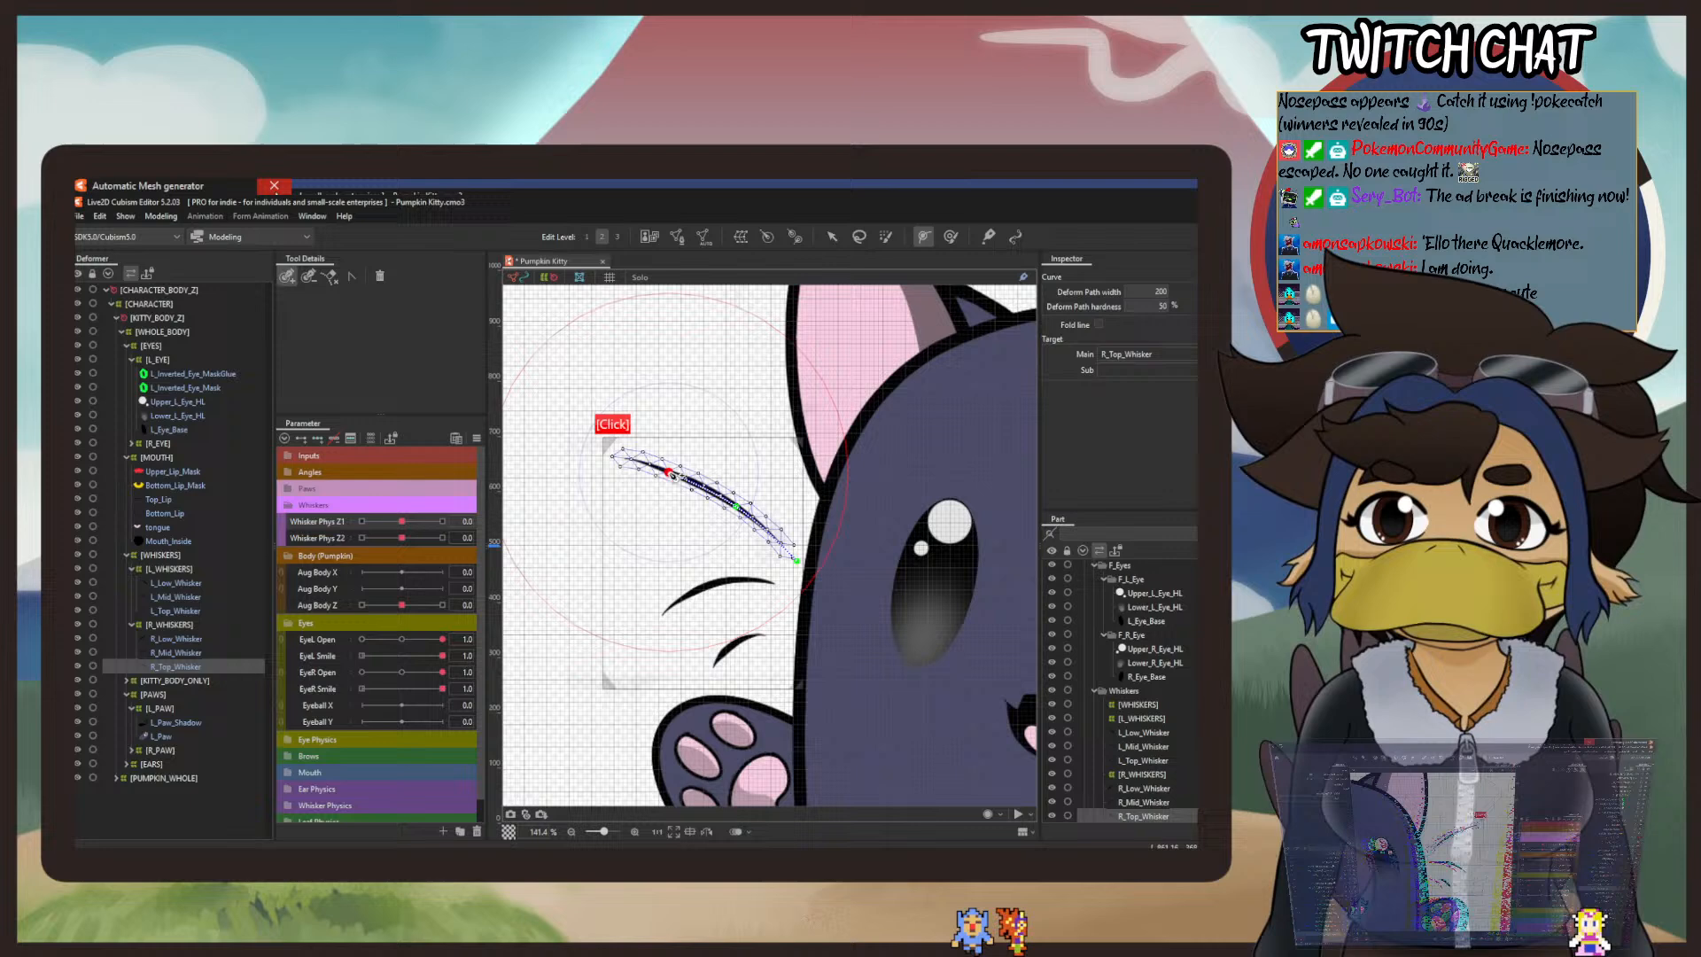
pyautogui.click(599, 456)
pyautogui.moveTo(598, 456); pyautogui.dragTo(603, 456)
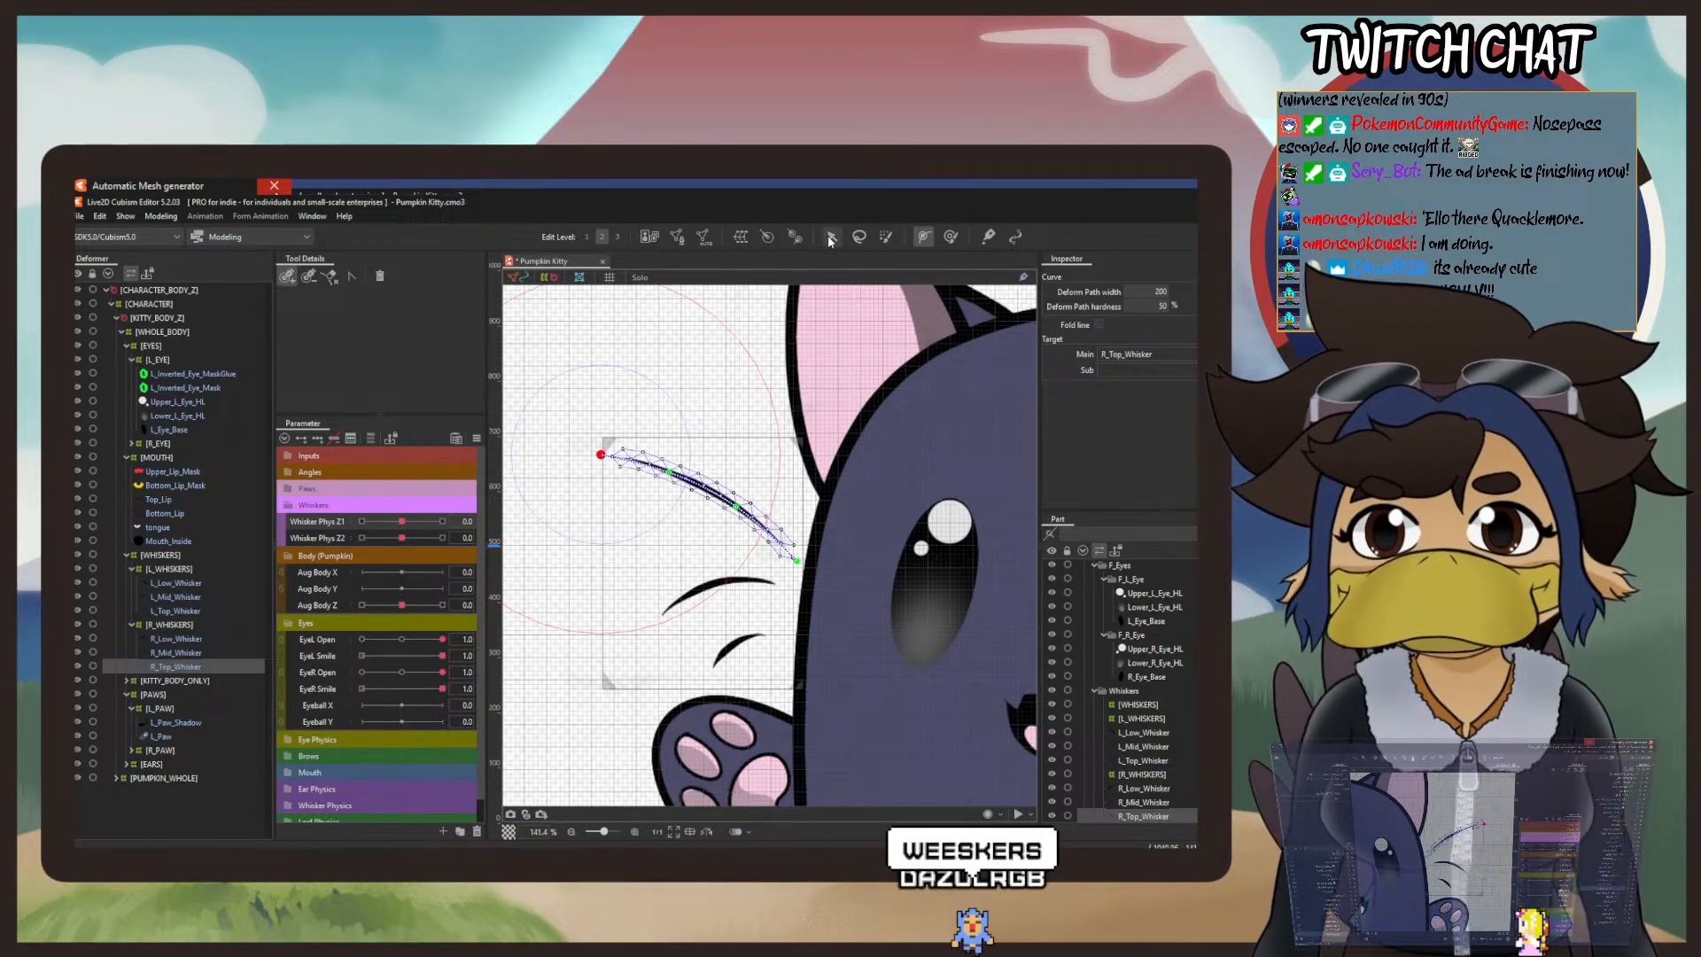
pyautogui.press('v')
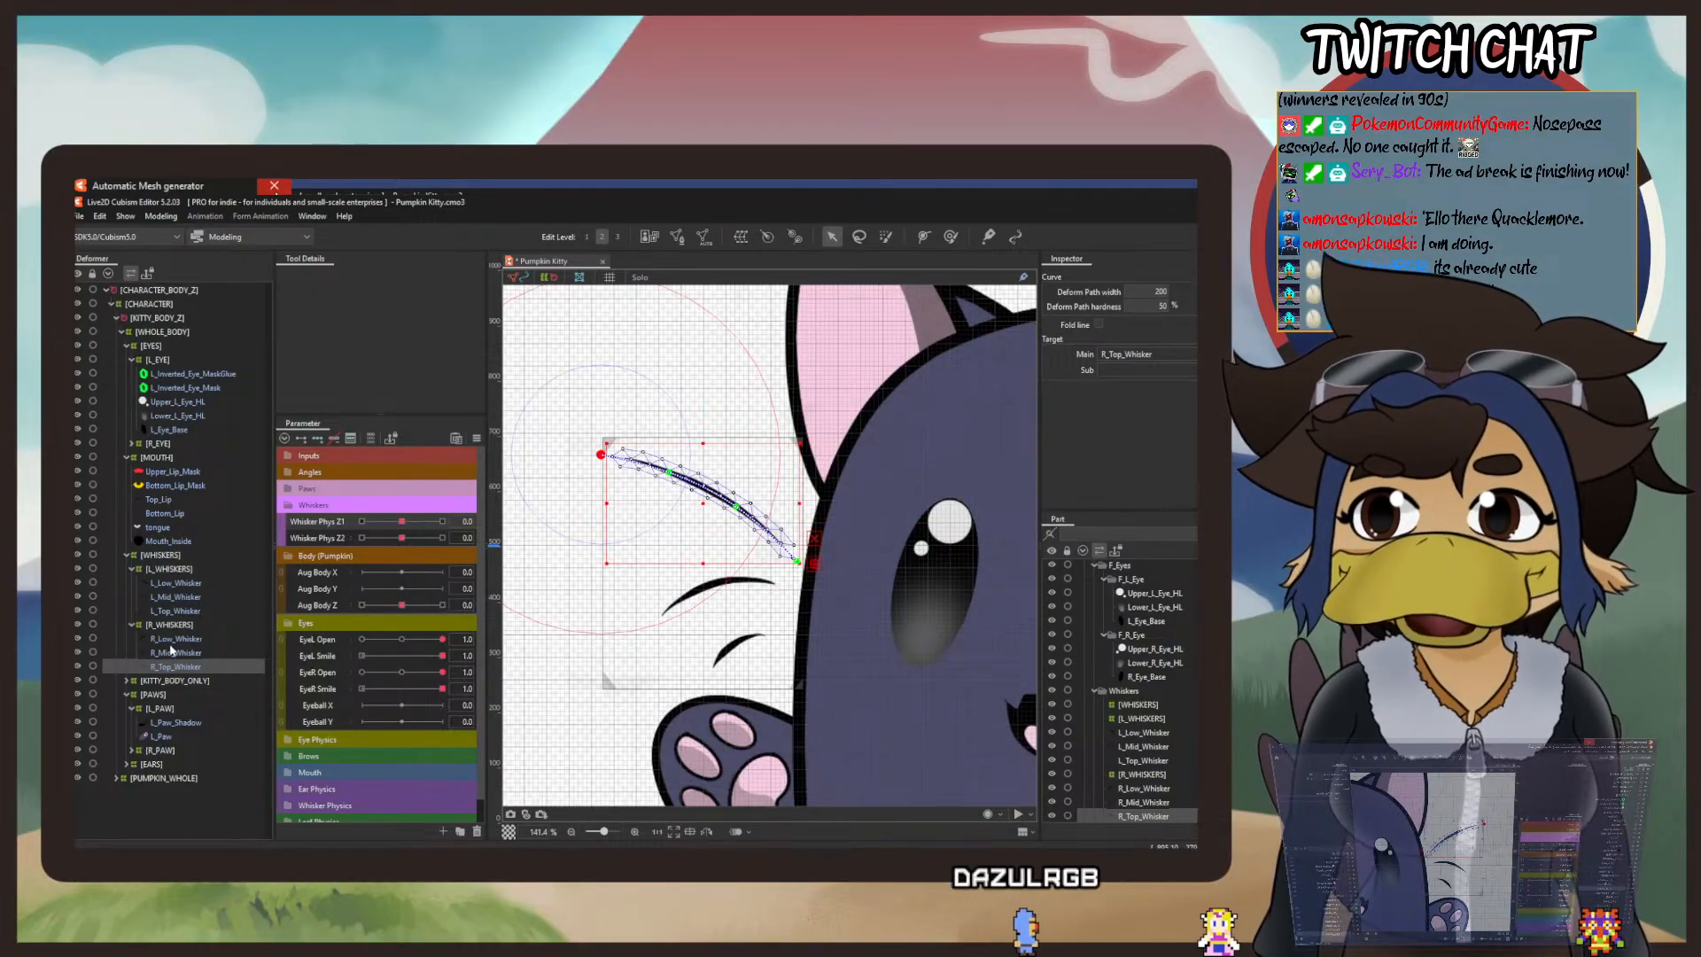
# Step: Add Aug Body Z blend-shape keys at -30, 0 and 30 to R_Top_Whisker and bend its outer end downward at -30
pyautogui.scroll(-5, 926, 510)
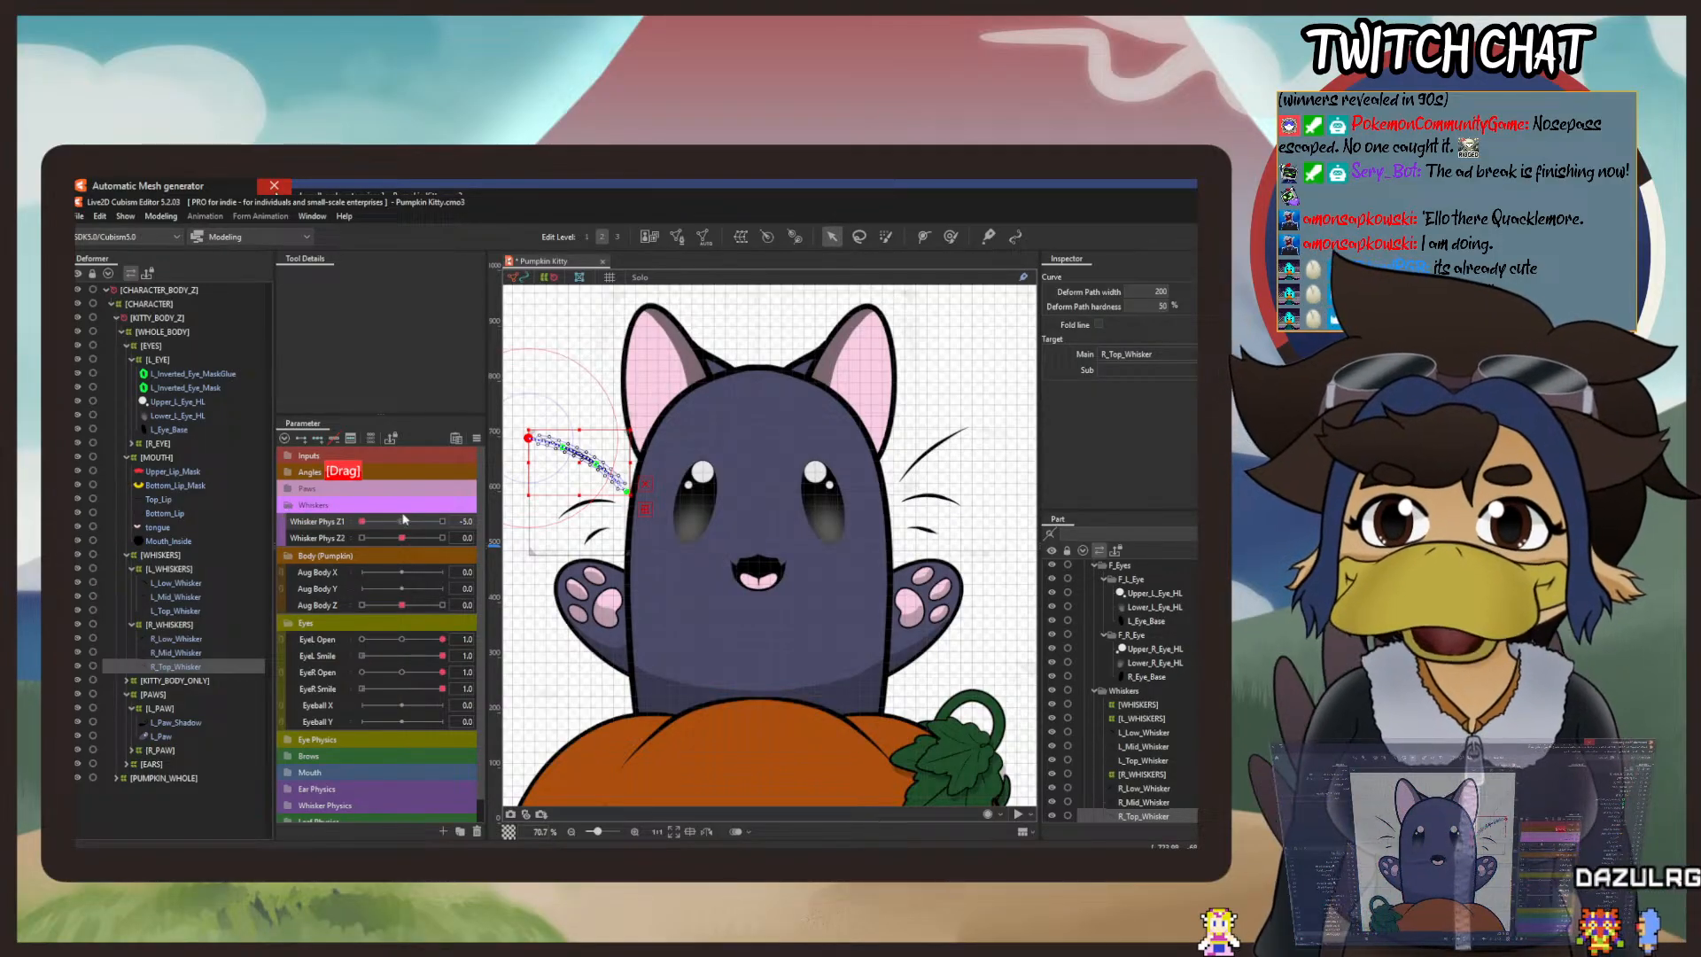
pyautogui.scroll(1, 540, 486)
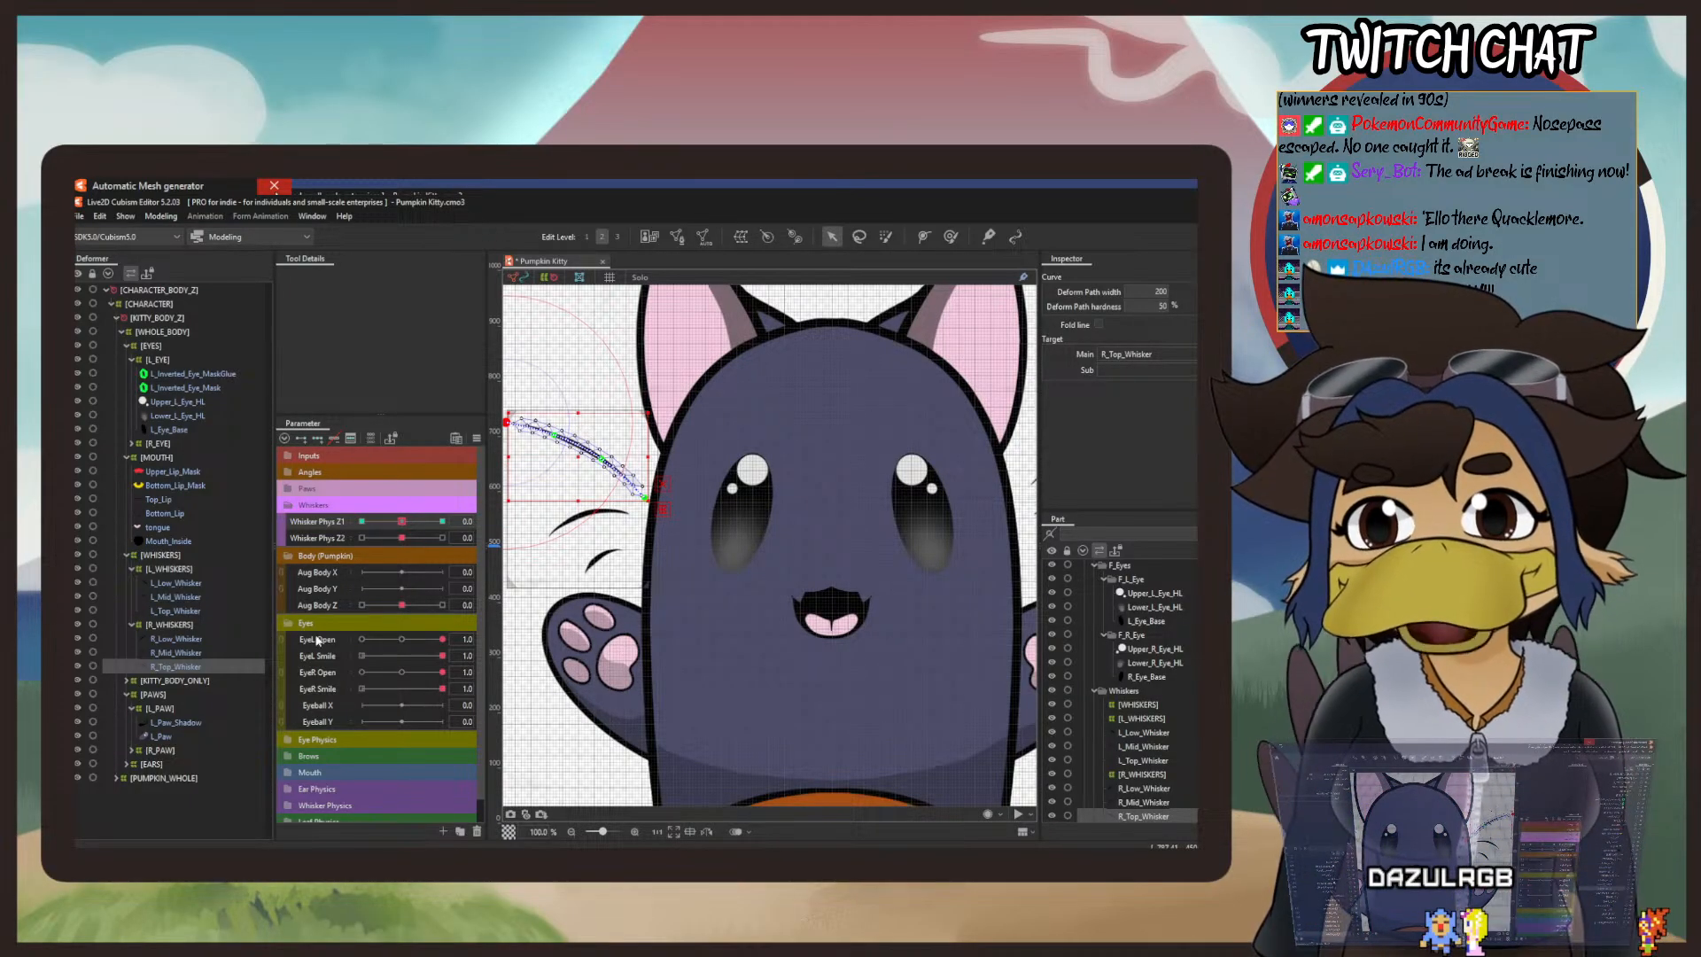
pyautogui.click(321, 540)
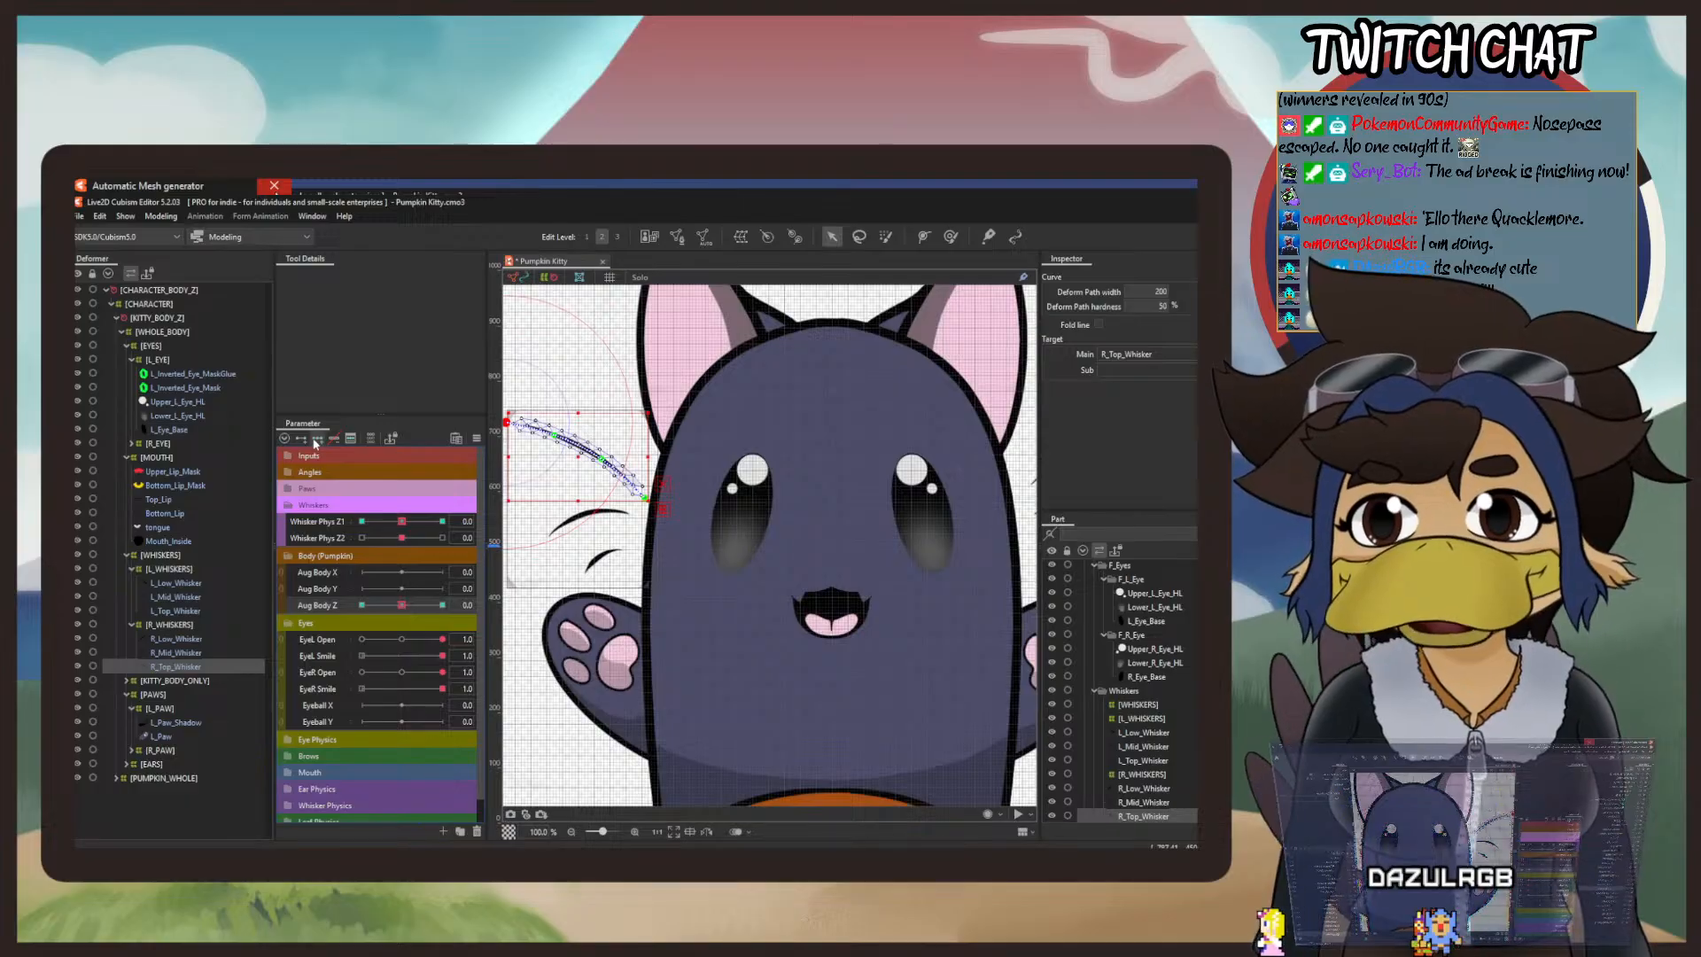
pyautogui.moveTo(402, 606); pyautogui.dragTo(361, 606)
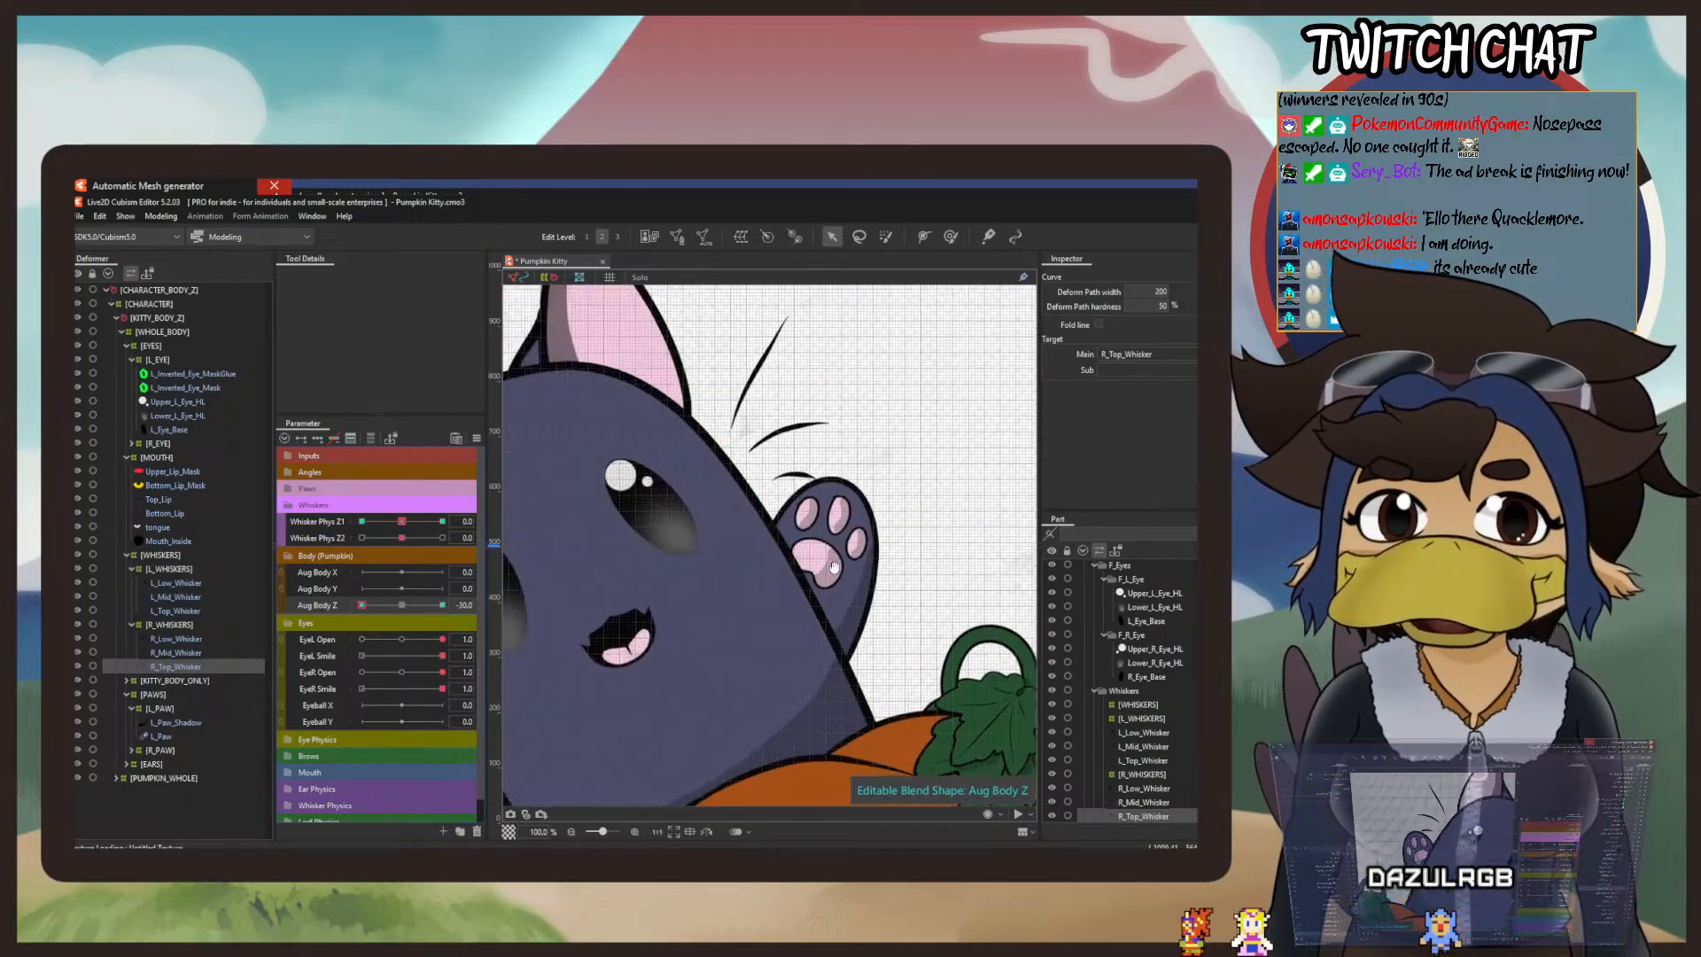
pyautogui.scroll(3, 651, 542)
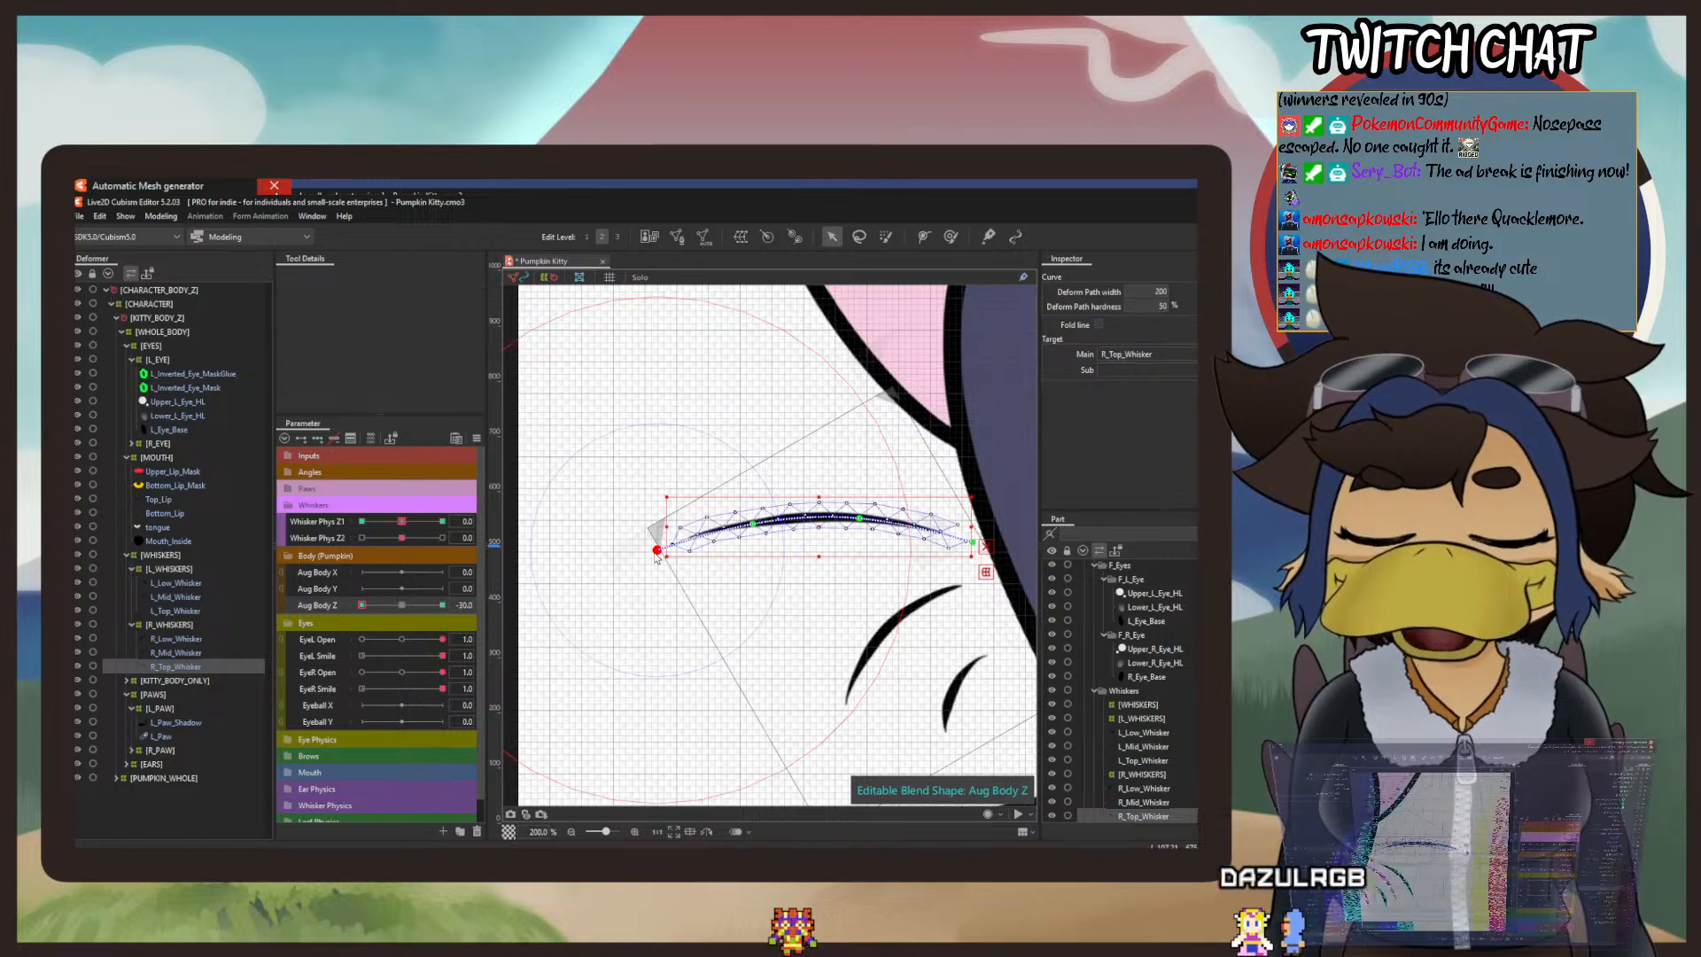
pyautogui.moveTo(657, 556); pyautogui.dragTo(667, 593)
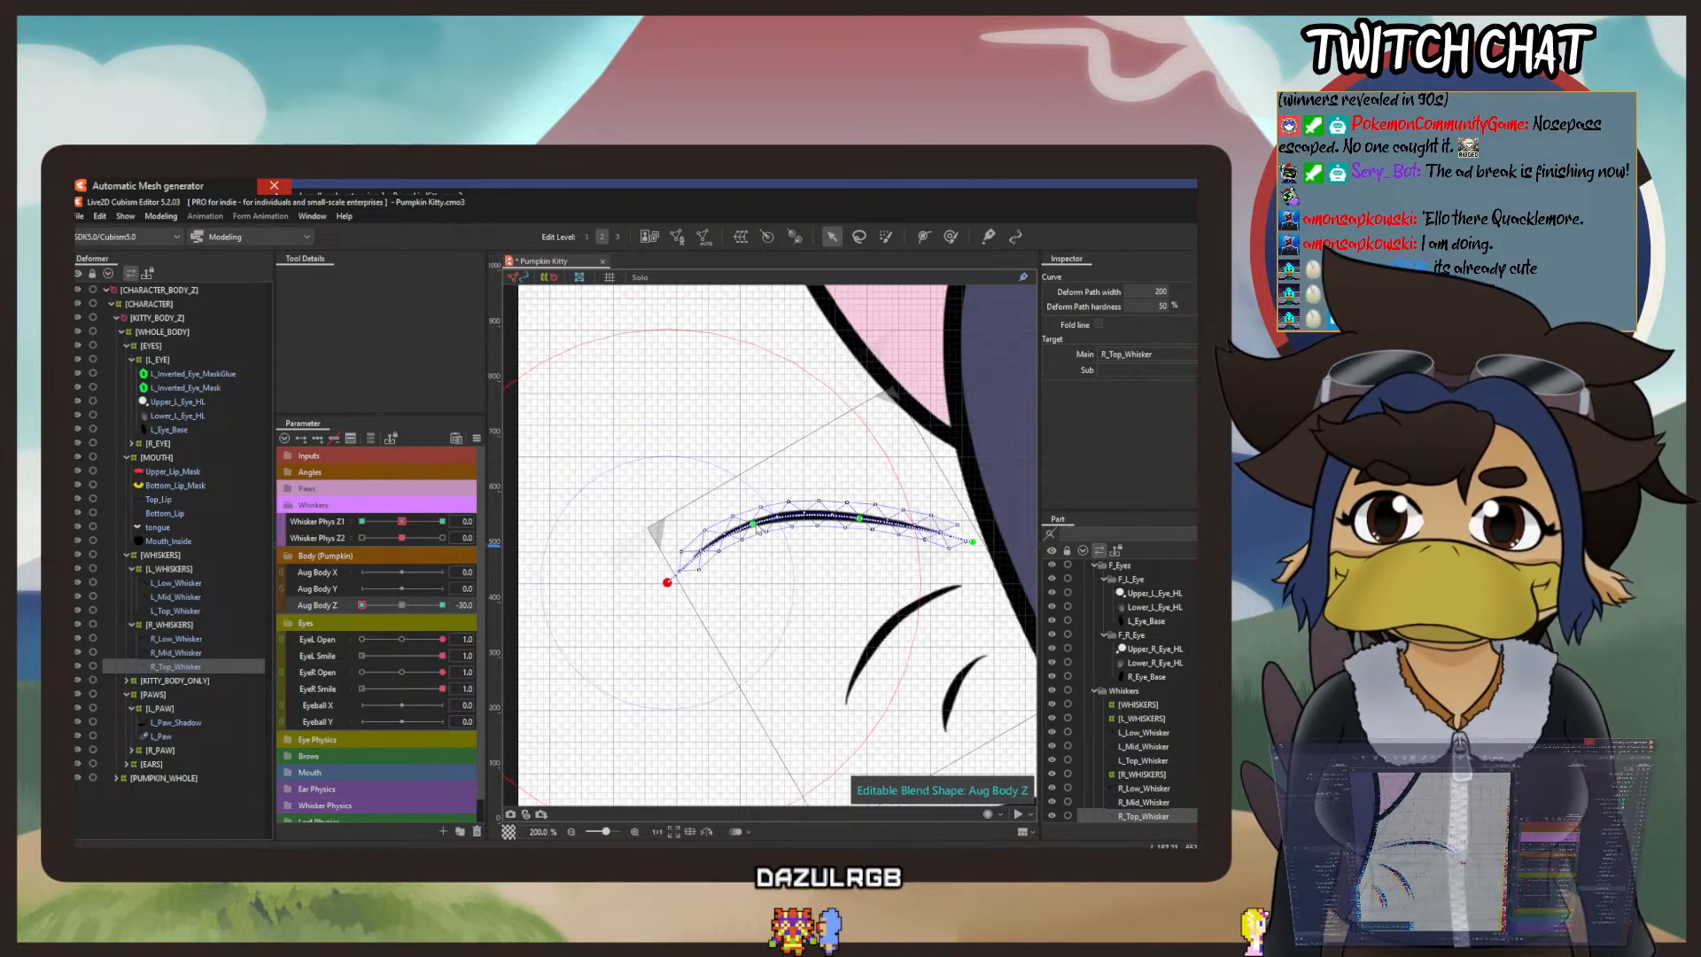
pyautogui.moveTo(755, 525); pyautogui.dragTo(754, 534)
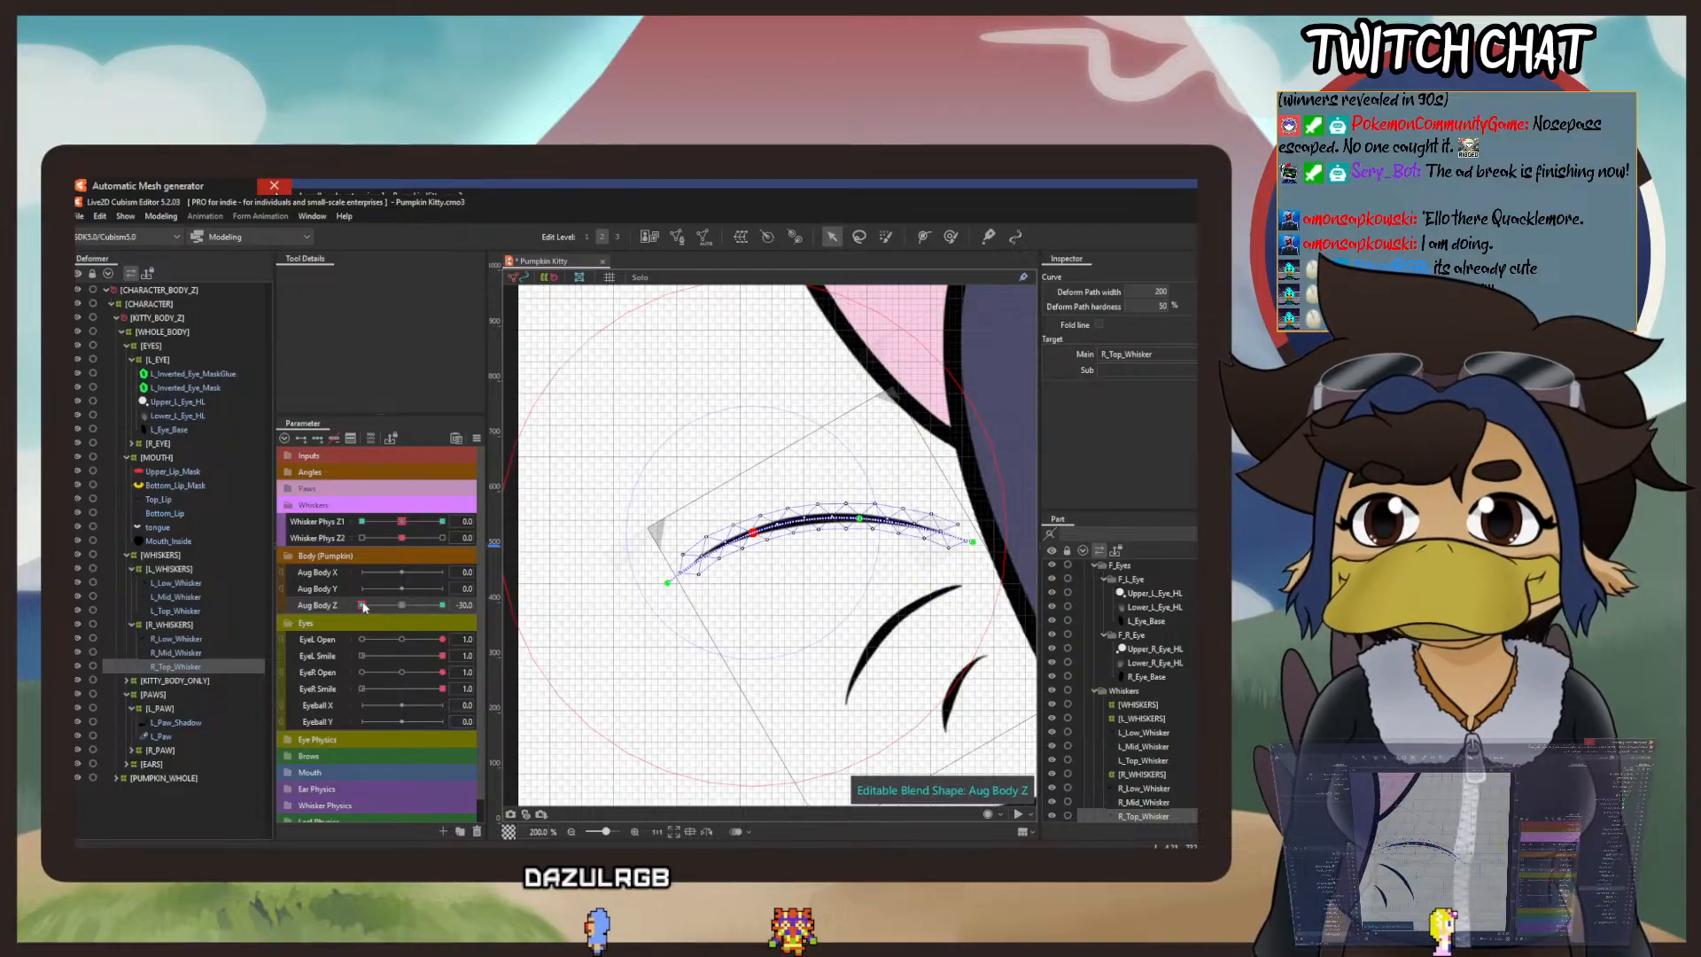
pyautogui.moveTo(363, 607); pyautogui.dragTo(374, 607)
pyautogui.scroll(-3, 721, 577)
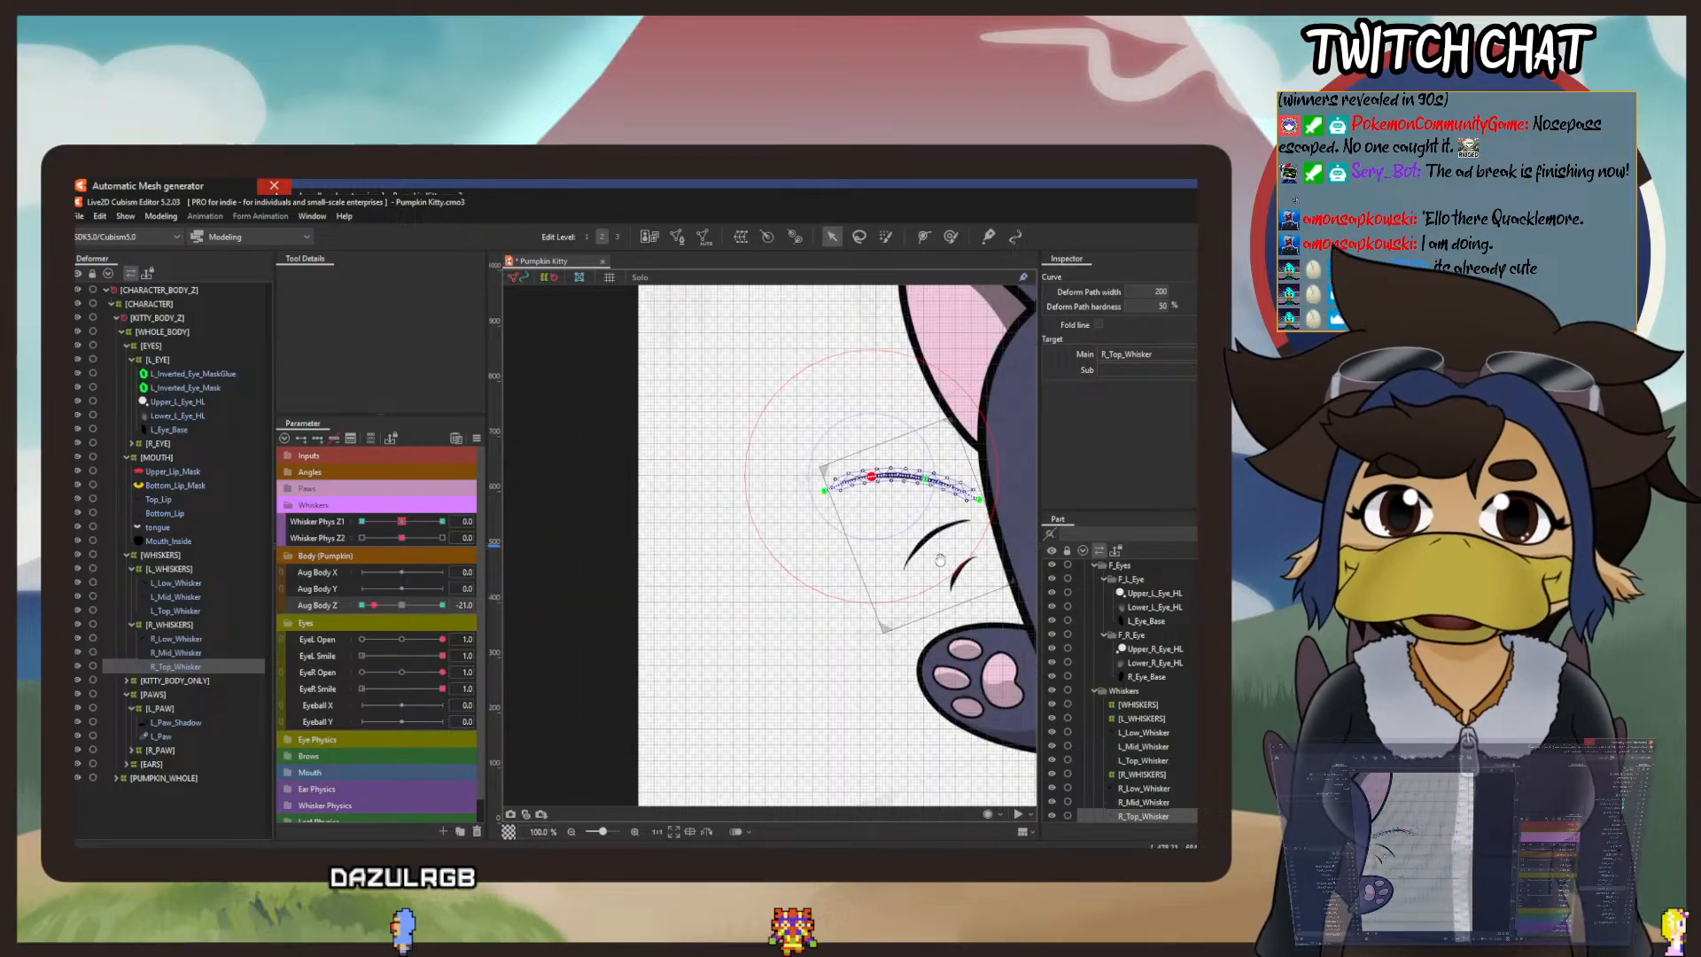
pyautogui.moveTo(940, 560); pyautogui.dragTo(898, 606)
pyautogui.click(363, 607)
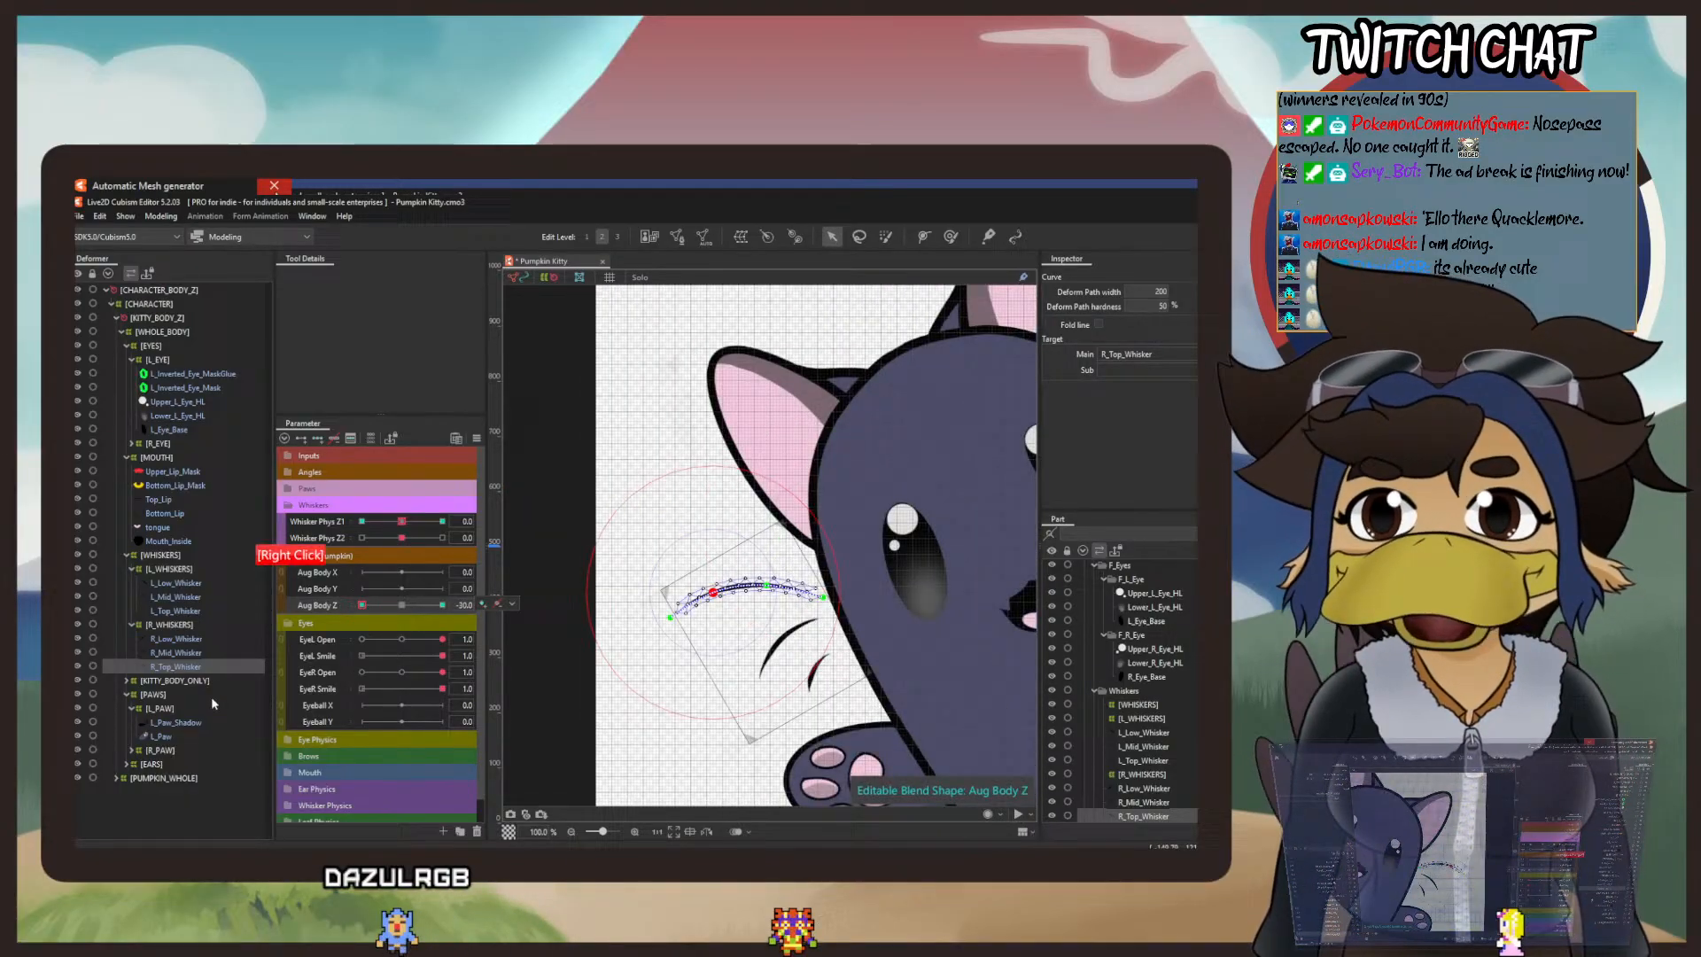
# Step: Add Aug Body Z blend-shape keys at -30, 0 and 30 to R_Mid_Whisker and bend its tip slightly down and inward at -30
pyautogui.click(176, 652)
pyautogui.scroll(3, 734, 677)
pyautogui.moveTo(735, 677); pyautogui.dragTo(666, 555)
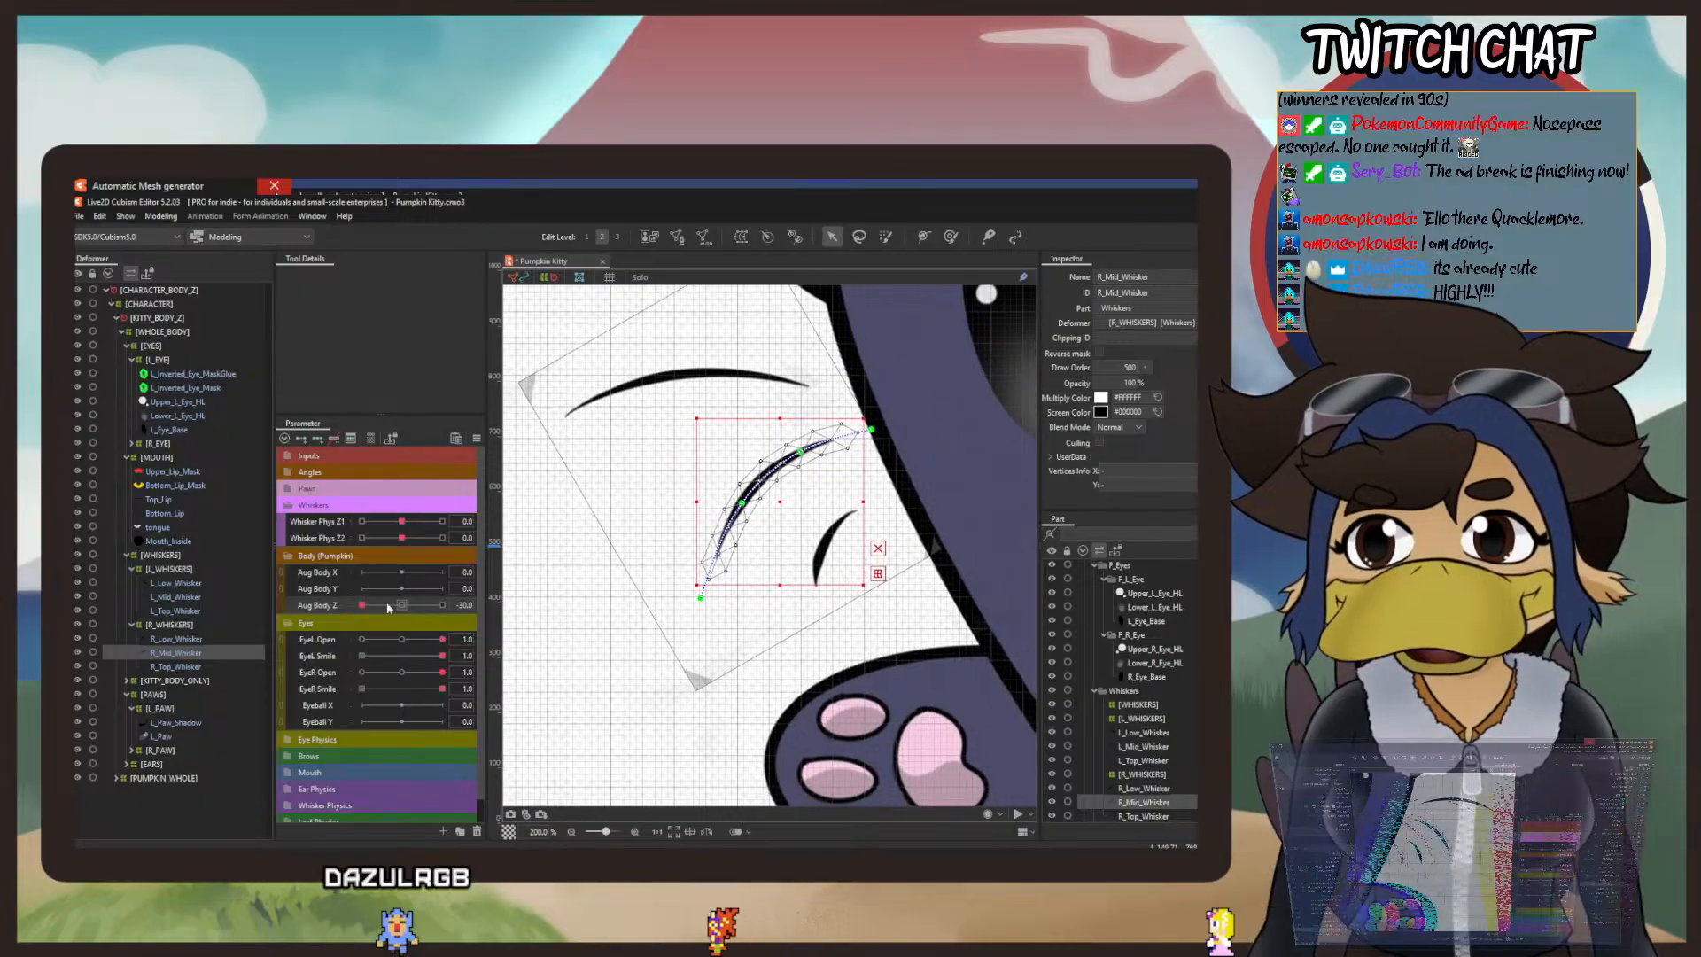
pyautogui.click(317, 438)
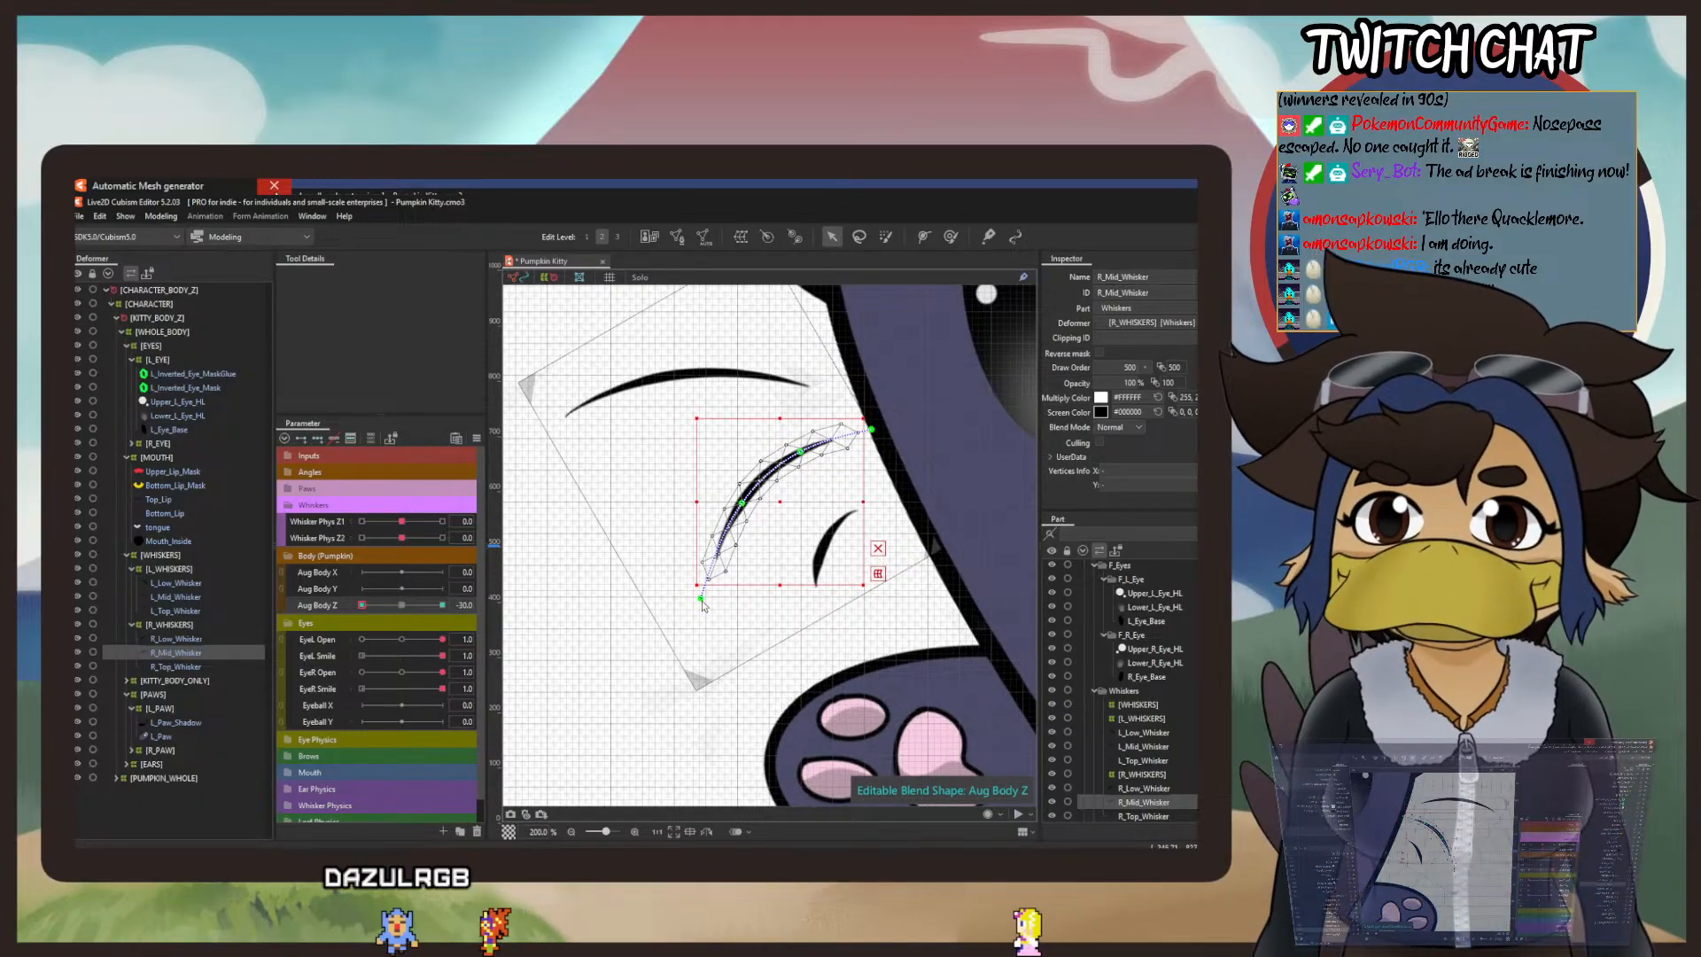
pyautogui.moveTo(700, 599); pyautogui.dragTo(714, 611)
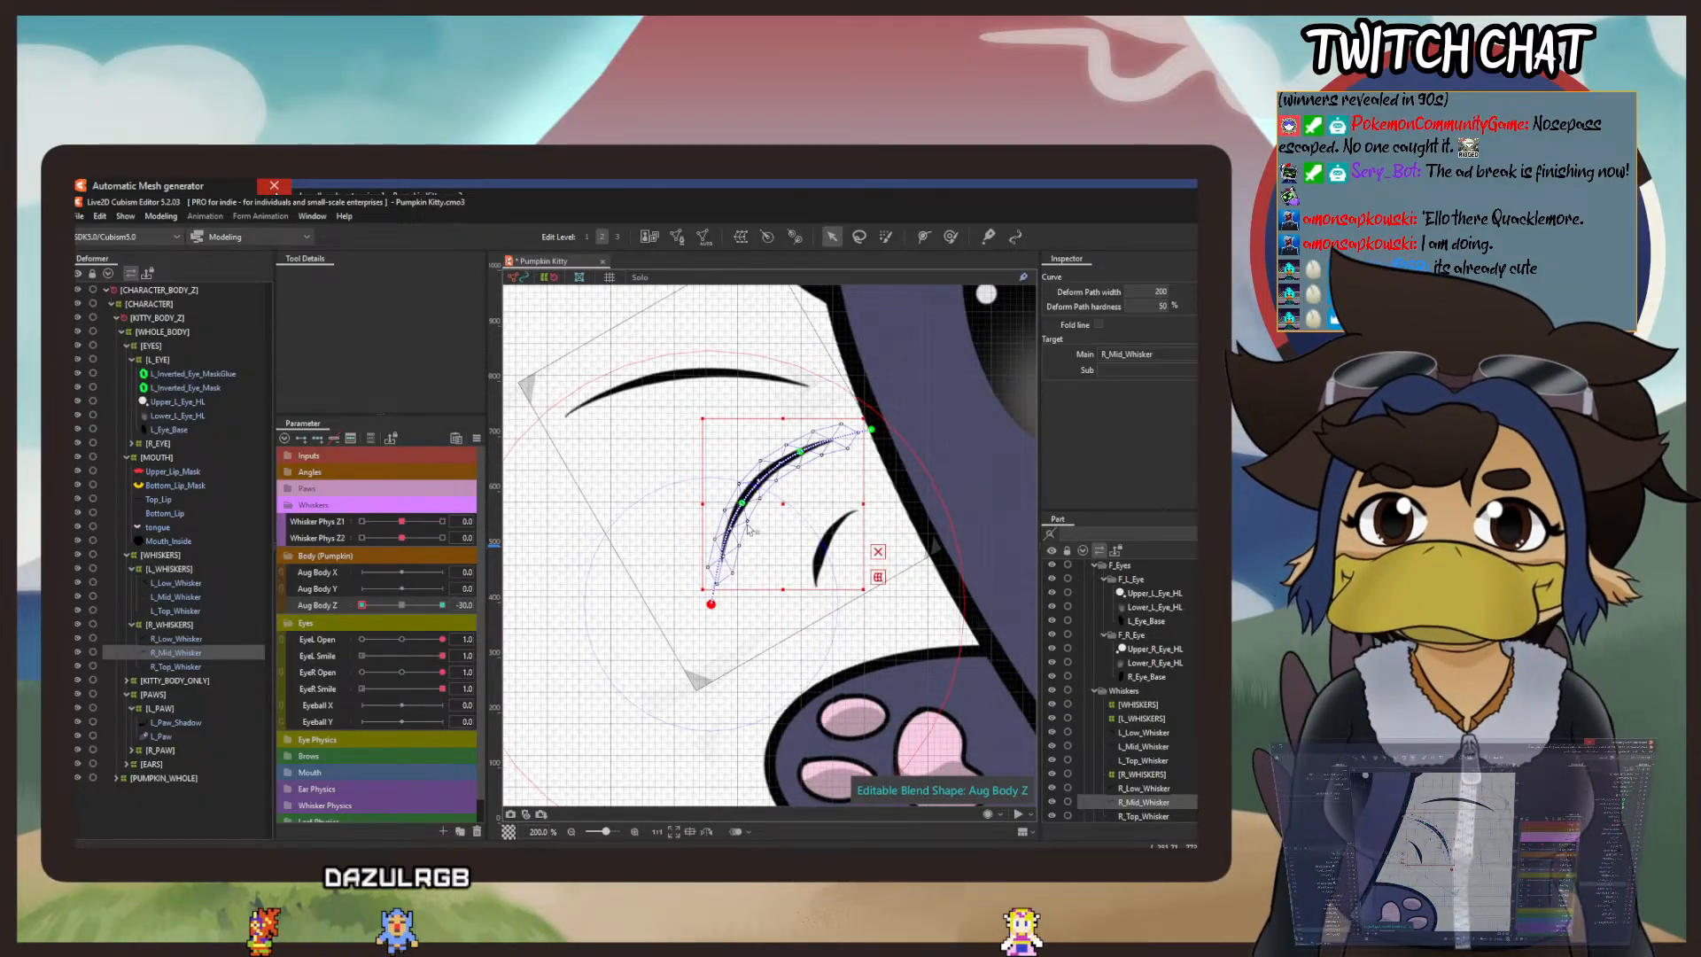
pyautogui.moveTo(743, 504); pyautogui.dragTo(748, 508)
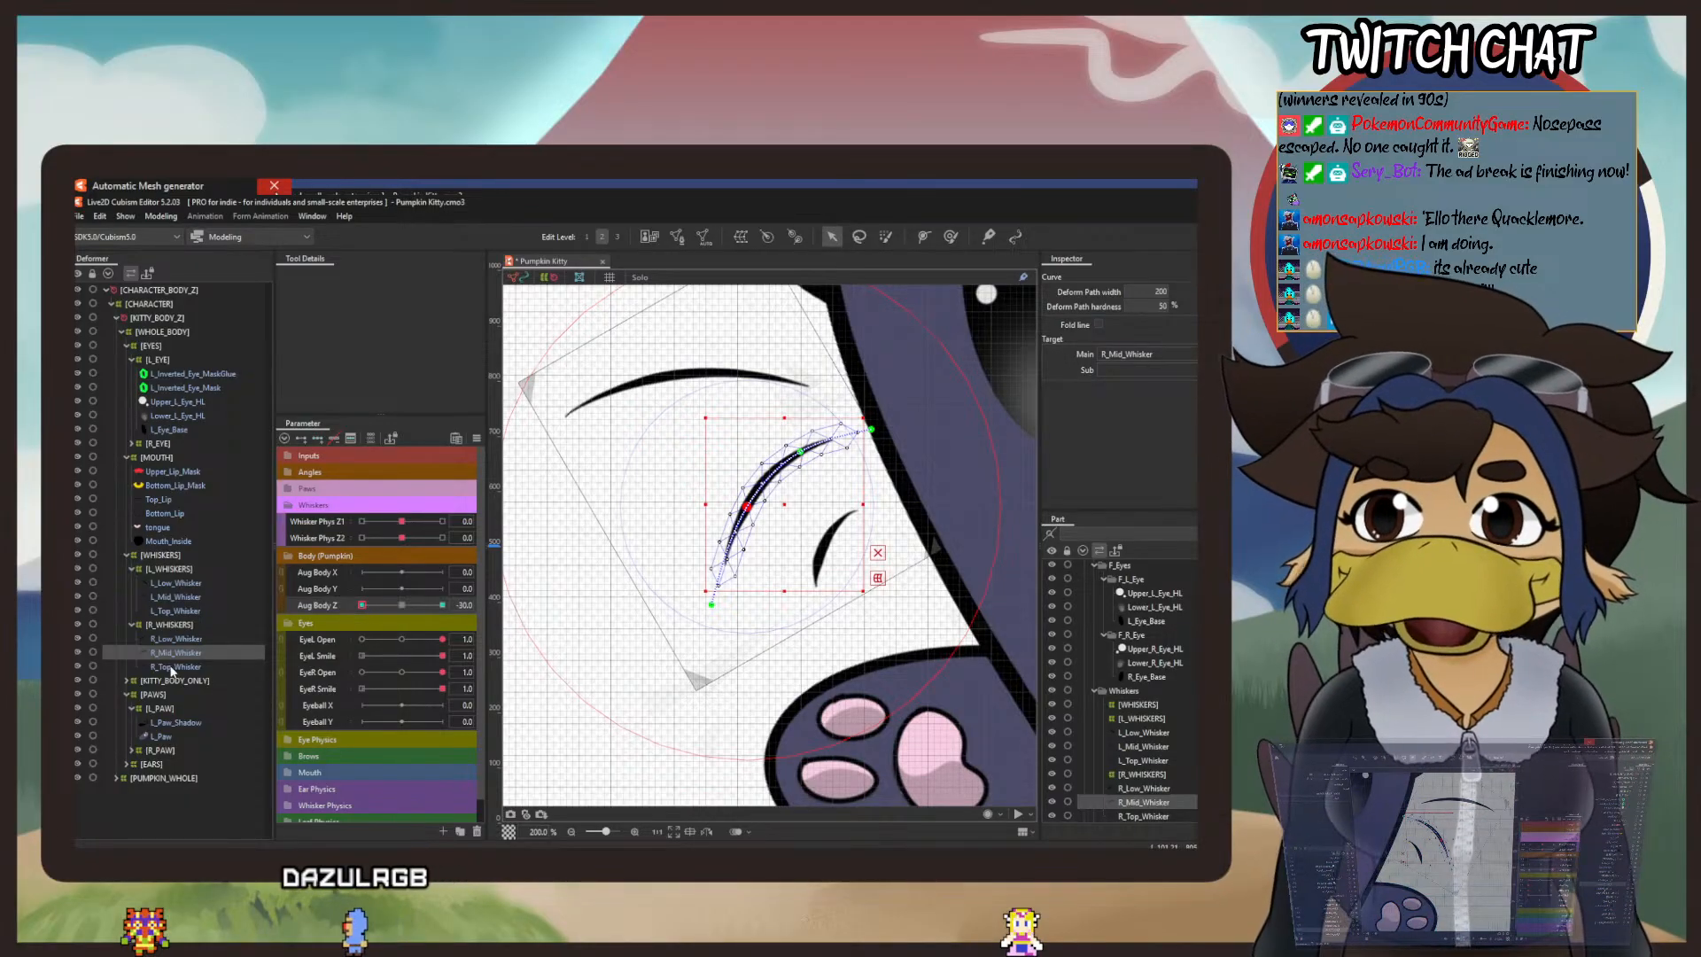
# Step: Try to bend the outer end of R_Low_Whisker inward toward the body at Aug Body Z -30 without adding keys
pyautogui.click(176, 638)
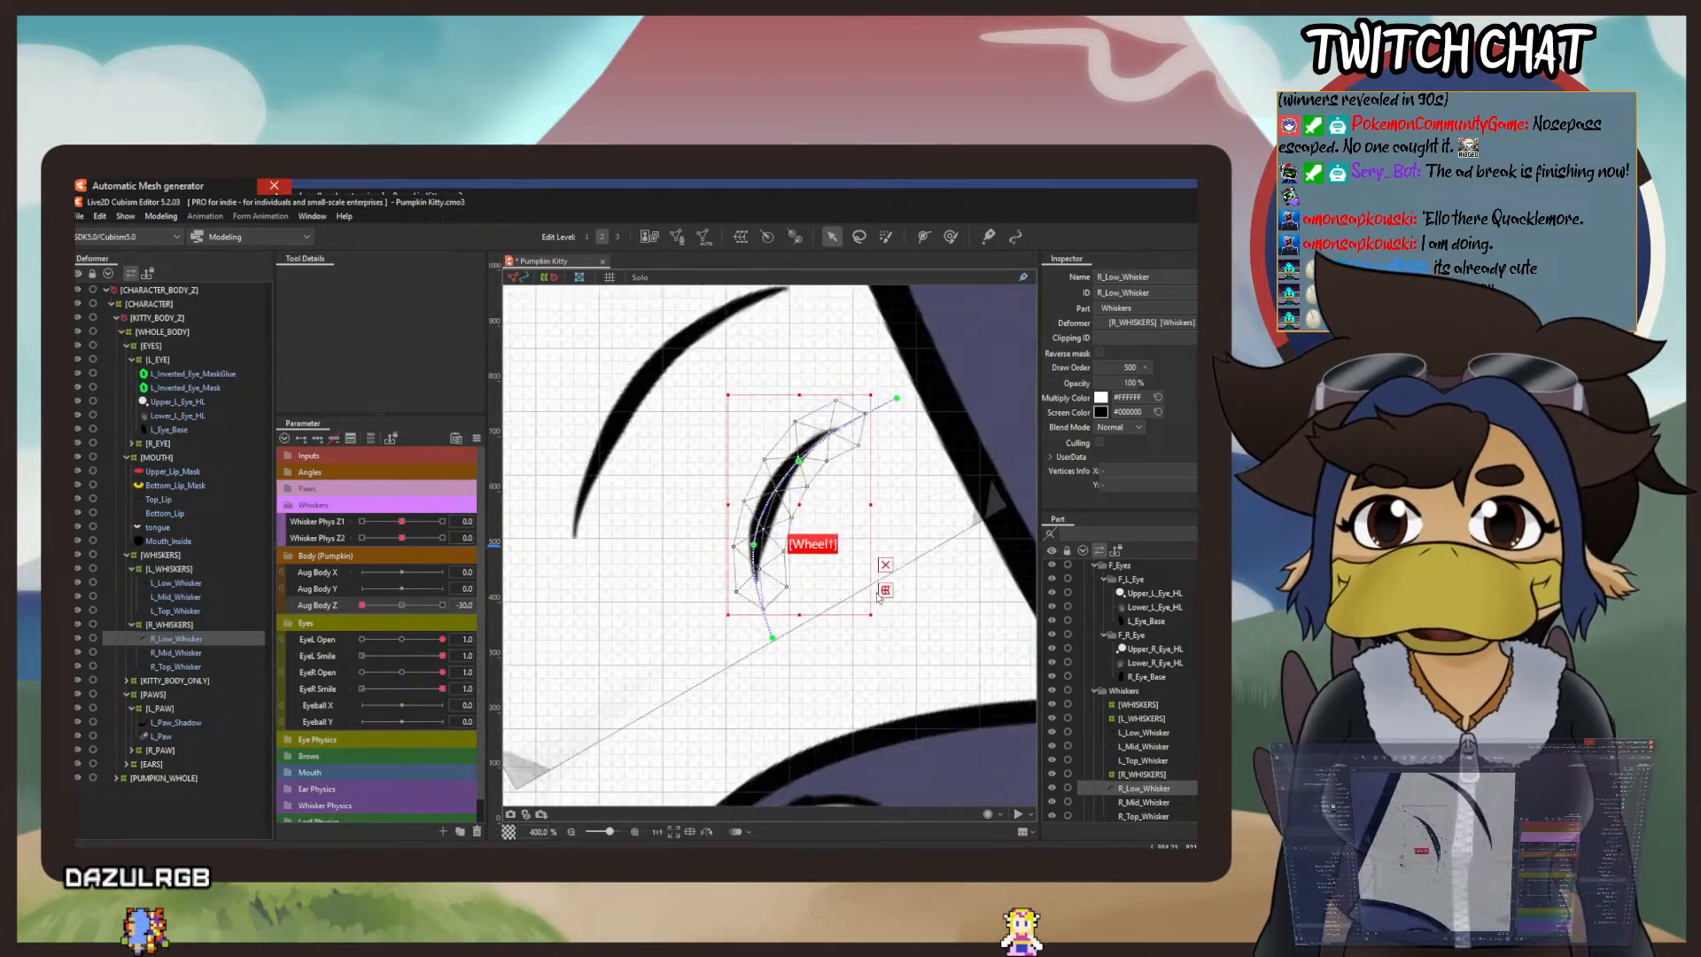
pyautogui.scroll(3, 859, 569)
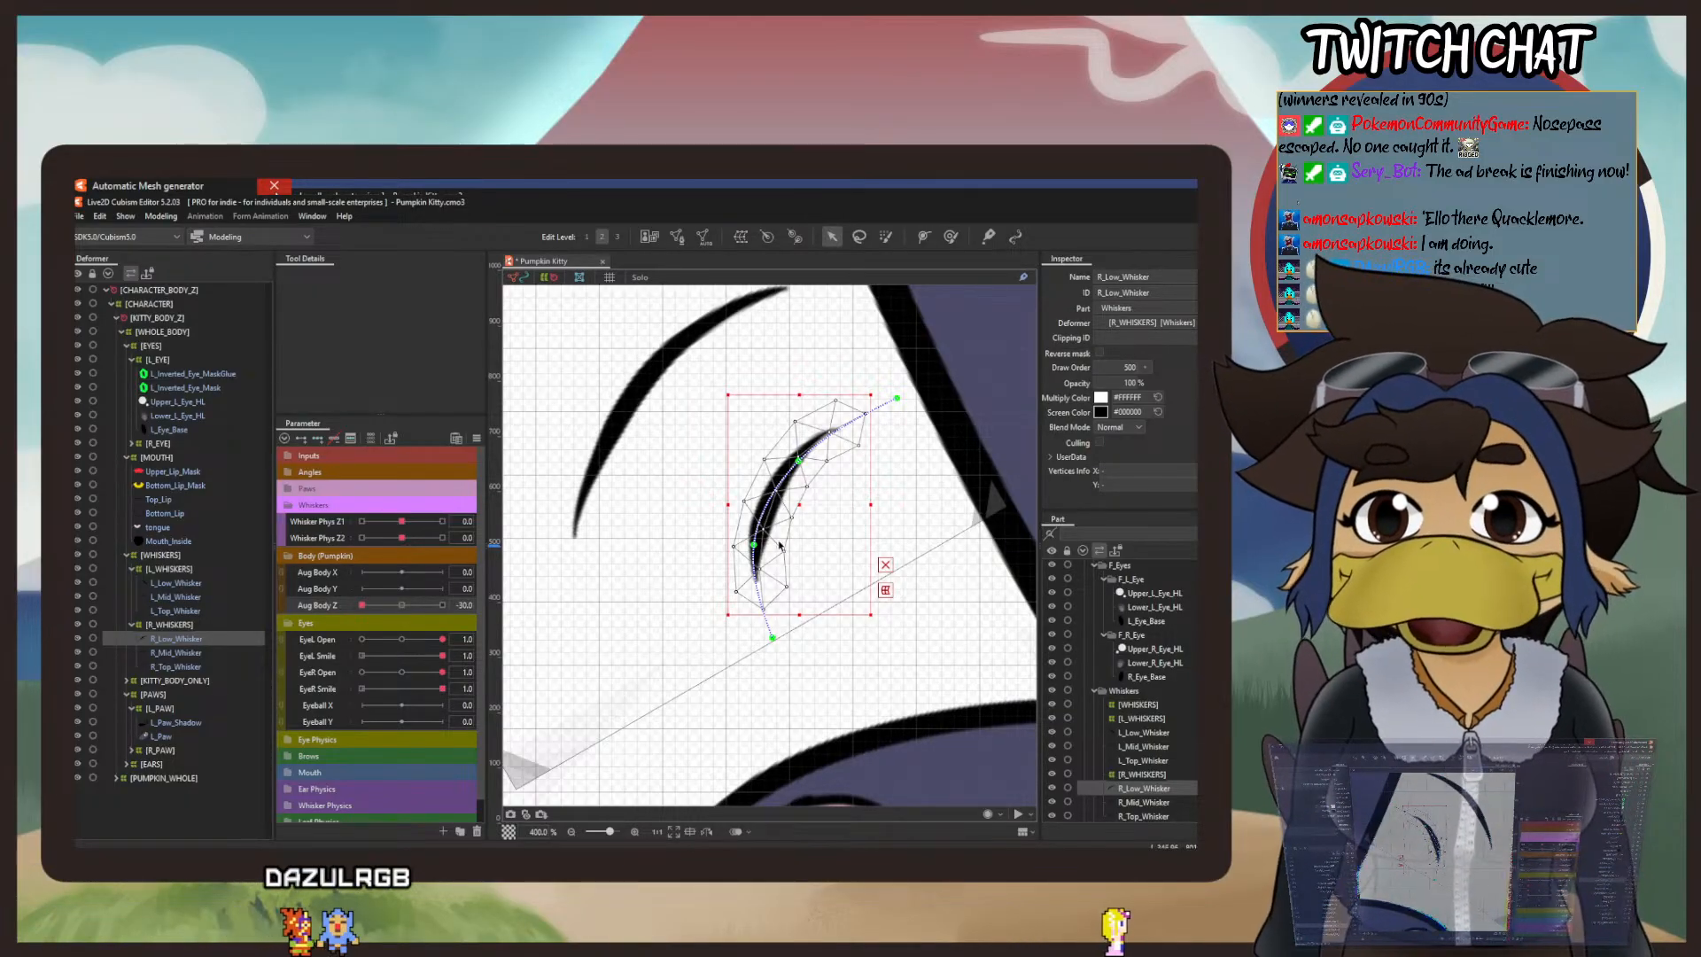
pyautogui.moveTo(754, 546); pyautogui.dragTo(767, 548)
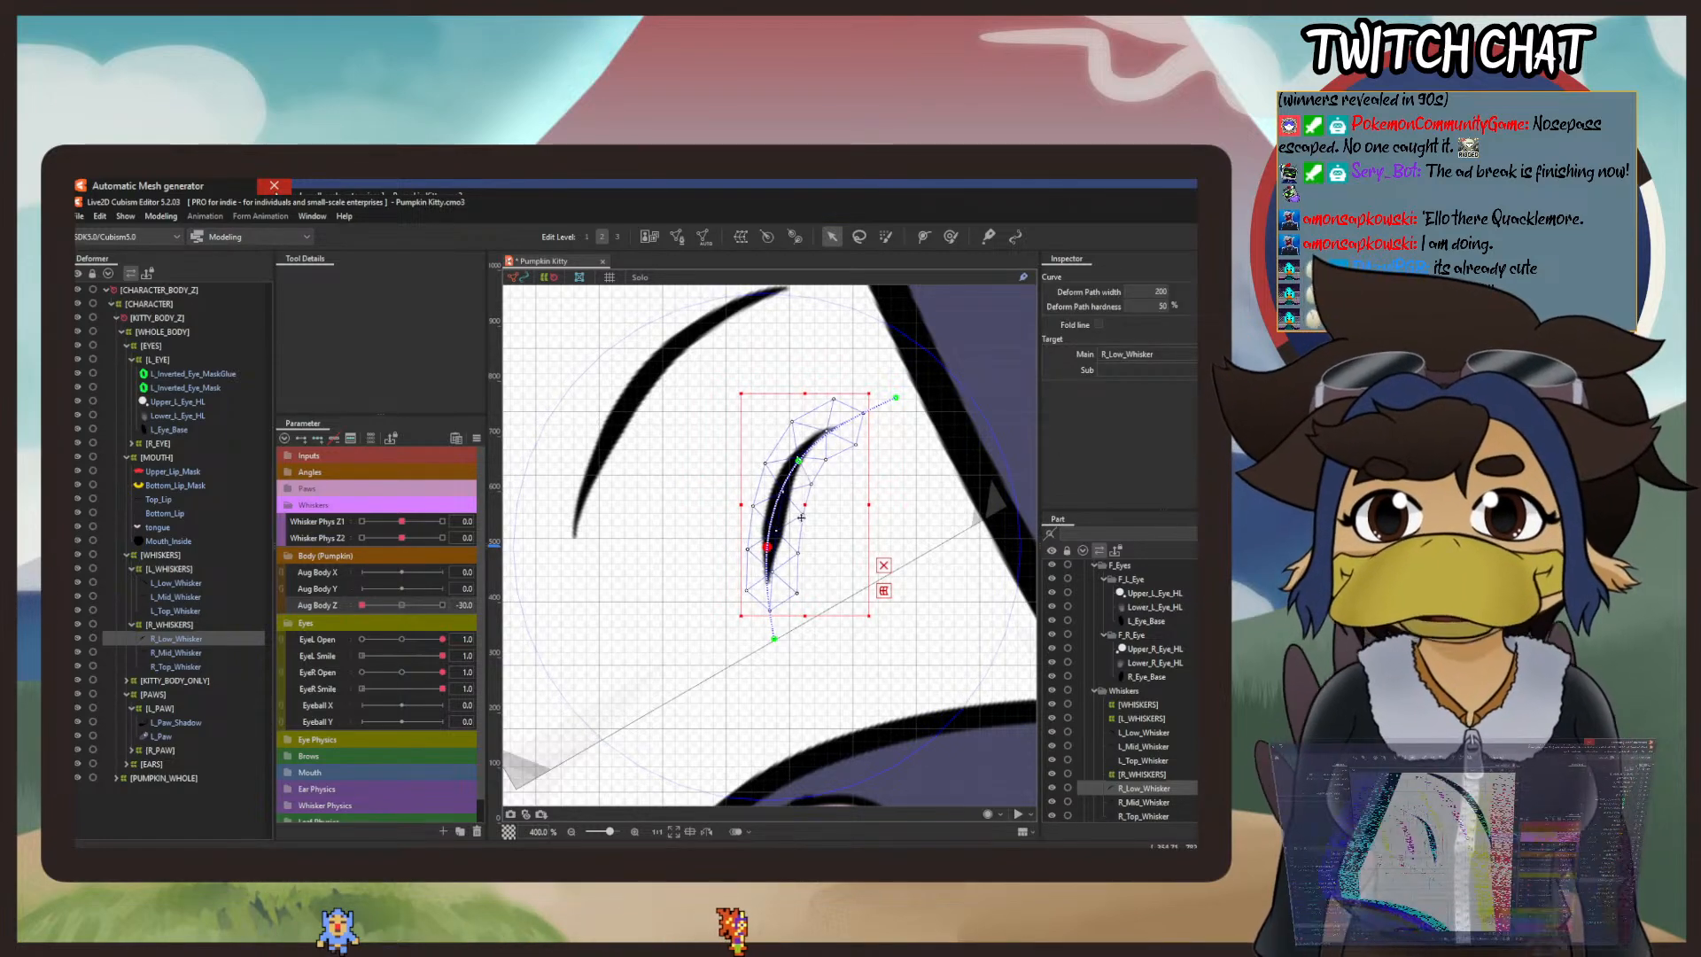
pyautogui.scroll(-10, 824, 575)
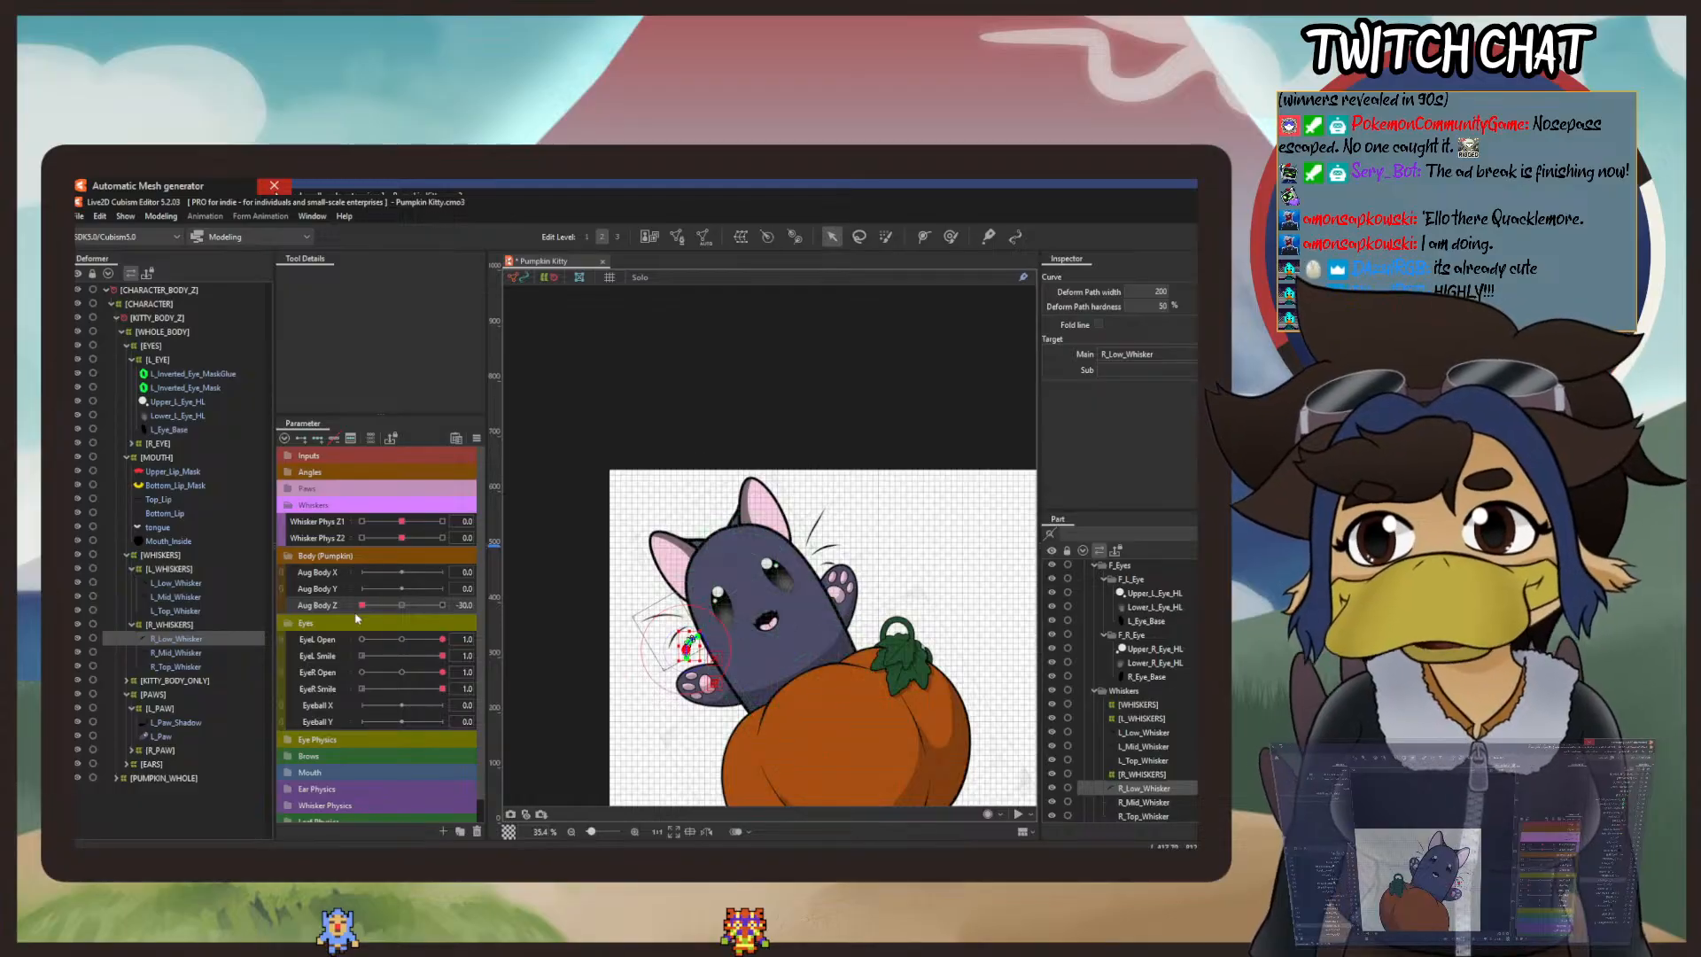
# Step: Set Aug Body Z to 30 and try to bend the outer end of R_Low_Whisker slightly upward
pyautogui.moveTo(387, 618); pyautogui.dragTo(643, 636)
pyautogui.scroll(6, 904, 558)
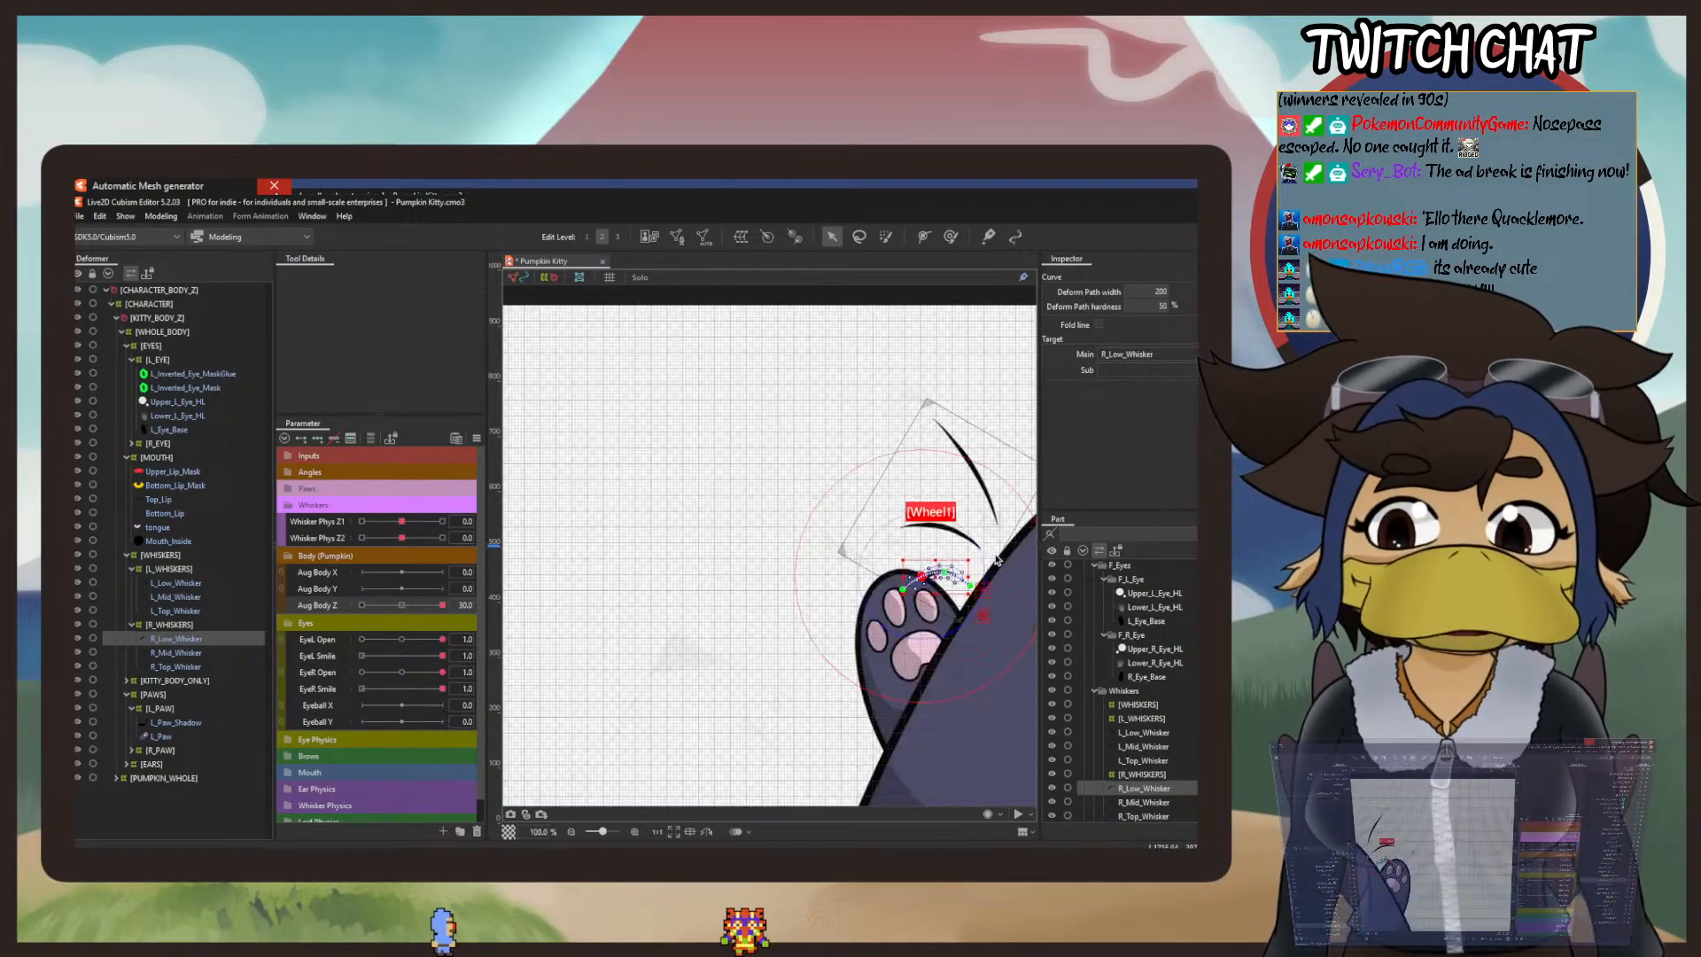
pyautogui.scroll(2, 906, 627)
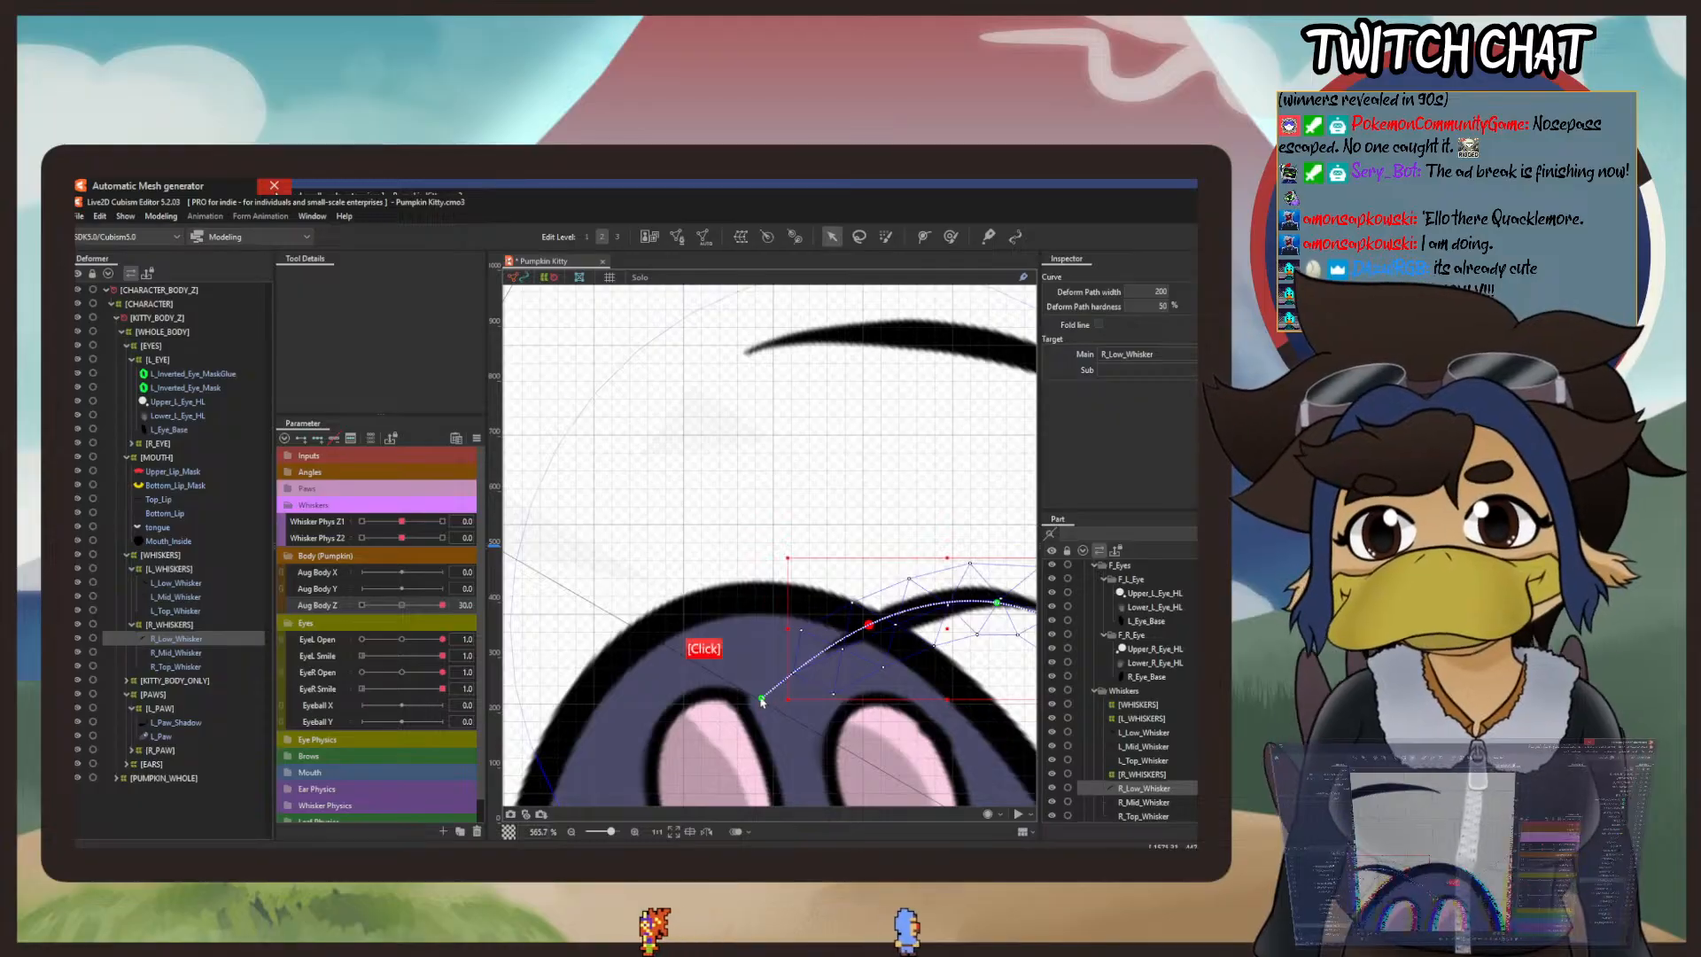
pyautogui.moveTo(763, 699); pyautogui.dragTo(754, 665)
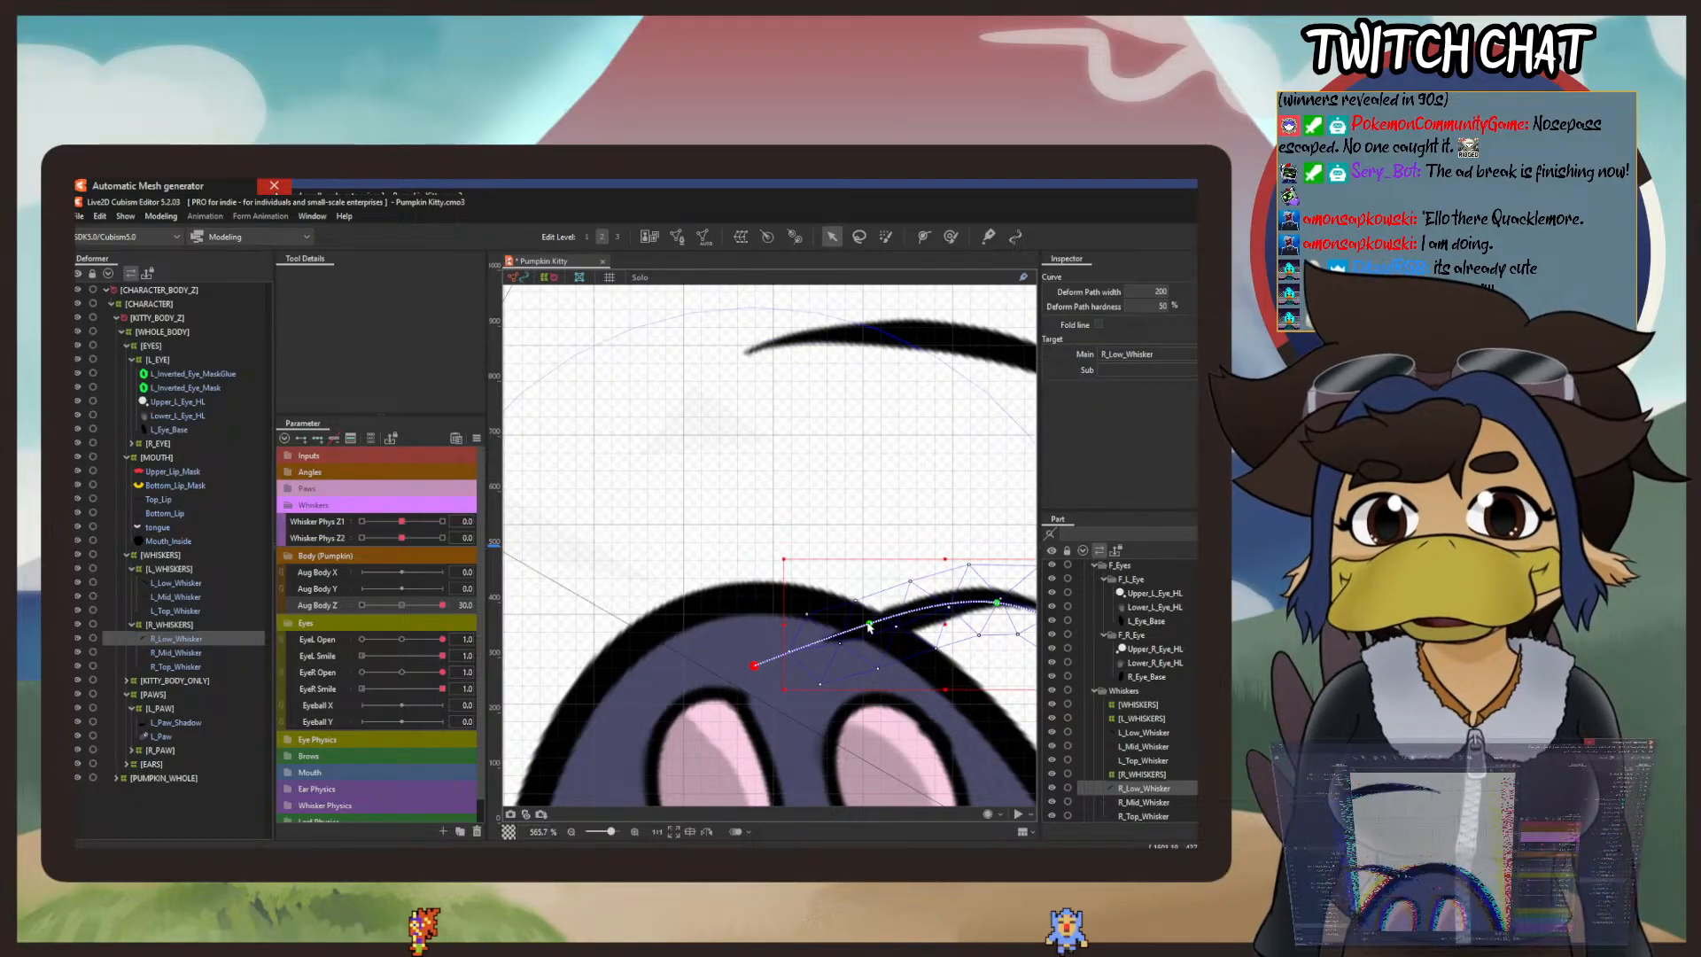
pyautogui.moveTo(869, 624); pyautogui.dragTo(867, 617)
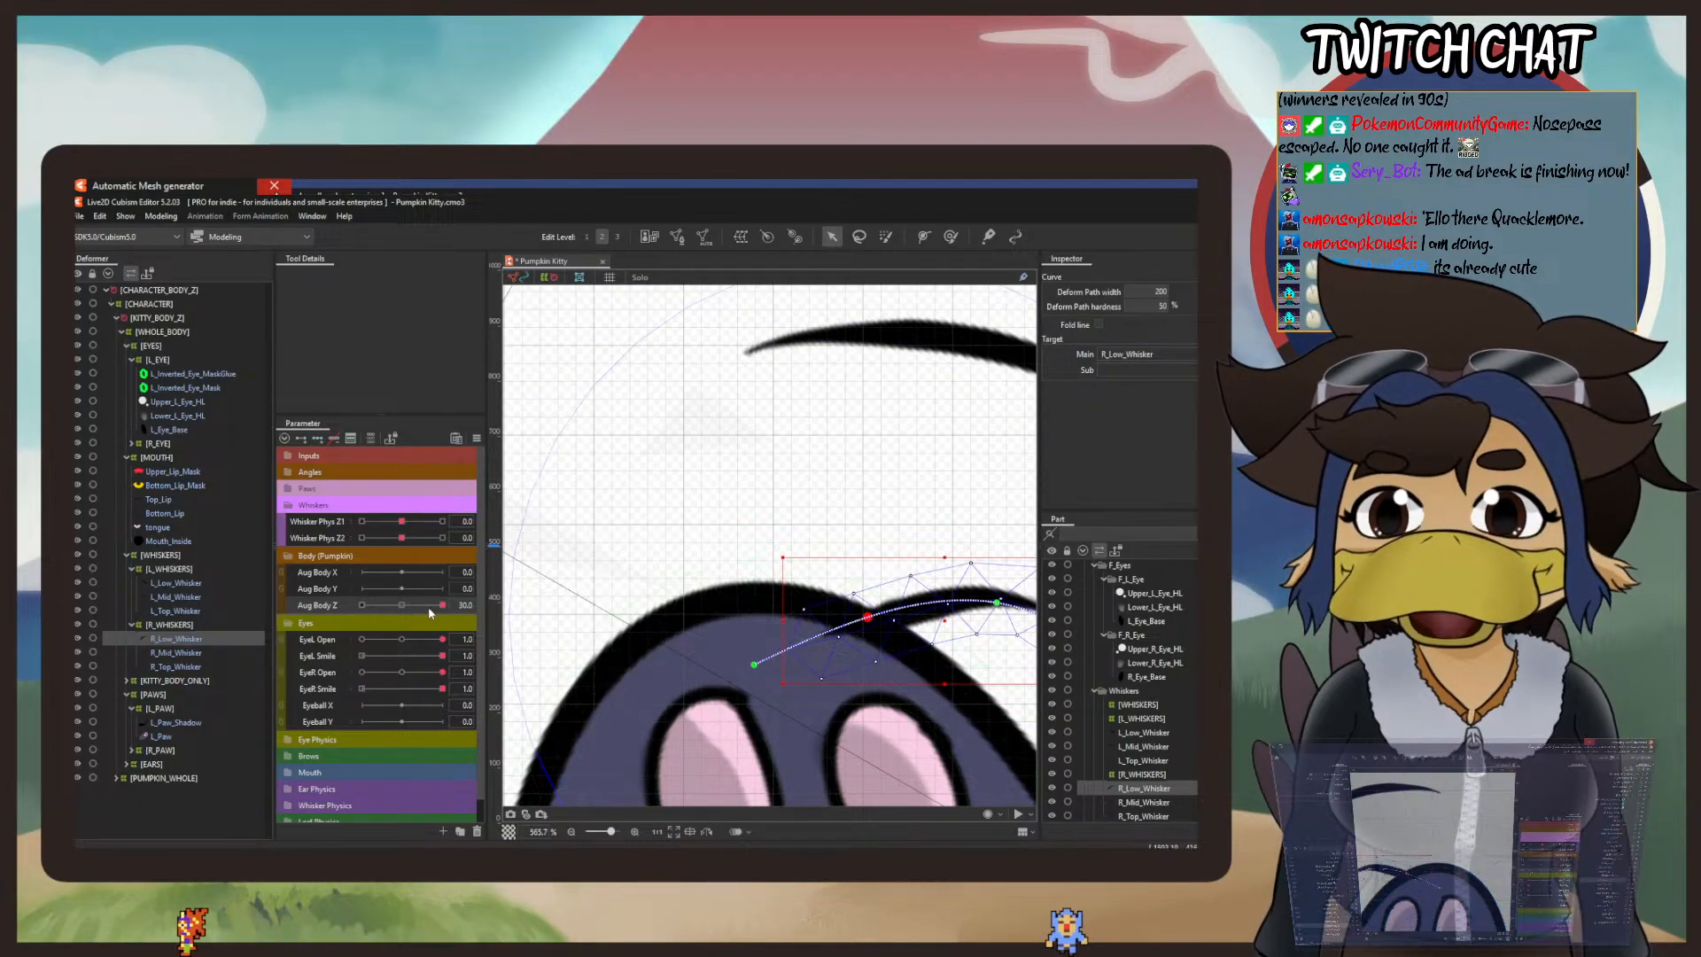
# Step: Undo the two R_Low_Whisker deform path edits made at Aug Body Z 30
pyautogui.click(99, 216)
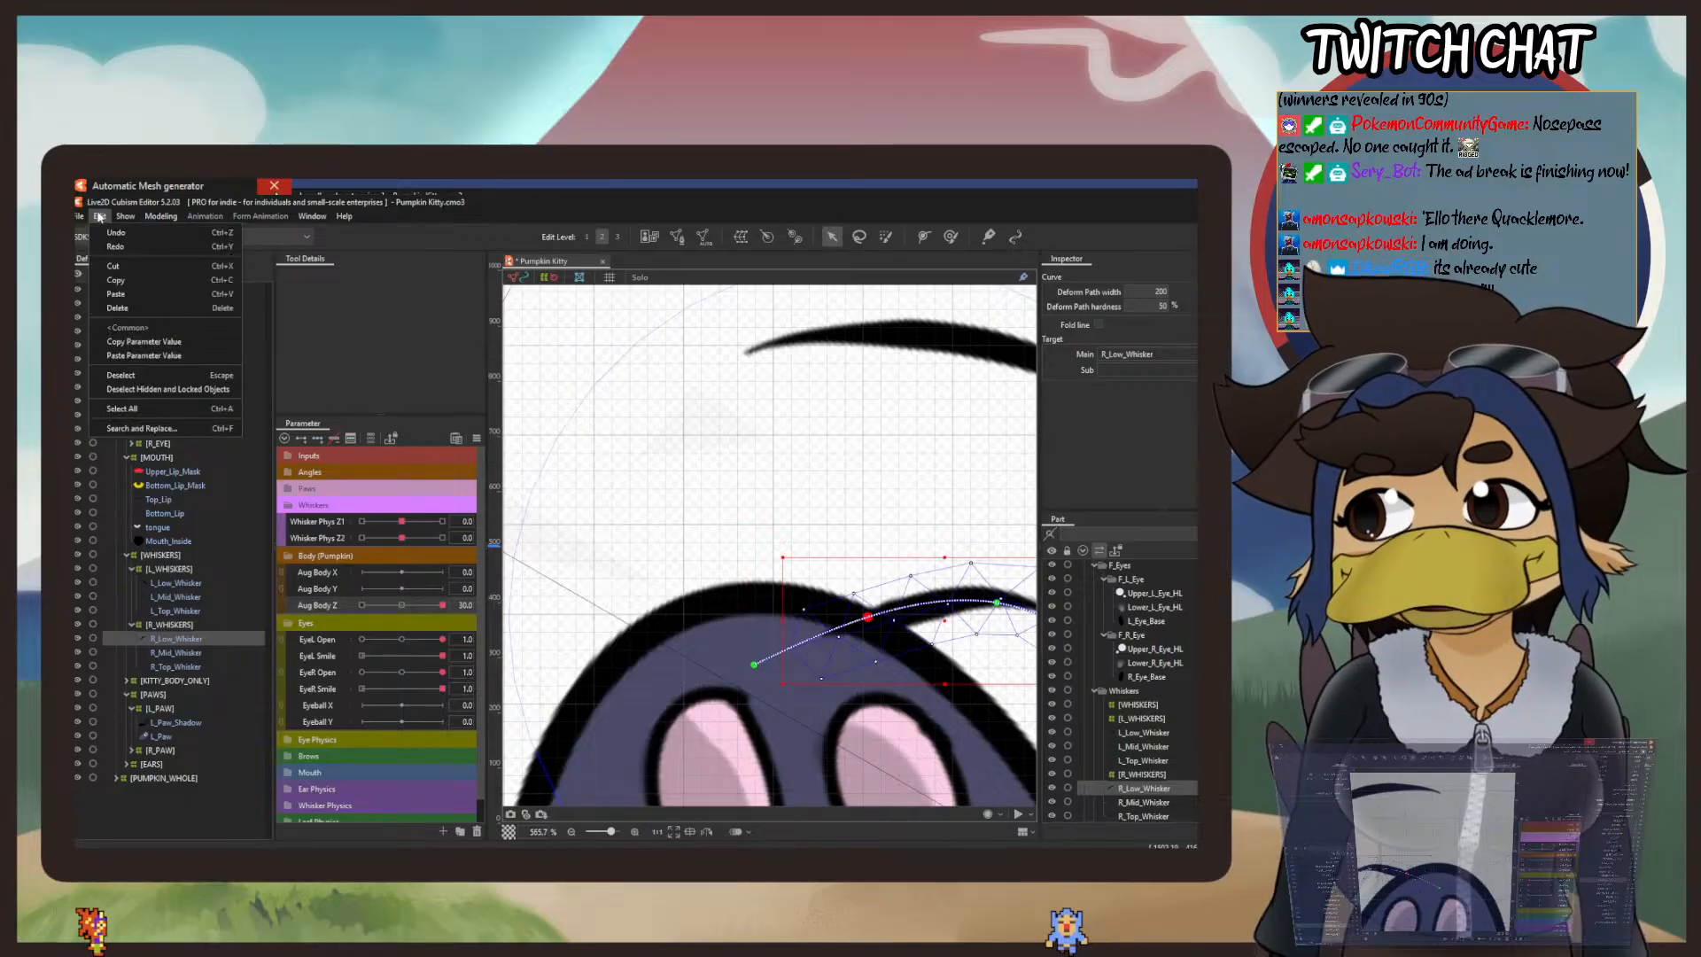
pyautogui.click(116, 232)
pyautogui.click(99, 216)
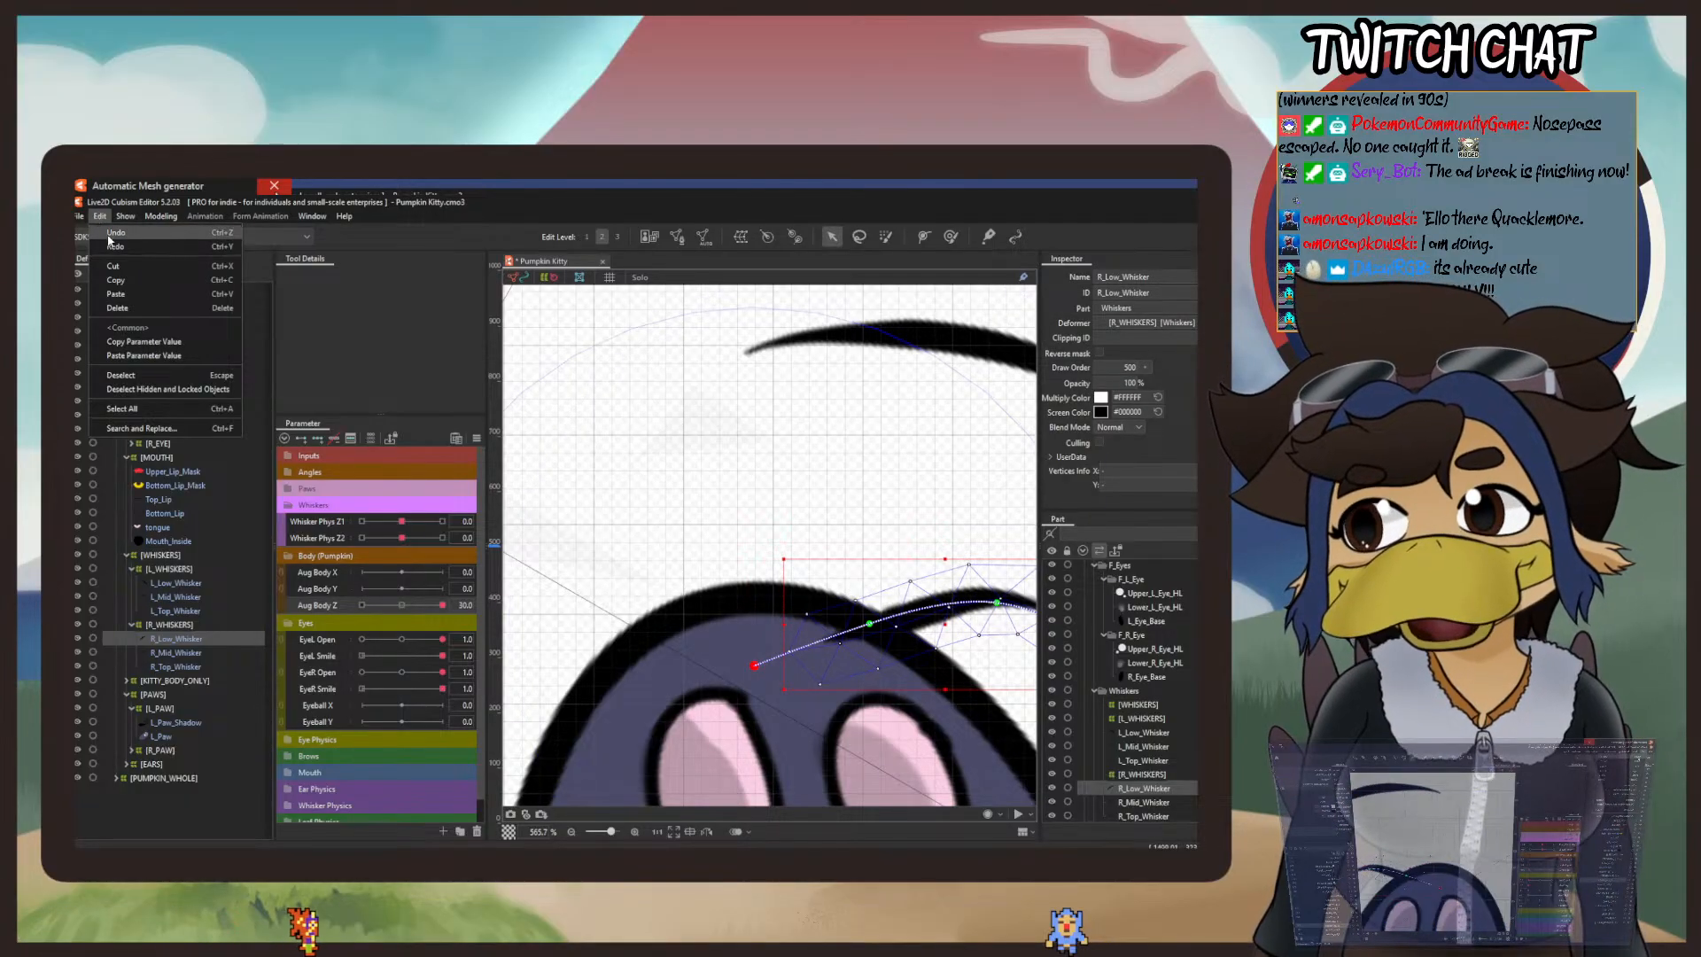
pyautogui.click(116, 232)
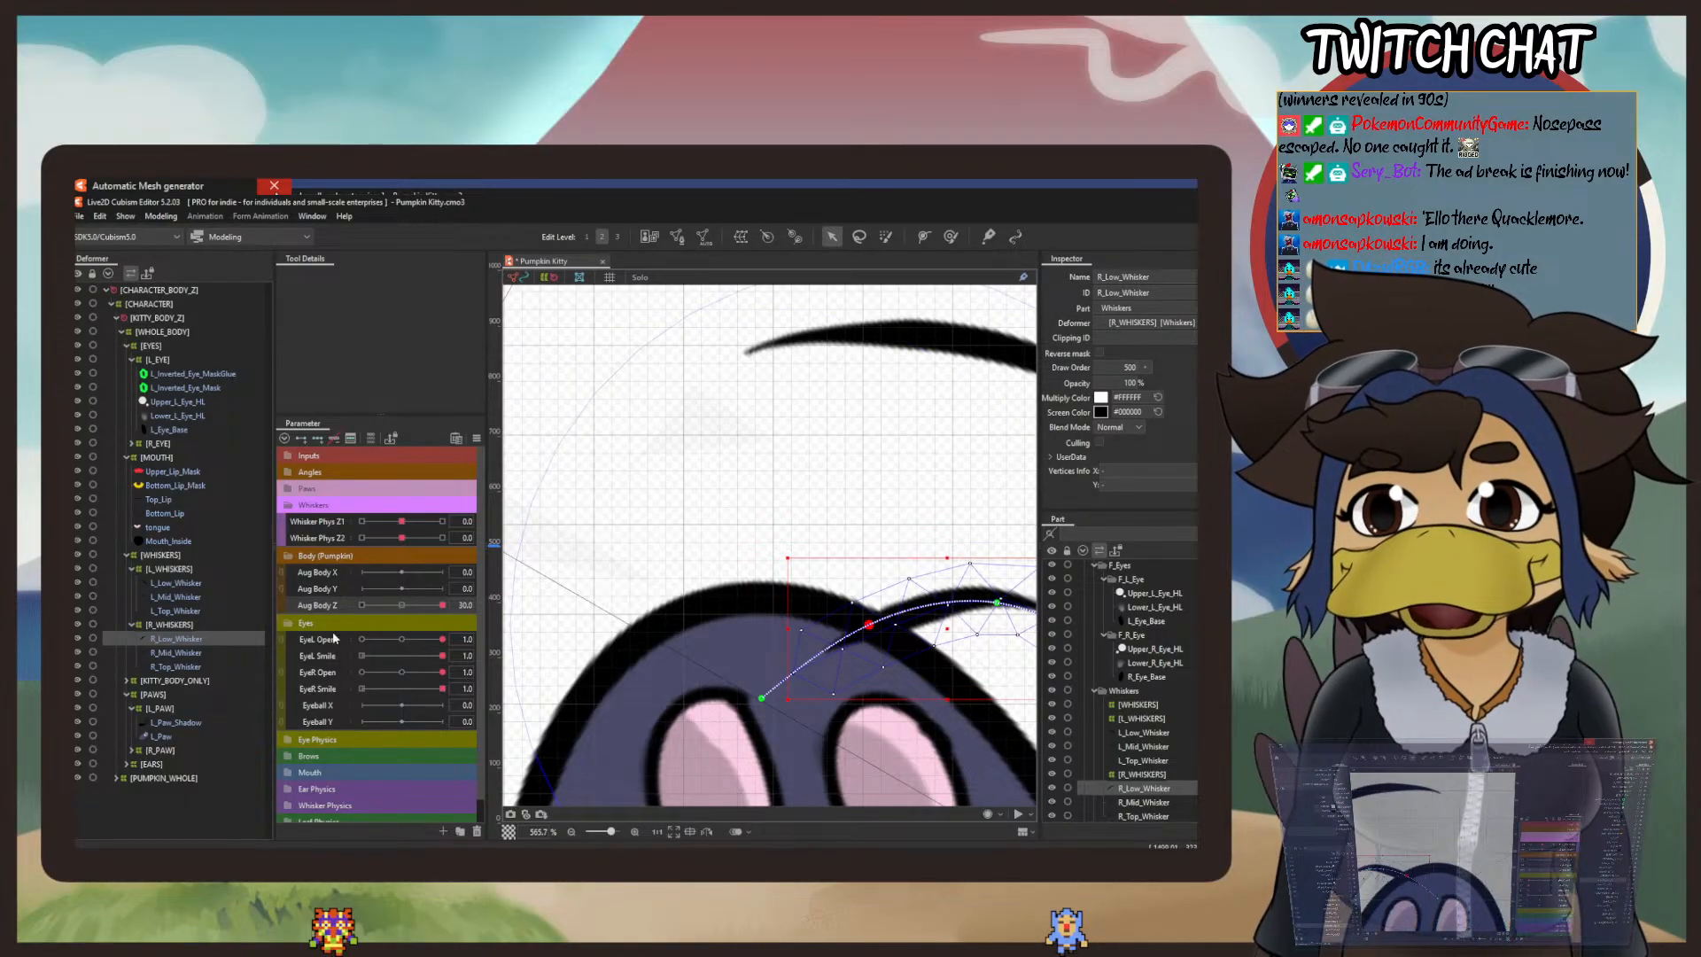
# Step: Return Aug Body Z to -30 and undo the R_Low_Whisker bend, redoing the last R_Mid_Whisker path edit
pyautogui.click(361, 605)
pyautogui.scroll(-6, 585, 625)
pyautogui.moveTo(727, 594); pyautogui.dragTo(971, 445)
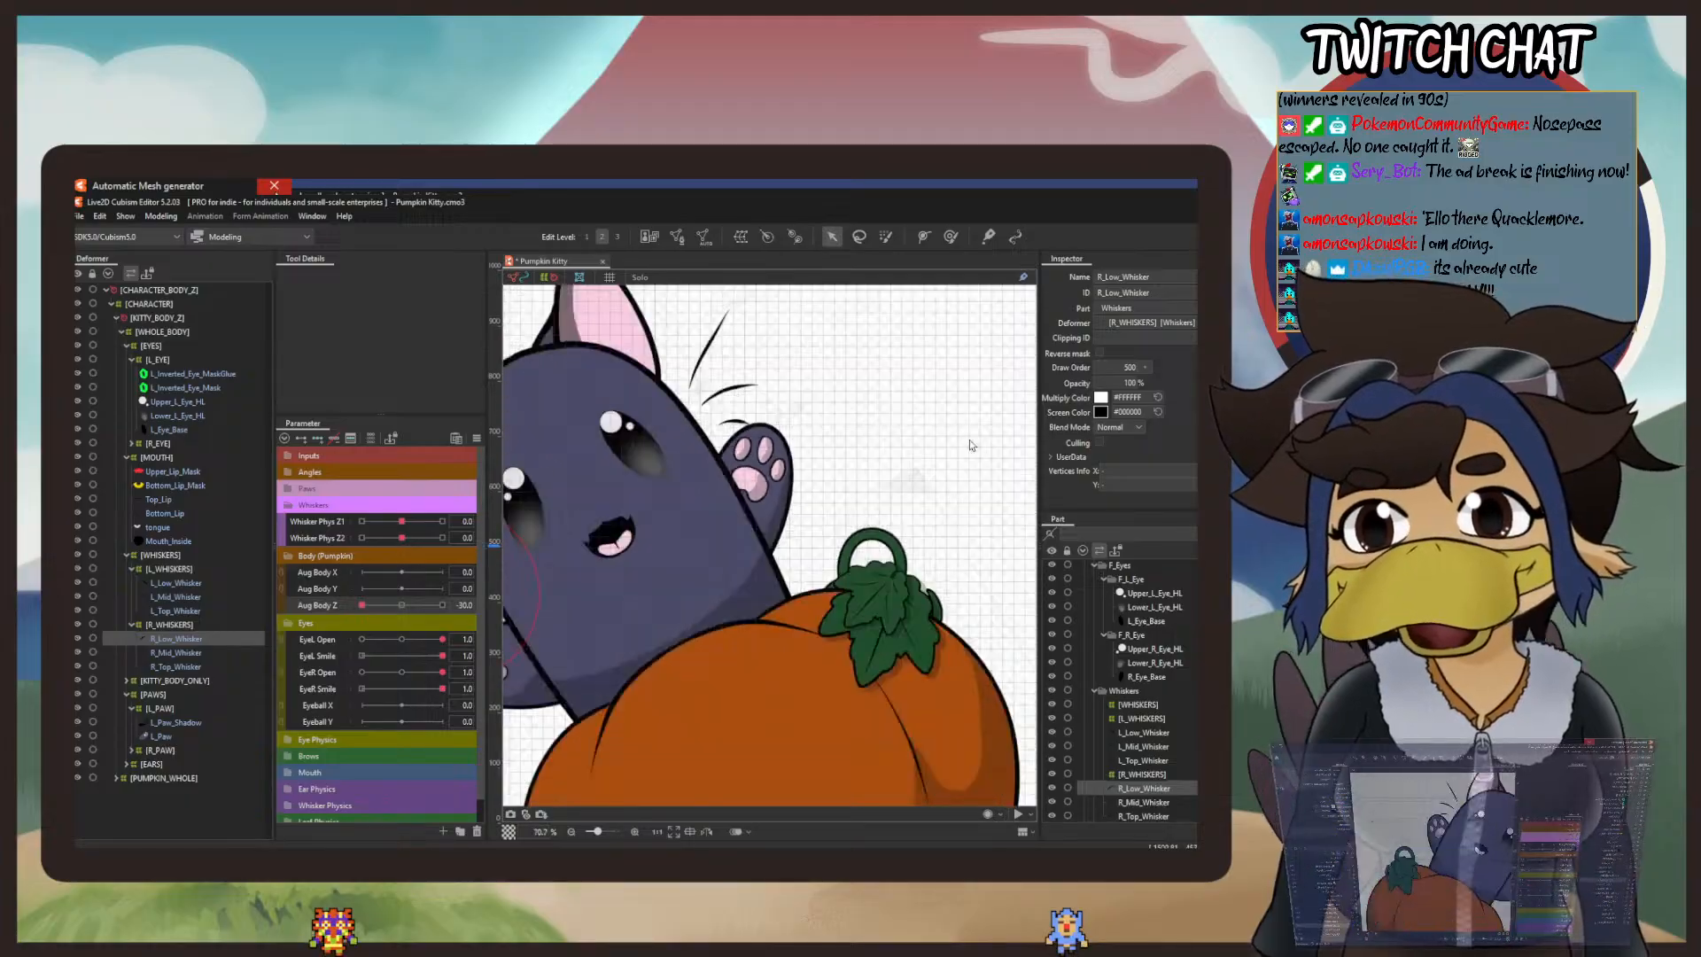
pyautogui.scroll(-2, 971, 445)
pyautogui.moveTo(670, 509); pyautogui.dragTo(766, 552)
pyautogui.scroll(4, 766, 553)
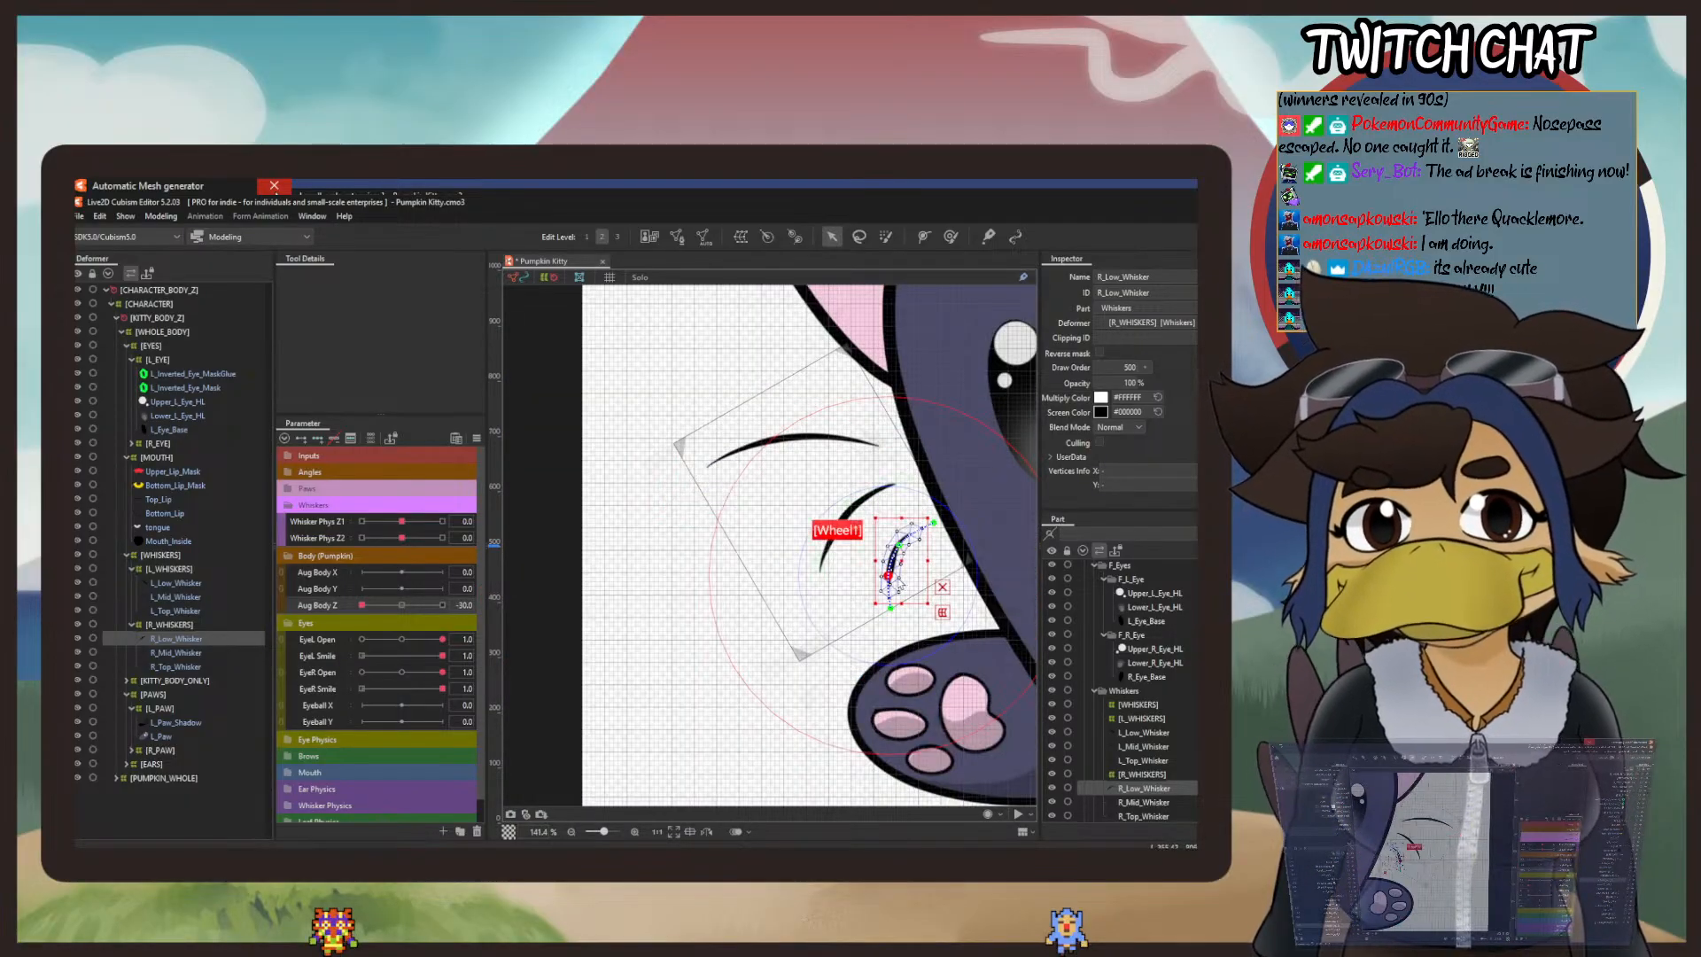
pyautogui.scroll(1, 907, 572)
pyautogui.click(98, 218)
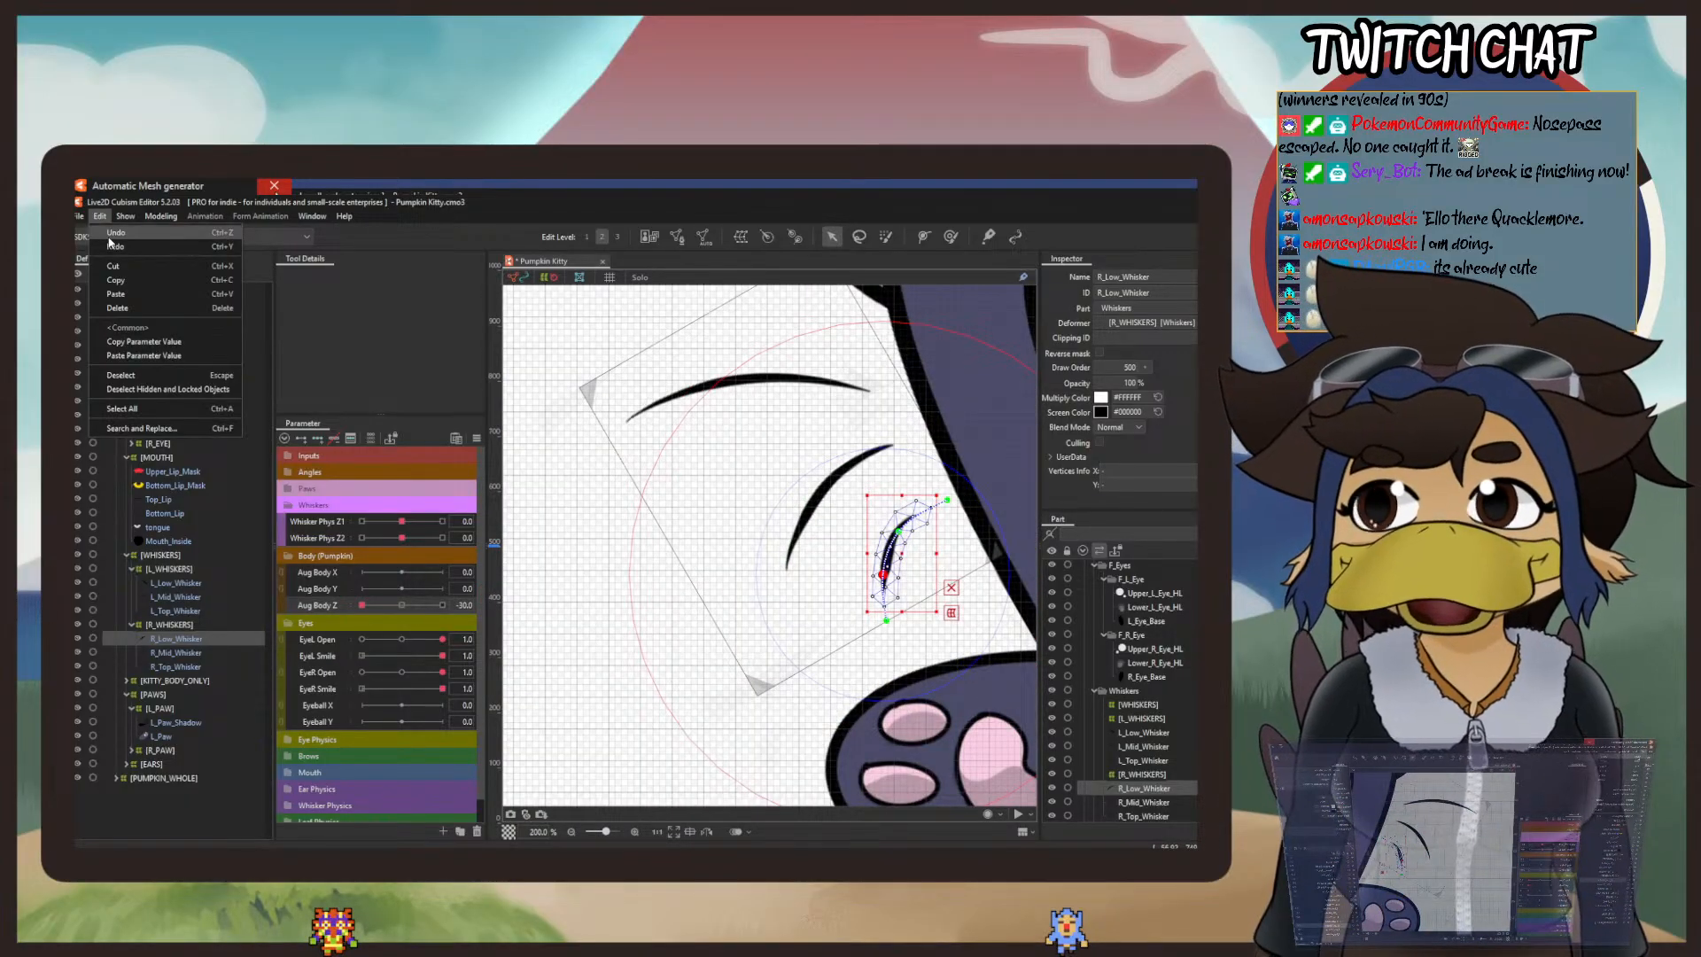
pyautogui.click(110, 242)
pyautogui.click(99, 217)
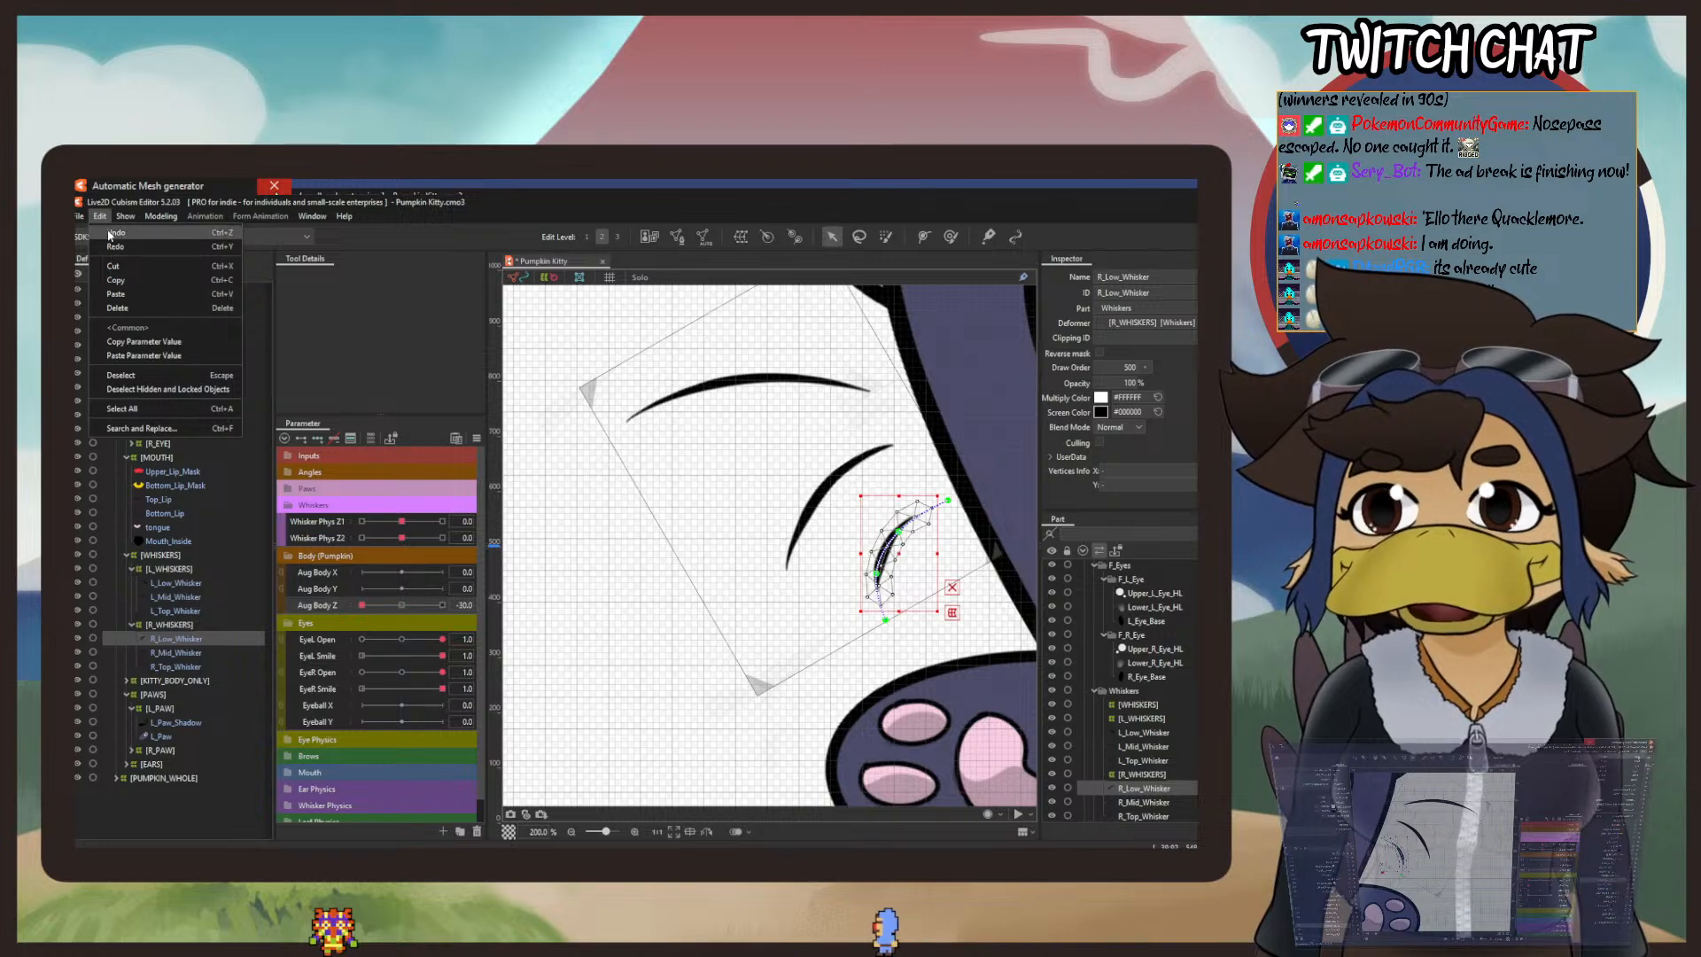
pyautogui.click(110, 235)
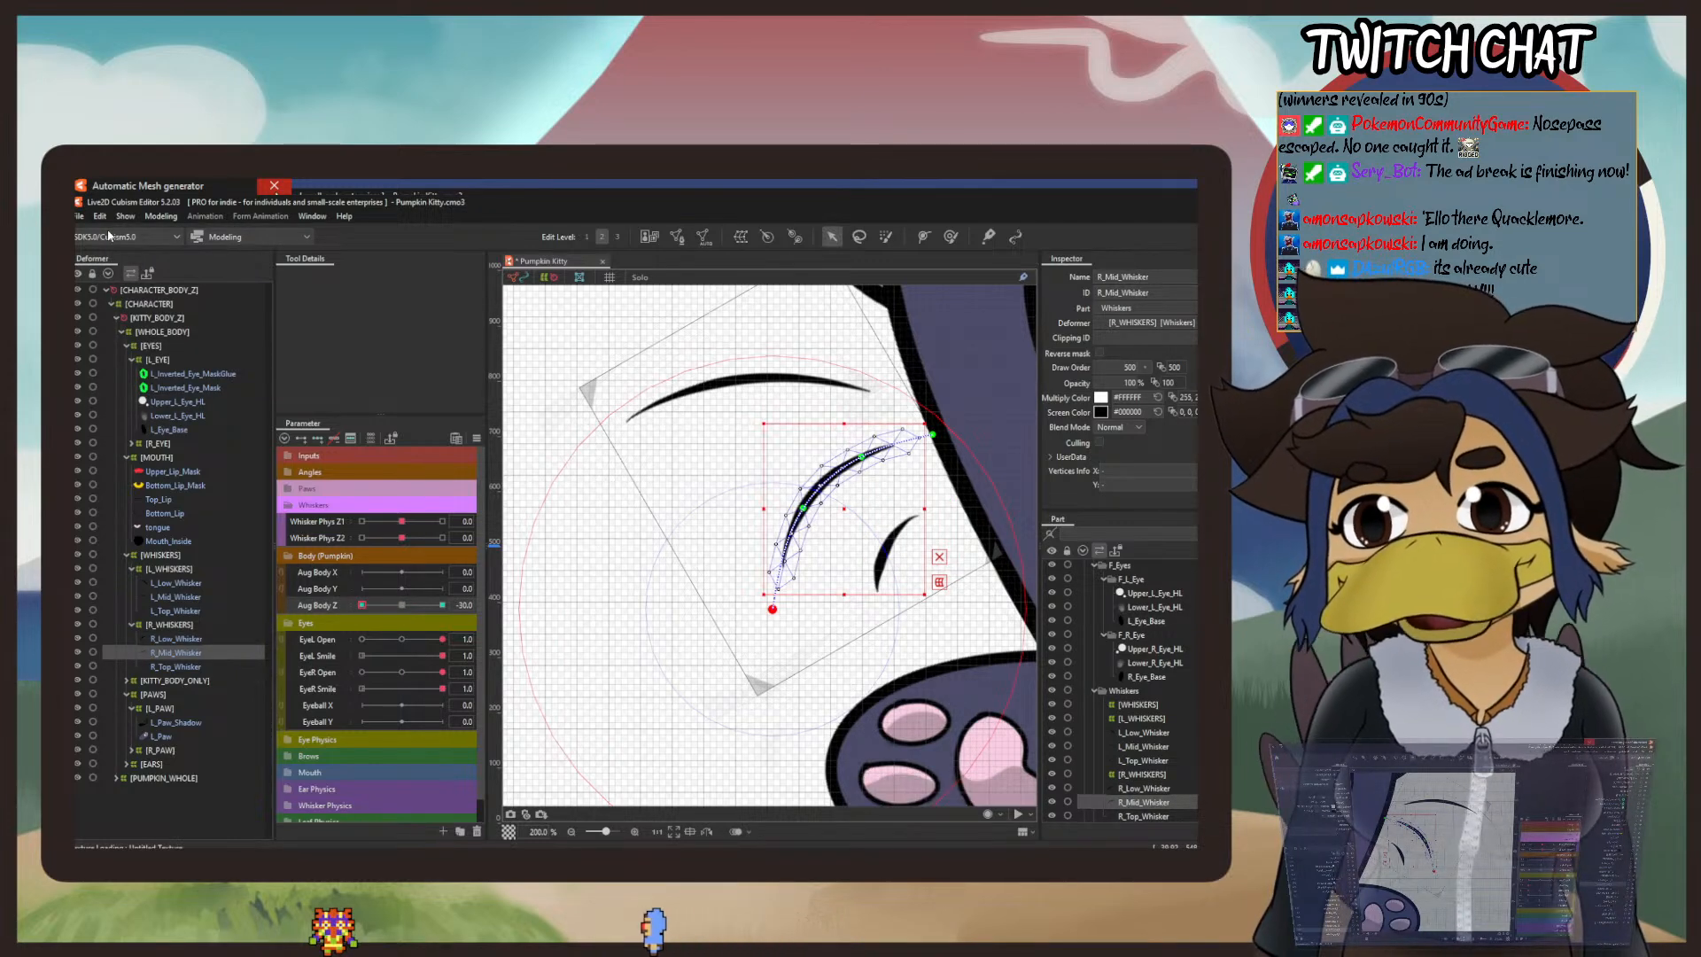
pyautogui.click(99, 217)
pyautogui.click(115, 252)
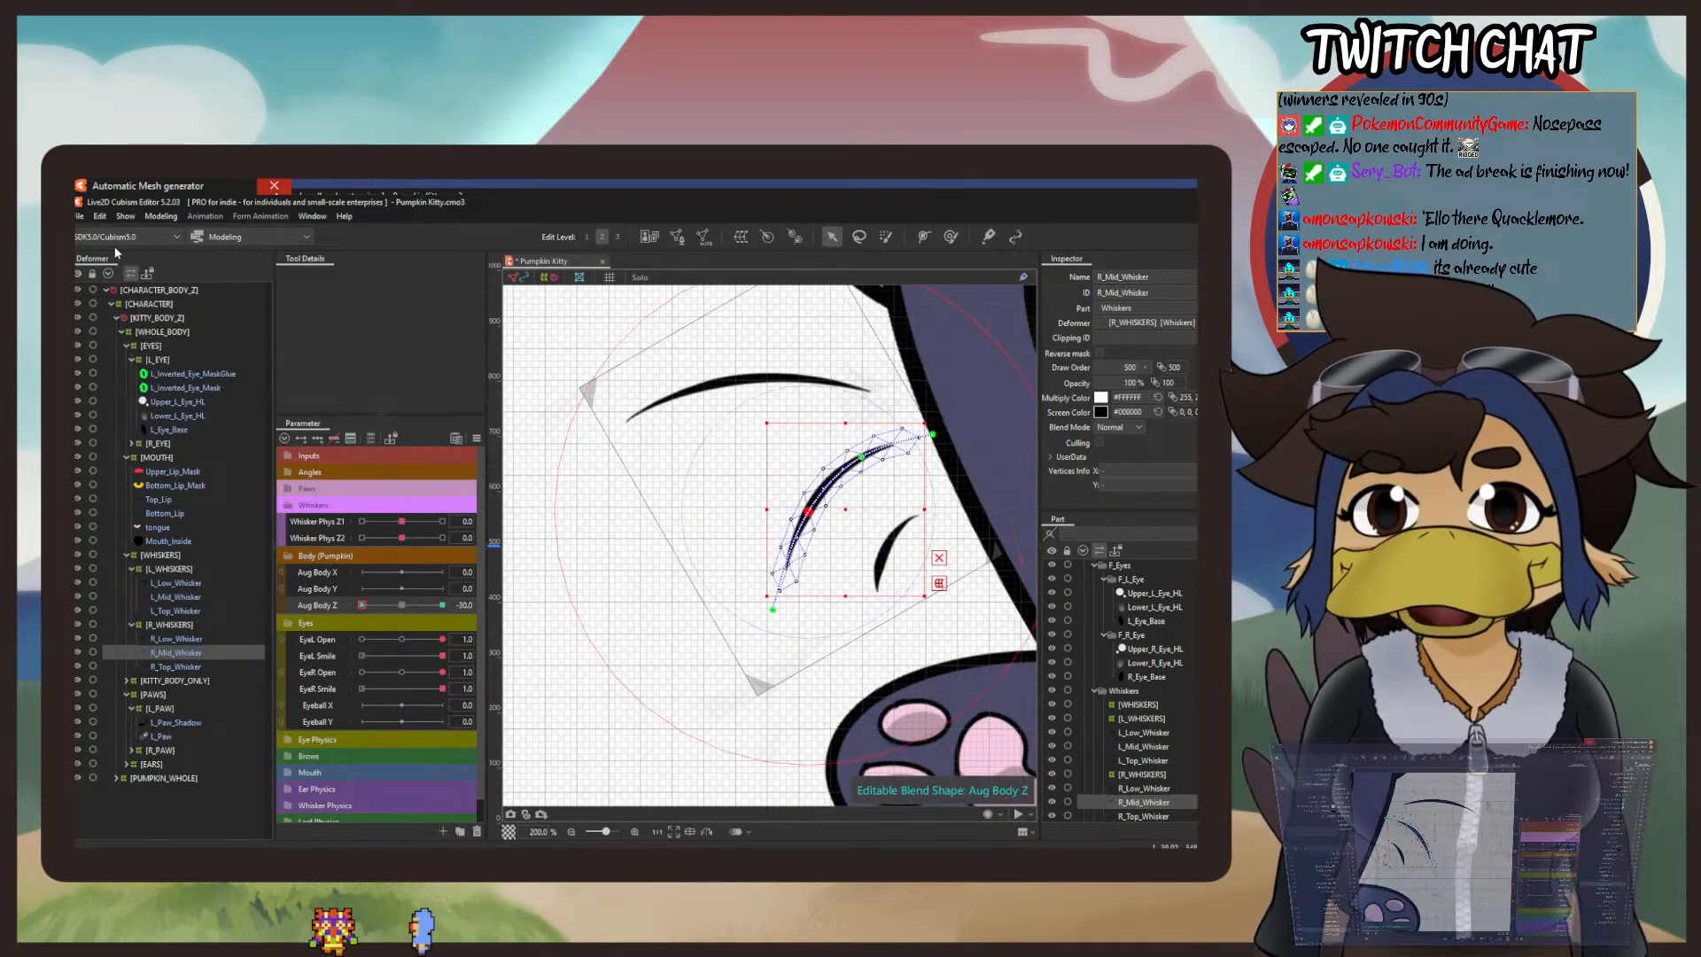
# Step: Add Aug Body Z blend-shape keys at -30, 0 and 30 to R_Low_Whisker and bend its outer end inward at -30
pyautogui.click(176, 639)
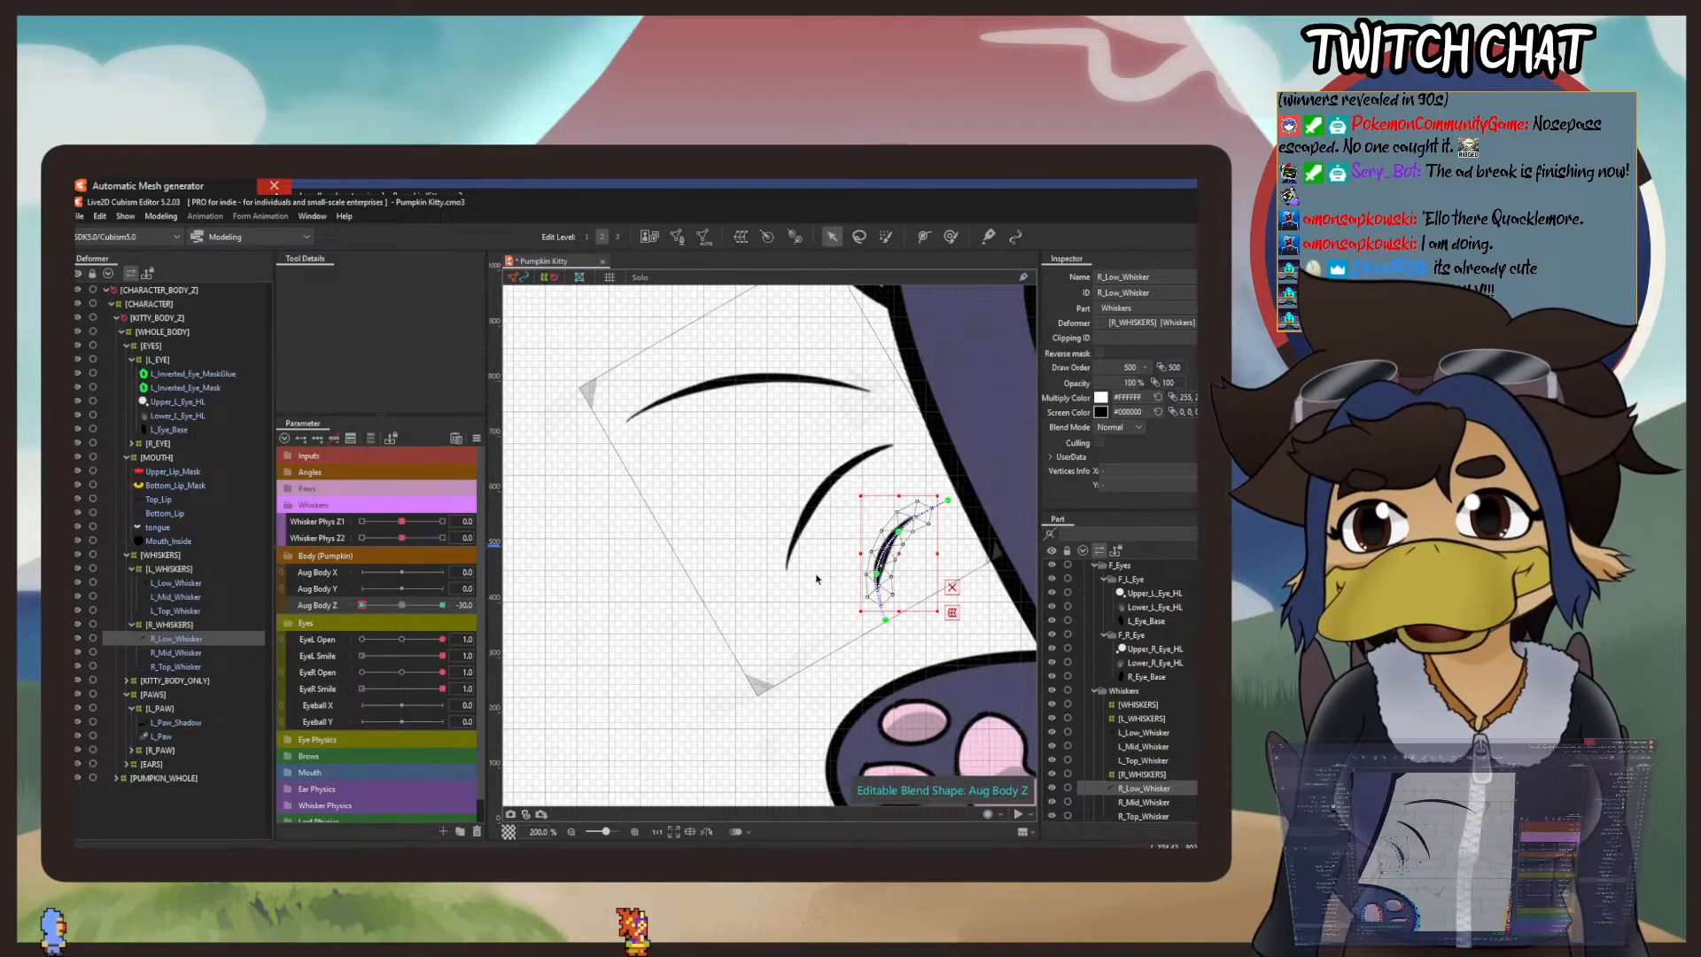
pyautogui.scroll(2, 865, 608)
pyautogui.moveTo(865, 608); pyautogui.dragTo(689, 572)
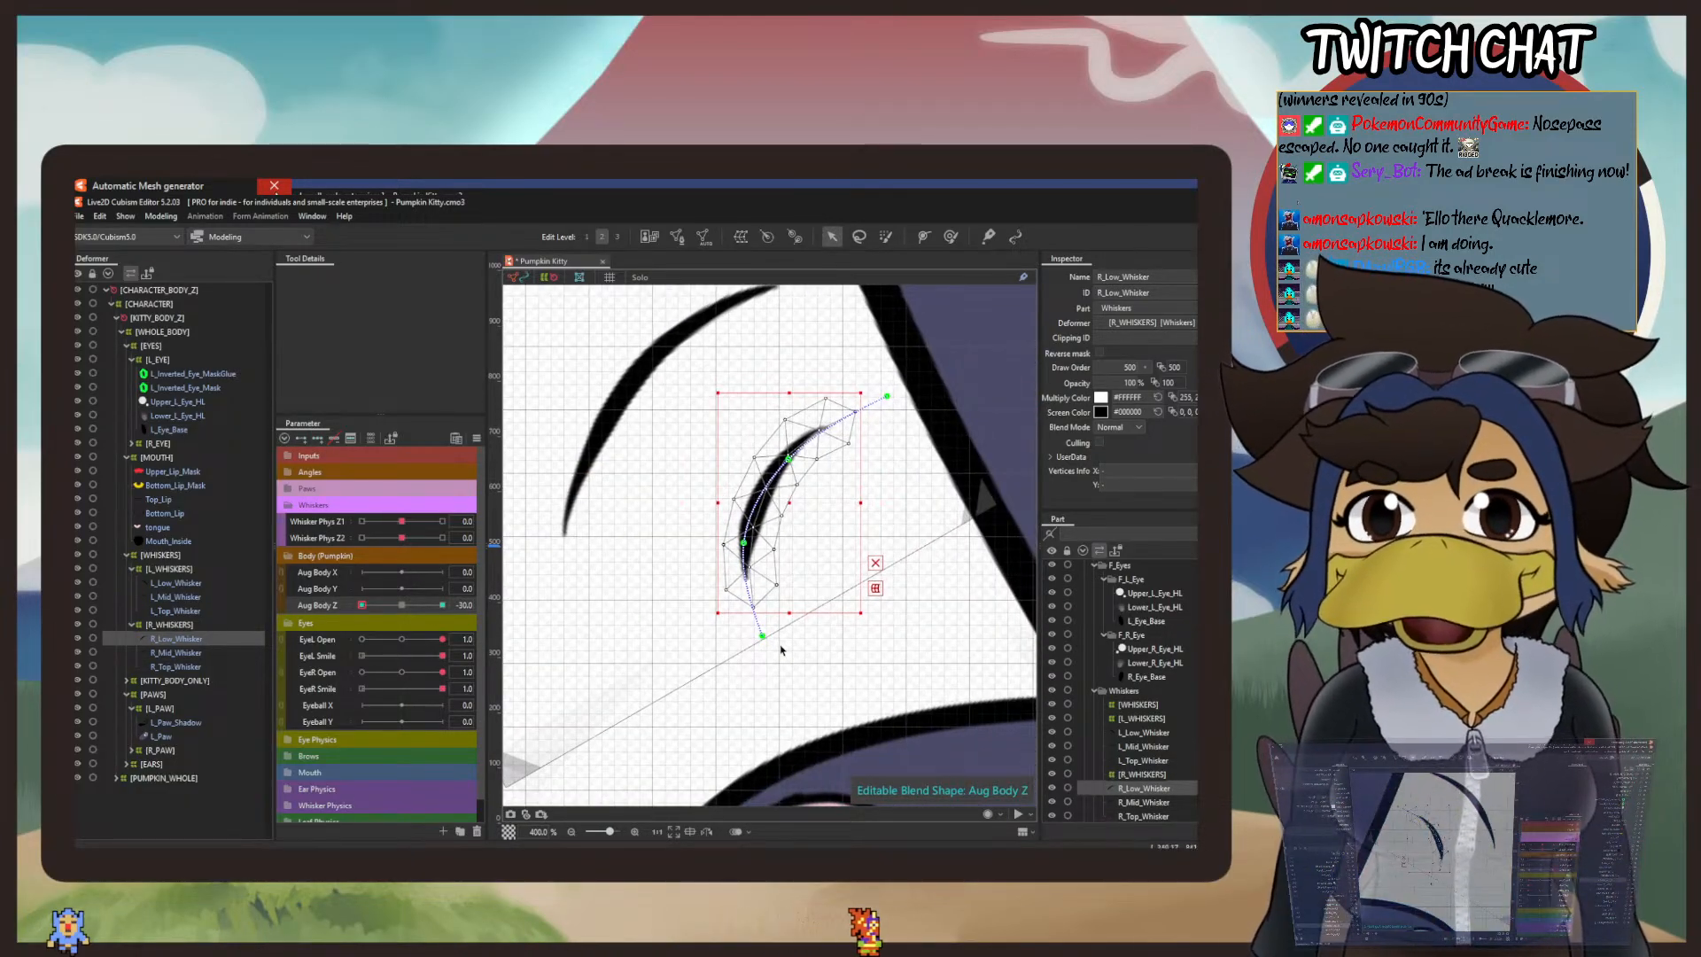
pyautogui.moveTo(763, 638); pyautogui.dragTo(789, 635)
pyautogui.moveTo(744, 542); pyautogui.dragTo(762, 545)
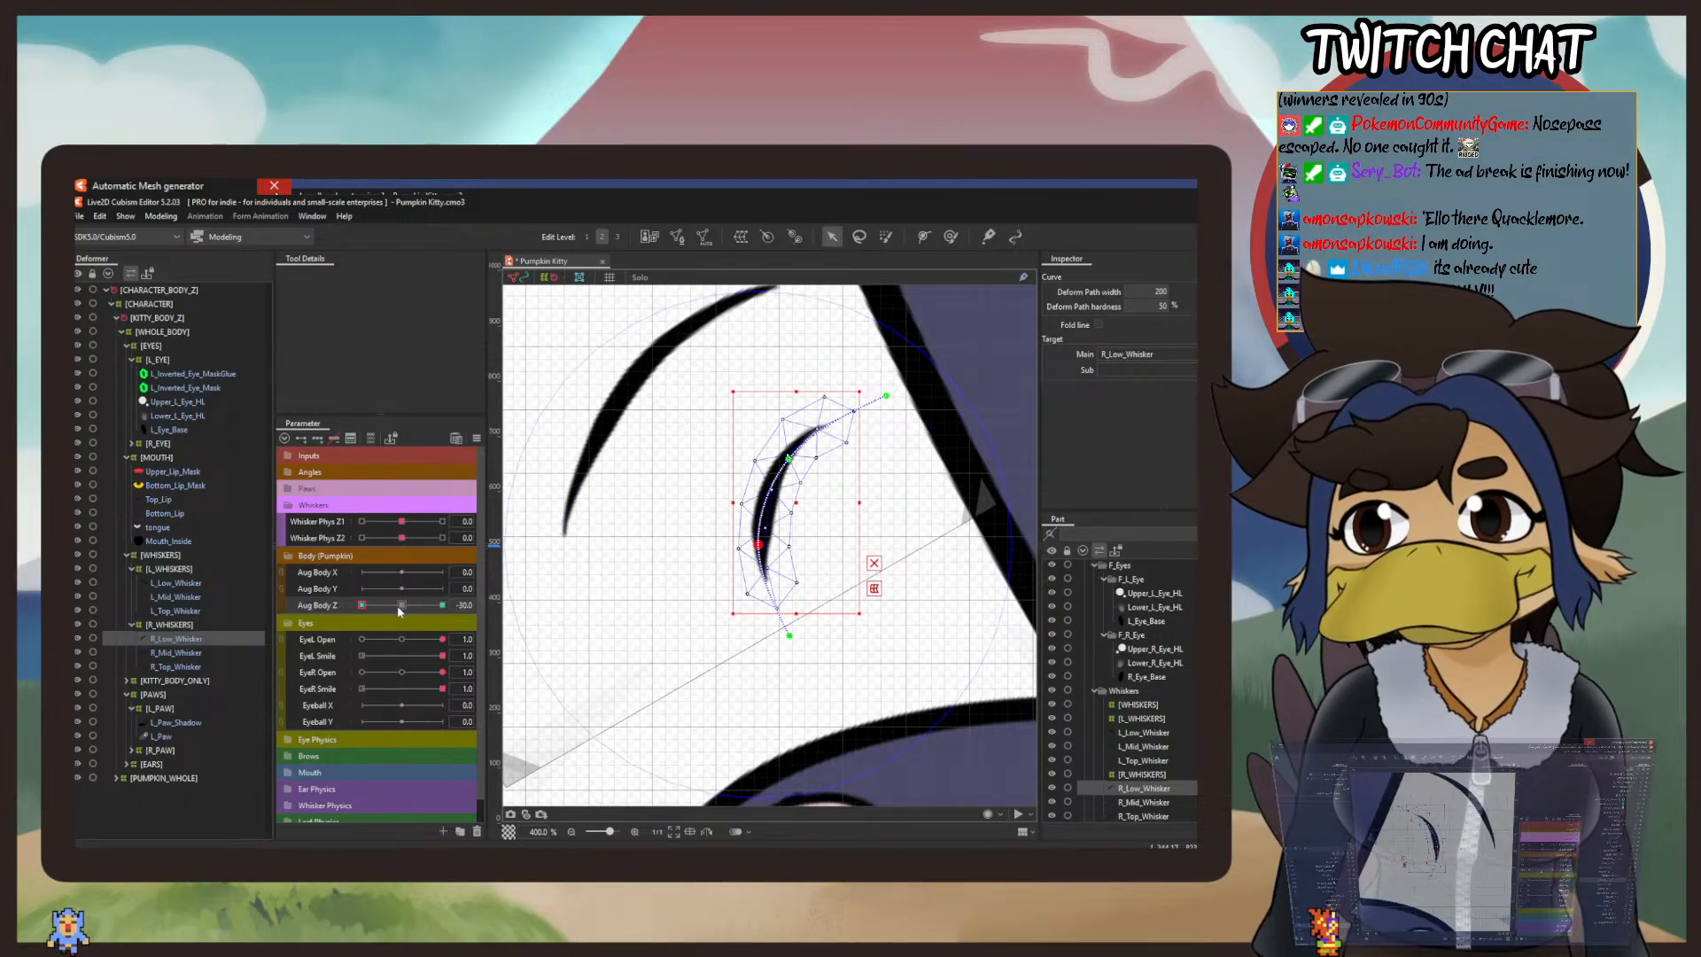
# Step: Set Aug Body Z to 30 and bend the outer end of R_Low_Whisker slightly upward and outward
pyautogui.scroll(-5, 813, 523)
pyautogui.moveTo(930, 532); pyautogui.dragTo(510, 604)
pyautogui.scroll(-1, 515, 479)
pyautogui.rightClick(443, 605)
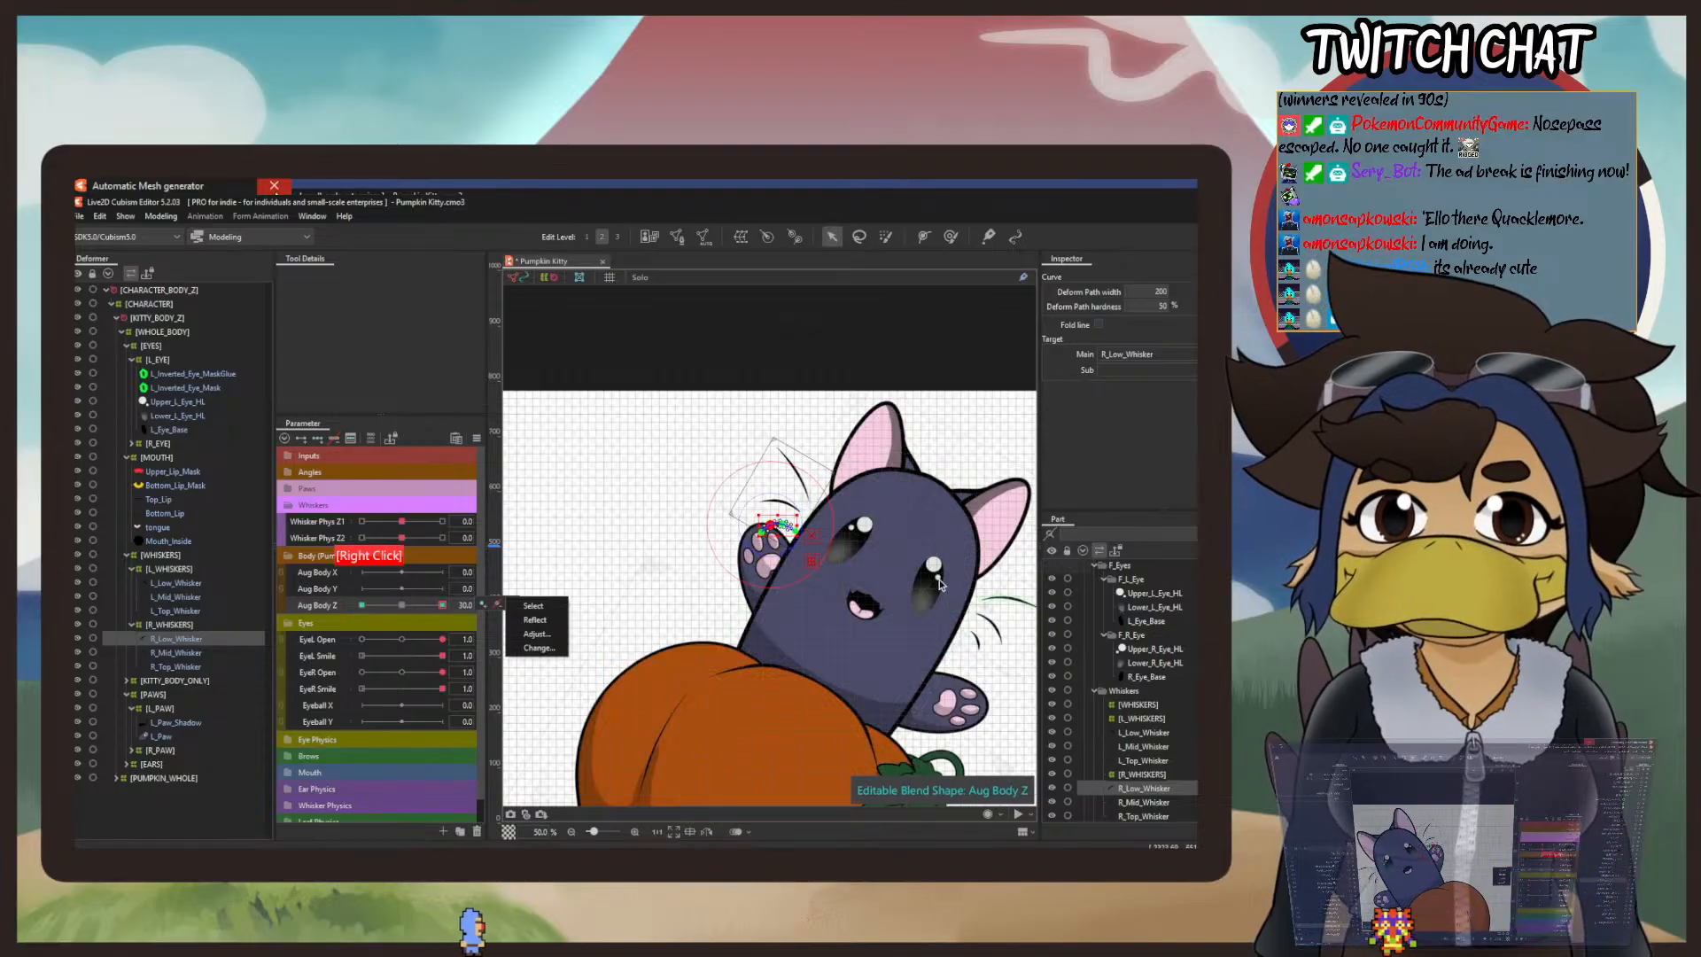
pyautogui.scroll(5, 776, 531)
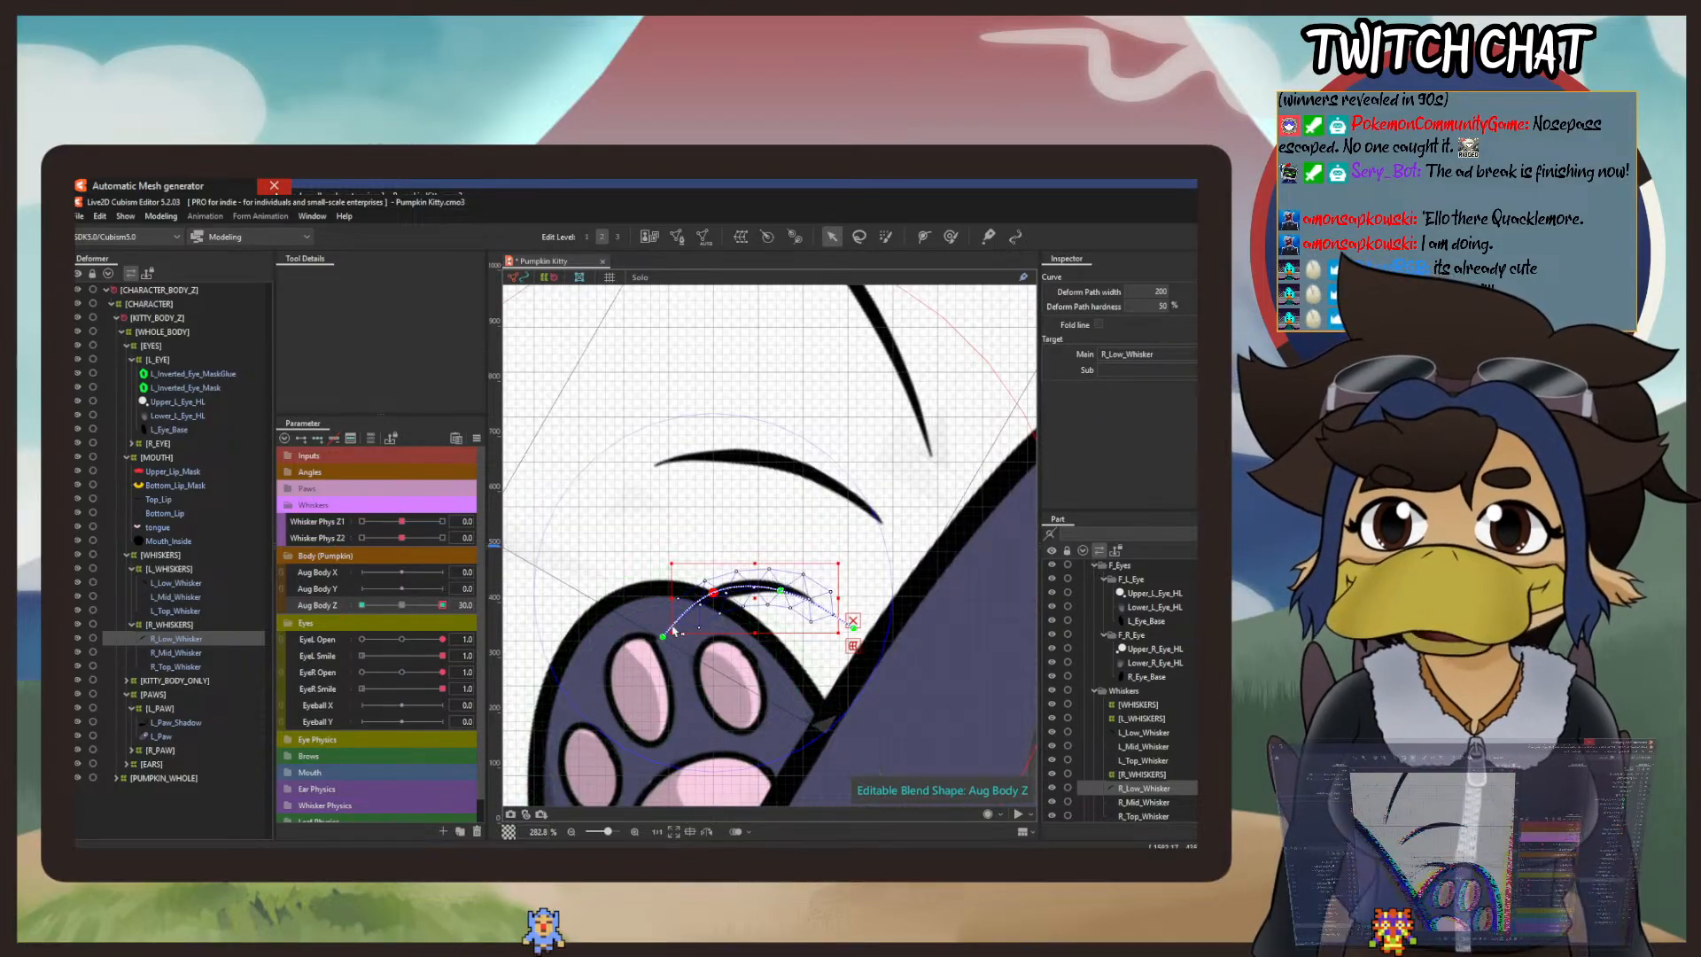
pyautogui.moveTo(713, 594); pyautogui.dragTo(715, 586)
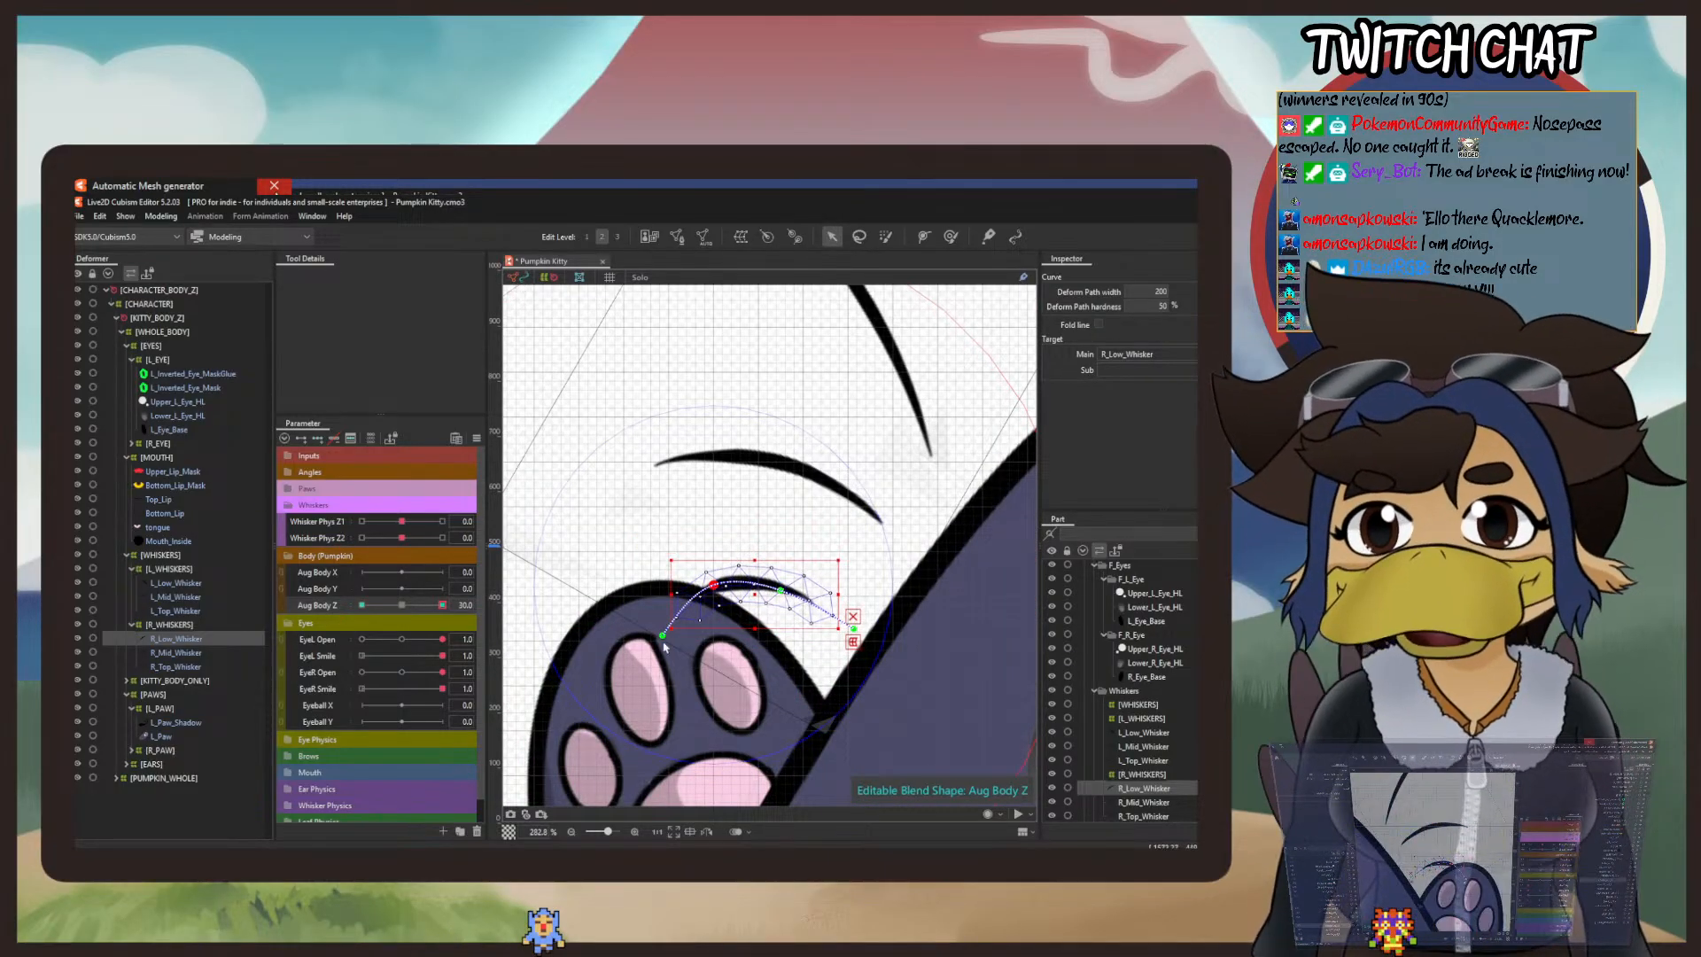
pyautogui.moveTo(661, 640); pyautogui.dragTo(652, 623)
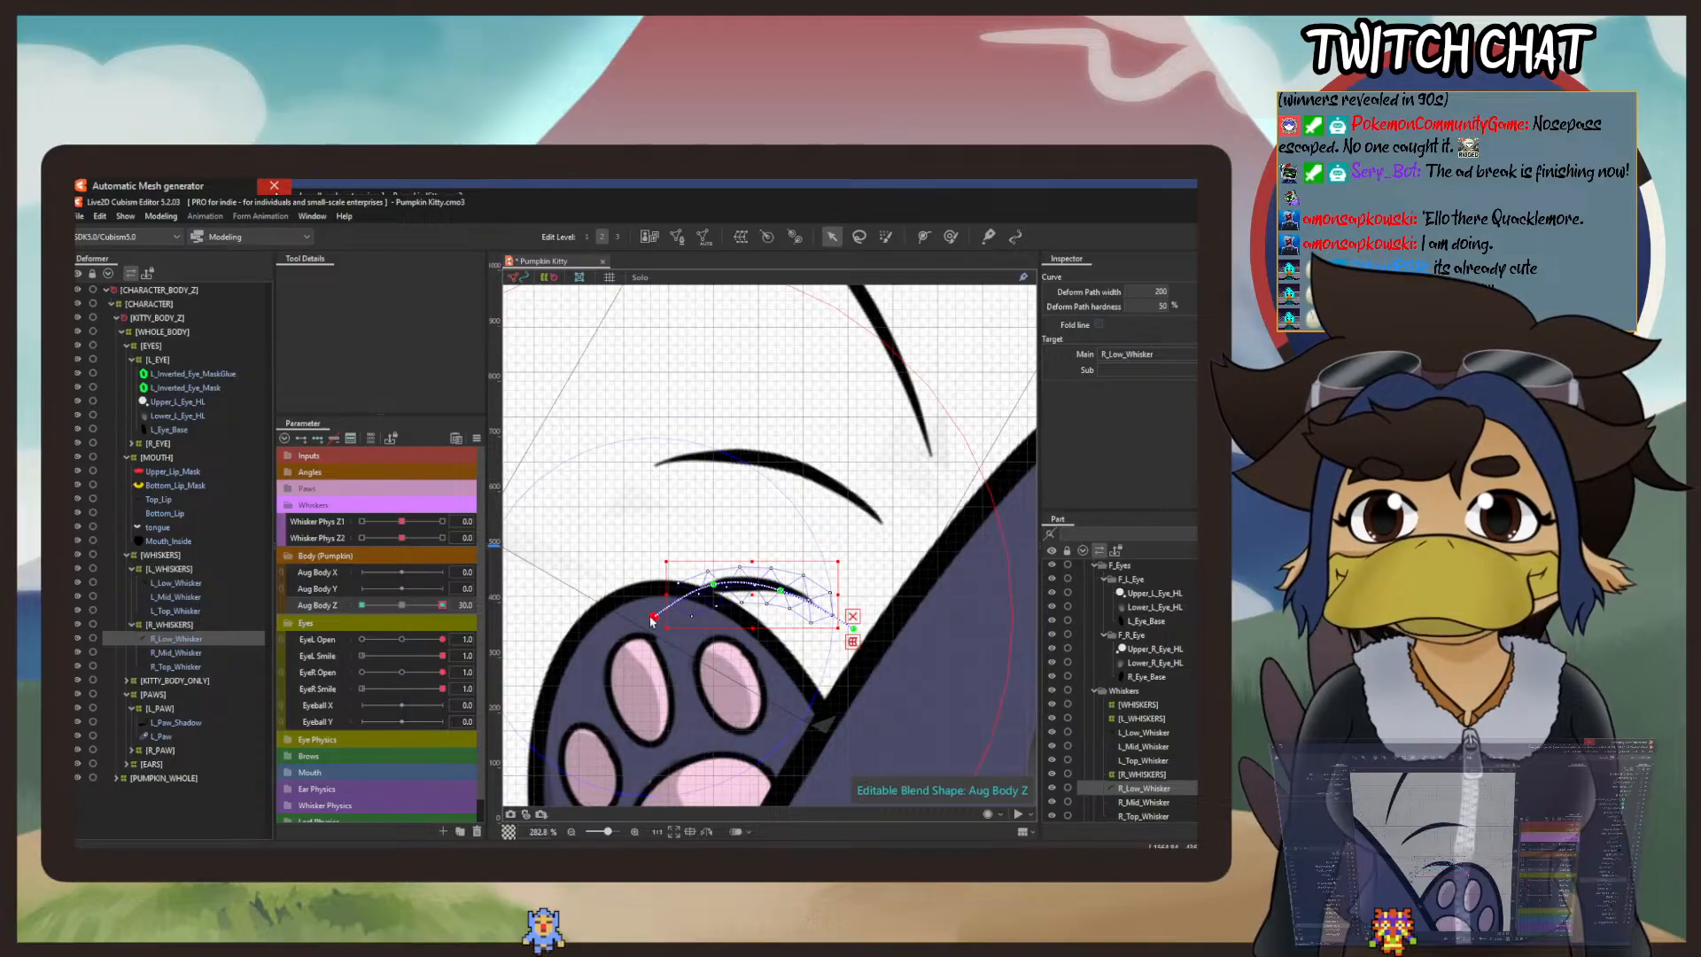
# Step: Bend the outer ends of R_Mid_Whisker and R_Top_Whisker slightly upward at Aug Body Z 30, and return Aug Body Z to 0
pyautogui.click(175, 654)
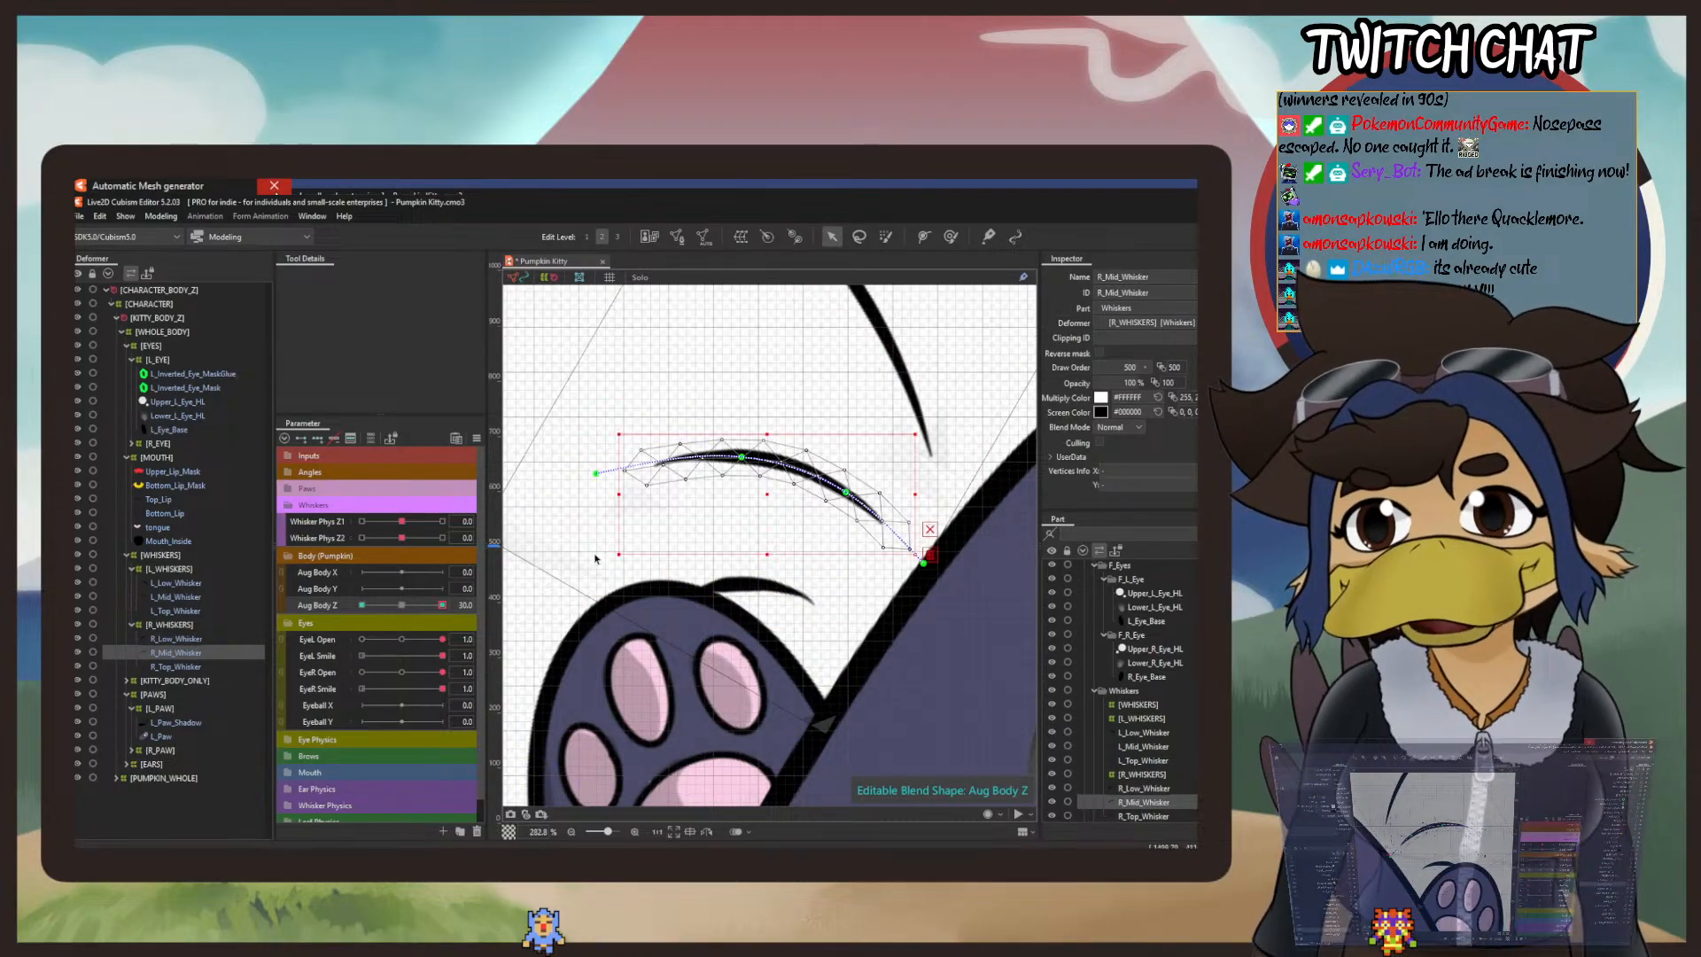
pyautogui.click(403, 589)
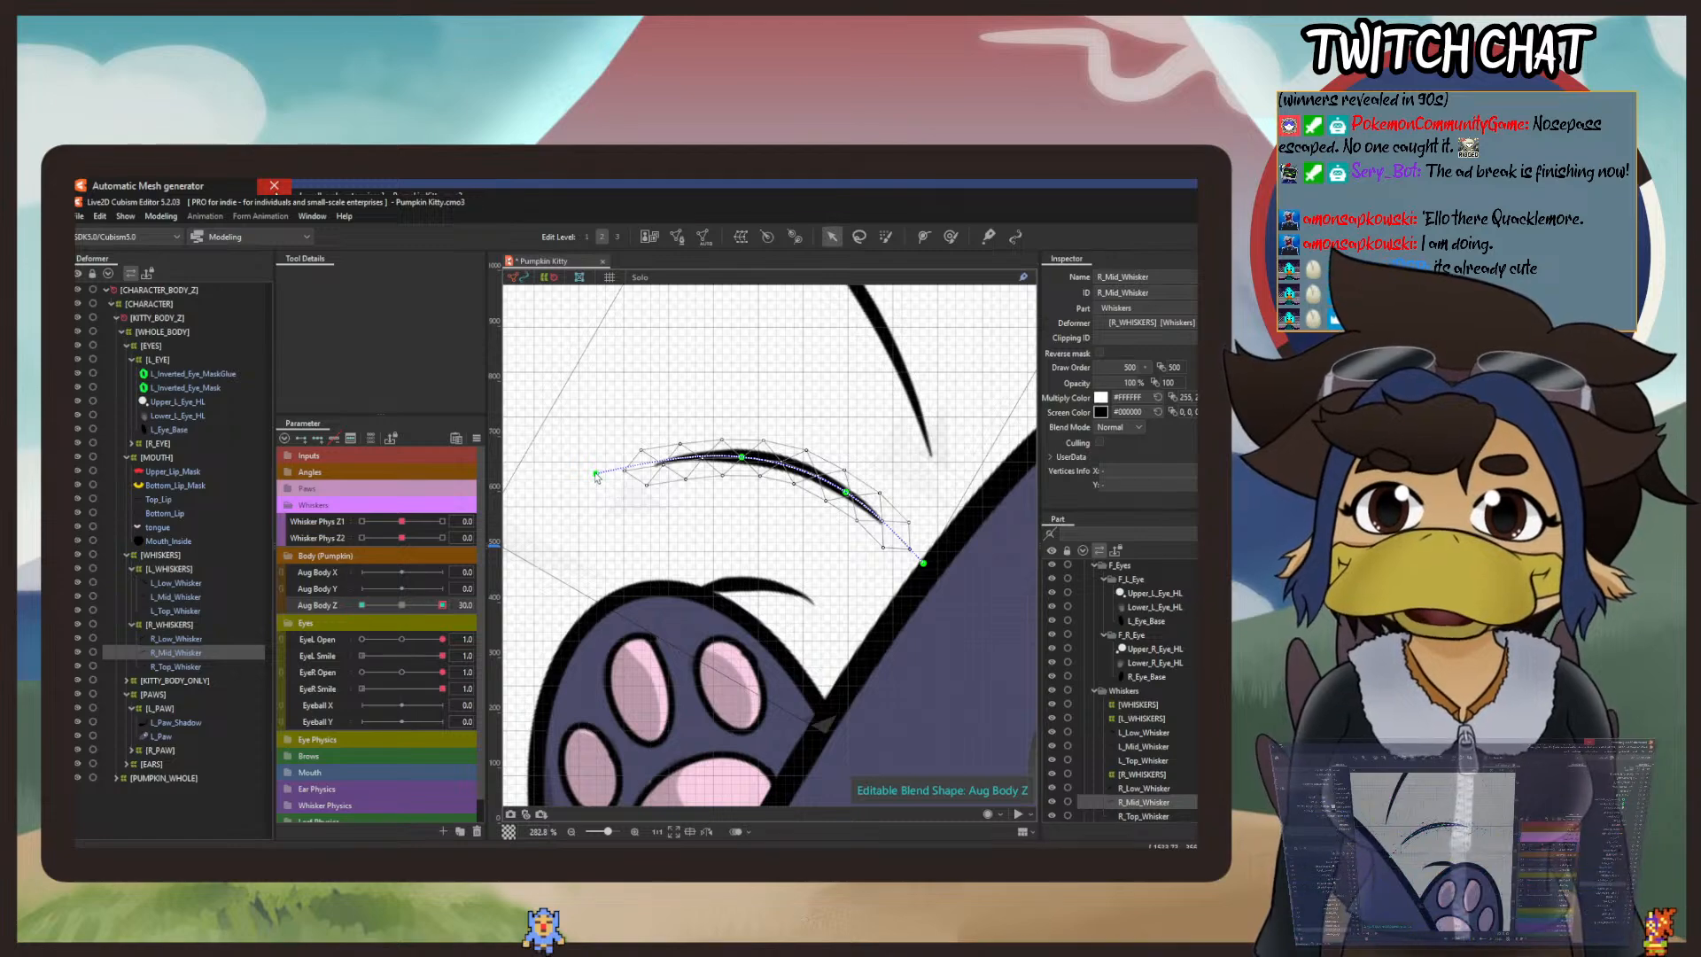
pyautogui.moveTo(597, 476); pyautogui.dragTo(600, 748)
pyautogui.click(180, 667)
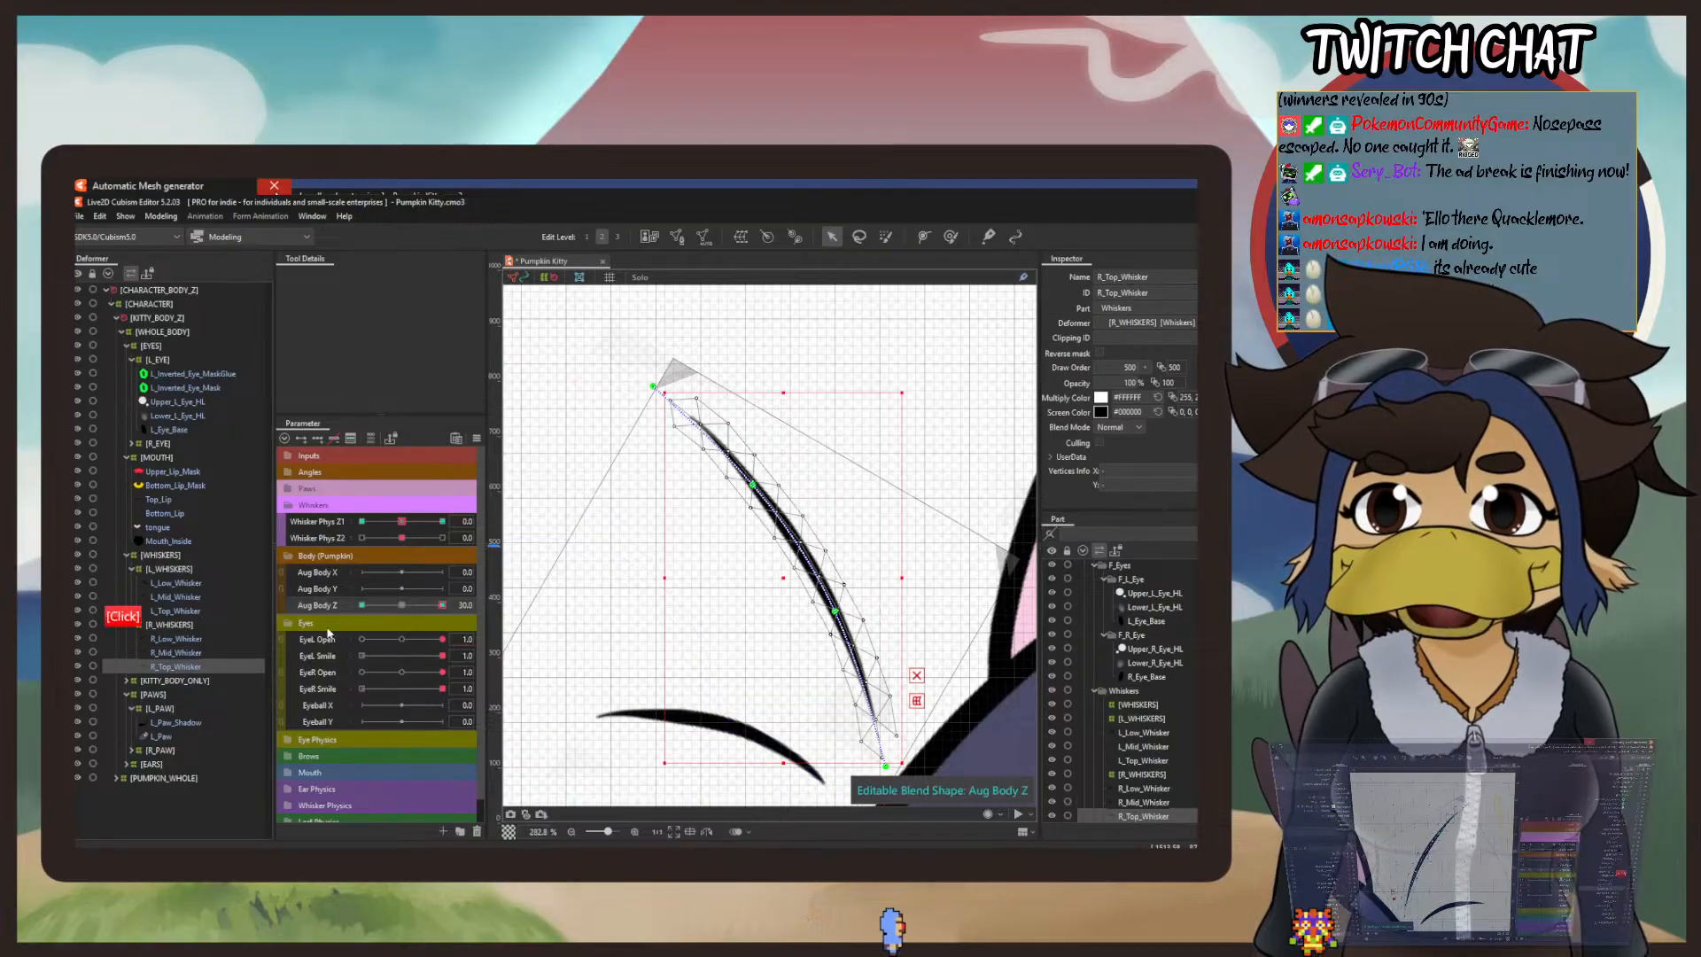
pyautogui.moveTo(653, 390); pyautogui.dragTo(669, 368)
pyautogui.moveTo(753, 486); pyautogui.dragTo(757, 481)
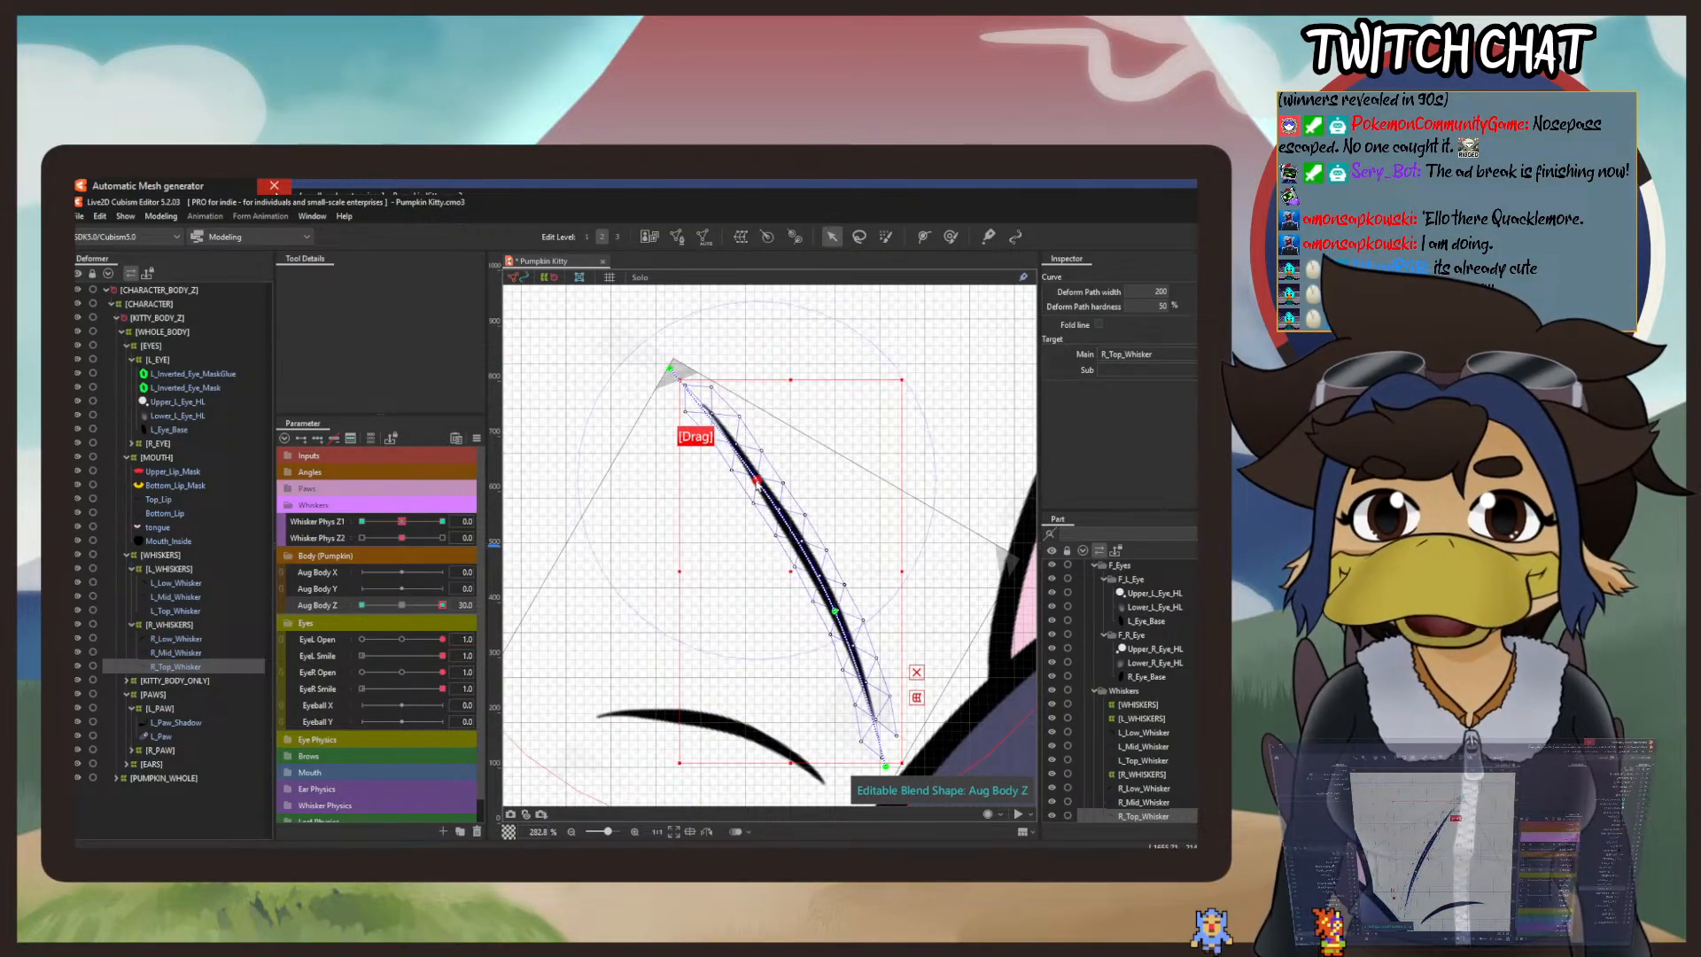
pyautogui.scroll(-5, 720, 504)
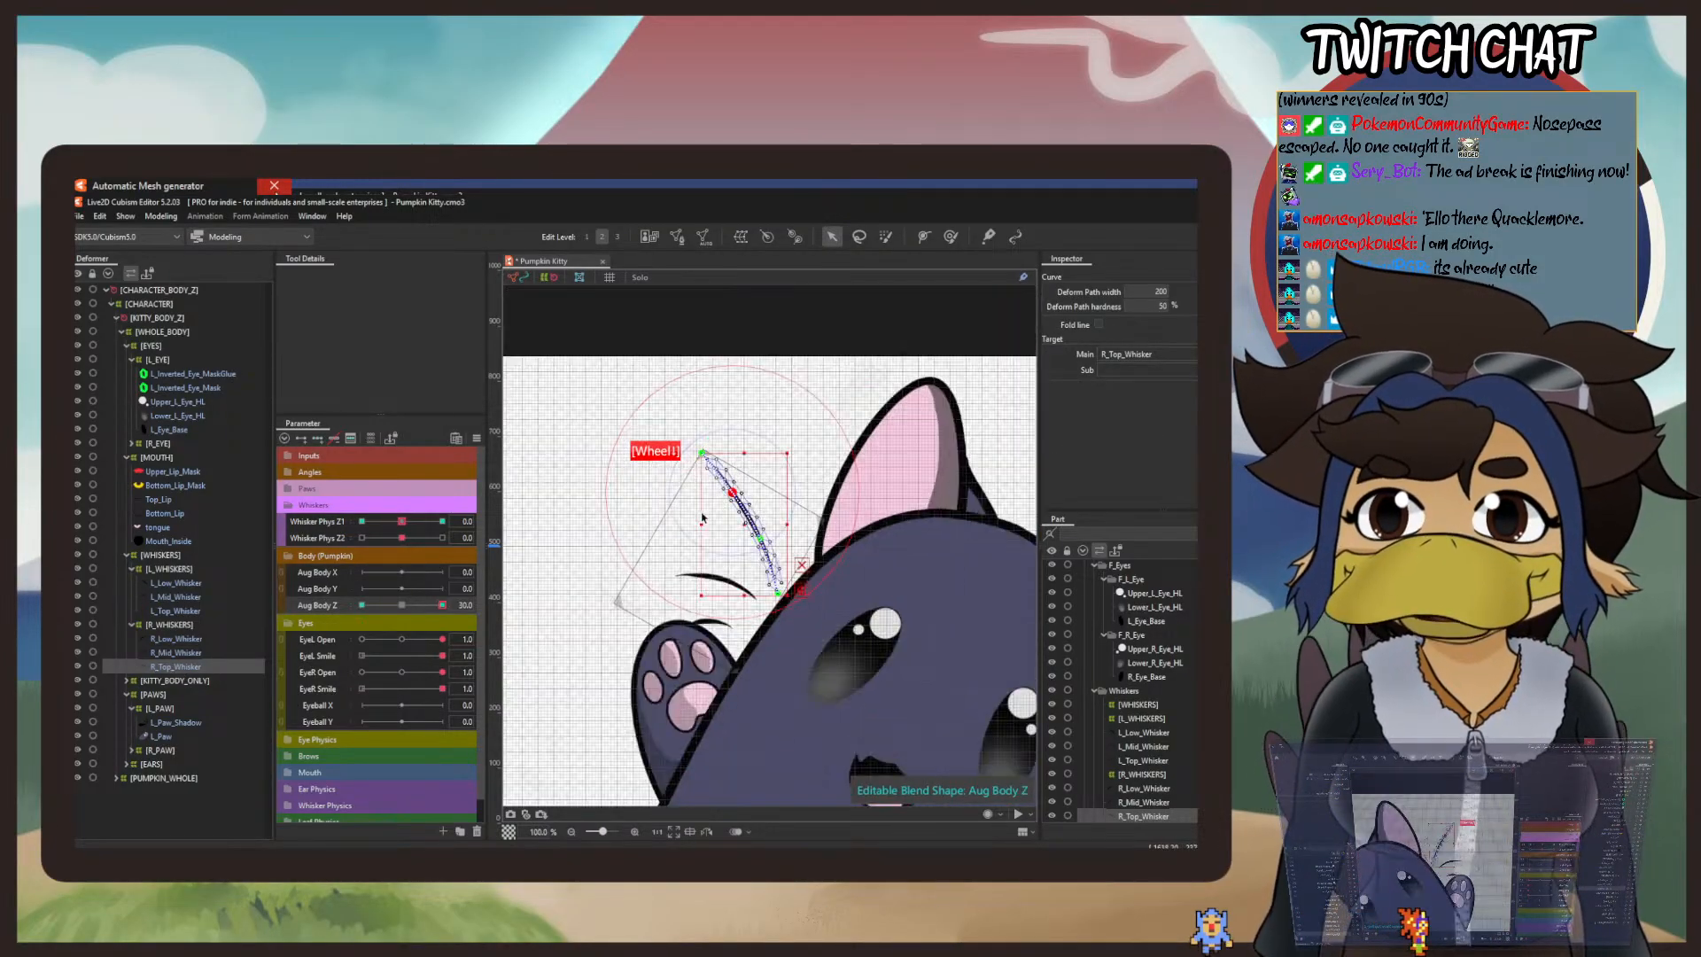
pyautogui.rightClick(402, 606)
pyautogui.moveTo(595, 573); pyautogui.dragTo(1185, 498)
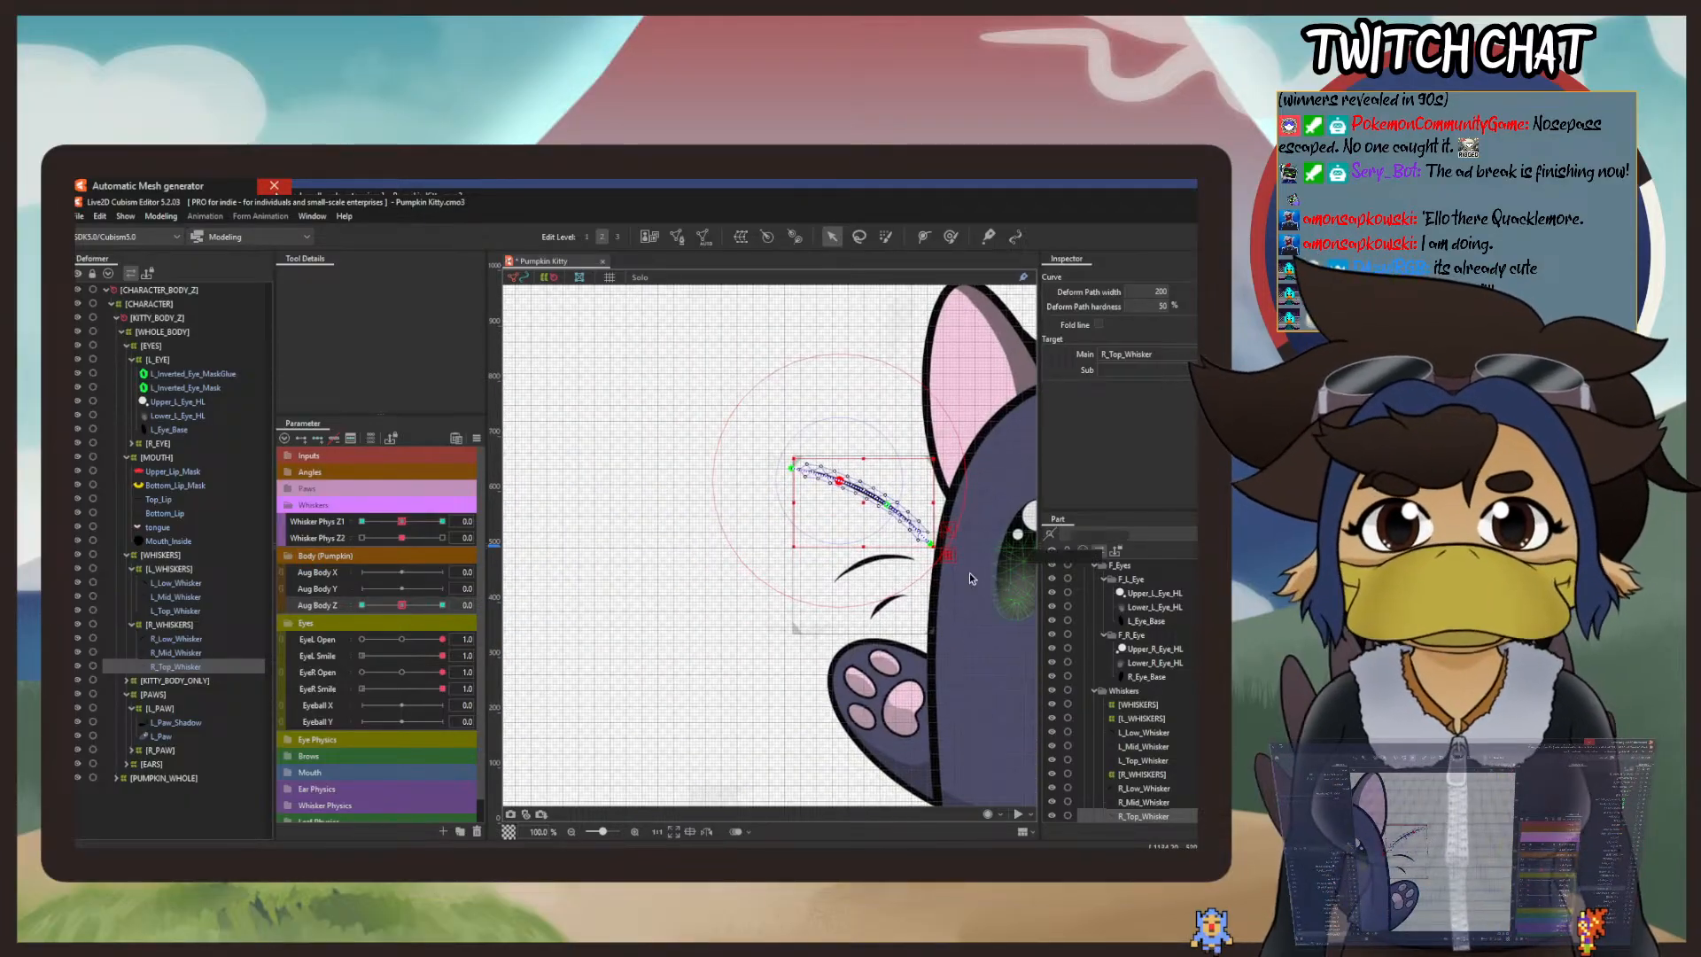
# Step: Set Whisker Phys Z1 to -5 and rotate R_Top_Whisker slightly downward about its base with the temporary Rotation deform tool
pyautogui.scroll(2, 912, 541)
pyautogui.moveTo(401, 522); pyautogui.dragTo(293, 525)
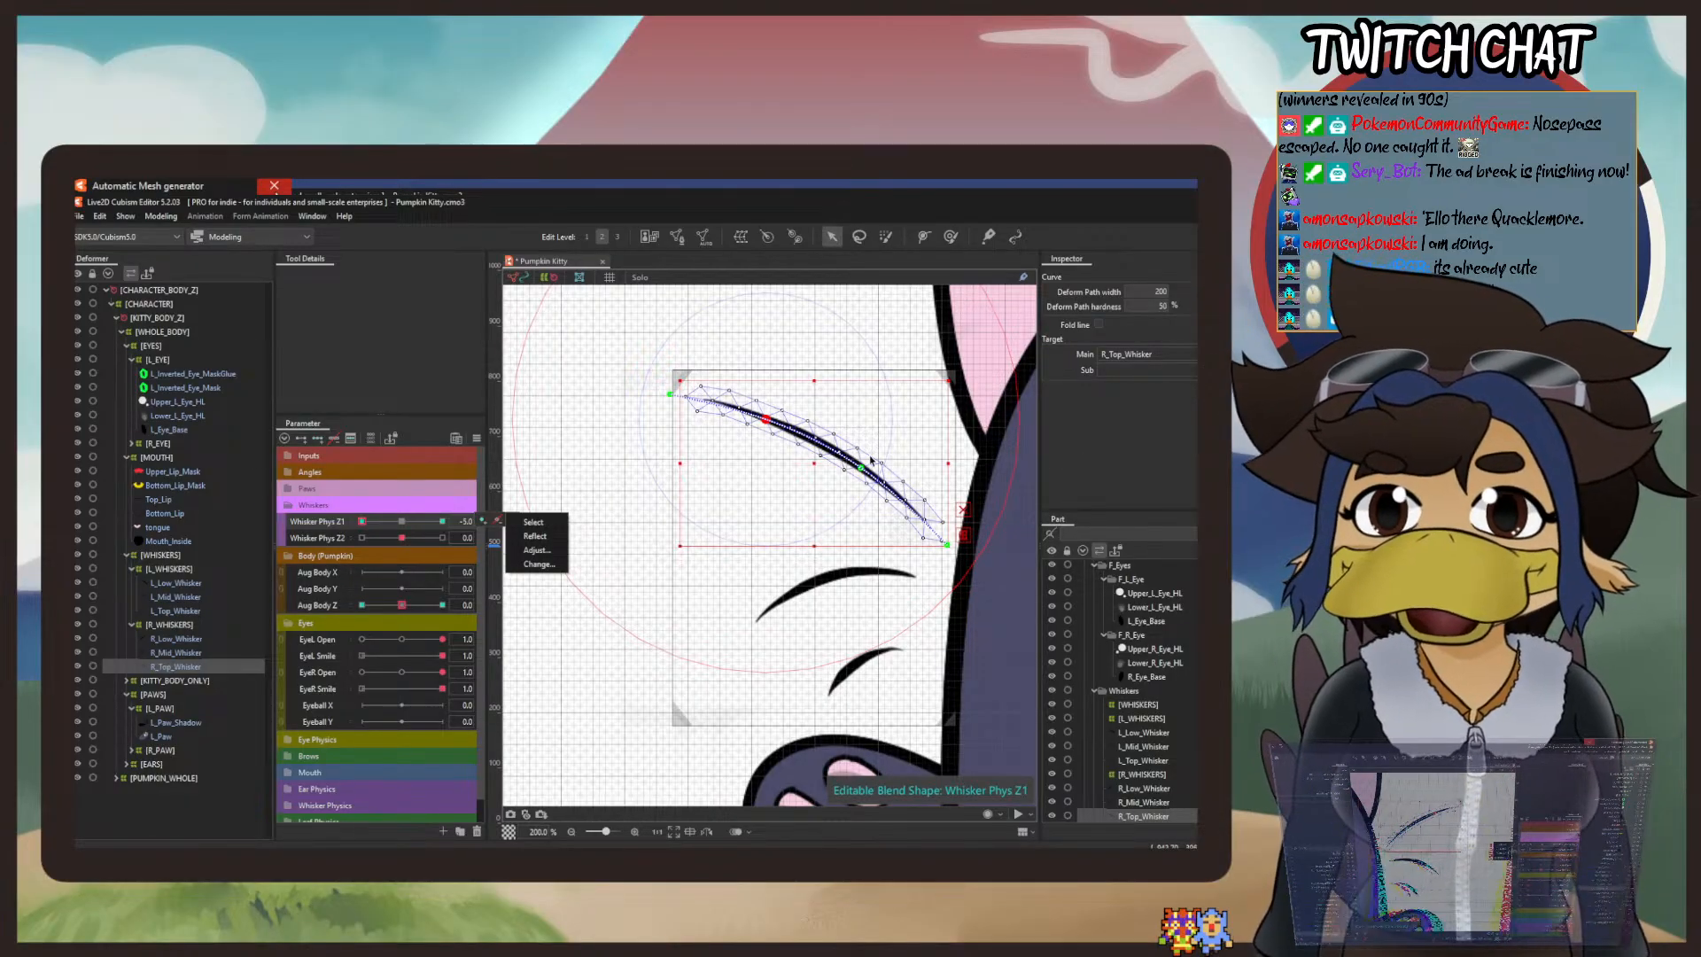
pyautogui.click(196, 671)
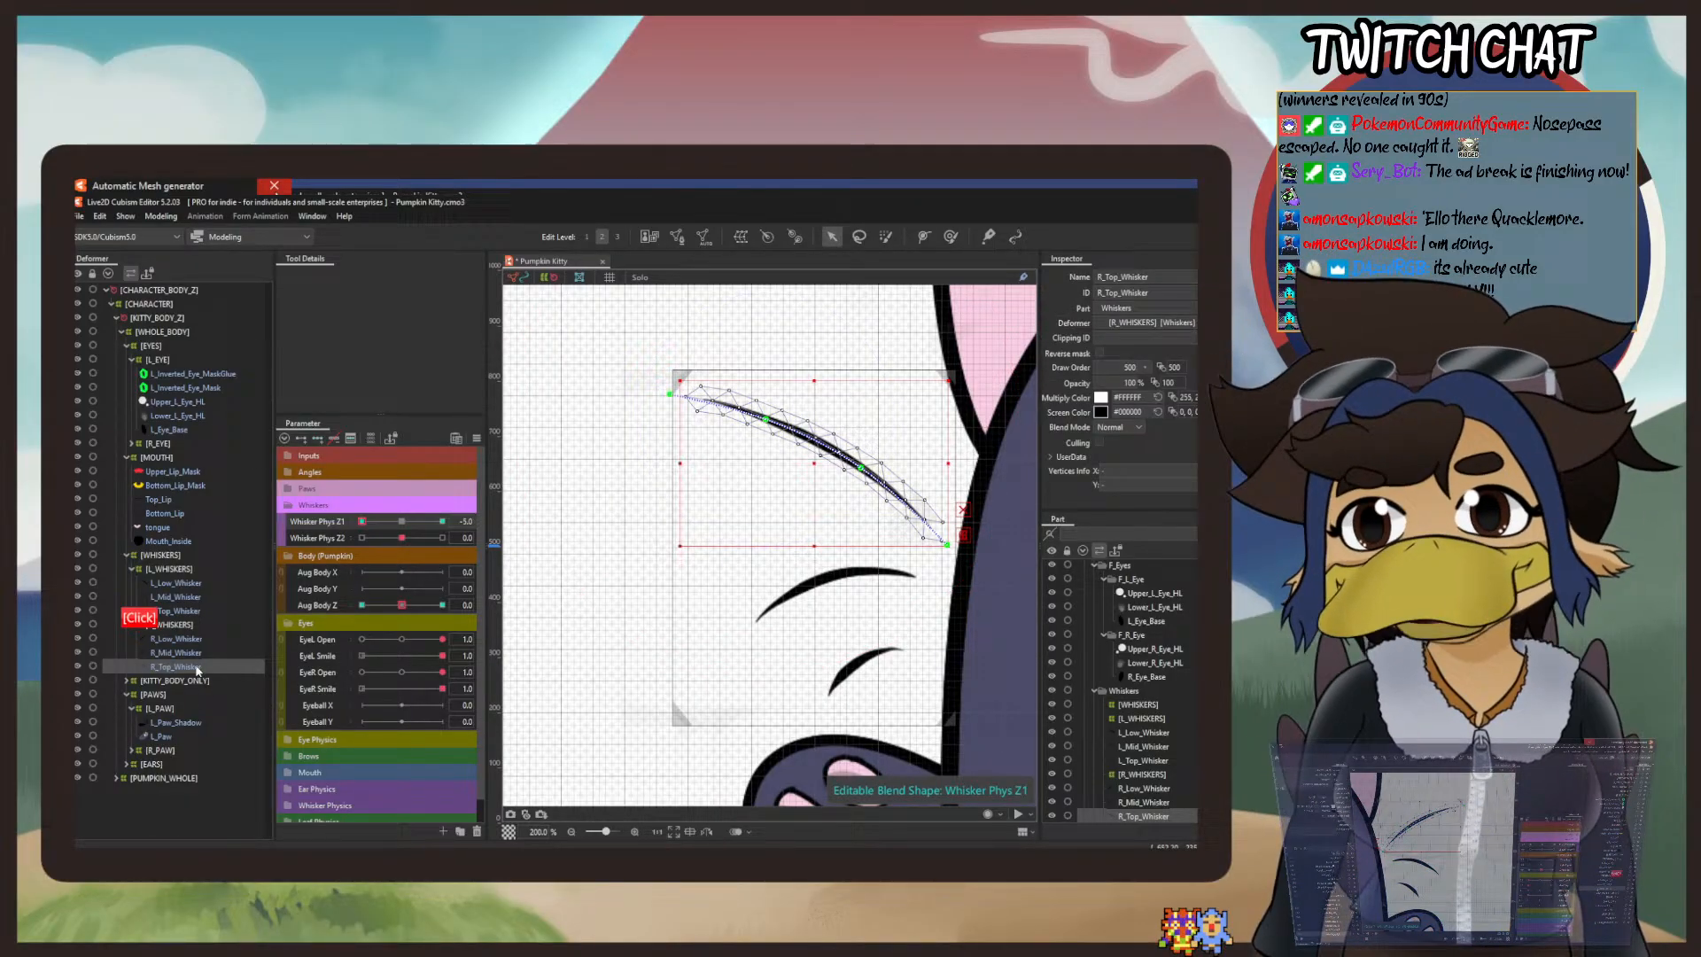
pyautogui.click(160, 216)
pyautogui.moveTo(222, 344)
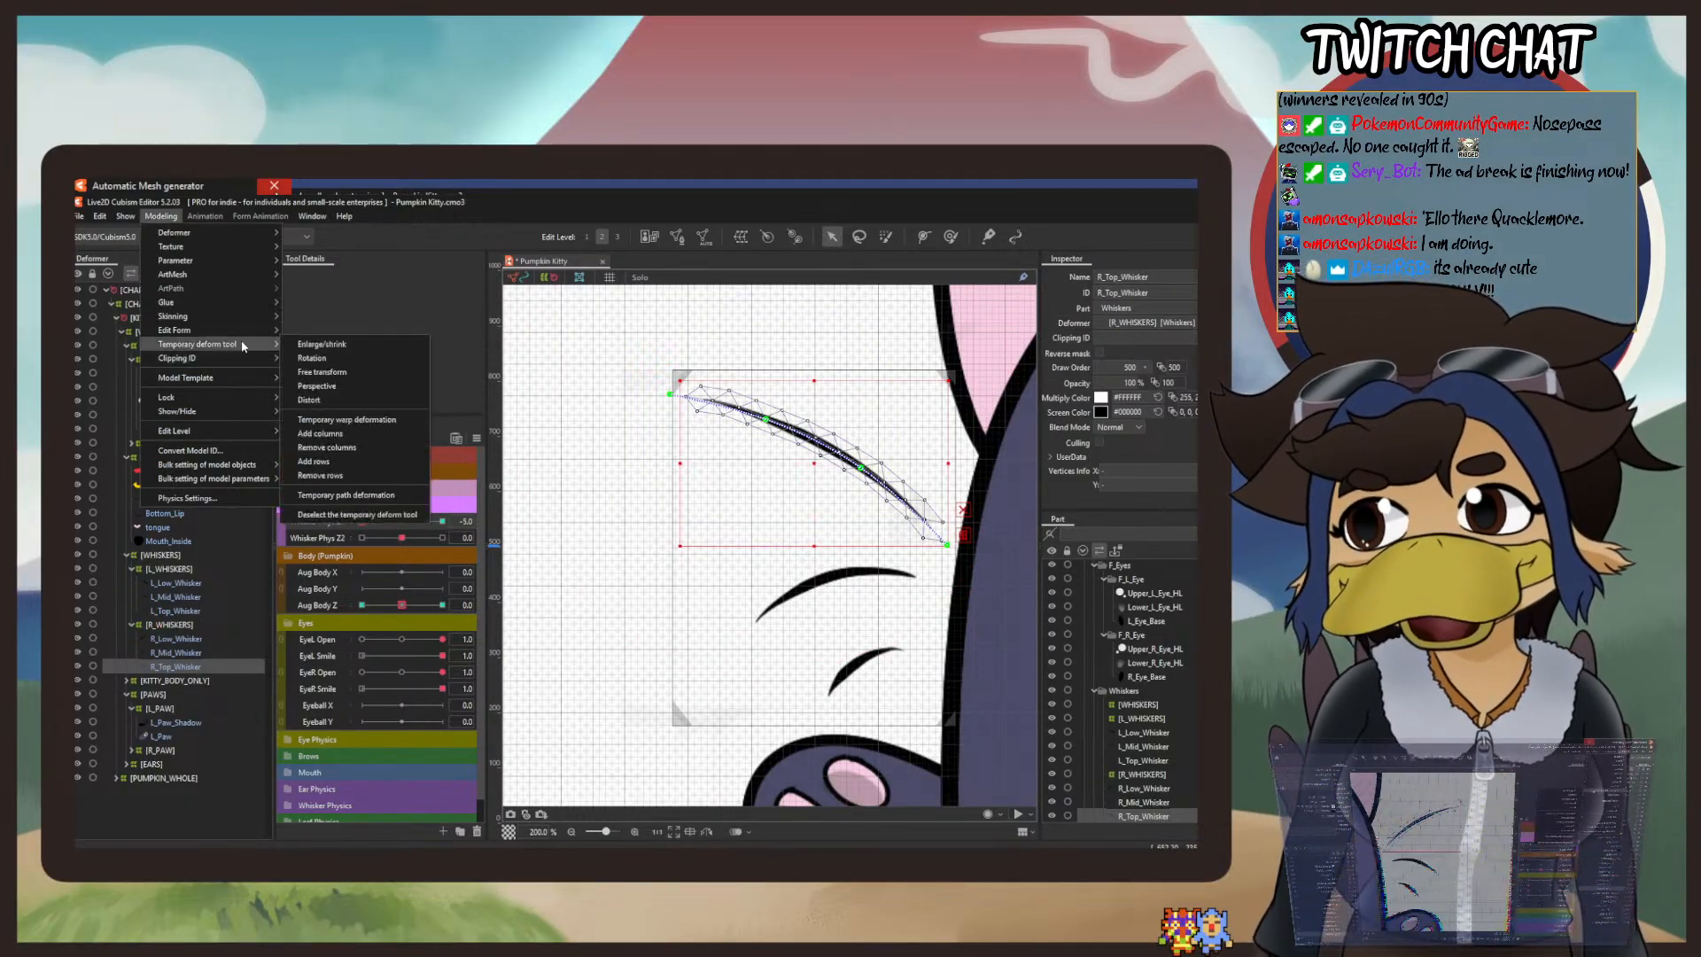
pyautogui.click(312, 358)
pyautogui.moveTo(838, 465); pyautogui.dragTo(920, 523)
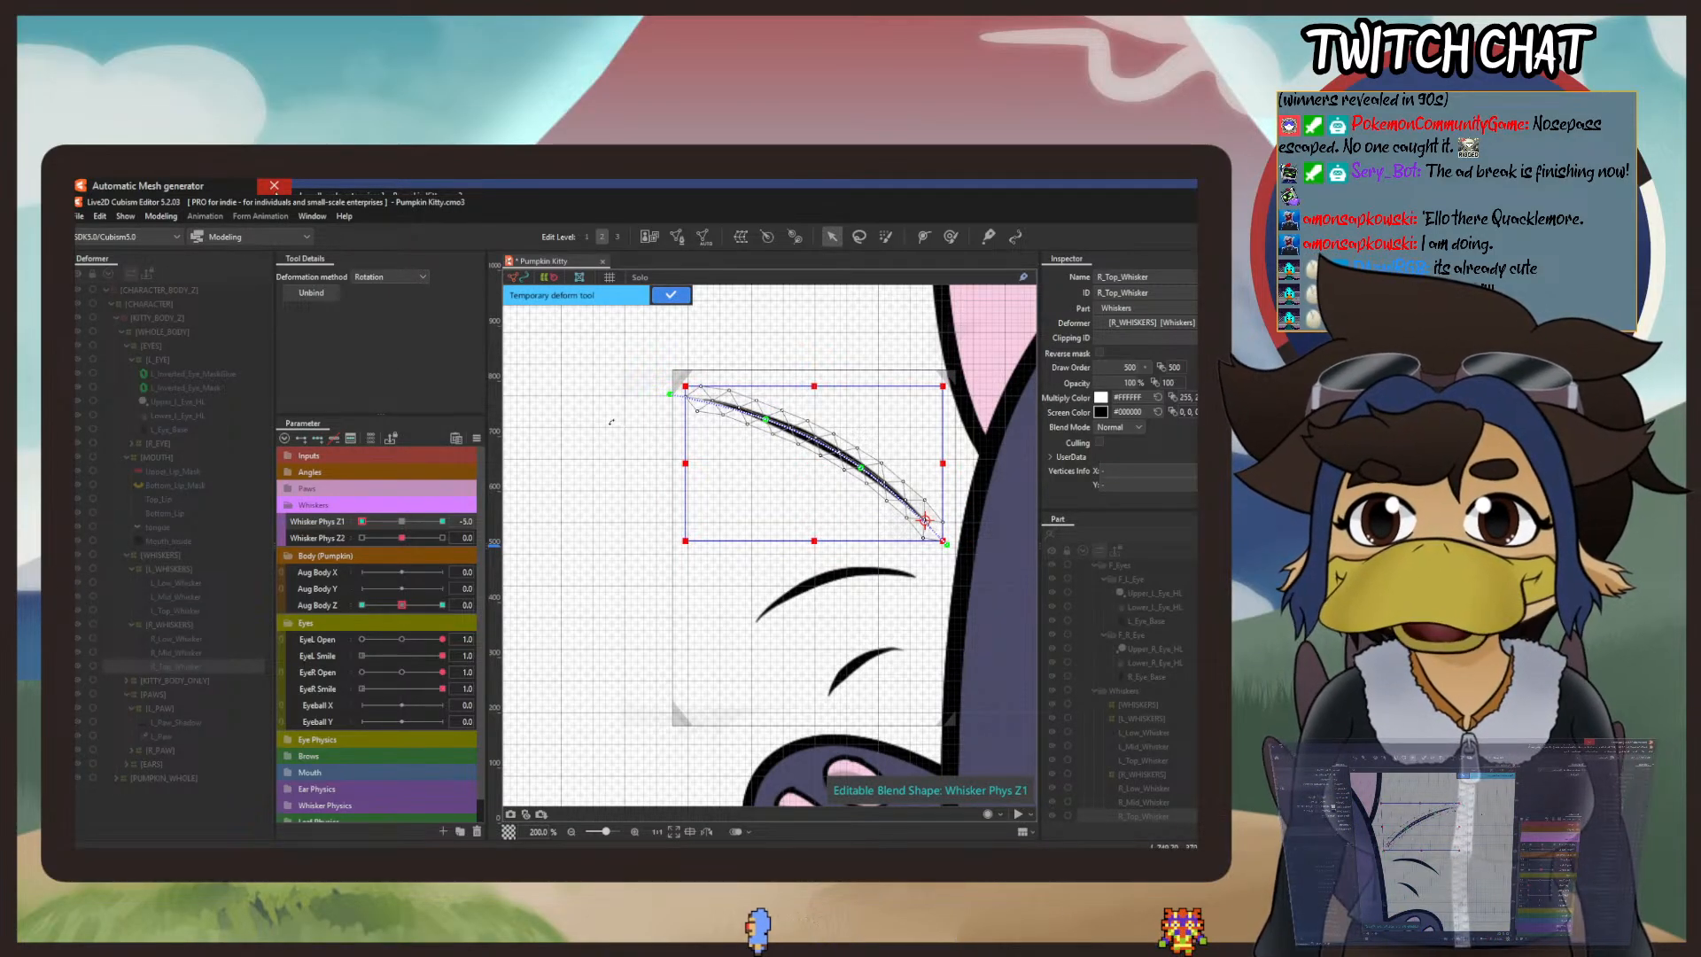
pyautogui.moveTo(632, 390); pyautogui.dragTo(621, 455)
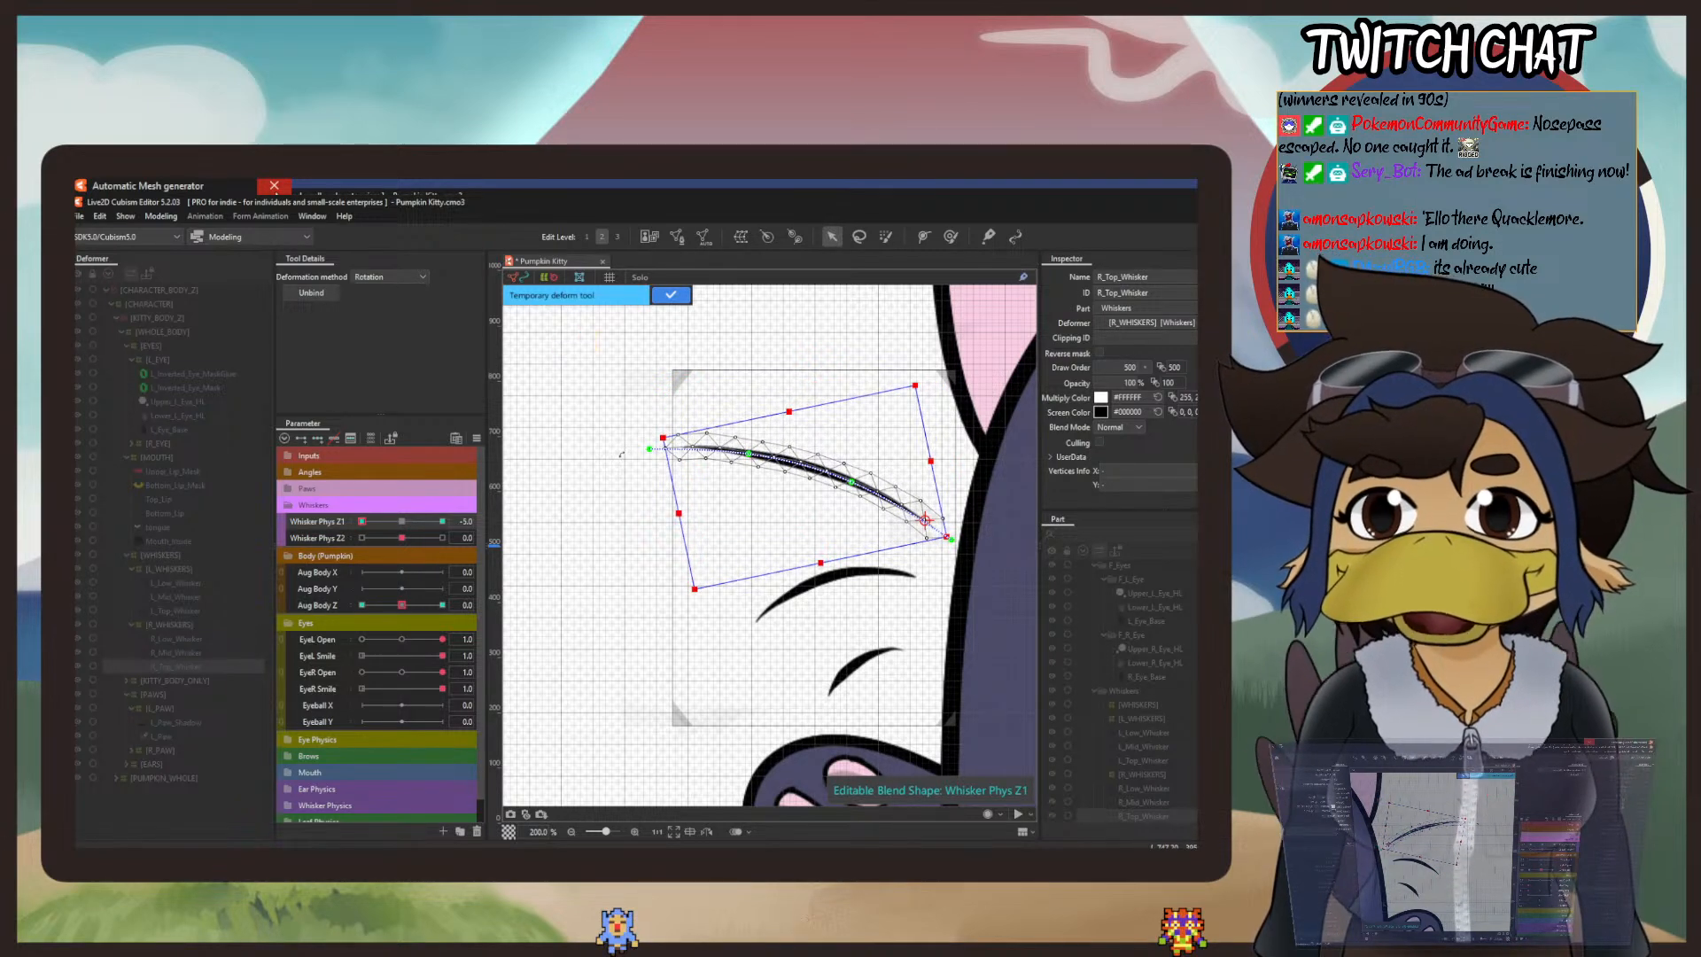
pyautogui.click(671, 296)
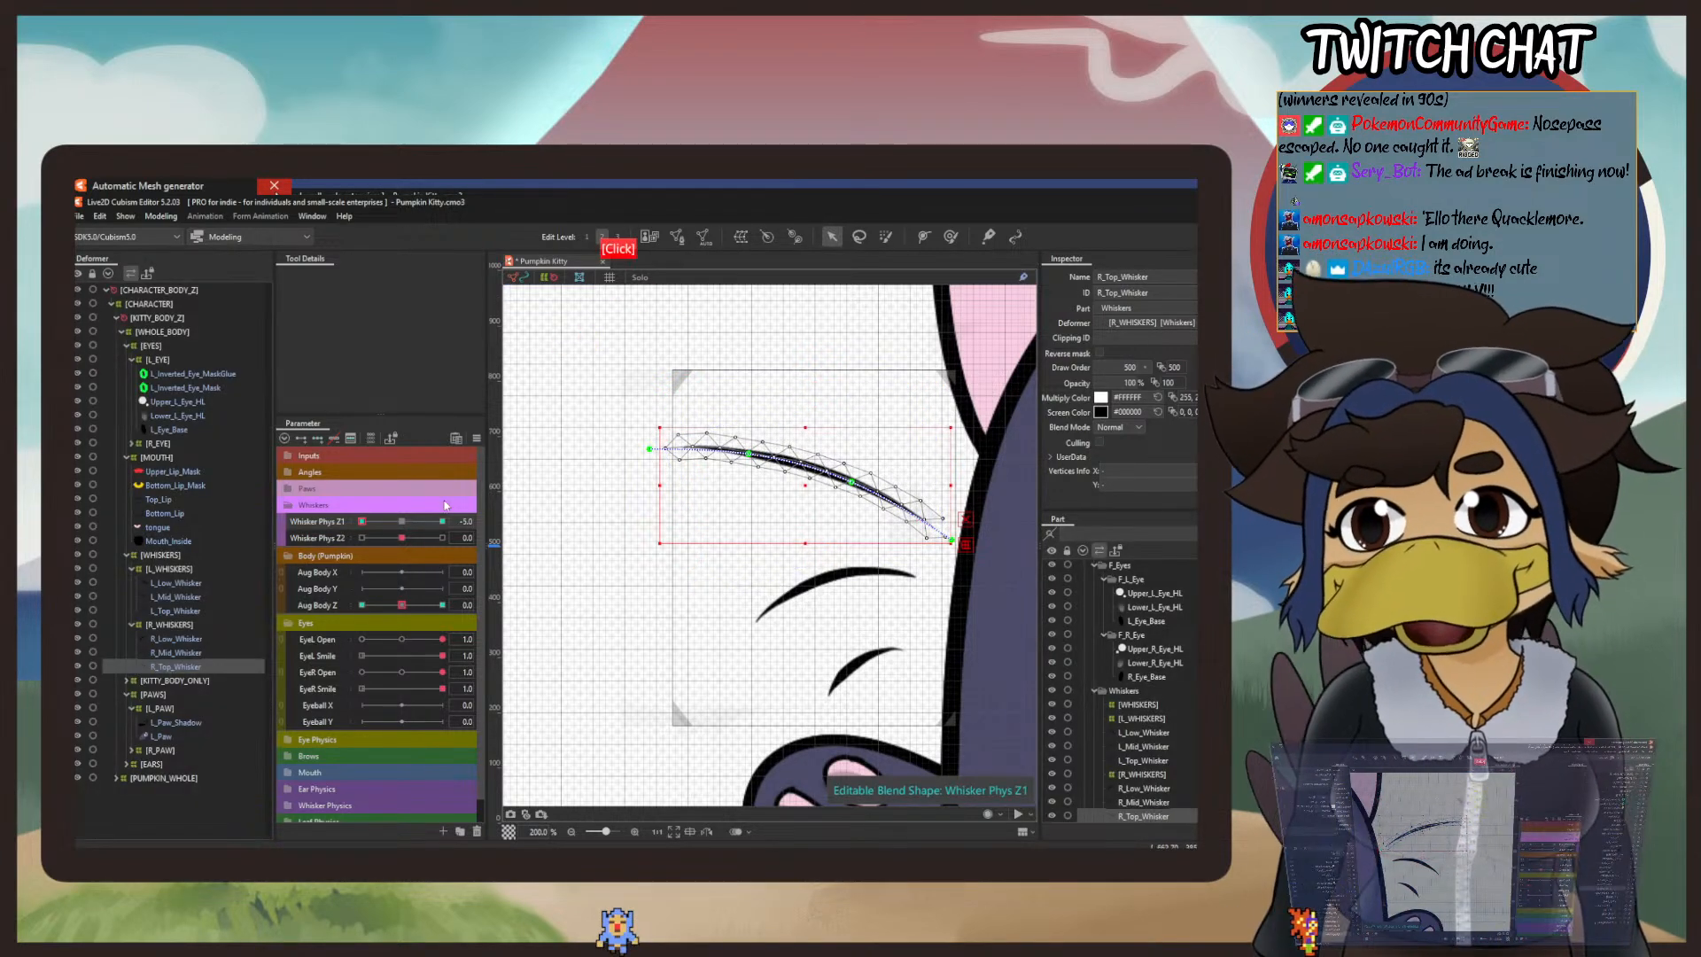
# Step: Set Whisker Phys Z1 to 5, rotate R_Top_Whisker upward about its base, and return Whisker Phys Z1 to 0
pyautogui.moveTo(373, 523); pyautogui.dragTo(499, 512)
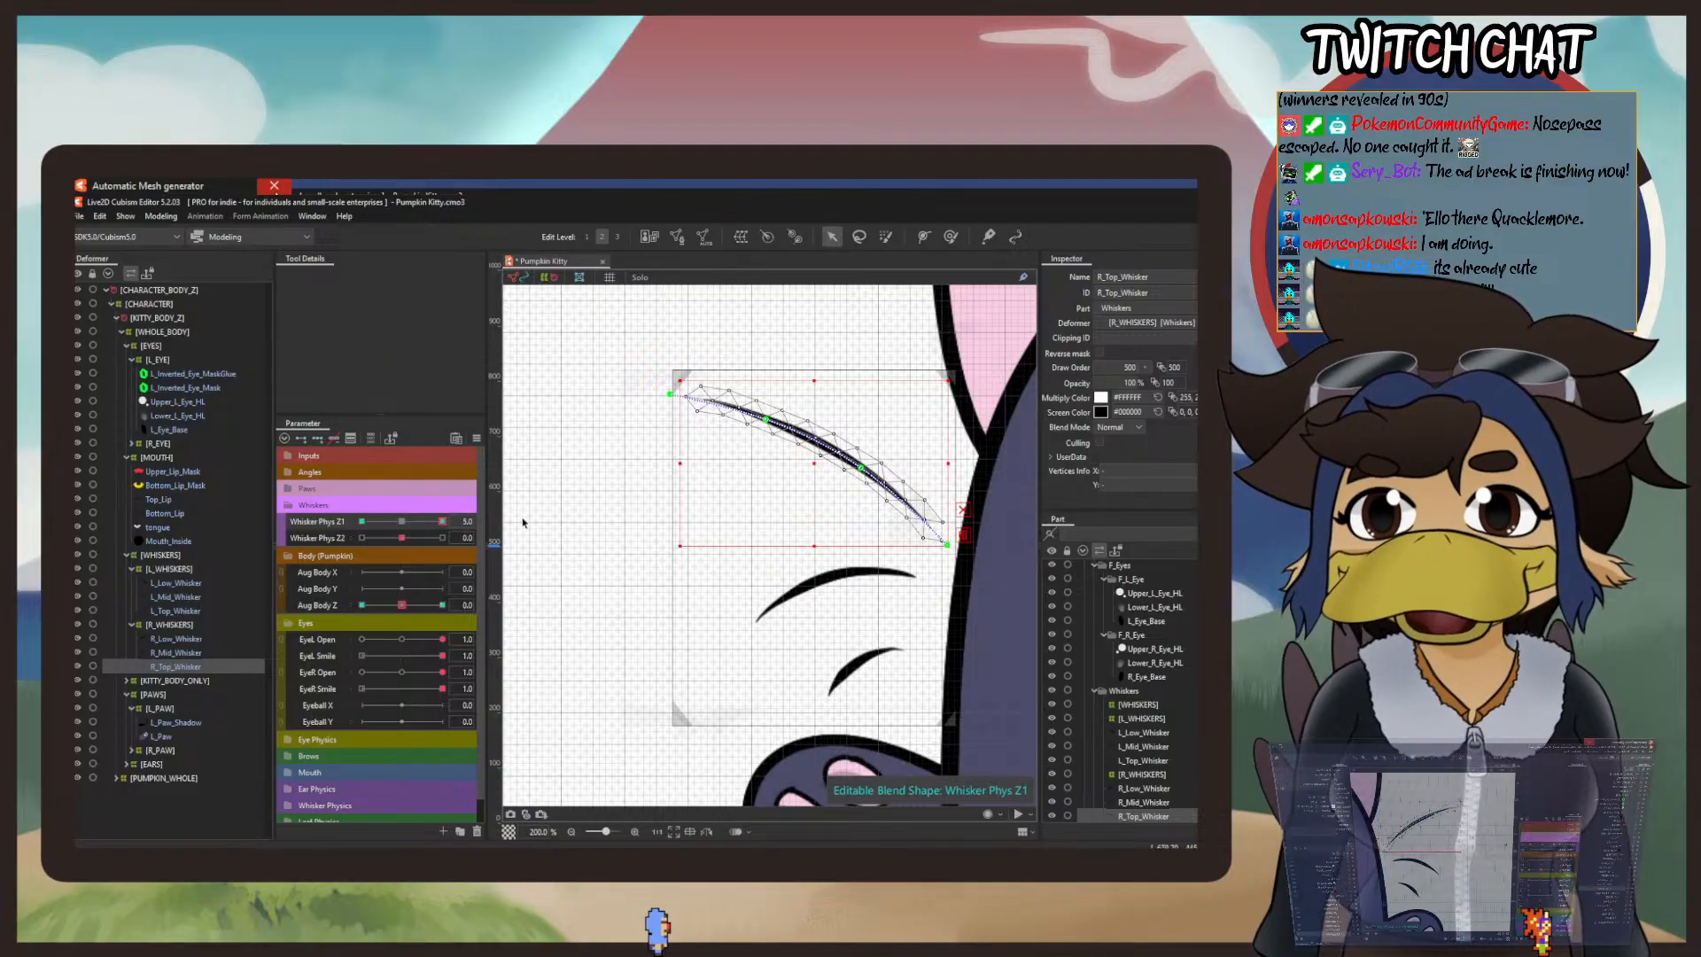
pyautogui.click(161, 217)
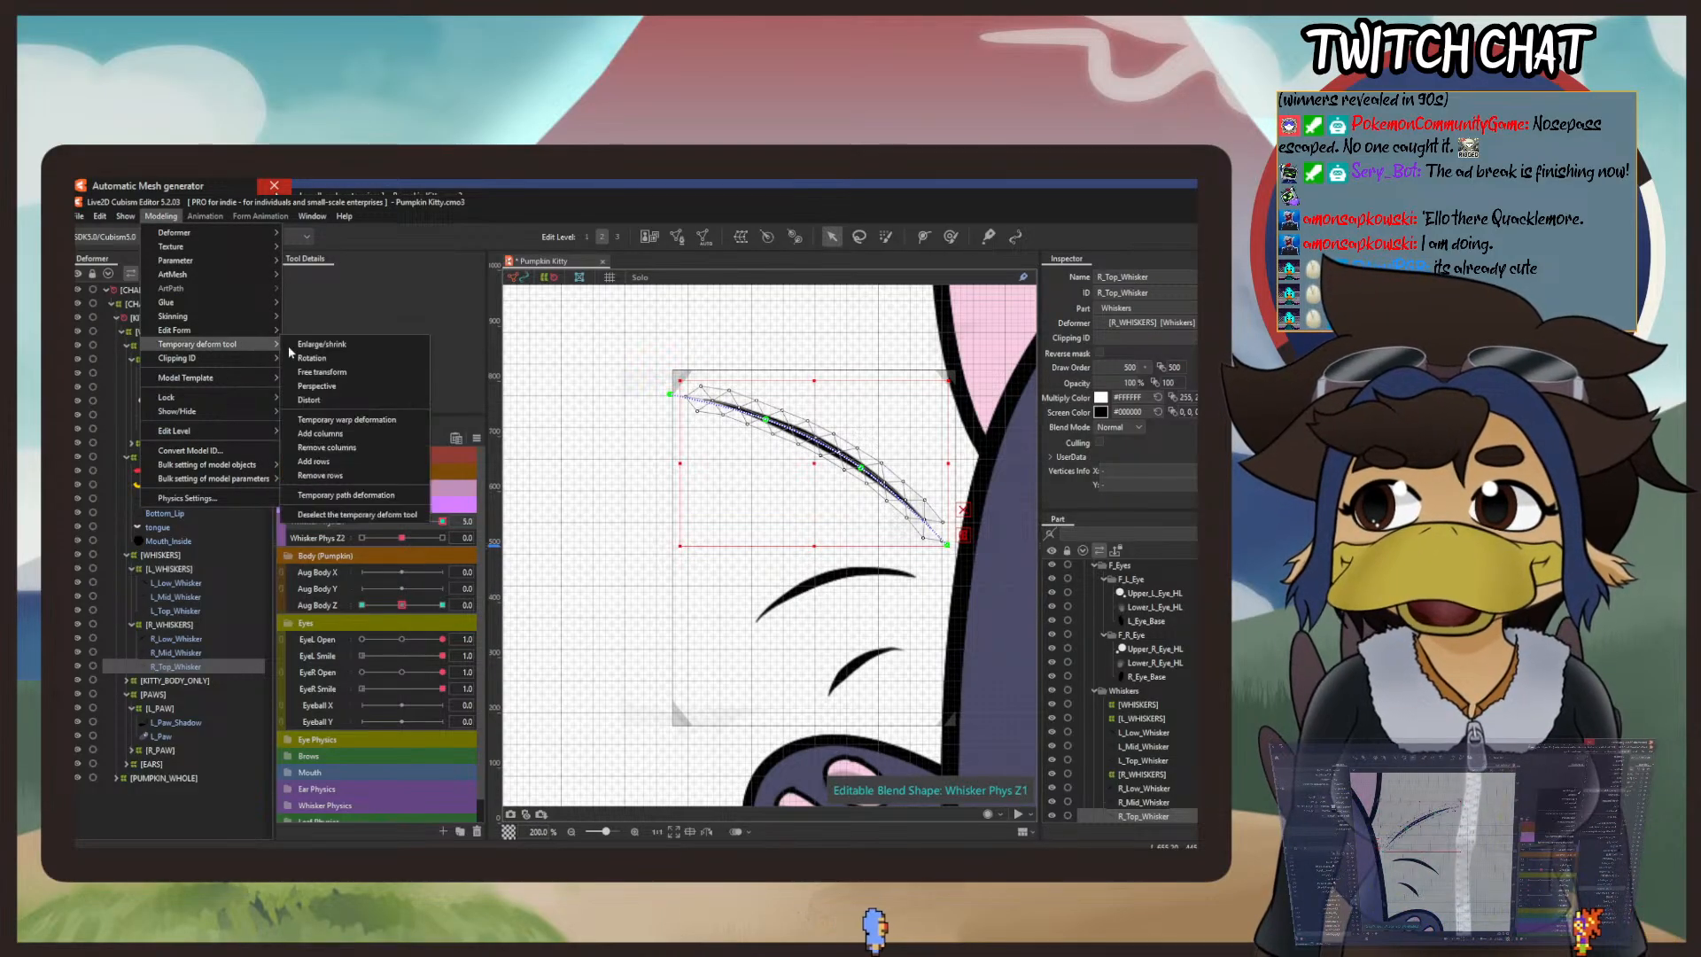
pyautogui.click(312, 358)
pyautogui.moveTo(813, 464); pyautogui.dragTo(930, 524)
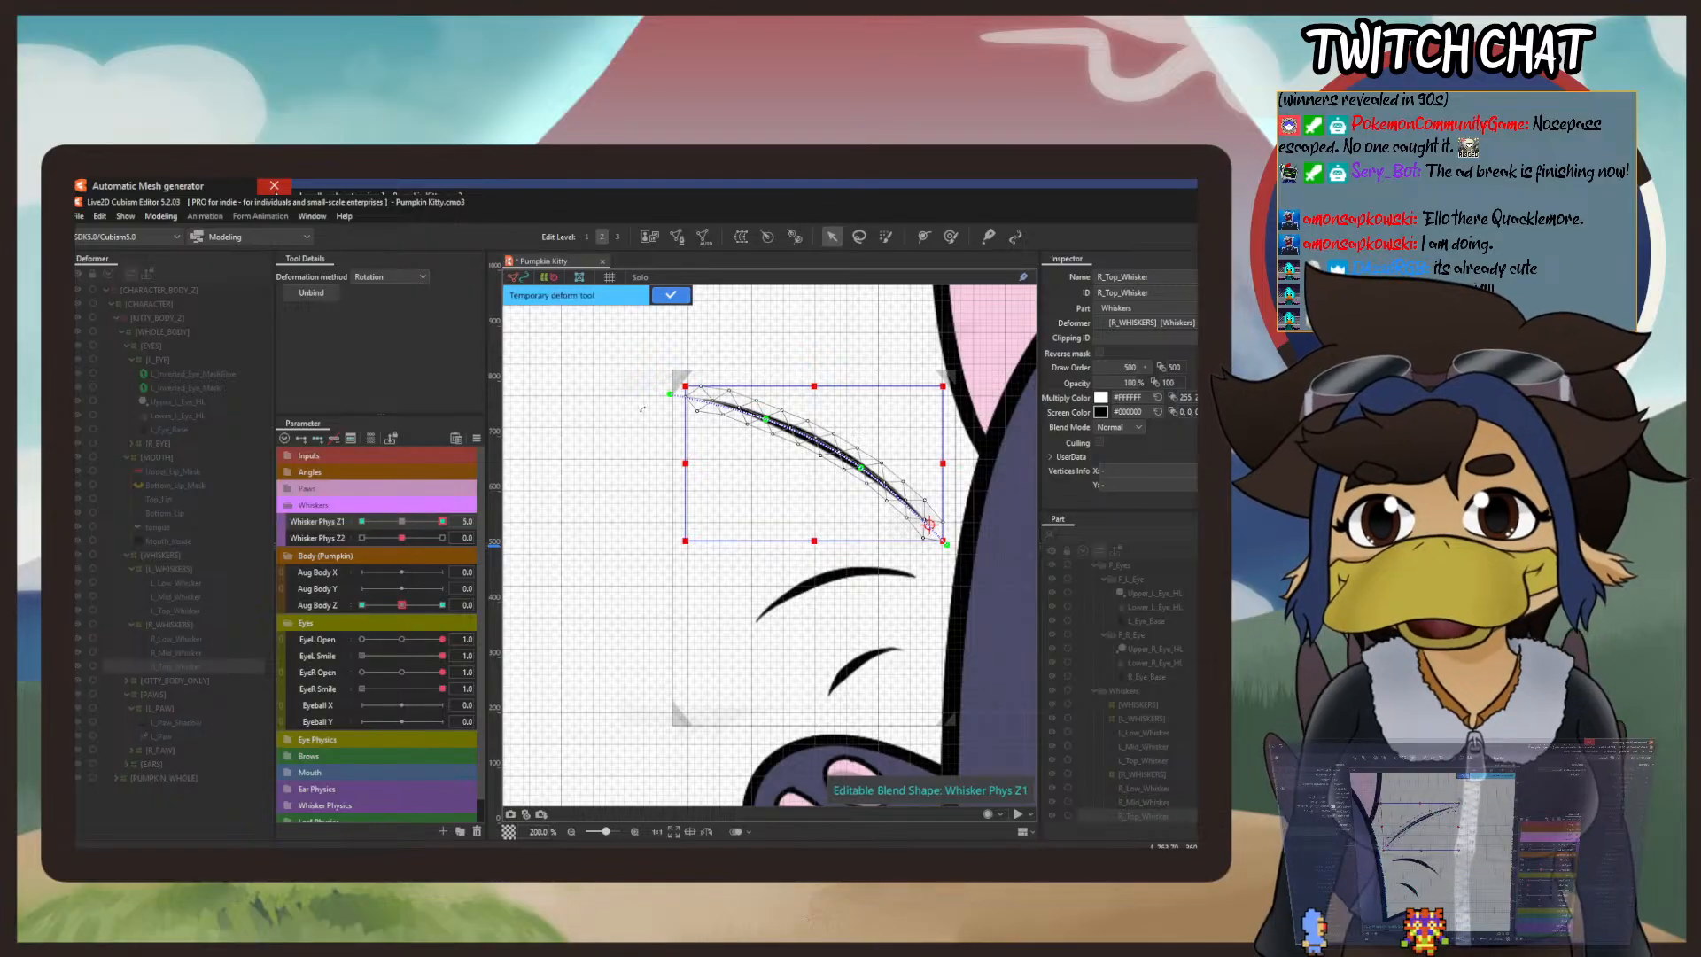
pyautogui.moveTo(643, 409); pyautogui.dragTo(694, 347)
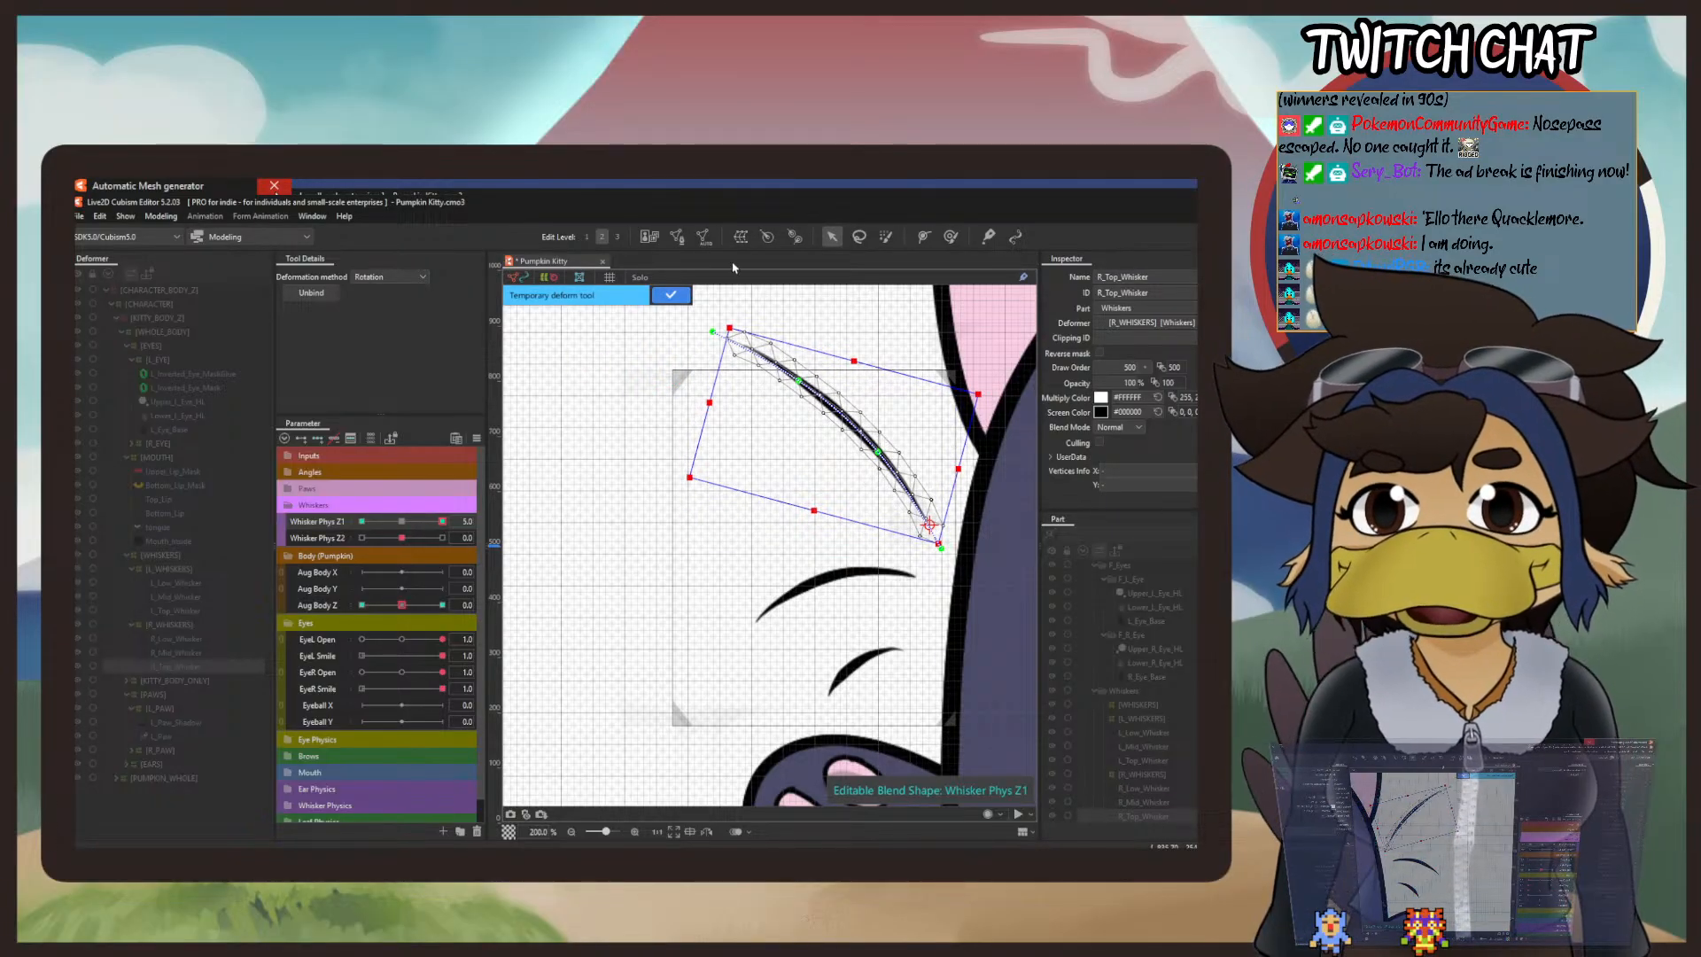
pyautogui.click(671, 299)
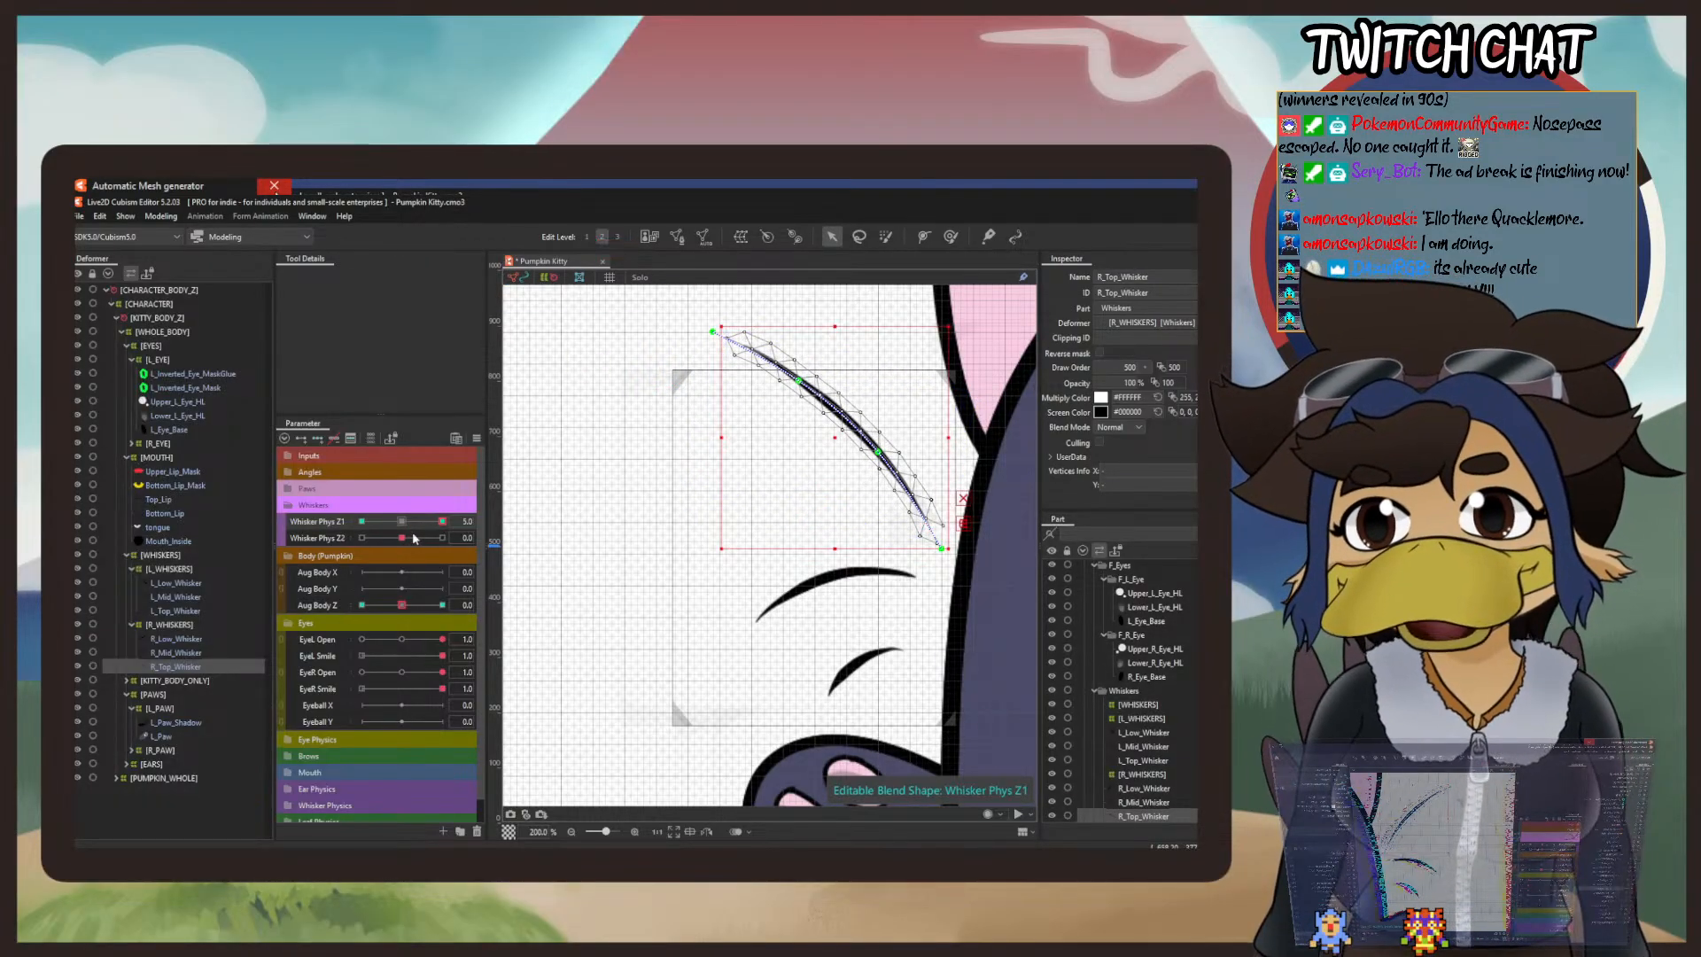
pyautogui.moveTo(452, 522); pyautogui.dragTo(254, 558)
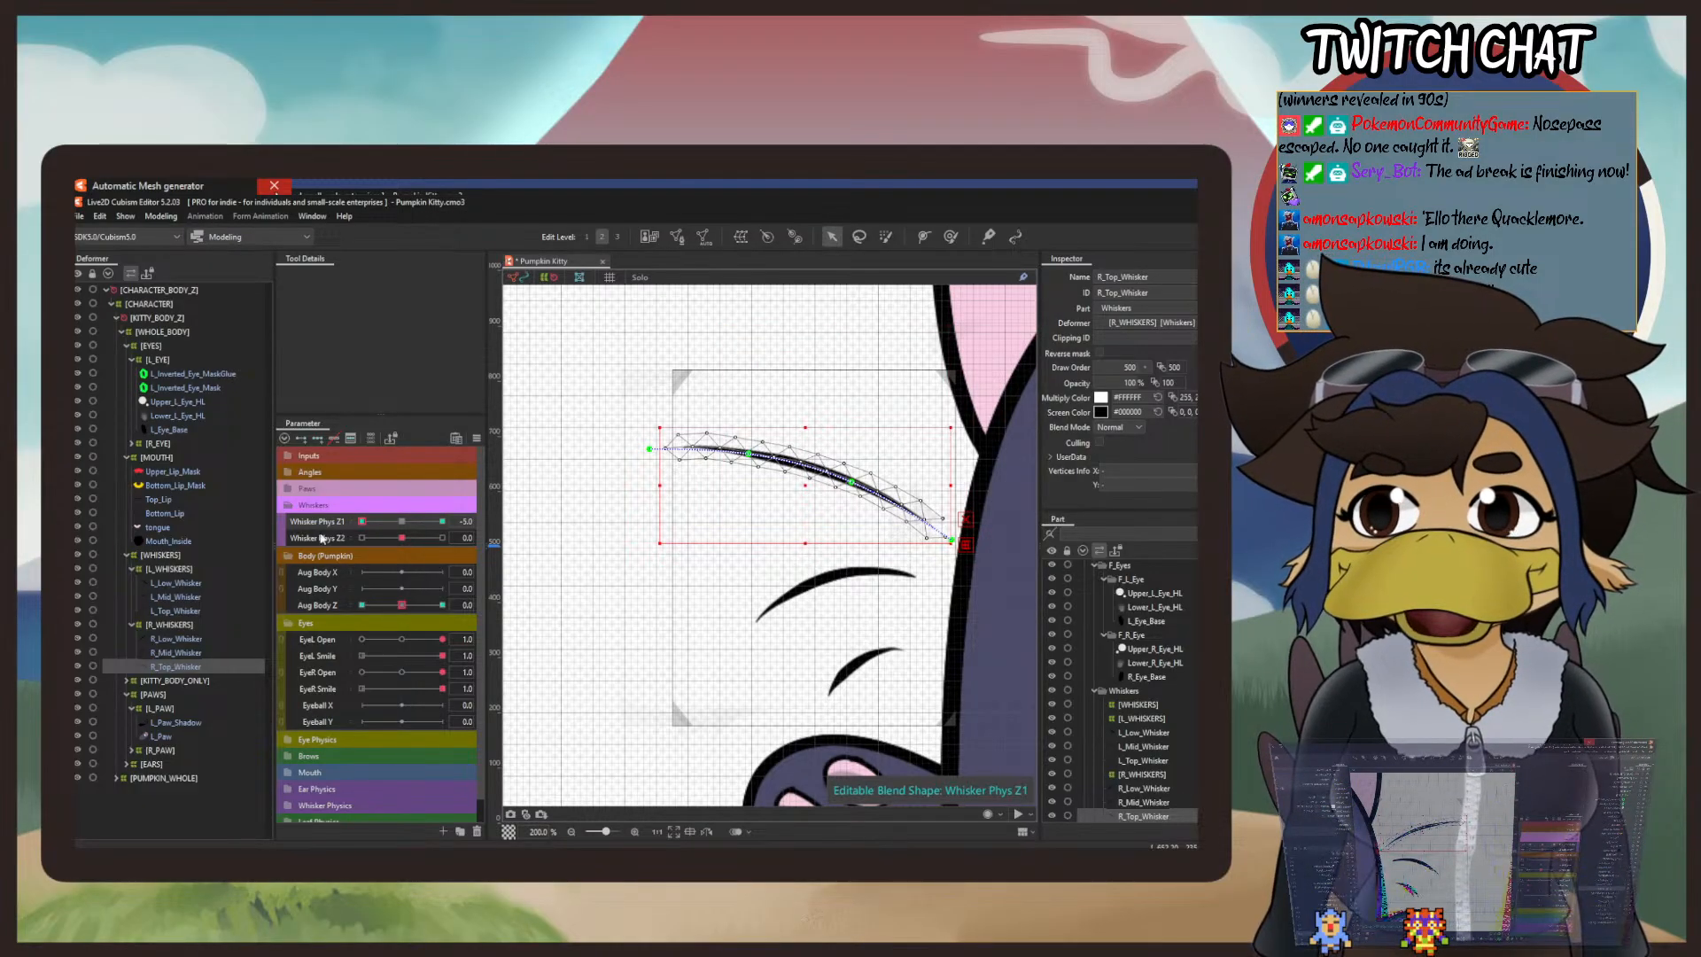
pyautogui.click(401, 522)
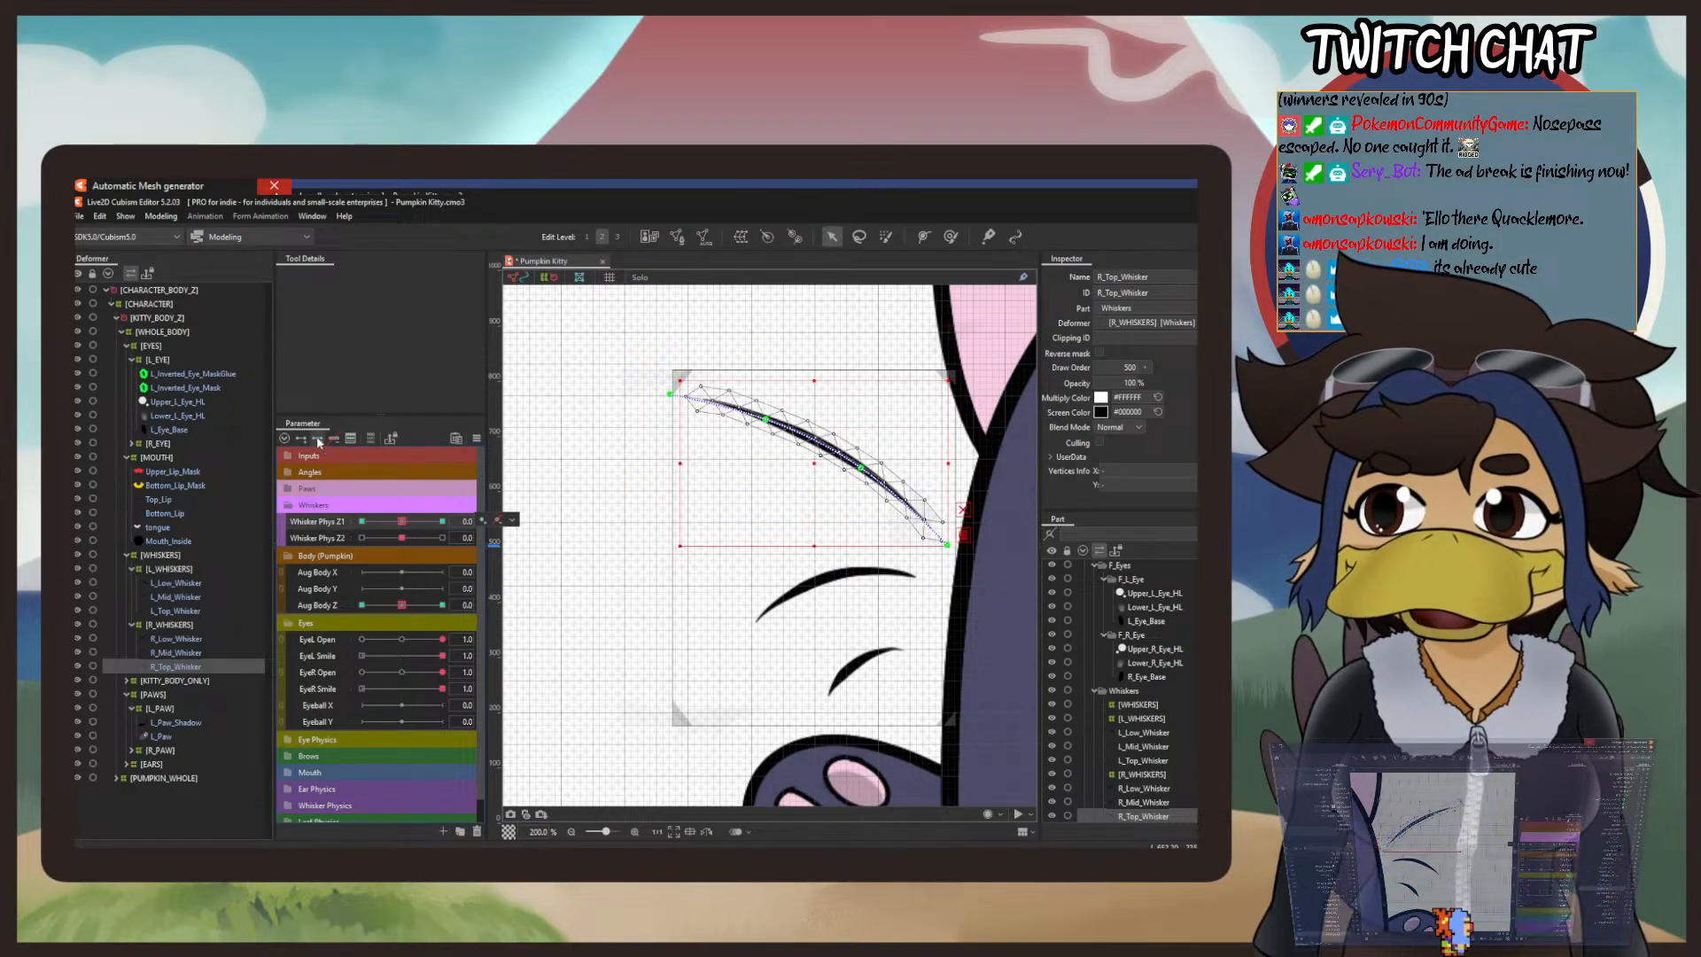
# Step: Add Whisker Phys Z2 blend-shape keys at -5, 0 and 5 to R_Top_Whisker and bend its outer end downward at -5
pyautogui.click(321, 530)
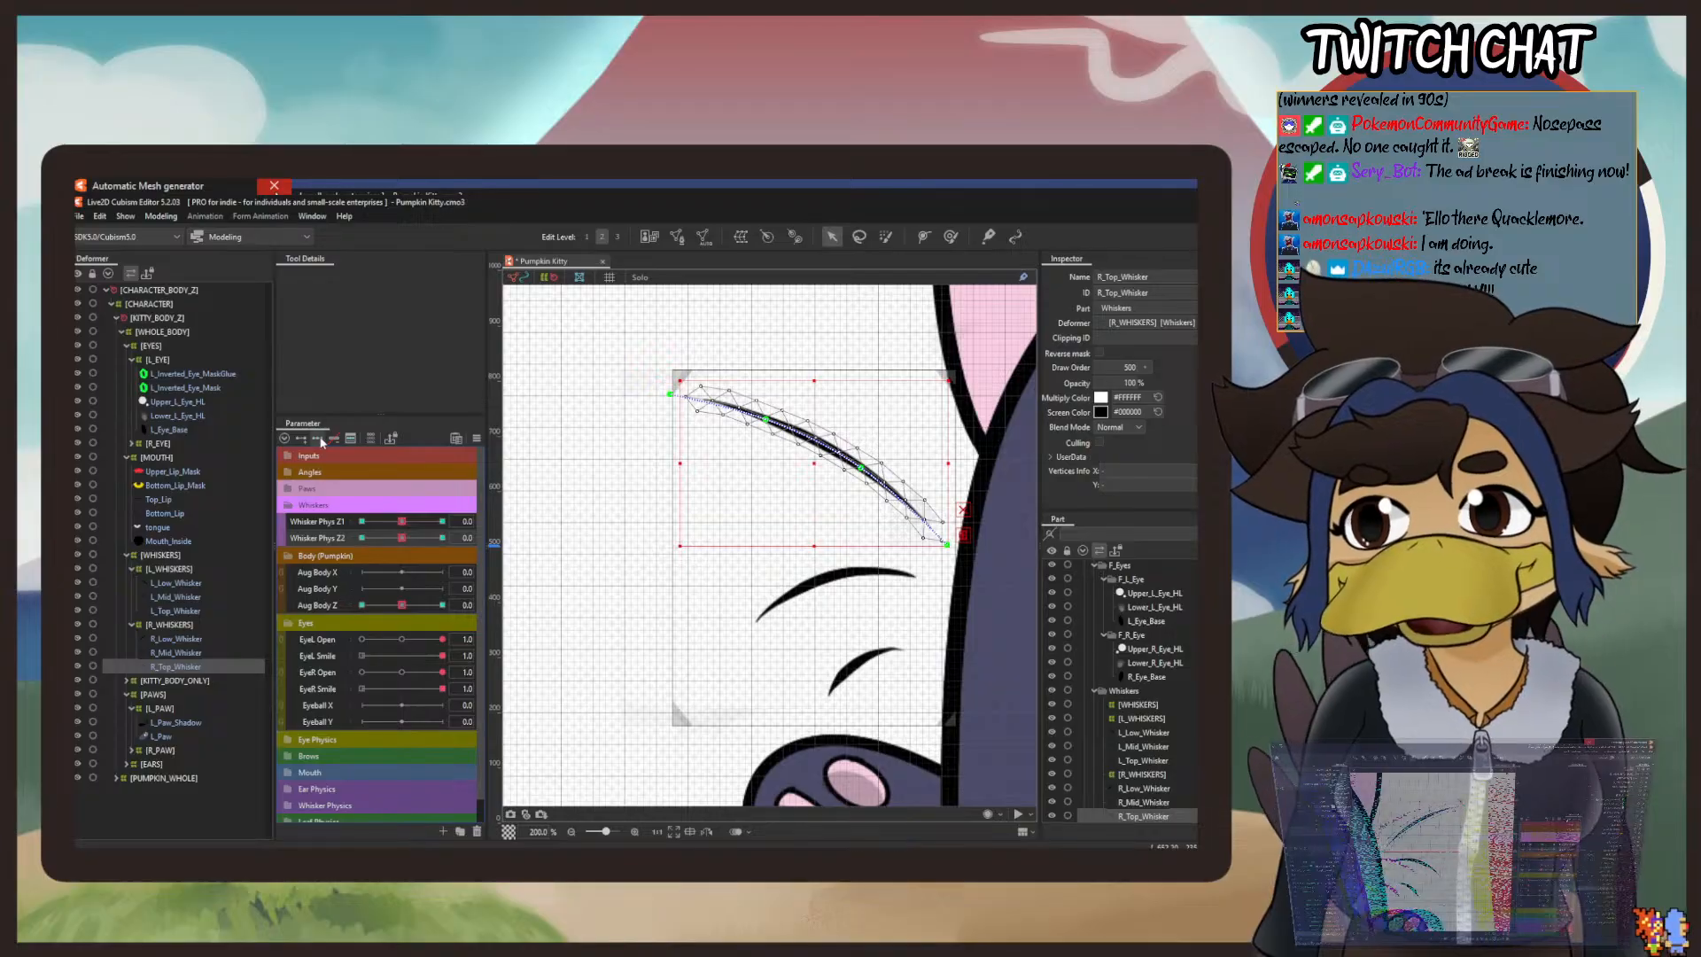
pyautogui.click(671, 401)
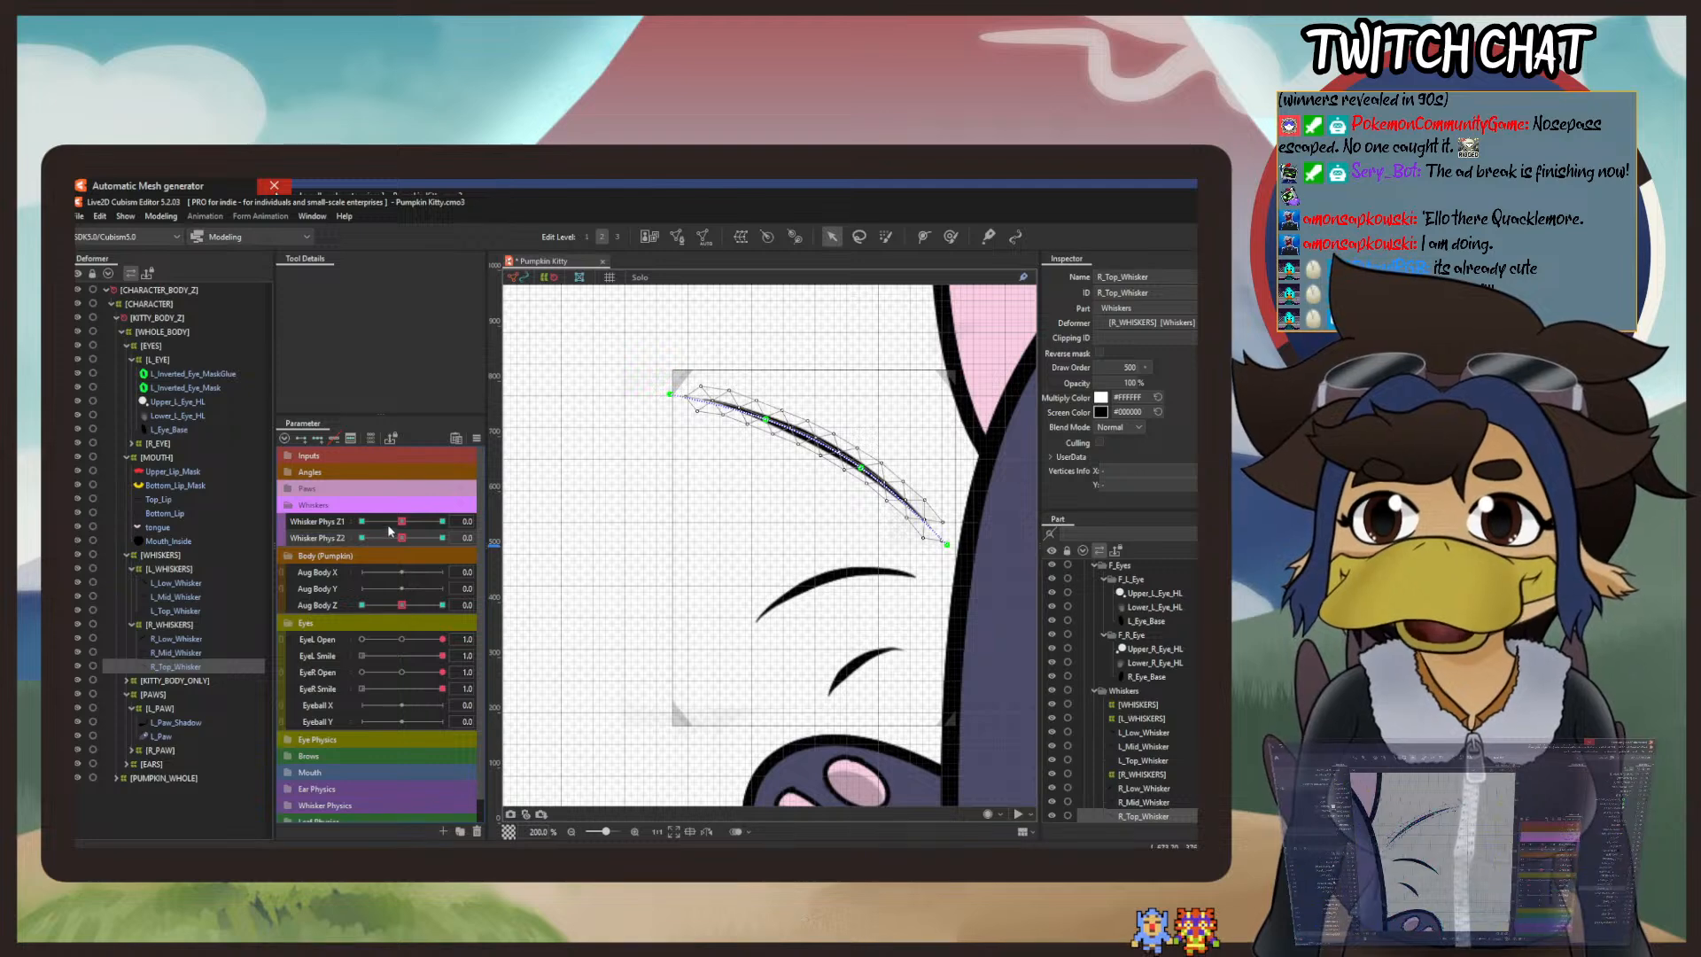
pyautogui.rightClick(361, 539)
pyautogui.moveTo(668, 396); pyautogui.dragTo(655, 438)
pyautogui.moveTo(765, 419); pyautogui.dragTo(762, 439)
pyautogui.moveTo(656, 439); pyautogui.dragTo(658, 457)
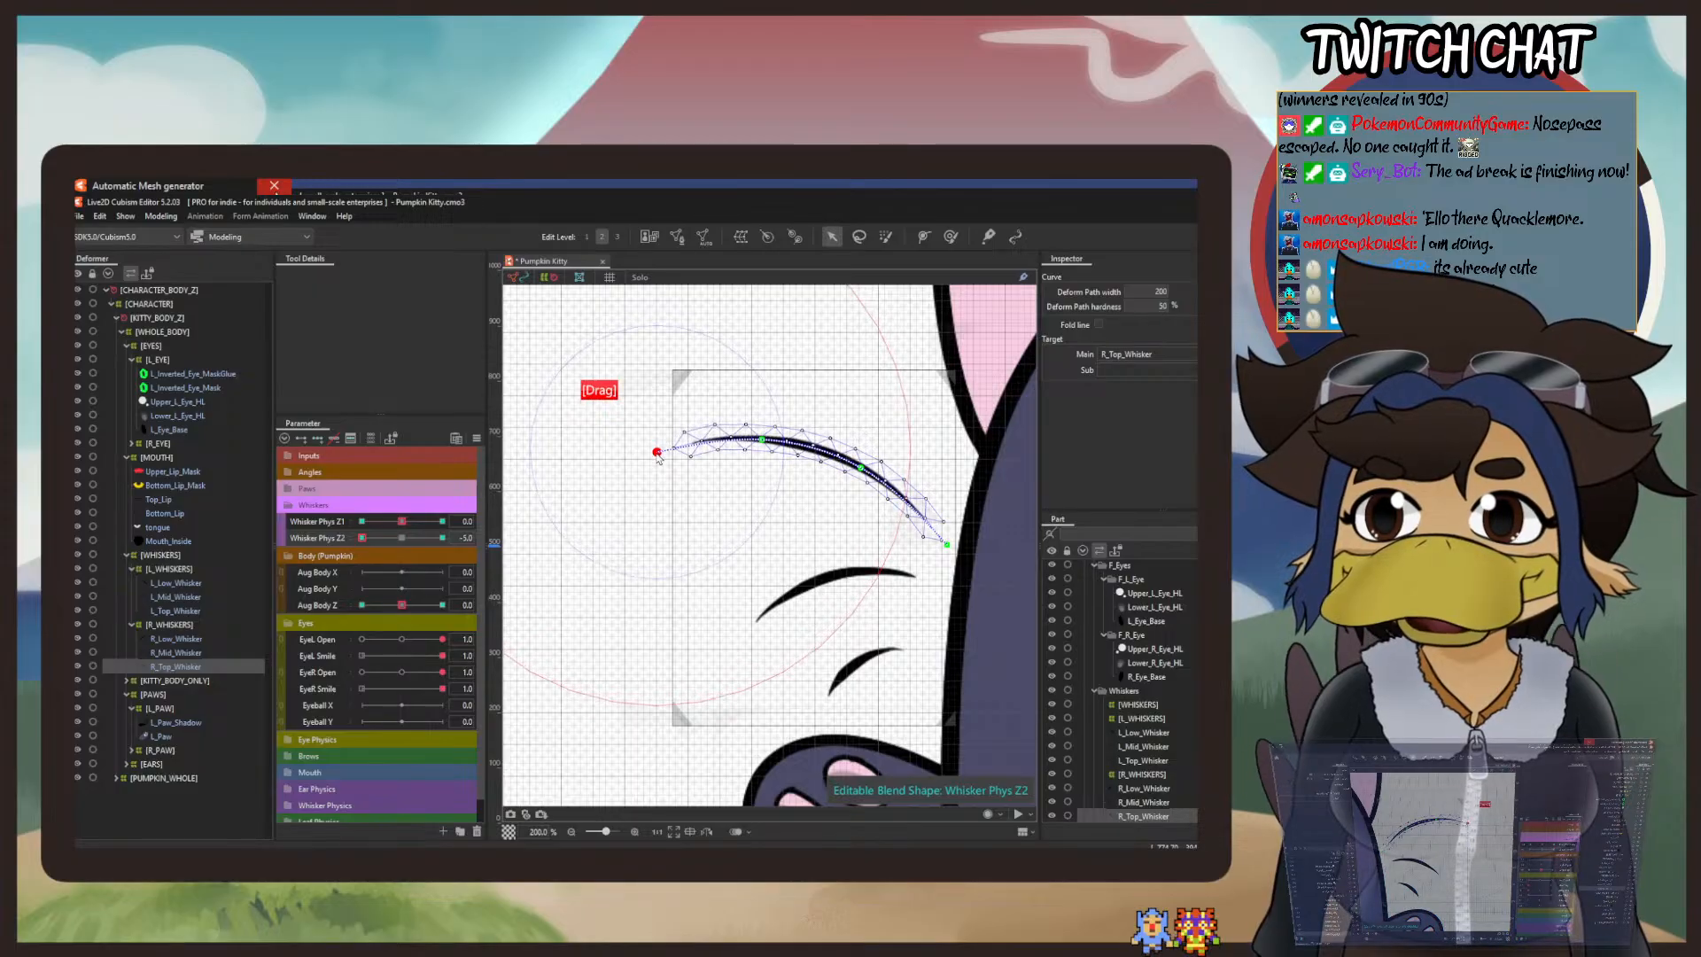
# Step: Set Whisker Phys Z2 to 5, bend R_Top_Whisker's outer end upward into a straighter line, and return Whisker Phys Z2 to 0
pyautogui.moveTo(352, 537); pyautogui.dragTo(592, 563)
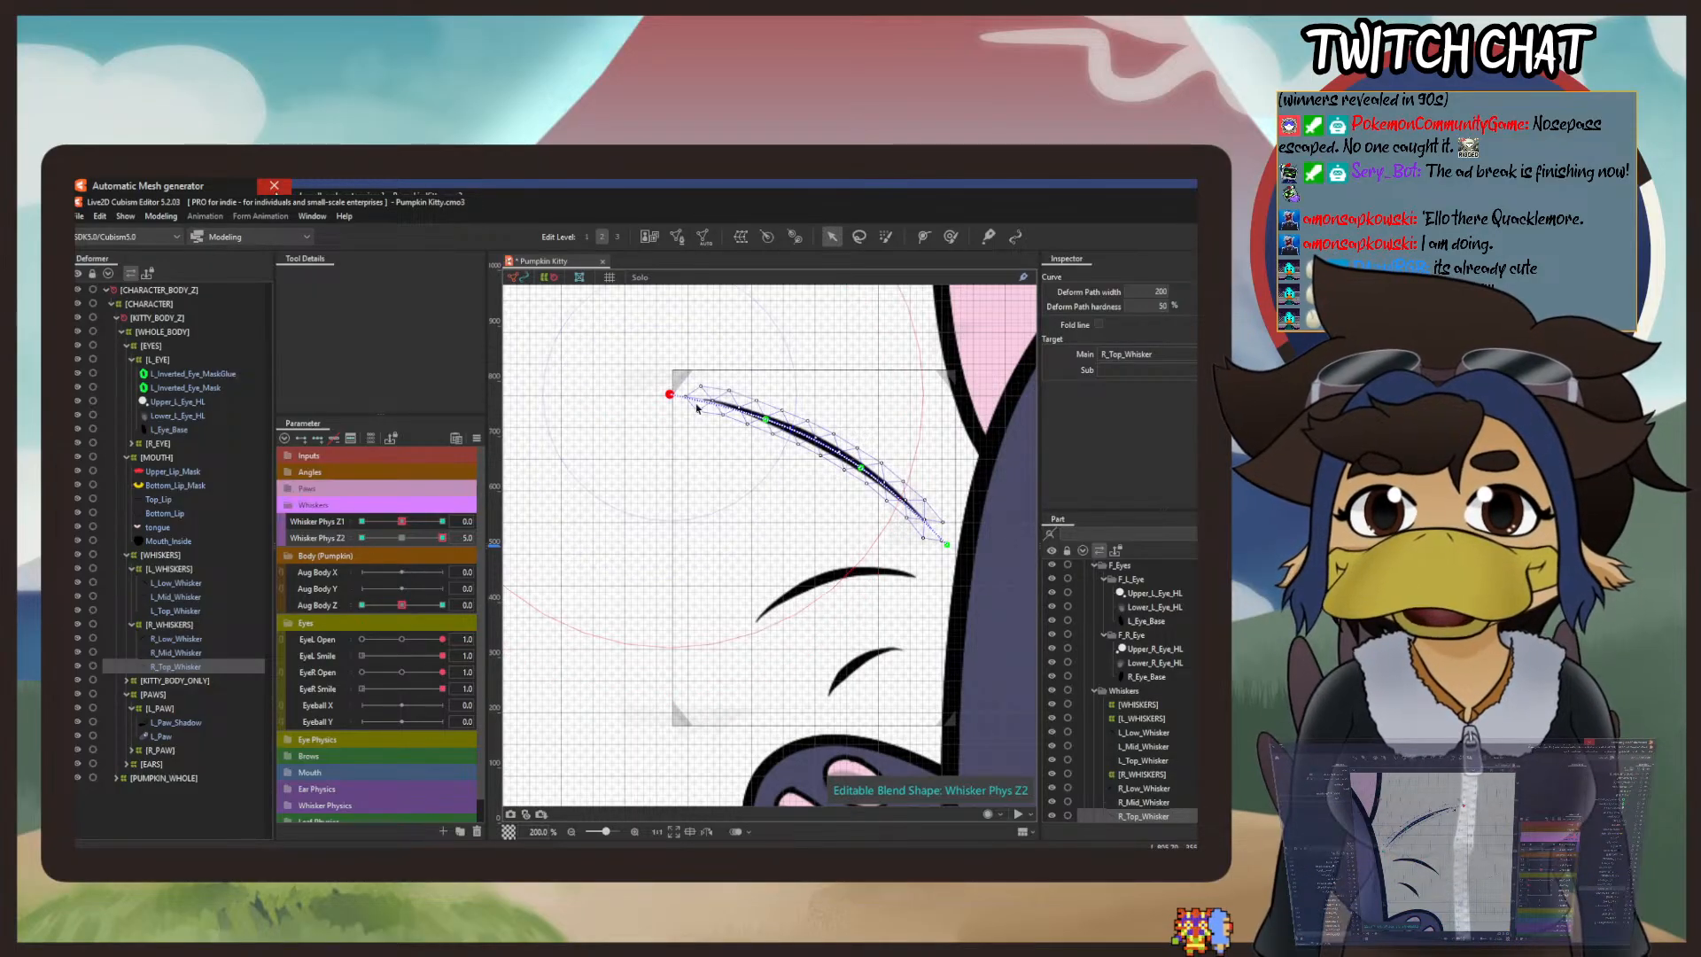
pyautogui.moveTo(671, 395); pyautogui.dragTo(689, 355)
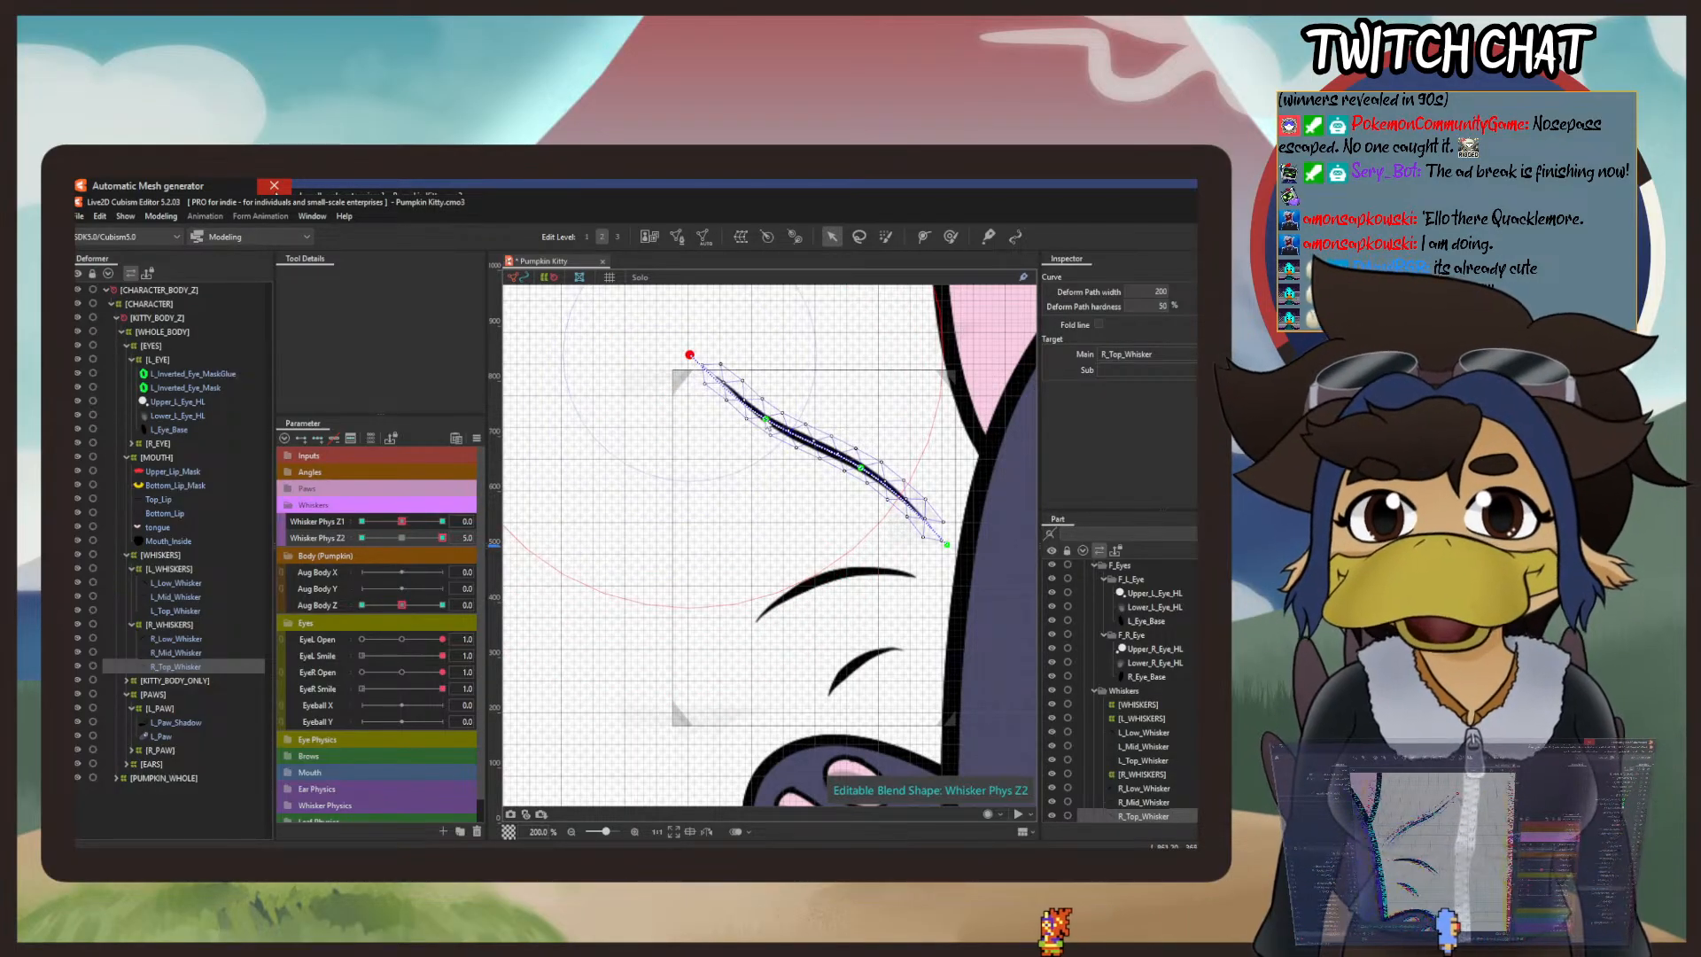
pyautogui.moveTo(765, 418); pyautogui.dragTo(769, 413)
pyautogui.moveTo(690, 356); pyautogui.dragTo(701, 349)
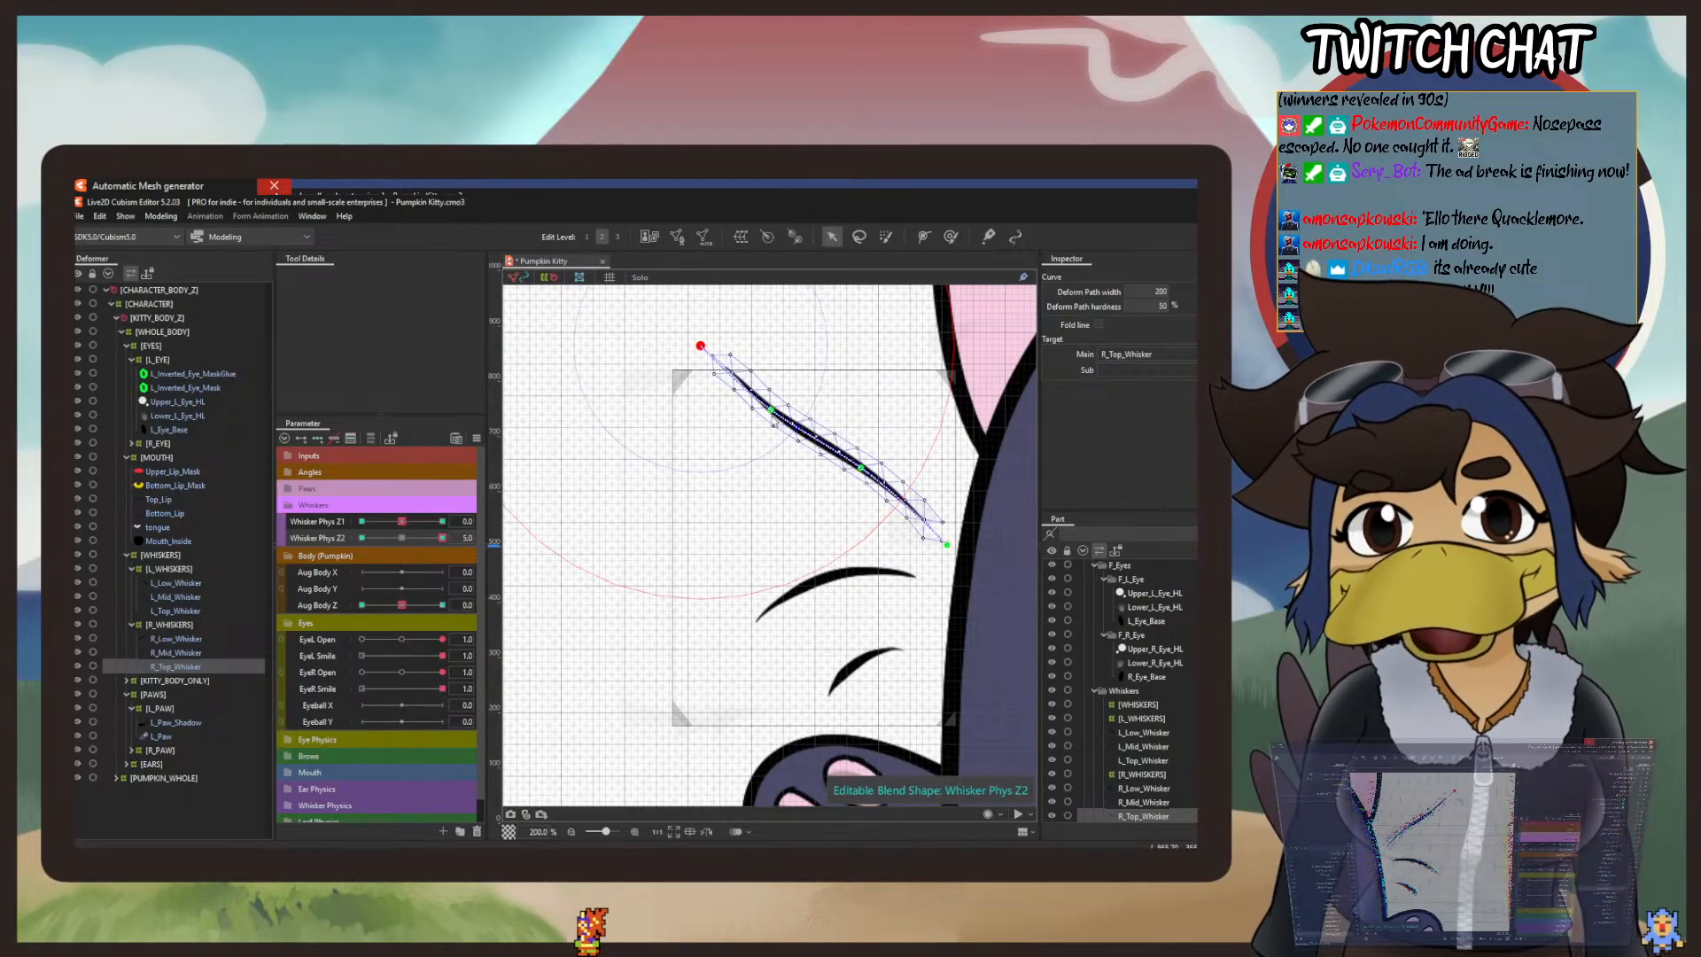
pyautogui.click(772, 410)
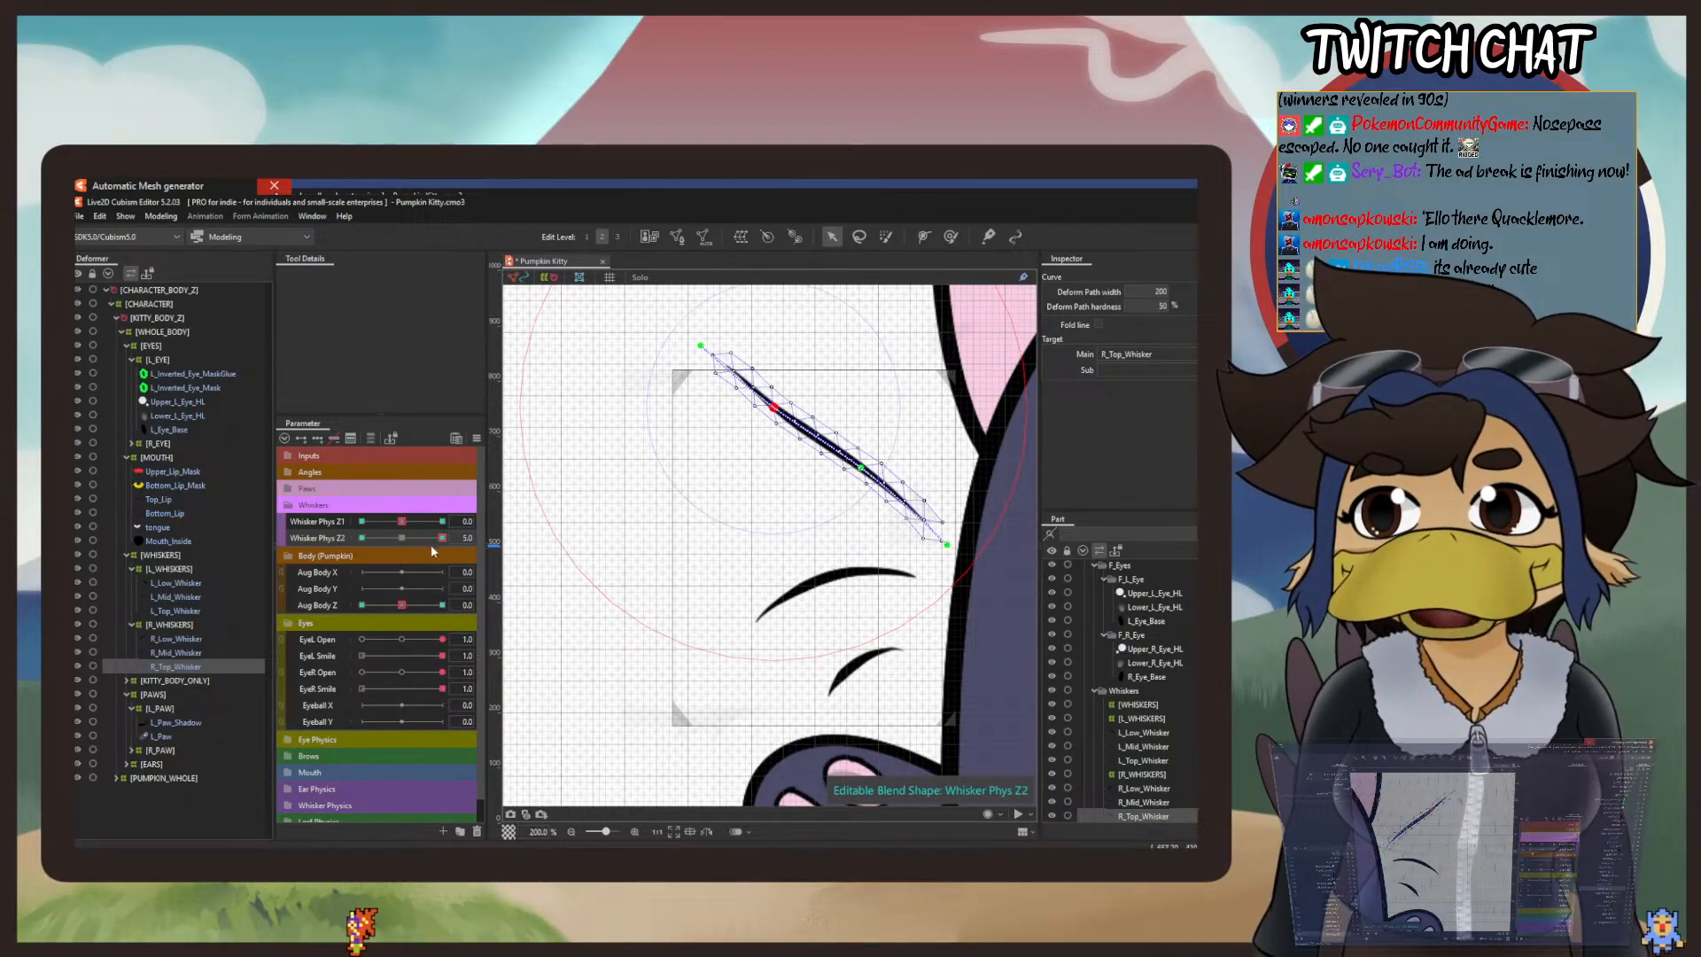
pyautogui.click(401, 538)
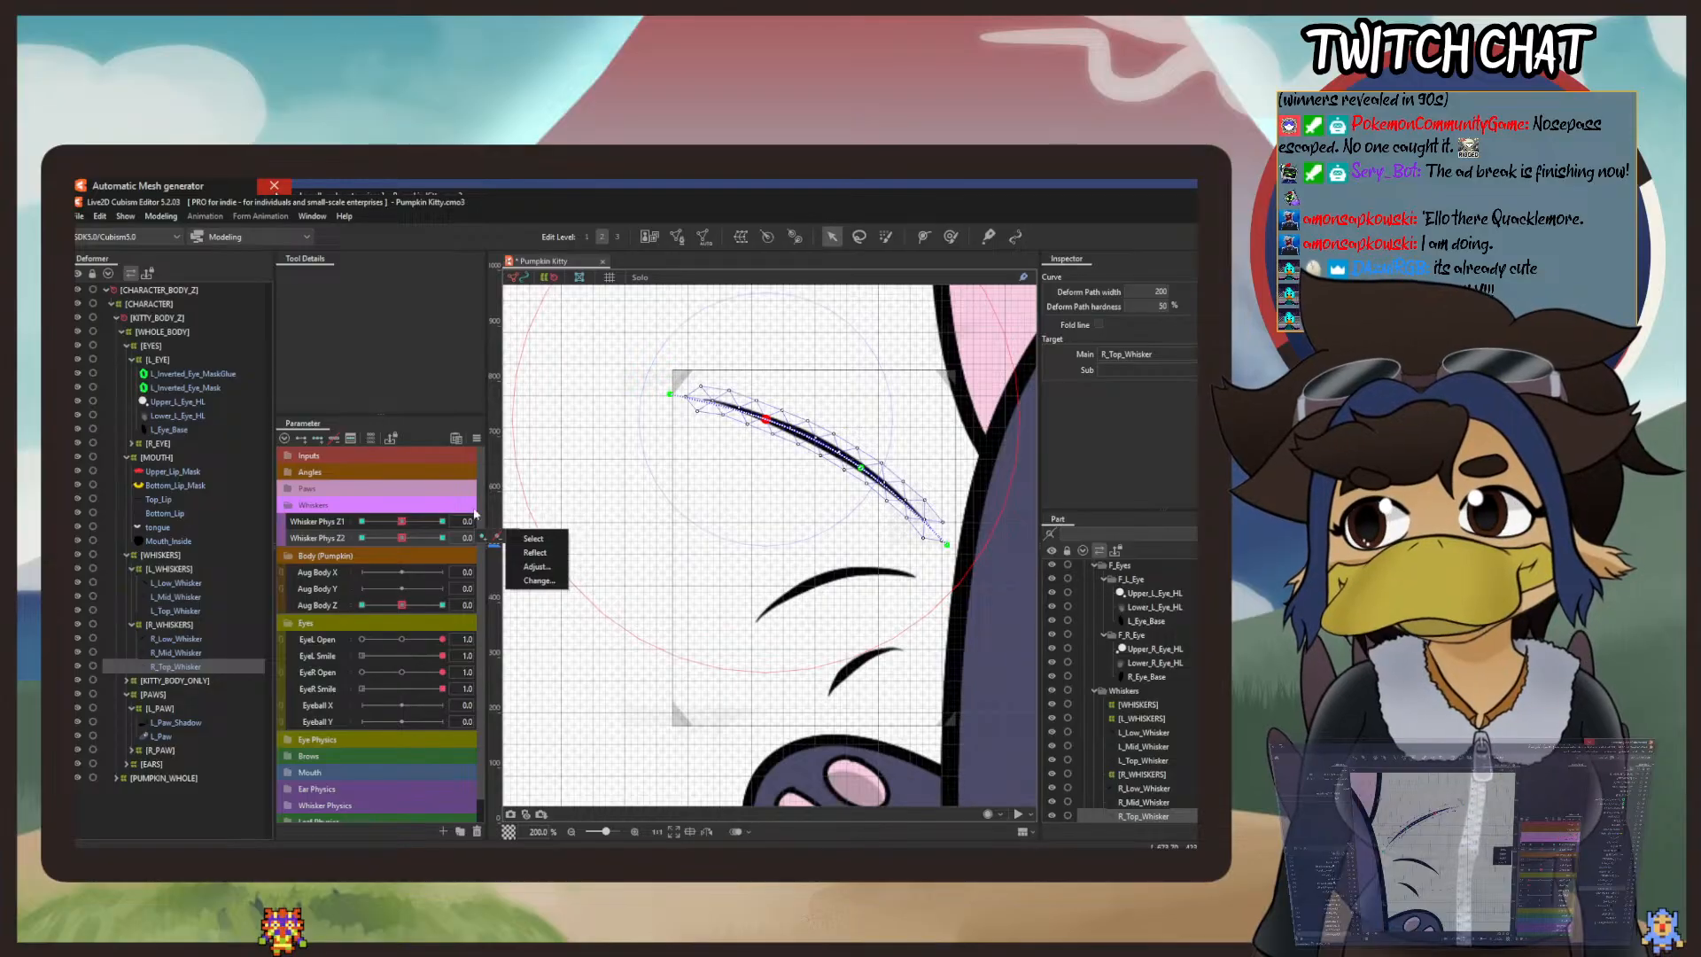
# Step: Add Whisker Phys Z1 blend-shape keys at -5, 0 and 5 to R_Mid_Whisker
pyautogui.click(191, 653)
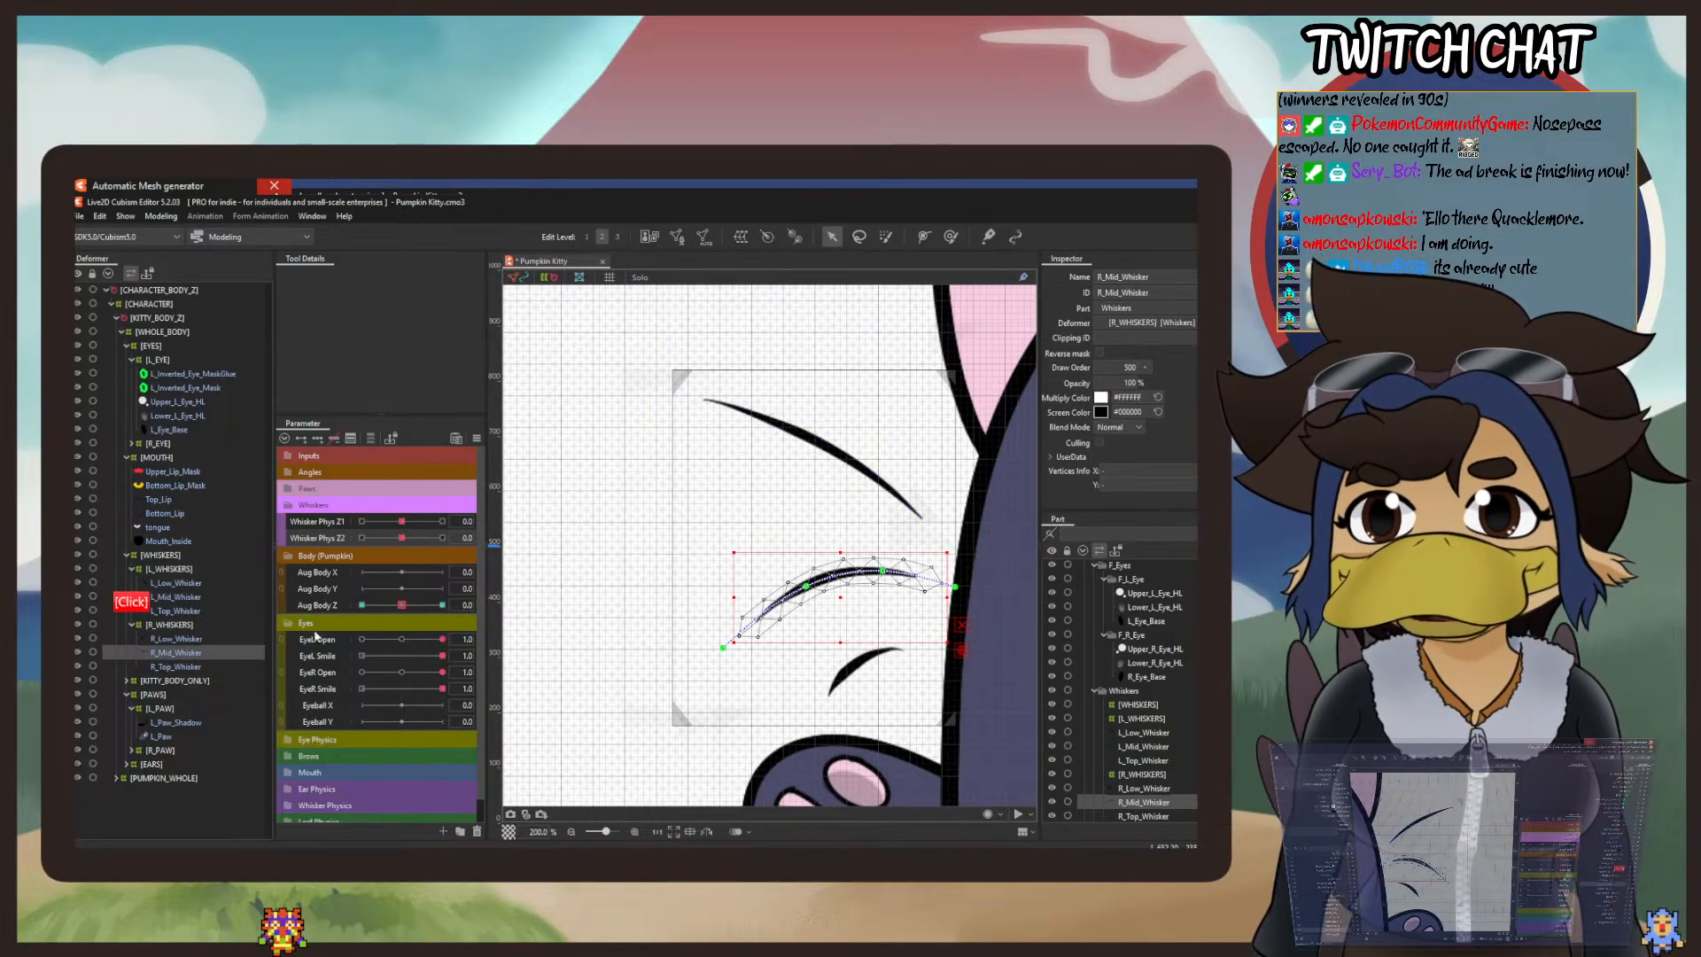
pyautogui.click(344, 503)
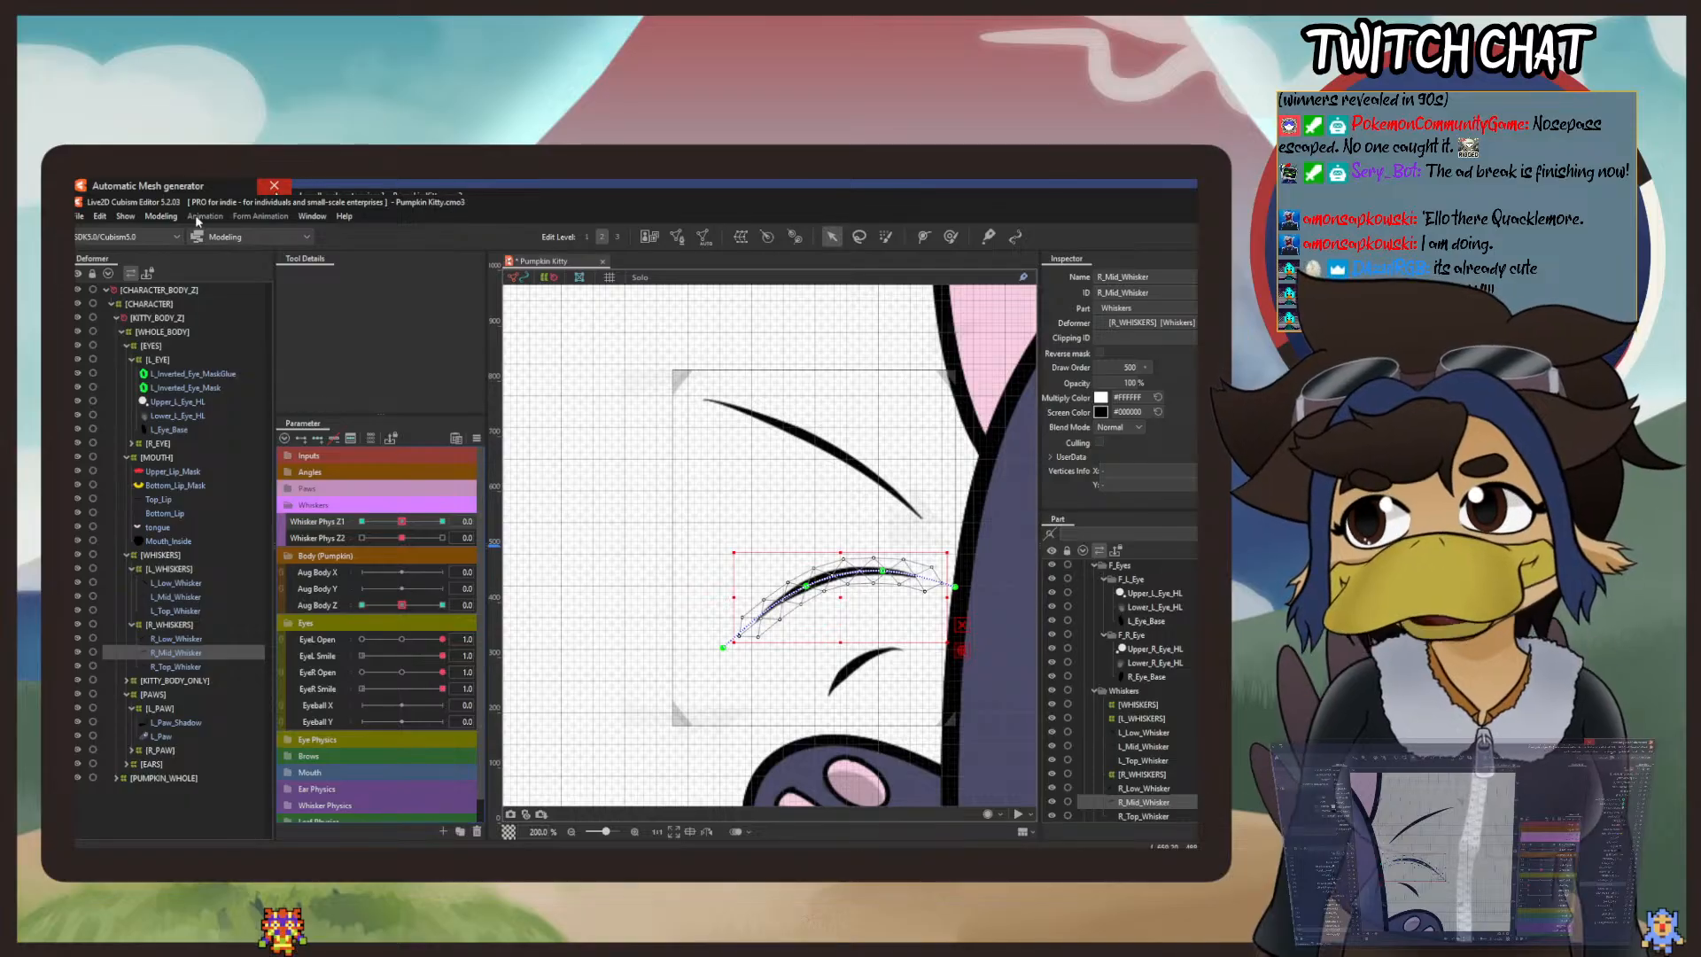
pyautogui.click(164, 216)
pyautogui.moveTo(222, 338)
pyautogui.click(346, 358)
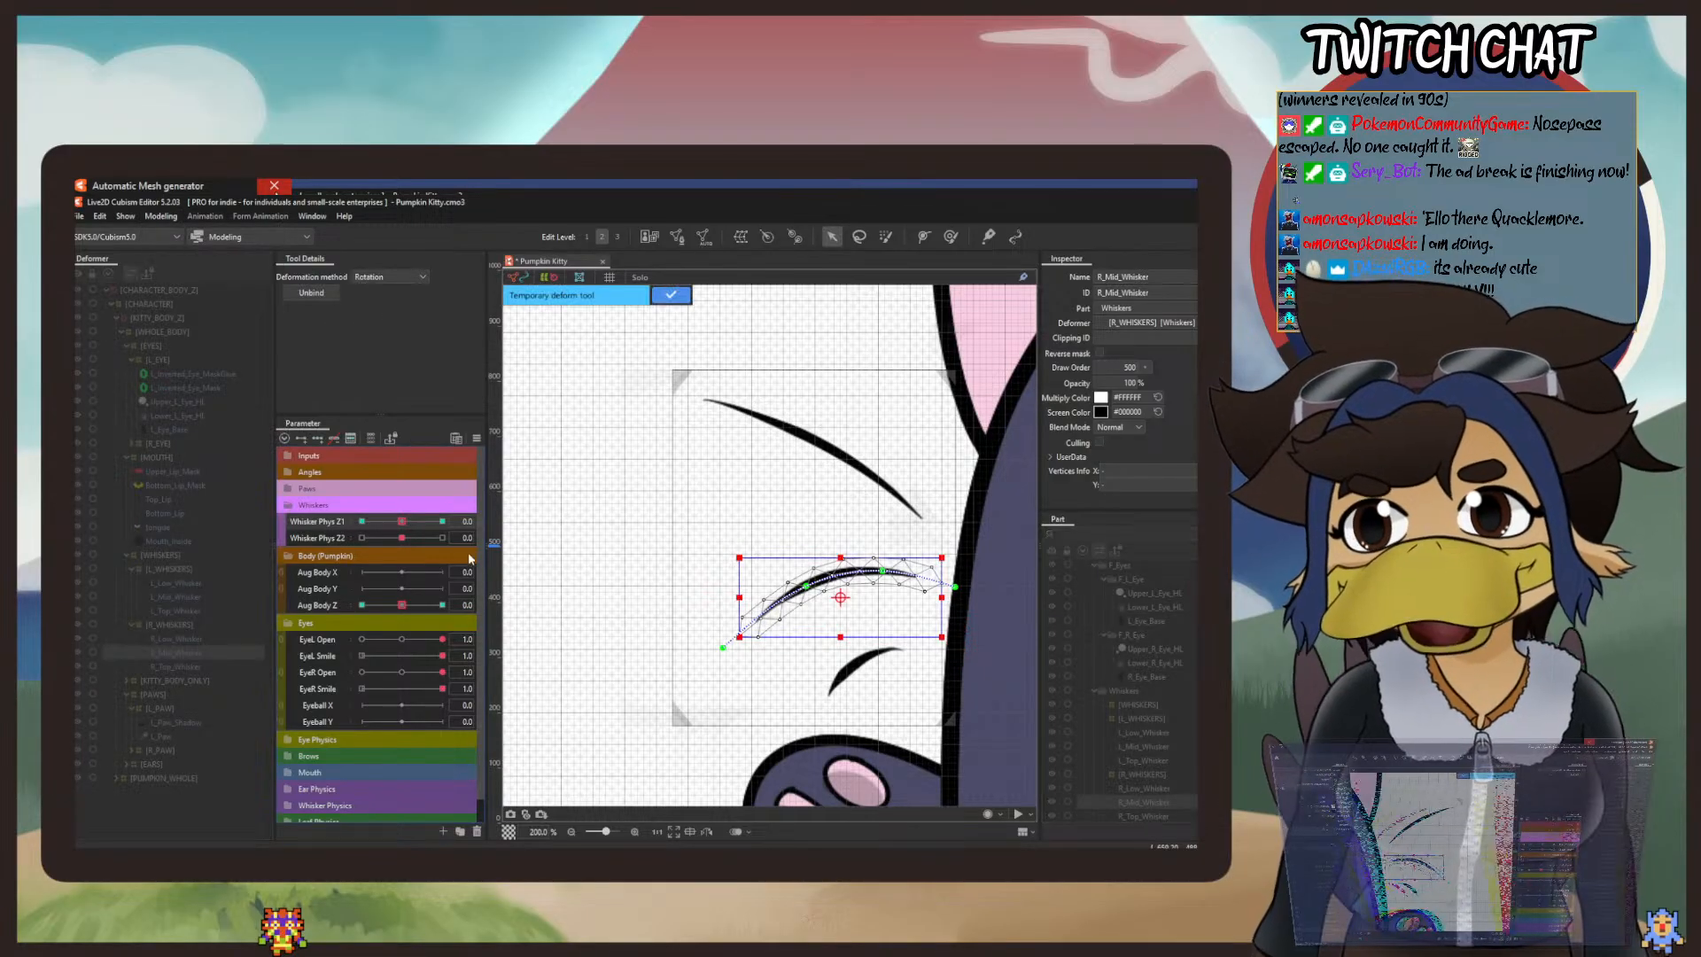
pyautogui.click(672, 296)
# Step: Set Whisker Phys Z1 to 5 and rotate R_Mid_Whisker upward about its base
pyautogui.click(440, 605)
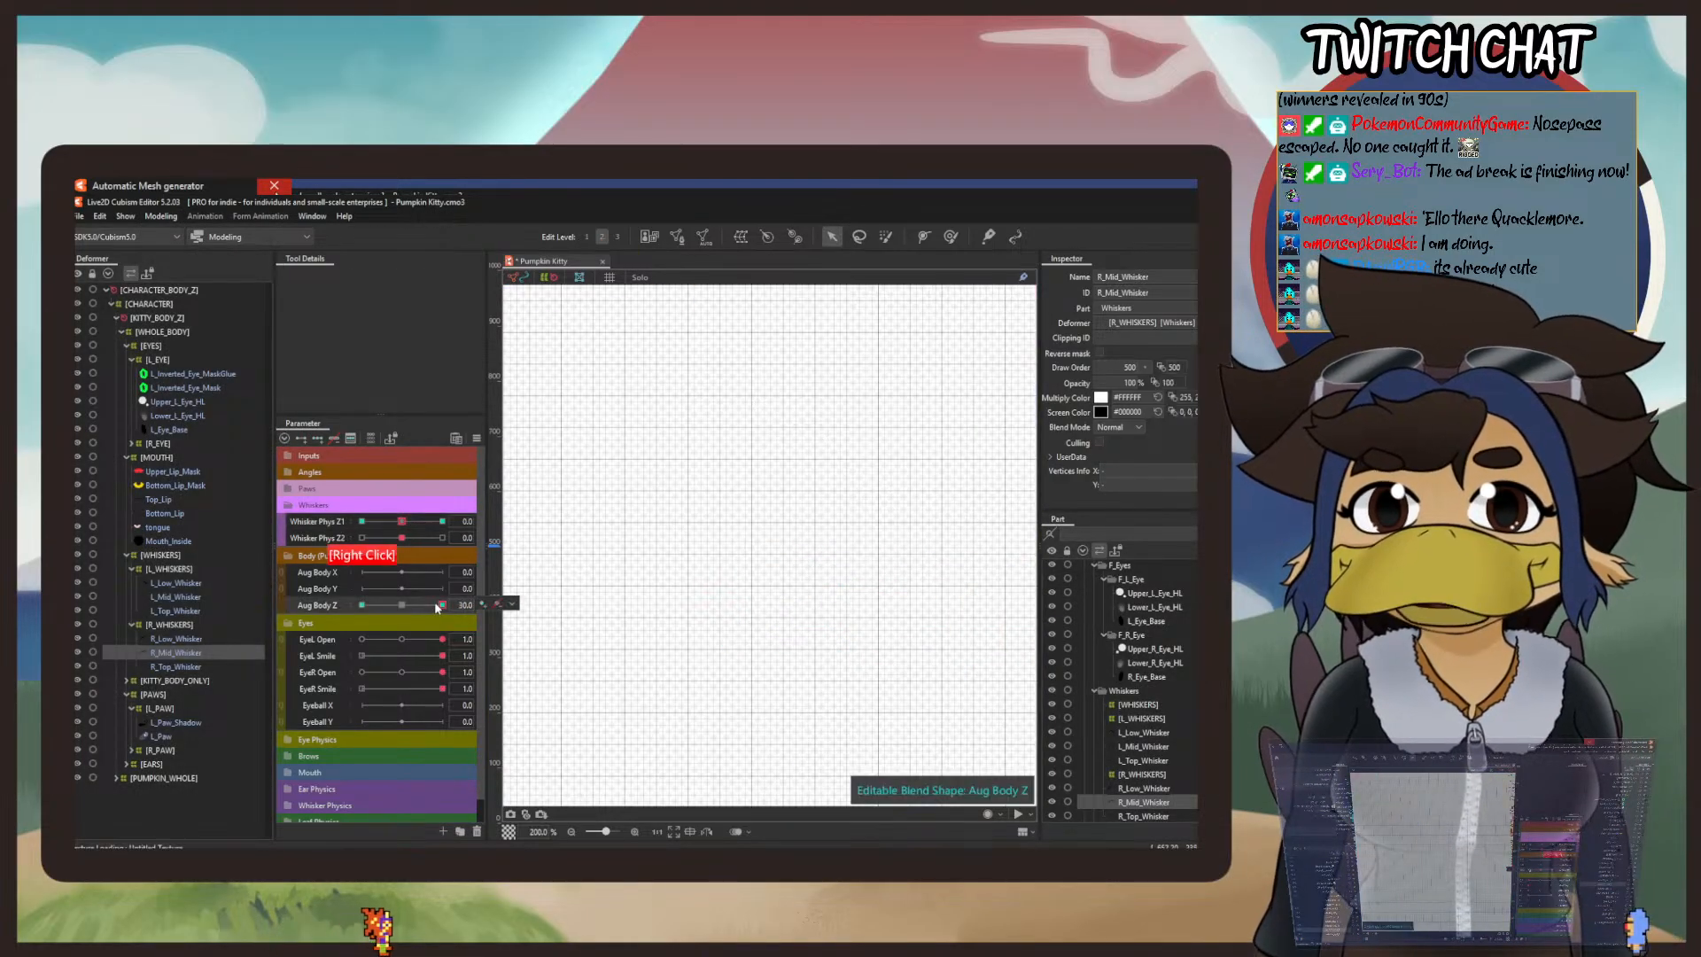
pyautogui.click(401, 605)
pyautogui.click(442, 521)
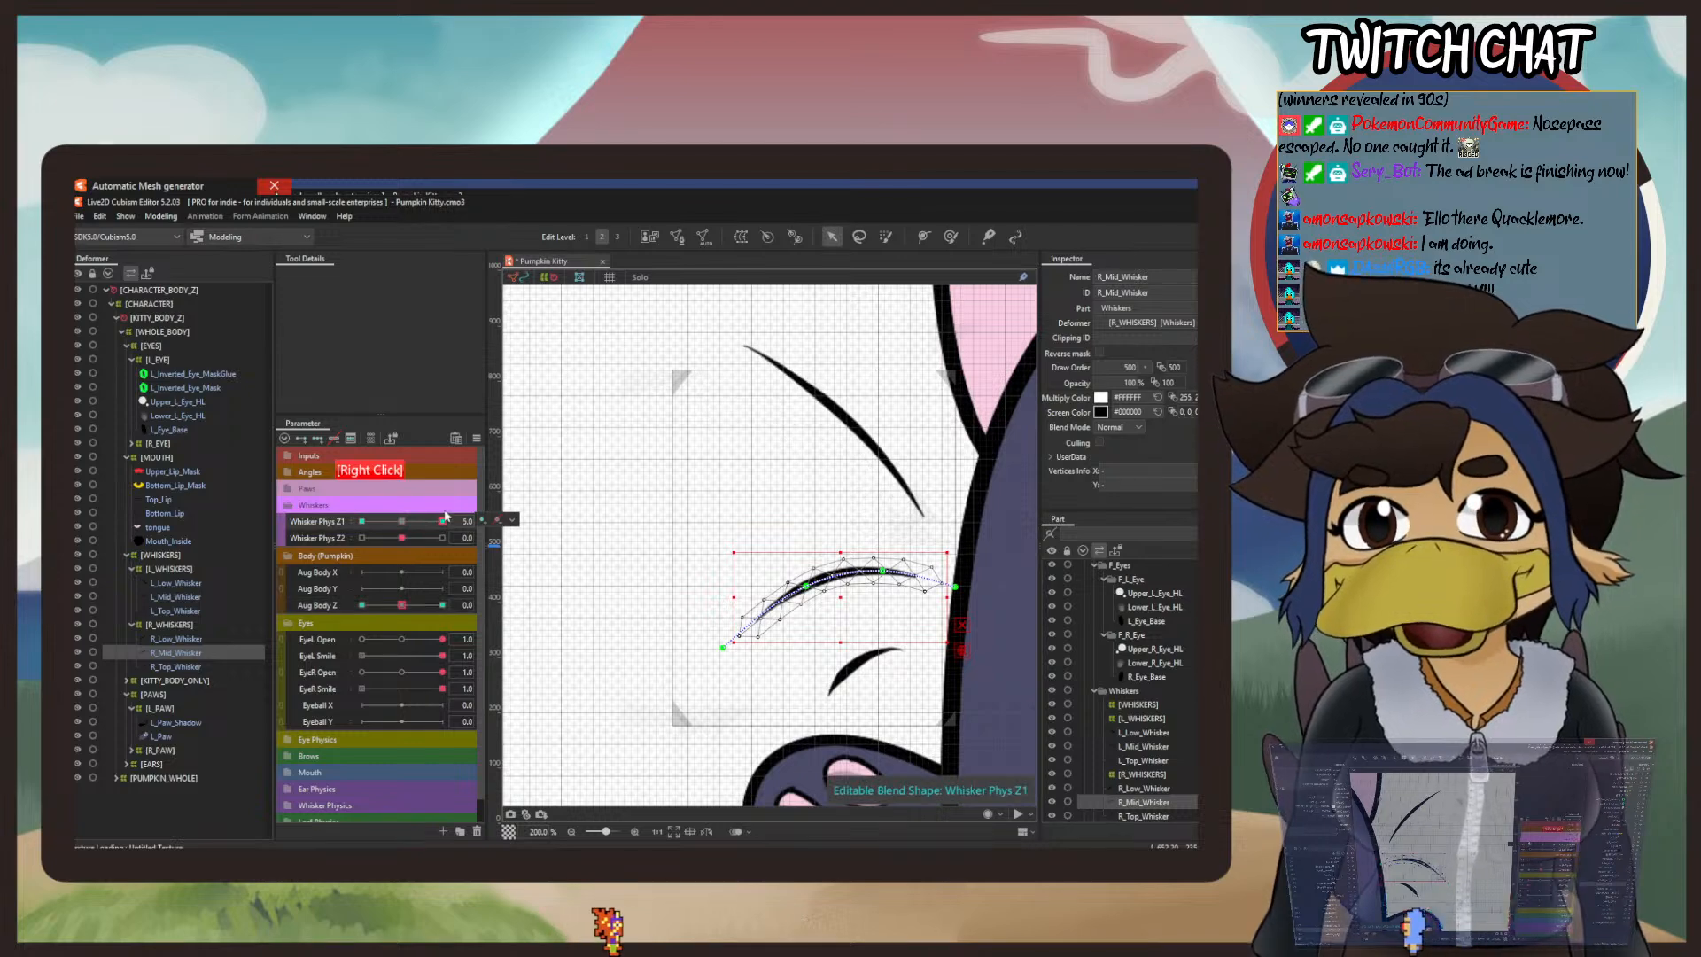
pyautogui.click(161, 216)
pyautogui.moveTo(213, 344)
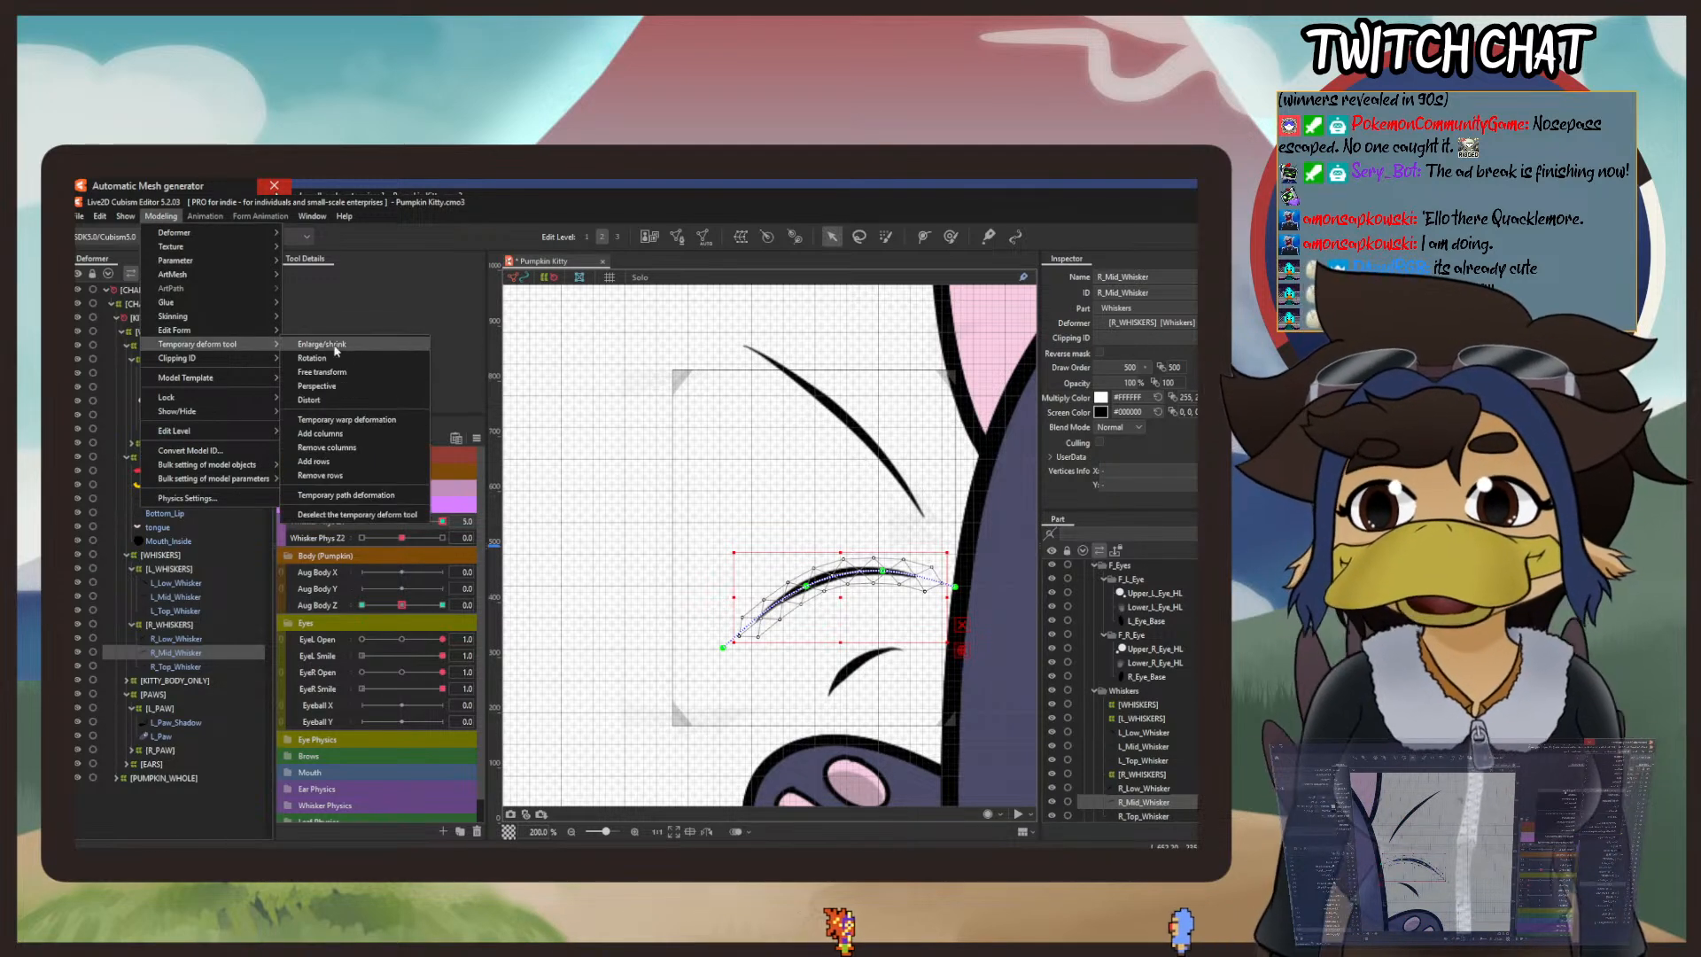
pyautogui.click(350, 359)
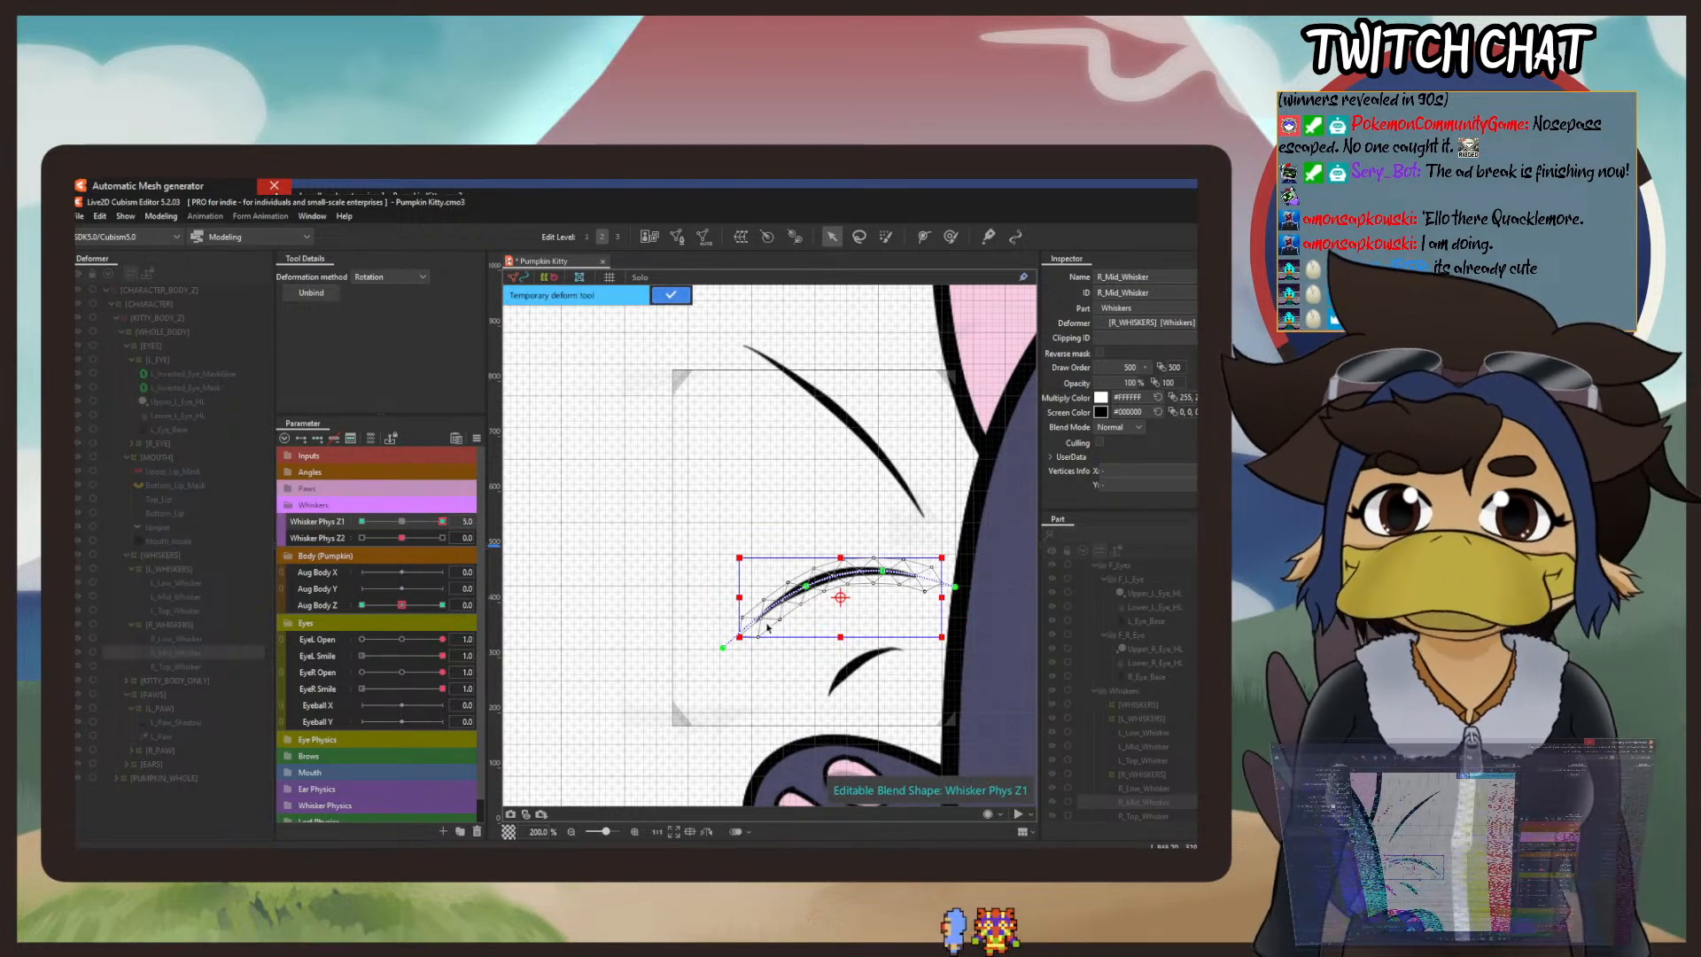
pyautogui.click(853, 600)
pyautogui.moveTo(853, 600); pyautogui.dragTo(931, 581)
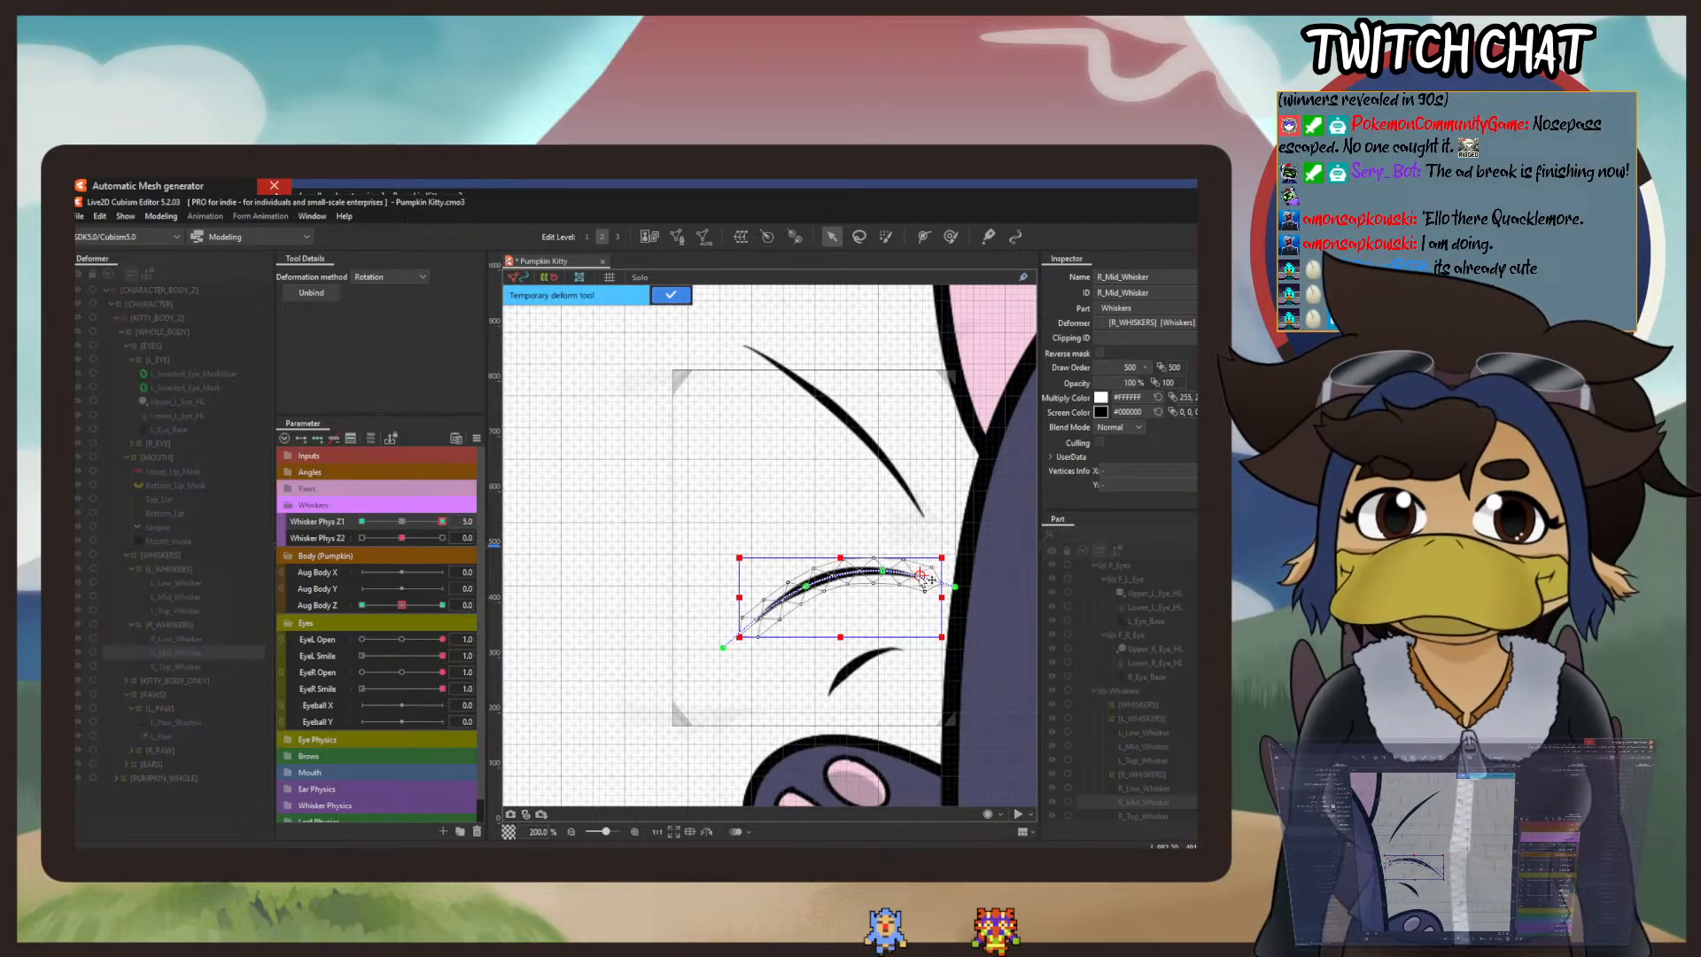
pyautogui.click(921, 577)
pyautogui.moveTo(732, 660); pyautogui.dragTo(693, 595)
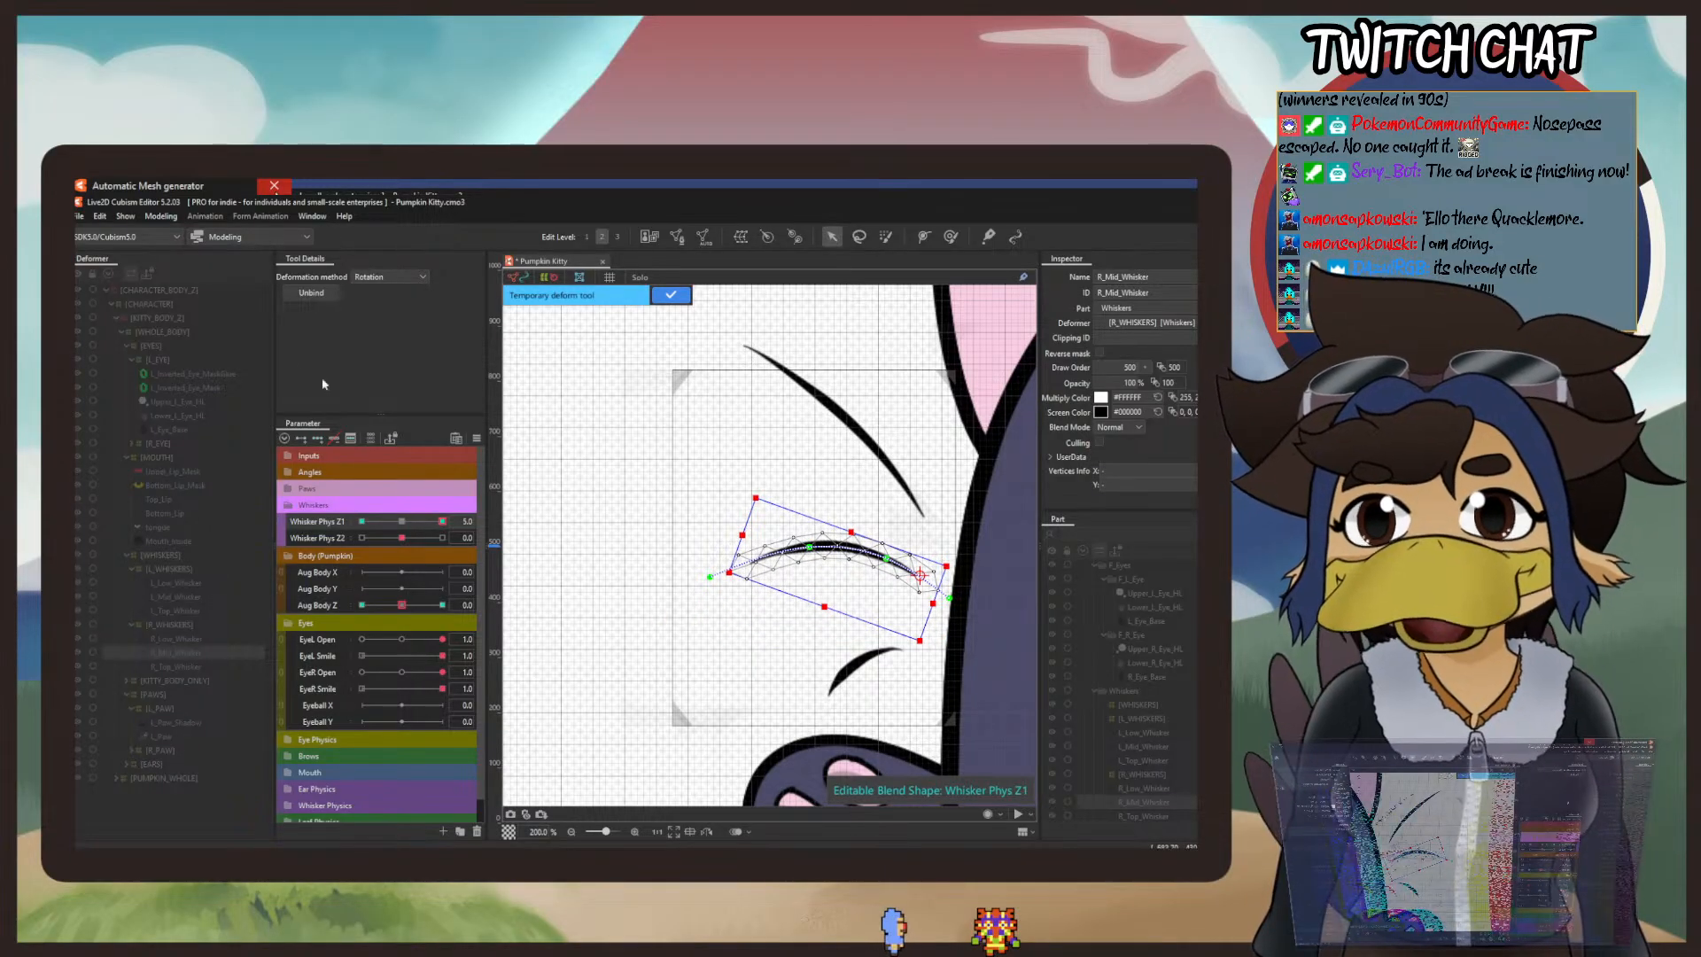
pyautogui.press('Return')
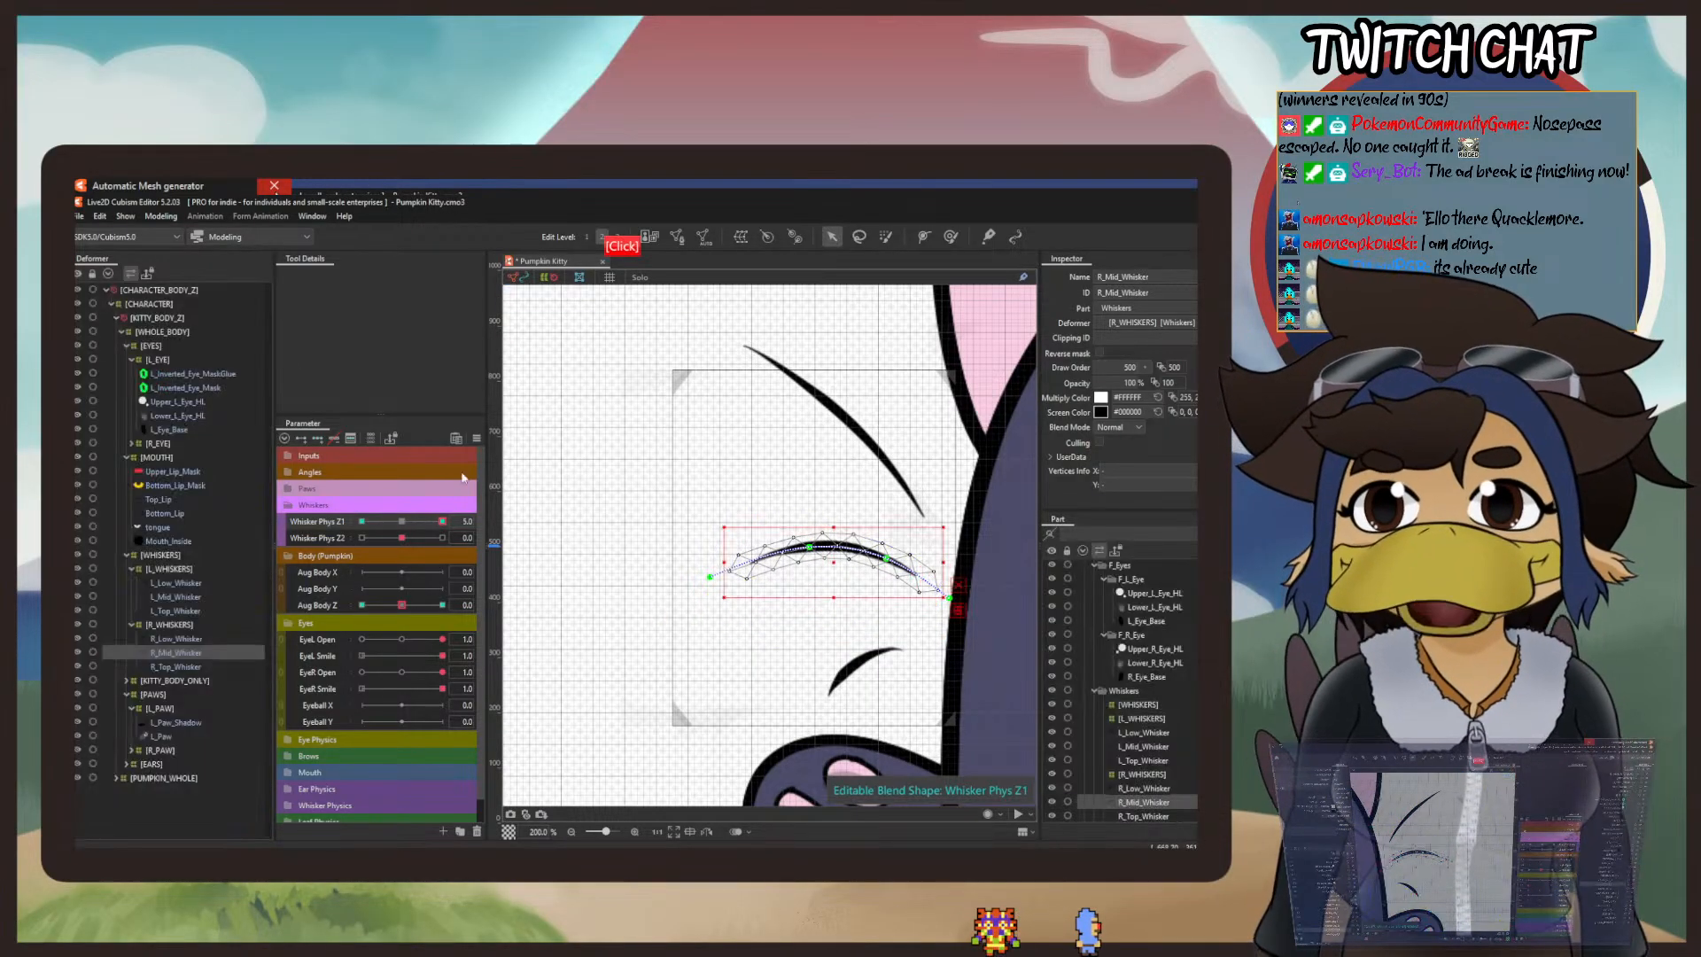
# Step: Set Whisker Phys Z1 to -5, rotate R_Mid_Whisker downward about its base, and return Whisker Phys Z1 to 0
pyautogui.click(362, 521)
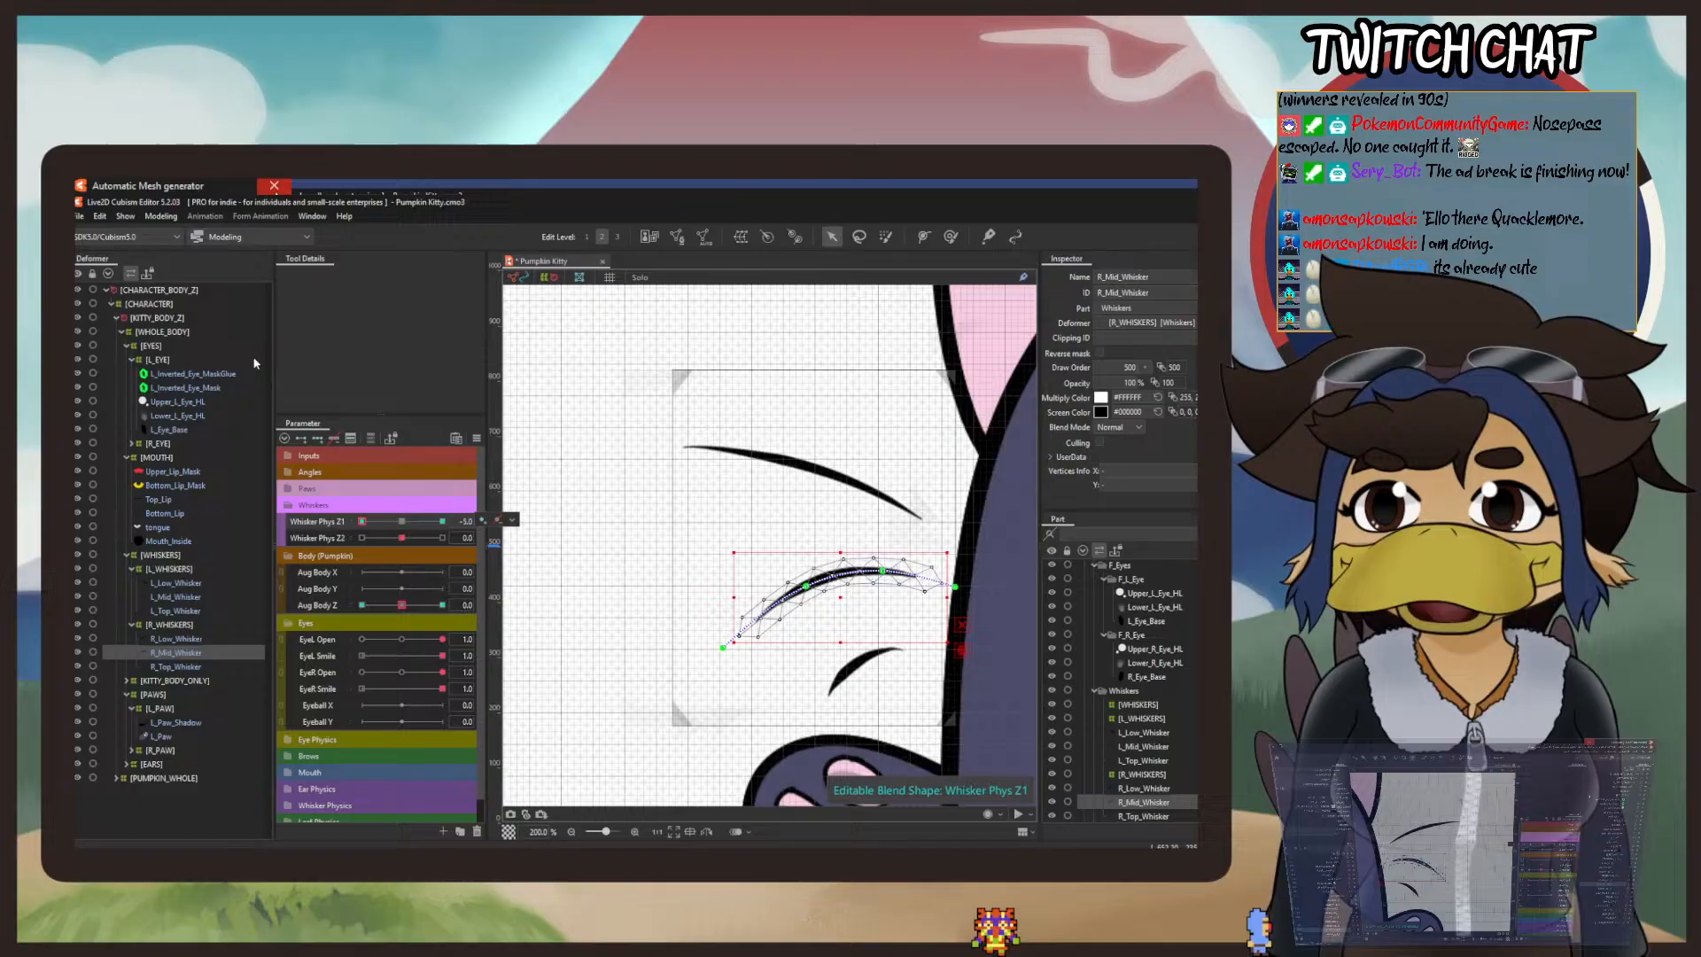
pyautogui.click(159, 216)
pyautogui.moveTo(152, 343)
pyautogui.click(337, 359)
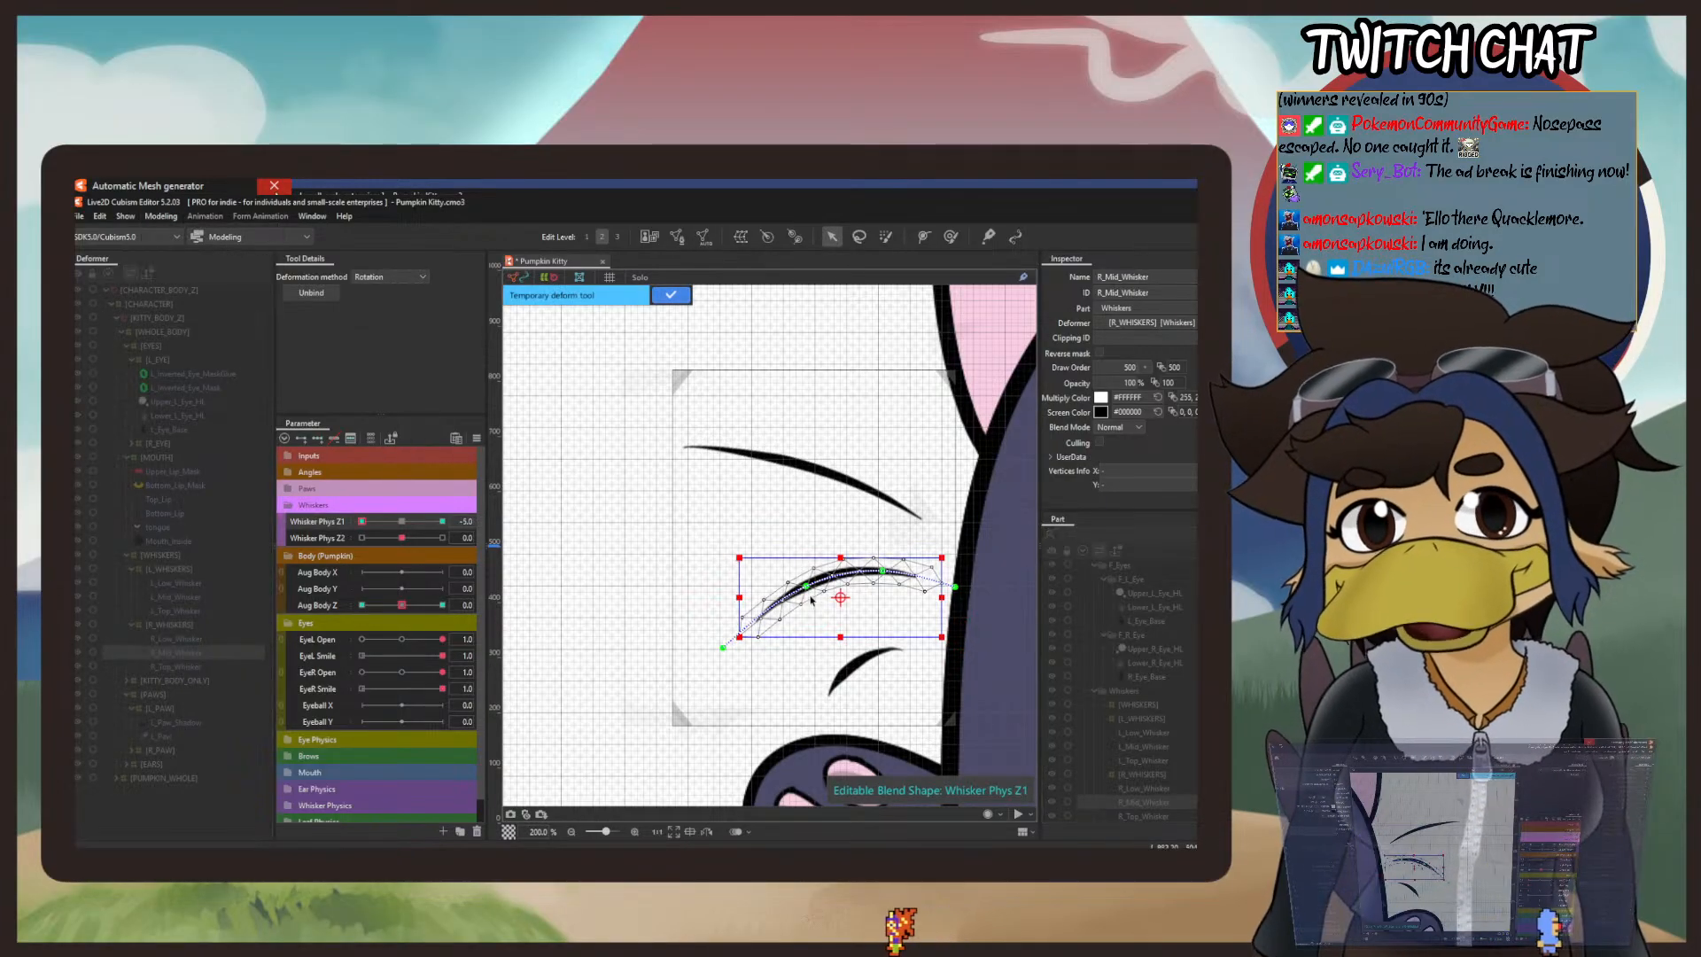
pyautogui.moveTo(840, 597); pyautogui.dragTo(923, 578)
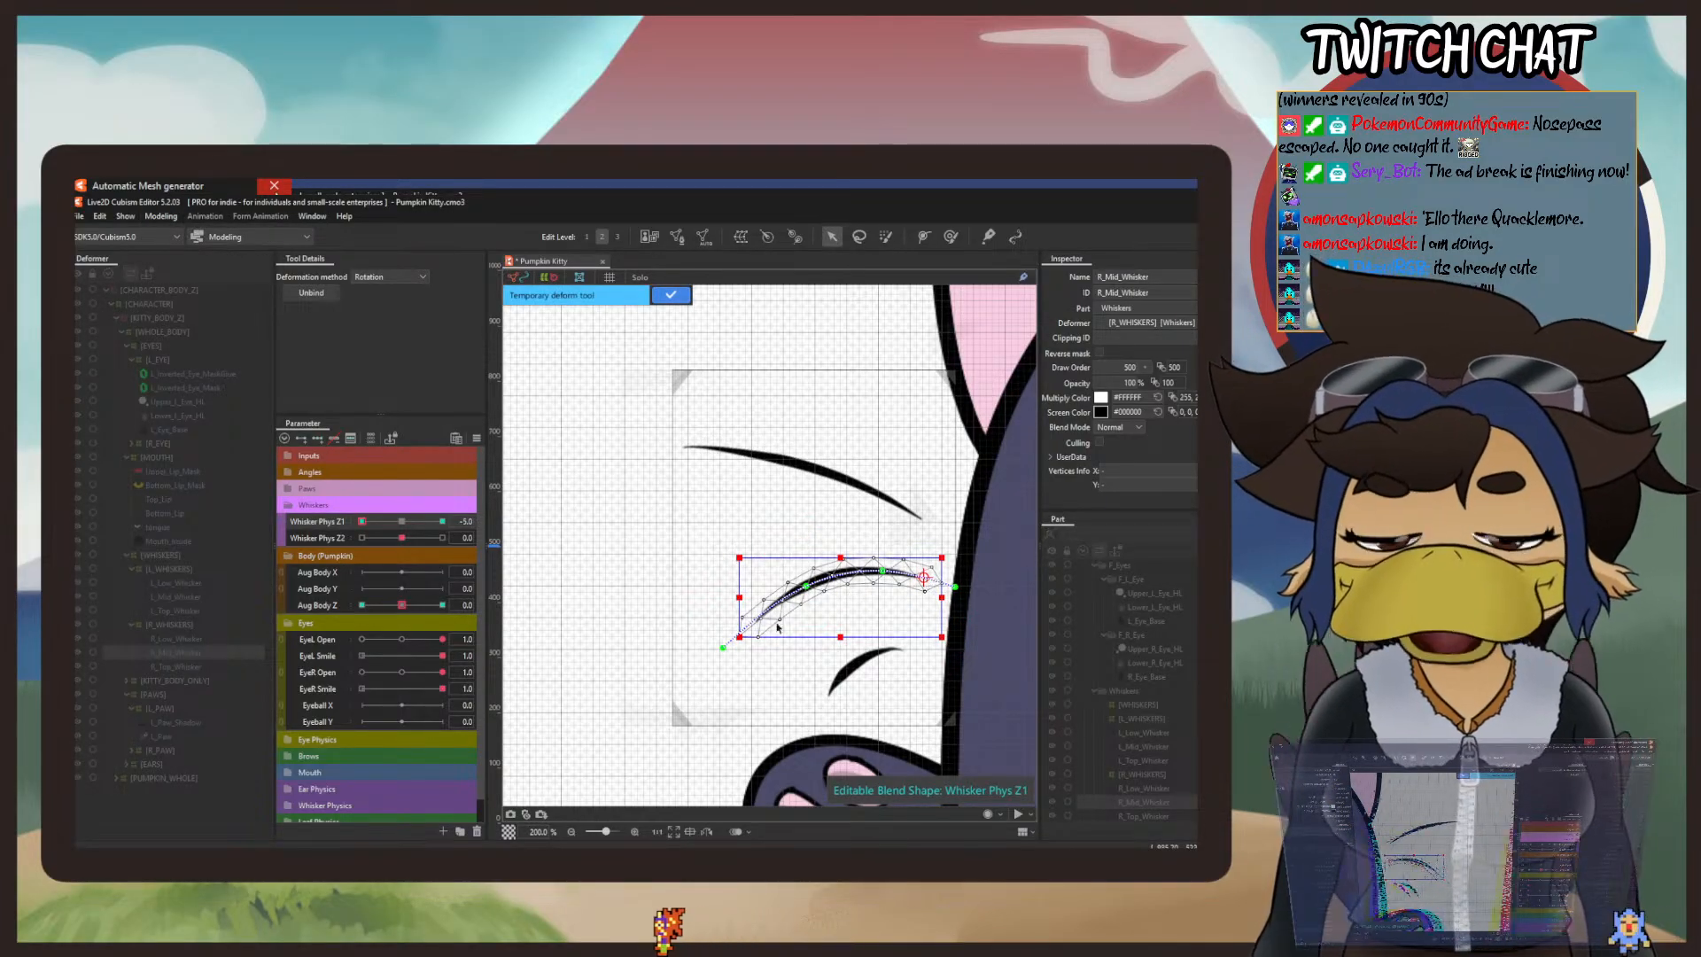
pyautogui.moveTo(778, 627); pyautogui.dragTo(749, 696)
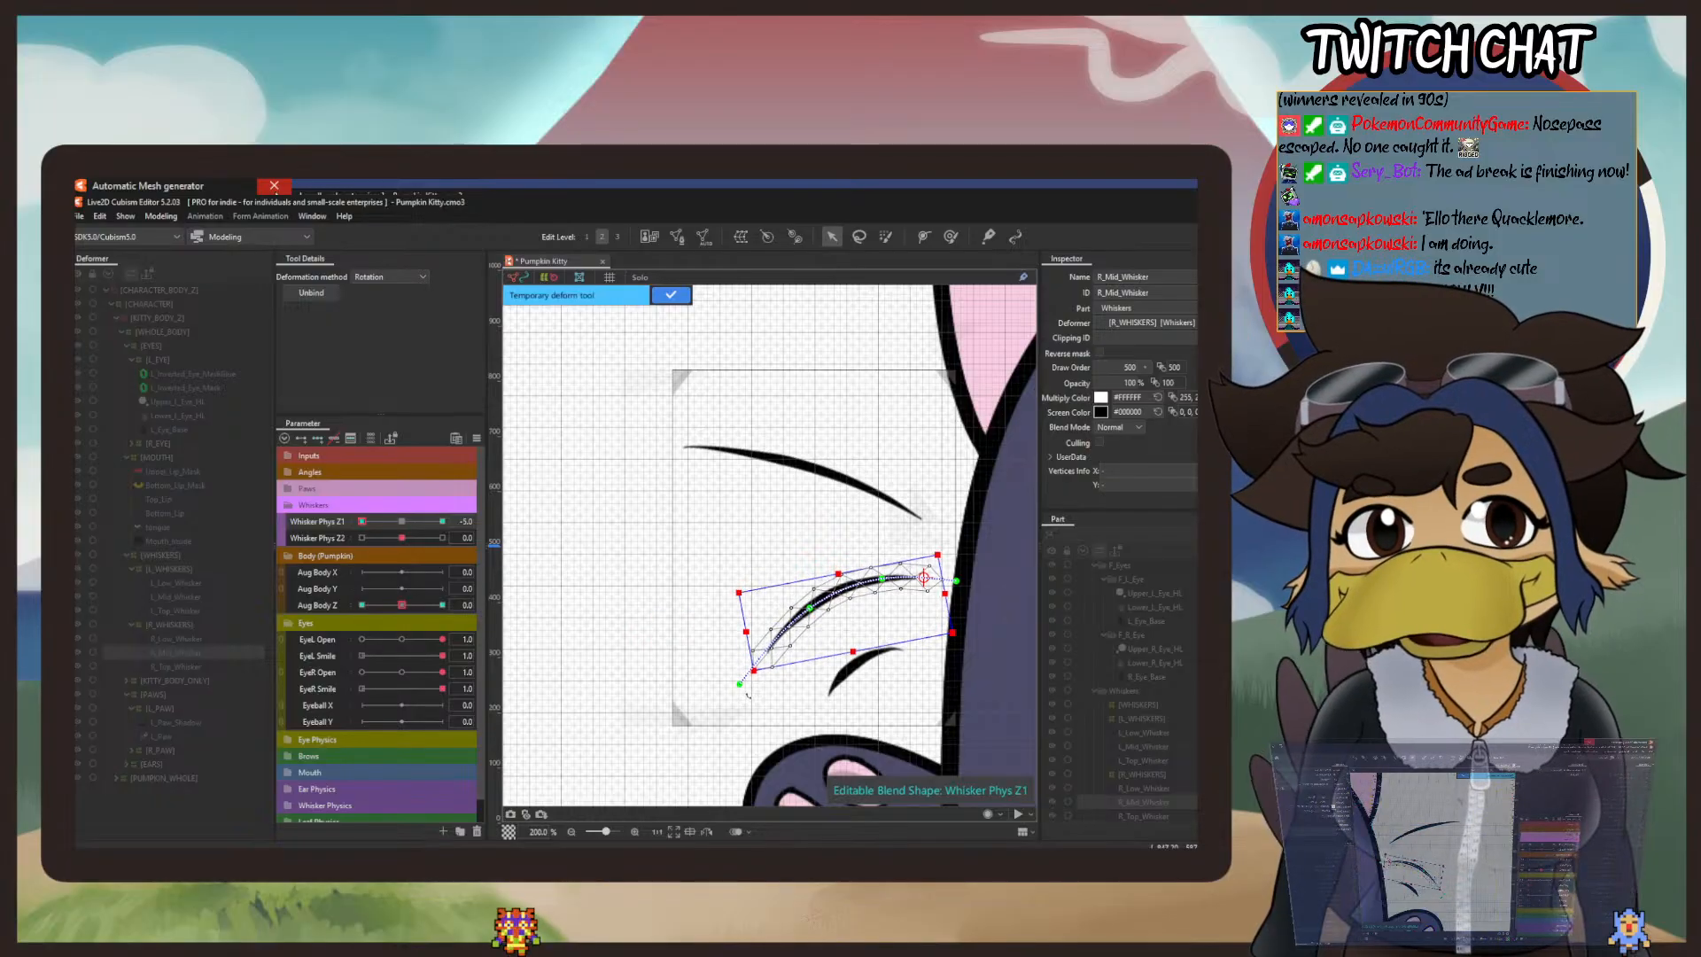
pyautogui.click(670, 295)
pyautogui.moveTo(363, 522); pyautogui.dragTo(464, 535)
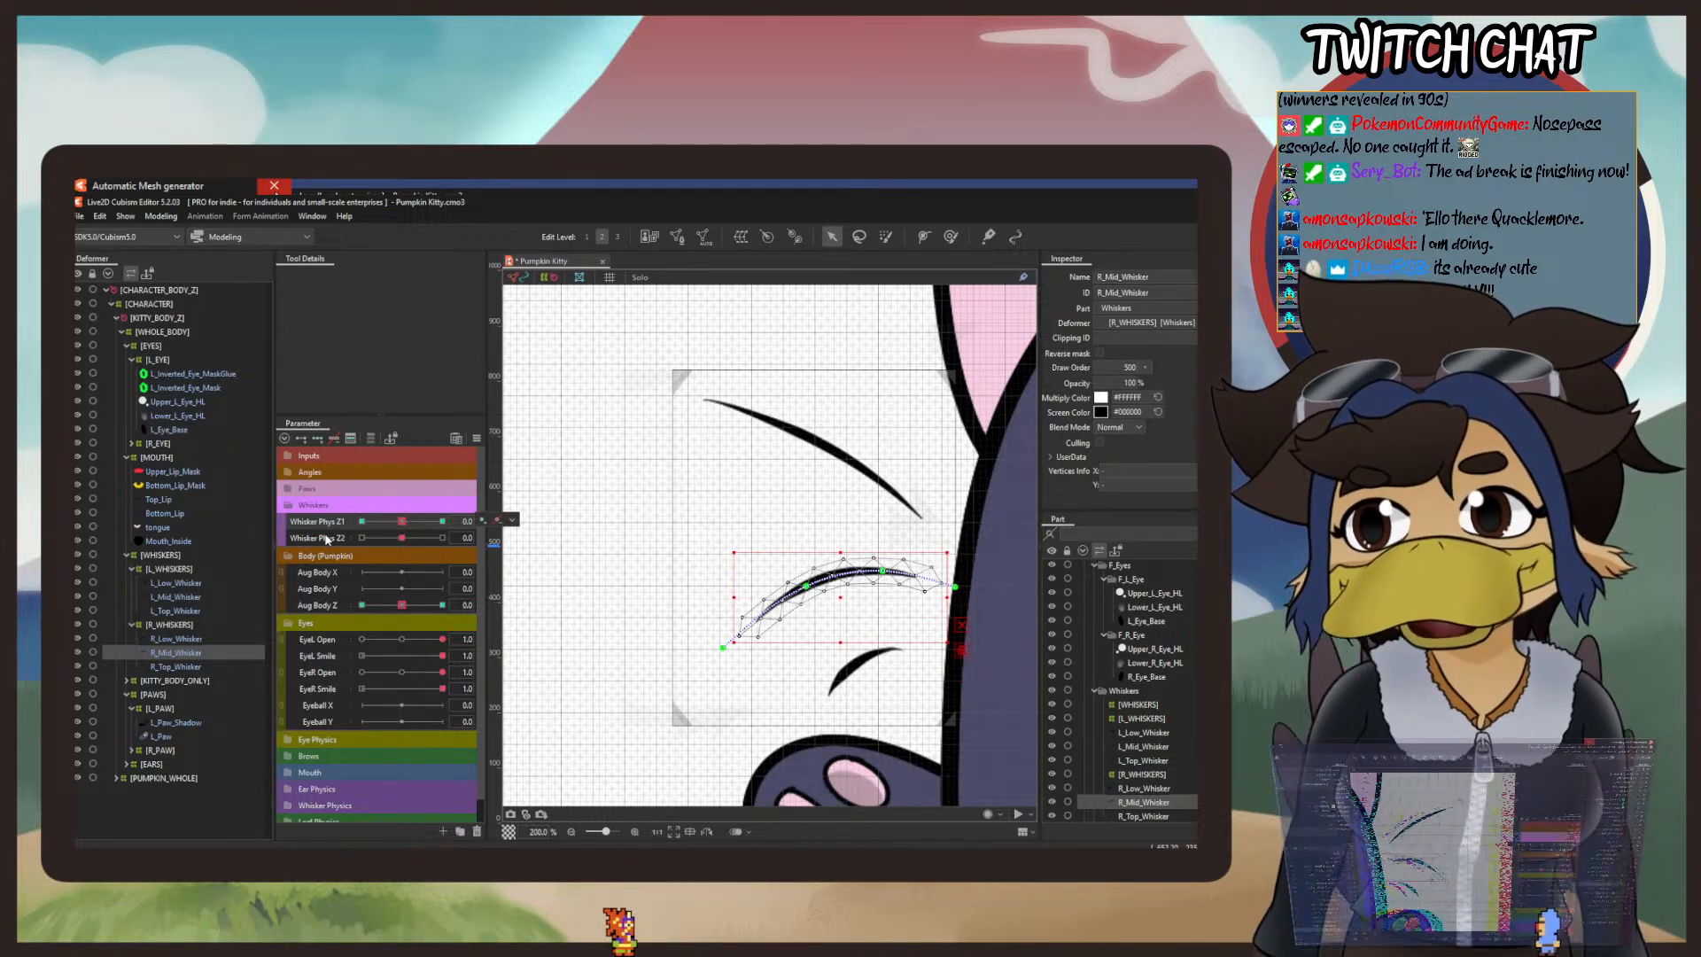
# Step: Add Whisker Phys Z2 blend-shape keys at -5, 0 and 5 to R_Mid_Whisker and bend its outer end downward at -5
pyautogui.click(319, 439)
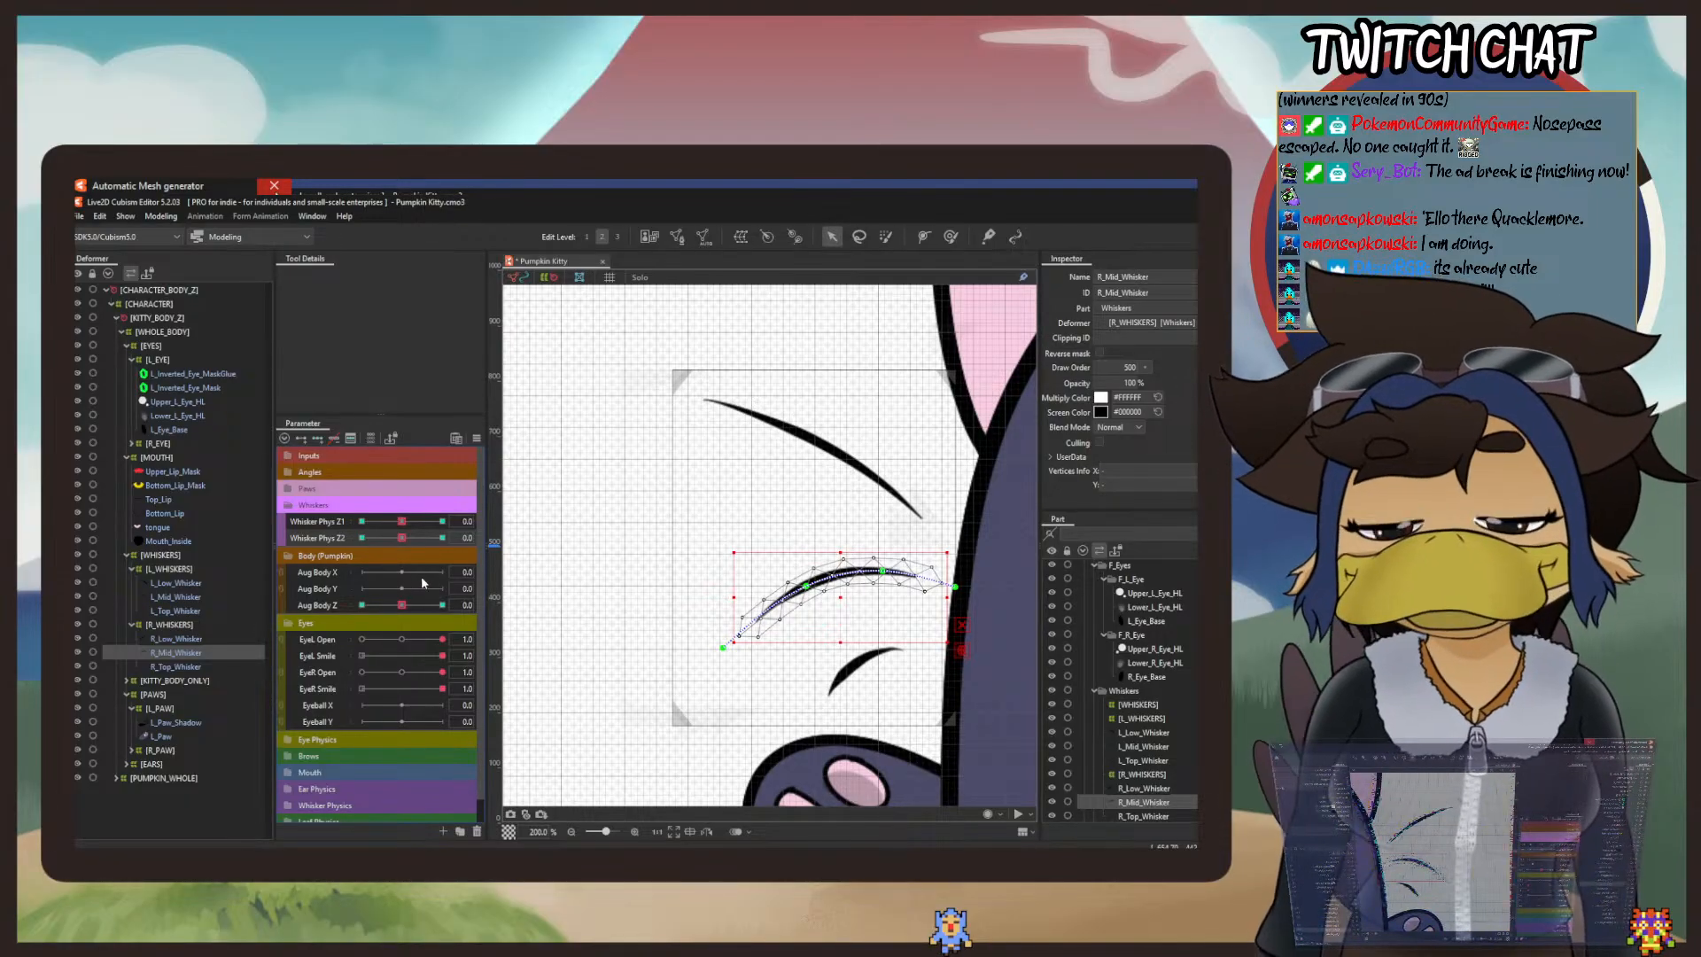
pyautogui.moveTo(401, 542); pyautogui.dragTo(324, 538)
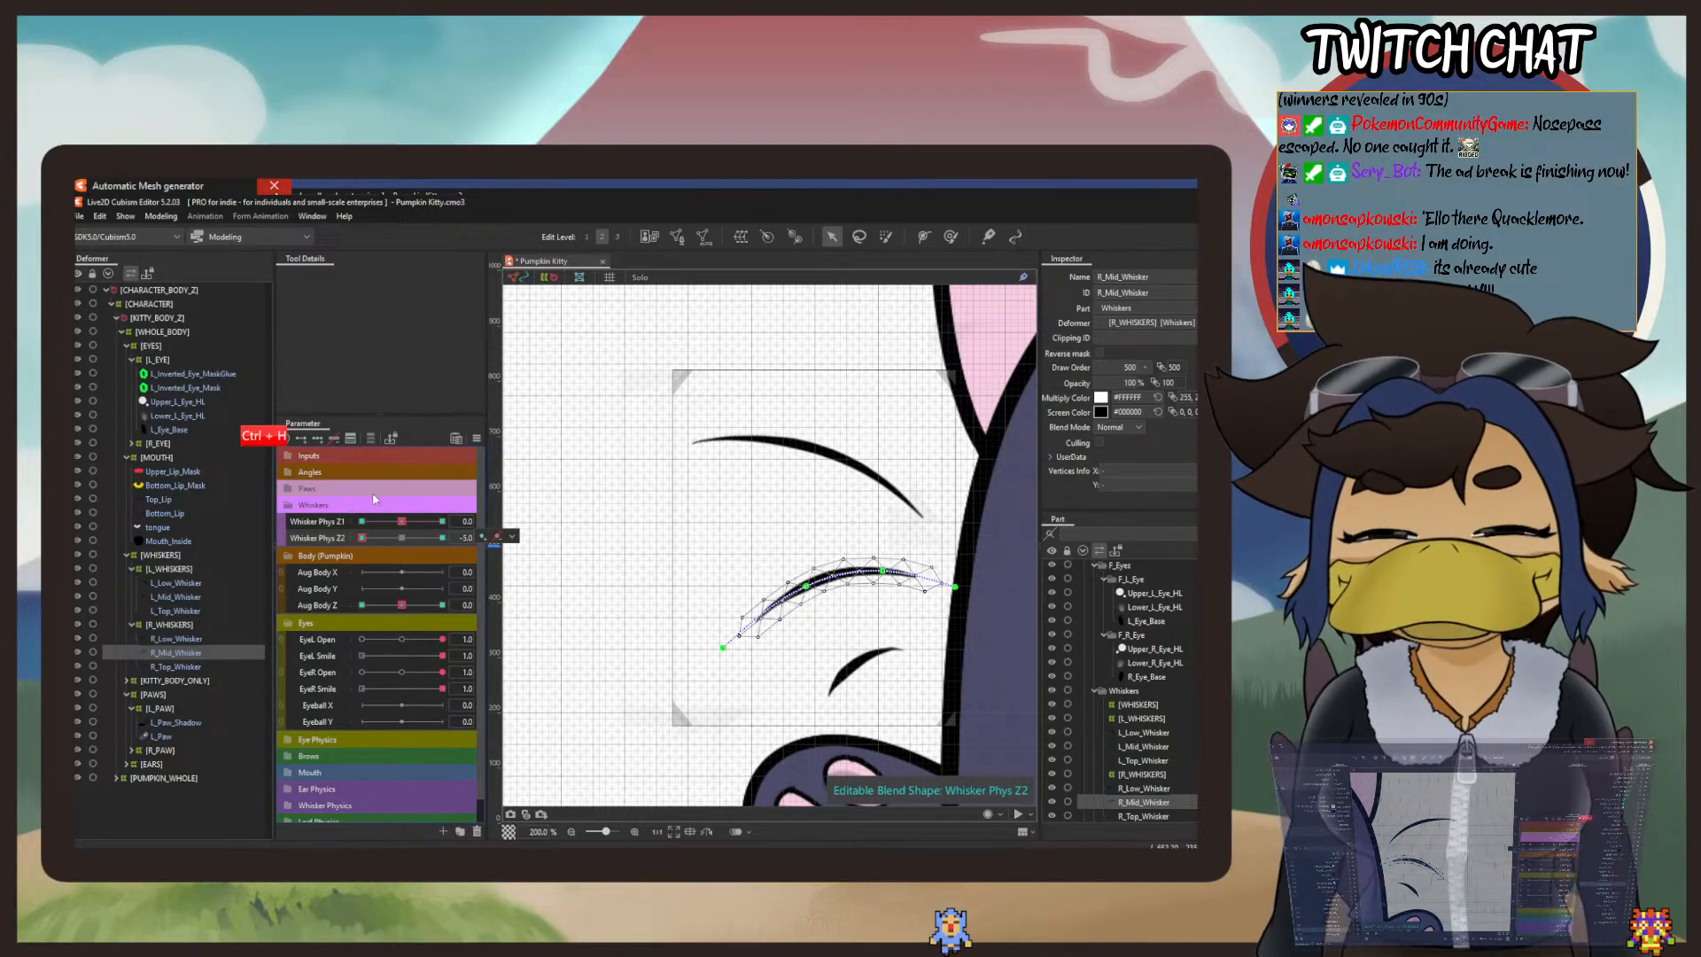
pyautogui.click(512, 536)
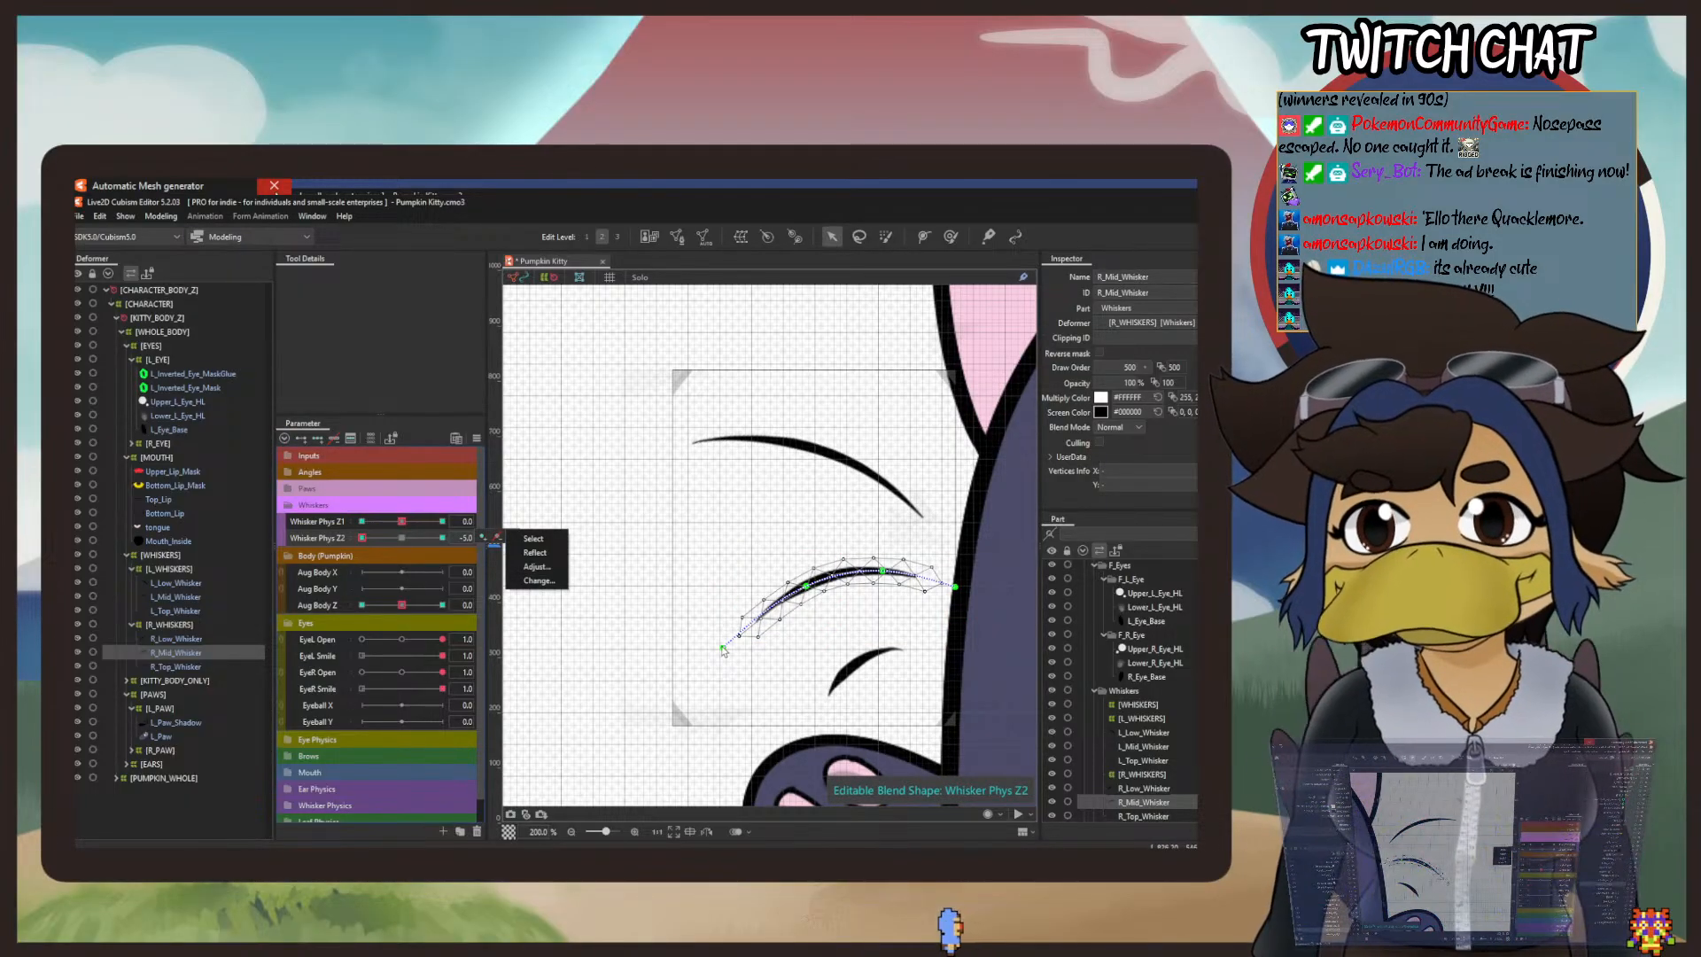
pyautogui.moveTo(723, 650); pyautogui.dragTo(740, 661)
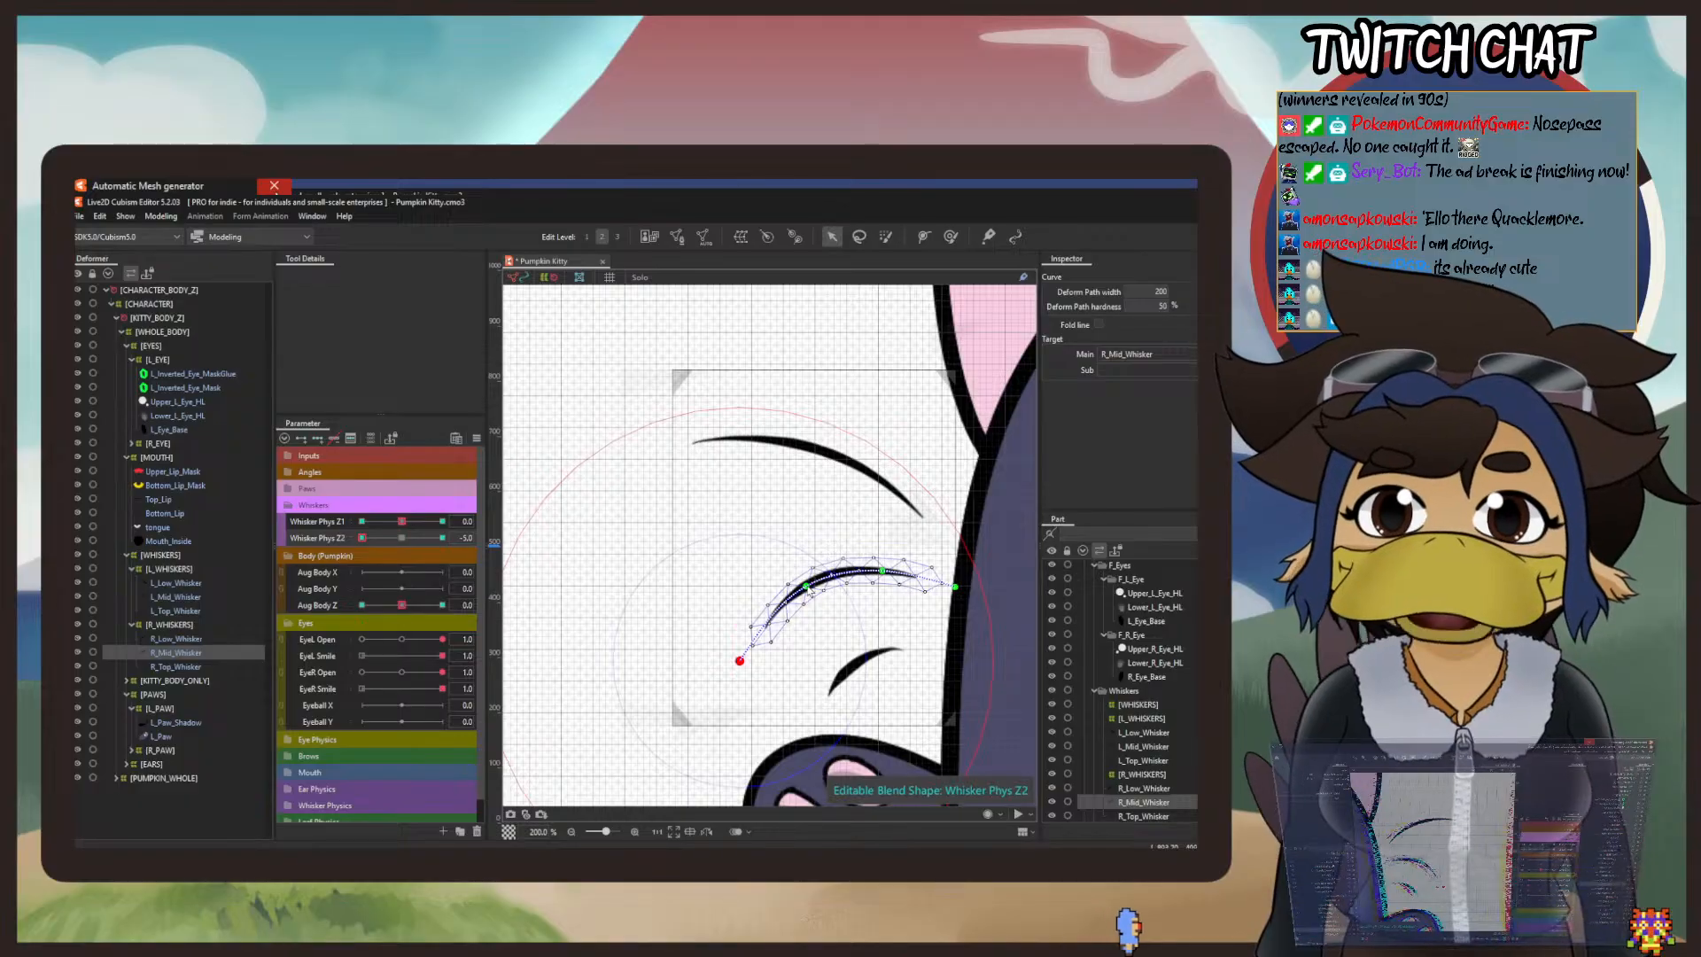
pyautogui.moveTo(807, 587); pyautogui.dragTo(812, 593)
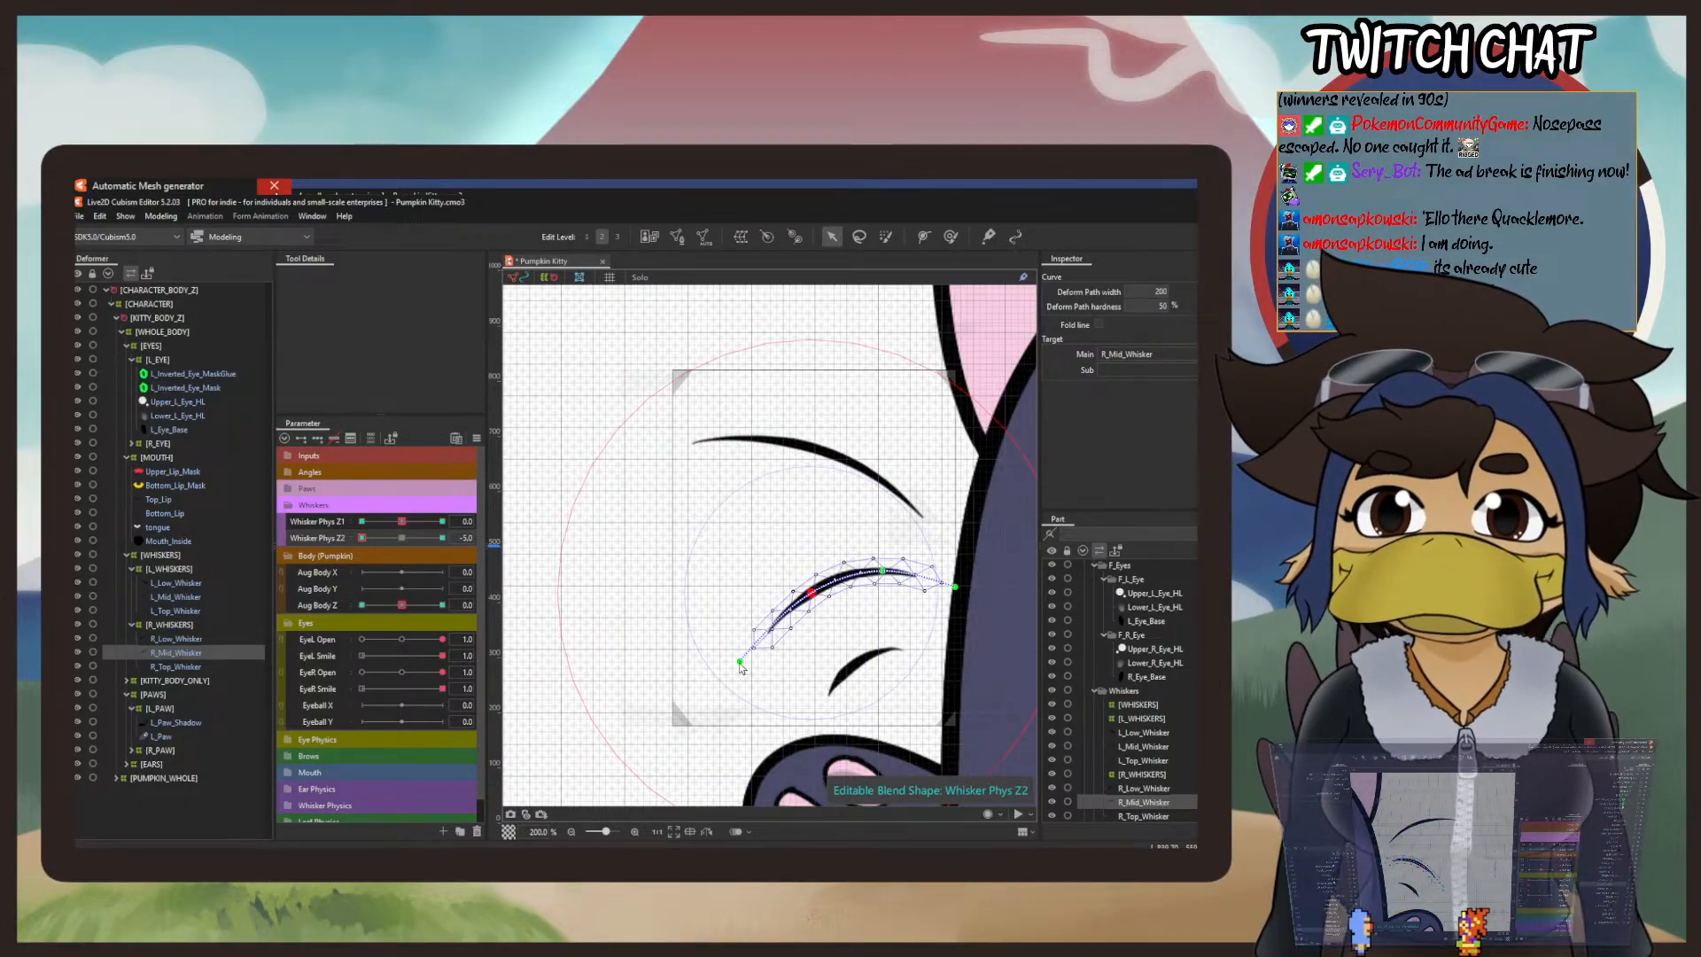
pyautogui.moveTo(741, 667); pyautogui.dragTo(758, 680)
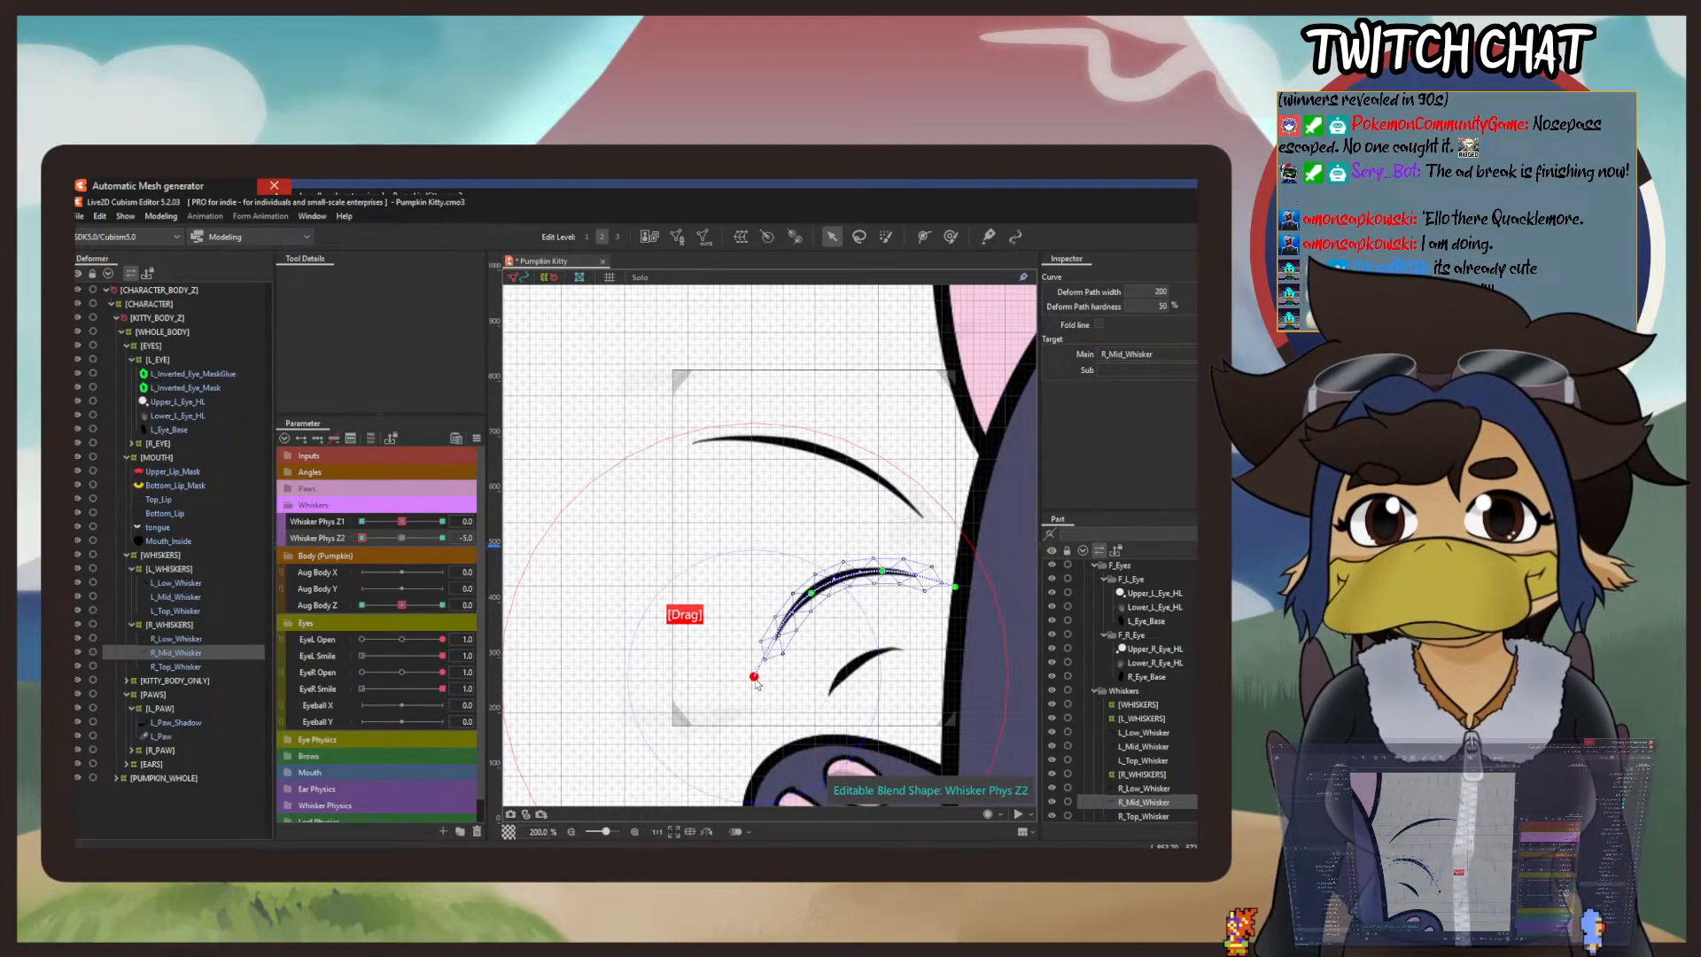
# Step: Set Whisker Phys Z2 to 5, bend R_Mid_Whisker's outer end upward into a straighter line, and return Whisker Phys Z2 to 0
pyautogui.moveTo(362, 538); pyautogui.dragTo(473, 559)
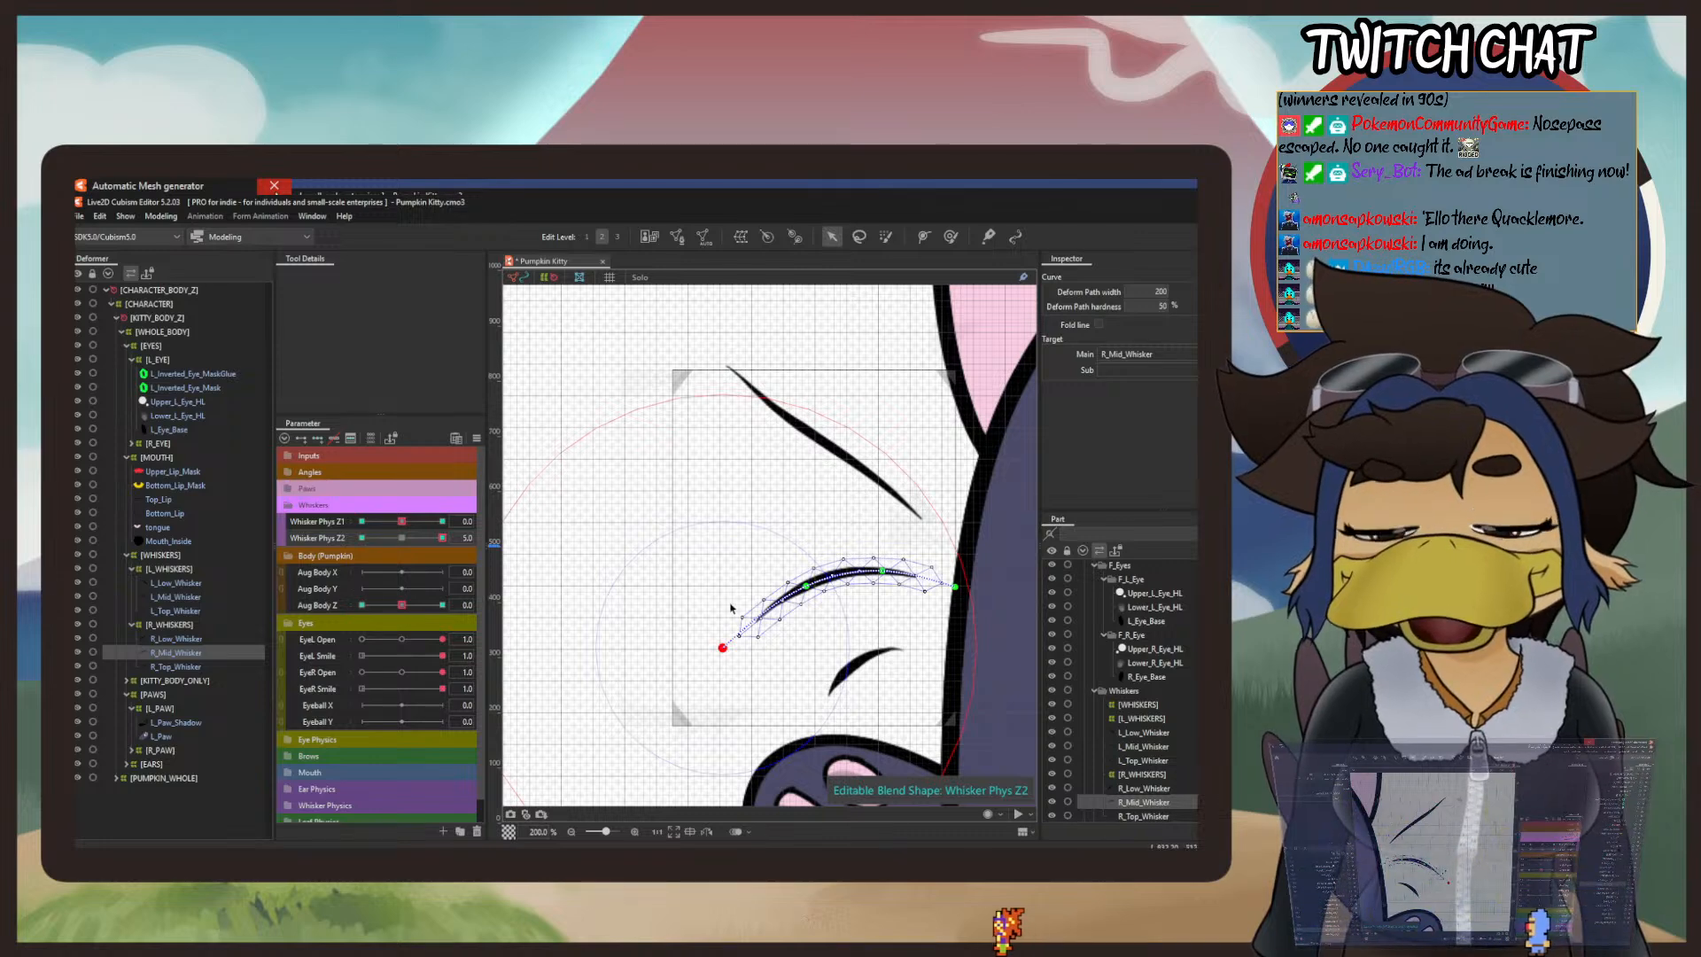
pyautogui.moveTo(723, 650); pyautogui.dragTo(712, 530)
pyautogui.moveTo(806, 586); pyautogui.dragTo(807, 561)
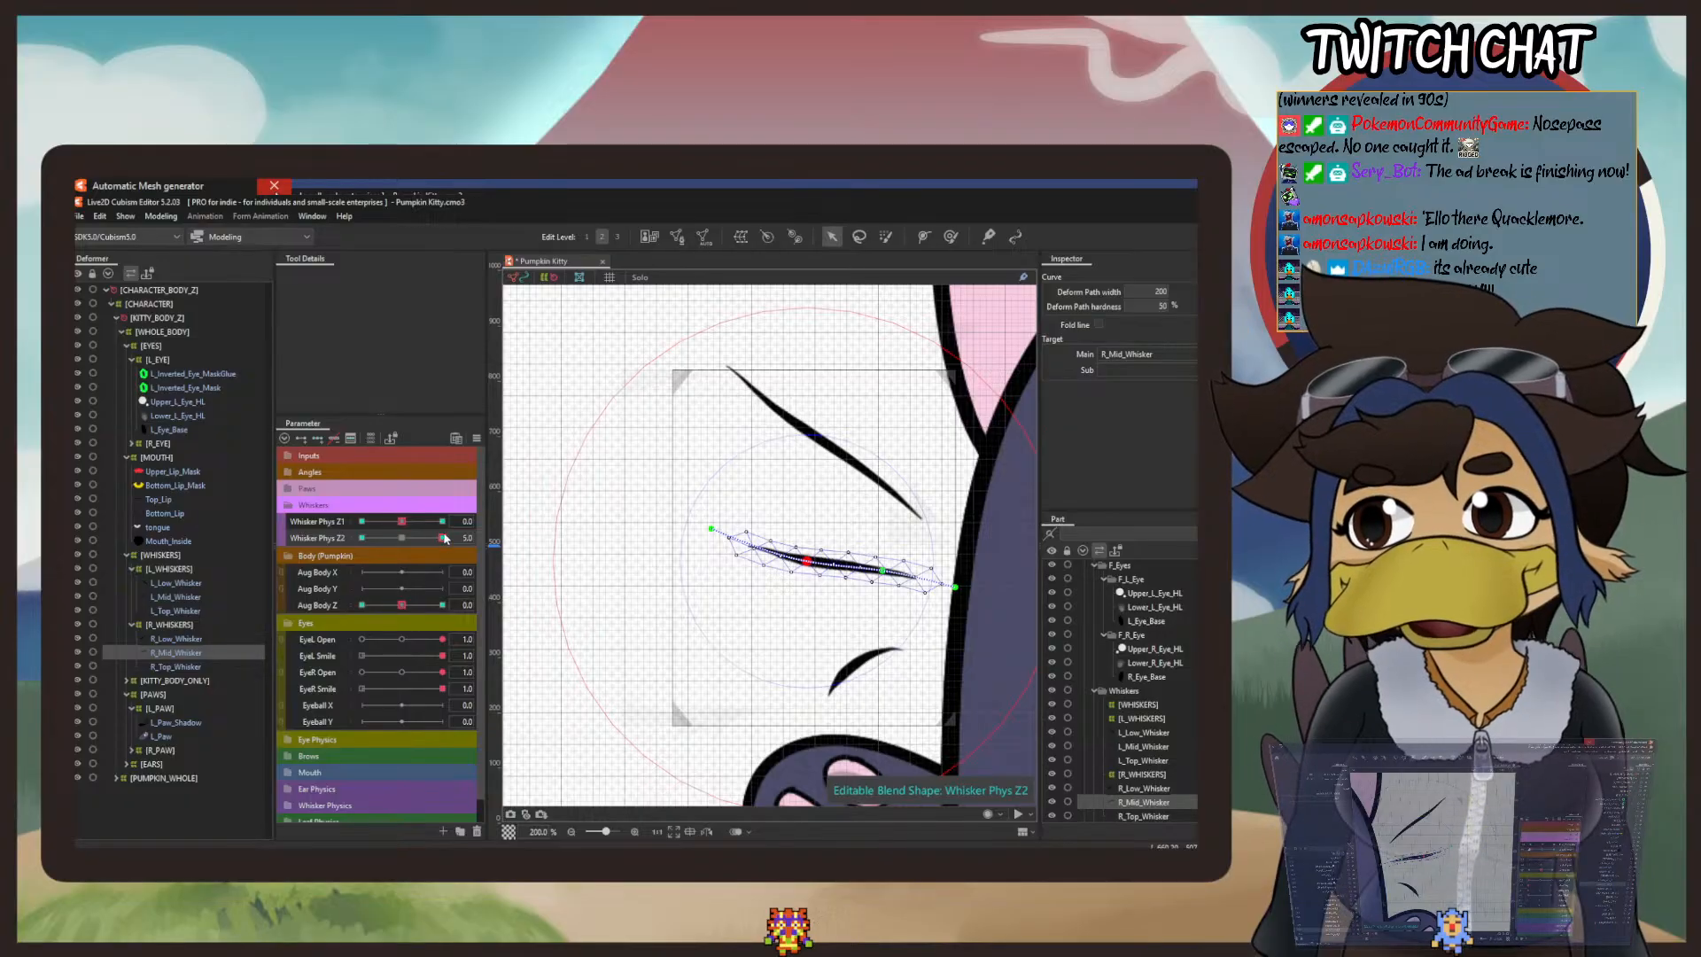
pyautogui.moveTo(445, 537); pyautogui.dragTo(229, 554)
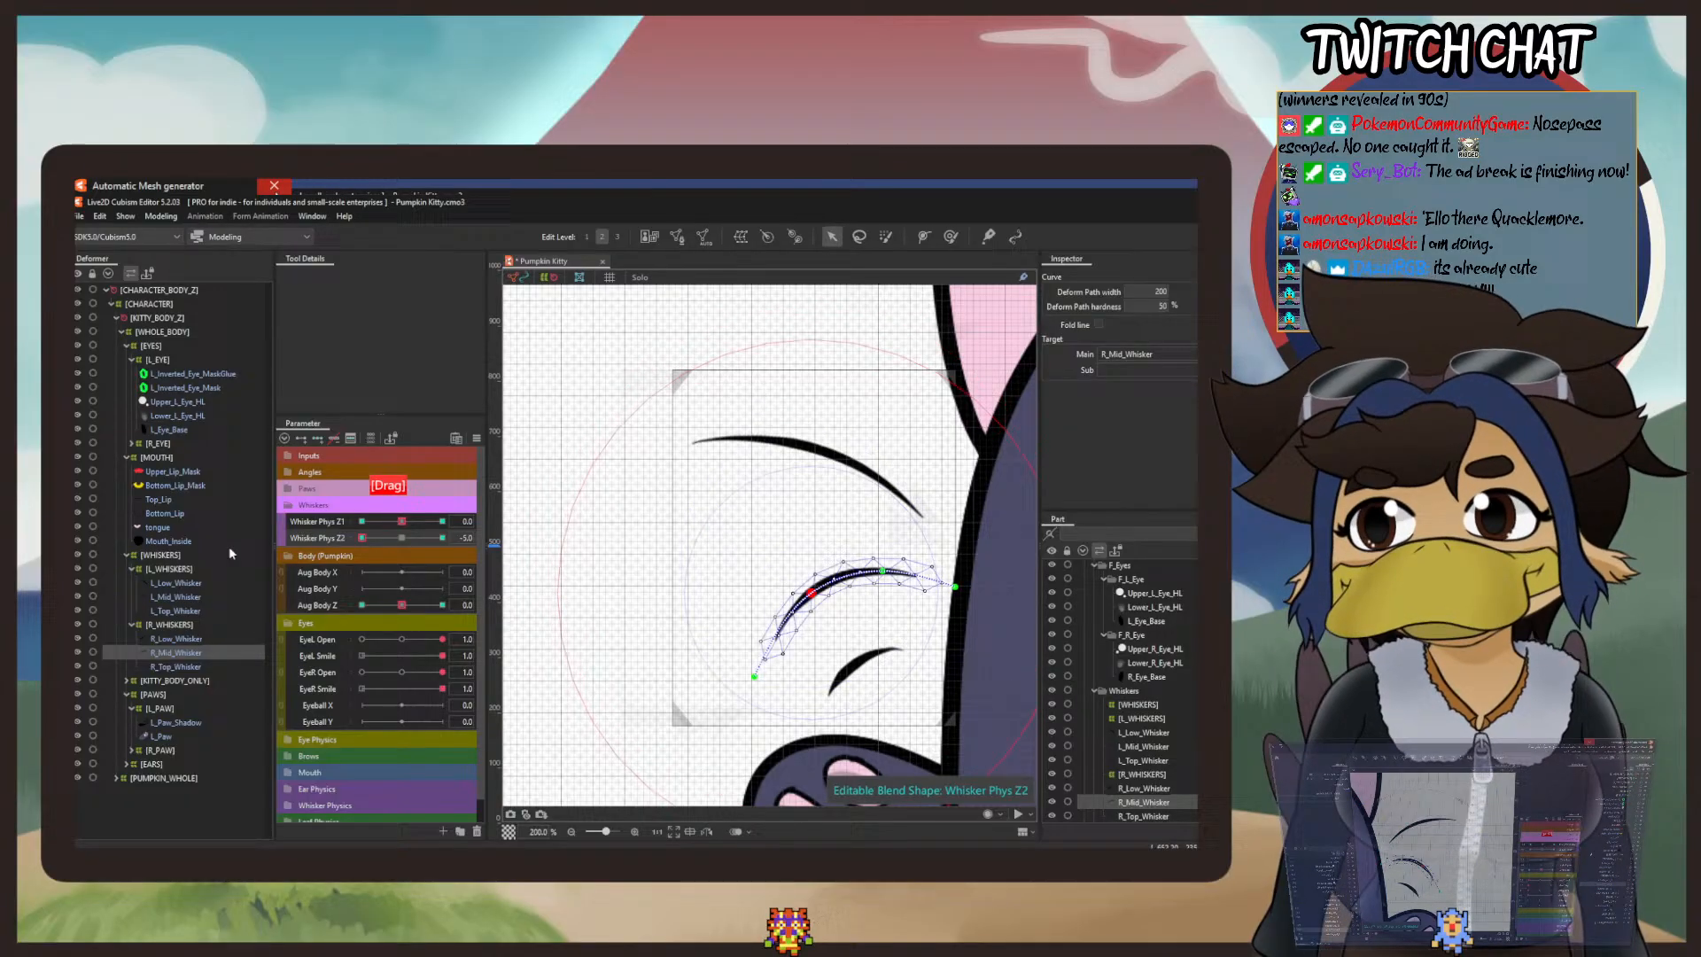
pyautogui.click(407, 536)
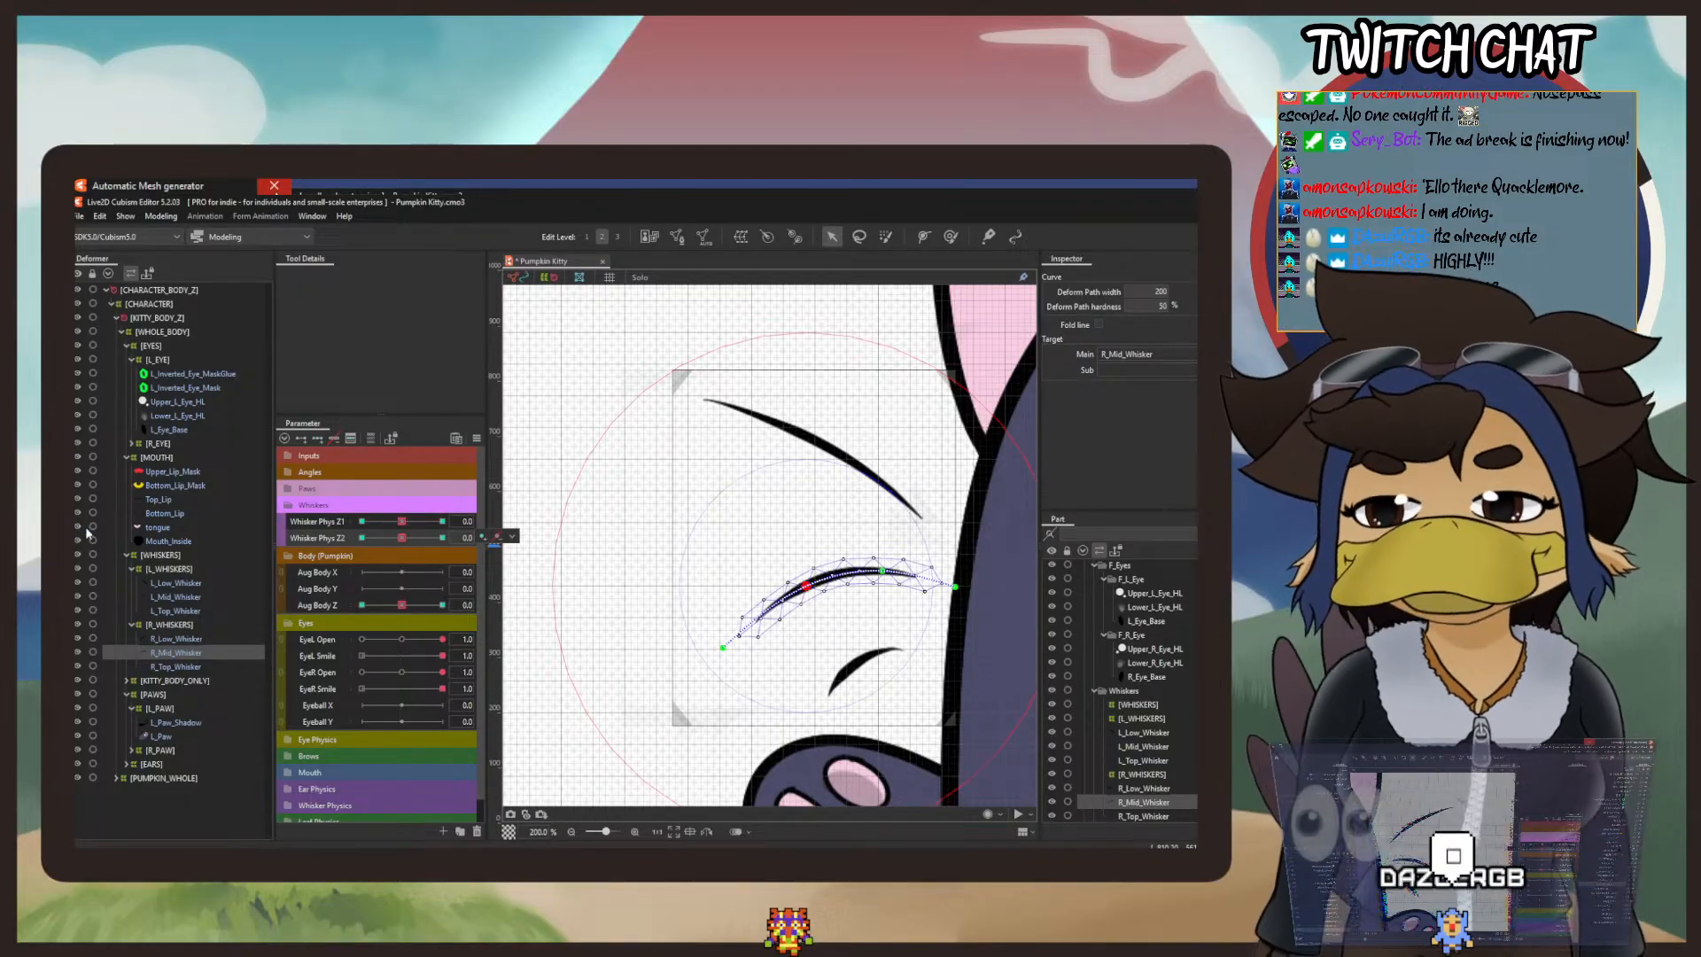
# Step: Add Whisker Phys Z1 blend-shape keys at -5, 0 and 5 to R_Low_Whisker and rotate it downward about its base at -5
pyautogui.click(176, 638)
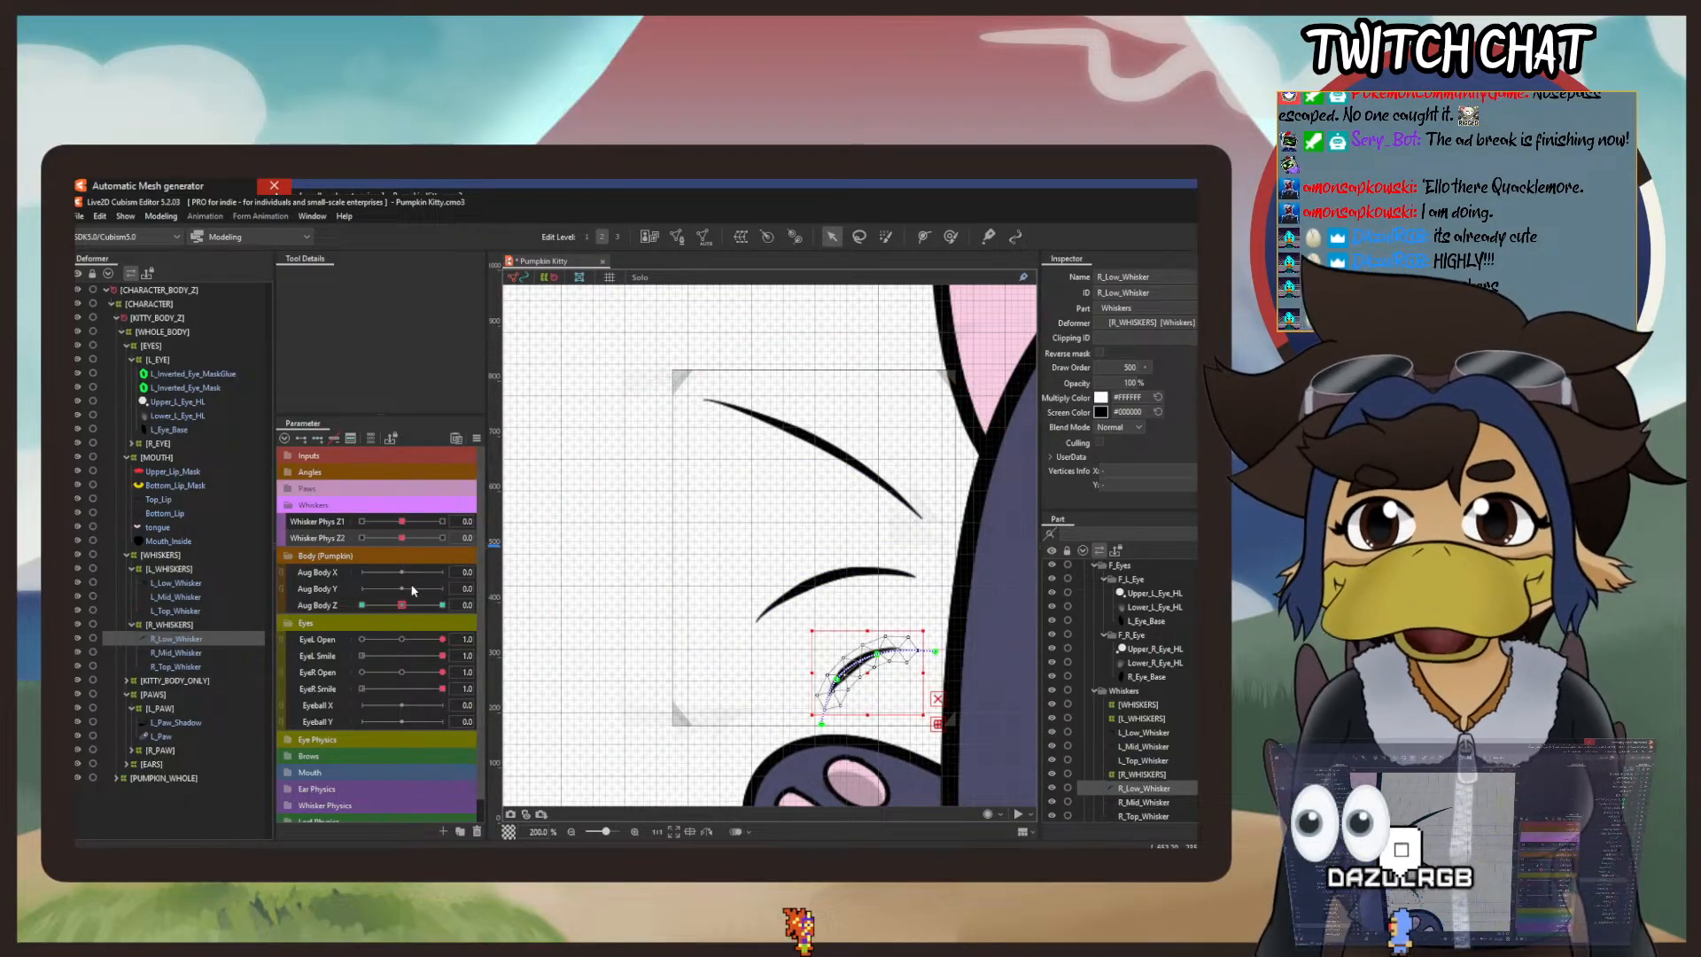
pyautogui.click(321, 437)
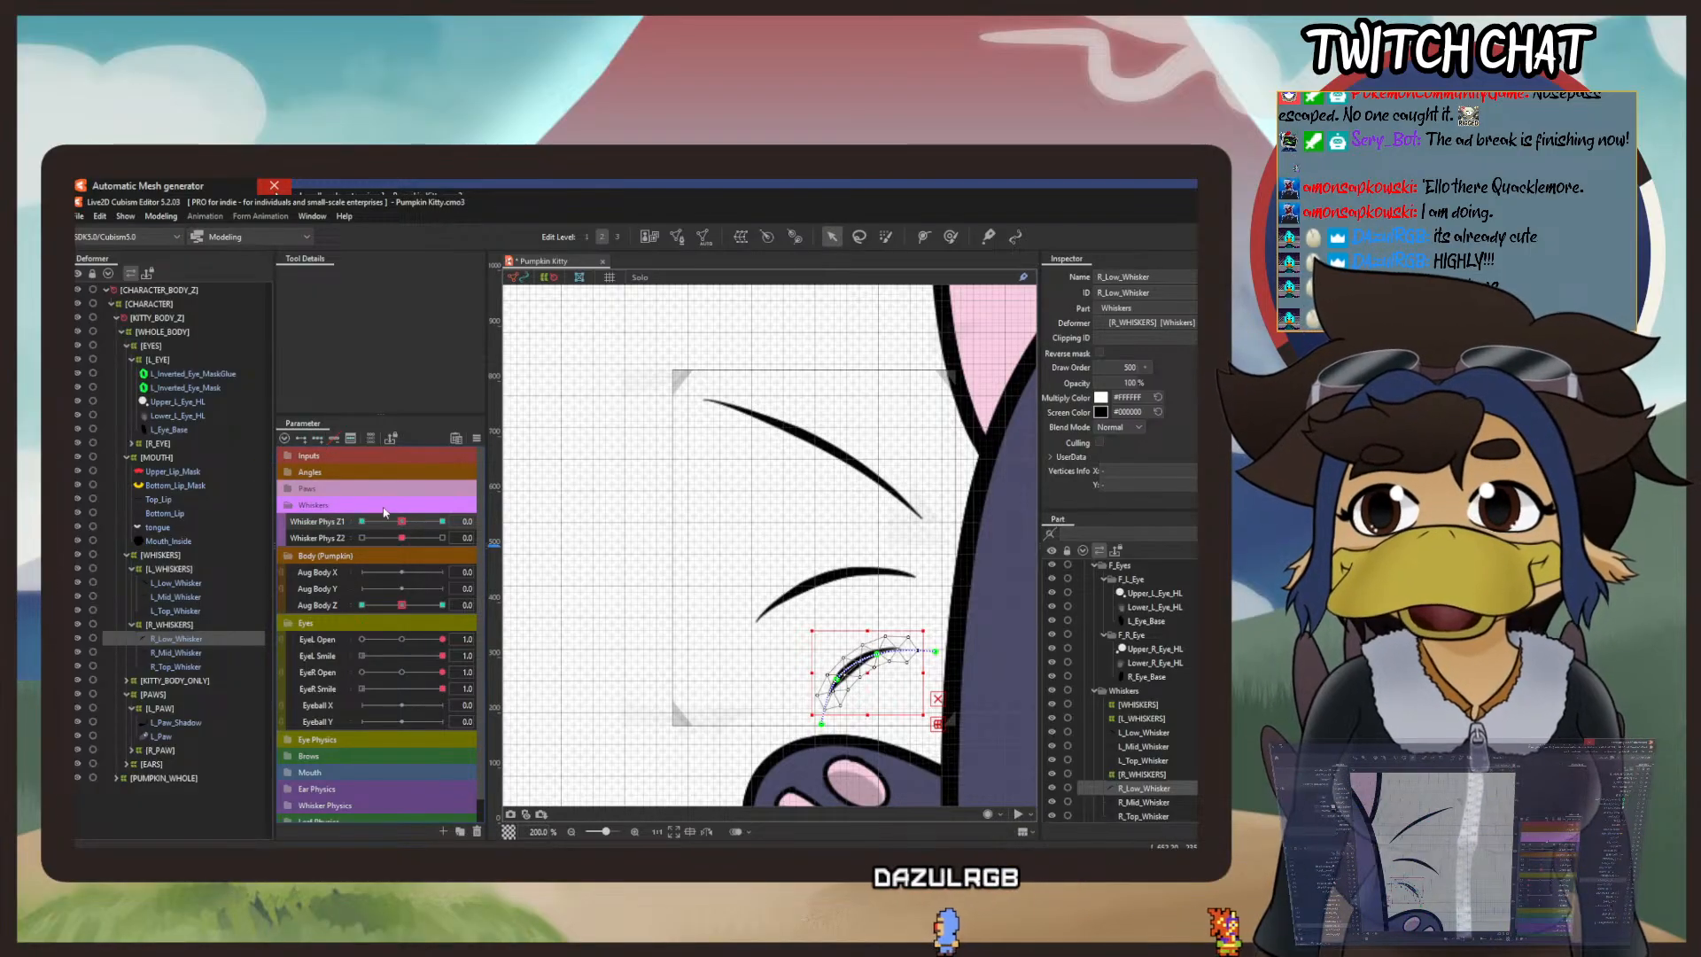
pyautogui.moveTo(402, 526); pyautogui.dragTo(361, 522)
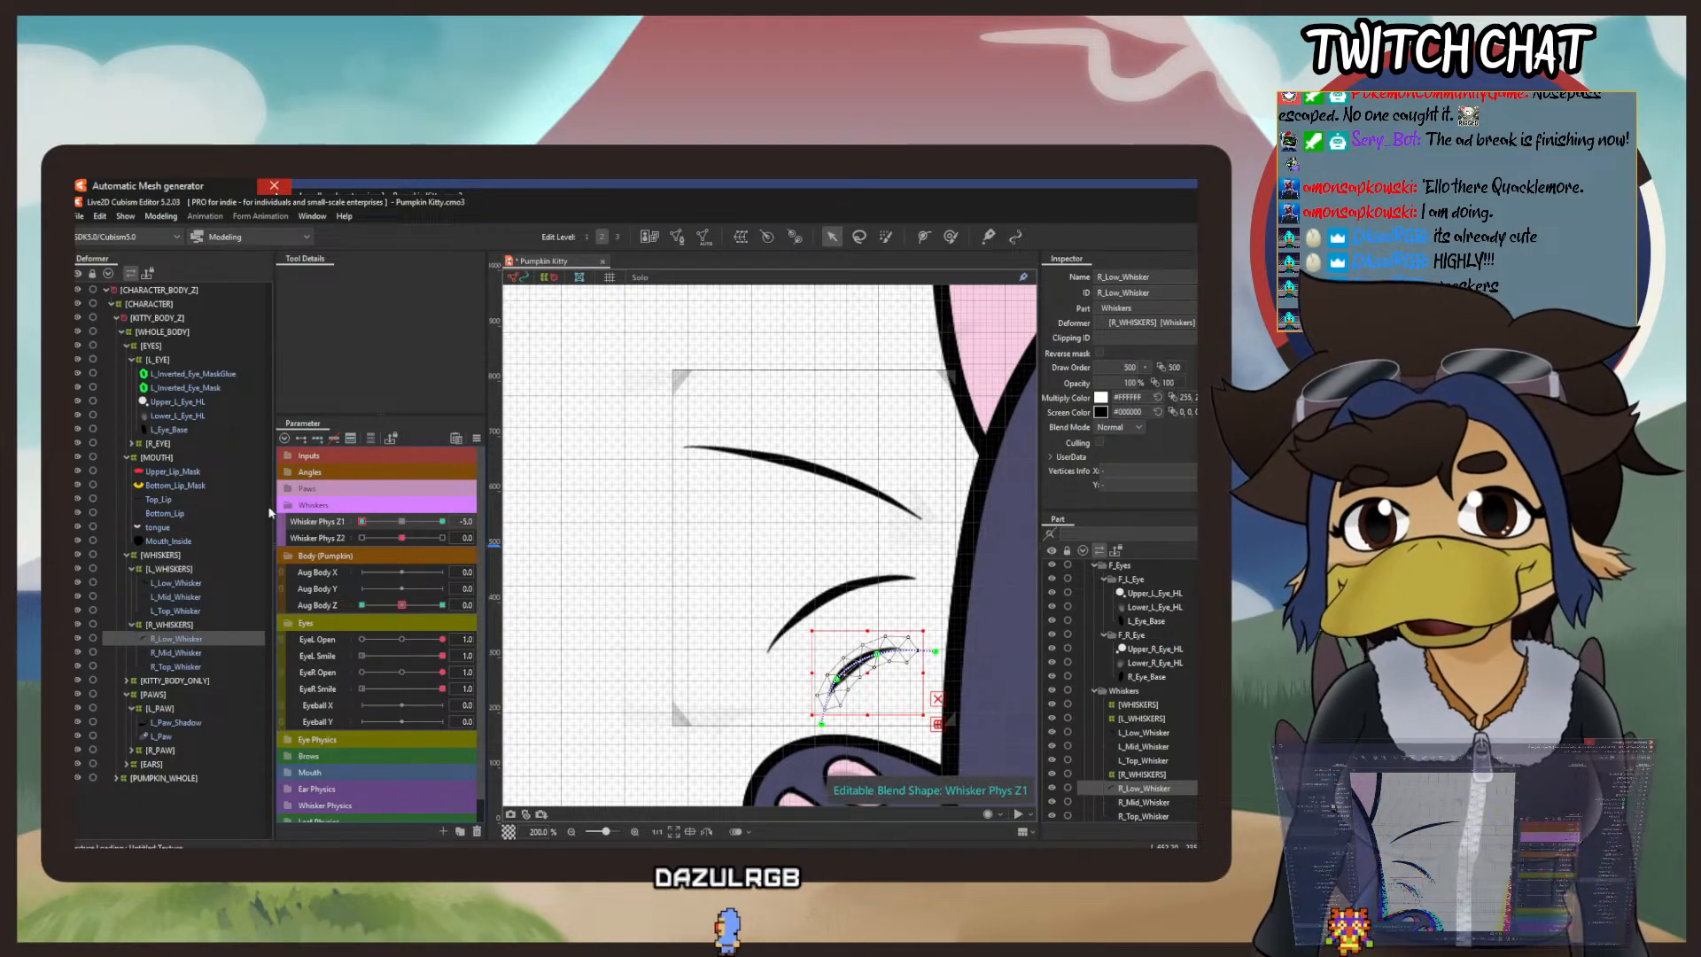
pyautogui.click(160, 216)
pyautogui.moveTo(222, 344)
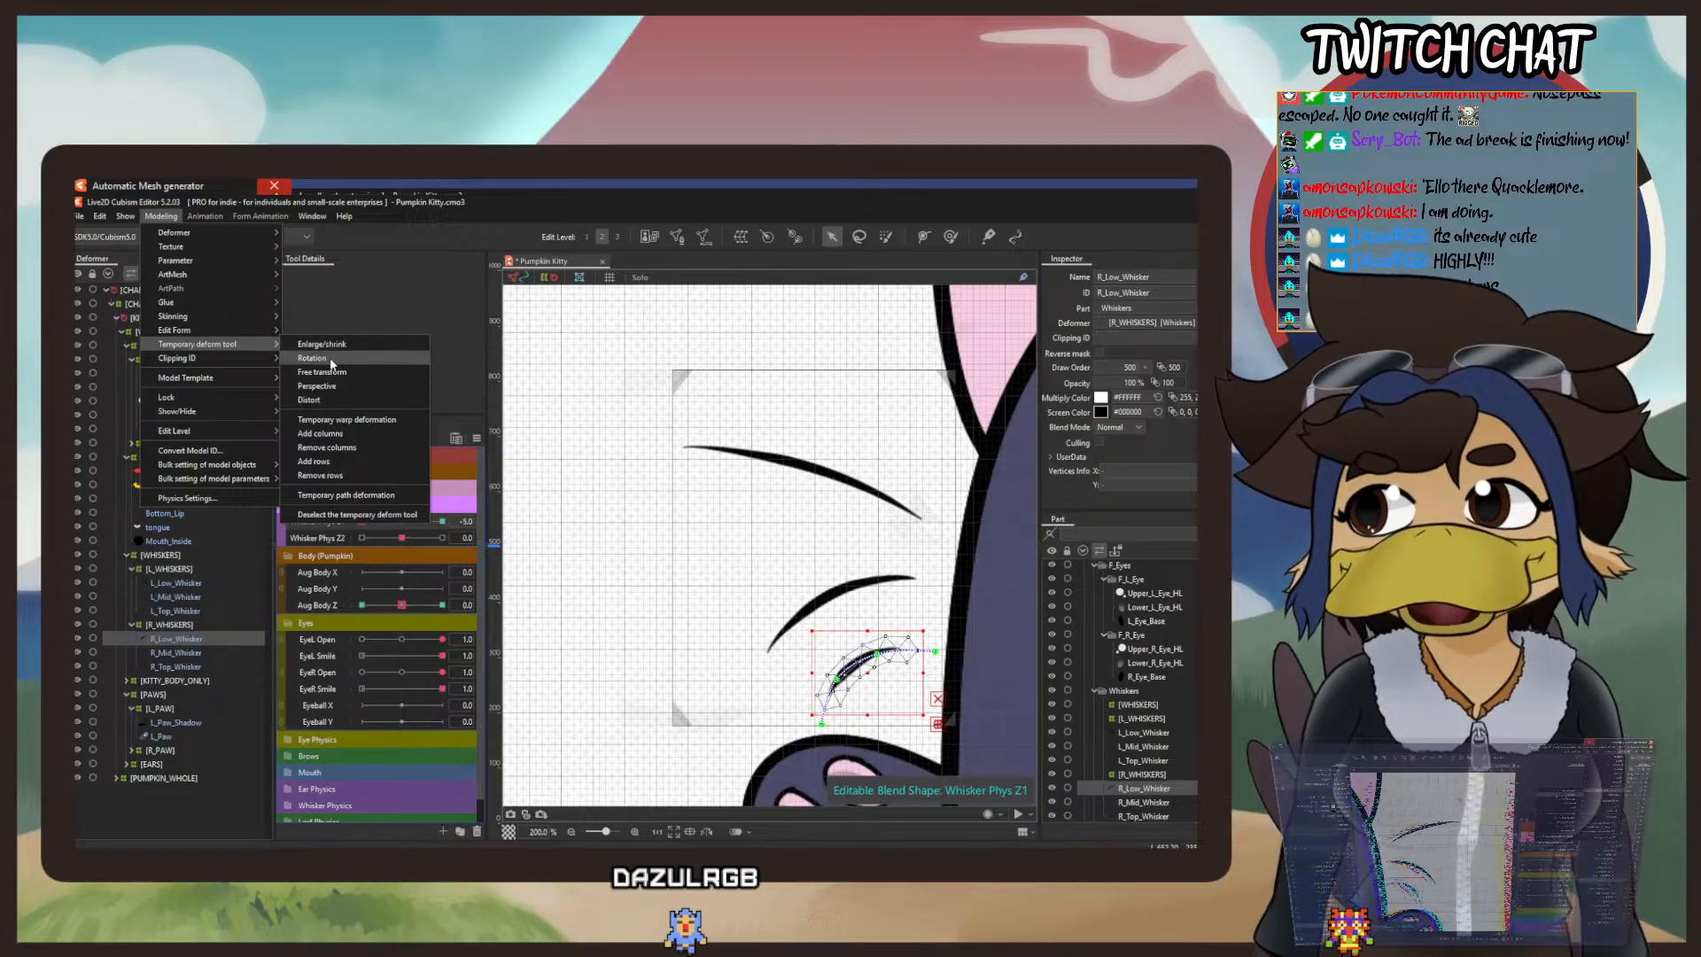
pyautogui.click(402, 403)
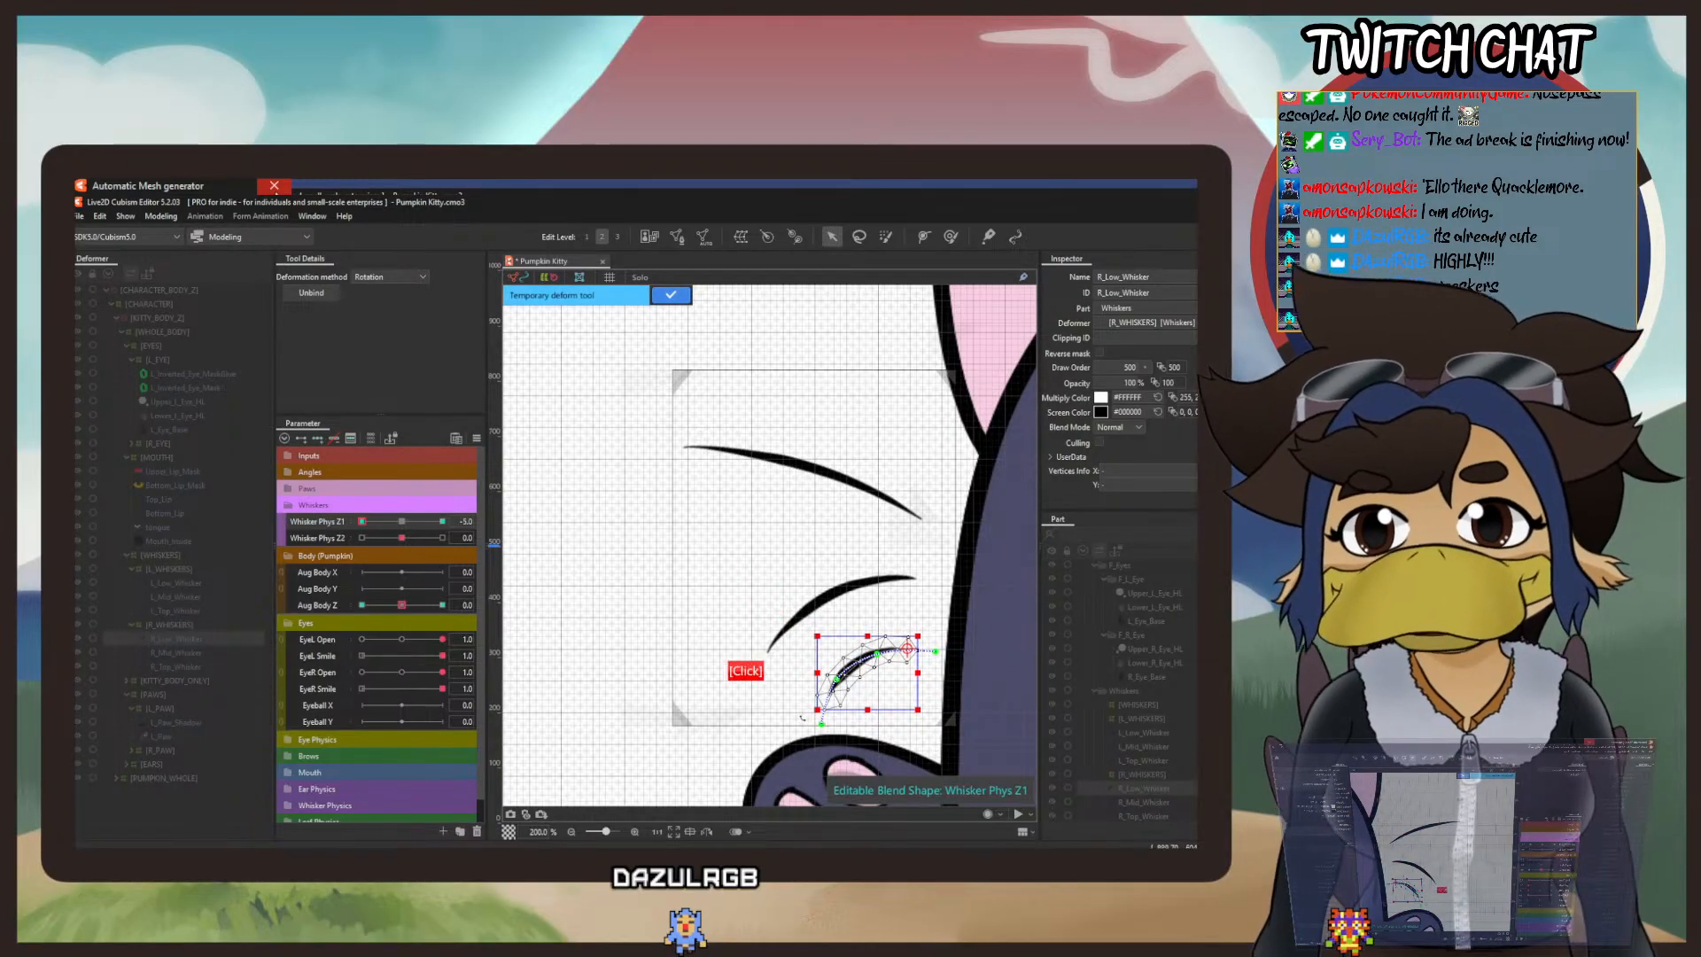
pyautogui.moveTo(802, 717); pyautogui.dragTo(824, 750)
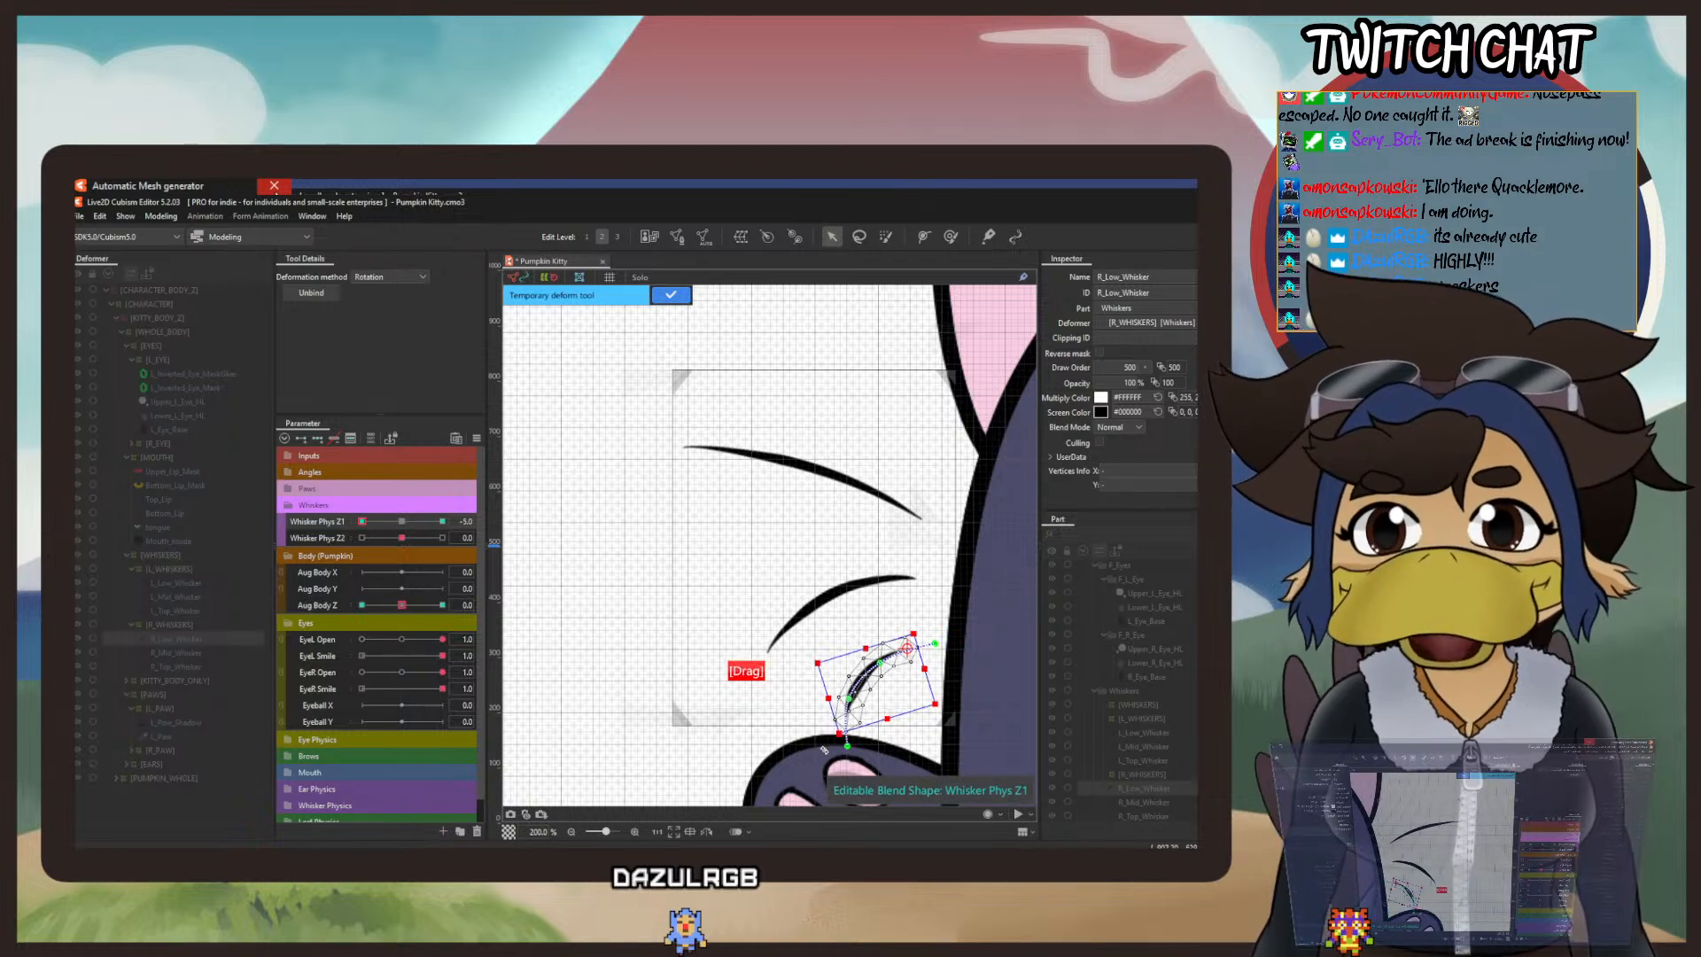
pyautogui.click(669, 298)
# Step: Set Whisker Phys Z1 to 5, rotate R_Low_Whisker upward about its base, and return Whisker Phys Z1 to 0
pyautogui.moveTo(361, 522); pyautogui.dragTo(442, 521)
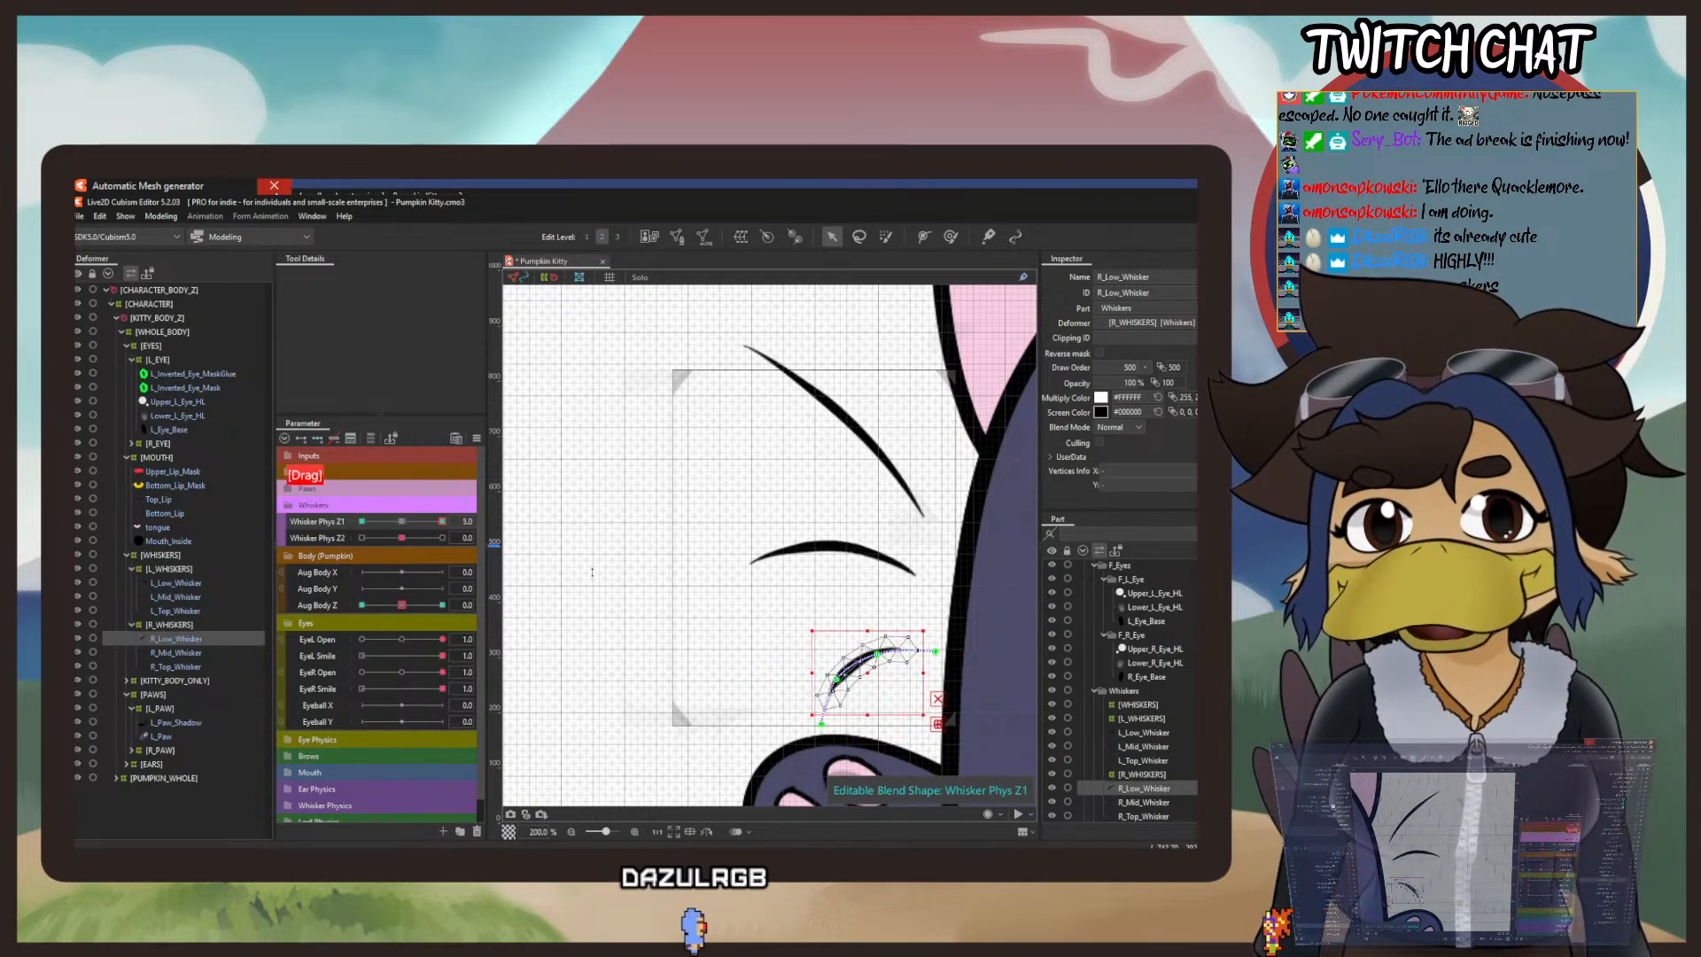
pyautogui.click(166, 218)
pyautogui.moveTo(219, 346)
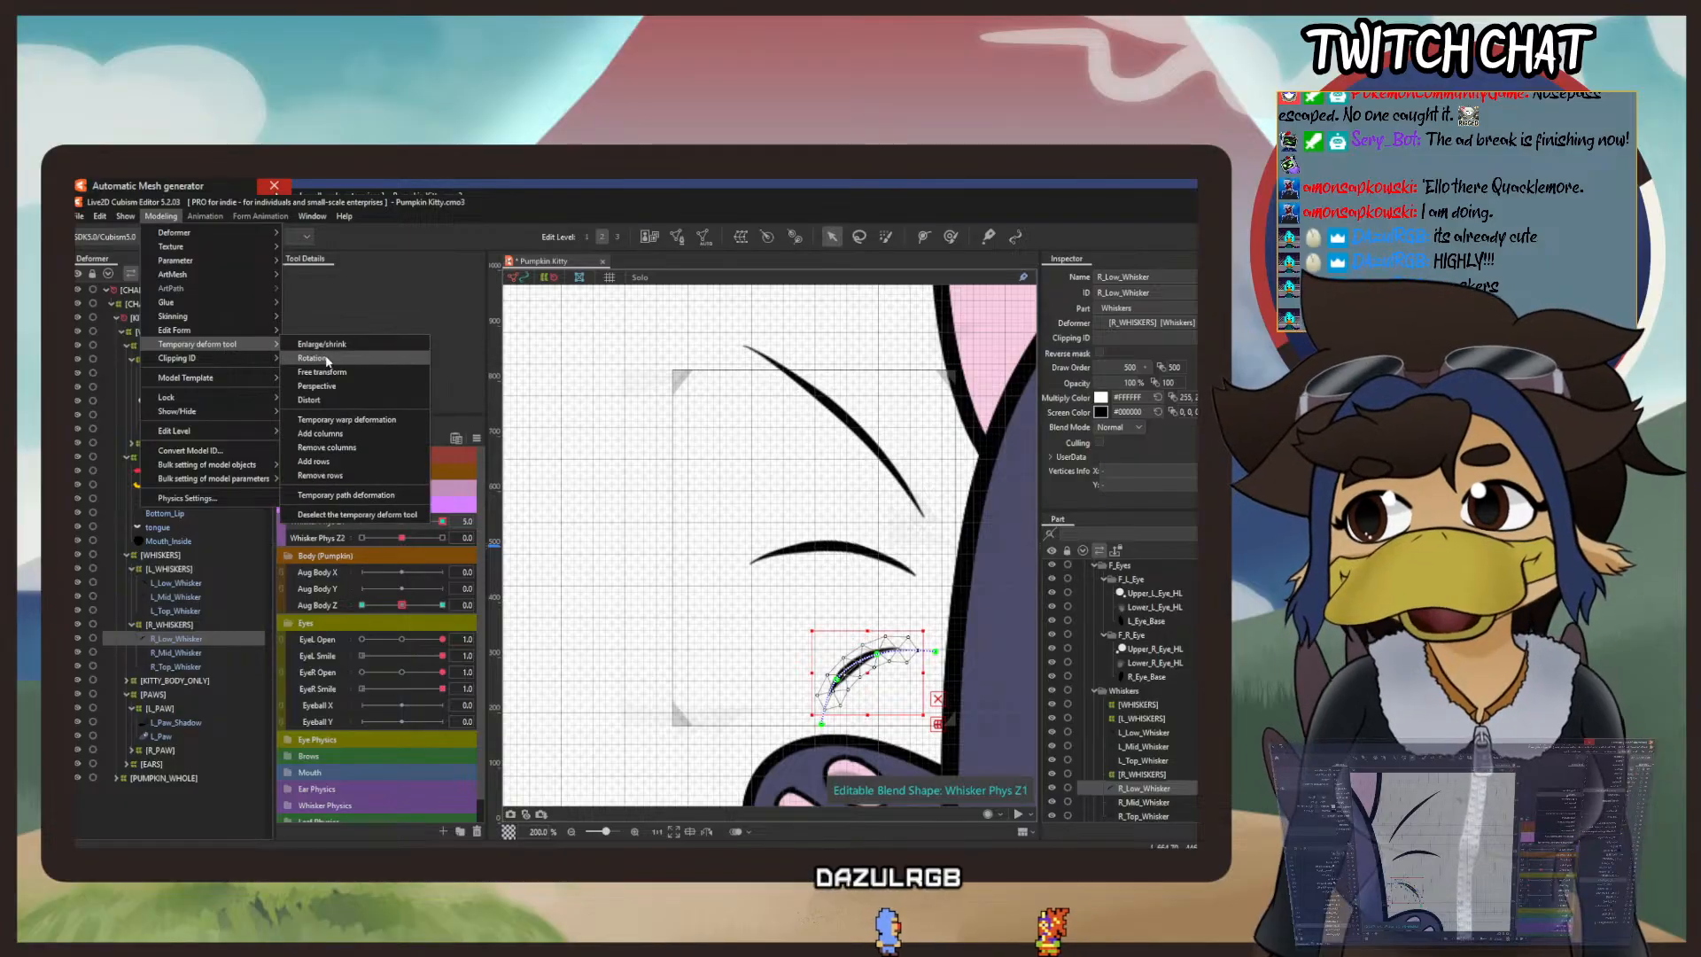
pyautogui.click(325, 359)
pyautogui.moveTo(868, 673); pyautogui.dragTo(912, 651)
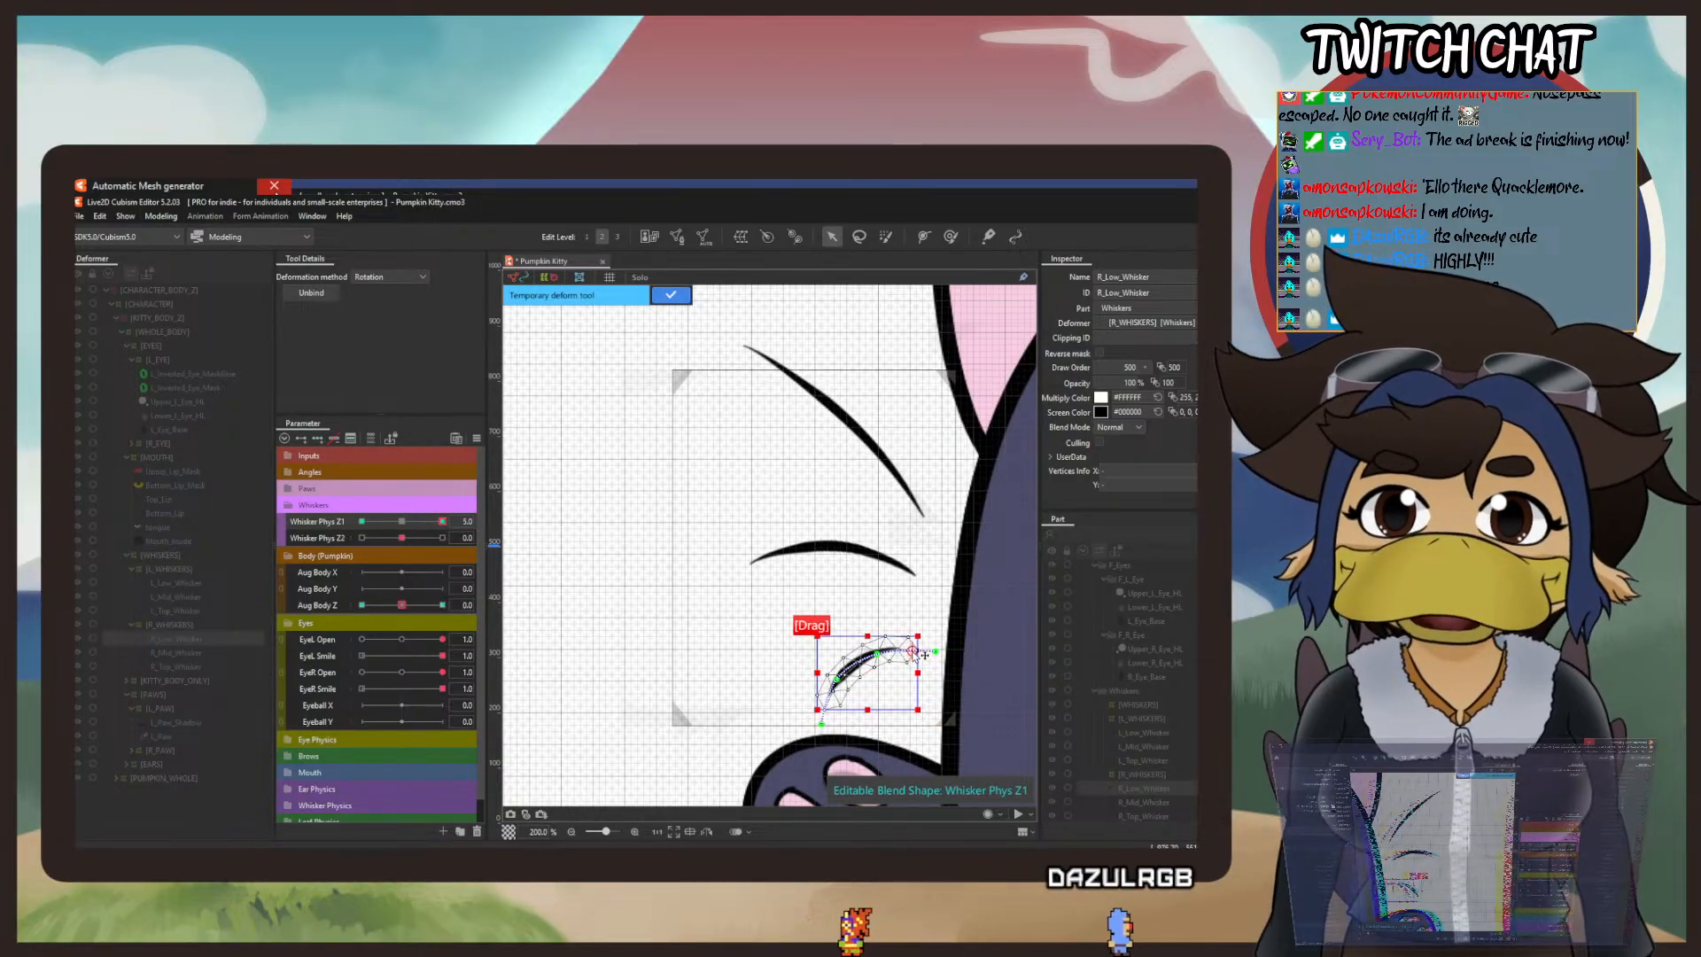
pyautogui.moveTo(871, 727); pyautogui.dragTo(838, 712)
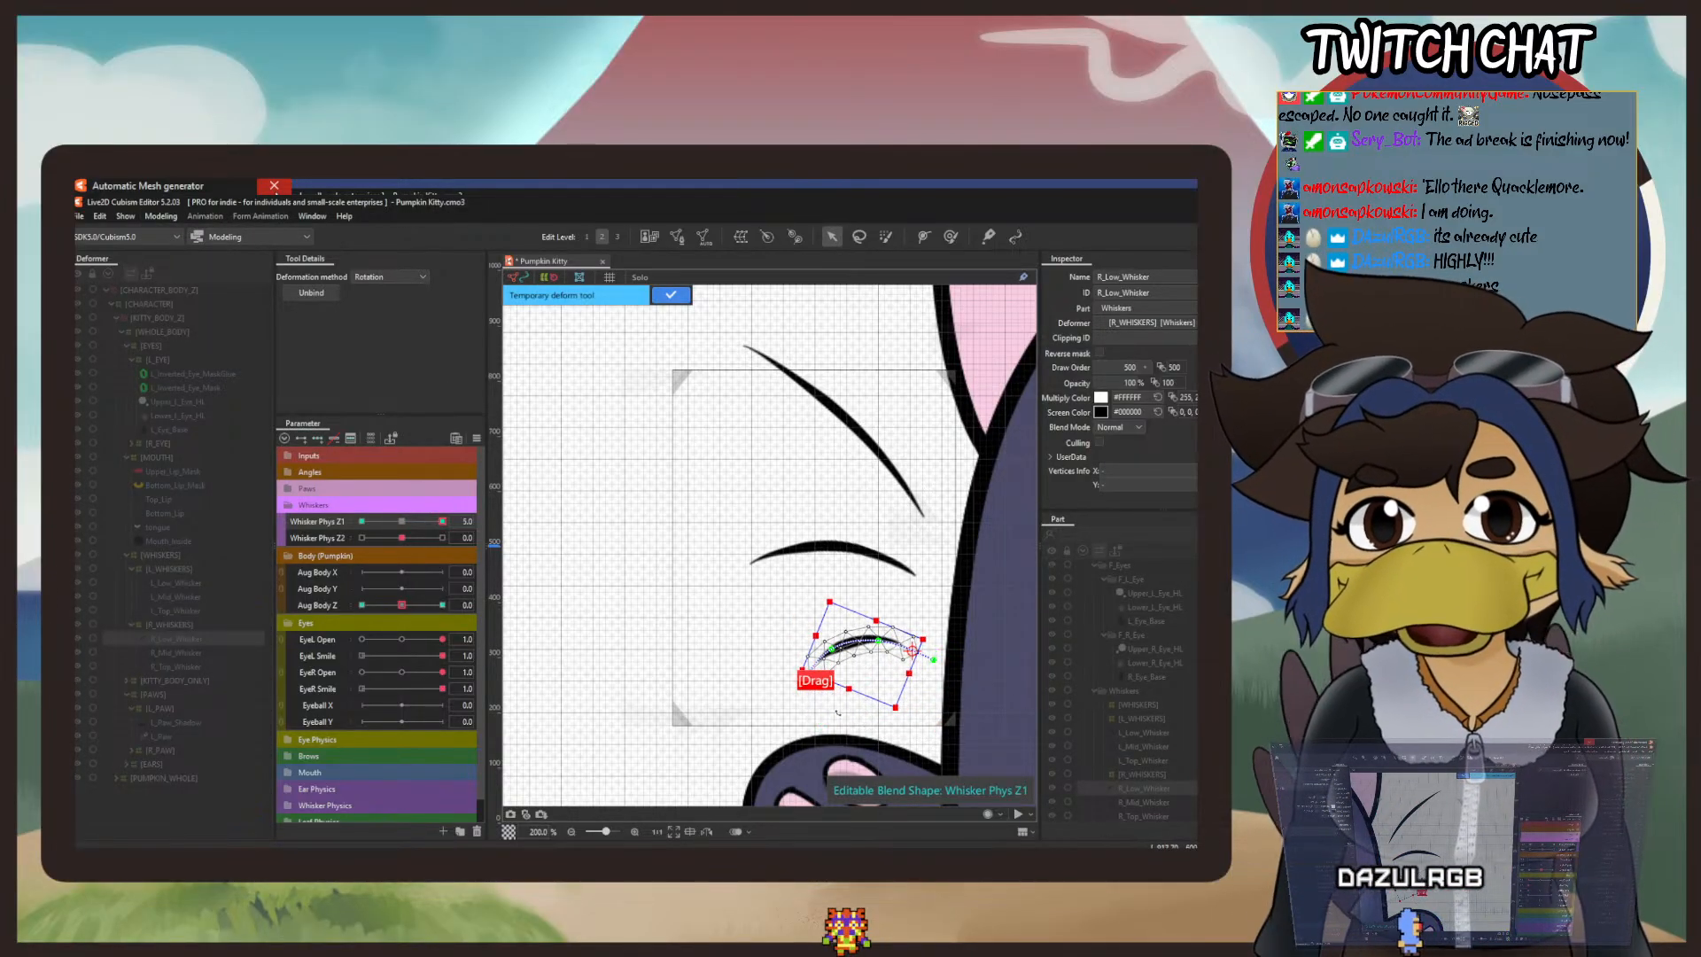
pyautogui.click(679, 297)
pyautogui.rightClick(402, 522)
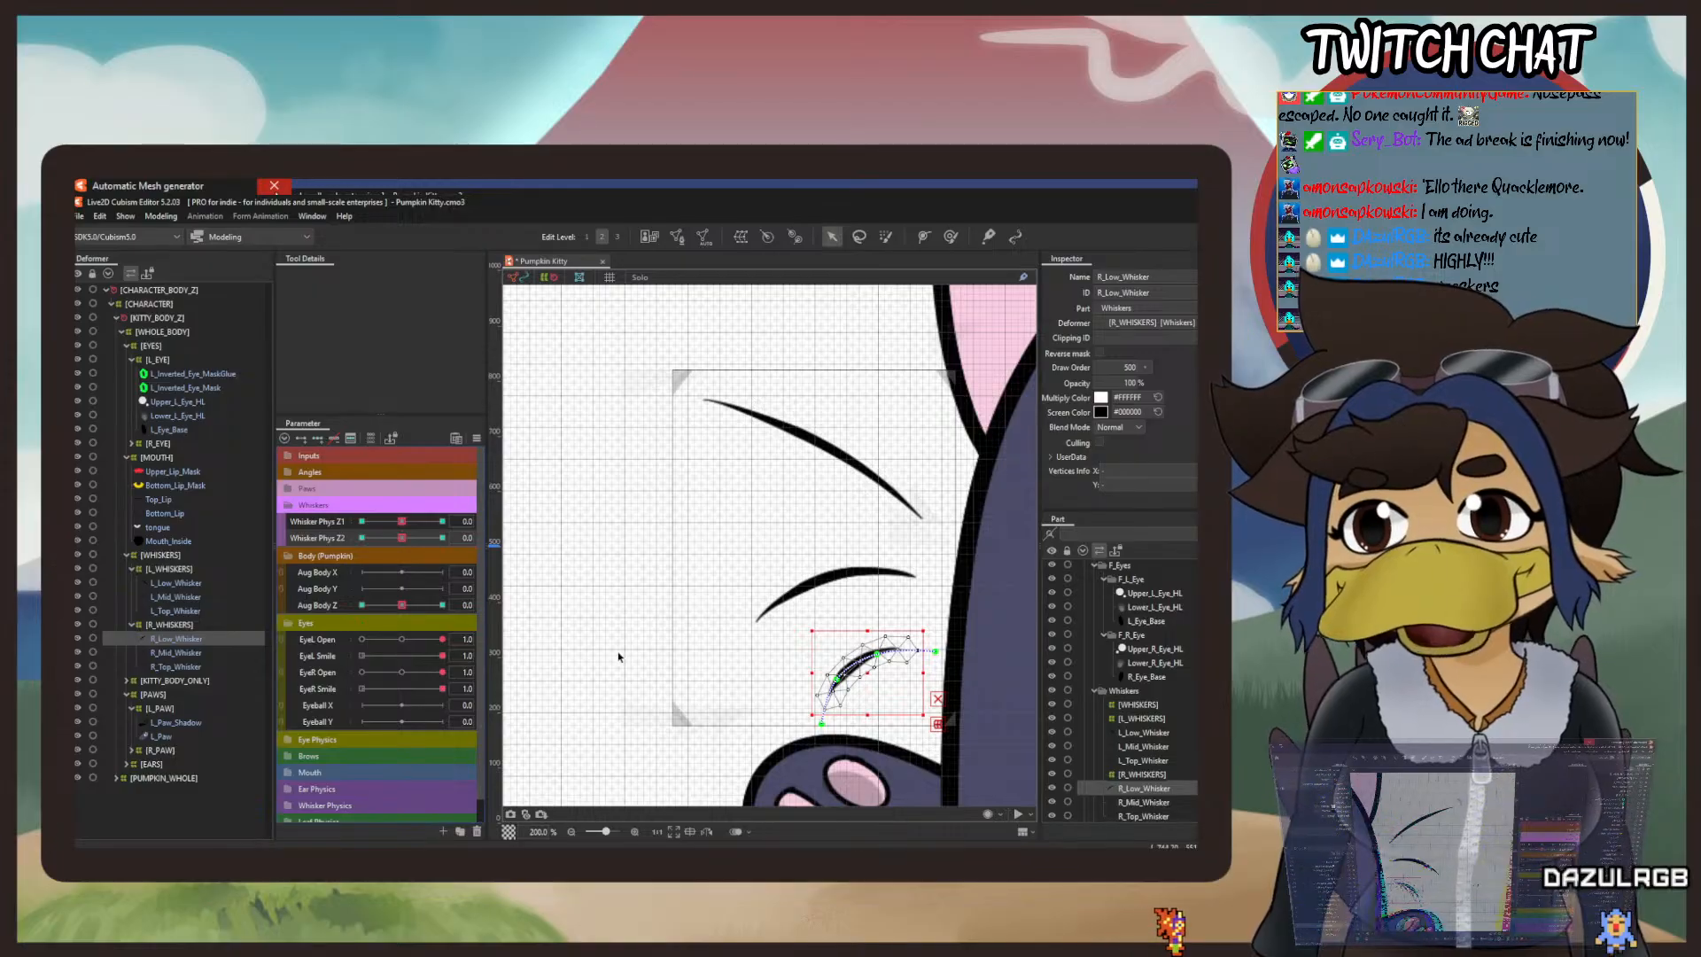
# Step: Set Whisker Phys Z2 to -5 and bend R_Low_Whisker's outer end downward and inward toward the body
pyautogui.hotkey('ctrl', 'h')
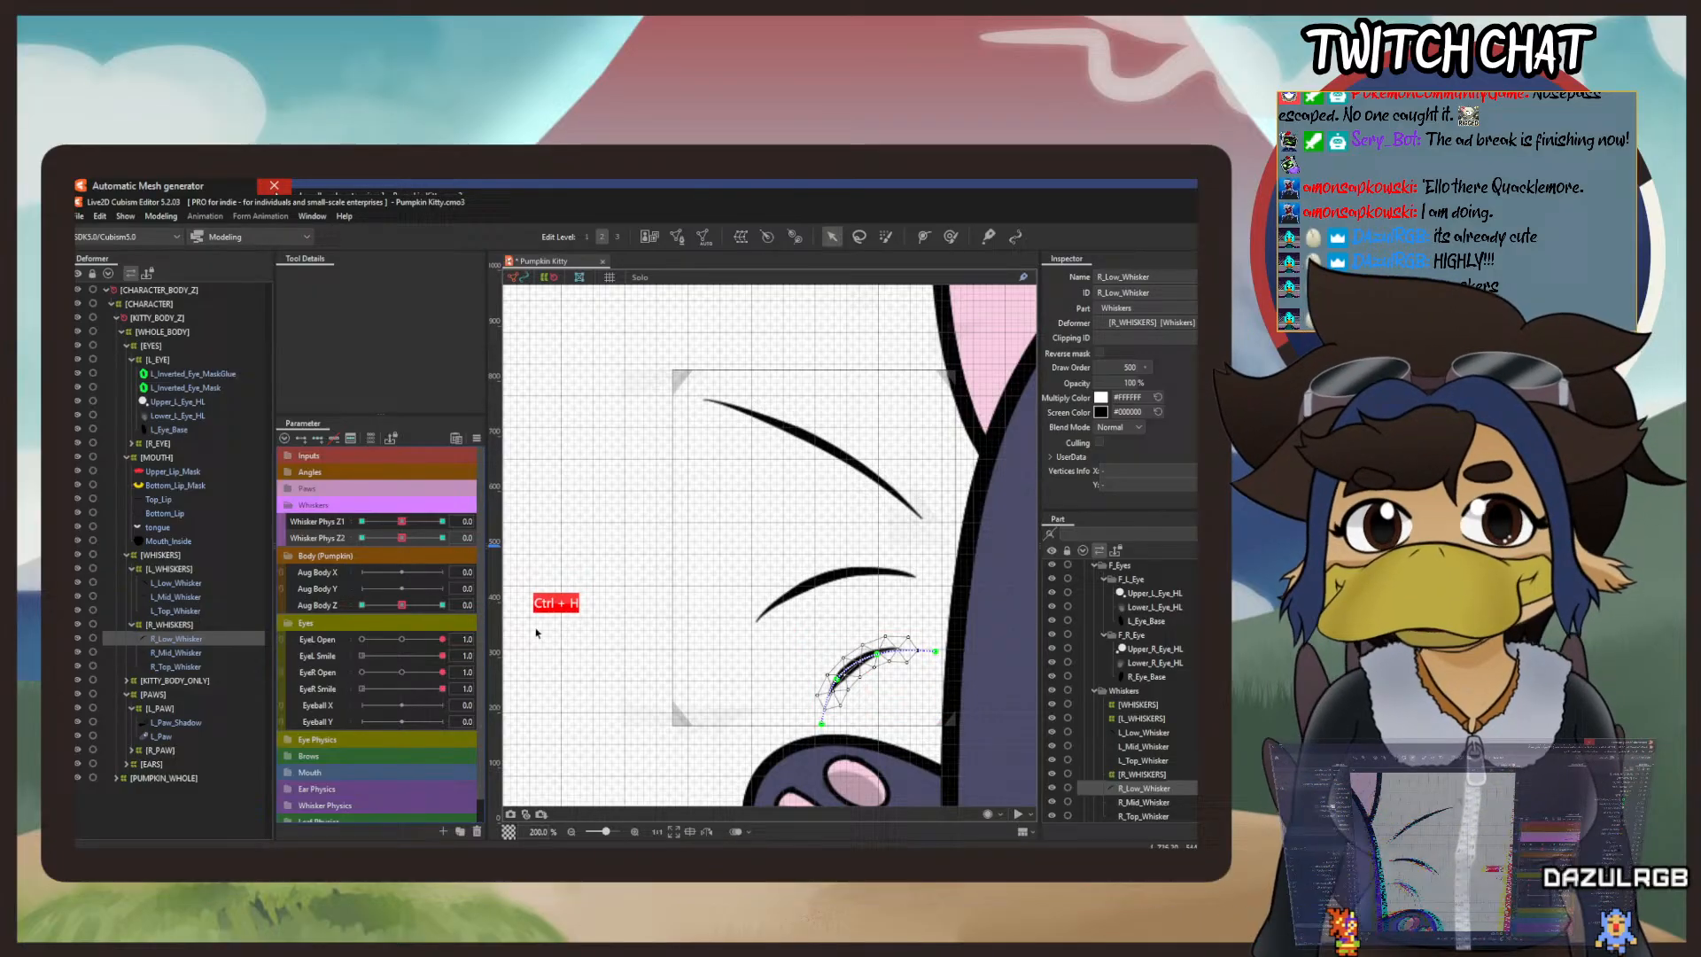
pyautogui.click(362, 538)
pyautogui.click(847, 735)
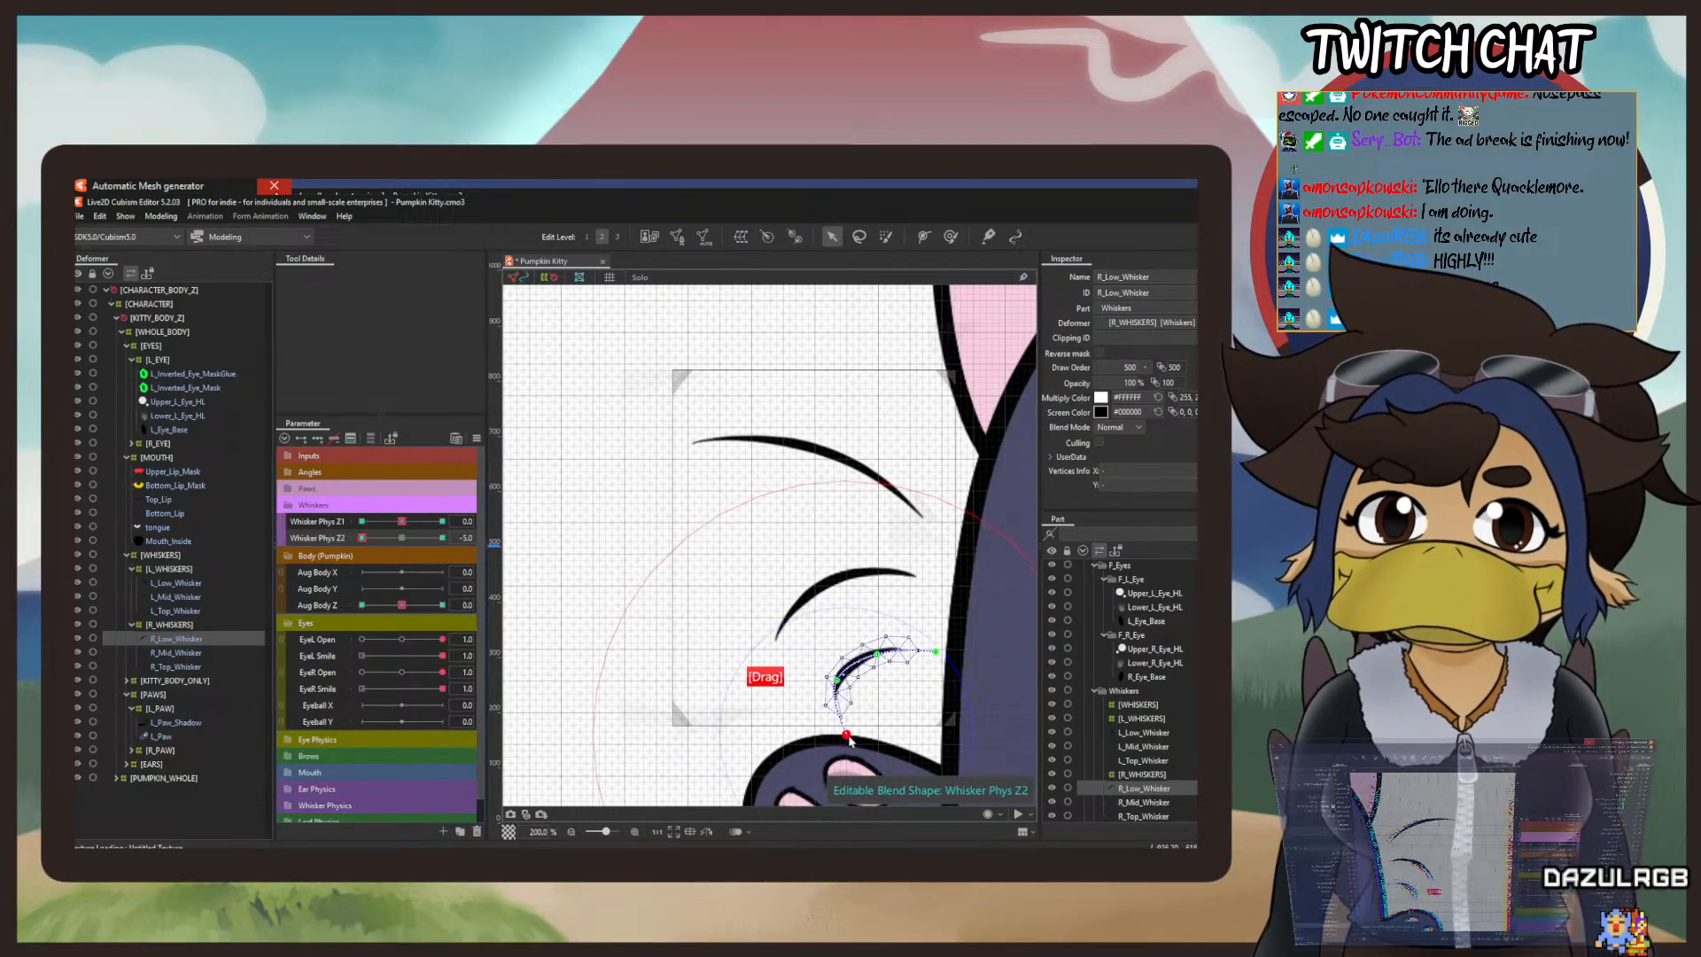
pyautogui.moveTo(847, 734); pyautogui.dragTo(846, 685)
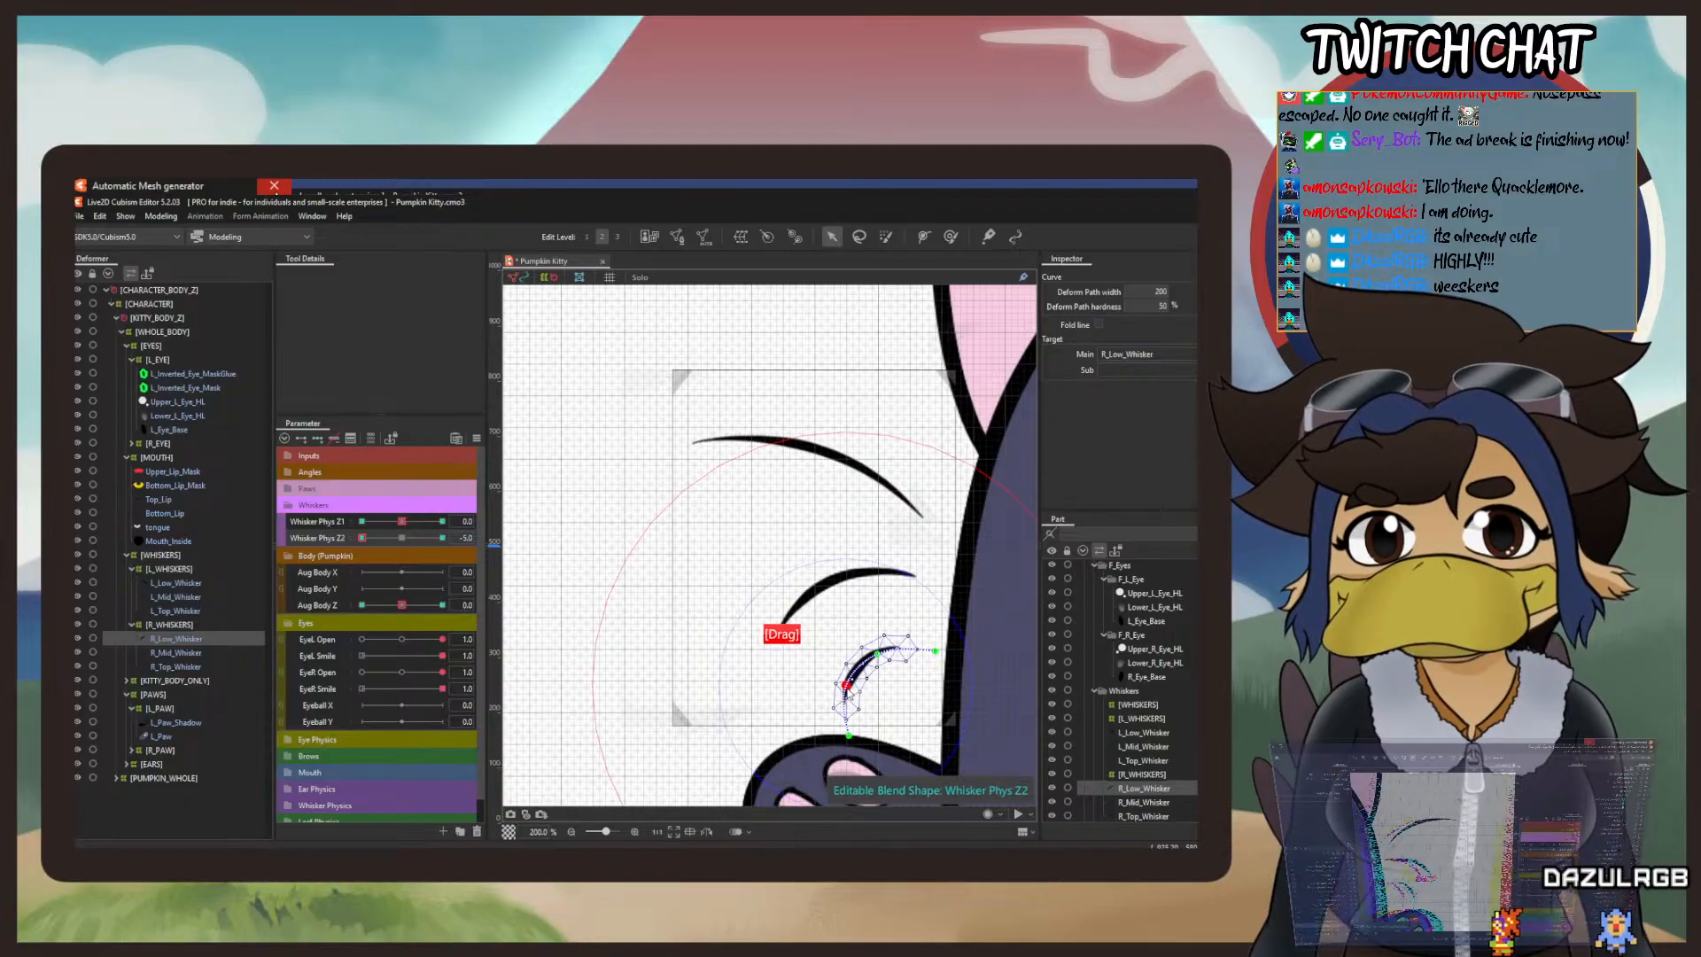
# Step: Set Whisker Phys Z2 to 5, bend R_Low_Whisker's outer end upward into a nearly straight line, and return Whisker Phys Z2 to 0
pyautogui.moveTo(365, 538); pyautogui.dragTo(442, 538)
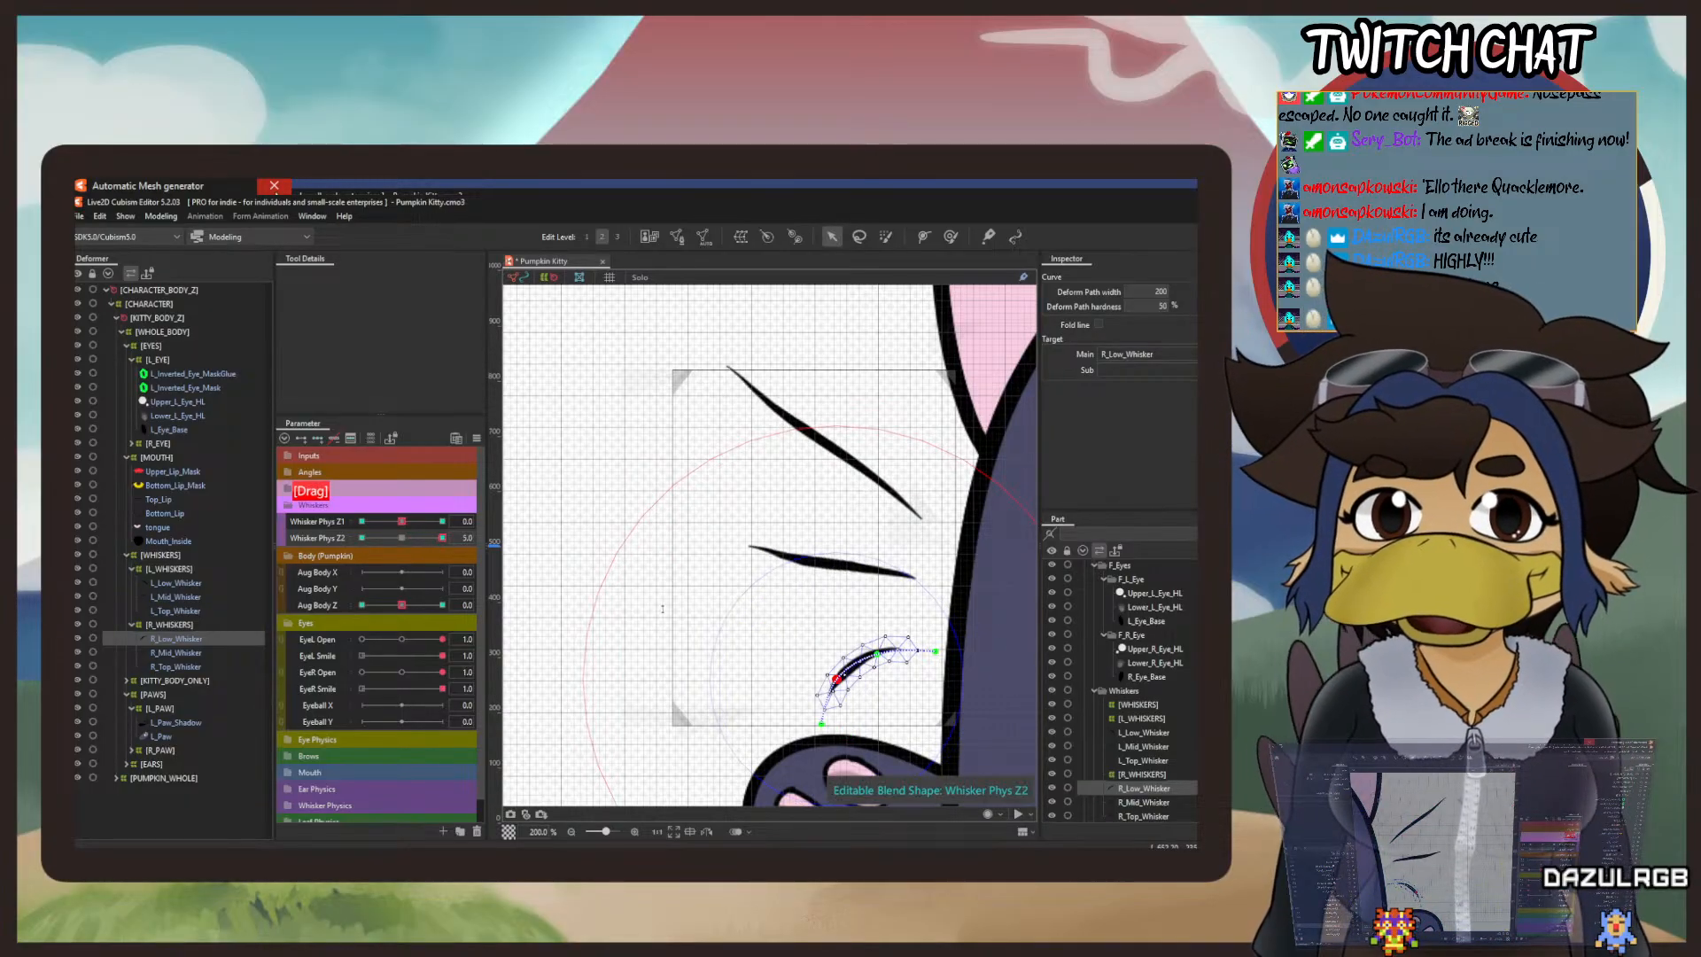
pyautogui.moveTo(824, 725); pyautogui.dragTo(834, 655)
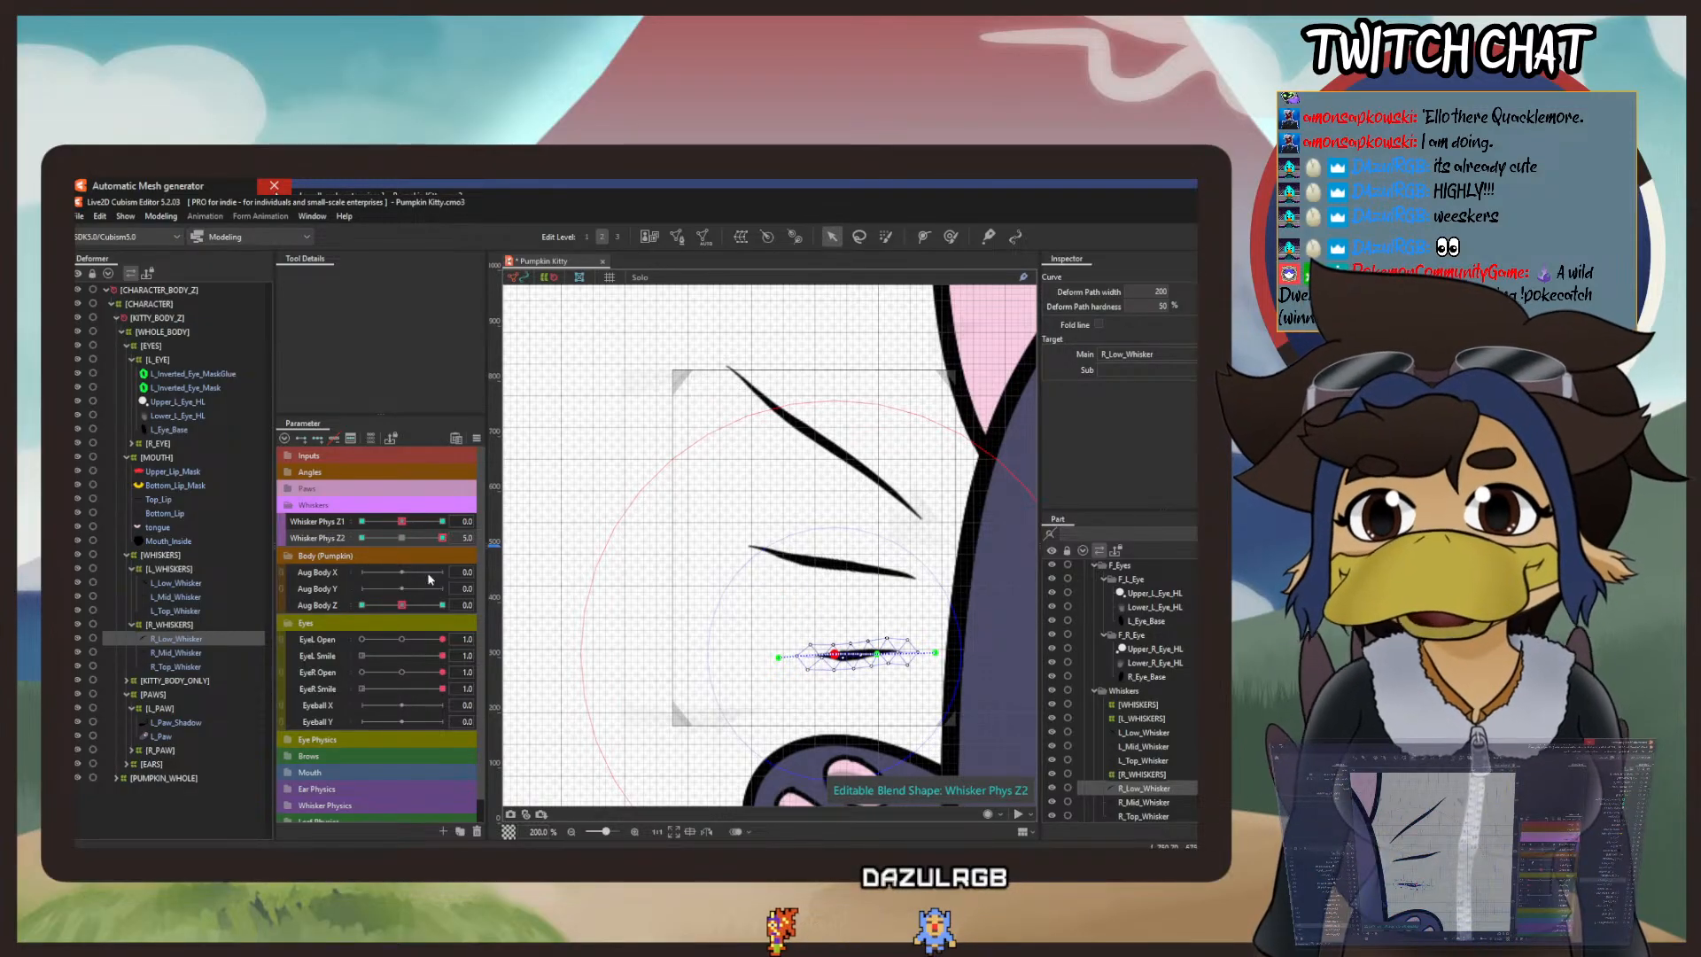
pyautogui.rightClick(402, 537)
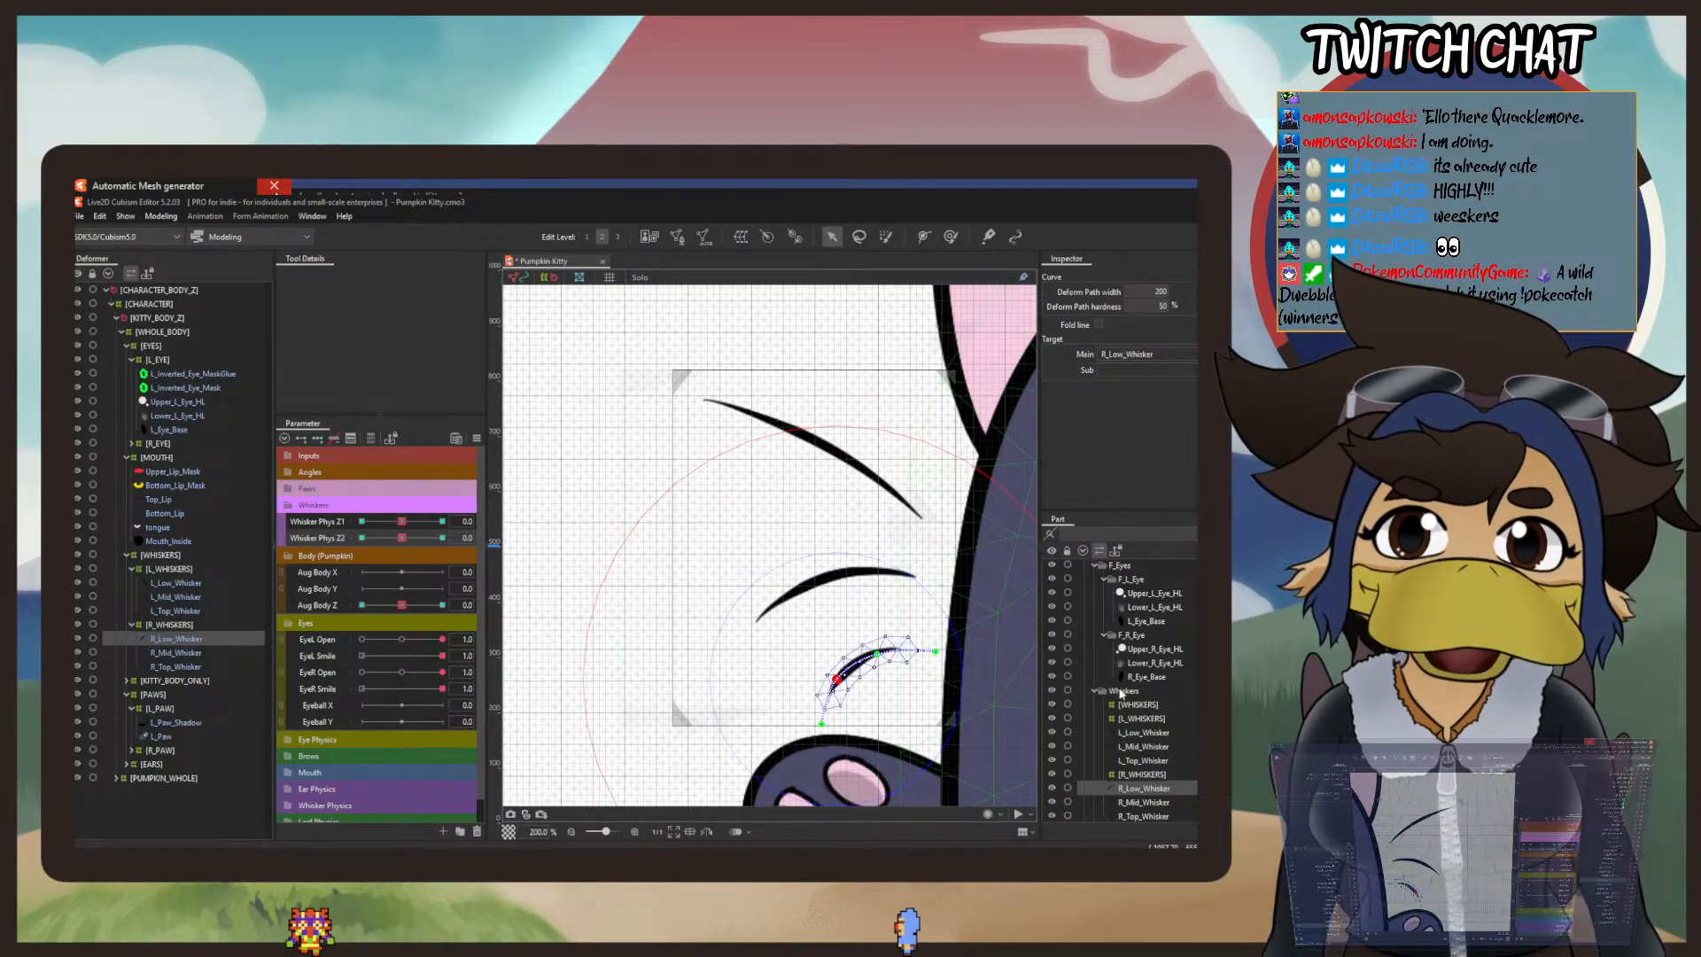
pyautogui.scroll(-2, 833, 542)
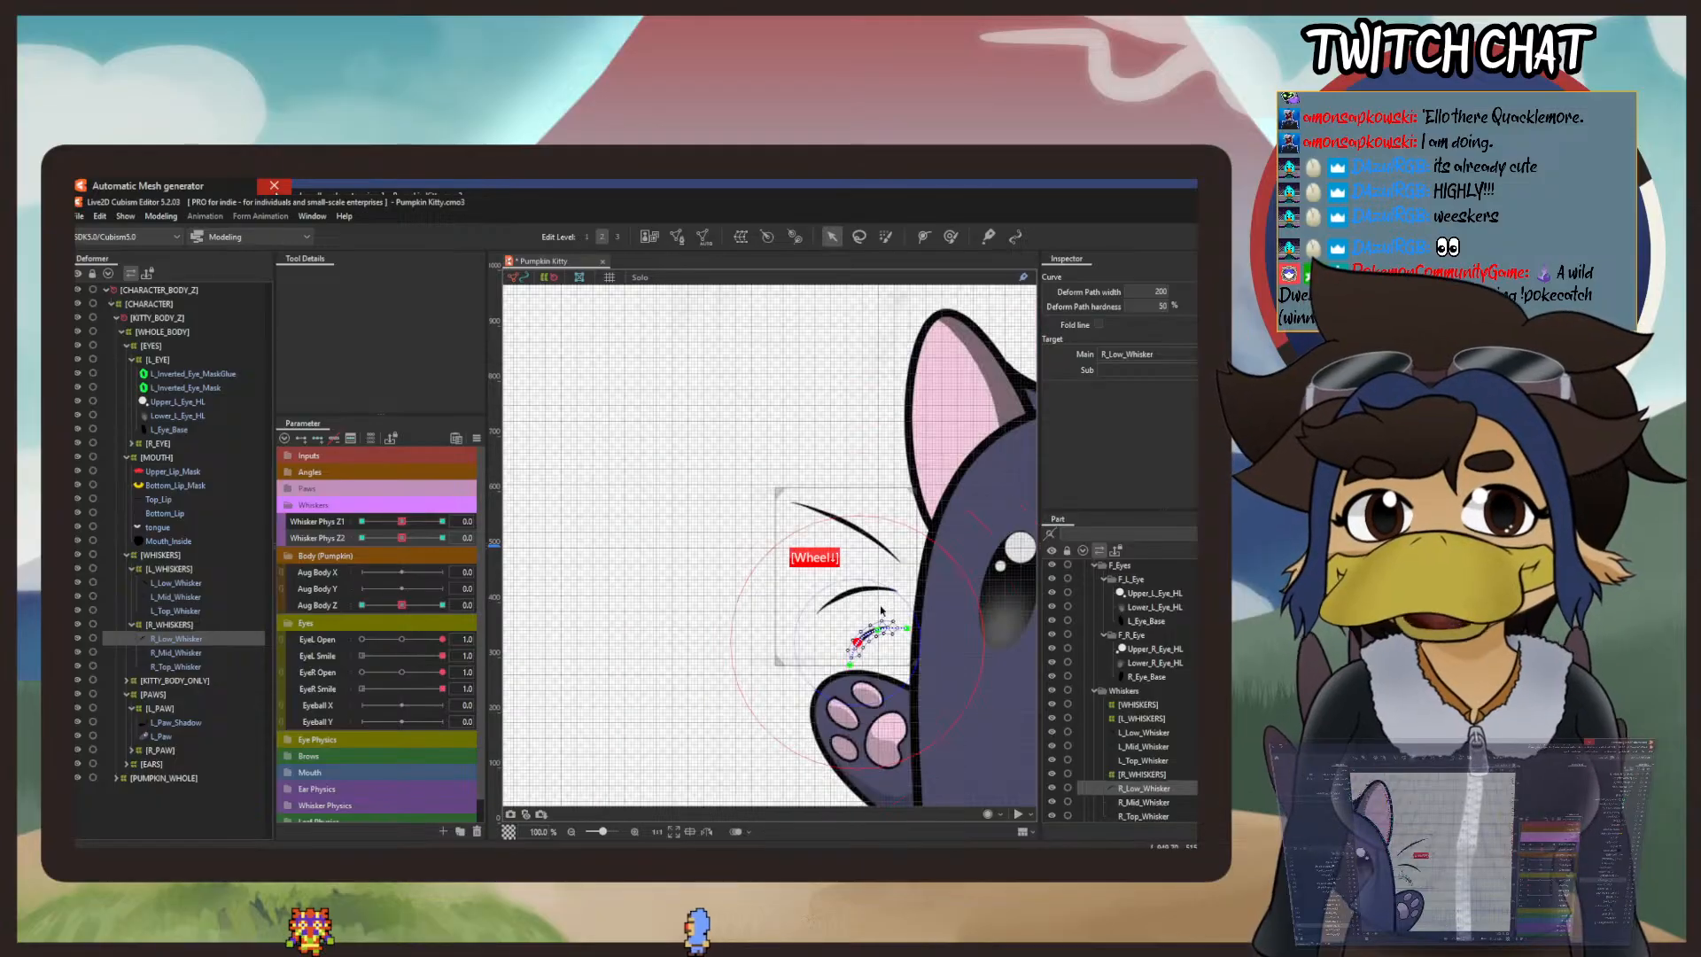
pyautogui.moveTo(945, 576); pyautogui.dragTo(635, 504)
pyautogui.scroll(-1, 635, 504)
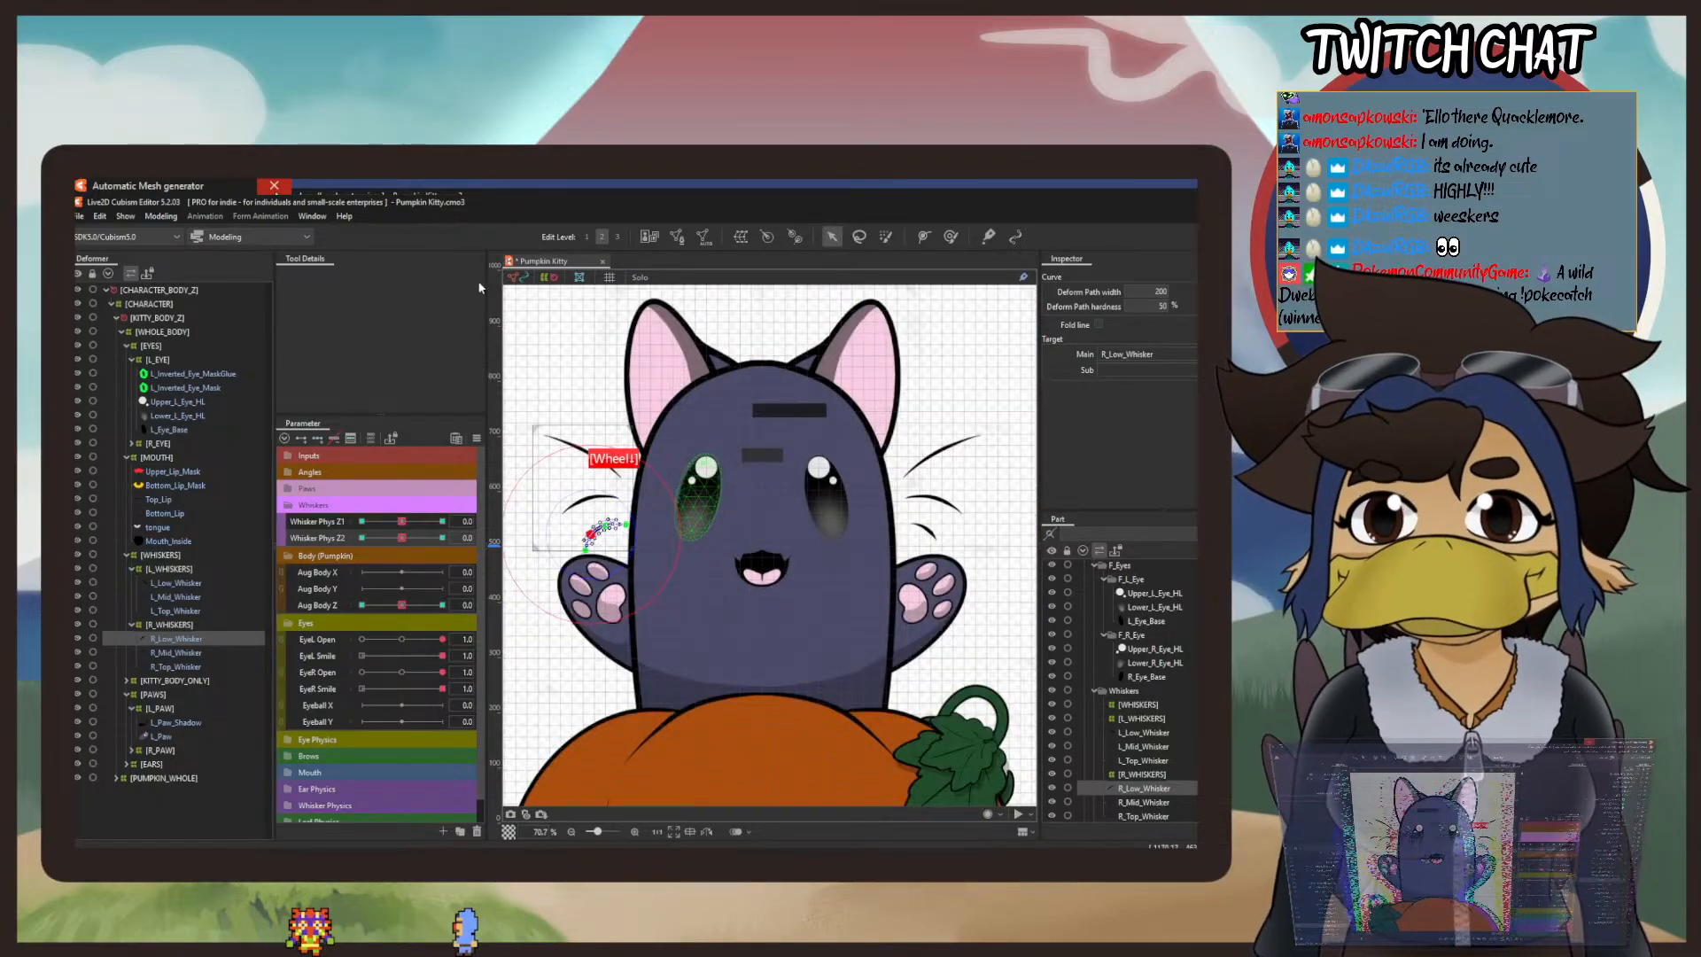
pyautogui.click(567, 337)
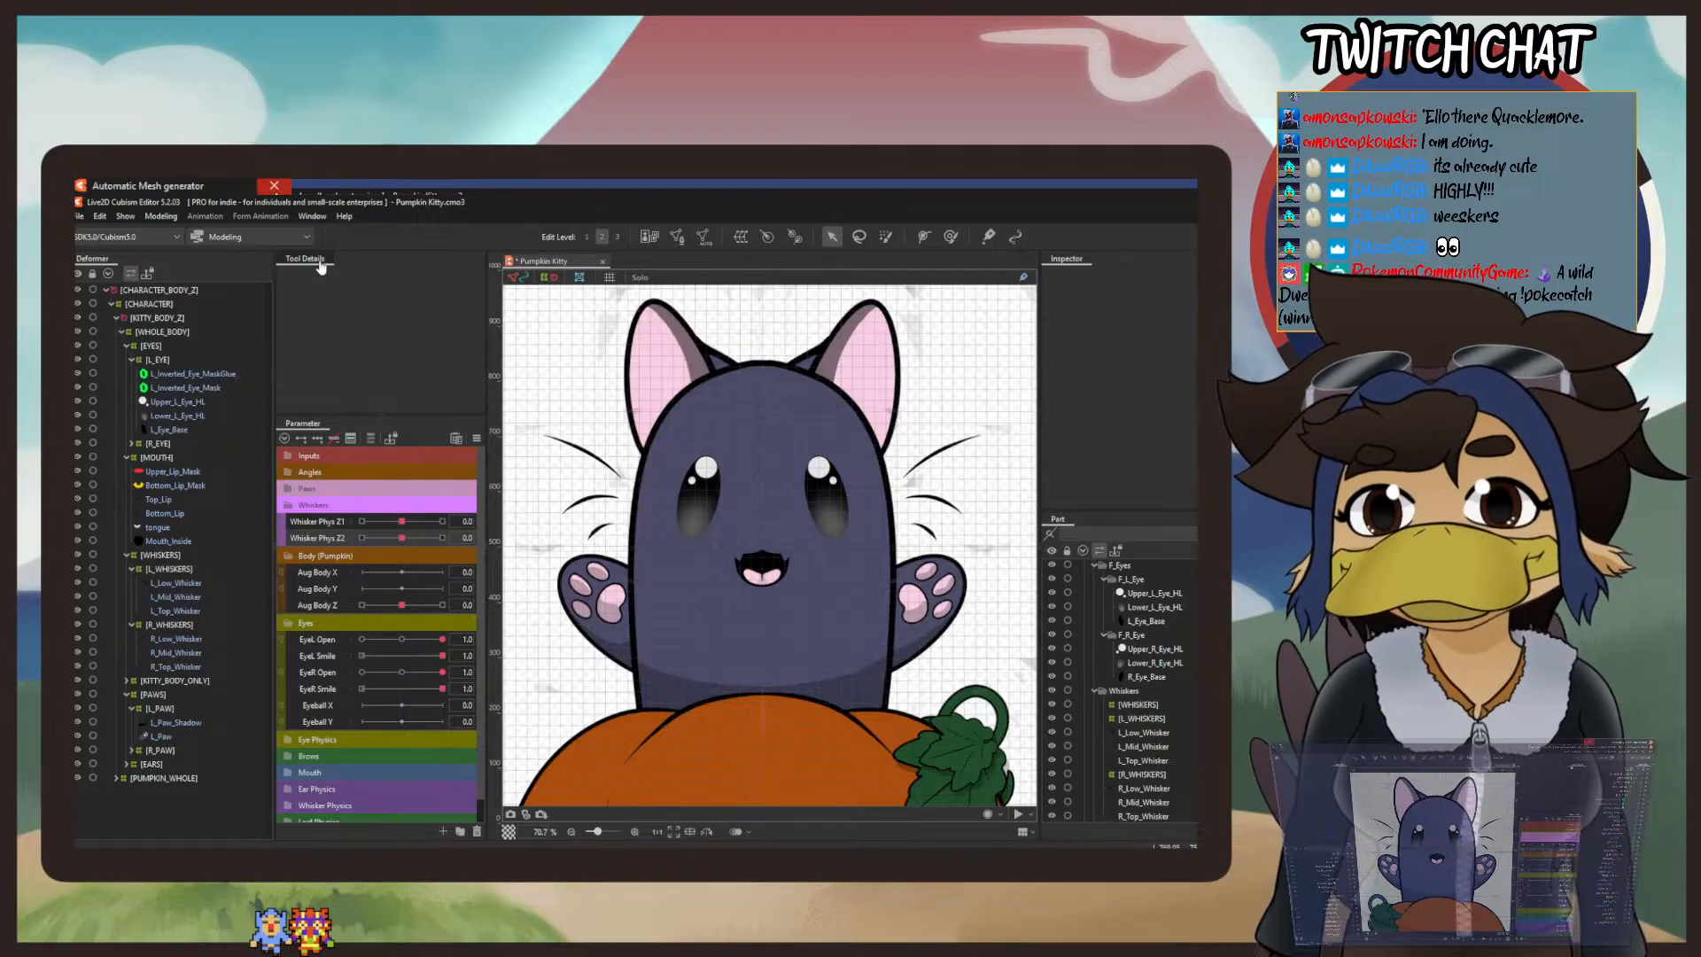
# Step: Open the physics settings and swing the kitty around in the preview to test the whiskers' physics motion
pyautogui.click(205, 216)
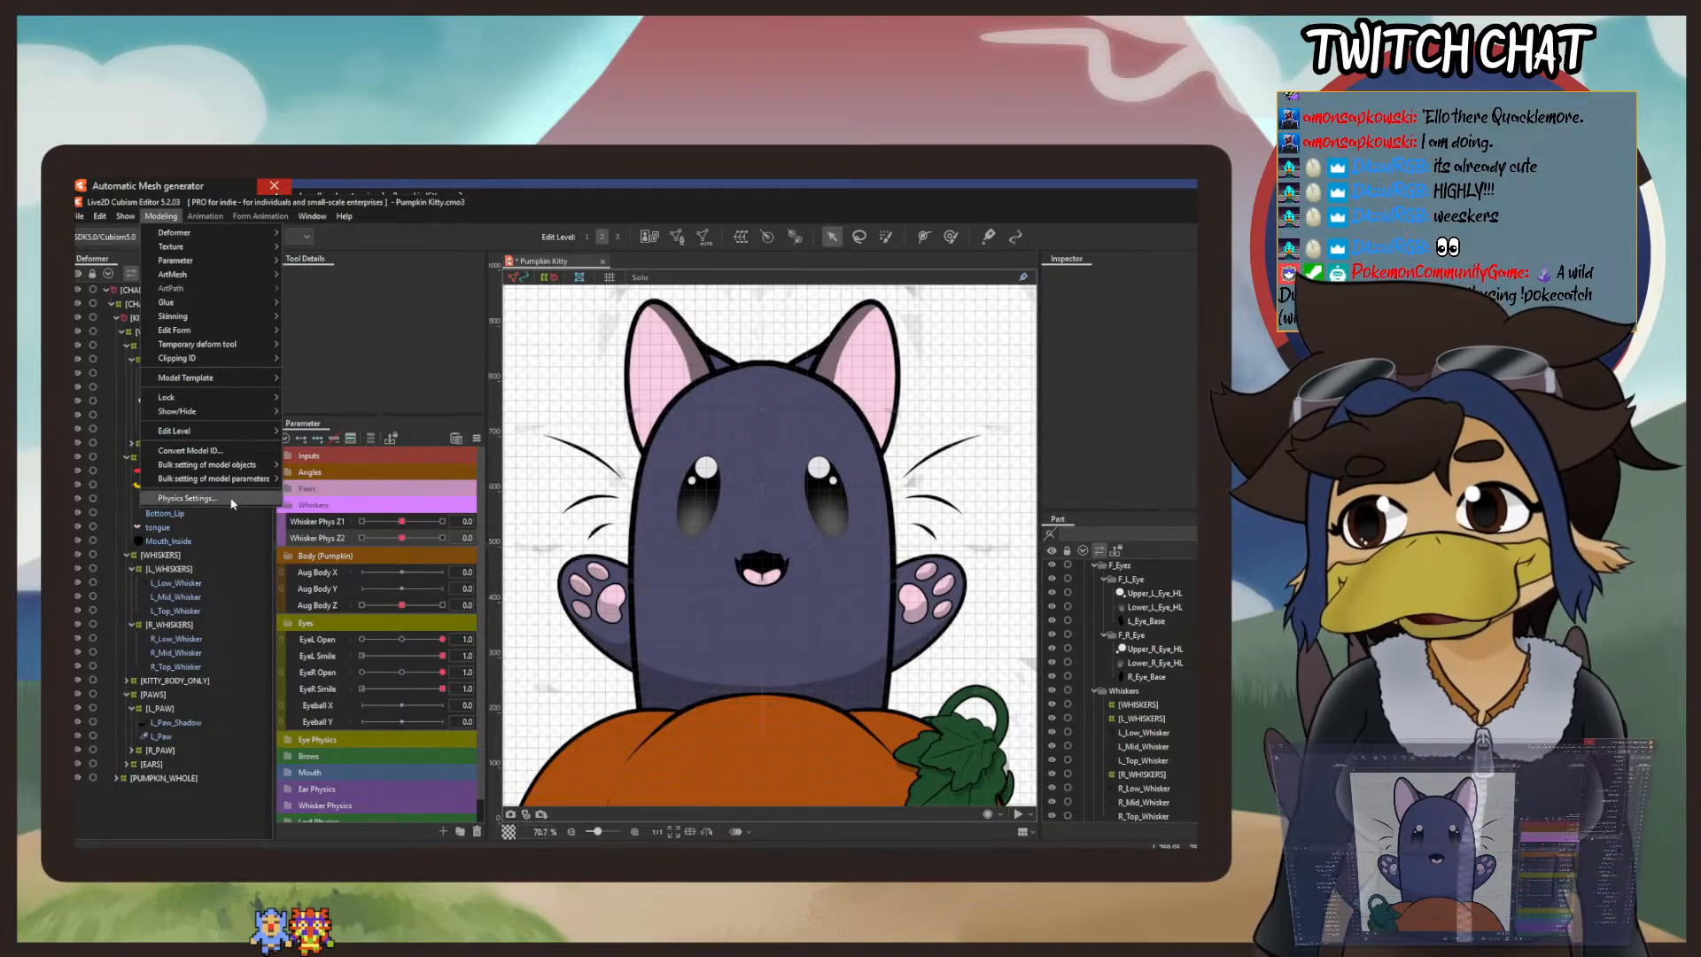
pyautogui.click(257, 506)
pyautogui.moveTo(995, 440); pyautogui.dragTo(1207, 520)
pyautogui.moveTo(1167, 576); pyautogui.dragTo(985, 523)
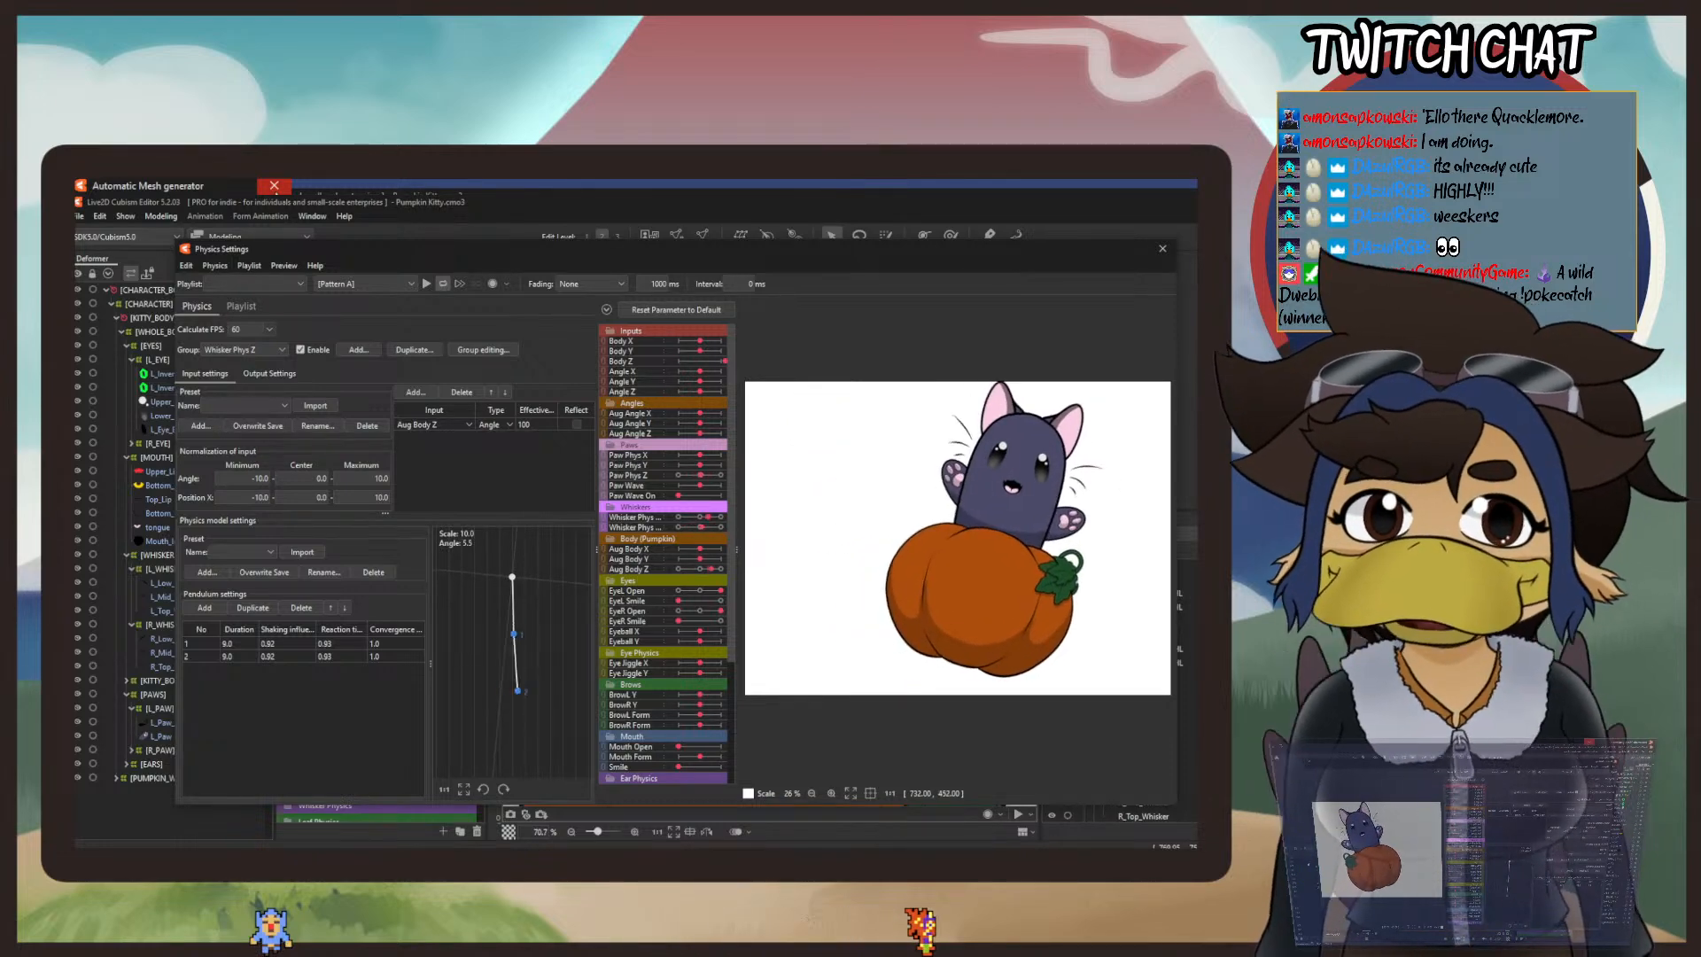
pyautogui.moveTo(807, 519); pyautogui.dragTo(1173, 536)
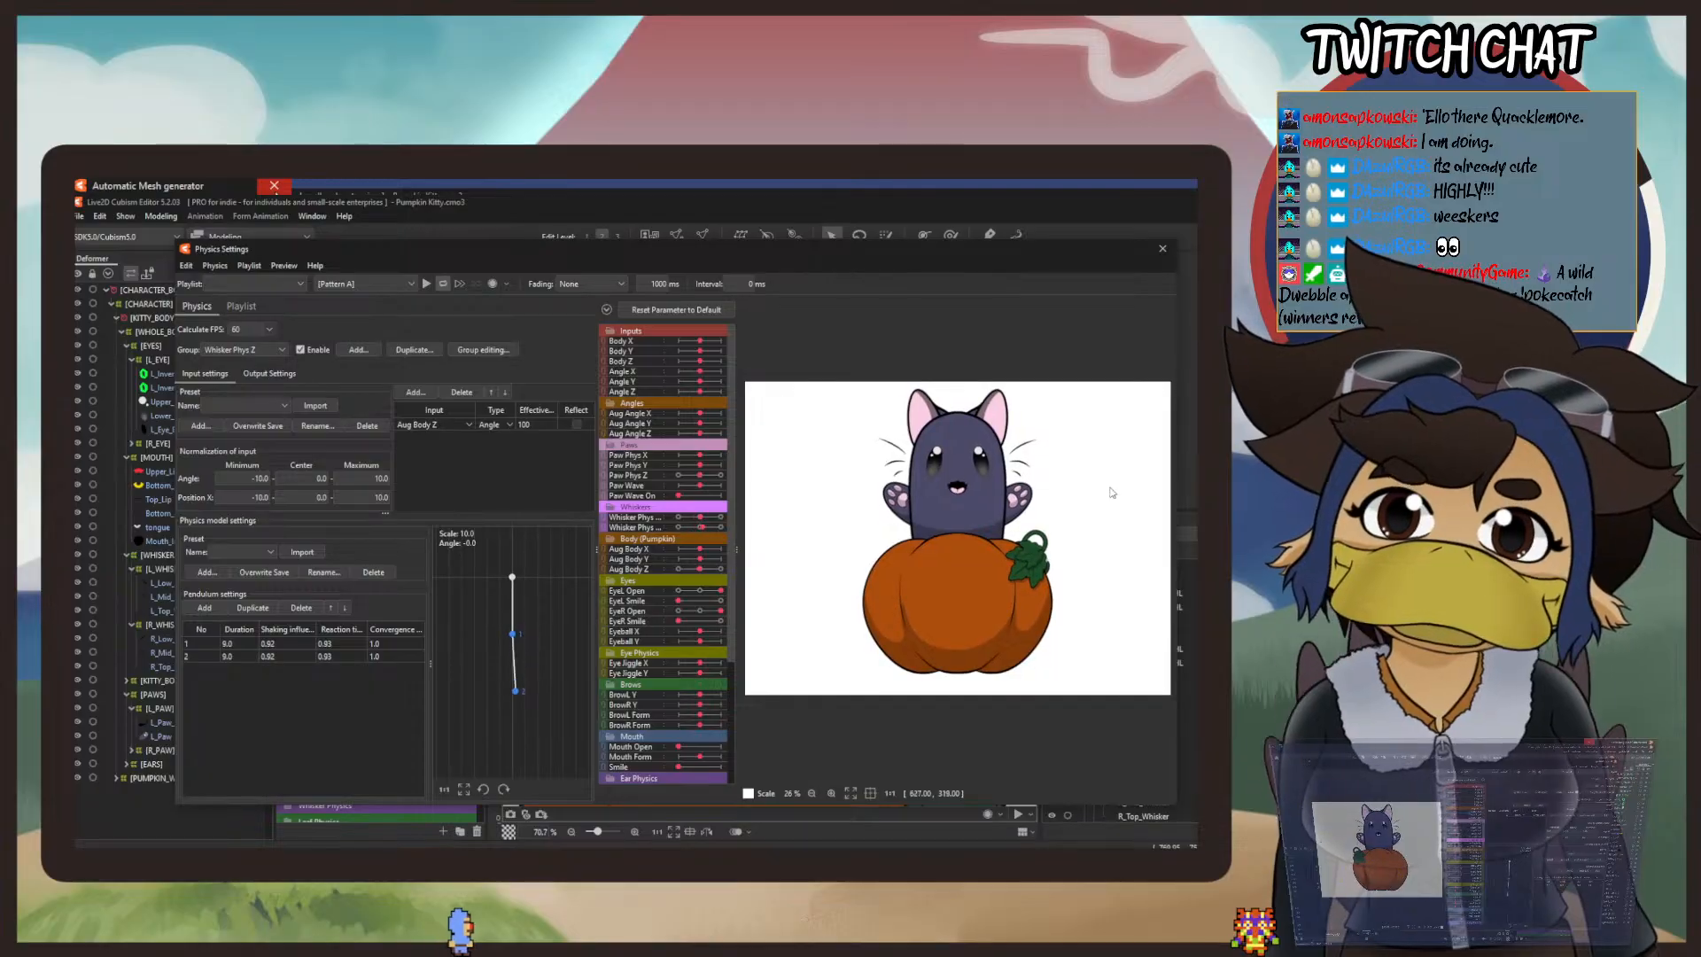
# Step: Check the VTube Studio connection in the external application integration settings and examine the whiskers' motion up close with live tracking
pyautogui.click(283, 266)
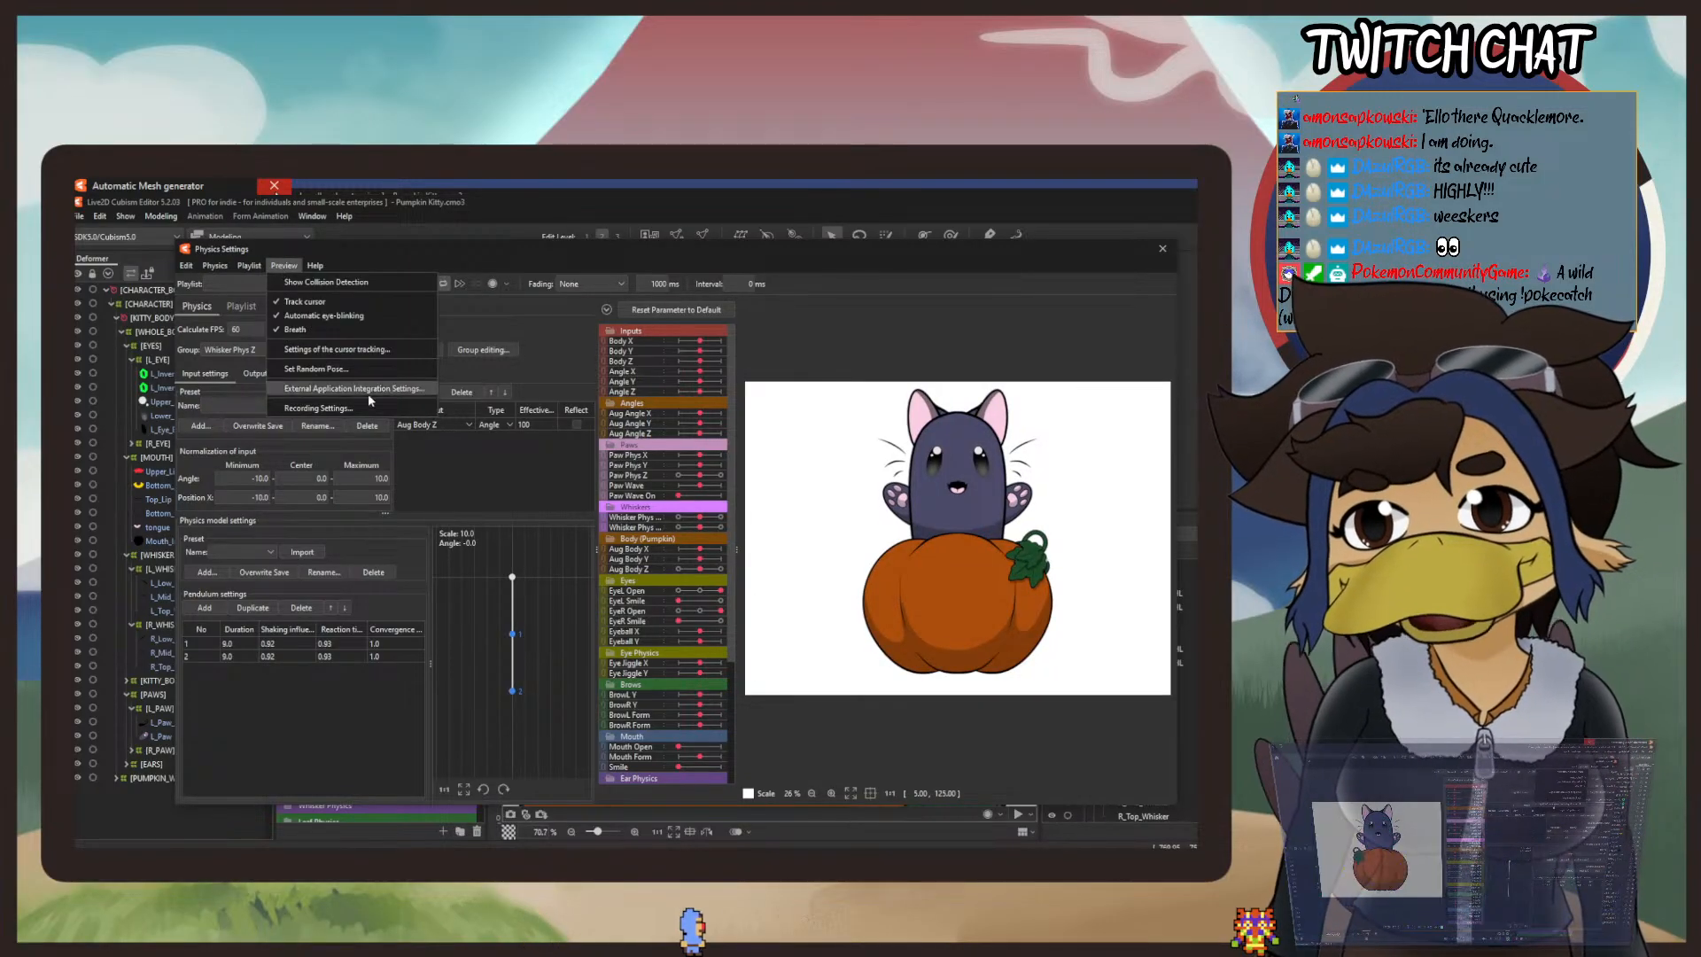
pyautogui.click(396, 390)
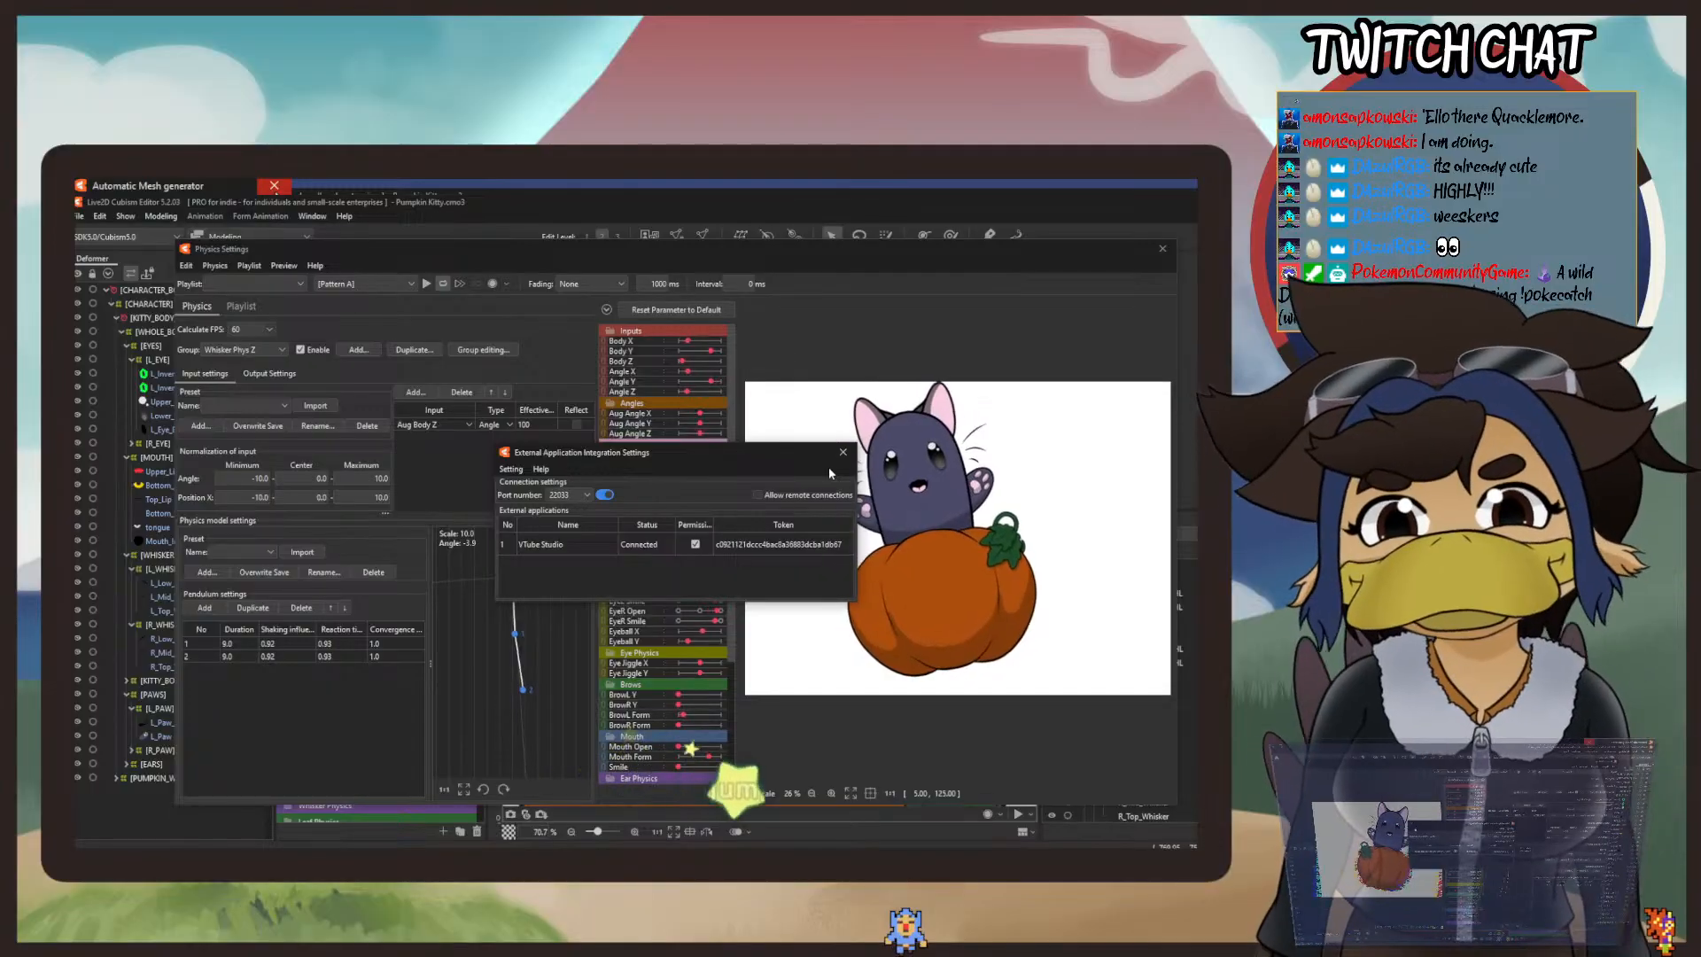
pyautogui.click(843, 451)
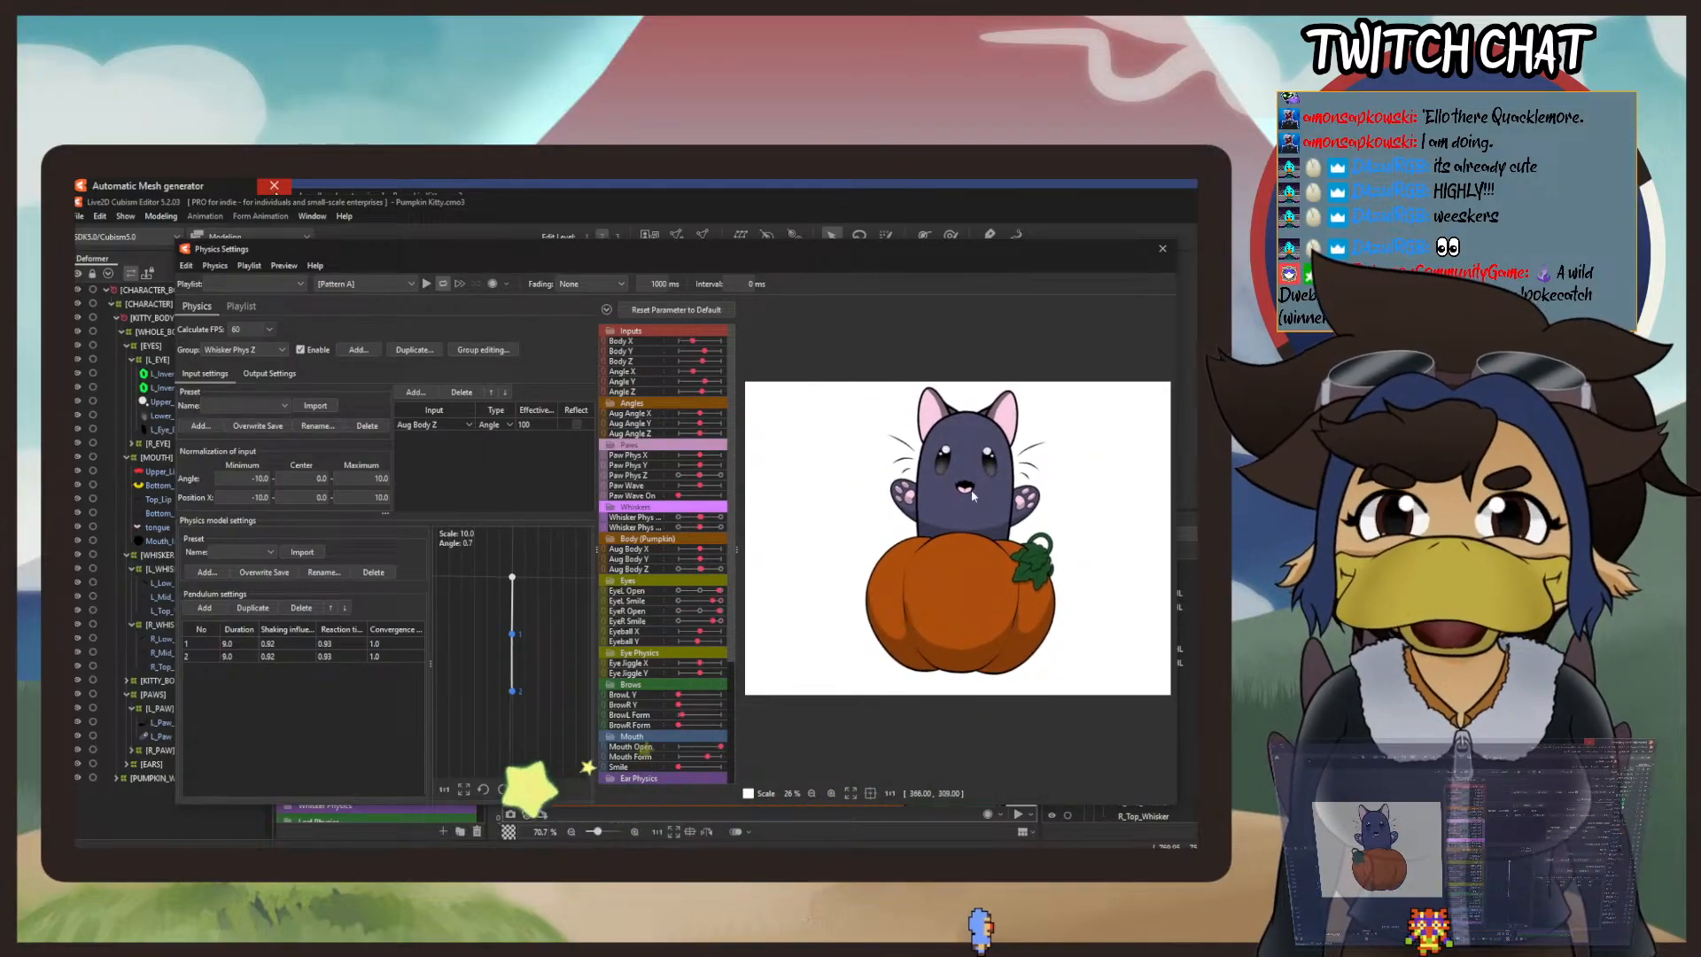
pyautogui.scroll(4, 971, 466)
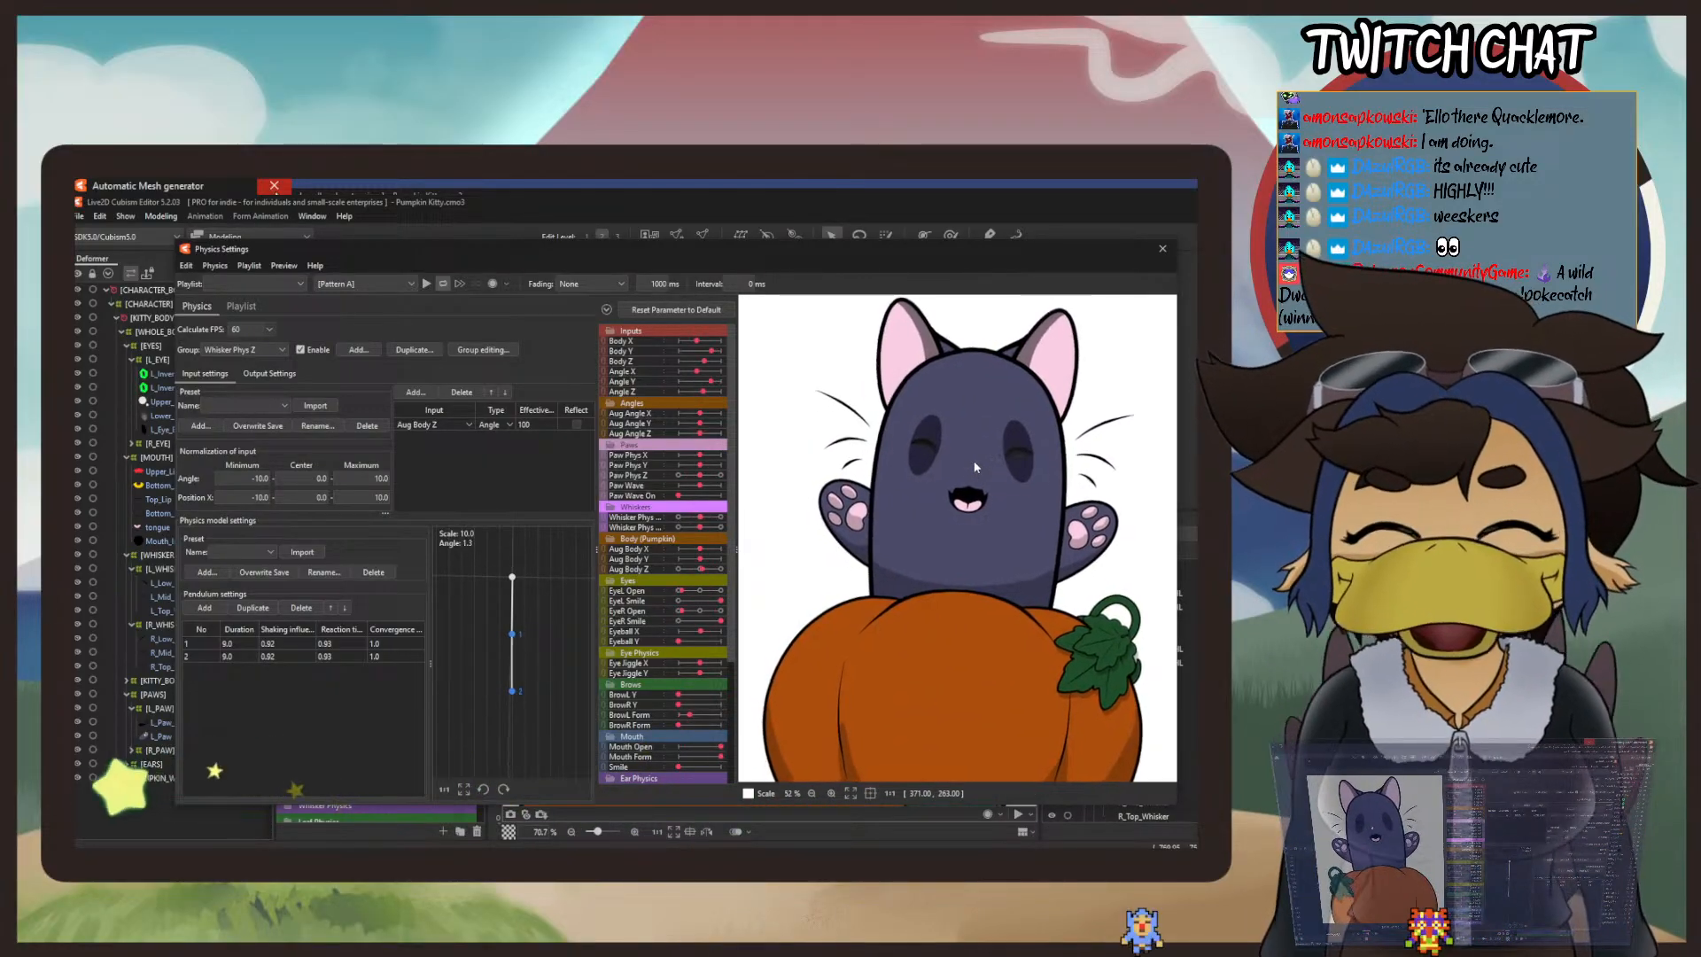
pyautogui.scroll(4, 973, 479)
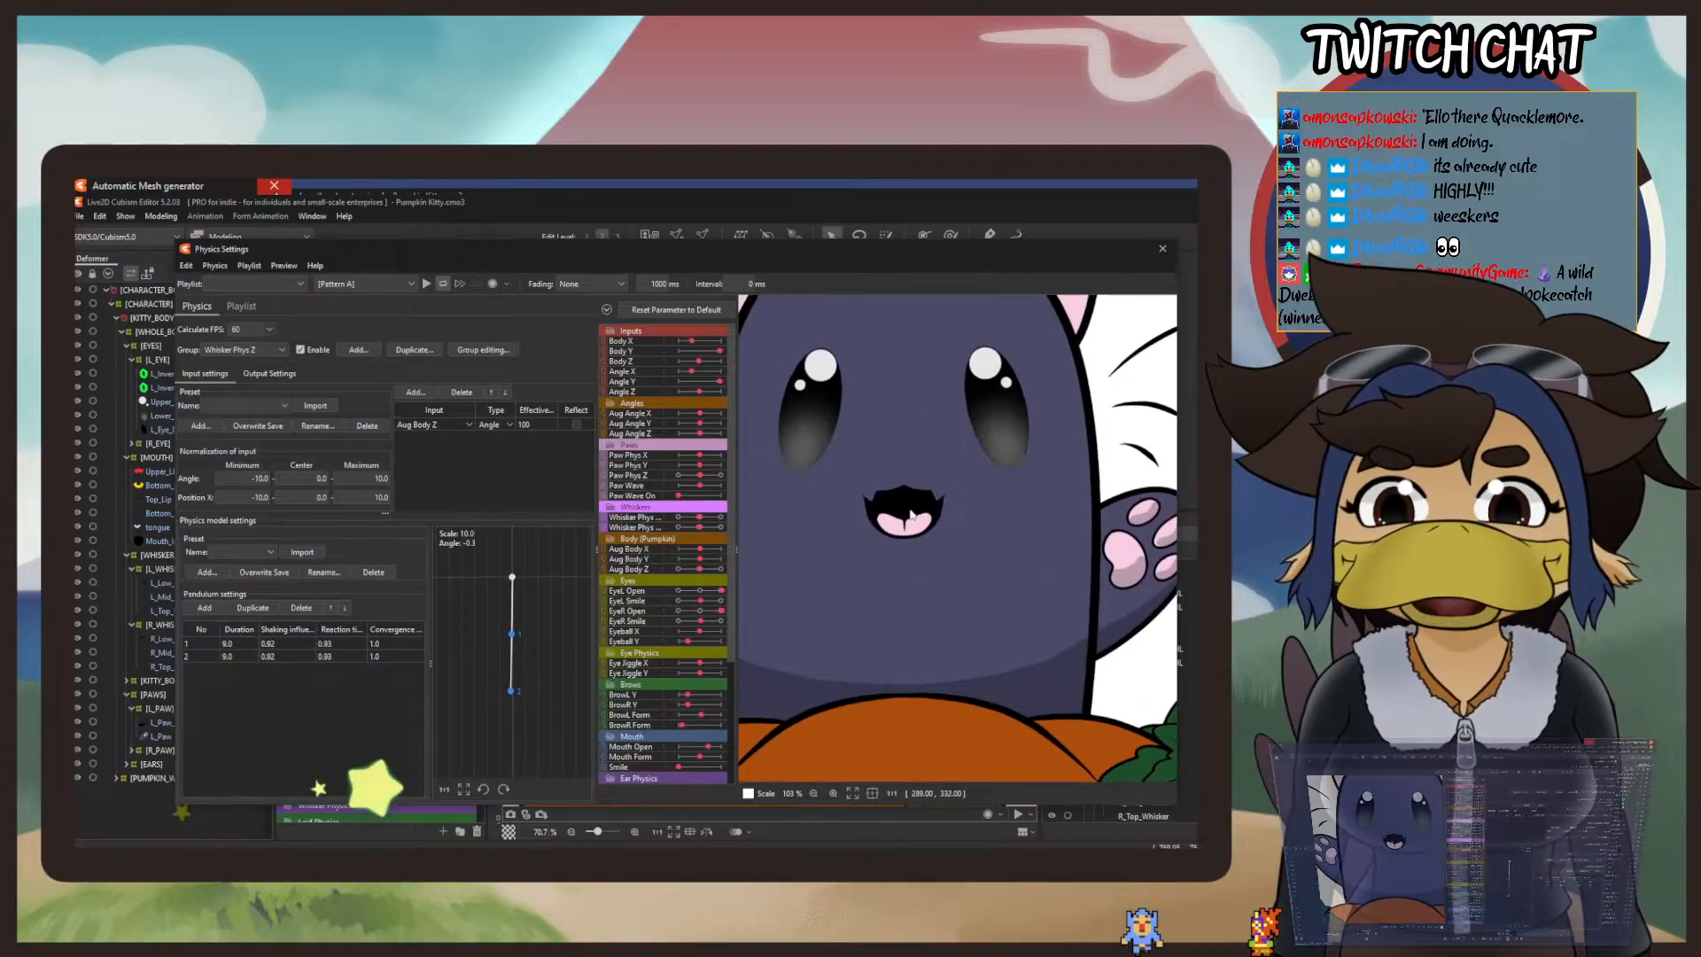
pyautogui.scroll(-2, 904, 521)
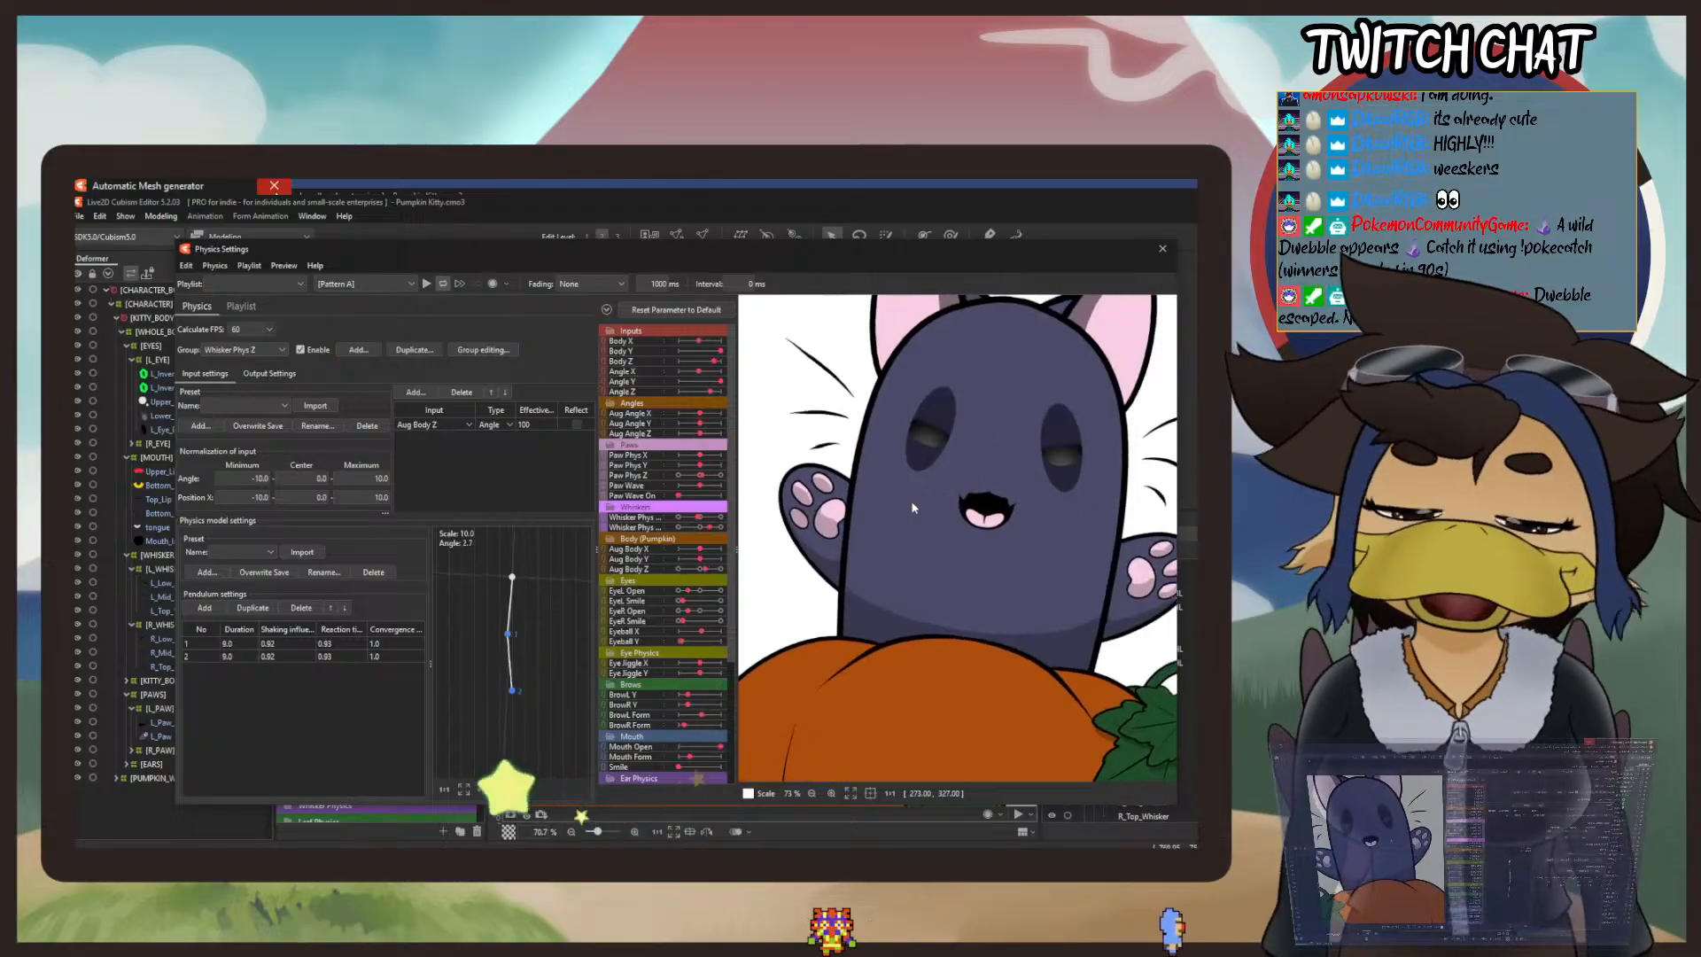
pyautogui.scroll(-3, 913, 507)
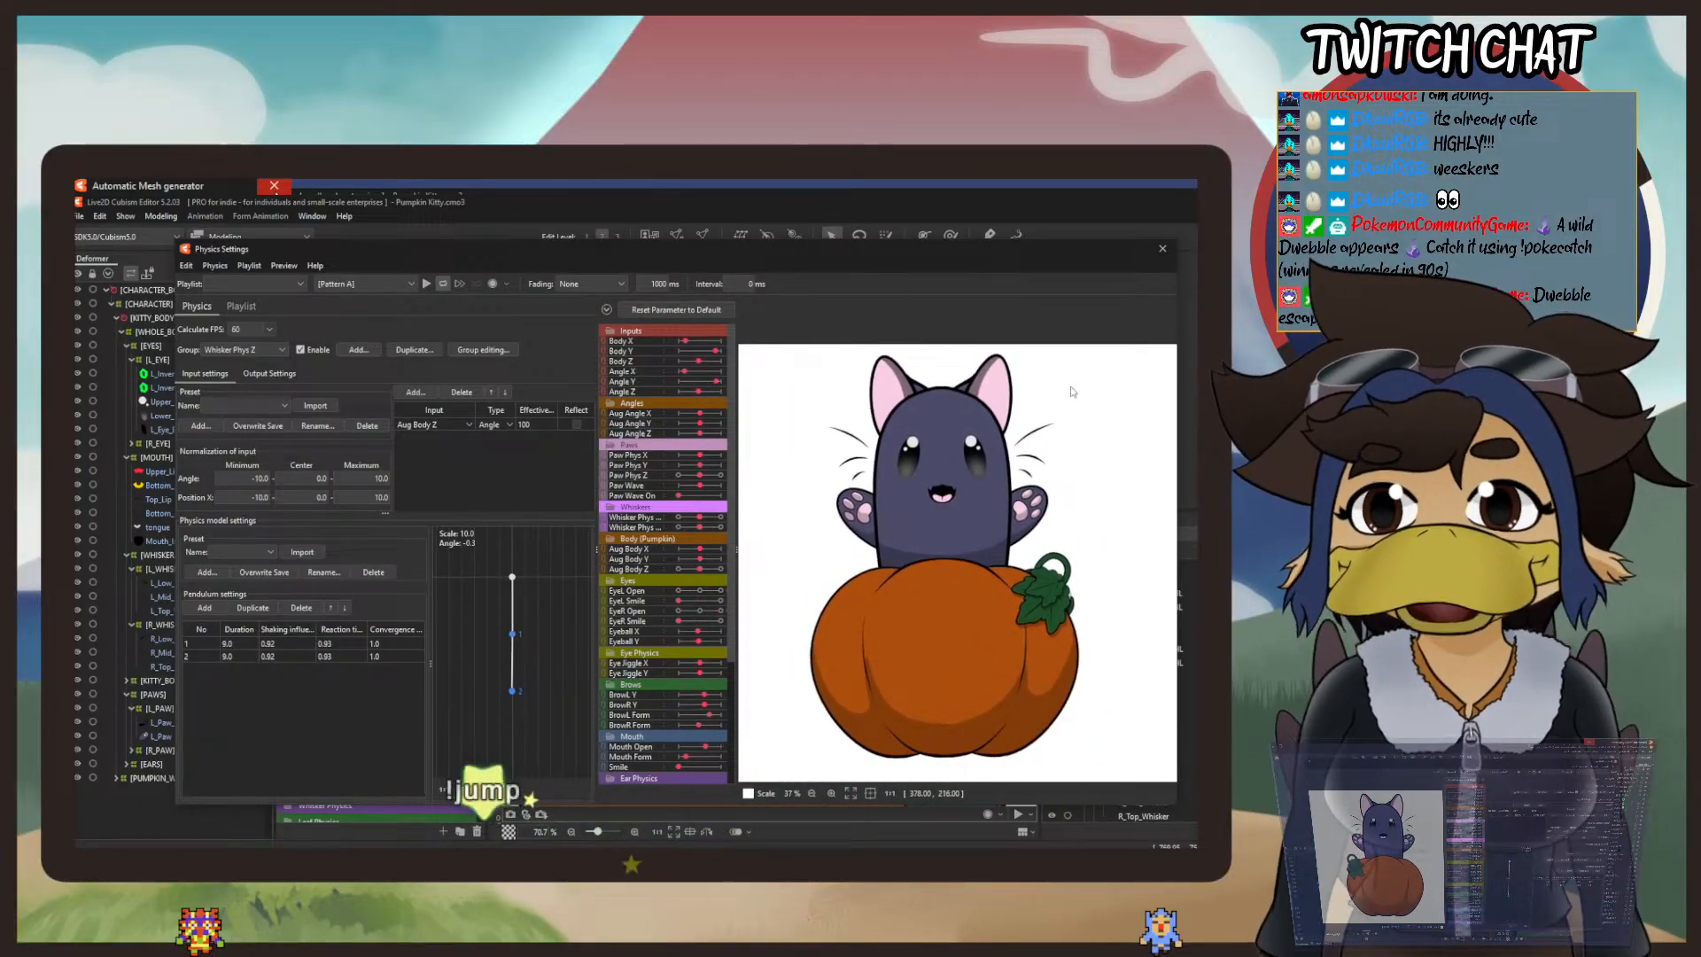
# Step: Close the physics settings and save the Pumpkin Kitty model
pyautogui.click(1162, 248)
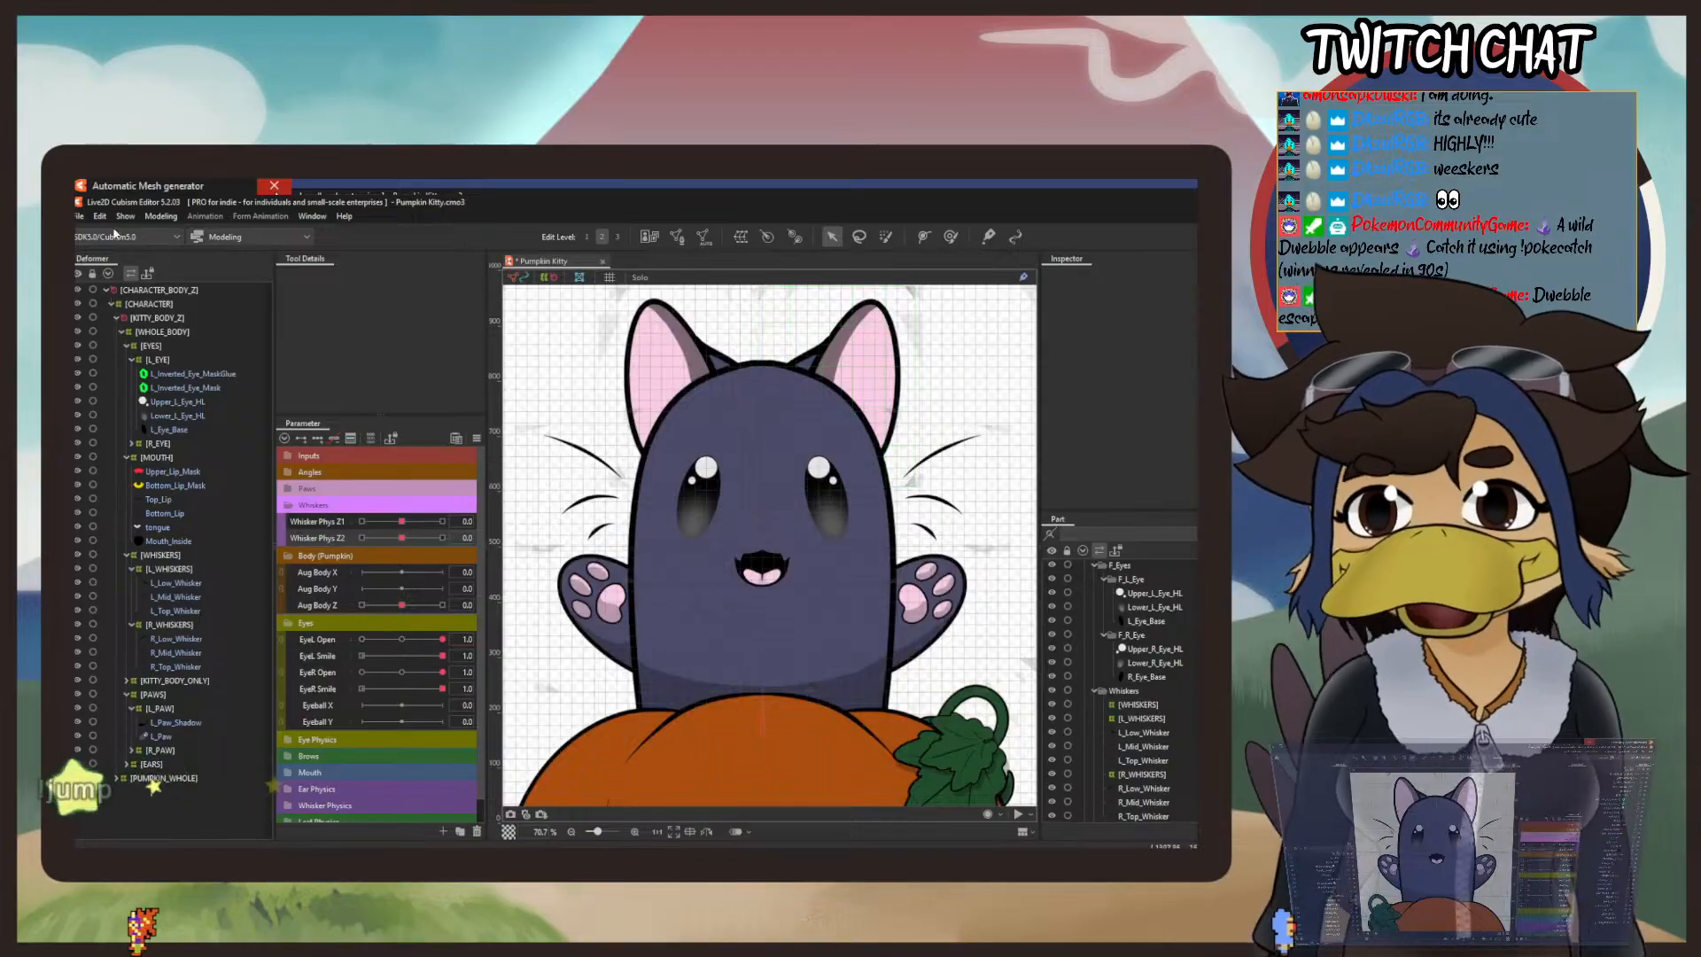
pyautogui.click(80, 216)
pyautogui.click(142, 328)
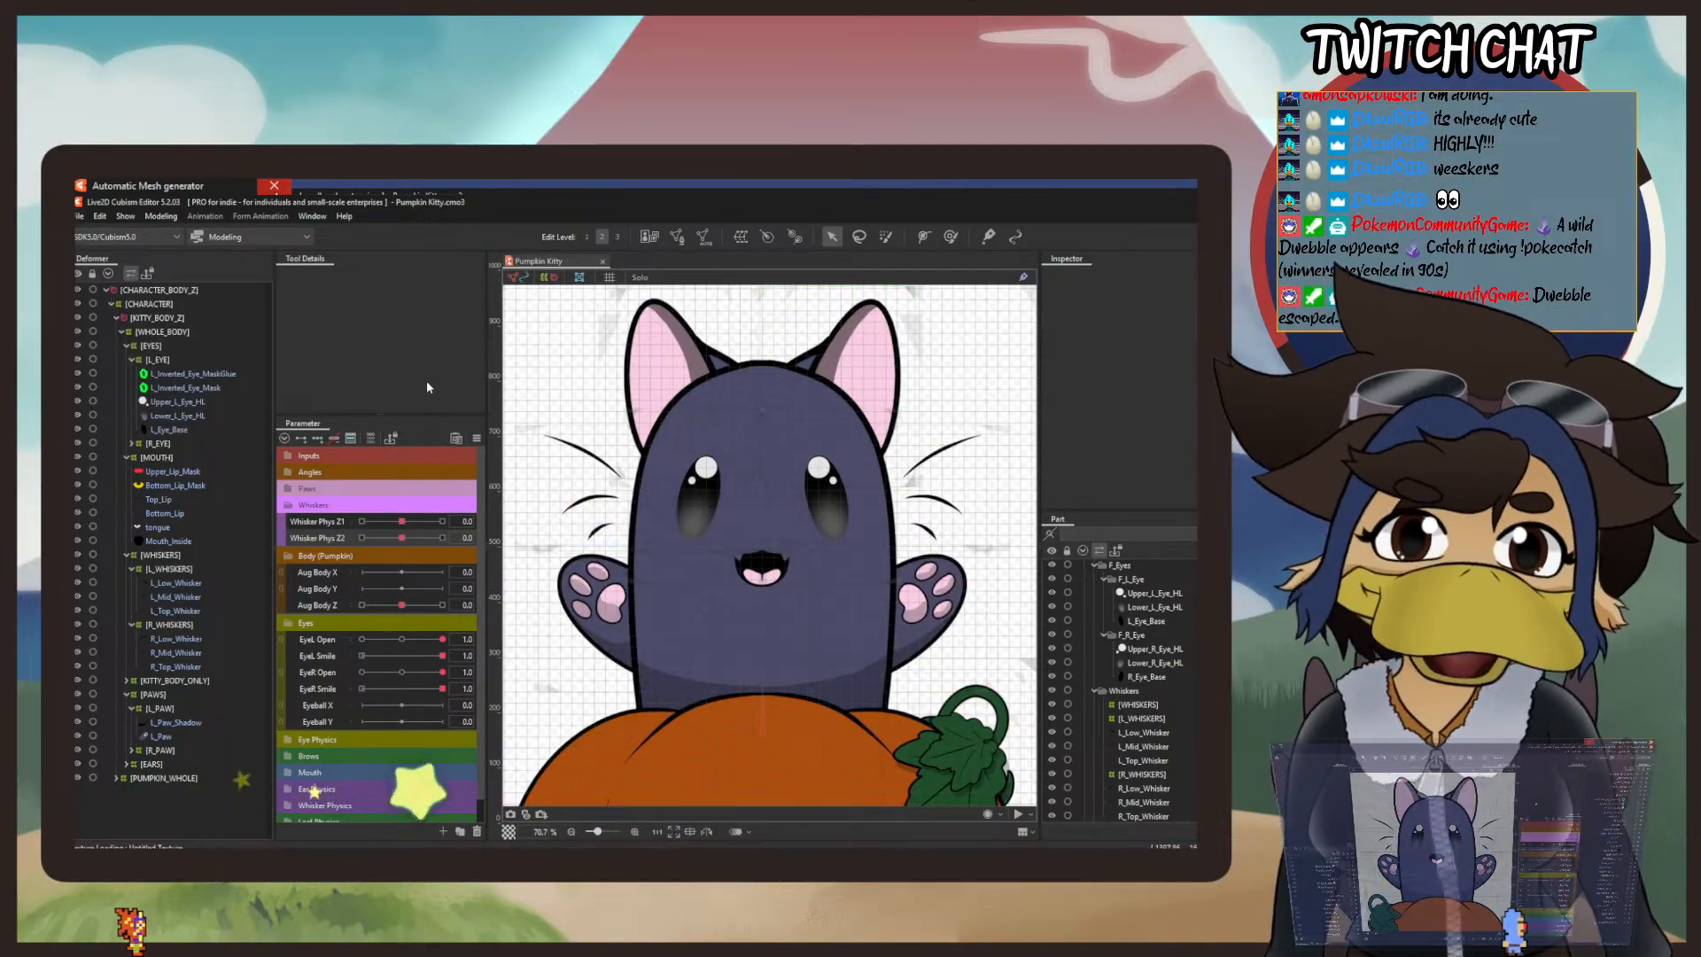